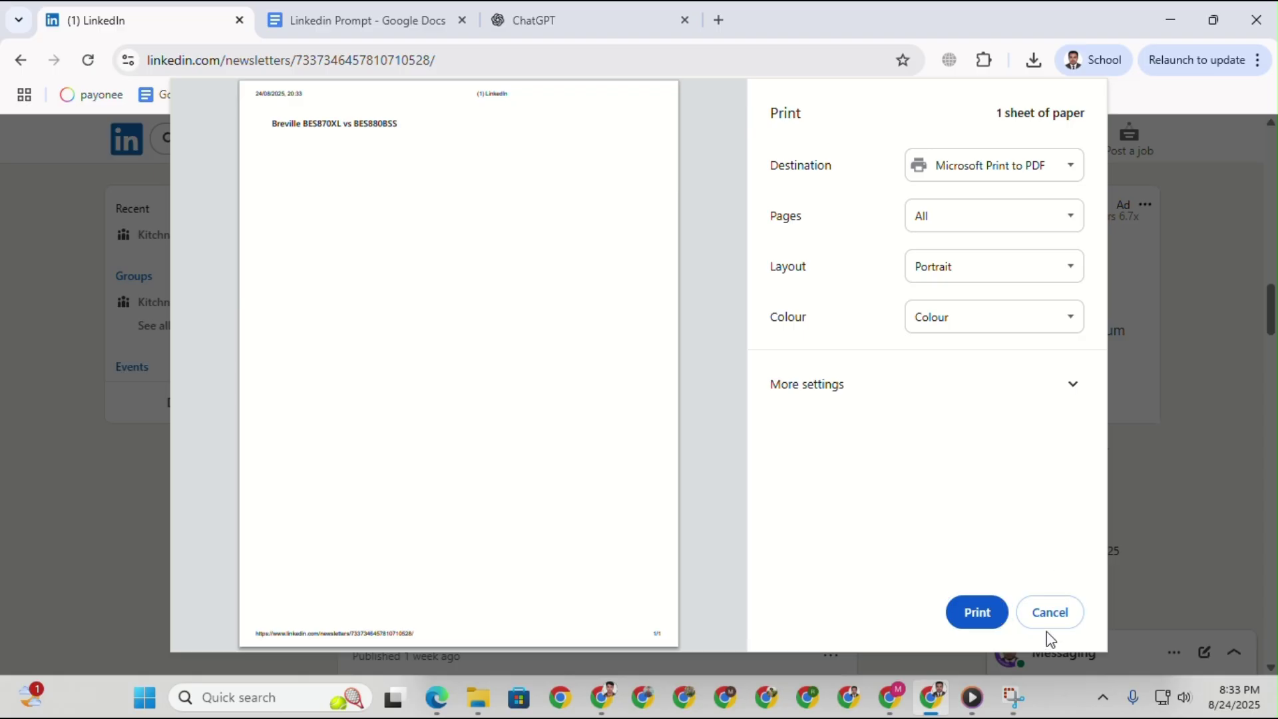
right_click(521, 554)
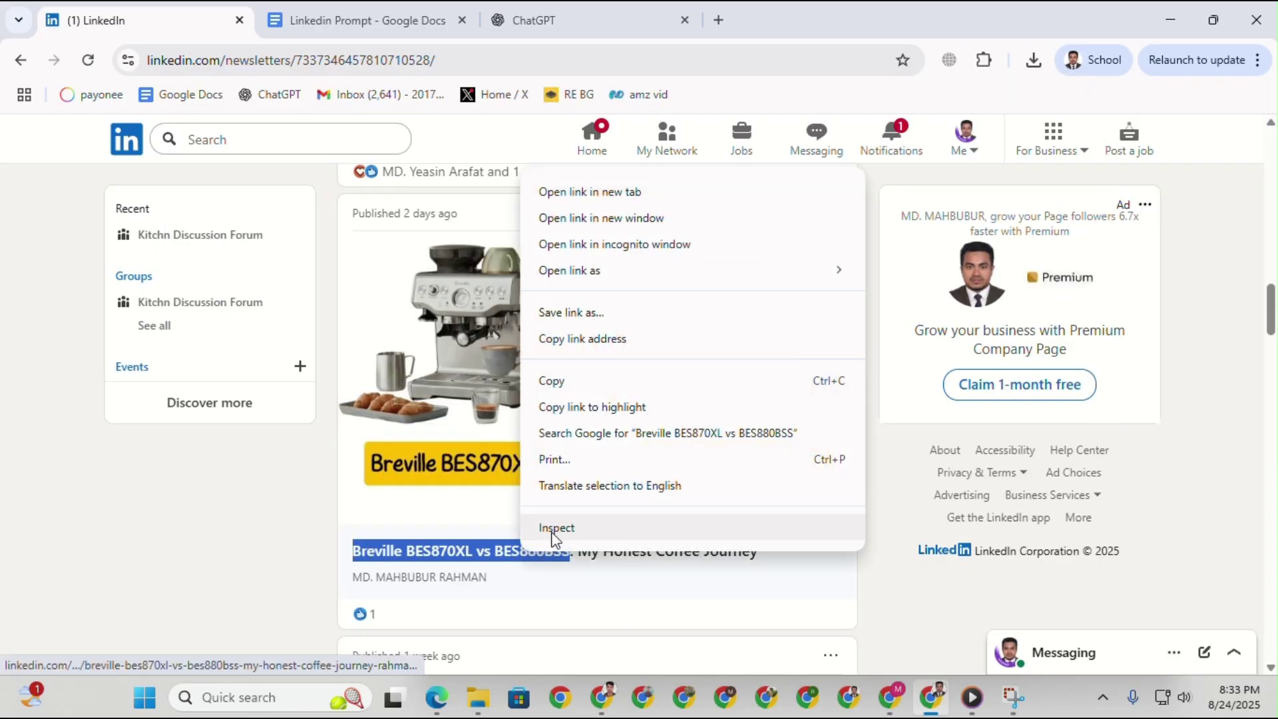
left_click(581, 438)
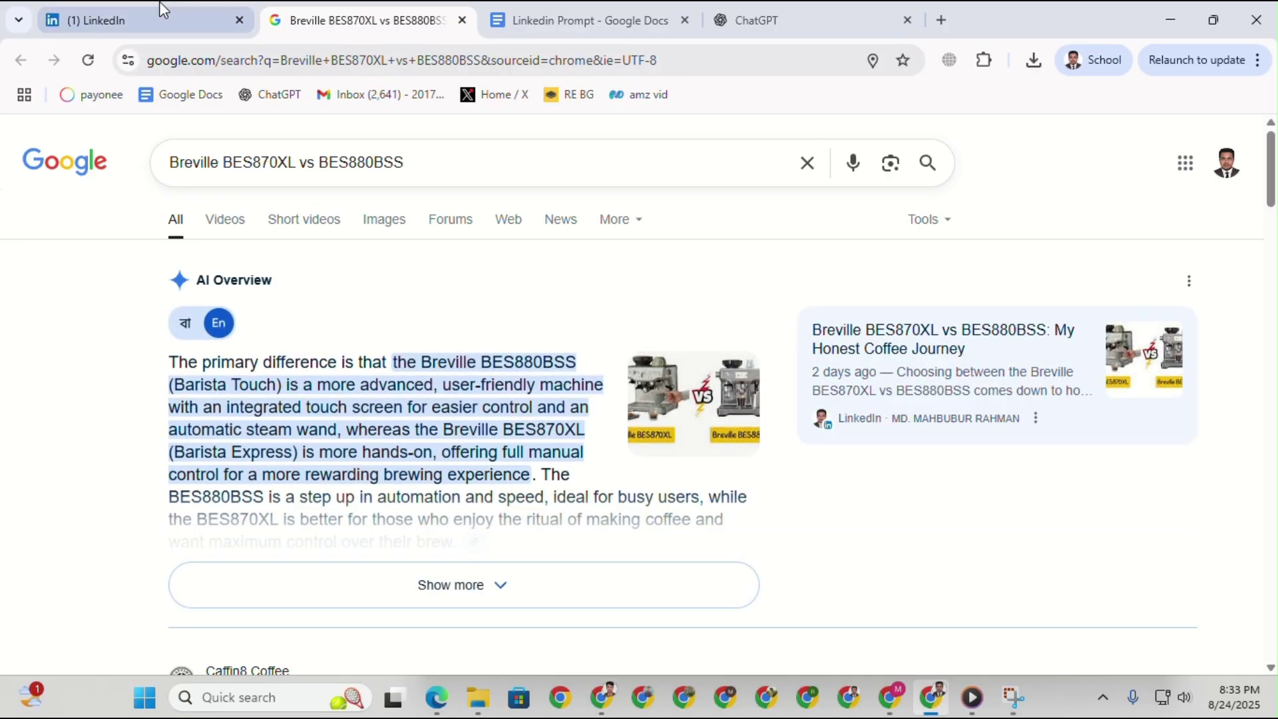
left_click(192, 14)
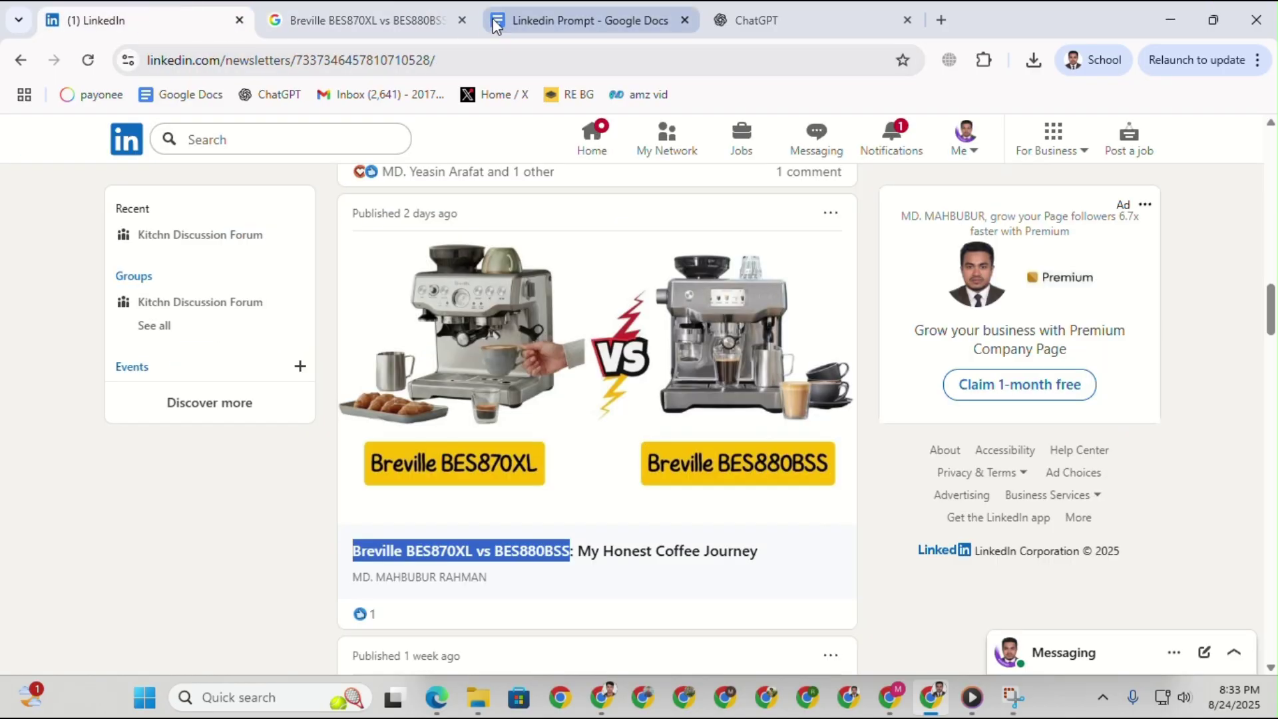
left_click(460, 22)
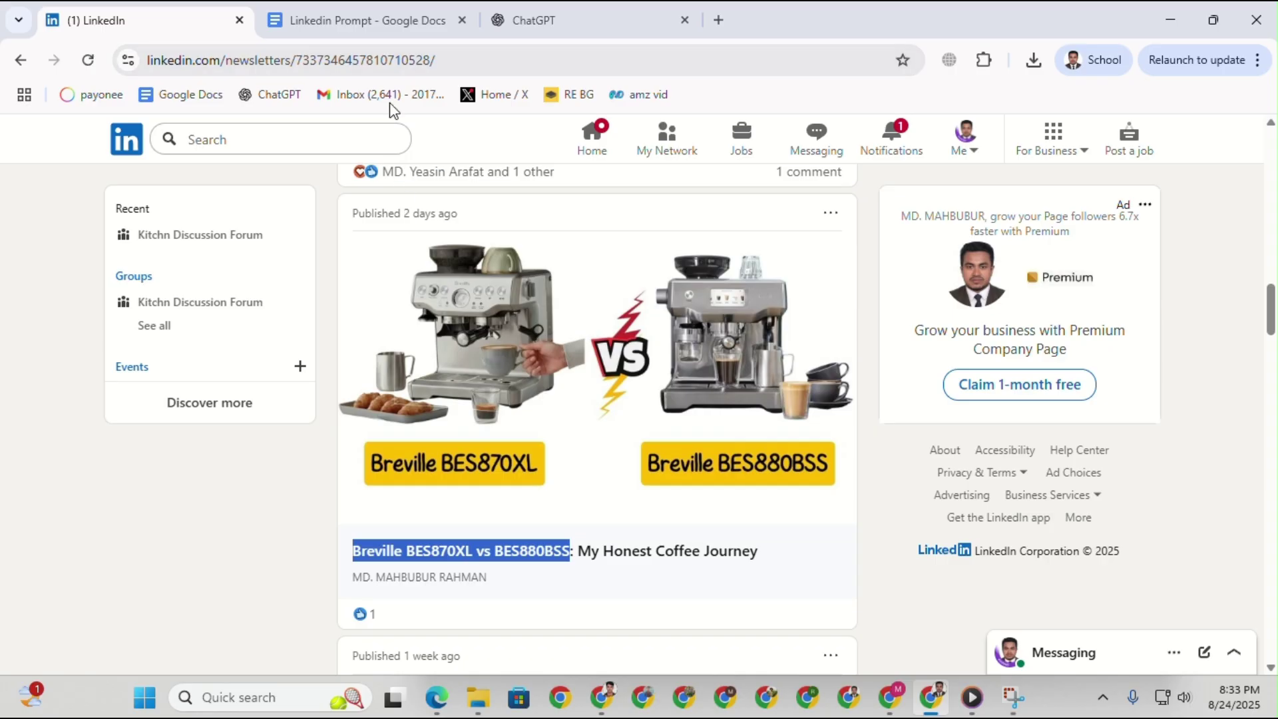
Read through the Entity Finding Prompt in the Linkedin Prompt document, highlighting the phrase "Semantic SEO".
left_click(400, 22)
scroll(494, 430, "down", 3)
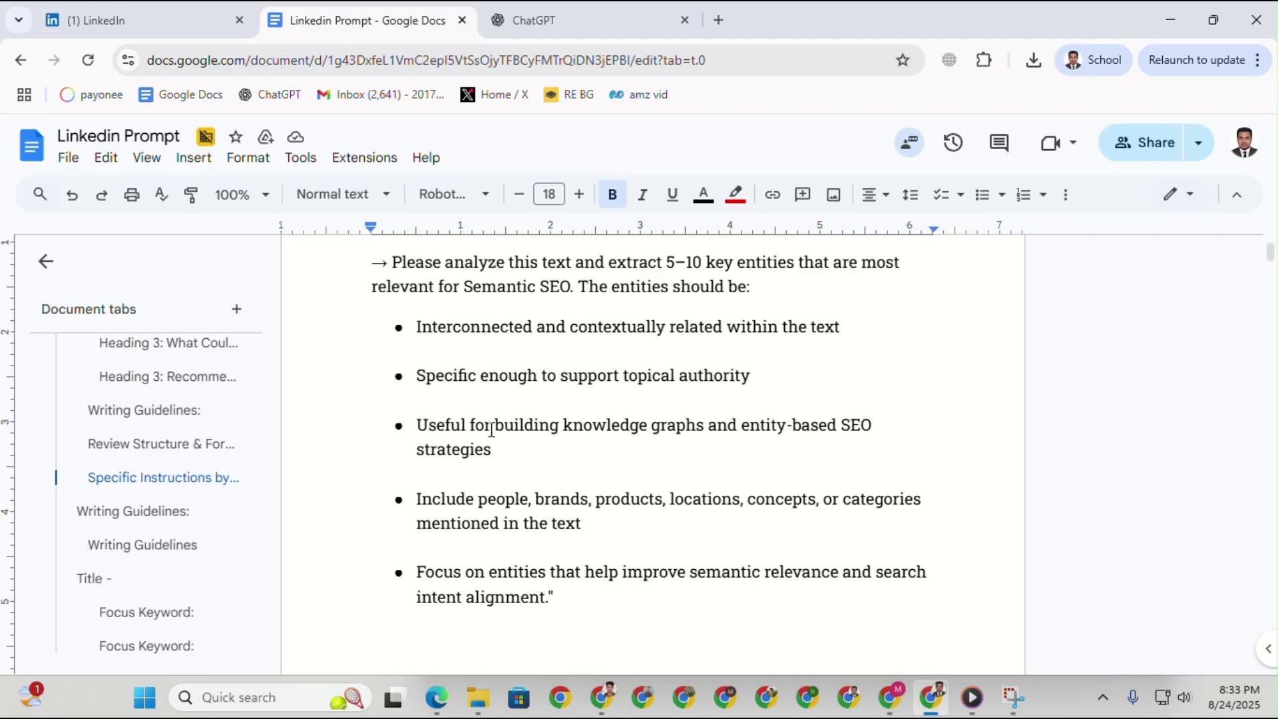
scroll(529, 422, "up", 1)
scroll(571, 380, "down", 2)
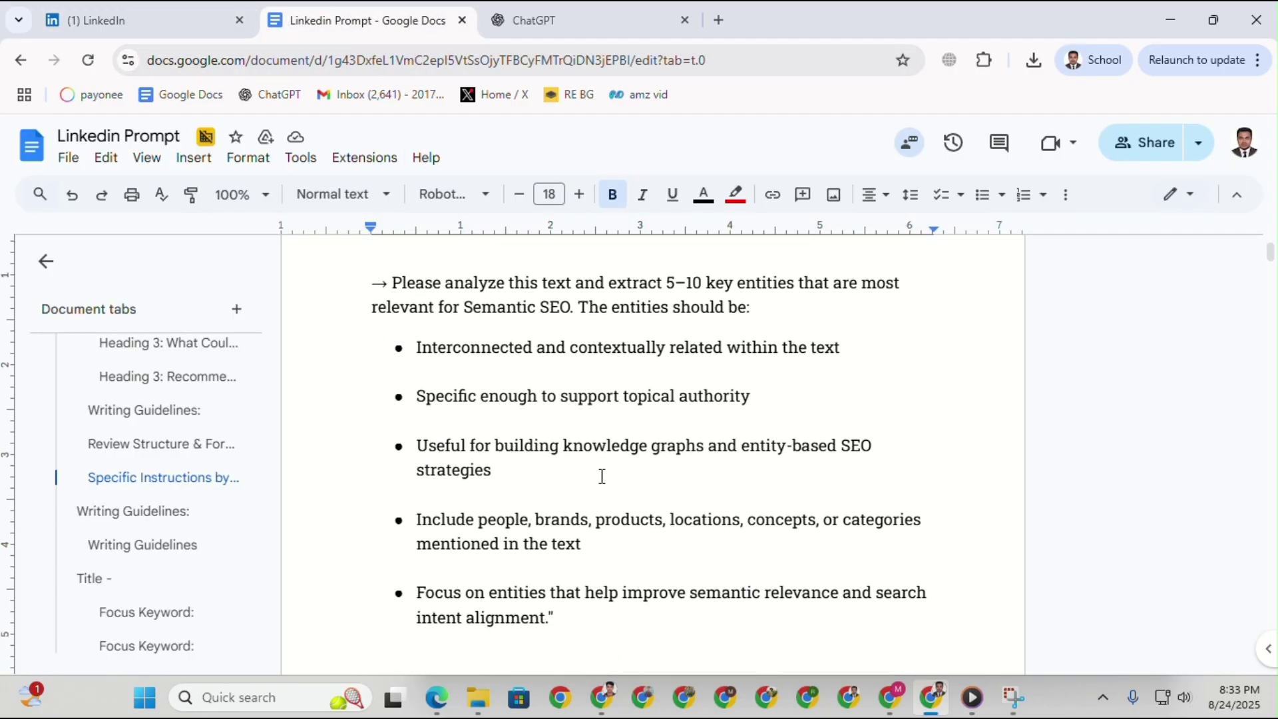
left_click_drag(464, 288, 571, 289)
scroll(492, 401, "up", 3)
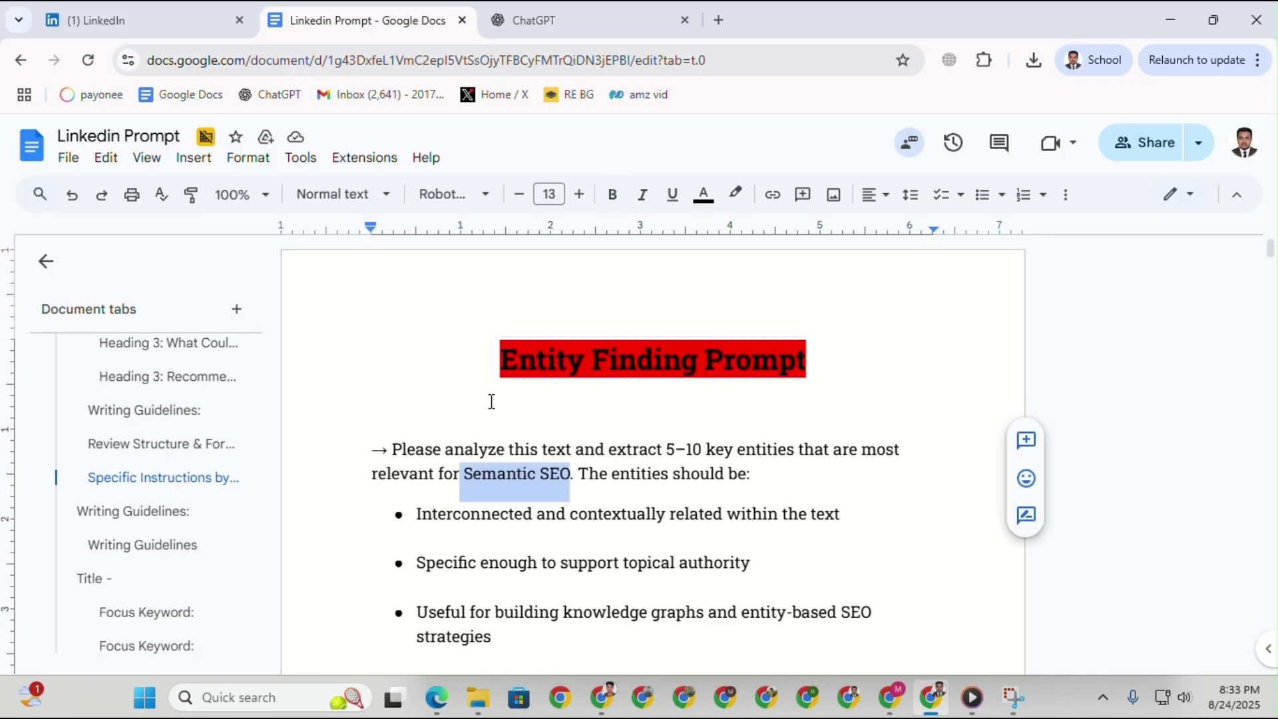
scroll(747, 408, "down", 7)
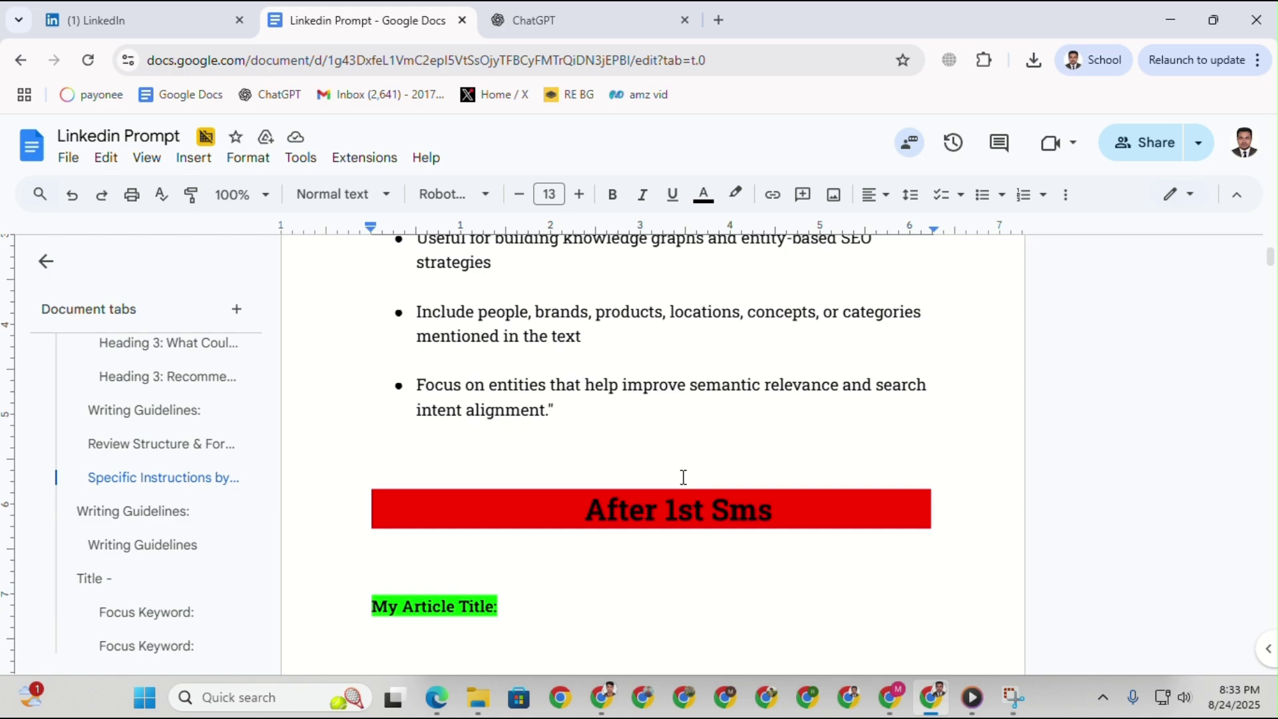
scroll(565, 453, "up", 7)
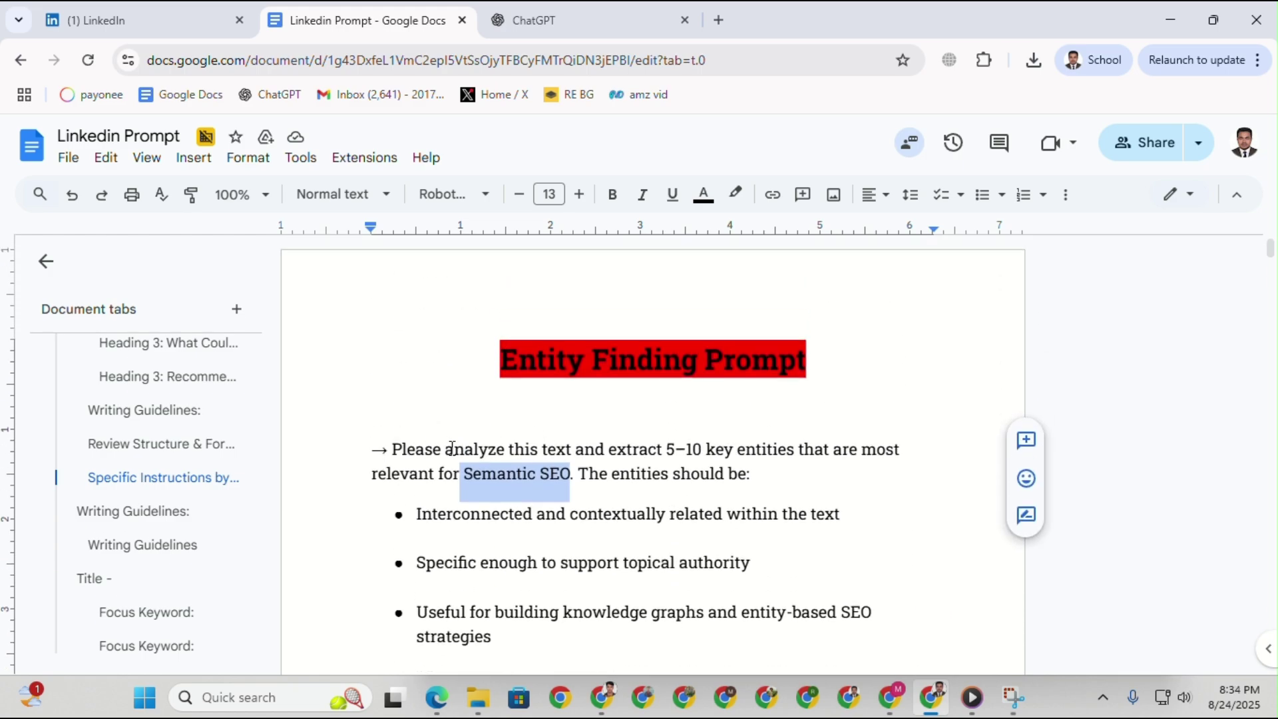
scroll(426, 440, "down", 2)
Search Google for "Breville BES870XL vs BES880BSS" from the LinkedIn newsletter article title and look through the results.
left_click(119, 12)
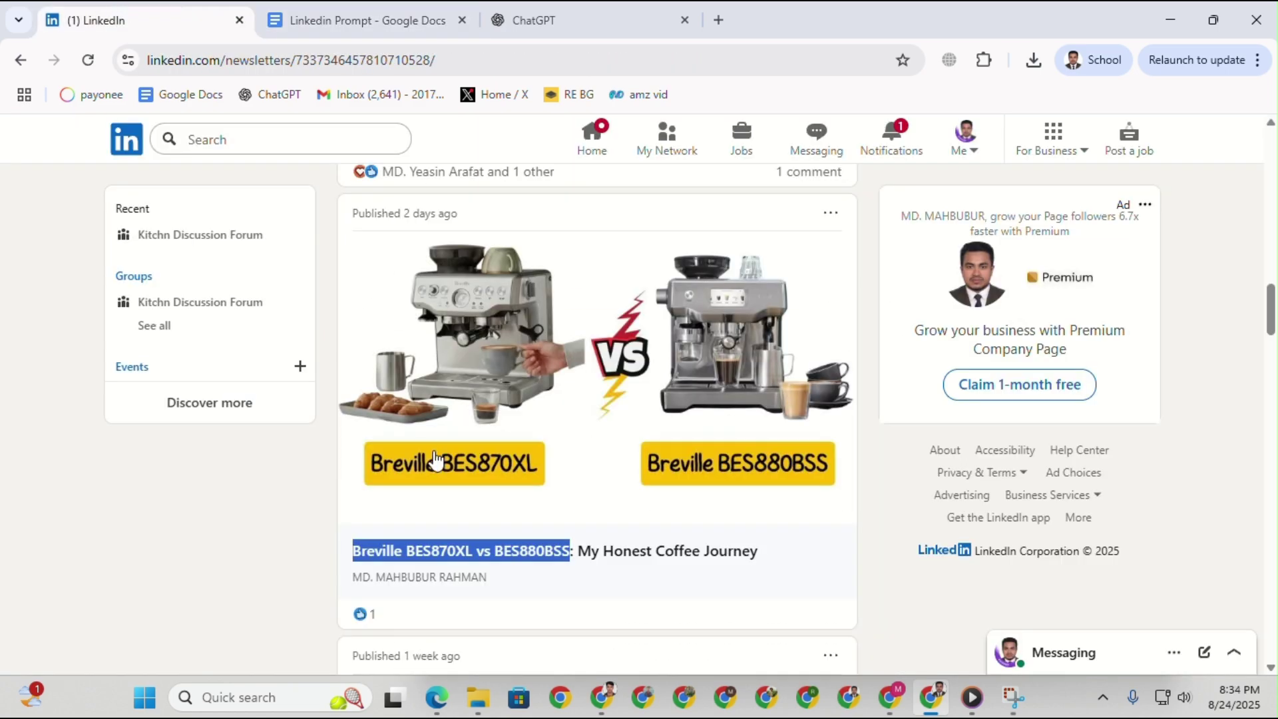
right_click(394, 553)
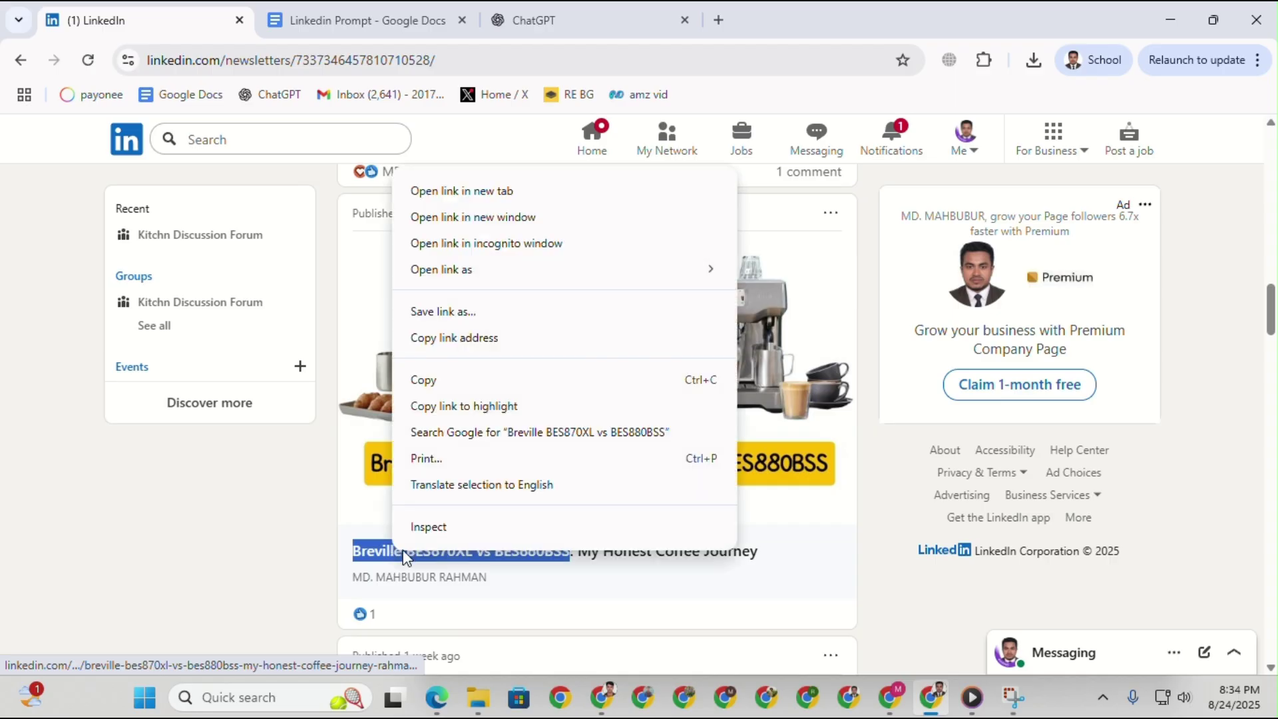
left_click(481, 440)
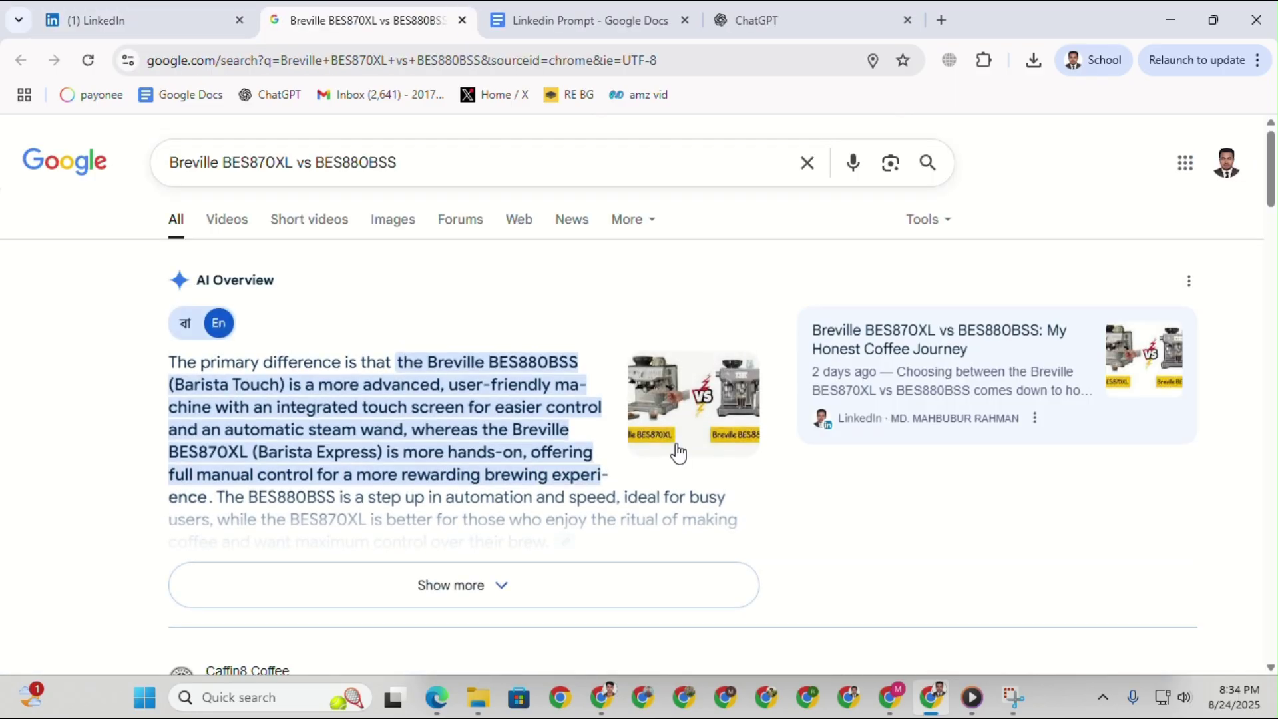
scroll(705, 466, "down", 3)
scroll(713, 477, "up", 3)
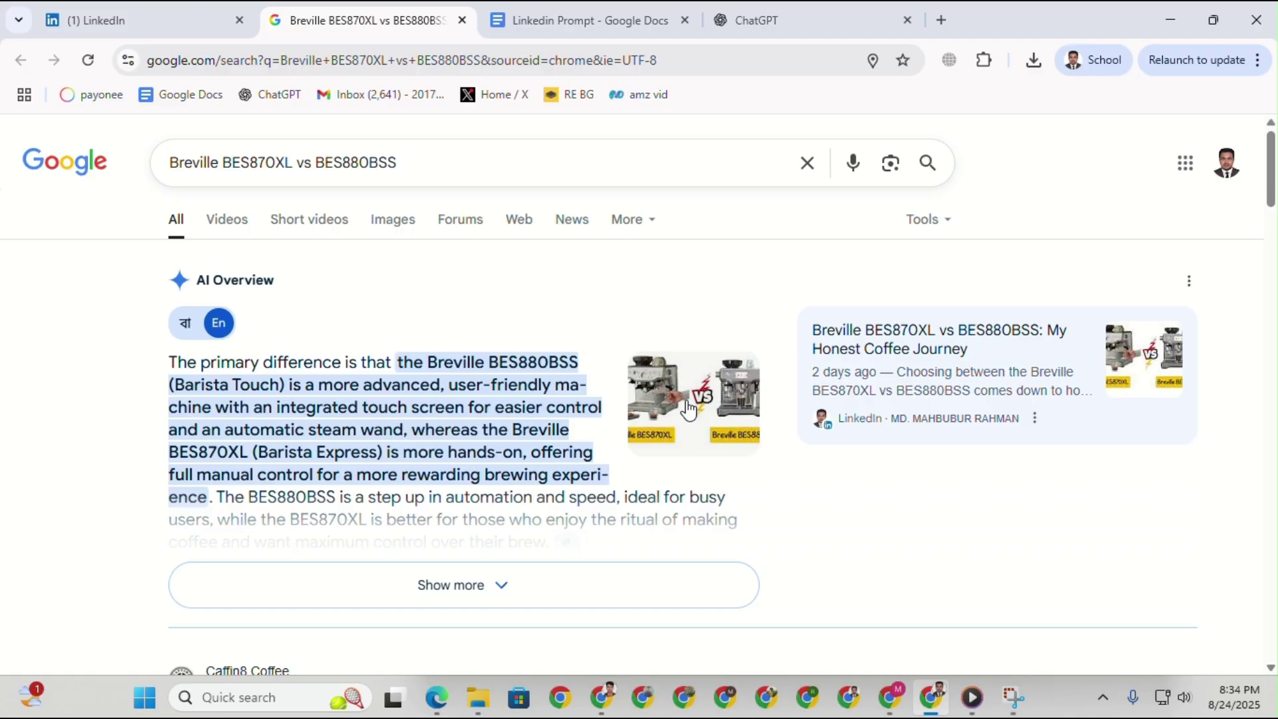
Search Google for "Hamilton Beach 49902 vs 49976" from the LinkedIn newsletter article title and examine the results for the article's ranking.
left_click(185, 5)
scroll(499, 414, "up", 5)
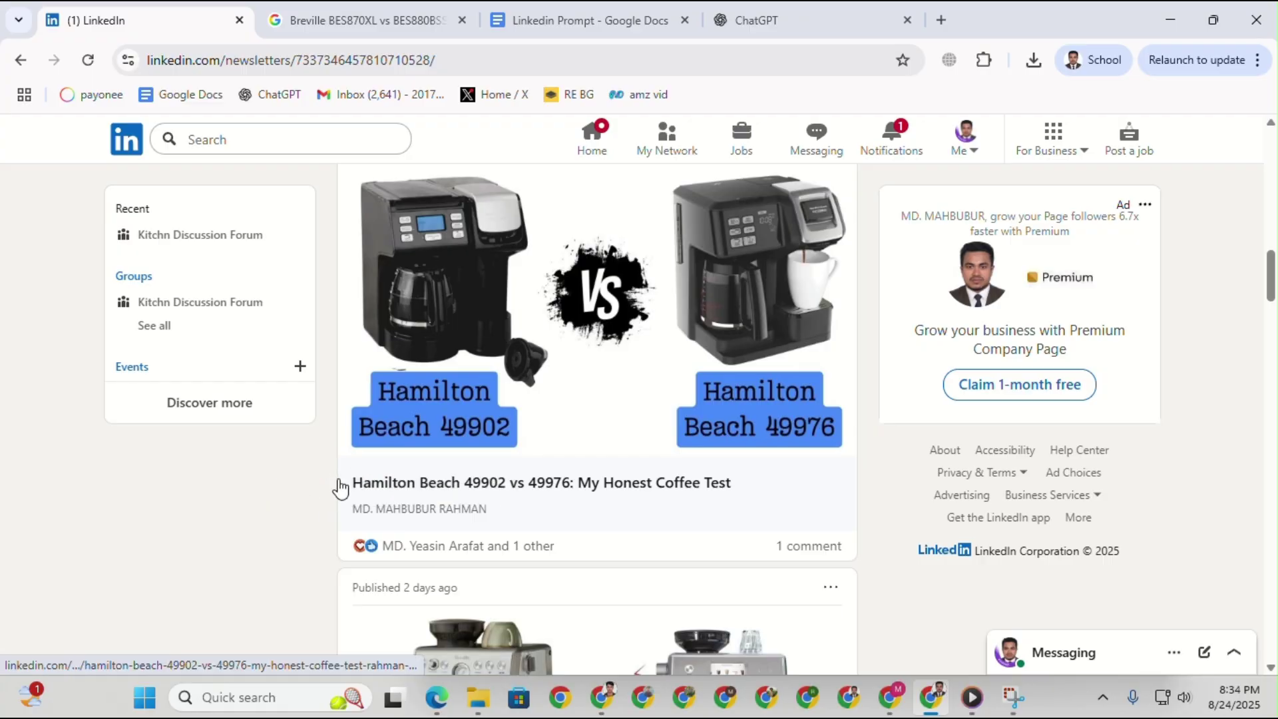
scroll(337, 489, "up", 1)
scroll(330, 491, "down", 1)
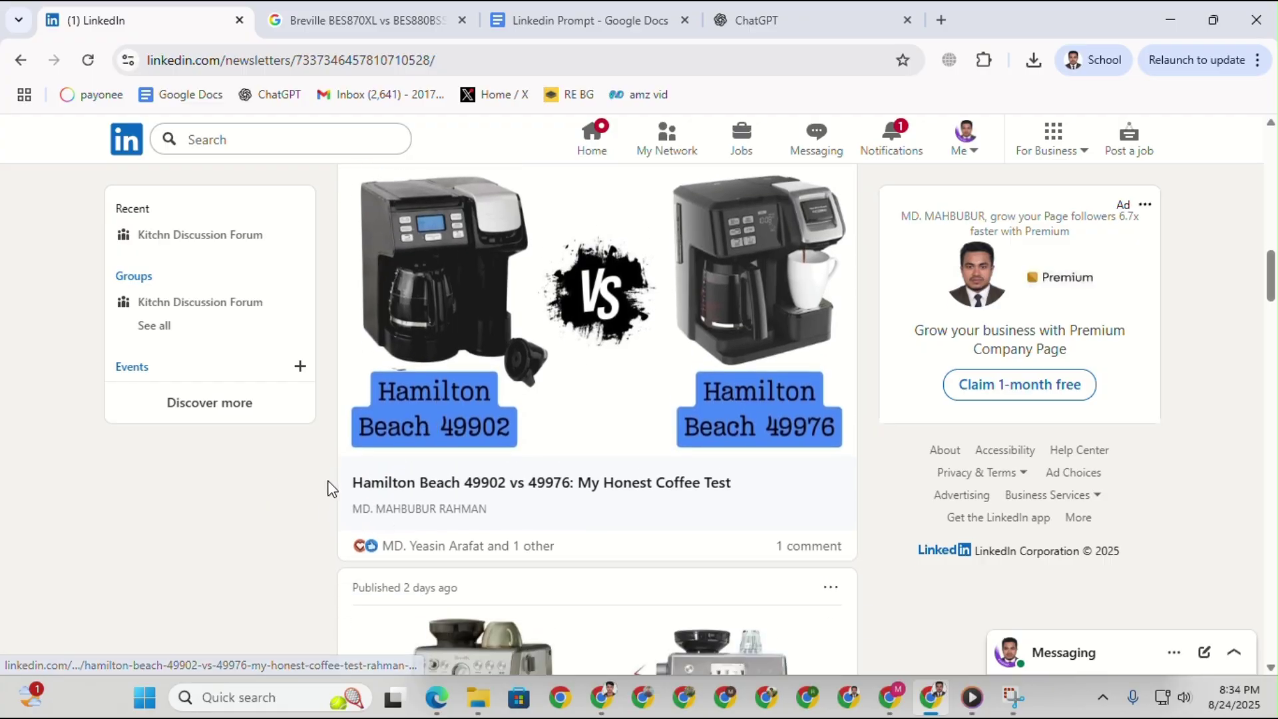
left_click_drag(353, 482, 563, 477)
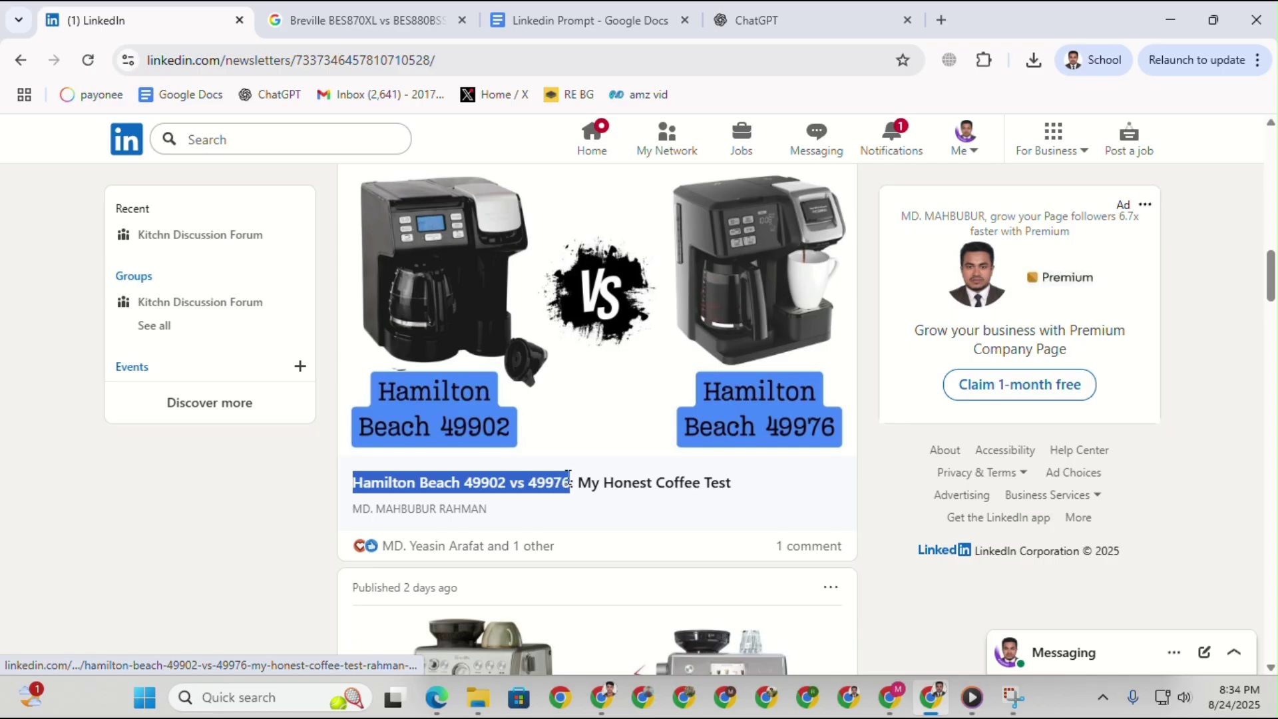
right_click(568, 478)
left_click(645, 364)
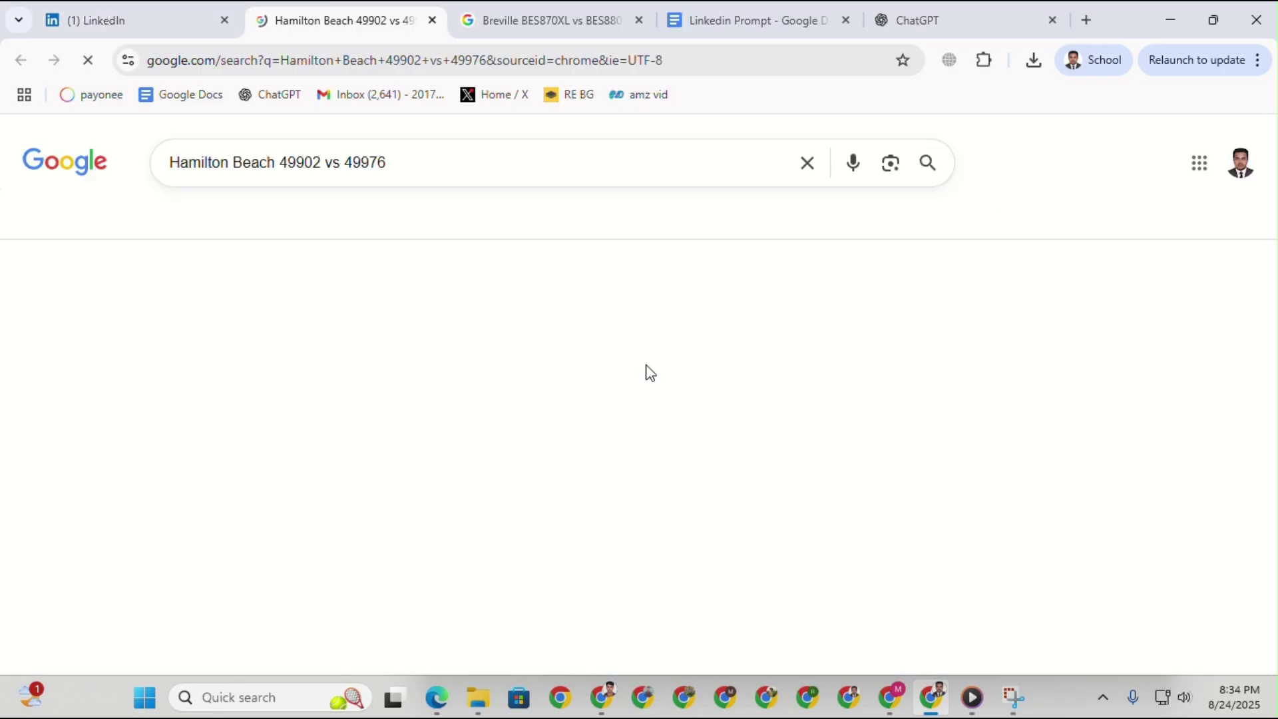
scroll(544, 545, "down", 1)
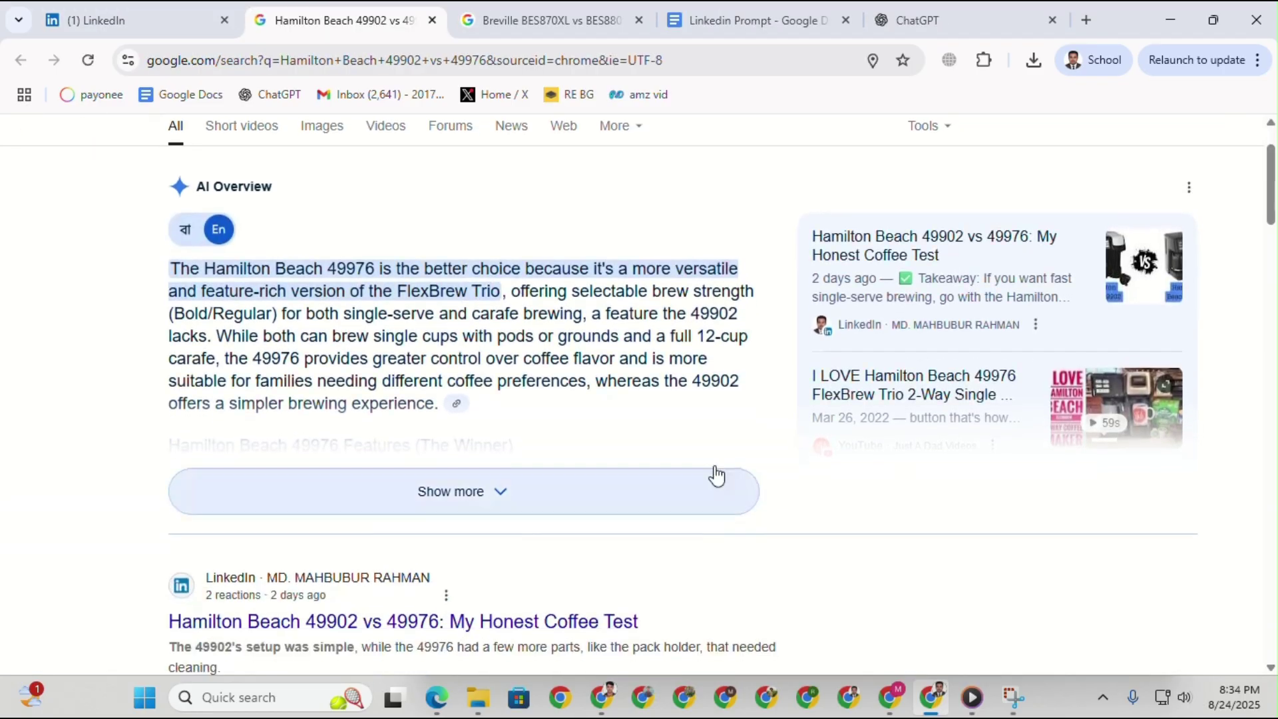
scroll(705, 384, "down", 3)
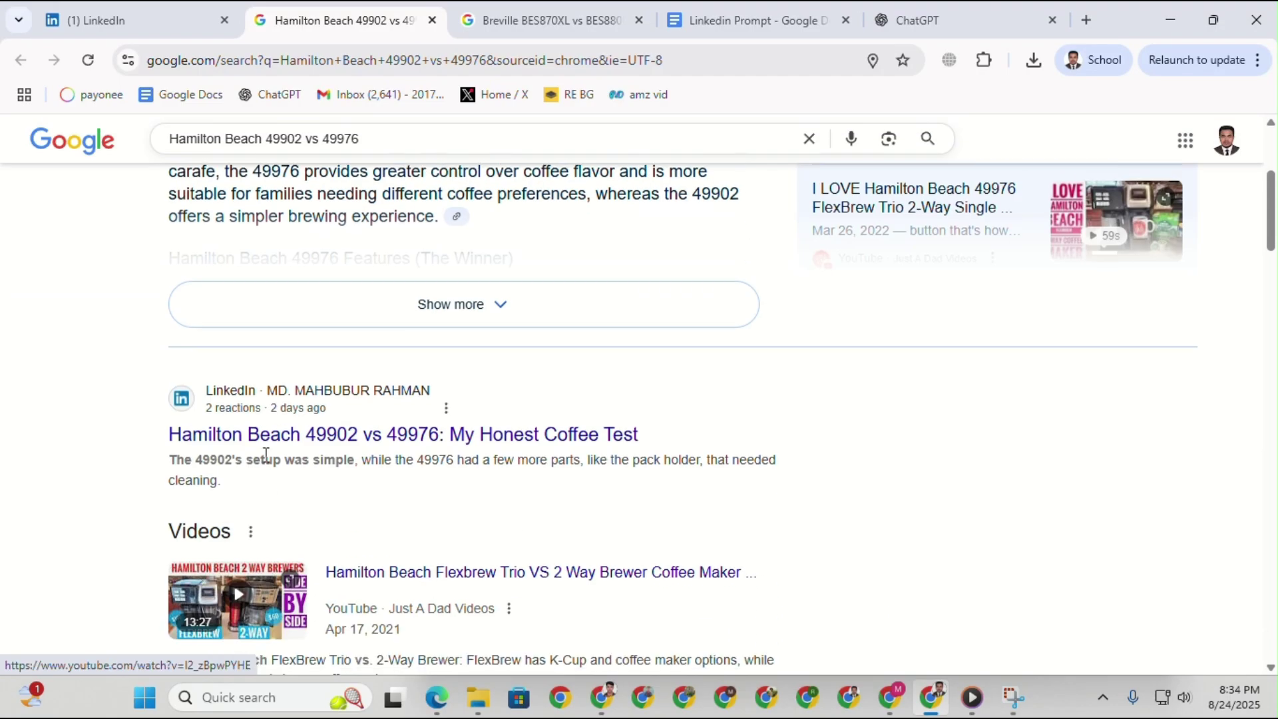
scroll(385, 448, "up", 4)
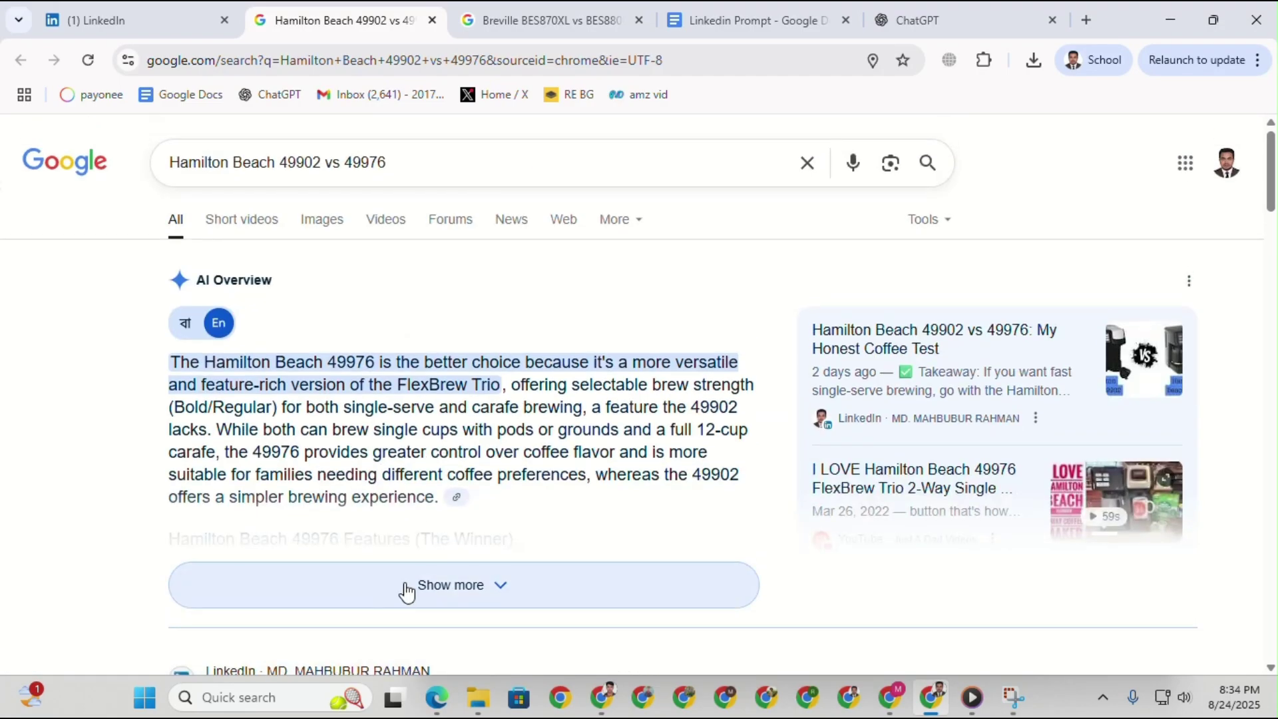
left_click(159, 15)
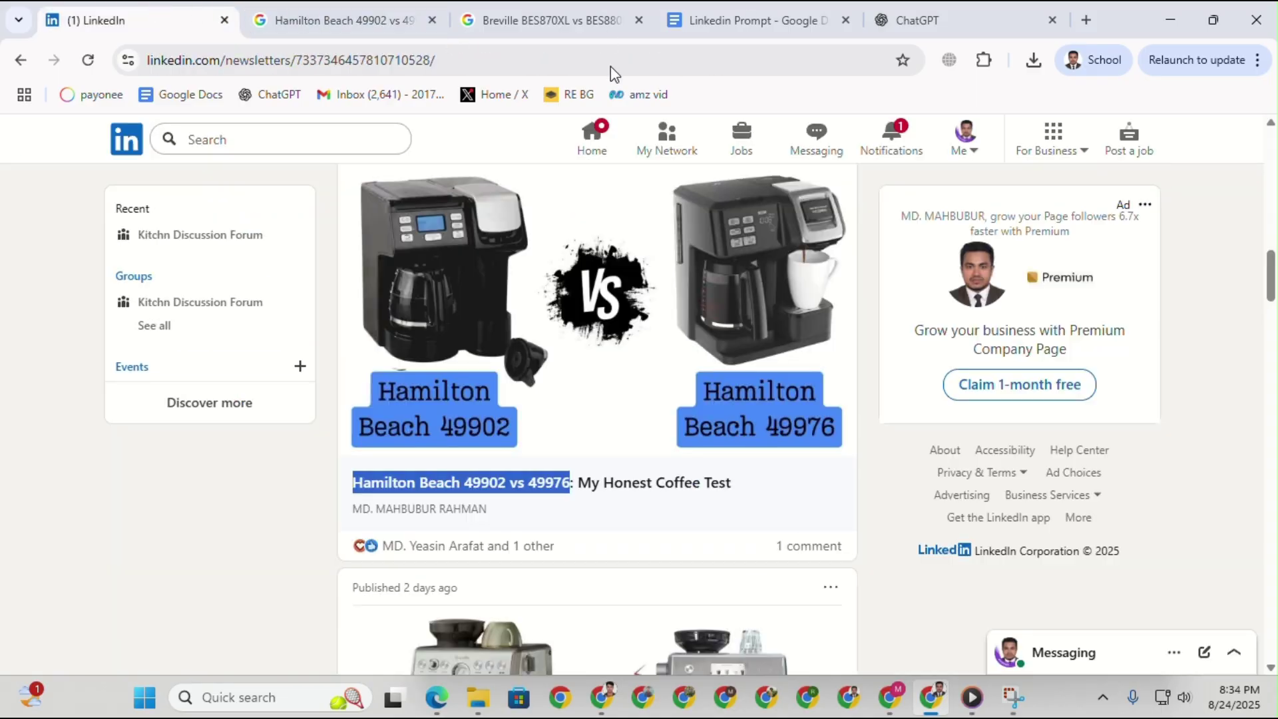
left_click(604, 699)
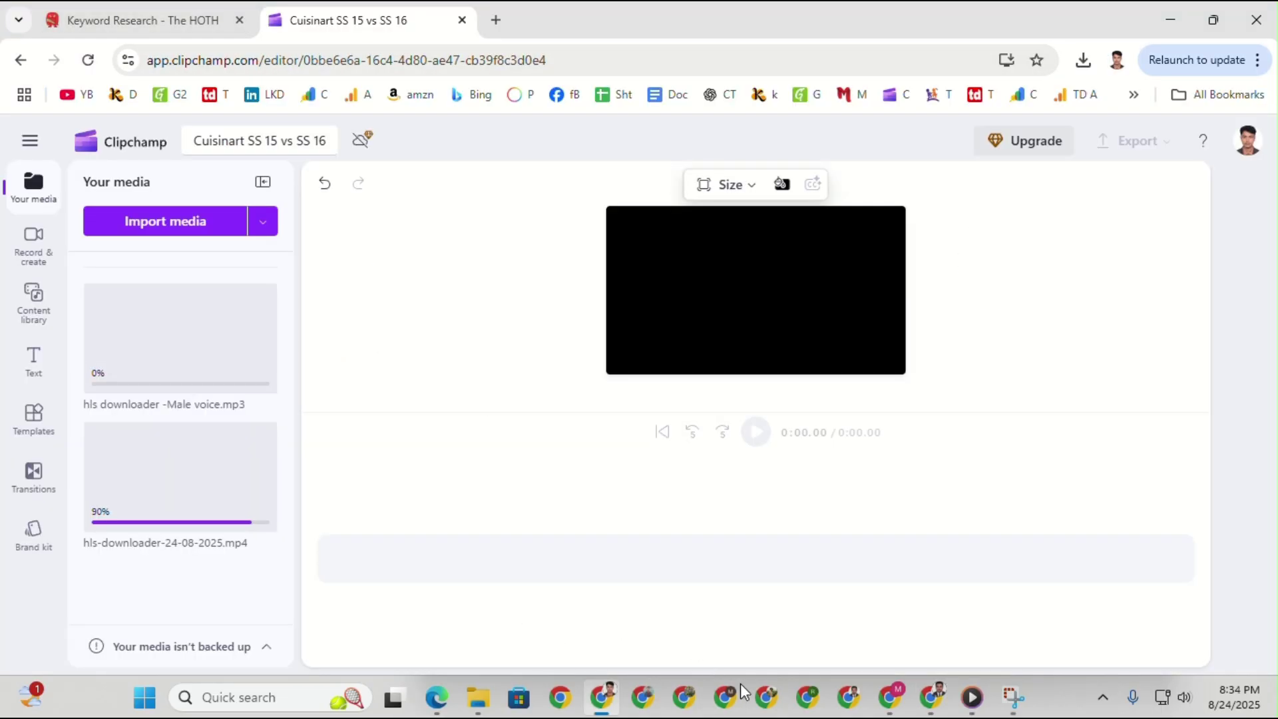
left_click(933, 698)
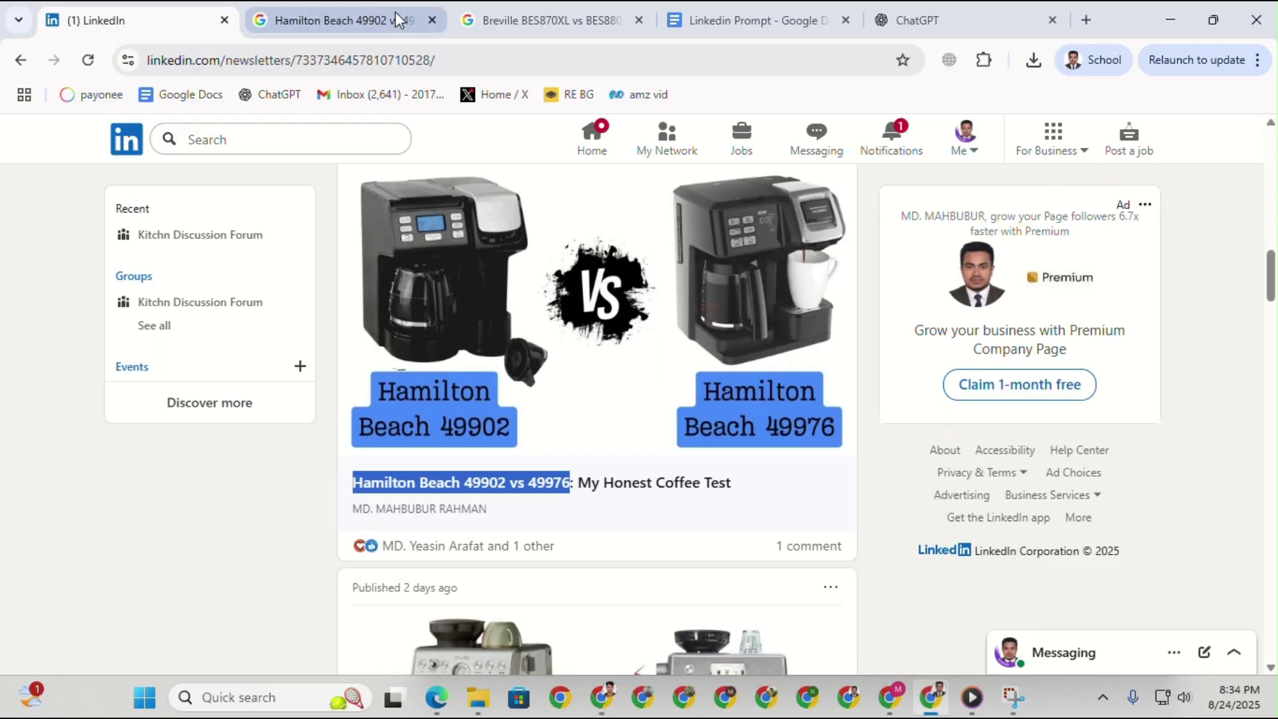
Go back to the Linkedin Prompt document and review the entity extraction requirements of the Entity Finding Prompt.
left_click(792, 20)
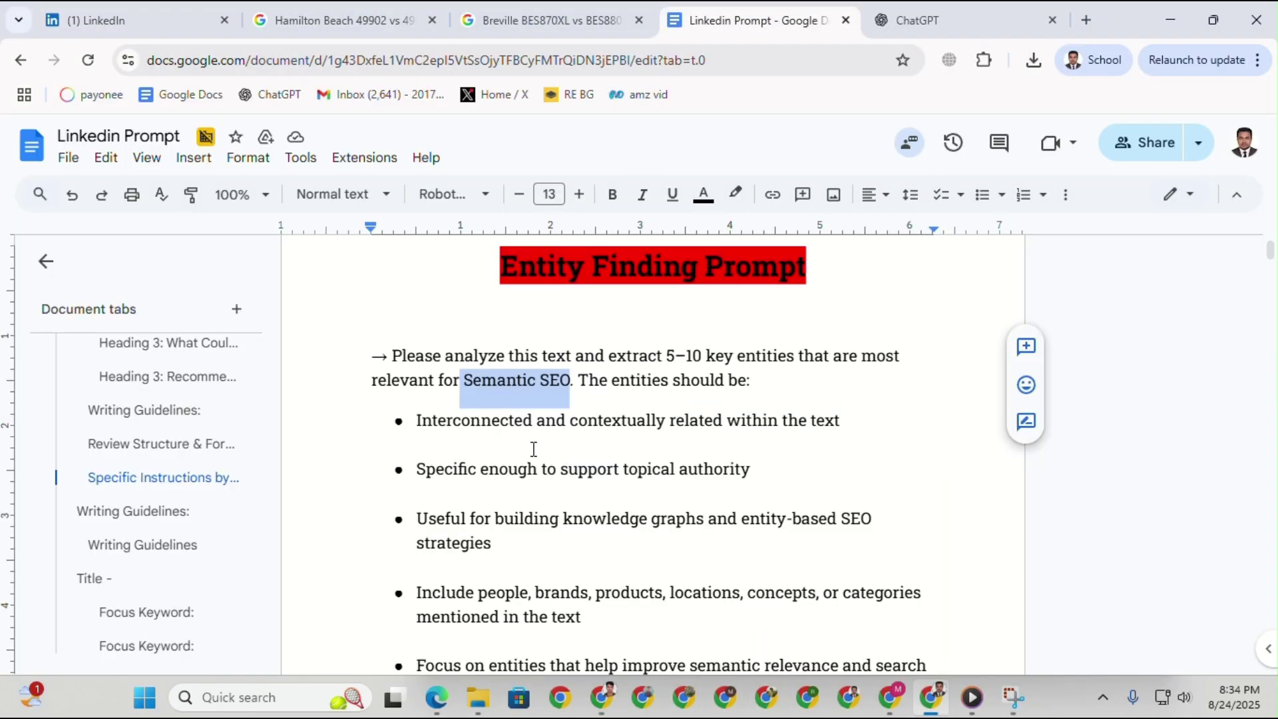
scroll(528, 441, "down", 1)
scroll(418, 474, "down", 1)
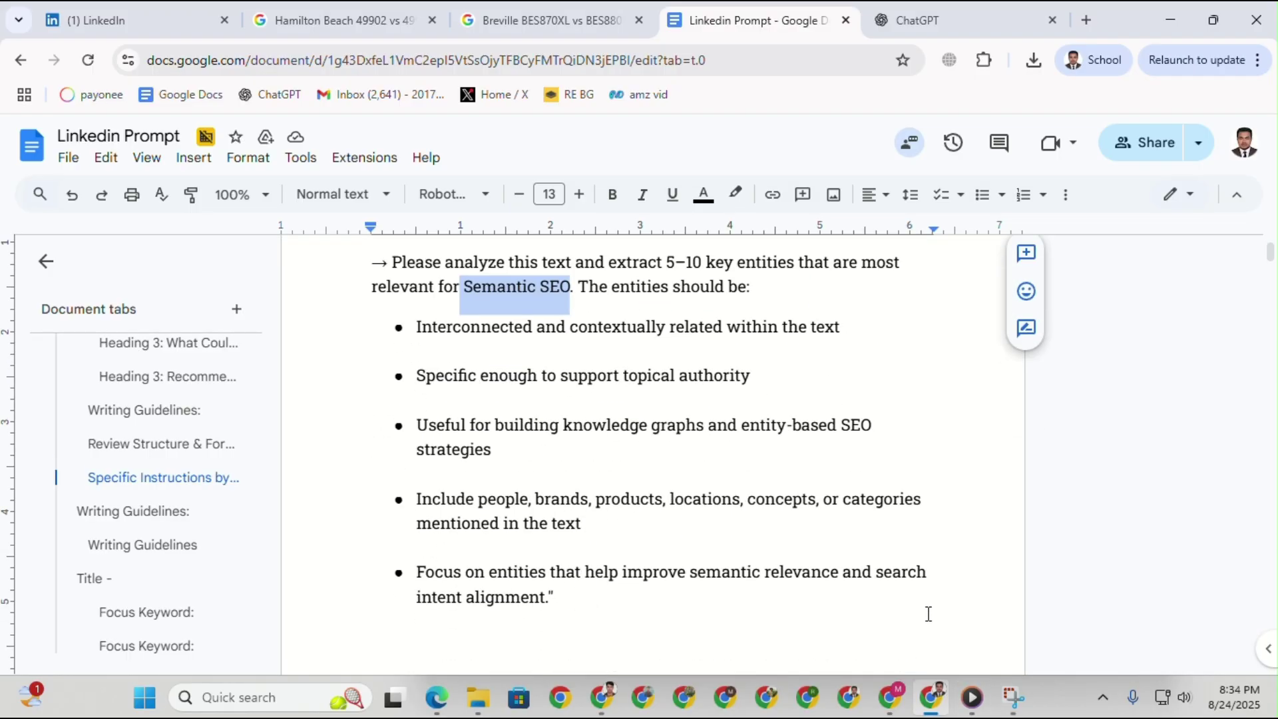
scroll(699, 536, "down", 2)
scroll(649, 465, "up", 3)
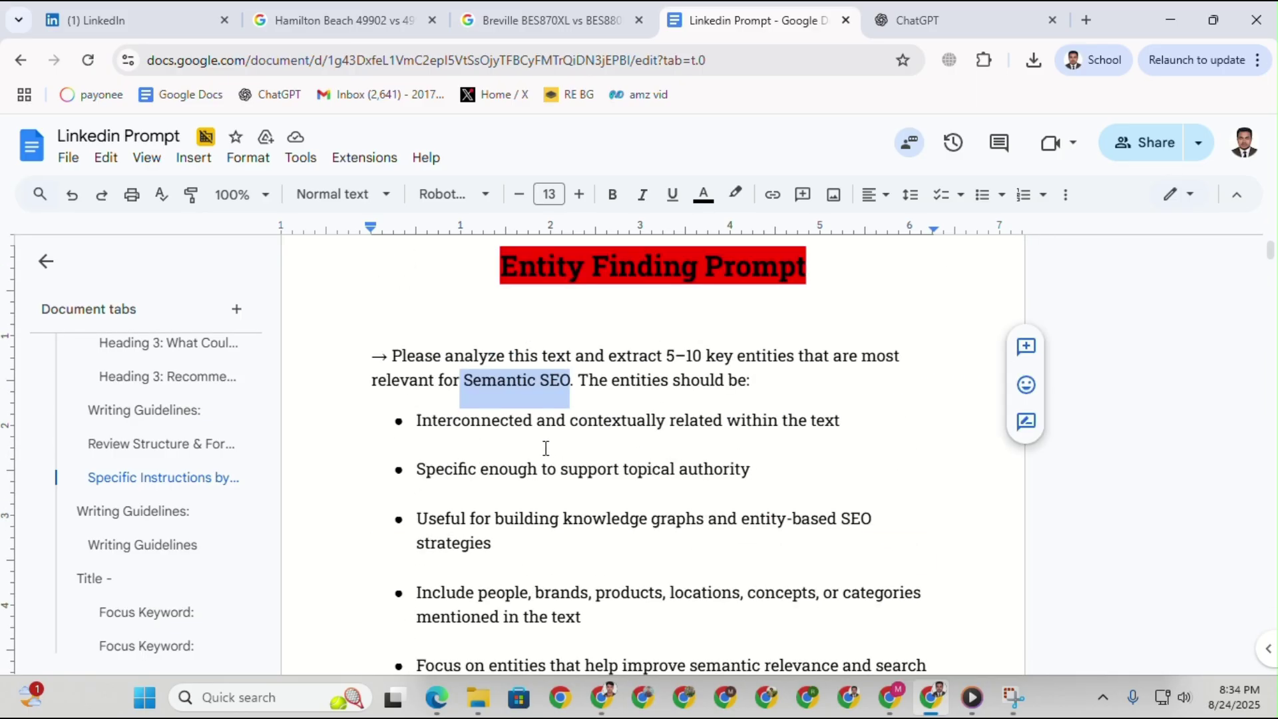
scroll(352, 247, "up", 1)
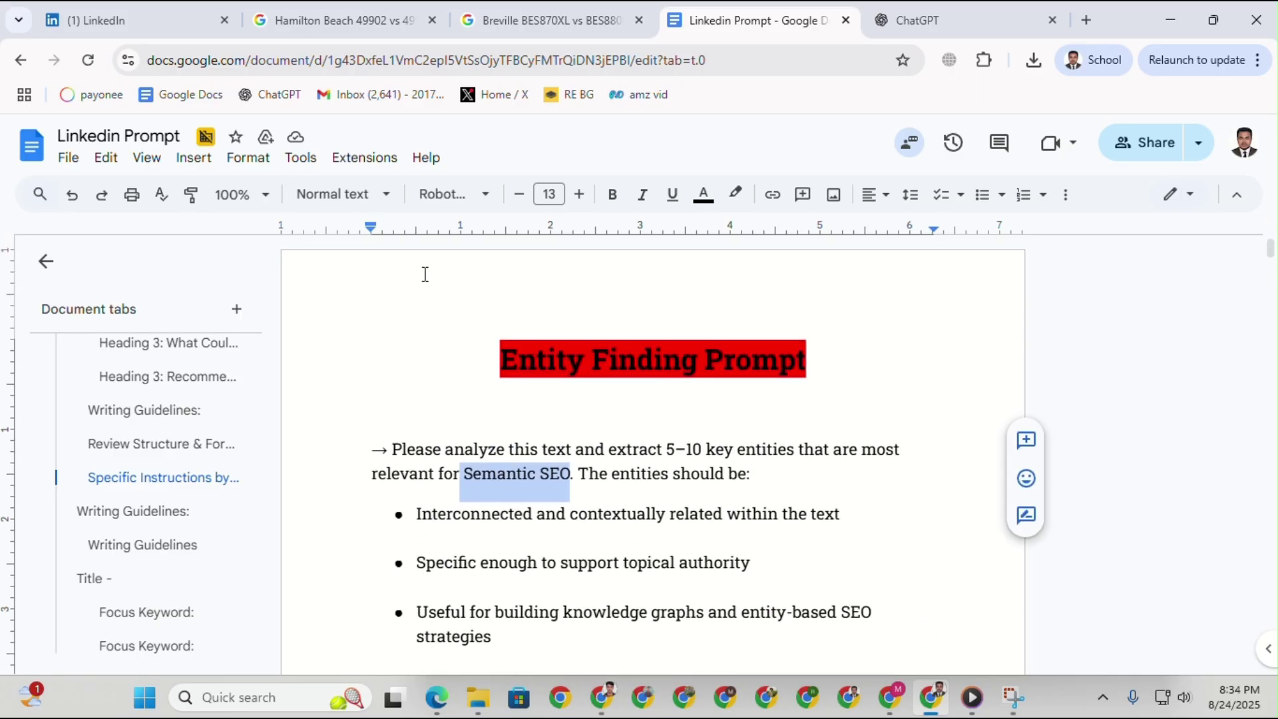
Switch to the HOTH keyword research page and check the search volume and difficulty index for "cuisinart ss 15 vs ss 16".
left_click(602, 696)
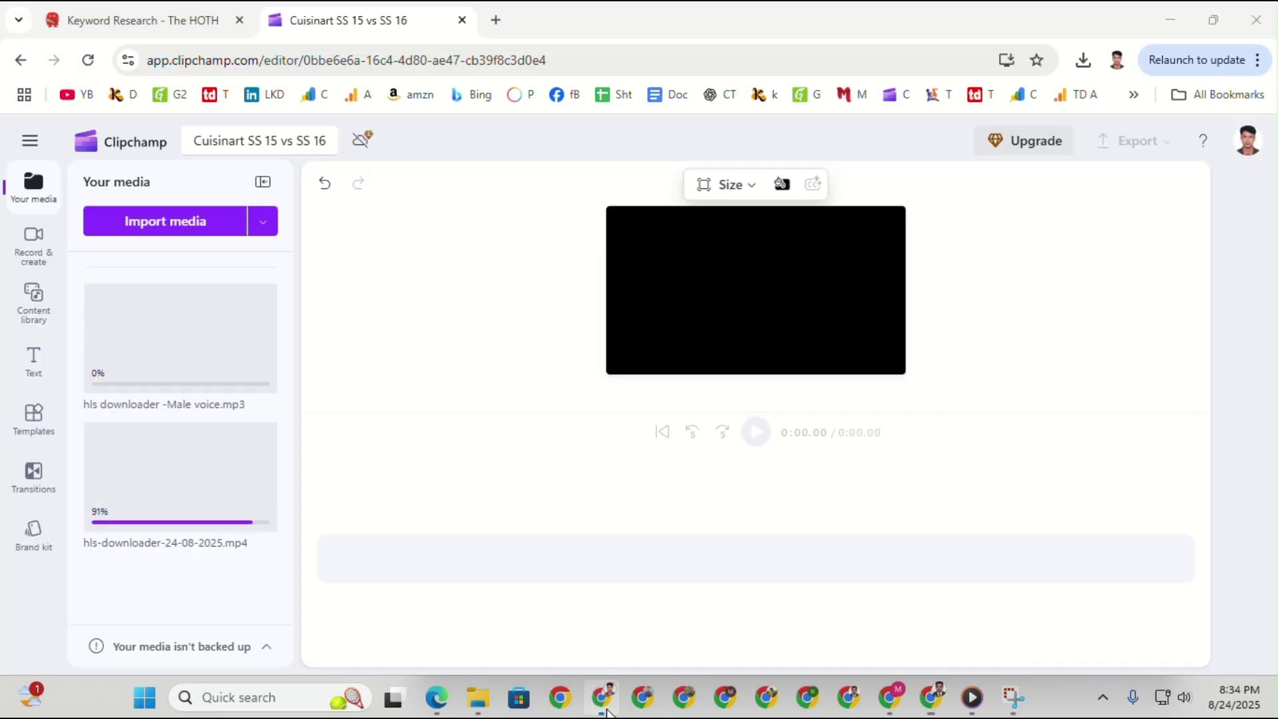
left_click(124, 12)
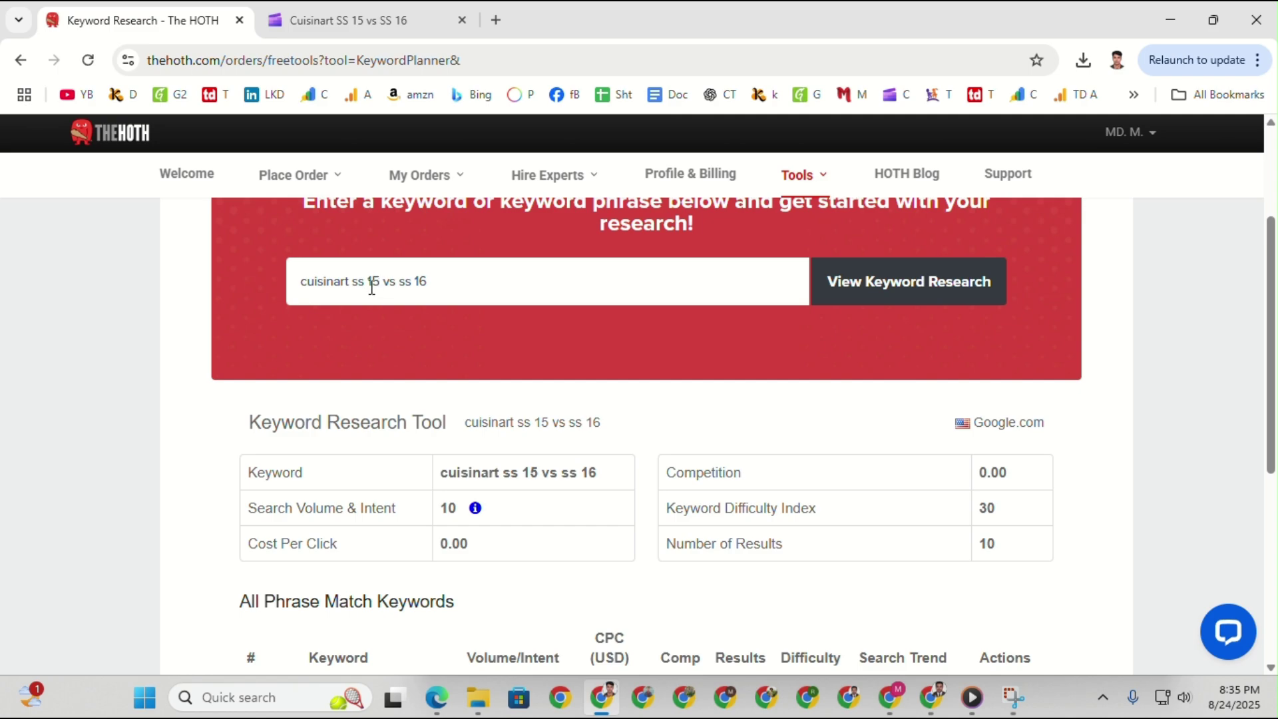
scroll(486, 373, "down", 1)
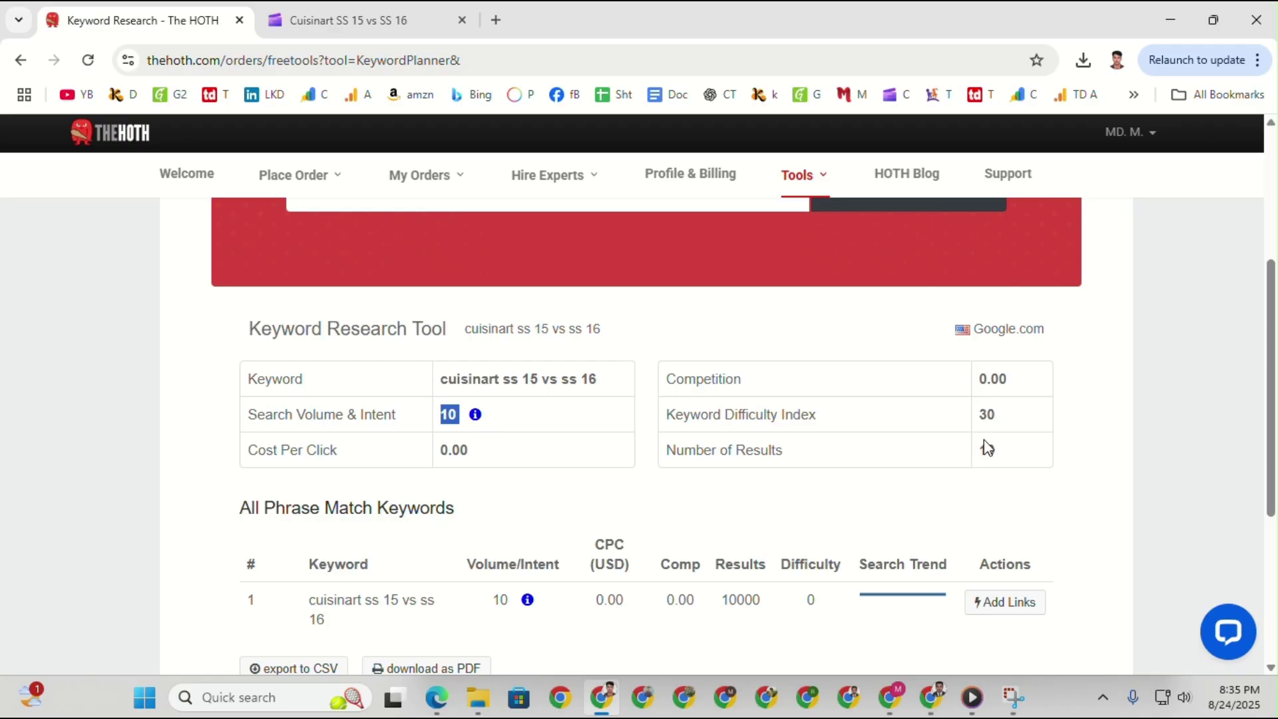
left_click_drag(981, 419, 1007, 417)
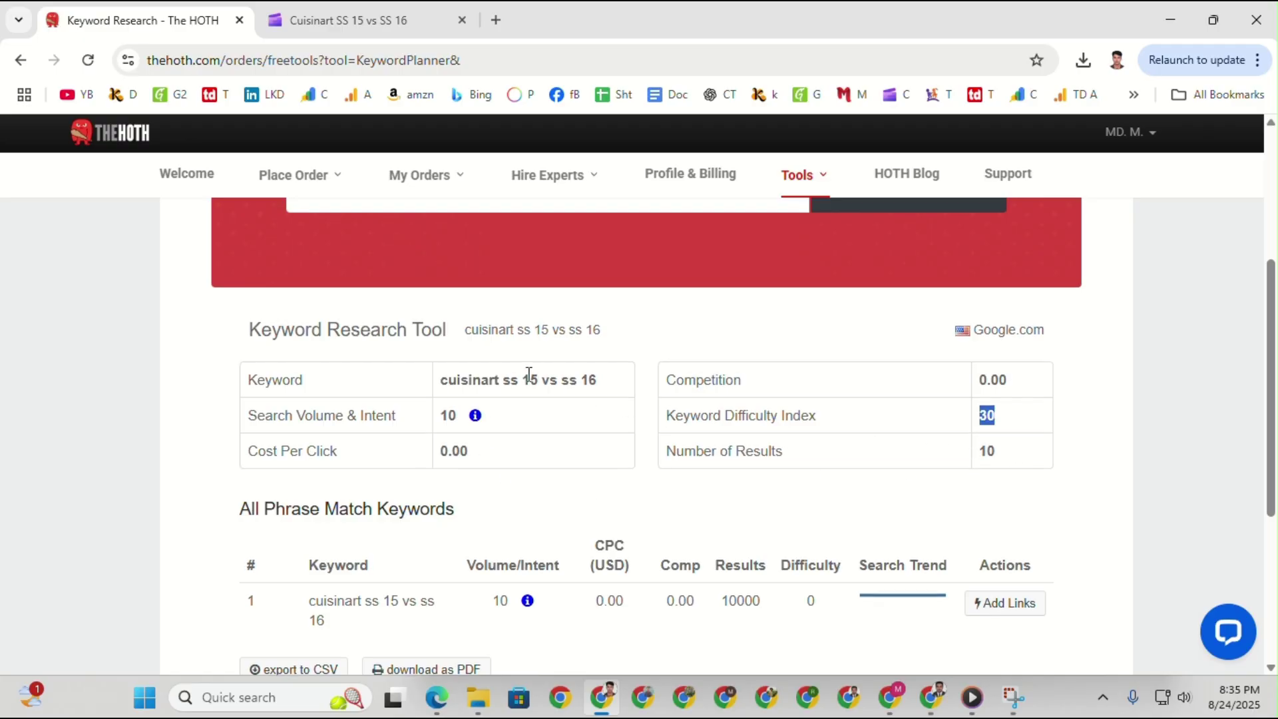
Search Google for the researched keyword "cuisinart ss 15 vs ss 16" and look through the competing results.
scroll(530, 374, "up", 2)
triple_click(391, 374)
right_click(386, 375)
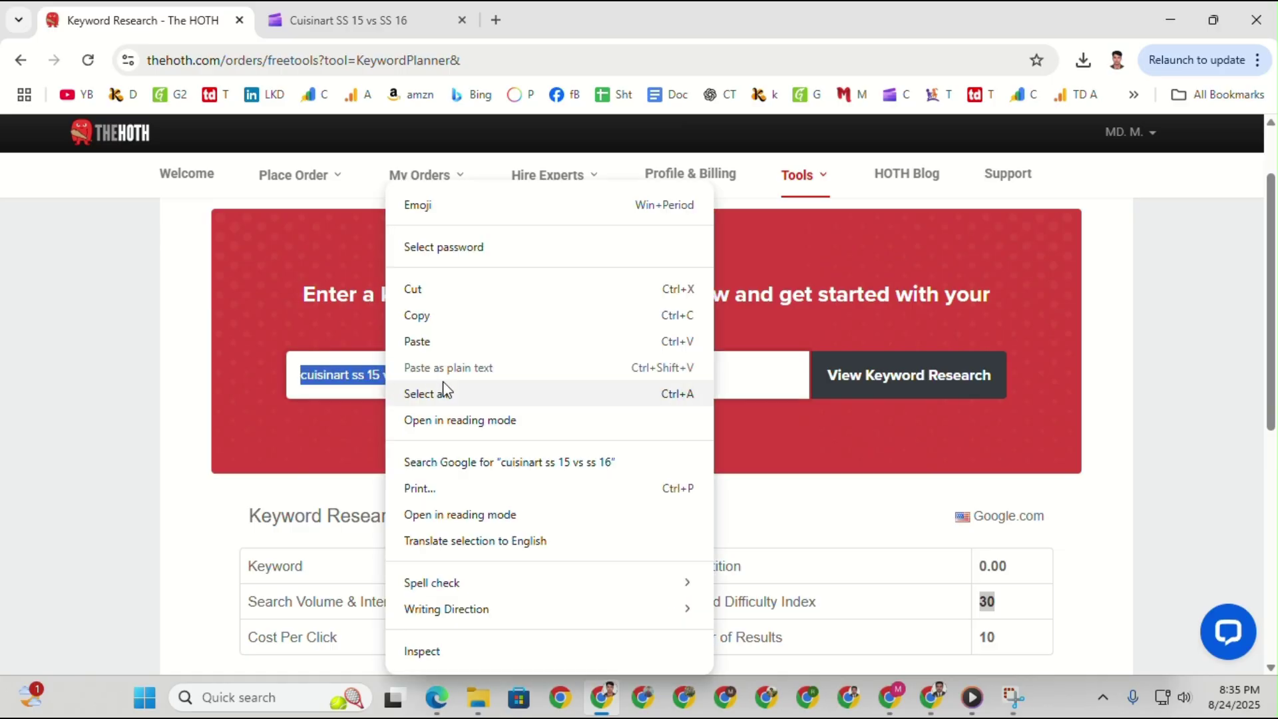
left_click(462, 458)
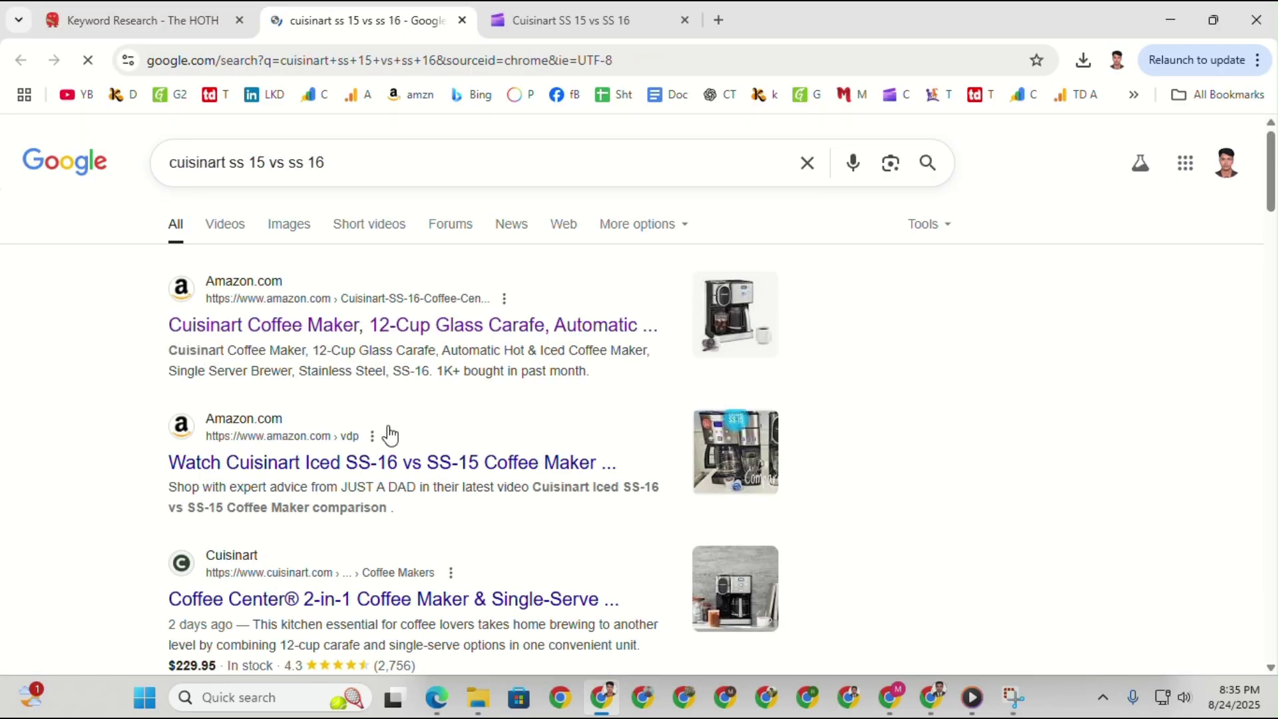
scroll(392, 427, "down", 10)
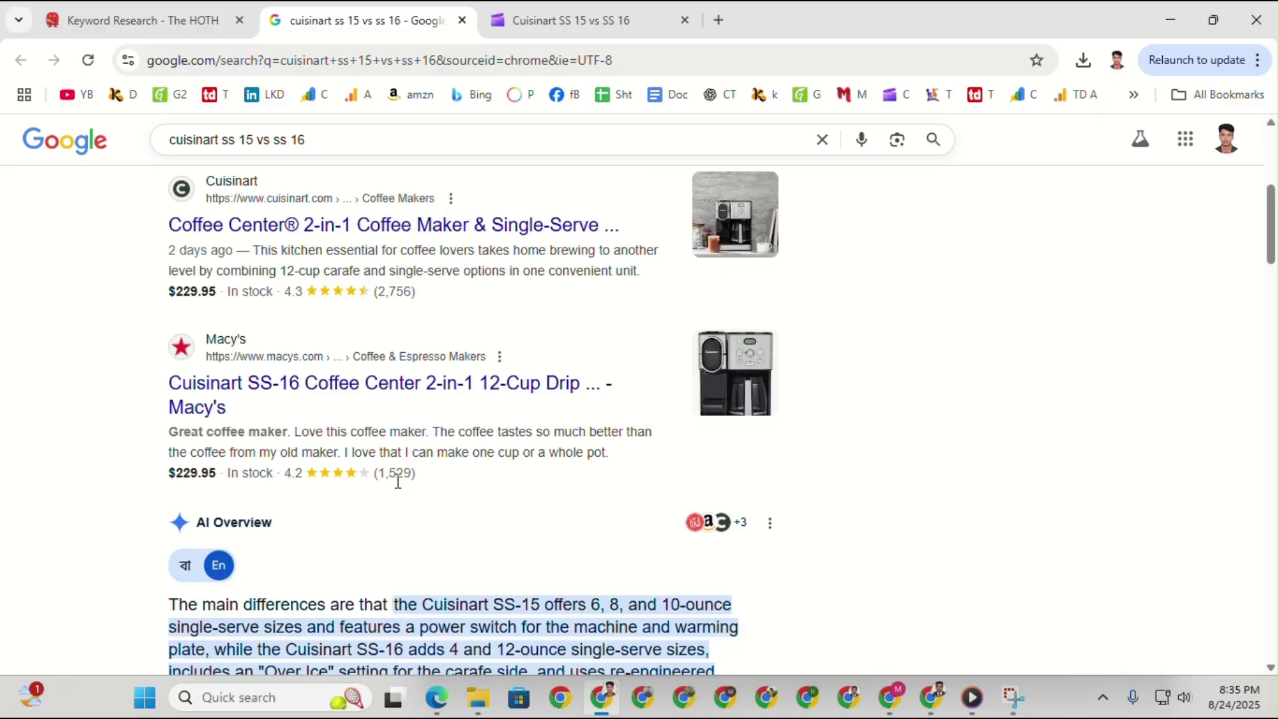
scroll(408, 493, "down", 15)
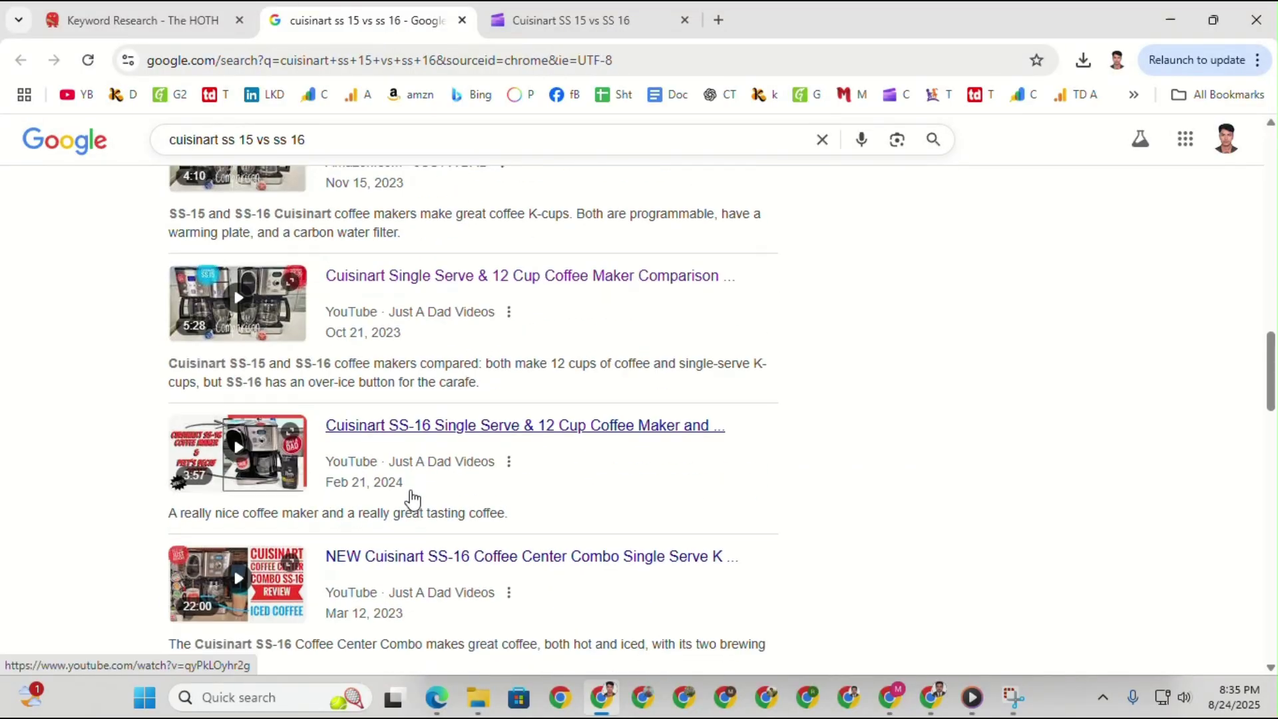
Review the Consumer Reports and video results competing for "cuisinart ss 15 vs ss 16".
scroll(432, 474, "up", 12)
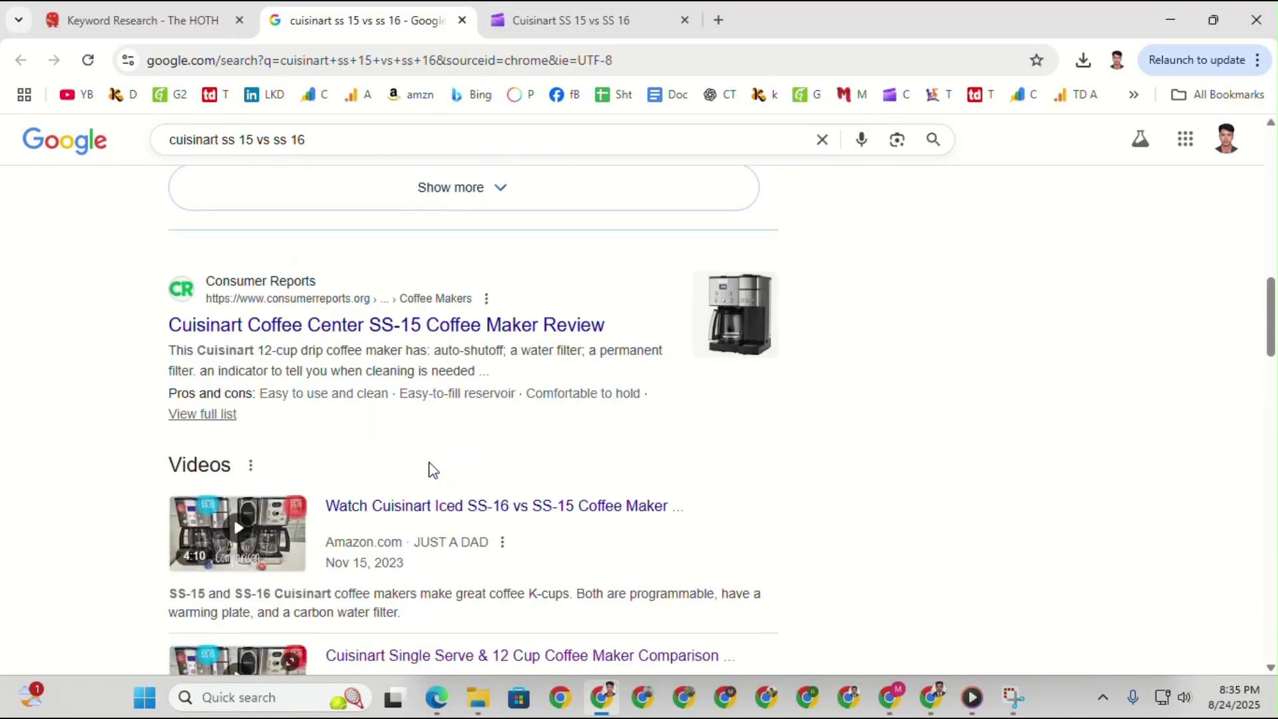
scroll(681, 470, "down", 3)
scroll(428, 477, "down", 2)
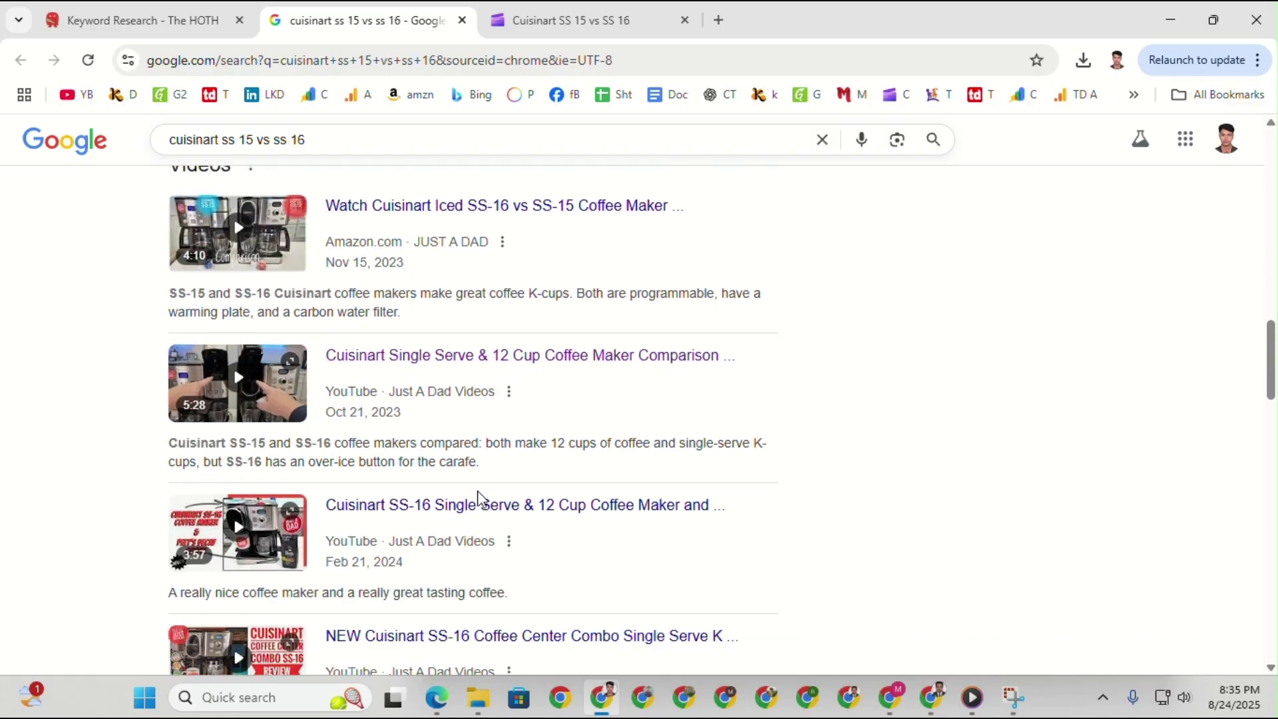
scroll(399, 488, "up", 10)
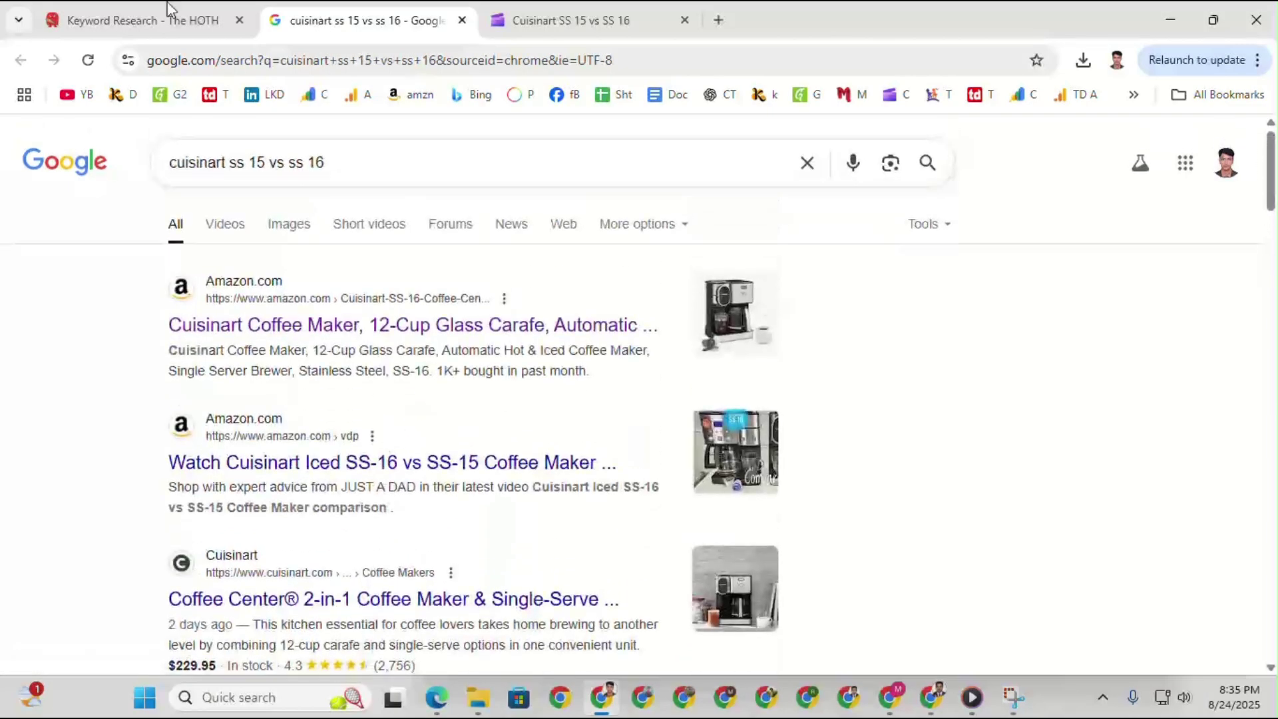
Copy "cuisinart ss 15" from the HOTH keyword field and search Google for it in the other Chrome window.
left_click(130, 25)
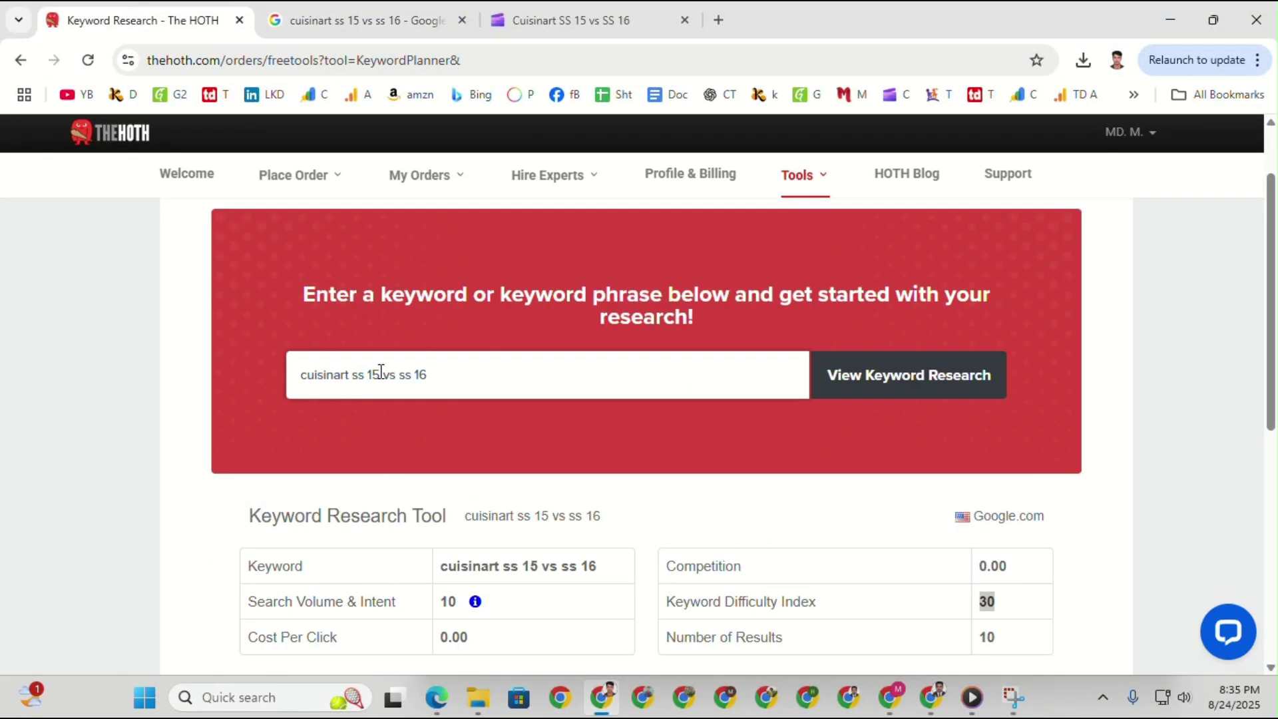
left_click_drag(381, 371, 315, 373)
right_click(327, 376)
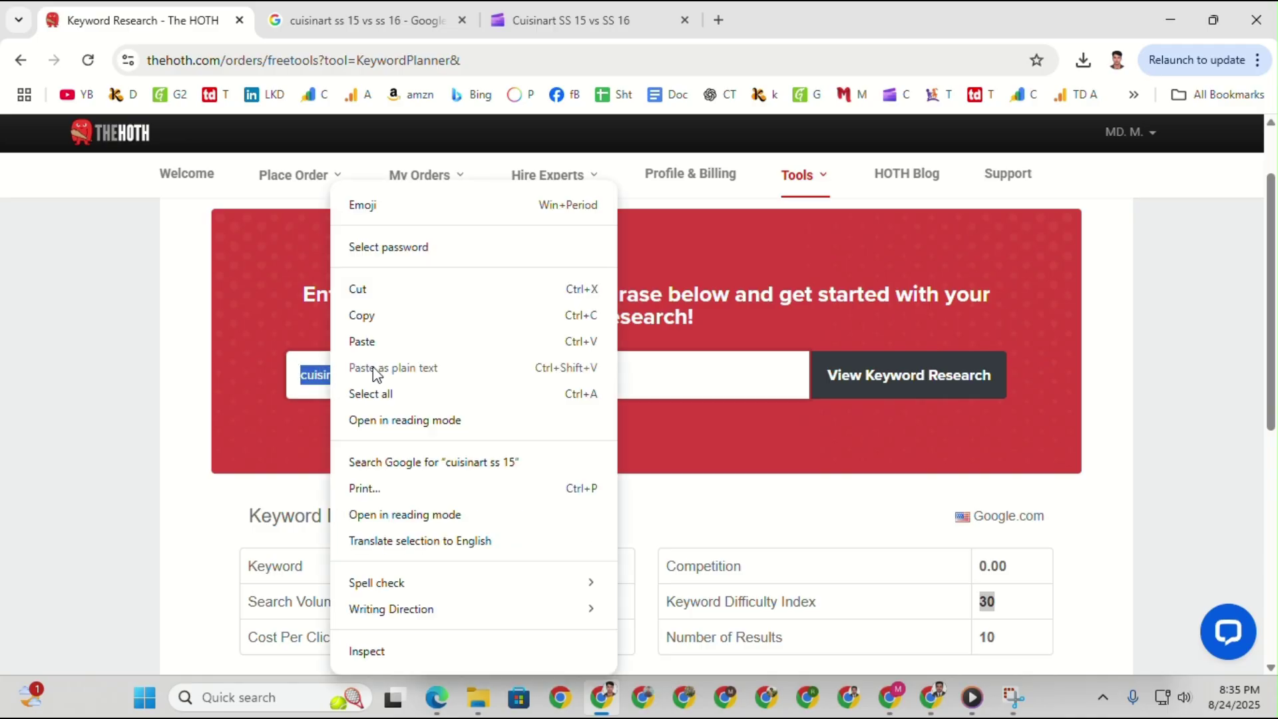
left_click(366, 316)
left_click(310, 13)
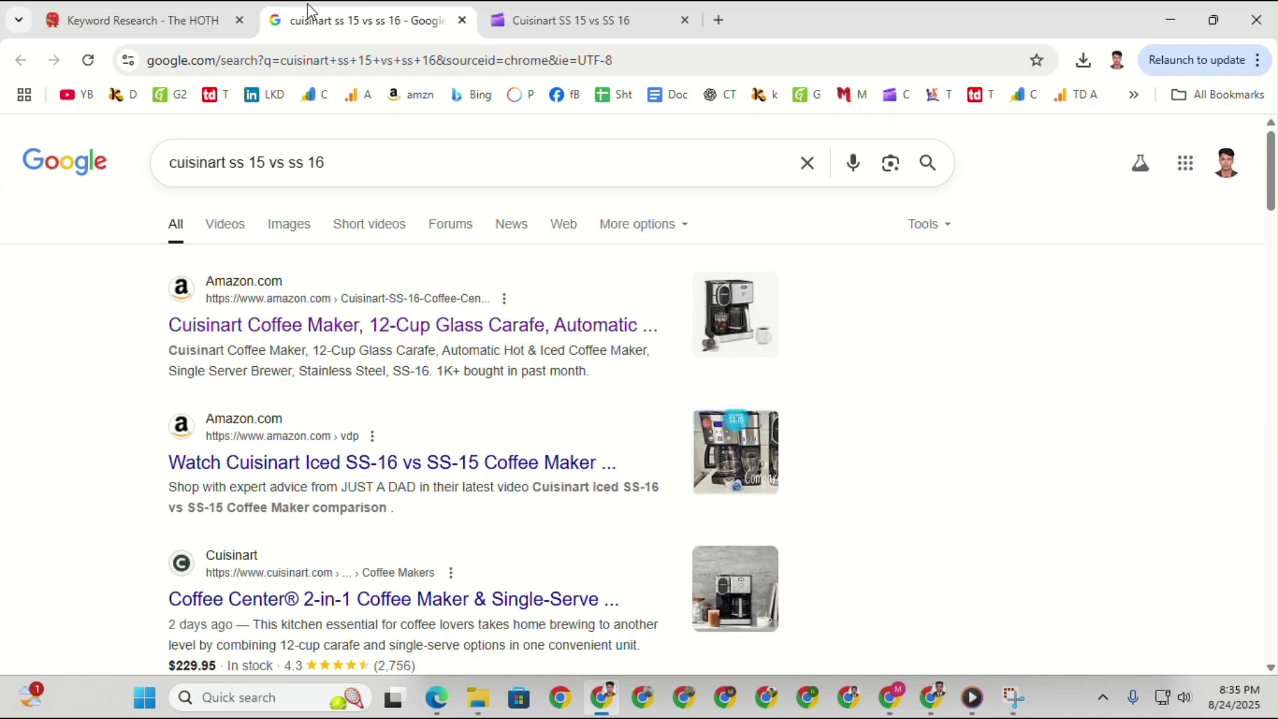
left_click(933, 698)
left_click(336, 20)
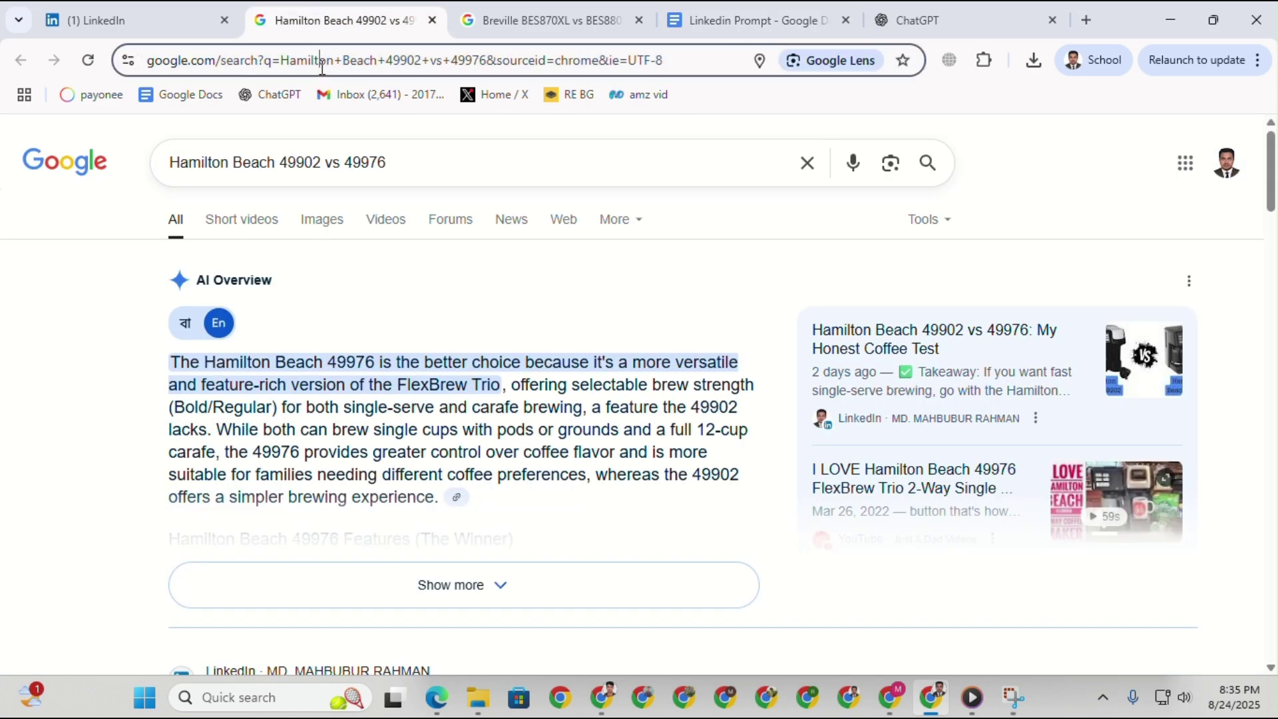
right_click(322, 66)
left_click(393, 271)
key("Return")
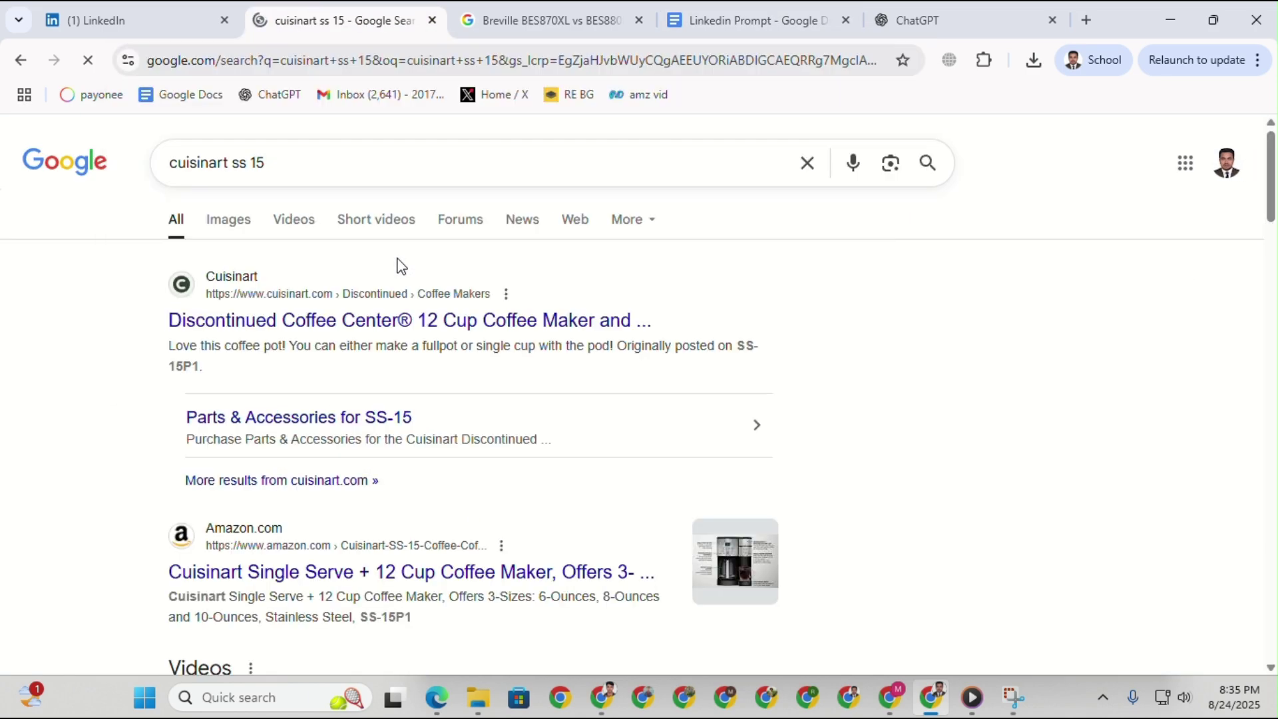
Open the Amazon listing for the Cuisinart Single Serve + 12 Cup Coffee Maker and copy its full product title.
scroll(380, 333, "down", 1)
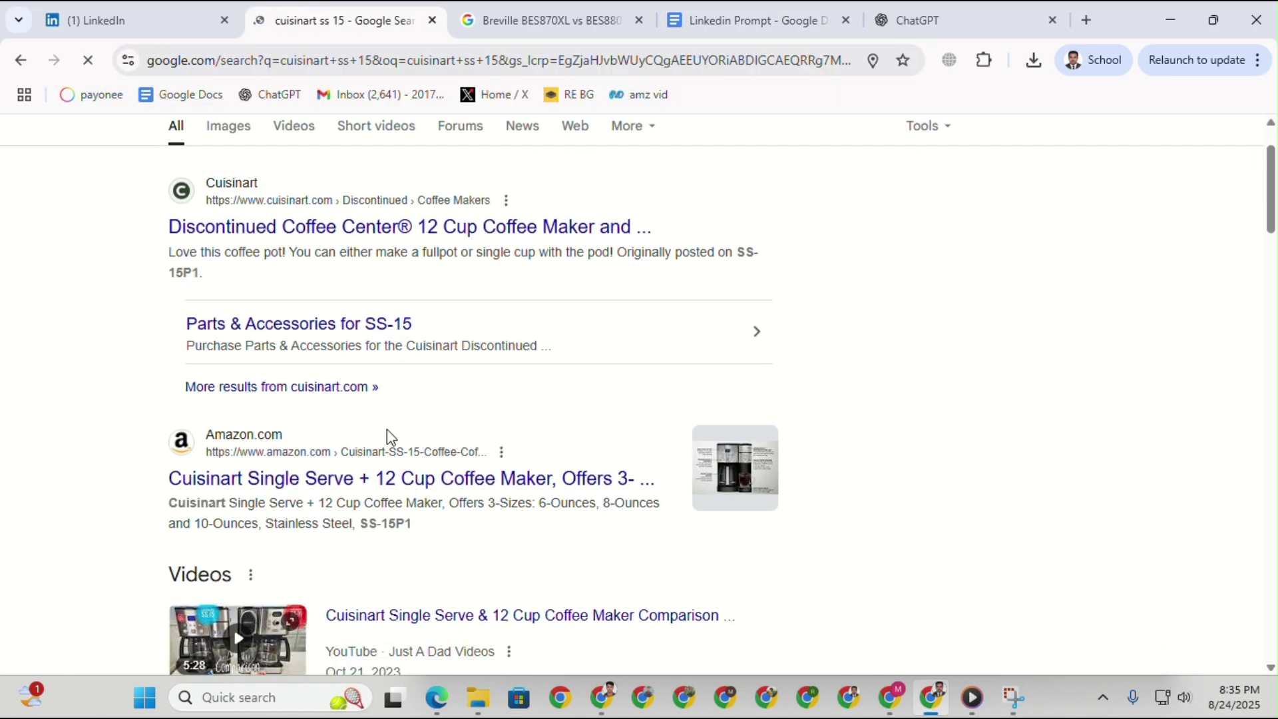
left_click(350, 460)
scroll(605, 408, "down", 1)
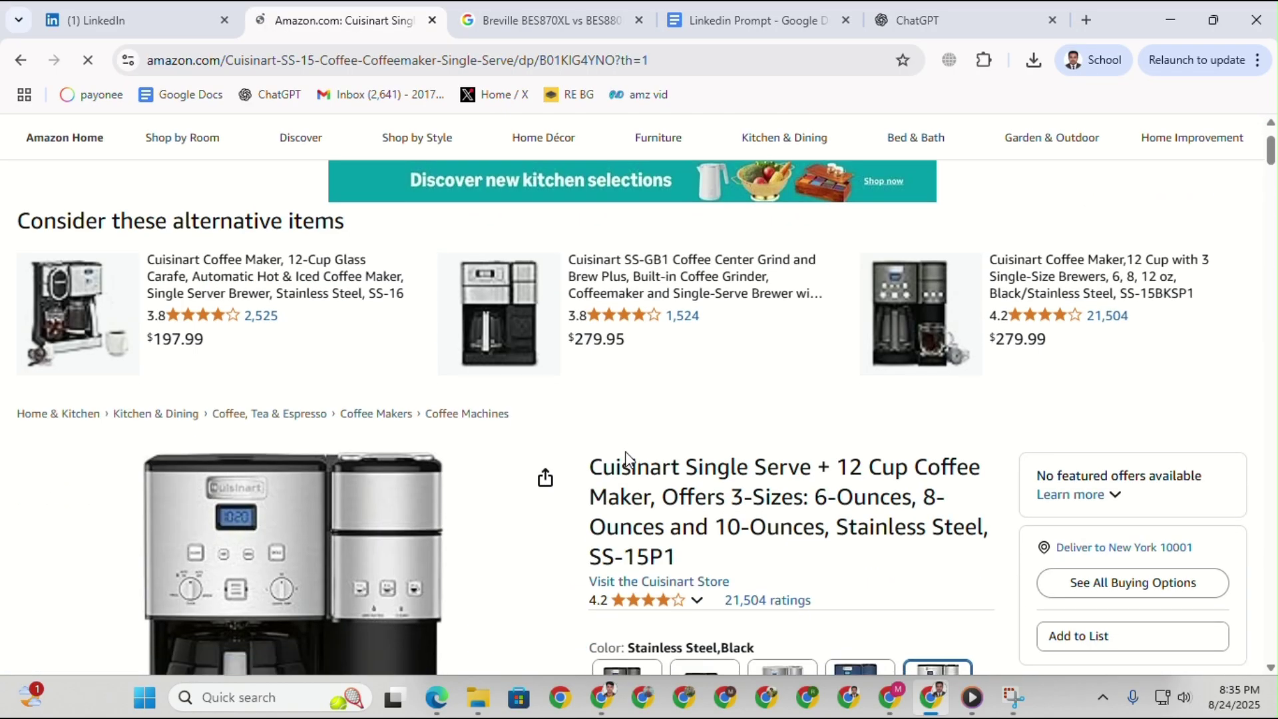
scroll(606, 452, "down", 1)
left_click_drag(589, 416, 685, 498)
right_click(640, 471)
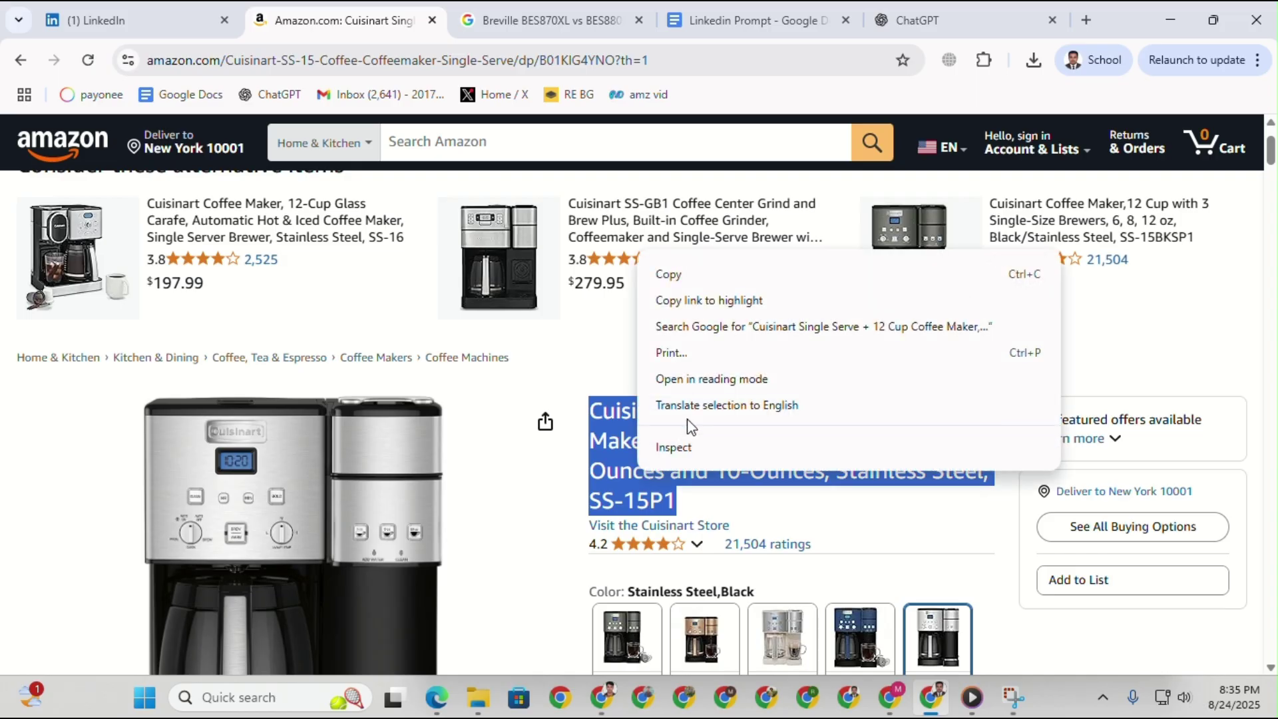
left_click(670, 280)
Open ChatGPT in the keyword research window and paste the SS-15P1 product title into the prompt, followed by blank lines.
left_click(618, 696)
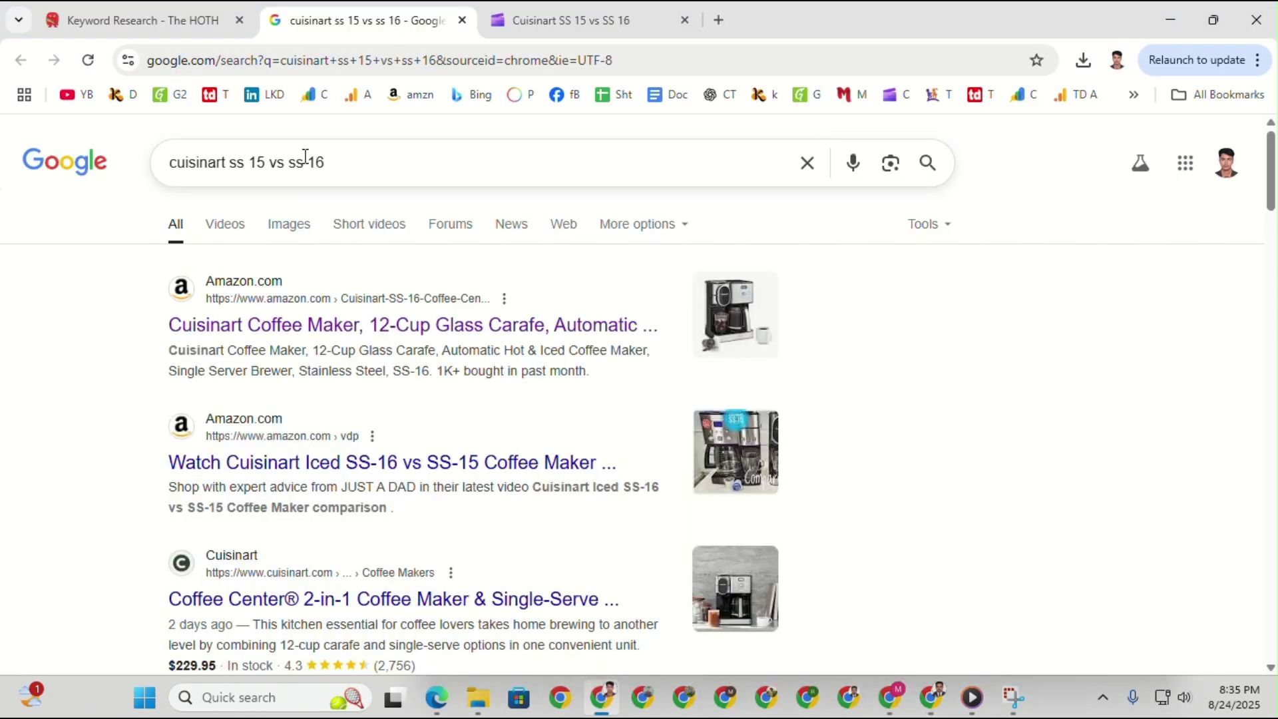
left_click(256, 64)
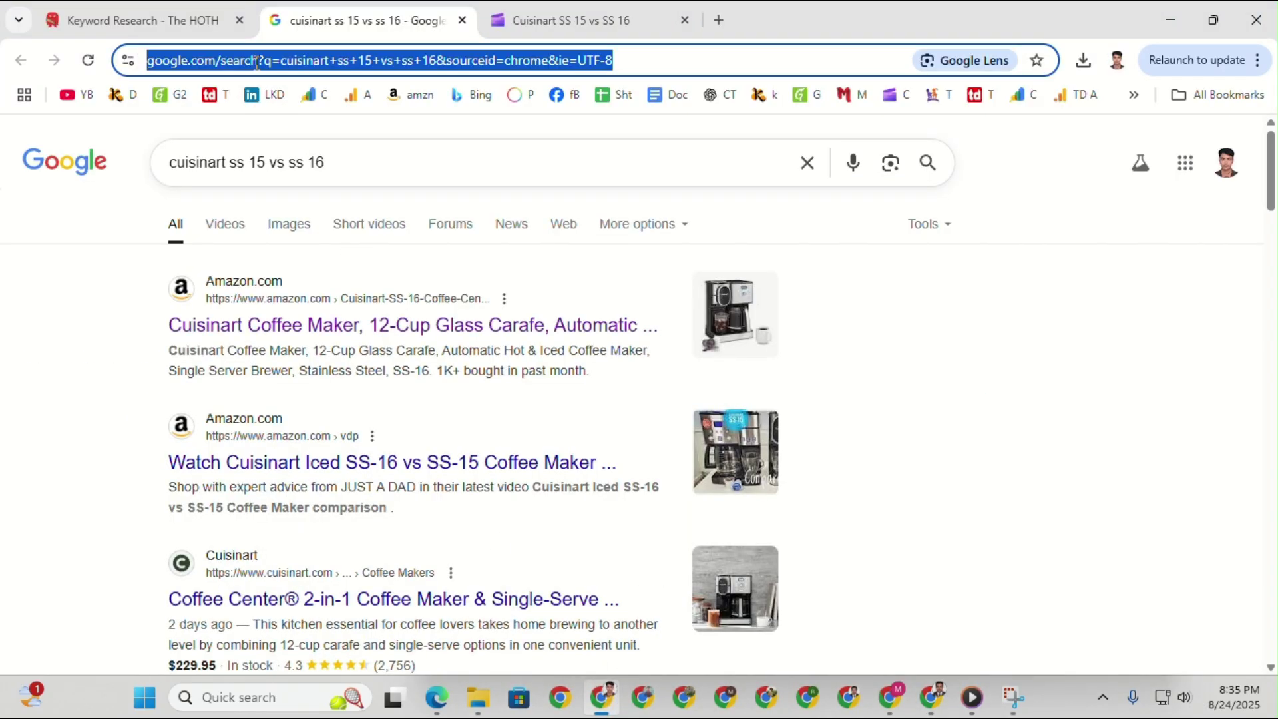
type("ch")
key("Return")
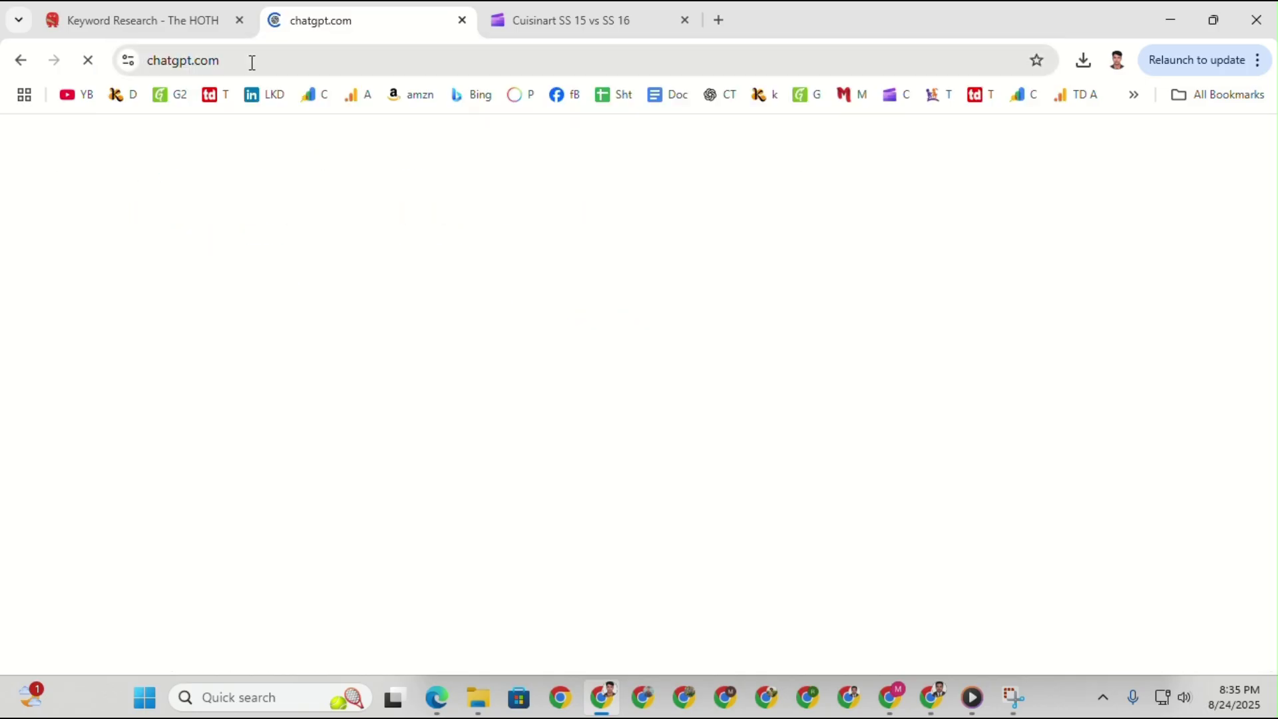
right_click(491, 377)
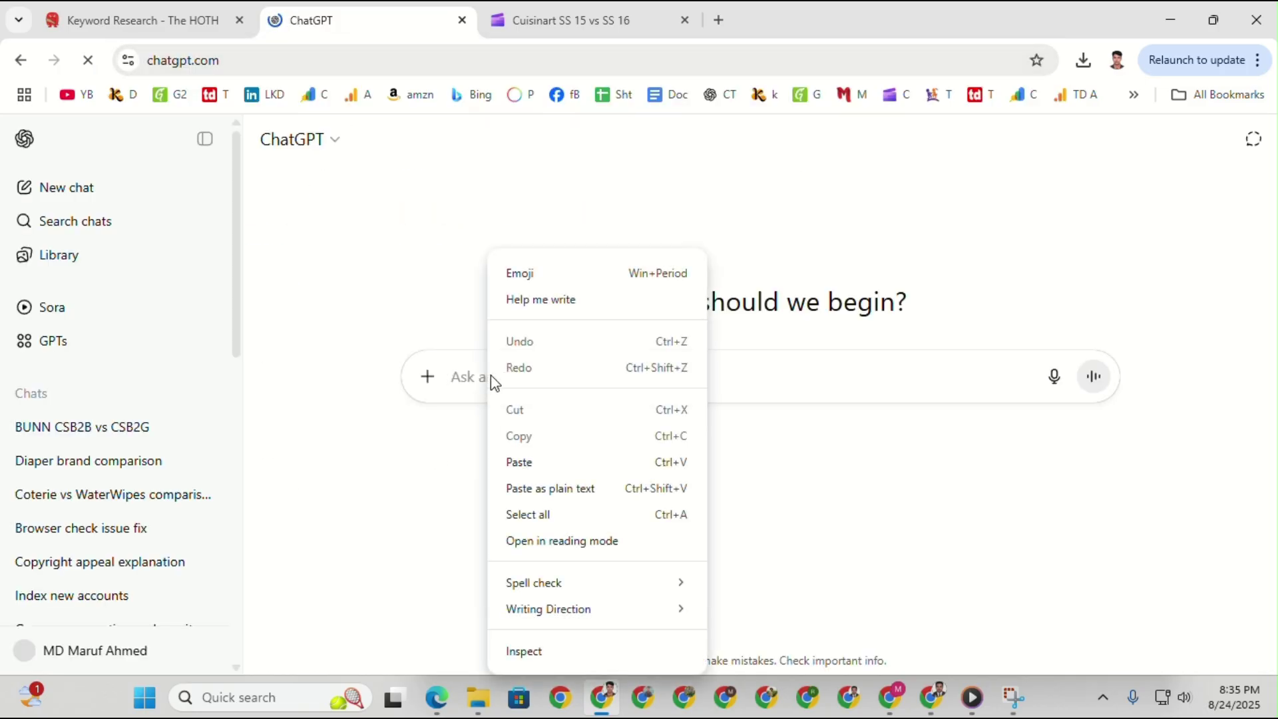
left_click(522, 462)
key("shift+Return")
key("shift+Return")
key("shift+Return")
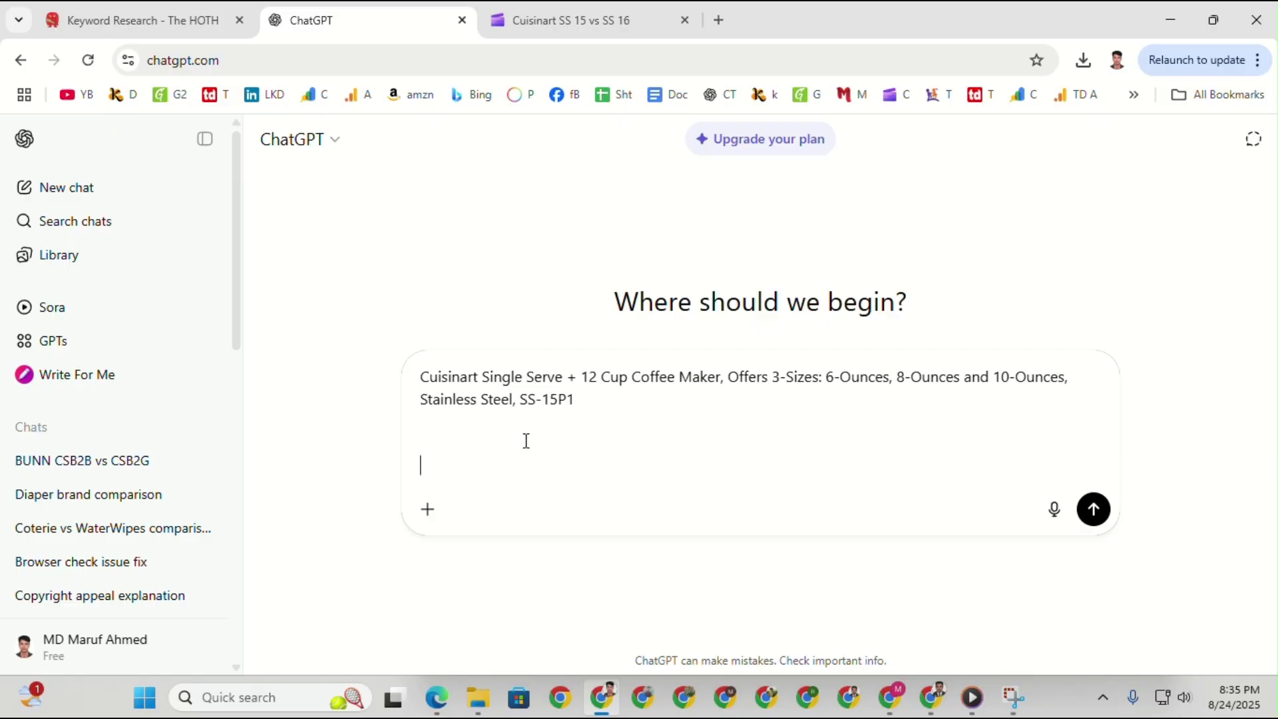
Copy the SS-15P1 specifications and the "About this item" bullets from the Amazon listing, starting at the Brand row.
left_click(933, 697)
scroll(716, 473, "down", 6)
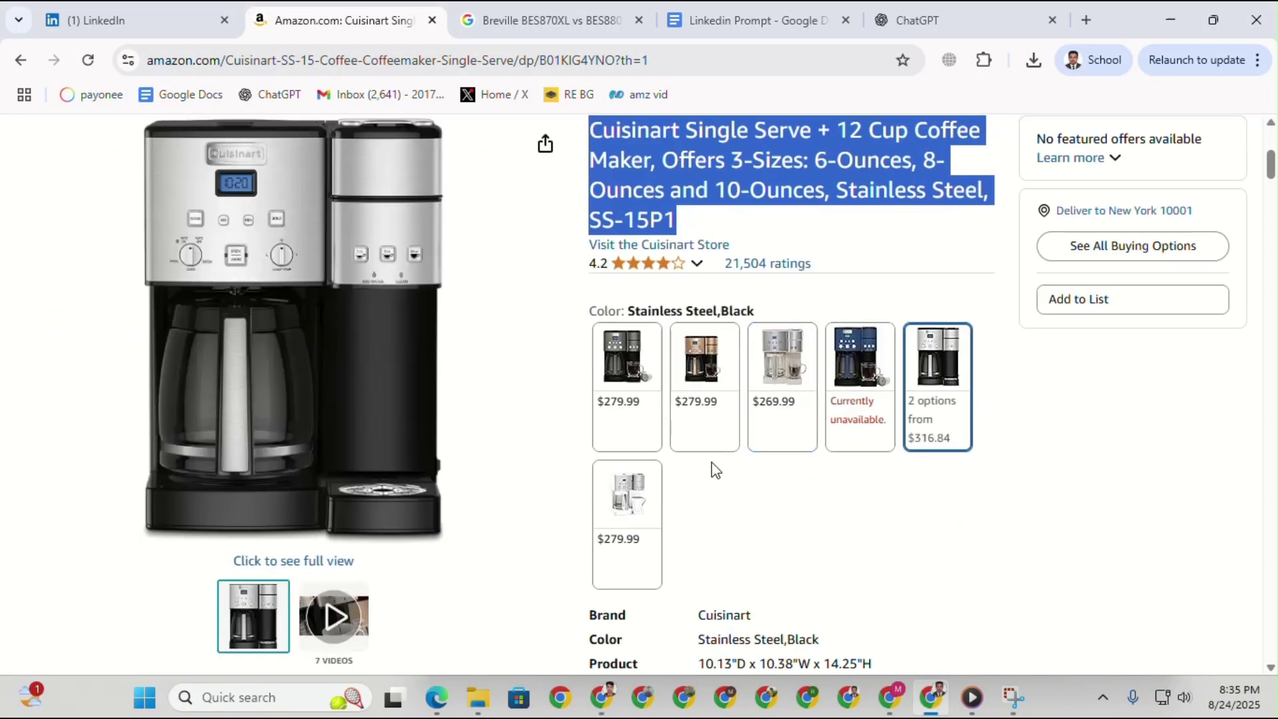
scroll(733, 513, "down", 8)
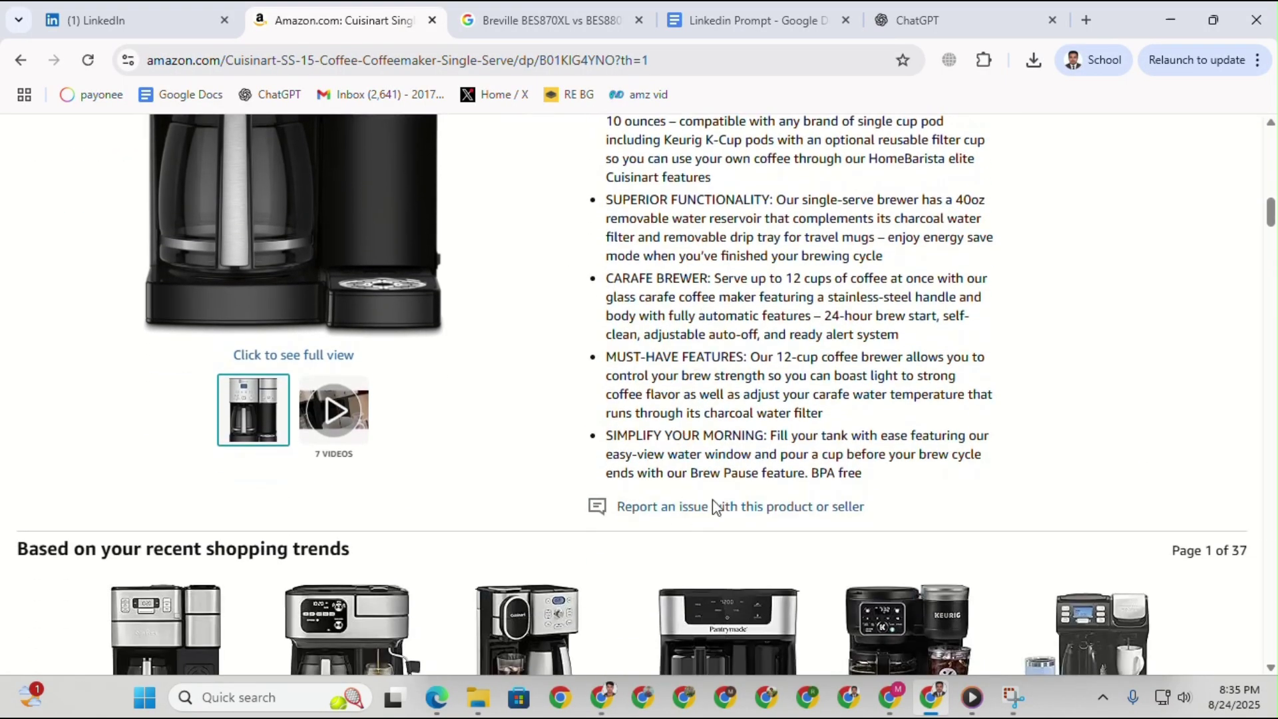
left_click_drag(889, 480, 599, 330)
scroll(791, 420, "up", 7)
scroll(662, 424, "up", 2)
right_click(600, 330)
left_click(626, 354)
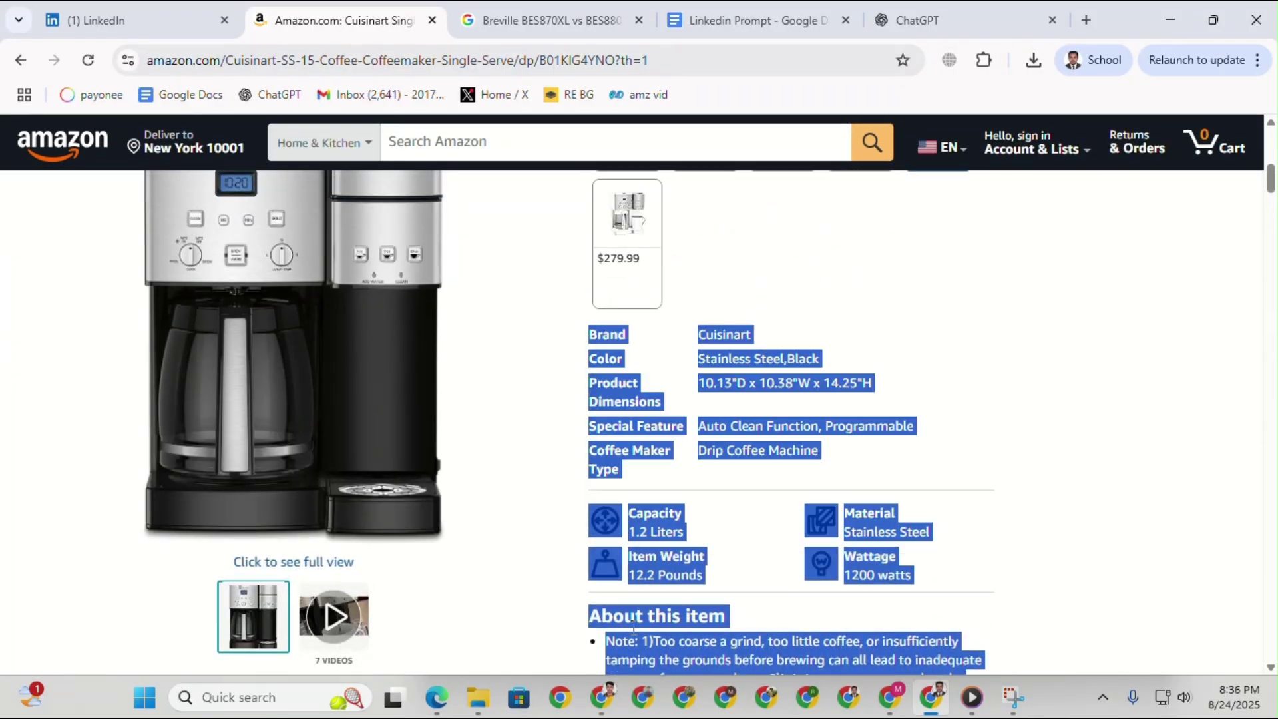
Paste the copied specifications and feature bullets below the title in the ChatGPT prompt, and add blank lines after them.
left_click(604, 698)
key("ctrl+v")
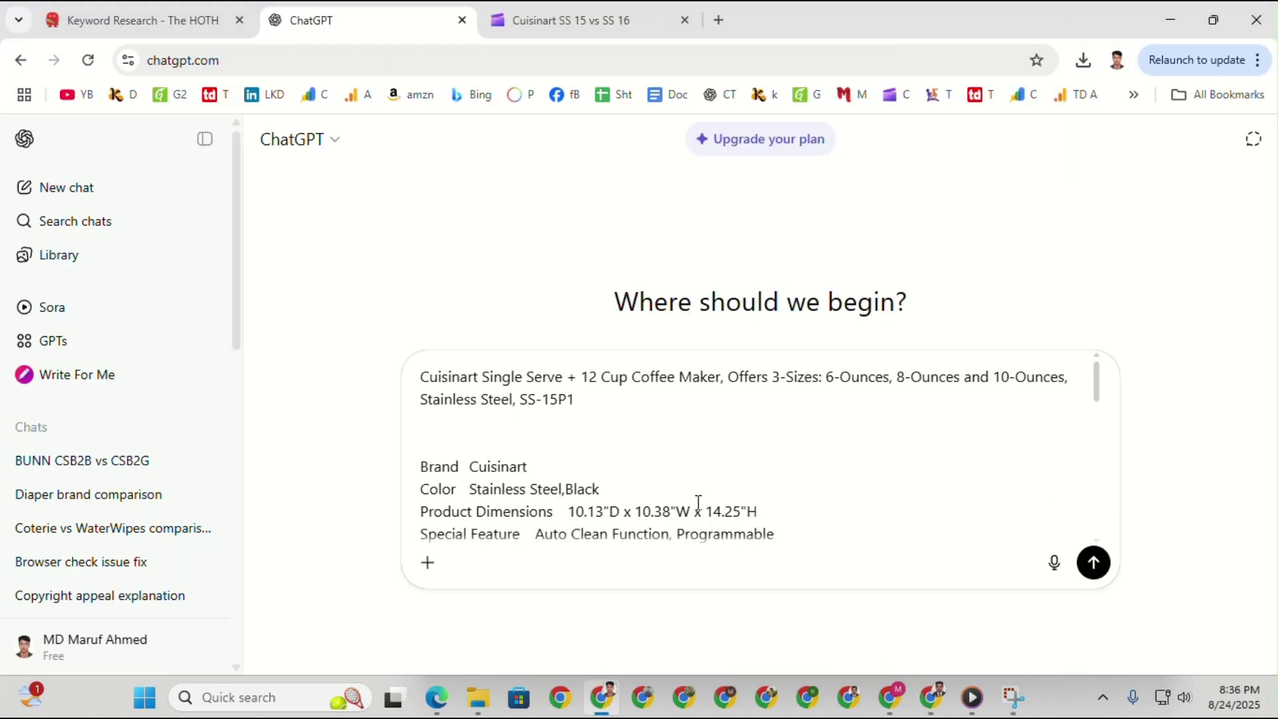
key("shift+Return")
key("shift+Return")
key("shift+Return")
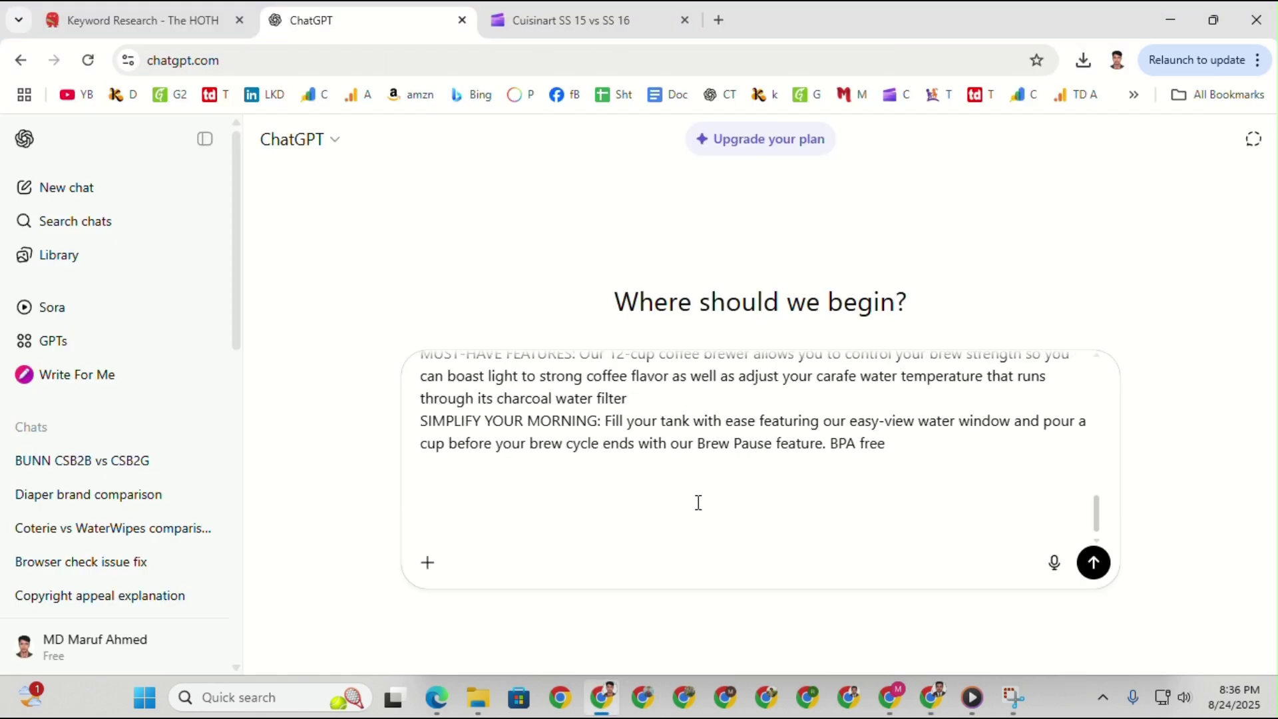
Append the entity extraction instructions from the Linkedin Prompt document to the product details in ChatGPT and send the message.
left_click(933, 697)
left_click(99, 20)
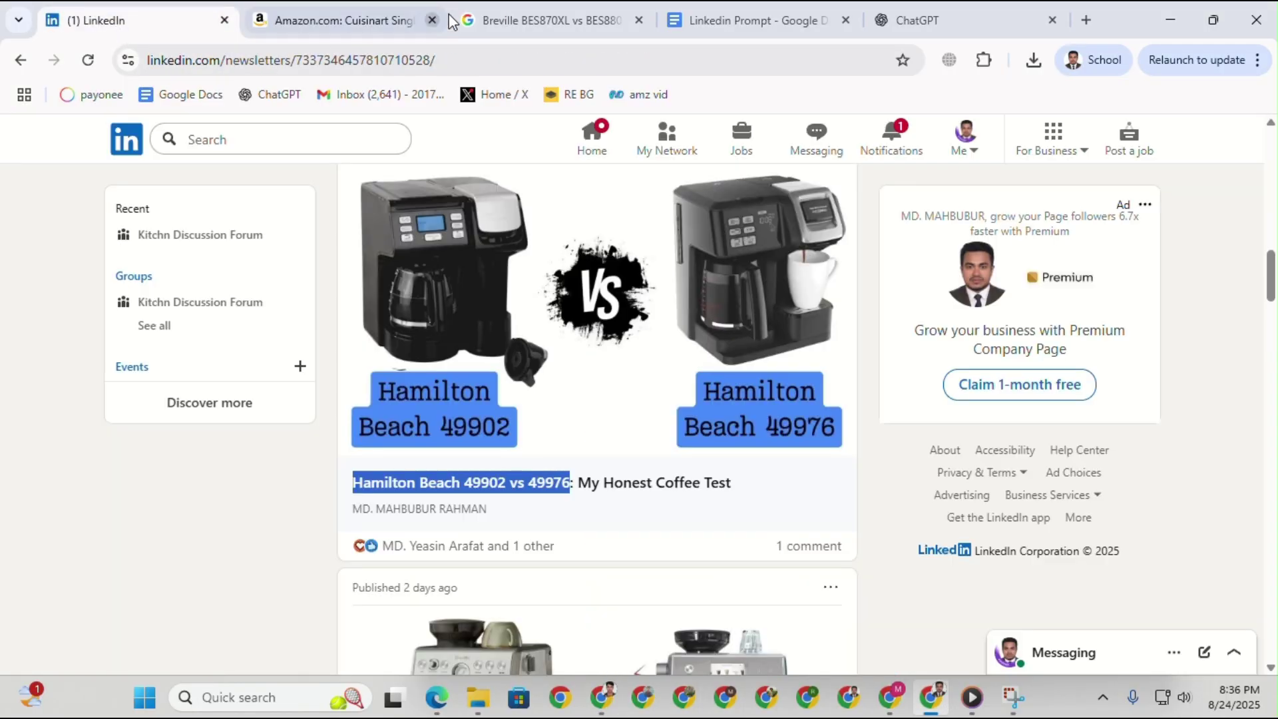
left_click(753, 20)
scroll(417, 586, "down", 2)
scroll(400, 405, "up", 1)
left_click(385, 335)
left_click_drag(384, 335, 583, 430)
right_click(582, 431)
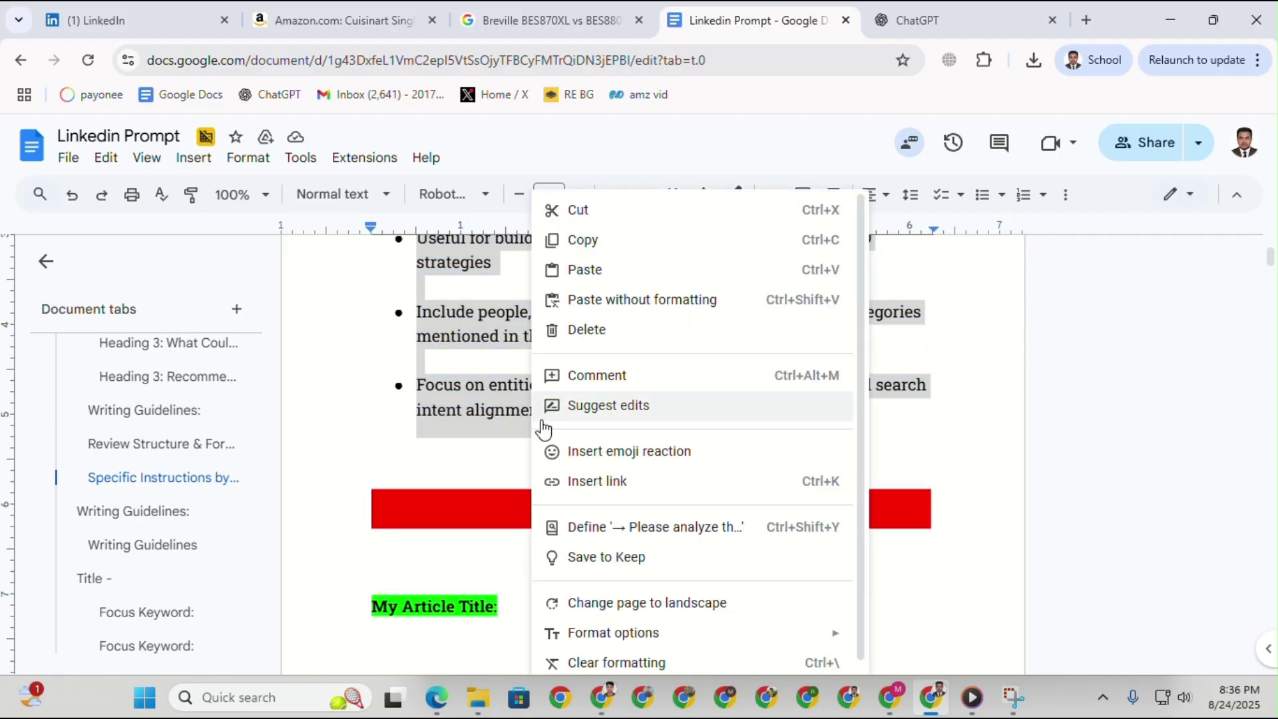
left_click(586, 240)
left_click(602, 697)
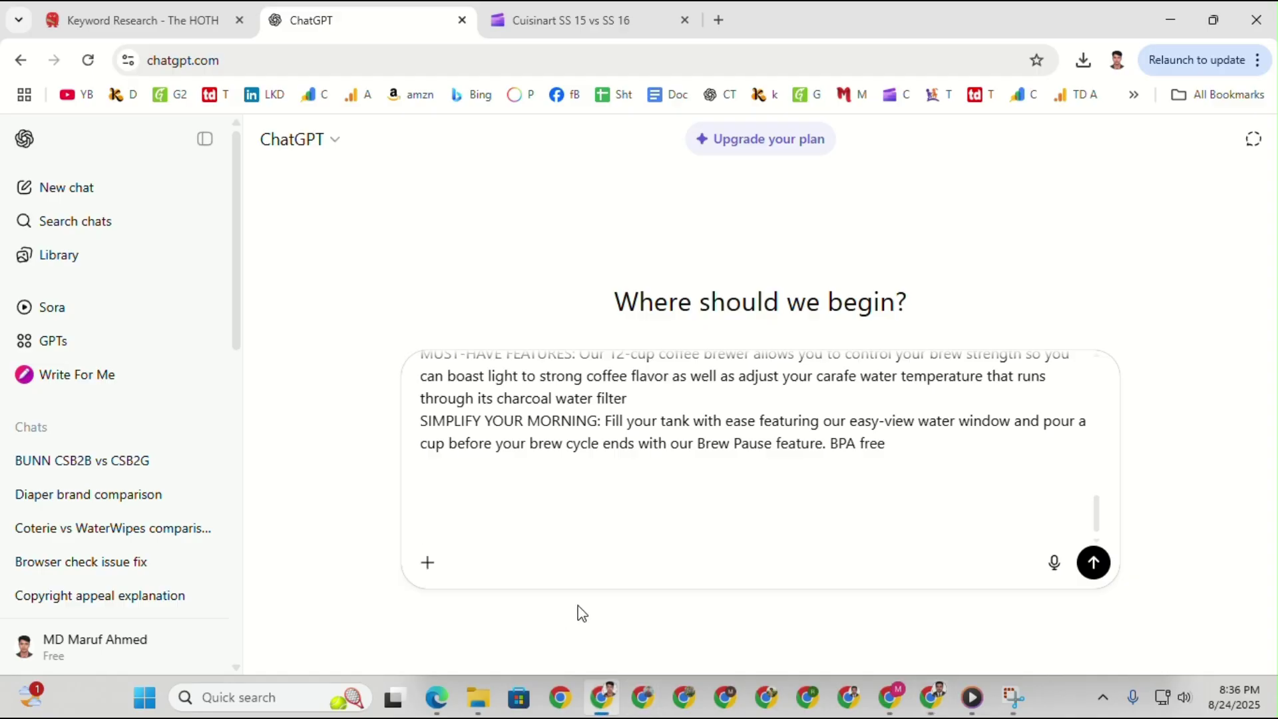
key("Return")
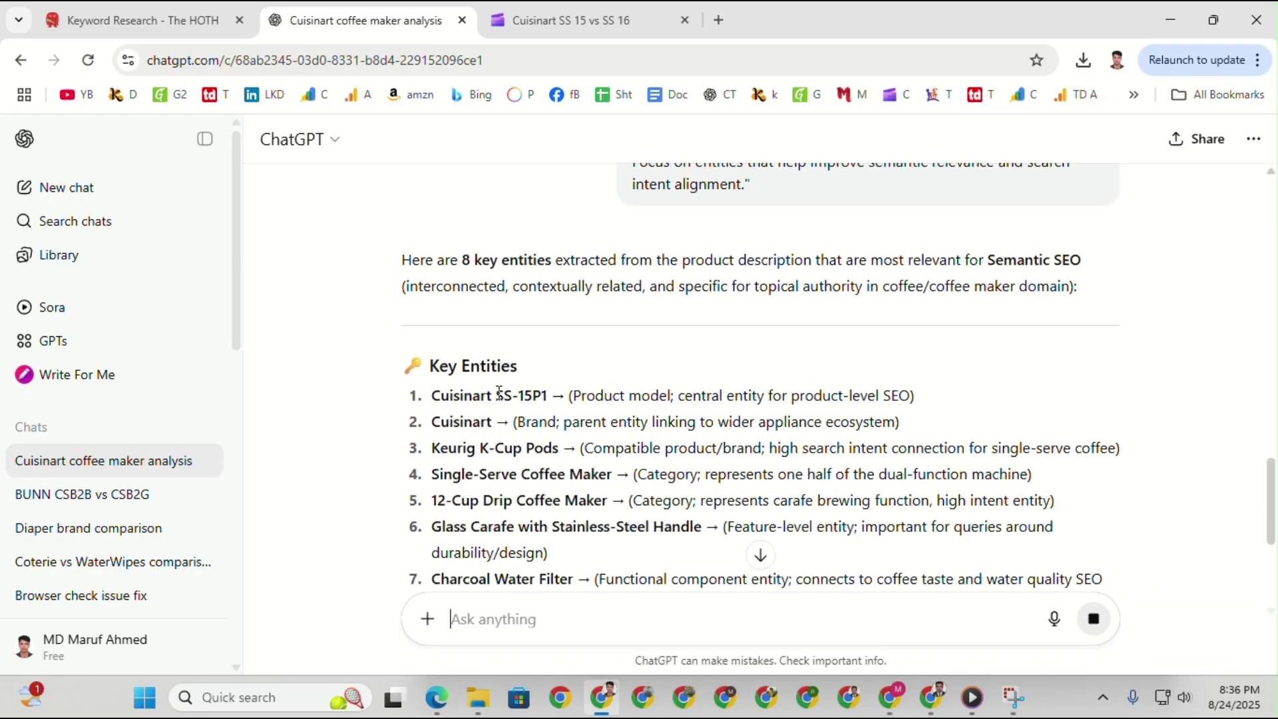
Review the key entities ChatGPT extracted for the SS-15P1, including the product model, Keurig K-Cup Pods and 12-Cup Drip Coffee Maker.
left_click_drag(496, 395, 562, 395)
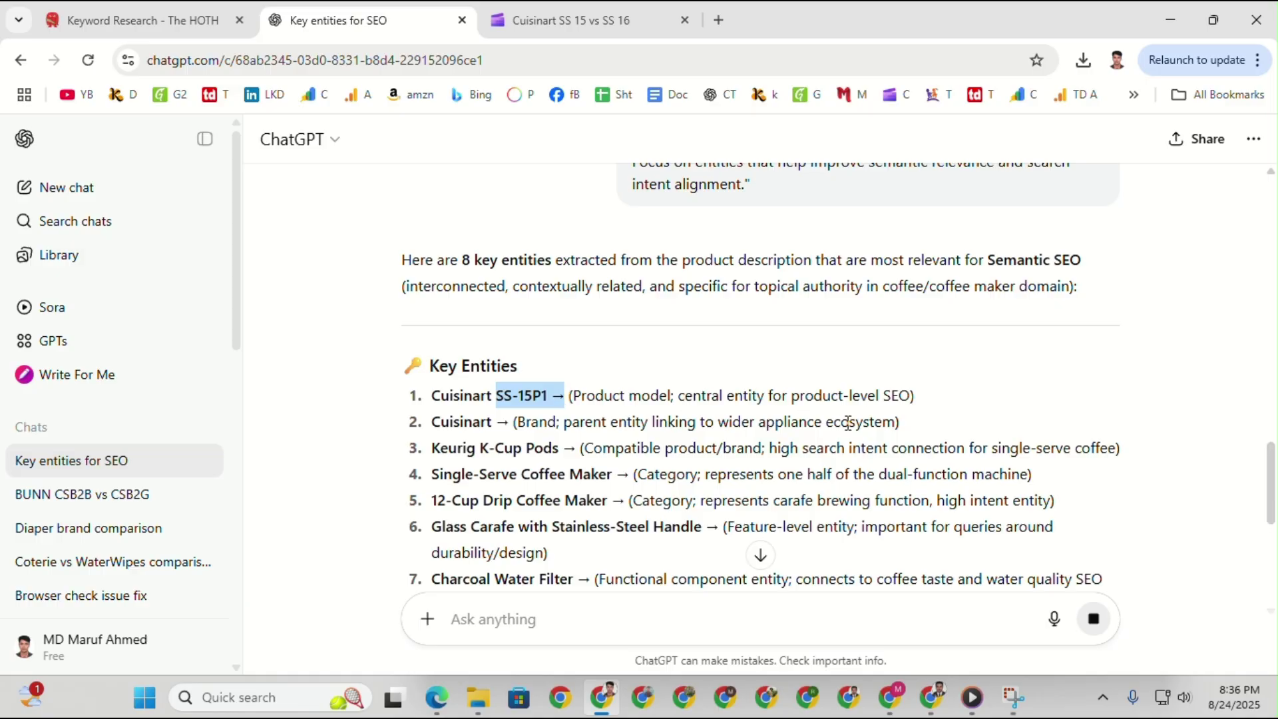
left_click_drag(678, 395, 918, 399)
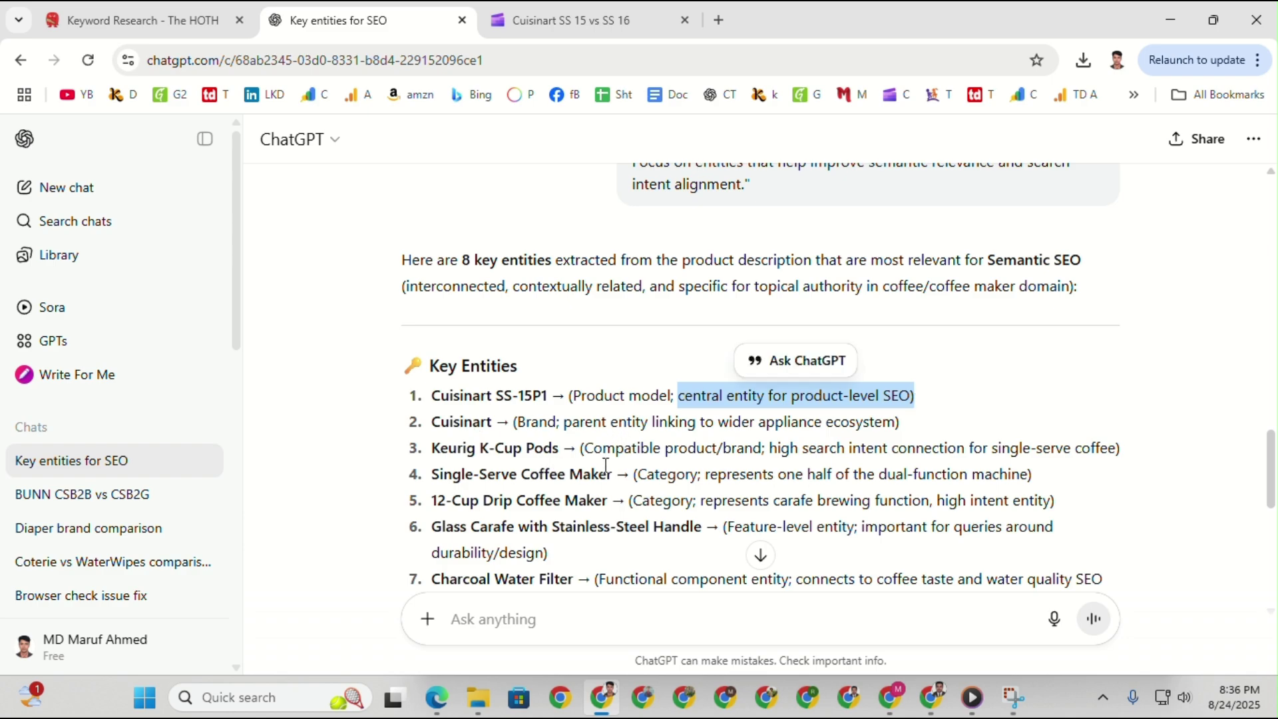
left_click_drag(434, 448, 563, 451)
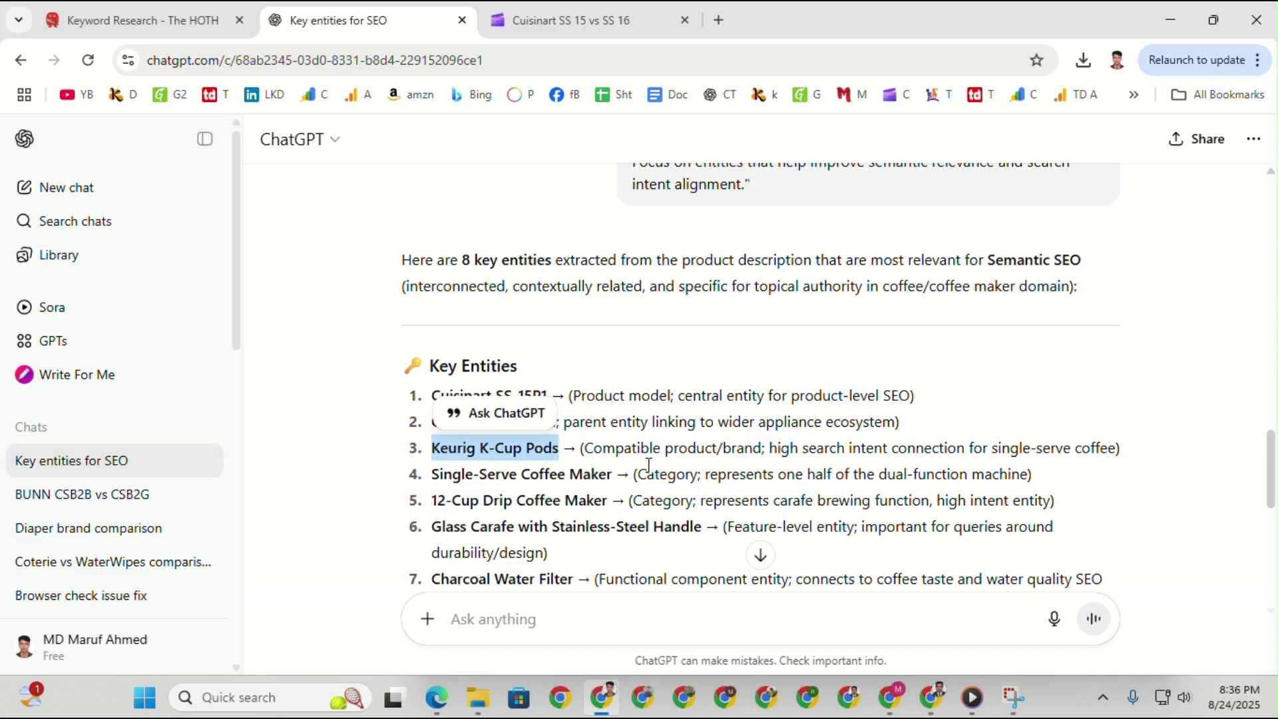
left_click_drag(433, 500, 609, 502)
scroll(717, 518, "down", 1)
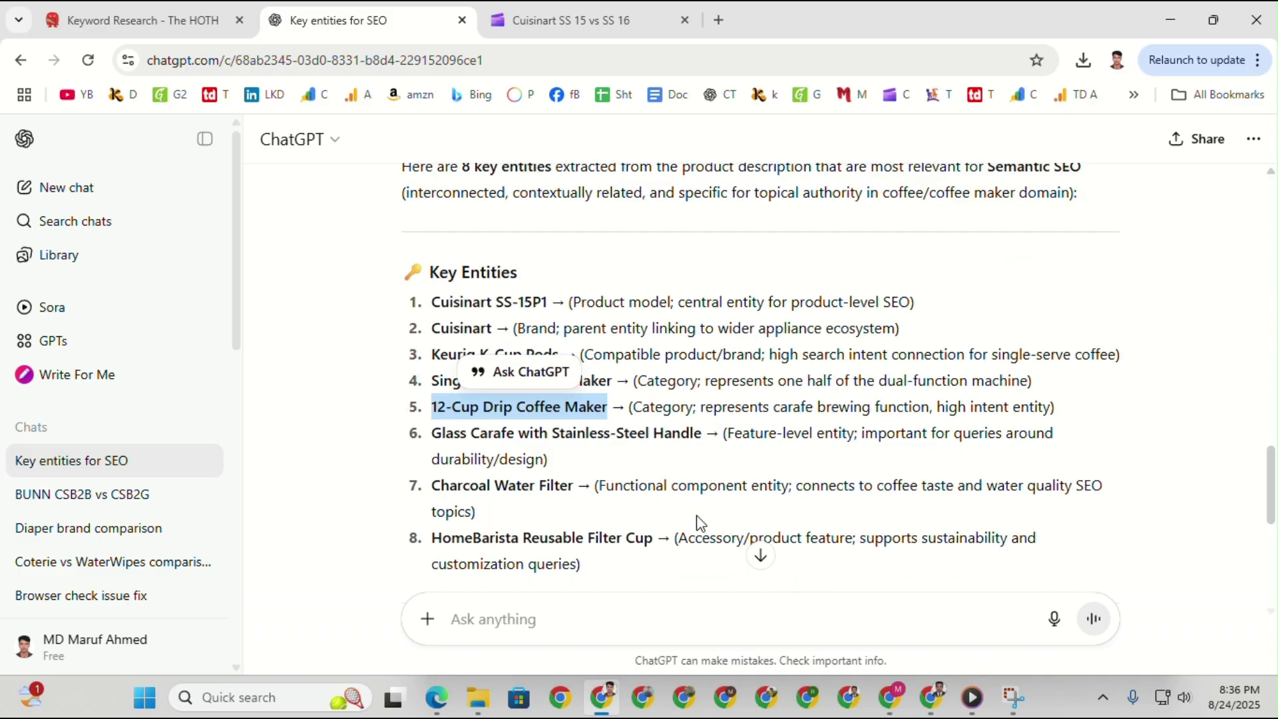
scroll(605, 473, "down", 2)
scroll(596, 459, "up", 3)
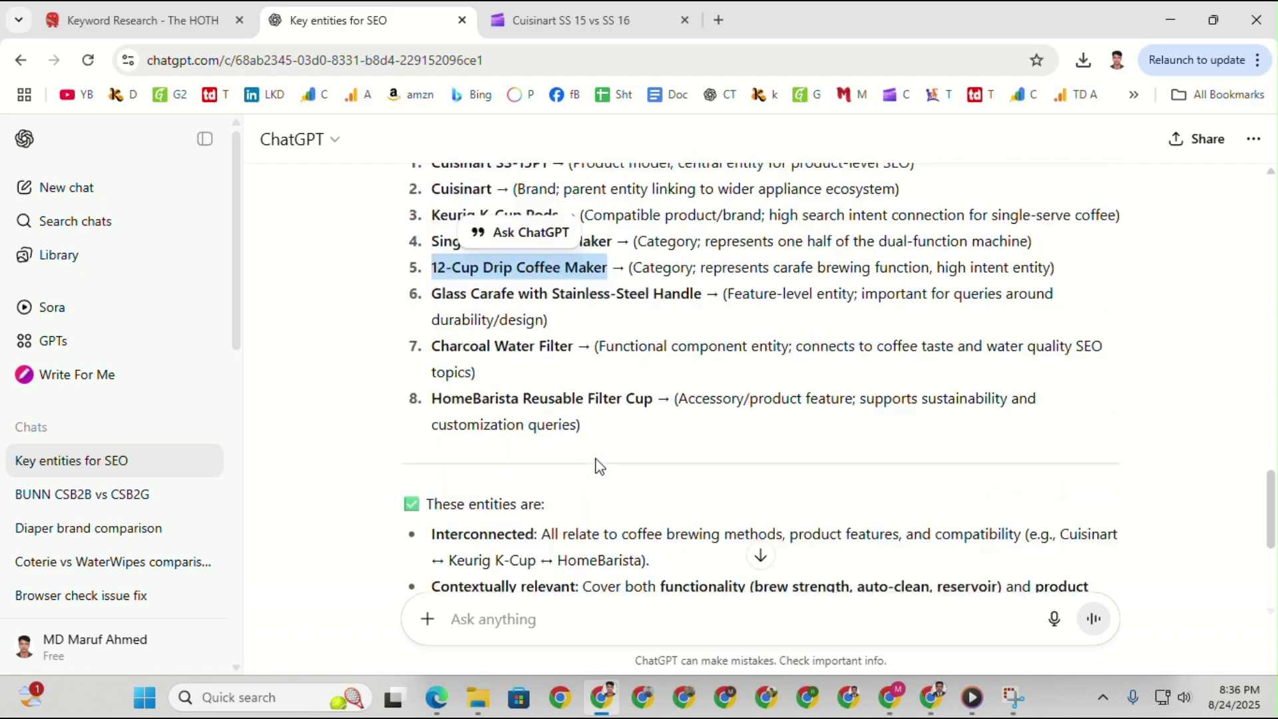
scroll(630, 487, "down", 2)
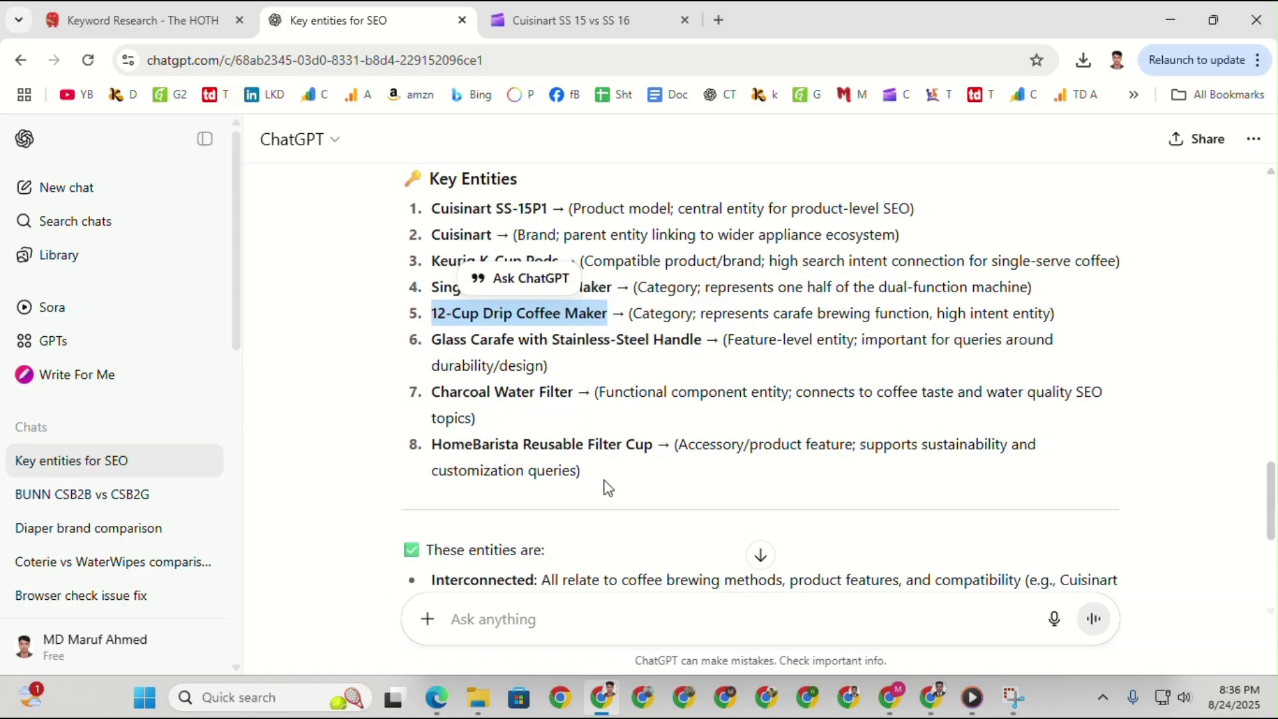
Copy the full numbered list of key entities, from Cuisinart SS-15P1 through HomeBarista Reusable Filter Cup.
scroll(466, 460, "up", 2)
left_click_drag(585, 461, 426, 398)
right_click(505, 405)
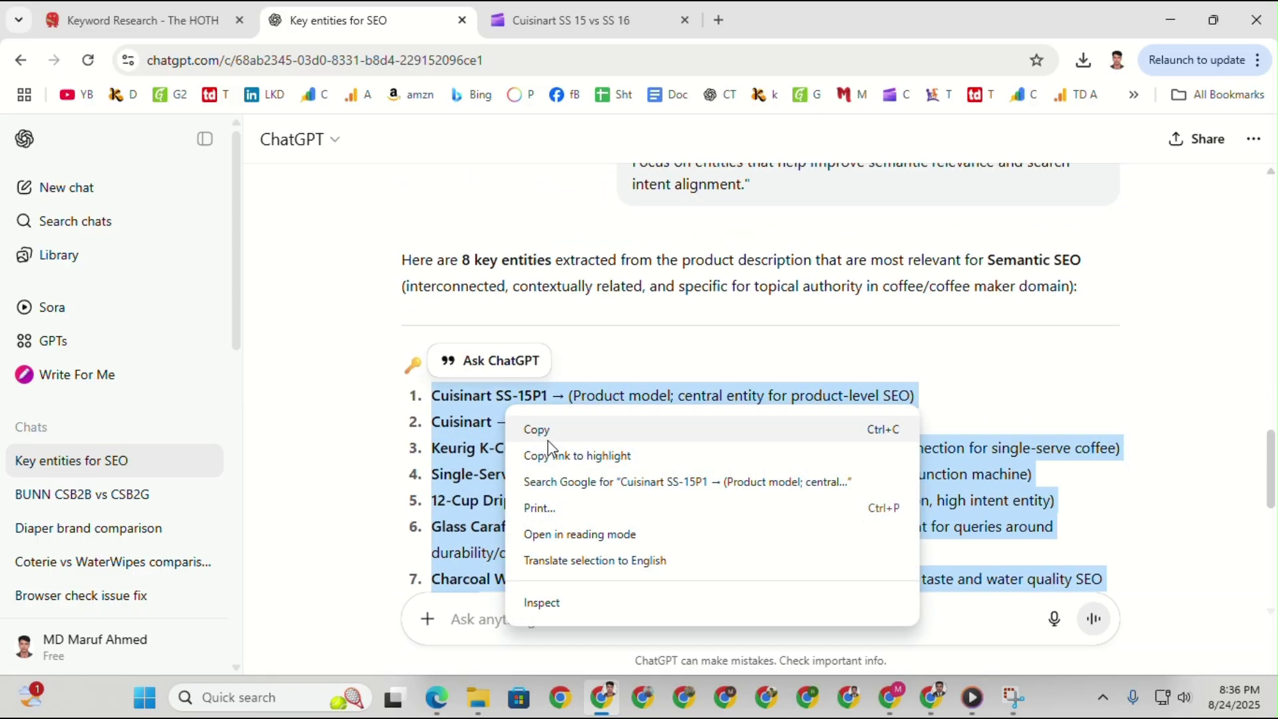
left_click(535, 428)
scroll(701, 461, "down", 1)
scroll(701, 460, "down", 2)
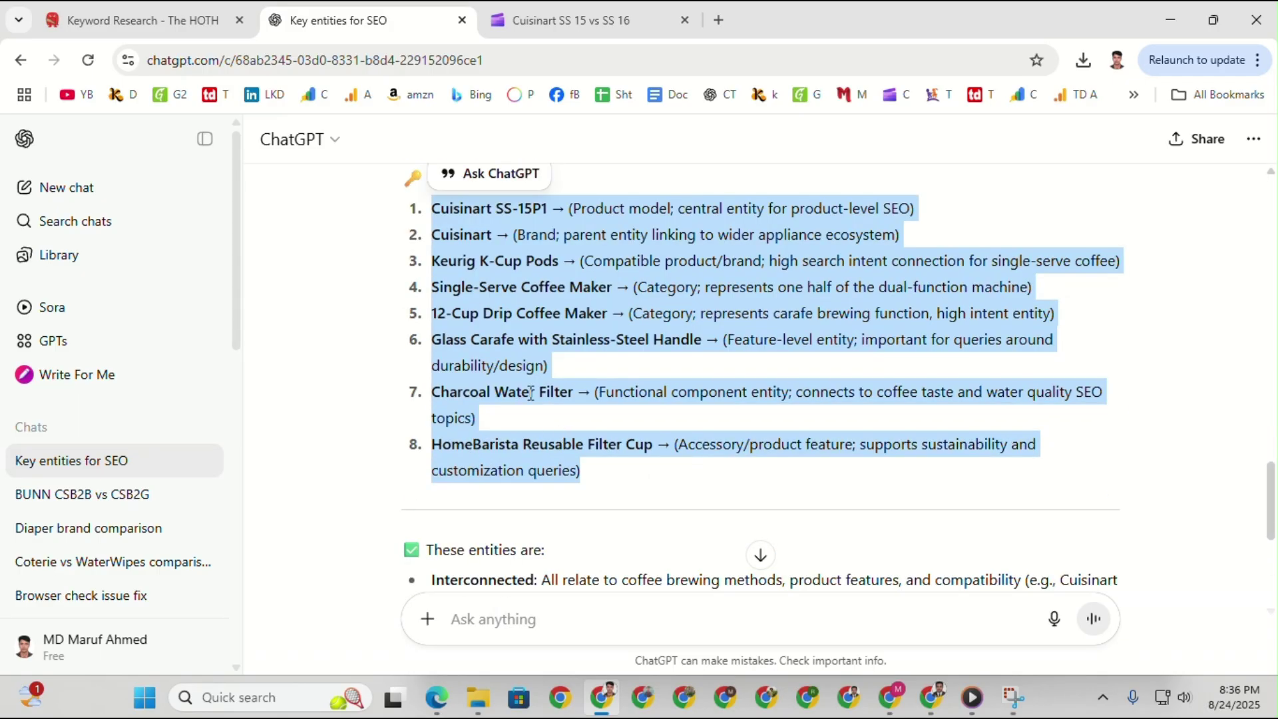
scroll(531, 392, "up", 3)
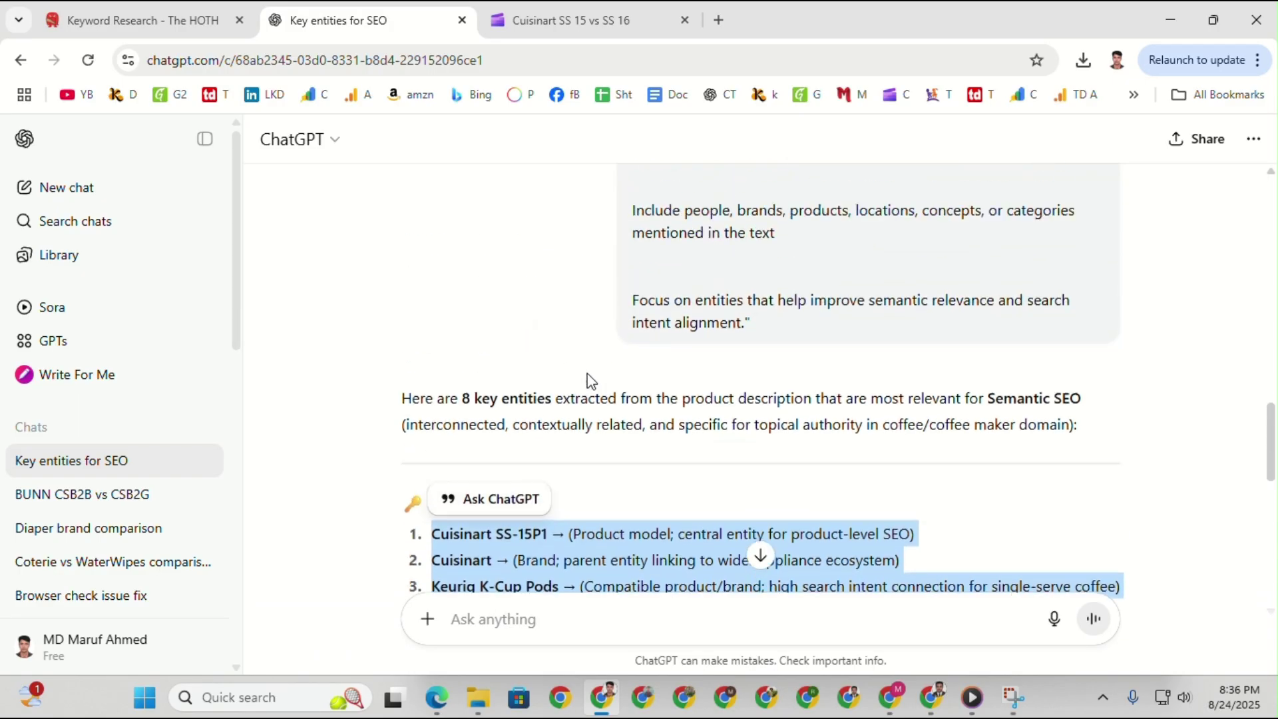
scroll(580, 420, "down", 1)
left_click(544, 400)
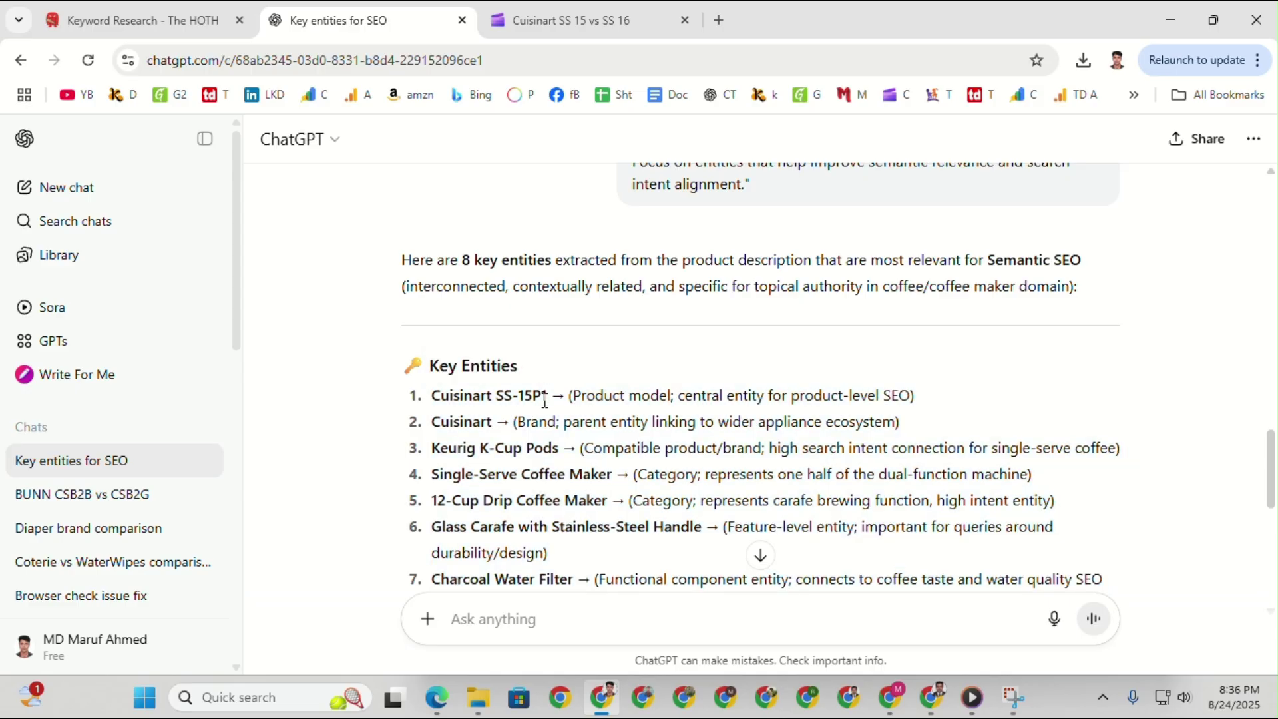
Examine the extracted key entities one by one, from Cuisinart SS-15P1 through Glass Carafe with Stainless-Steel Handle, against the source prompt.
left_click_drag(547, 398, 448, 392)
left_click_drag(419, 395, 415, 382)
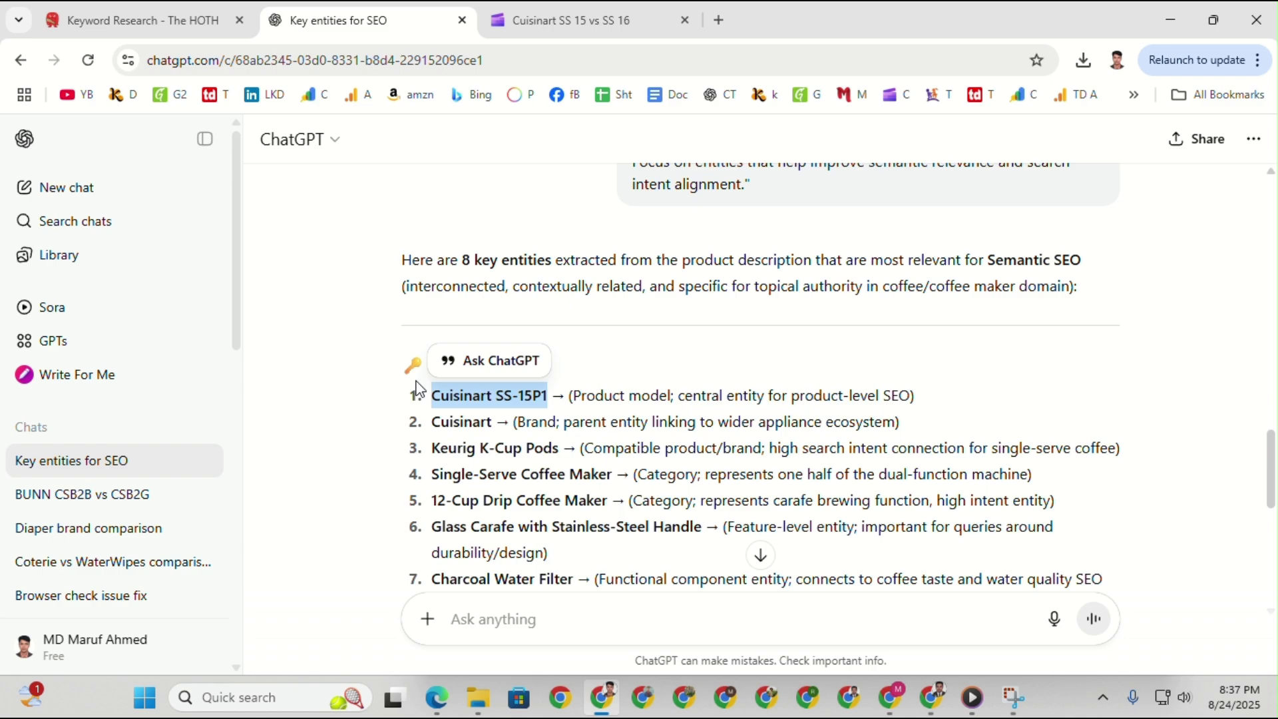
scroll(579, 422, "down", 2)
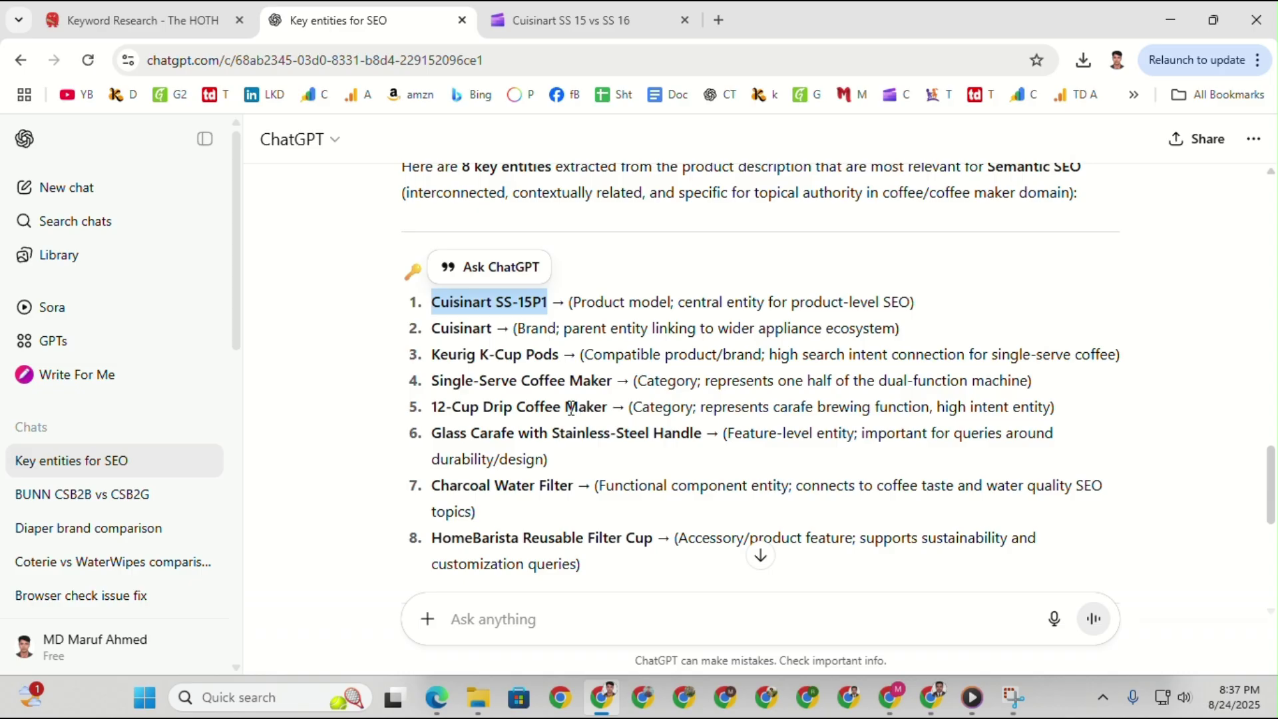
left_click(470, 334)
left_click_drag(434, 354, 576, 355)
left_click_drag(435, 381, 574, 381)
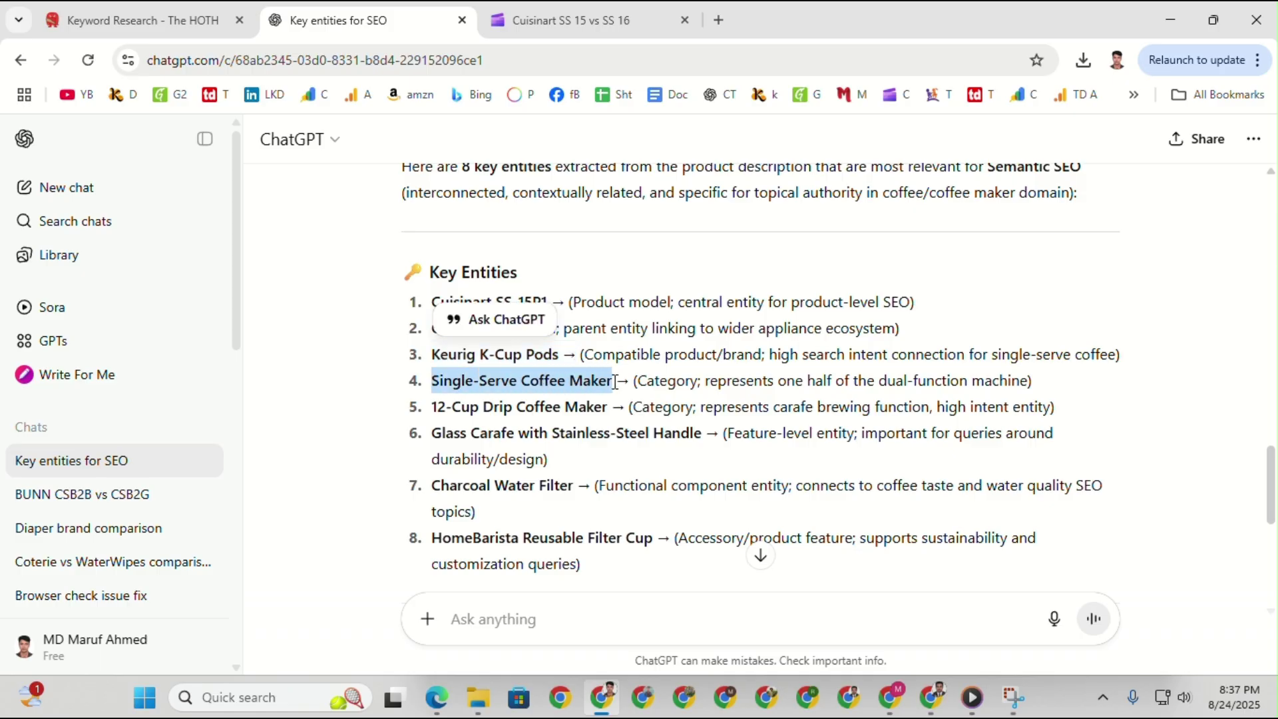
left_click_drag(427, 411, 610, 406)
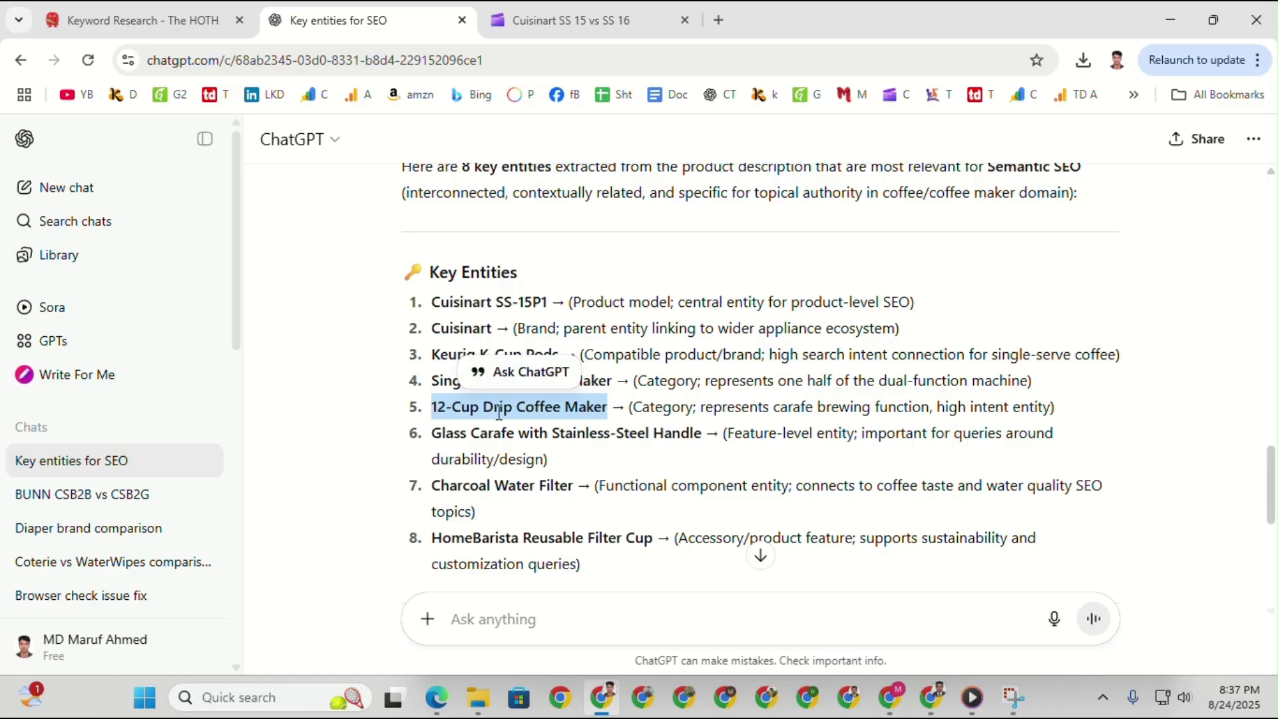
left_click(433, 439)
left_click_drag(442, 434, 663, 434)
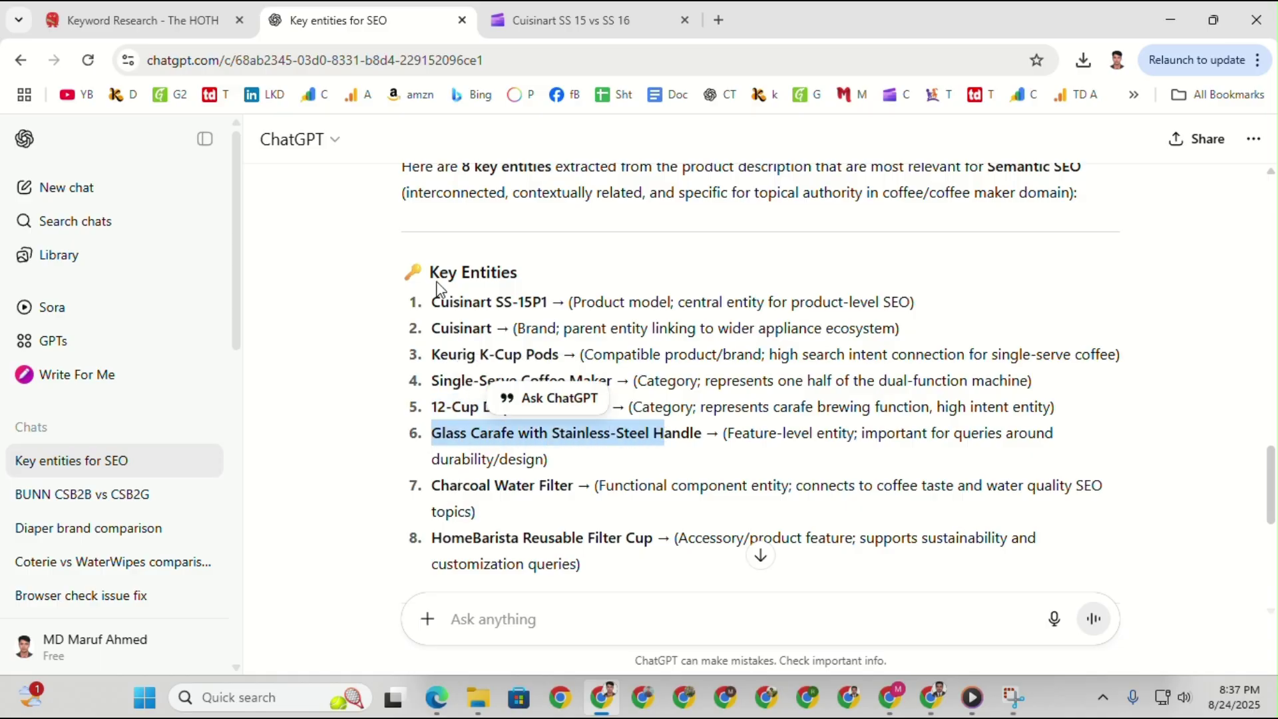
scroll(636, 277, "up", 15)
scroll(707, 296, "down", 5)
scroll(586, 360, "down", 12)
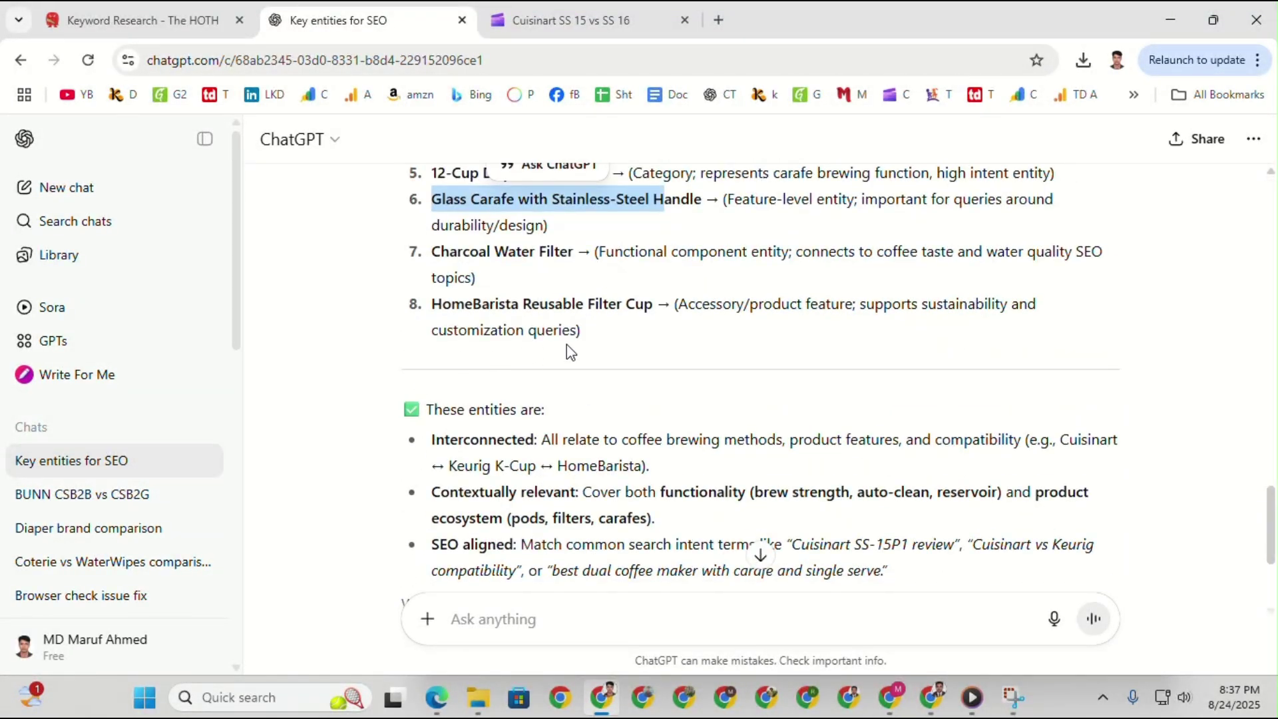
Copy the full list of eight key entities, from Cuisinart SS-15P1 through HomeBarista Reusable Filter Cup.
left_click_drag(608, 332, 433, 265)
scroll(489, 297, "up", 3)
right_click(445, 265)
left_click(466, 286)
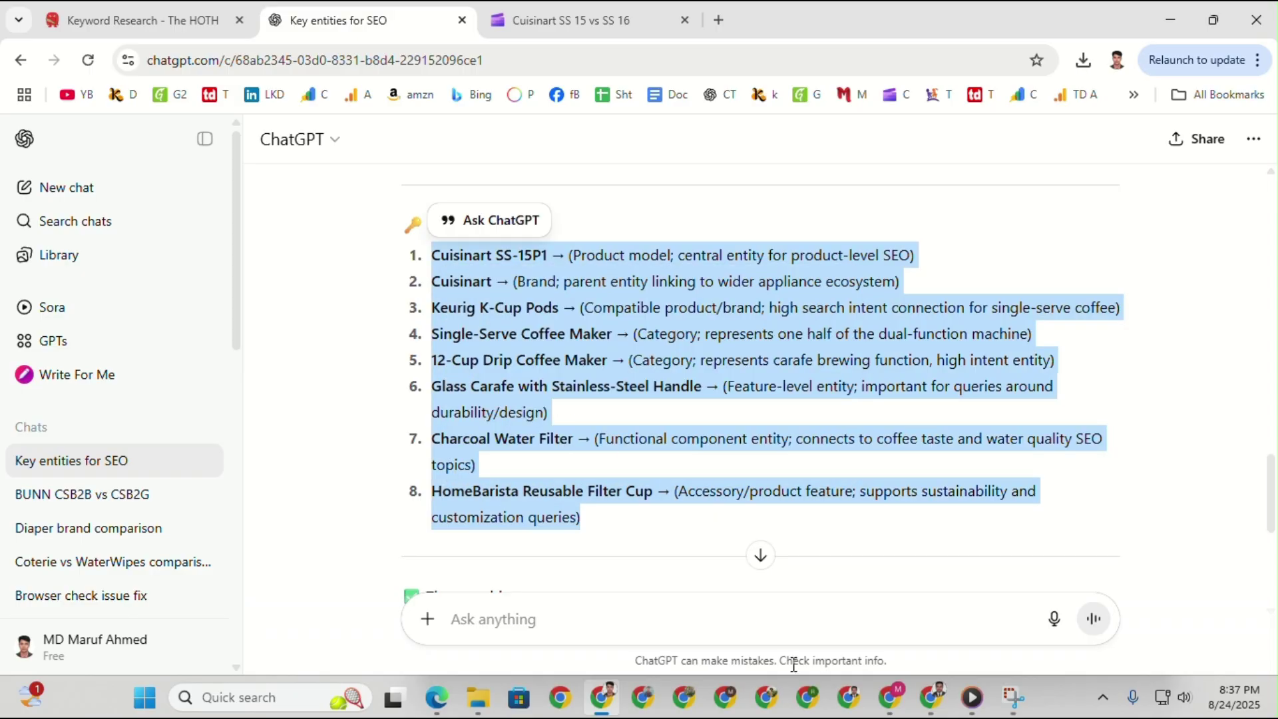
Switch to the Linkedin Prompt document and highlight the "Entities for SEMANTIC SEO:" line in red.
left_click(933, 697)
scroll(679, 528, "down", 3)
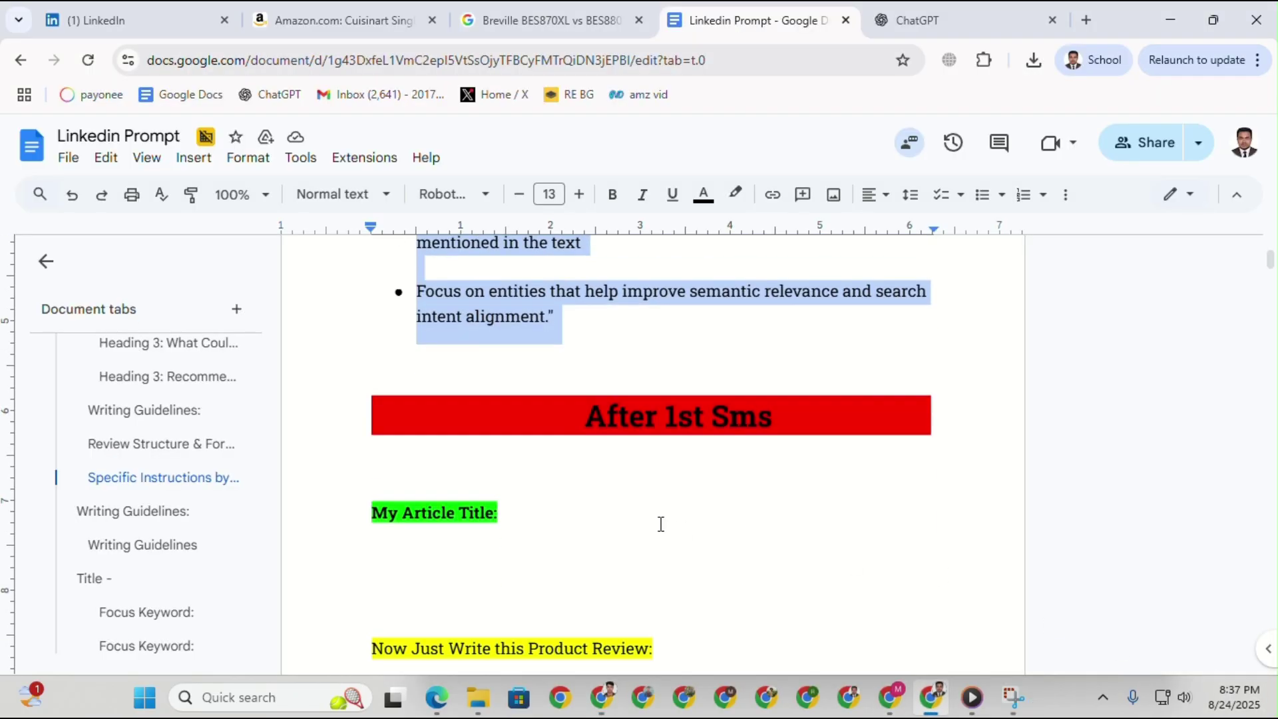
scroll(608, 425, "up", 9)
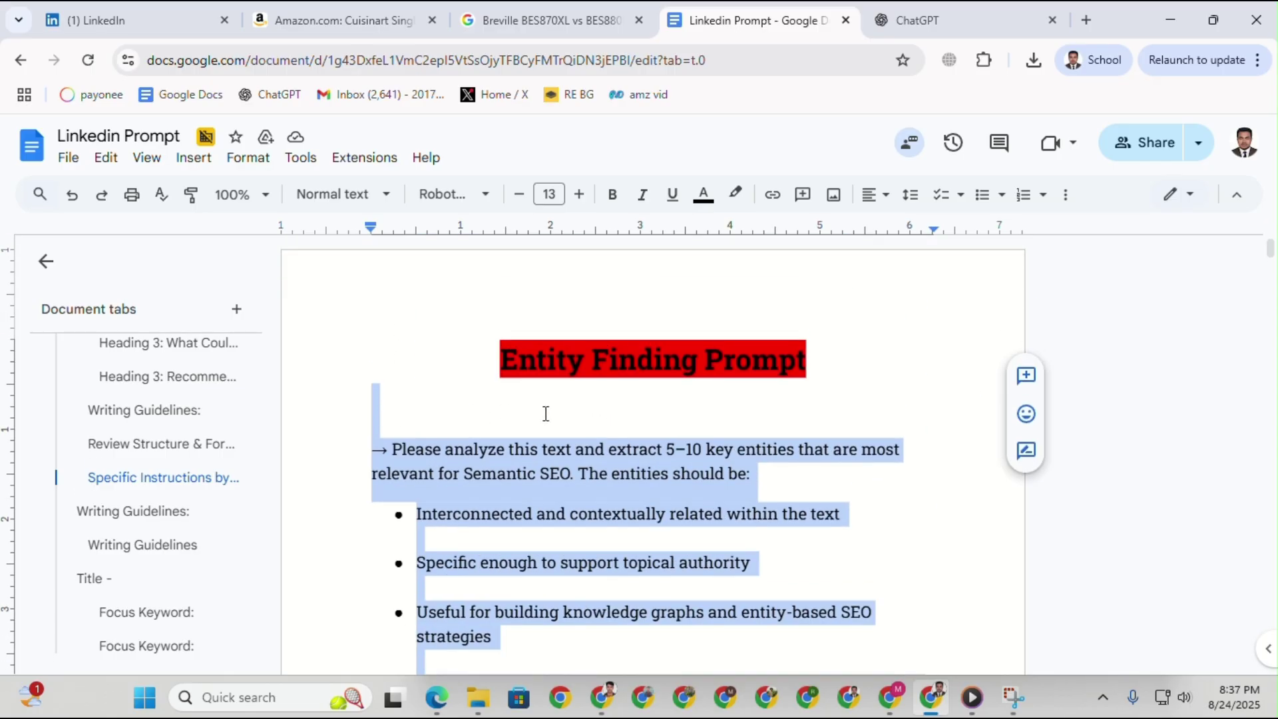
scroll(505, 417, "down", 3)
scroll(491, 418, "down", 15)
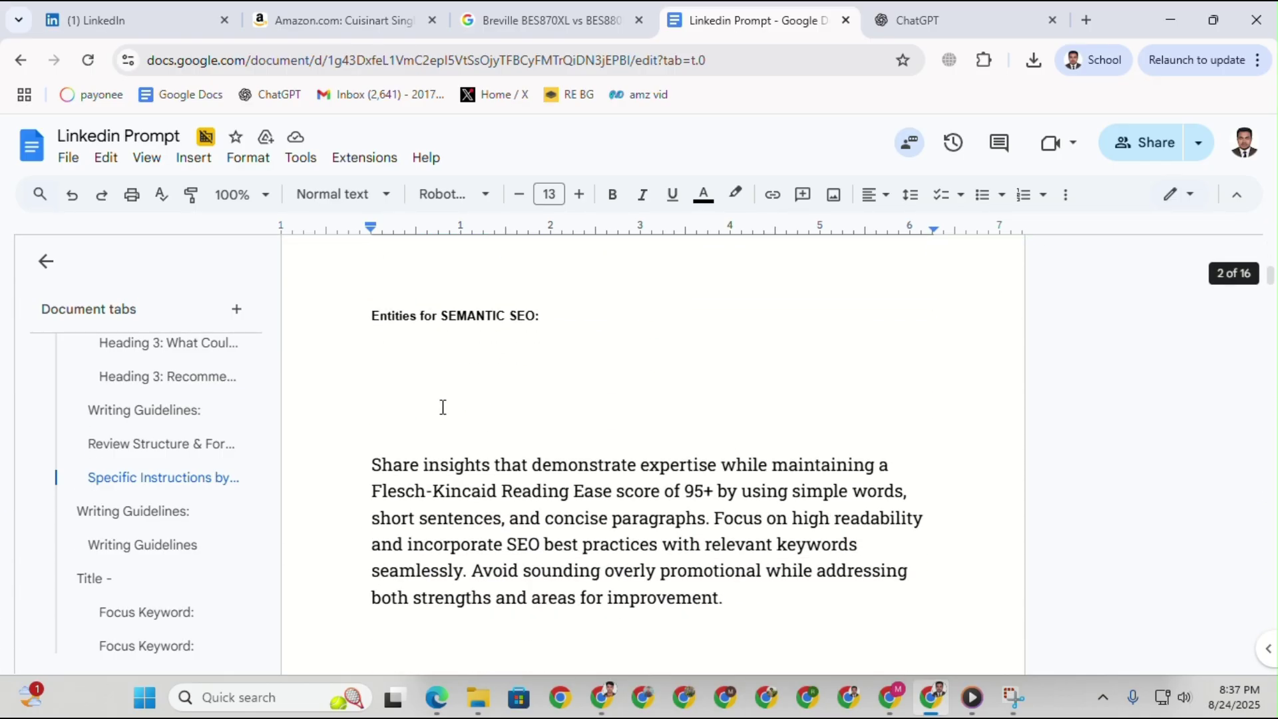
left_click_drag(605, 323, 326, 322)
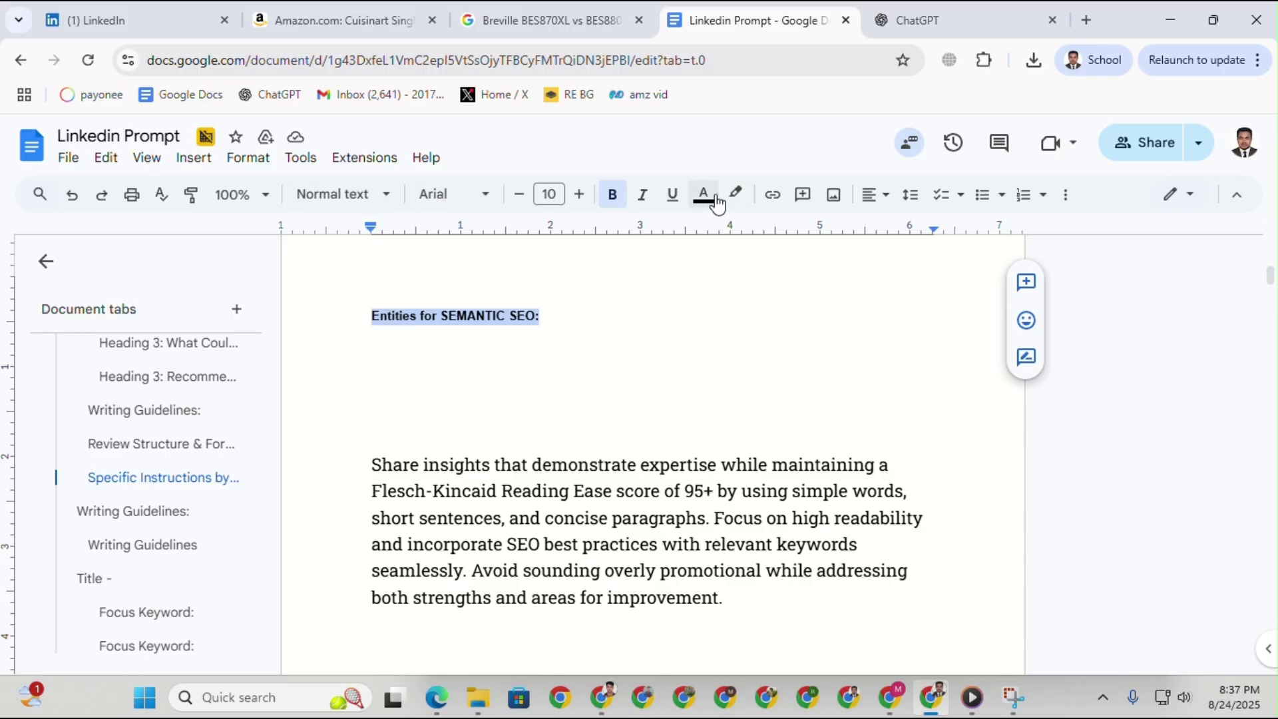
left_click(735, 197)
left_click(761, 277)
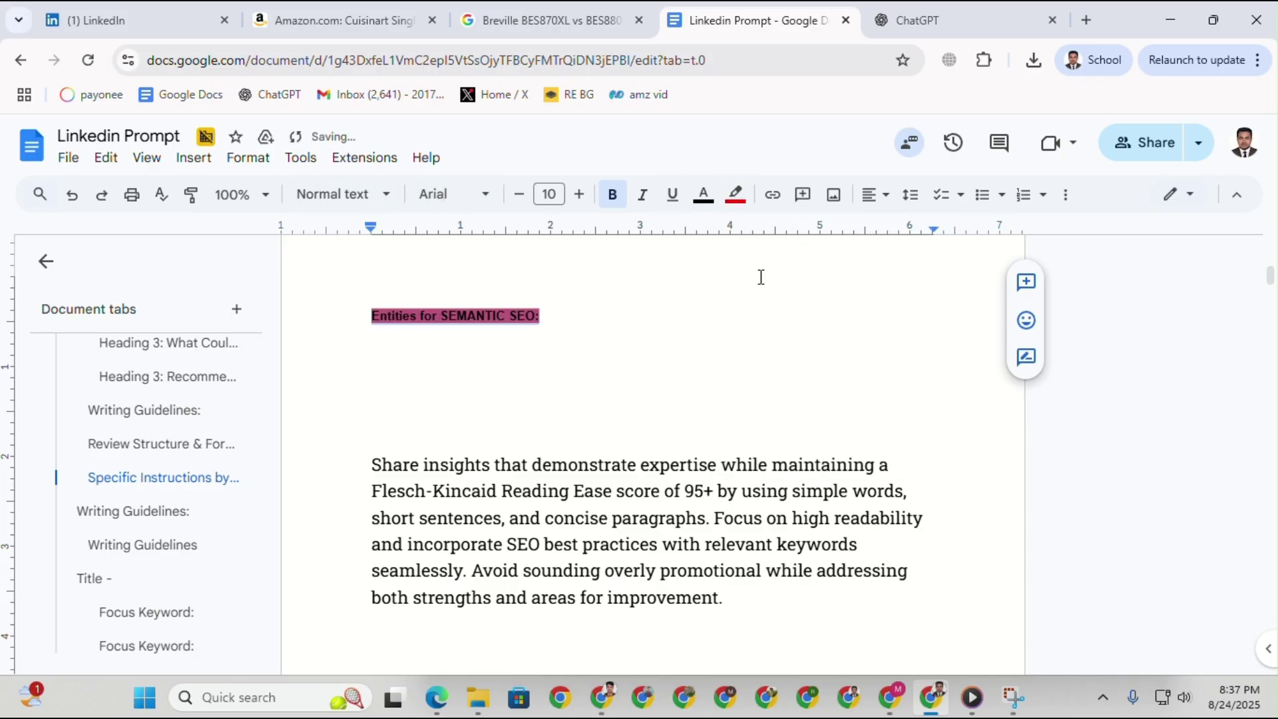
Paste the copied key entities below the "Entities for SEMANTIC SEO:" line.
left_click(402, 400)
right_click(392, 348)
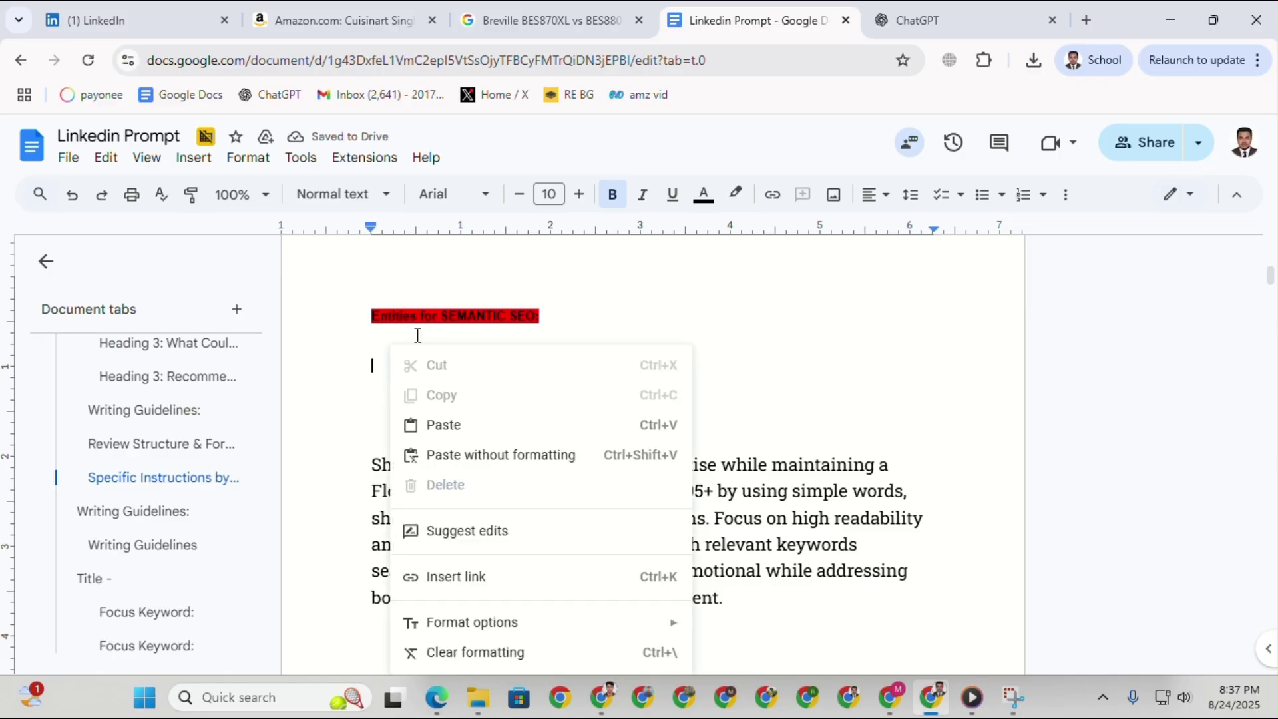
left_click(436, 422)
Copy the keyword "cuisinart ss 15 vs ss 16" from The HOTH keyword tool and paste it beside "My Article Title:" in the document.
scroll(445, 448, "up", 4)
scroll(445, 447, "up", 10)
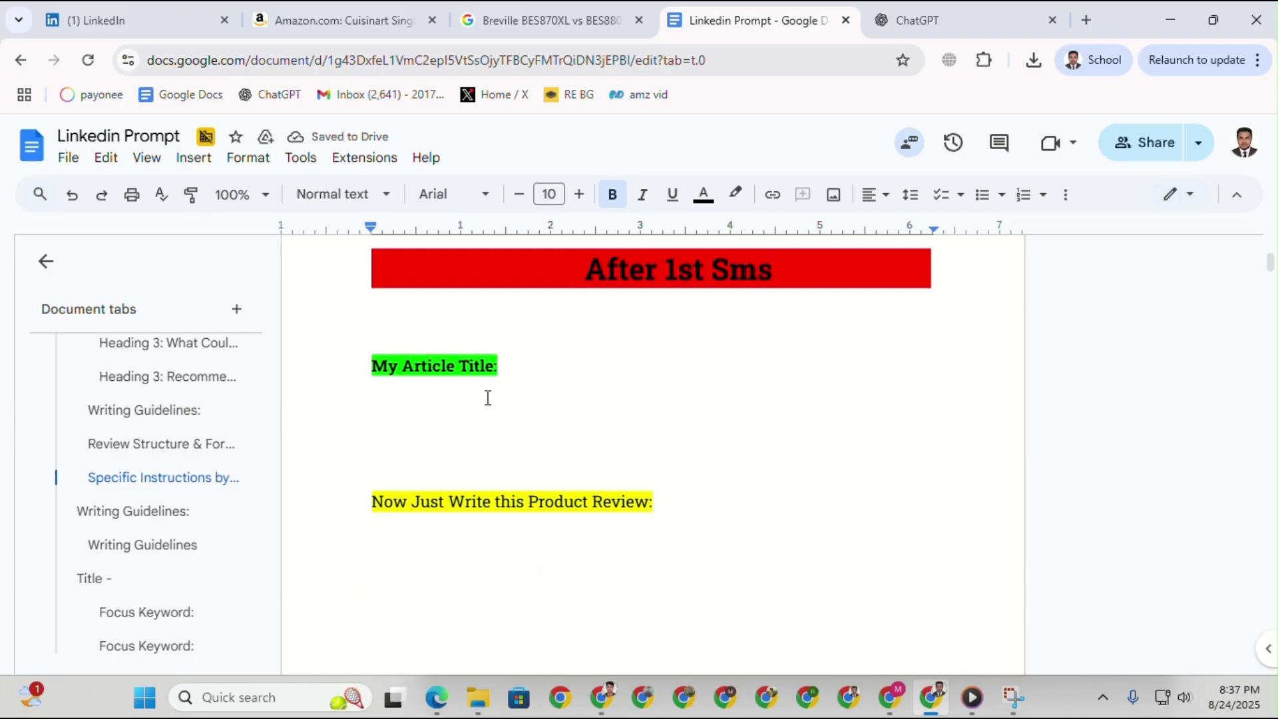
left_click(612, 706)
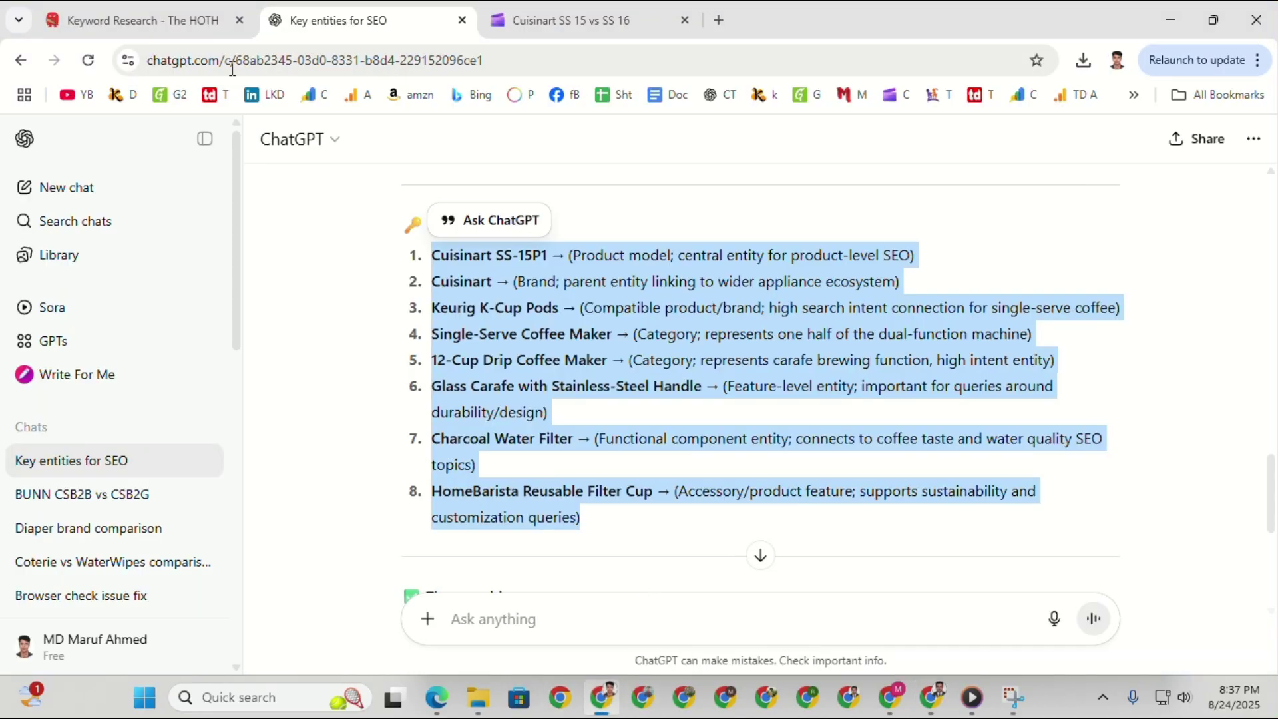
left_click(144, 20)
triple_click(406, 387)
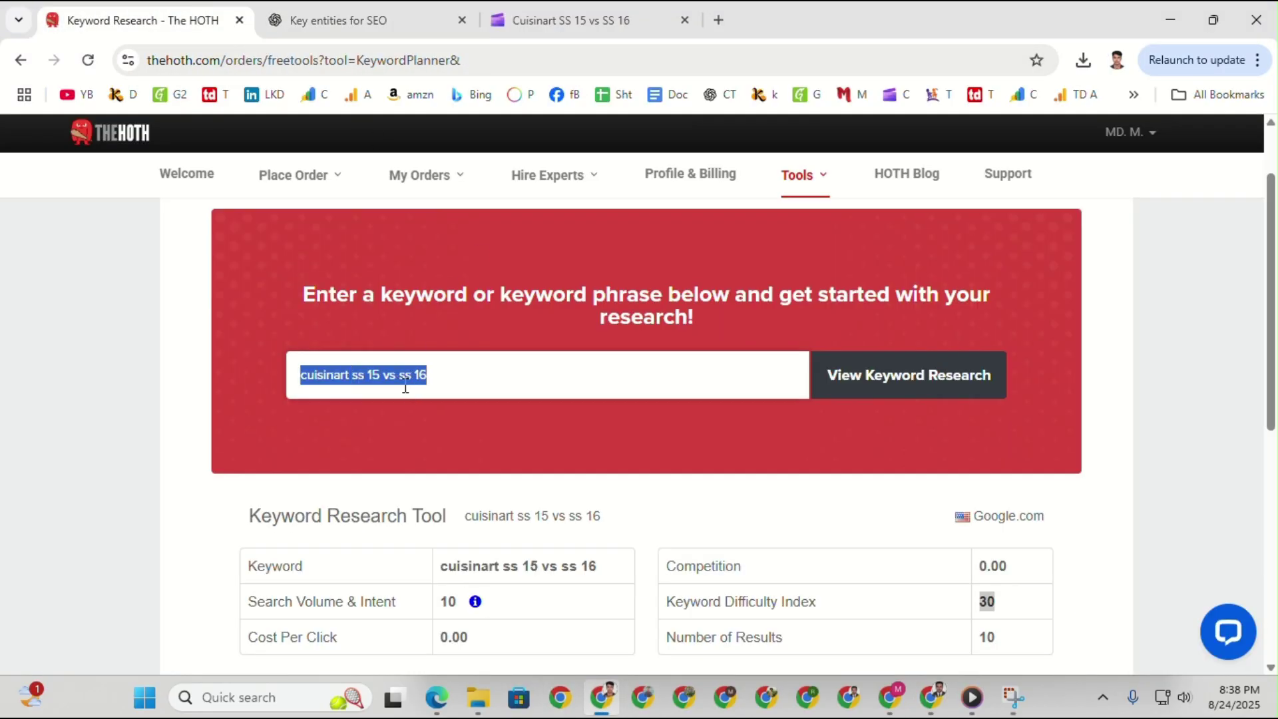
right_click(409, 387)
left_click(437, 320)
left_click(934, 703)
right_click(578, 371)
left_click(613, 365)
Copy "cuisinart ss 15" from the article title and paste it below "Now Just Write this Product Review:".
left_click_drag(544, 378, 666, 367)
right_click(631, 366)
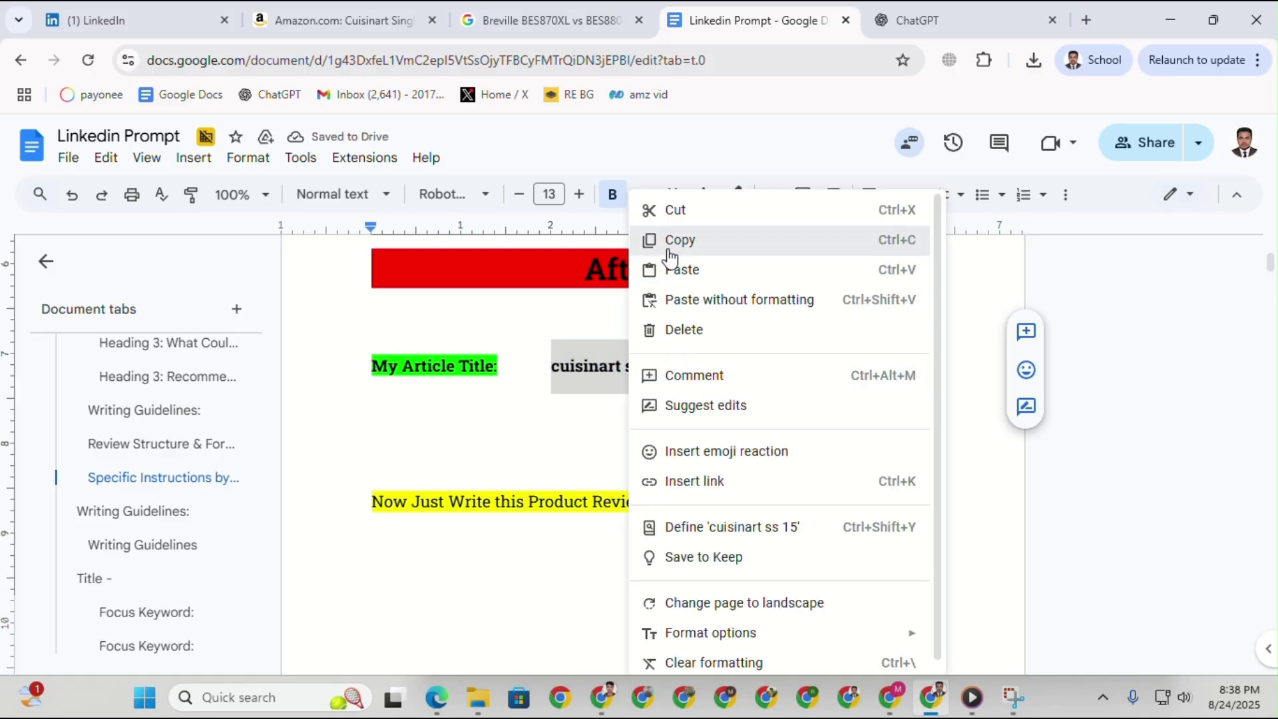
left_click(669, 245)
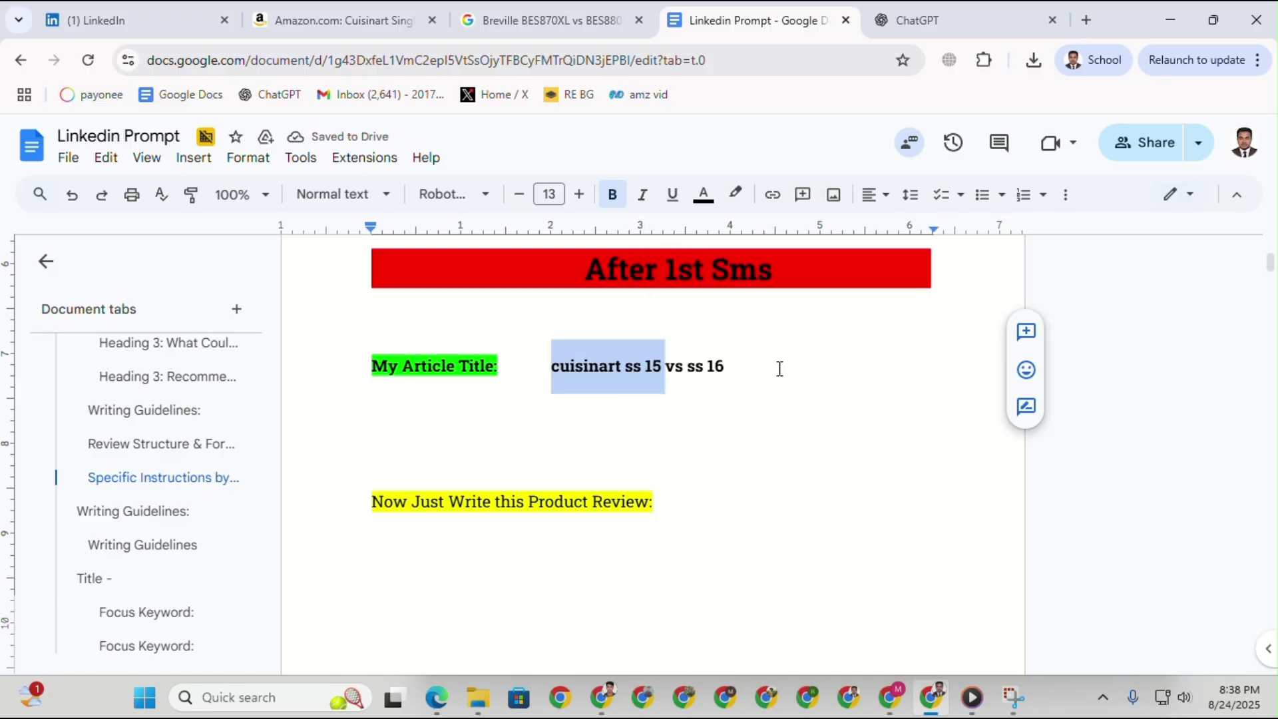
left_click(408, 575)
right_click(408, 575)
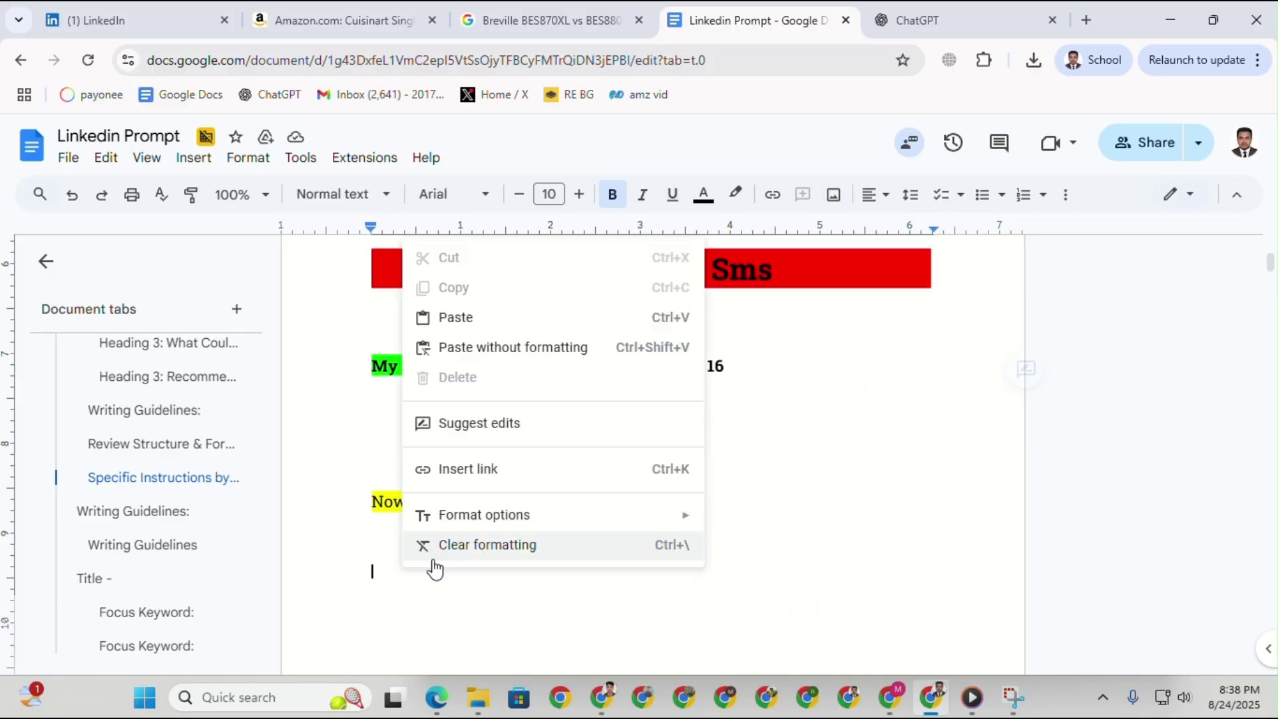
left_click(471, 317)
Remove two blank lines between the pasted entity list and the "Share insights" paragraph.
scroll(449, 496, "down", 8)
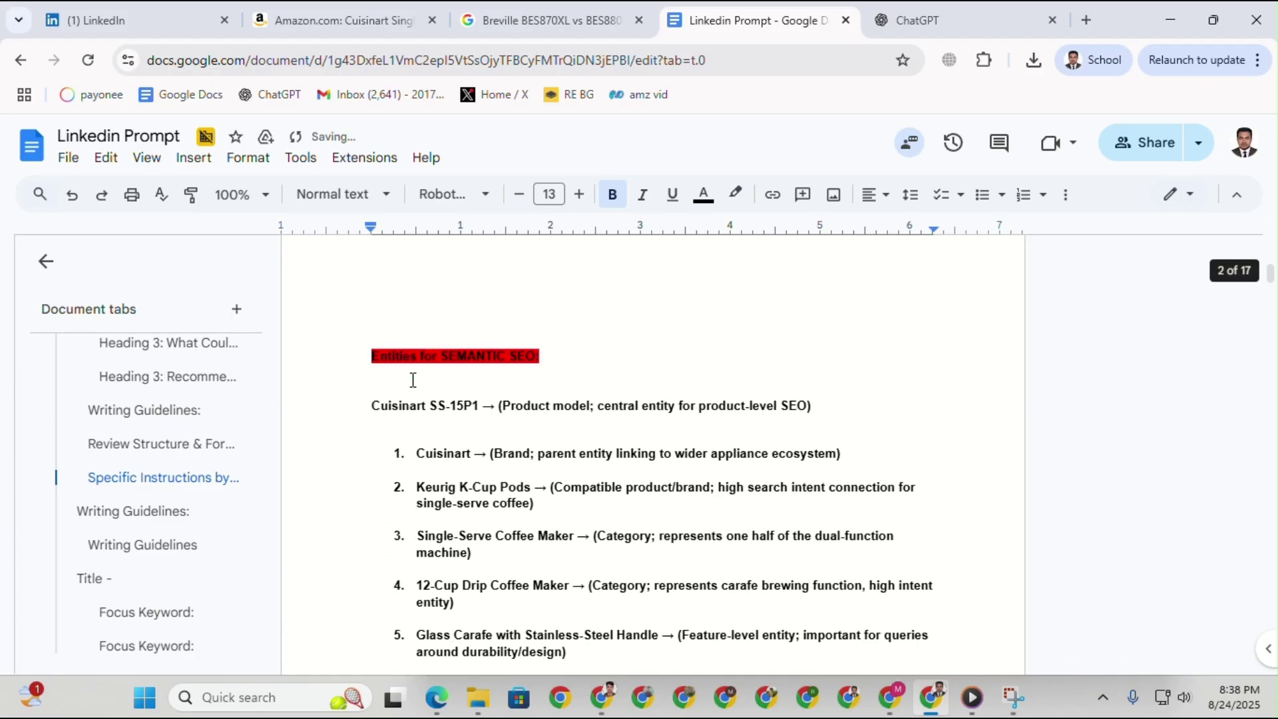
scroll(405, 398, "down", 2)
scroll(400, 372, "up", 1)
scroll(433, 452, "down", 1)
scroll(463, 527, "down", 1)
scroll(475, 508, "down", 1)
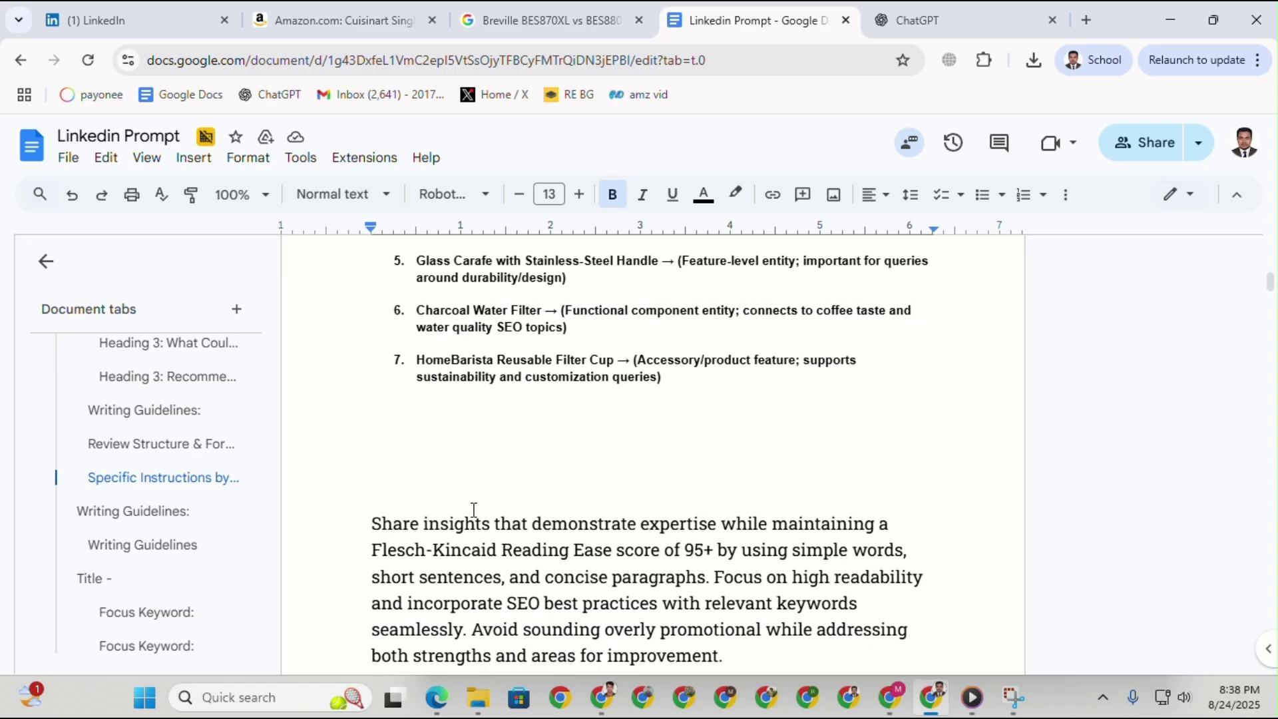
scroll(477, 499, "up", 5)
scroll(326, 419, "down", 2)
scroll(553, 588, "down", 3)
left_click(392, 432)
key("BackSpace")
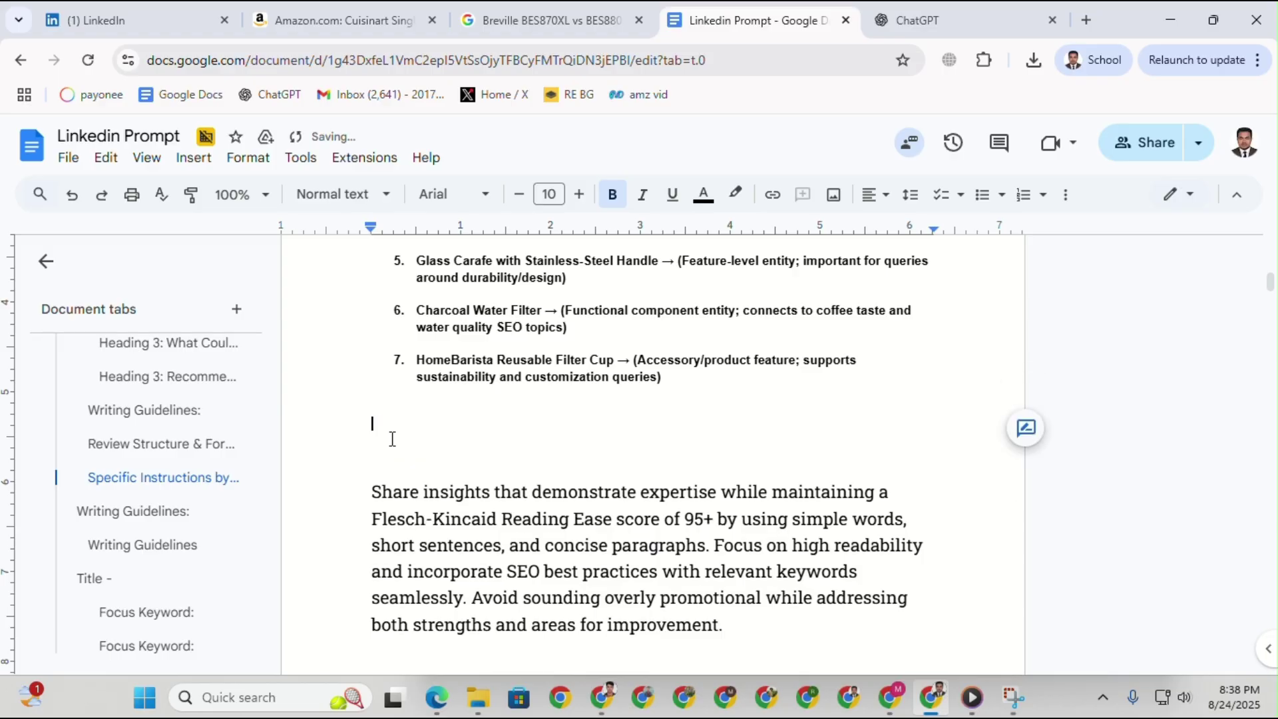
key("BackSpace")
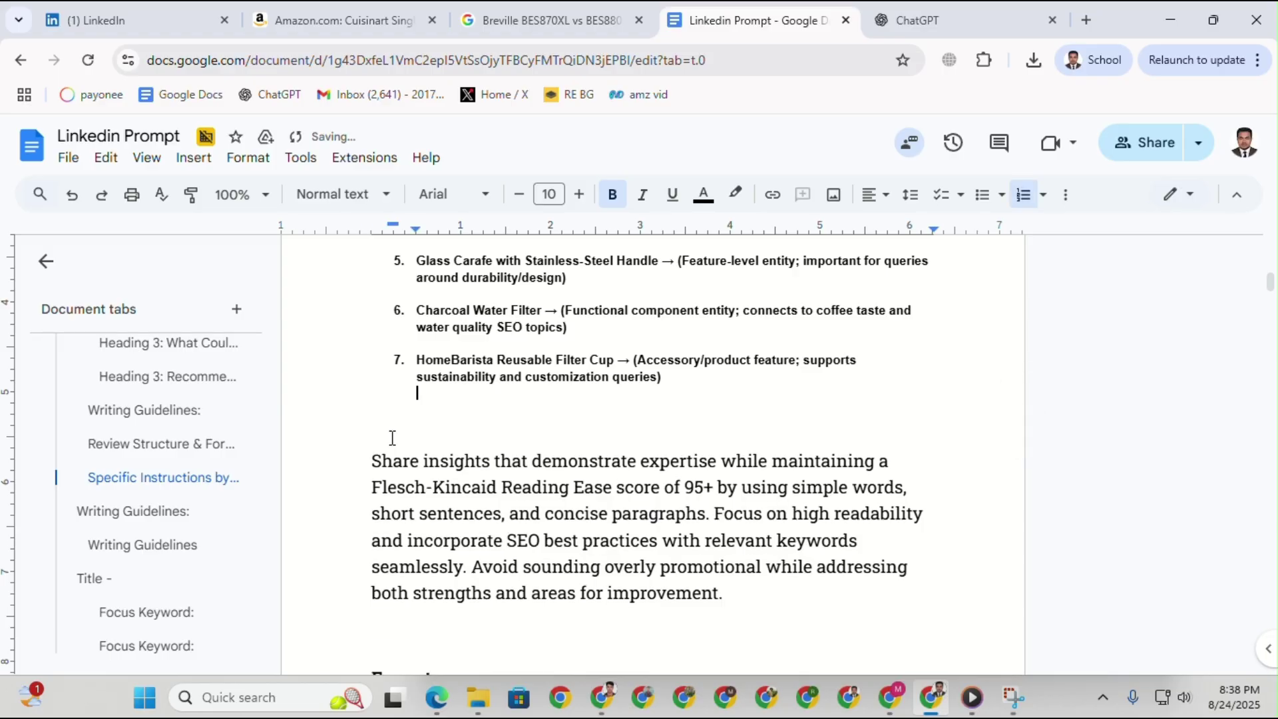
Review the prompt's heading format sections, the article title and the product review entry in the document.
scroll(561, 426, "down", 4)
scroll(561, 426, "down", 15)
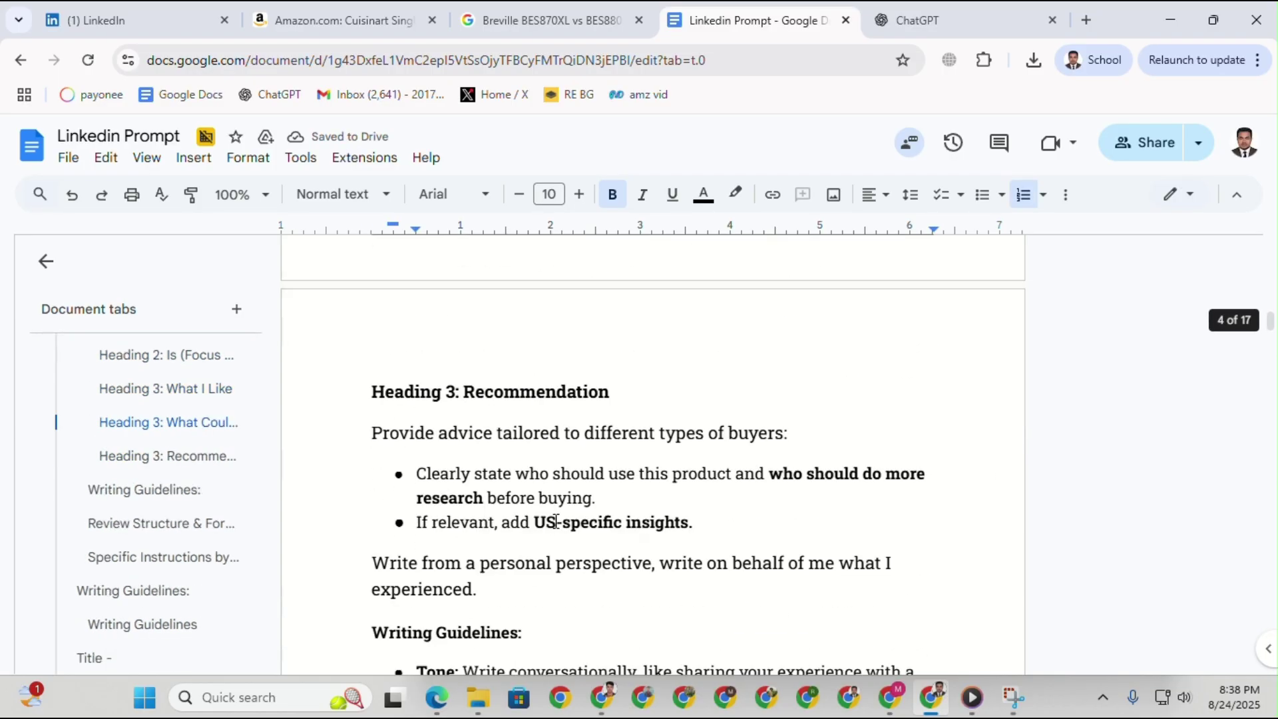
scroll(594, 468, "up", 10)
scroll(595, 468, "up", 20)
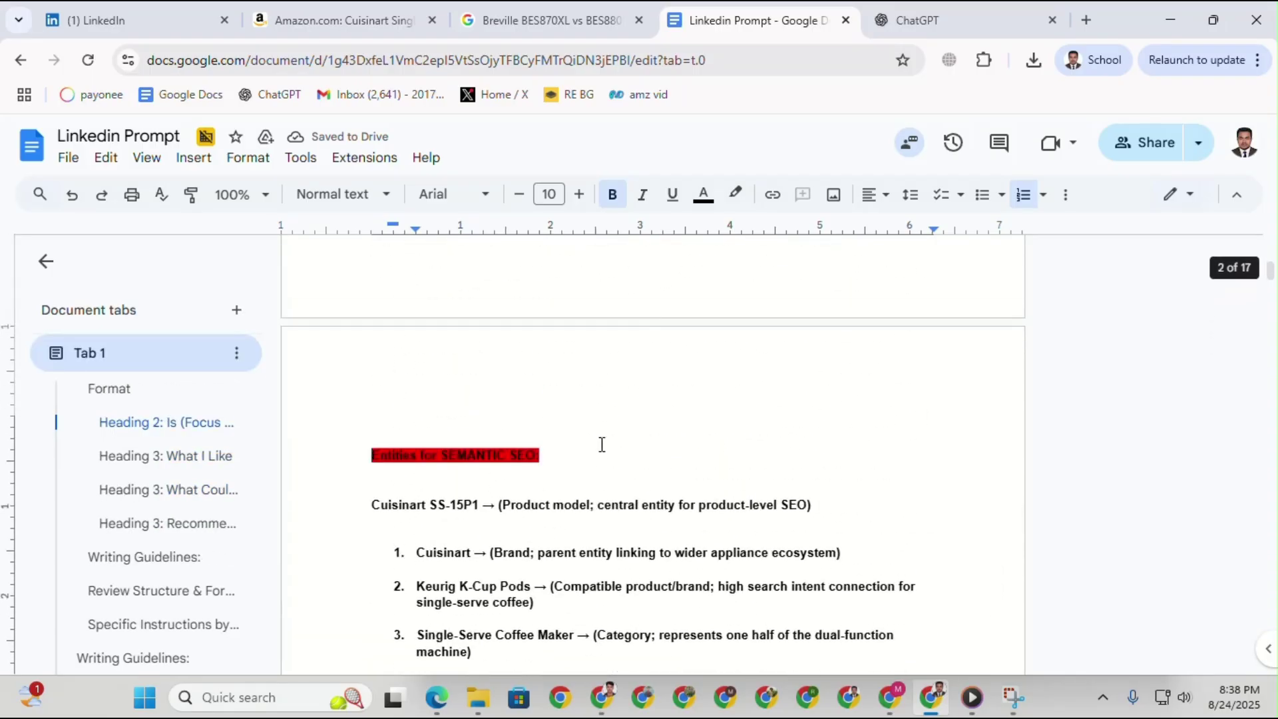
scroll(605, 545, "down", 2)
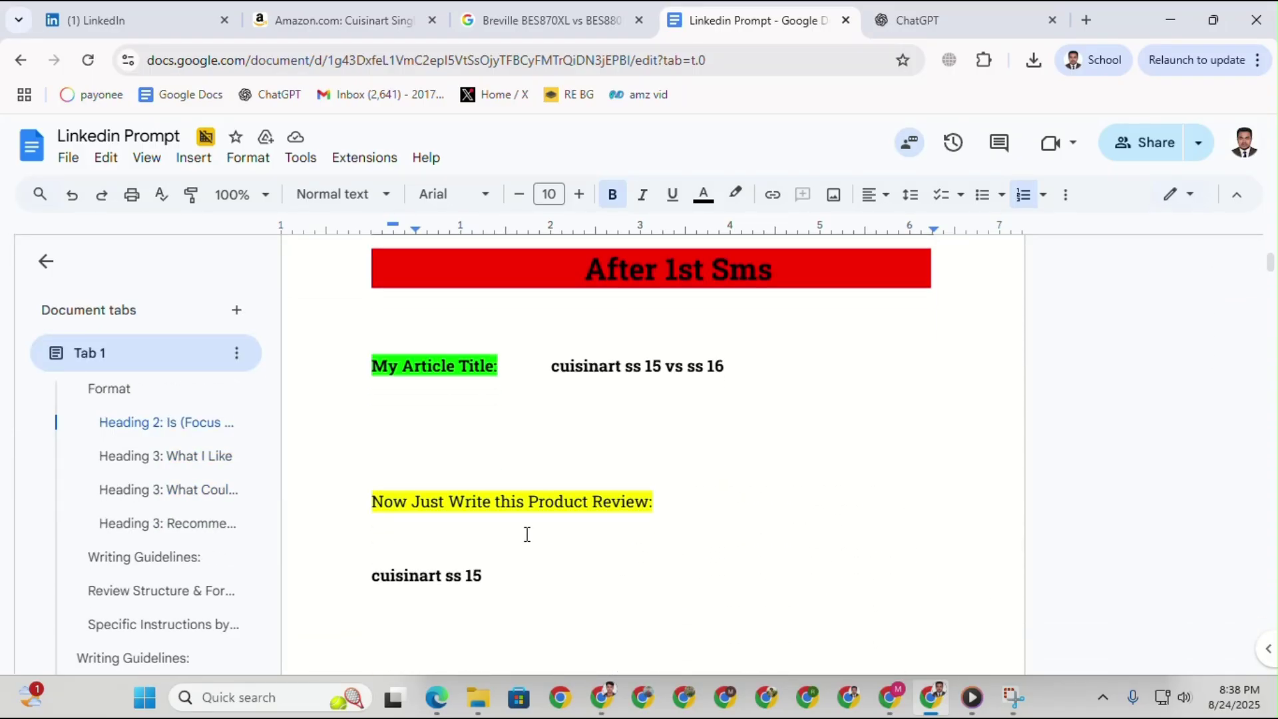
left_click_drag(493, 558, 366, 569)
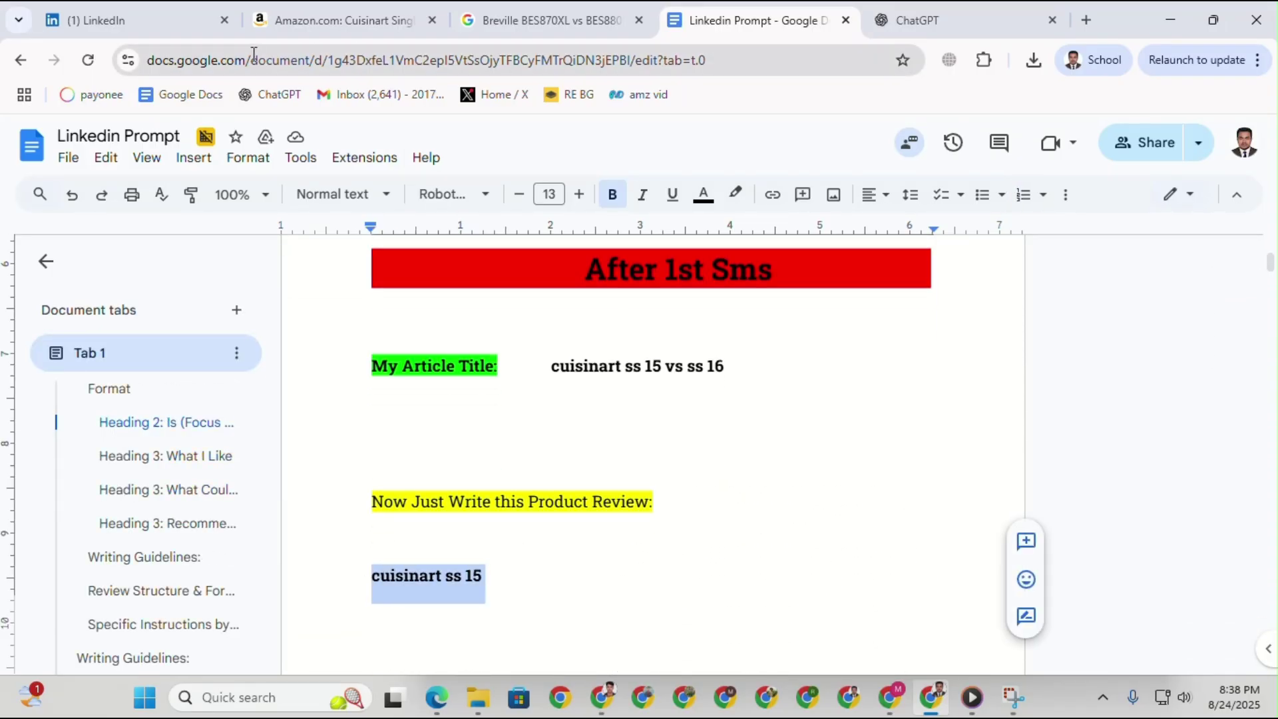
Return to the ChatGPT entity conversation and copy the product details above the extraction instructions in the sent message.
left_click(566, 699)
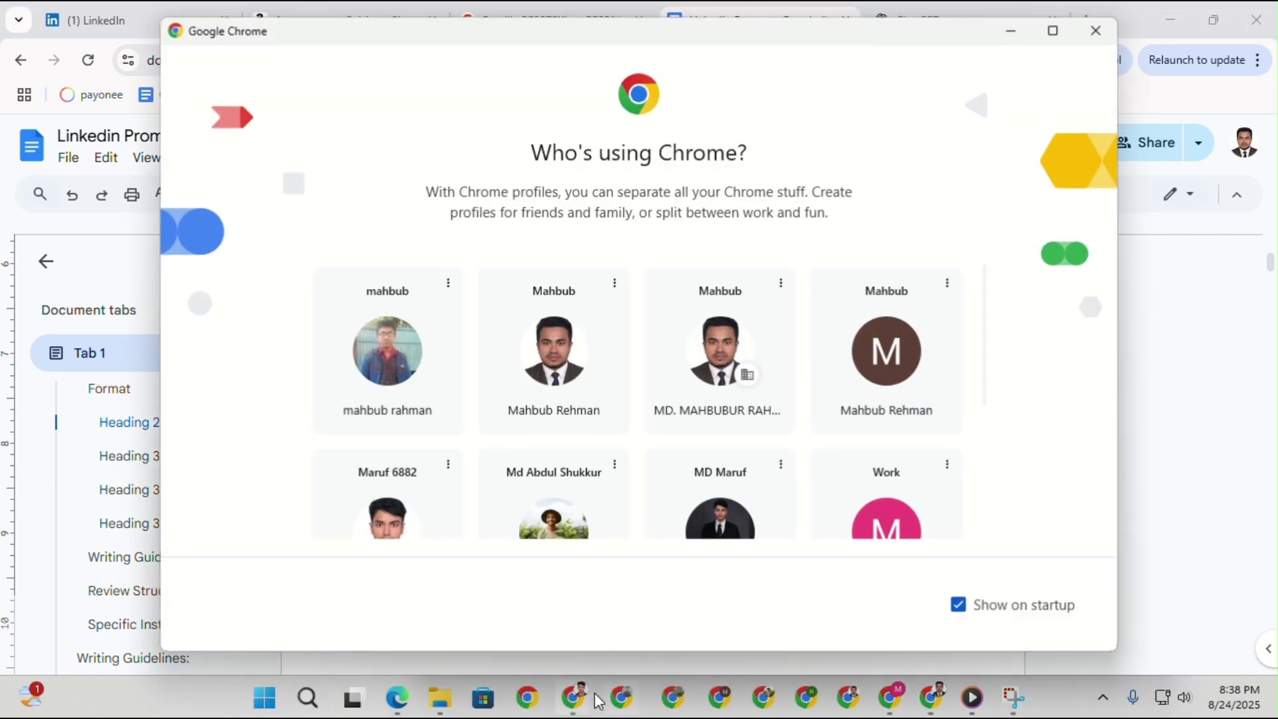
left_click(1095, 30)
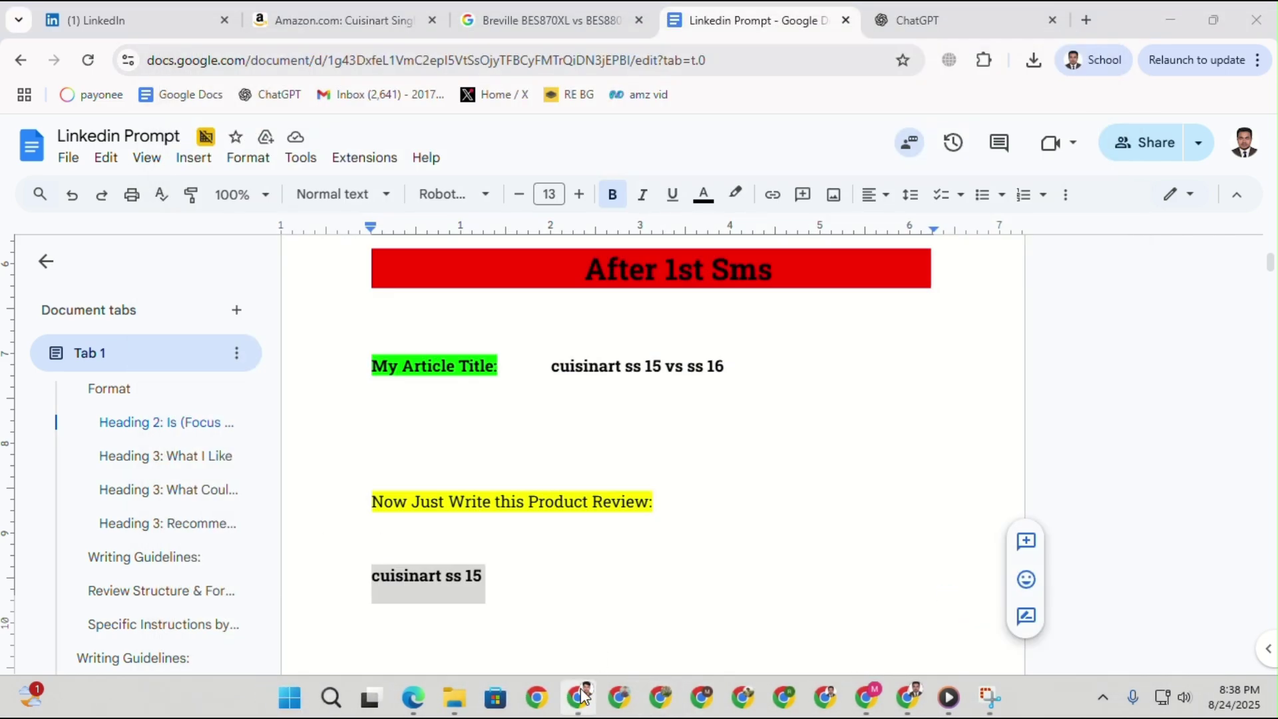
left_click(585, 692)
key("ctrl+Tab")
scroll(861, 434, "up", 15)
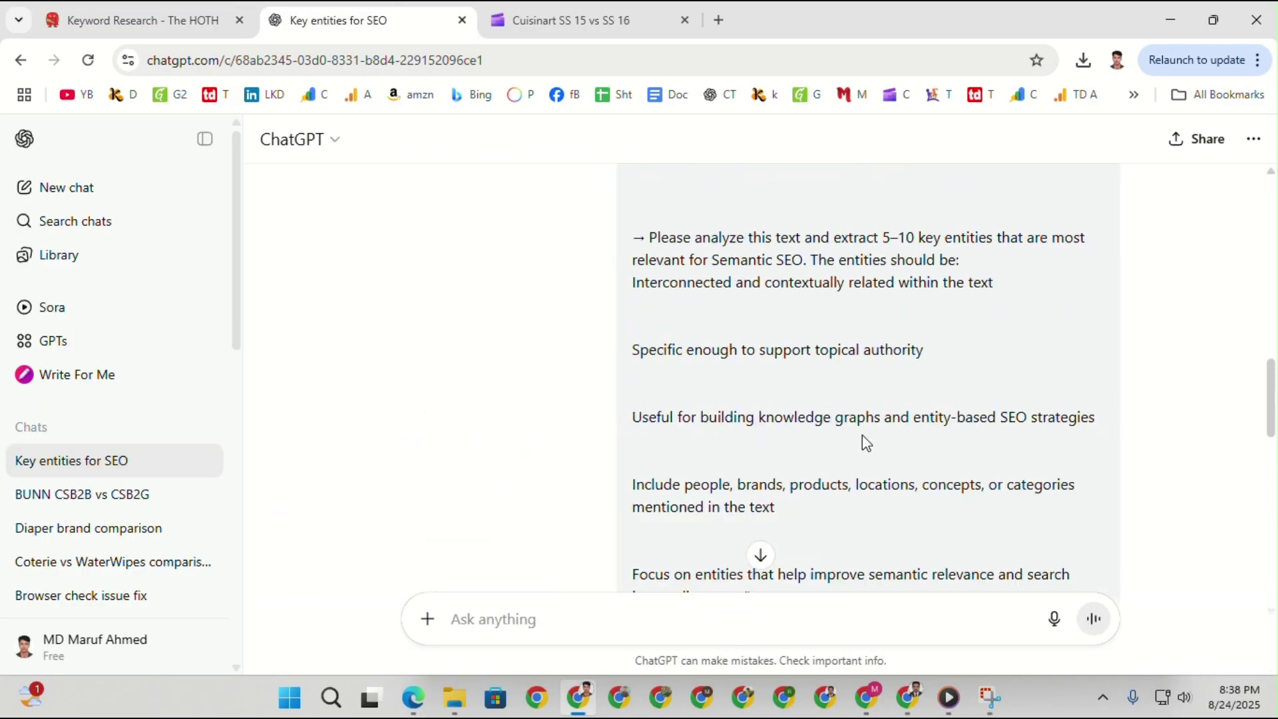
left_click_drag(633, 194, 819, 369)
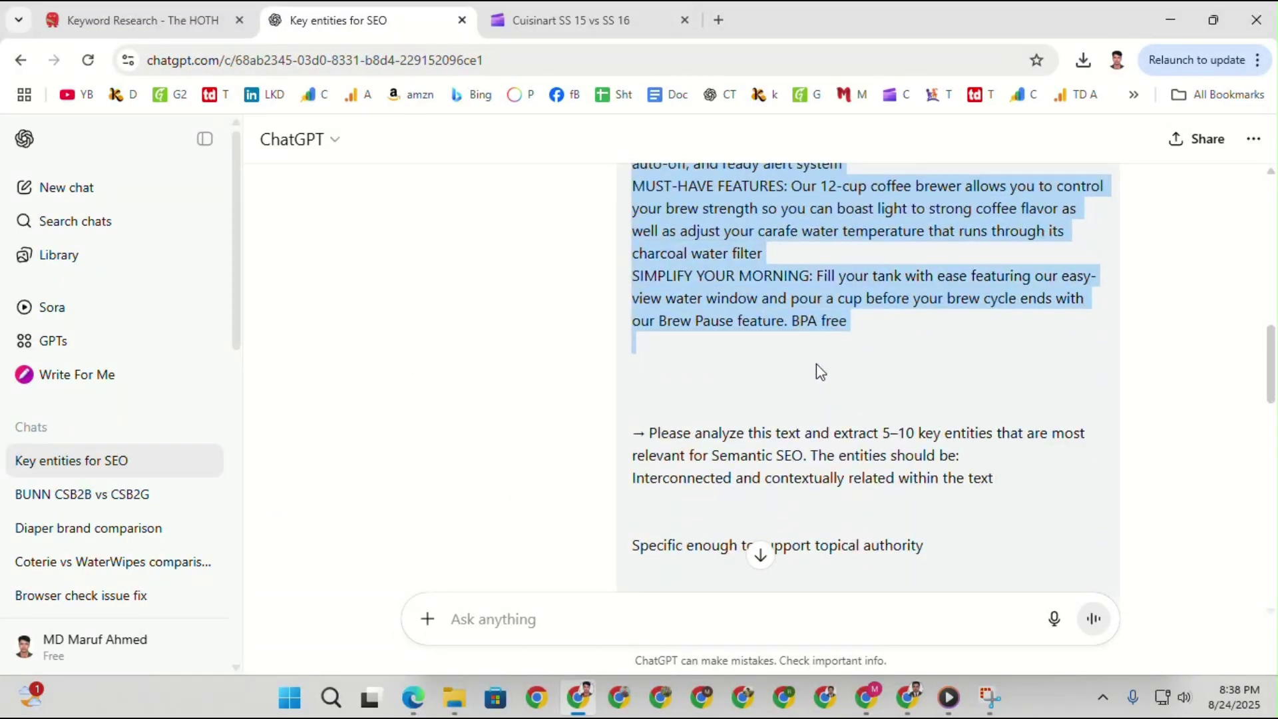
right_click(818, 323)
left_click(844, 337)
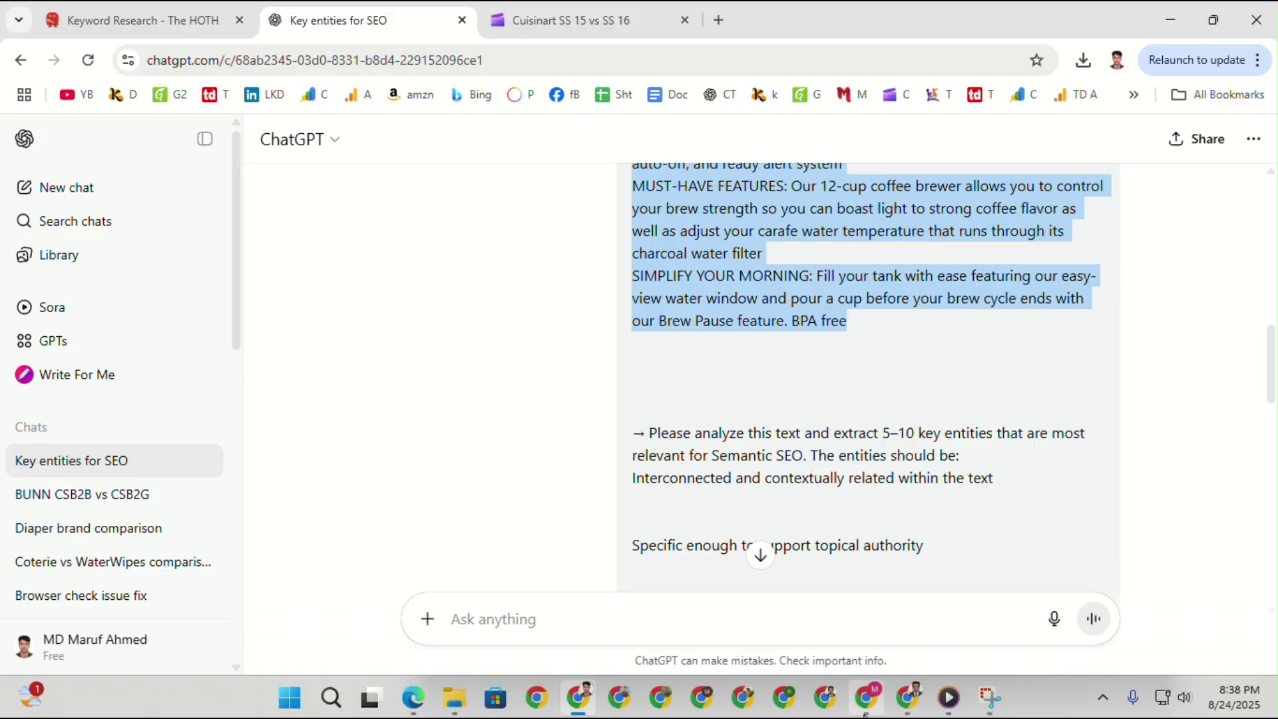
In the other browser window, close the Amazon tab and load chatgpt.com in place of the Breville Google search.
left_click(908, 697)
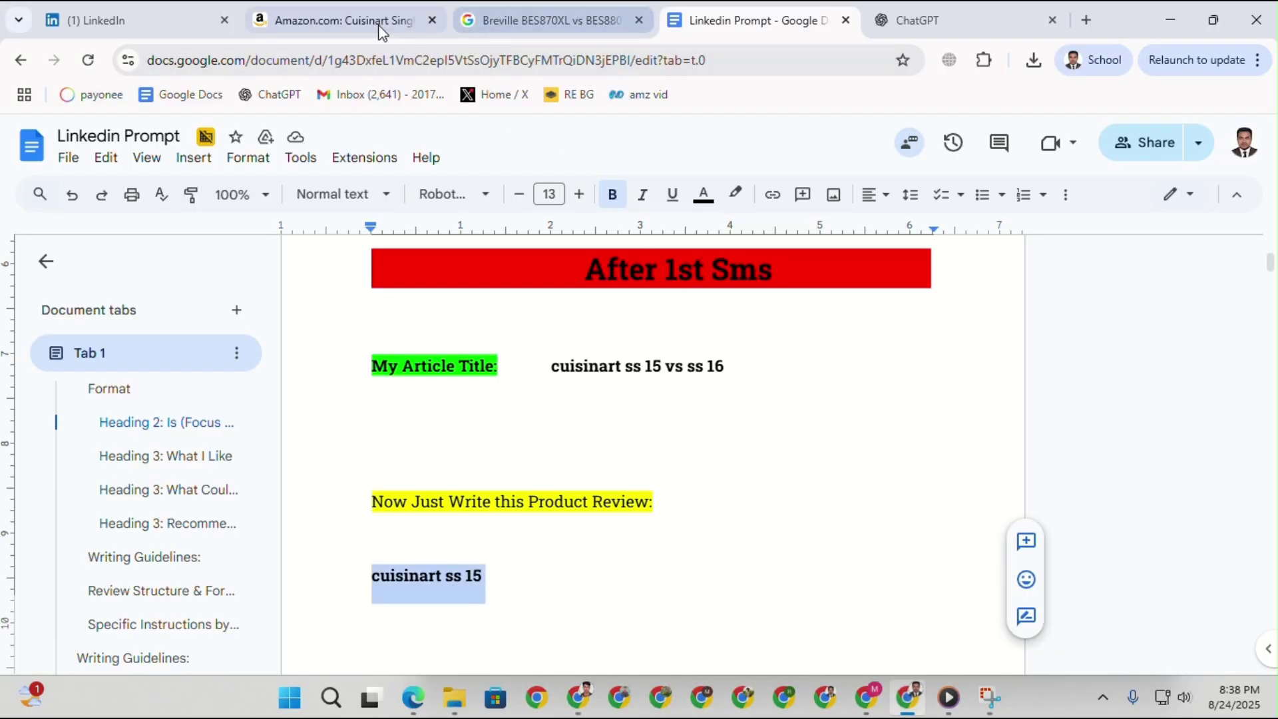
left_click(488, 34)
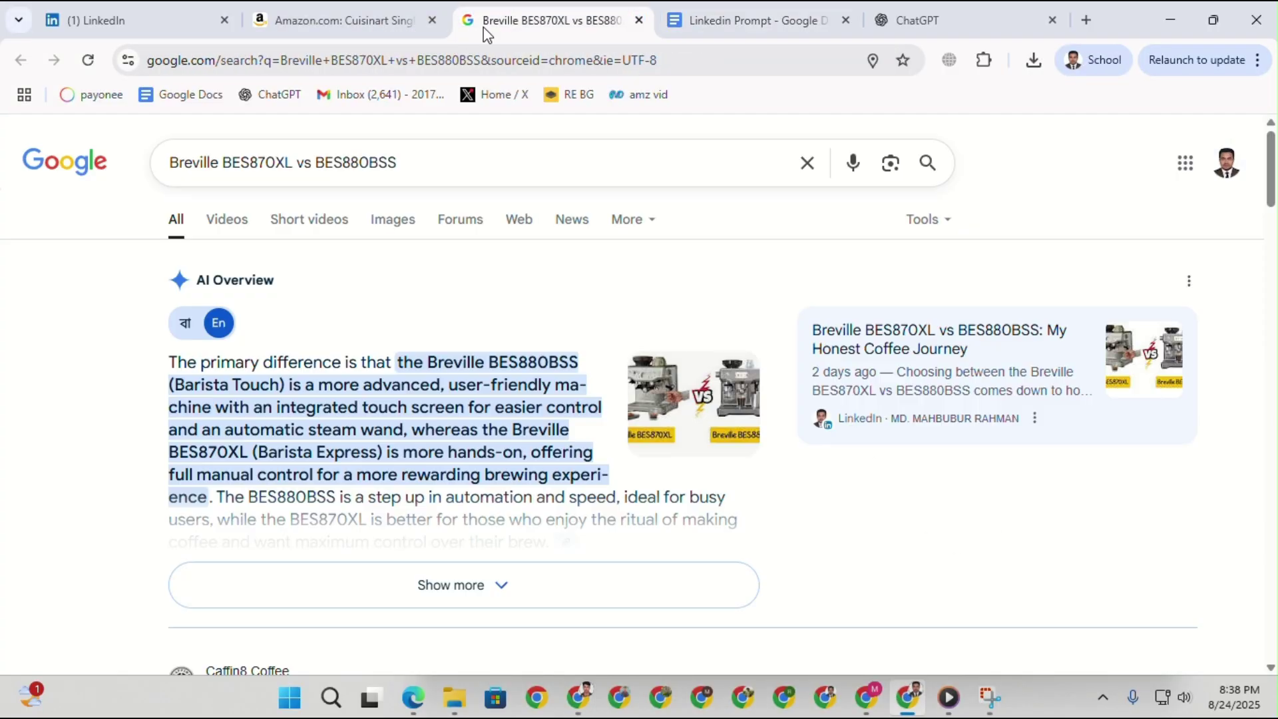
left_click(432, 21)
left_click(150, 60)
key("BackSpace")
type("c")
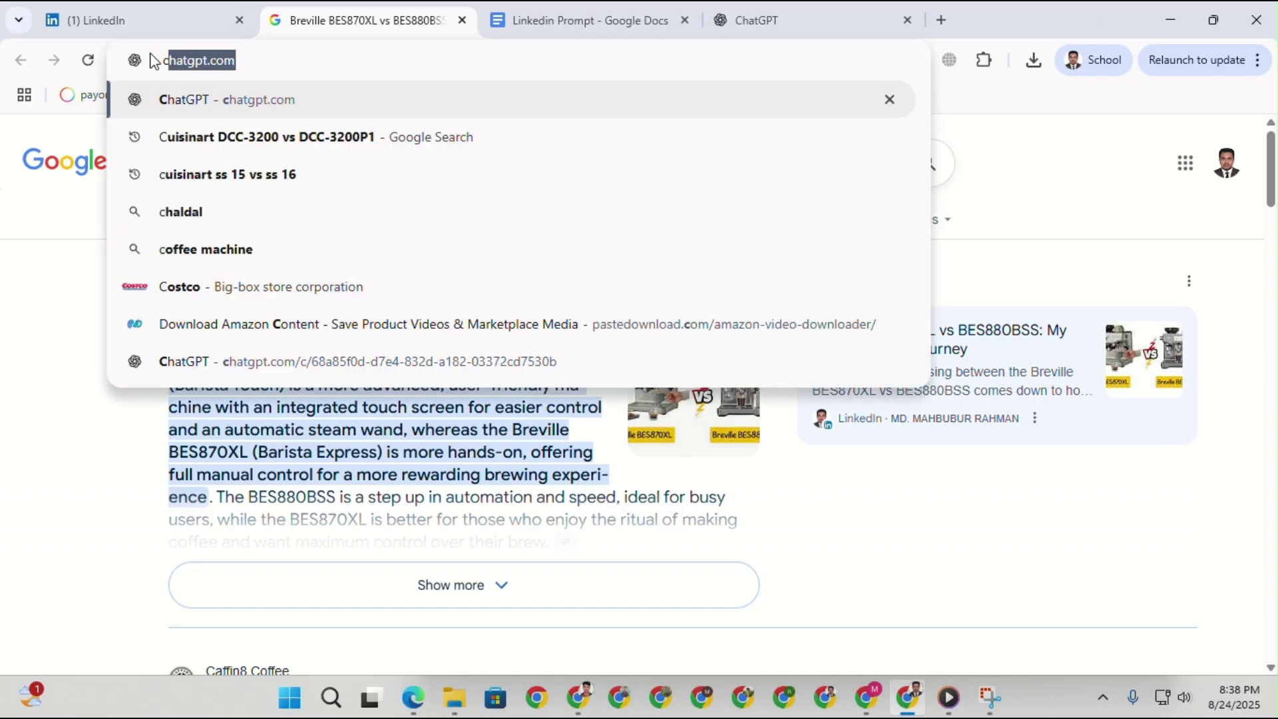
key("Return")
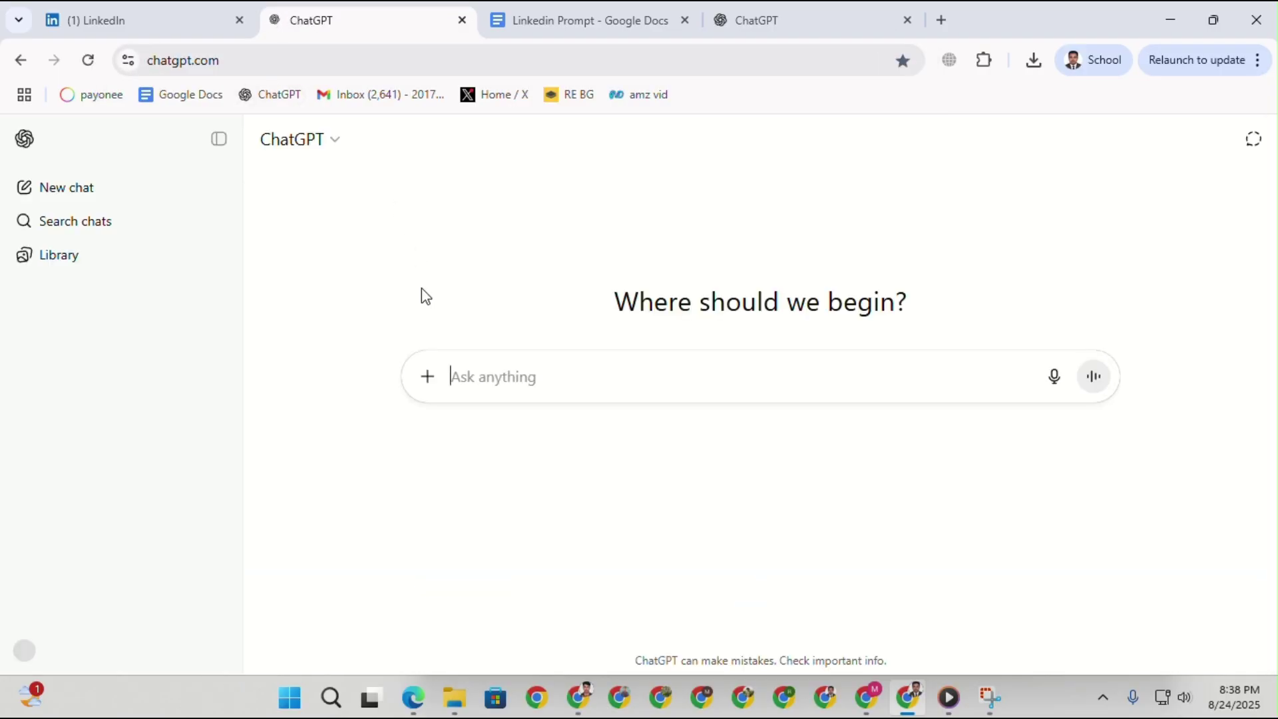
Paste the copied Cuisinart SS-15P1 product details into the new ChatGPT message and check the text through to its end.
right_click(480, 368)
left_click(534, 466)
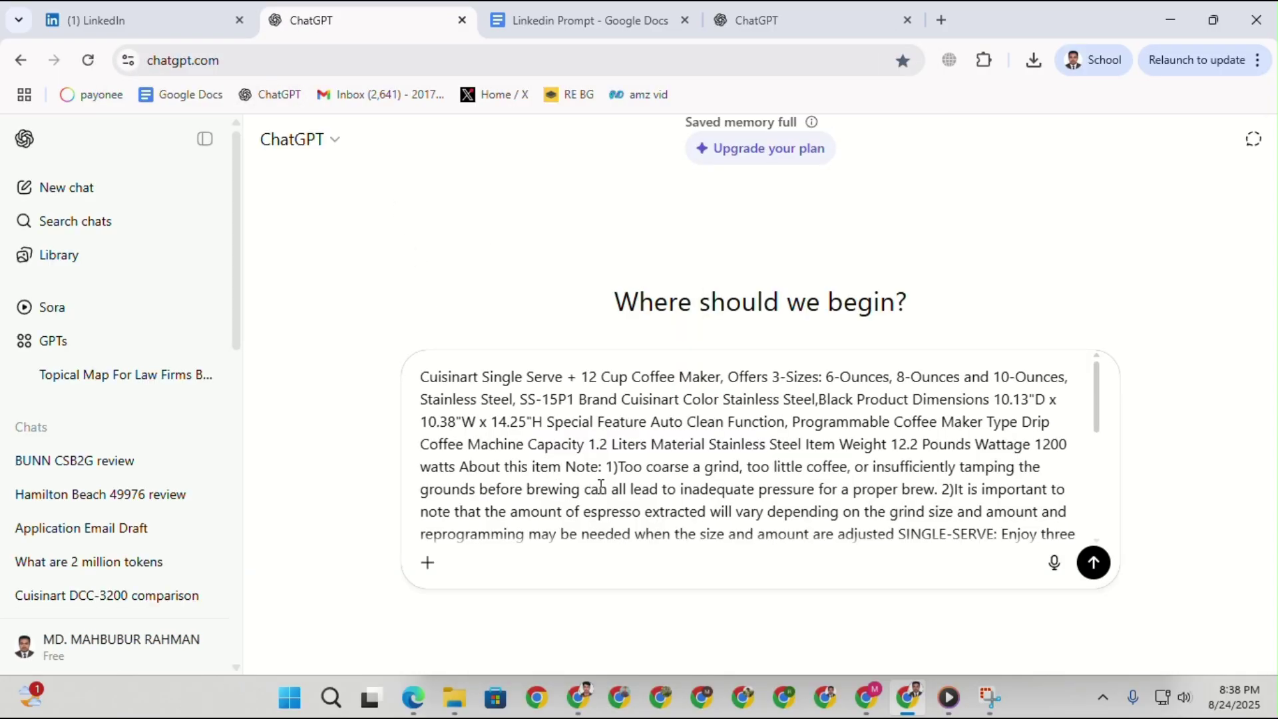
scroll(601, 455, "down", 5)
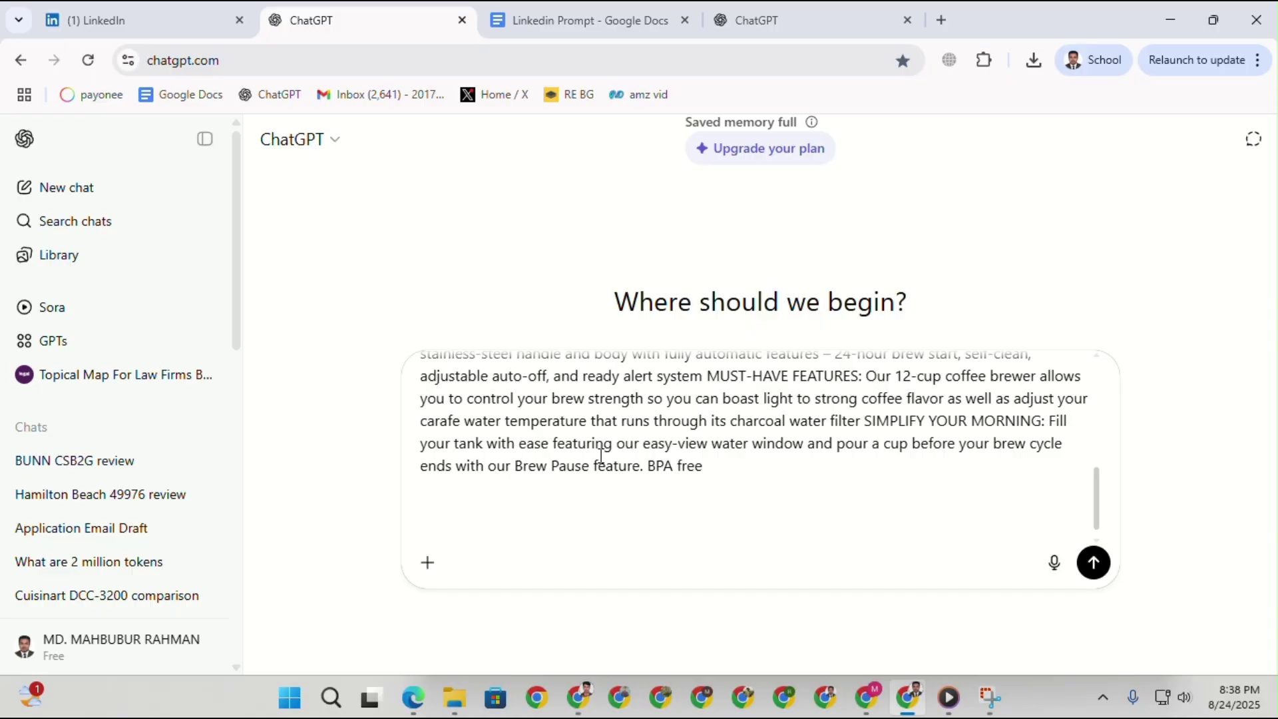
scroll(610, 445, "up", 10)
scroll(619, 435, "down", 10)
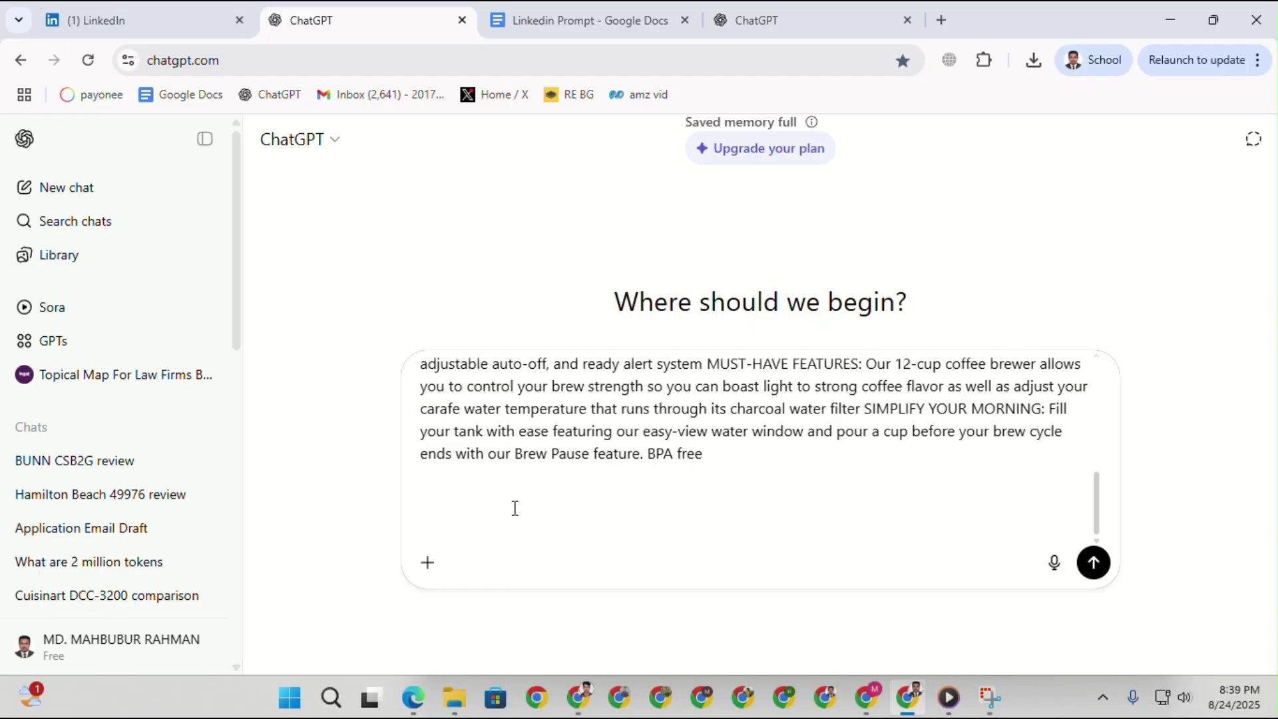
Search Google for the full Cuisinart SS-15P1 product title from the first message of the entity conversation.
left_click(578, 696)
scroll(763, 539, "up", 10)
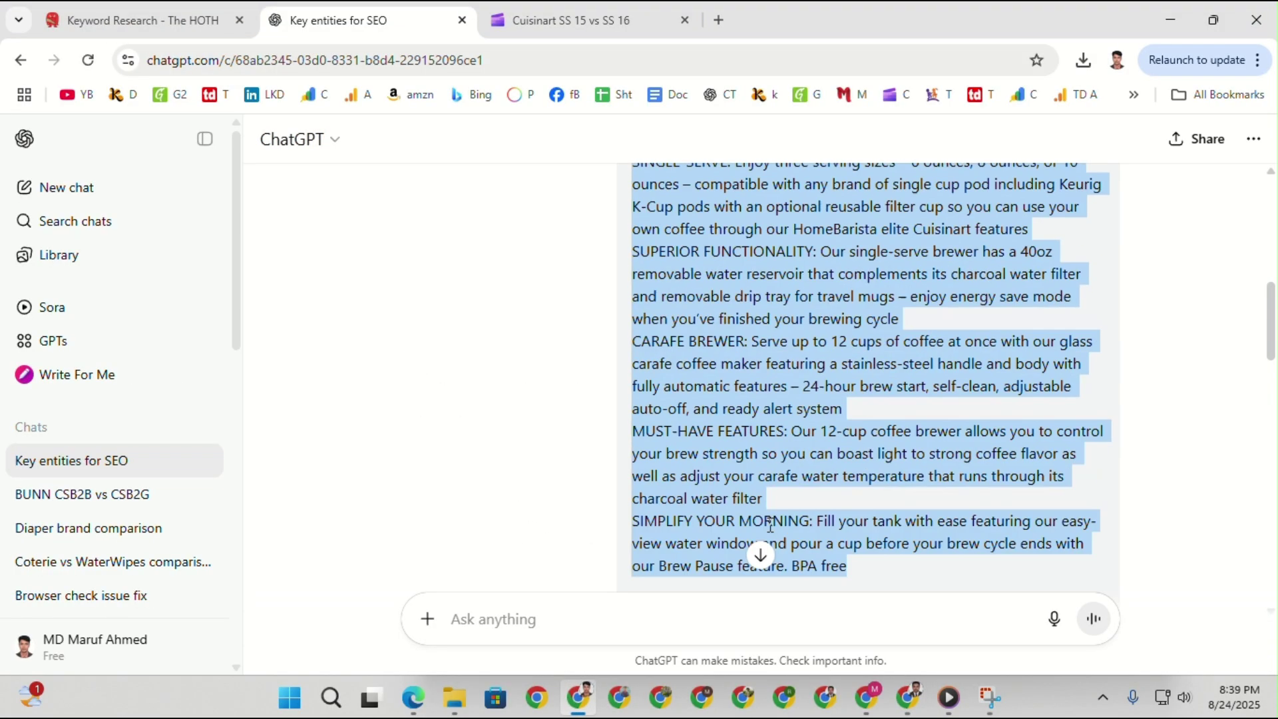
scroll(759, 513, "up", 2)
left_click(720, 211)
left_click_drag(635, 200, 954, 219)
right_click(971, 229)
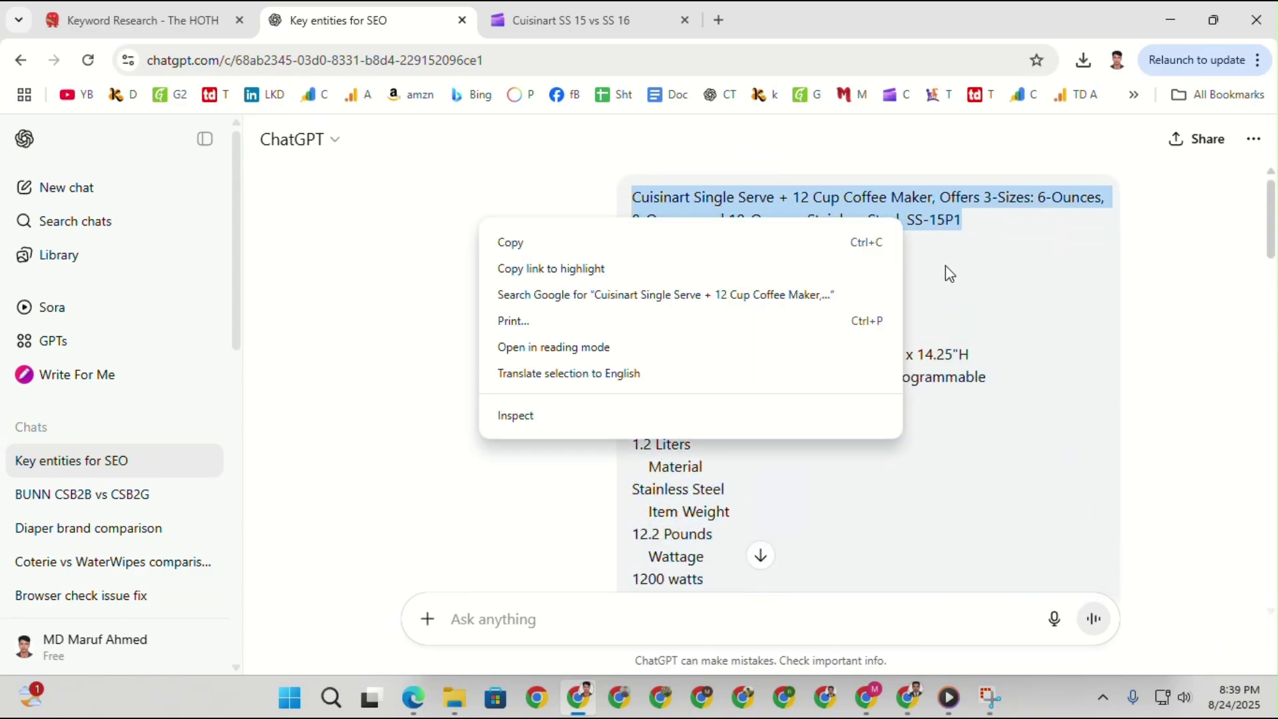
left_click(733, 297)
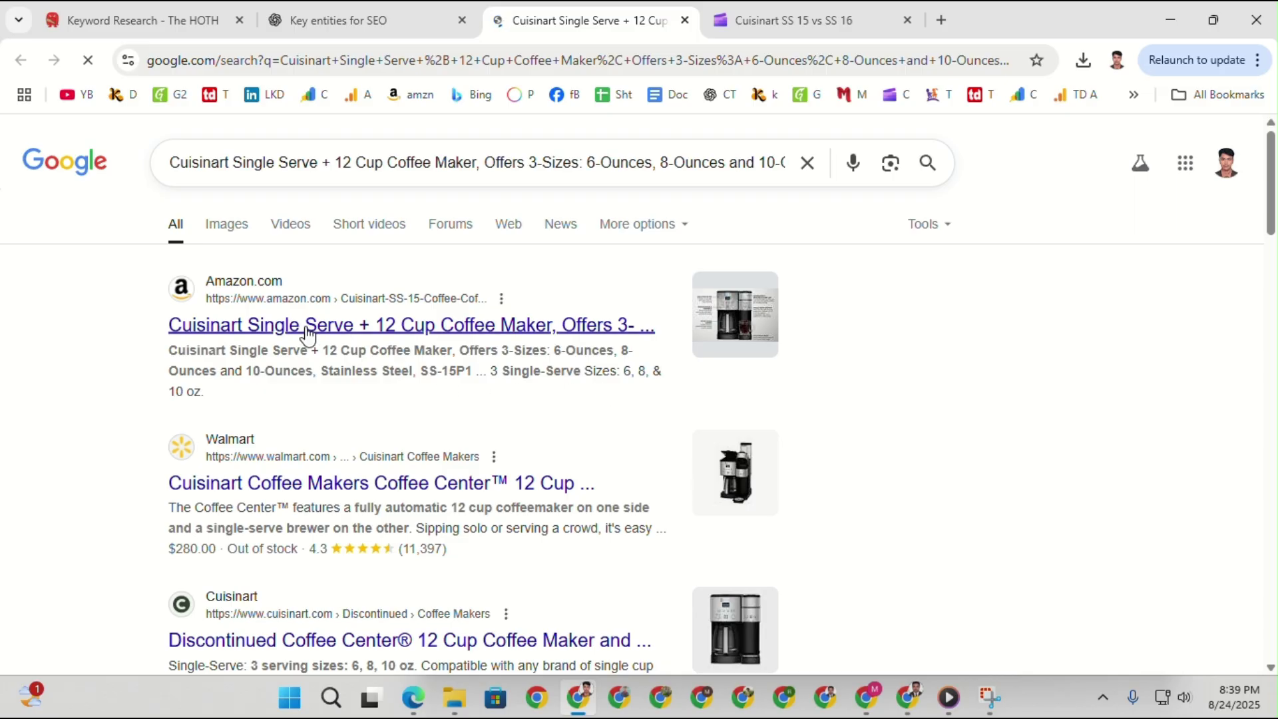
Open the YouTube video "2022 REVIEW Cuisinart SS-15 Coffee Center" from the video results, pause it and check the model in its title.
left_click(287, 236)
scroll(385, 392, "down", 2)
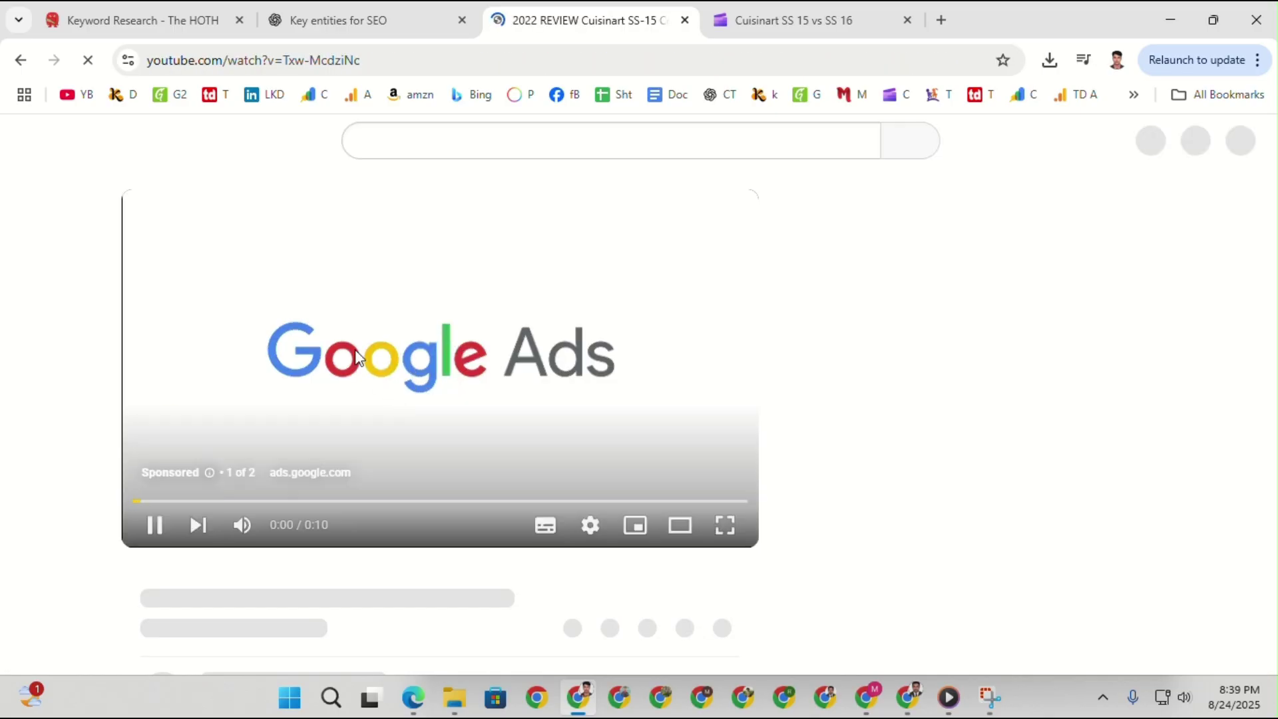
left_click(551, 337)
scroll(551, 337, "down", 2)
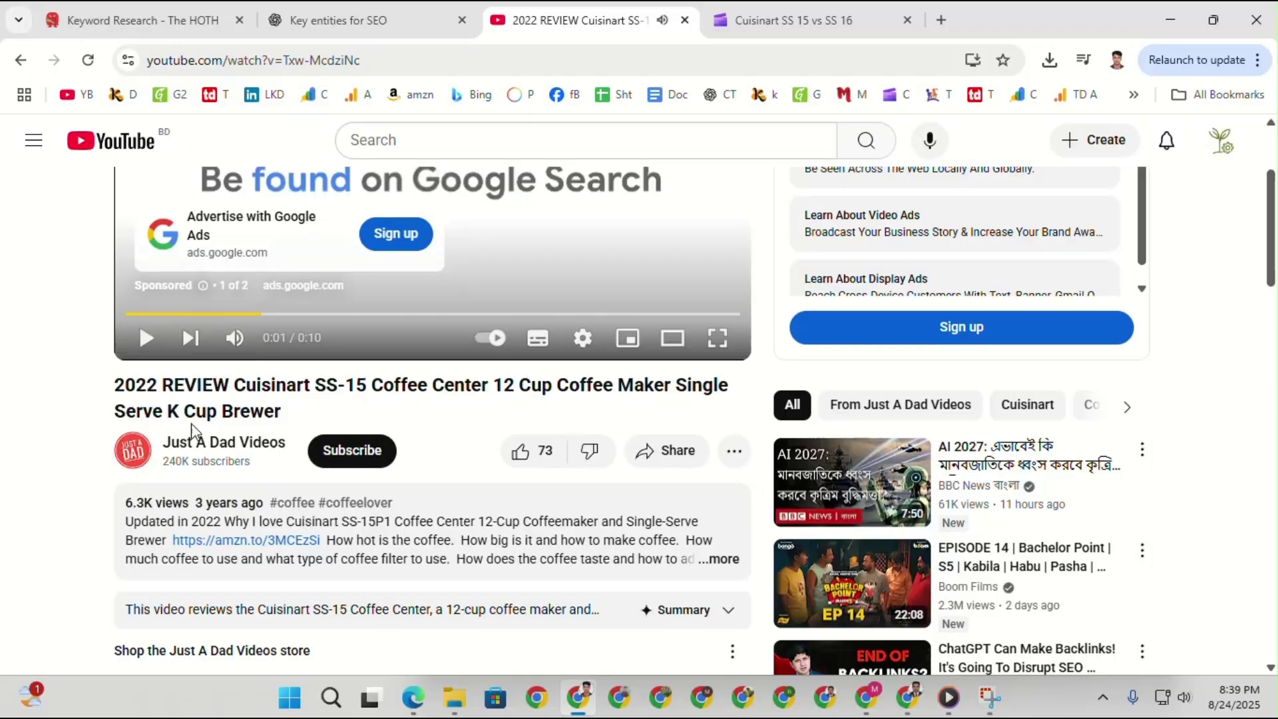
left_click_drag(318, 385, 384, 386)
Expand the video description, show the transcript and copy it in full, including the timestamps.
scroll(230, 433, "down", 3)
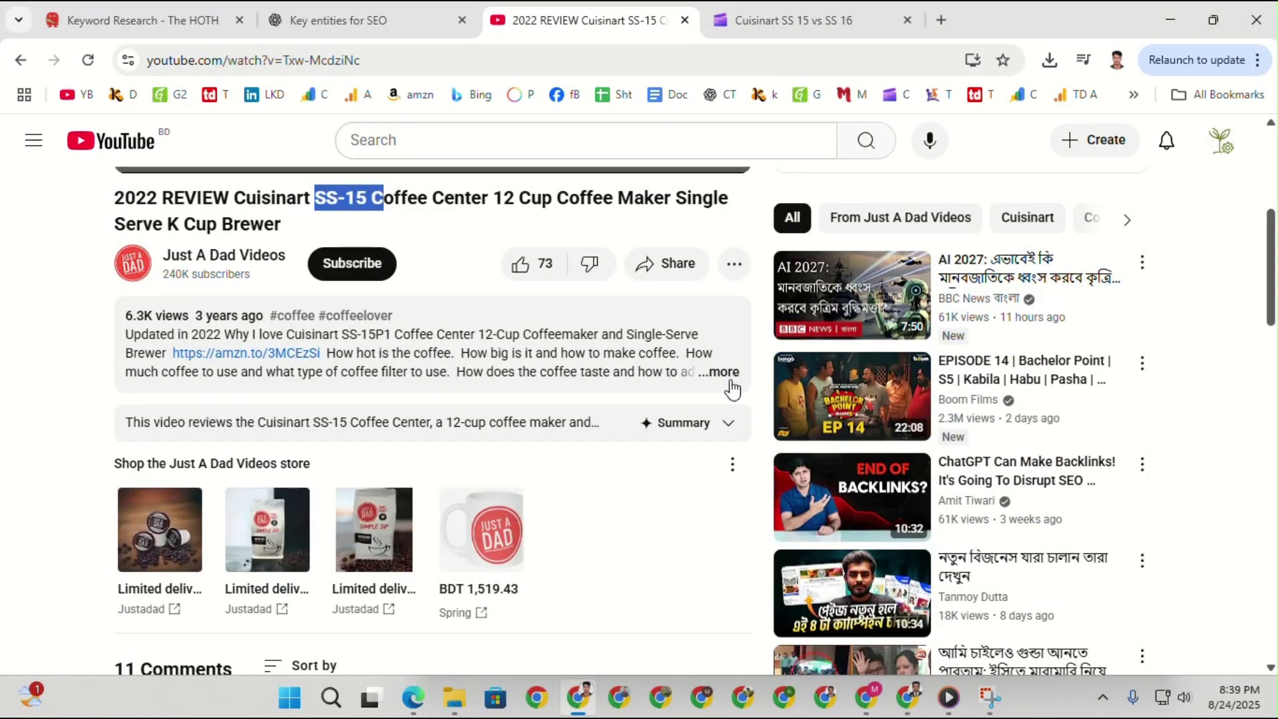
left_click(731, 381)
scroll(548, 442, "down", 8)
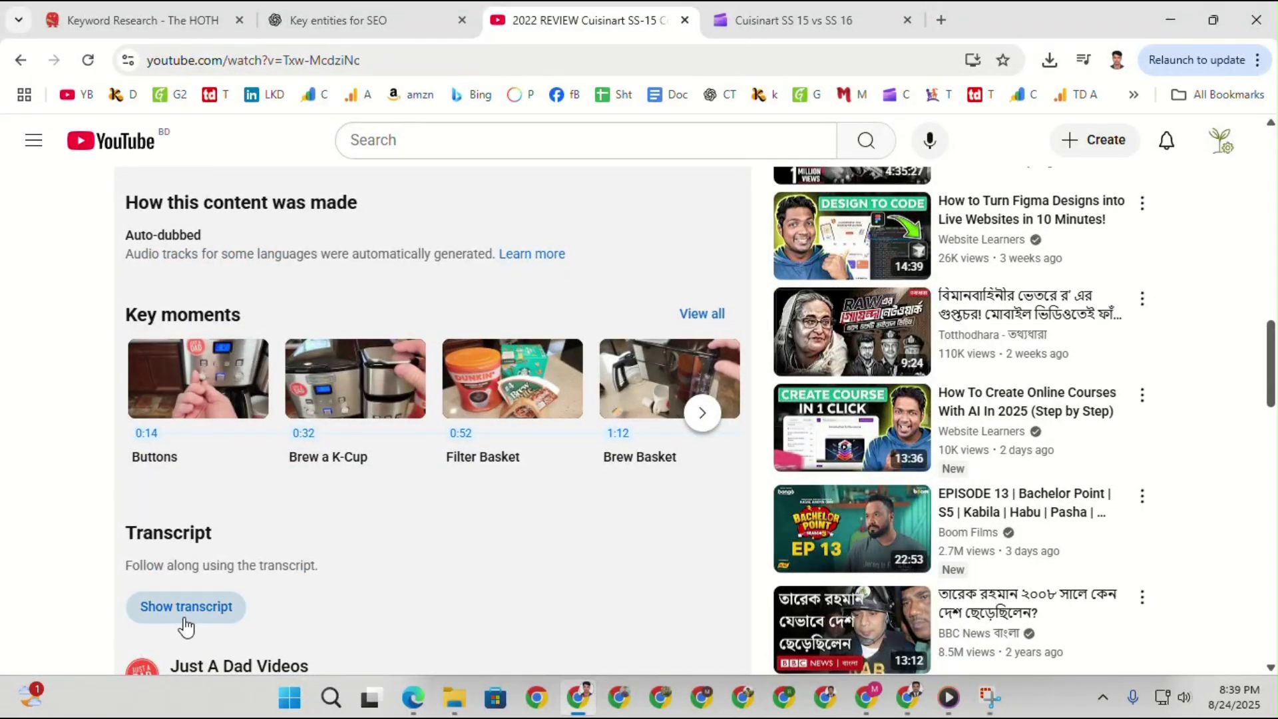
scroll(186, 626, "up", 10)
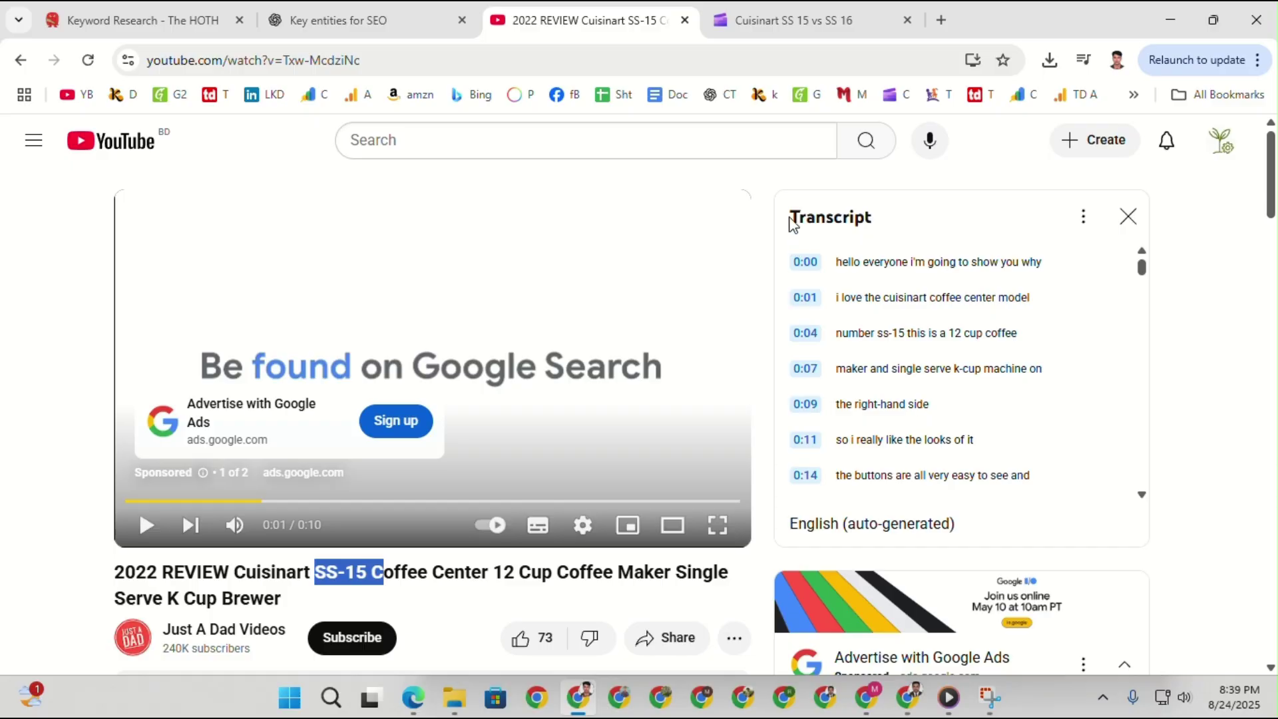
left_click_drag(792, 224, 930, 404)
right_click(930, 404)
left_click(813, 418)
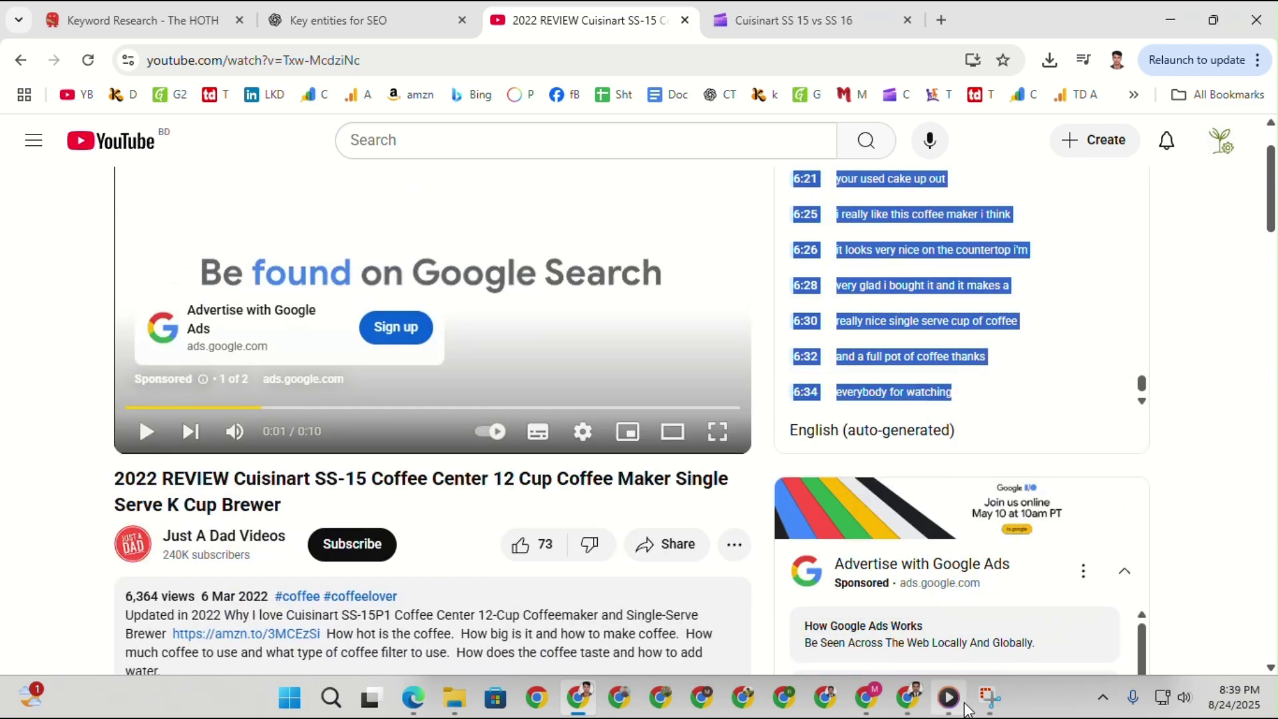
Paste the transcript below the product details in the ChatGPT message, add "Please Analyze These TExt" and send it.
left_click(925, 699)
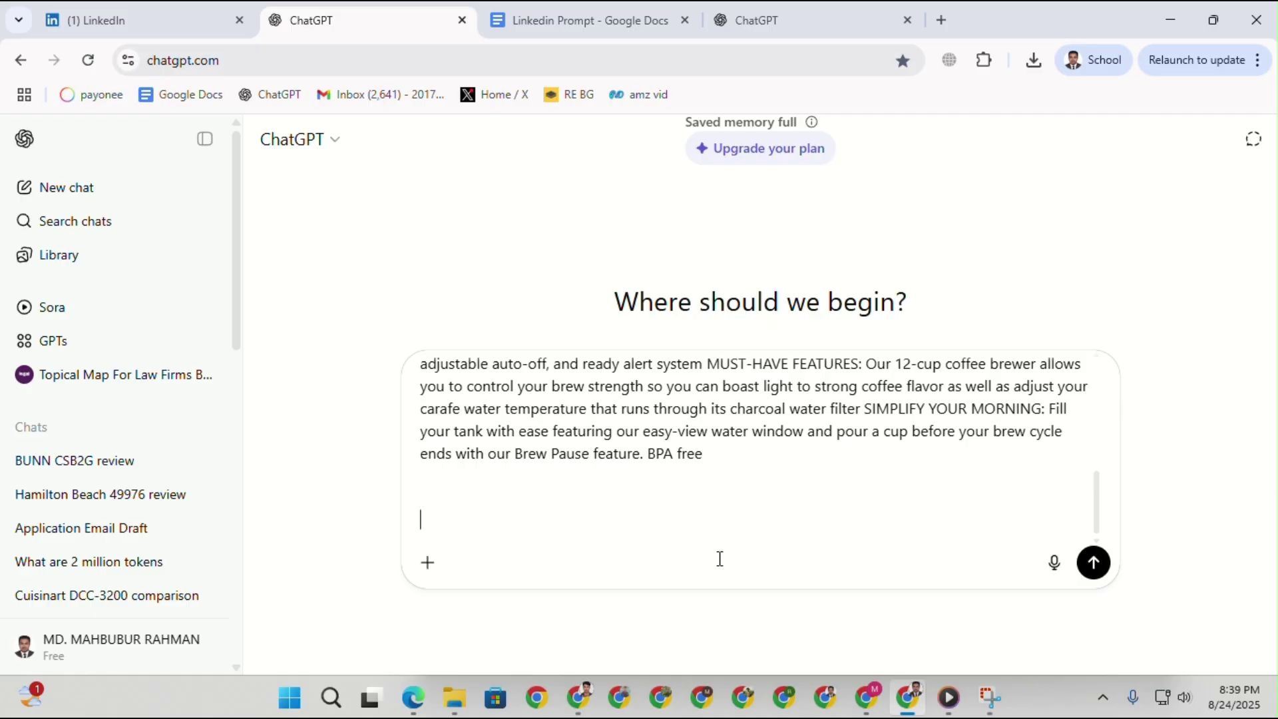
key("ctrl+v")
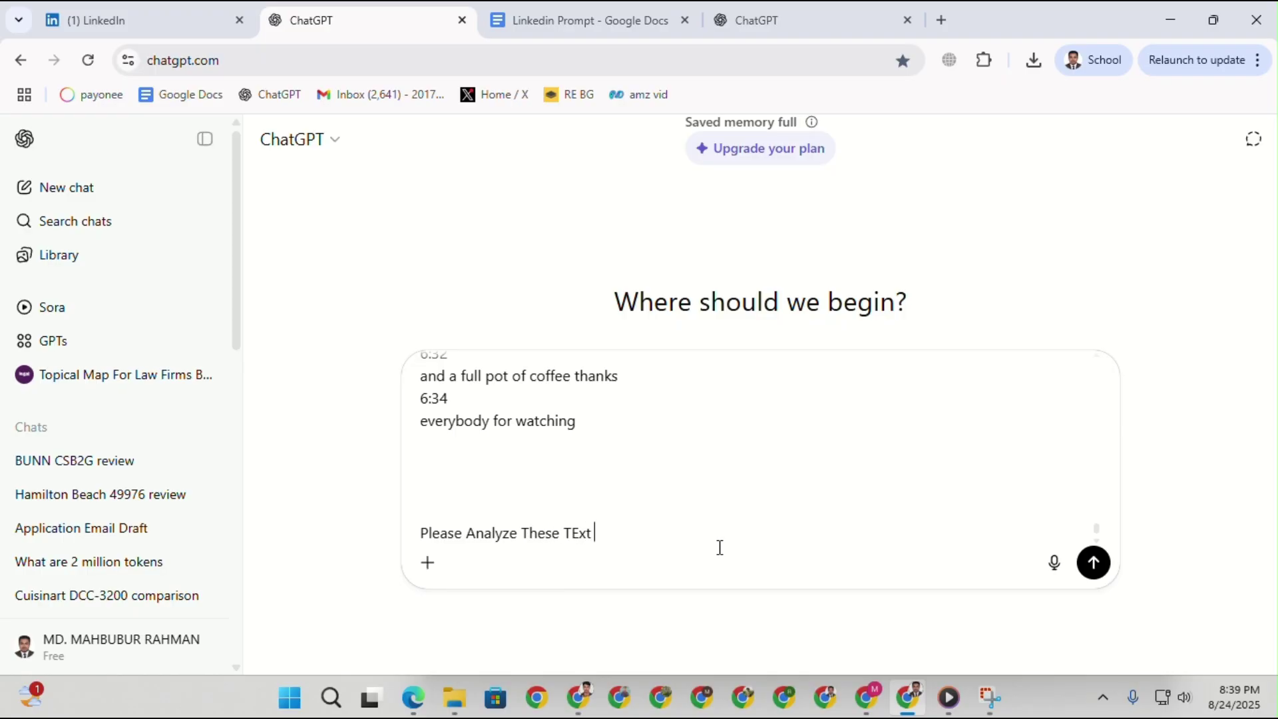
key("Return")
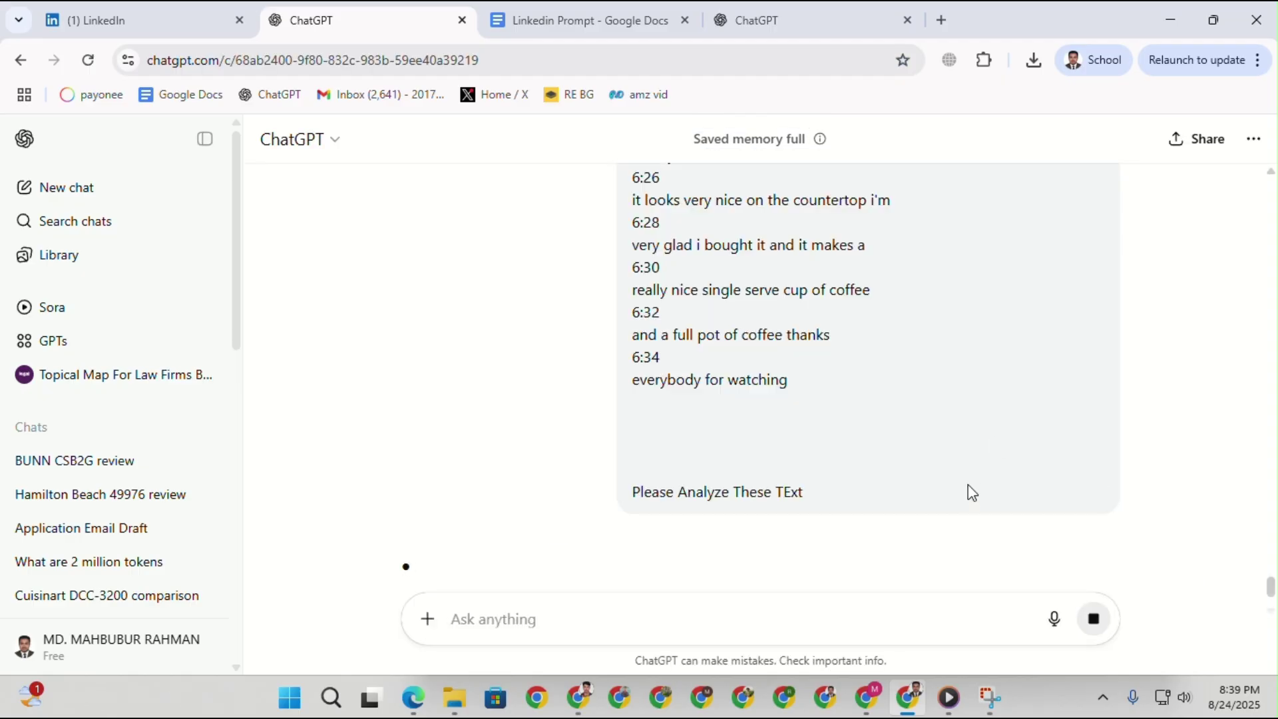
Review the sent text and ChatGPT's analysis of the product listing and the video transcript.
scroll(819, 442, "up", 20)
scroll(839, 432, "down", 20)
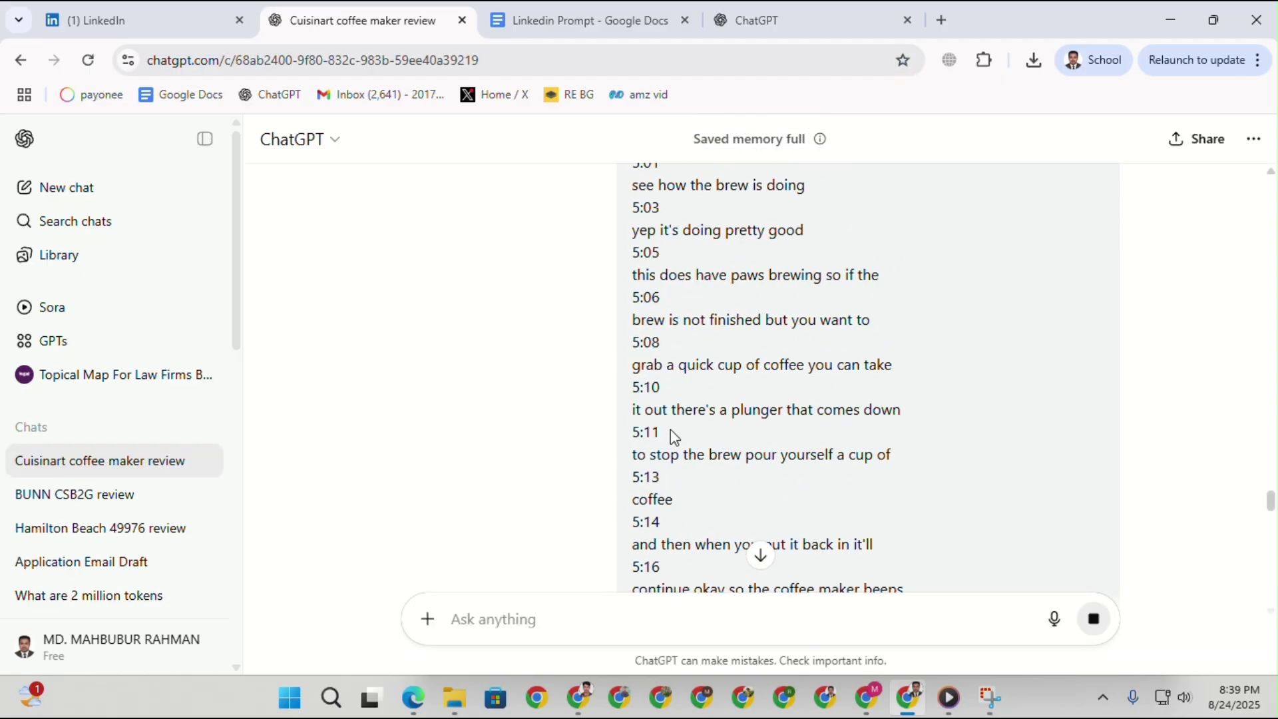
scroll(666, 506, "down", 10)
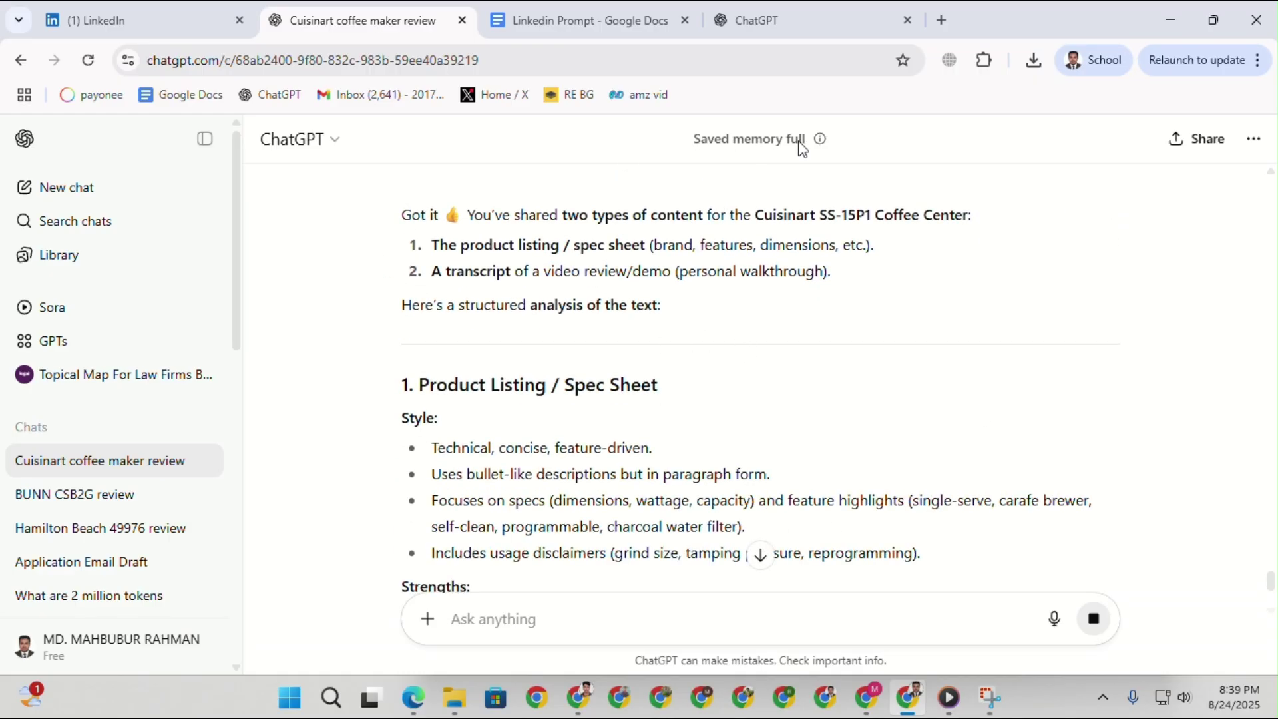
scroll(865, 413, "up", 15)
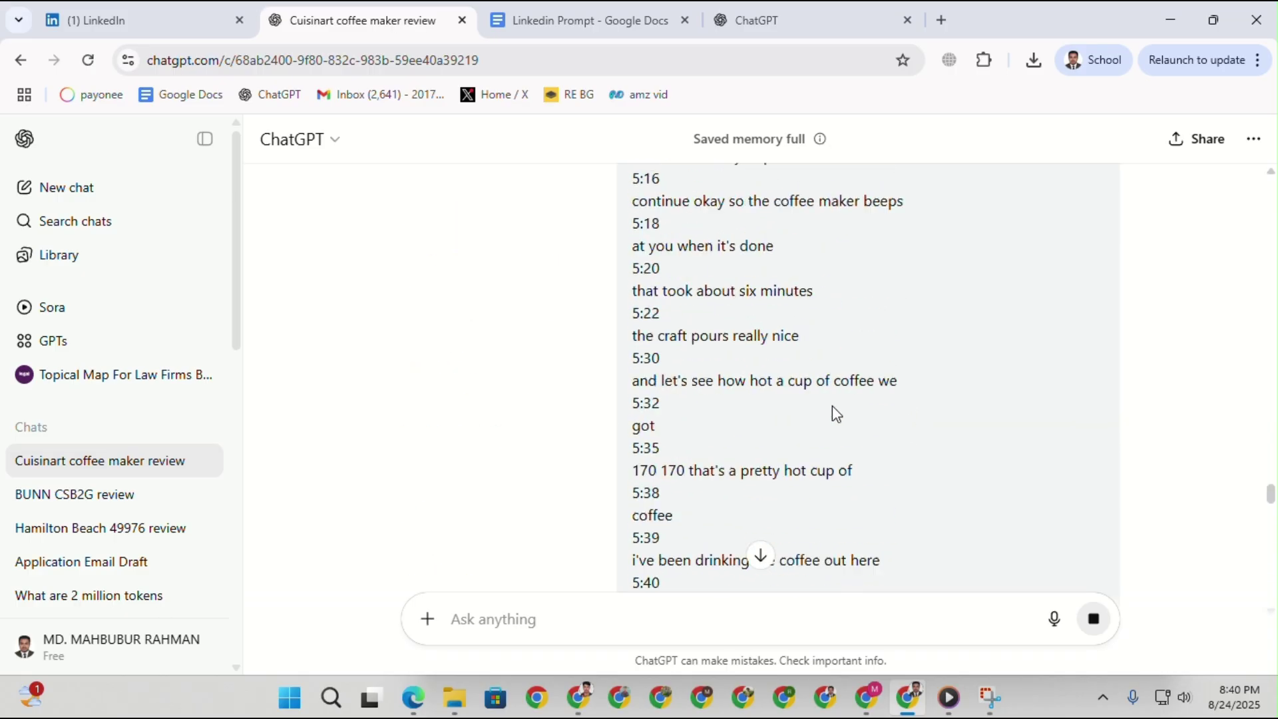
scroll(834, 407, "up", 8)
left_click_drag(1272, 450, 1247, 663)
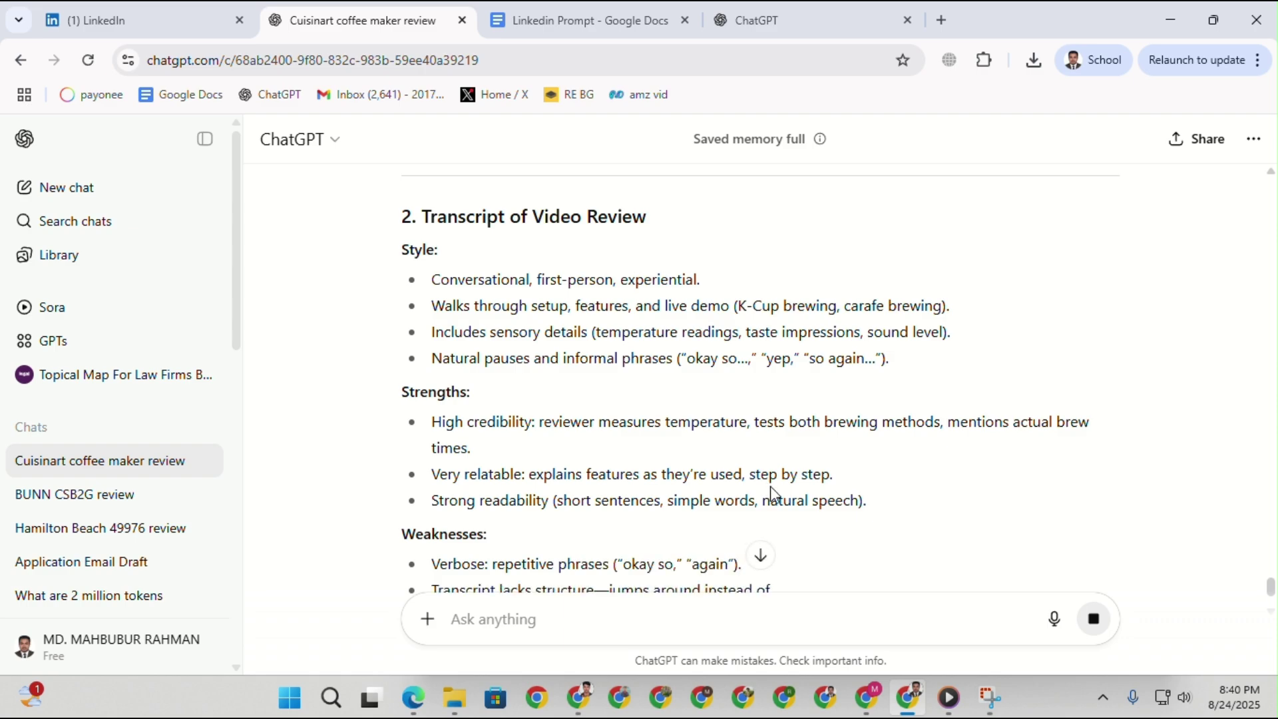
scroll(767, 479, "down", 3)
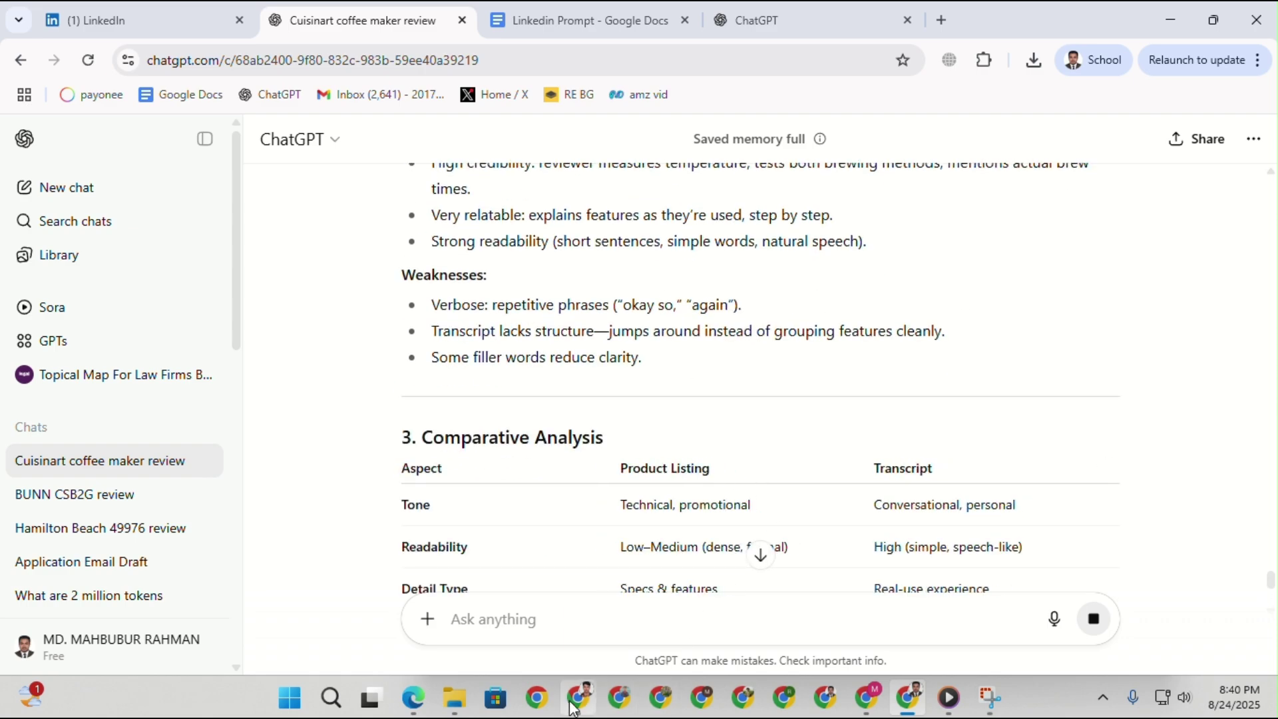
In the Linkedin Prompt document, copy the "After 1st Sms" prompt from the article title through the Flesch-Kincaid readability paragraph.
mouse_move(575, 708)
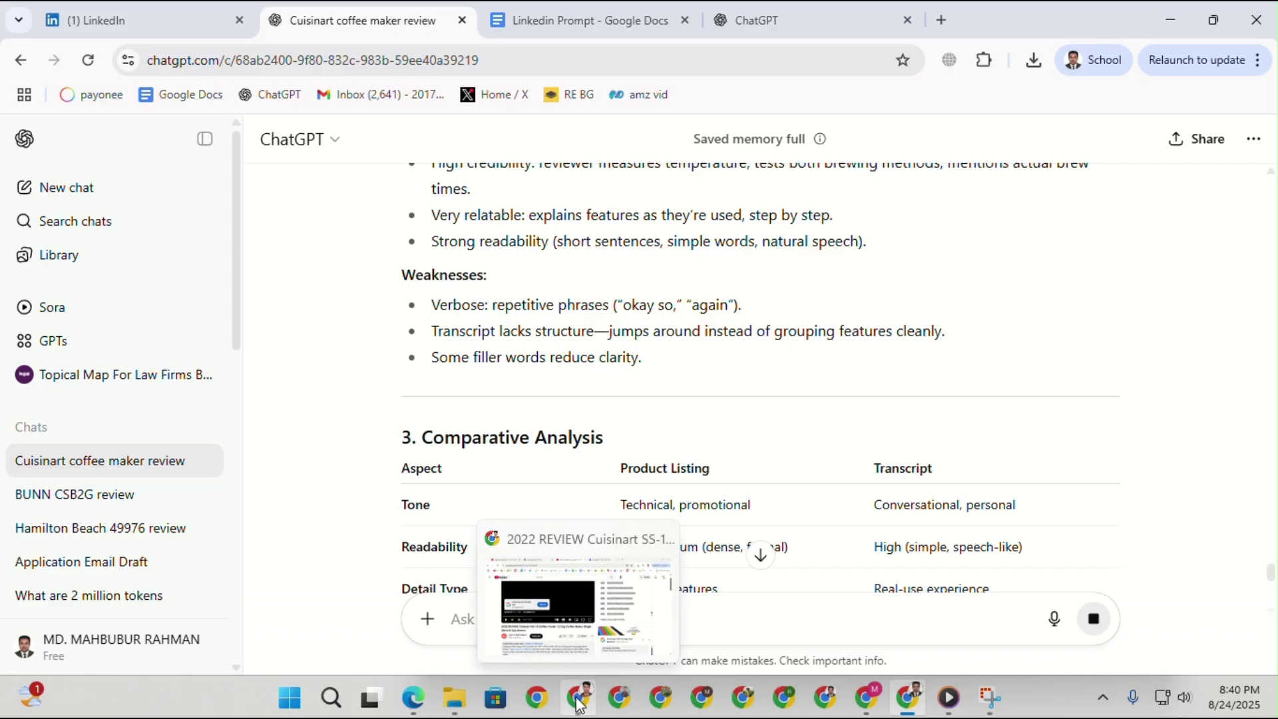
left_click(516, 15)
scroll(382, 370, "up", 3)
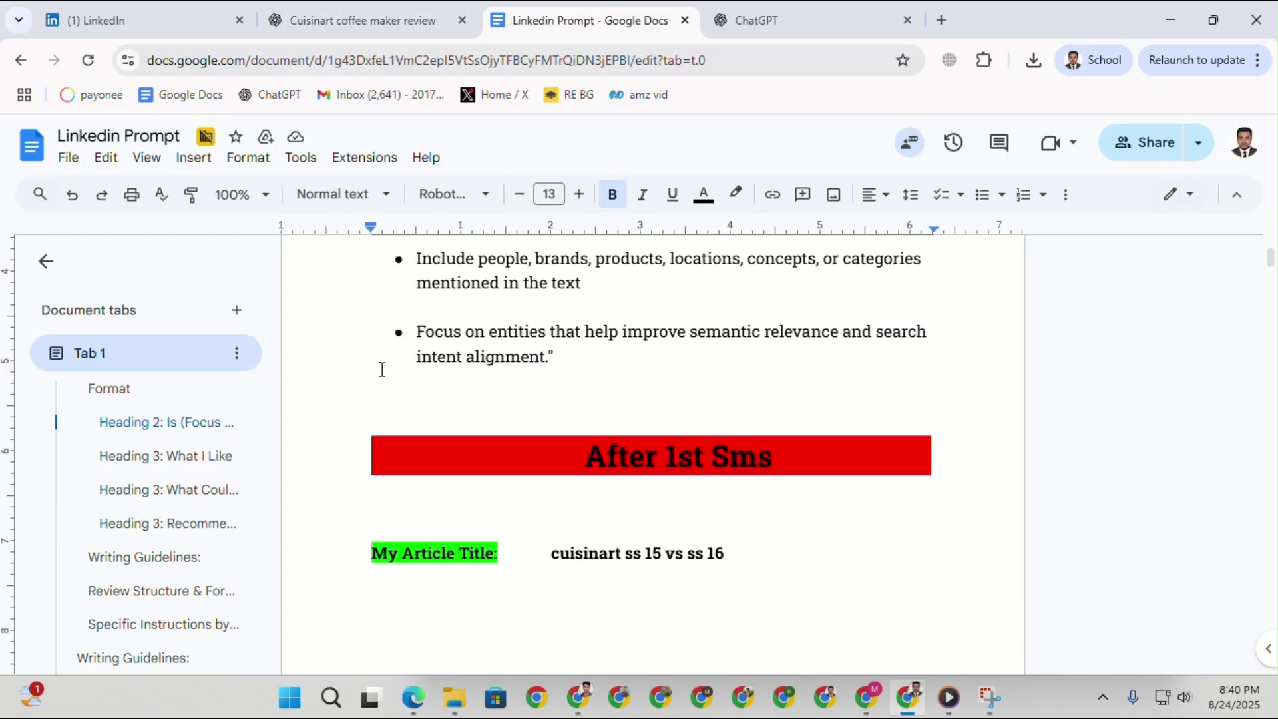
left_click_drag(371, 496, 501, 528)
scroll(511, 524, "down", 3)
scroll(528, 445, "down", 8)
left_click_drag(568, 507, 438, 473)
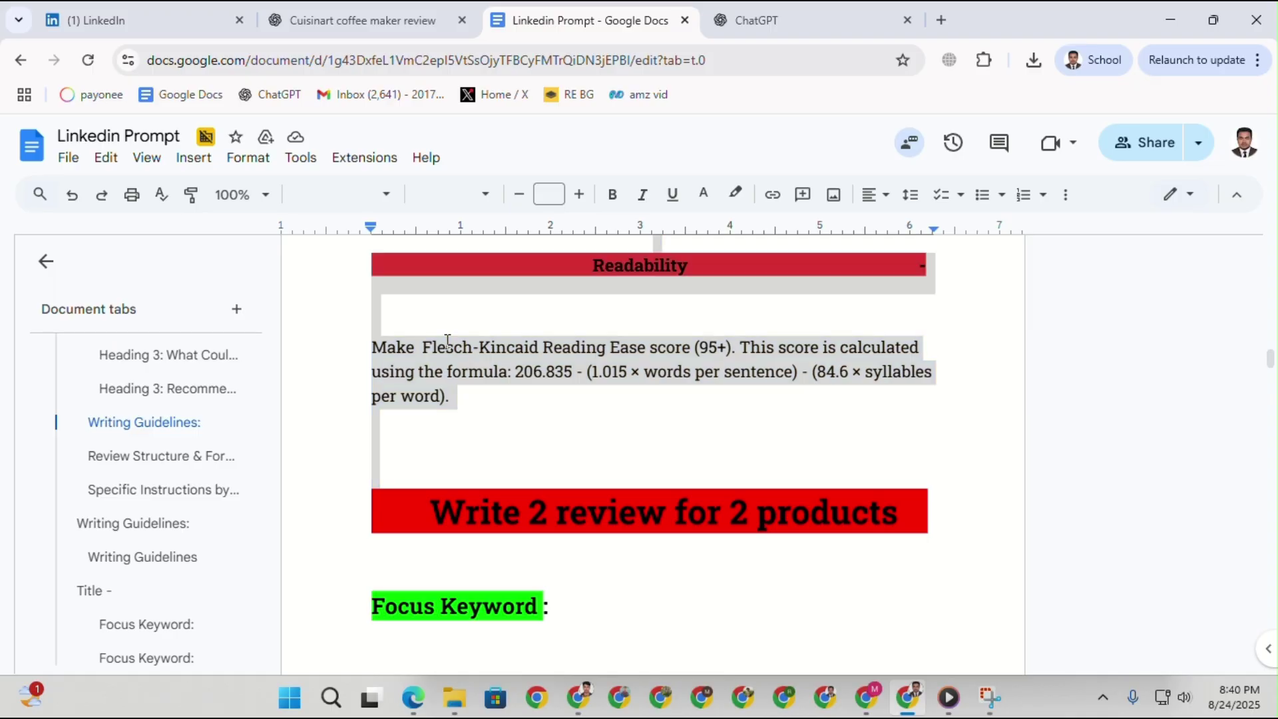
right_click(447, 343)
left_click(490, 241)
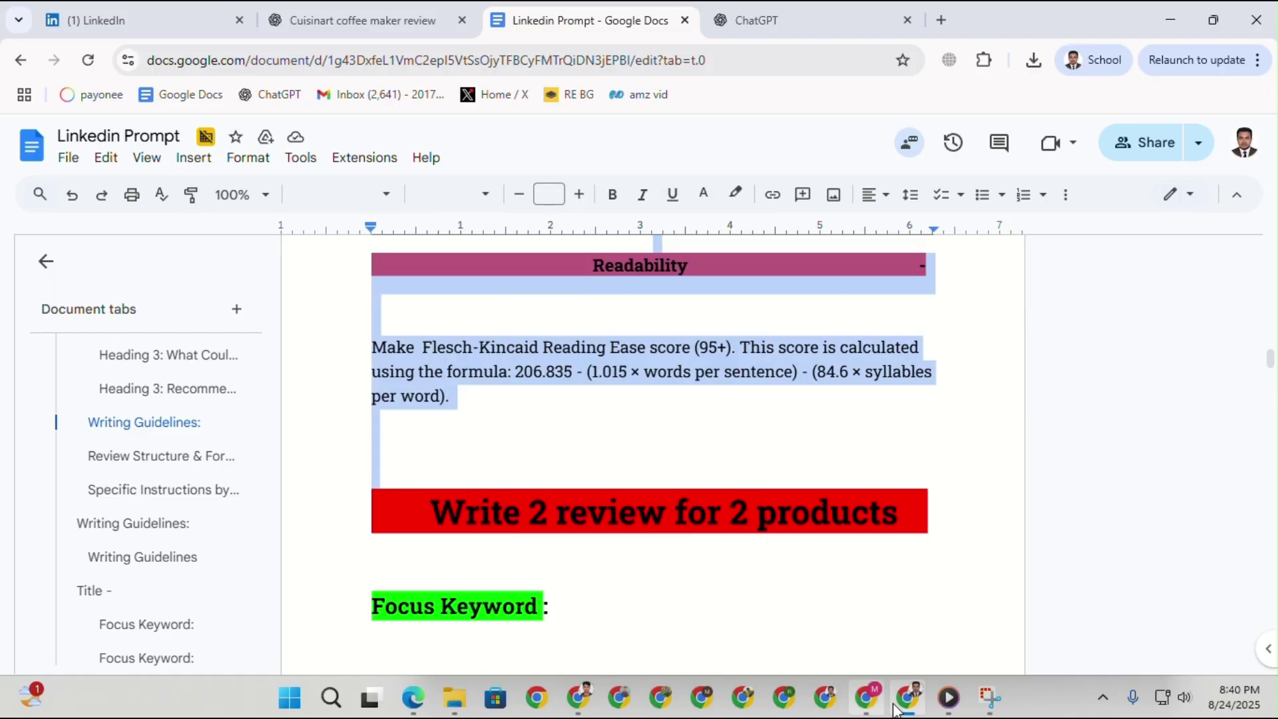
Look through the ChatGPT conversations open in the browser windows for the one that should receive the copied prompt.
left_click(823, 26)
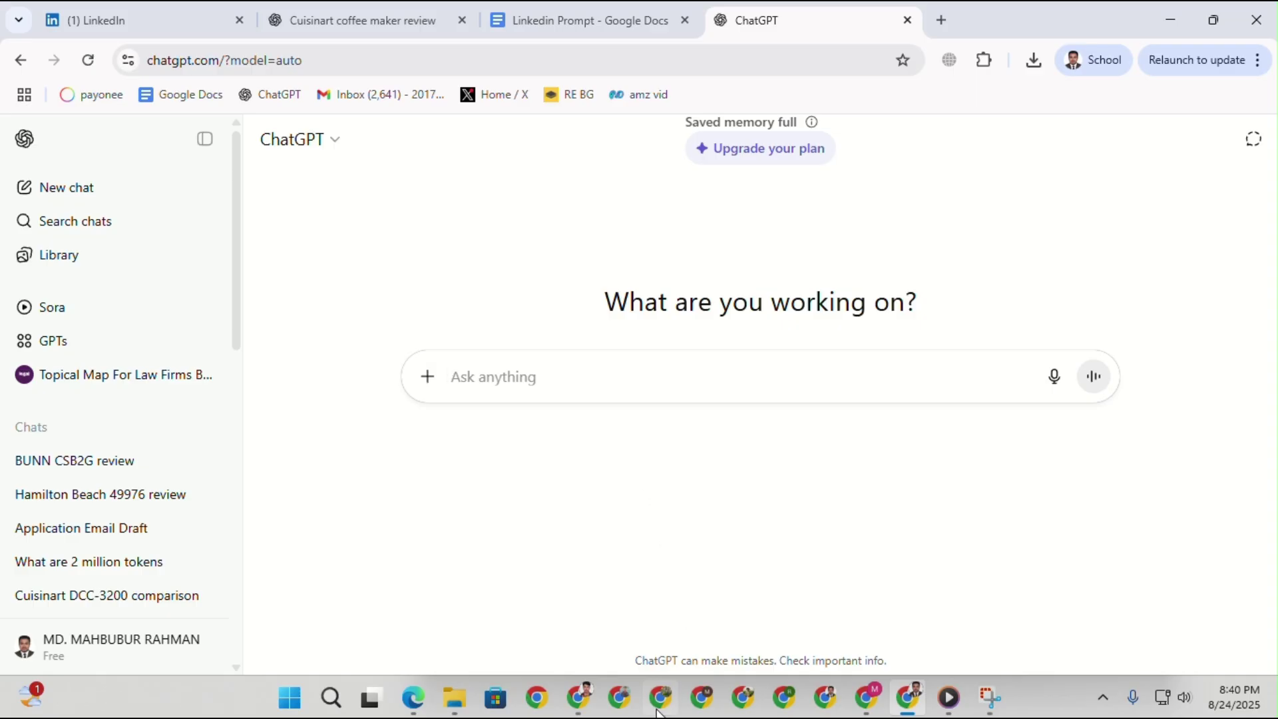
left_click(591, 701)
left_click(407, 10)
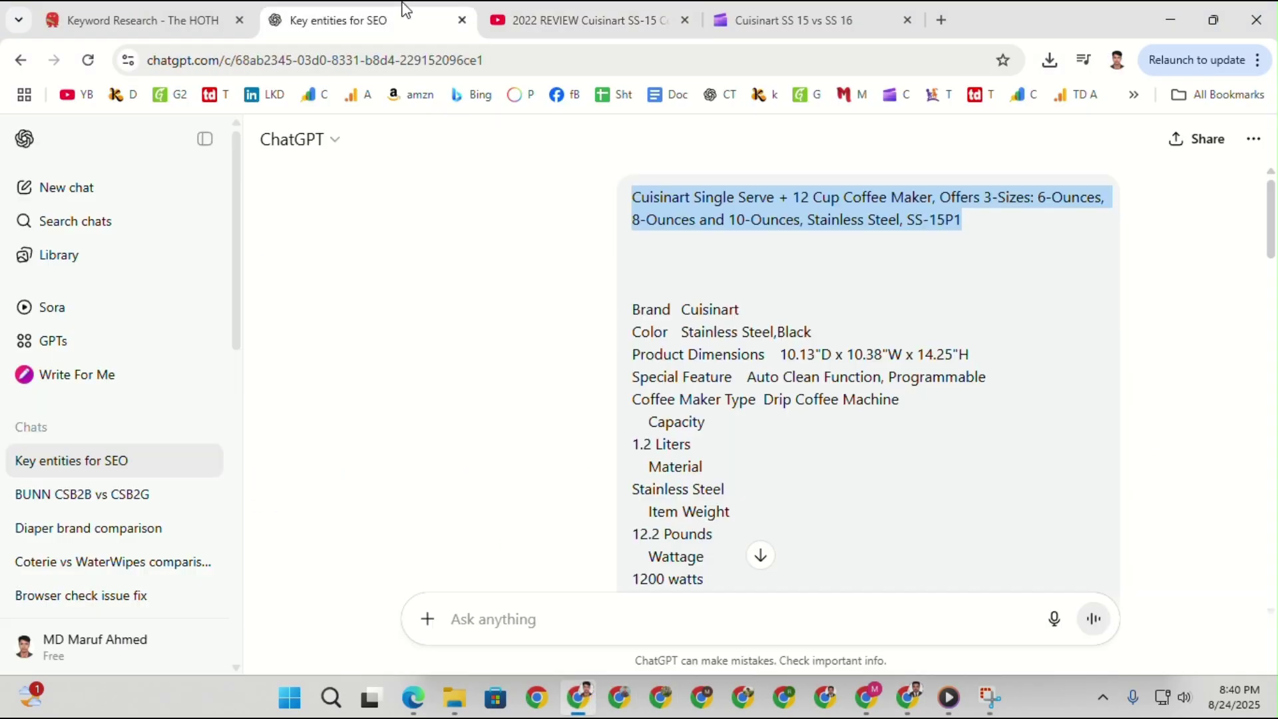
scroll(655, 499, "down", 5)
scroll(656, 501, "down", 10)
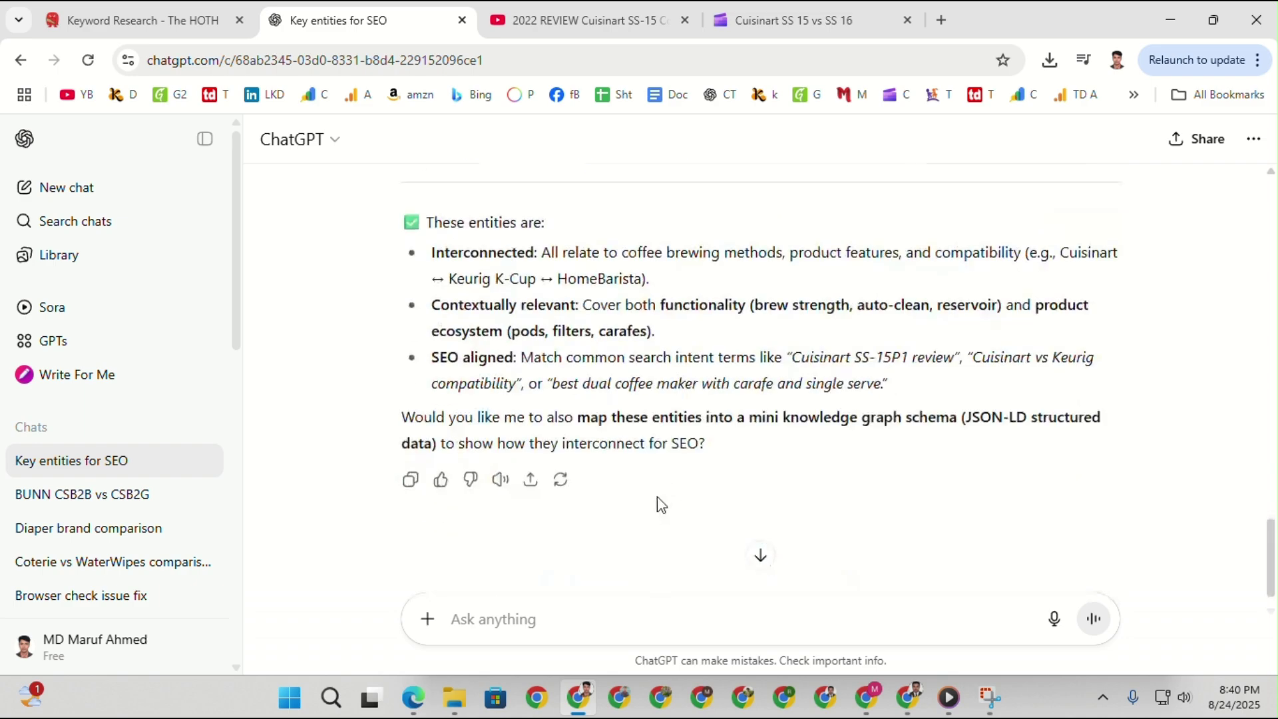
left_click(860, 706)
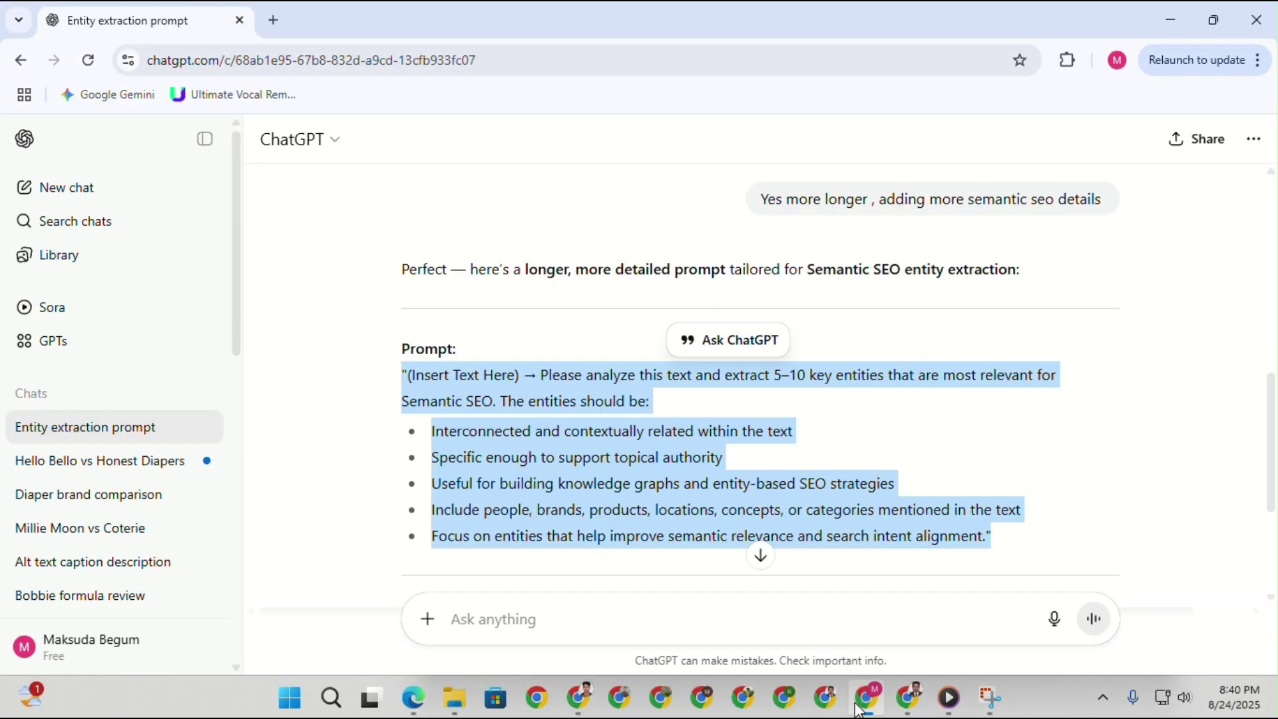
left_click(912, 707)
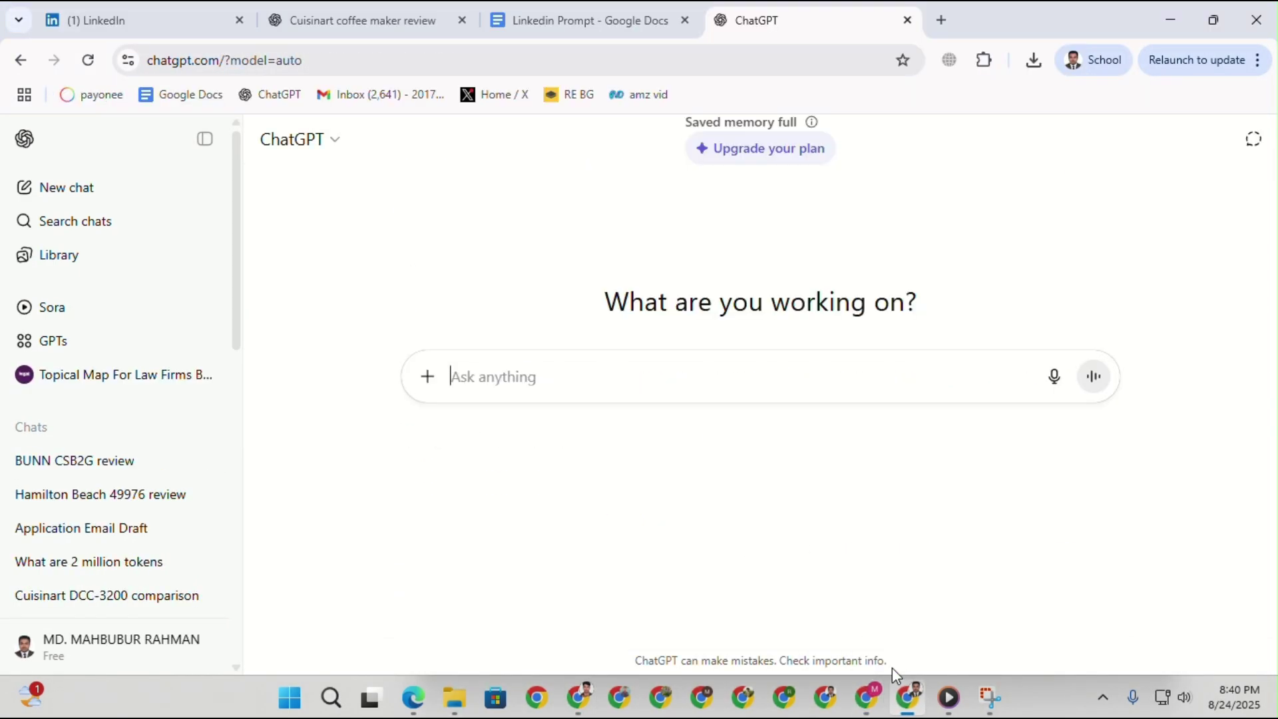
Close the blank ChatGPT tab beside the Cuisinart coffee maker review conversation and return to the Linkedin Prompt document.
left_click(383, 15)
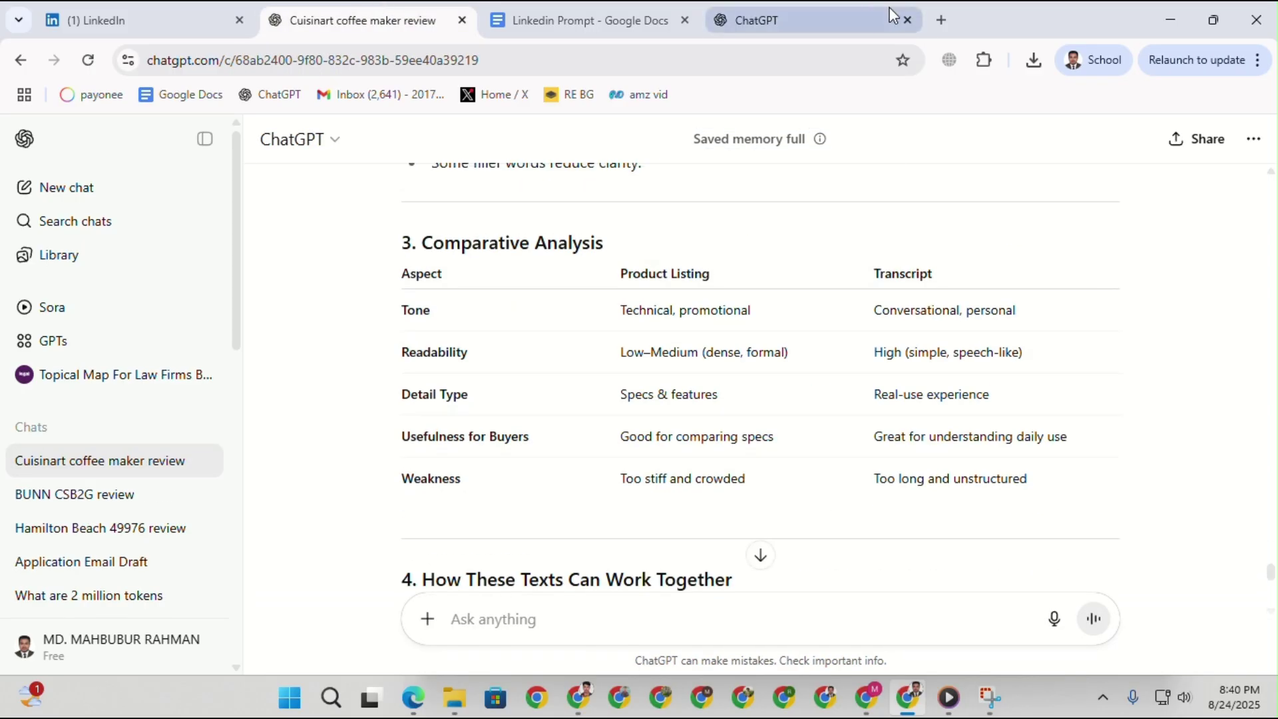
left_click(904, 29)
left_click(907, 21)
scroll(731, 349, "up", 5)
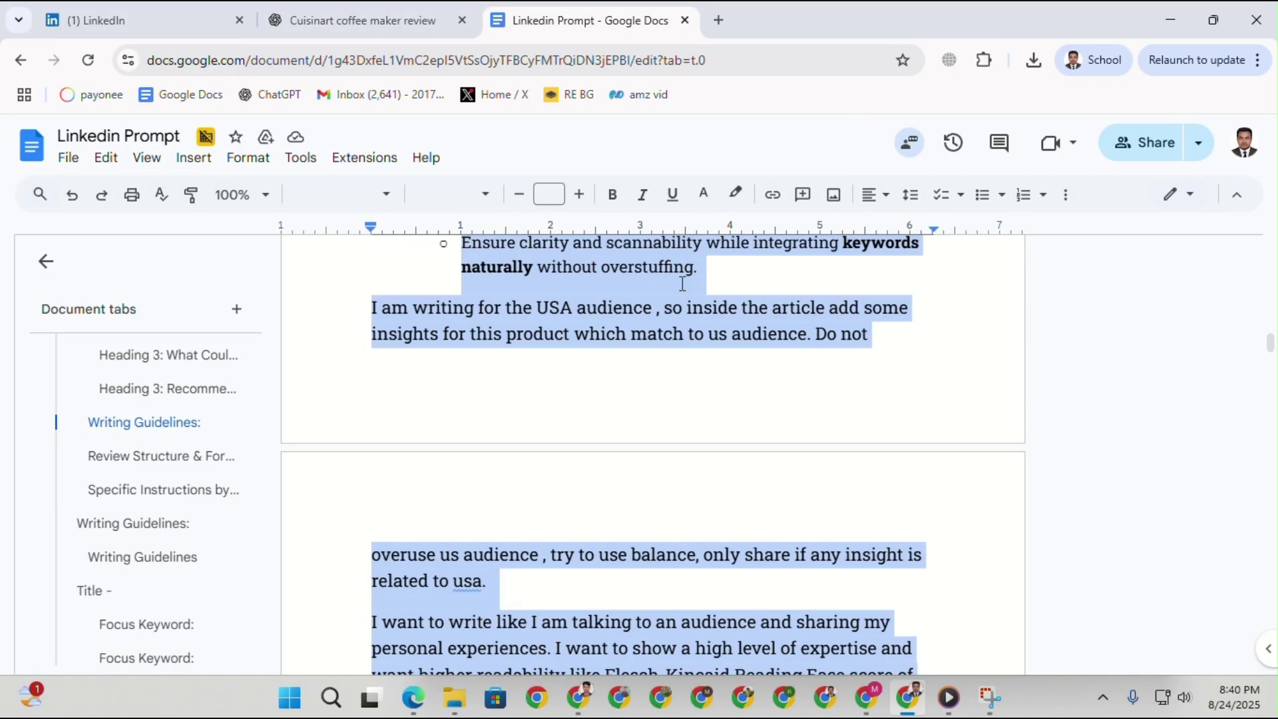
Paste the copied Linkedin Prompt text into the Cuisinart coffee maker review conversation and send it to ChatGPT.
left_click(373, 15)
scroll(705, 466, "up", 5)
scroll(704, 466, "up", 10)
scroll(582, 420, "down", 10)
scroll(619, 490, "down", 15)
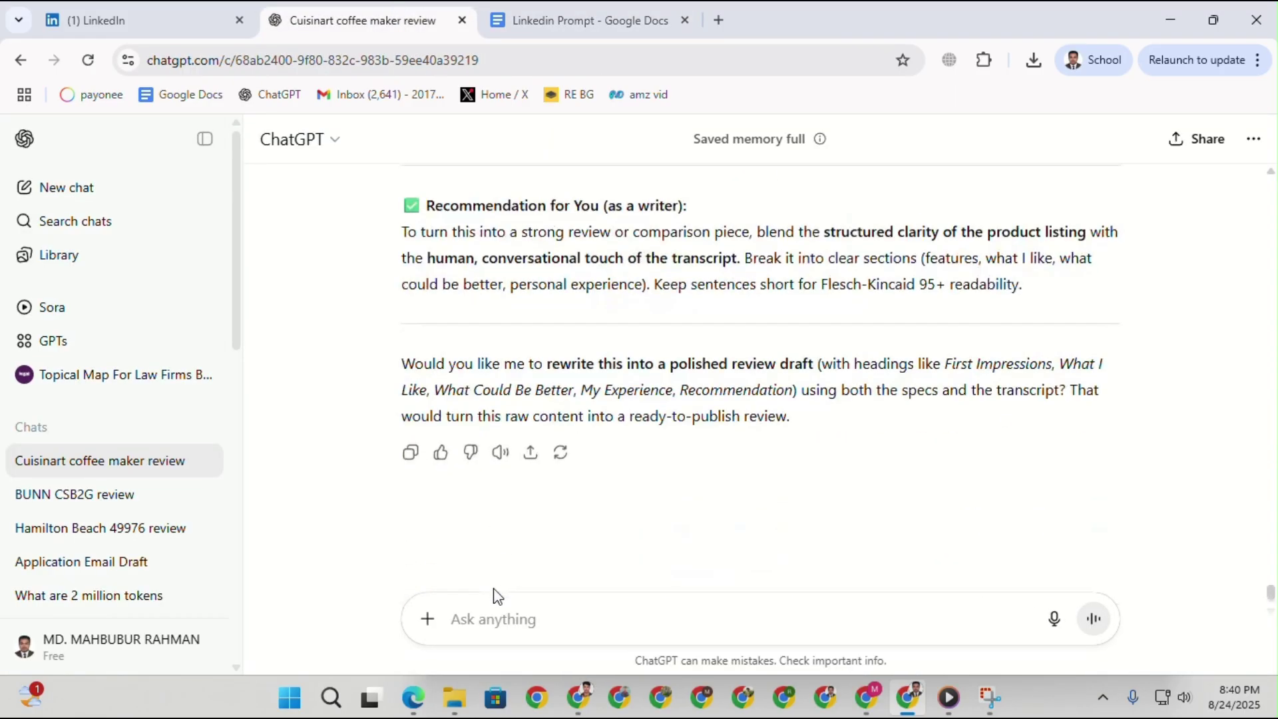
right_click(488, 612)
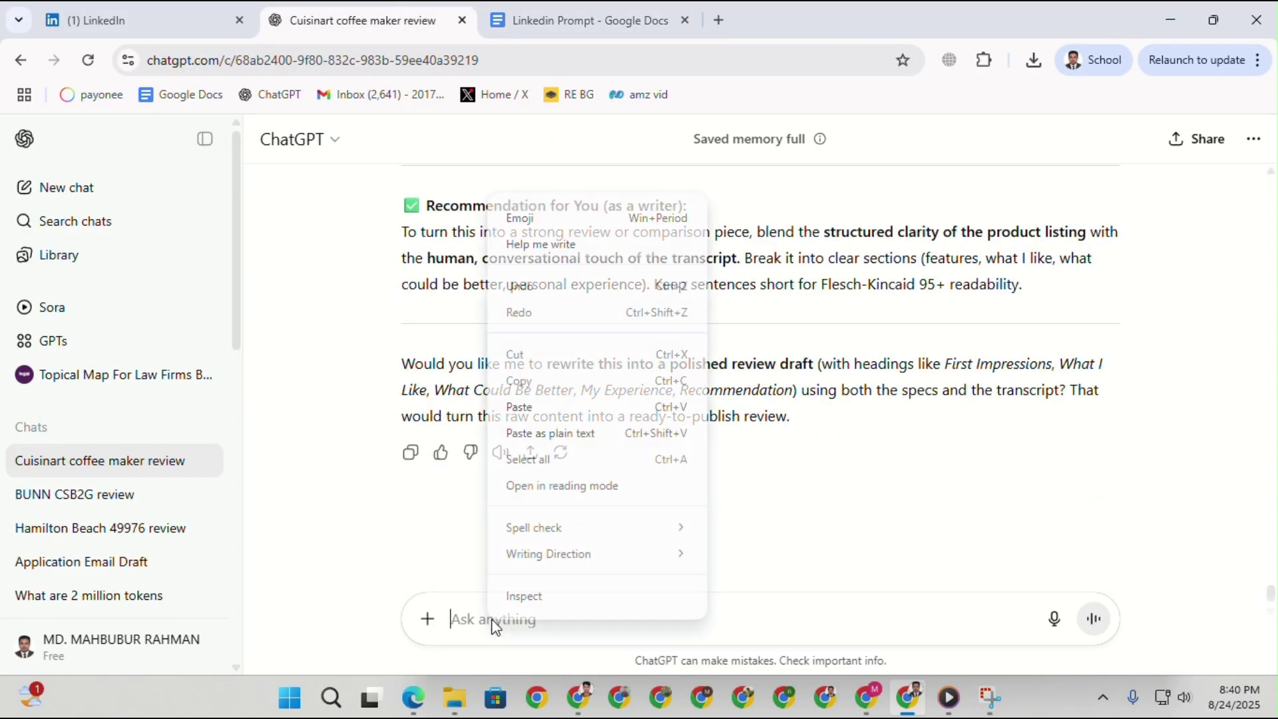
left_click(523, 409)
key("Return")
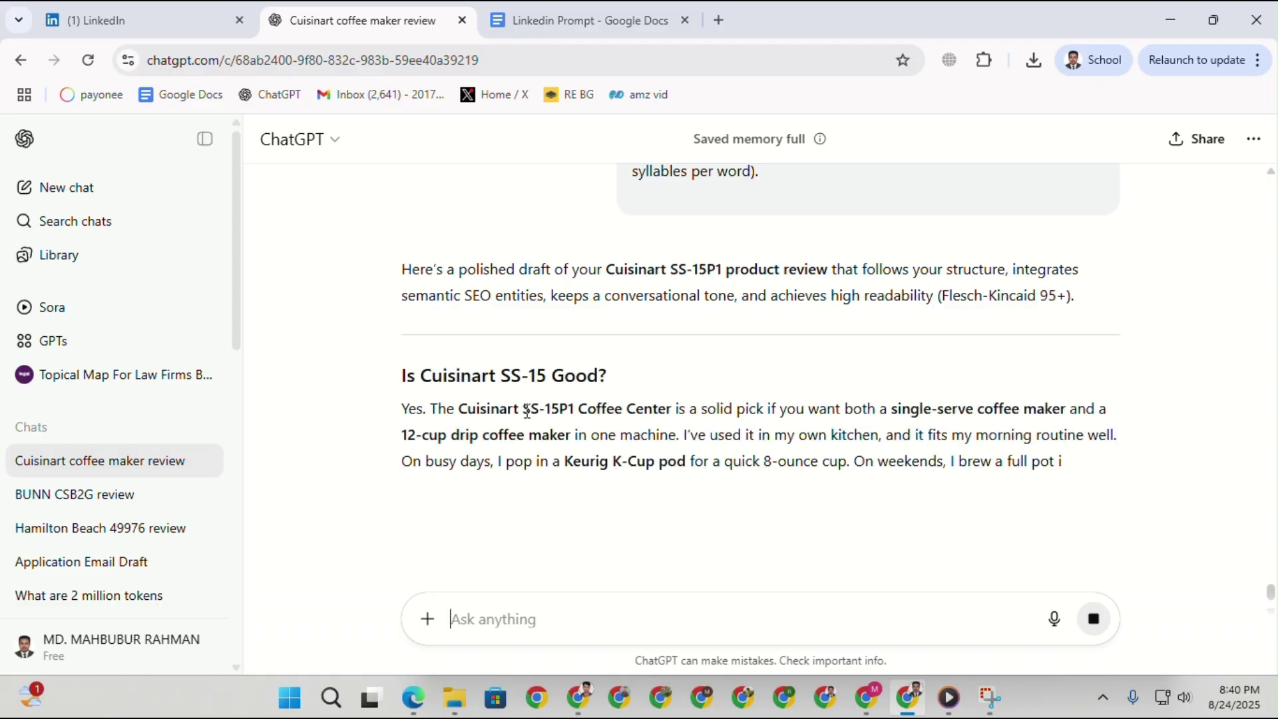
Copy ChatGPT's review draft from the "Is Cuisinart SS-15 Good?" heading through the end of the Recommendation section.
left_click_drag(401, 434, 571, 436)
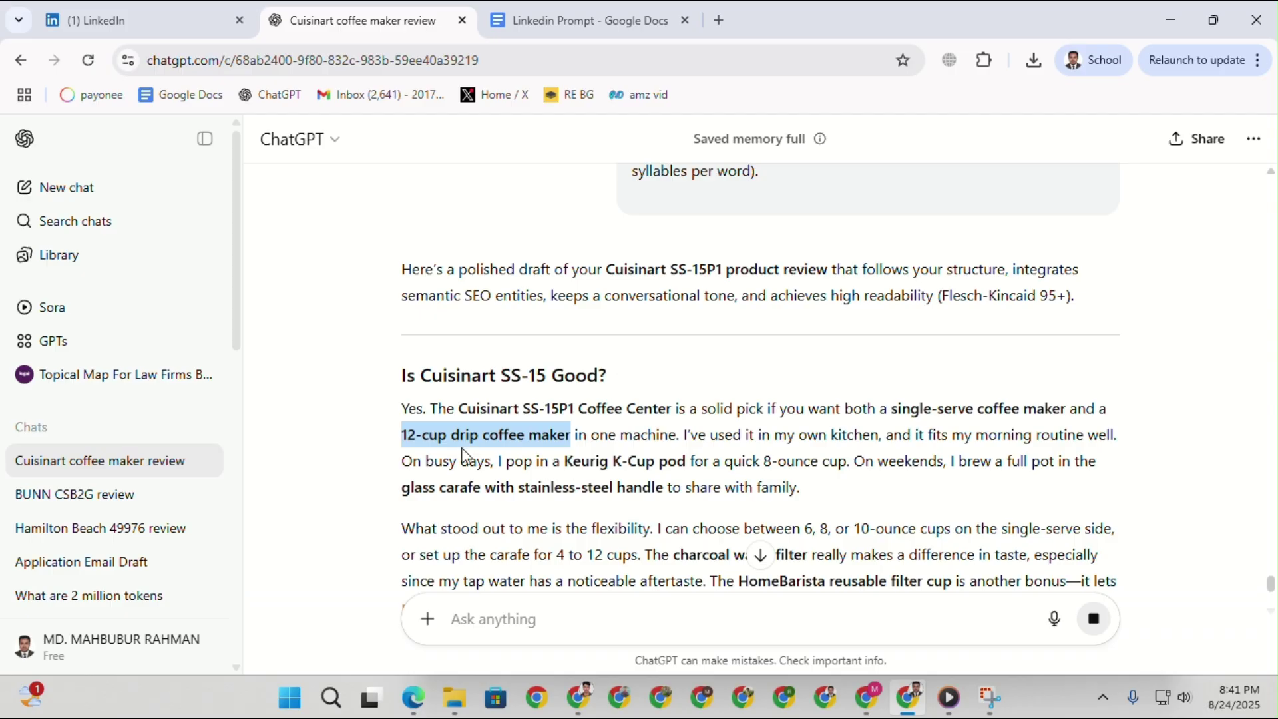
scroll(649, 479, "down", 2)
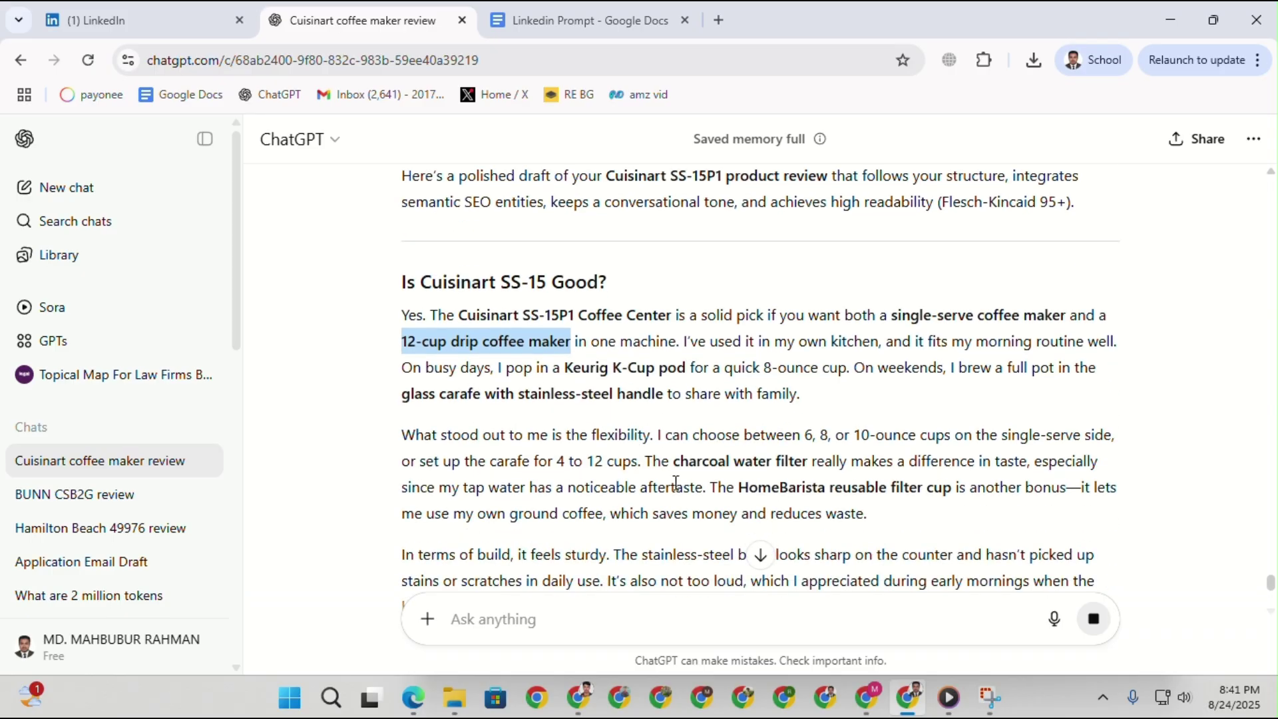
left_click_drag(741, 487, 904, 481)
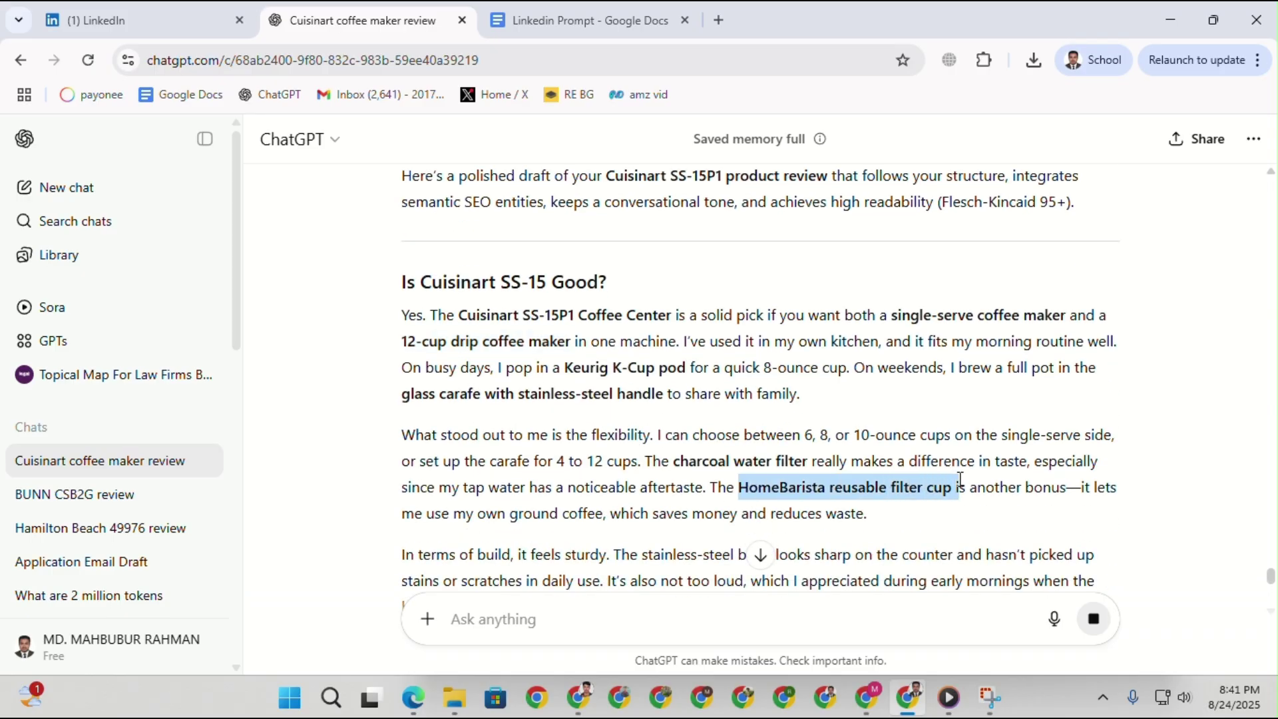
scroll(547, 446, "down", 10)
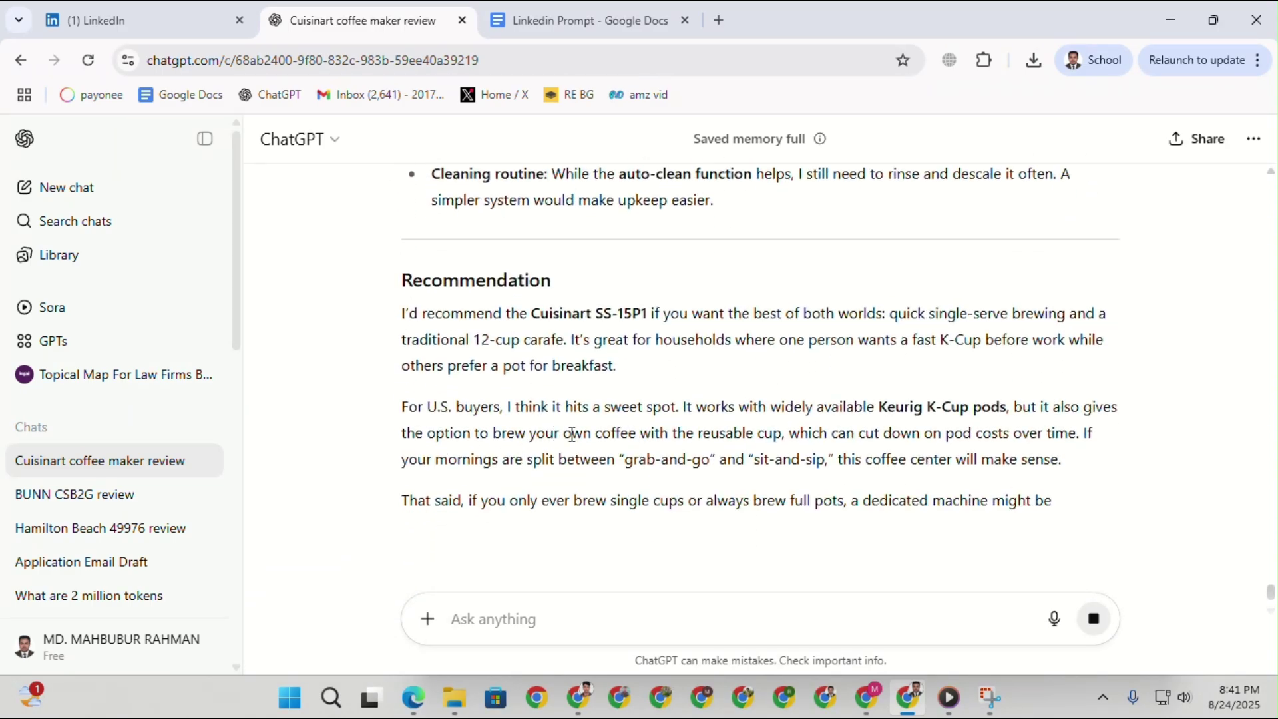
scroll(599, 429, "up", 10)
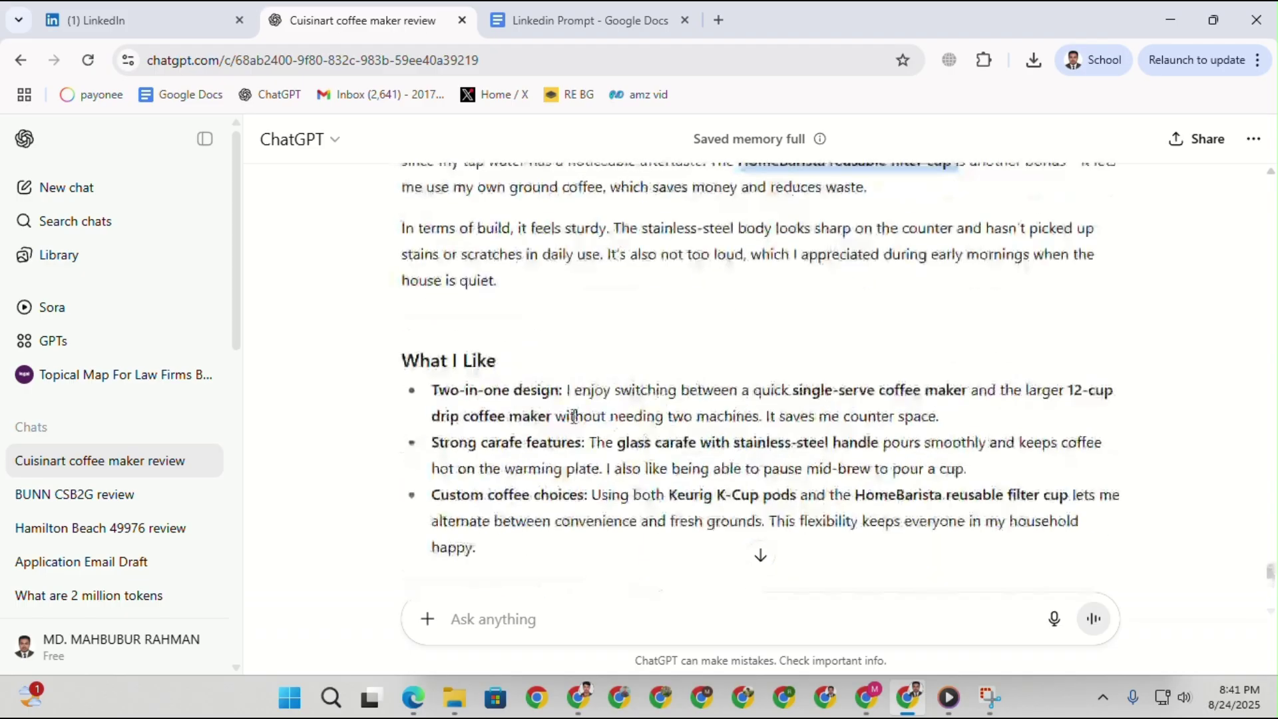
scroll(520, 405, "up", 1)
left_click_drag(403, 422, 934, 470)
scroll(599, 373, "down", 15)
scroll(744, 398, "down", 3)
right_click(766, 383)
left_click(789, 395)
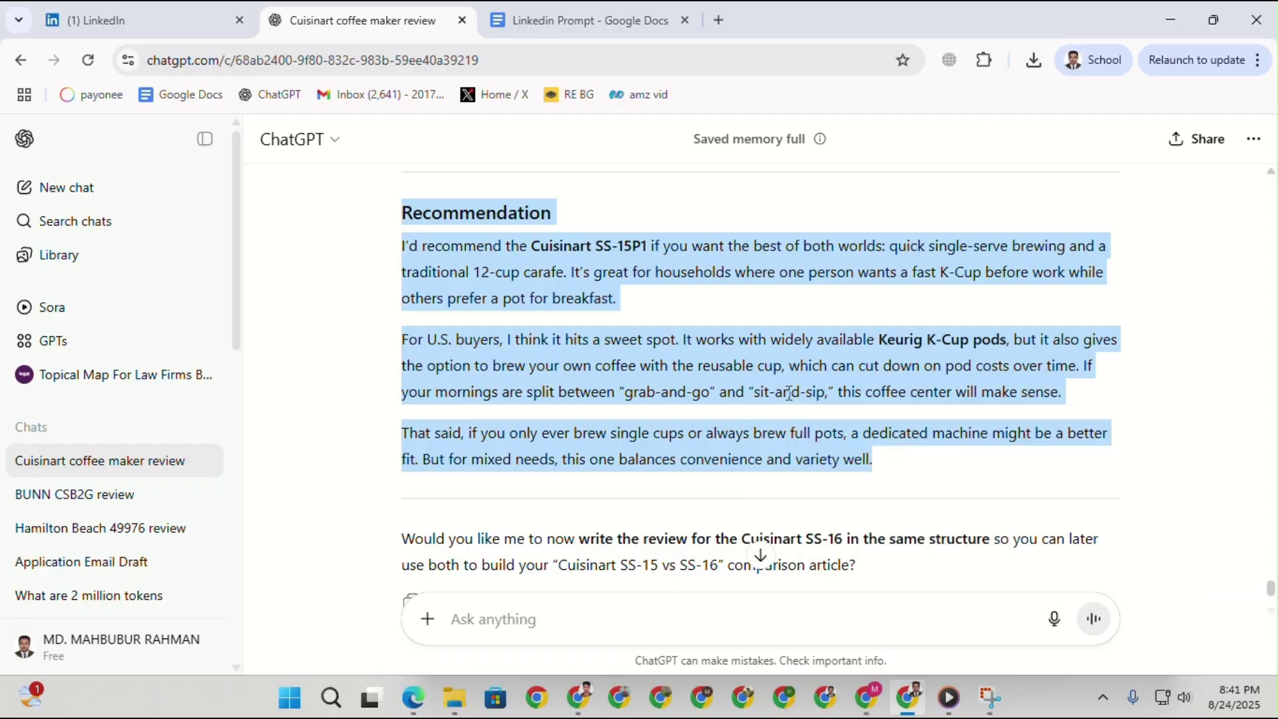
In the other browser window, replace the YouTube review page by searching for a readability checker and opening WebFX's Readability Test.
left_click(574, 697)
left_click(482, 24)
left_click(456, 61)
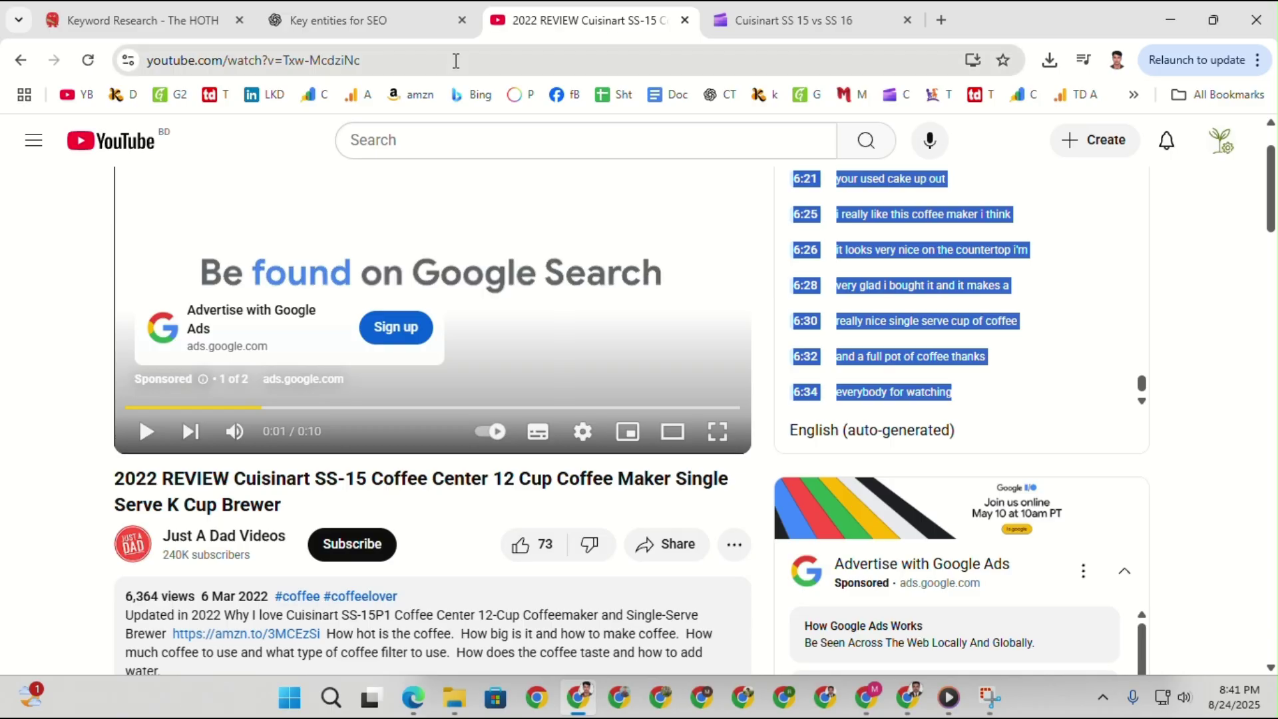
type("re")
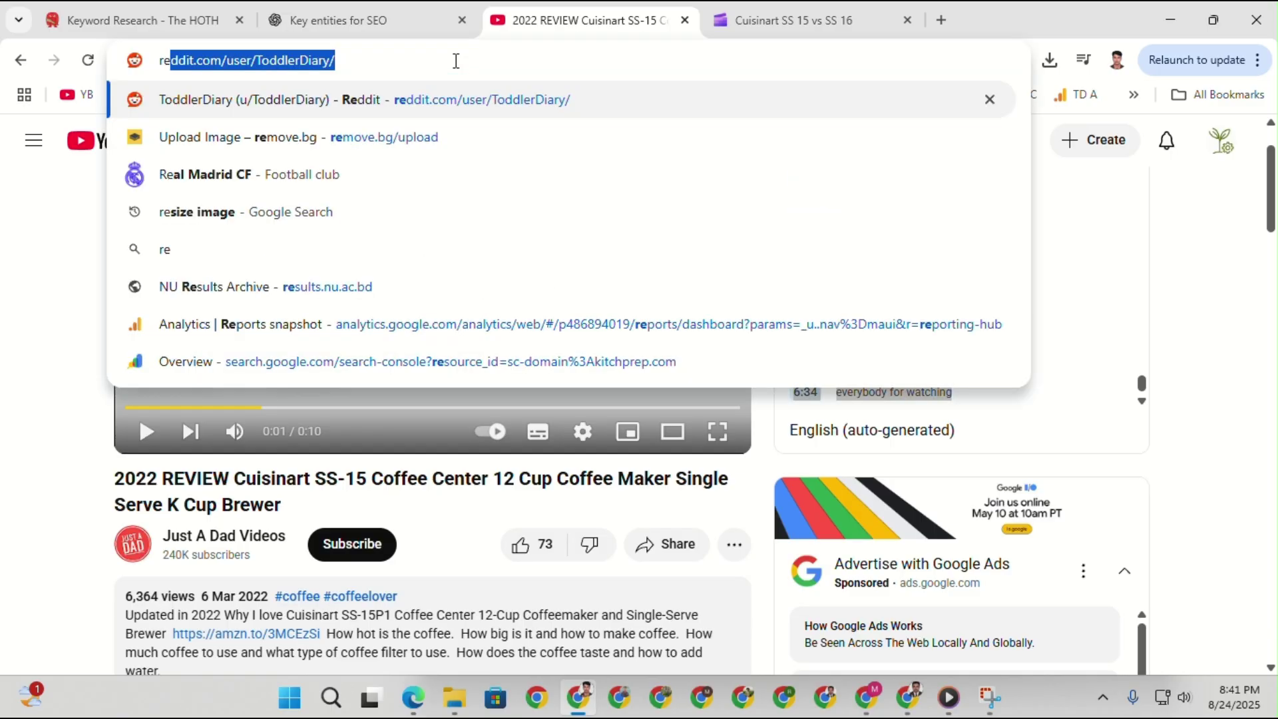
type("dab")
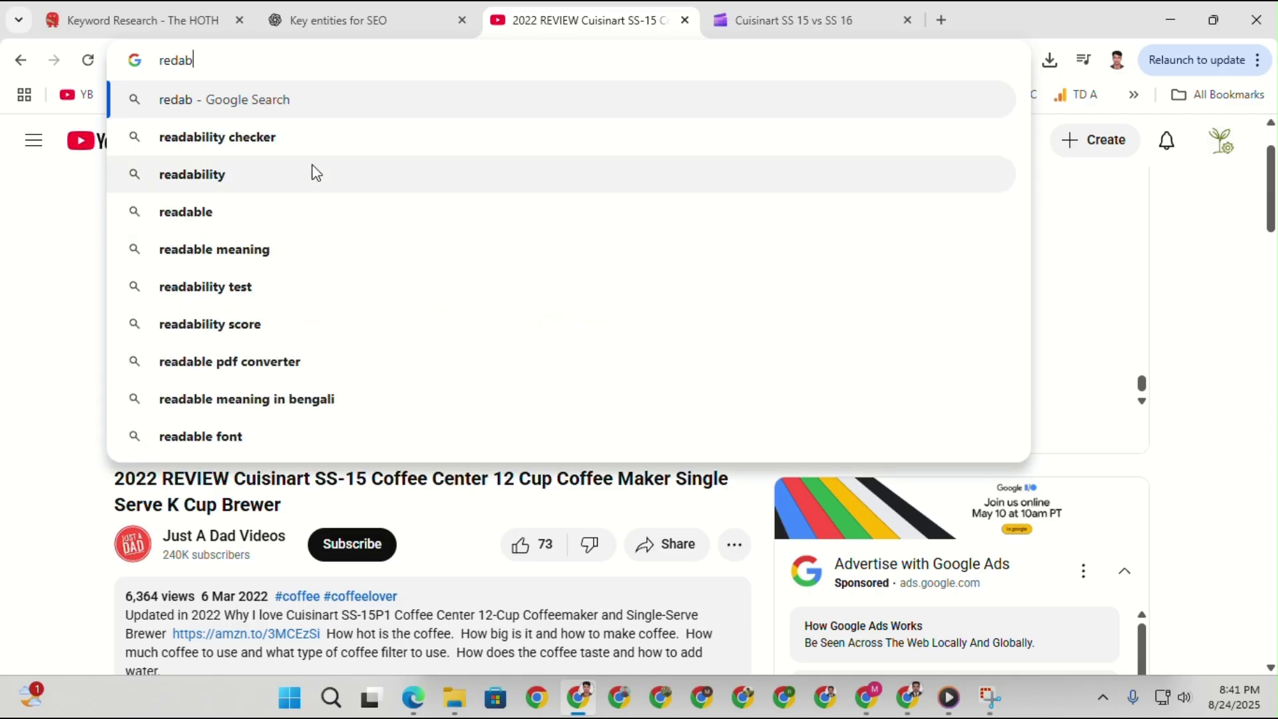
left_click(293, 140)
left_click(214, 327)
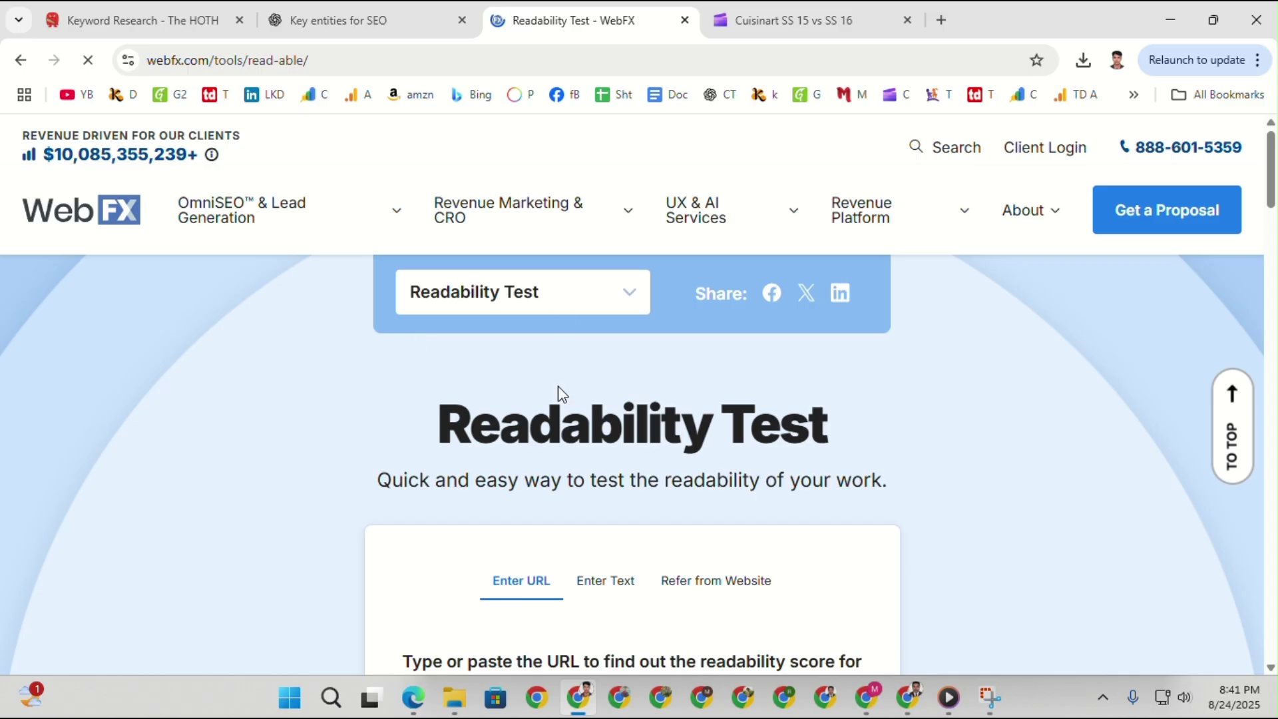
Paste the copied review into the Readability Test as direct text and calculate its readability.
left_click(609, 579)
scroll(573, 550, "down", 2)
right_click(466, 495)
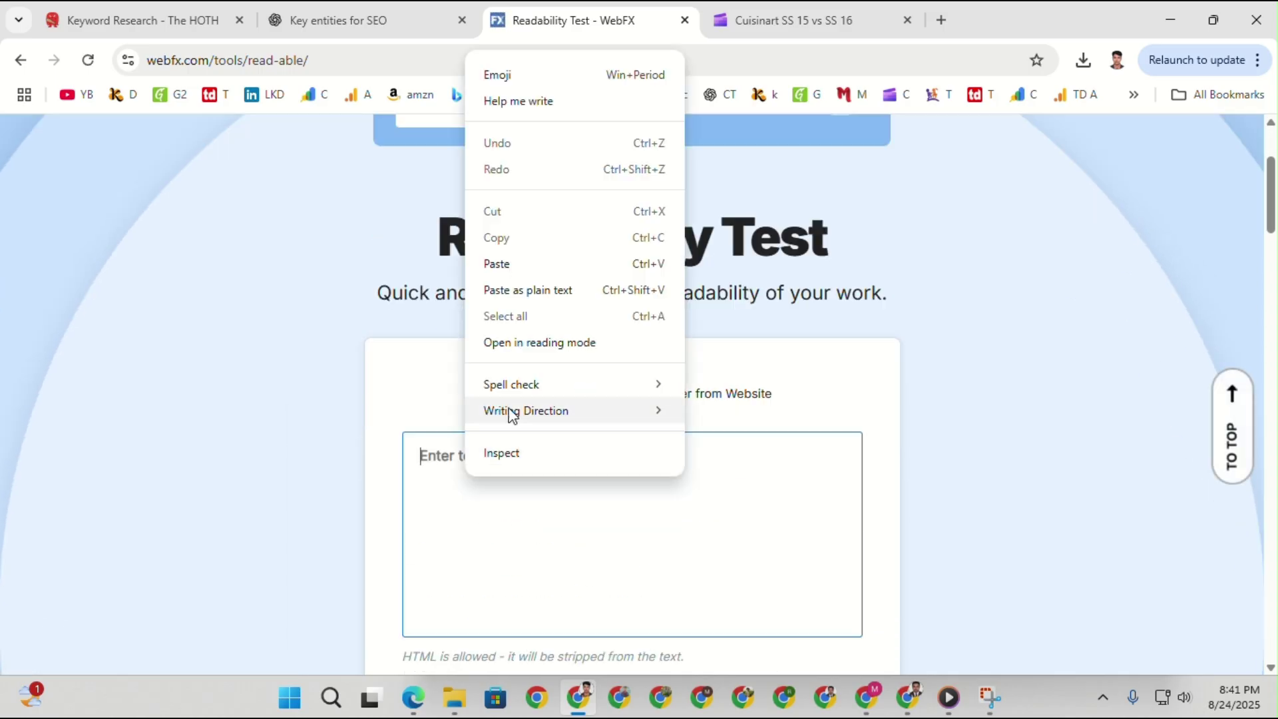
left_click(506, 288)
scroll(748, 524, "down", 3)
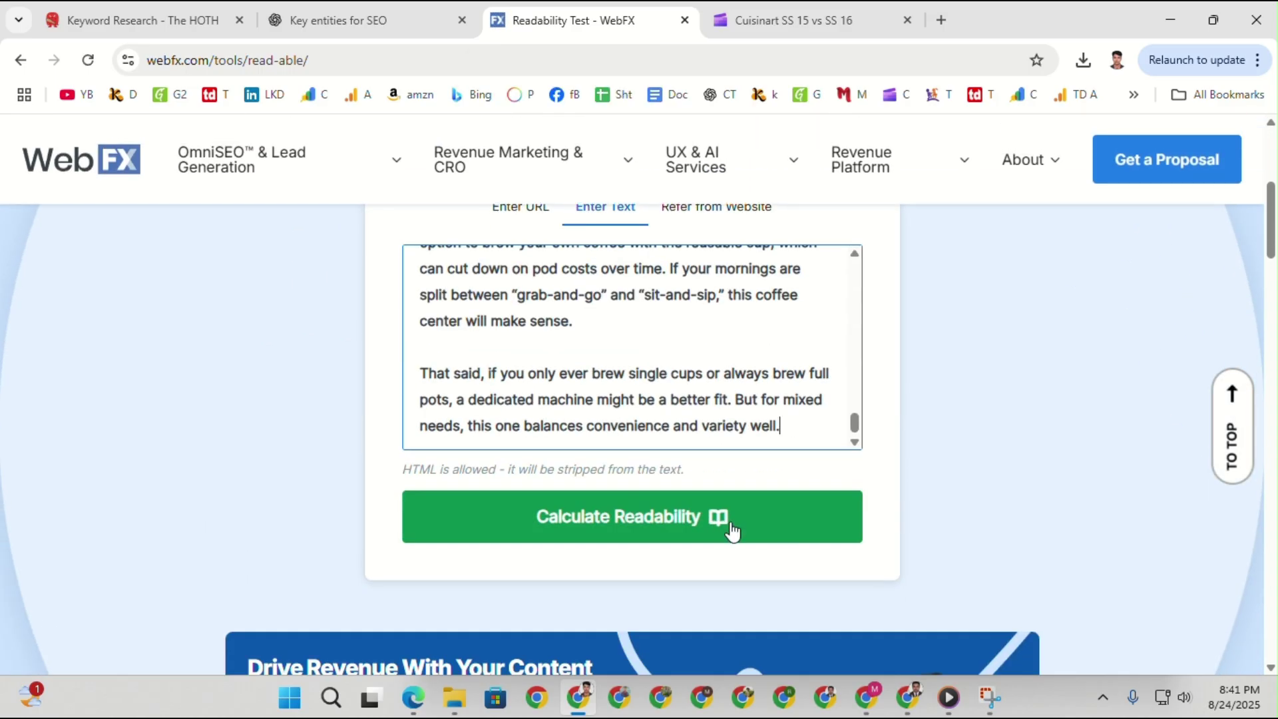
left_click(737, 533)
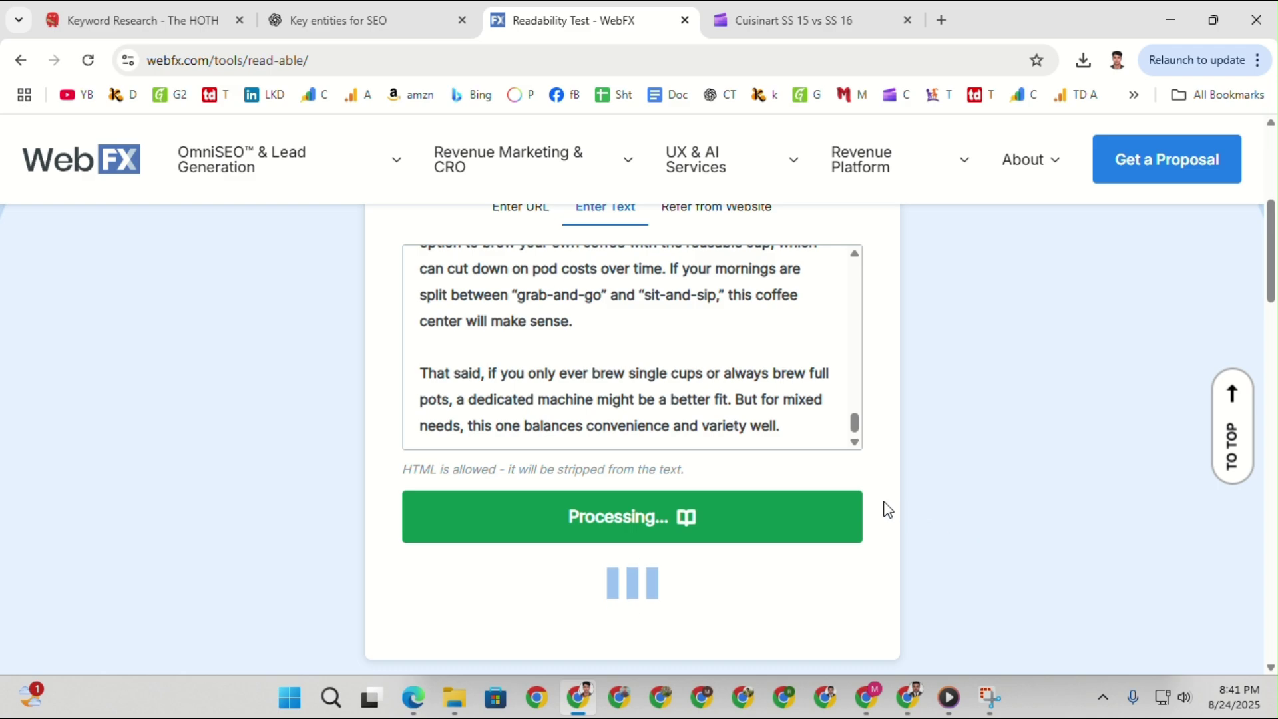
scroll(882, 506, "down", 2)
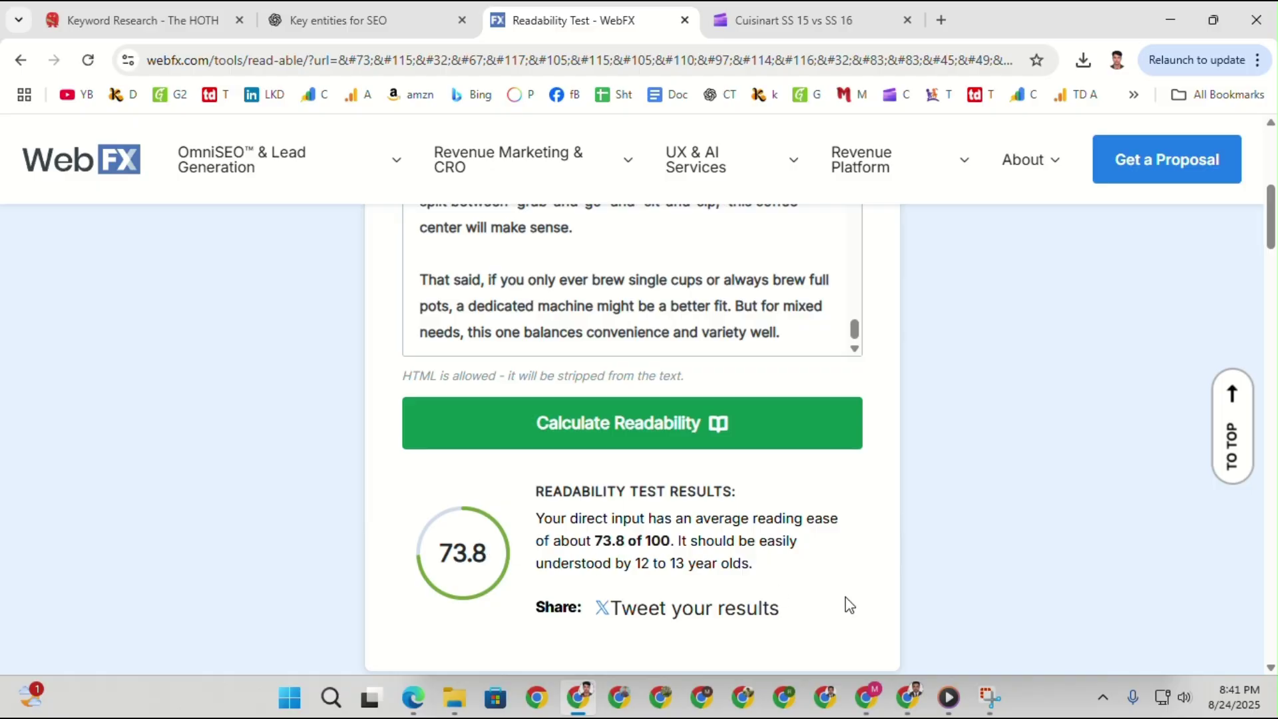
Return to the Cuisinart coffee maker review conversation and paste the copied SS-15 review into a new message without sending it.
left_click(914, 699)
scroll(696, 454, "up", 10)
scroll(551, 400, "up", 3)
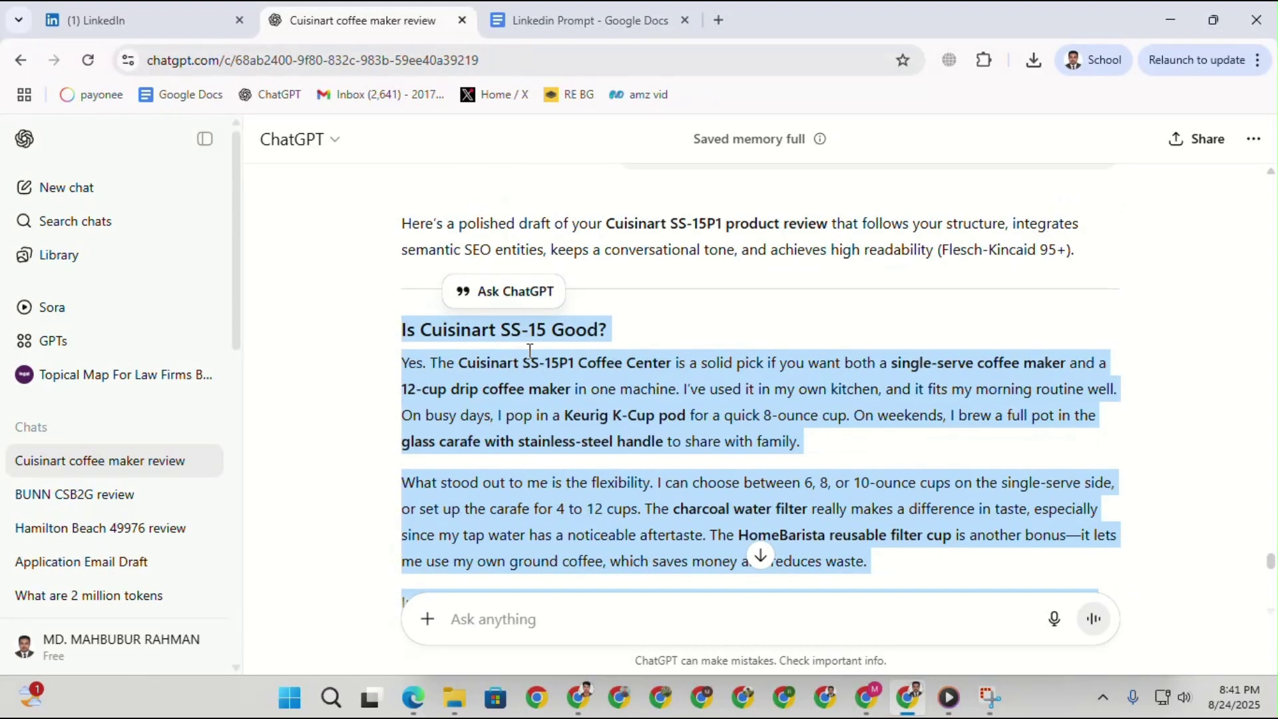
scroll(645, 362, "down", 2)
scroll(636, 394, "down", 8)
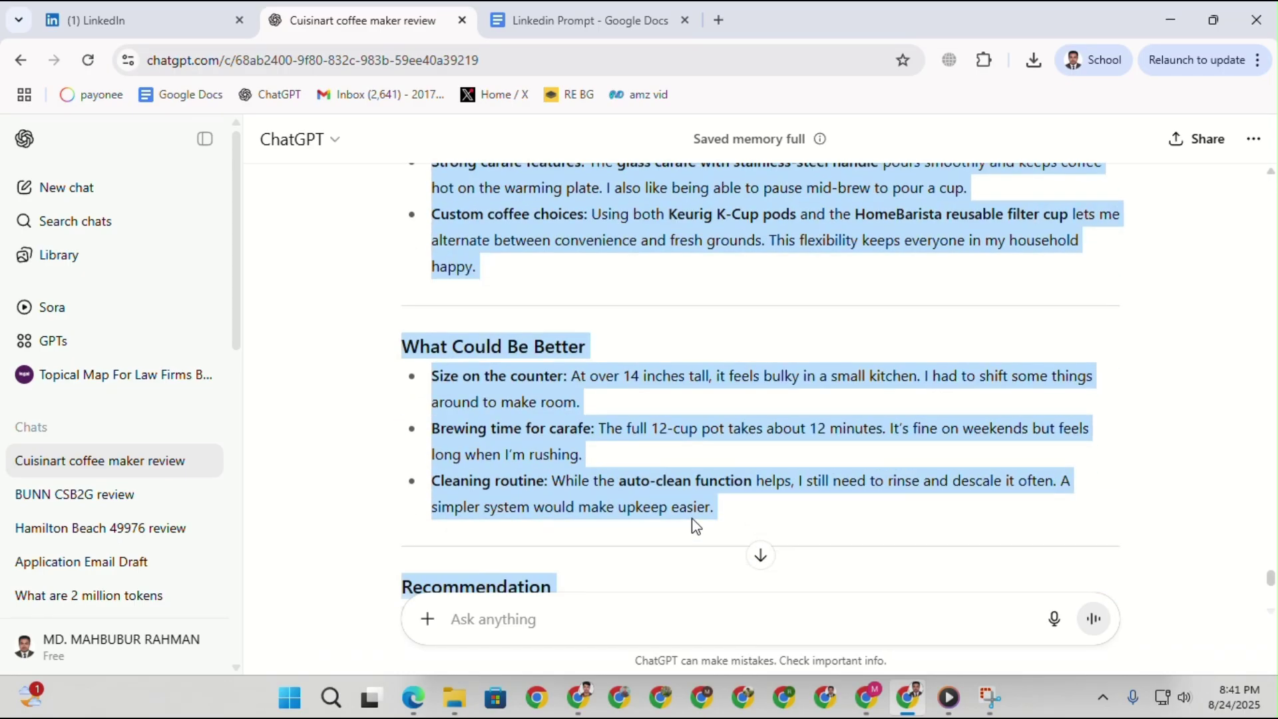
scroll(548, 381, "down", 4)
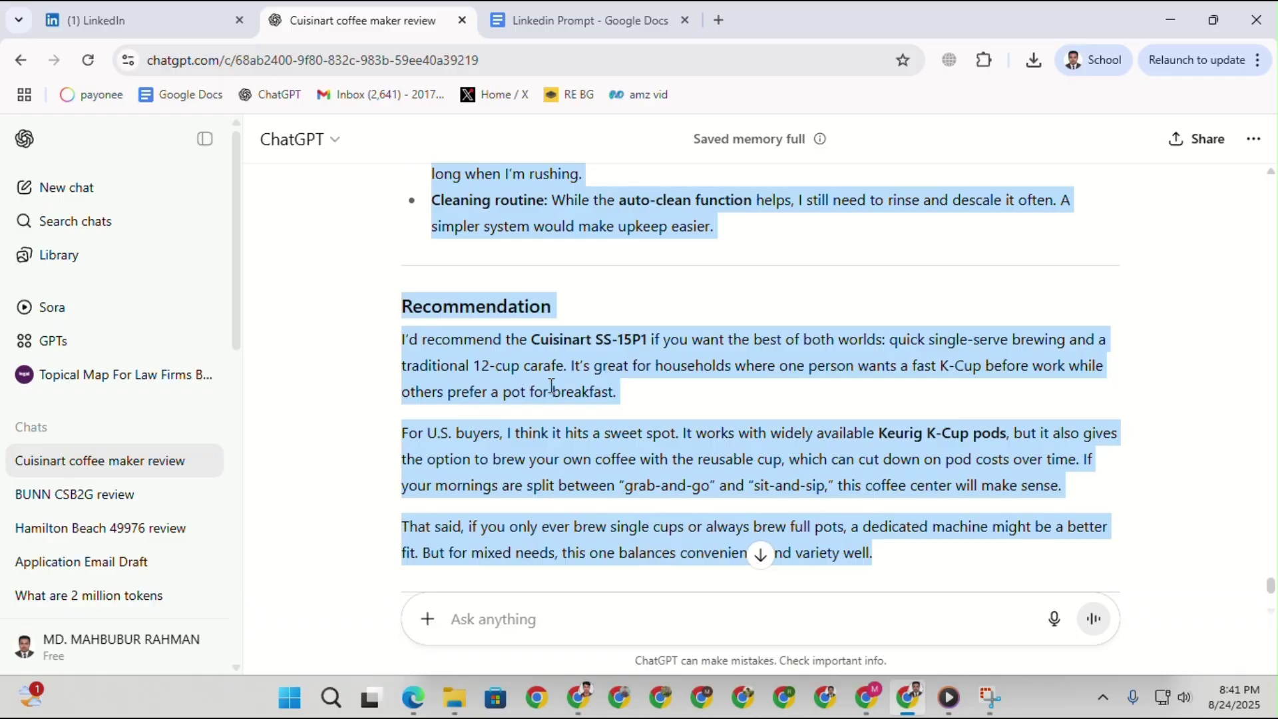
left_click(510, 627)
key("ctrl+v")
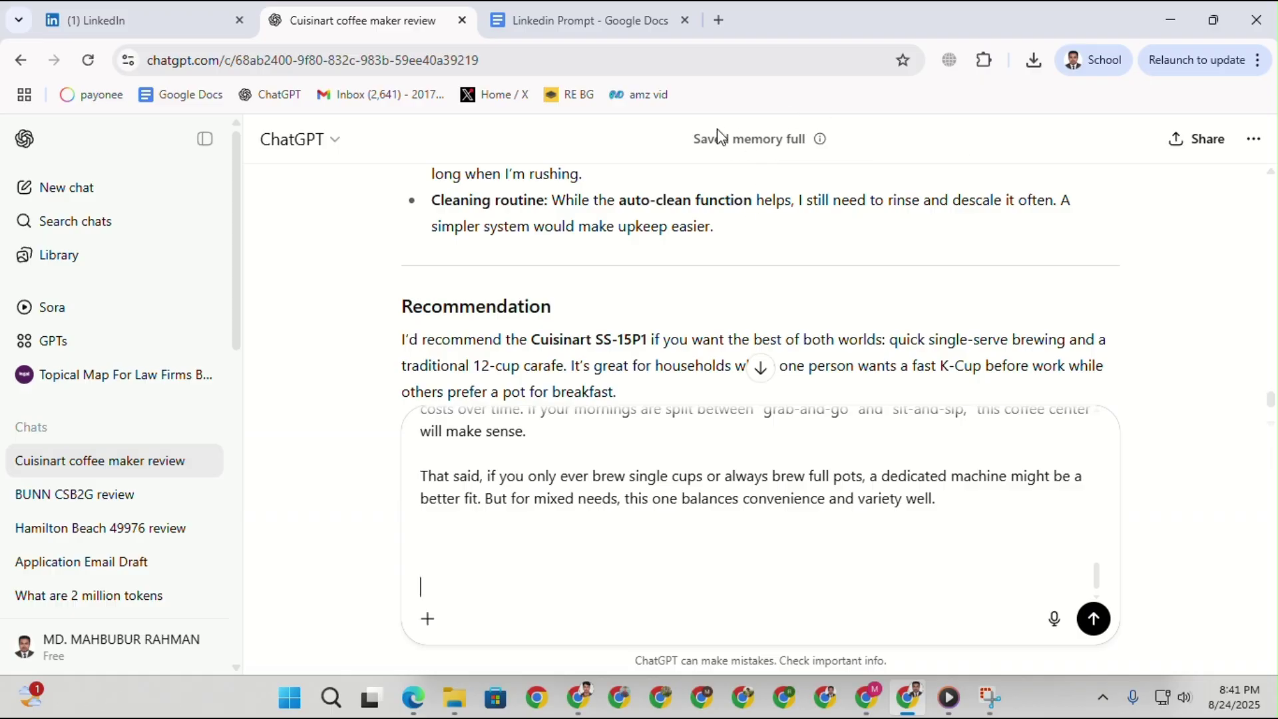
In the Linkedin Prompt document, copy the paragraph asking for a Flesch-Kincaid Reading Ease score (95+) with its formula.
mouse_move(582, 699)
left_click(610, 642)
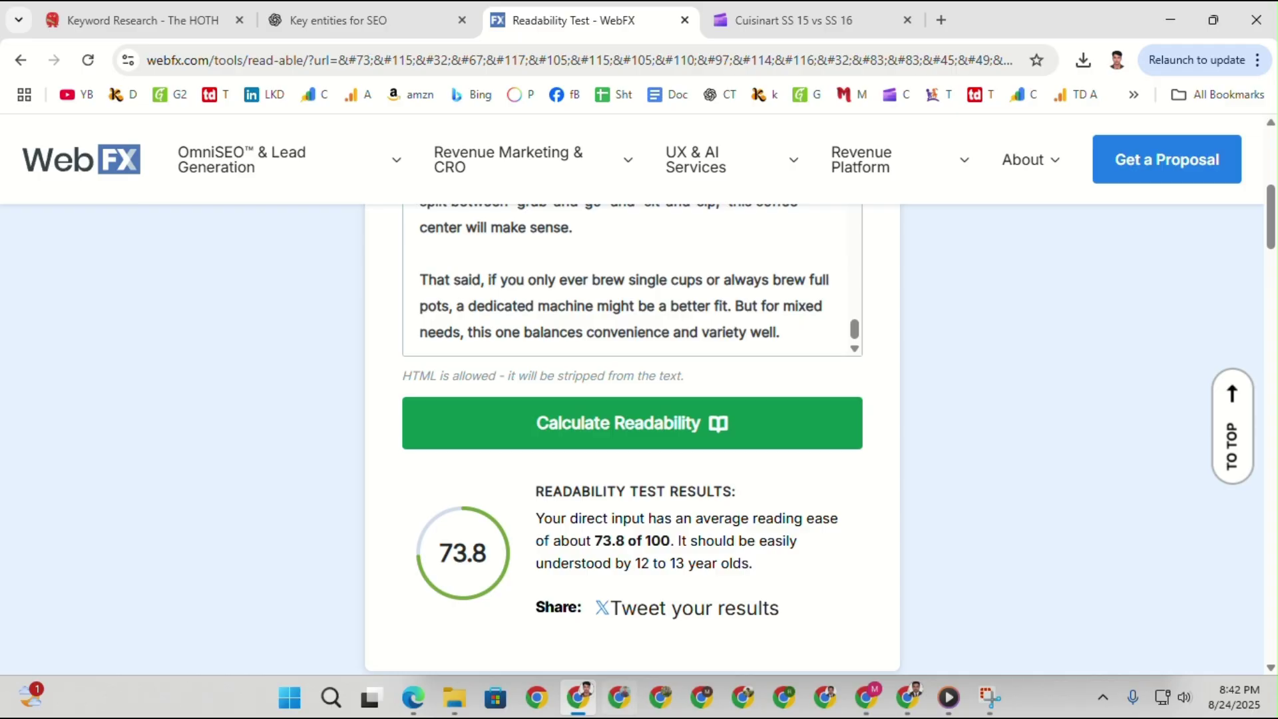
left_click(923, 706)
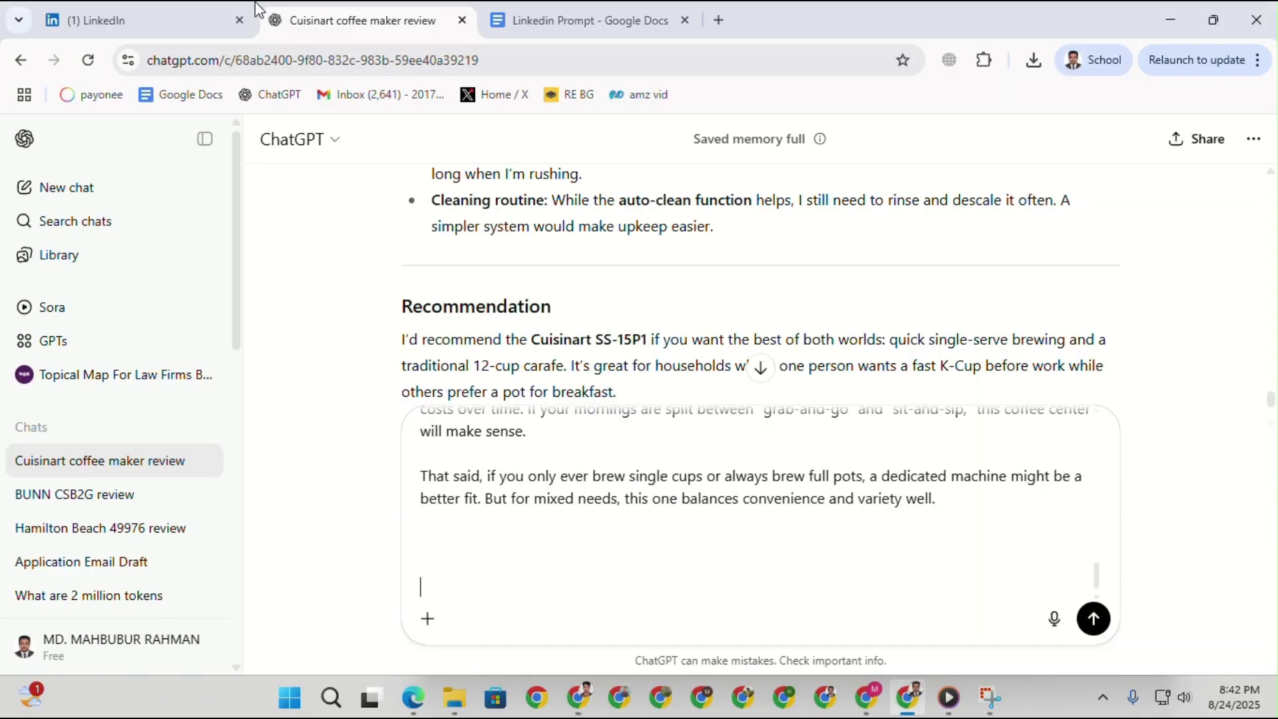
left_click(503, 15)
scroll(545, 500, "down", 10)
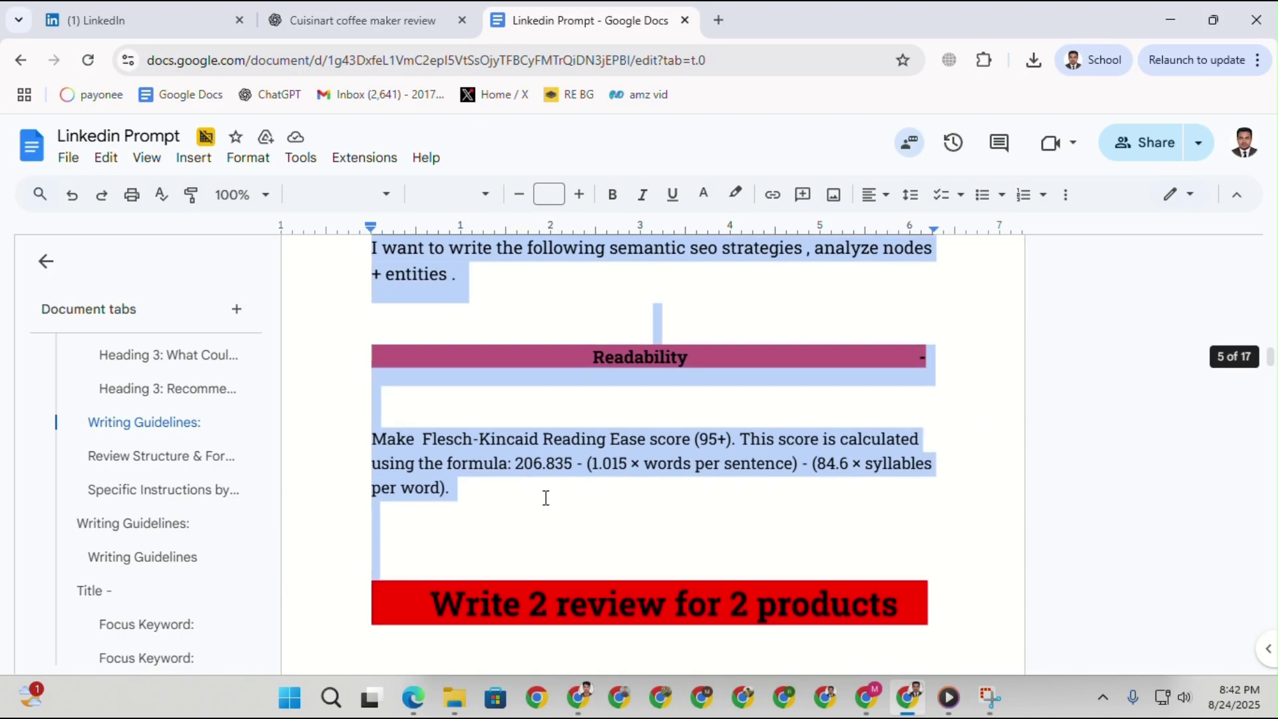
scroll(489, 437, "up", 4)
left_click_drag(498, 509, 357, 442)
right_click(424, 459)
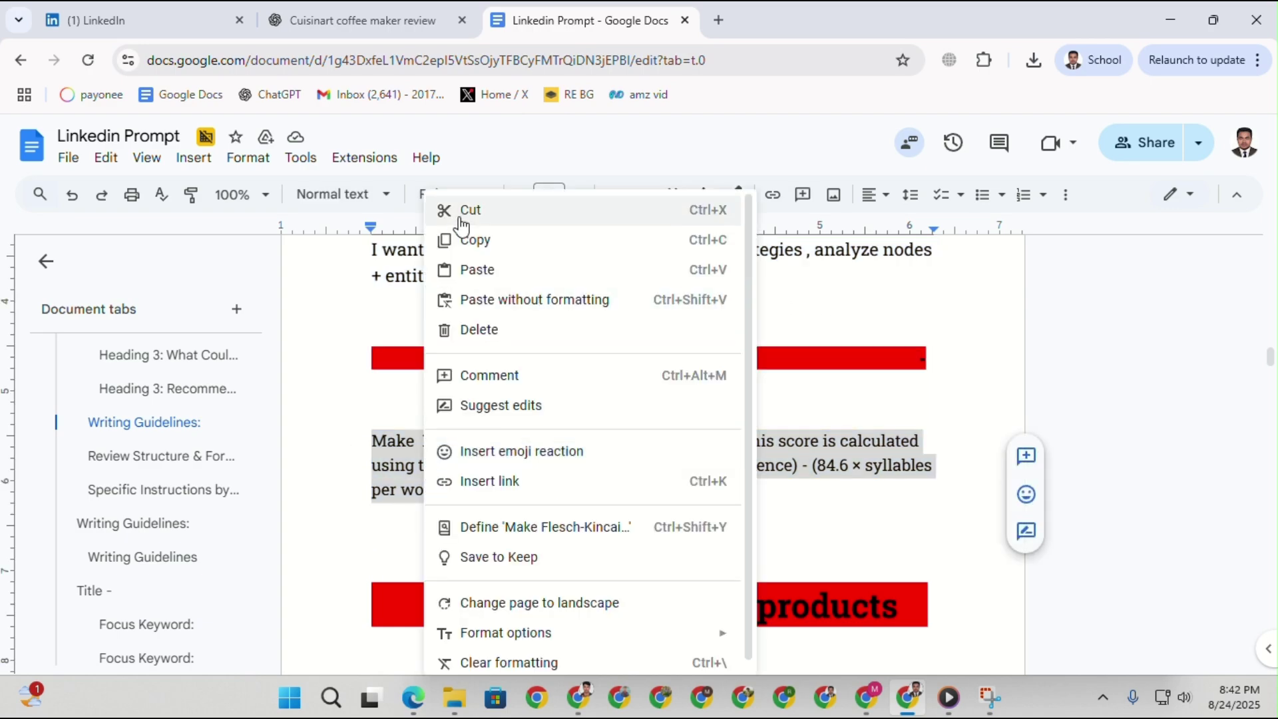
left_click(468, 238)
Add the copied Flesch-Kincaid paragraph below the pasted review in the ChatGPT message and send it.
left_click(433, 20)
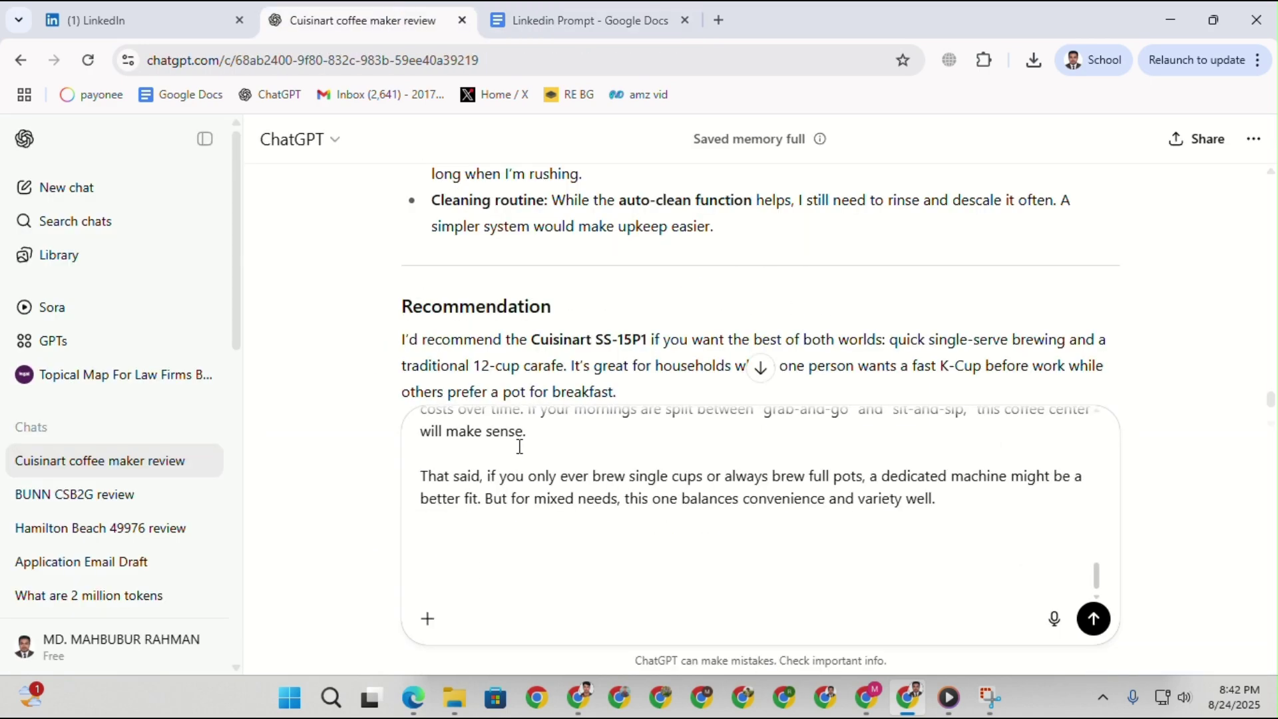
scroll(520, 447, "up", 5)
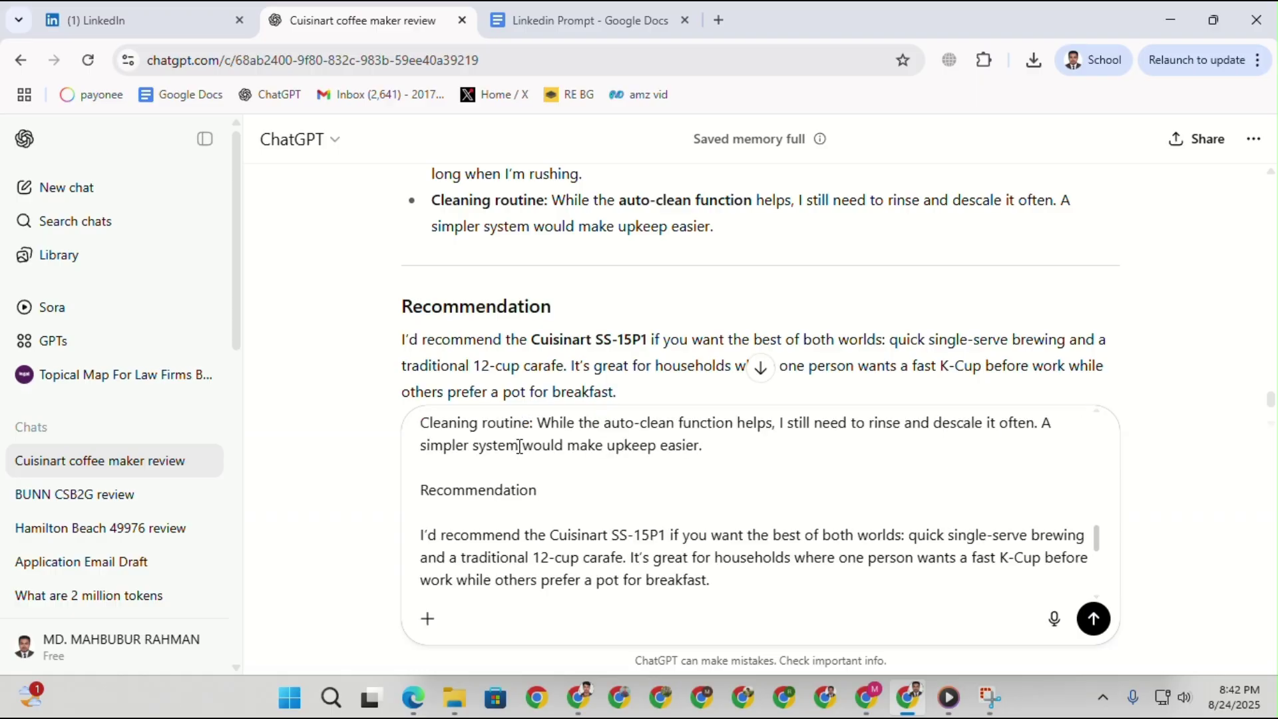
key("Return")
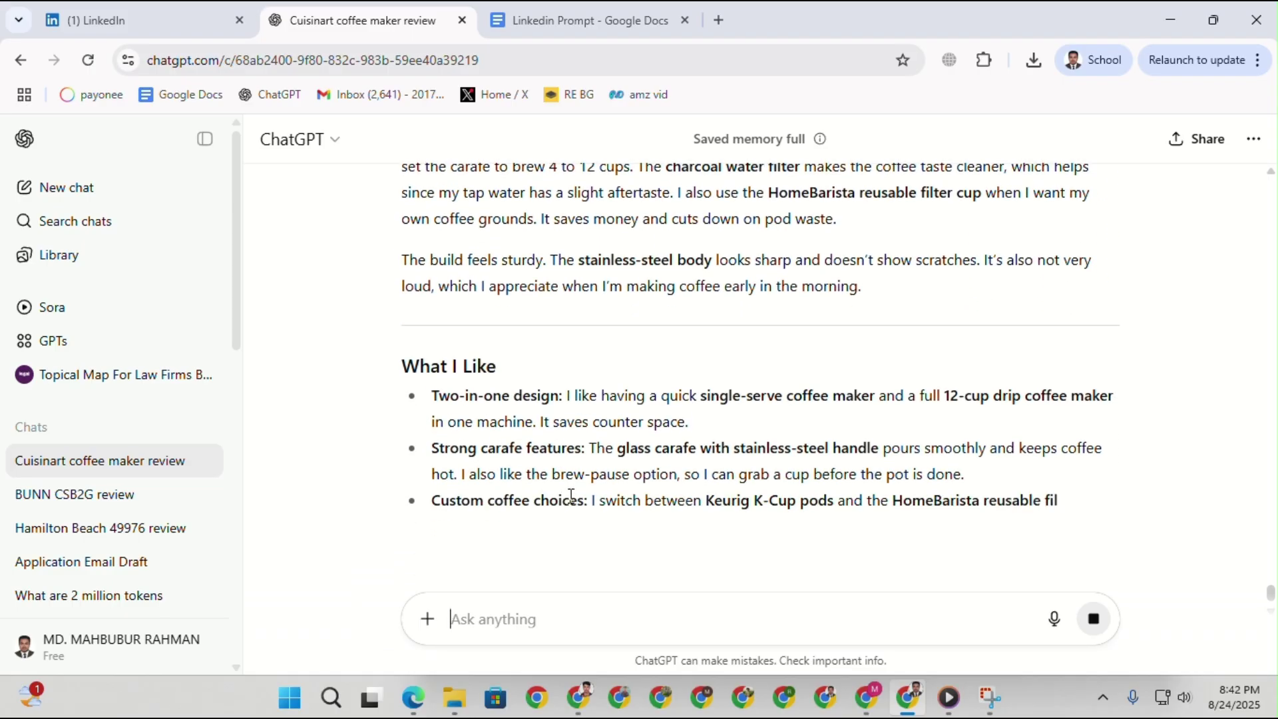
Copy the simplified SS-15 review from ChatGPT's new reply, ending with its Recommendation section.
scroll(494, 452, "up", 10)
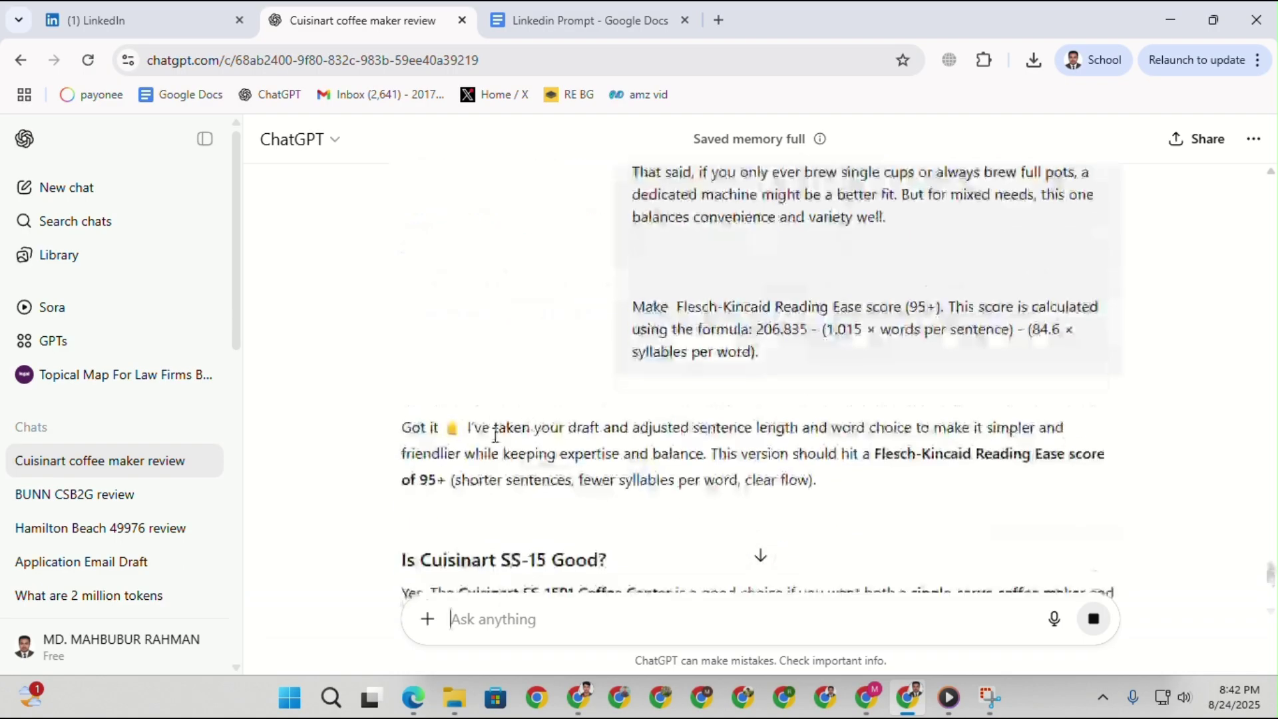
left_click_drag(400, 389, 921, 496)
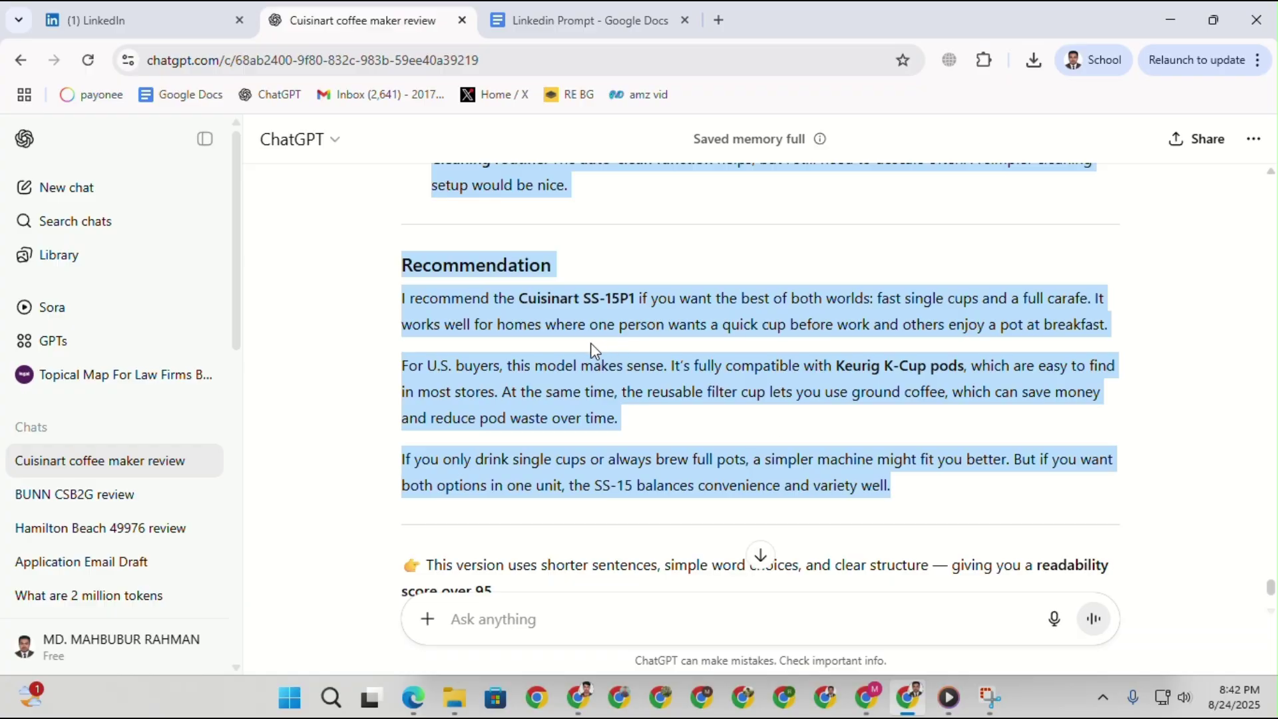
right_click(548, 366)
left_click(575, 389)
Replace the old text in WebFX's Readability Test with the simplified review and recalculate its readability.
left_click(589, 690)
left_click(563, 305)
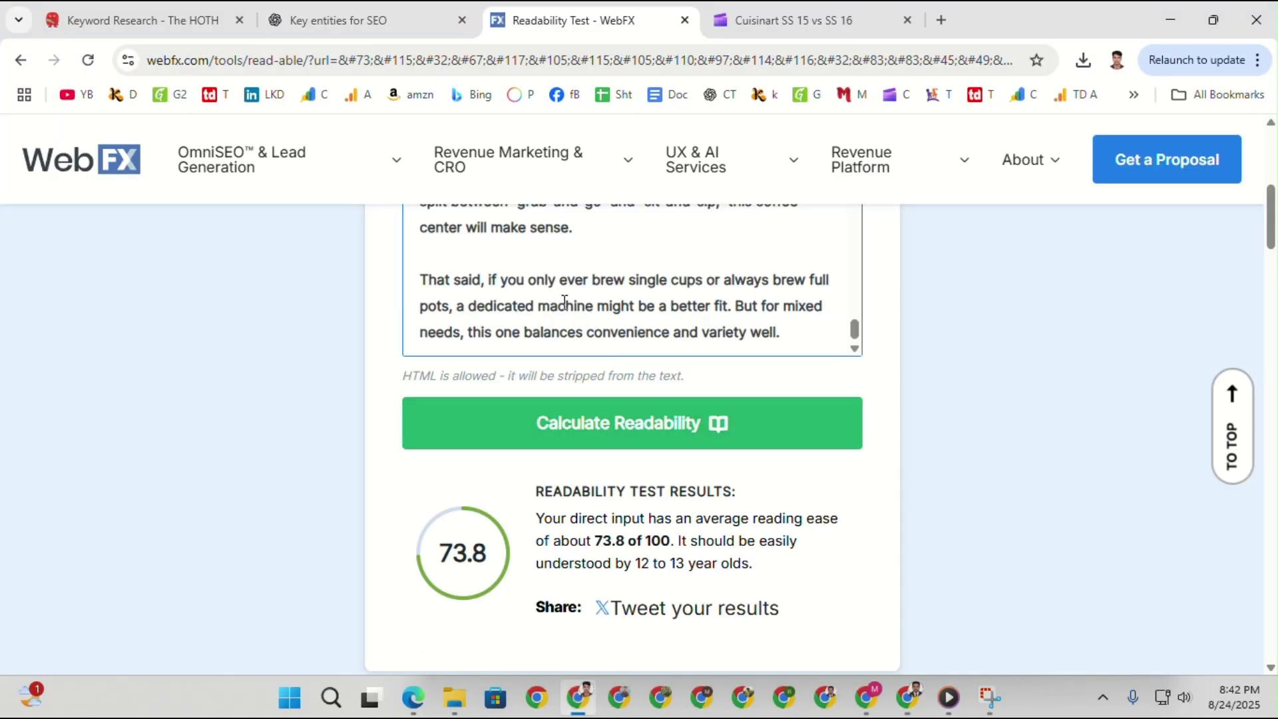
key("ctrl+a")
key("ctrl+v")
left_click(638, 438)
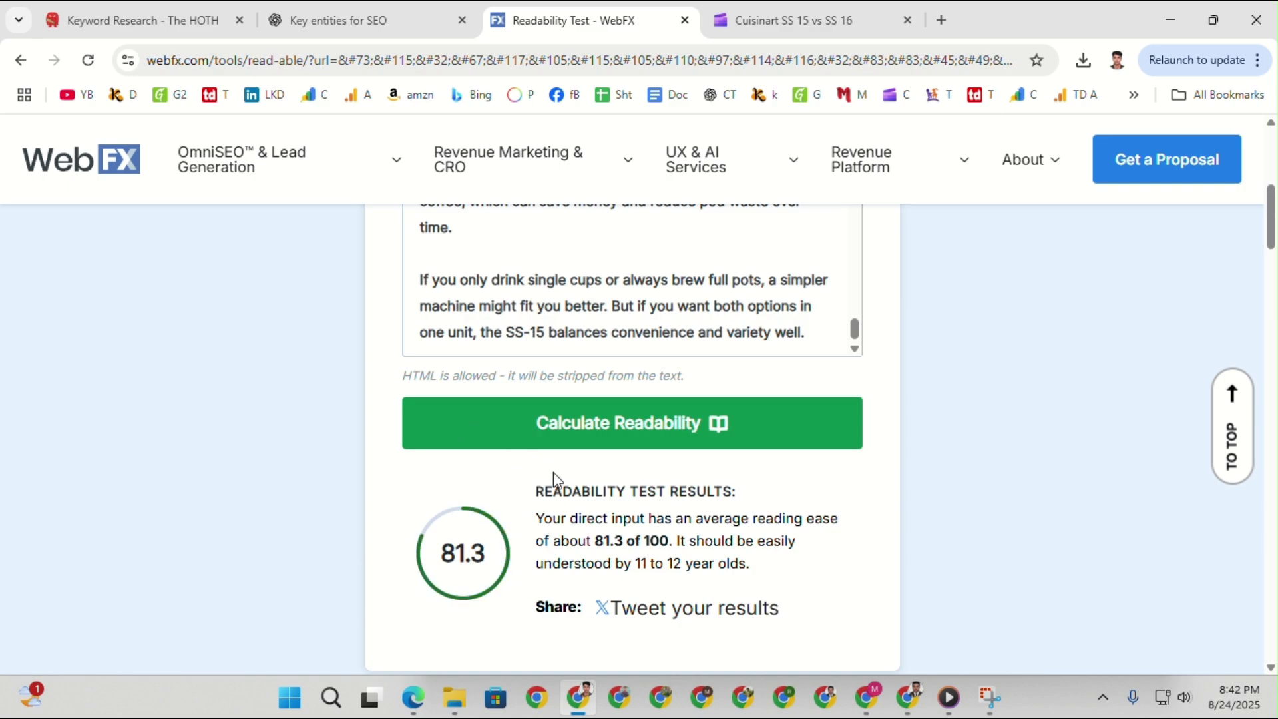
Switch from the readability results to the LinkedIn newsletter page and open the LinkedIn home feed.
left_click(909, 697)
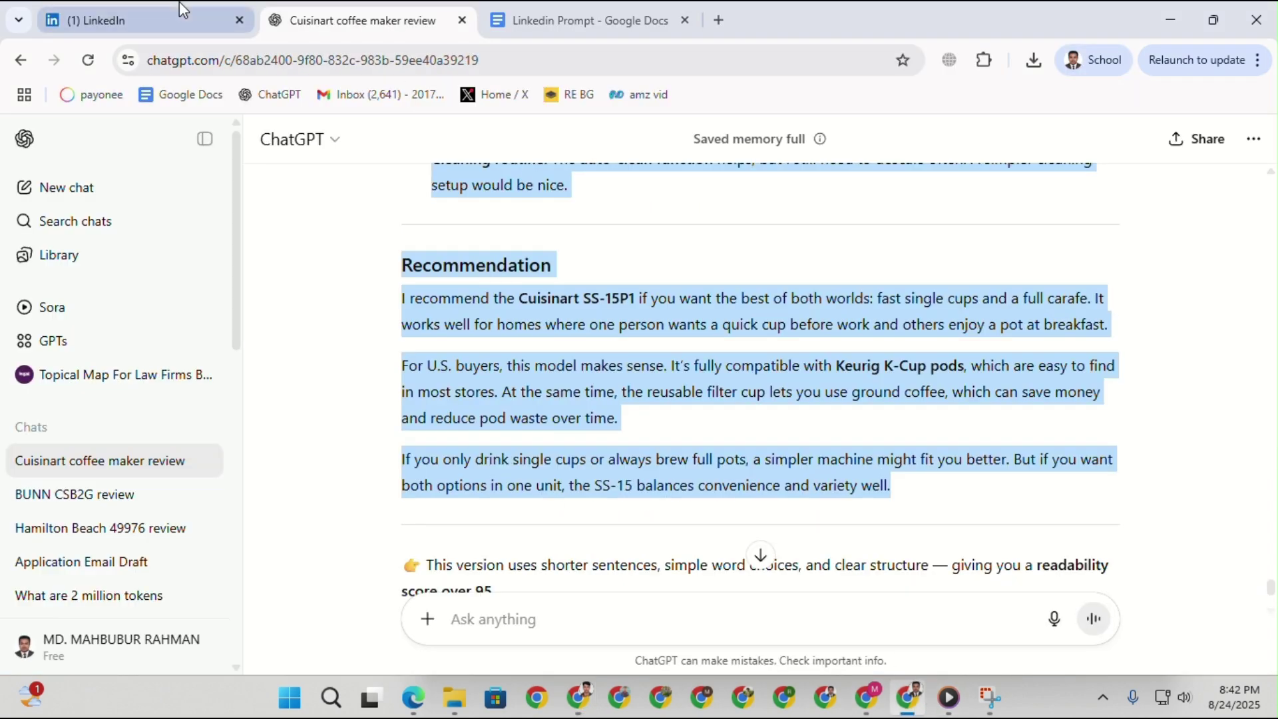
left_click(176, 17)
scroll(426, 356, "up", 10)
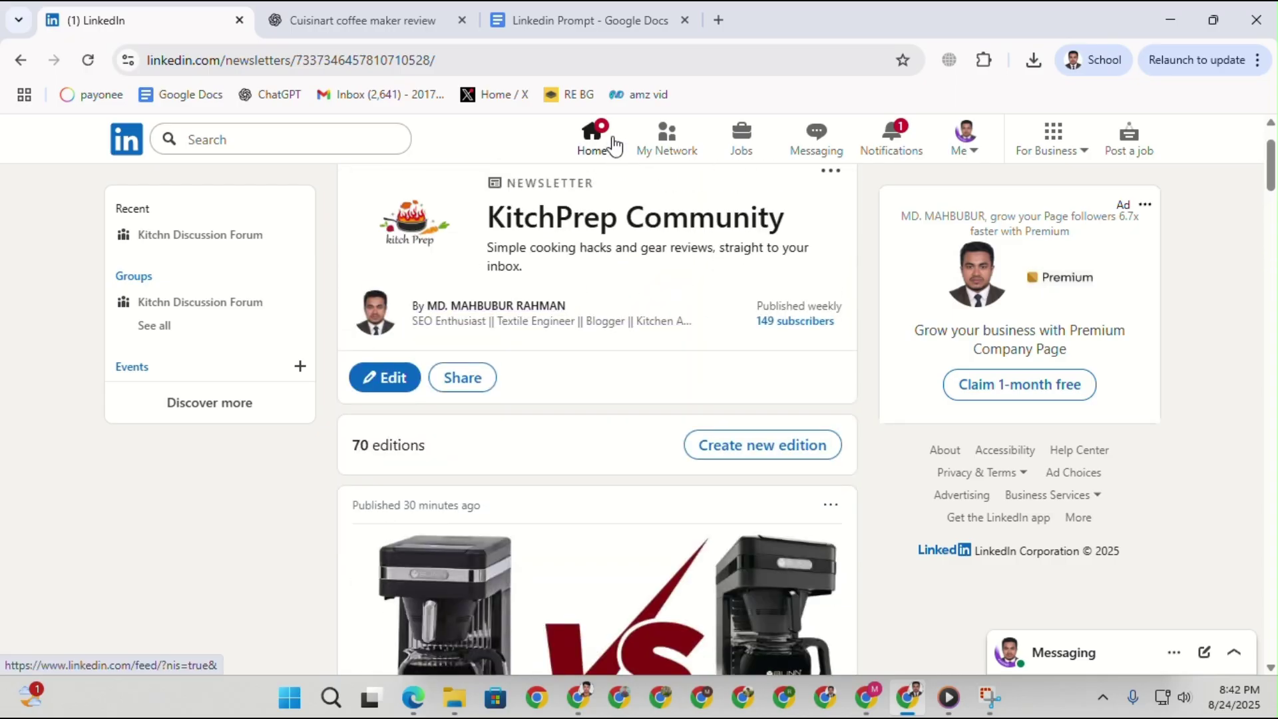
left_click(599, 153)
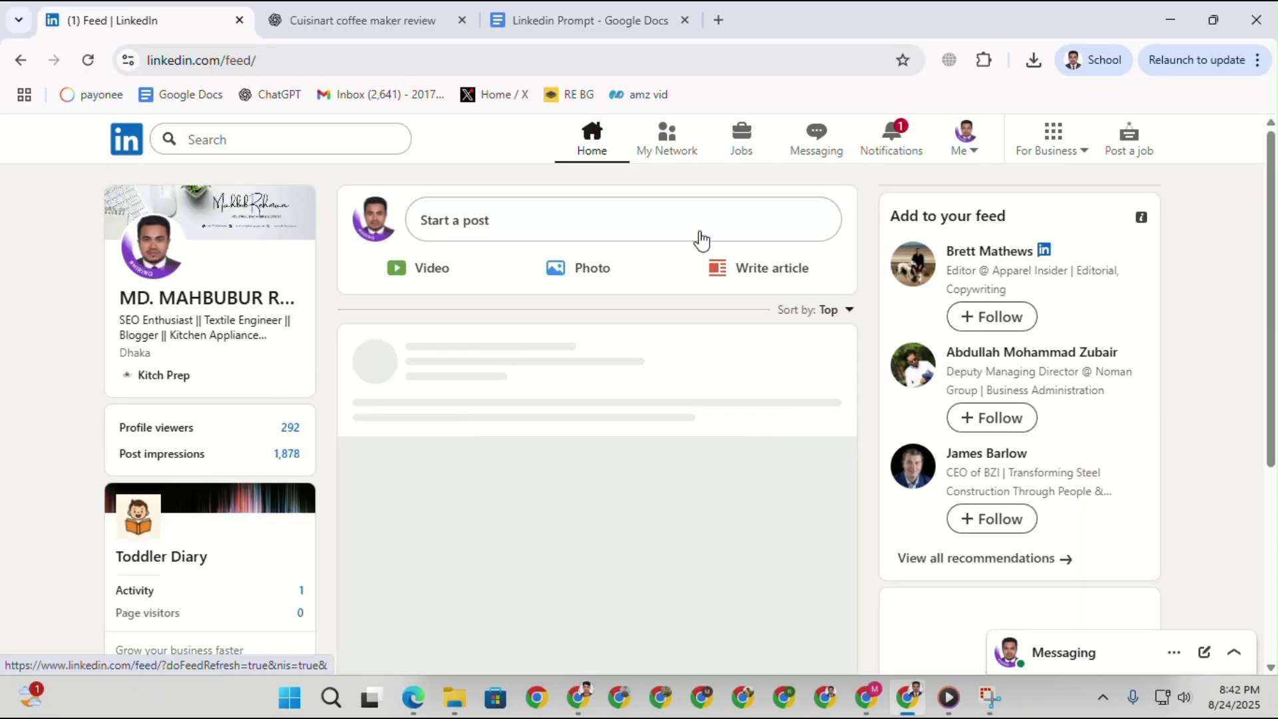
Start a new LinkedIn article and paste the copied SS-15 review into its body.
left_click(765, 268)
scroll(408, 606, "down", 3)
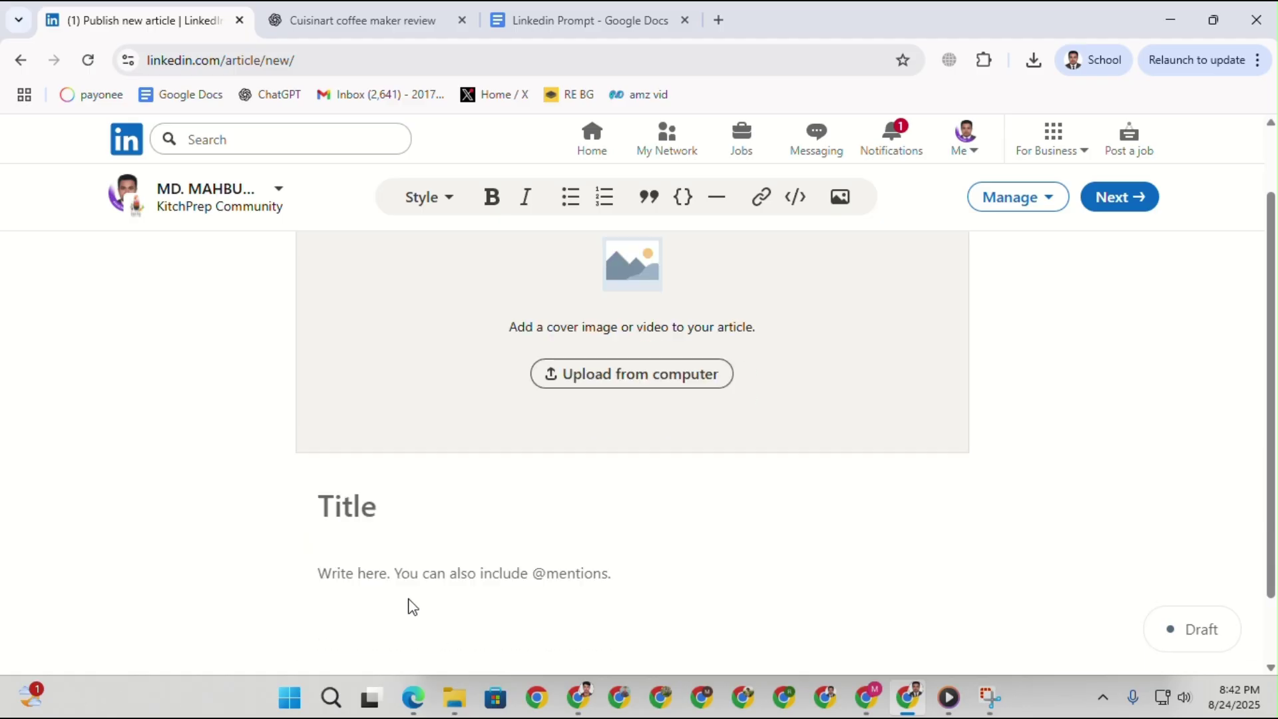
right_click(340, 480)
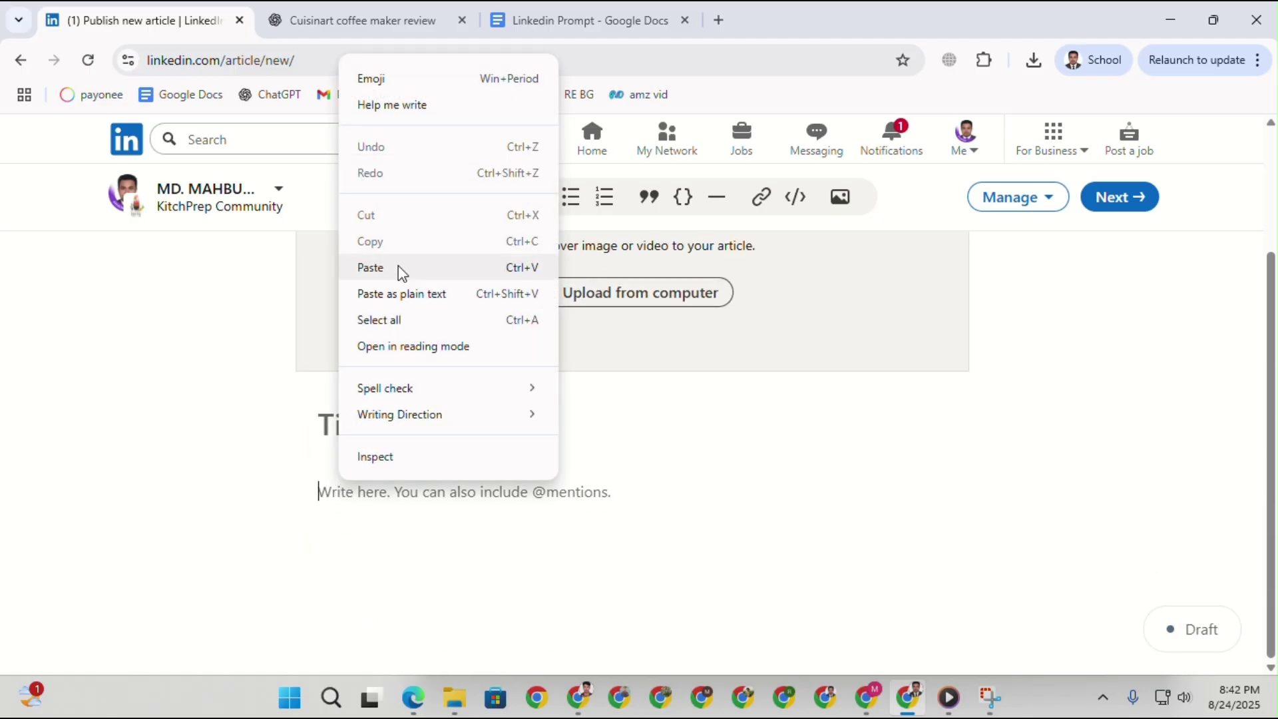
left_click(399, 267)
Apply a larger heading style to the "Is Cuisinart SS-15 Good?" line at the start of the article.
left_click_drag(533, 503, 294, 493)
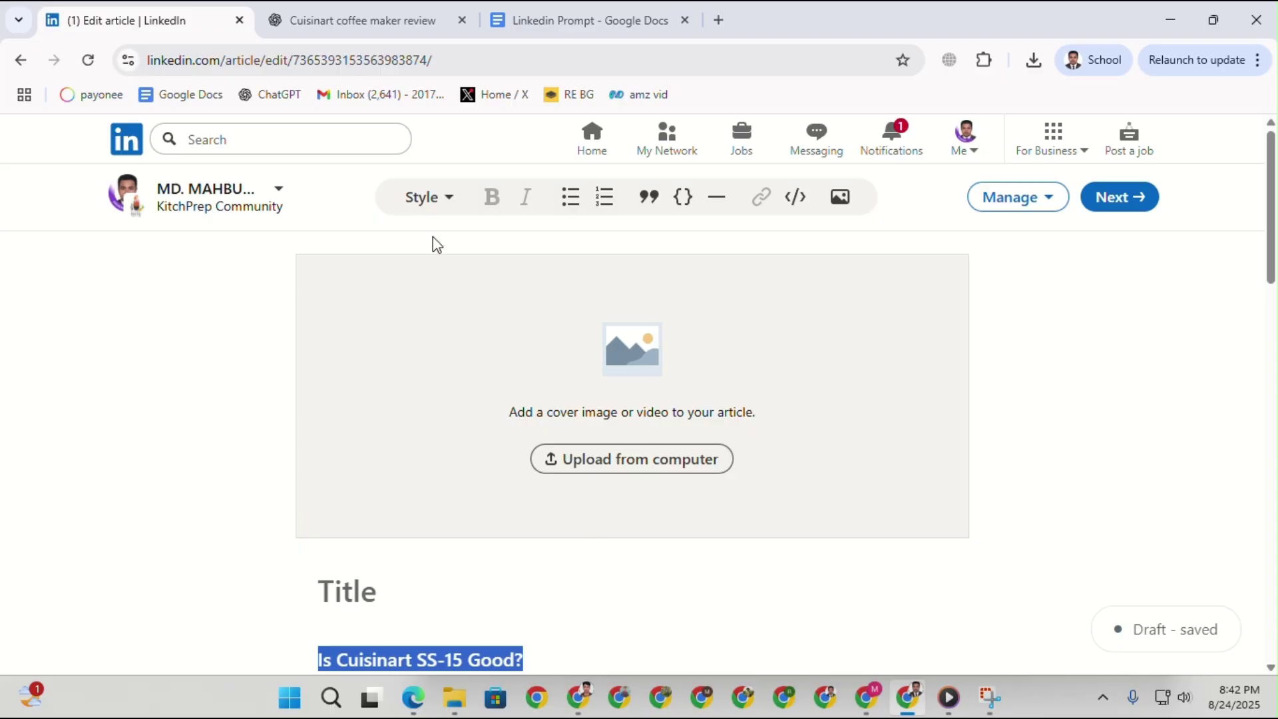
left_click(430, 197)
left_click(432, 276)
Delete the divider lines before the What I Like, What Could Be Better and Recommendation sections of the article.
scroll(861, 509, "down", 8)
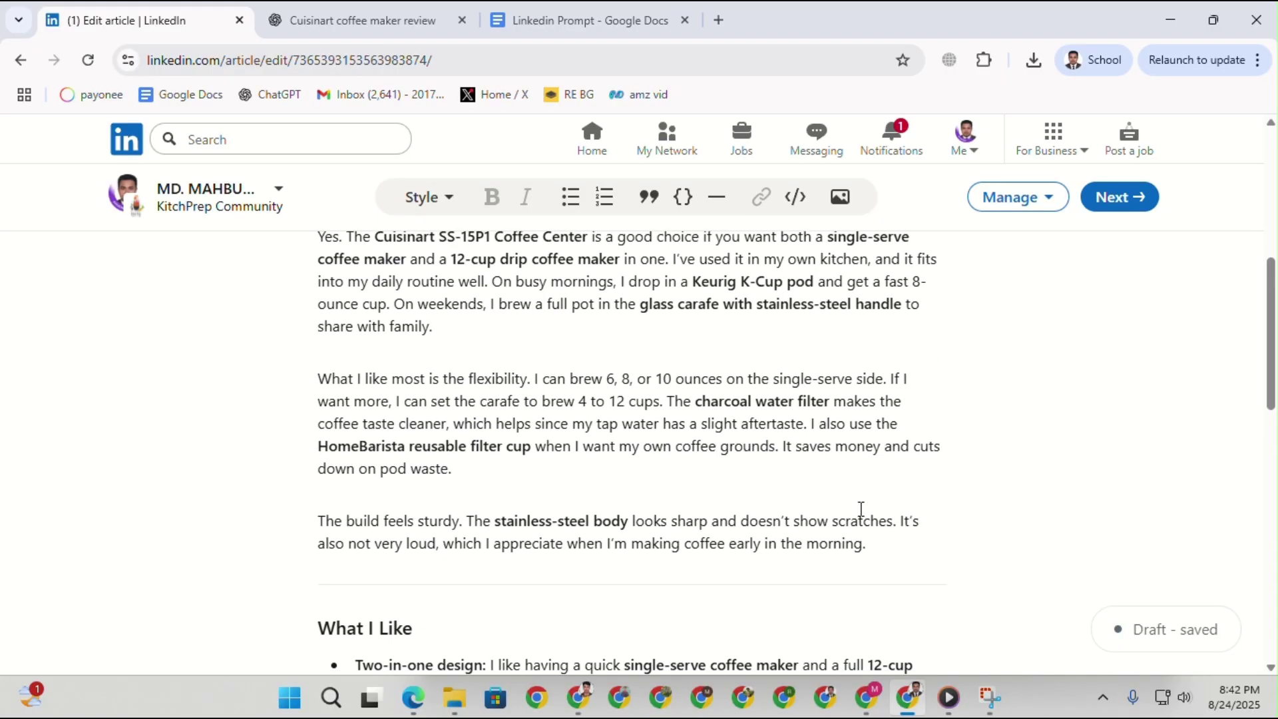
left_click(862, 546)
left_click(931, 586)
scroll(761, 549, "down", 3)
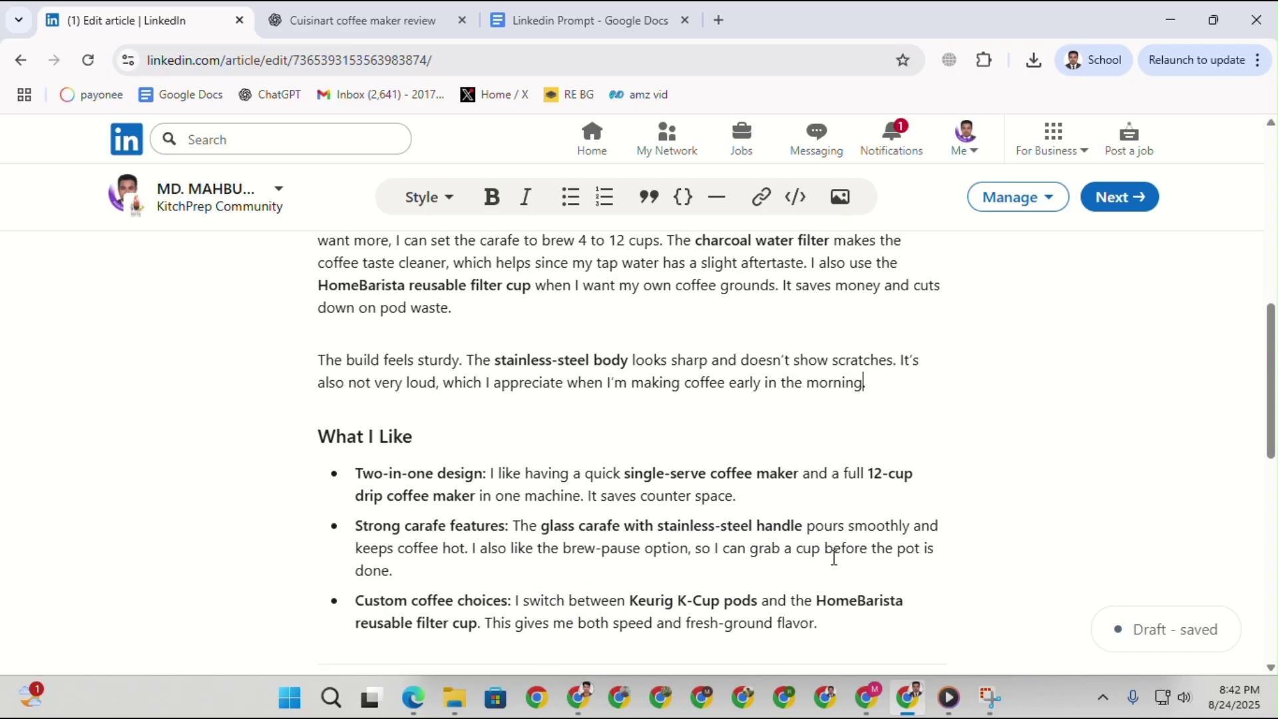
scroll(827, 464, "down", 3)
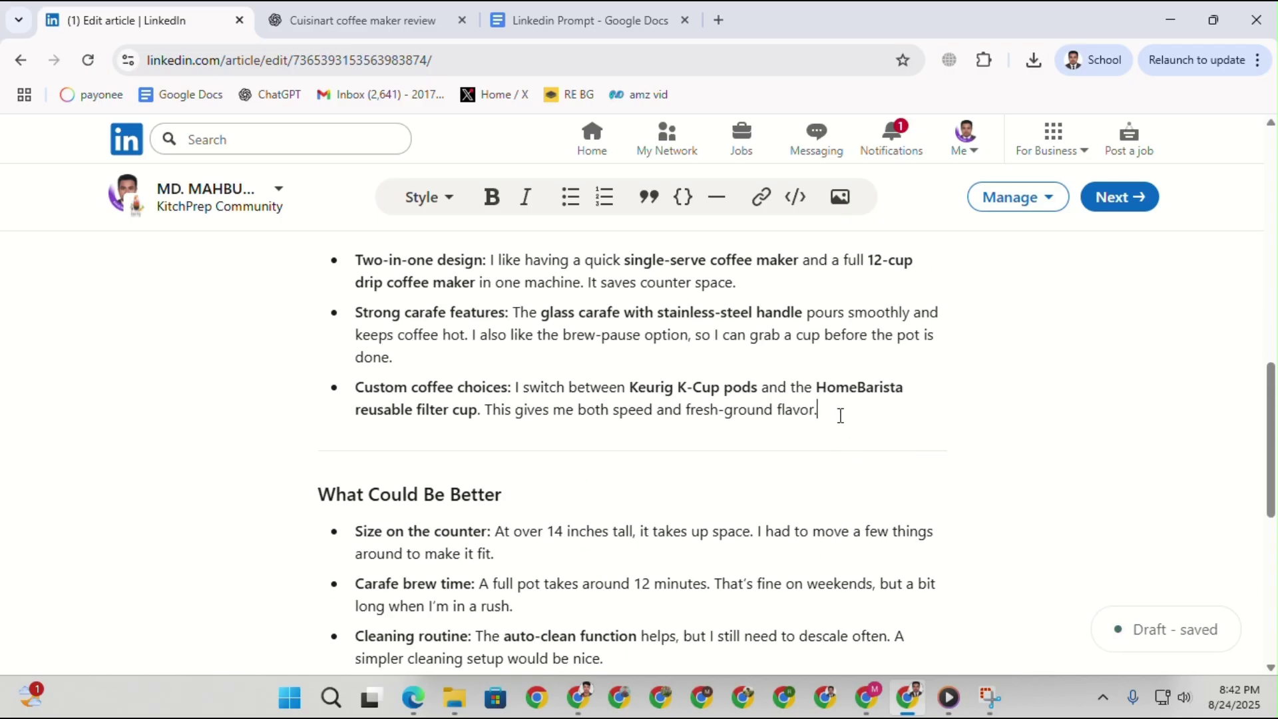
left_click(927, 448)
scroll(613, 472, "down", 3)
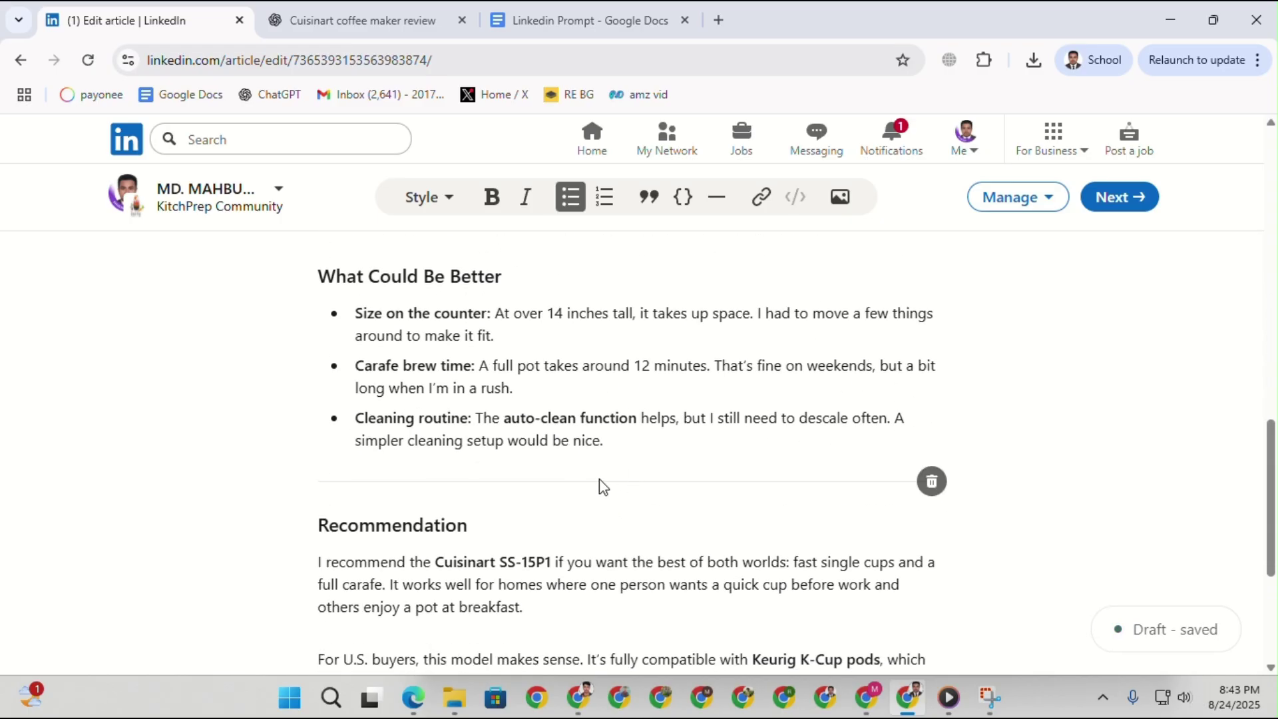
left_click(948, 485)
scroll(791, 492, "down", 3)
scroll(740, 482, "up", 6)
scroll(732, 476, "up", 3)
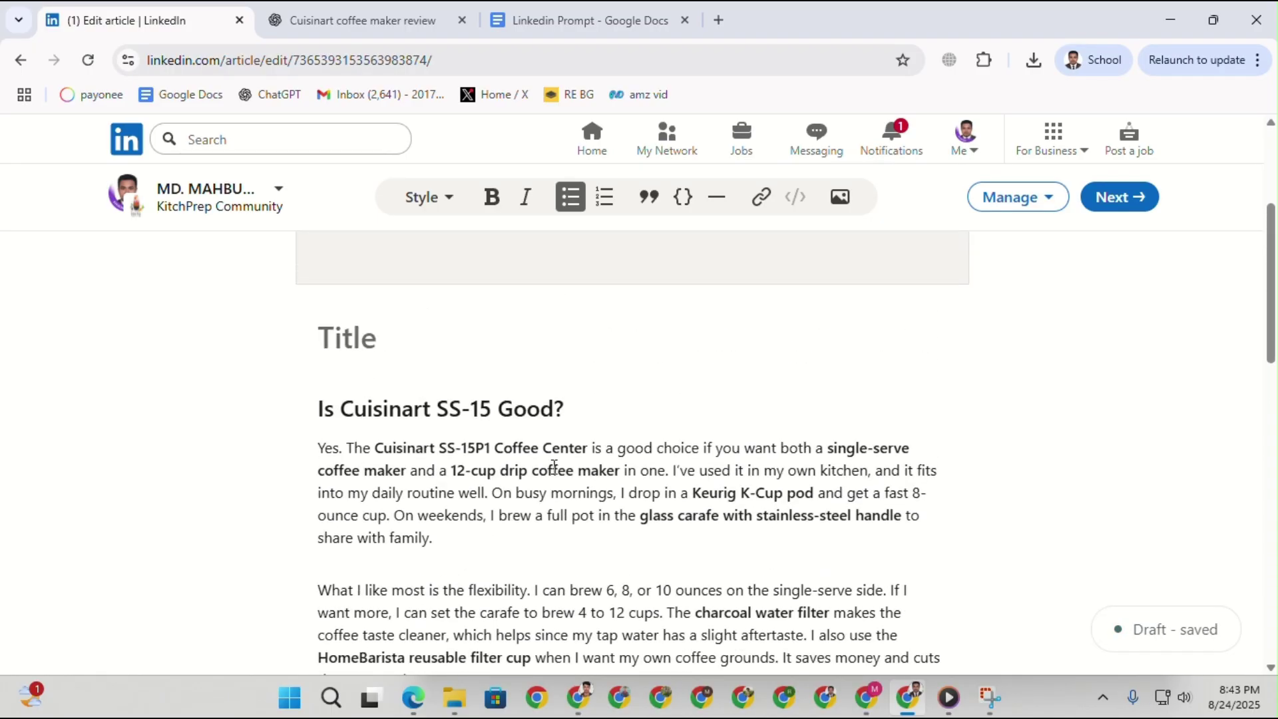
scroll(571, 473, "down", 7)
mouse_move(593, 699)
scroll(379, 457, "up", 10)
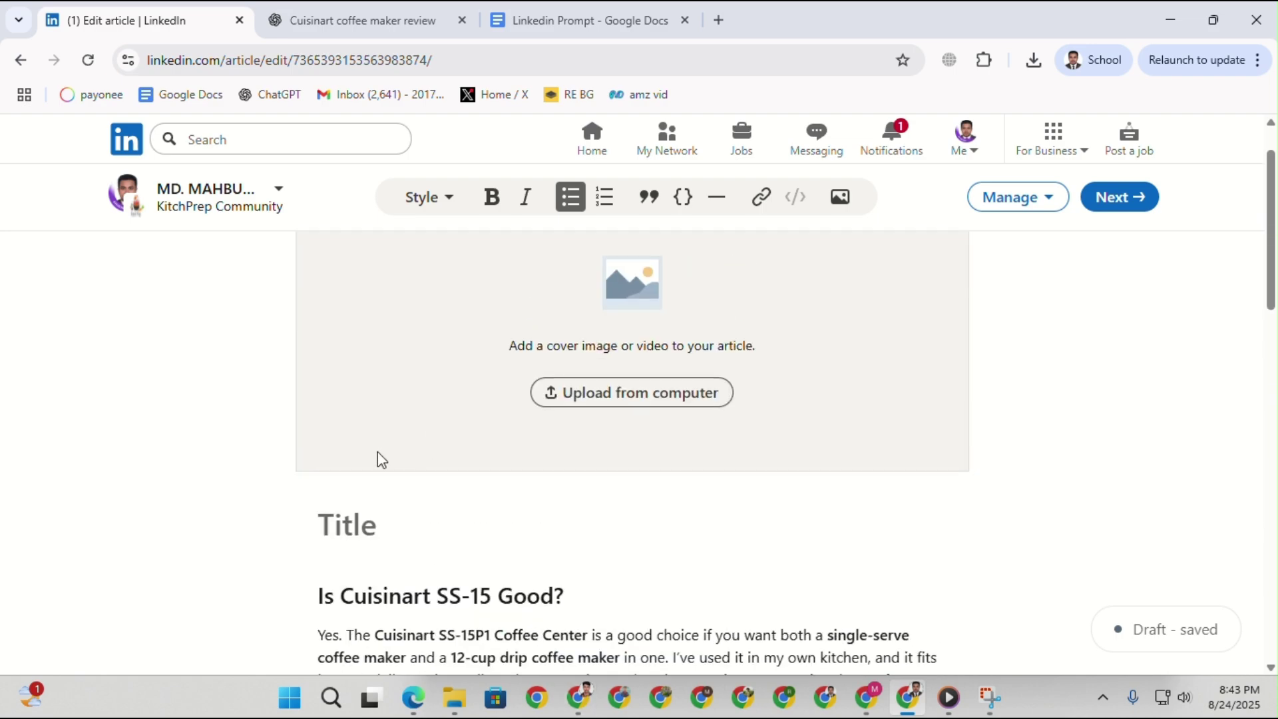
scroll(446, 553, "down", 2)
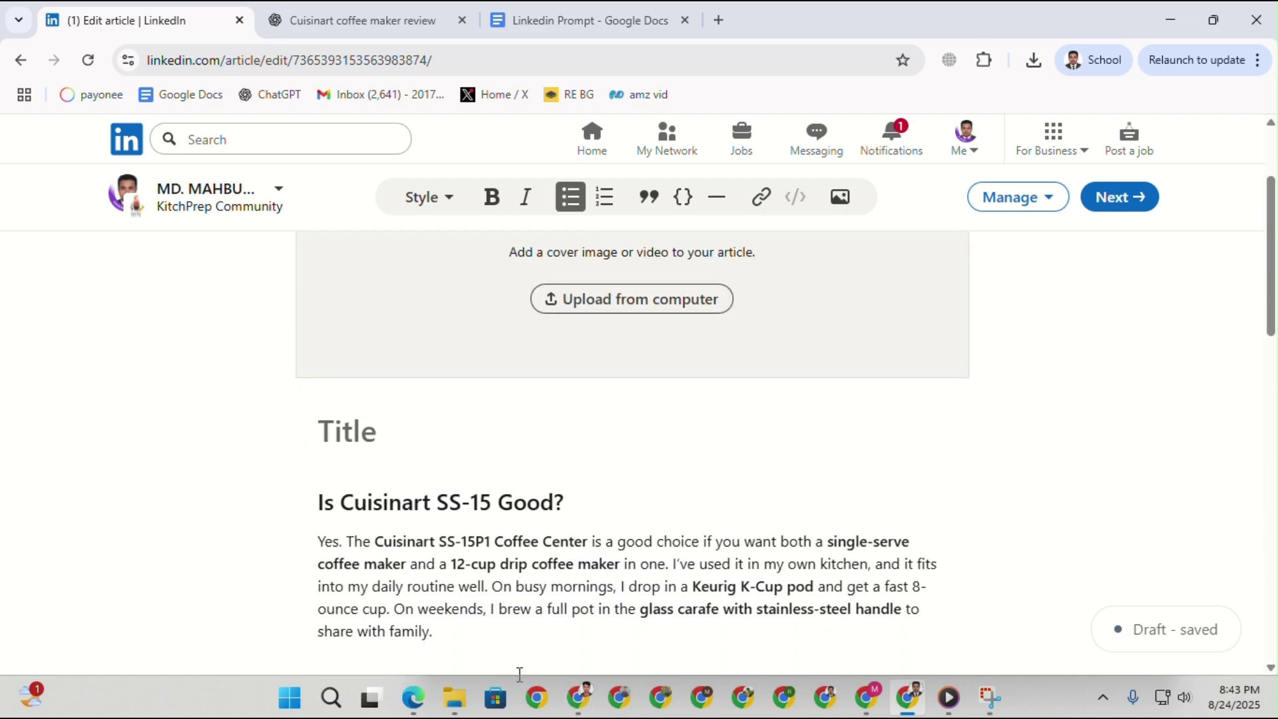
Switch to the browser window with the keyword research and start a new chat in its ChatGPT page.
left_click(584, 697)
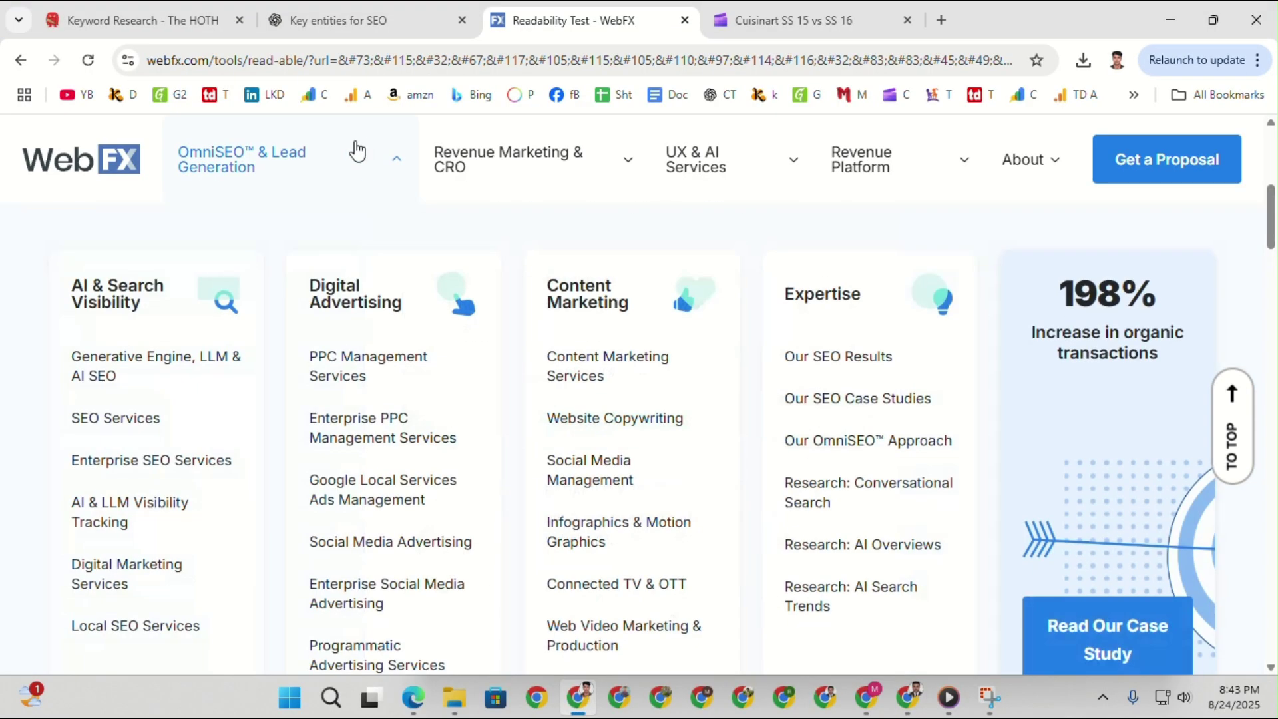
left_click(355, 12)
scroll(443, 418, "up", 10)
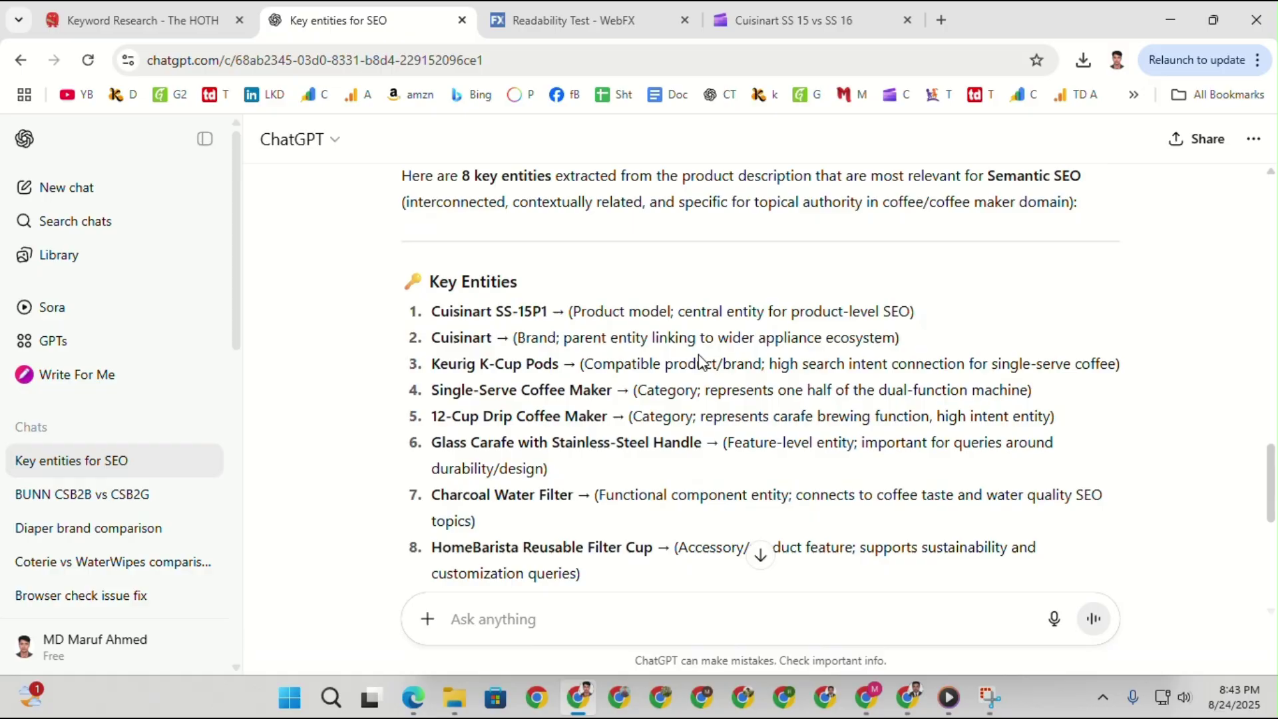
left_click(93, 204)
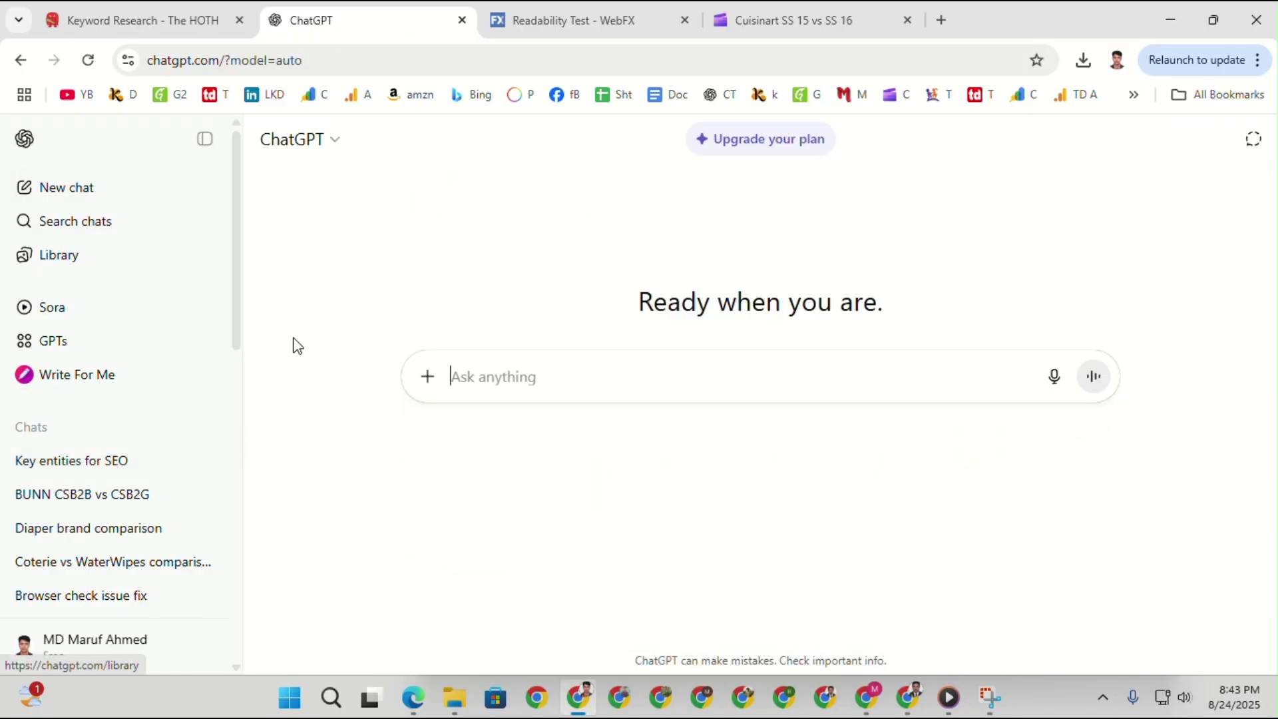
Copy the keyword from the keyword research page, shorten it to "cuisinart ss 16" and search Google for it in a new tab.
left_click(214, 28)
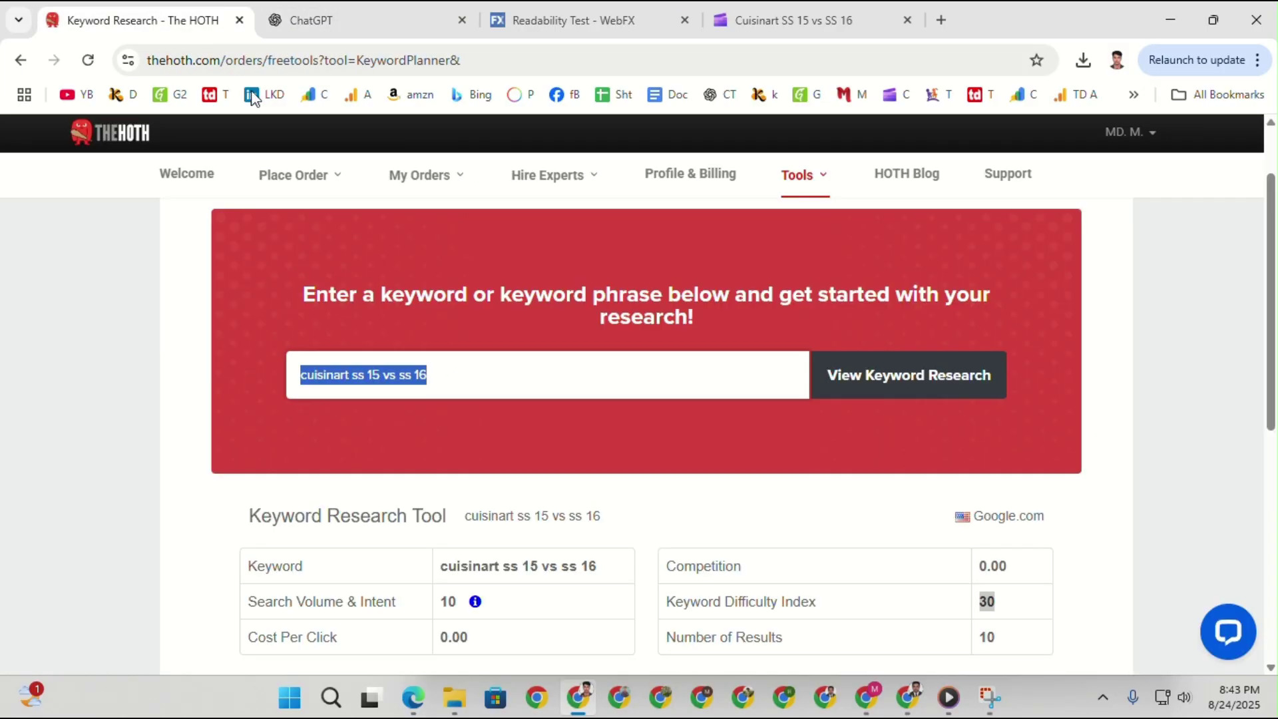
left_click(446, 382)
triple_click(318, 376)
key("ctrl+c")
left_click(802, 17)
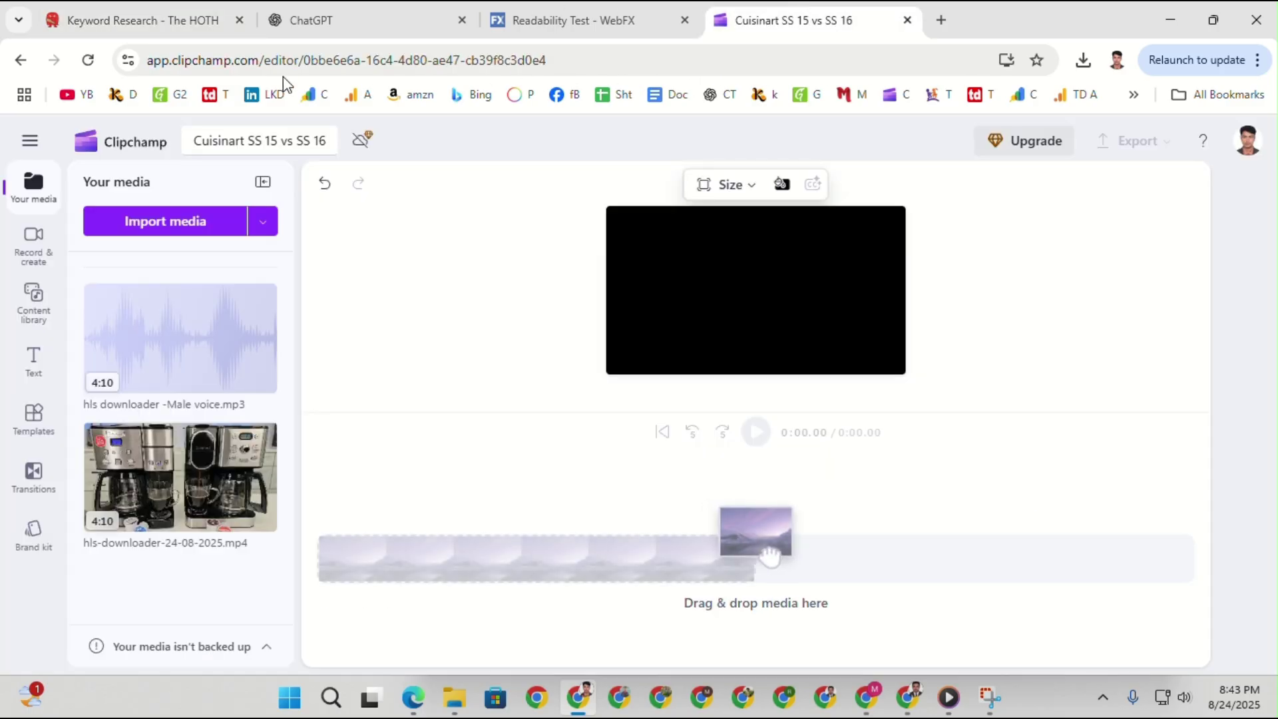
left_click(940, 17)
key("ctrl+v")
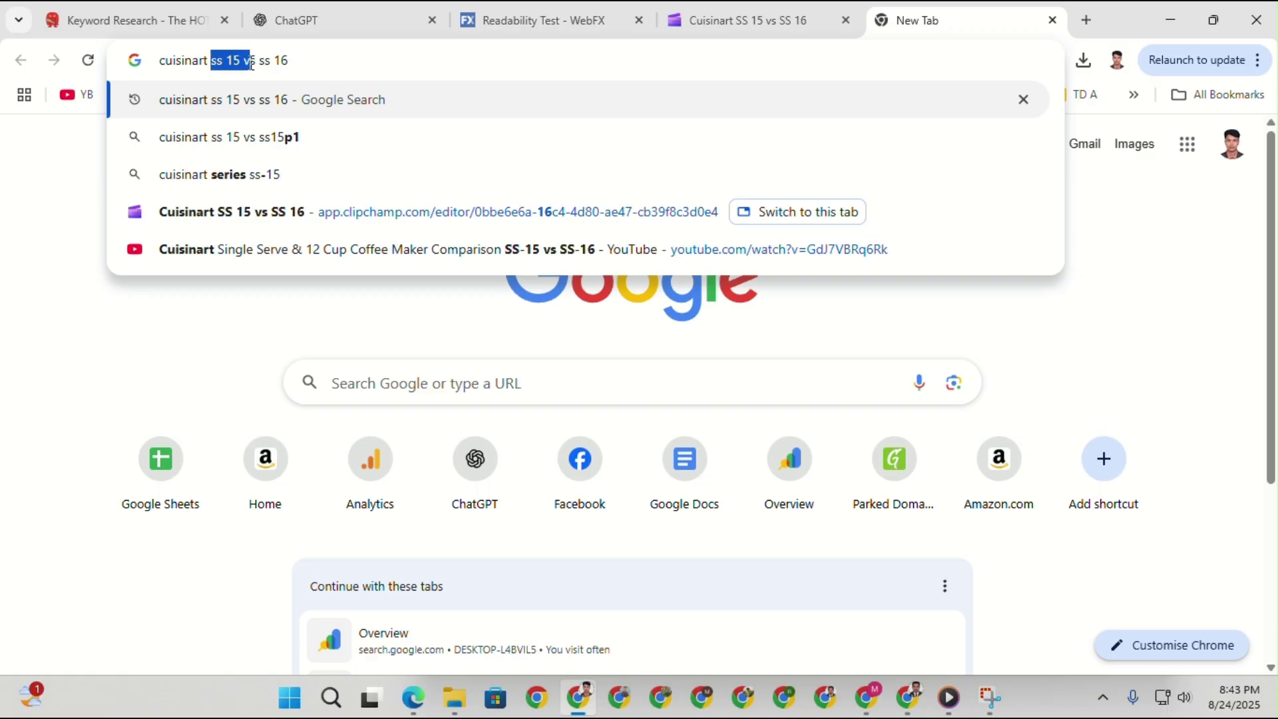
key("BackSpace")
key("Return")
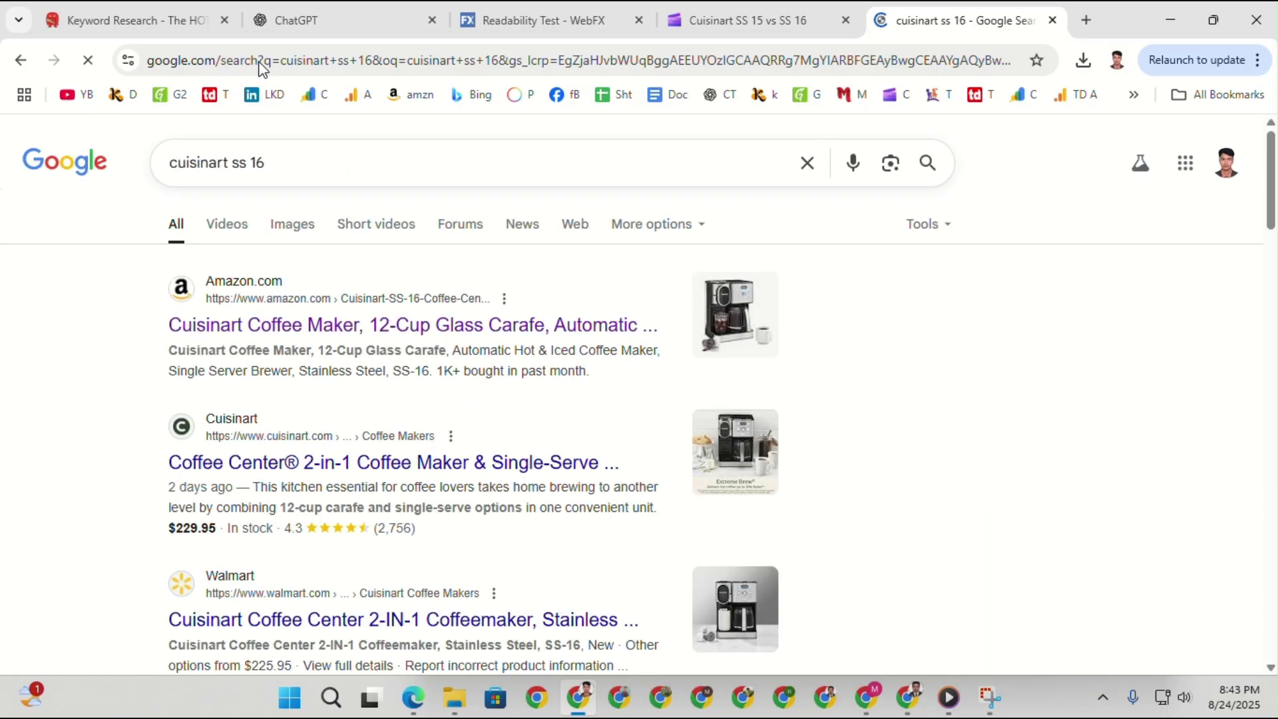
Open the Amazon listing for the Cuisinart SS-16 coffee maker and copy its full product title.
left_click(307, 333)
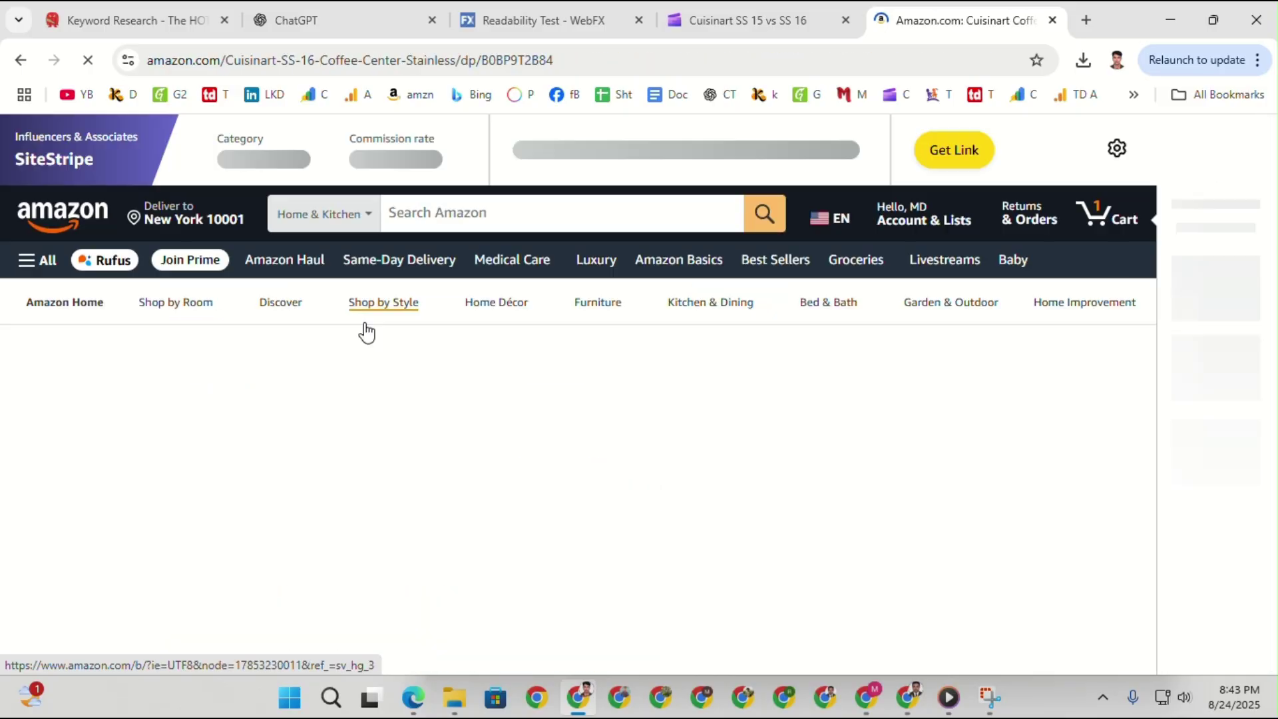
scroll(568, 547, "down", 3)
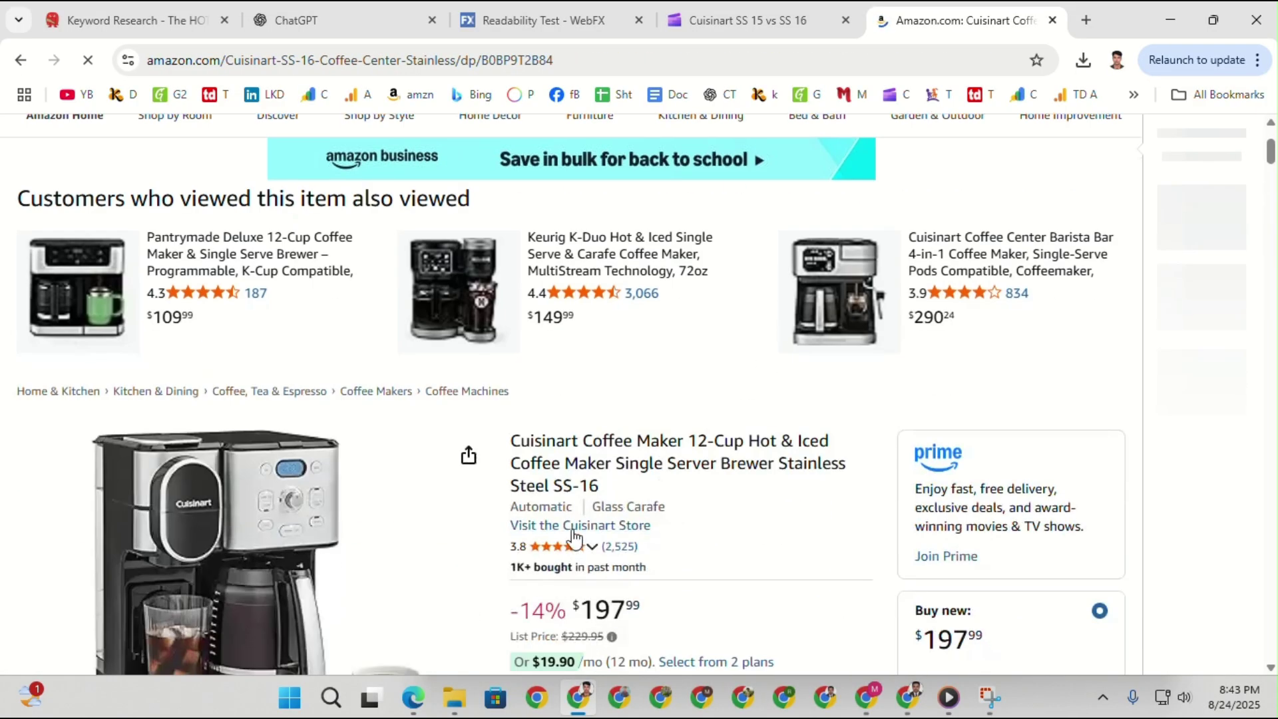
left_click_drag(509, 436, 624, 494)
key("ctrl+c")
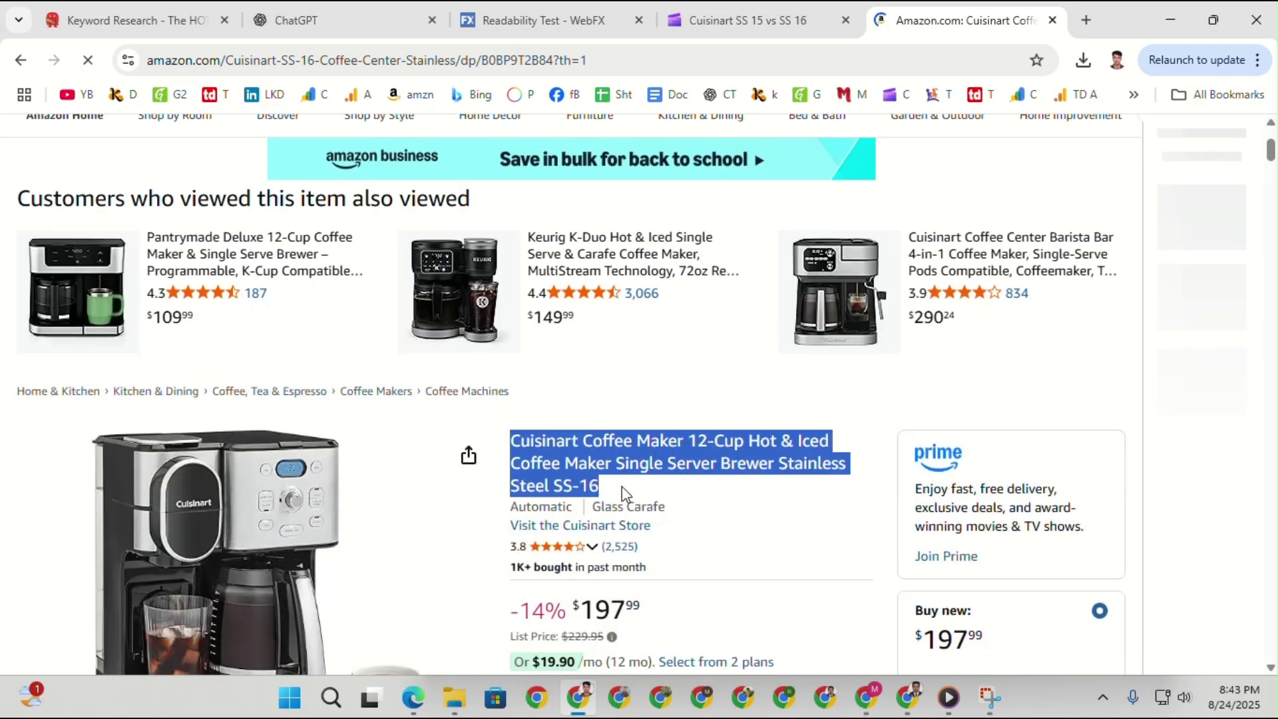
Switch to the ChatGPT window with the Entity extraction prompt chat, start a new chat and paste the SS-16 product title into the message.
left_click(905, 699)
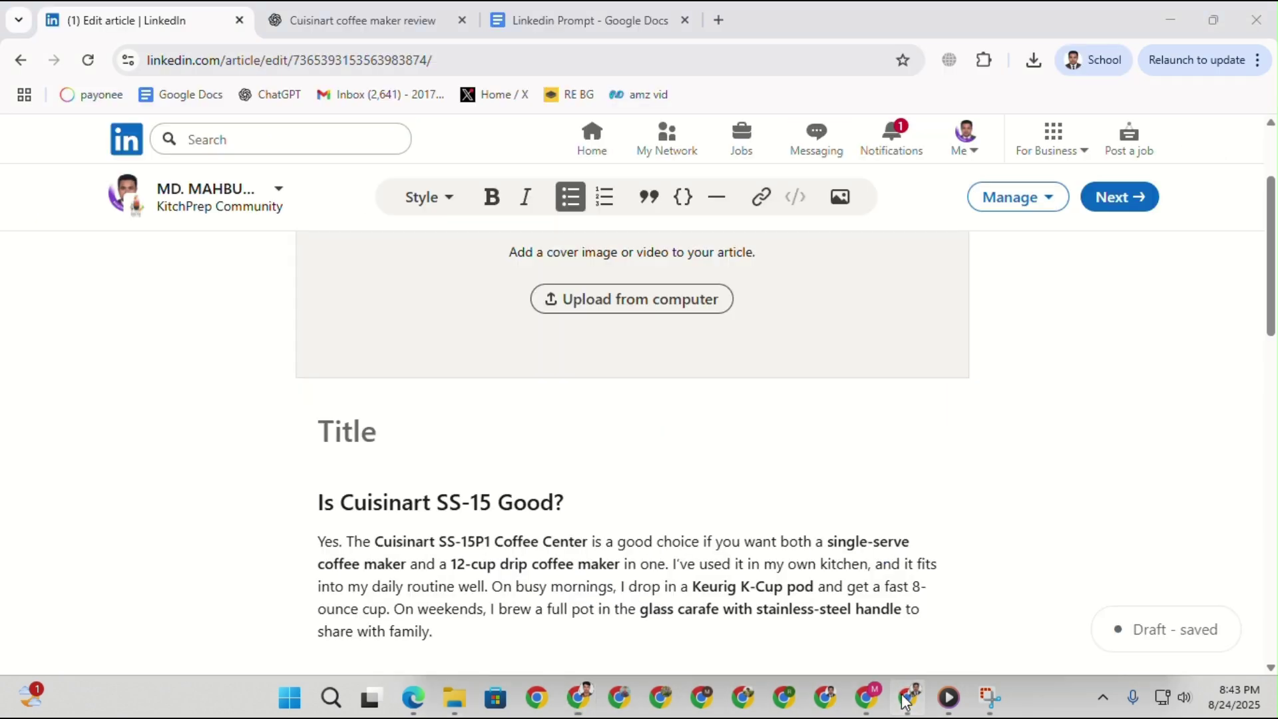
left_click(871, 699)
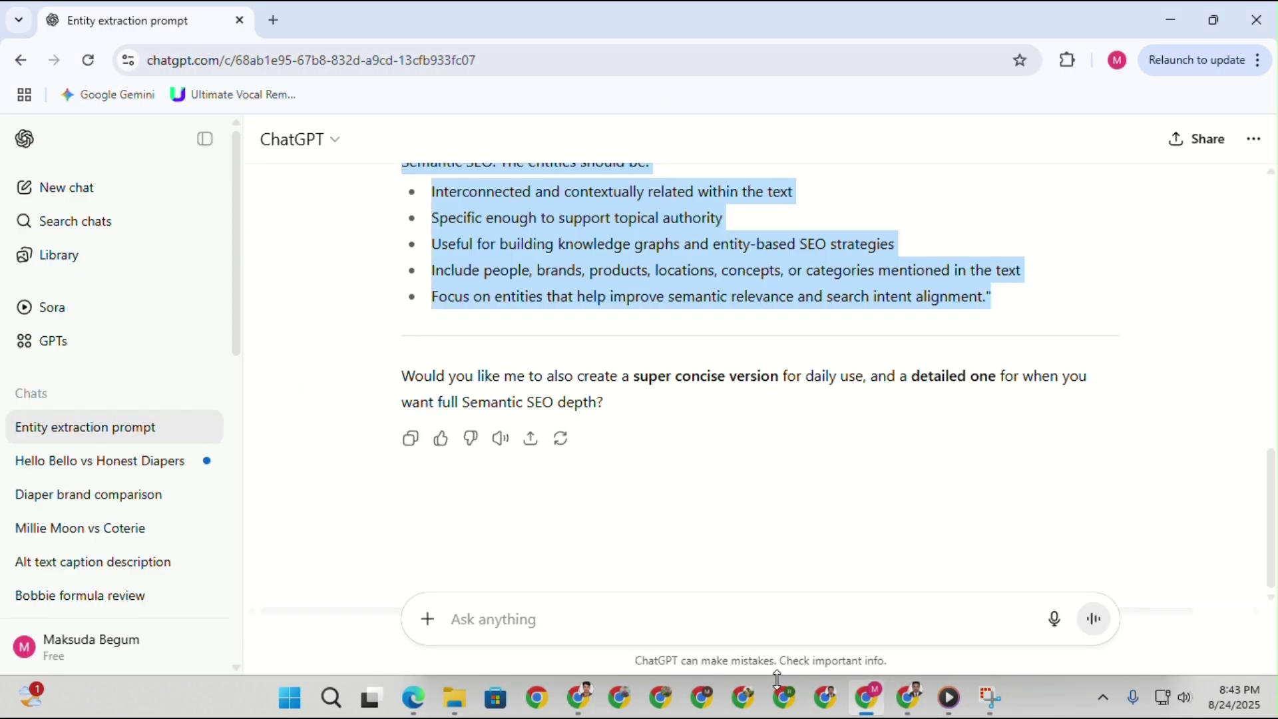
left_click(66, 187)
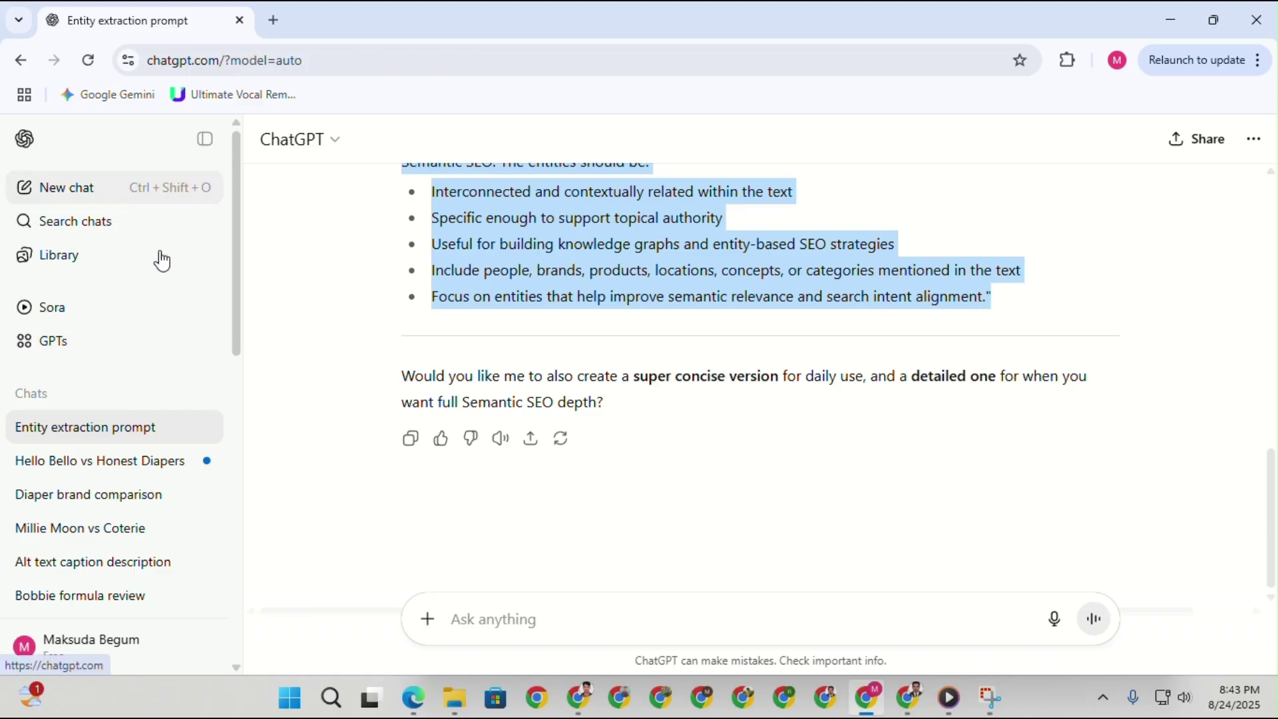
key("ctrl+v")
key("shift+Return")
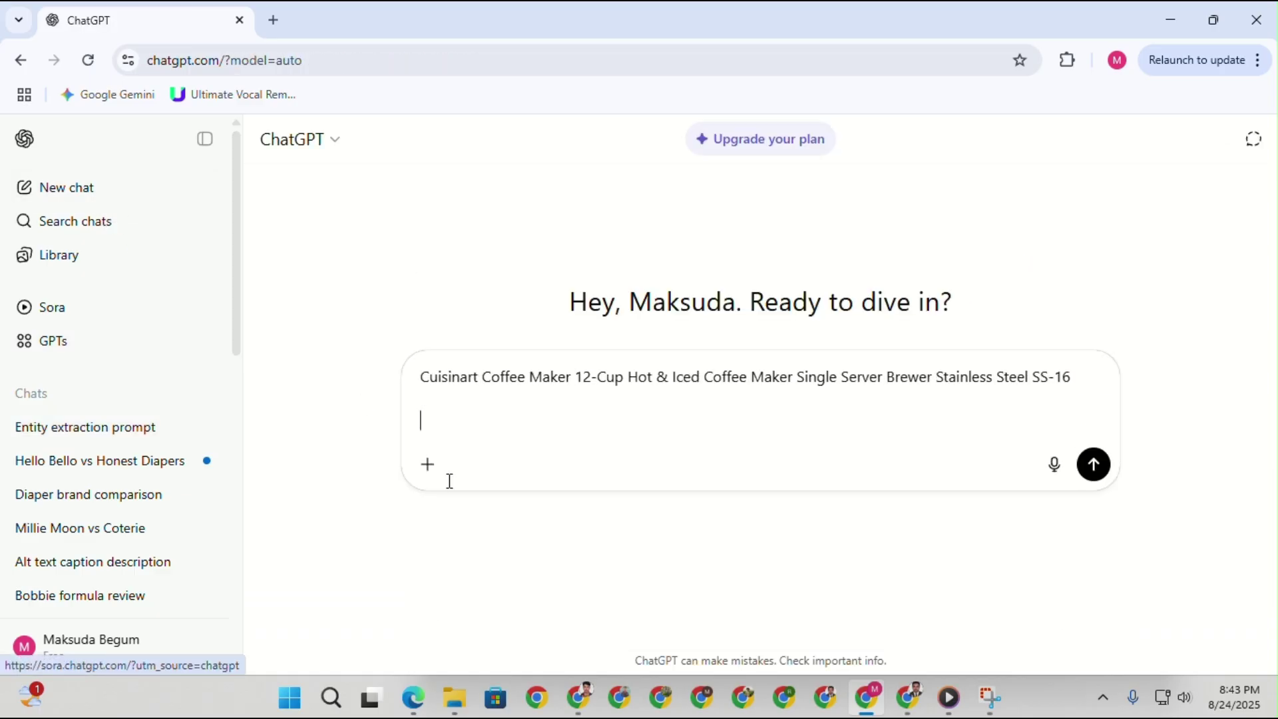
Add the SS-16's product details and feature bullets from the Amazon listing below the title in the unsent ChatGPT message.
left_click(579, 689)
scroll(576, 484, "down", 8)
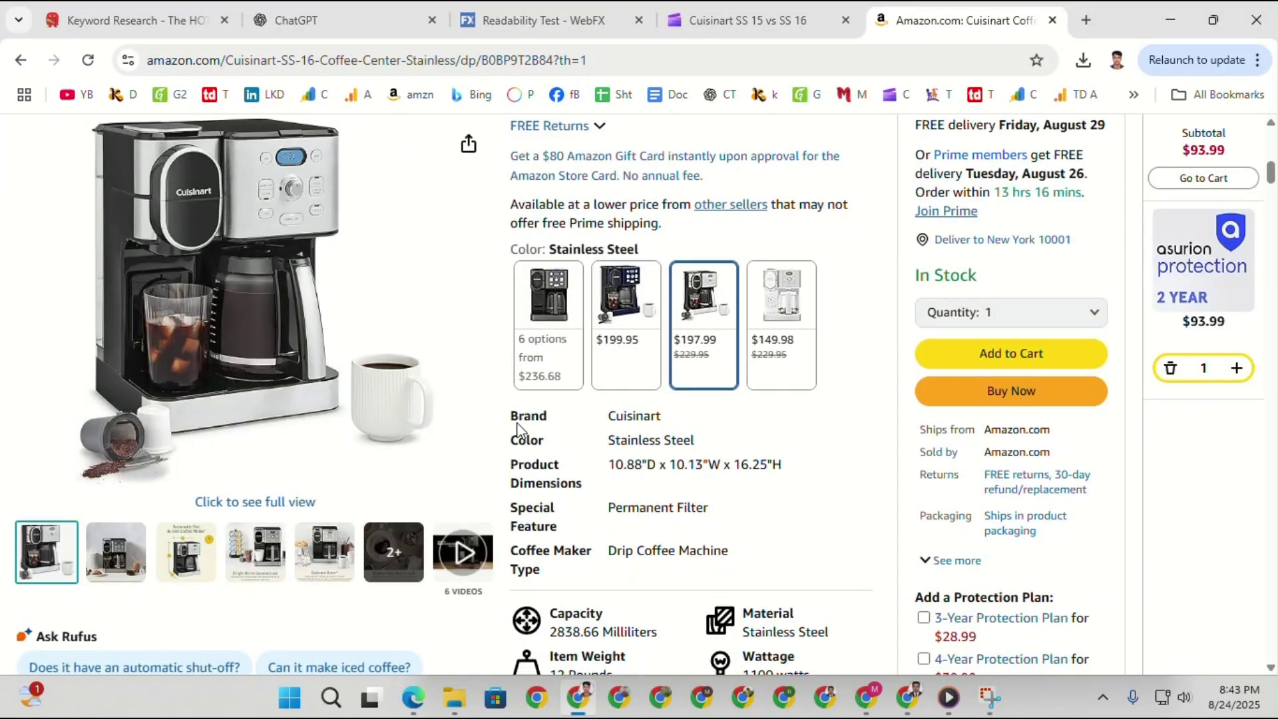
left_click_drag(514, 417, 930, 466)
key("ctrl+c")
left_click(867, 698)
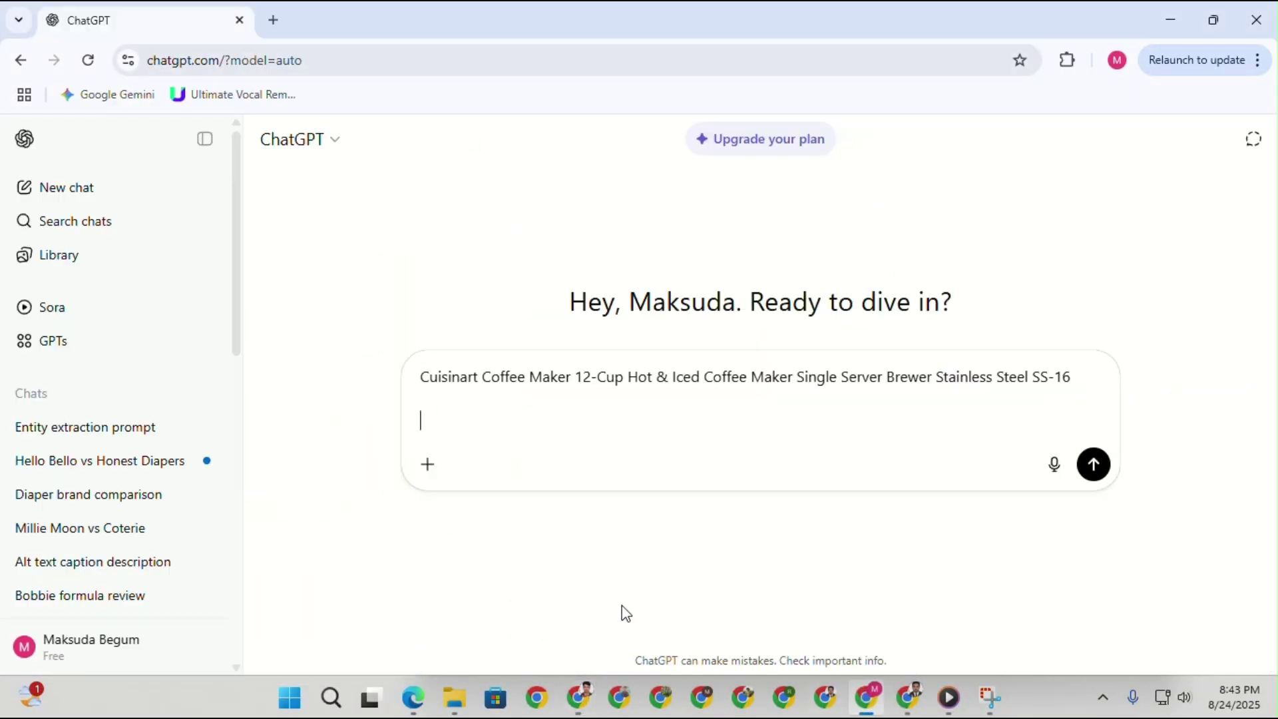
key("ctrl+v")
key("shift+Return")
key("shift+Return")
Copy the entity extraction prompt above the "After 1st Sms" heading in the Linkedin Prompt document.
left_click(579, 697)
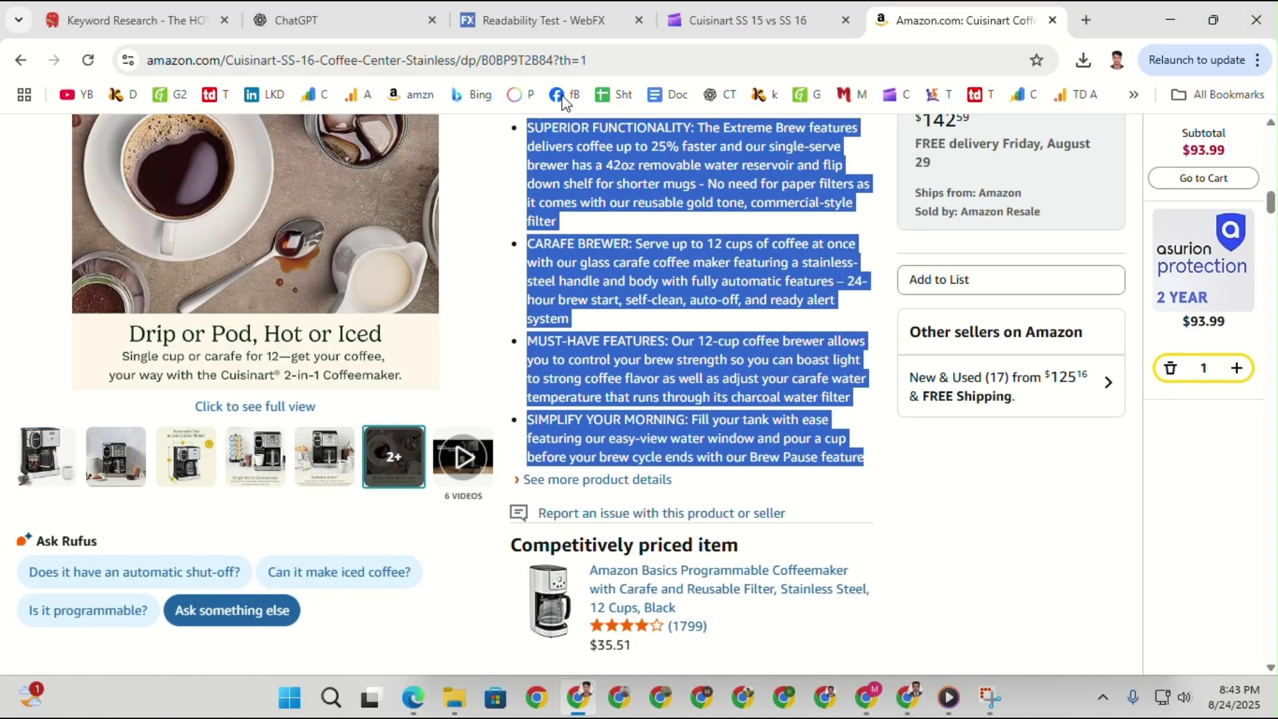
left_click(917, 701)
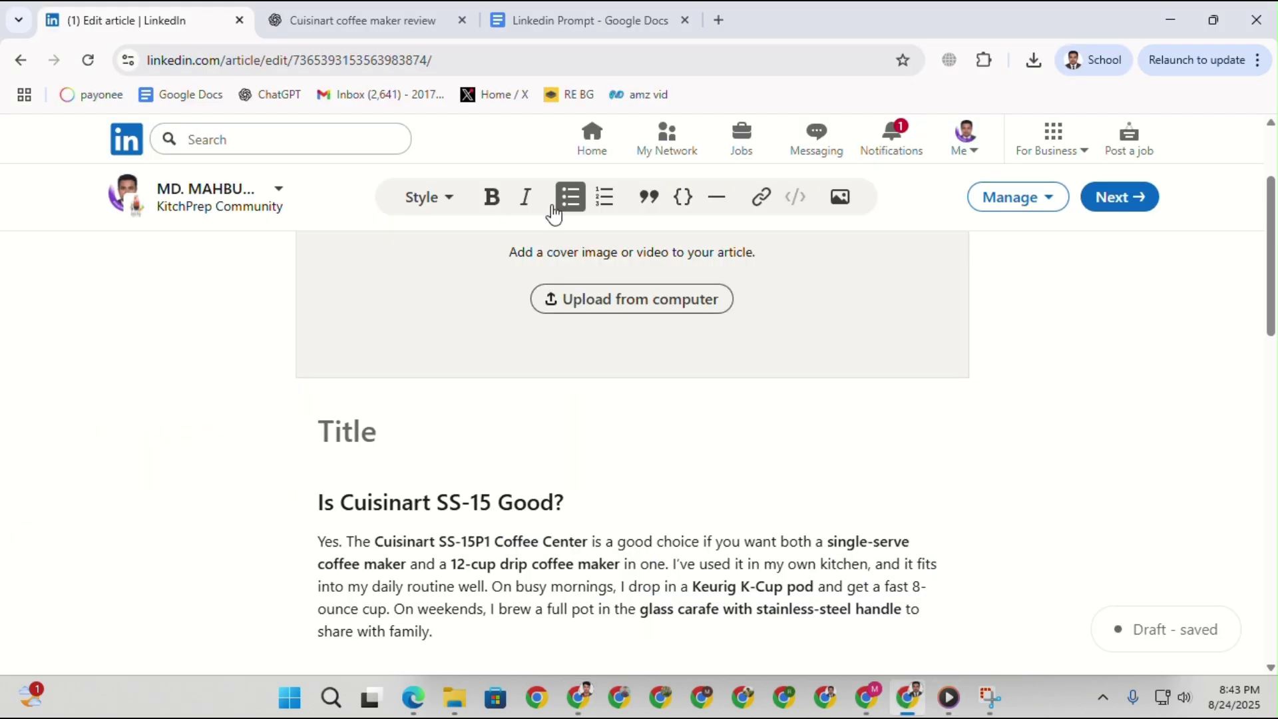
left_click(579, 20)
scroll(533, 462, "up", 10)
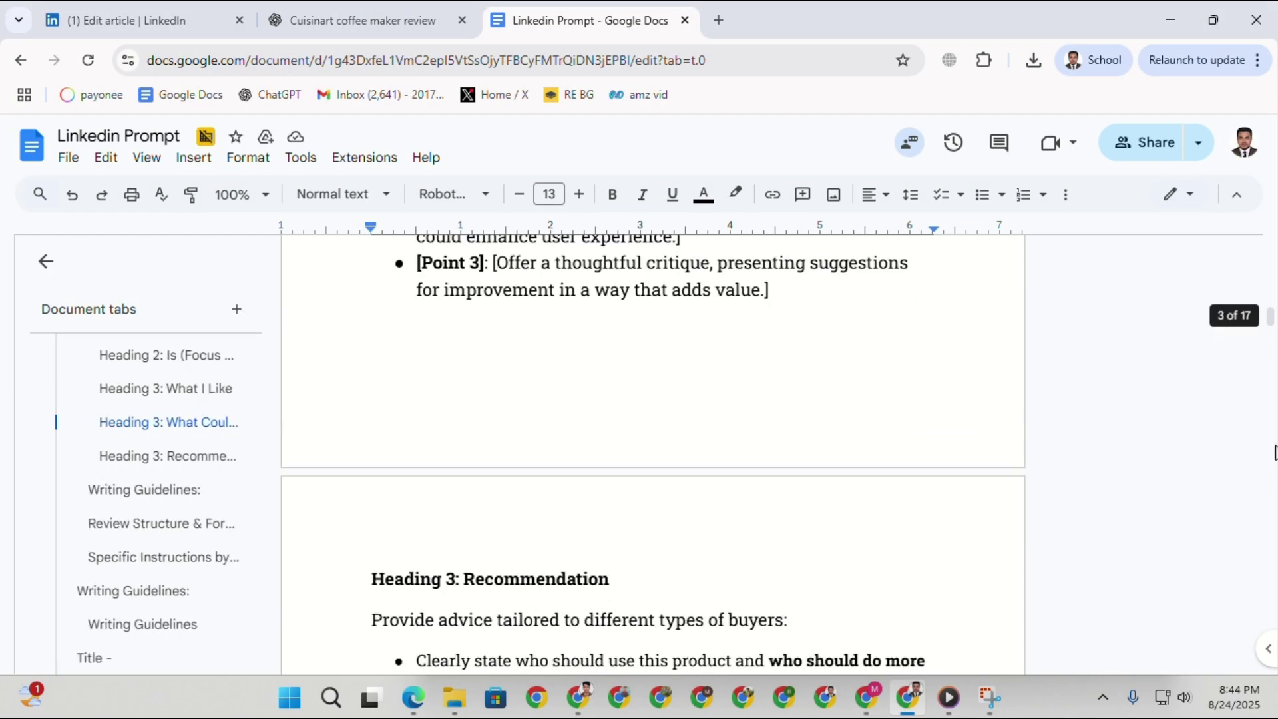
left_click_drag(1272, 316, 1221, 251)
left_click_drag(371, 449, 530, 507)
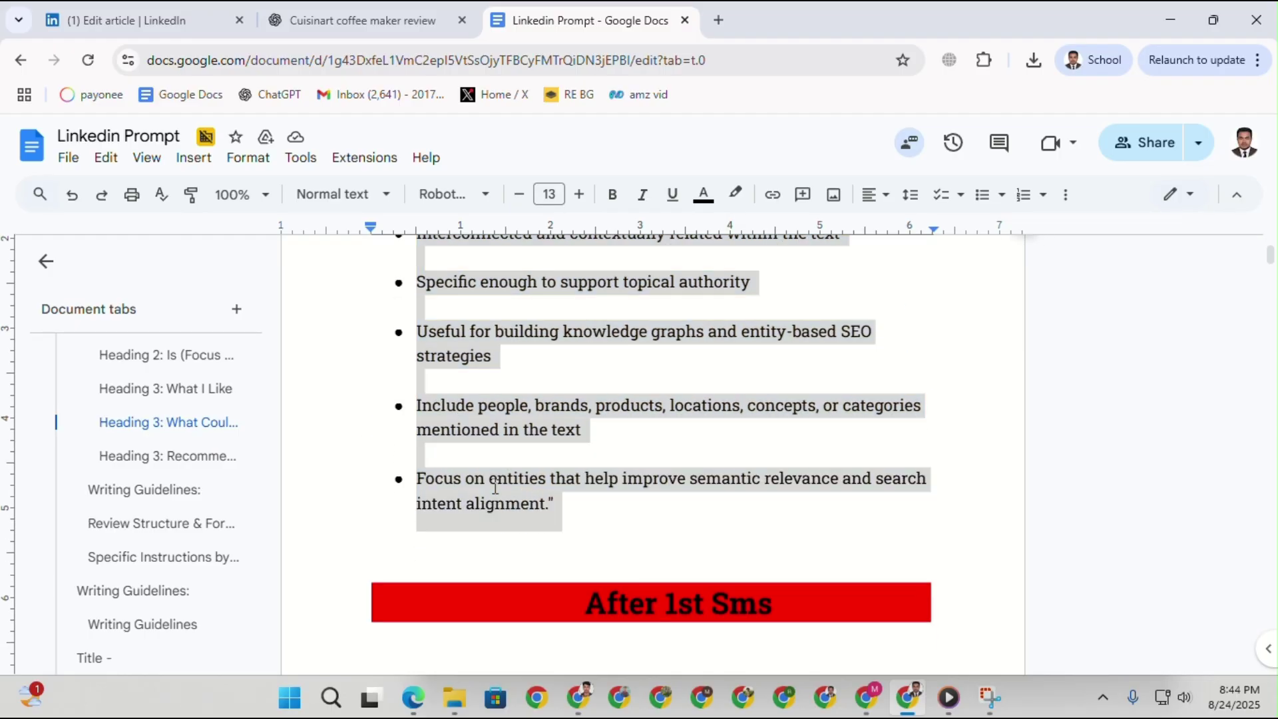
right_click(508, 486)
left_click(551, 241)
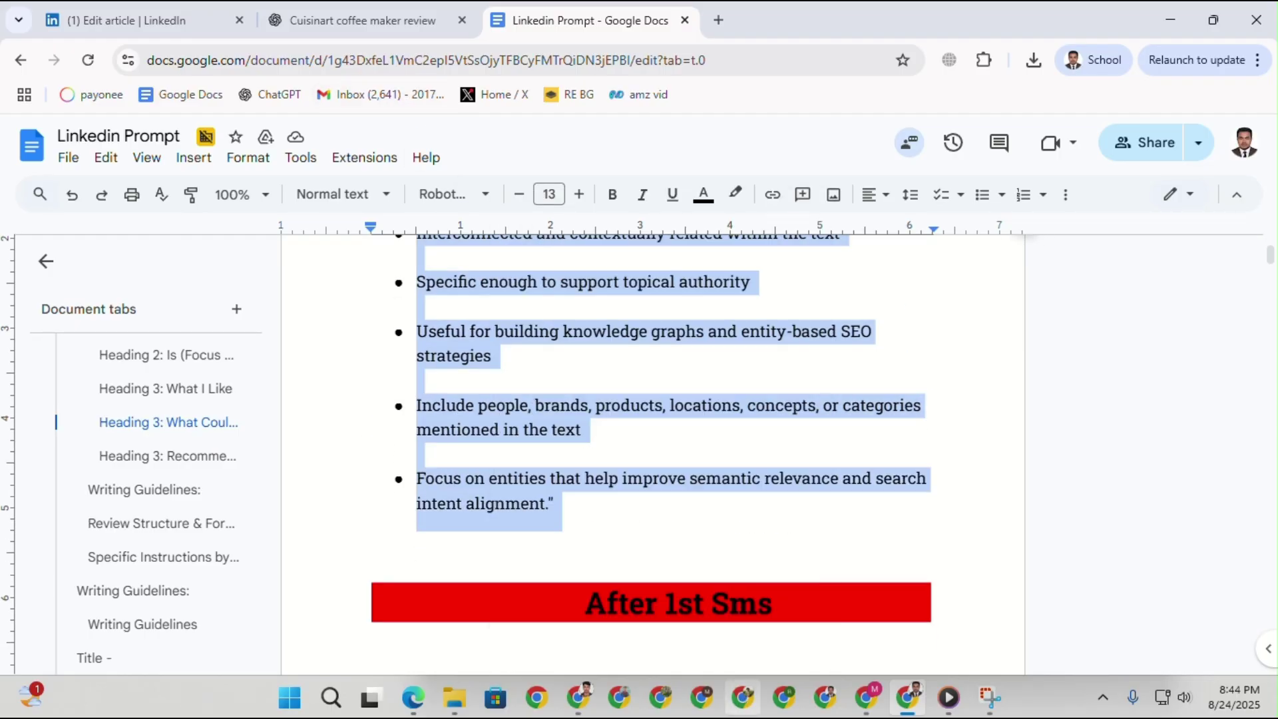
Add the entity extraction prompt below the SS-16 product information in the ChatGPT message and send it.
left_click(826, 699)
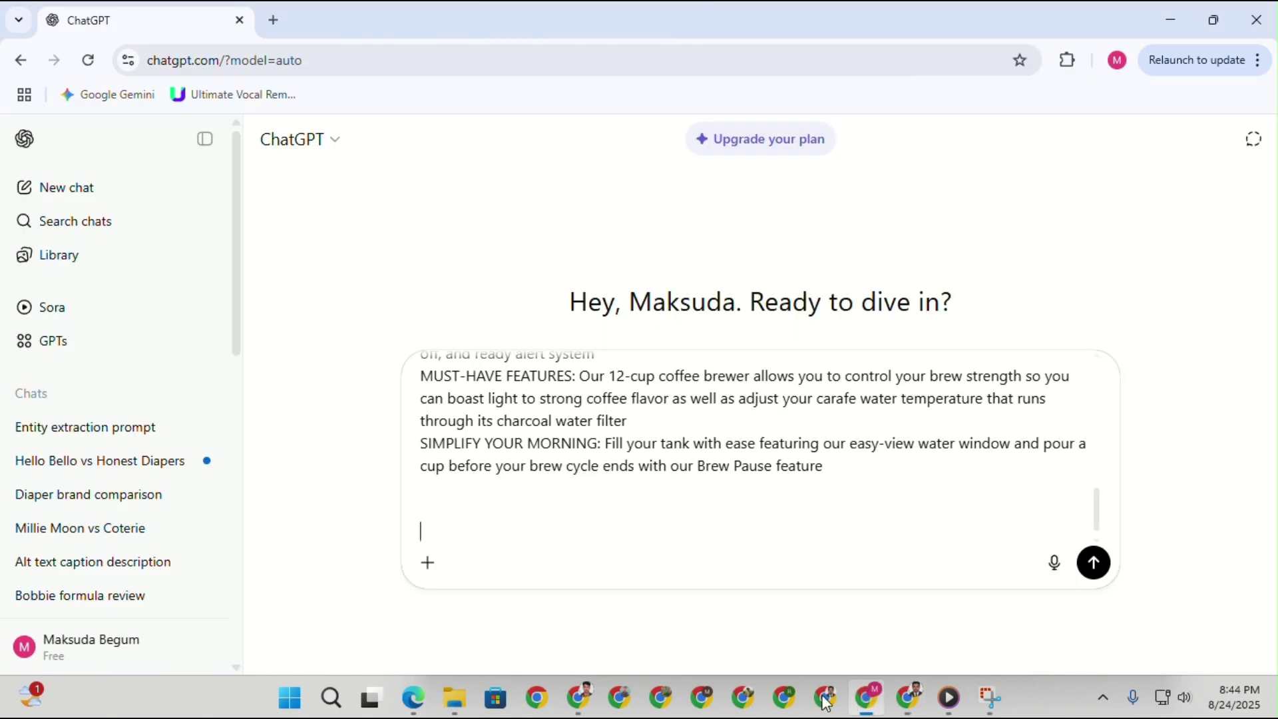
right_click(446, 536)
left_click(479, 323)
key("Return")
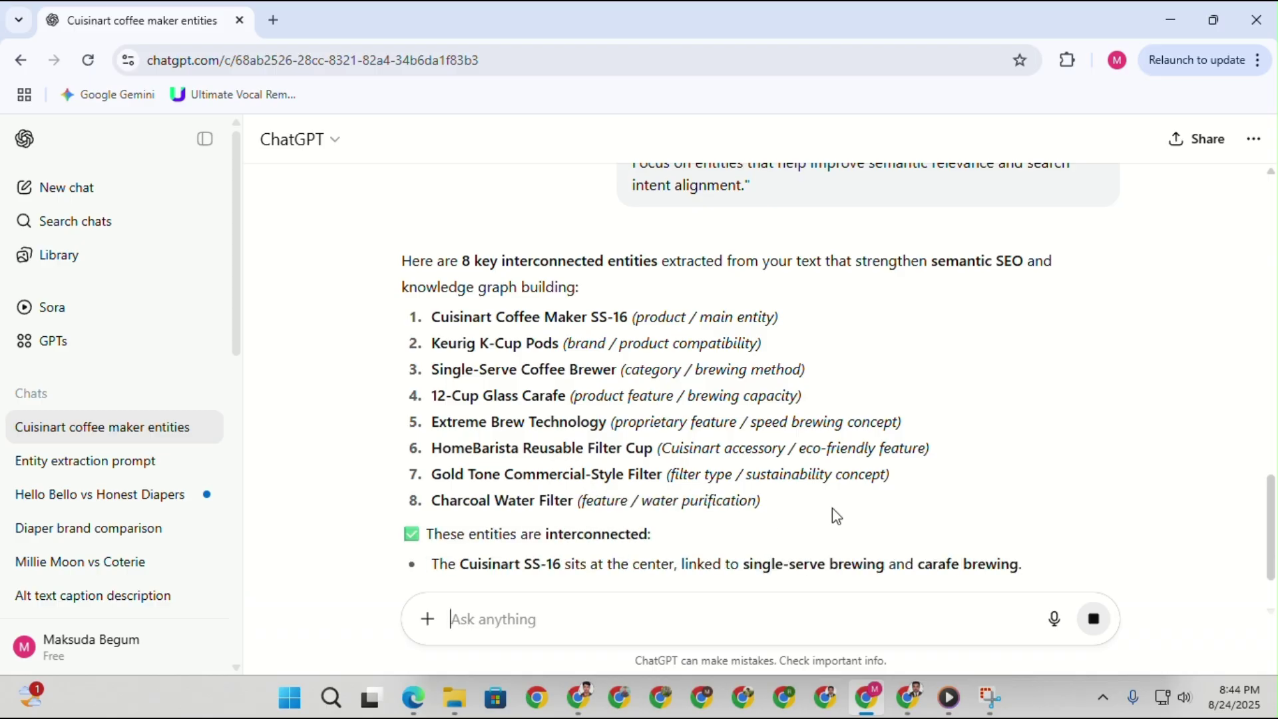
Copy the numbered list of SS-16 key entities from ChatGPT's reply and return to the Linkedin Prompt document.
left_click_drag(792, 506, 503, 404)
left_click_drag(430, 328, 801, 518)
right_click(650, 462)
left_click(678, 276)
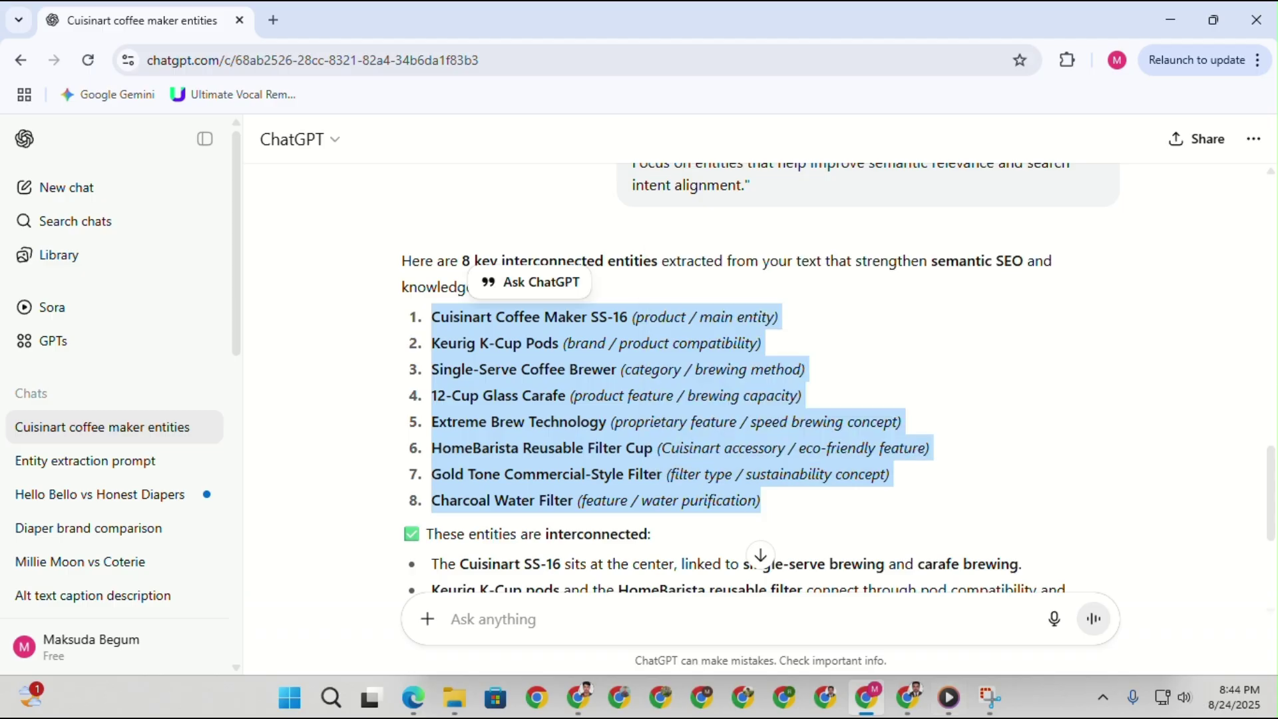
left_click(909, 698)
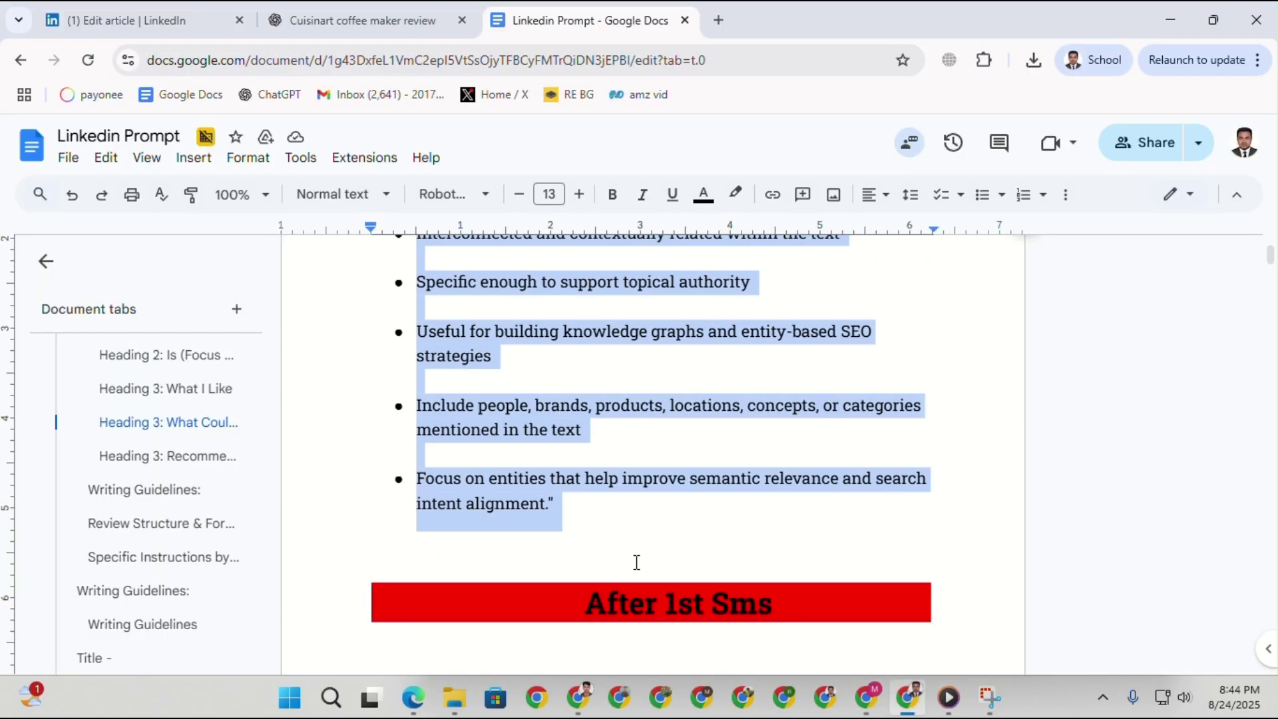
Replace the old entity list under "Entities for SEMANTIC SEO" in the Linkedin Prompt document with the copied SS-16 key entities.
scroll(650, 570, "down", 14)
scroll(403, 378, "up", 1)
scroll(523, 409, "down", 3)
left_click_drag(372, 361, 705, 448)
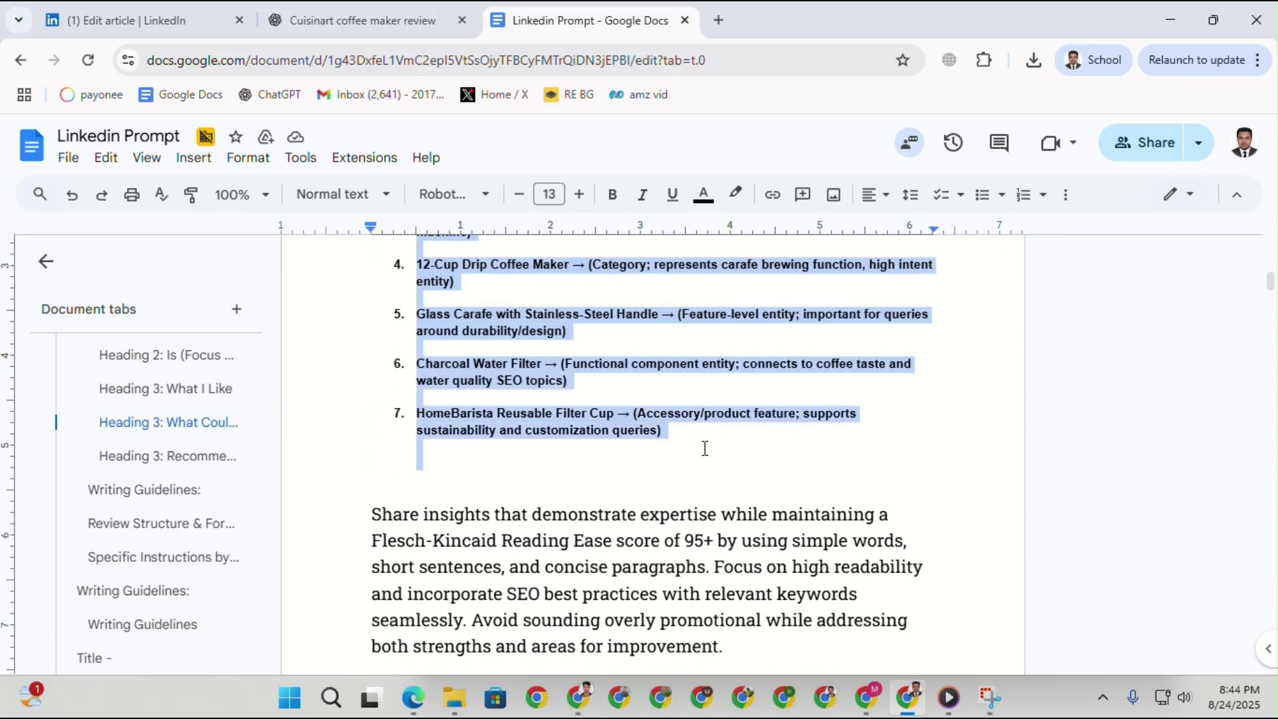
key("ctrl+v")
Change the product name under "Now Just Write this Product Review" to cuisinart ss 16.
scroll(705, 448, "up", 15)
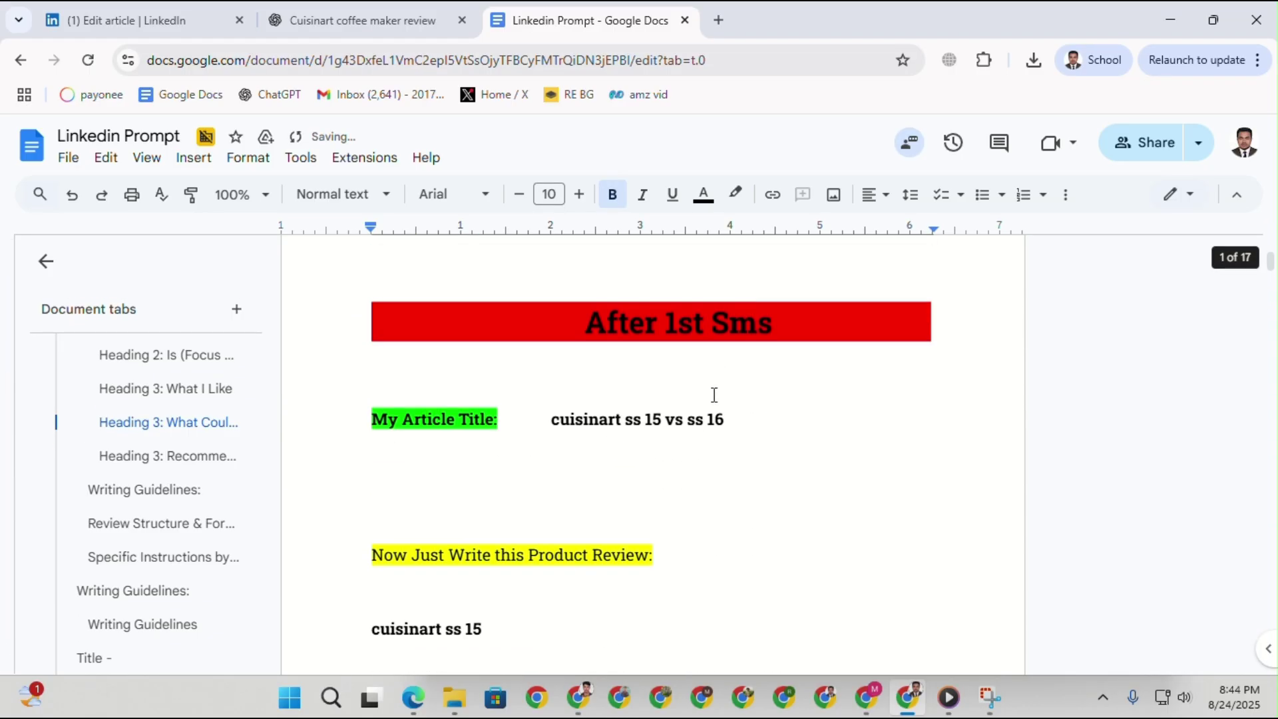
scroll(406, 534, "down", 1)
left_click(511, 535)
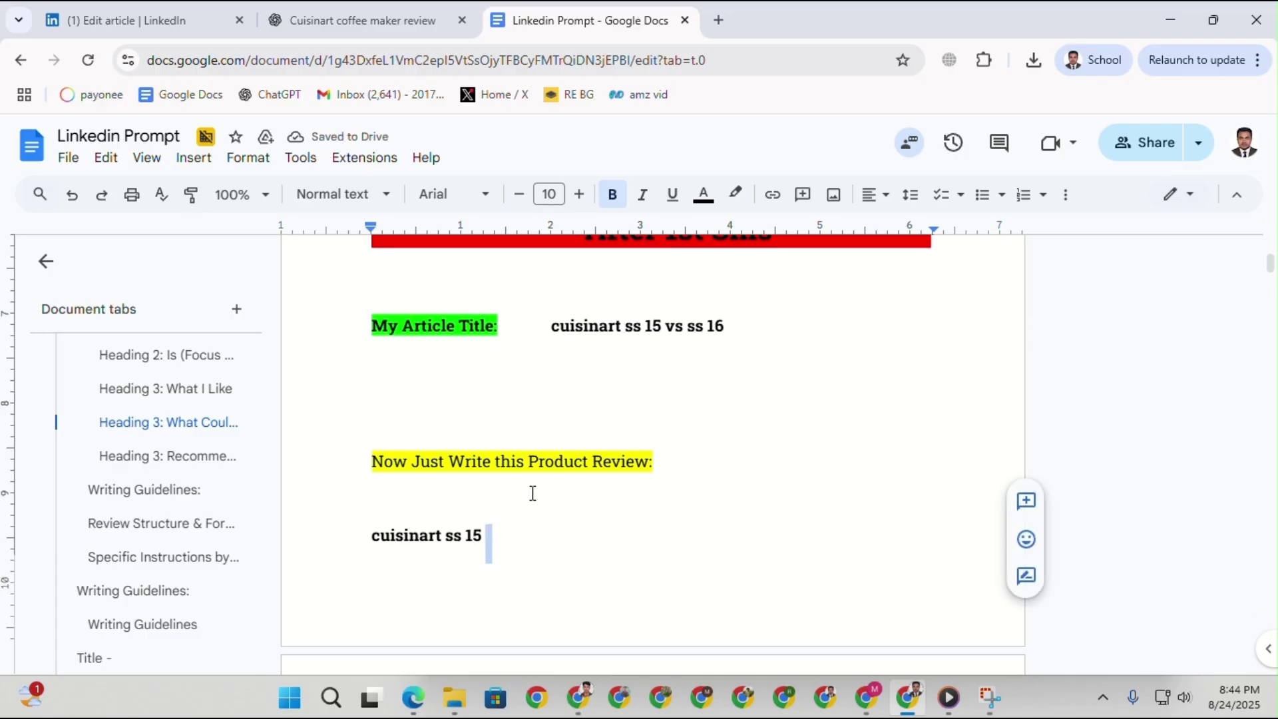
key("F11")
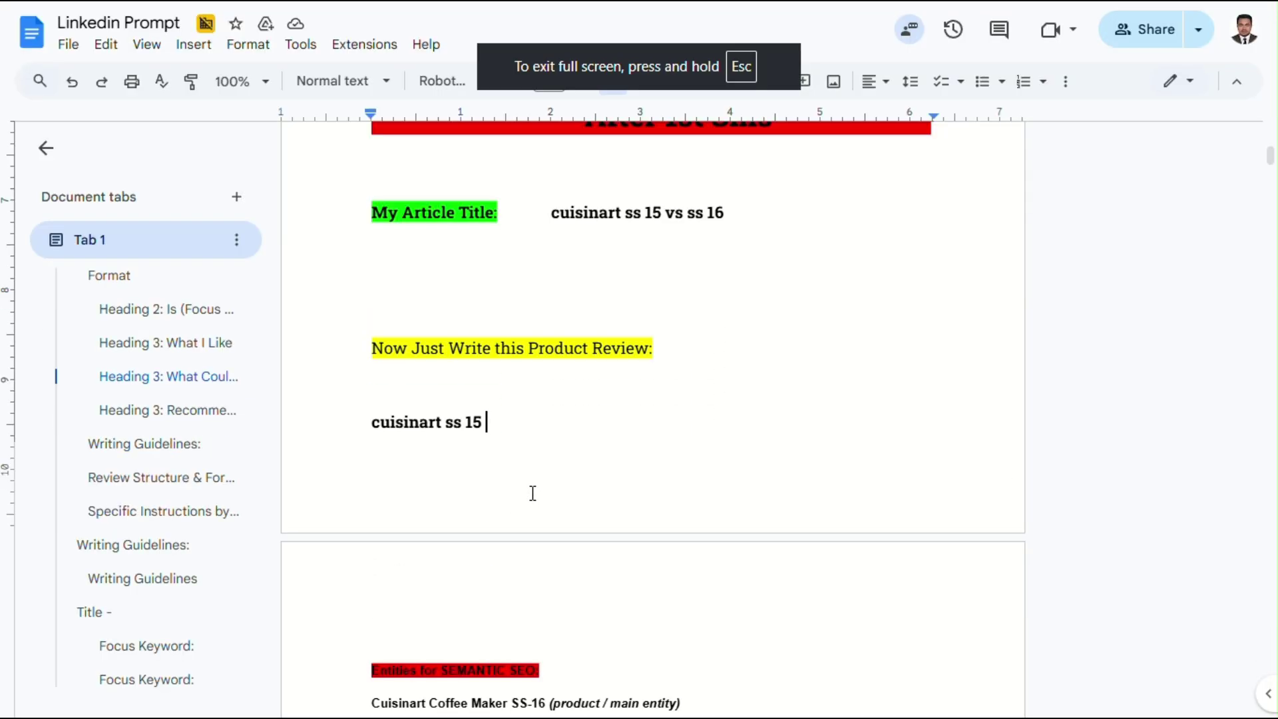
key("F11")
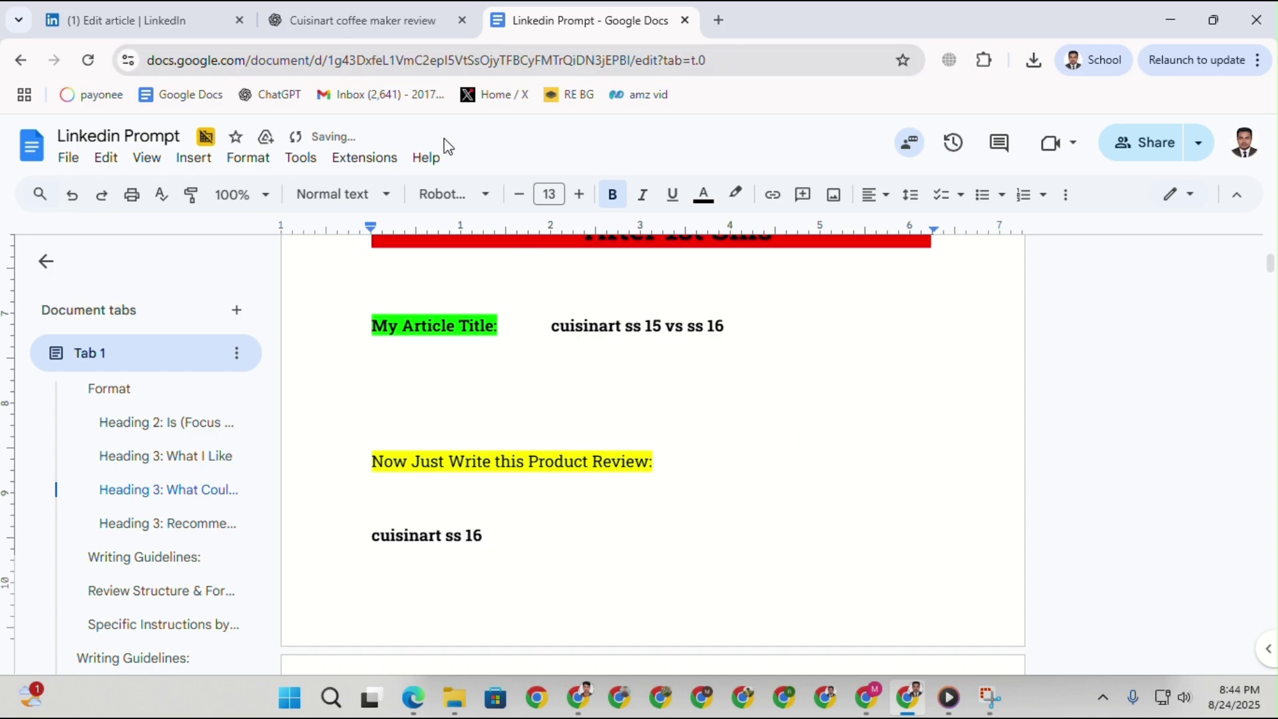
Copy the SS-16's product details and "About this item" bullets from the Amazon listing in the other browser window.
left_click(595, 700)
scroll(729, 474, "up", 10)
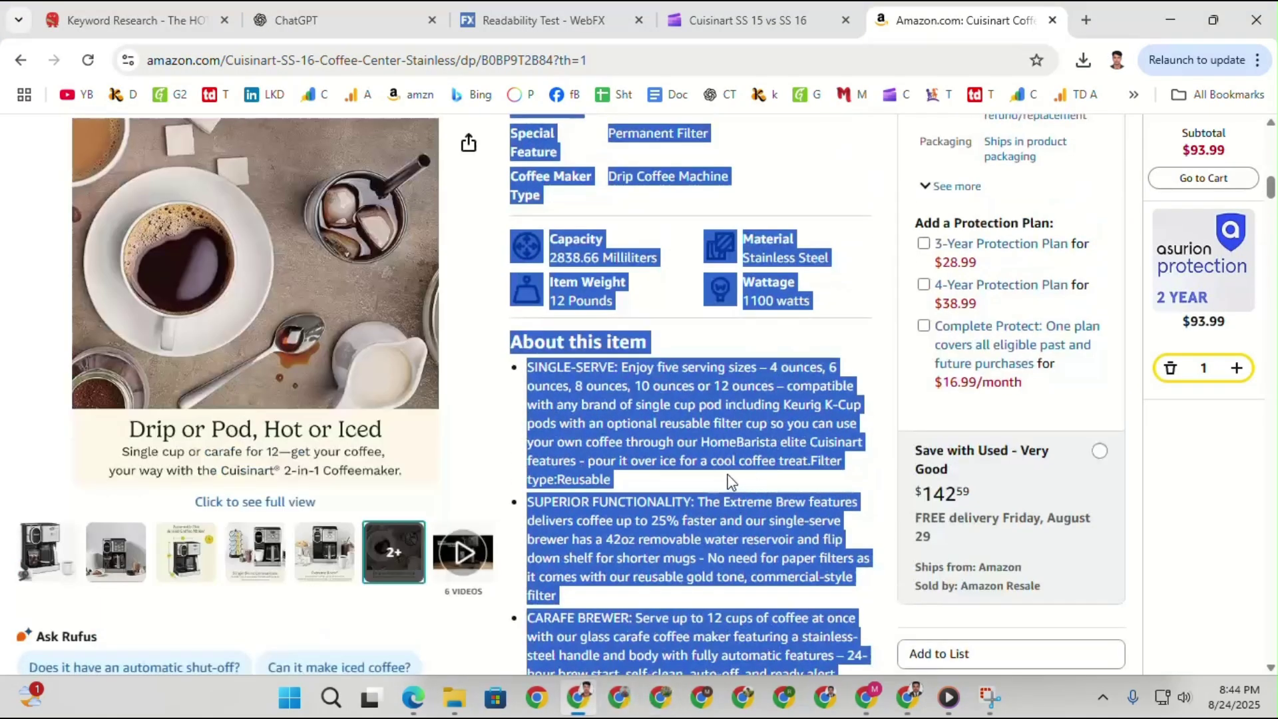
right_click(533, 360)
left_click(556, 382)
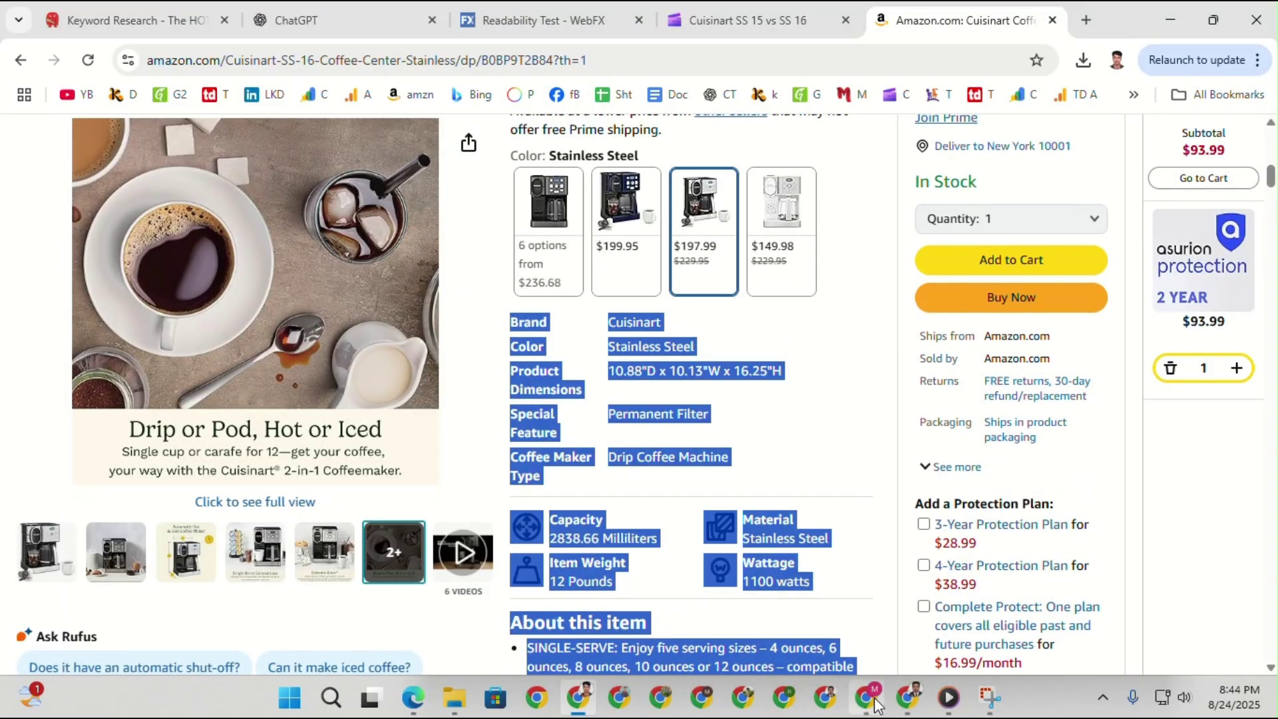
Start a new ChatGPT chat and add the copied SS-16 product details to the message, followed by blank lines.
left_click(876, 703)
left_click(61, 188)
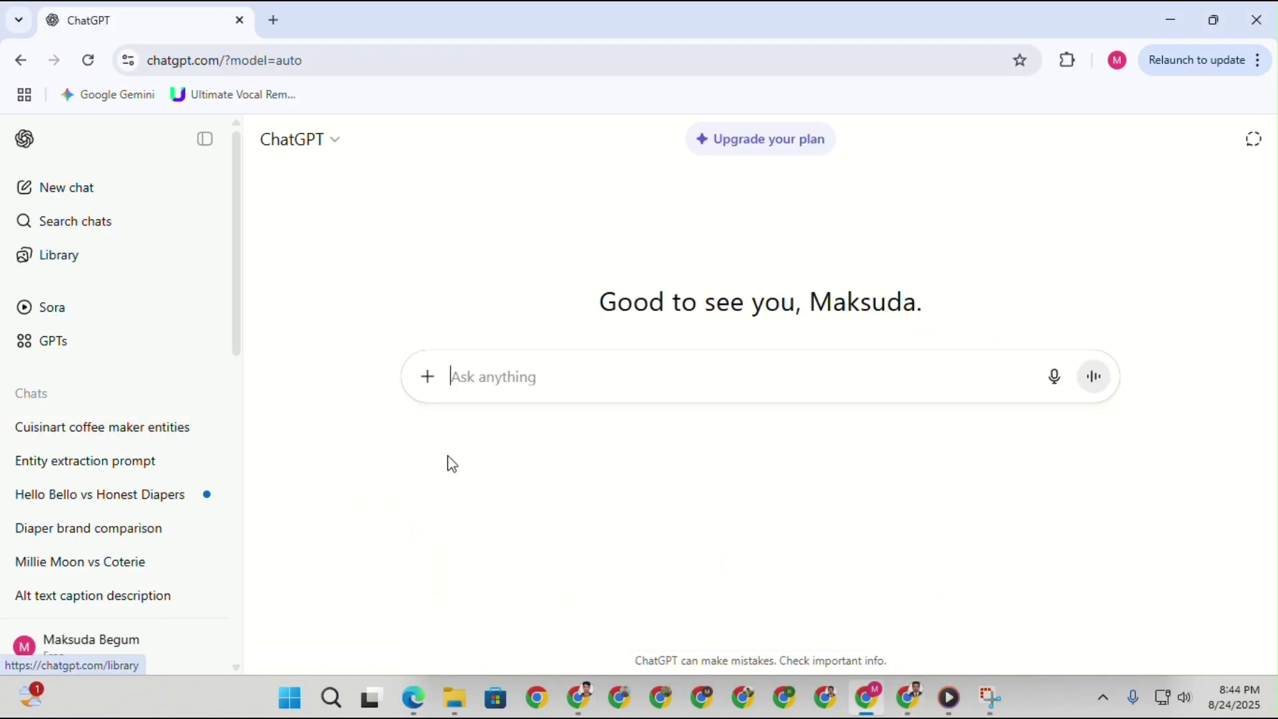
right_click(472, 381)
left_click(512, 457)
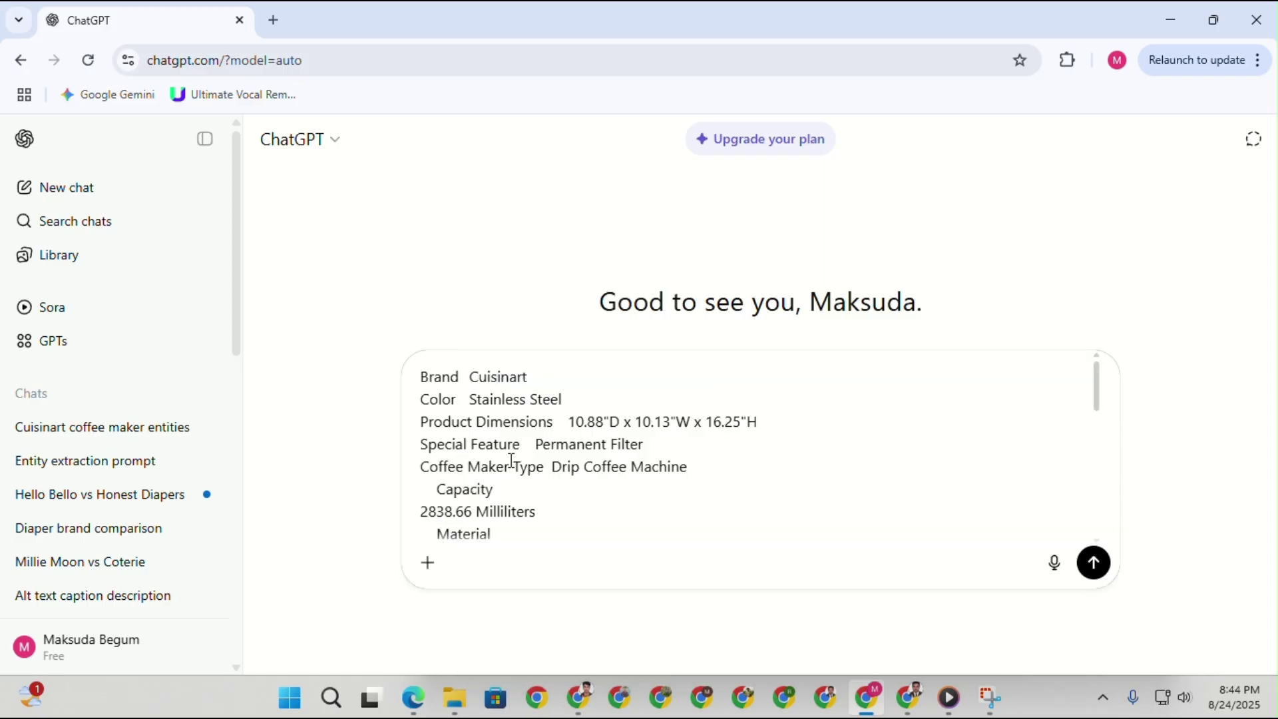
key("shift+Return")
key("shift+Return")
key("shift+Return")
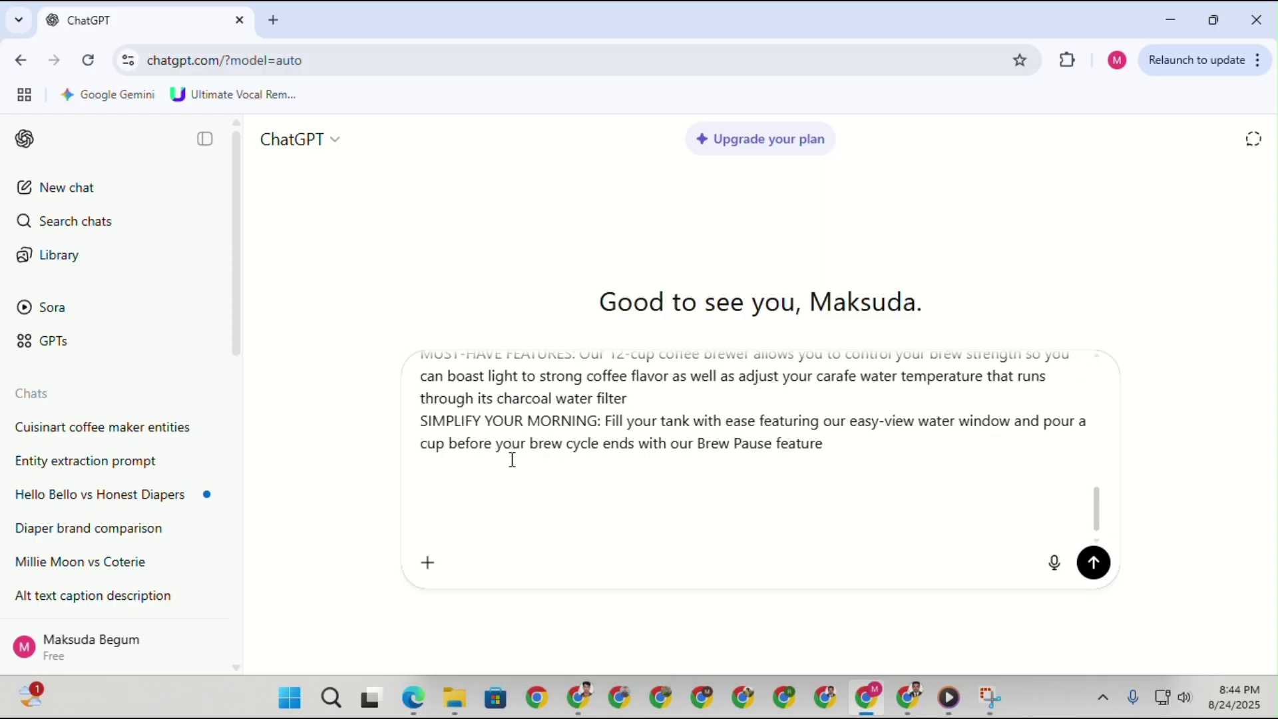
Copy the product name "cuisinart ss 16" from the Linkedin Prompt document.
left_click(916, 701)
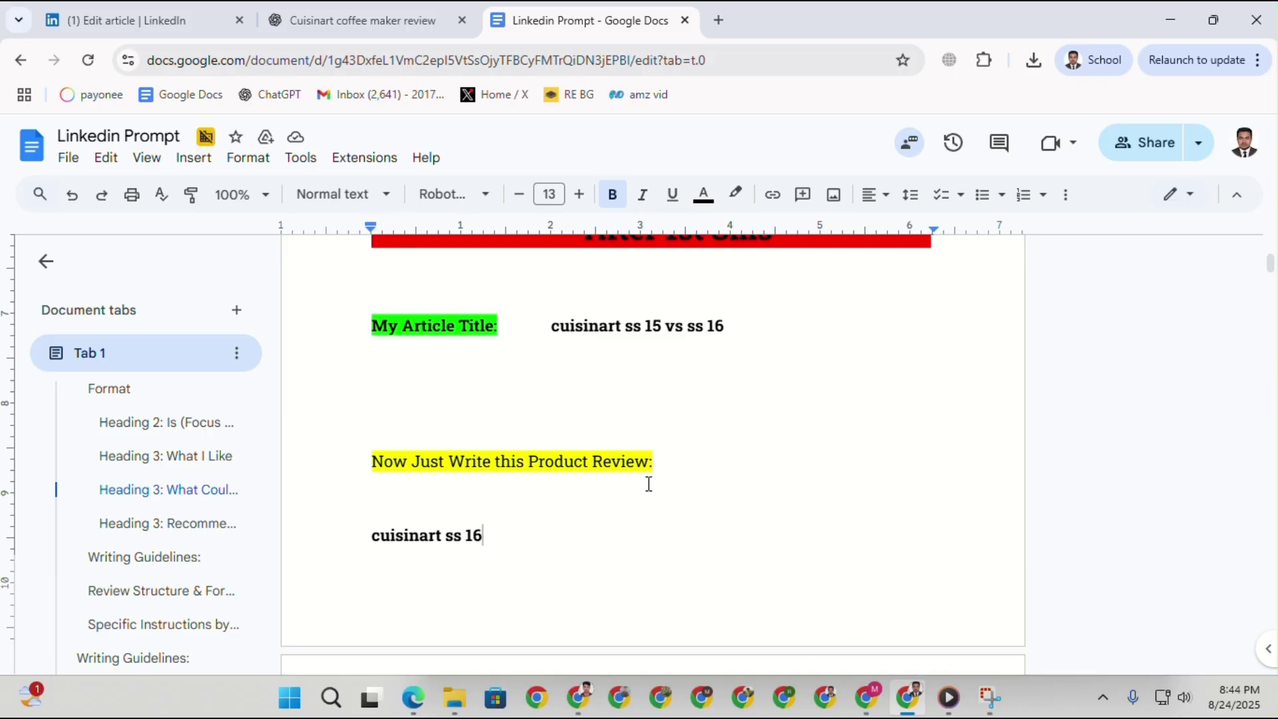
scroll(642, 526, "up", 5)
scroll(642, 532, "down", 5)
left_click(412, 535)
triple_click(412, 535)
right_click(413, 536)
left_click(463, 241)
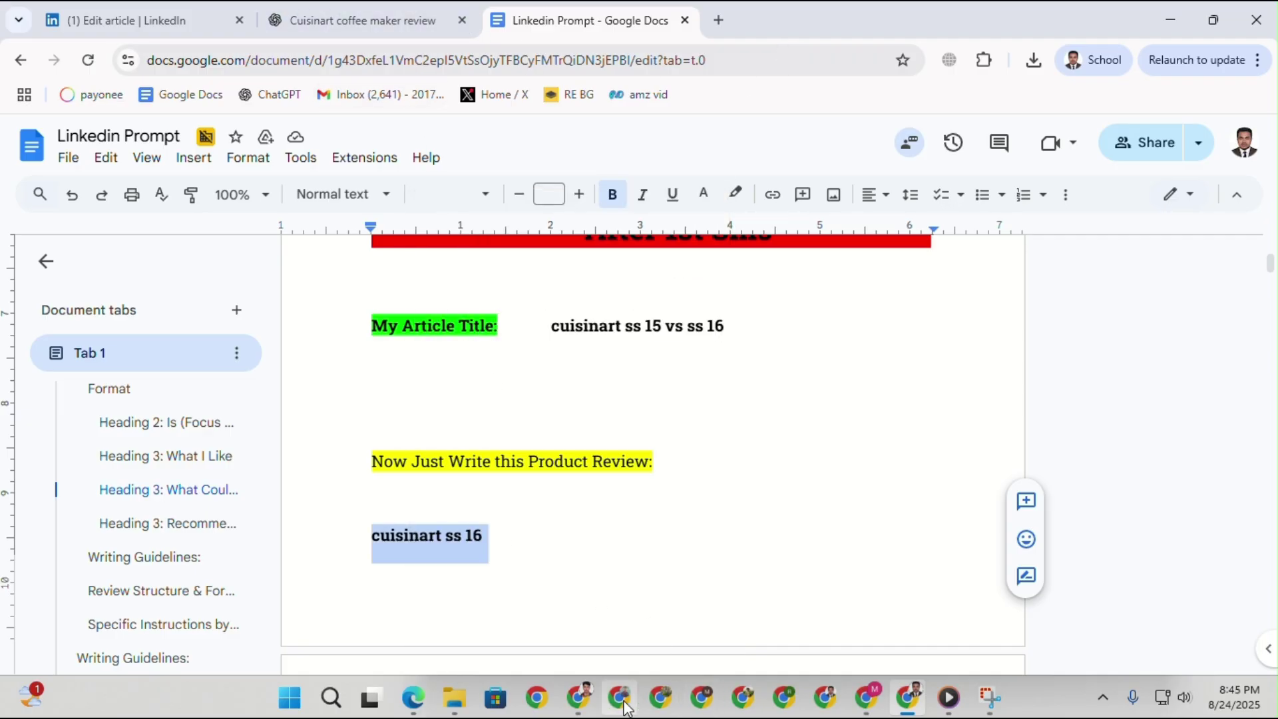
Search Google for "cuisinart ss 16" in a new tab of the ChatGPT browser window.
left_click(863, 700)
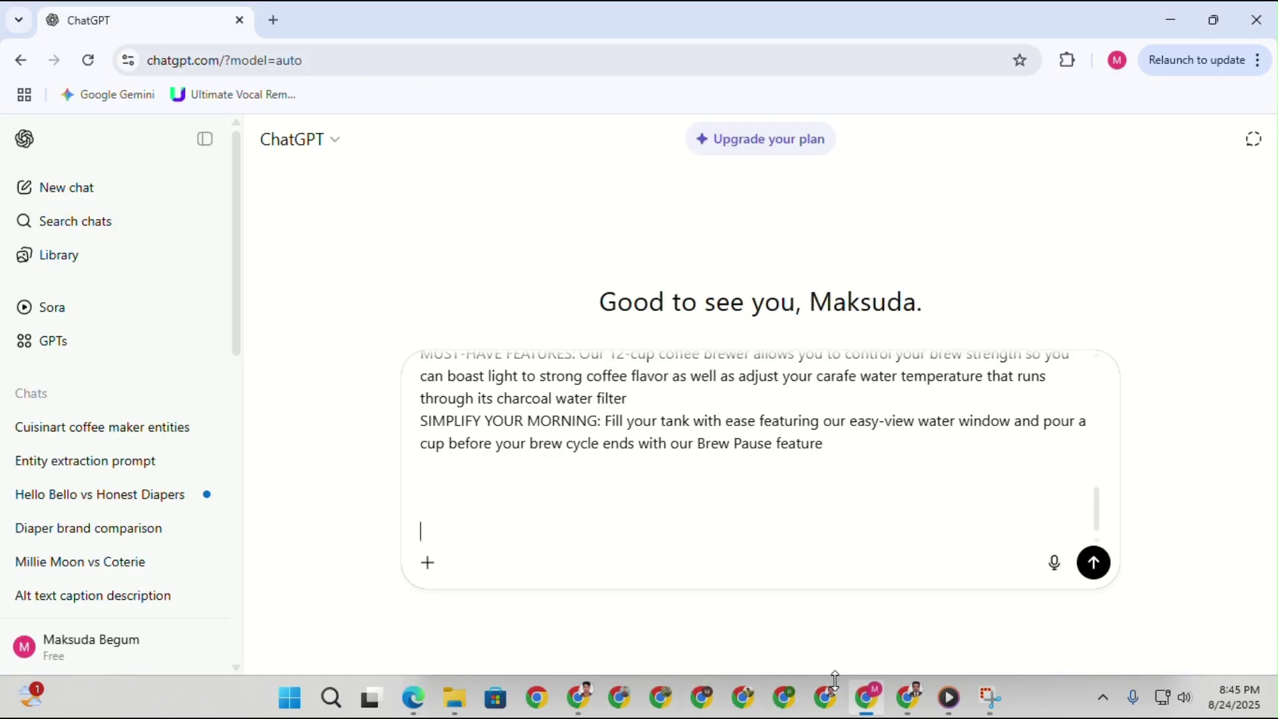
left_click(273, 19)
right_click(289, 58)
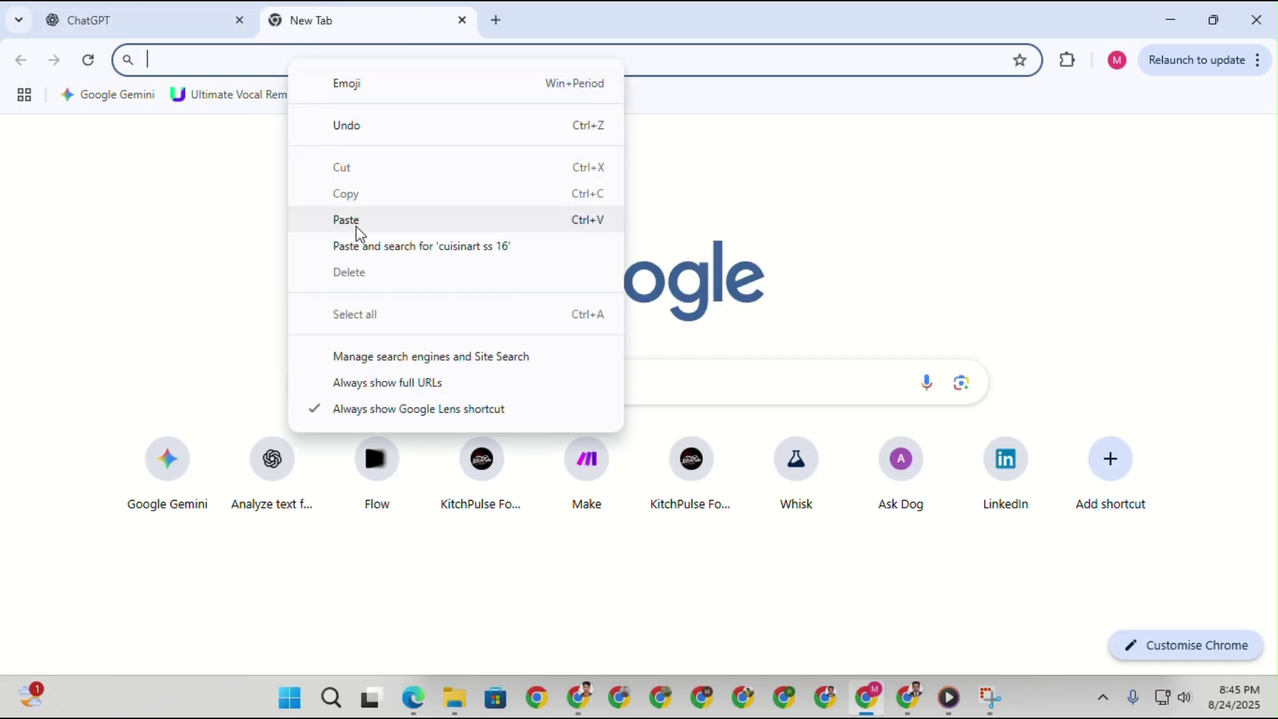
left_click(357, 218)
key("Return")
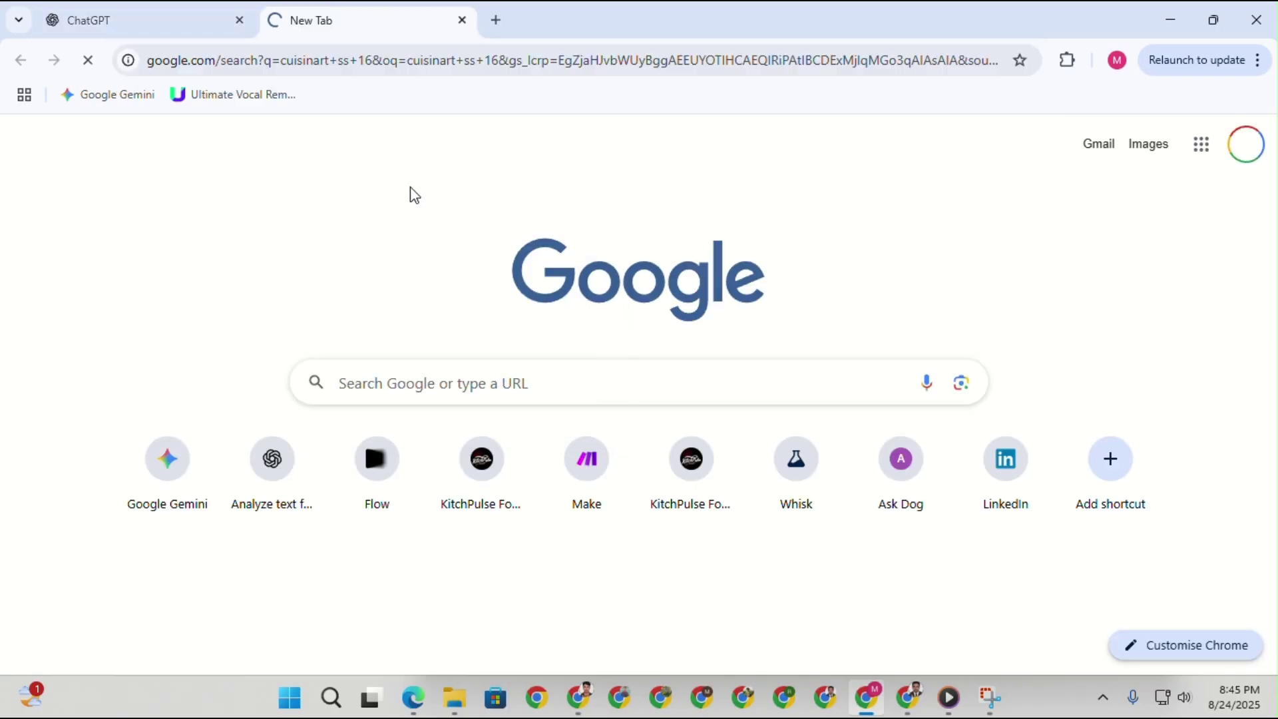
Turn off the Browsec VPN extension.
left_click(1068, 59)
left_click(950, 202)
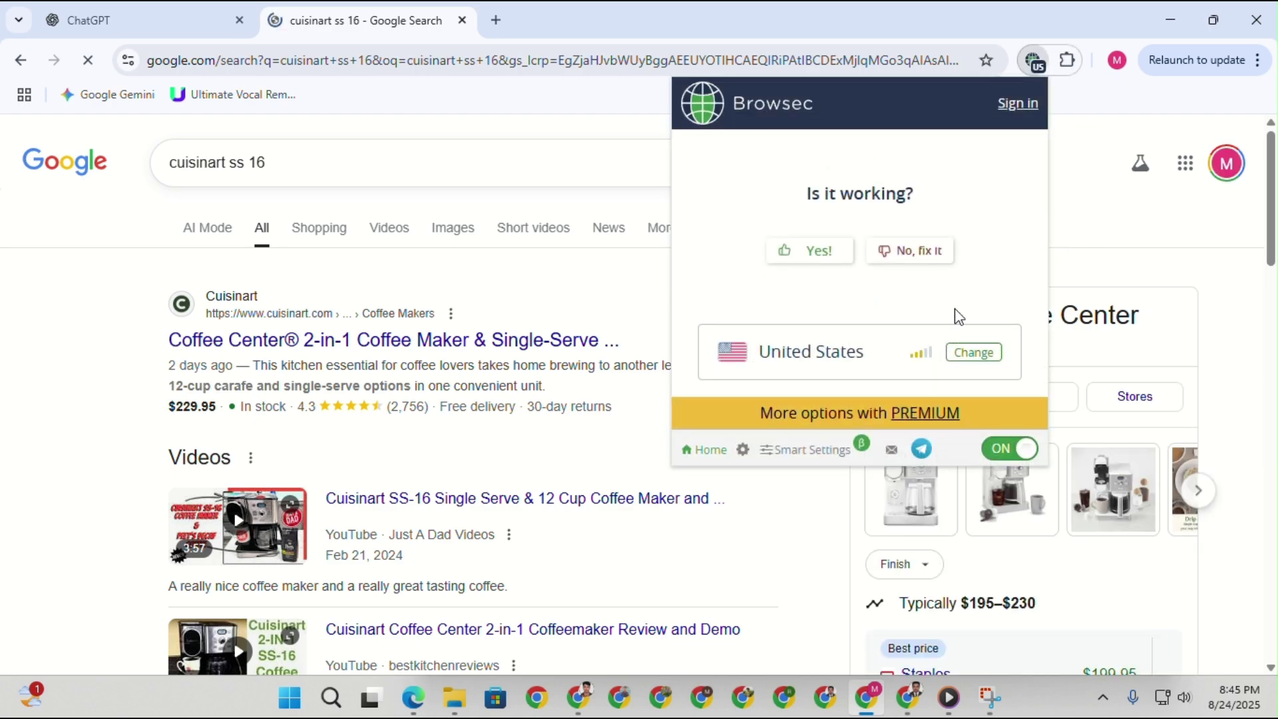
left_click(1010, 449)
scroll(373, 283, "down", 5)
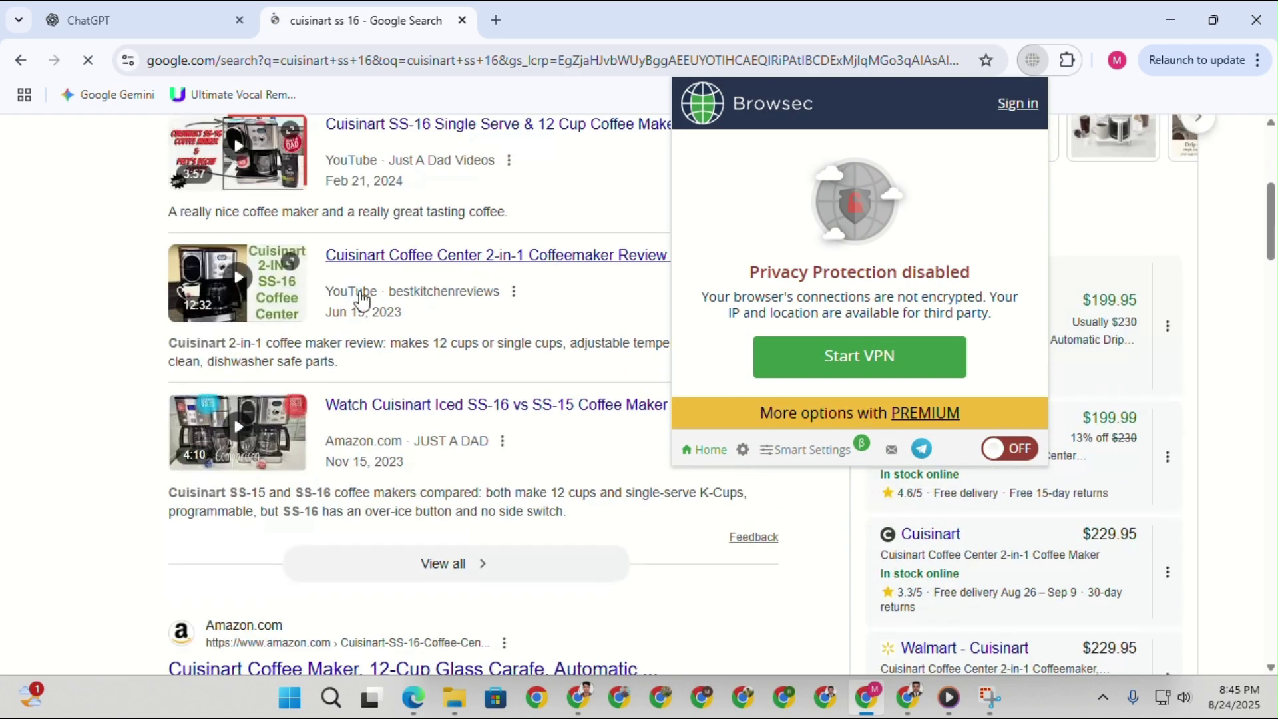
scroll(348, 280, "down", 3)
left_click(243, 483)
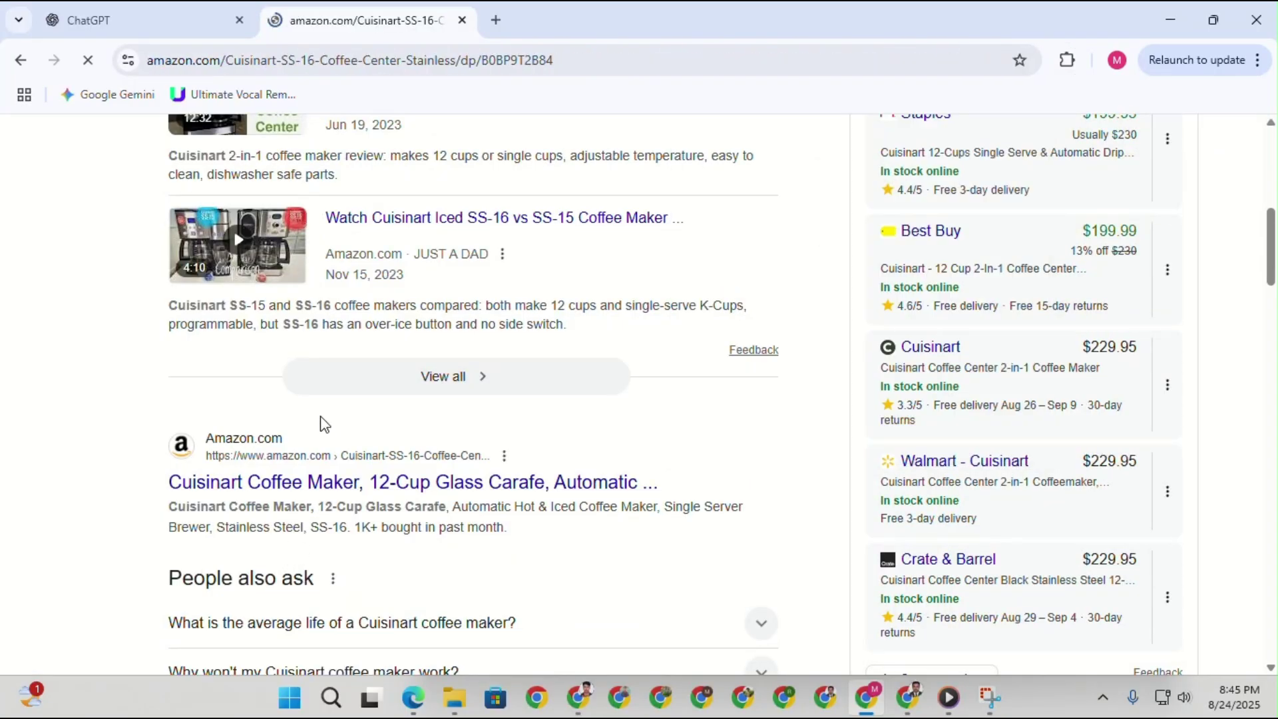
left_click(139, 9)
left_click(359, 20)
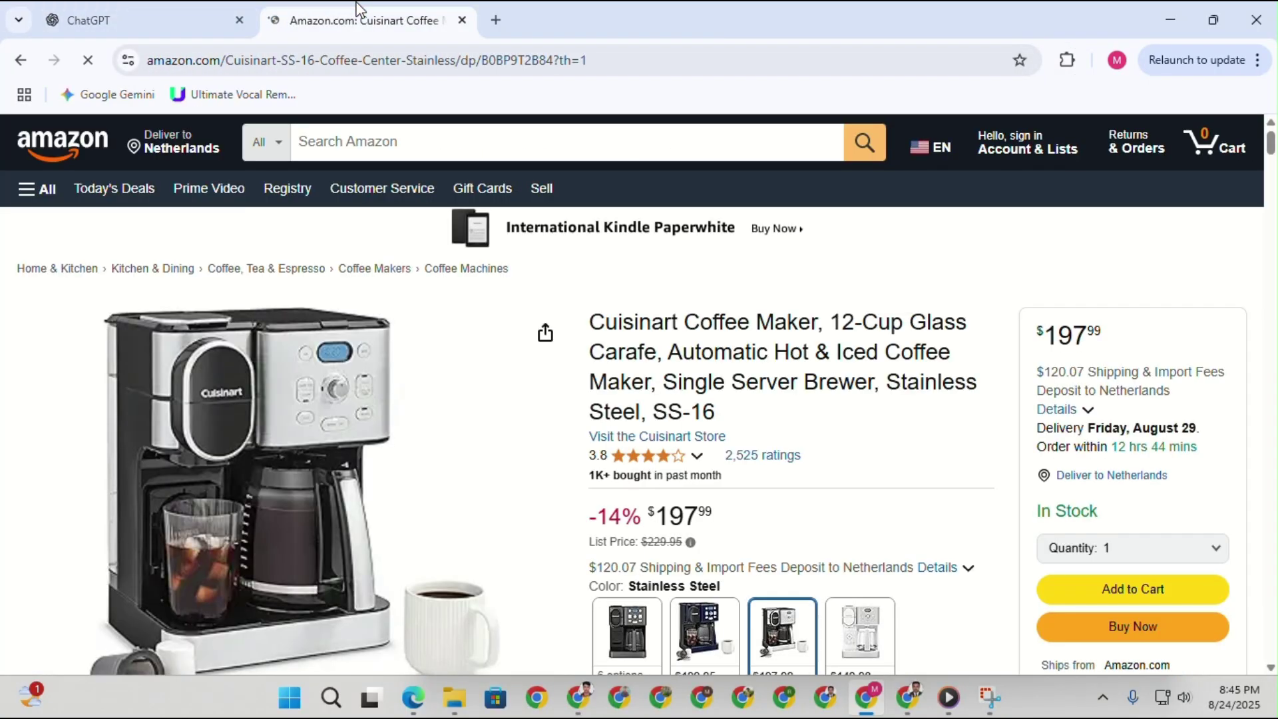
left_click(174, 4)
scroll(695, 476, "up", 10)
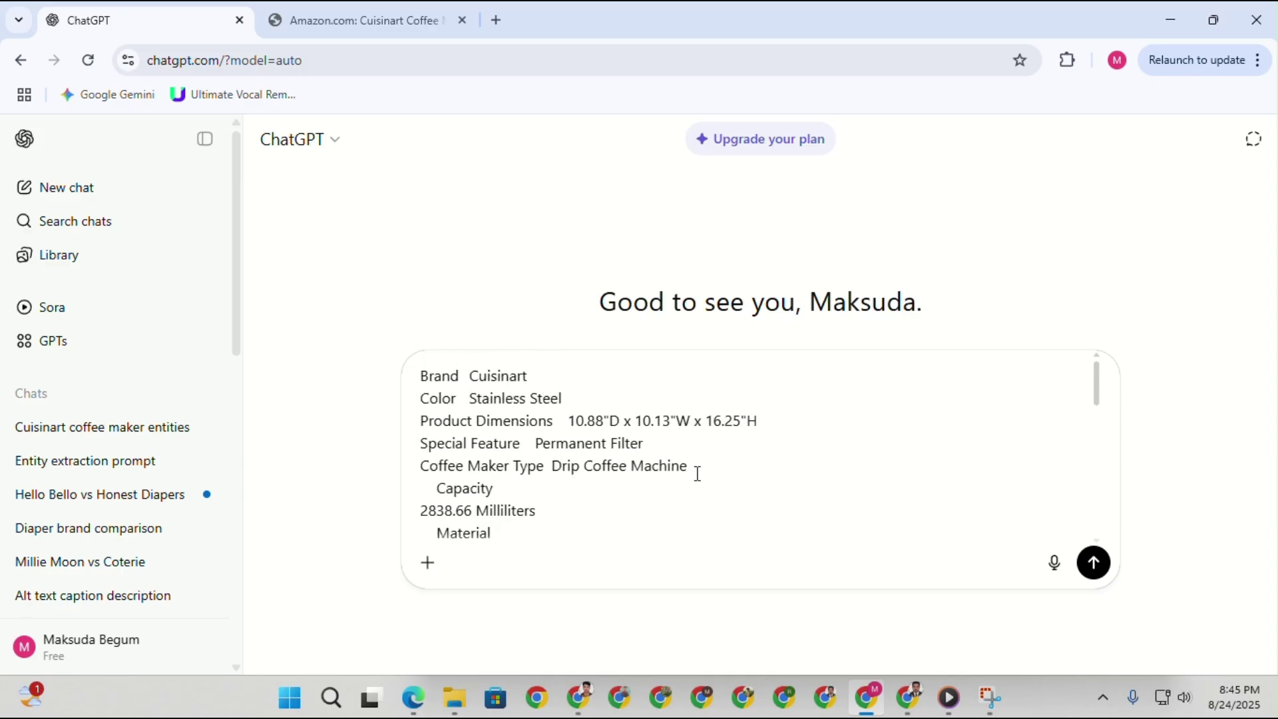
scroll(590, 430, "down", 5)
left_click(365, 20)
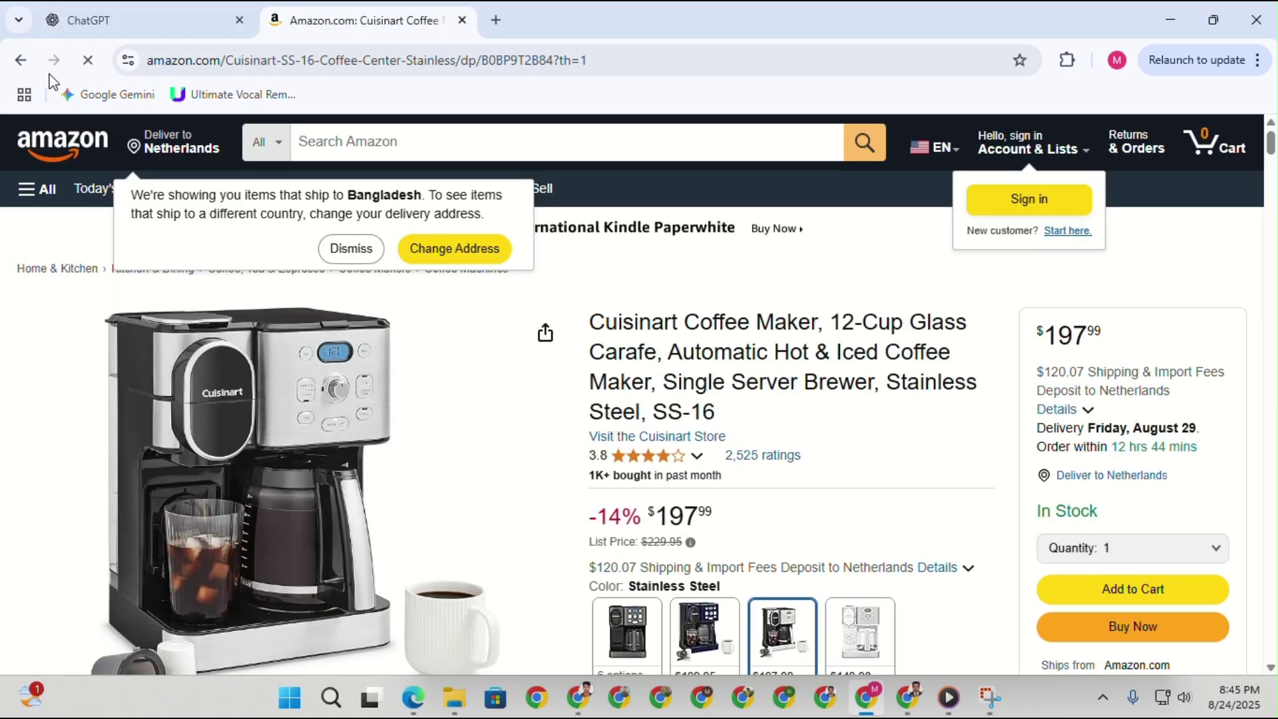
left_click(25, 61)
scroll(432, 287, "up", 8)
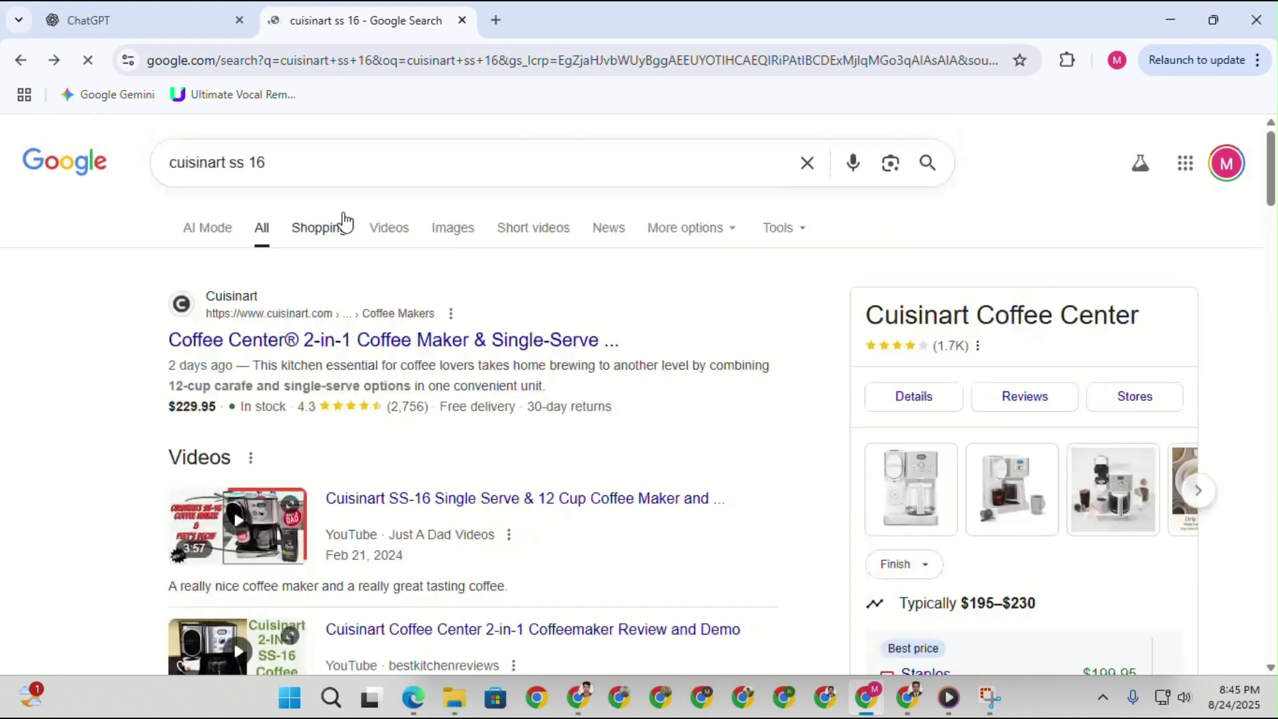
Open the Just A Dad Videos YouTube review of the Cuisinart SS-16 from the results and show its transcript.
scroll(459, 360, "down", 1)
left_click(487, 414)
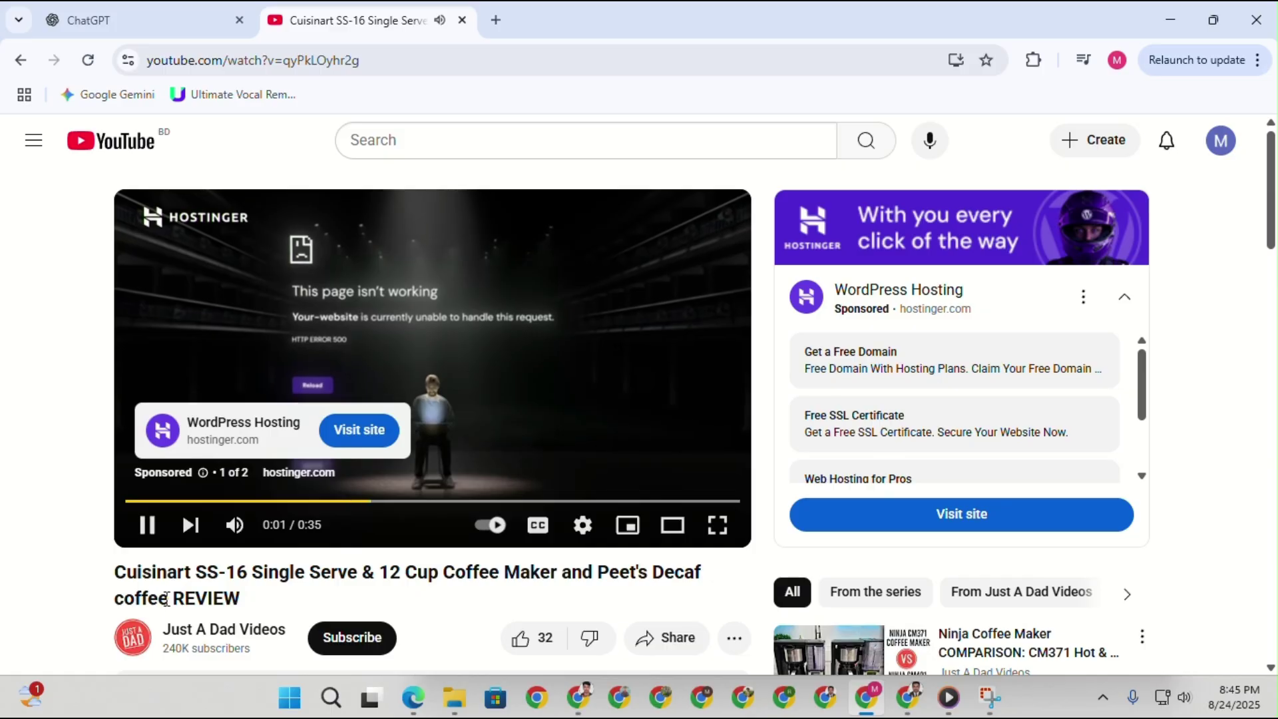
scroll(154, 518, "down", 5)
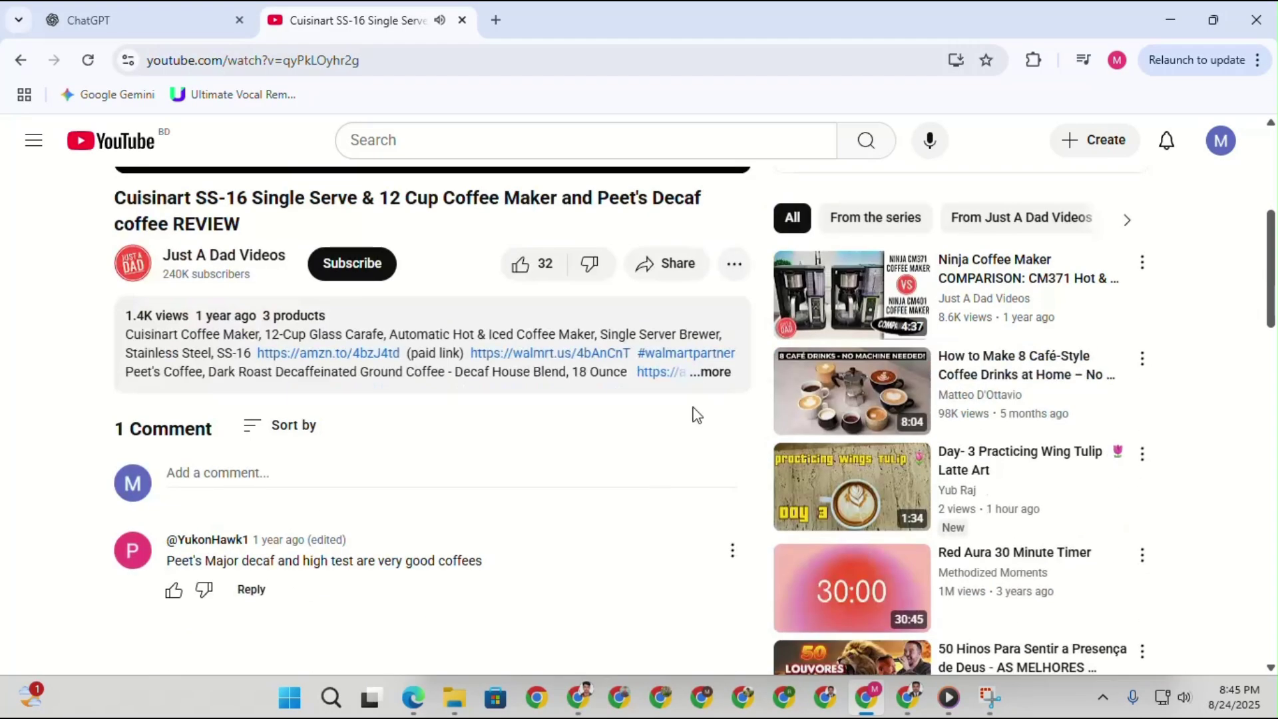
left_click(722, 381)
scroll(442, 520, "down", 8)
scroll(271, 371, "up", 9)
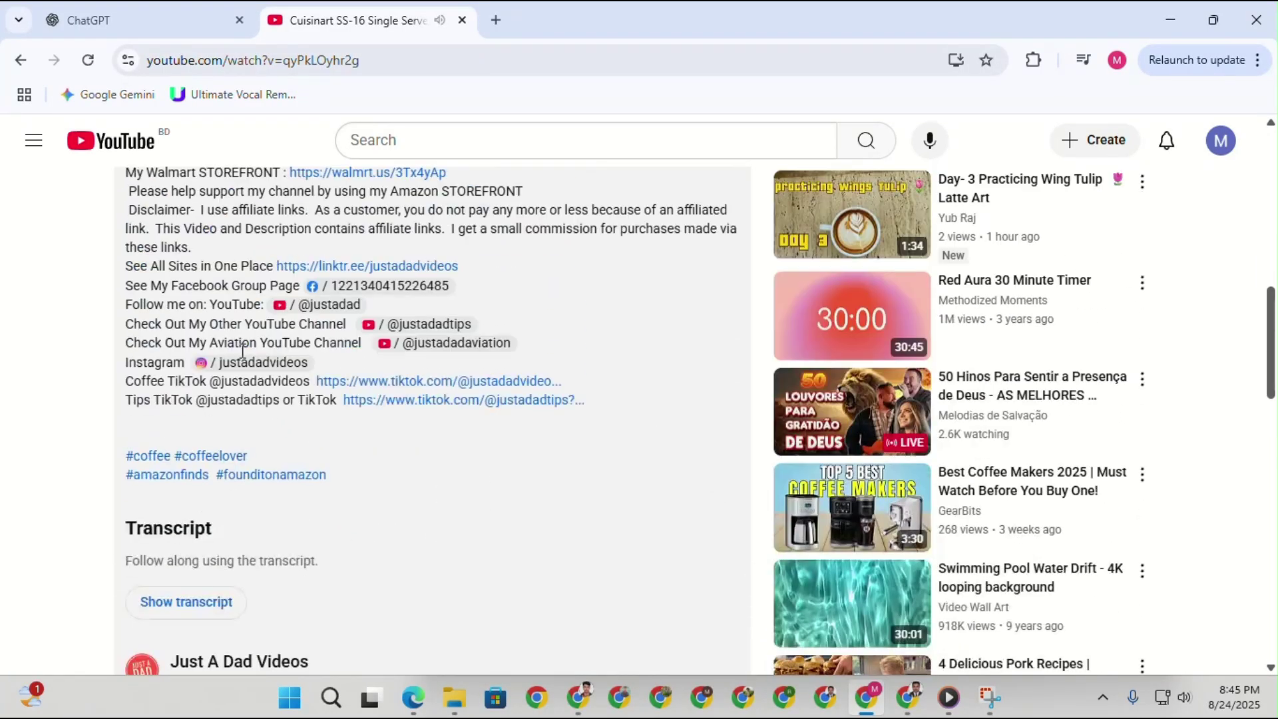
scroll(1145, 339, "up", 5)
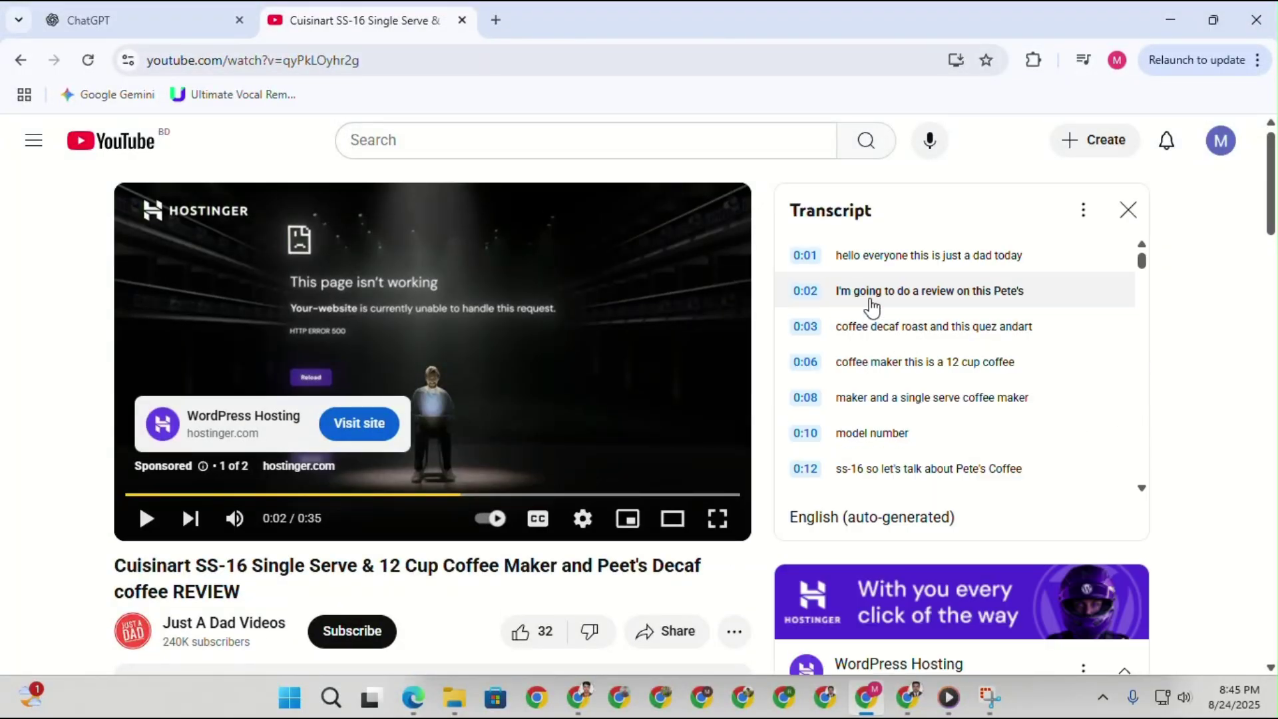
Copy the full transcript of the SS-16 review video.
left_click_drag(791, 201, 899, 448)
right_click(897, 443)
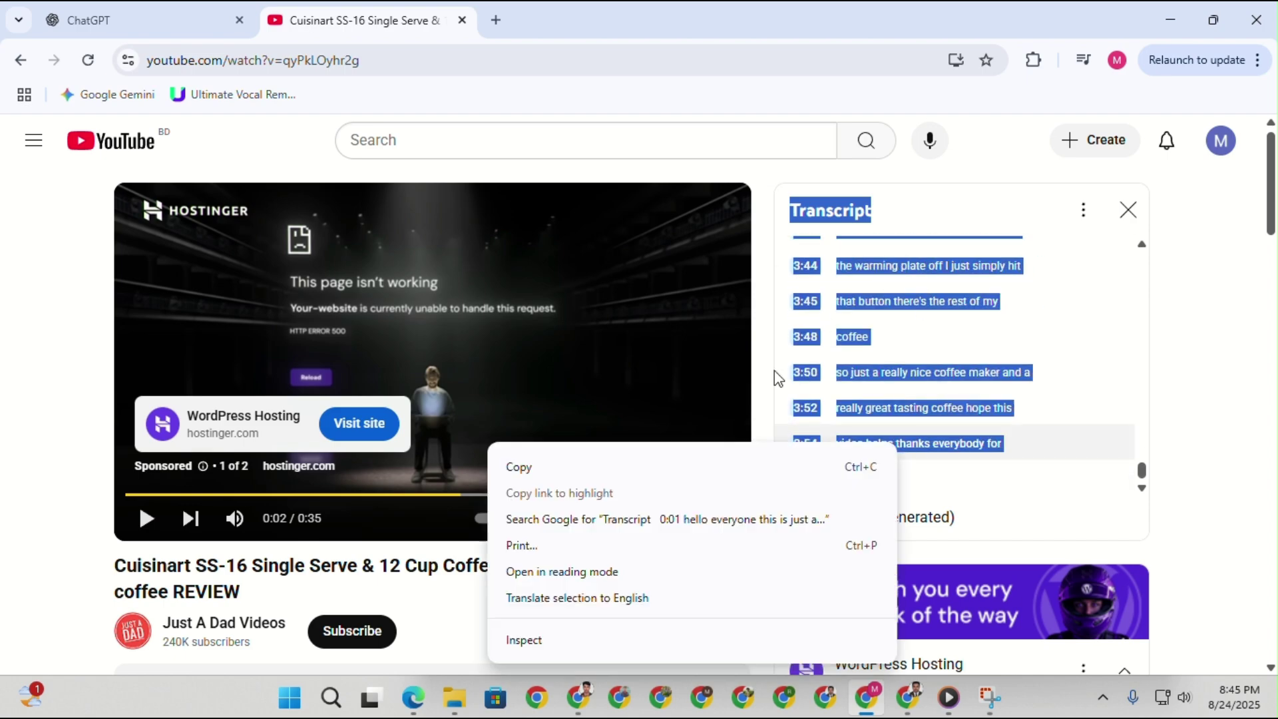
left_click(611, 466)
Add the transcript below the product details in the ChatGPT message, end it with "Please analyze these text" and send it.
left_click(73, 14)
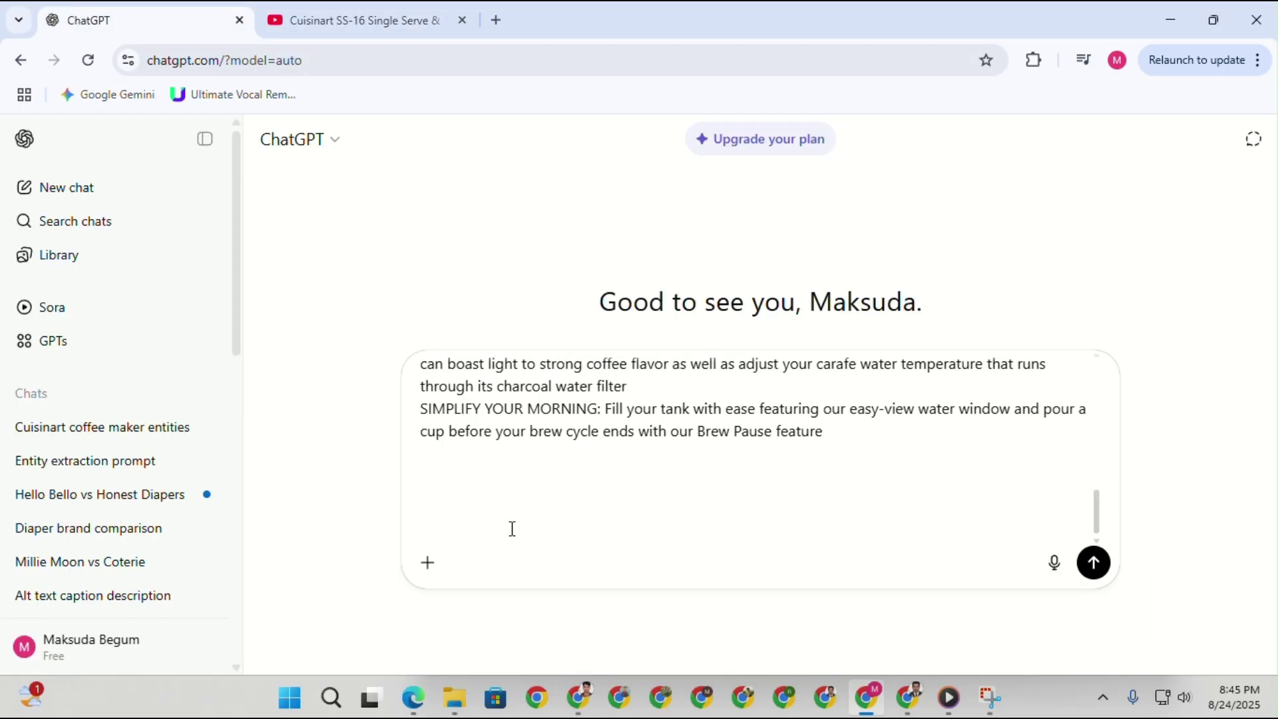
key("ctrl+v")
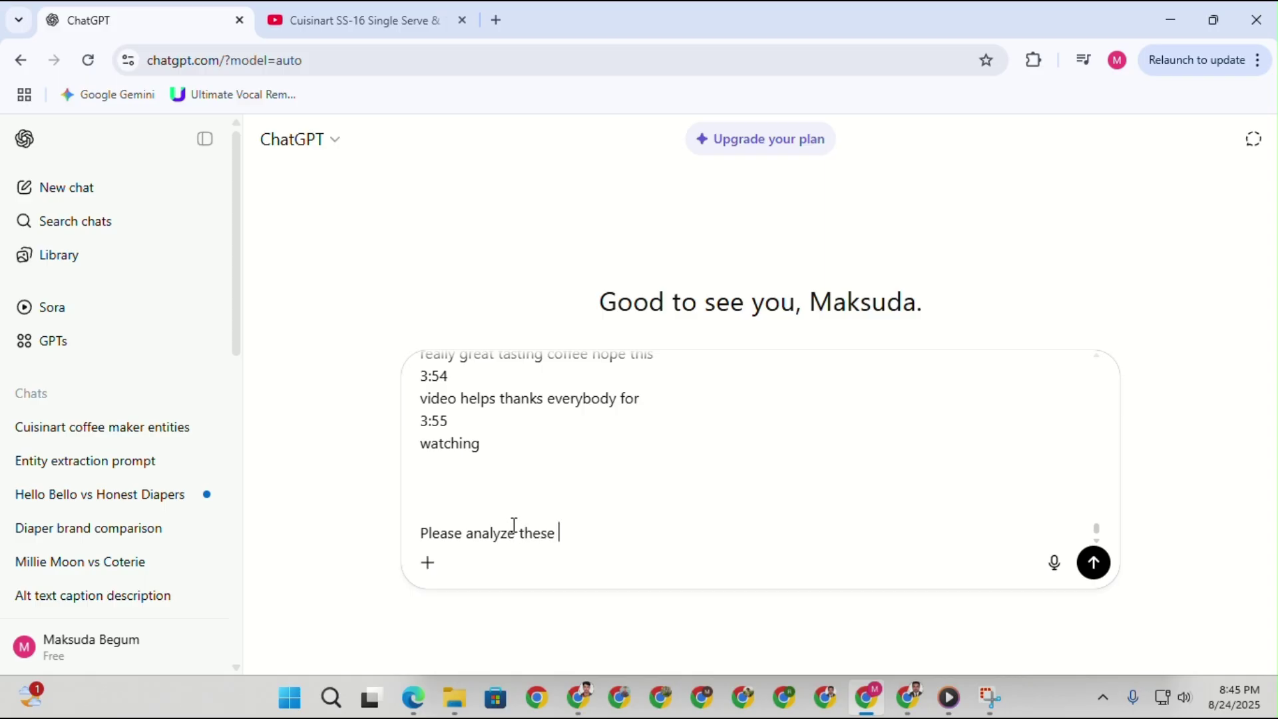
key("Return")
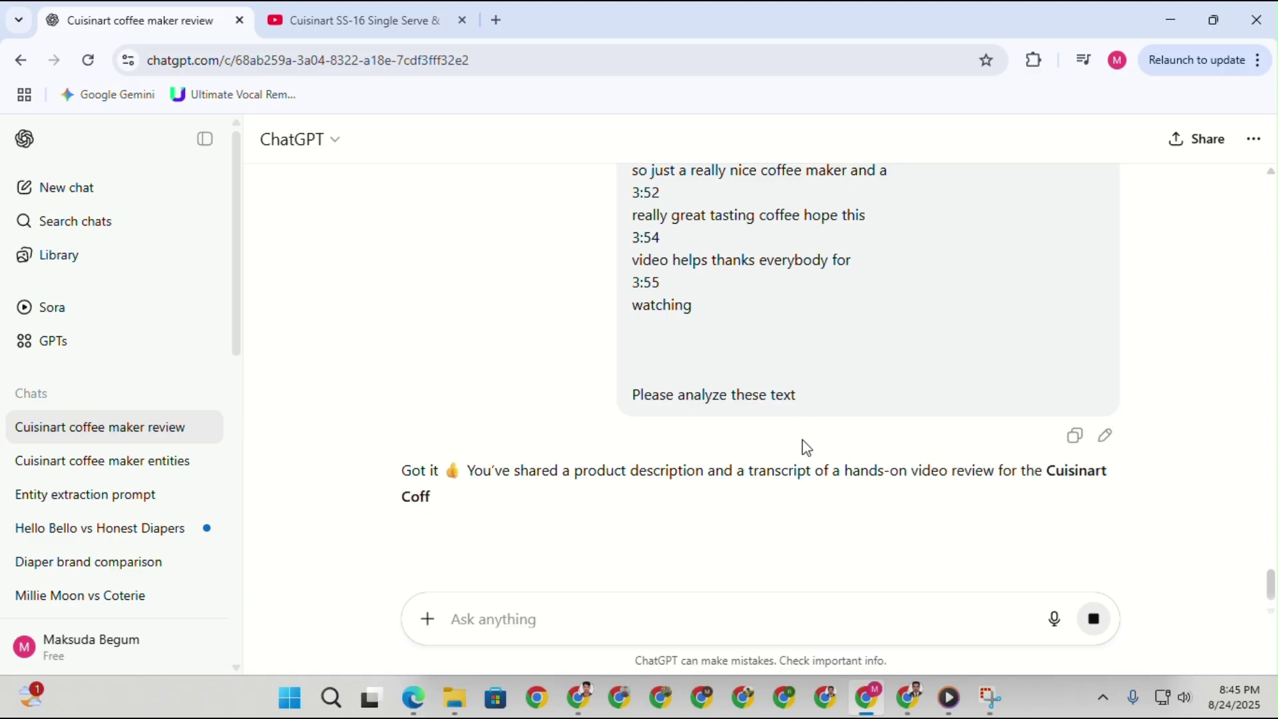
Copy the SS-16 review prompt from the Linkedin Prompt document, from the article title through the Flesch-Kincaid readability instruction.
left_click(584, 706)
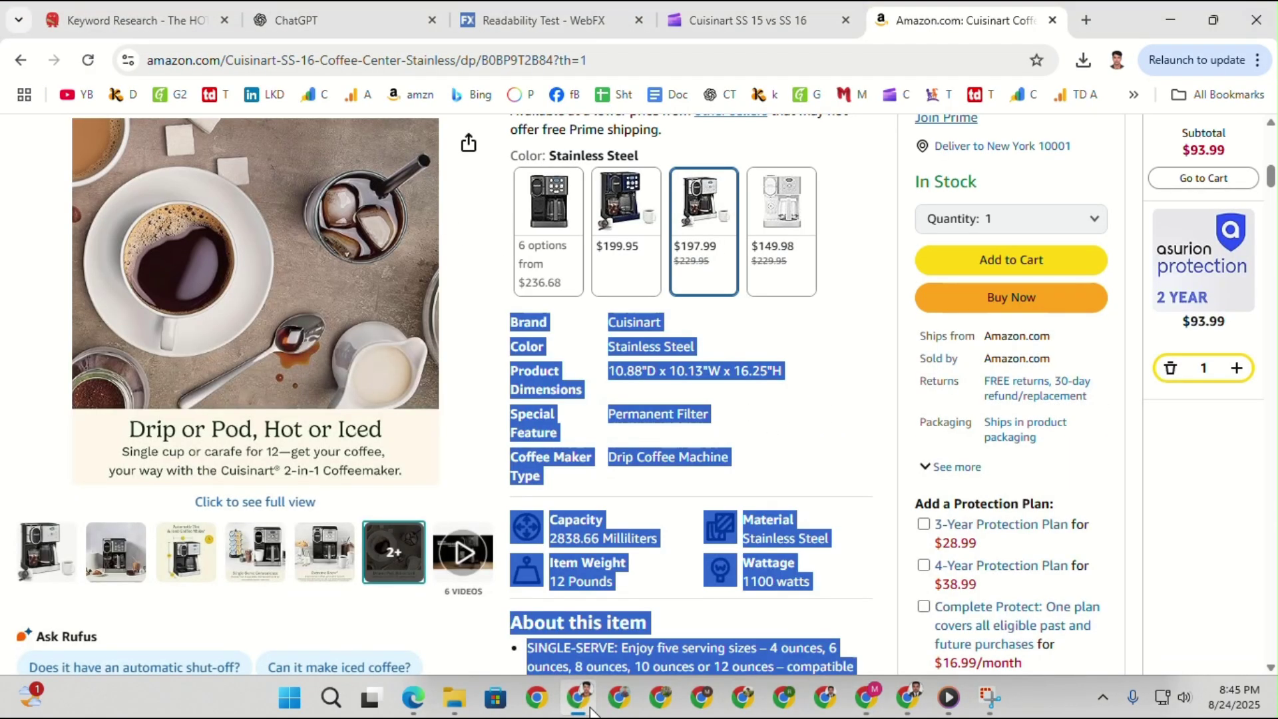
left_click(916, 698)
scroll(399, 337, "up", 3)
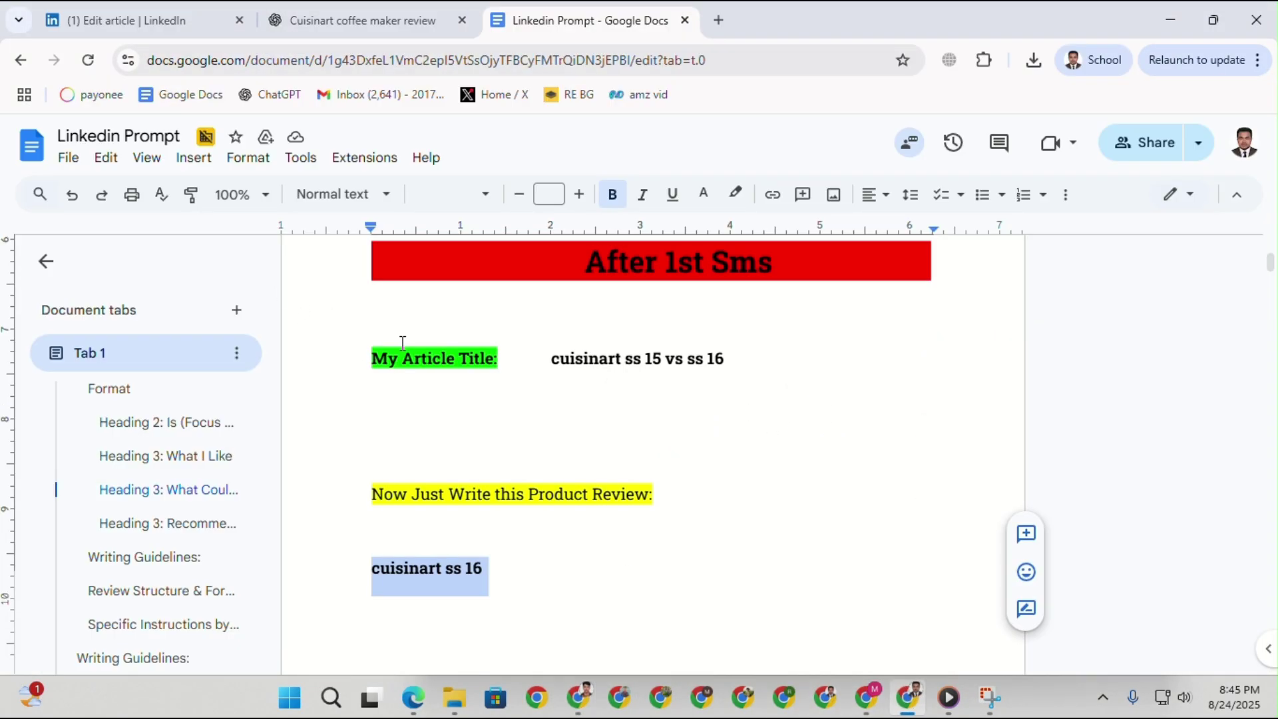
scroll(613, 437, "down", 1)
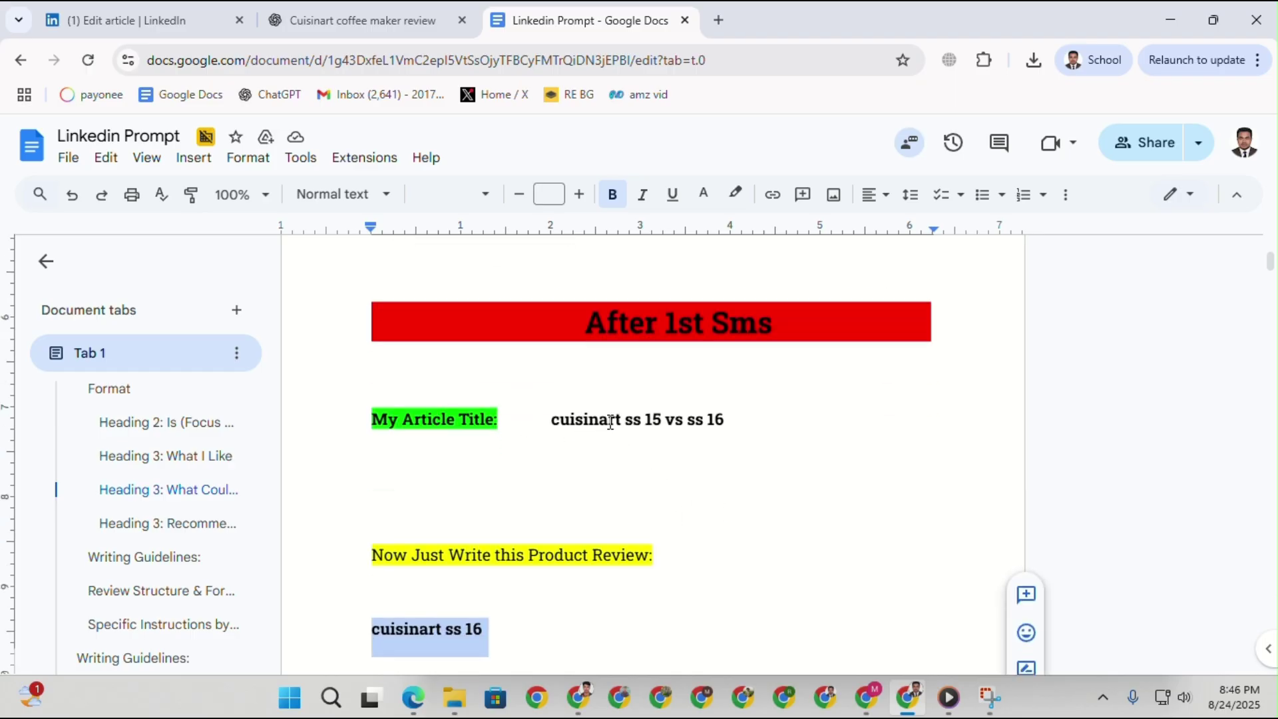
scroll(491, 448, "down", 3)
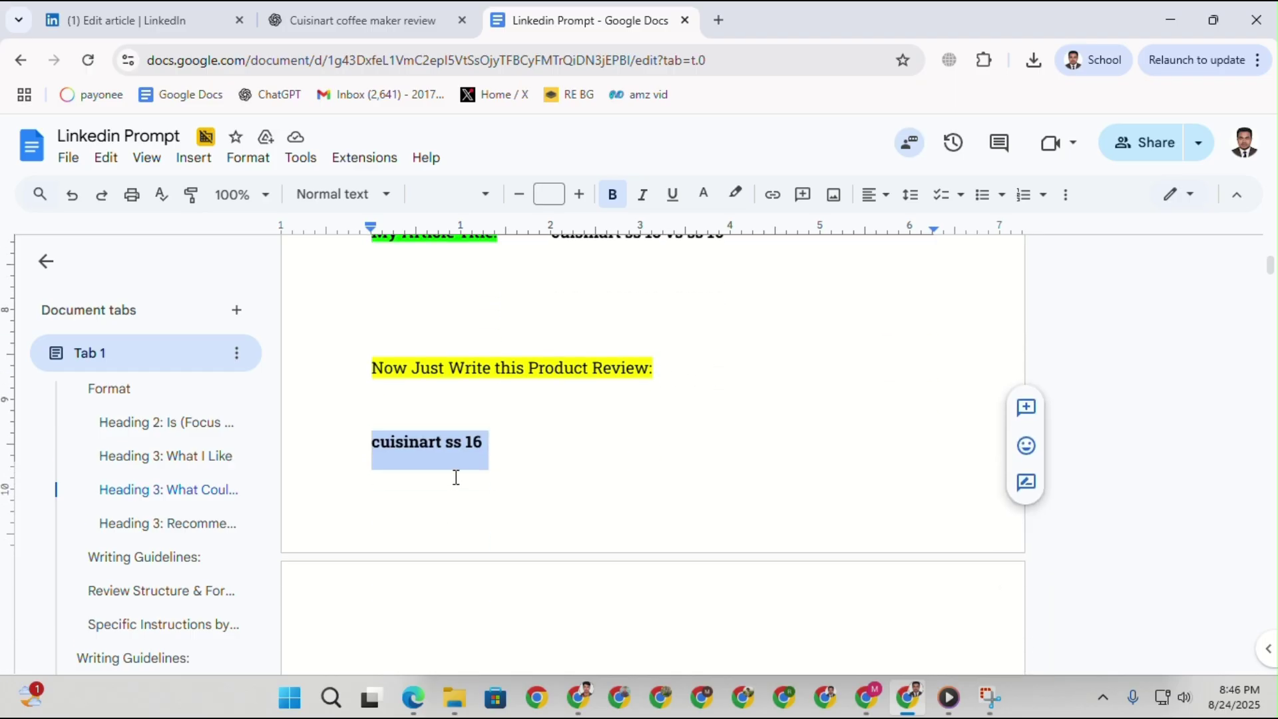
scroll(509, 466, "up", 4)
left_click_drag(376, 457, 497, 571)
scroll(492, 566, "down", 18)
scroll(568, 486, "down", 20)
right_click(465, 571)
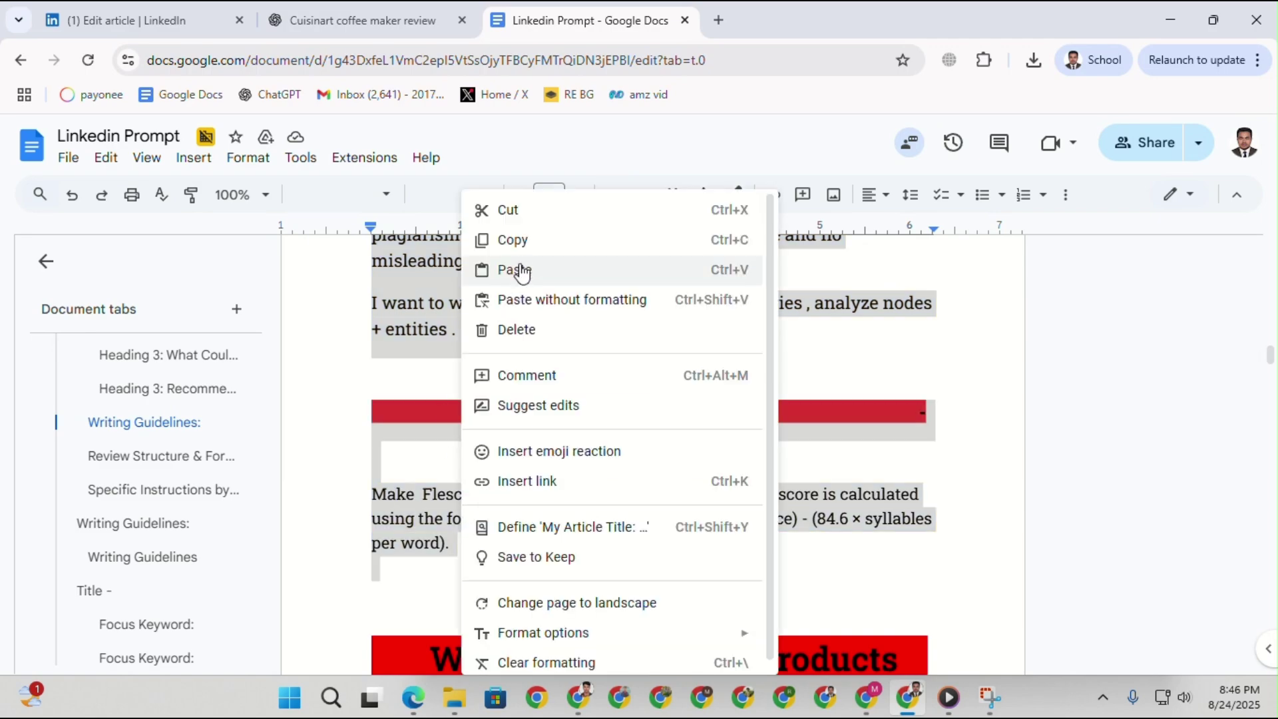
left_click(513, 241)
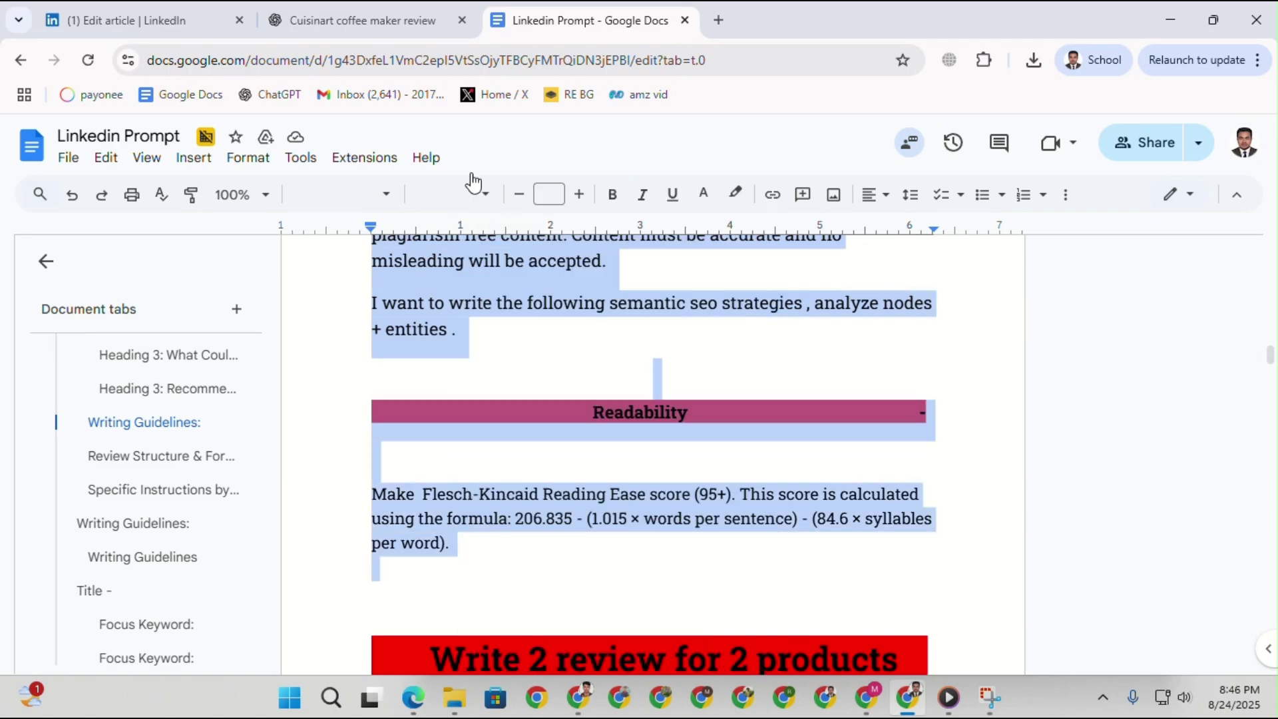
Paste the SS-16 review prompt into the ChatGPT coffee maker review chat and send it.
left_click(872, 706)
right_click(562, 613)
left_click(592, 400)
scroll(640, 339, "down", 10)
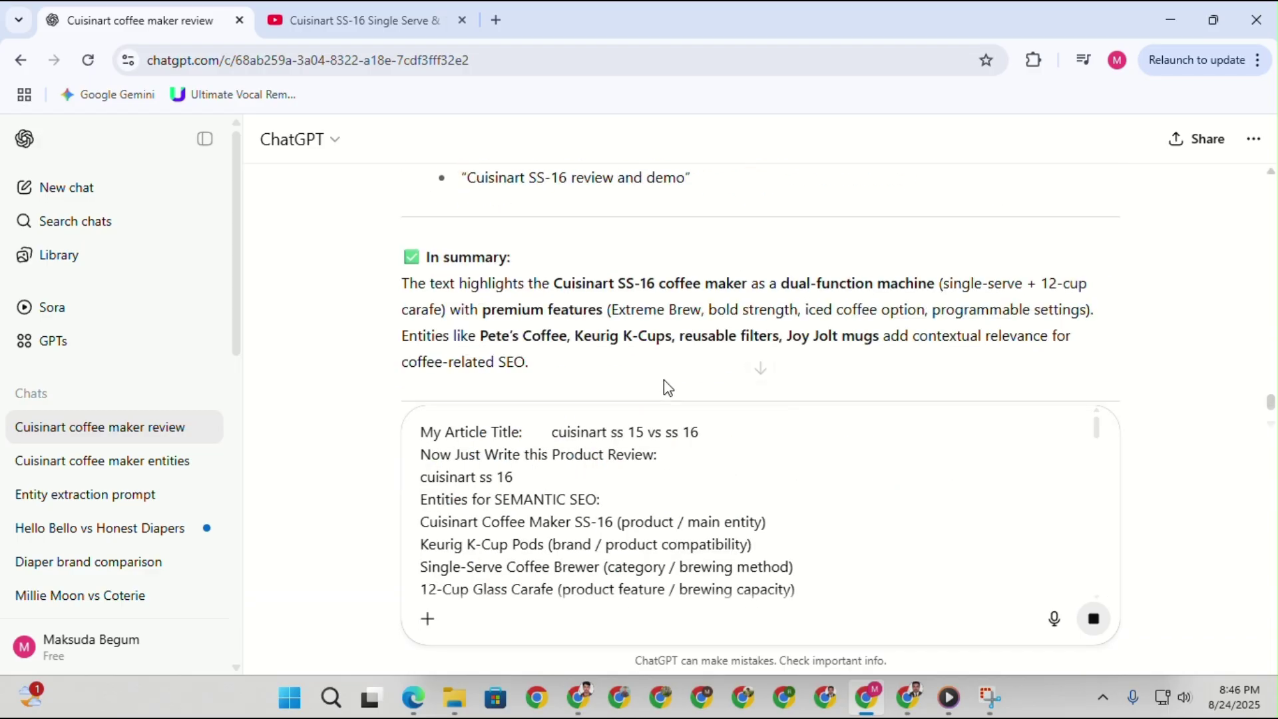
scroll(663, 386, "down", 3)
key("Return")
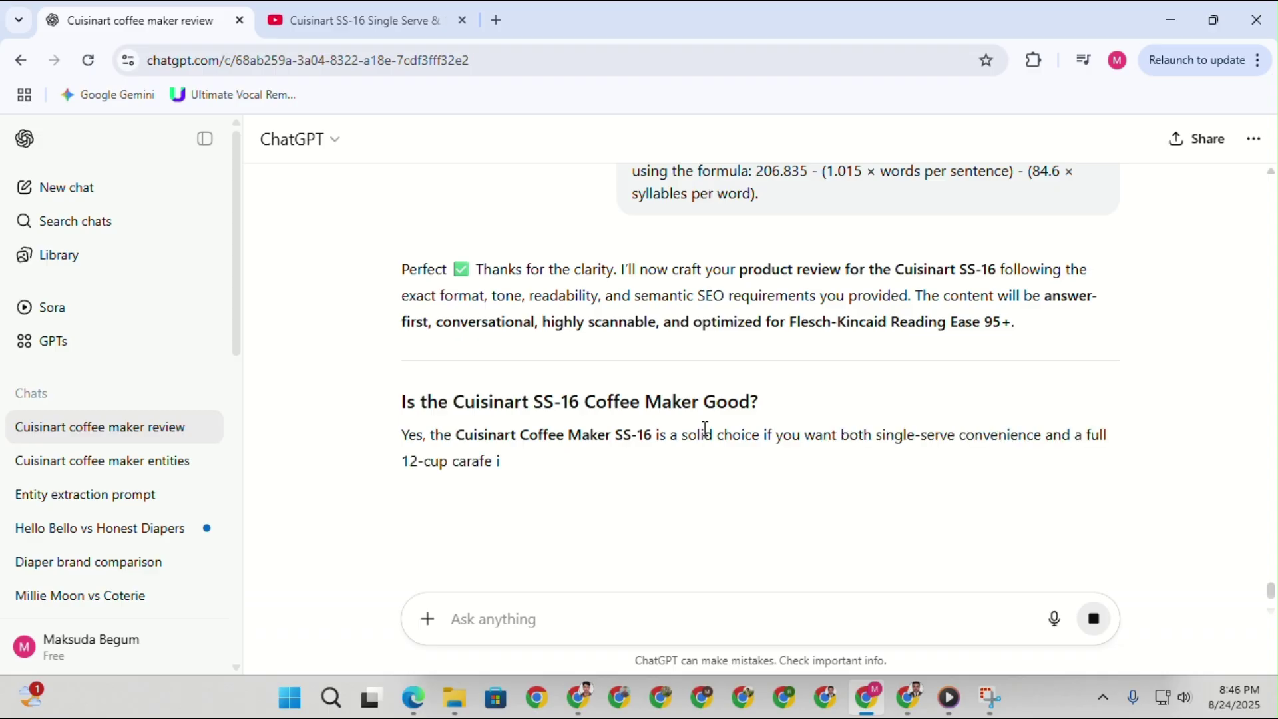
Copy the generated SS-16 review from its opening heading through the Recommendation section and paste it into a new ChatGPT message.
scroll(707, 440, "down", 1)
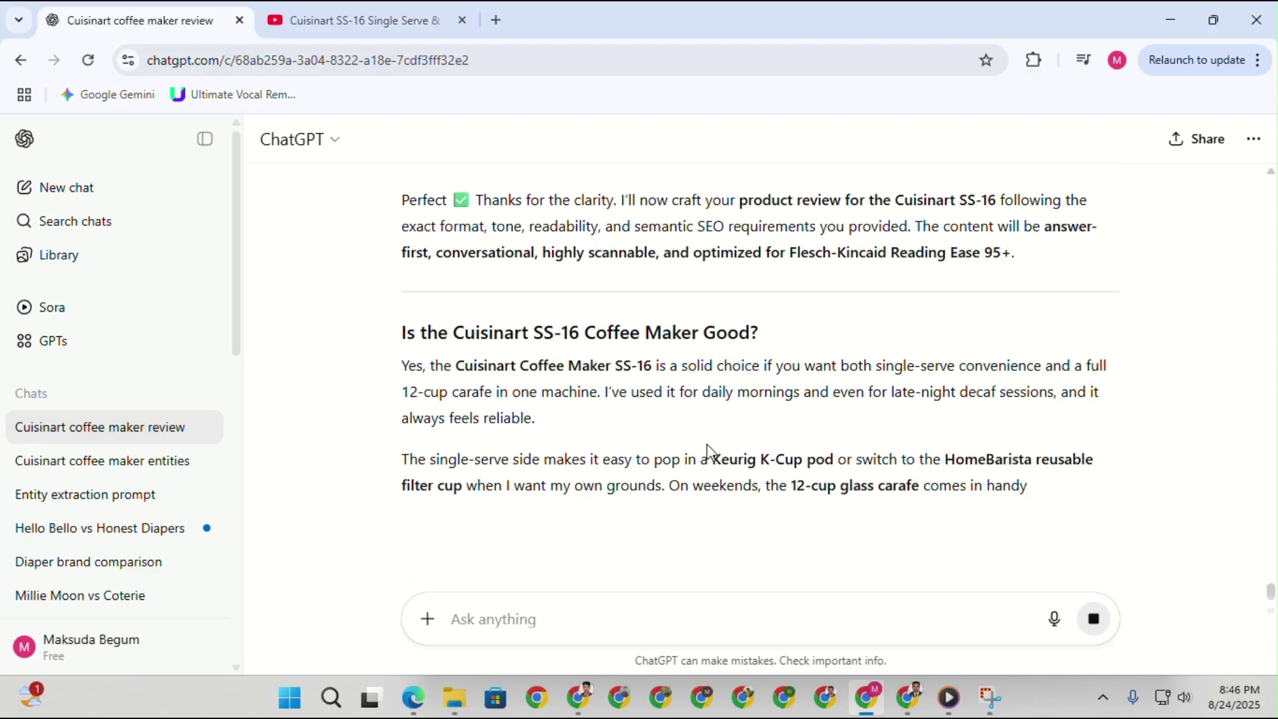
scroll(707, 444, "down", 1)
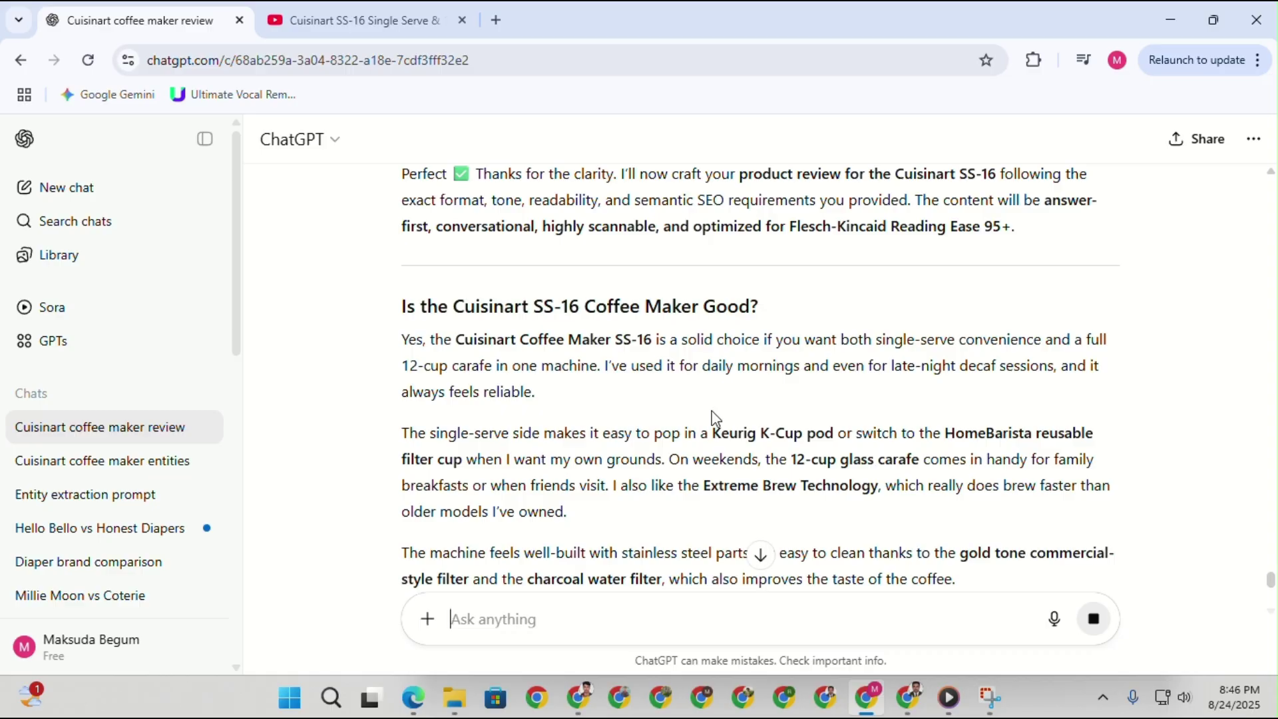
scroll(722, 466, "down", 6)
scroll(735, 537, "down", 1)
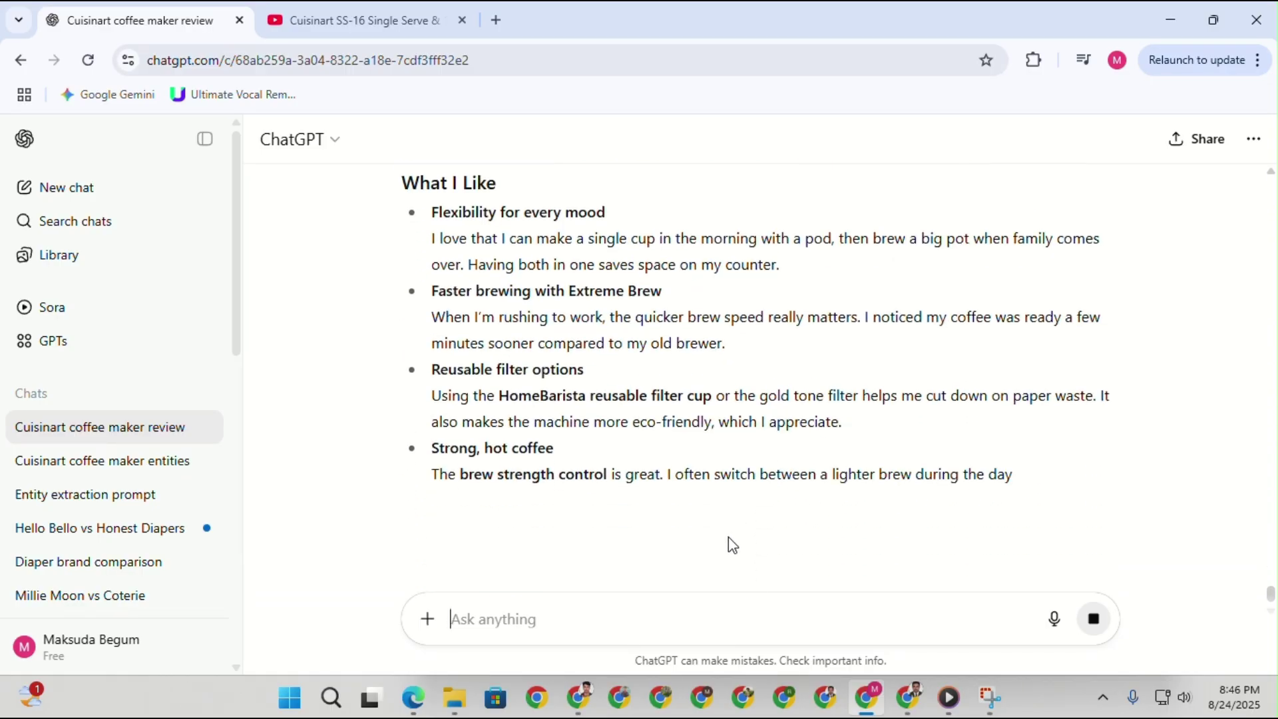
scroll(727, 542, "down", 1)
scroll(685, 526, "down", 2)
scroll(663, 502, "up", 12)
scroll(466, 460, "down", 1)
left_click_drag(400, 419, 722, 471)
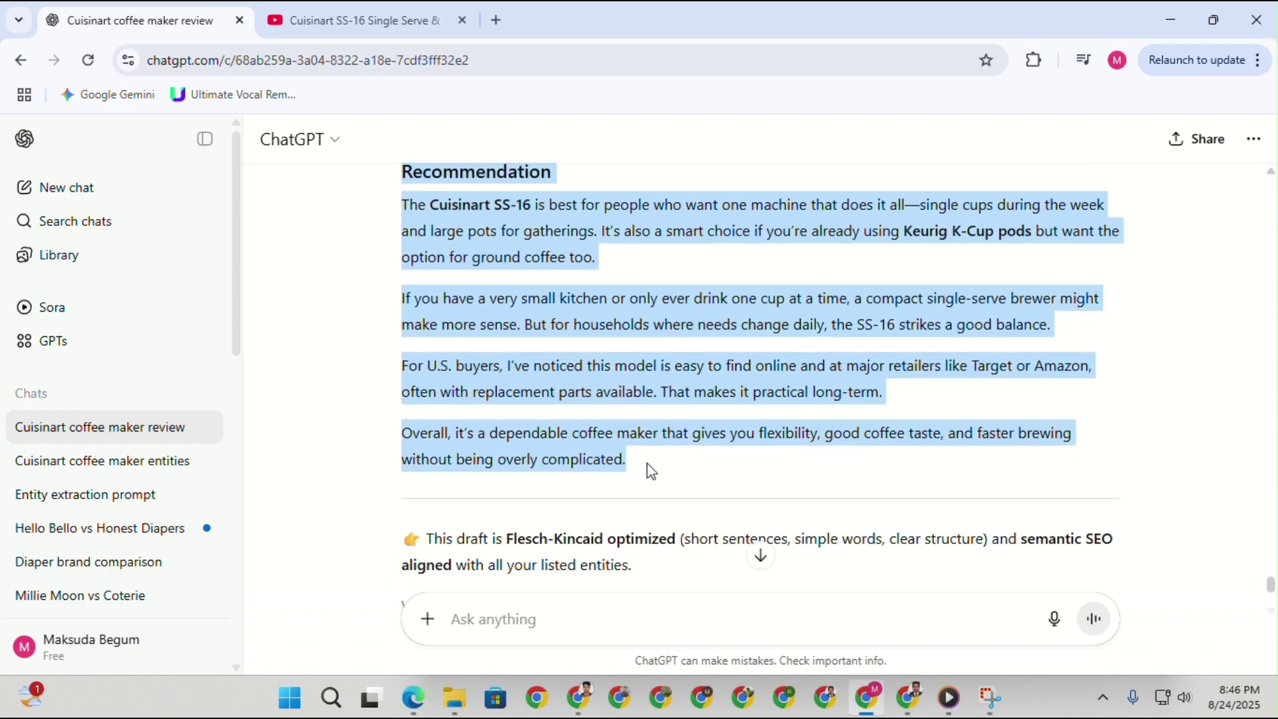
right_click(571, 369)
left_click(586, 379)
right_click(512, 621)
left_click(565, 408)
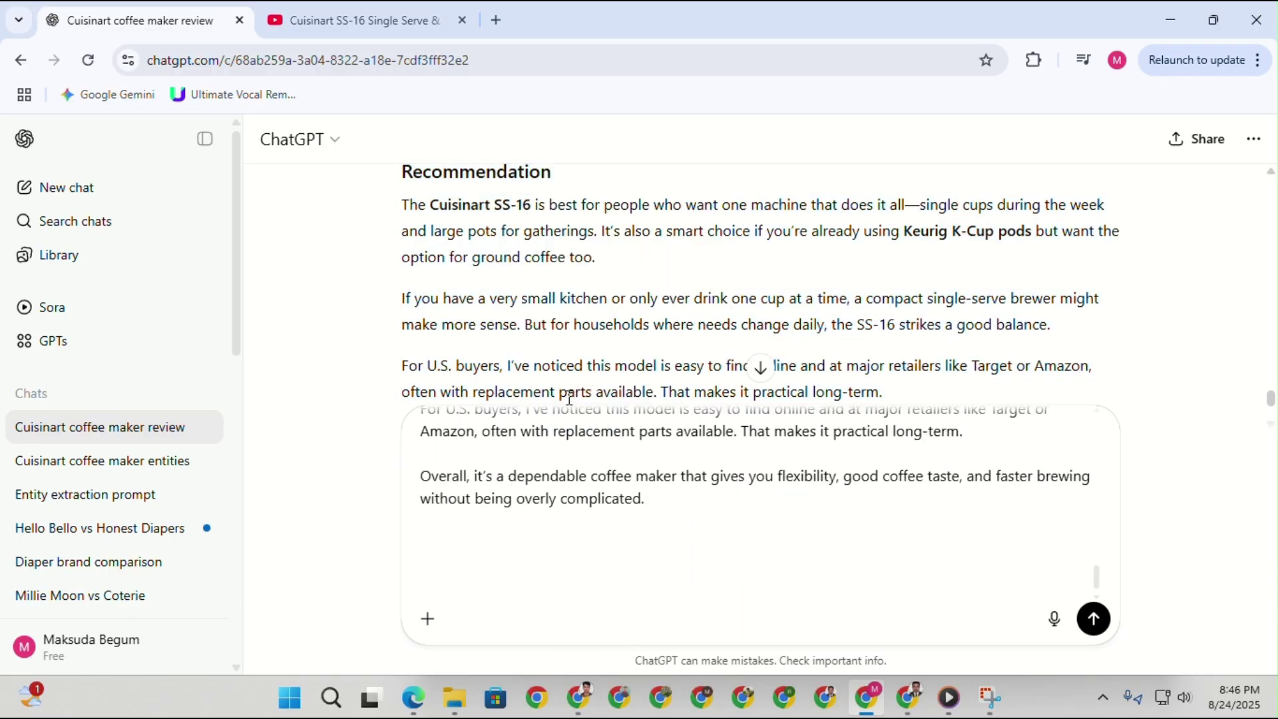
Add the Flesch-Kincaid Reading Ease (95+) instruction from the prompt document below the pasted review and send the message.
left_click(587, 715)
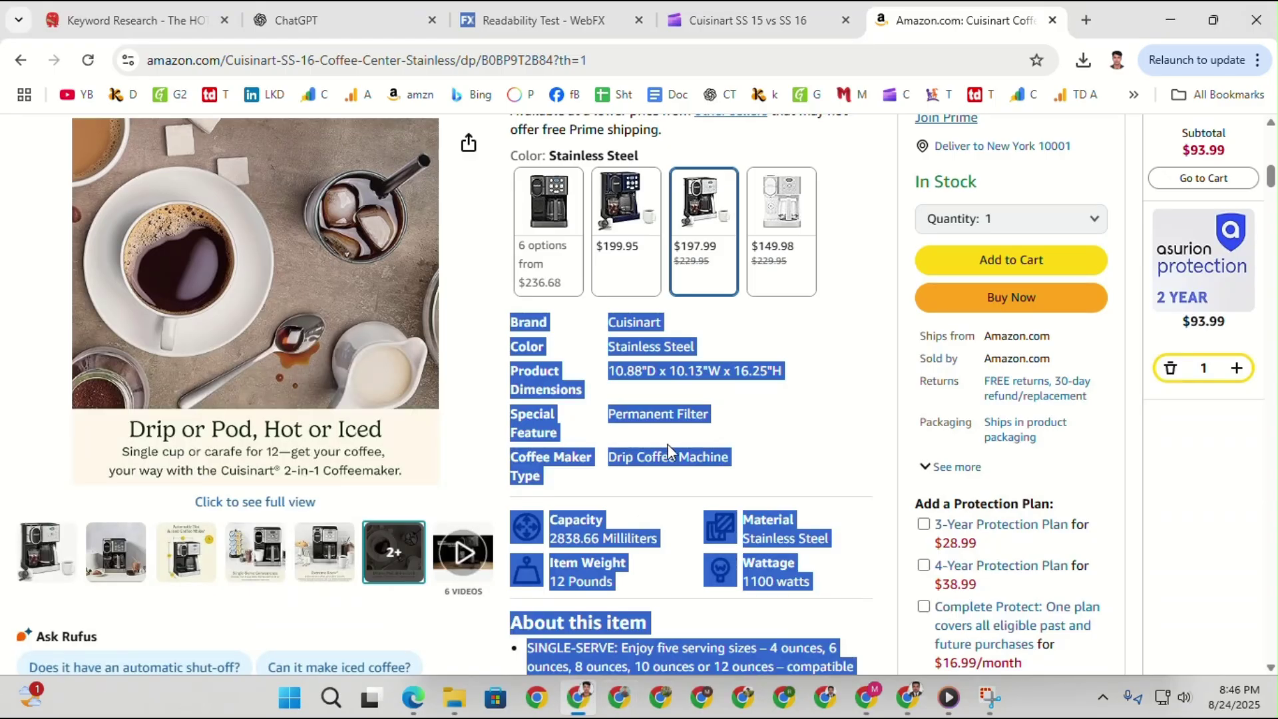
left_click(905, 703)
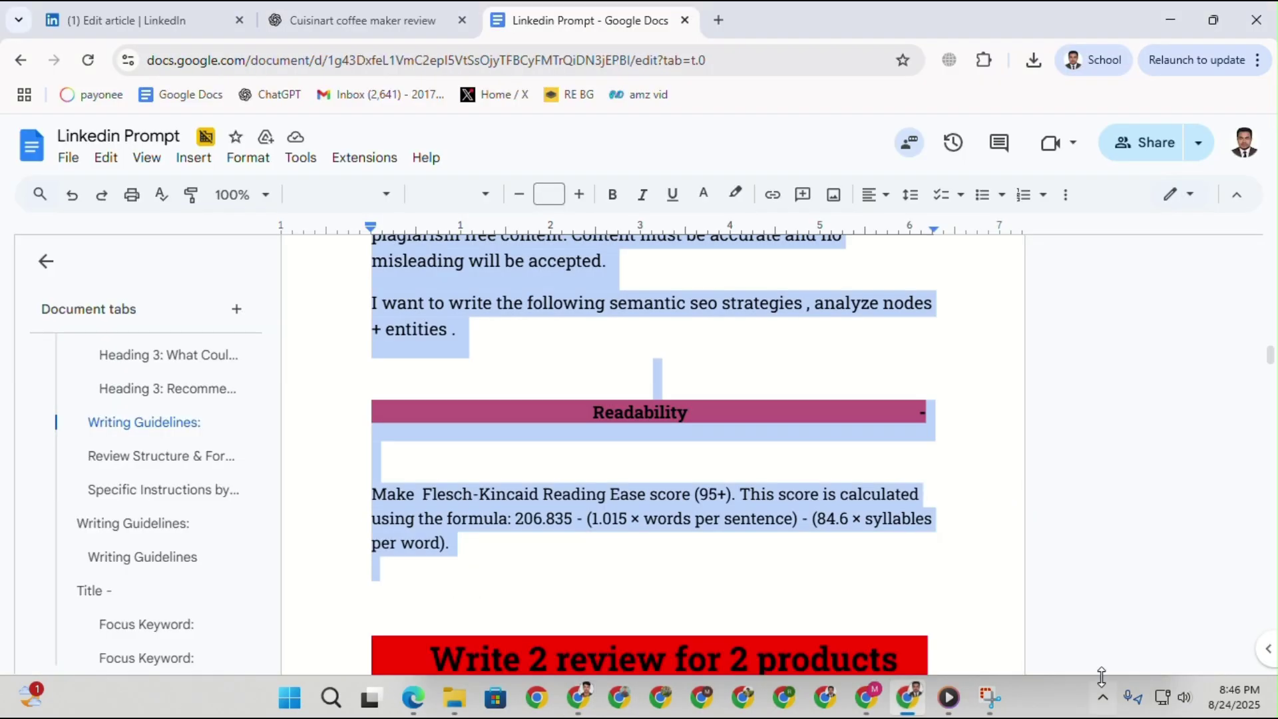
left_click(477, 563)
left_click_drag(477, 560, 350, 486)
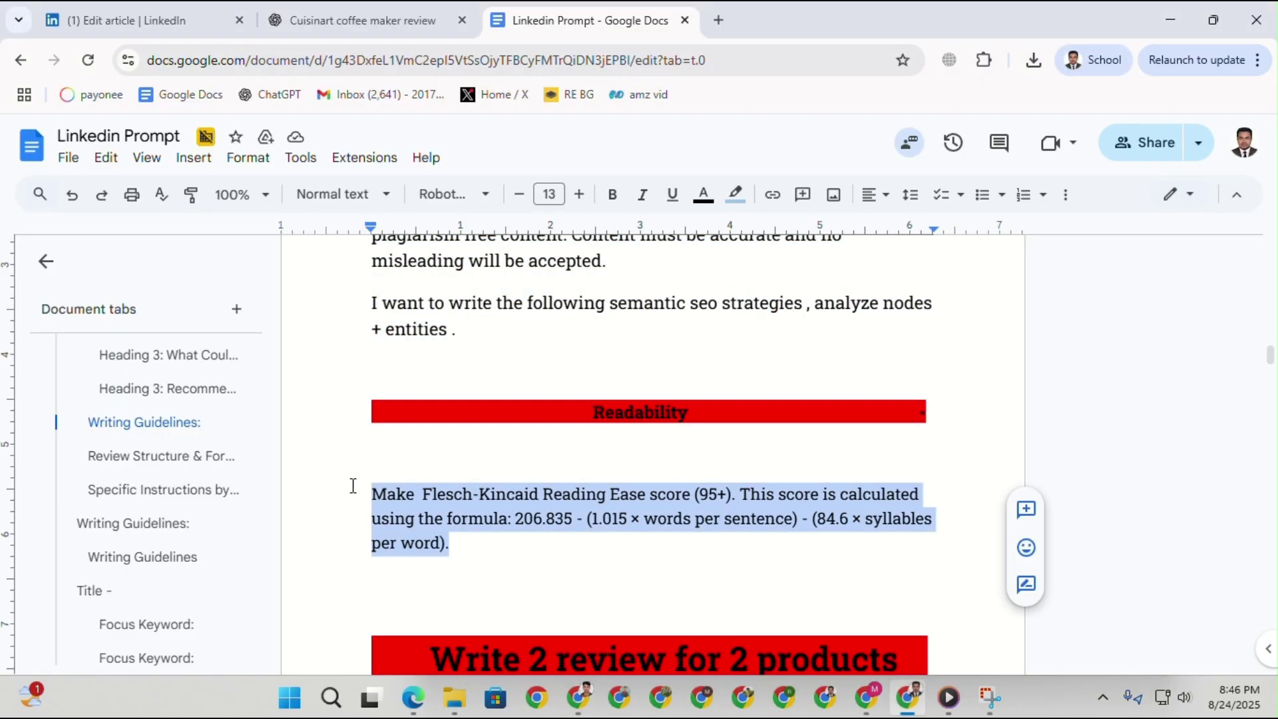
right_click(399, 496)
left_click(441, 240)
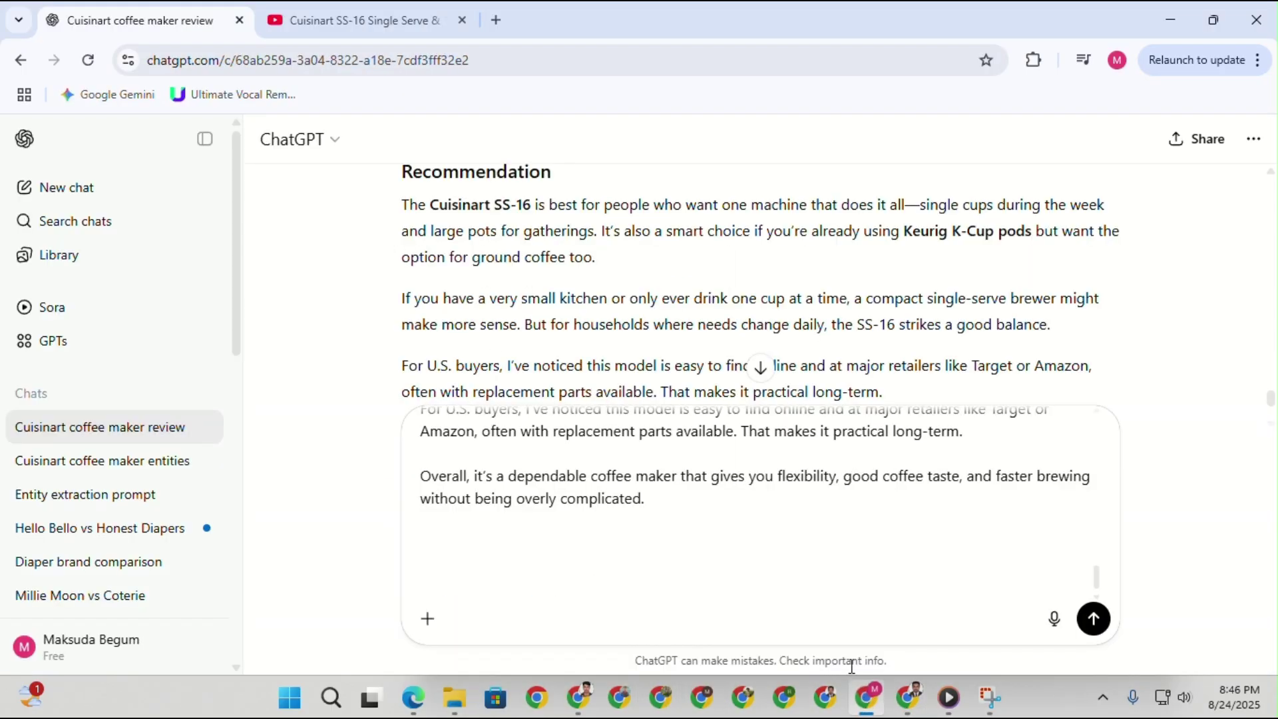
key("ctrl+v")
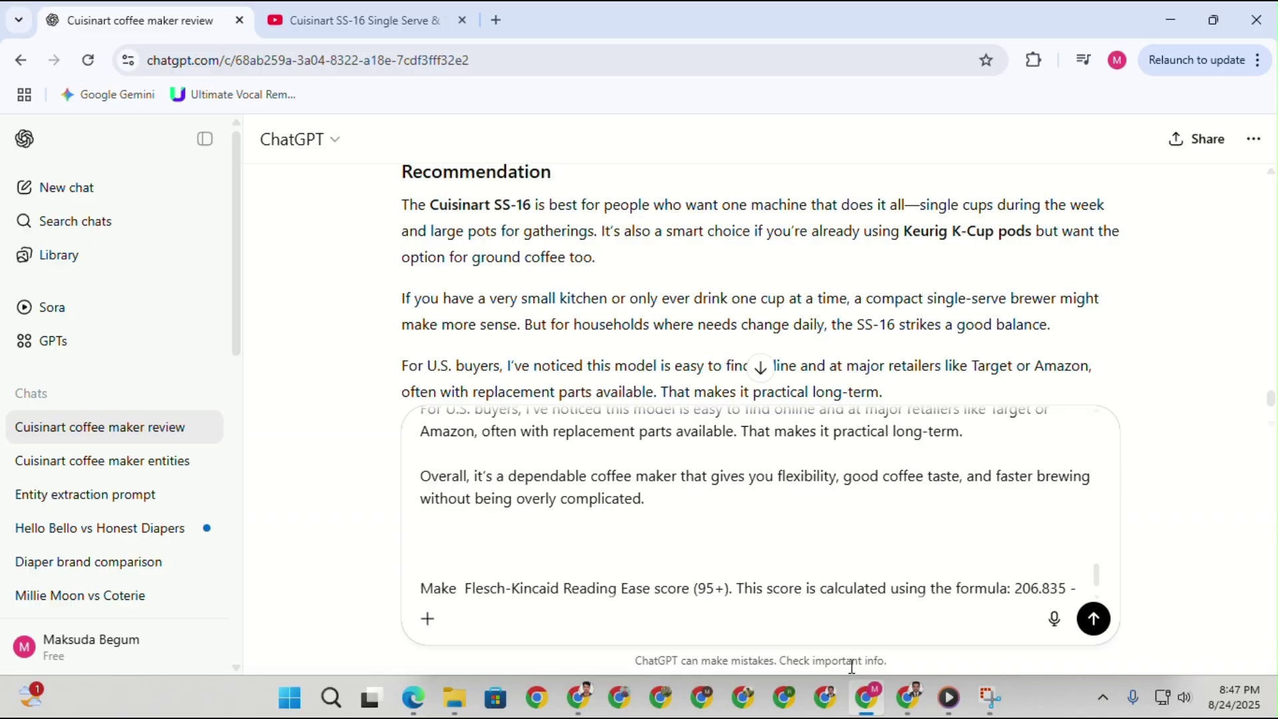
key("Return")
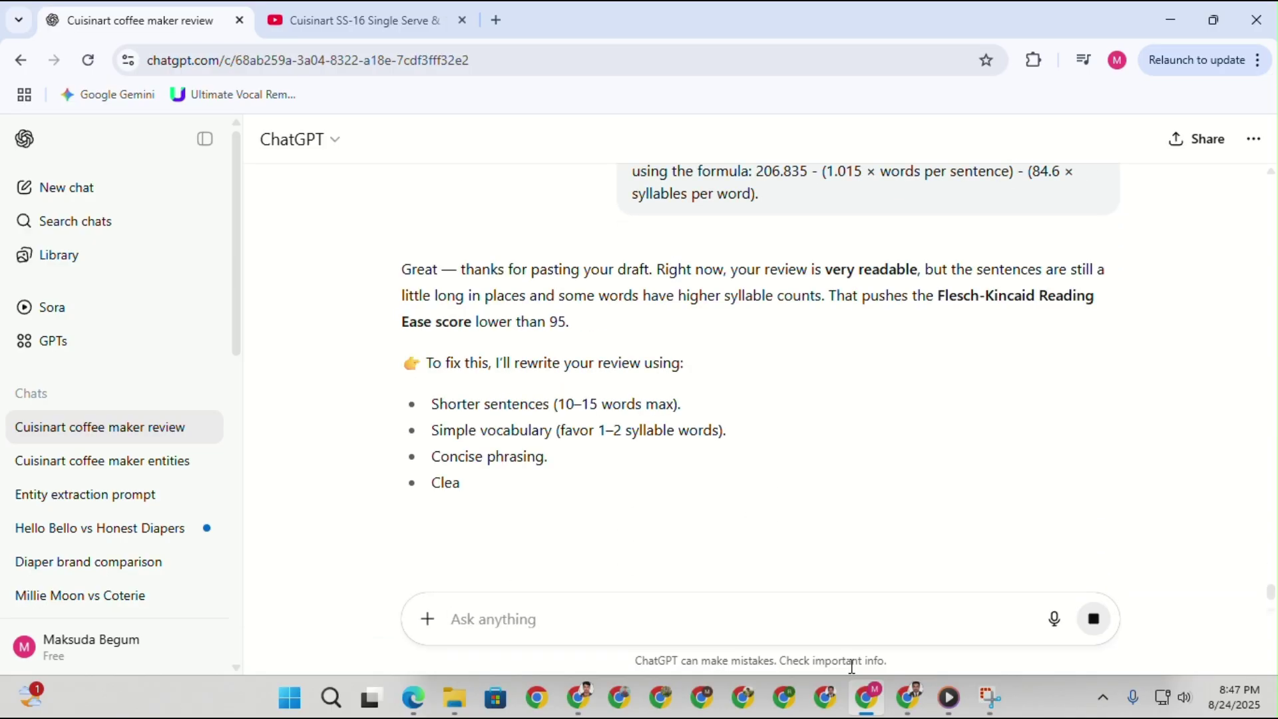
Copy the readability-optimized SS-16 review, from "Is the Cuisinart SS-16 Coffee Maker Good?" to its closing paragraph.
scroll(566, 457, "down", 4)
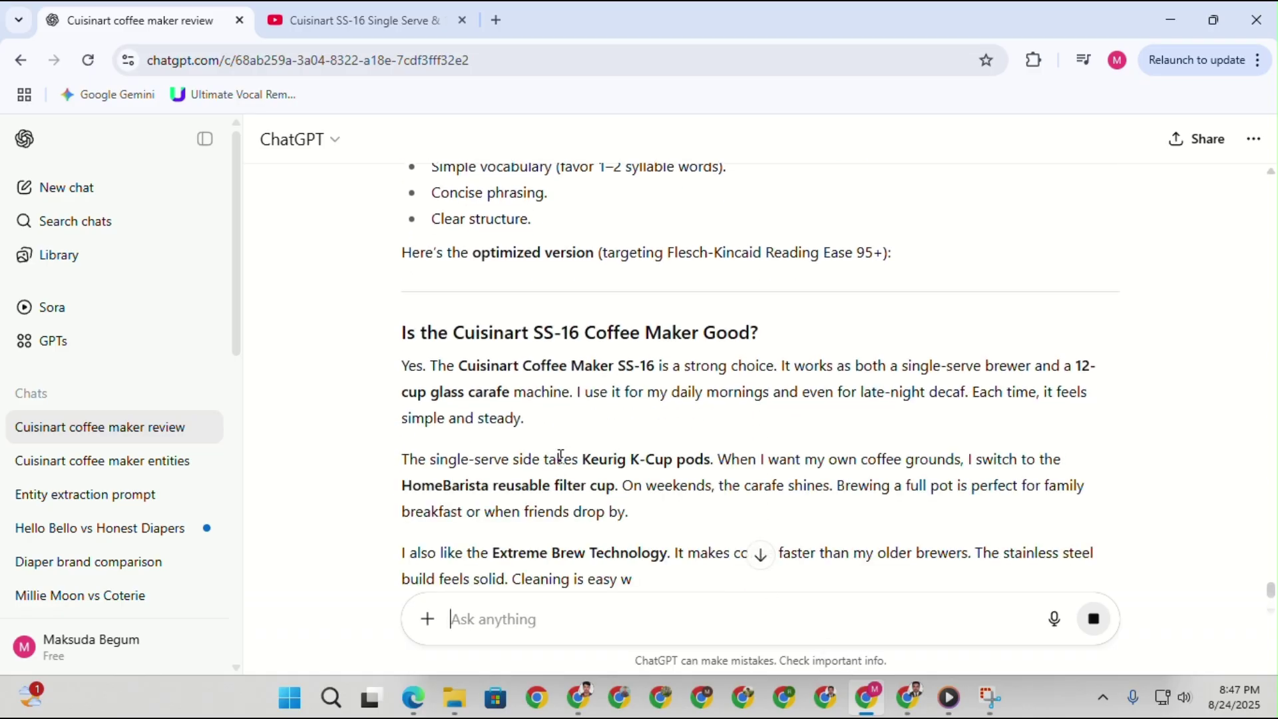
scroll(572, 486, "down", 3)
scroll(442, 403, "up", 3)
left_click_drag(397, 333, 1094, 503)
right_click(707, 361)
left_click(732, 390)
Replace the text in the WebFX Readability Test with the optimized SS-16 review and calculate its readability.
left_click(583, 711)
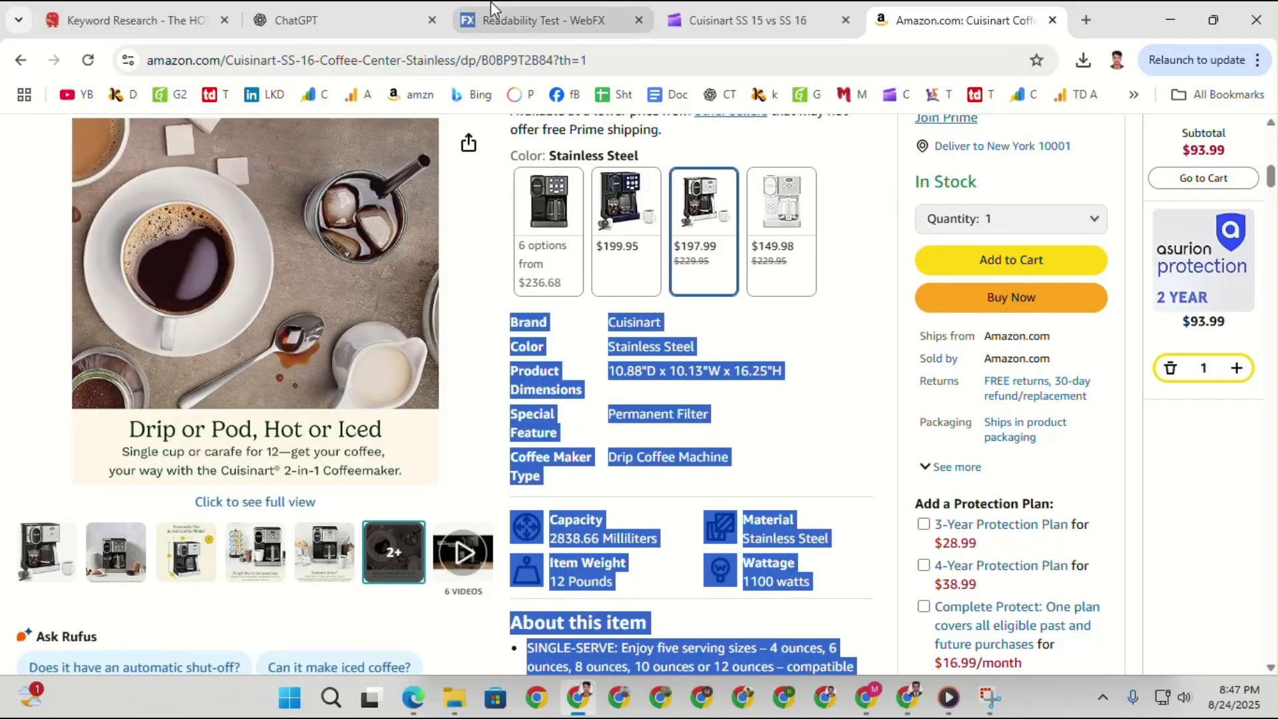
left_click(543, 16)
key("ctrl+a")
key("ctrl+v")
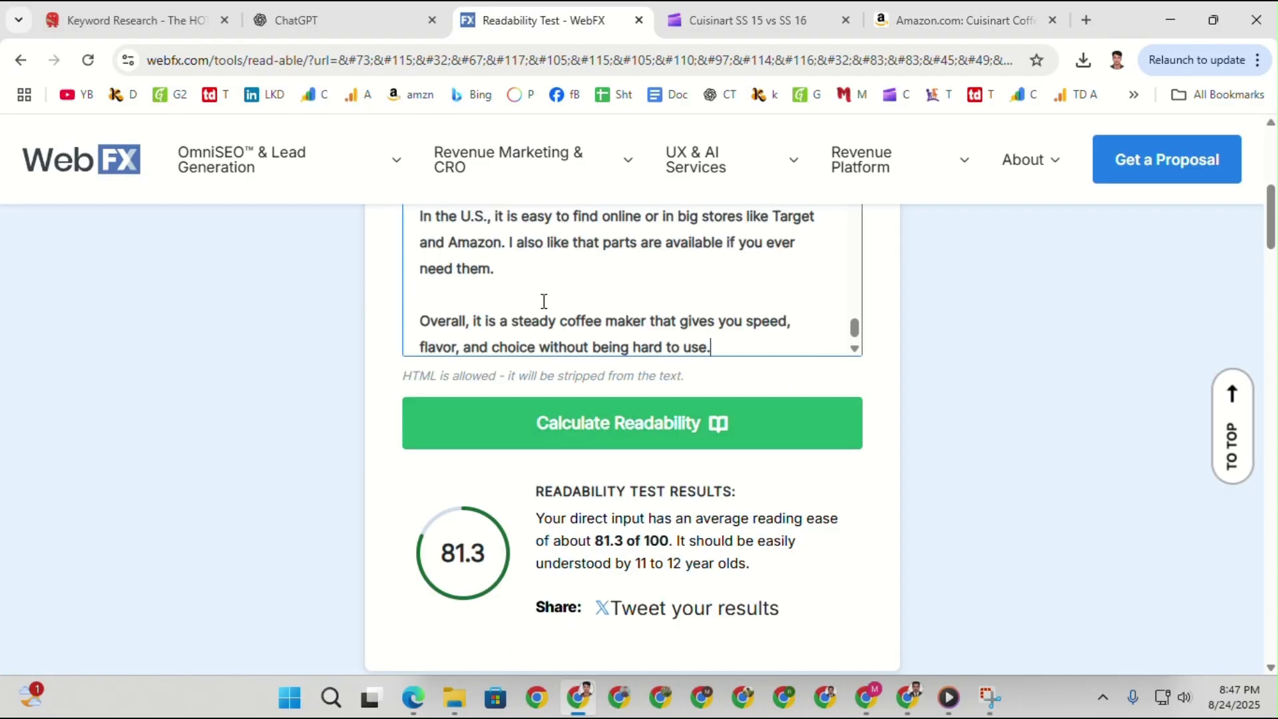
right_click(544, 302)
left_click(434, 419)
left_click(436, 424)
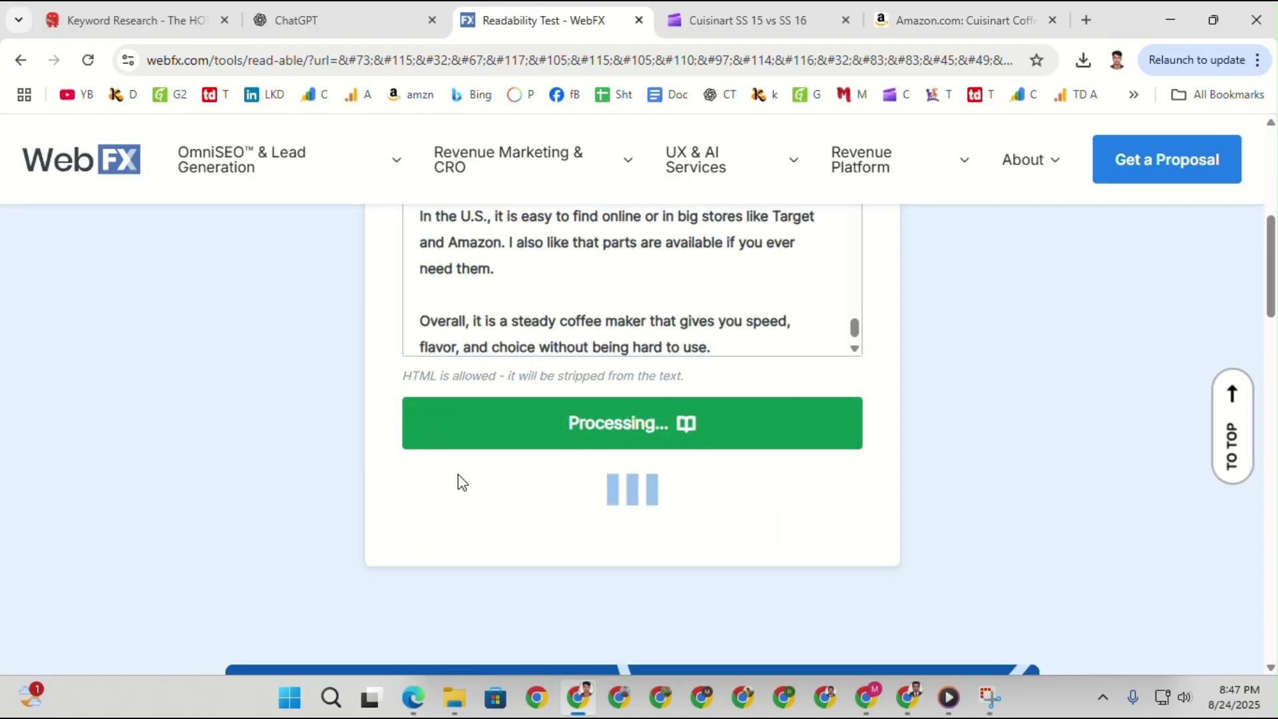
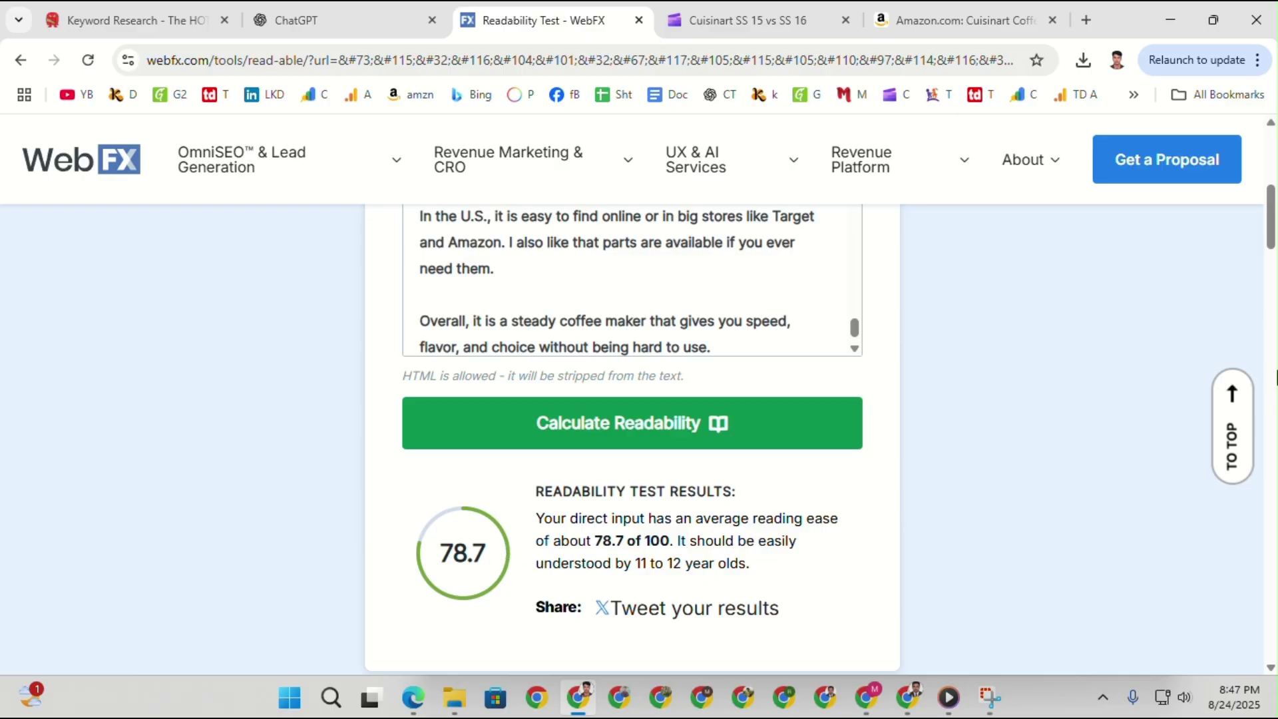
Insert the optimized SS-16 review below the SS-15 Recommendation section at the end of the LinkedIn article.
left_click(906, 698)
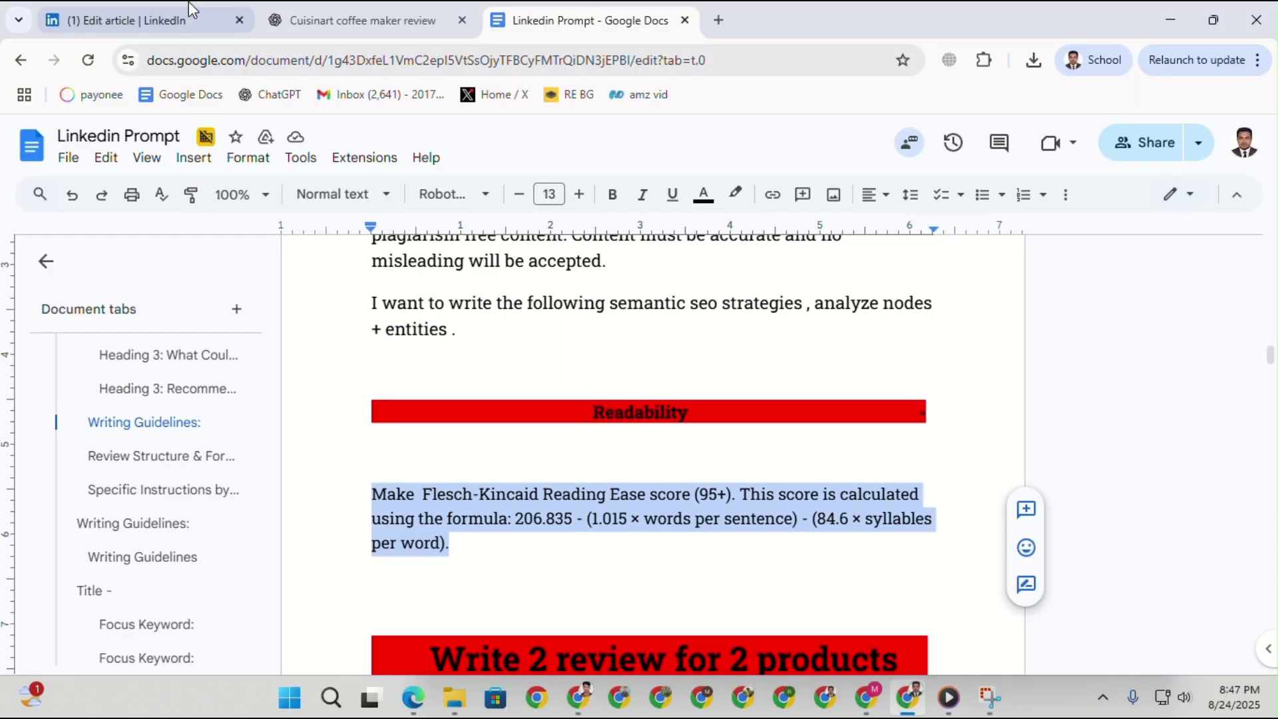
left_click(147, 20)
scroll(599, 506, "down", 3)
scroll(599, 506, "down", 10)
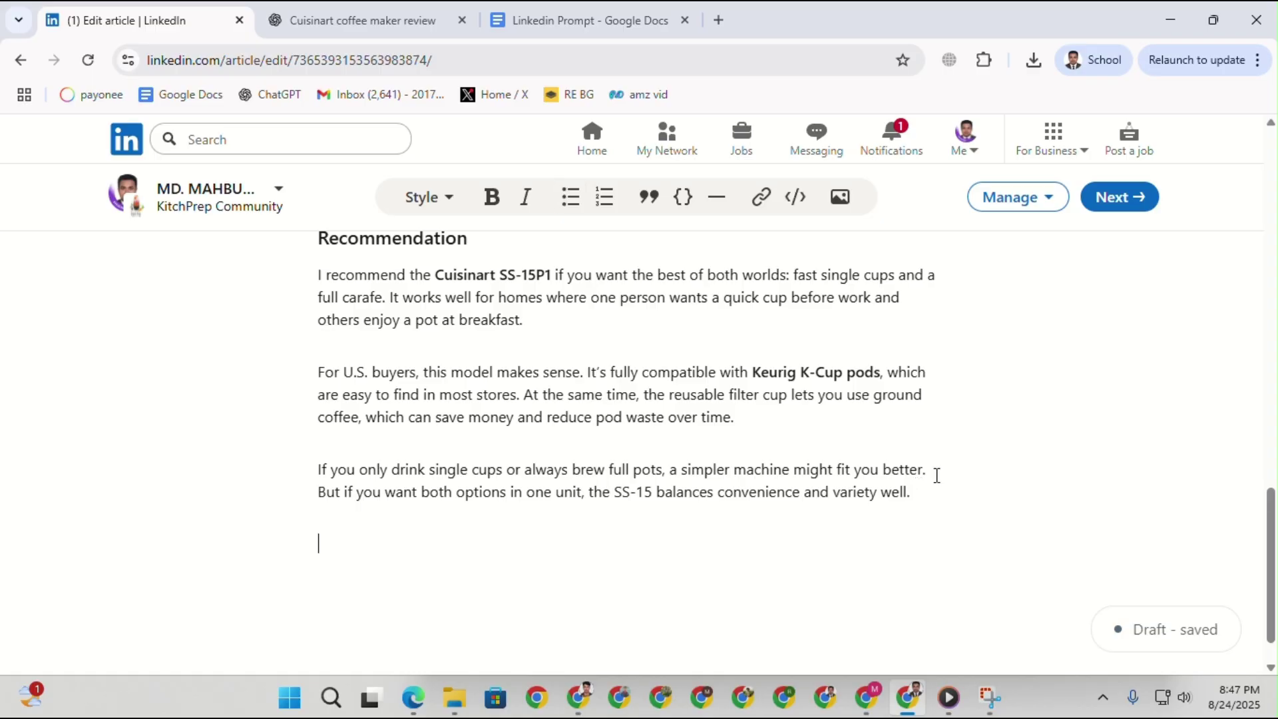
type("Recommendation The Cuisinart SS-16 is great for people who want one coffee maker that does it all. It brews single cups for weekdays and full pots for groups. If you already use Keurig K-Cup pods, this gives you more options with ground coffee too. If your kitchen is very small, or if you only ever make one cup, you may prefer a compact single-serve machine. But for most homes, the SS-16 offers the best of both worlds. In the U.S., it is easy to find online or in big stores like Target and Amazon. I also like that parts are available if you ever need them. Overall, it is a steady coffee maker that gives you speed, flavor, and choice without being hard to use.")
Apply a larger heading style to "Is the Cuisinart SS-16 Coffee Maker Good?" in the LinkedIn article.
scroll(937, 475, "up", 10)
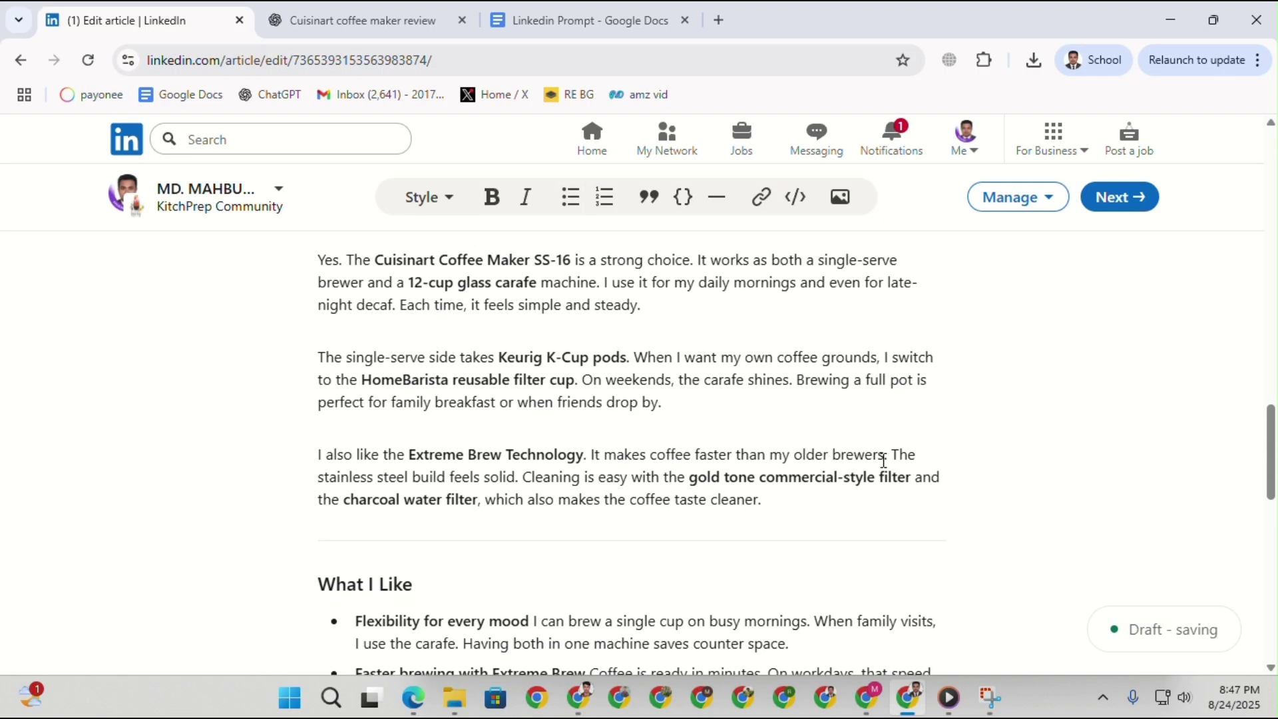
left_click_drag(675, 409, 298, 410)
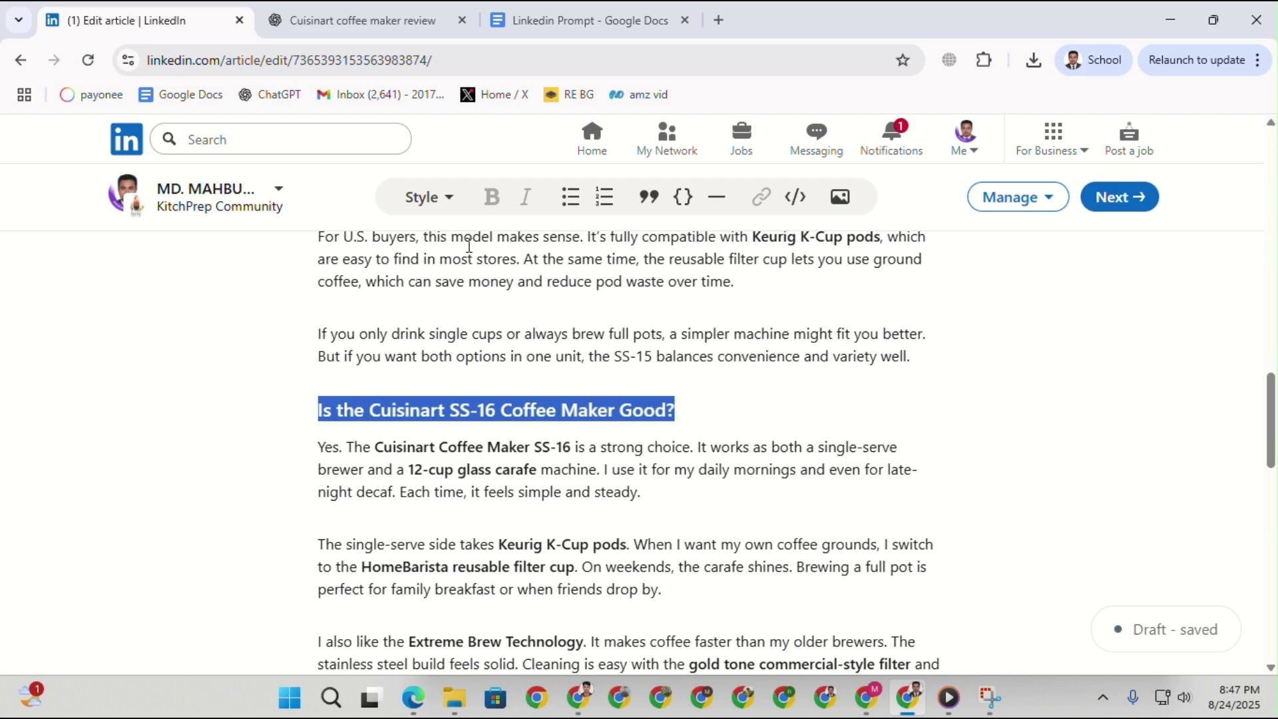
left_click(436, 197)
left_click(442, 278)
Remove the divider line above the SS-16 review's Recommendation section and look over both product reviews in the article.
scroll(822, 390, "down", 5)
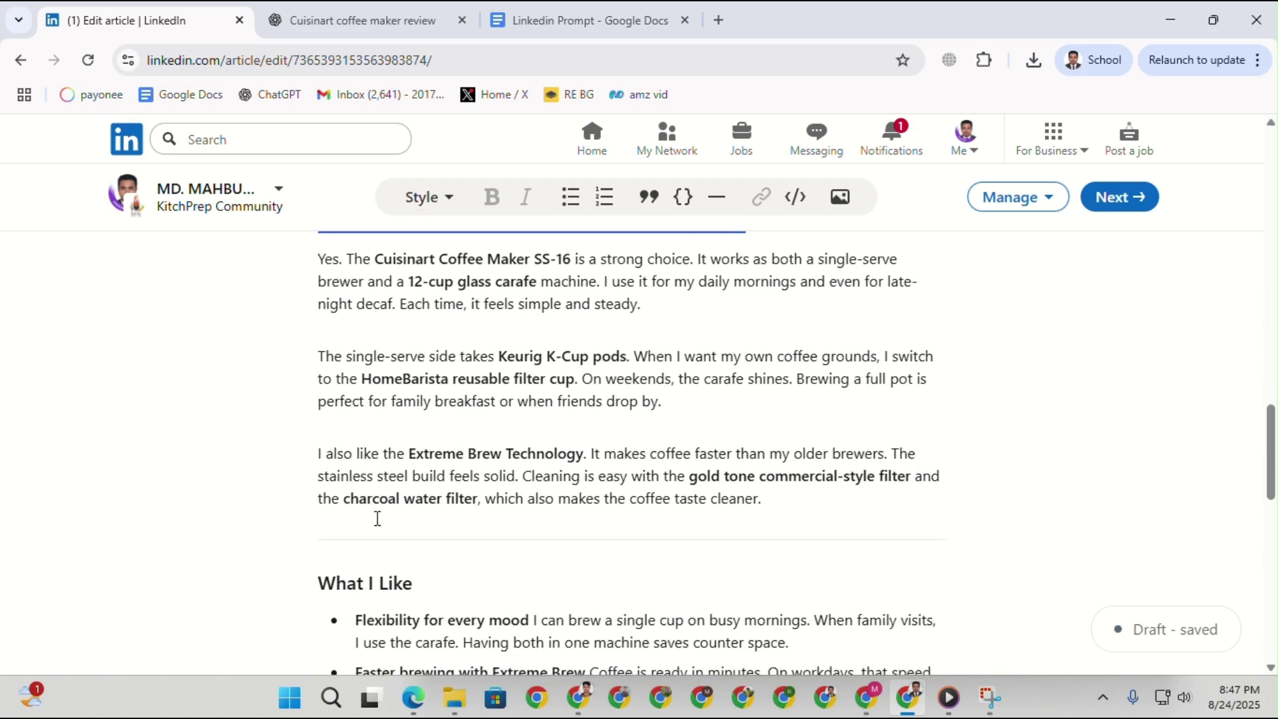
scroll(885, 379, "down", 3)
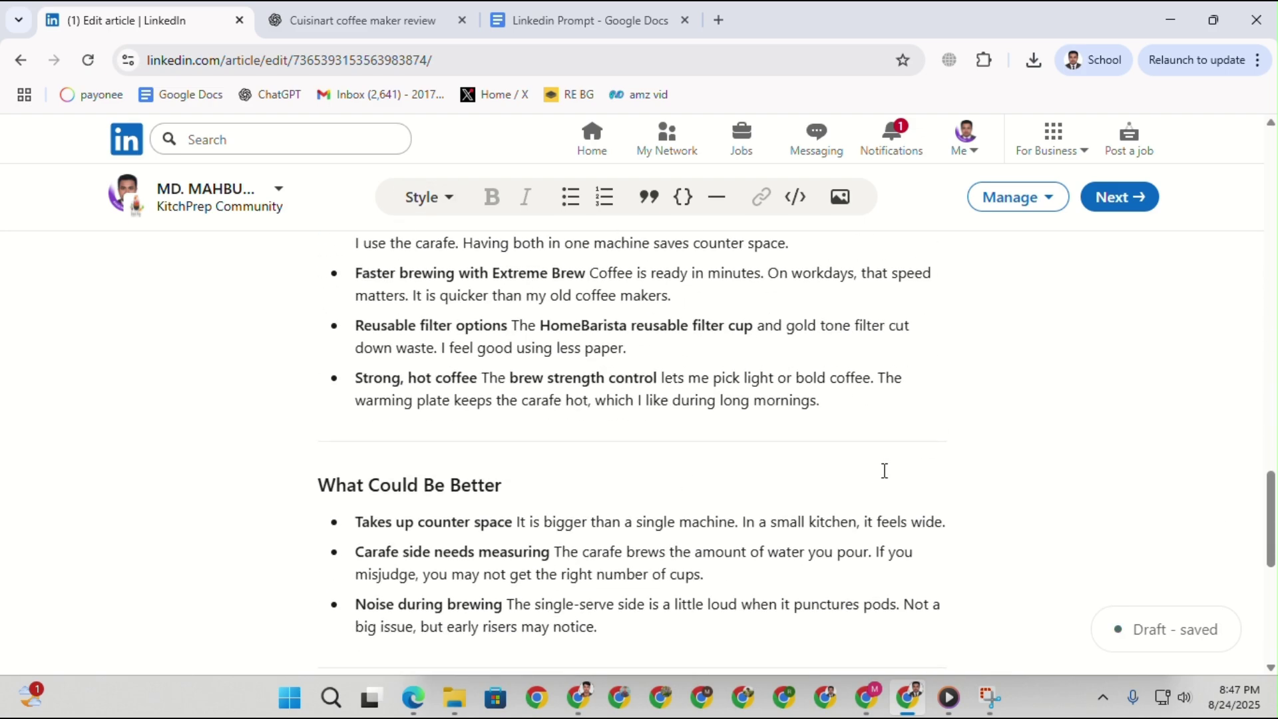
scroll(934, 451, "down", 9)
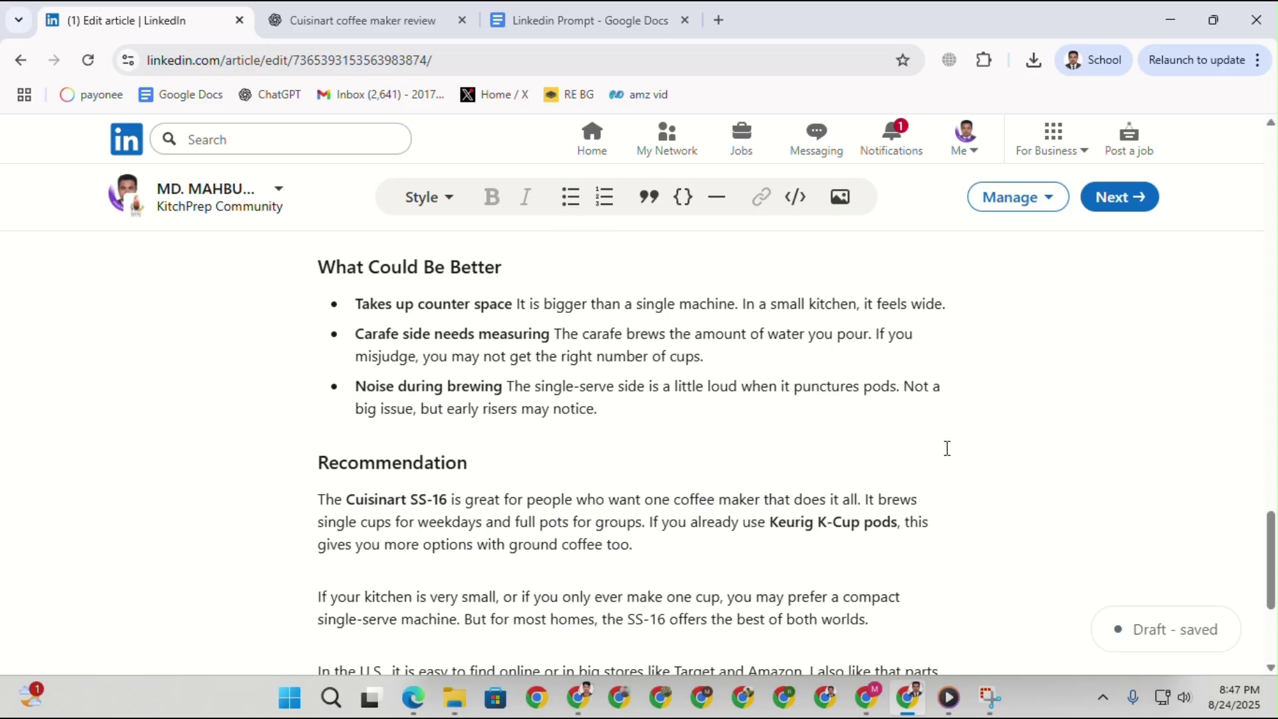
scroll(717, 460, "up", 20)
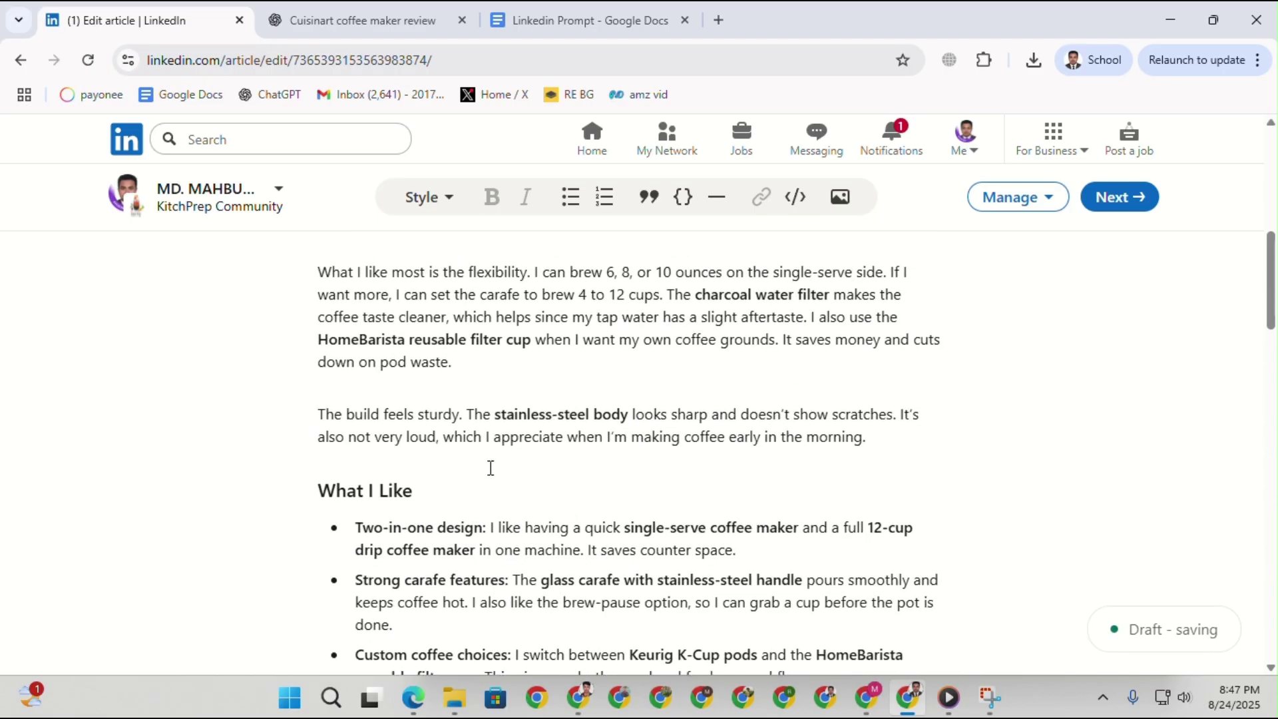
scroll(457, 443, "down", 20)
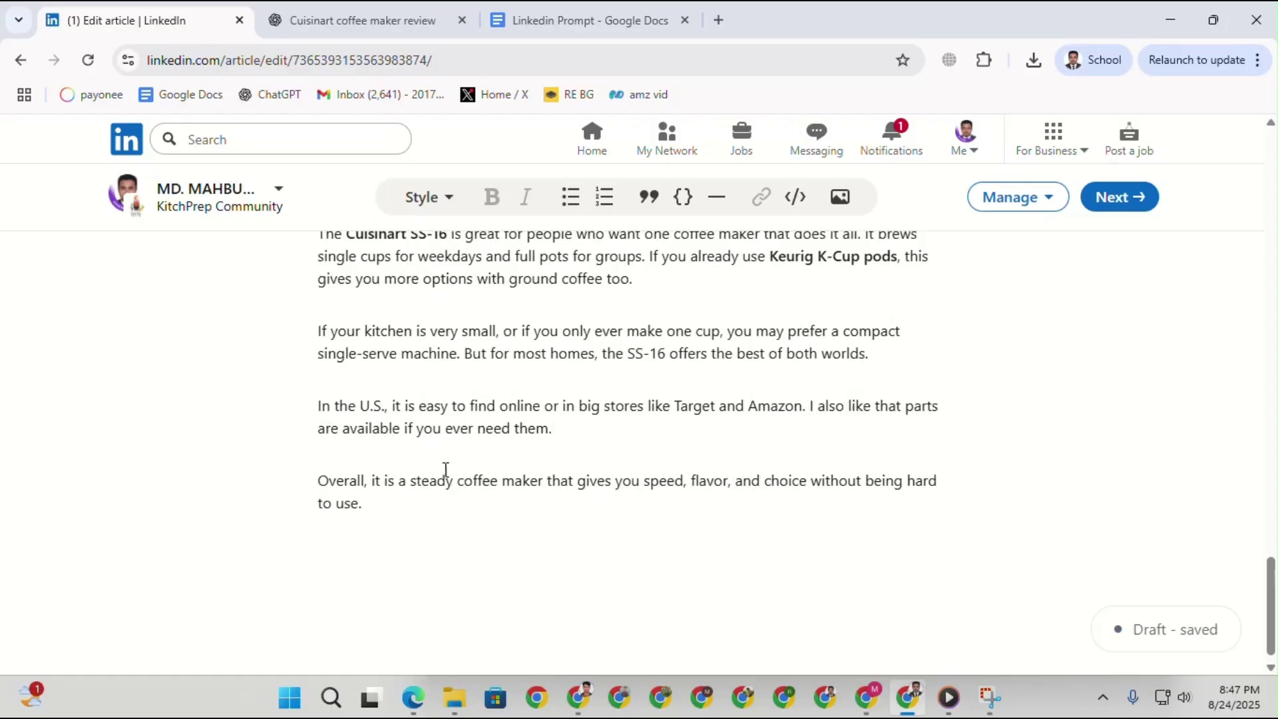
scroll(766, 567, "up", 8)
scroll(895, 642, "up", 5)
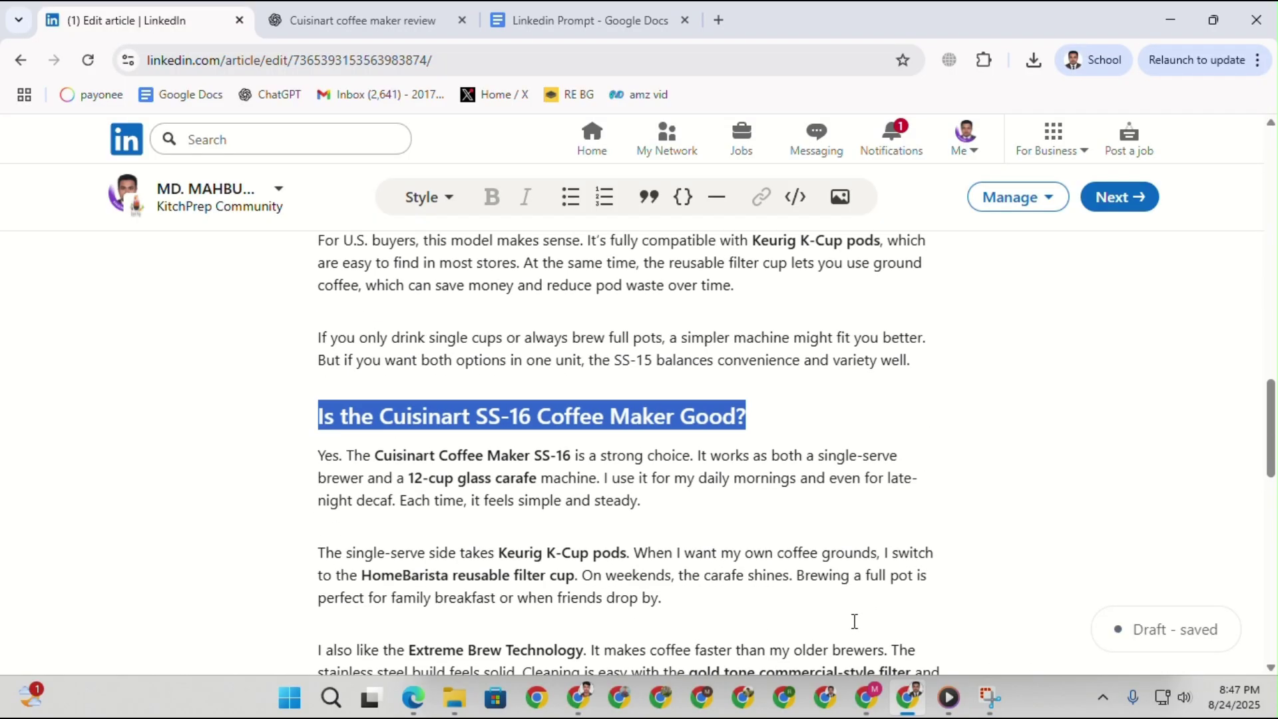
scroll(821, 596, "down", 10)
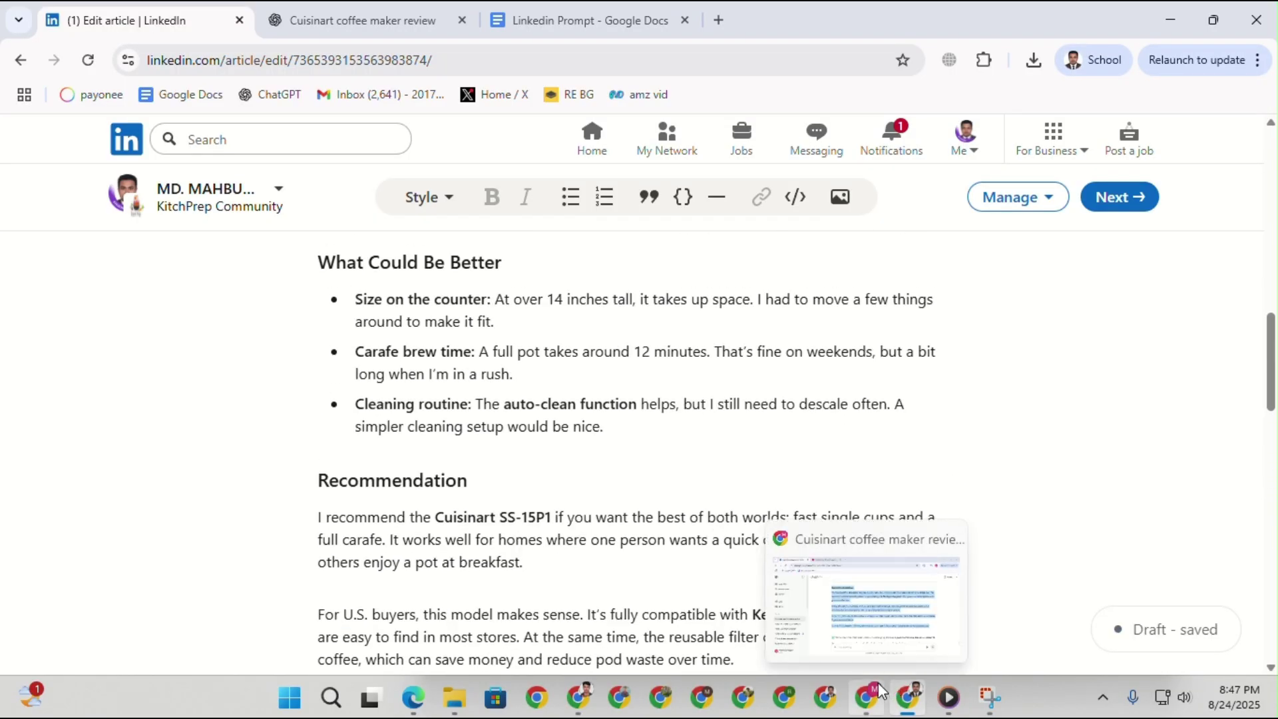
Copy the SS-16 product details and full video transcript, without the closing analysis request, from the first message of the SS-16 ChatGPT conversation.
left_click(867, 697)
scroll(699, 419, "up", 10)
scroll(694, 413, "up", 15)
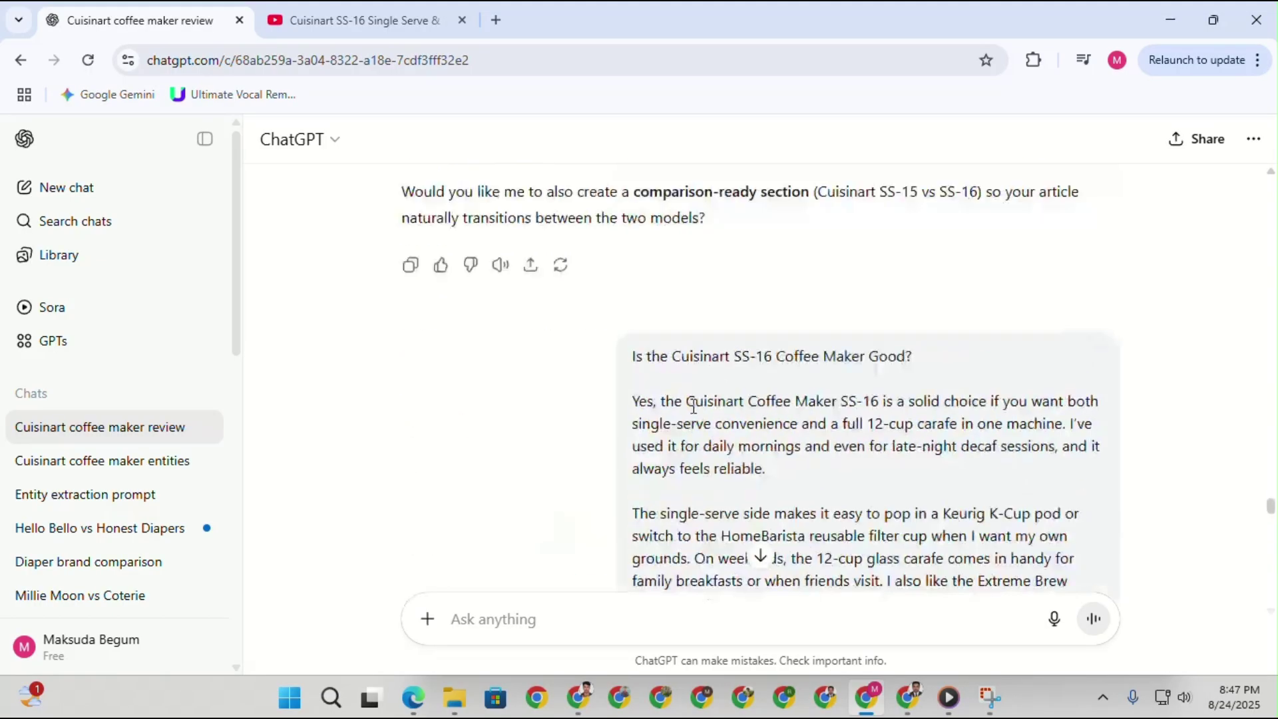
scroll(732, 374, "up", 15)
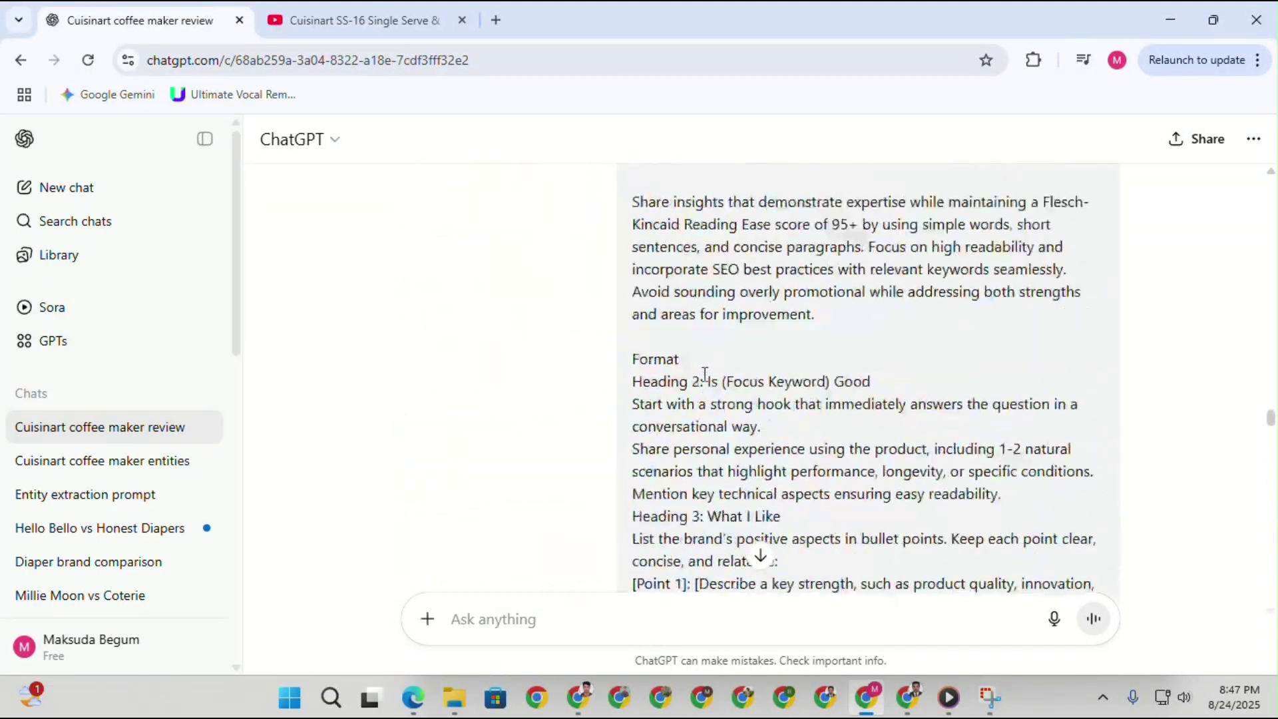
scroll(668, 383, "down", 3)
scroll(699, 372, "up", 20)
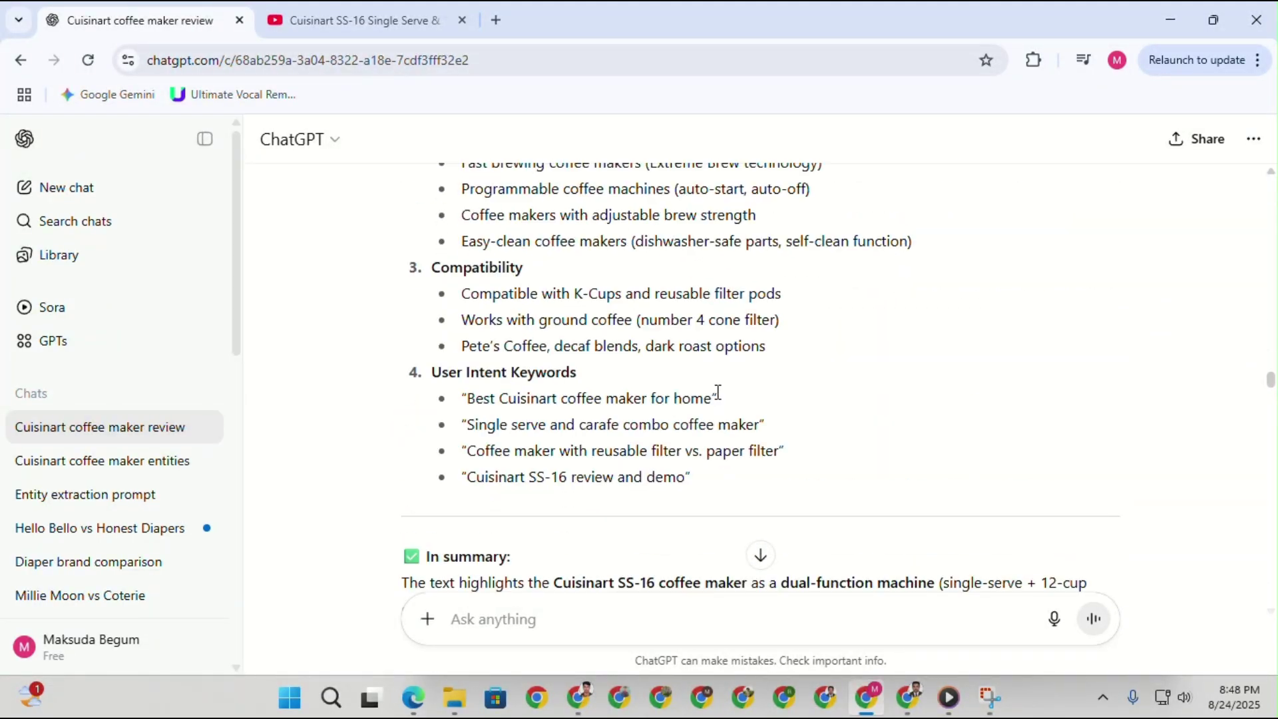
scroll(739, 333, "up", 20)
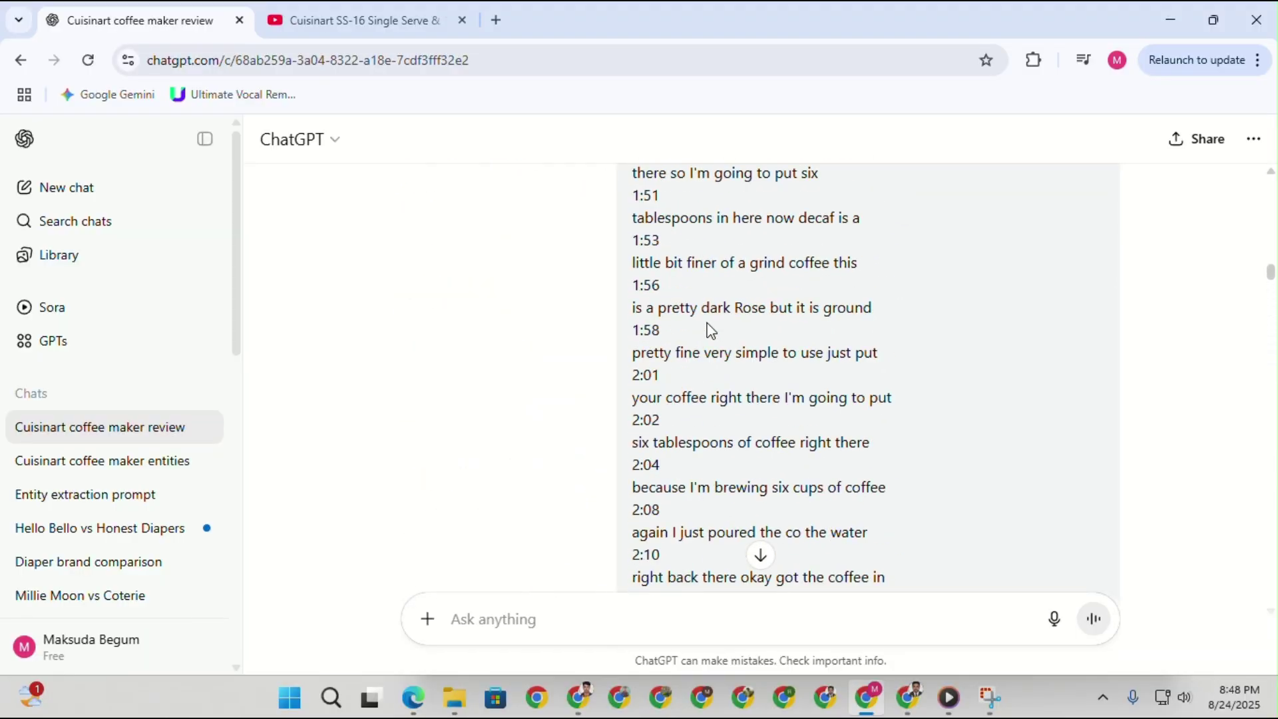
scroll(726, 333, "up", 2)
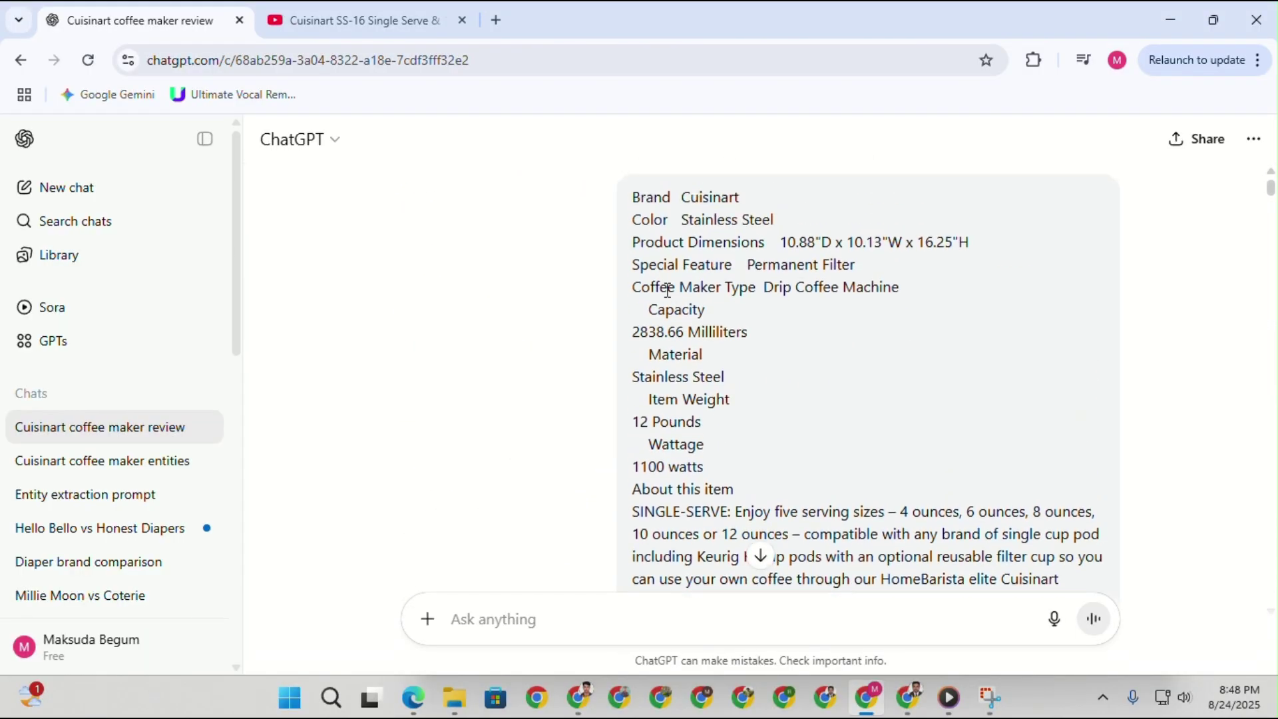
left_click_drag(634, 207, 842, 367)
scroll(839, 340, "down", 20)
scroll(849, 384, "down", 20)
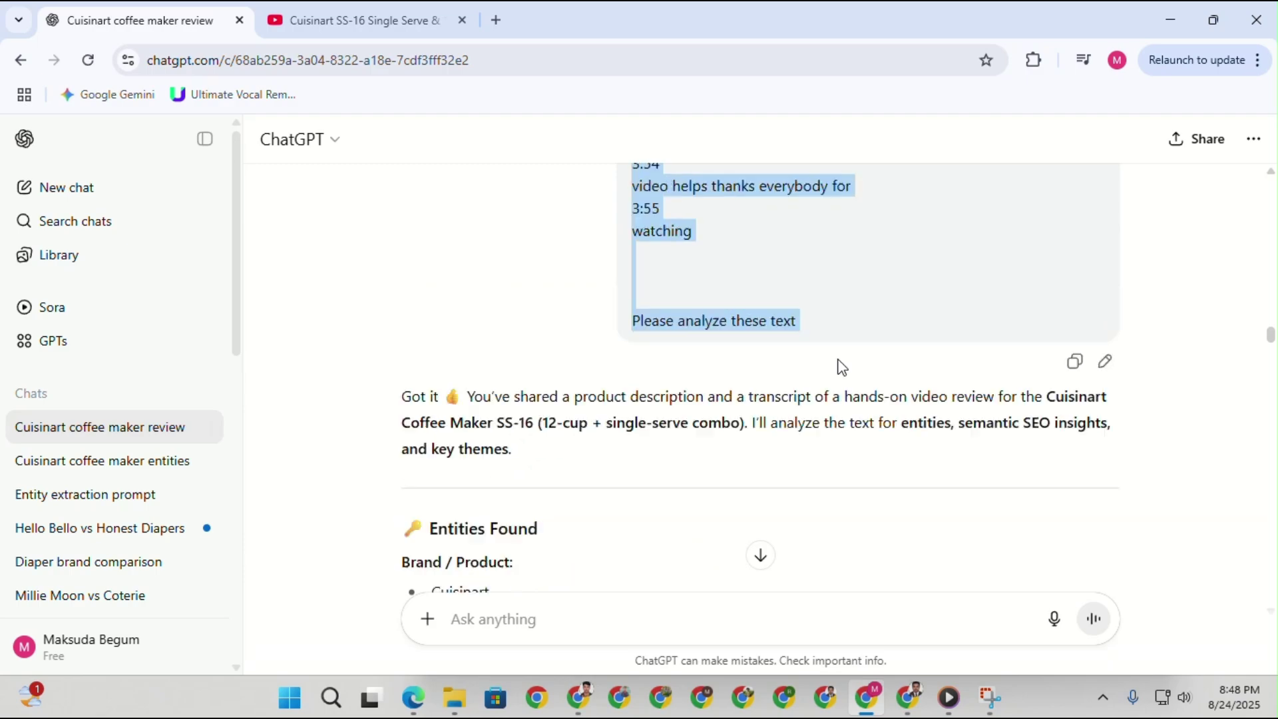
right_click(657, 202)
left_click(680, 226)
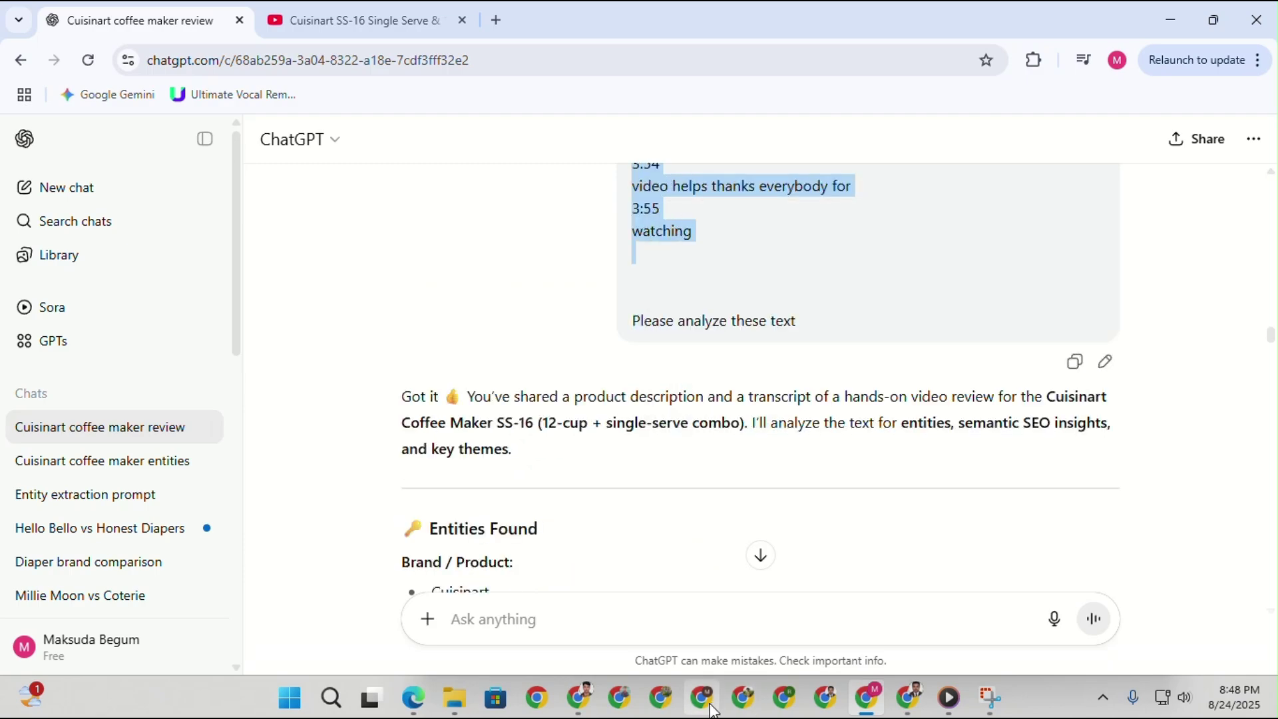
left_click(707, 699)
left_click(272, 482)
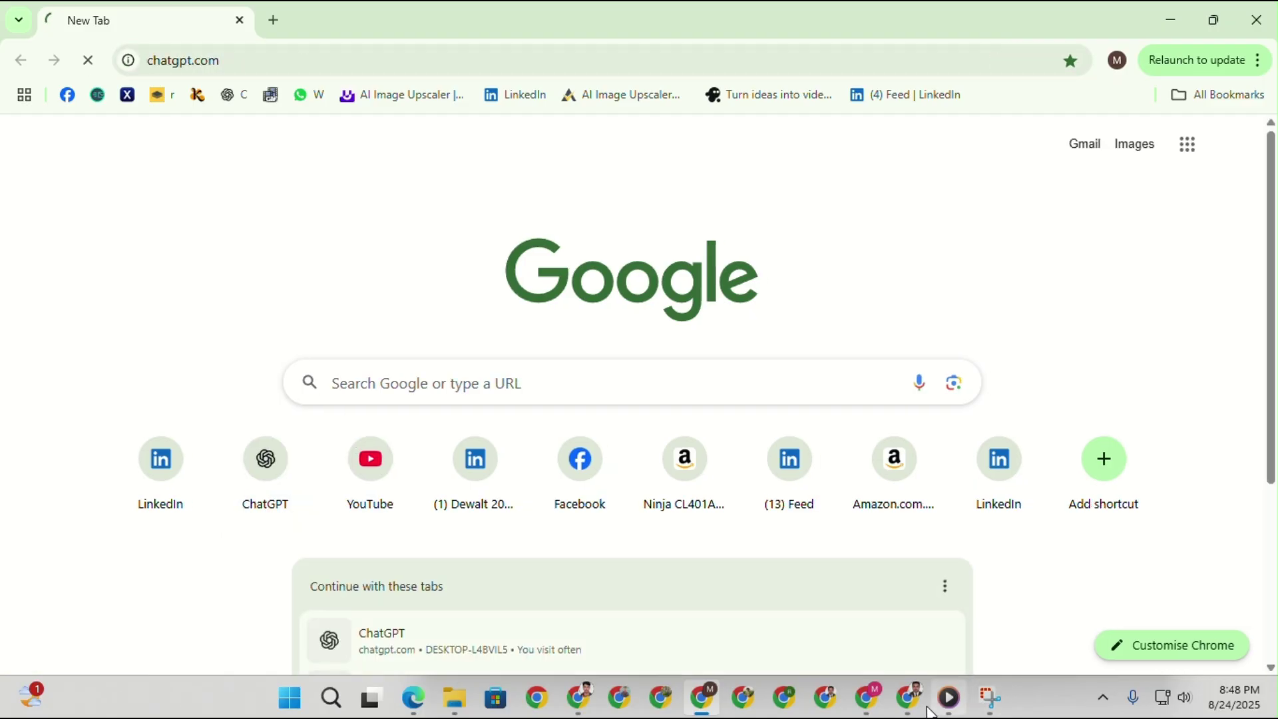
right_click(497, 392)
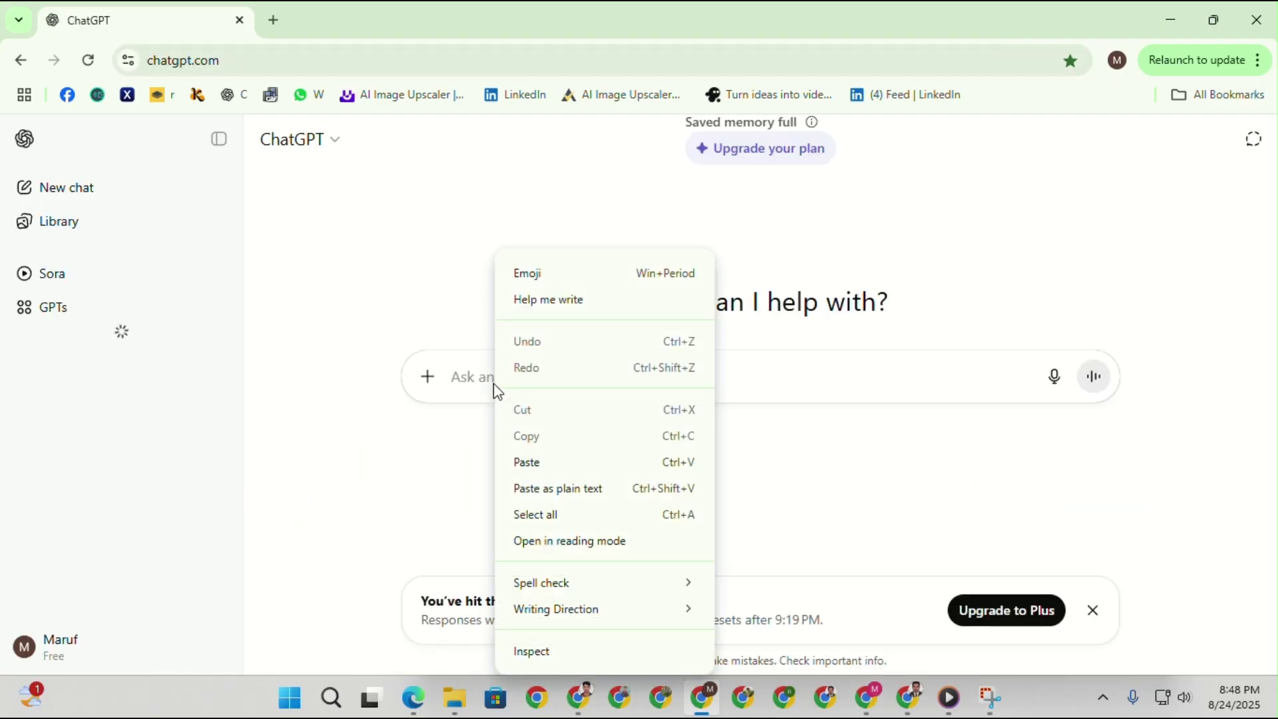
left_click(1062, 505)
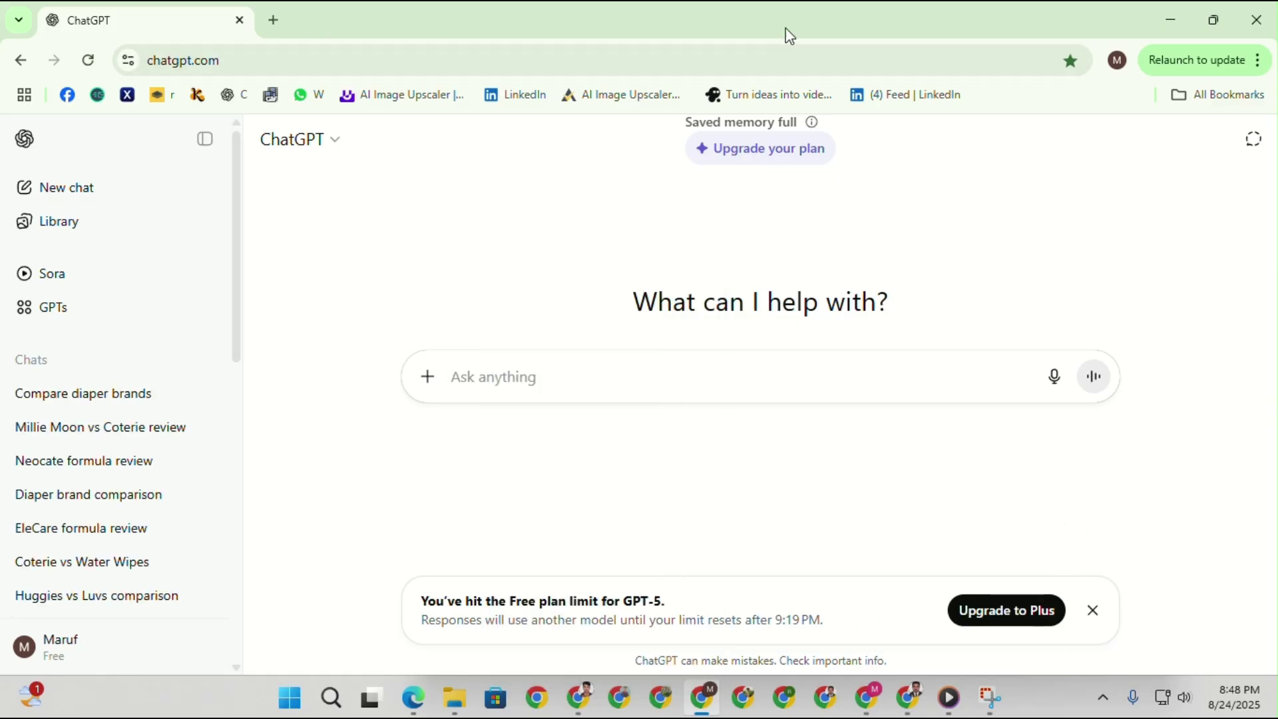
left_click(1263, 9)
Open a new ChatGPT chat in another browser profile, paste the SS-16 details and transcript unsent, and add blank lines below them.
left_click(797, 705)
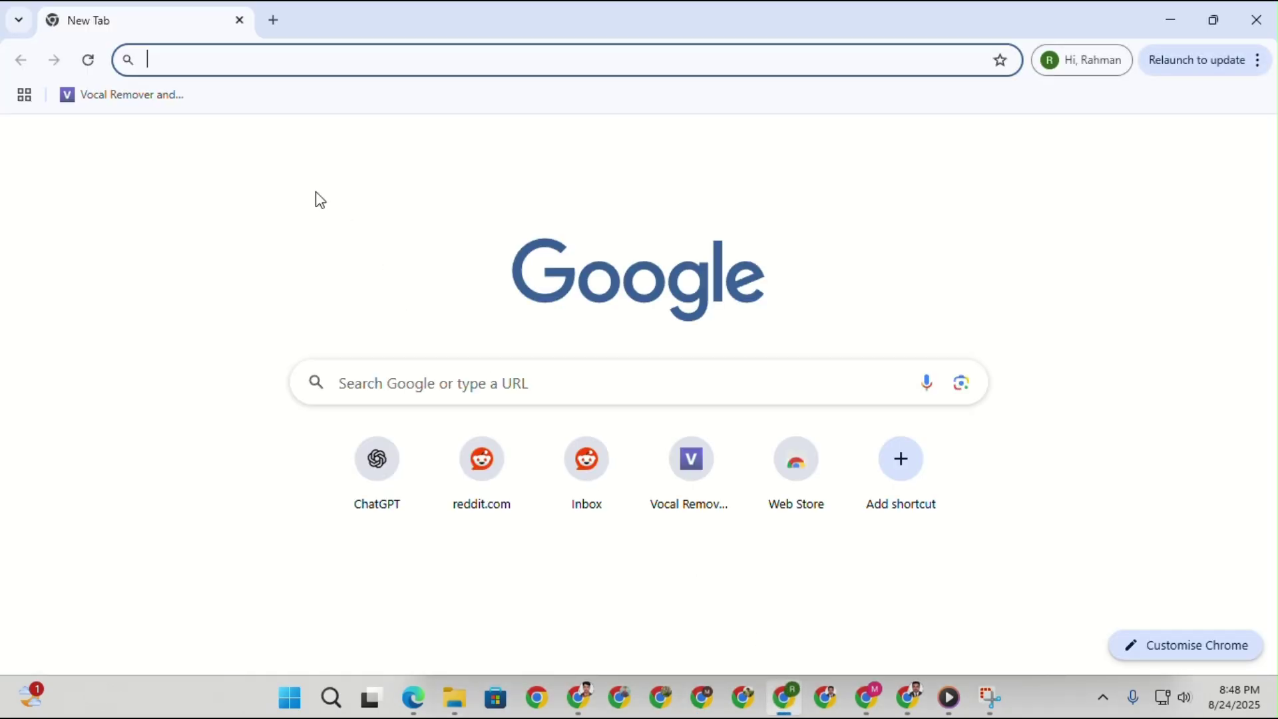
left_click(390, 476)
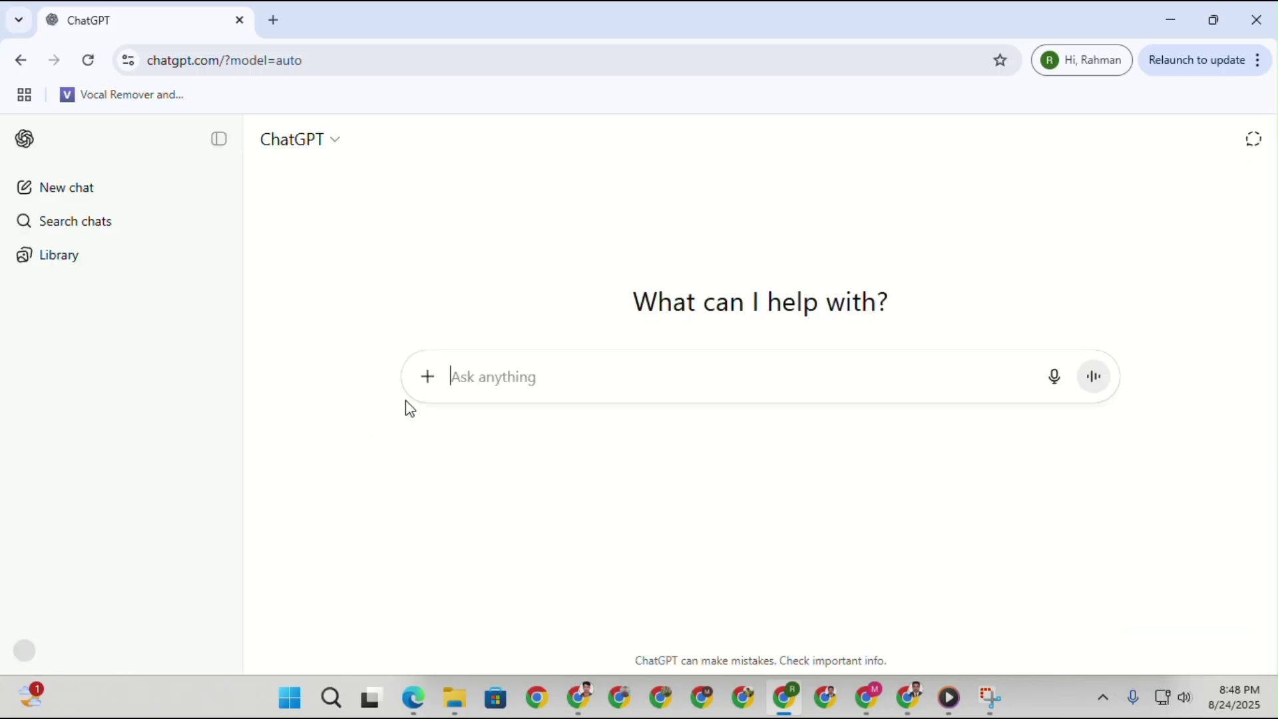
right_click(523, 375)
left_click(556, 460)
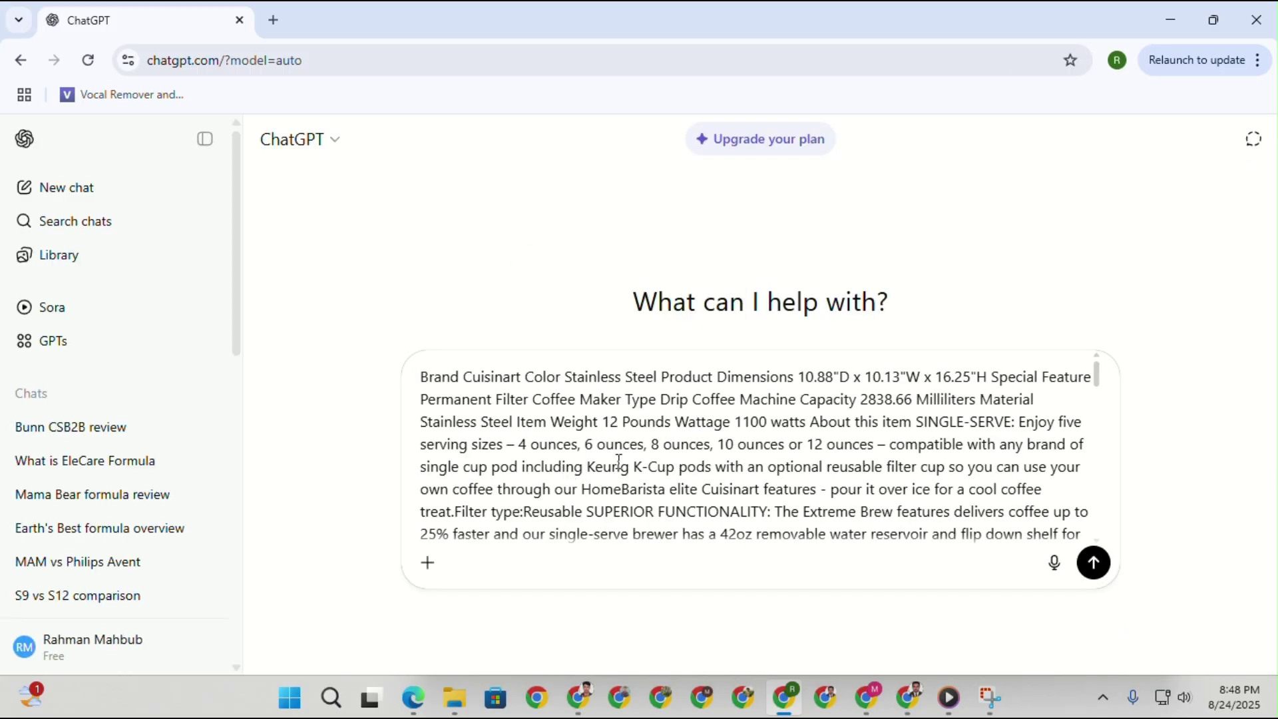
scroll(641, 449, "down", 15)
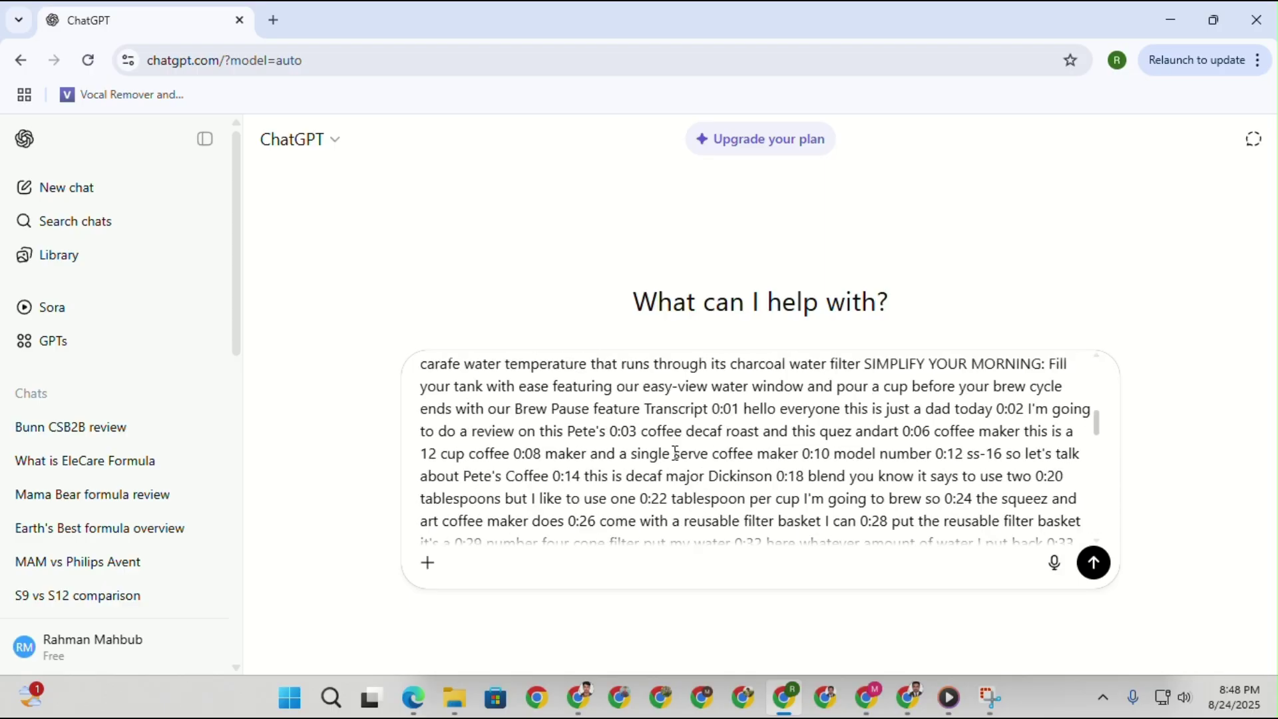
scroll(676, 454, "up", 15)
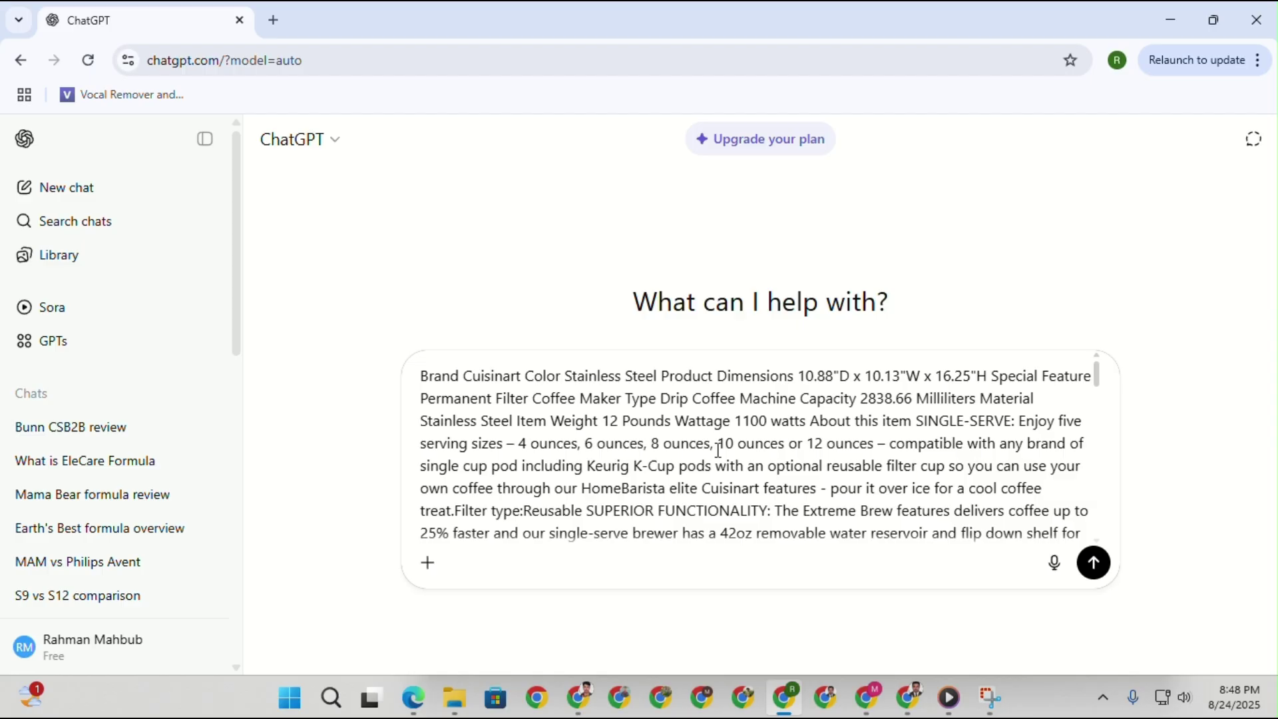
key("shift+Return")
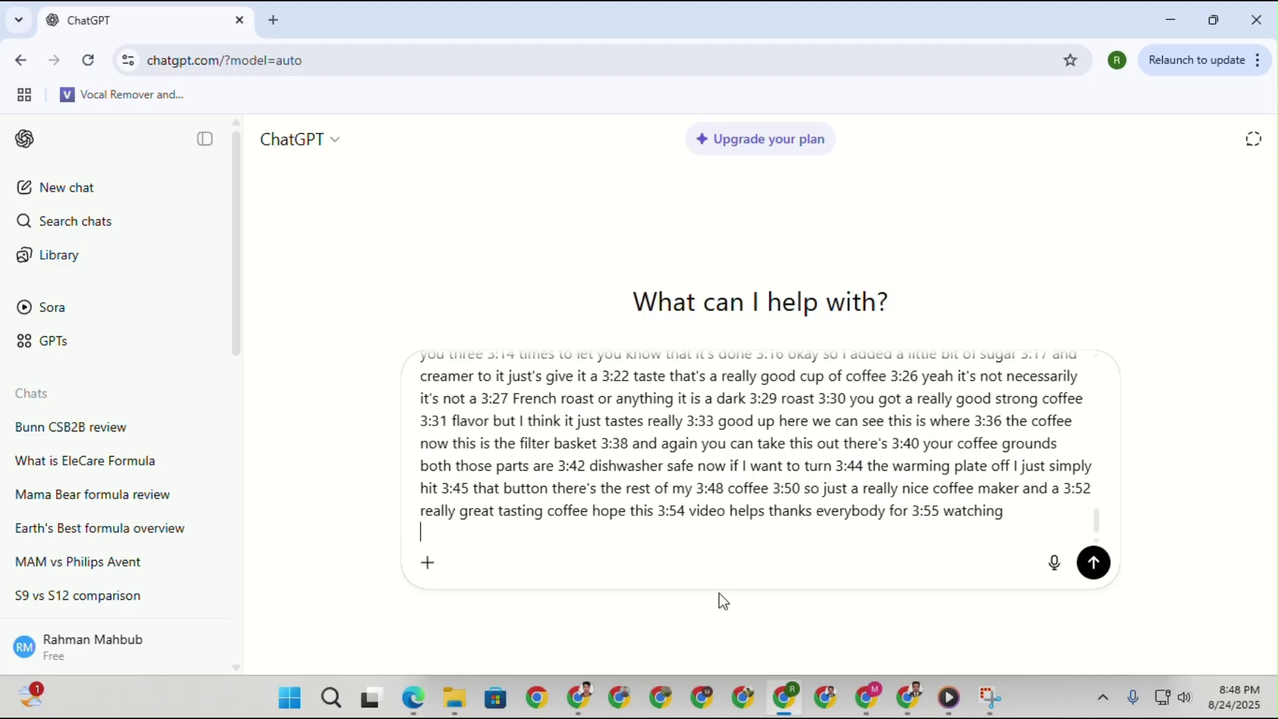
key("shift+Return")
key("shift+Return")
key("shift+Return")
Copy the whole first message of the SS-15 ChatGPT conversation, from the SS-15P1 product details through "Please Analyze These TExt".
left_click(912, 694)
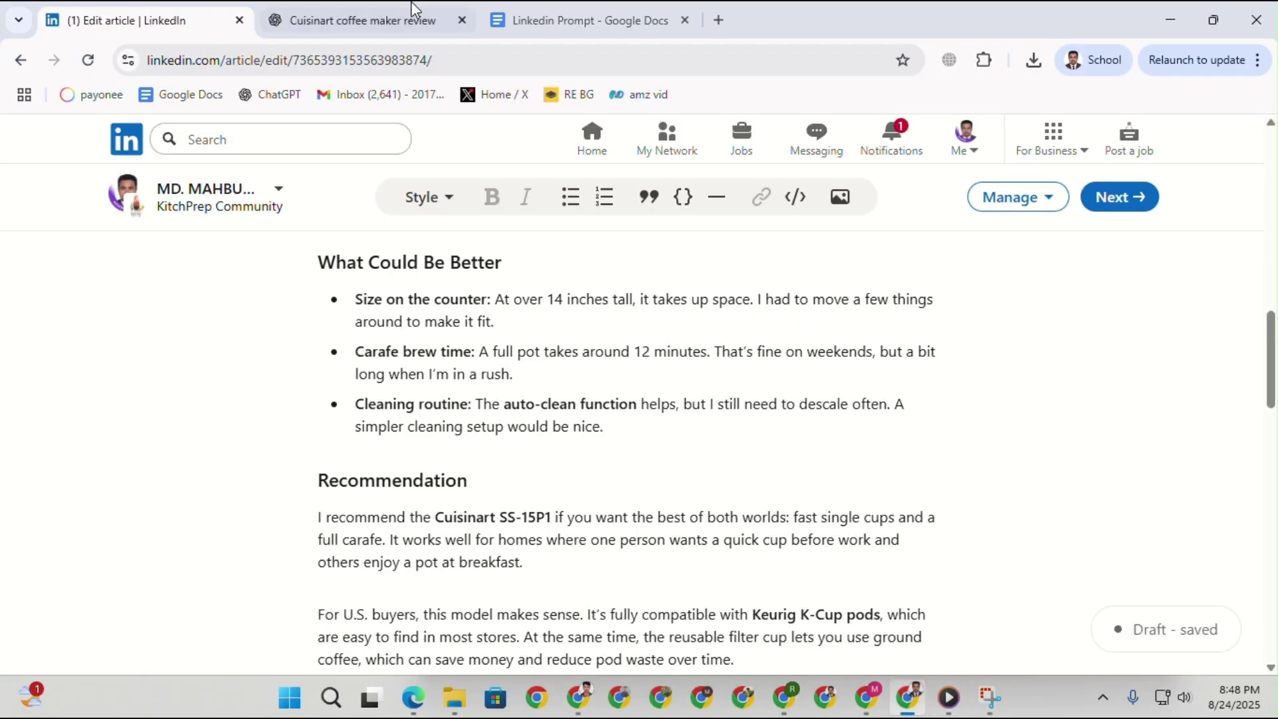
left_click(420, 11)
scroll(1153, 393, "up", 10)
scroll(1153, 393, "up", 6)
left_click_drag(1272, 556, 1275, 123)
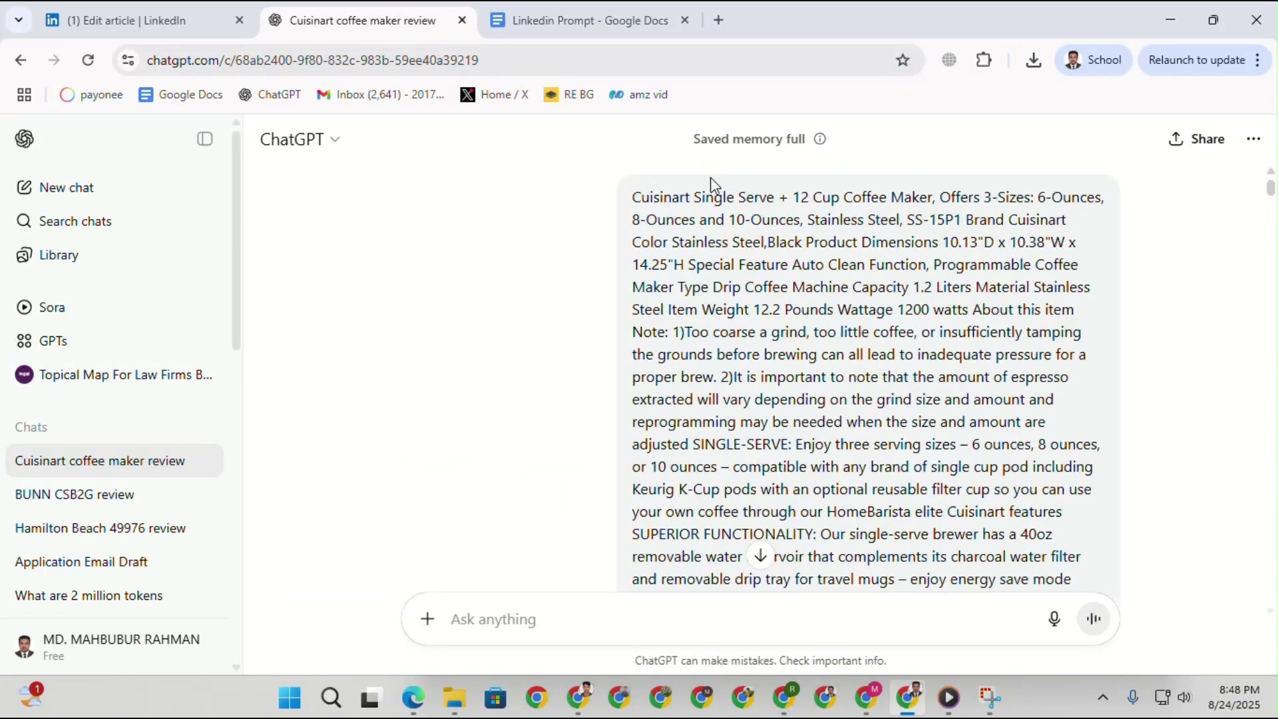
left_click_drag(634, 197, 858, 327)
scroll(813, 280, "down", 20)
scroll(825, 357, "down", 20)
scroll(806, 413, "down", 20)
scroll(775, 426, "down", 20)
right_click(701, 313)
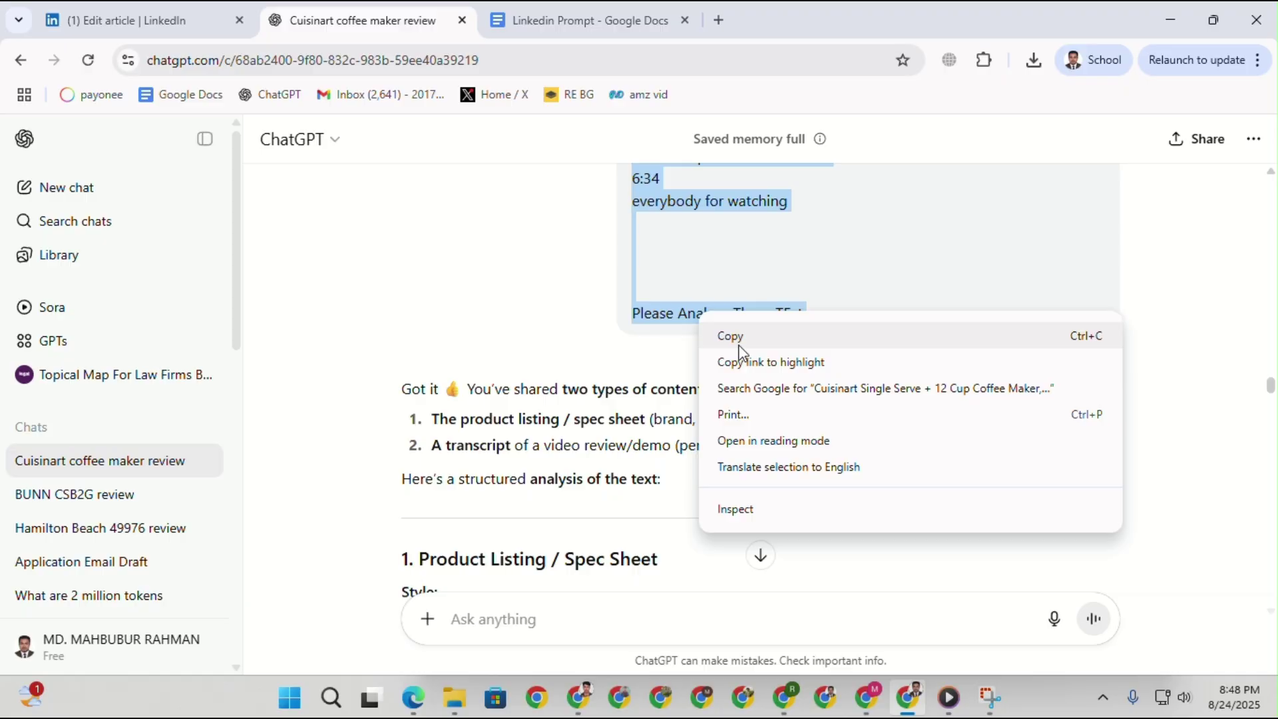
left_click(732, 337)
Add the copied SS-15P1 text below the SS-16 transcript in the new ChatGPT message and send it for analysis.
left_click(785, 699)
right_click(454, 534)
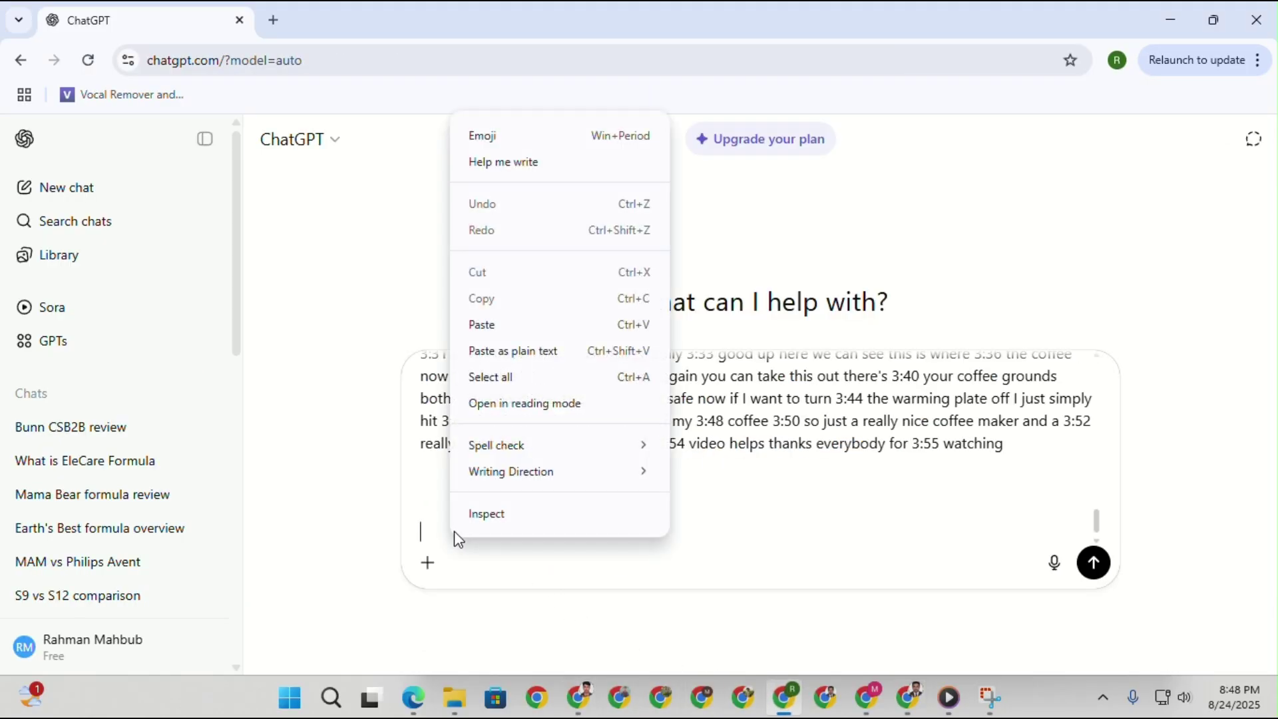
left_click(505, 322)
key("Return")
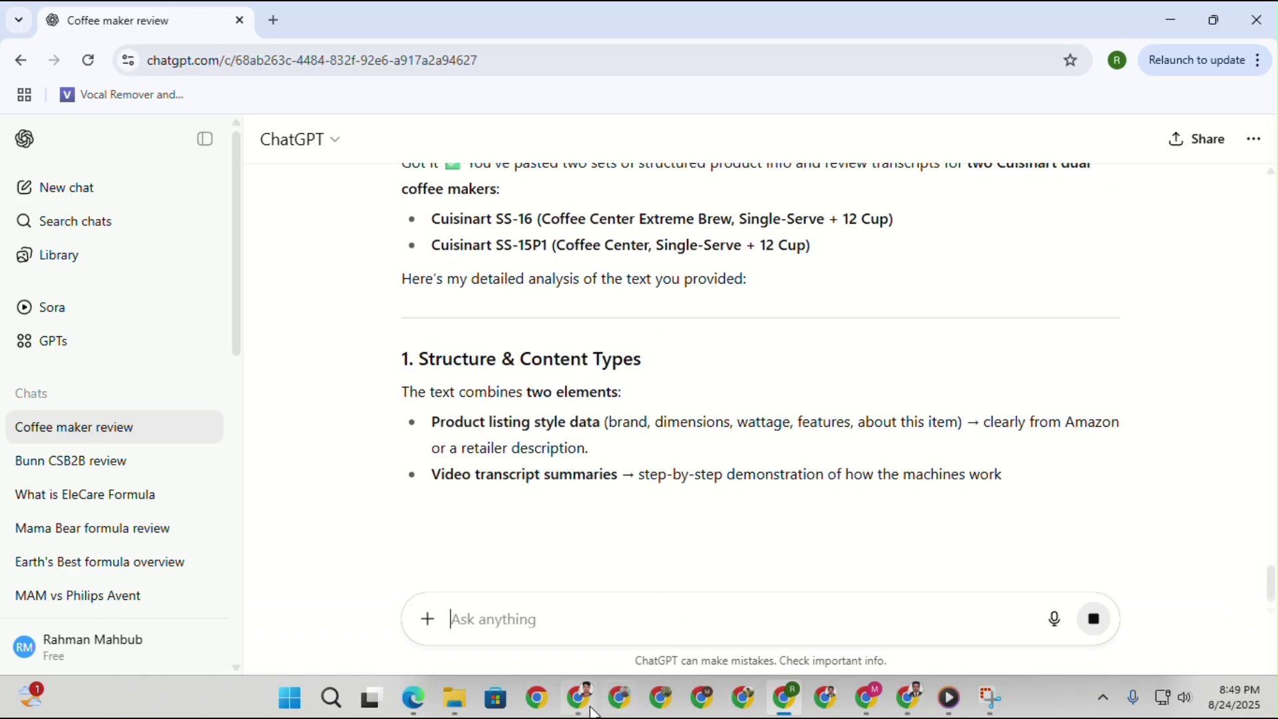
Copy the article title "cuisinart ss 15 vs ss 16" from the Linkedin Prompt document in Google Docs.
mouse_move(615, 699)
left_click(914, 696)
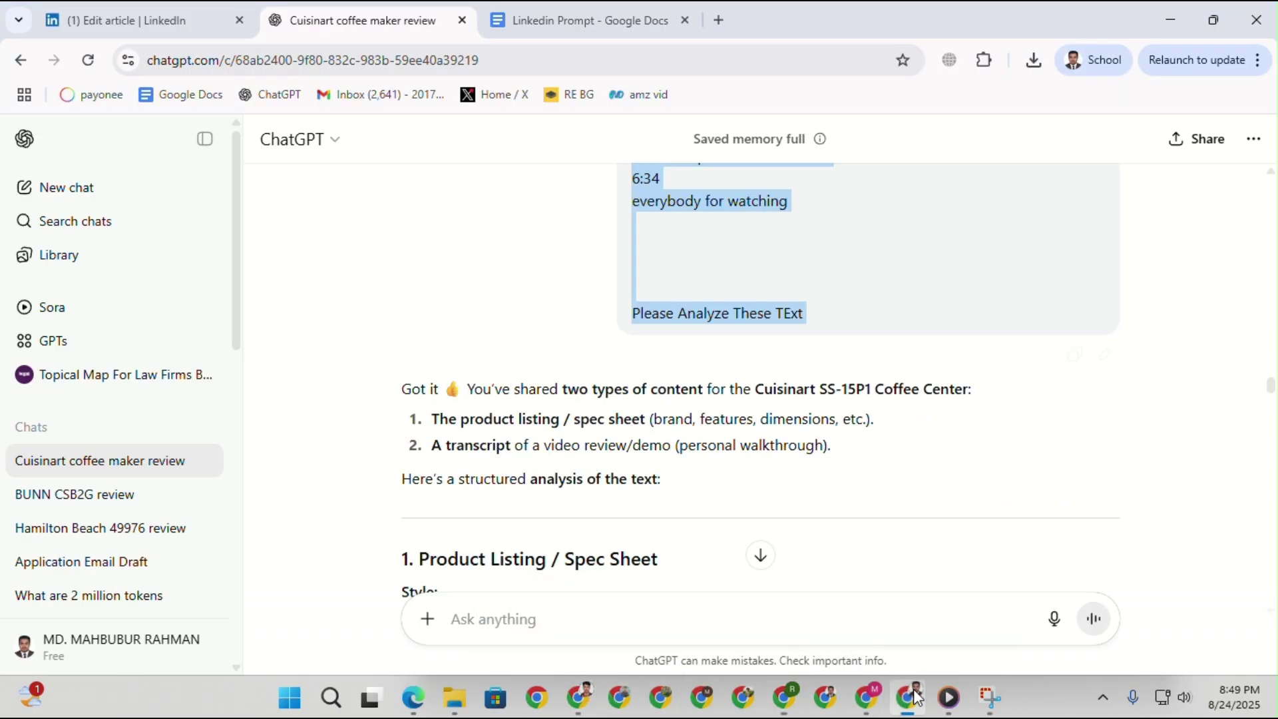
left_click(169, 17)
scroll(489, 376, "down", 2)
left_click(579, 20)
scroll(580, 433, "down", 4)
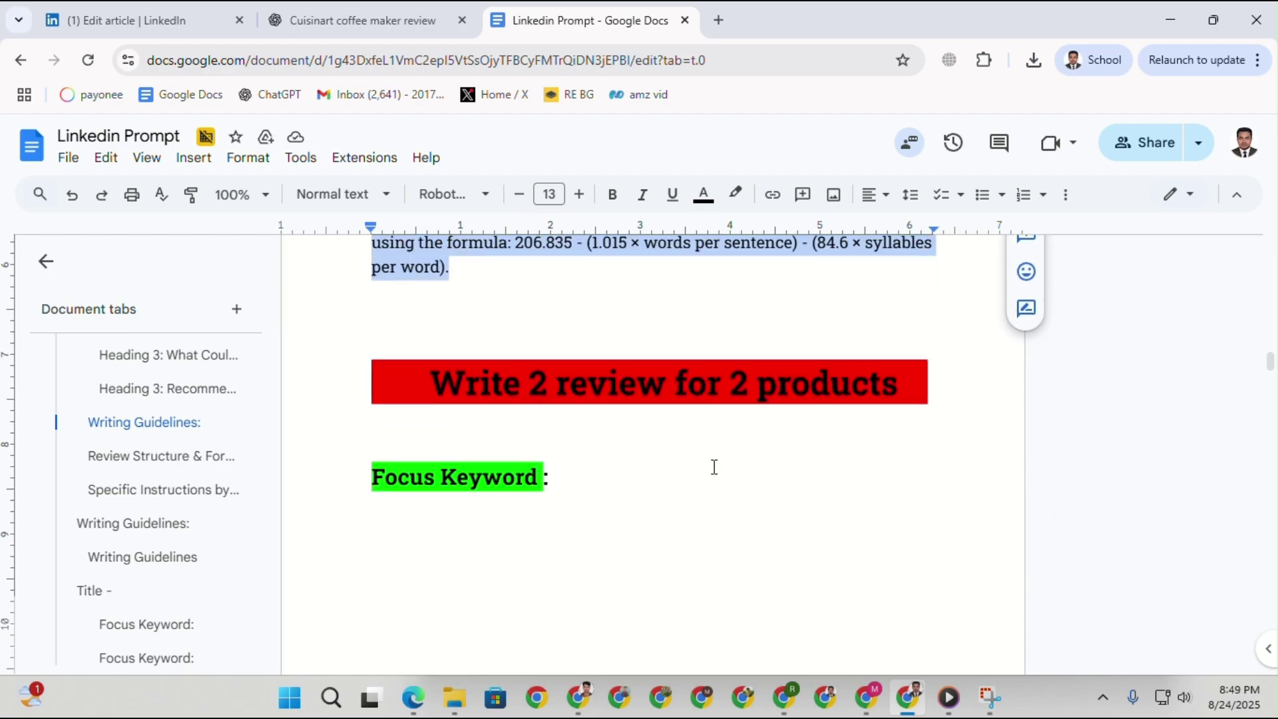
scroll(579, 459, "up", 15)
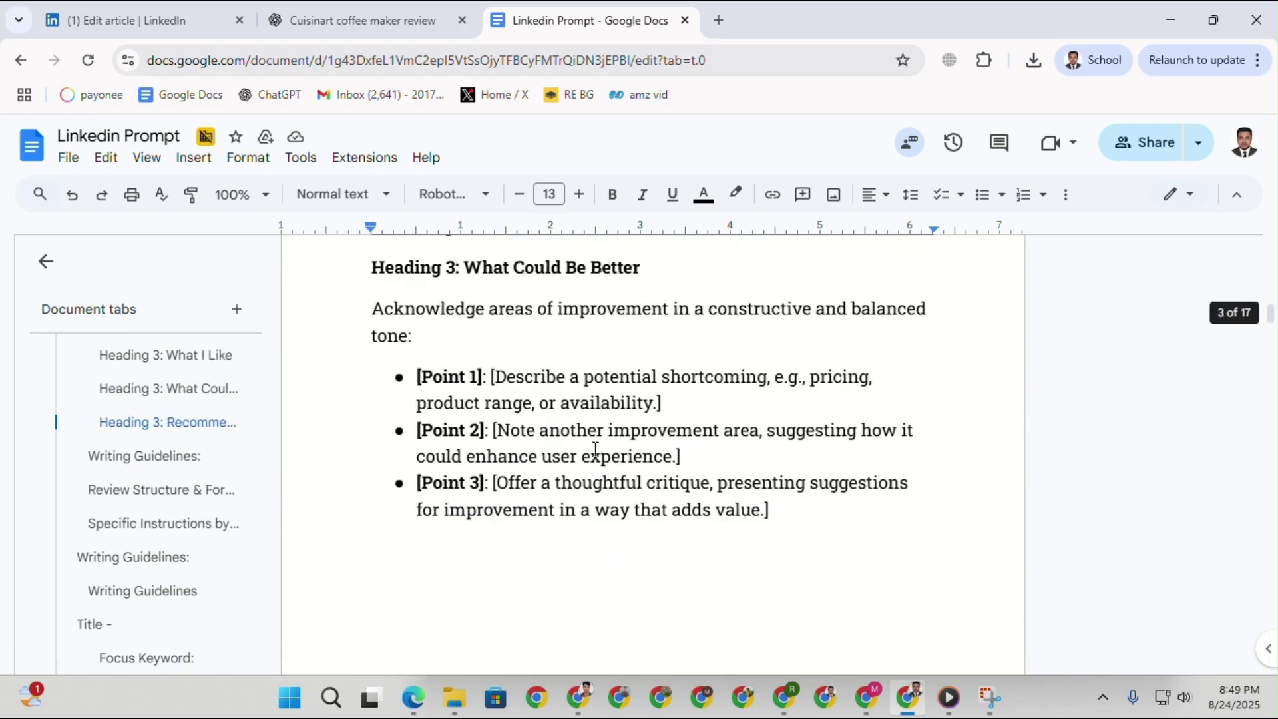
scroll(588, 456, "up", 8)
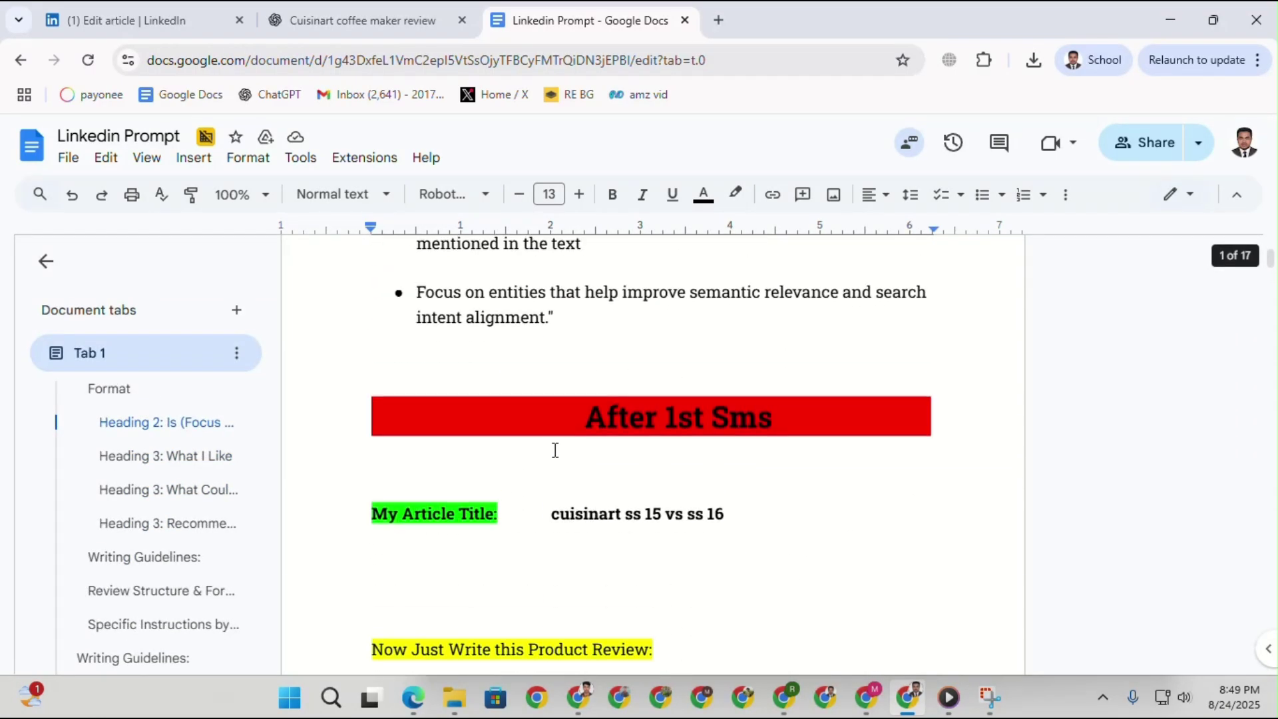
left_click_drag(552, 418, 768, 417)
right_click(672, 426)
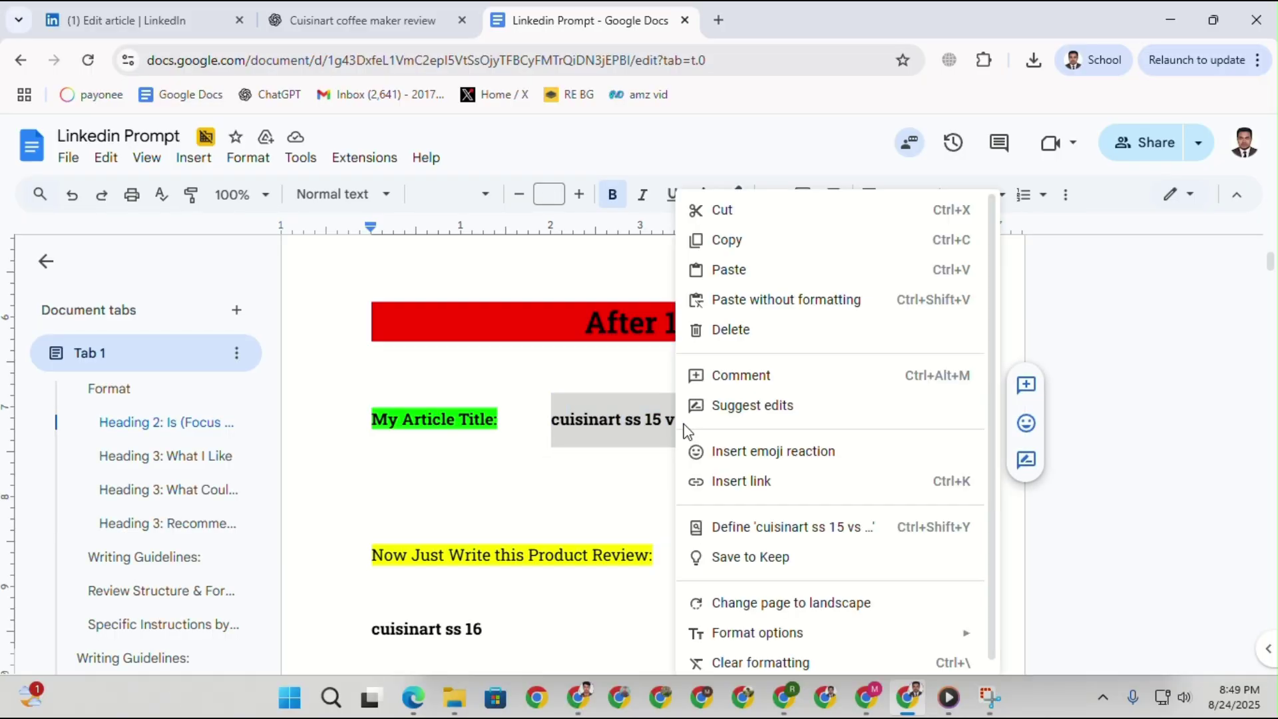
Copy the article title "cuisinart ss 15 vs ss 16" and paste it beside Focus Keyword under "Write 2 review for 2 products".
left_click(729, 249)
scroll(639, 508, "down", 20)
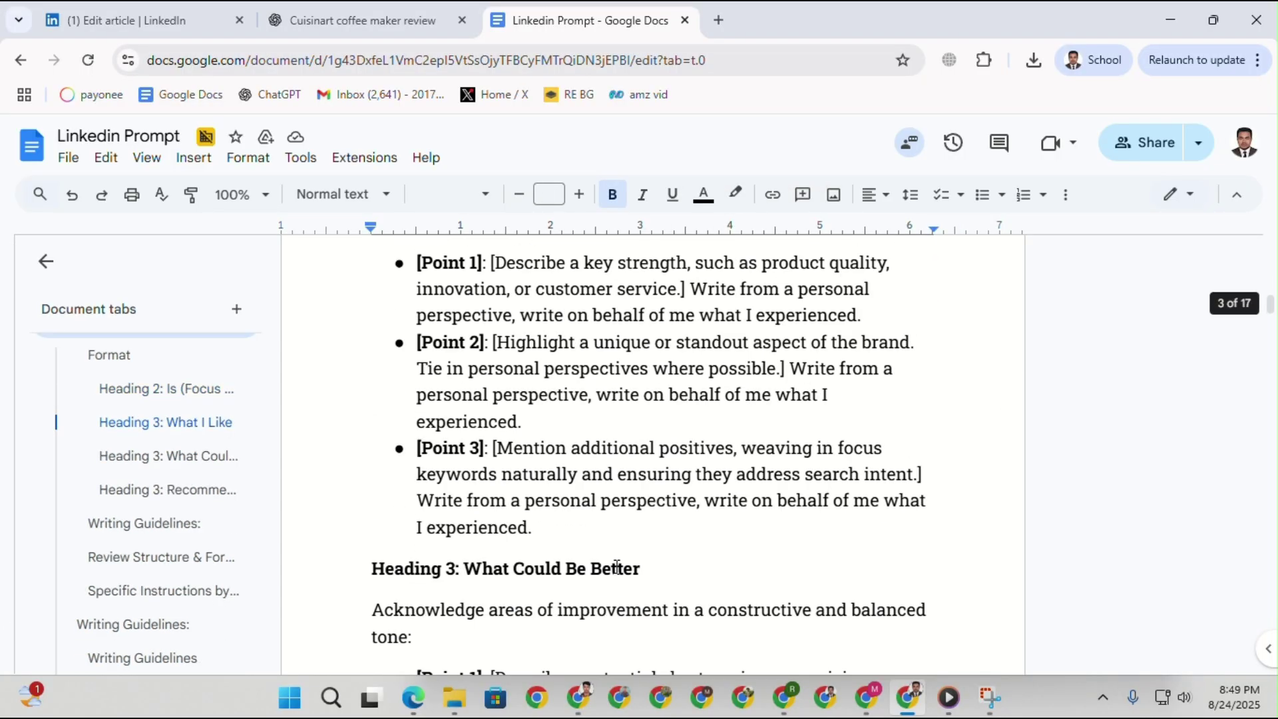
scroll(614, 565, "down", 10)
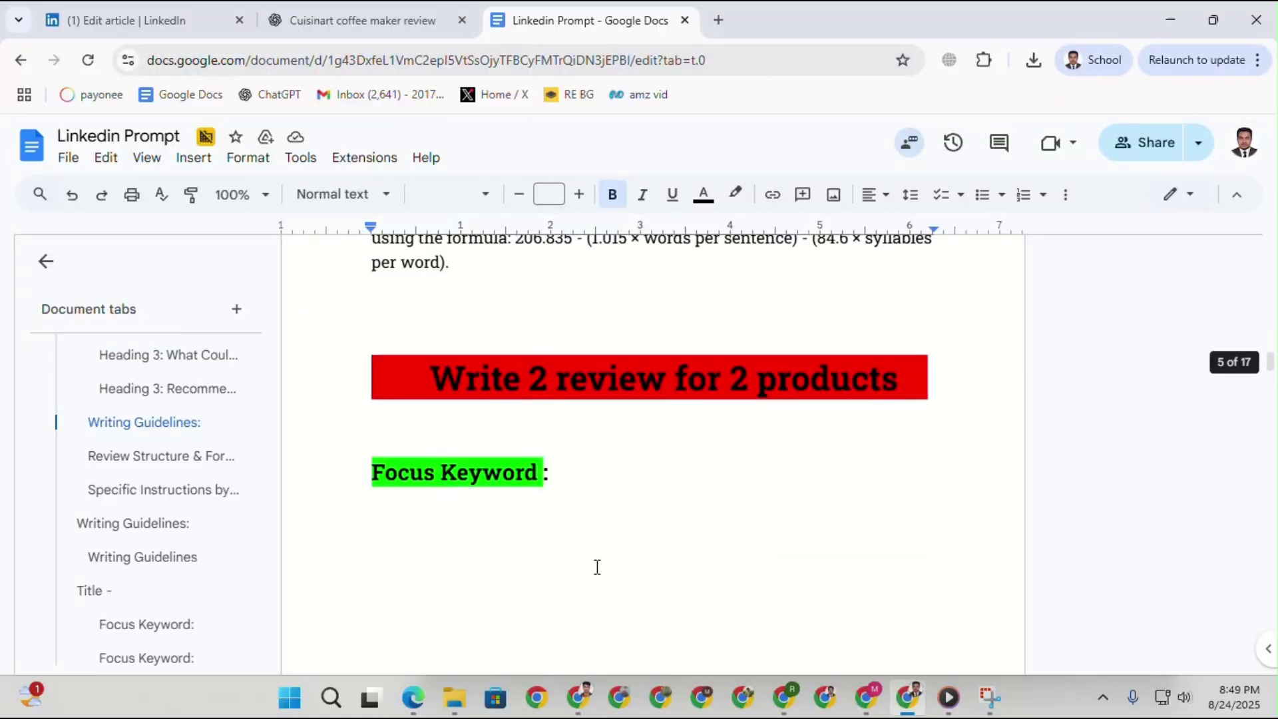
right_click(645, 469)
left_click(614, 474)
right_click(613, 474)
left_click(659, 365)
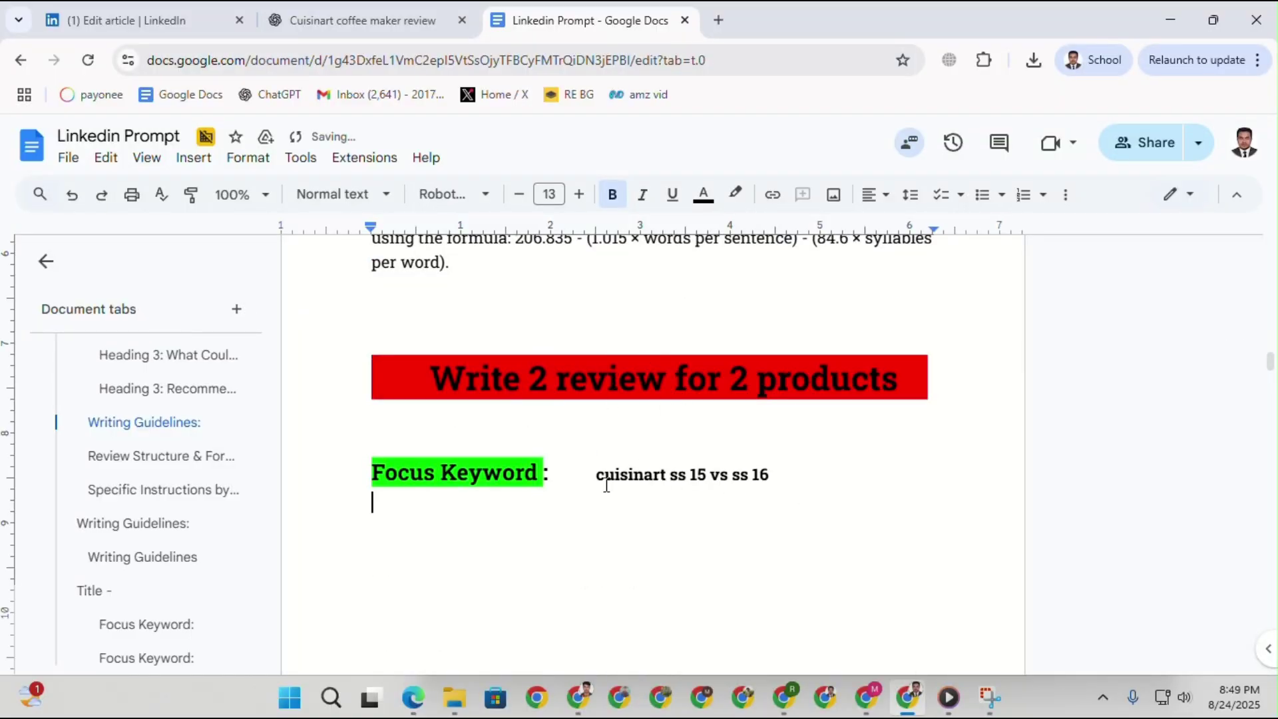
Copy the full comparison prompt from the filled-in Focus Keyword line through the end of the Readability instructions.
left_click_drag(408, 483, 490, 611)
right_click(493, 611)
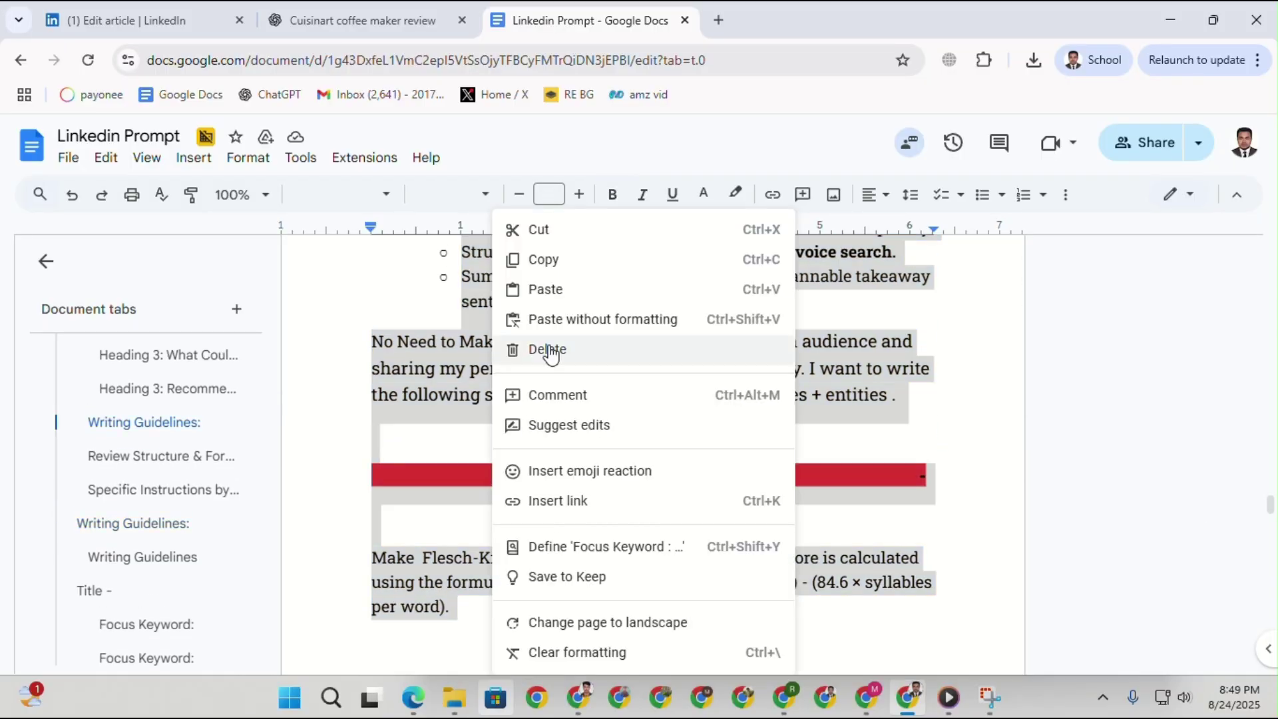
left_click(544, 261)
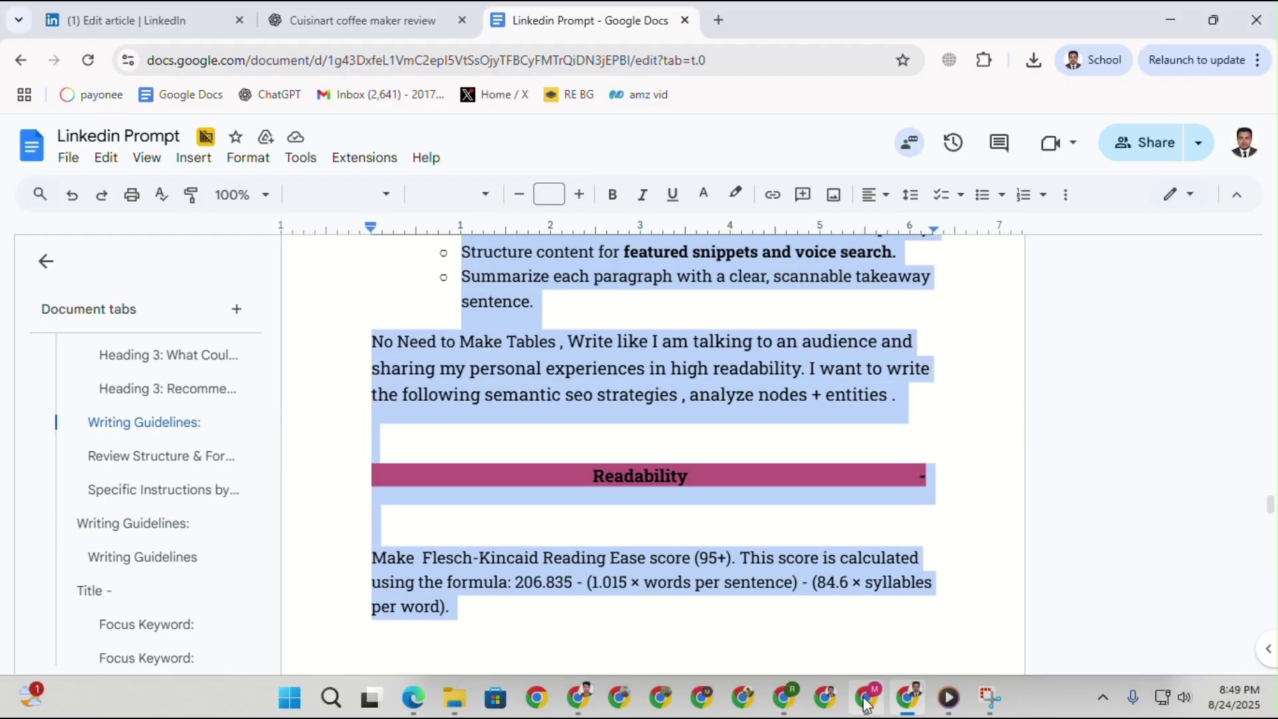
Switch to the Cuisinart coffee maker comparison chat in ChatGPT, paste the copied comparison prompt and send it.
mouse_move(786, 699)
left_click(699, 633)
scroll(533, 487, "down", 12)
scroll(563, 506, "down", 10)
right_click(502, 618)
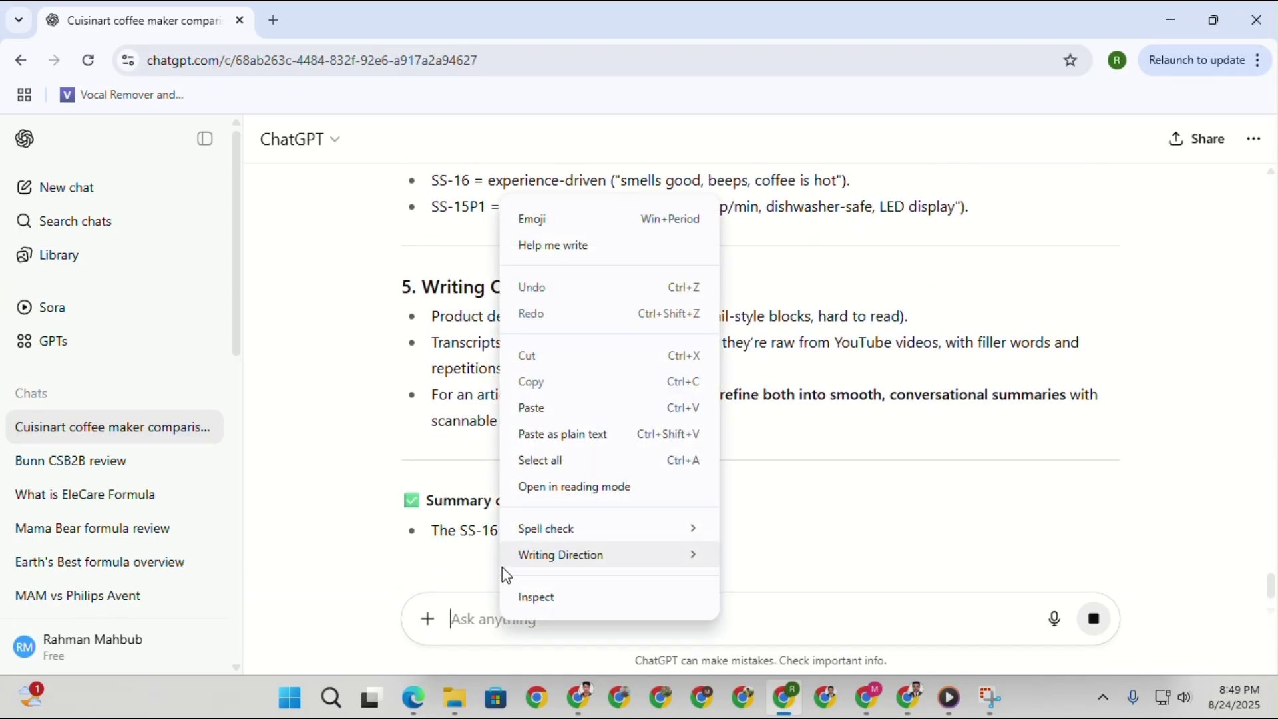
left_click(529, 408)
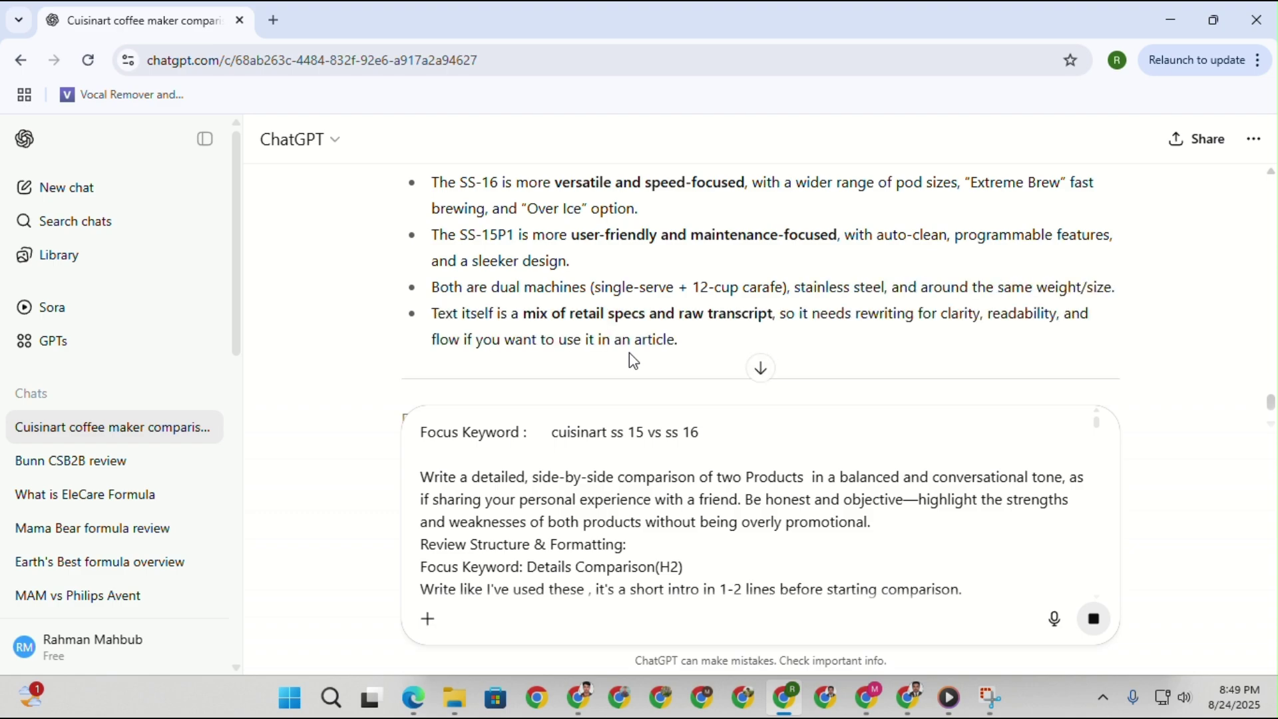
key("Return")
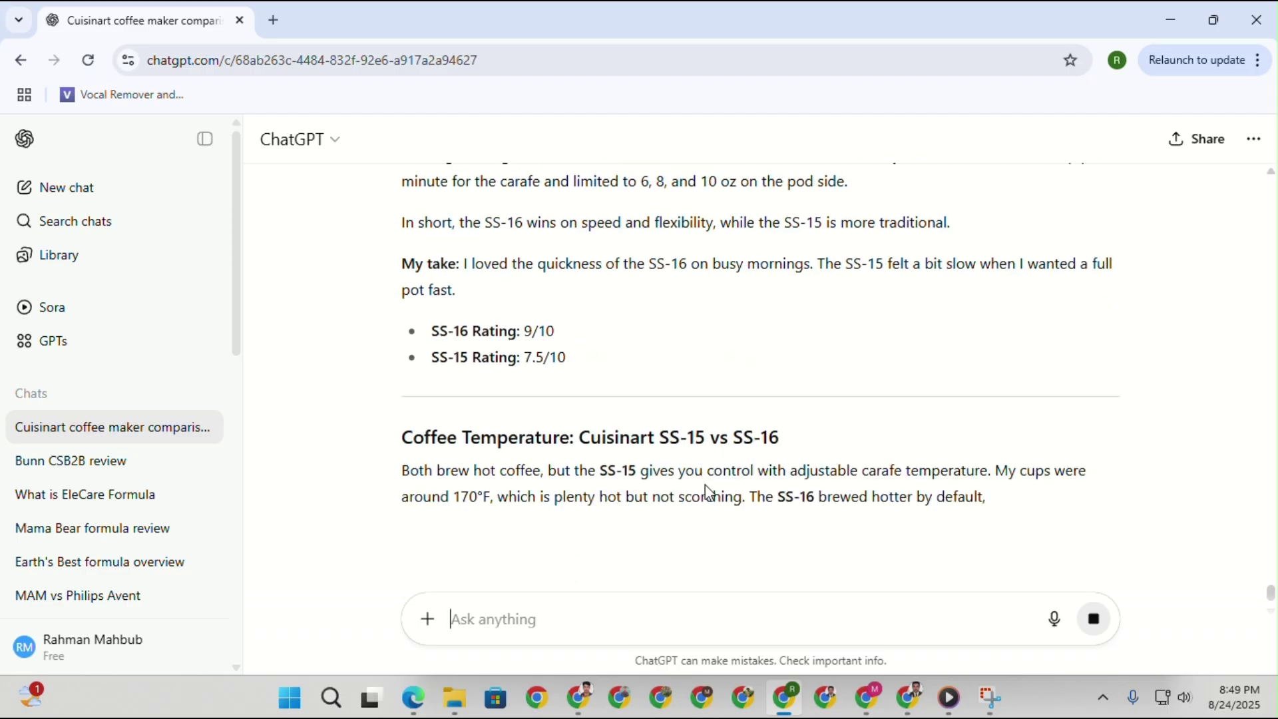
Copy the generated comparison from its beginning through the ratings of the "Overall: Cuisinart SS-15 vs SS-16" section.
scroll(724, 492, "up", 6)
left_click_drag(404, 397, 558, 448)
scroll(519, 433, "down", 15)
scroll(537, 439, "down", 2)
scroll(558, 447, "down", 2)
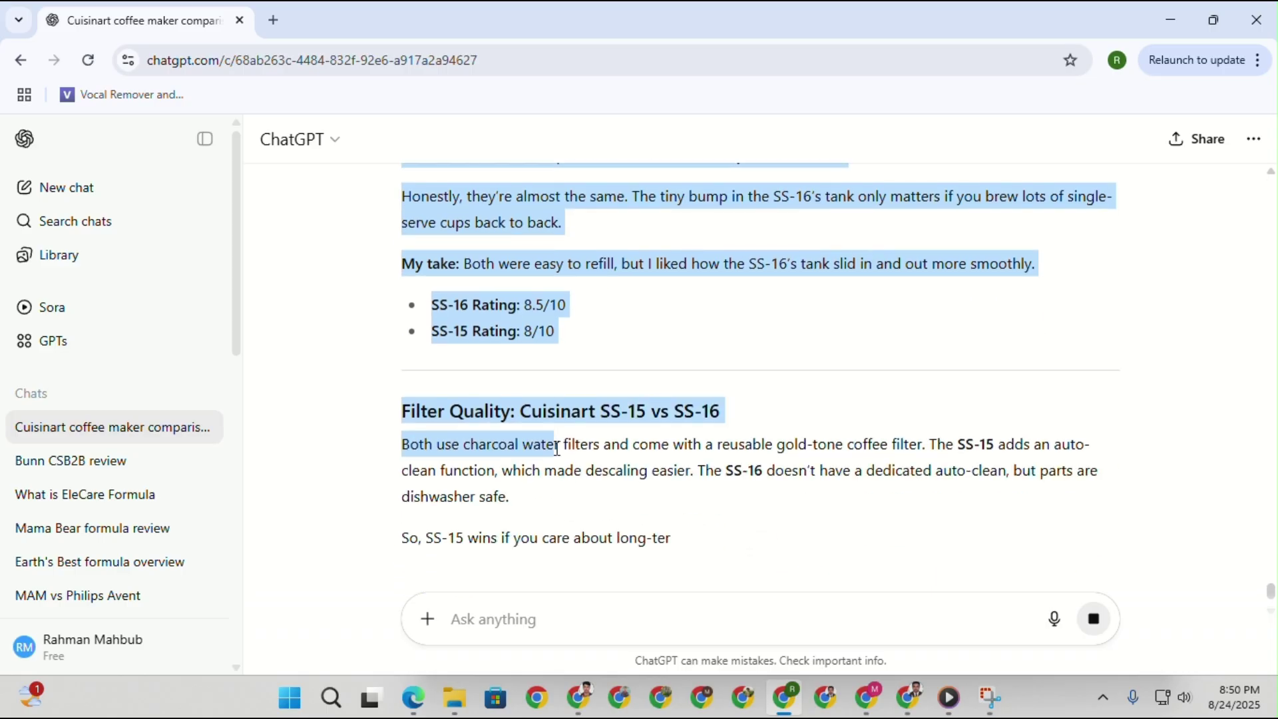
scroll(597, 459, "down", 6)
left_click_drag(586, 465, 613, 474)
left_click_drag(621, 469, 718, 469)
right_click(632, 279)
left_click(670, 298)
right_click(581, 296)
left_click(611, 326)
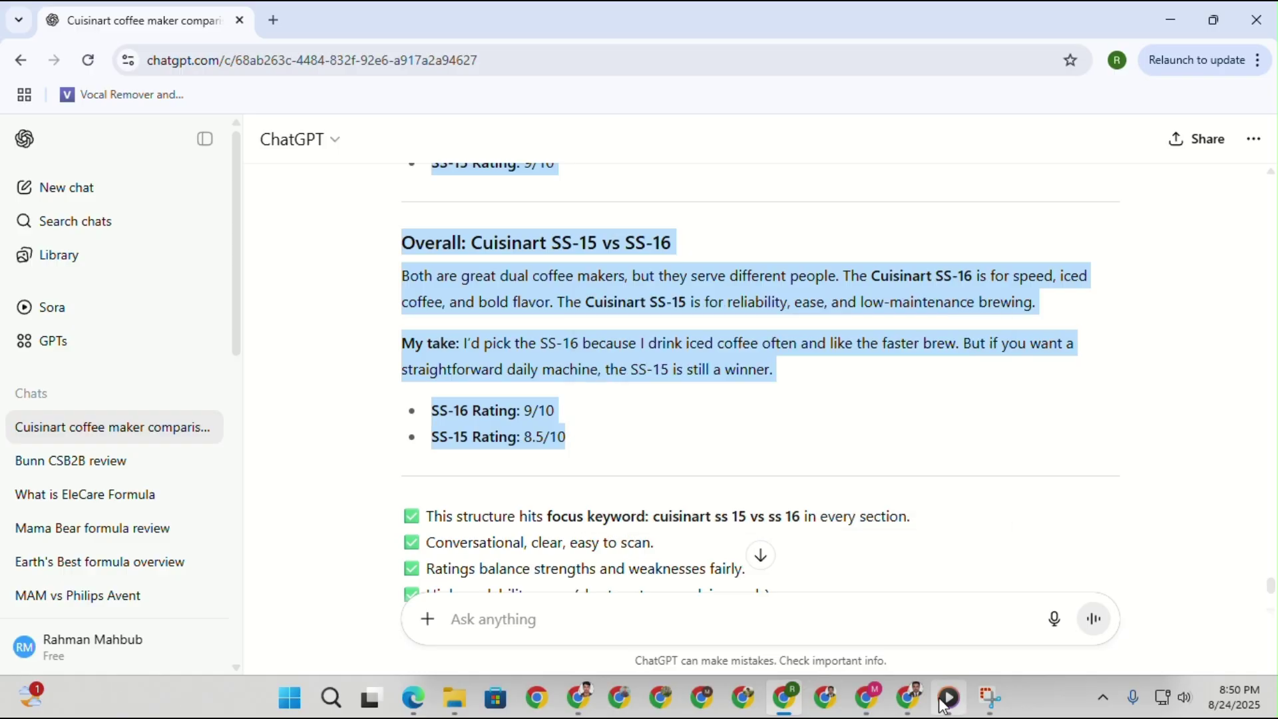
Switch to the WebFX Readability Test, replace the text with the copied comparison and calculate its readability.
left_click(579, 698)
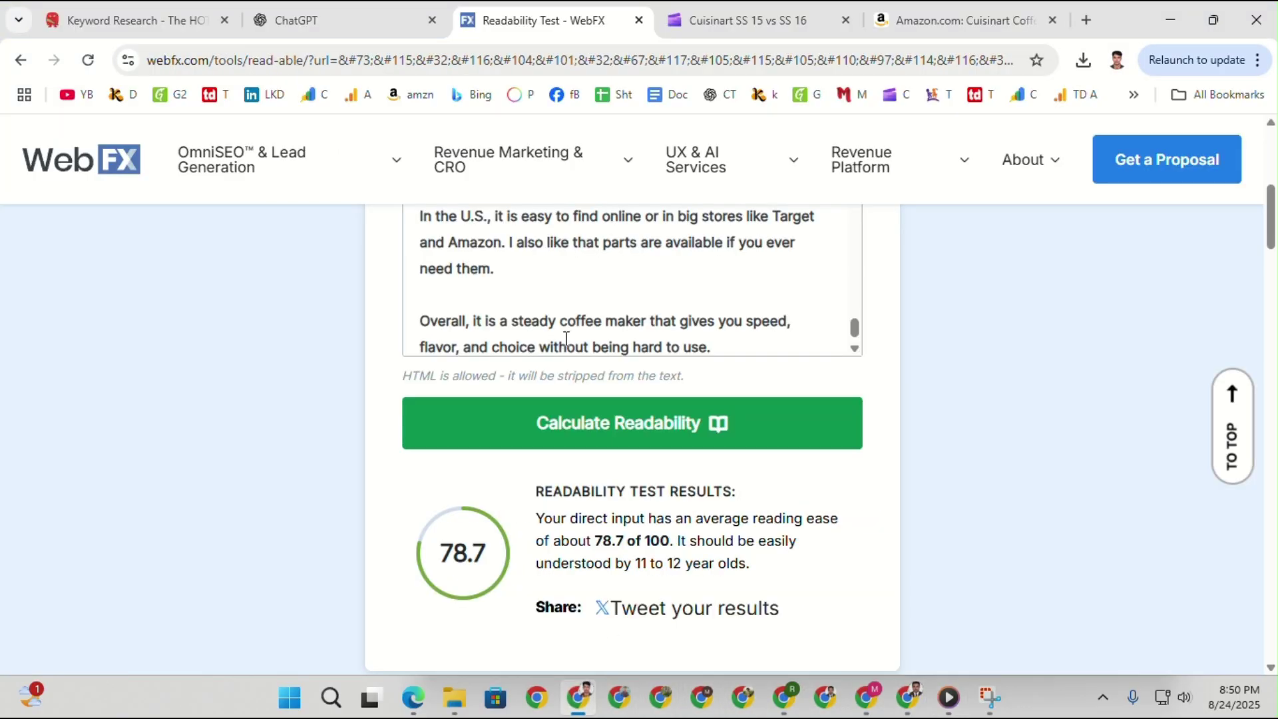
key("ctrl+v")
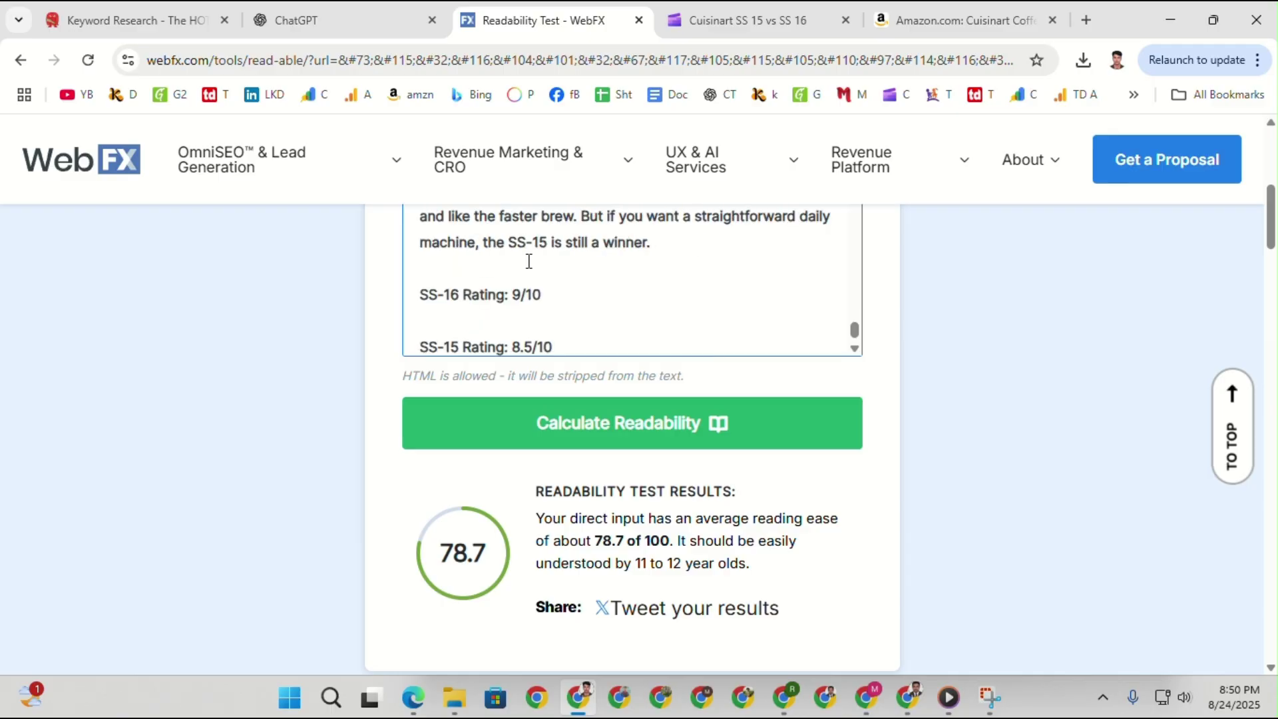
left_click(594, 432)
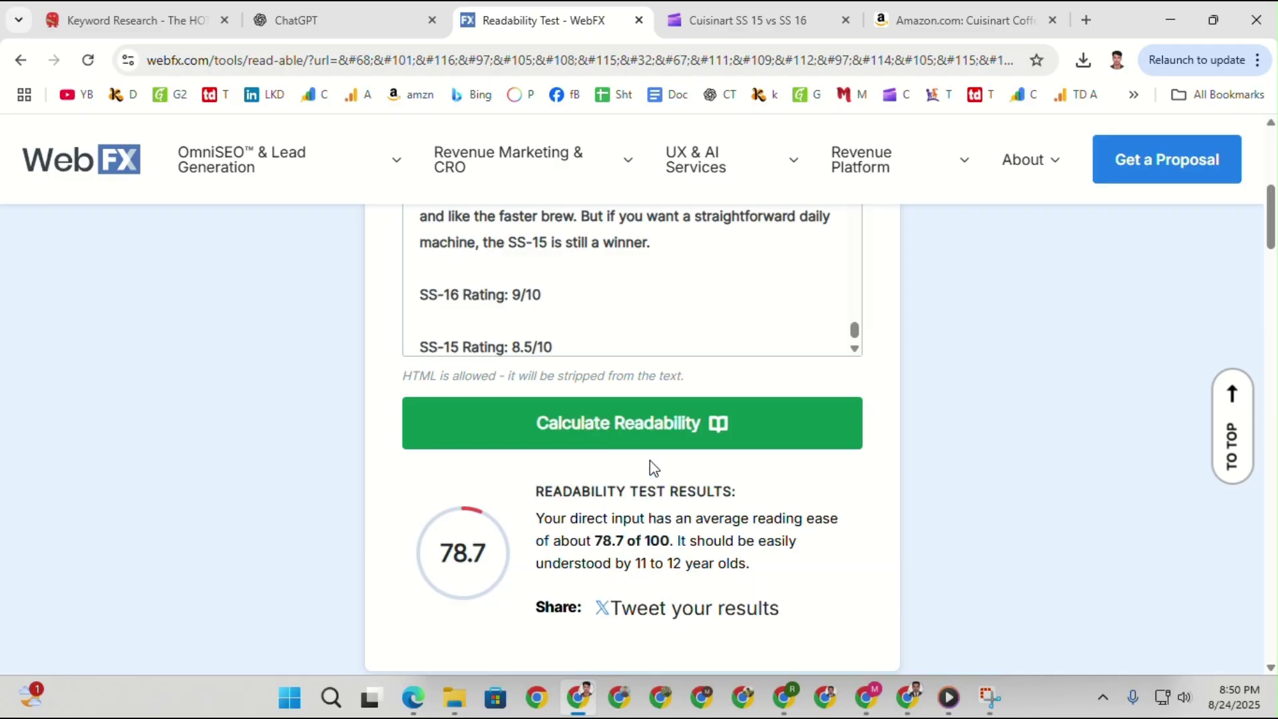
Return to the LinkedIn article draft and paste the comparison after its closing "Overall, it is a steady coffee maker" paragraph.
left_click(919, 694)
left_click(218, 12)
scroll(523, 584, "down", 7)
scroll(523, 583, "down", 10)
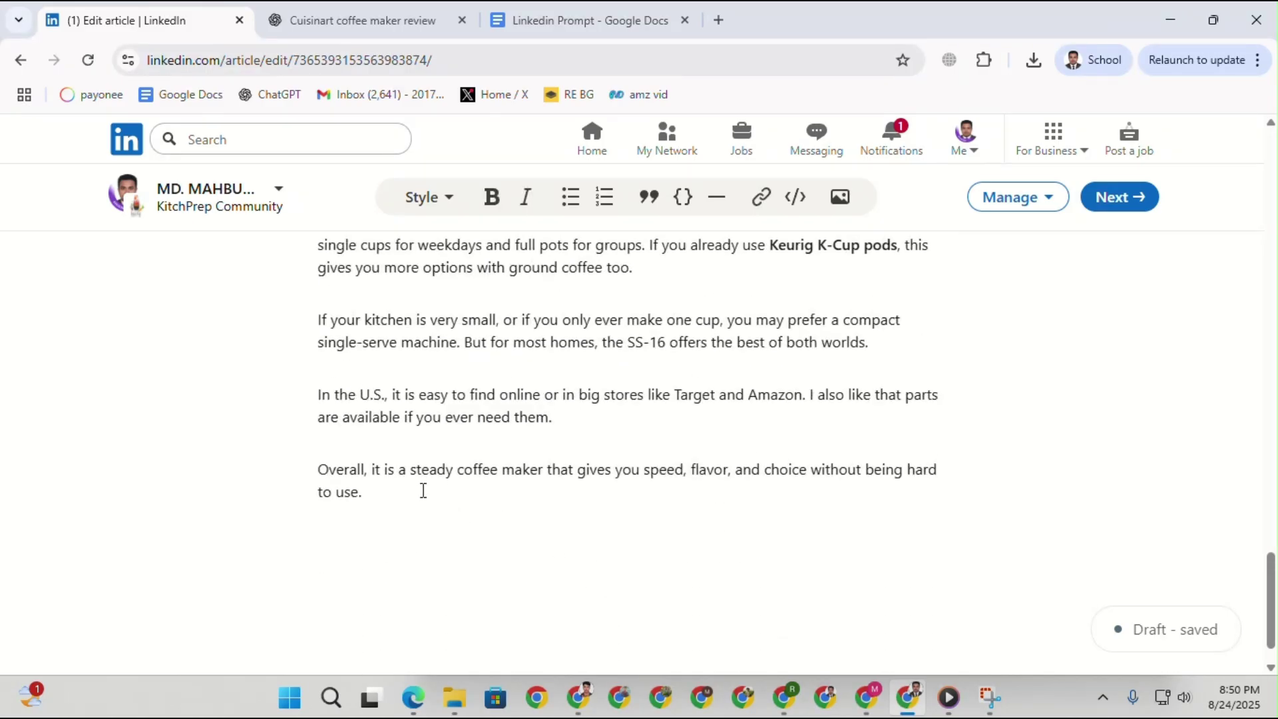
key("ctrl+v")
Delete the divider lines above the Brewing Speed, Coffee Temperature, Water Tank Capacity and Filter Quality headings of the pasted comparison.
scroll(424, 491, "up", 15)
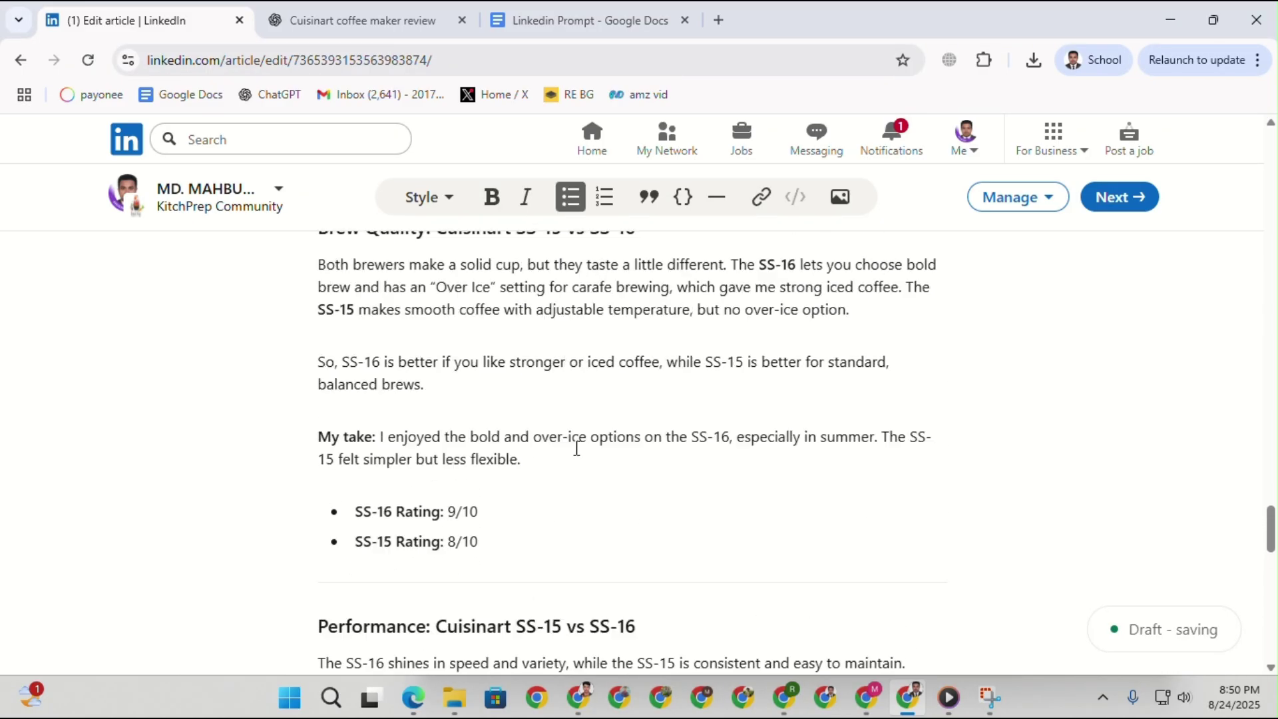
scroll(526, 463, "up", 12)
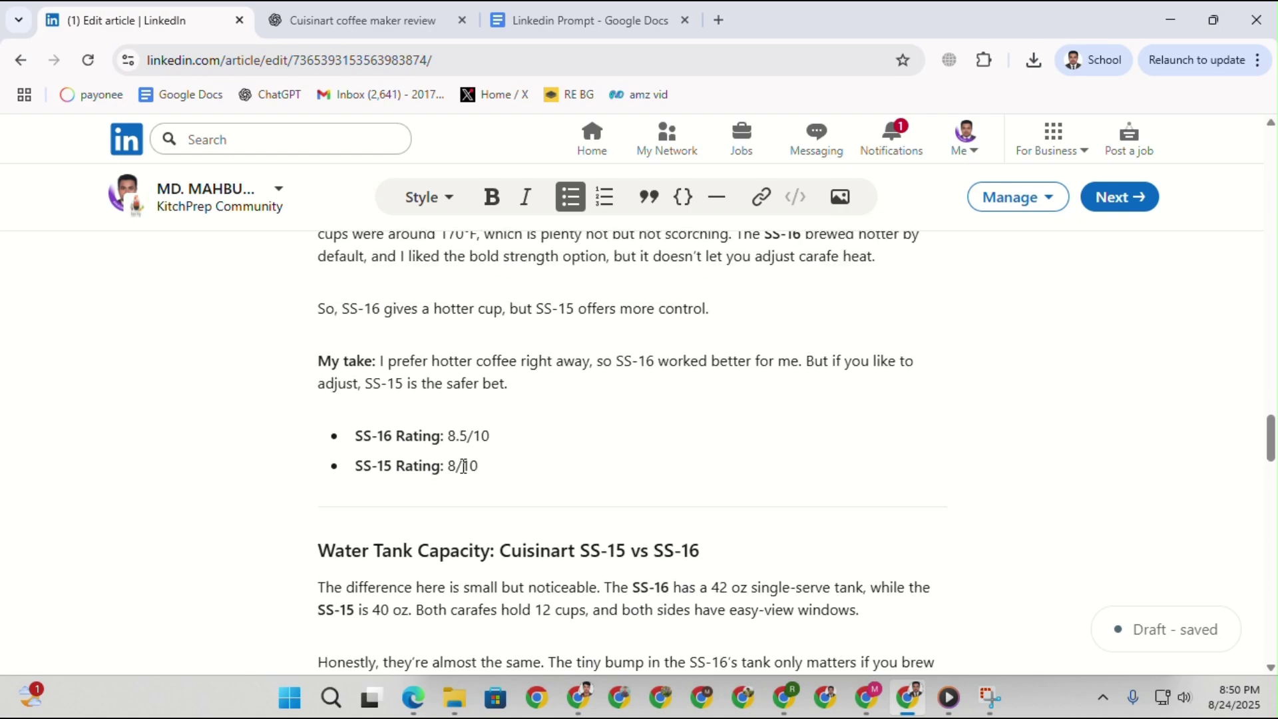
scroll(514, 466, "up", 6)
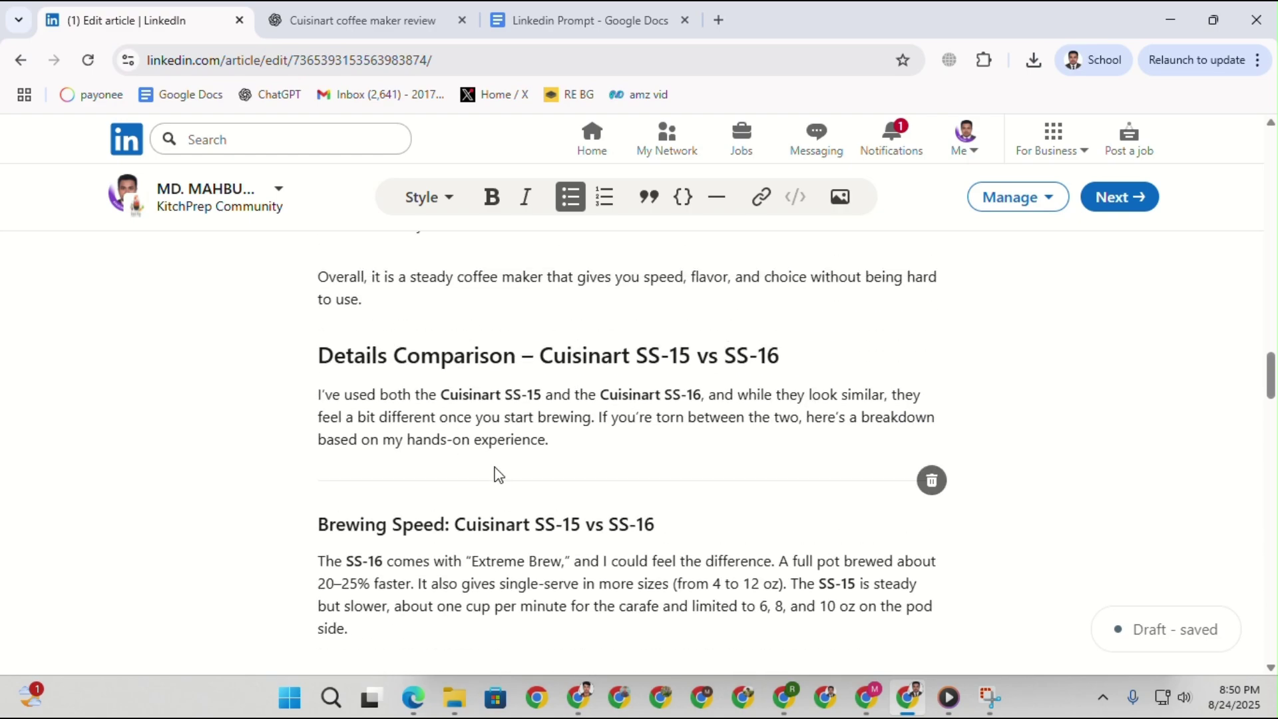
left_click(932, 481)
scroll(685, 513, "down", 5)
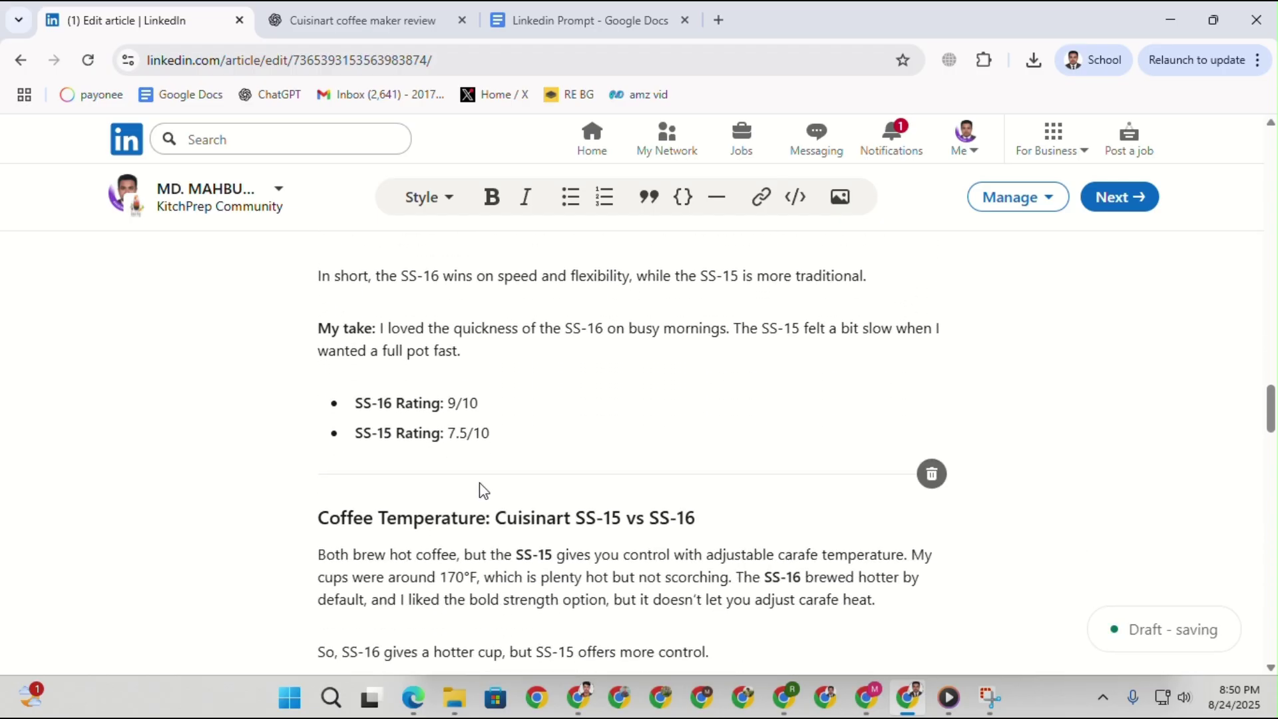
left_click(932, 476)
scroll(773, 513, "down", 4)
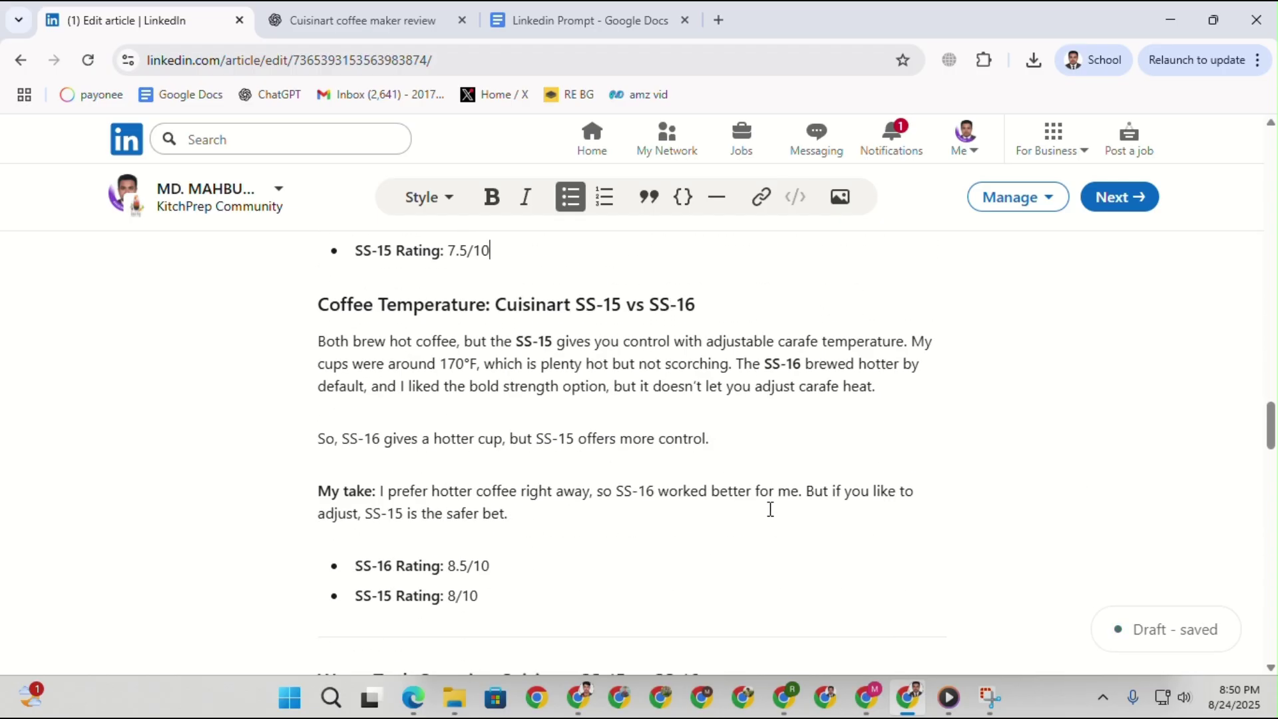
left_click(930, 537)
scroll(697, 543, "down", 4)
scroll(732, 506, "down", 2)
left_click(932, 510)
Delete the divider lines above the Brew Quality, Performance, Ease of Use, Value for Money and Overall headings.
scroll(556, 491, "down", 4)
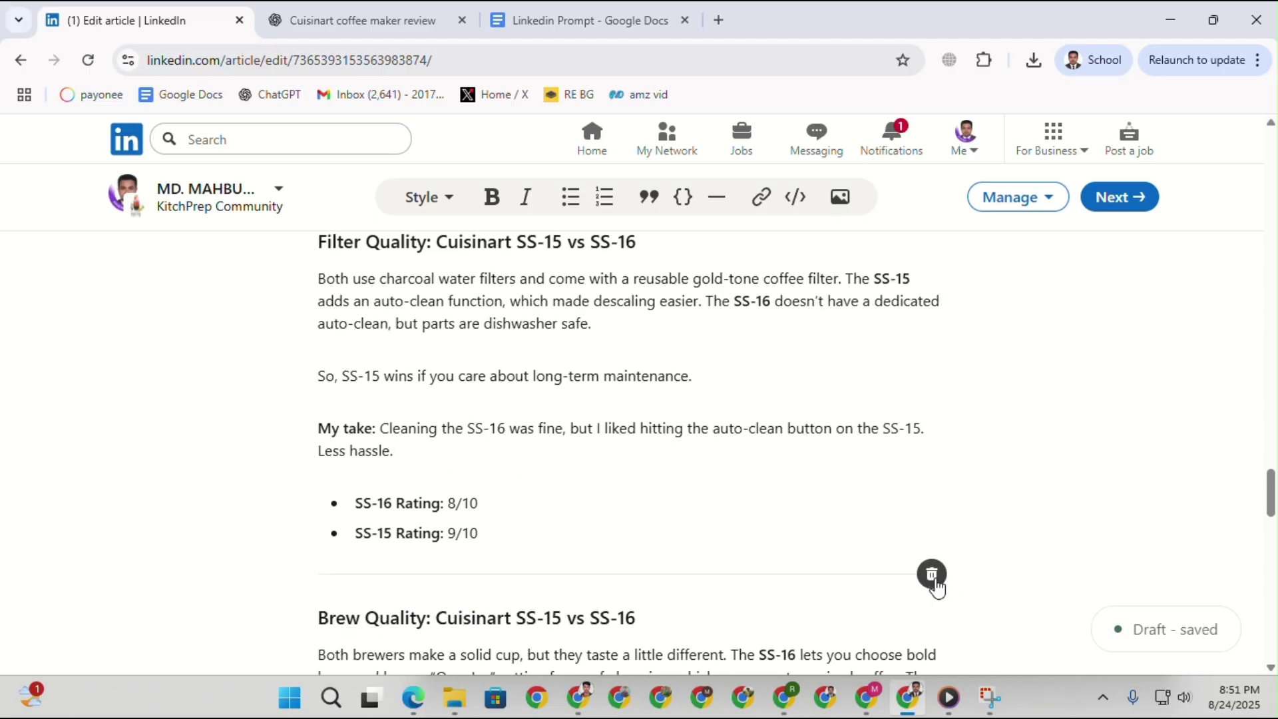
left_click(932, 574)
scroll(679, 551, "down", 6)
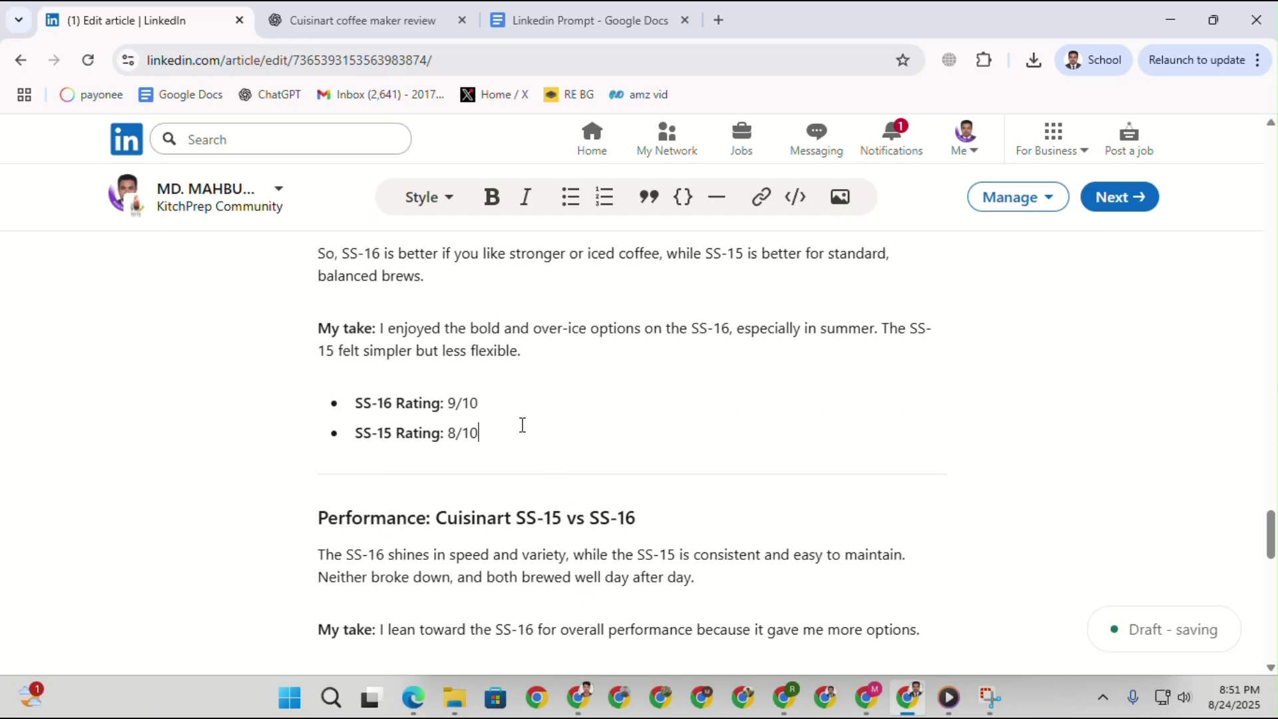
left_click(939, 477)
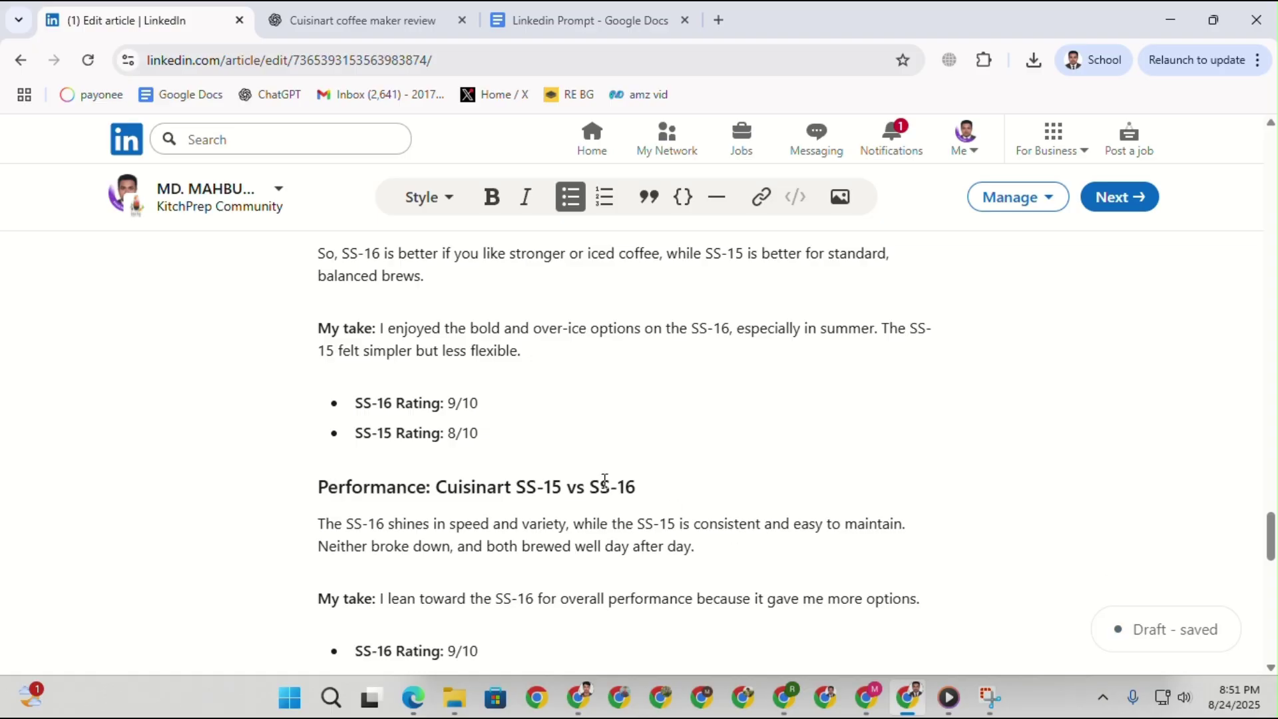
scroll(673, 508, "down", 4)
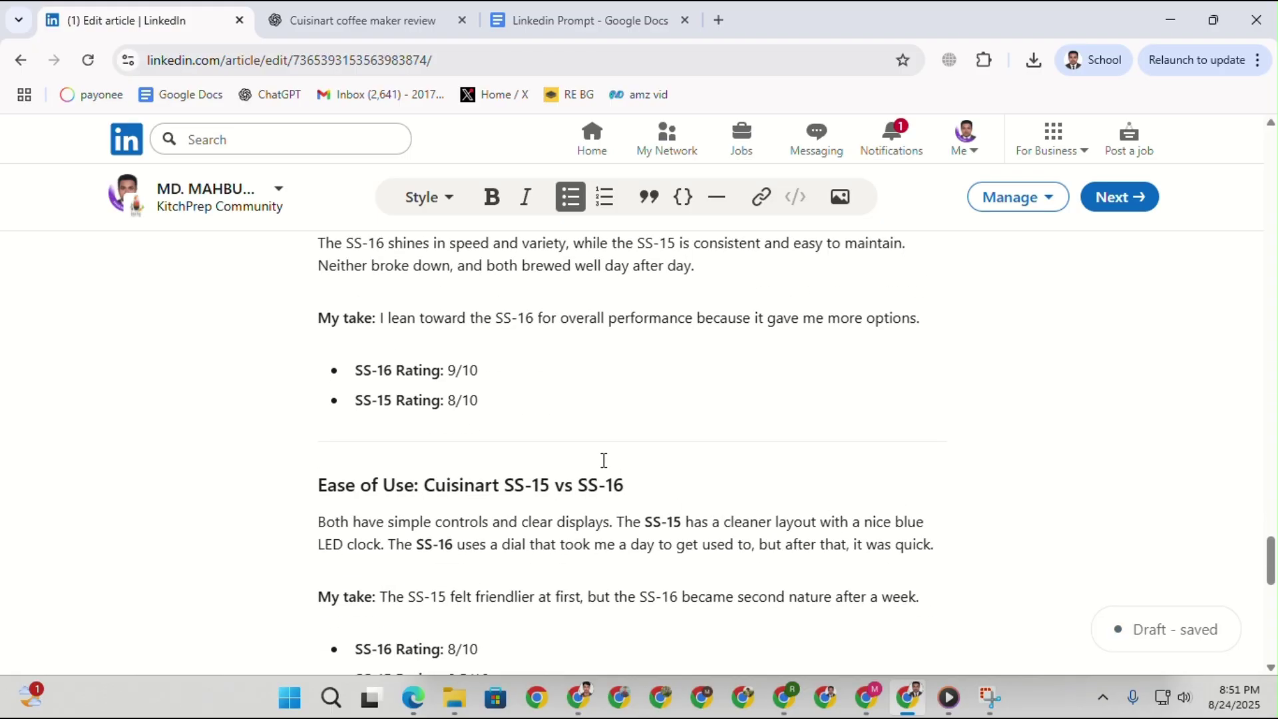
left_click(931, 444)
scroll(662, 493, "down", 4)
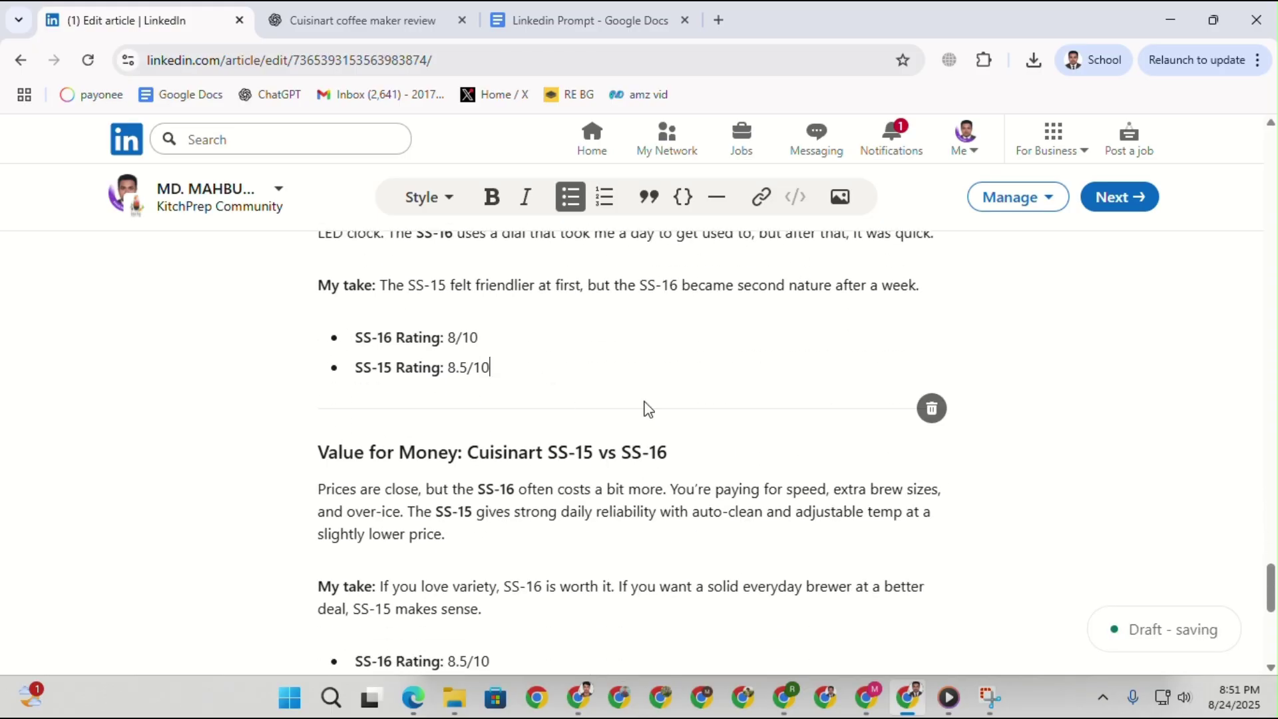
left_click(932, 415)
scroll(765, 463, "down", 5)
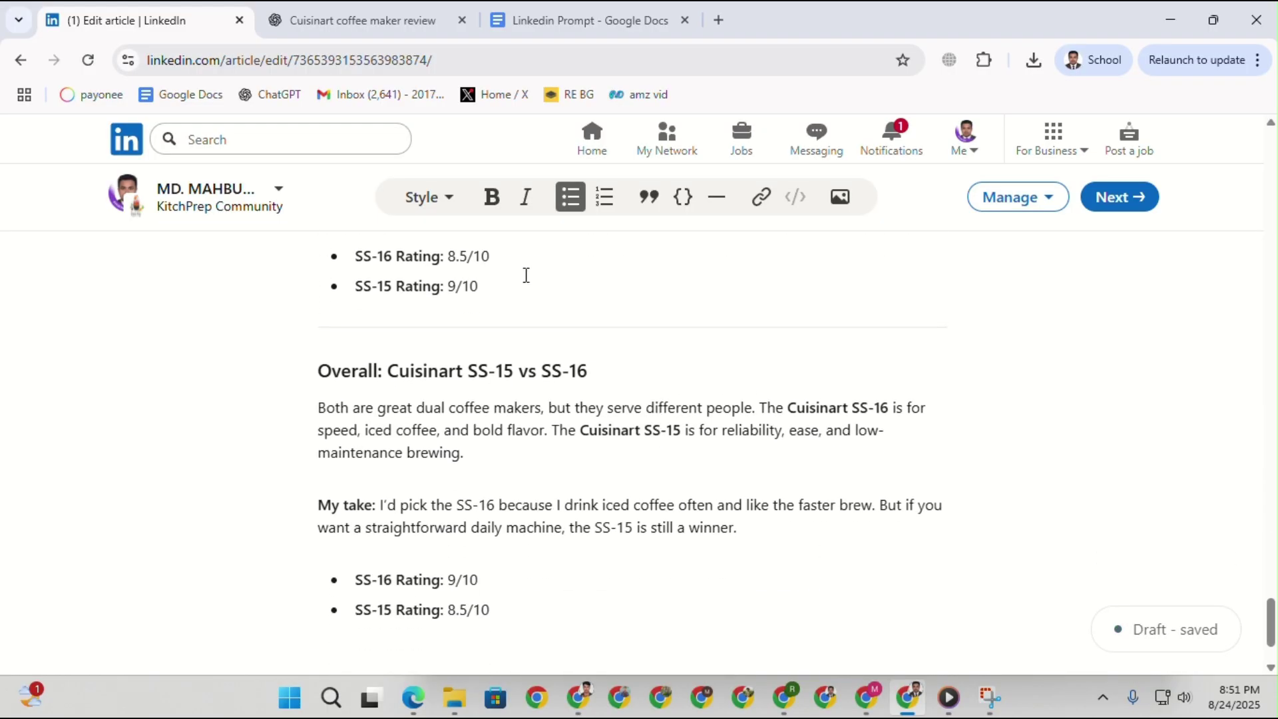
left_click(933, 328)
Review the article draft from the cleaned-up comparison sections back through the SS-15 and SS-16 reviews.
scroll(559, 462, "down", 1)
scroll(545, 439, "up", 15)
scroll(539, 420, "up", 15)
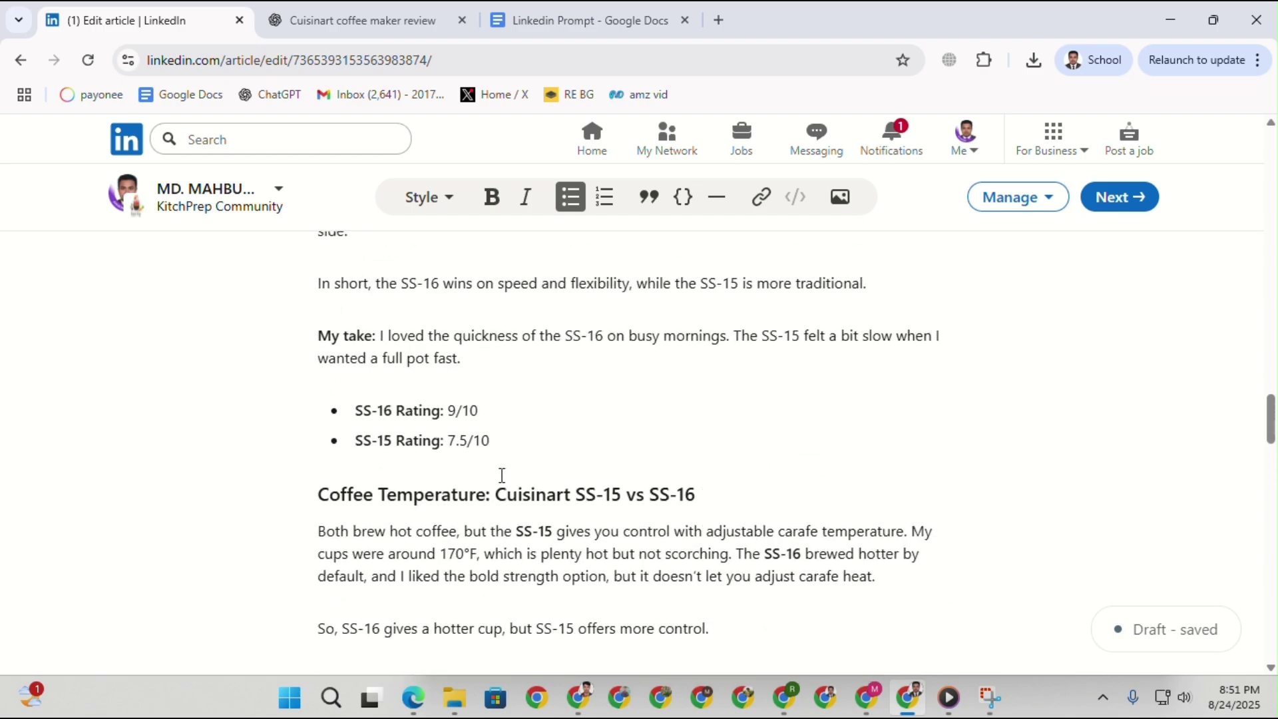
scroll(540, 481, "down", 15)
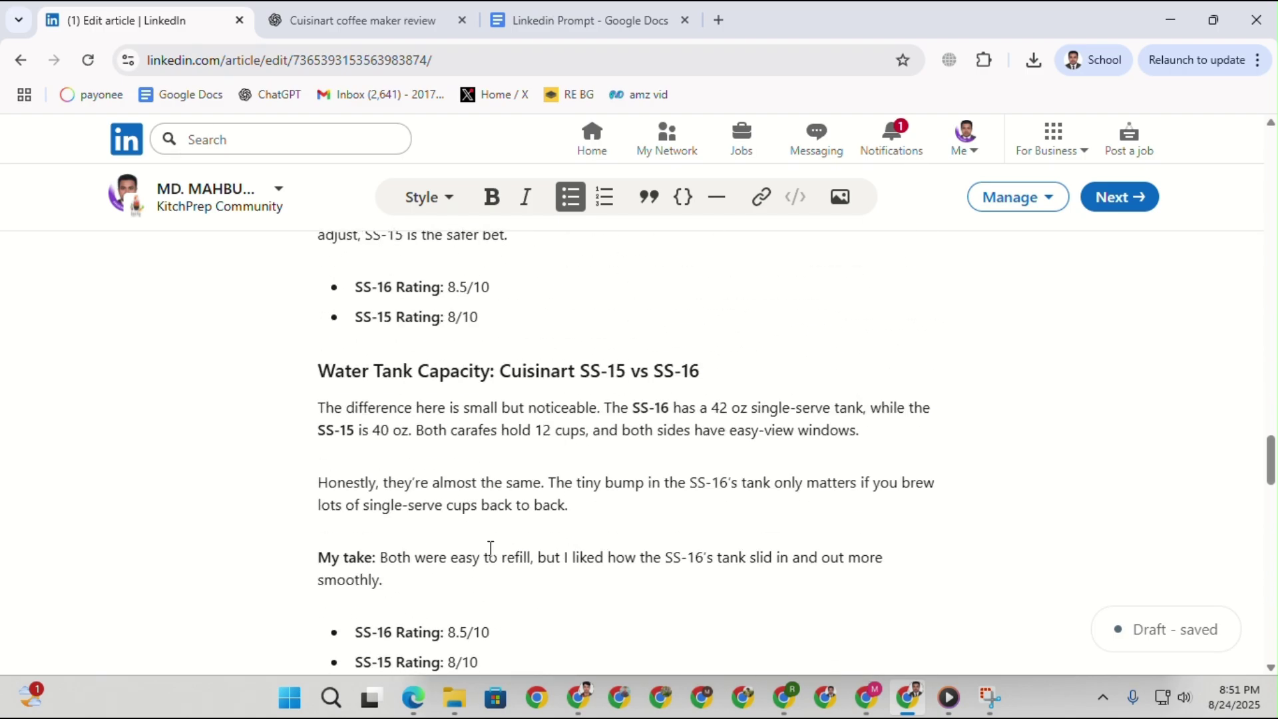
scroll(513, 563, "down", 4)
scroll(466, 467, "up", 15)
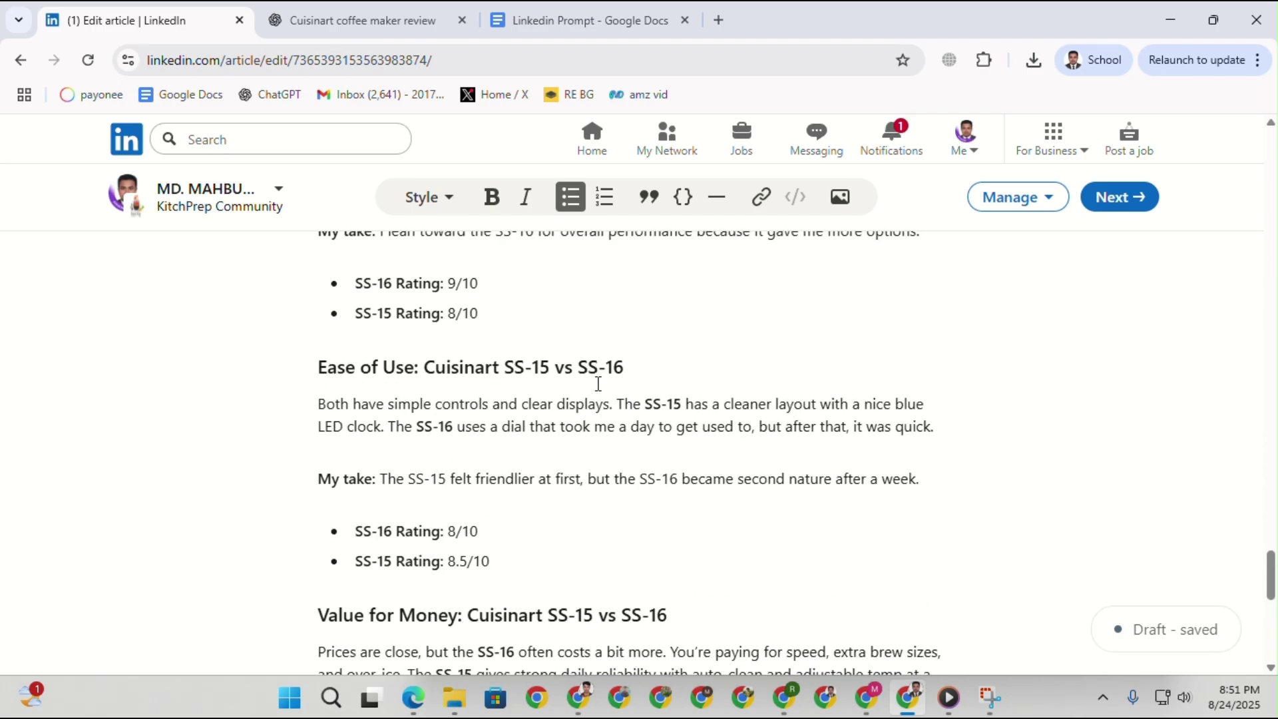
scroll(442, 455, "up", 20)
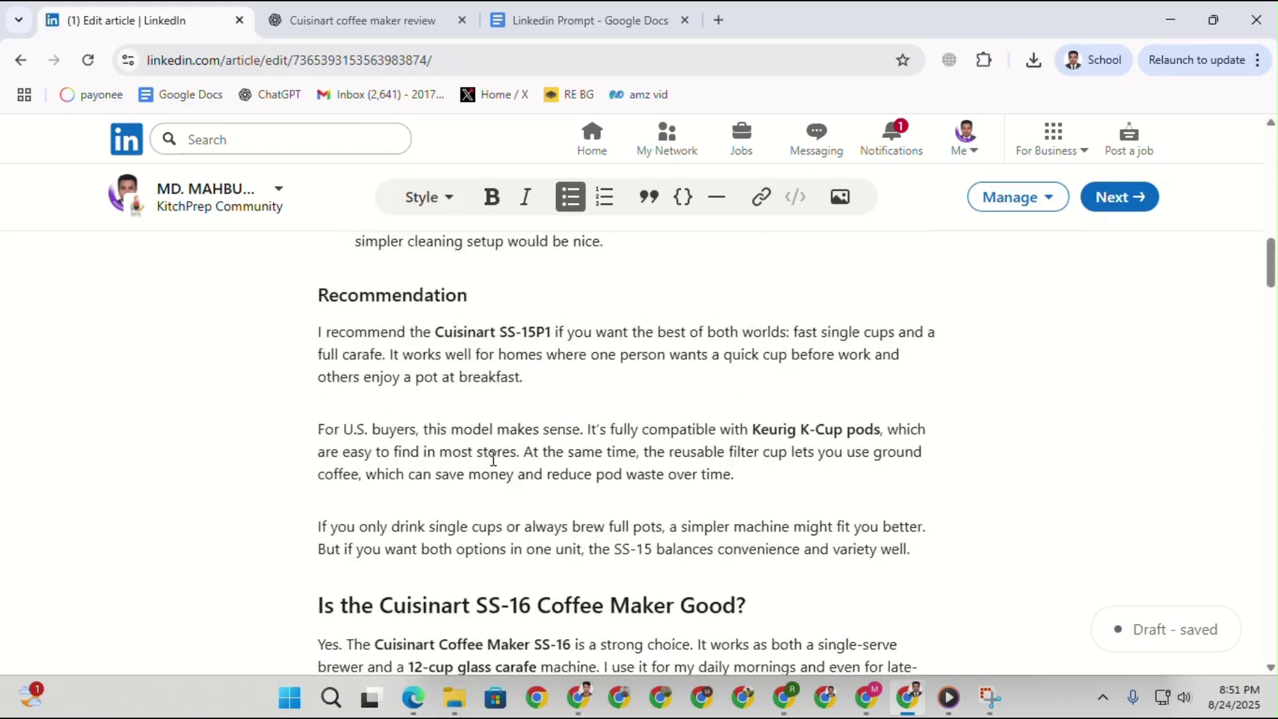
scroll(492, 519, "down", 10)
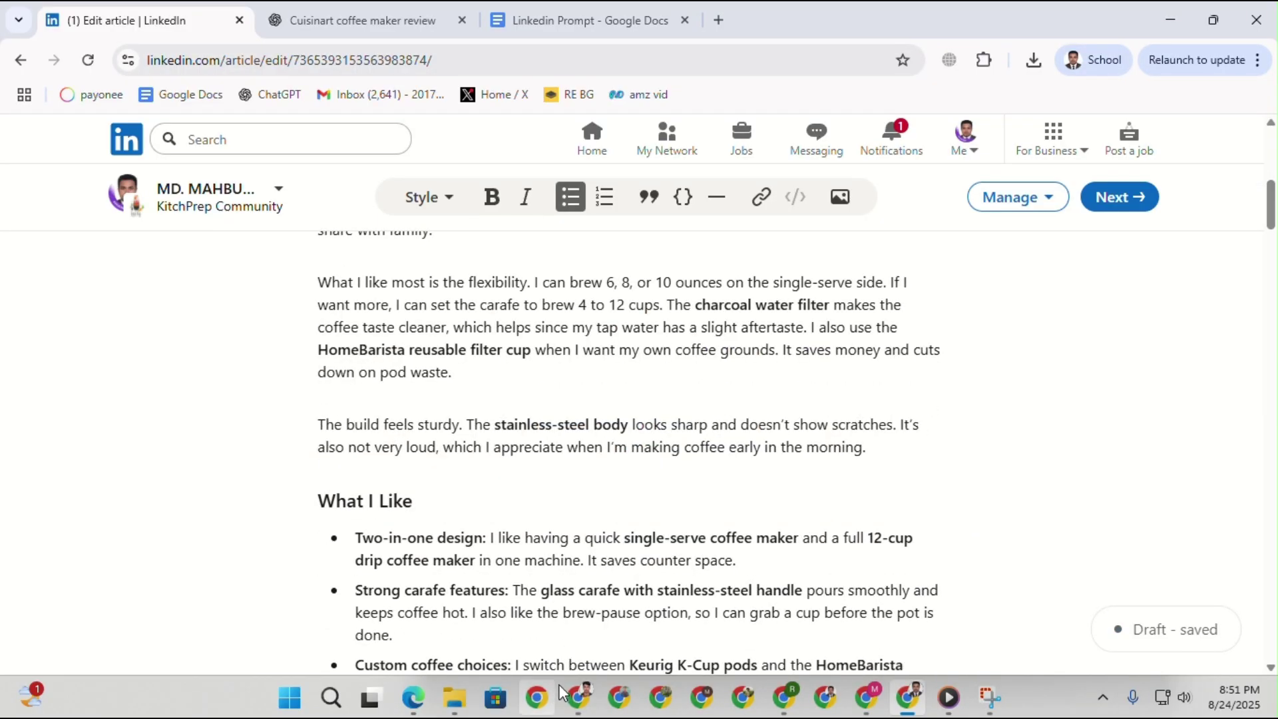
left_click(578, 699)
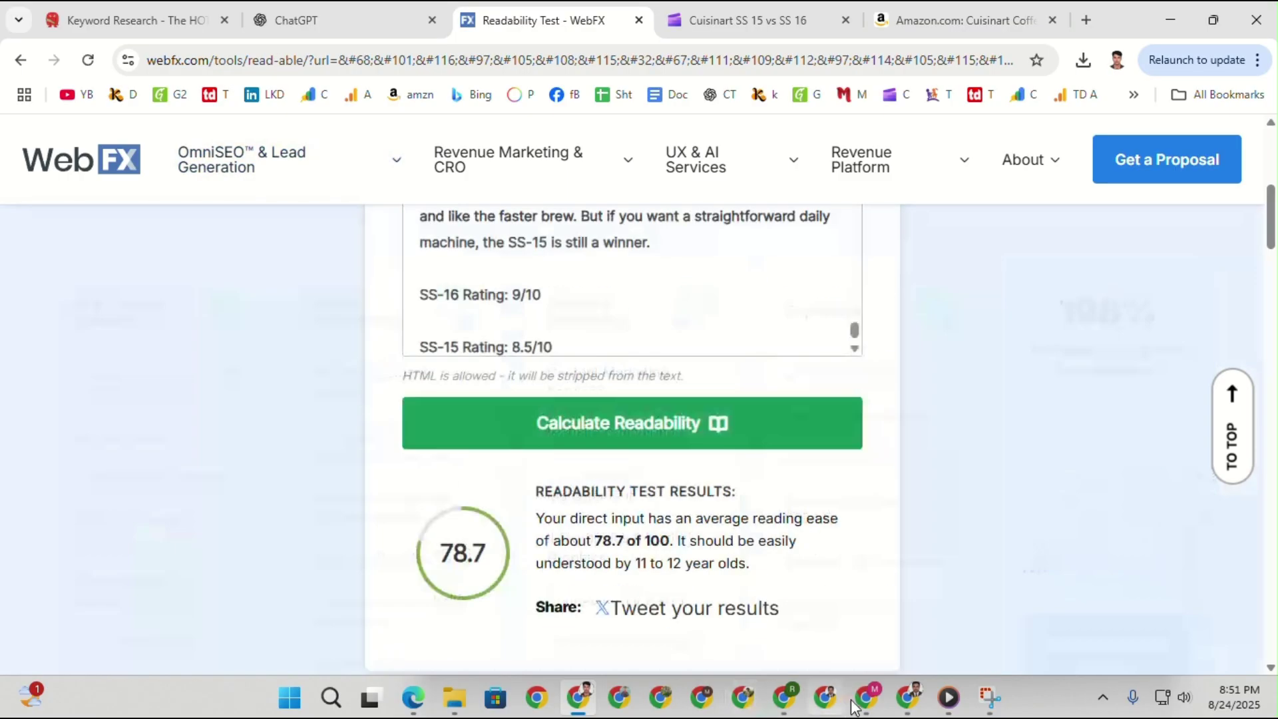
left_click(909, 698)
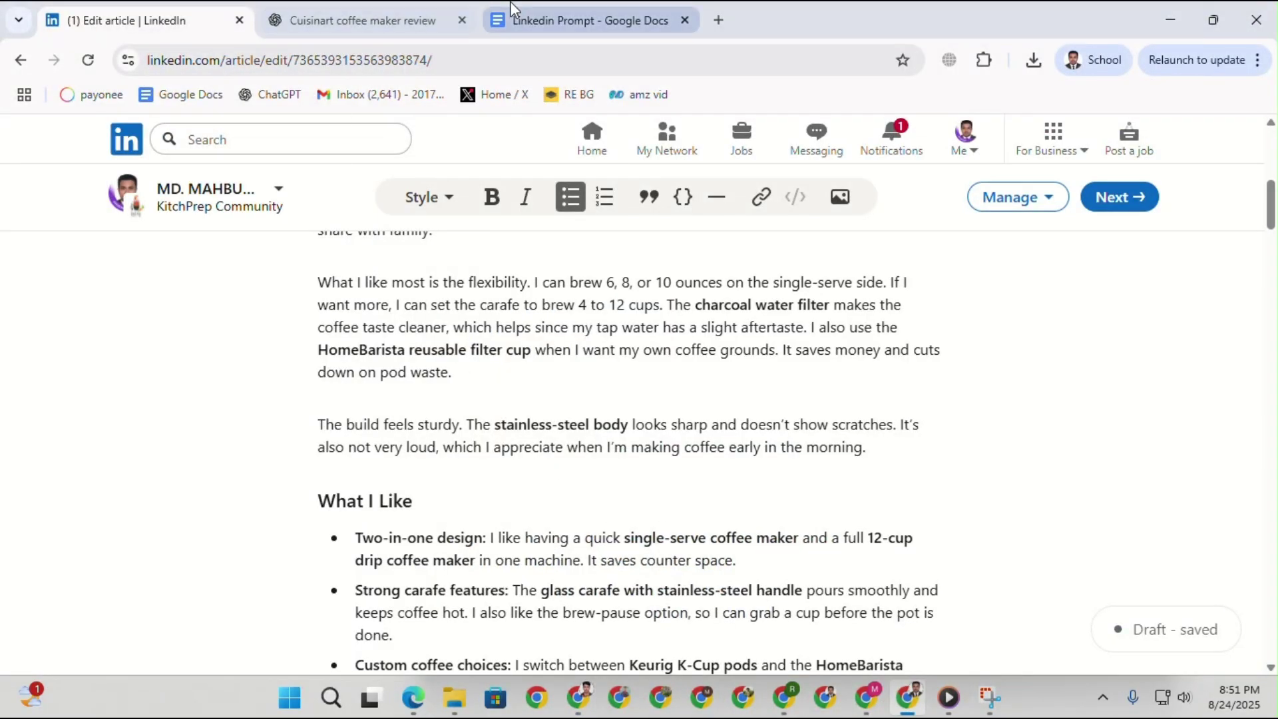
Switch to the Linkedin Prompt document and copy the focus keyword "cuisinart ss 15 vs ss 16" from the two-product review section.
left_click(580, 20)
scroll(574, 515, "up", 2)
scroll(577, 506, "down", 15)
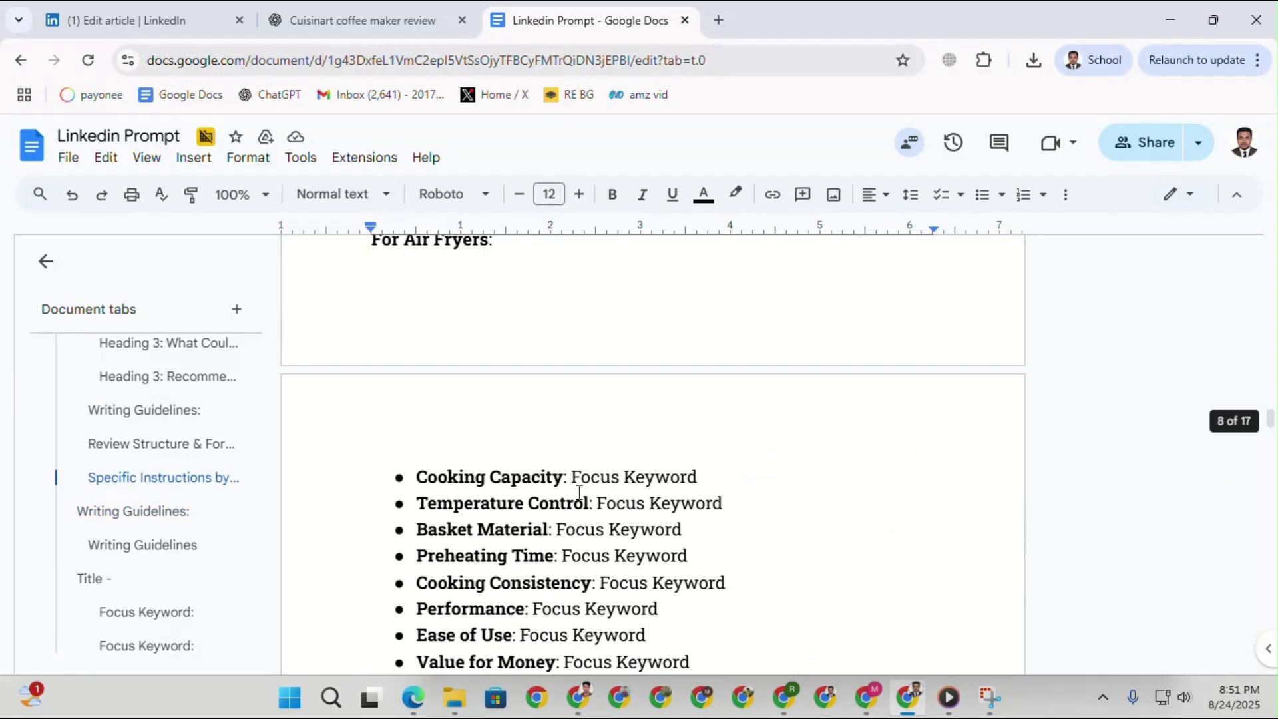
scroll(579, 493, "up", 15)
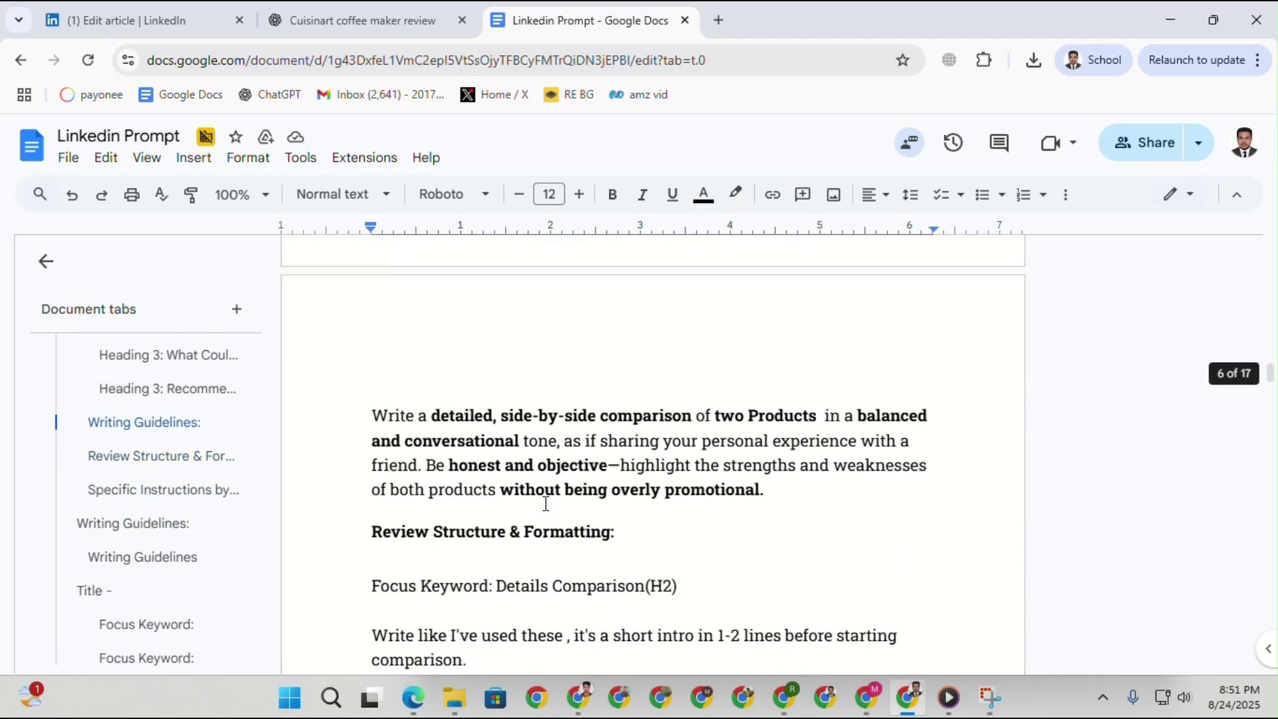
scroll(586, 485, "down", 3)
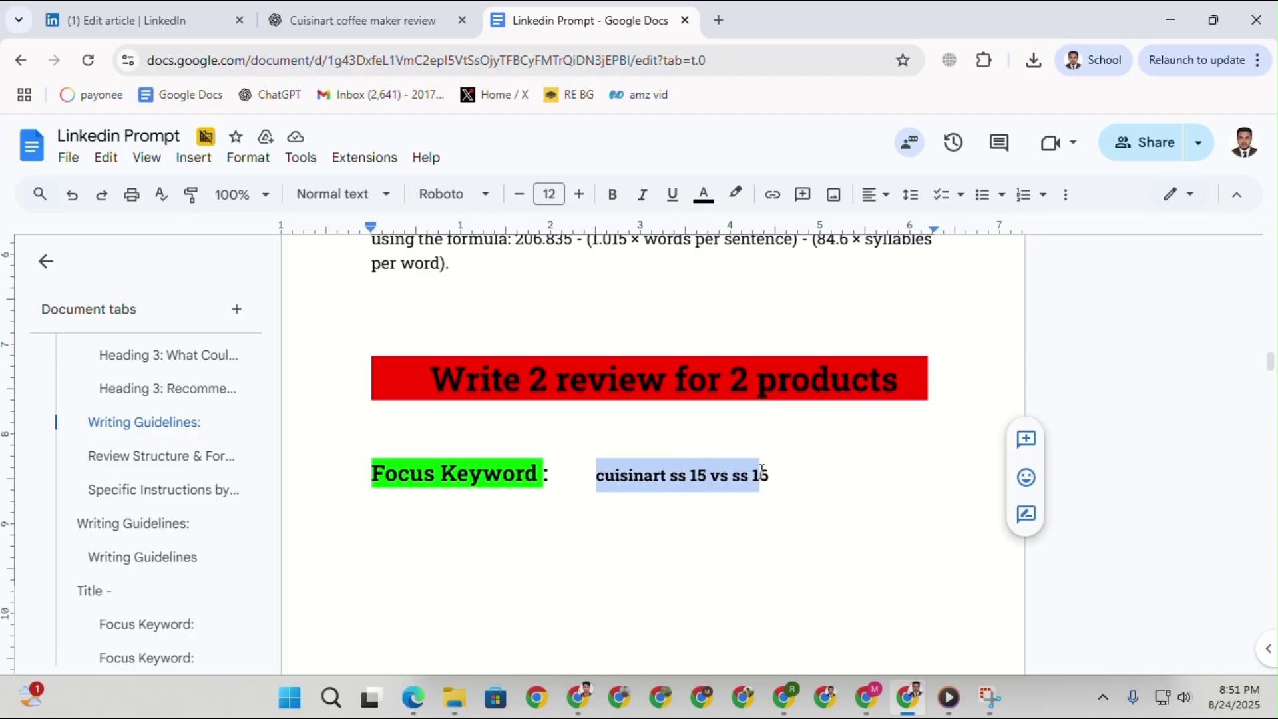
right_click(774, 474)
left_click(748, 240)
Paste the copied keyword after the Focus Keyword label of the FAQ ( Article + Prompt ) section.
scroll(513, 657, "down", 1)
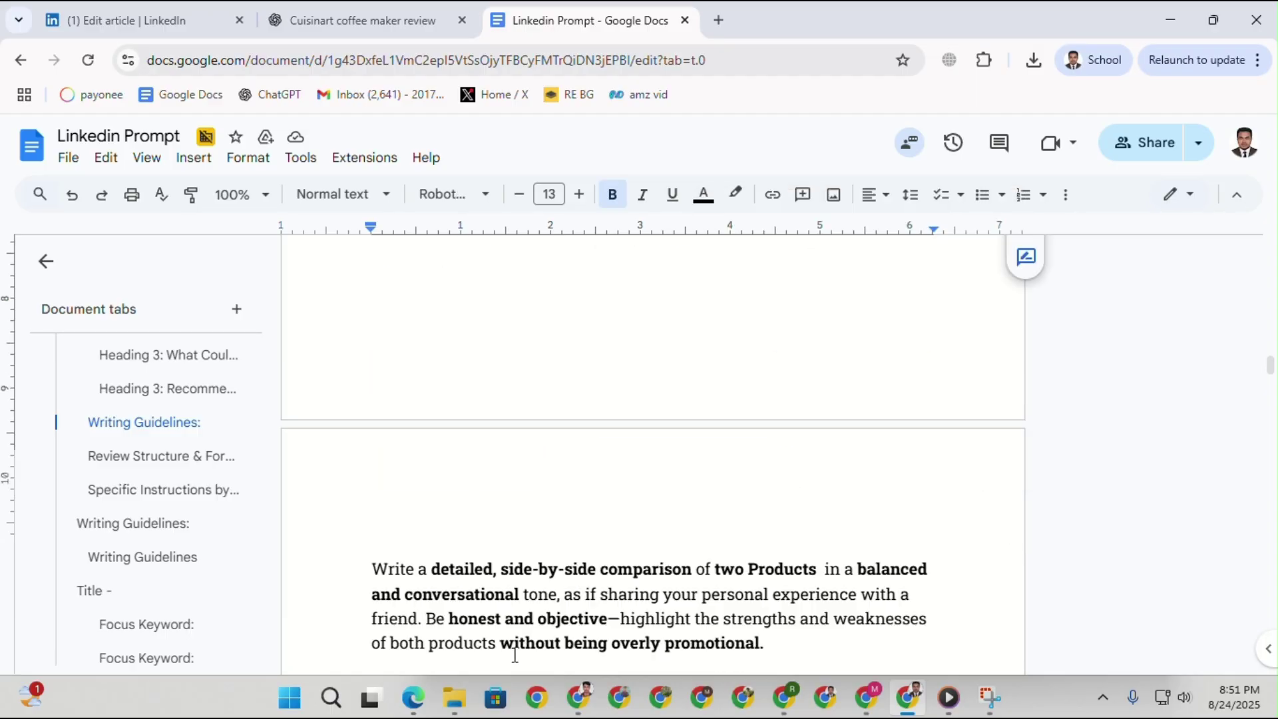
scroll(661, 624, "up", 5)
scroll(662, 623, "down", 20)
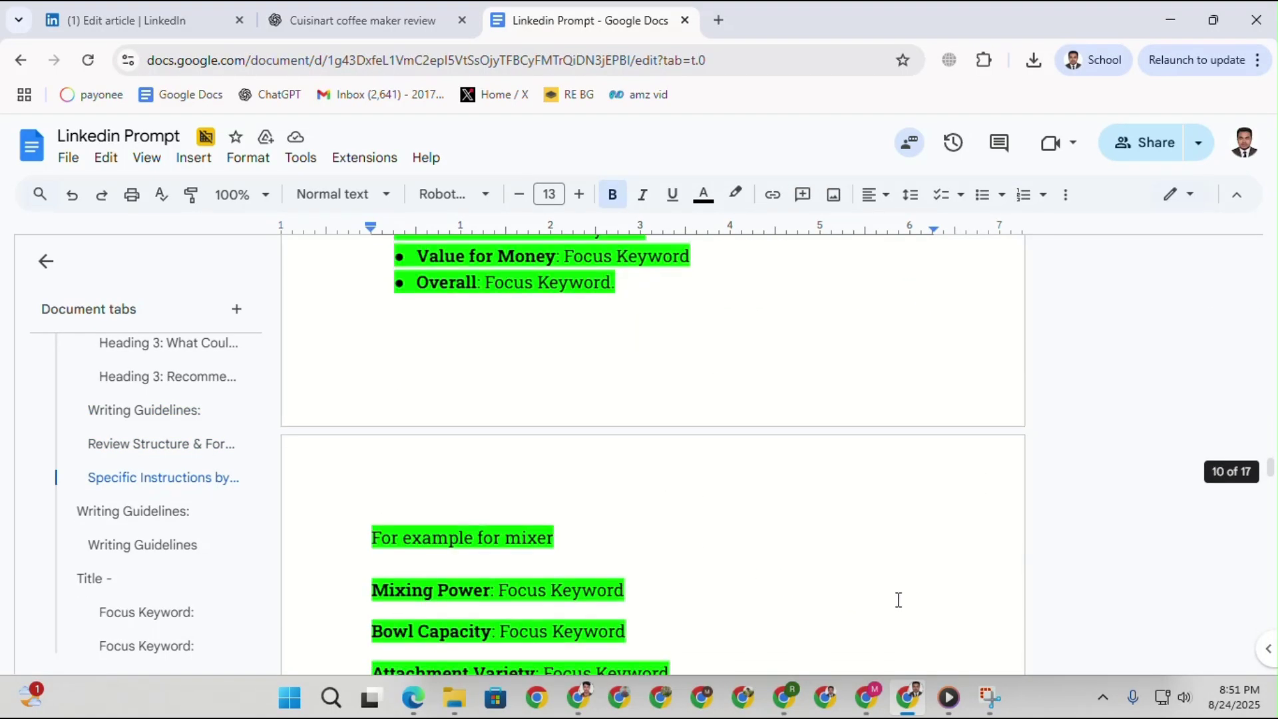
scroll(570, 574, "down", 5)
scroll(562, 559, "up", 3)
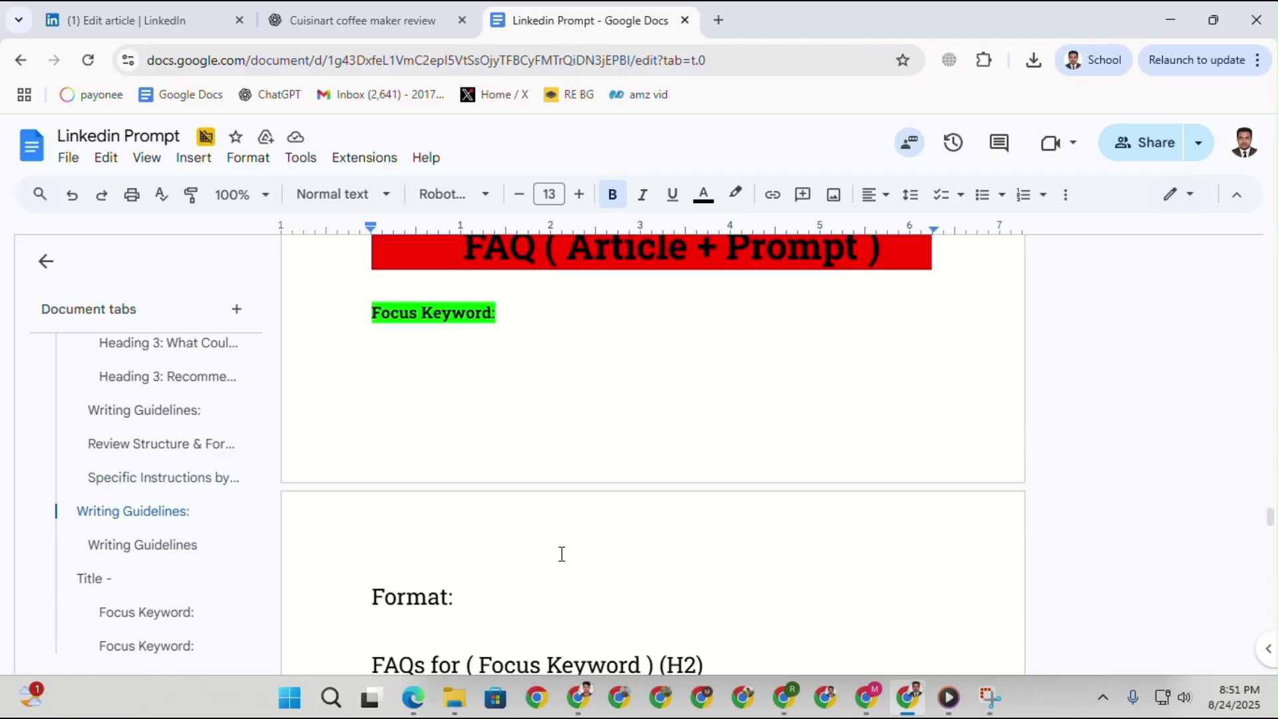
right_click(552, 510)
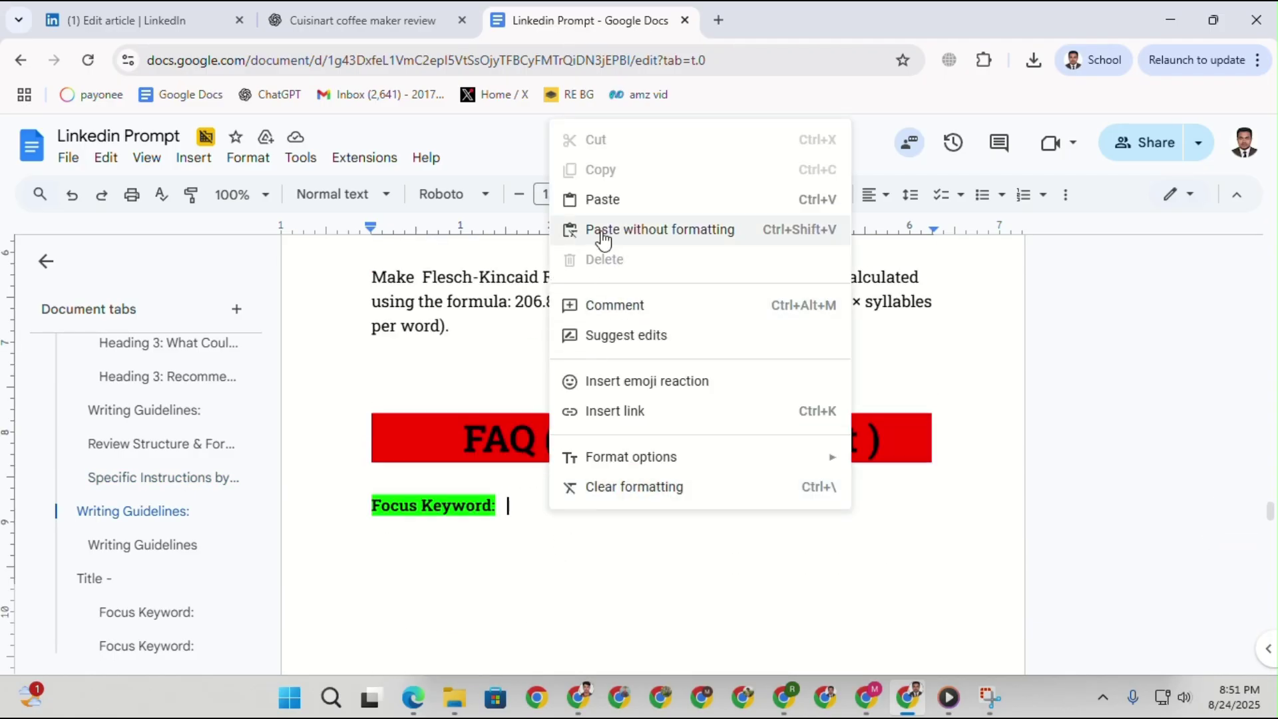
left_click(605, 201)
Fill in the Focus Keyword lines of the Introduction and Title prompts with "cuisinart ss 15 vs ss 16".
scroll(602, 484, "down", 5)
scroll(601, 484, "down", 15)
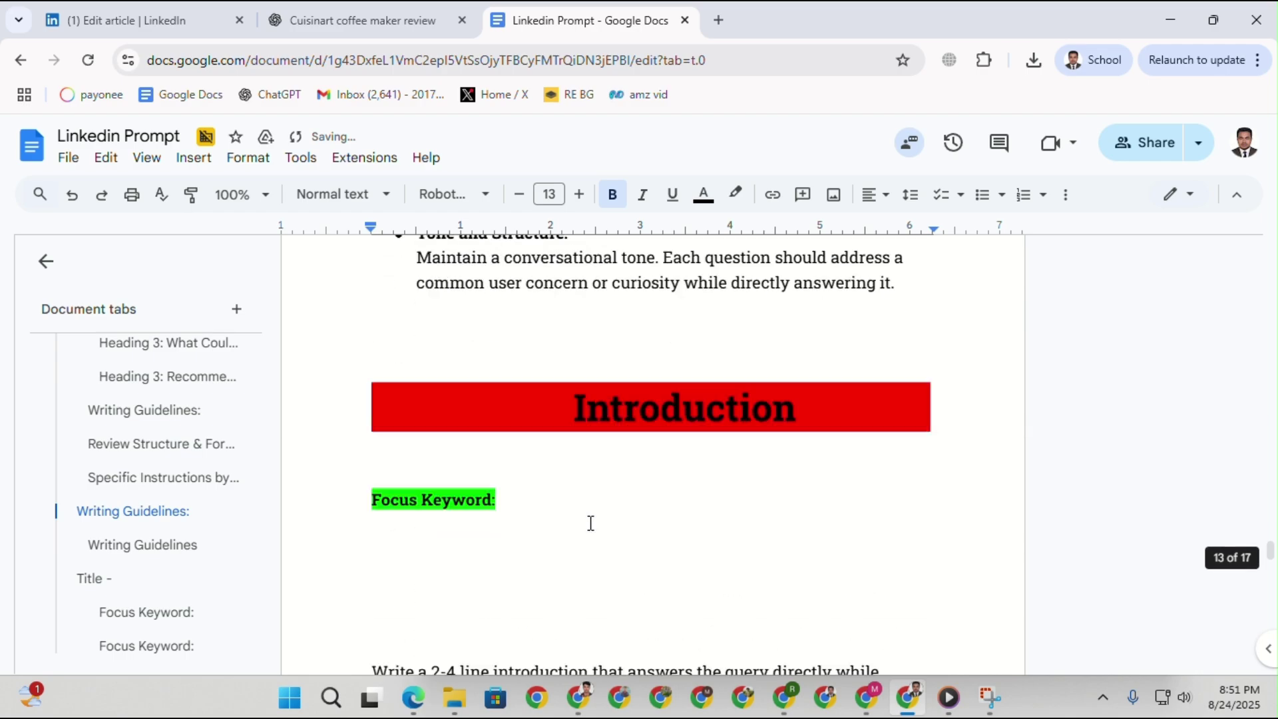
right_click(589, 314)
left_click(627, 366)
scroll(601, 479, "down", 10)
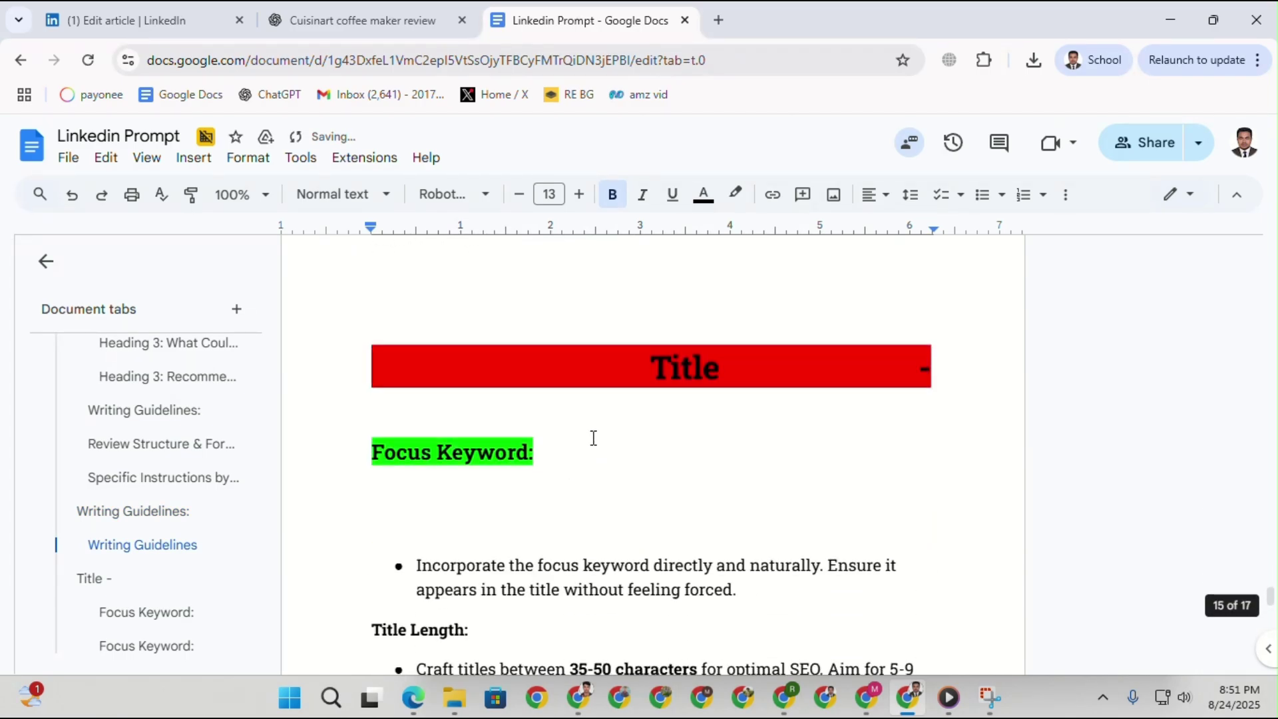
right_click(593, 439)
left_click(619, 318)
Add "cuisinart ss 15 vs ss 16" as the focus keyword of the Meta Description prompt.
scroll(599, 496, "down", 5)
scroll(598, 496, "down", 10)
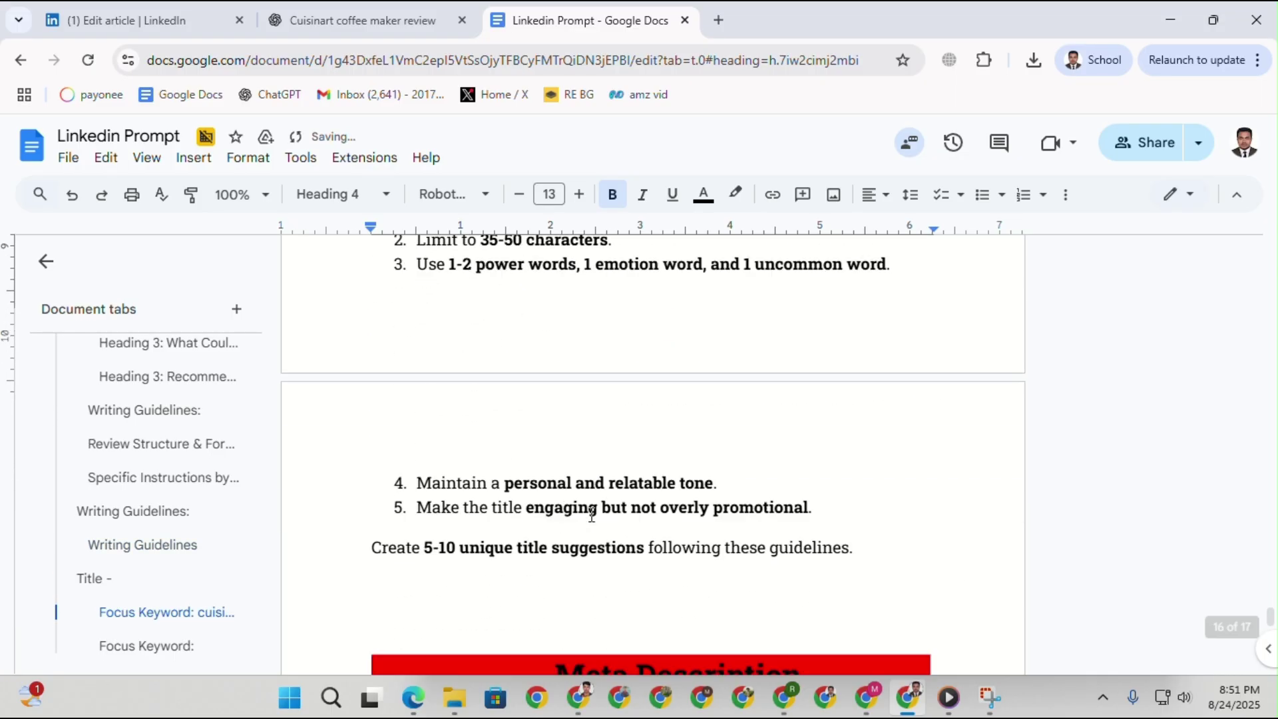
right_click(601, 375)
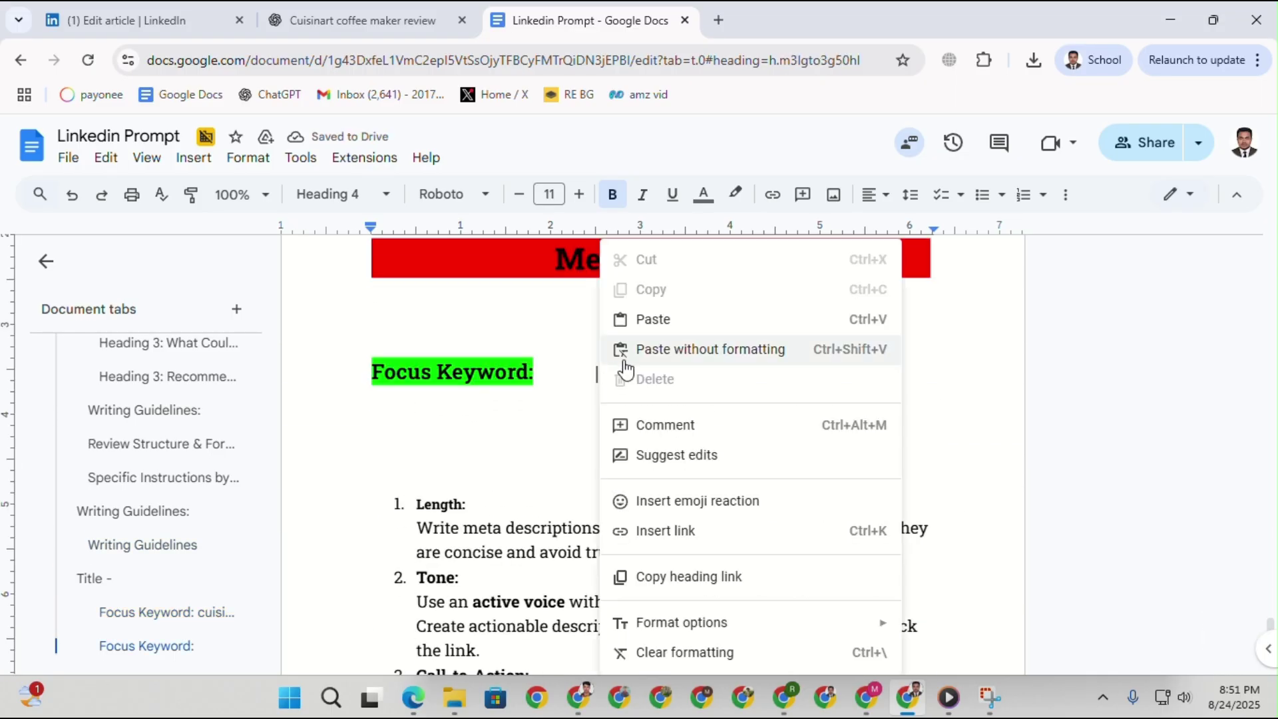
left_click(645, 320)
Copy the whole FAQ prompt, from its Focus Keyword line through the Tone and Structure instructions above the Introduction heading.
scroll(544, 528, "up", 5)
scroll(545, 528, "up", 20)
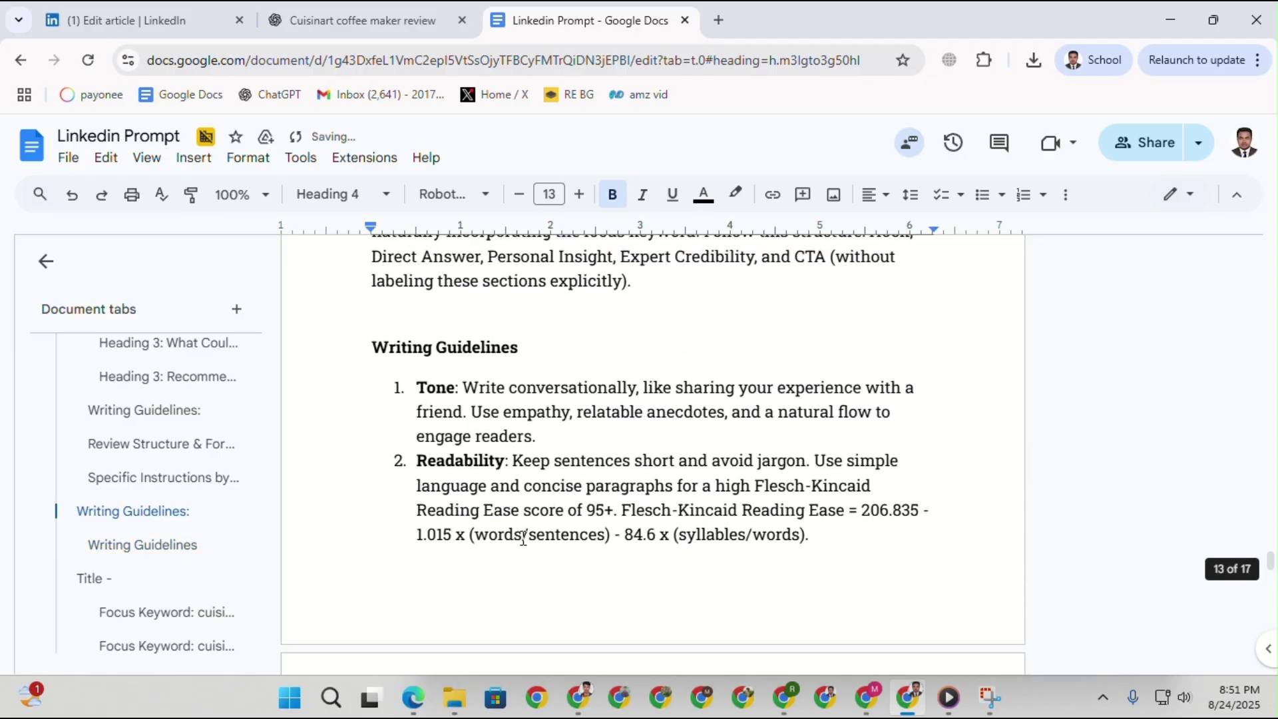
scroll(500, 527, "down", 5)
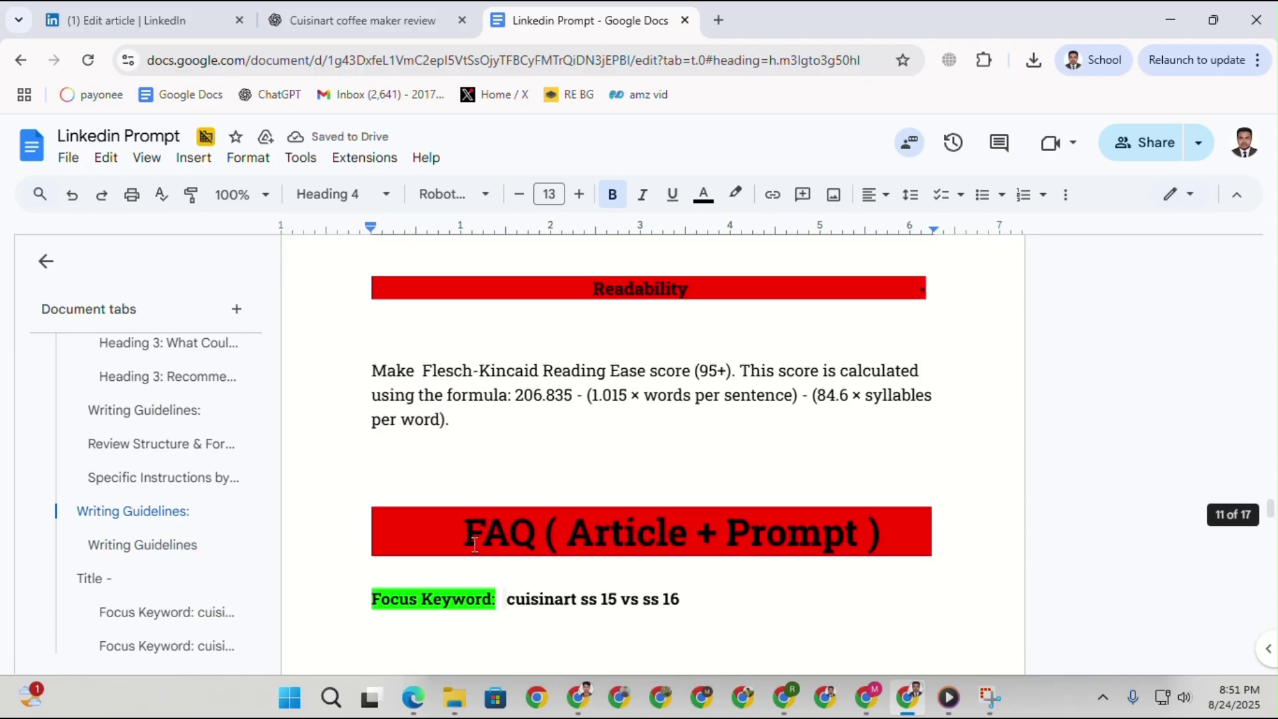
scroll(372, 523, "down", 1)
left_click_drag(373, 488, 474, 380)
scroll(459, 562, "down", 15)
scroll(474, 491, "down", 6)
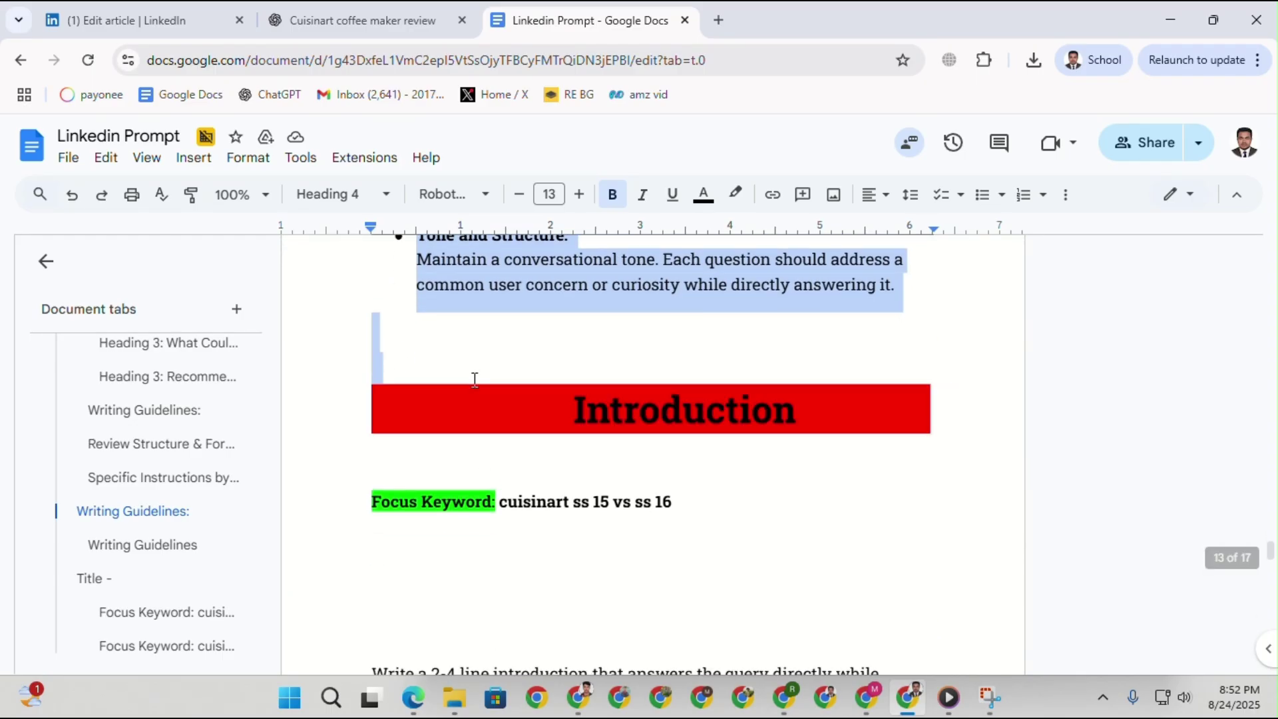
right_click(502, 304)
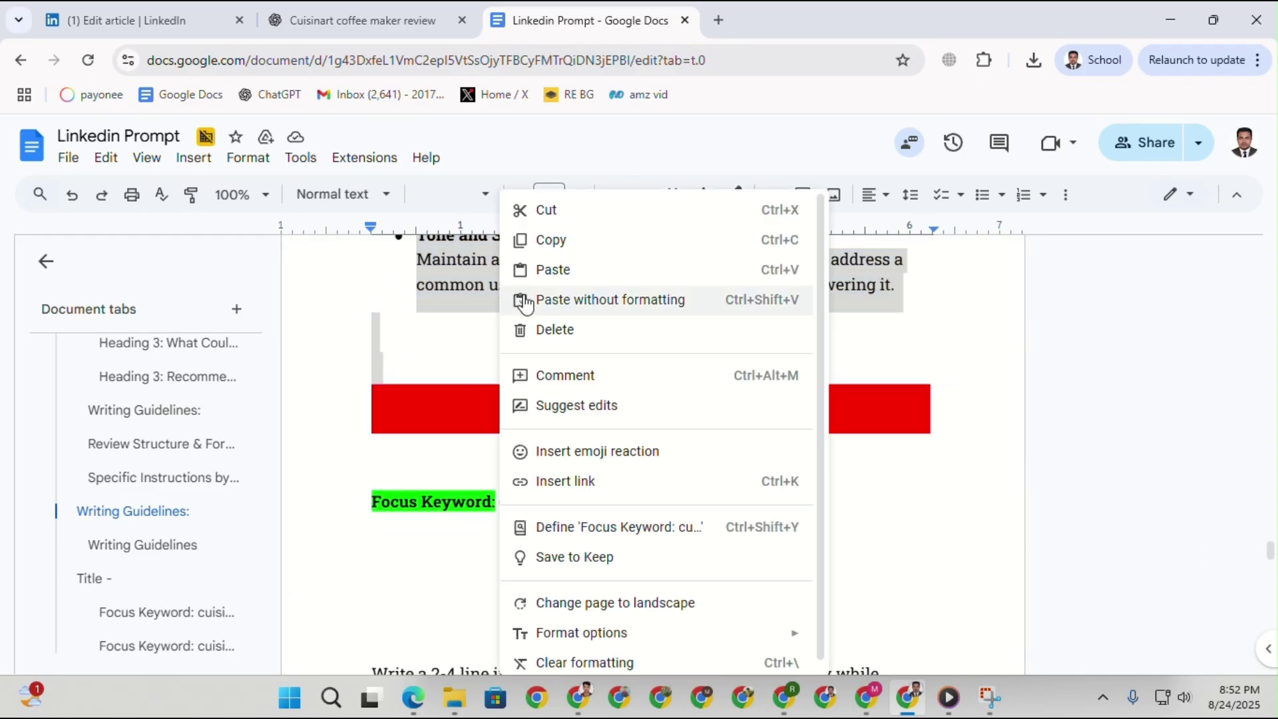
left_click(550, 241)
Switch to the ChatGPT Cuisinart coffee maker comparison chat and submit the copied FAQ prompt.
left_click(786, 698)
scroll(1153, 530, "up", 15)
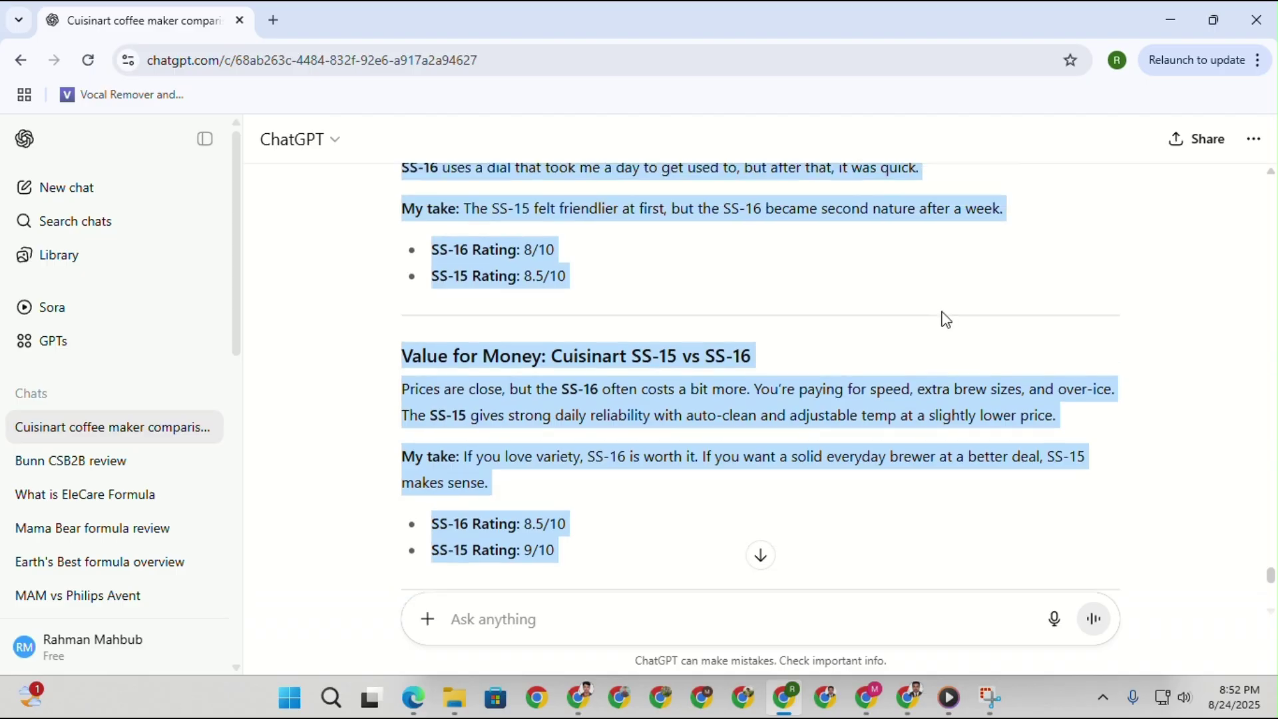
left_click_drag(1272, 568, 1247, 171)
scroll(729, 357, "down", 10)
scroll(685, 446, "up", 5)
scroll(689, 443, "down", 15)
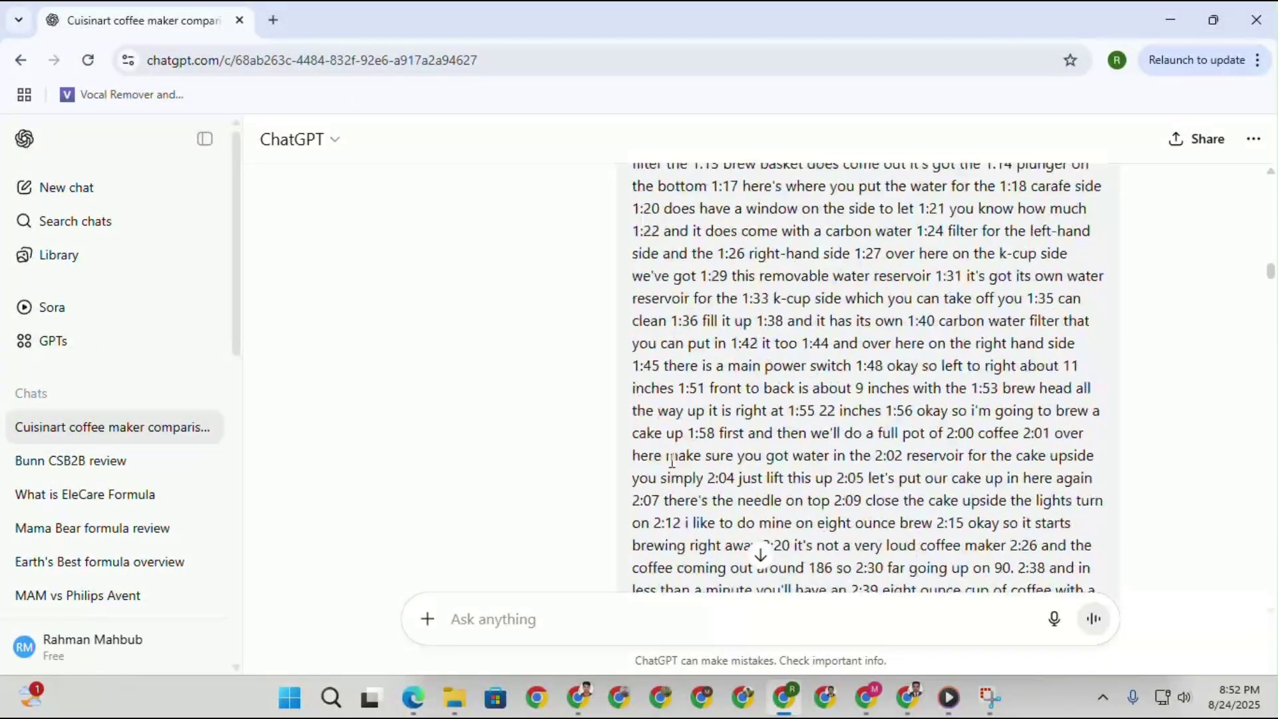
scroll(665, 440, "down", 10)
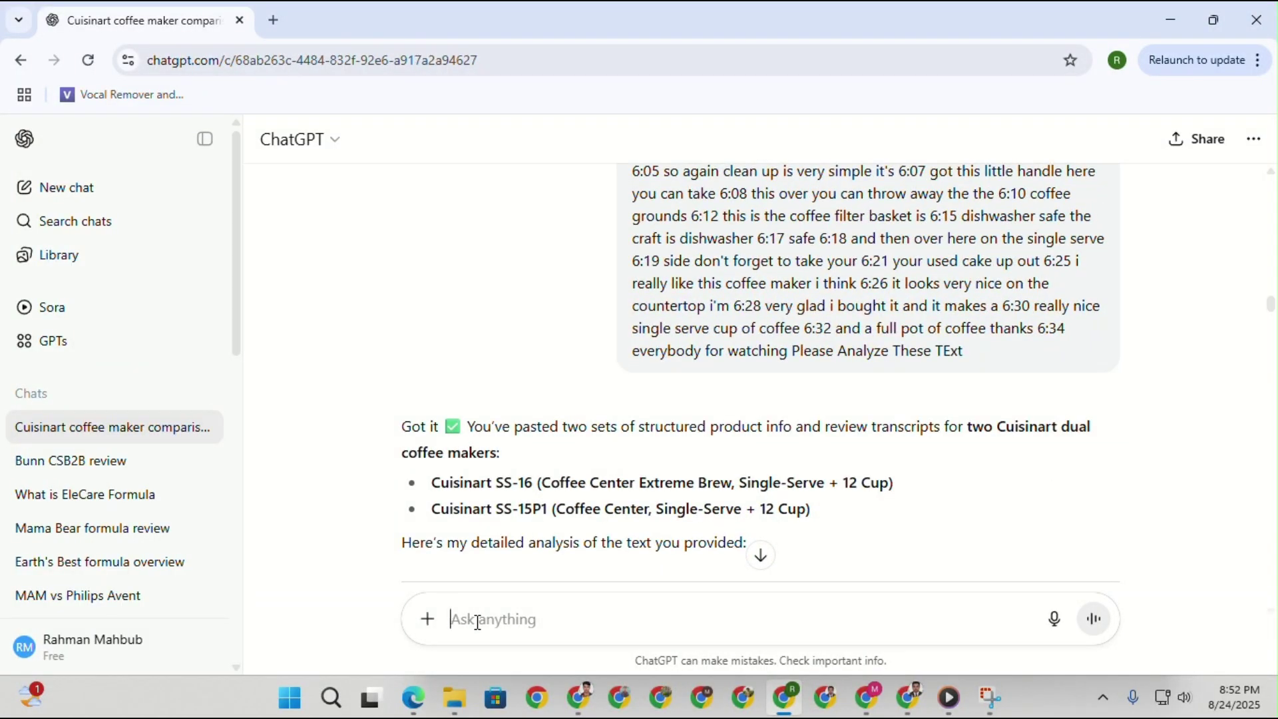
right_click(478, 622)
left_click(484, 408)
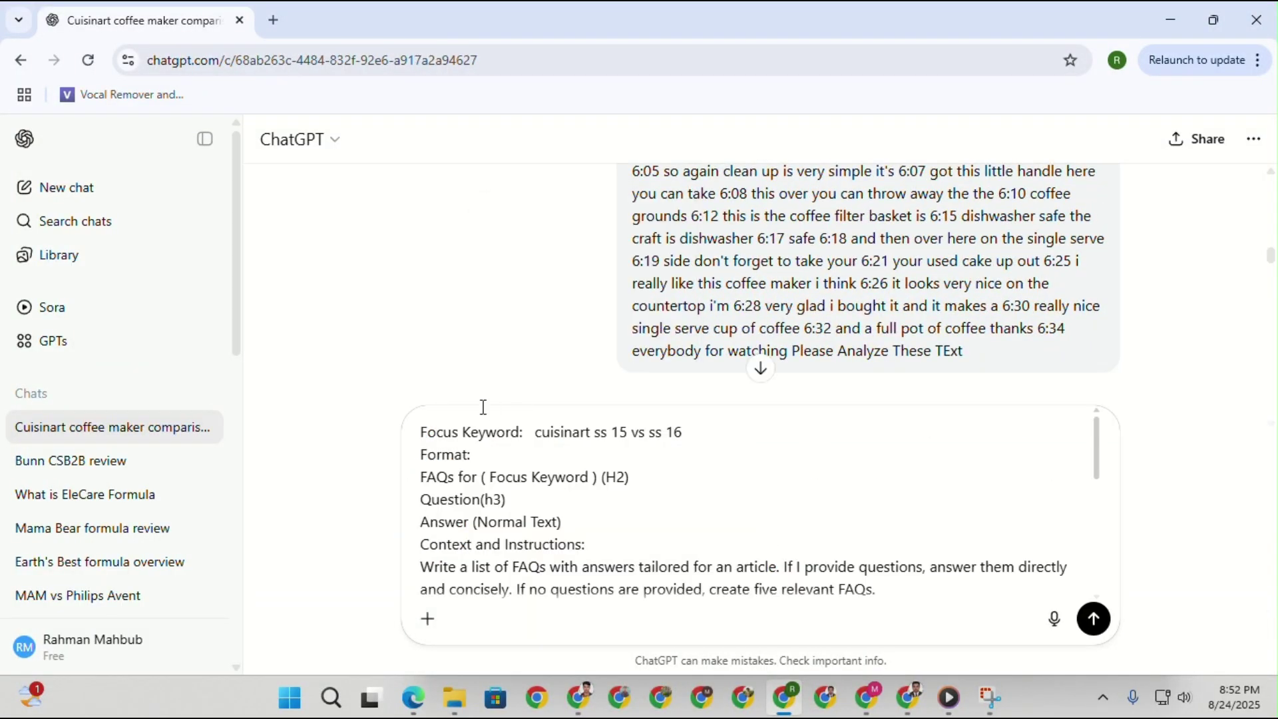
key("Return")
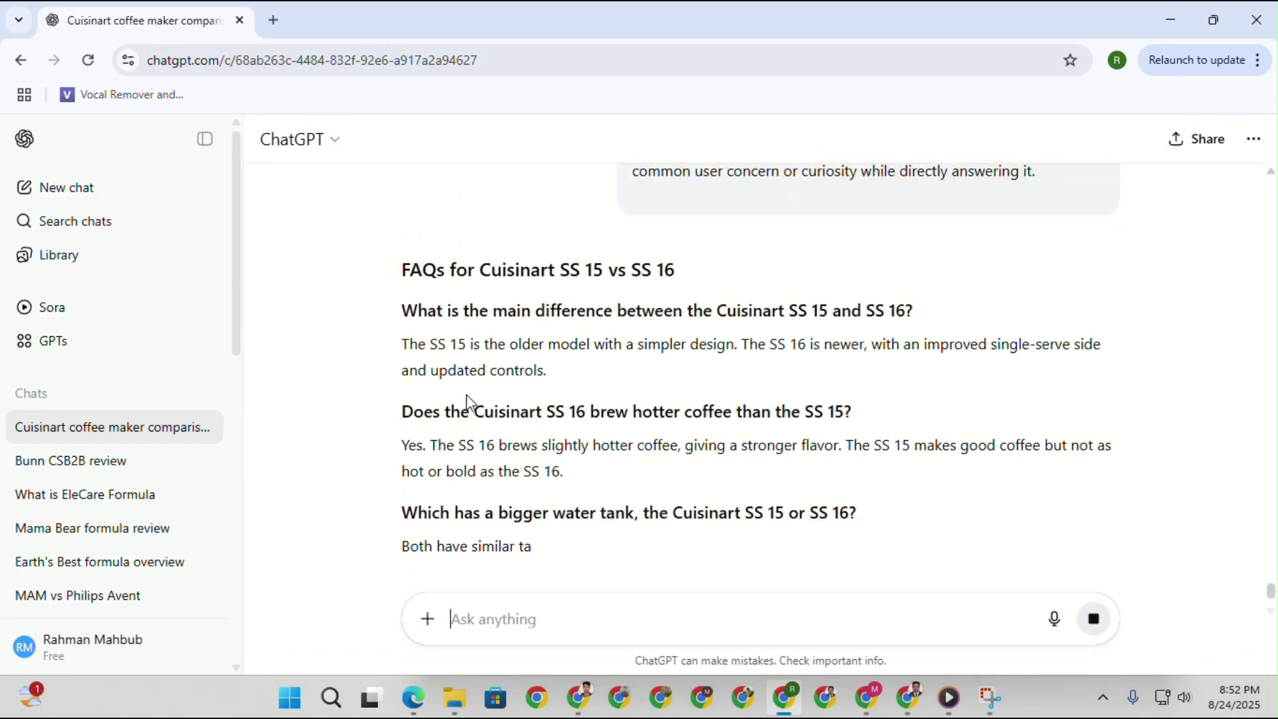
Copy the full generated reply, from the "FAQs for Cuisinart SS 15 vs SS 16" heading through the last answer.
left_click_drag(400, 288, 664, 434)
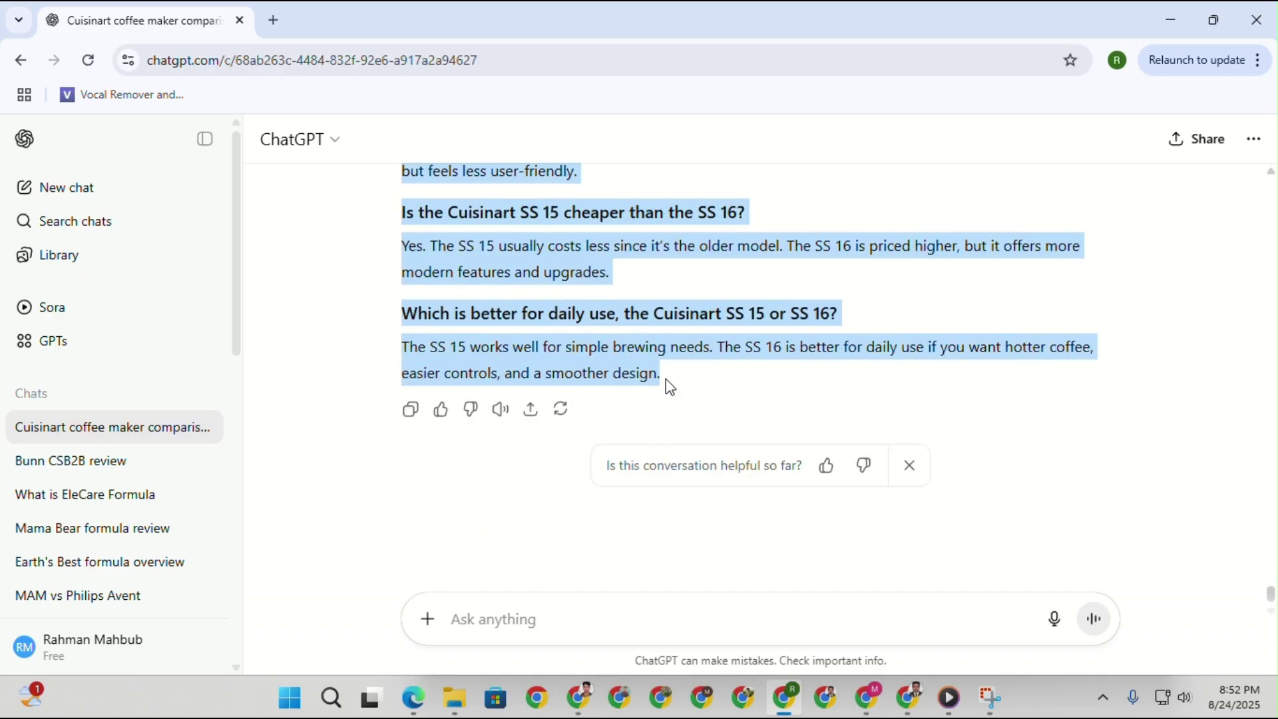
right_click(623, 374)
left_click(650, 398)
Return to the LinkedIn article draft and paste the FAQs after the ratings of the Overall comparison.
left_click(909, 698)
scroll(707, 571, "down", 2)
left_click(146, 20)
scroll(547, 585, "down", 5)
scroll(548, 585, "down", 20)
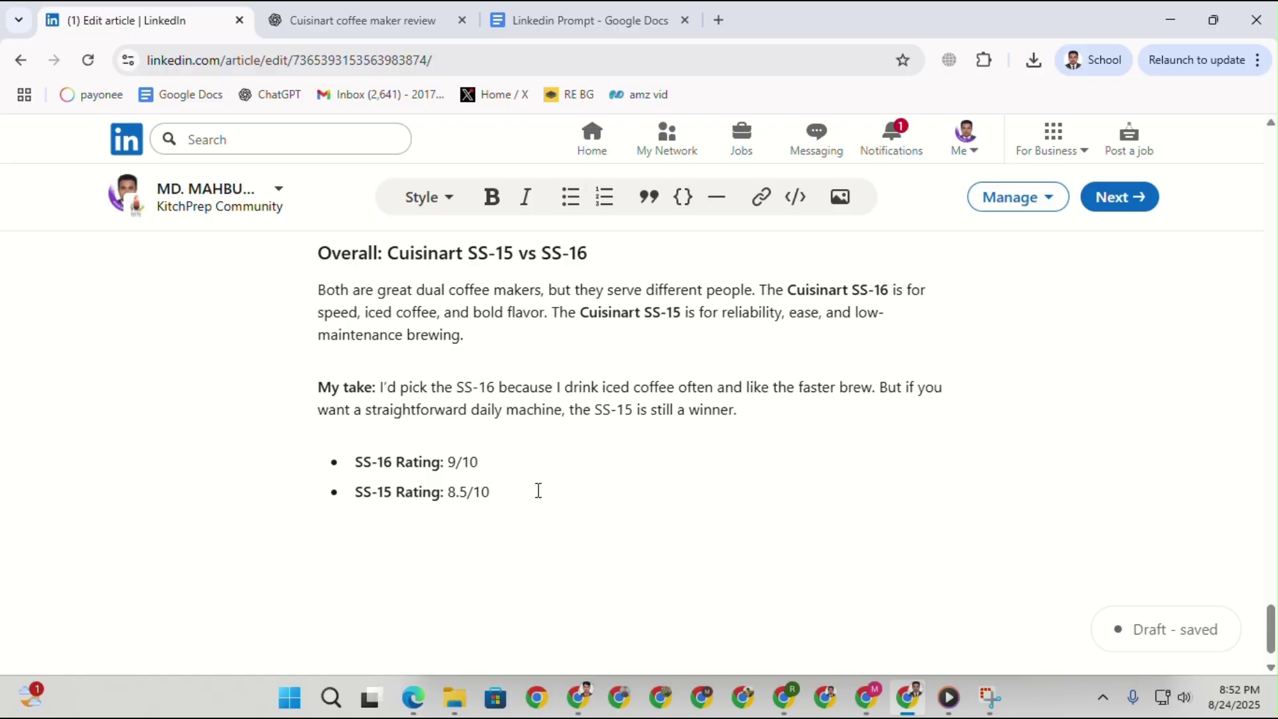
scroll(538, 491, "down", 5)
scroll(539, 491, "up", 5)
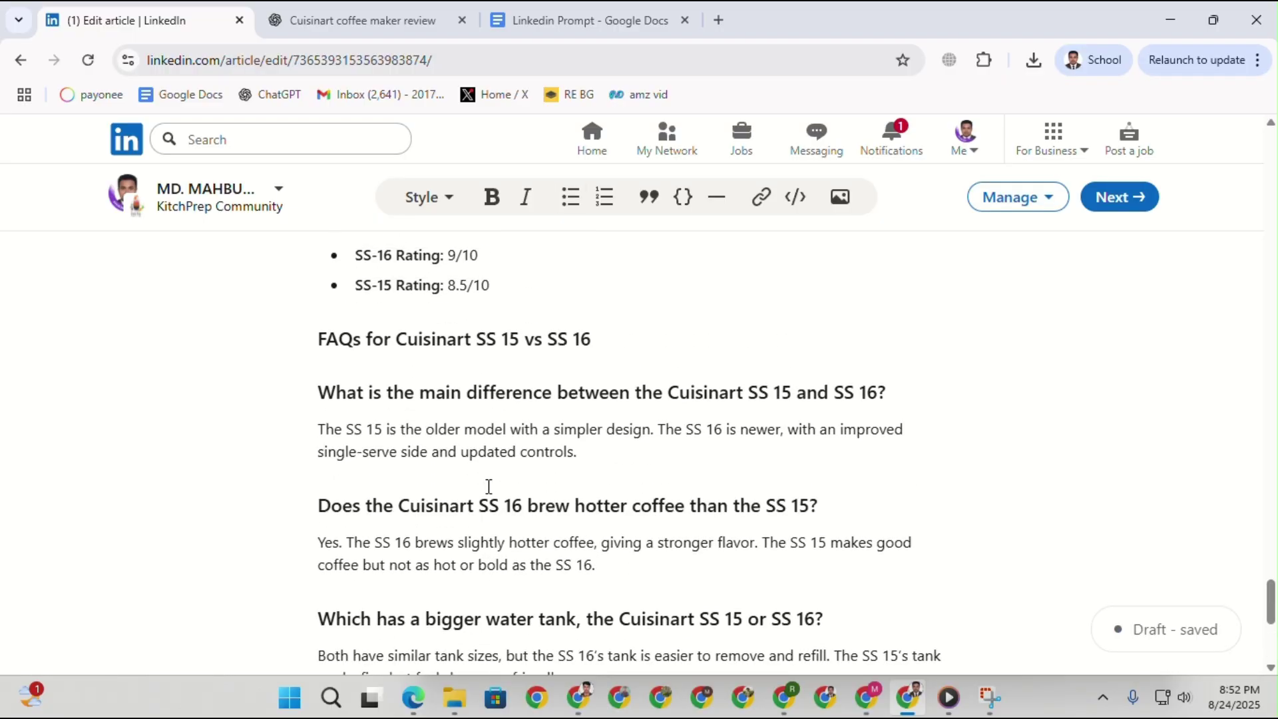
Apply the larger heading style used for main sections to the heading "FAQs for Cuisinart SS 15 vs SS 16".
left_click_drag(591, 385, 373, 375)
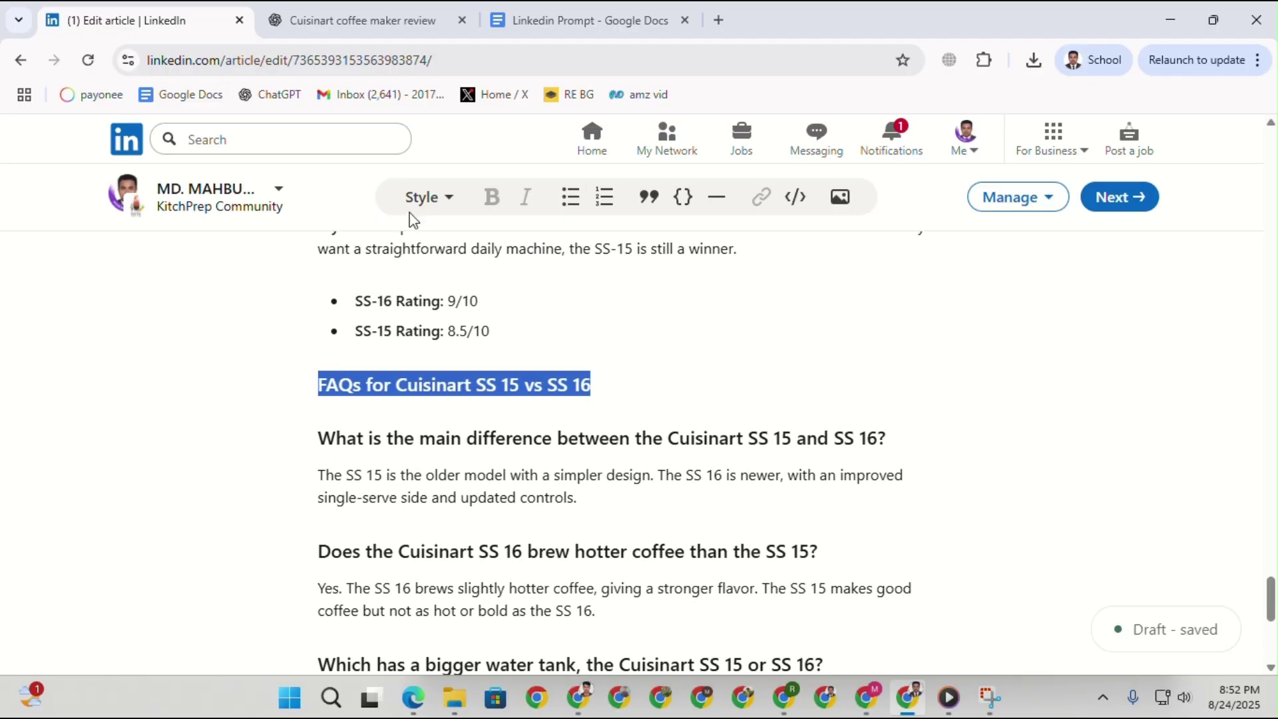
left_click(426, 197)
left_click(442, 274)
Review the article draft across the FAQs, comparison sections and product reviews, up to the empty title and cover image area.
scroll(723, 609, "down", 5)
scroll(724, 608, "up", 15)
scroll(728, 408, "up", 15)
scroll(607, 408, "down", 10)
scroll(569, 468, "up", 3)
scroll(546, 526, "down", 15)
scroll(562, 513, "down", 15)
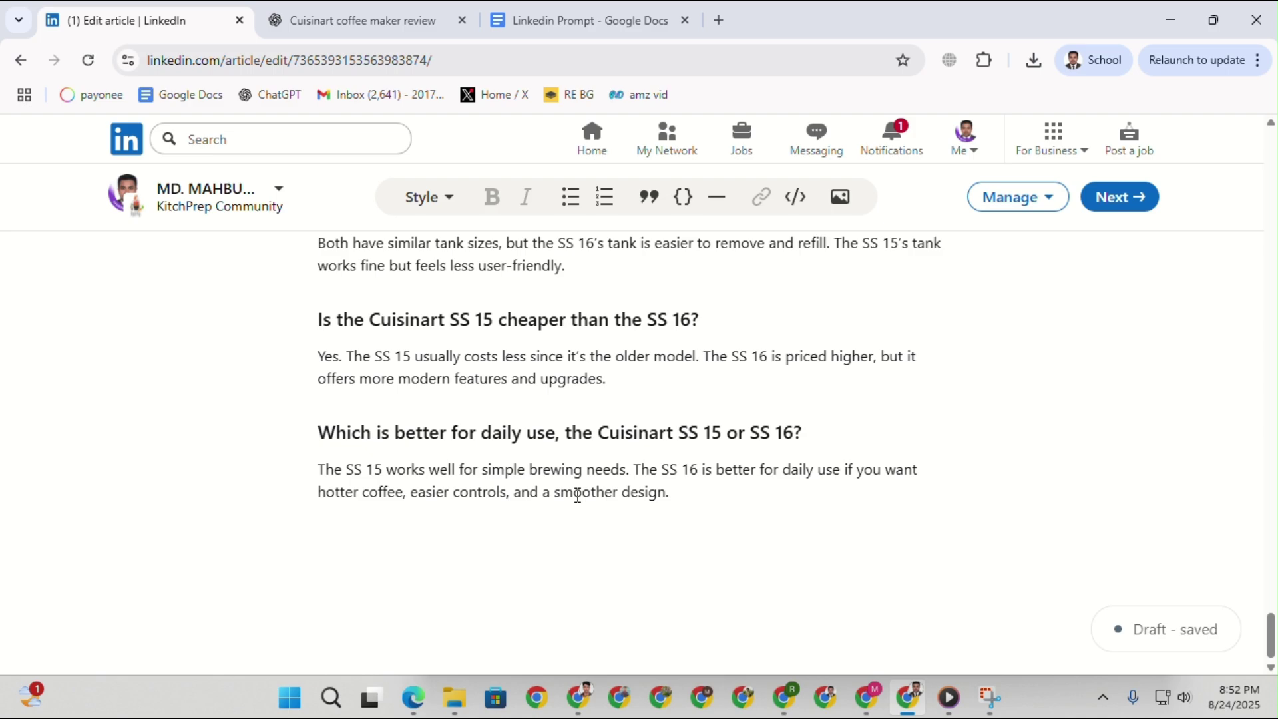
left_click(589, 707)
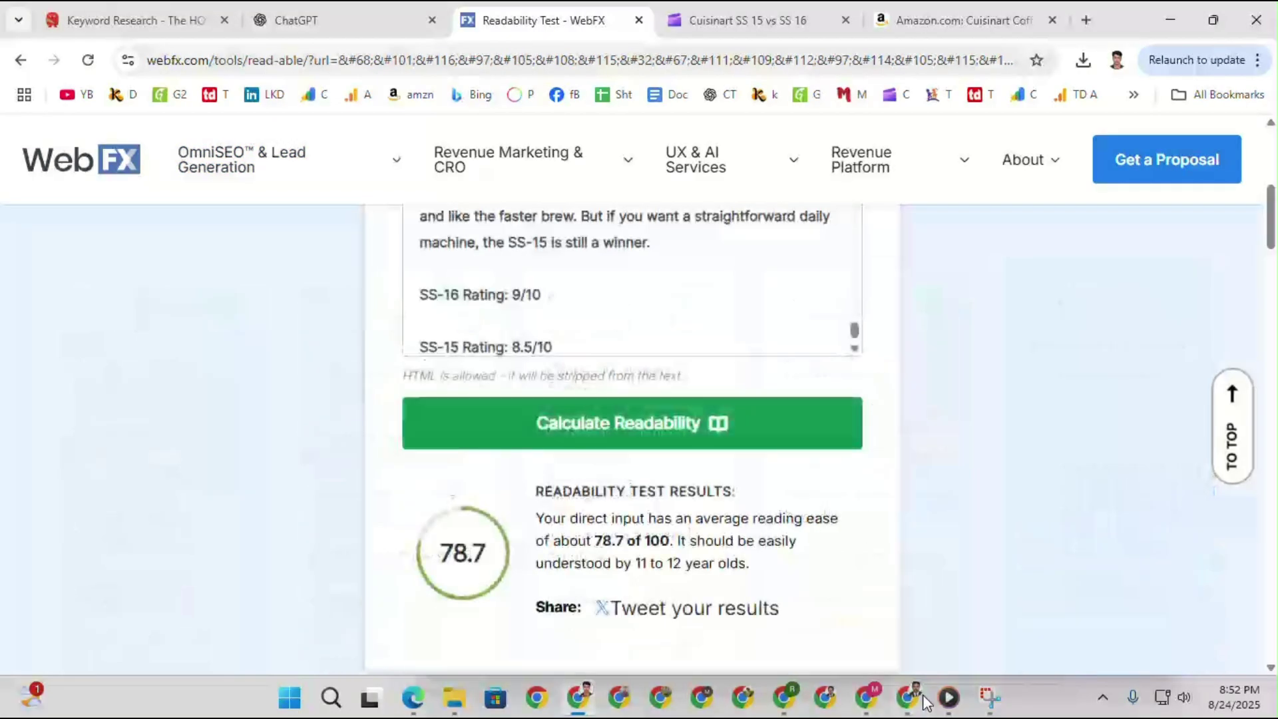
left_click(909, 698)
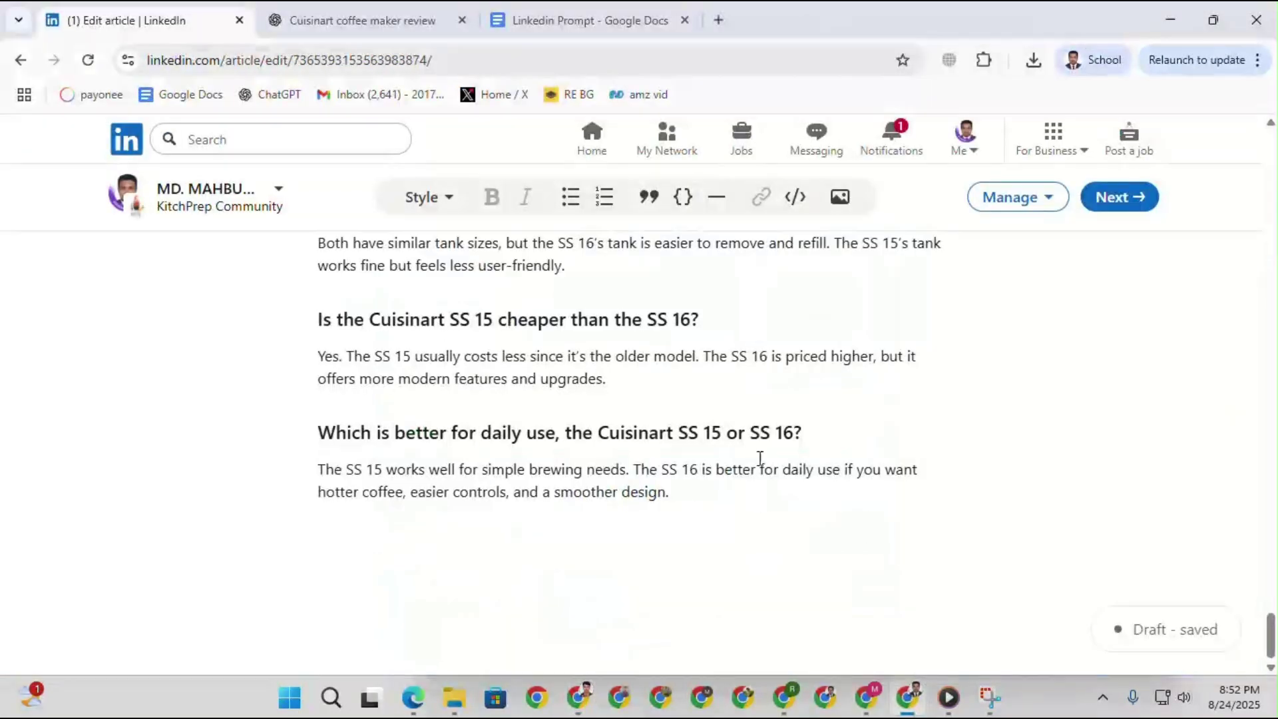
scroll(585, 453, "up", 8)
scroll(596, 479, "down", 15)
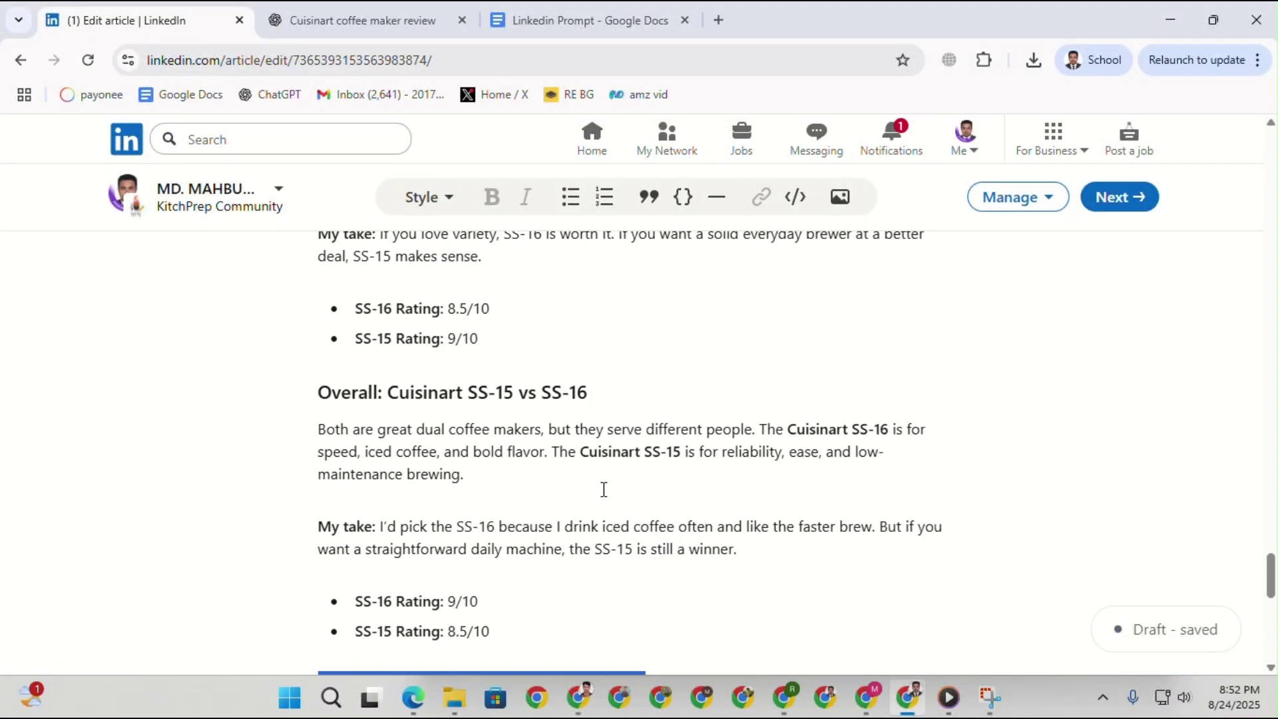
scroll(611, 533, "up", 20)
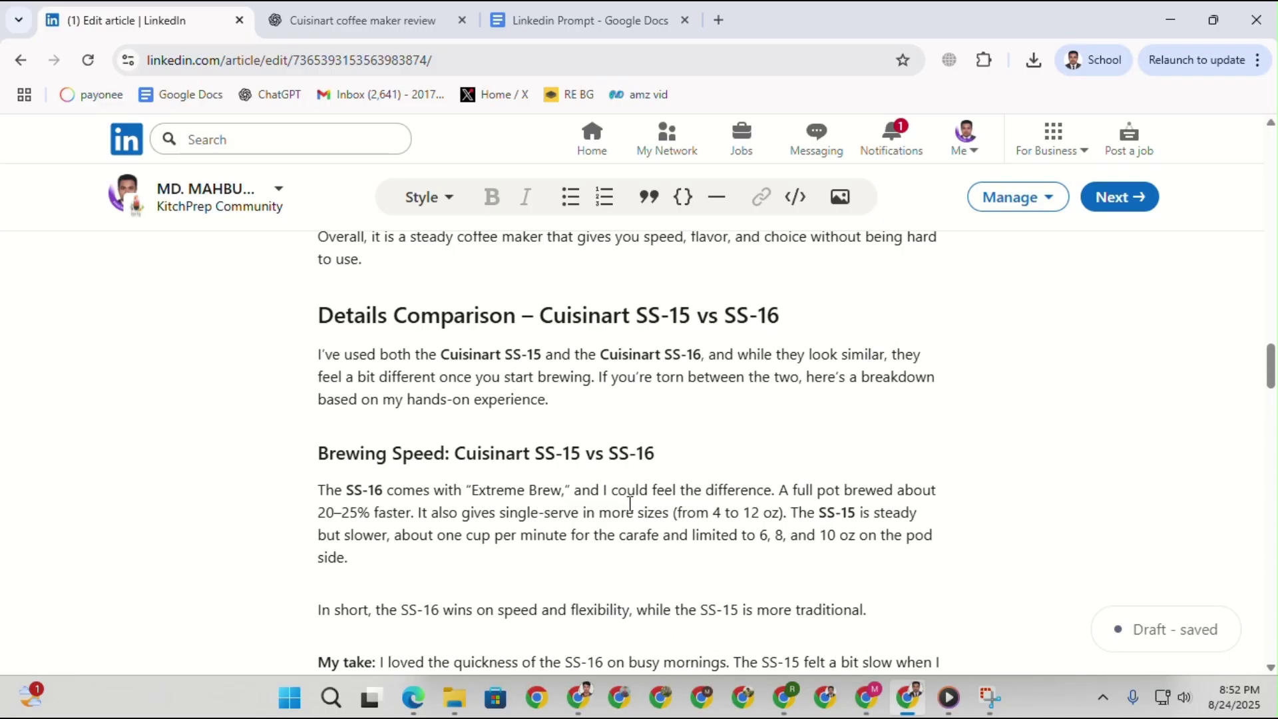
scroll(513, 469, "up", 20)
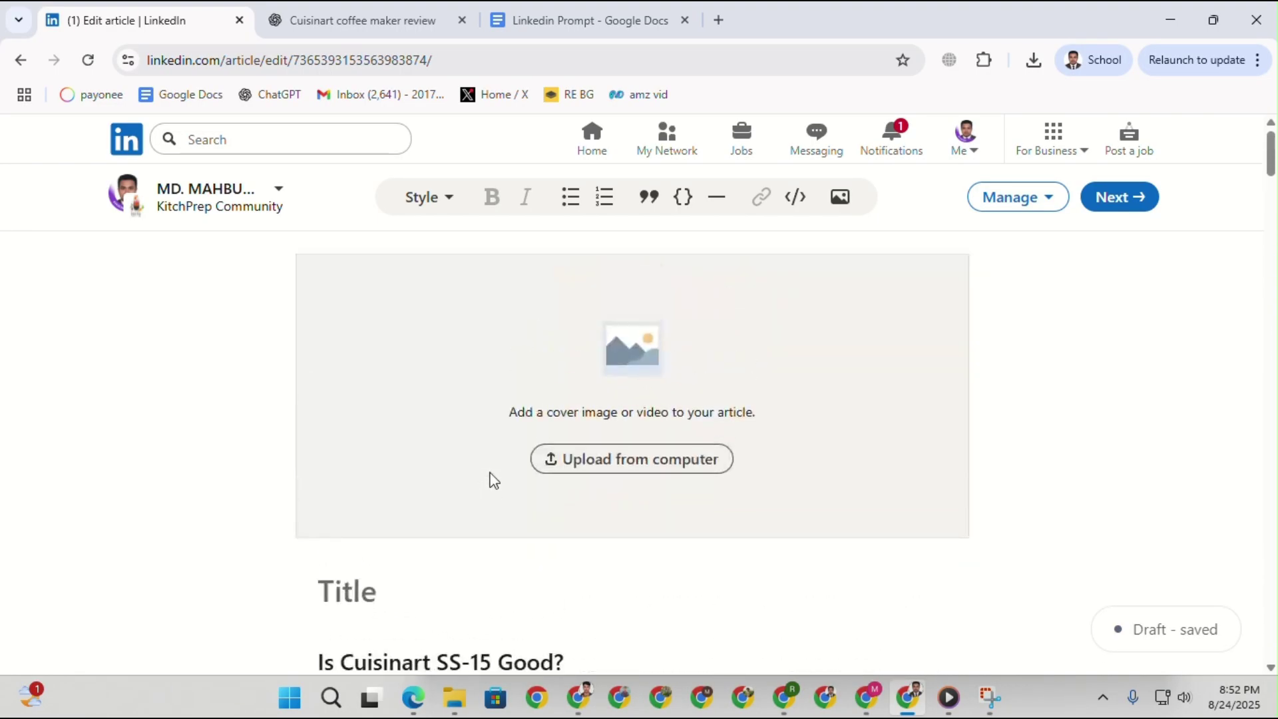
Copy the whole Introduction prompt from the Linkedin Prompt document, from the focus keyword "cuisinart ss 15 vs ss 16" through its writing guidelines.
left_click(580, 697)
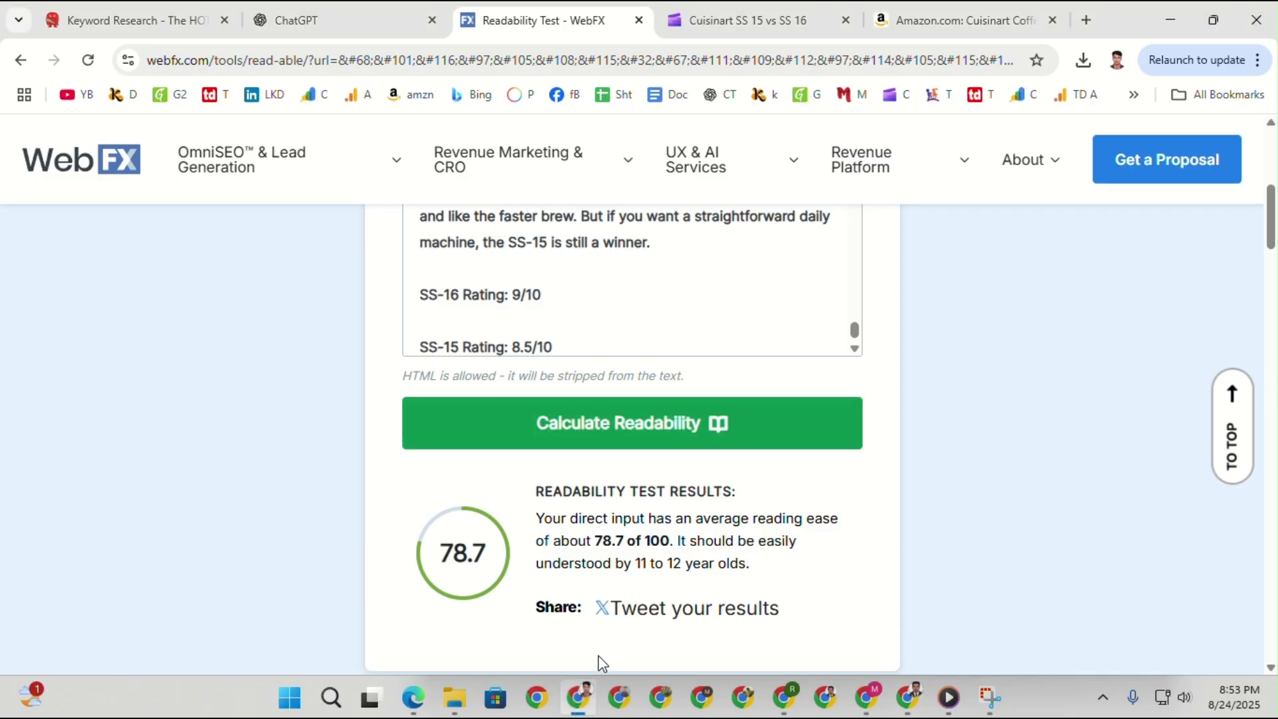
left_click(907, 706)
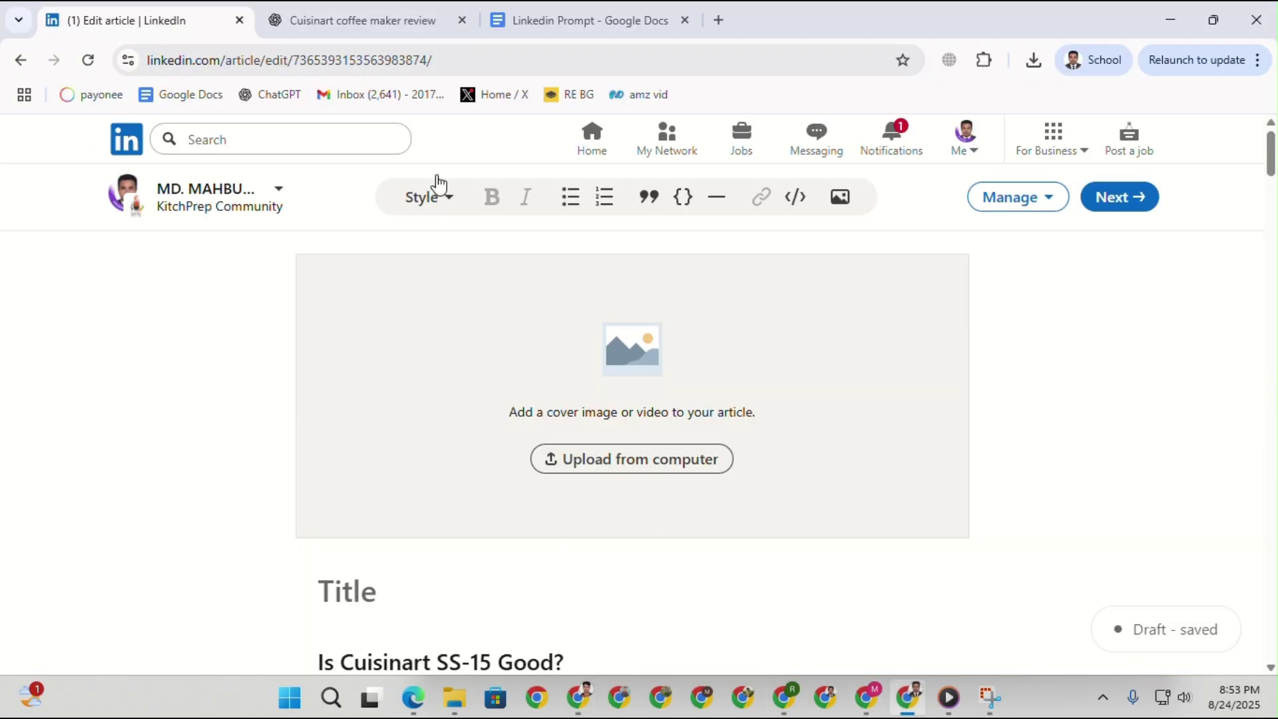
left_click(509, 18)
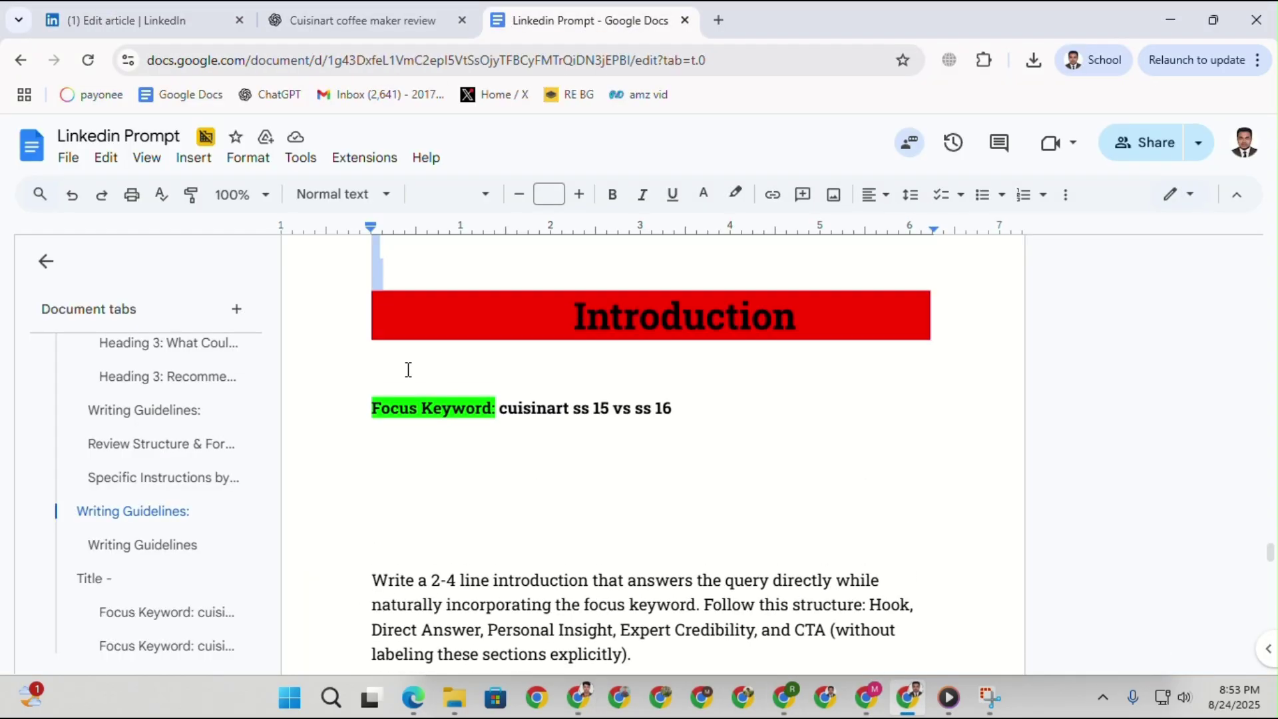
left_click_drag(393, 371, 514, 460)
scroll(492, 473, "down", 15)
scroll(502, 488, "down", 10)
scroll(502, 476, "up", 9)
right_click(564, 352)
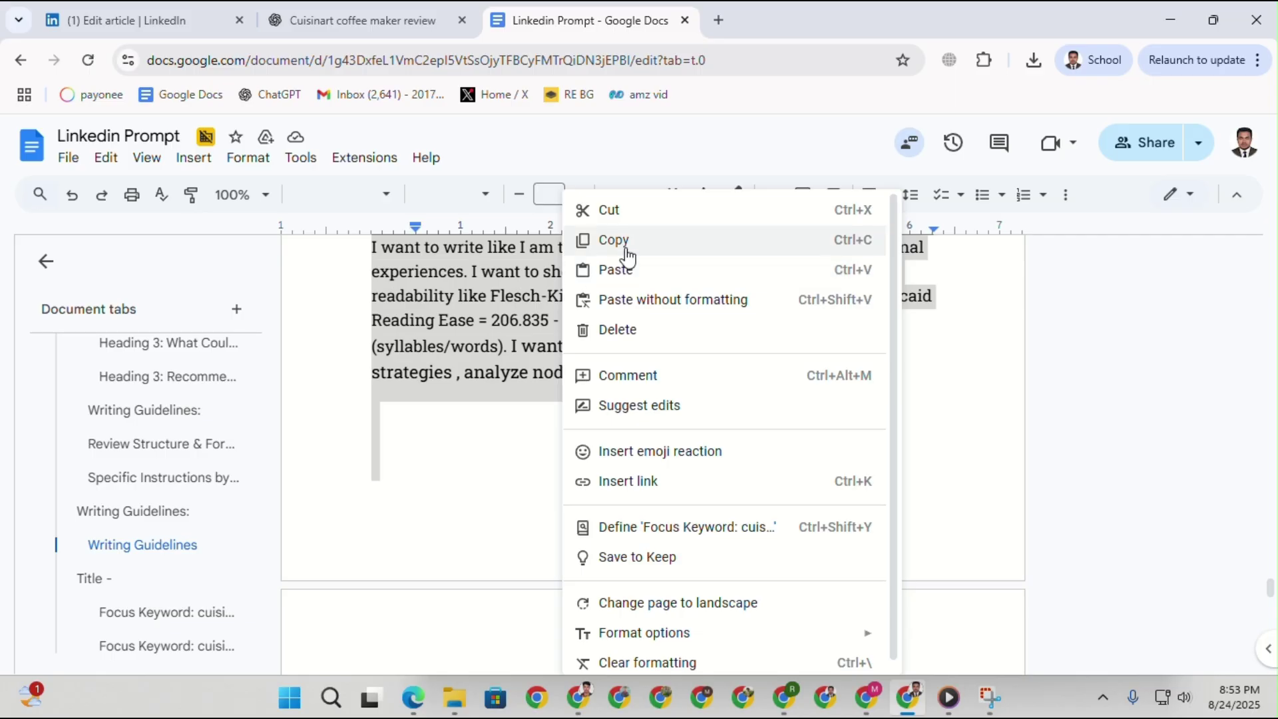
left_click(622, 243)
Switch to the ChatGPT conversation on the Cuisinart comparison and submit the copied introduction prompt.
left_click(799, 705)
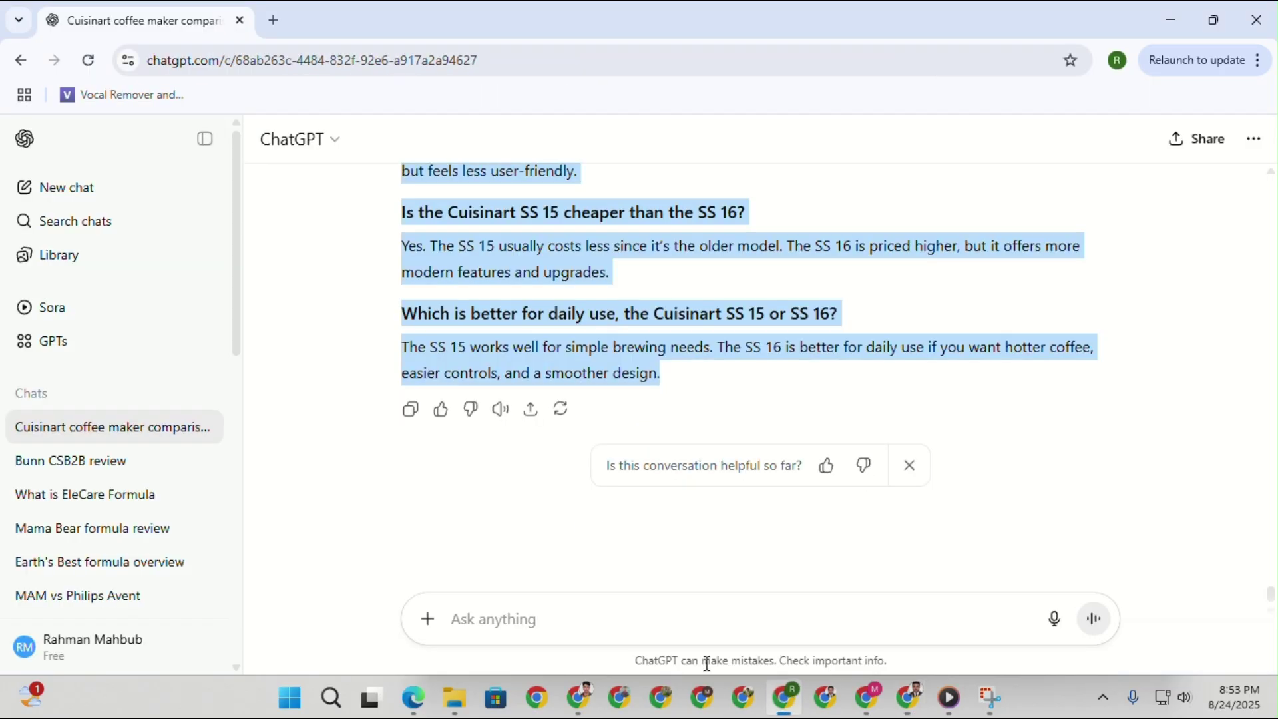
right_click(499, 603)
left_click(499, 397)
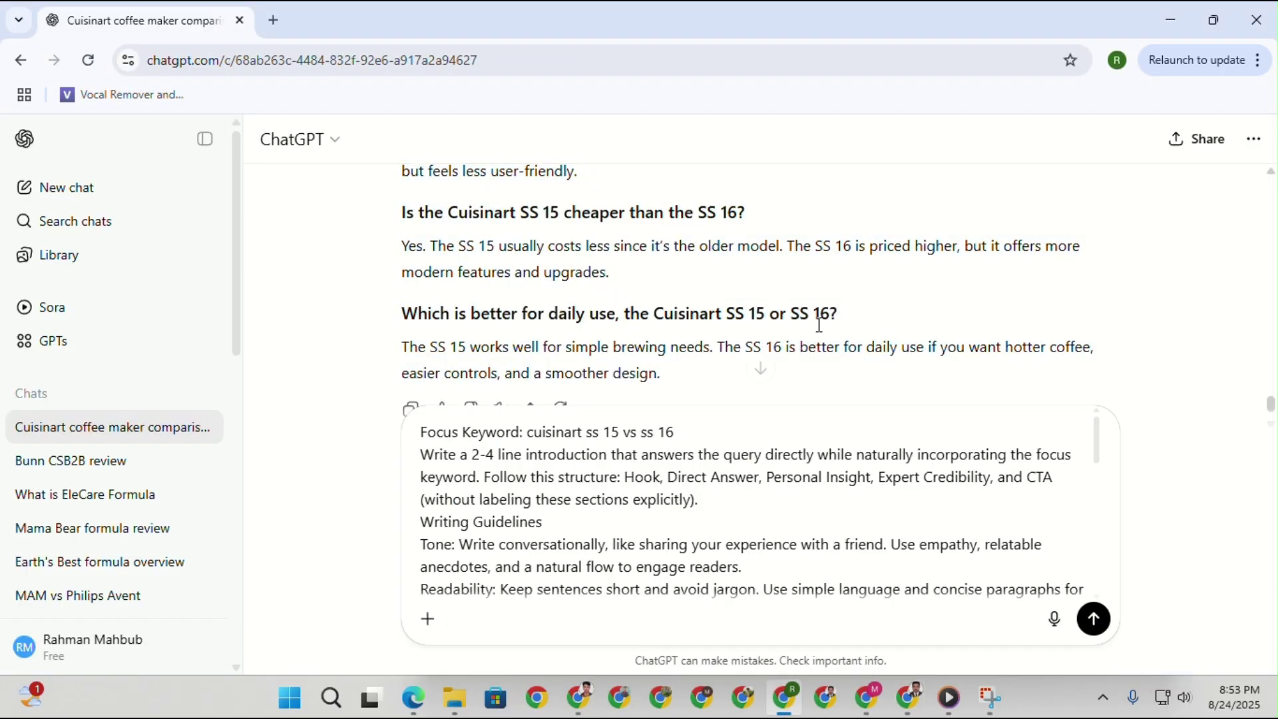
key("Return")
scroll(770, 365, "up", 10)
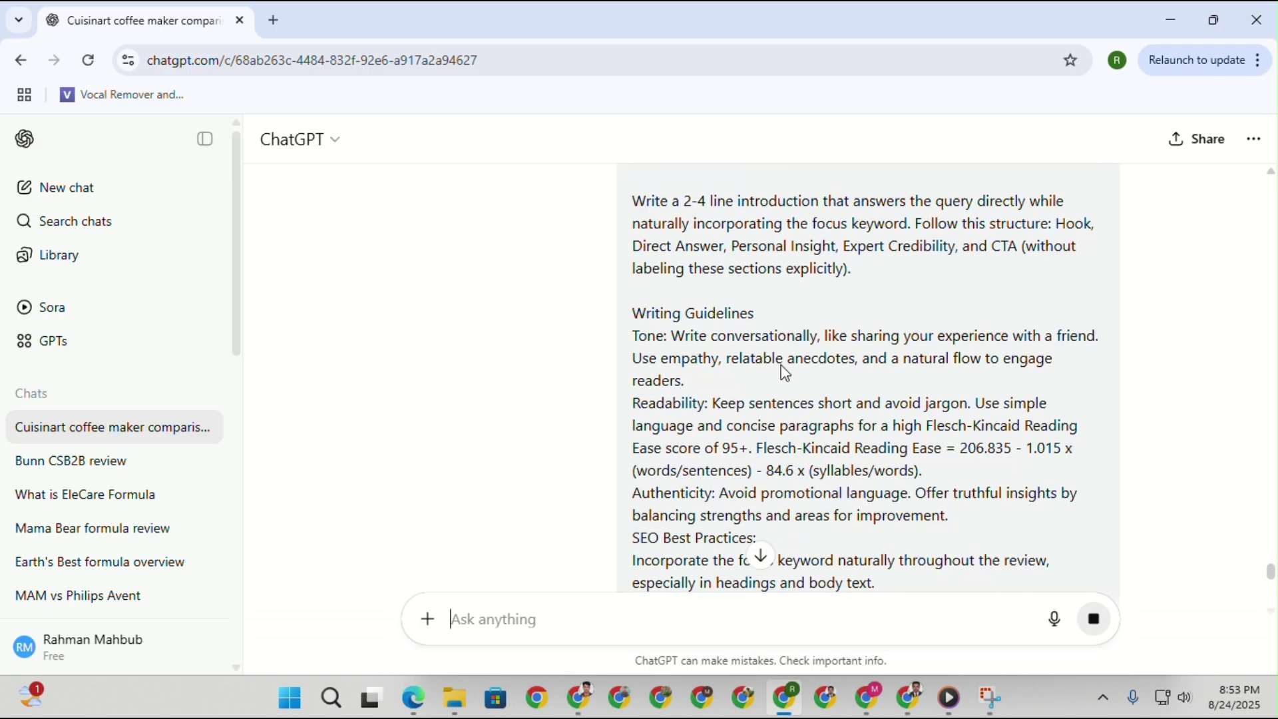
scroll(783, 366, "down", 18)
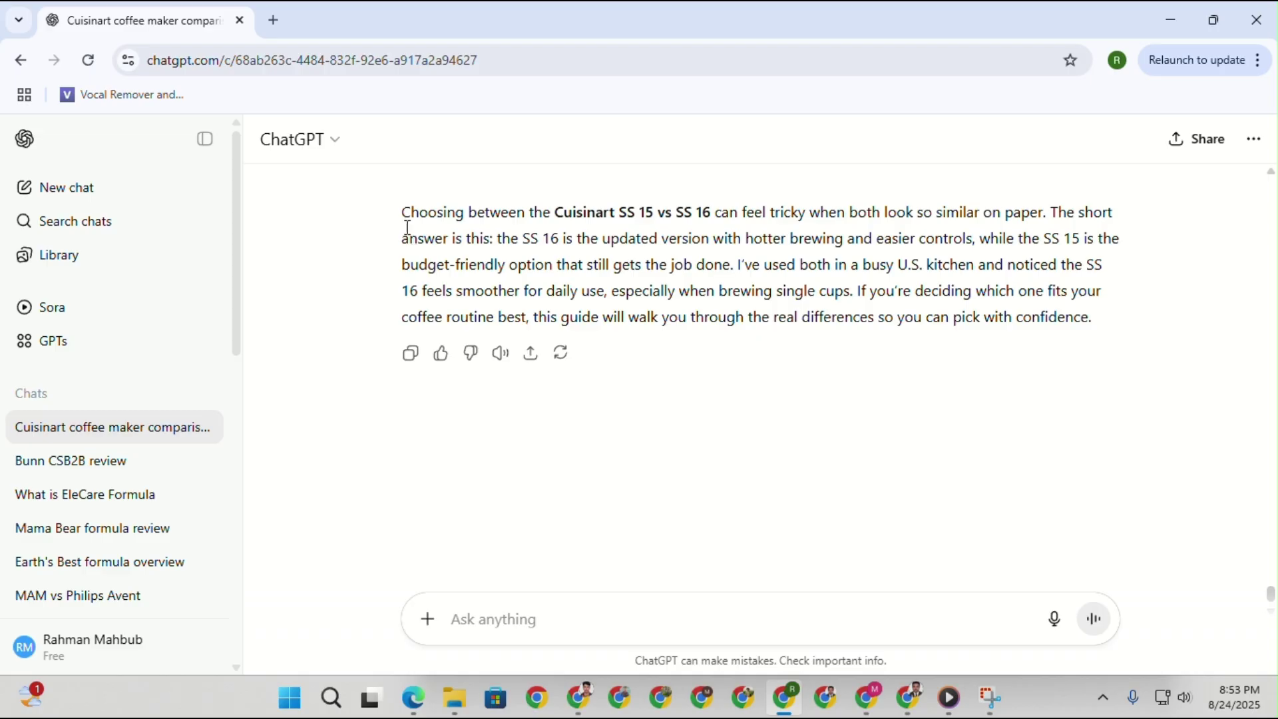
Copy the generated introduction paragraph, from "Choosing between the Cuisinart SS 15 vs SS 16" to "pick with confidence".
left_click_drag(402, 213, 1133, 353)
right_click(954, 307)
left_click(932, 322)
Switch to the WebFX readability test, replace the old text with the copied introduction, calculate its readability and check the reading age.
left_click(577, 699)
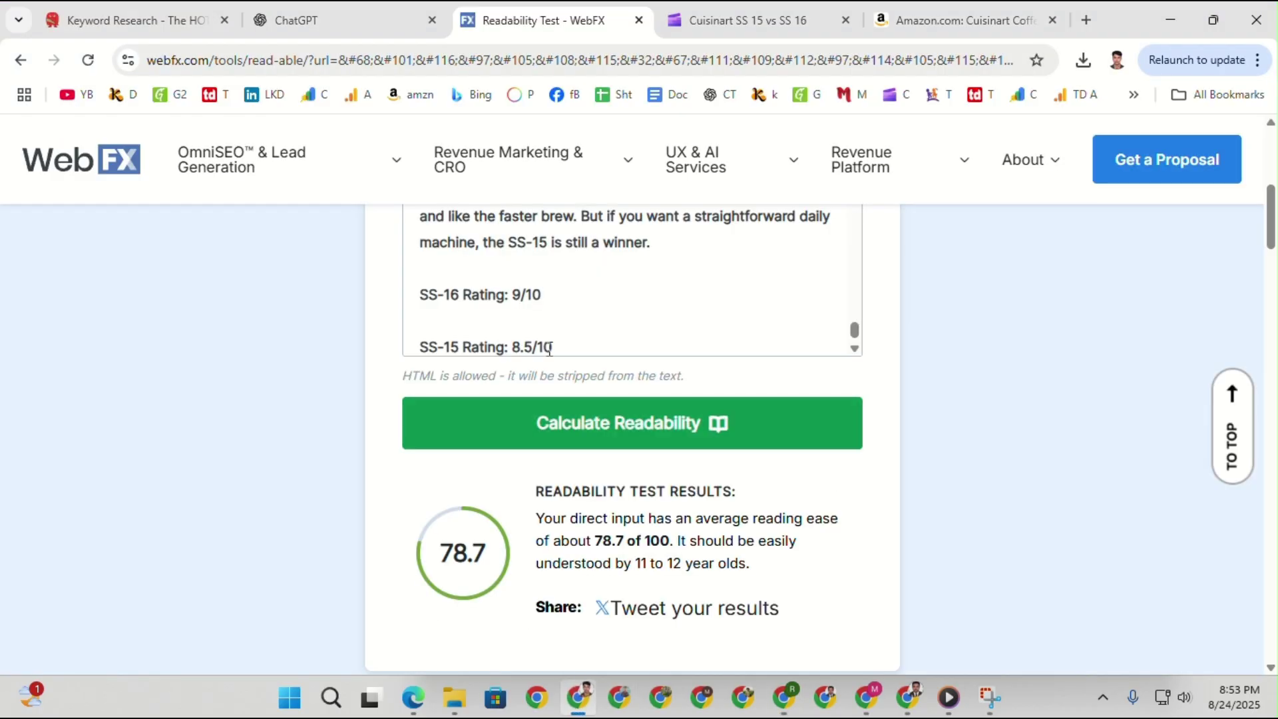
key("ctrl+a")
key("ctrl+v")
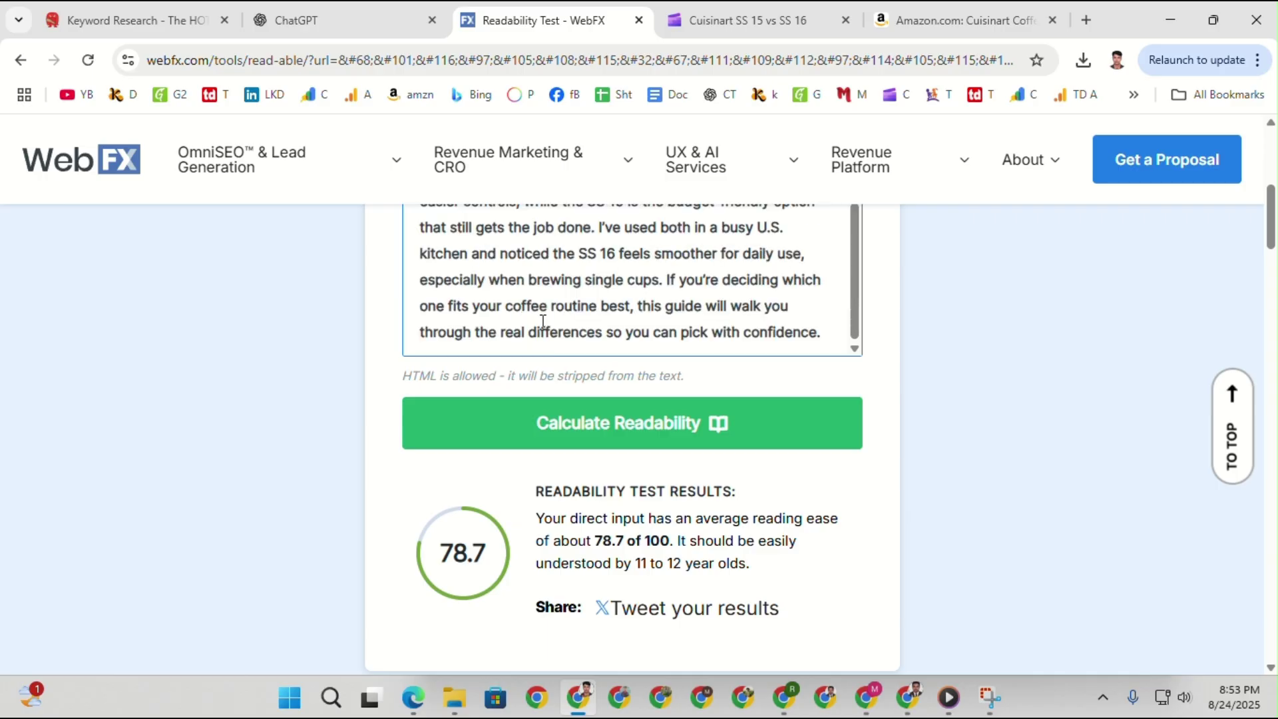
left_click(606, 428)
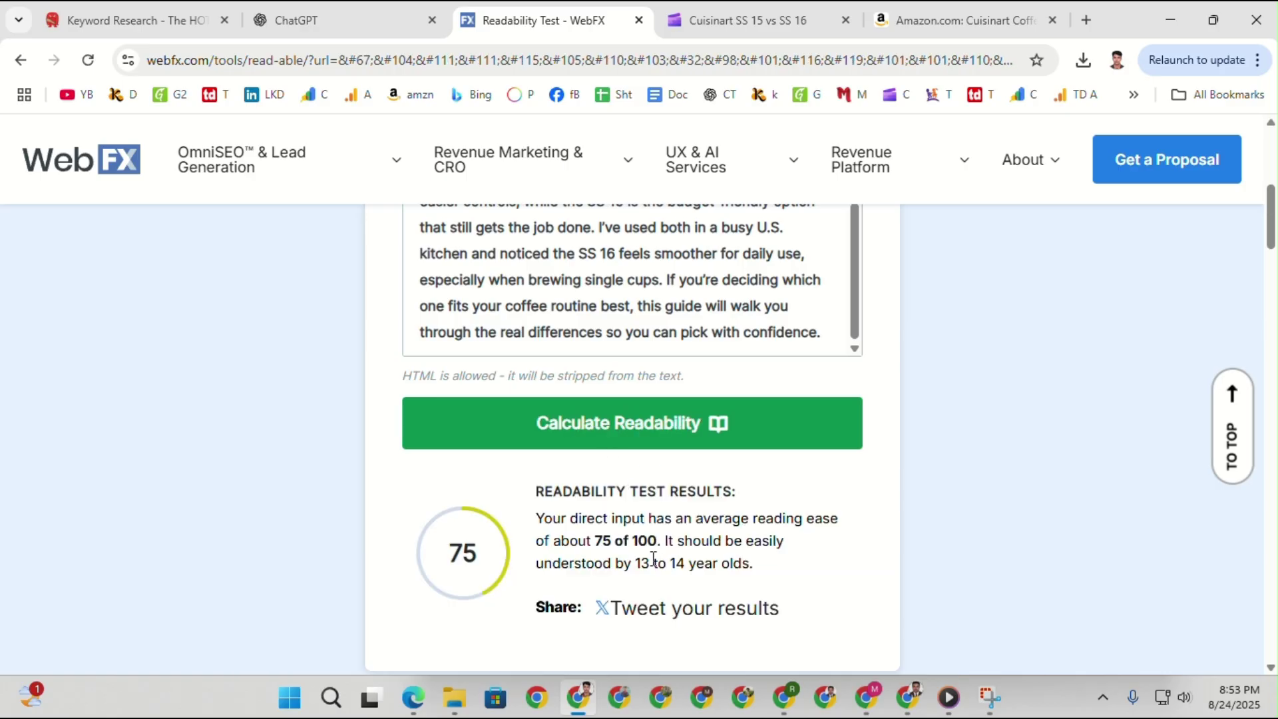
left_click_drag(640, 565, 715, 563)
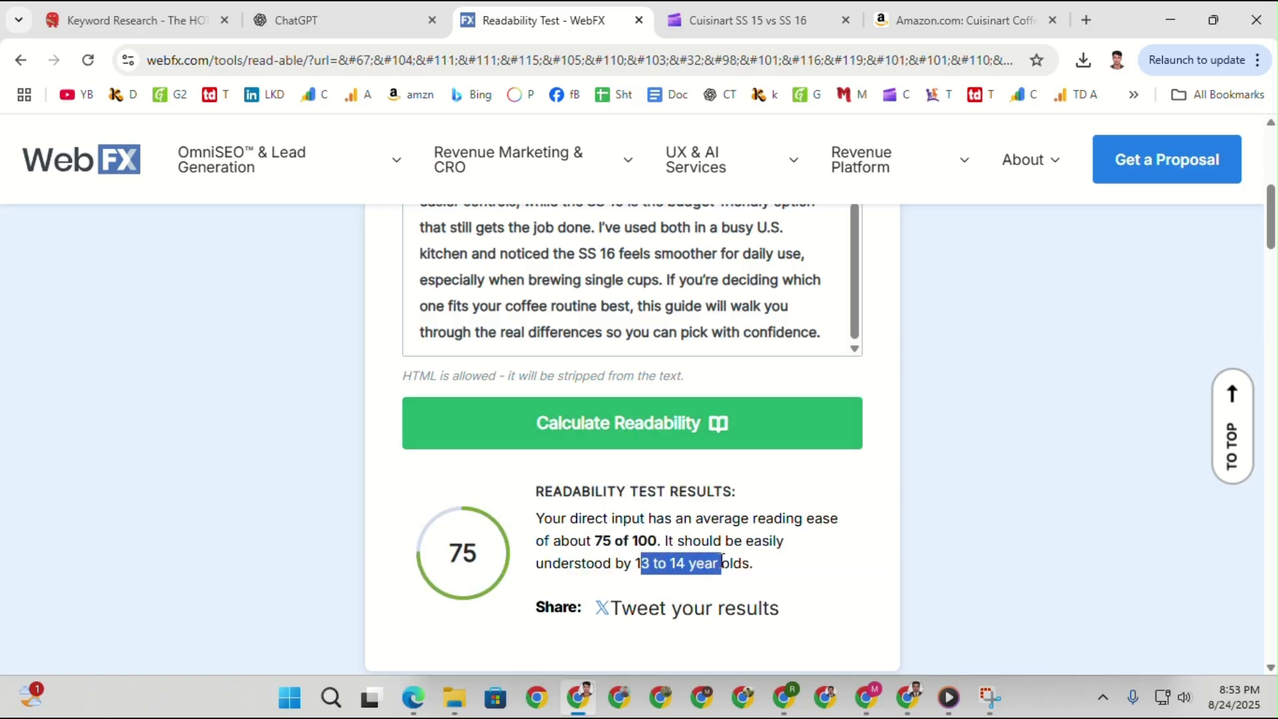
Paste the introduction into the empty ChatGPT chat in the same browser and add blank lines below it without sending.
left_click(327, 15)
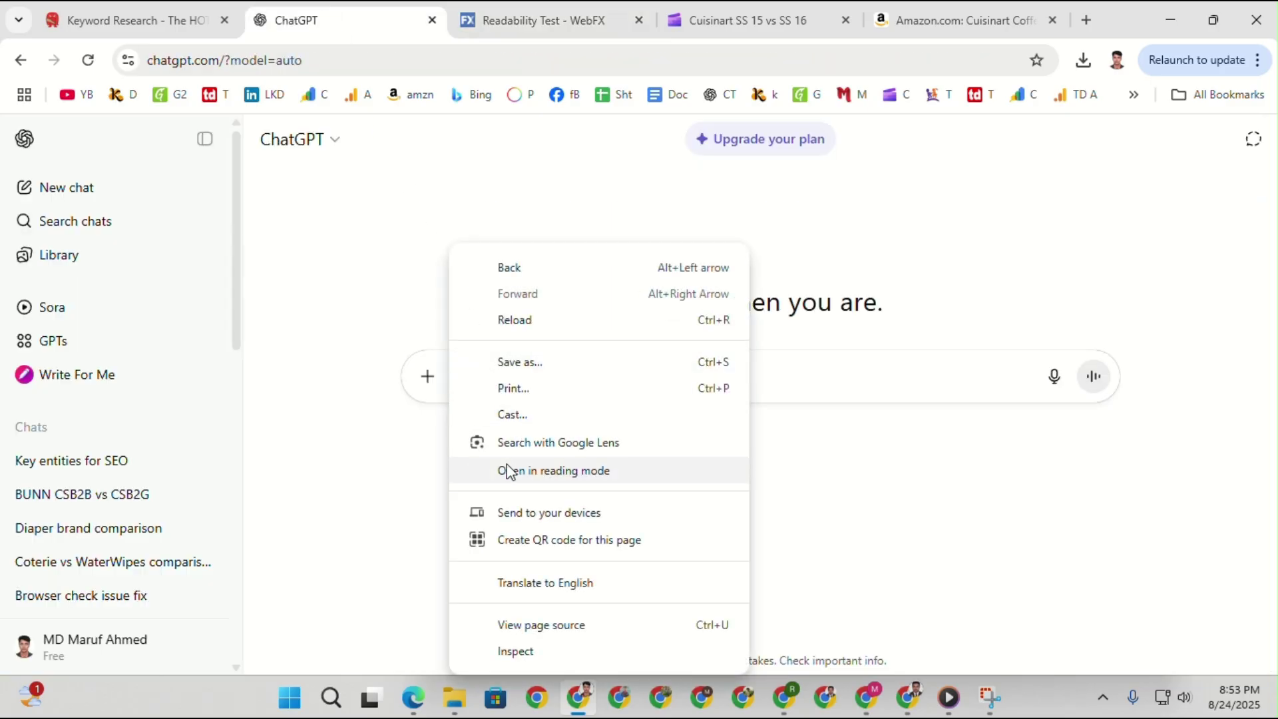
left_click(437, 376)
left_click(492, 378)
right_click(491, 378)
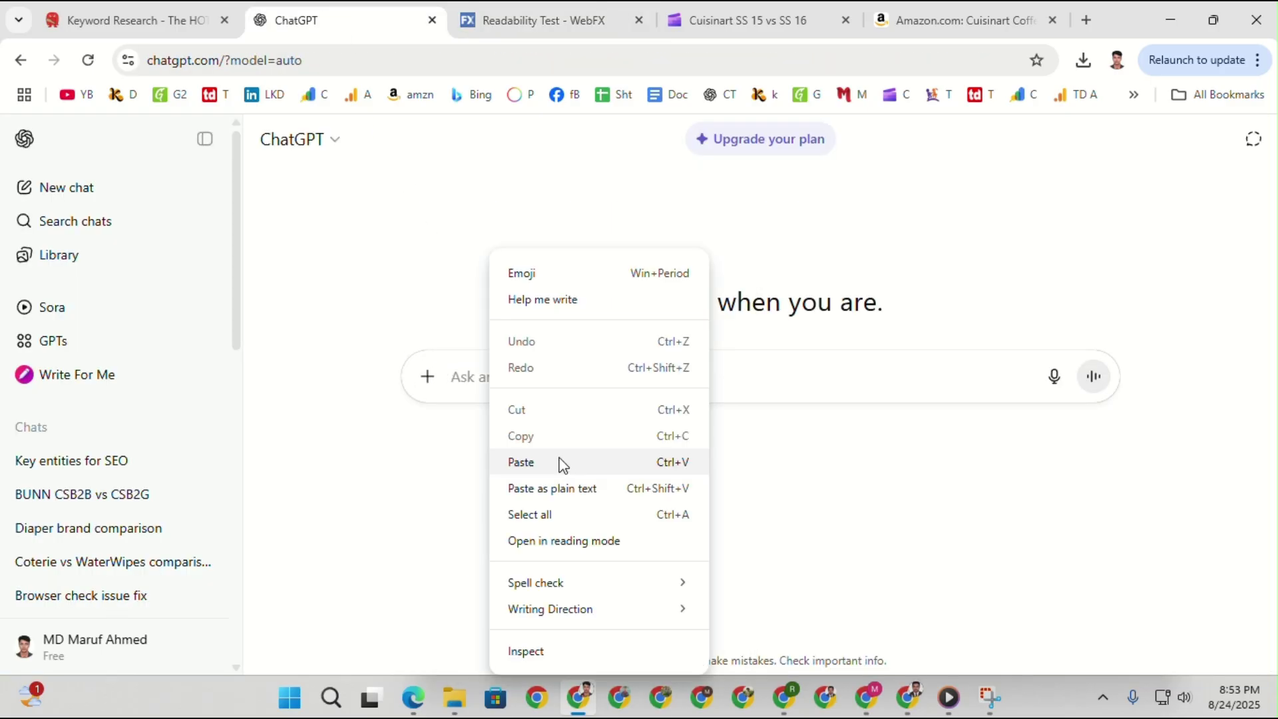
left_click(559, 461)
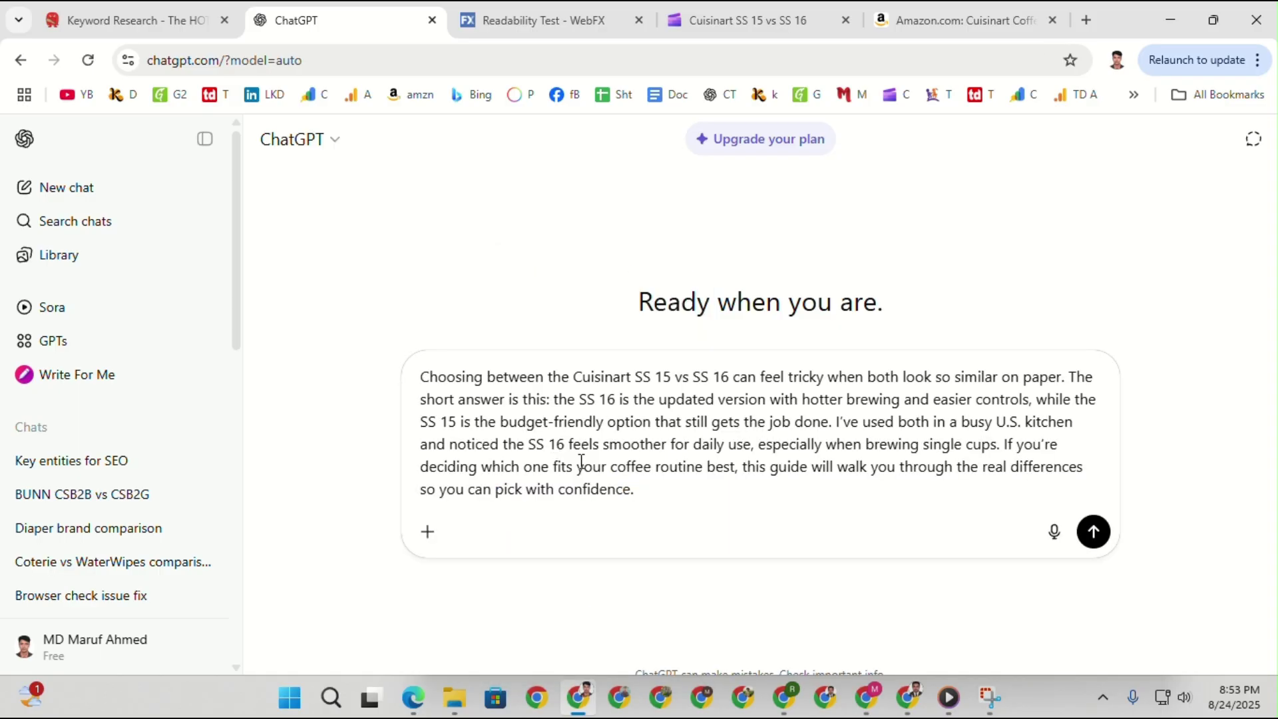
key("shift+Return")
key("shift+Return")
key("shift+Return")
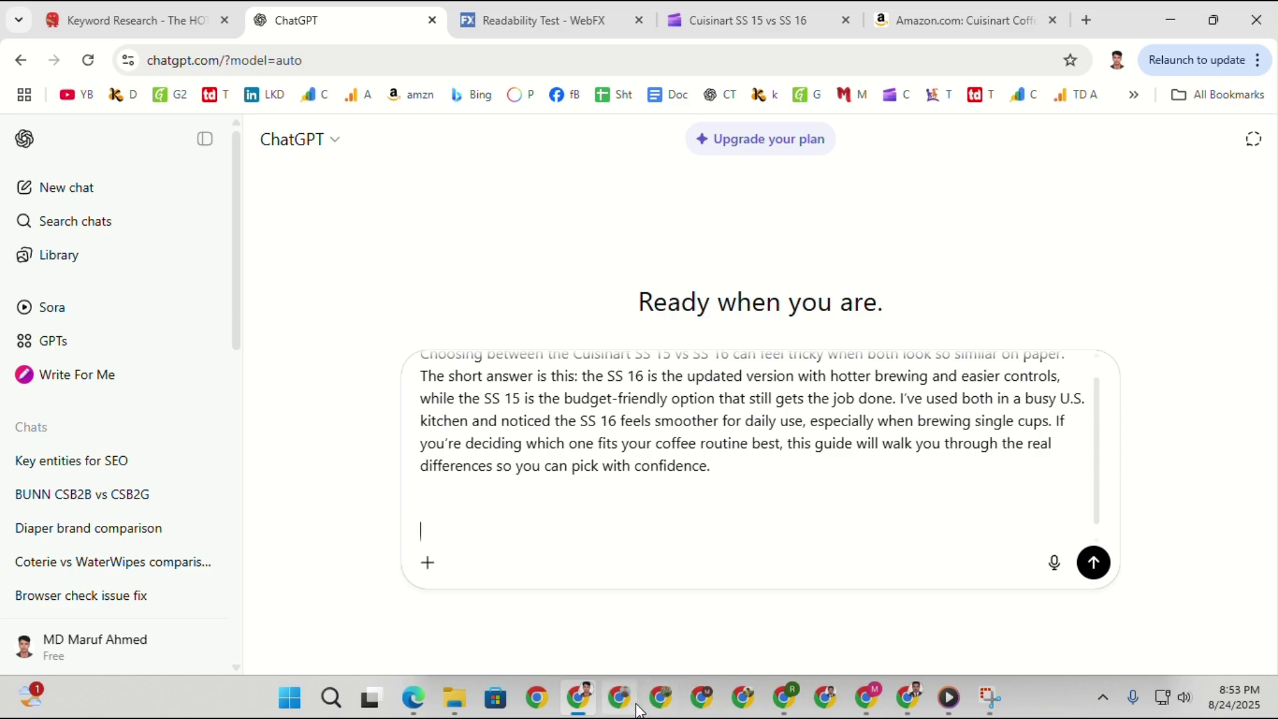
Return to the Linkedin Prompt document and copy the Flesch-Kincaid Reading Ease (95+) instruction under the Readability heading.
mouse_move(910, 699)
left_click(910, 599)
scroll(770, 460, "down", 5)
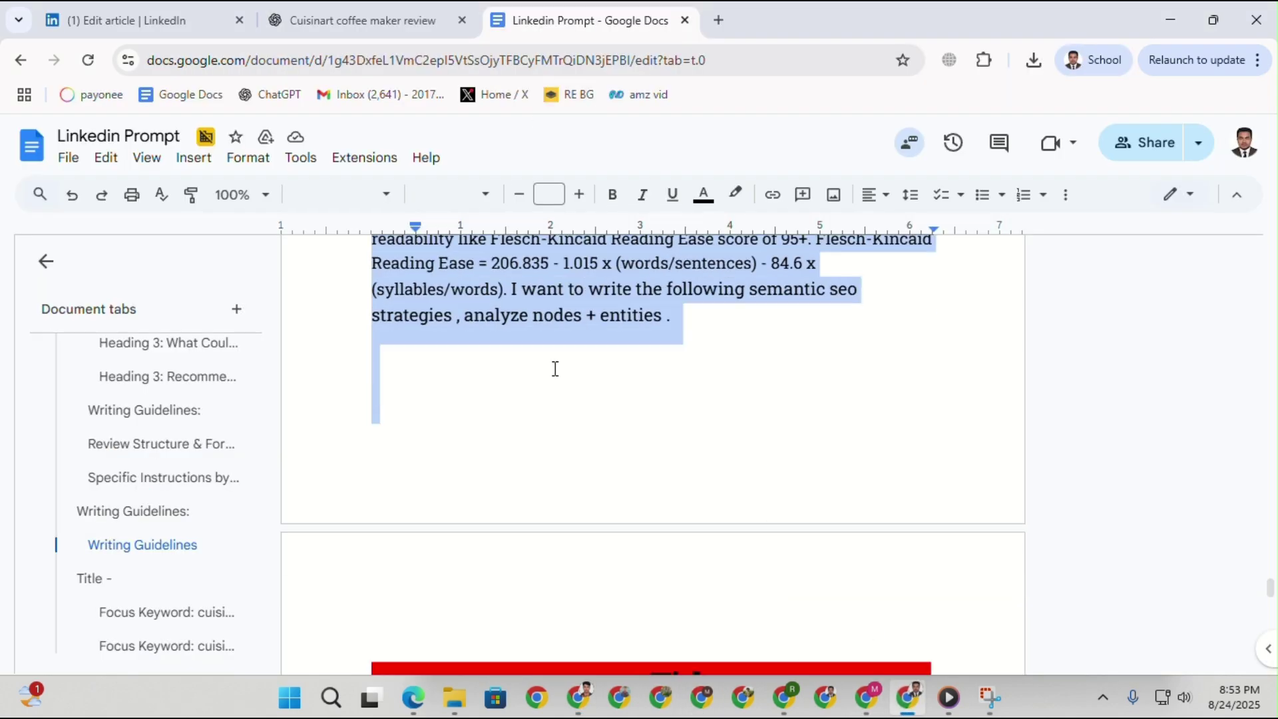
scroll(601, 391, "up", 20)
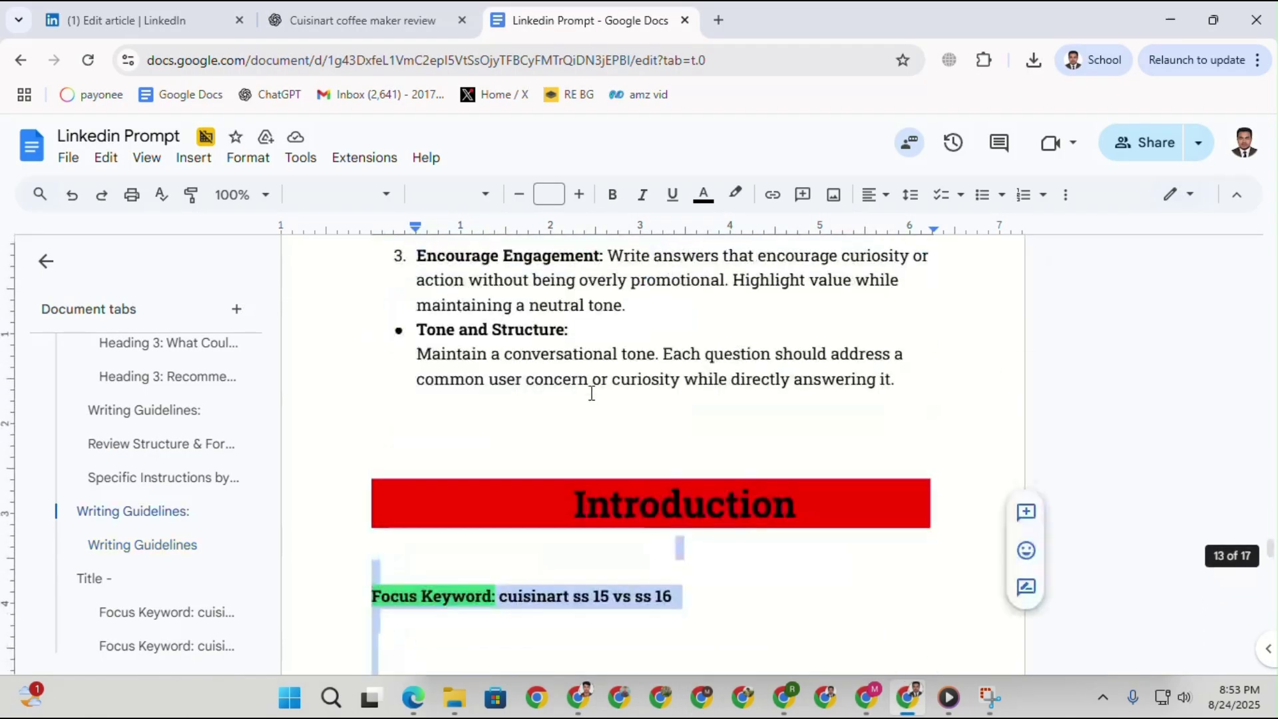
scroll(597, 396, "up", 10)
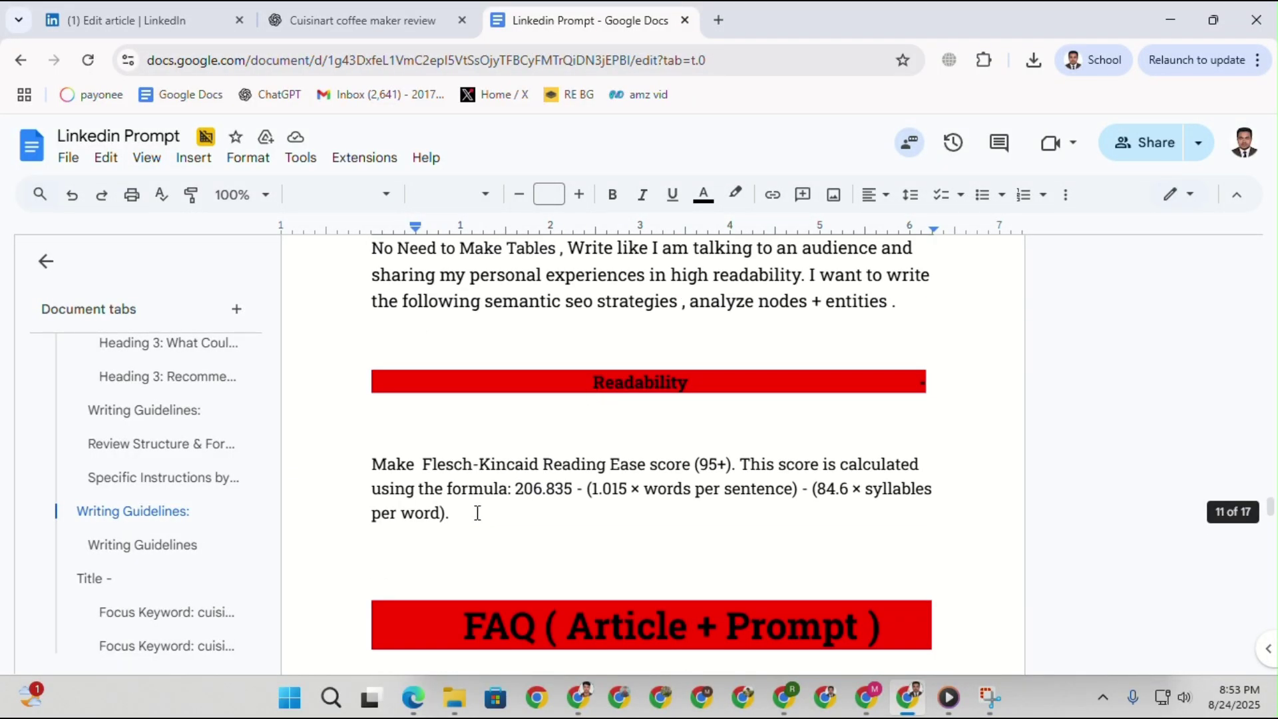
left_click_drag(483, 514, 376, 464)
right_click(390, 466)
left_click(448, 241)
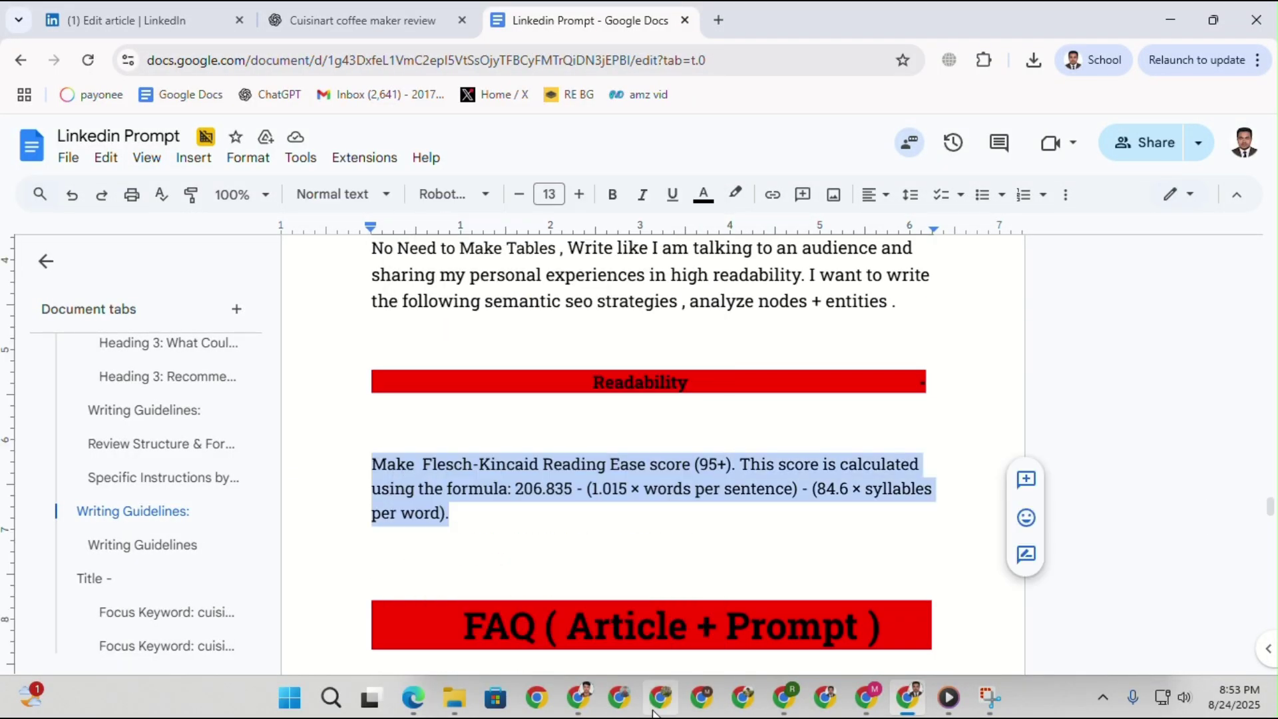
Go back to the ChatGPT chat holding the unsent introduction, paste the readability instruction below the text and submit it.
left_click(784, 697)
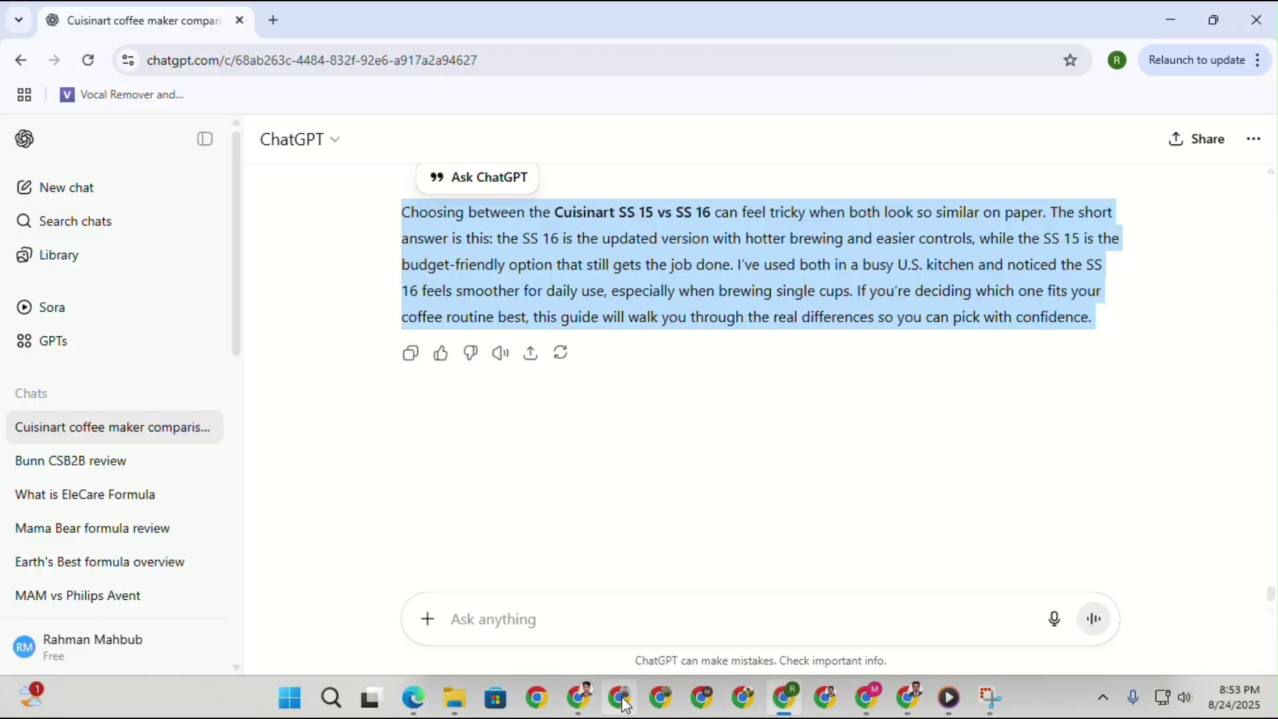
left_click(579, 697)
right_click(459, 528)
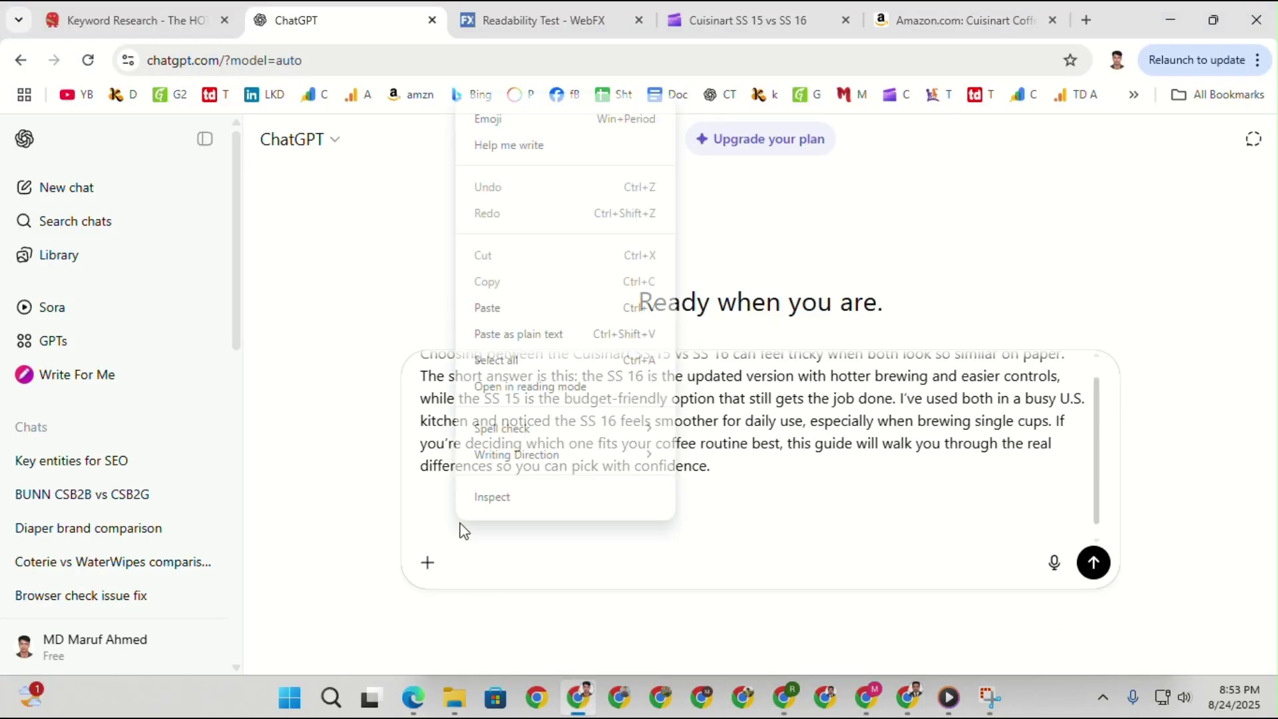
left_click(494, 313)
key("Return")
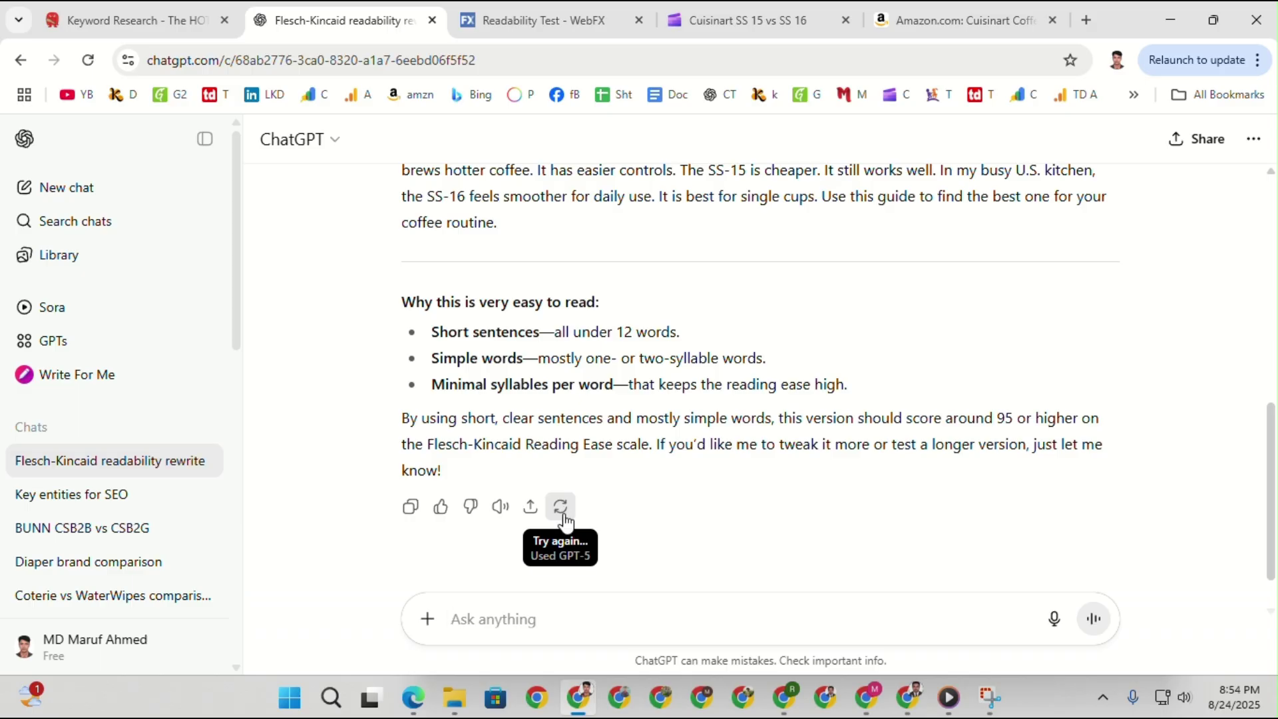
Copy the paragraph under "Rewritten version" in the reply, leaving out the explanation of why it is easy to read.
scroll(563, 526, "up", 3)
left_click_drag(398, 343, 502, 417)
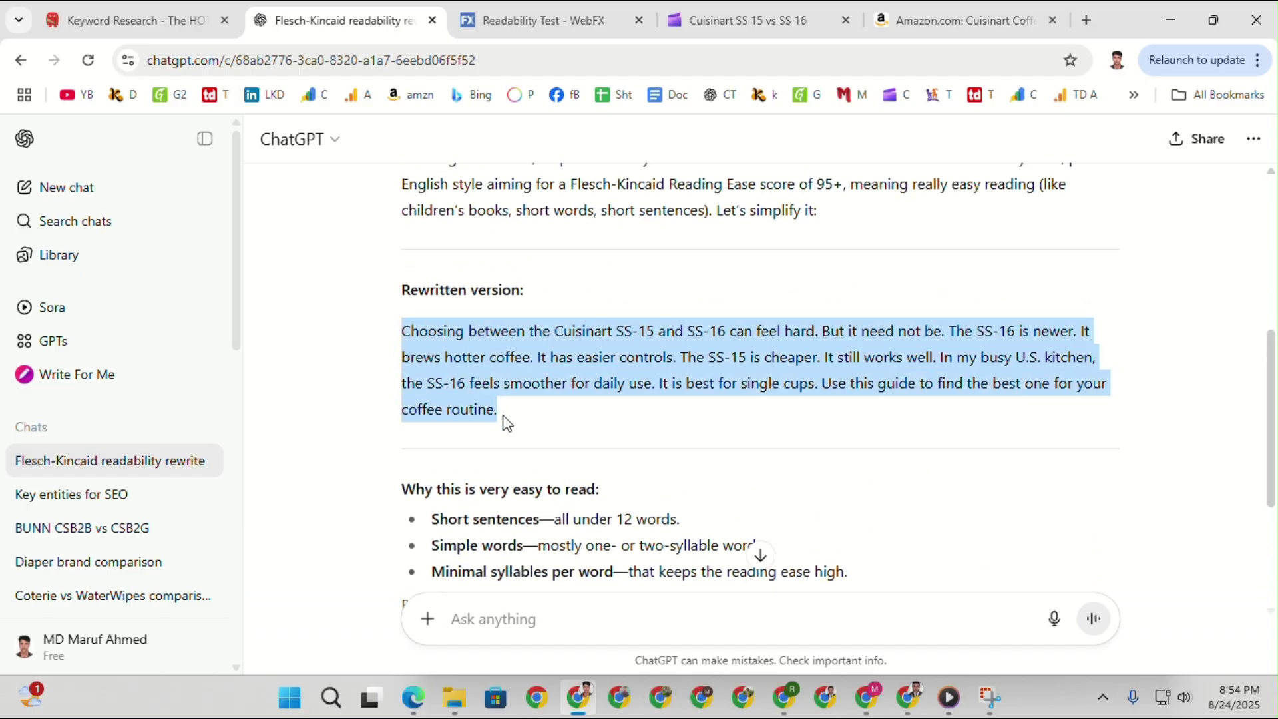
right_click(524, 399)
left_click(525, 434)
scroll(546, 479, "down", 3)
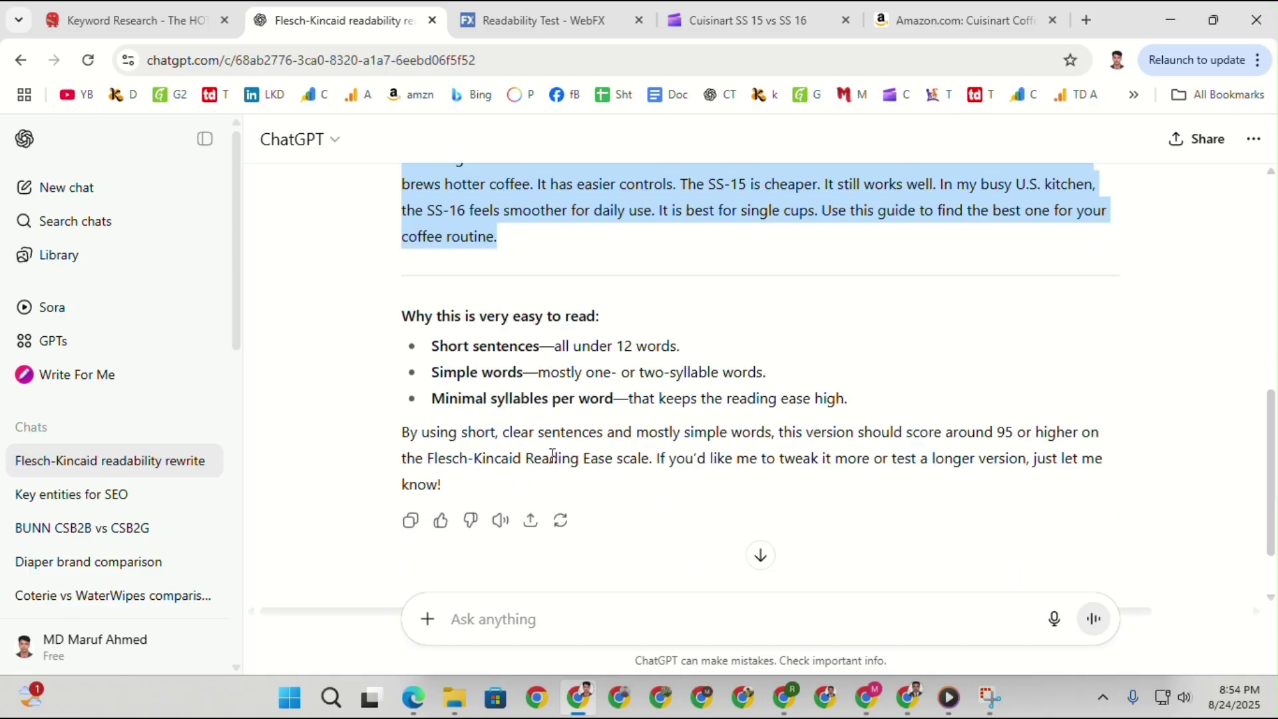
Replace the text in the WebFX readability test with the rewritten introduction, calculate its readability and check the reading age.
left_click(540, 20)
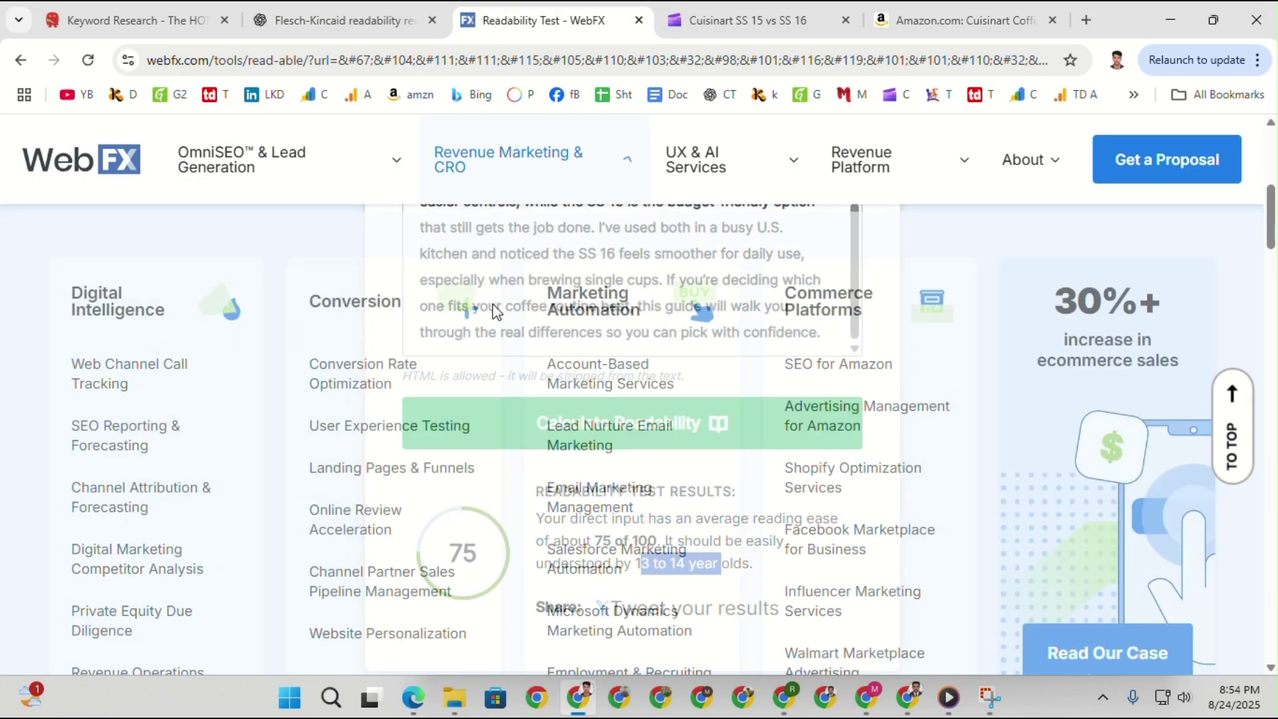
key("ctrl+a")
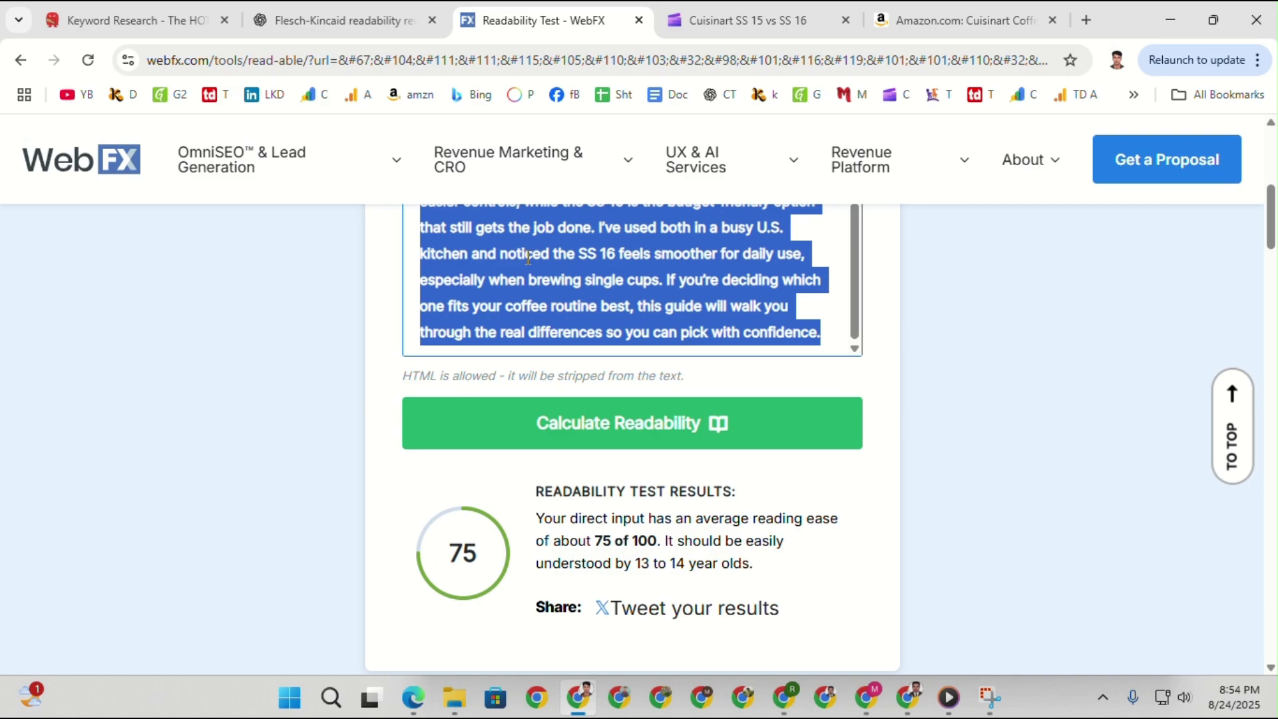
key("ctrl+v")
left_click(673, 424)
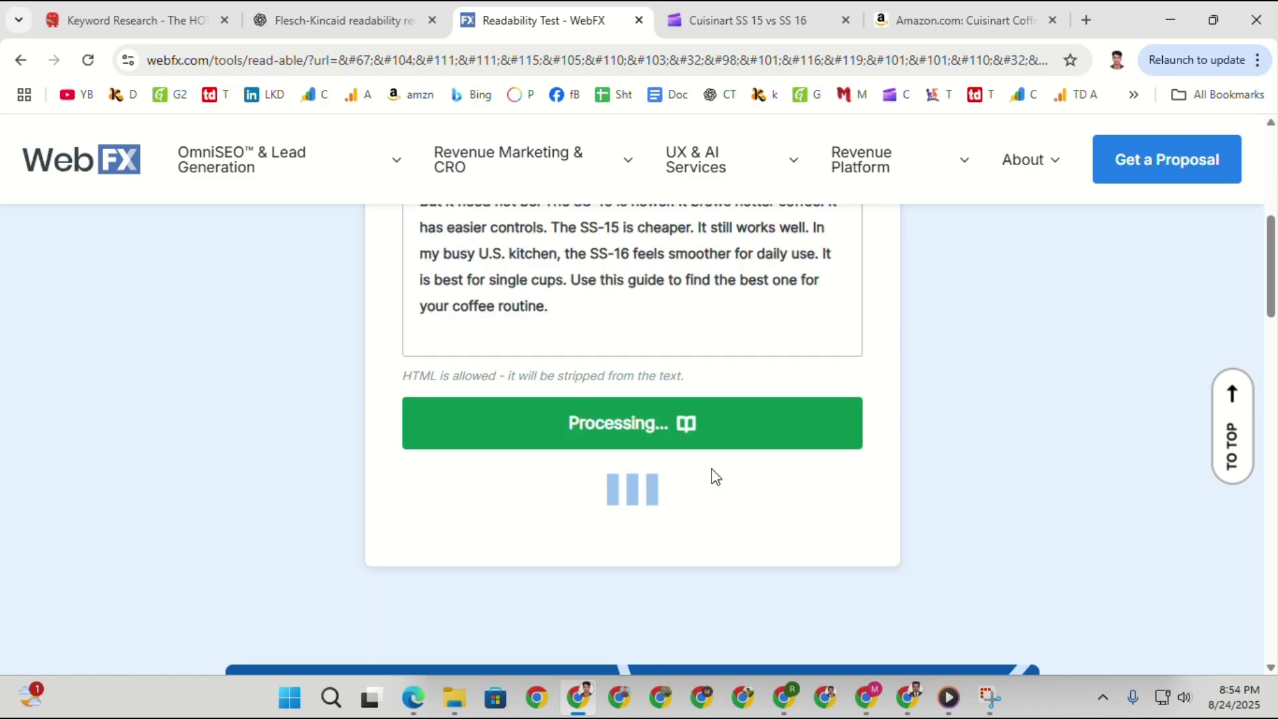
scroll(726, 442, "up", 1)
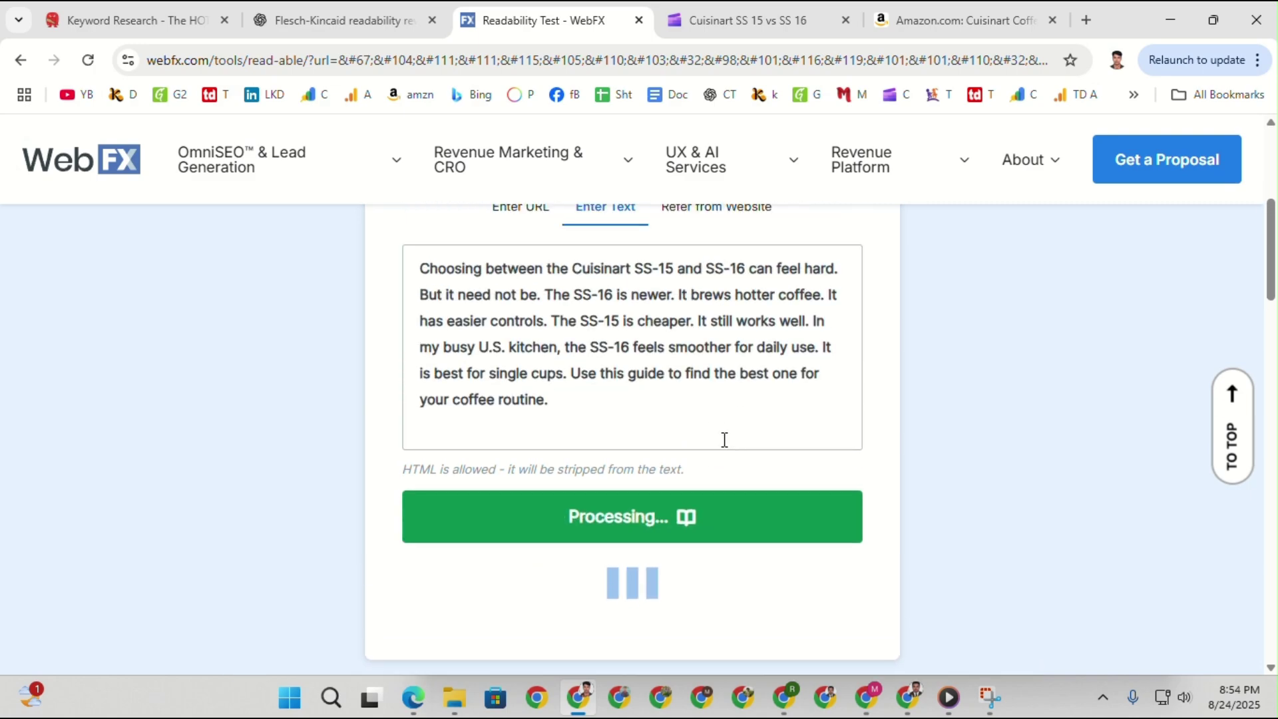
scroll(725, 439, "down", 1)
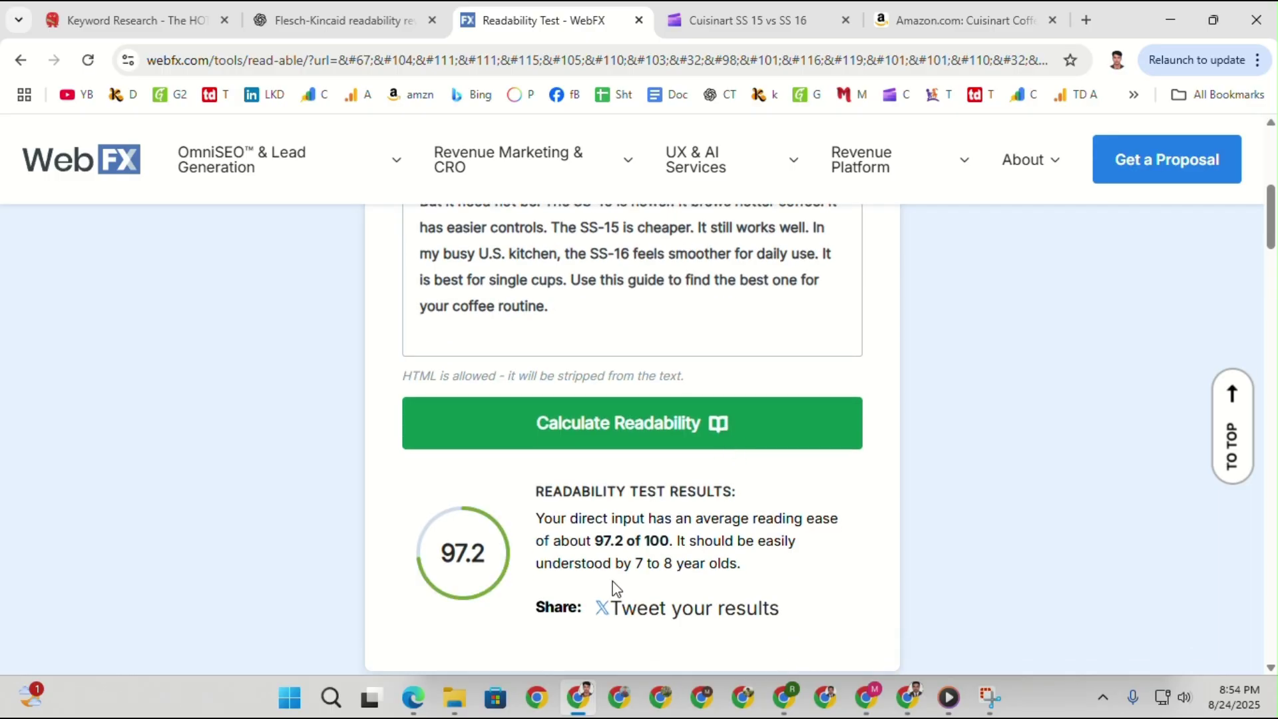
left_click_drag(635, 563, 711, 561)
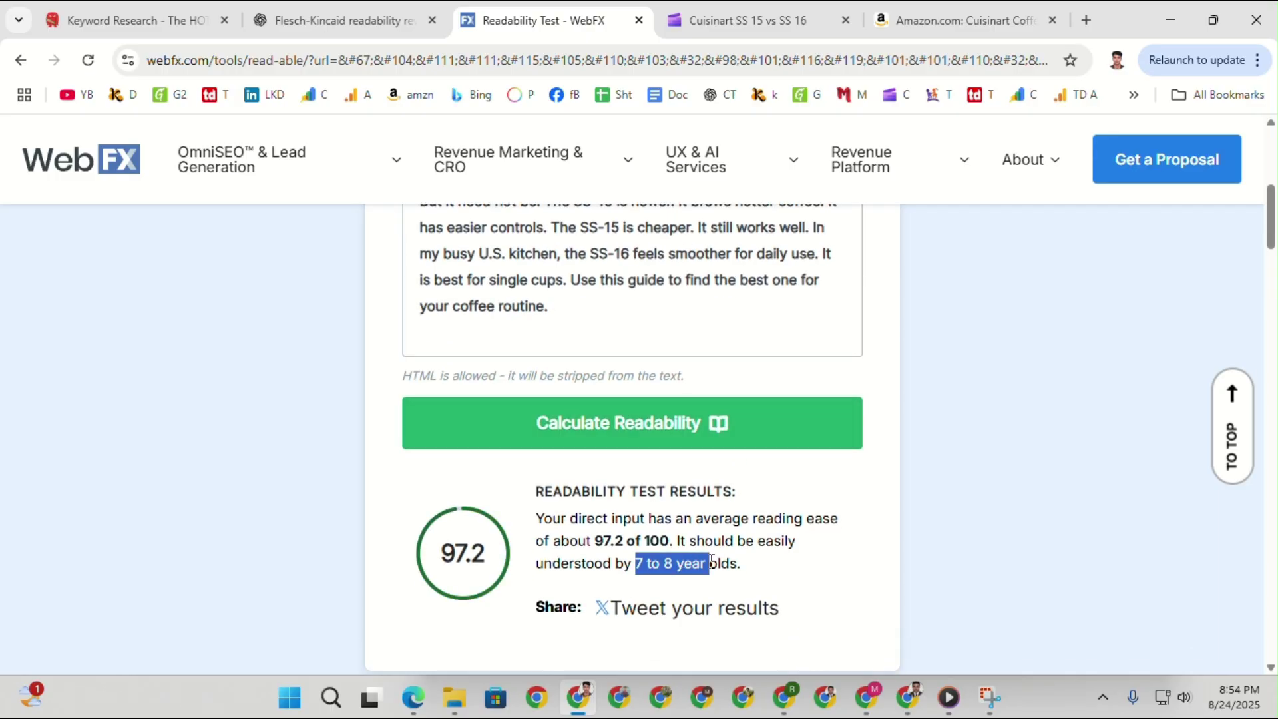
Return to the LinkedIn article draft and paste the rewritten introduction between the title and the heading "Is Cuisinart SS-15 Good?".
left_click(915, 699)
left_click(234, 14)
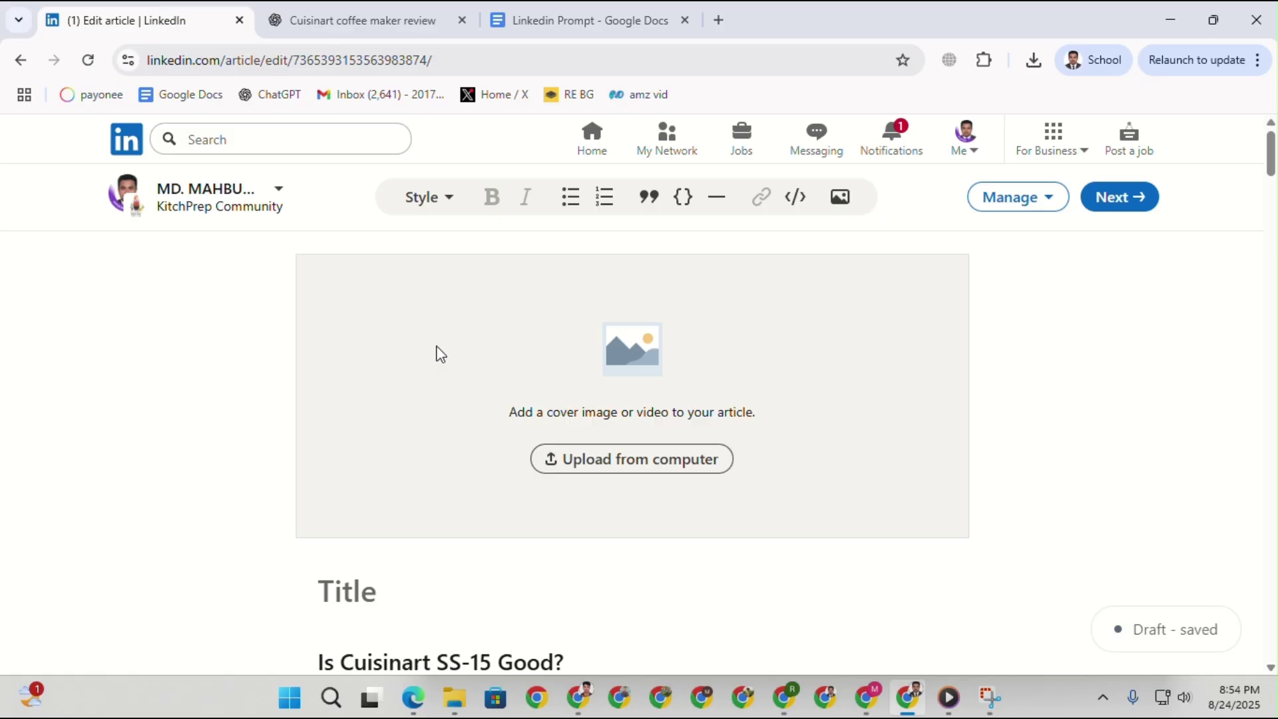
scroll(436, 496, "down", 4)
left_click(373, 302)
key("Return")
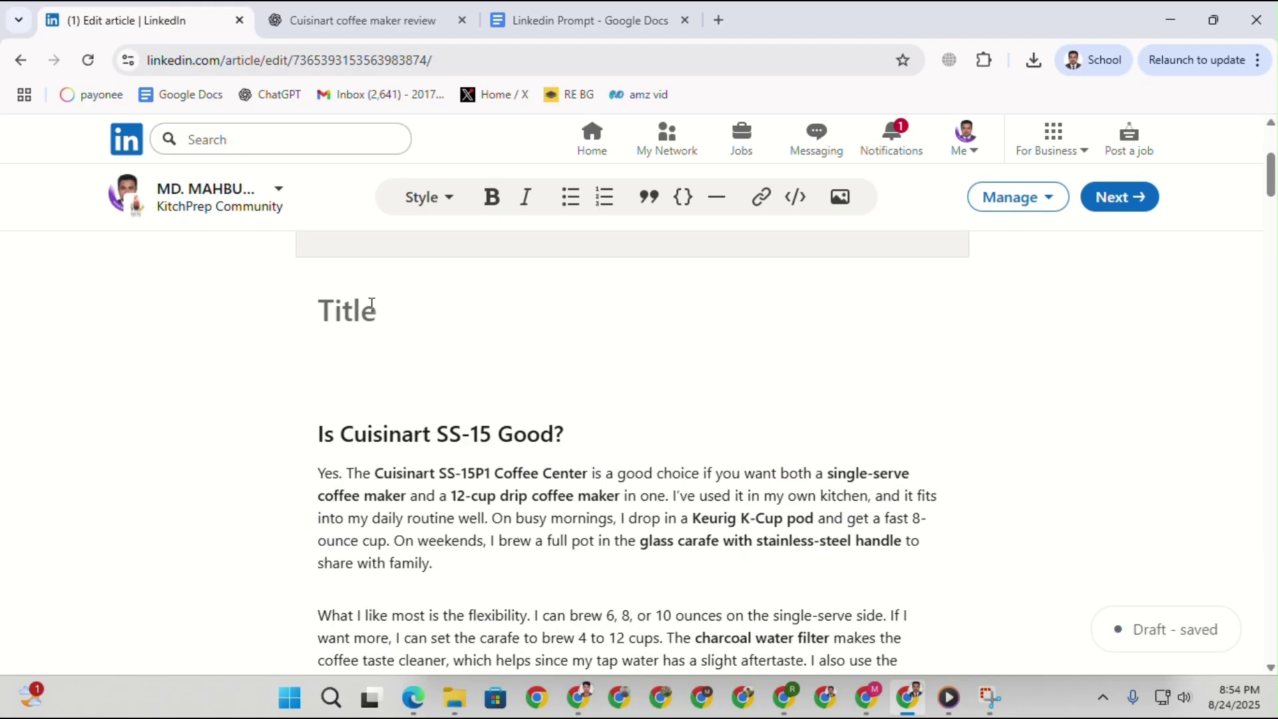
key("ctrl+v")
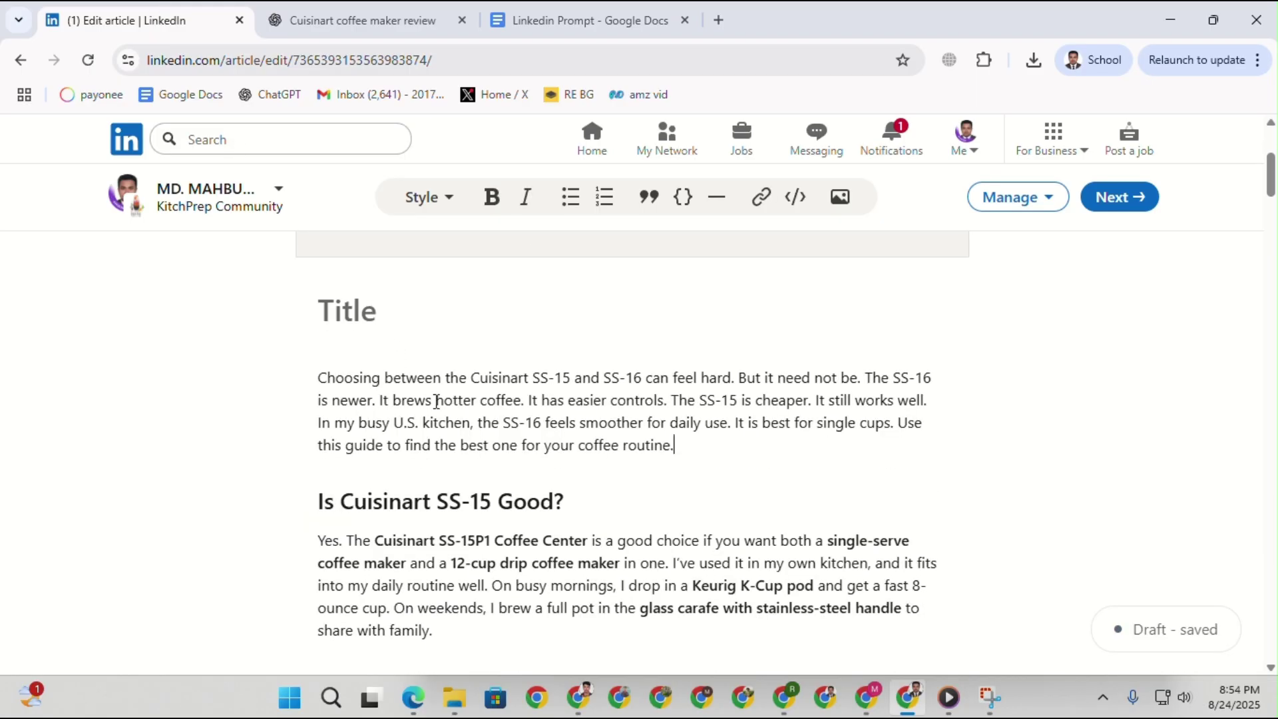
scroll(409, 418, "down", 6)
scroll(442, 451, "up", 6)
scroll(347, 414, "down", 15)
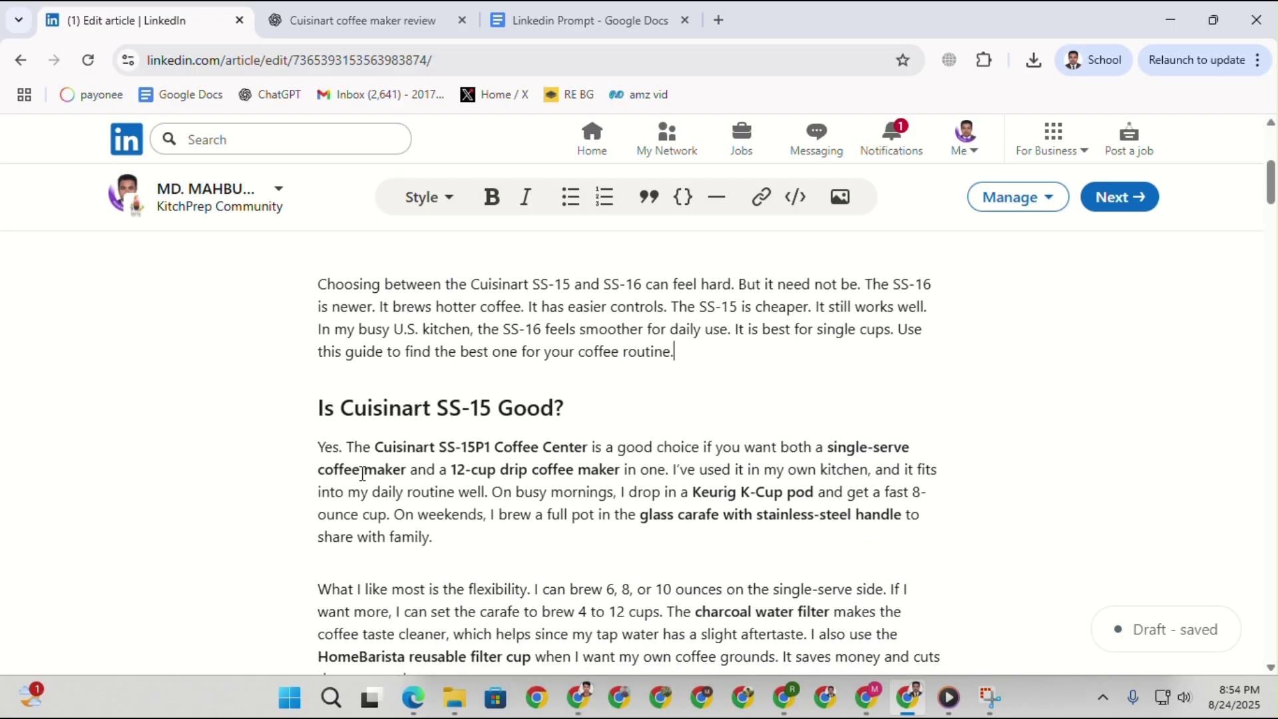
Review the LinkedIn article draft from the introduction down to the last FAQ answer, then return to its beginning.
scroll(432, 509, "down", 20)
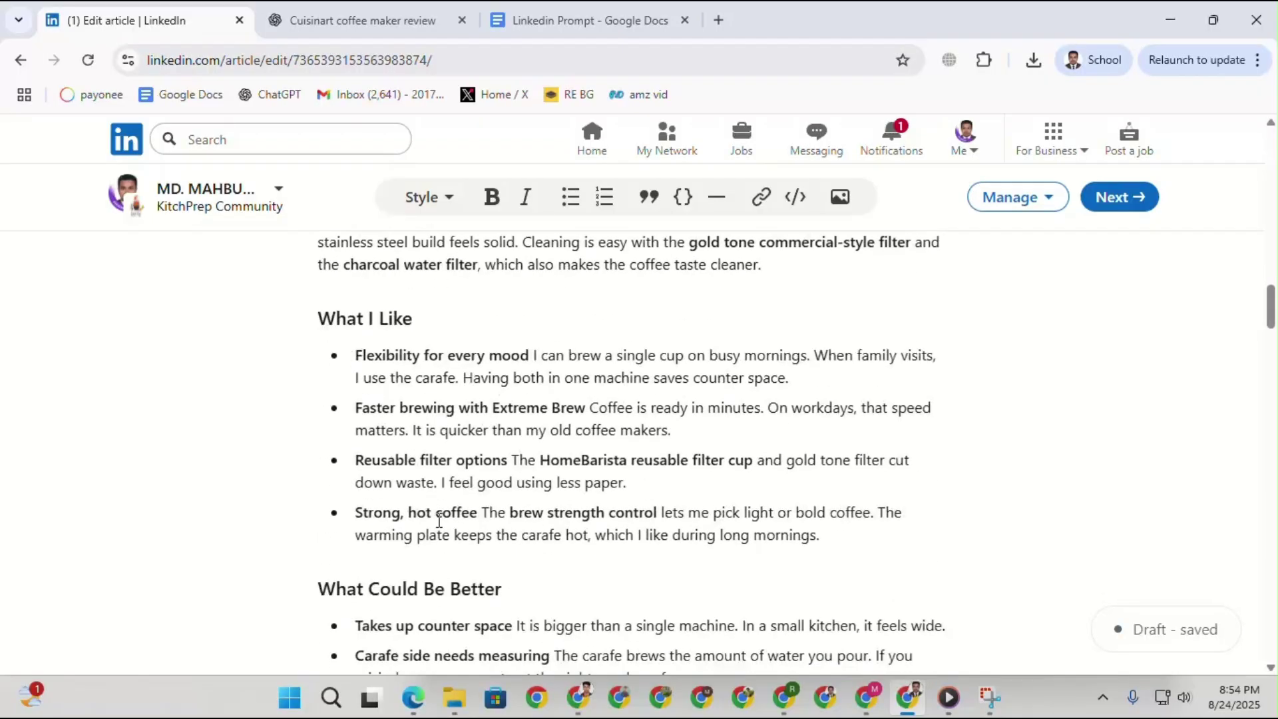
scroll(426, 546, "down", 20)
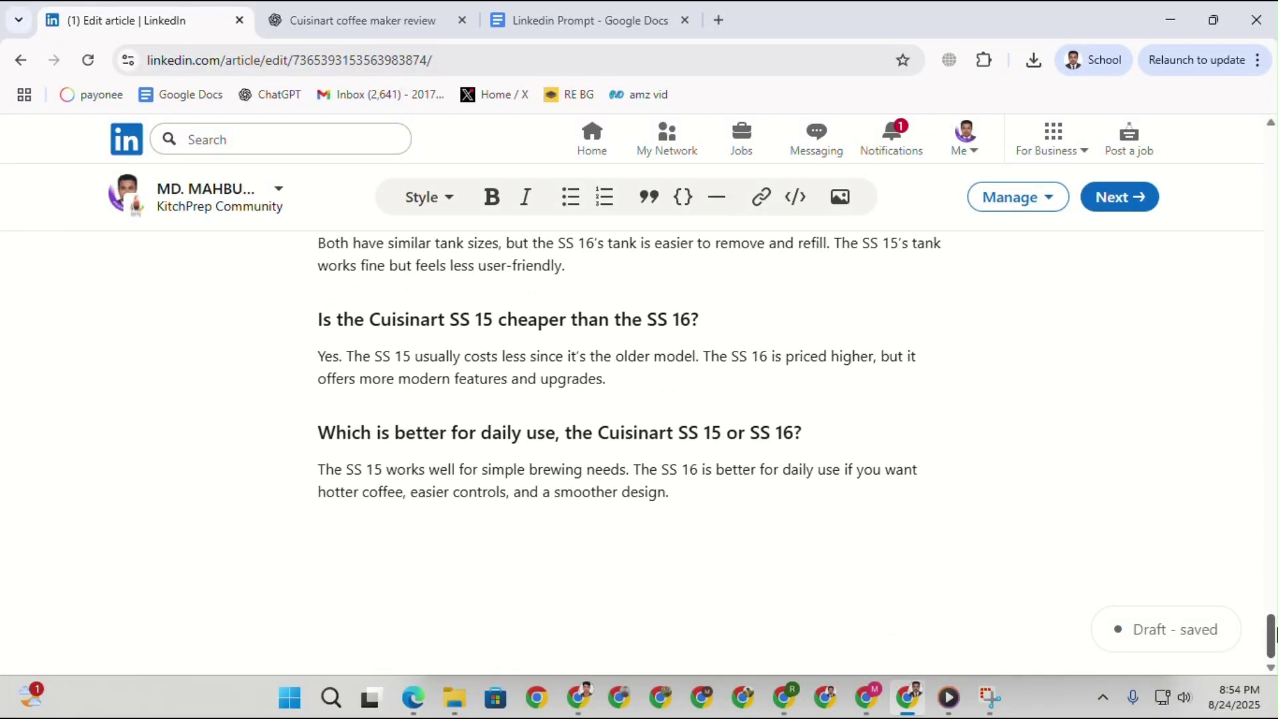
left_click_drag(1271, 633, 1271, 165)
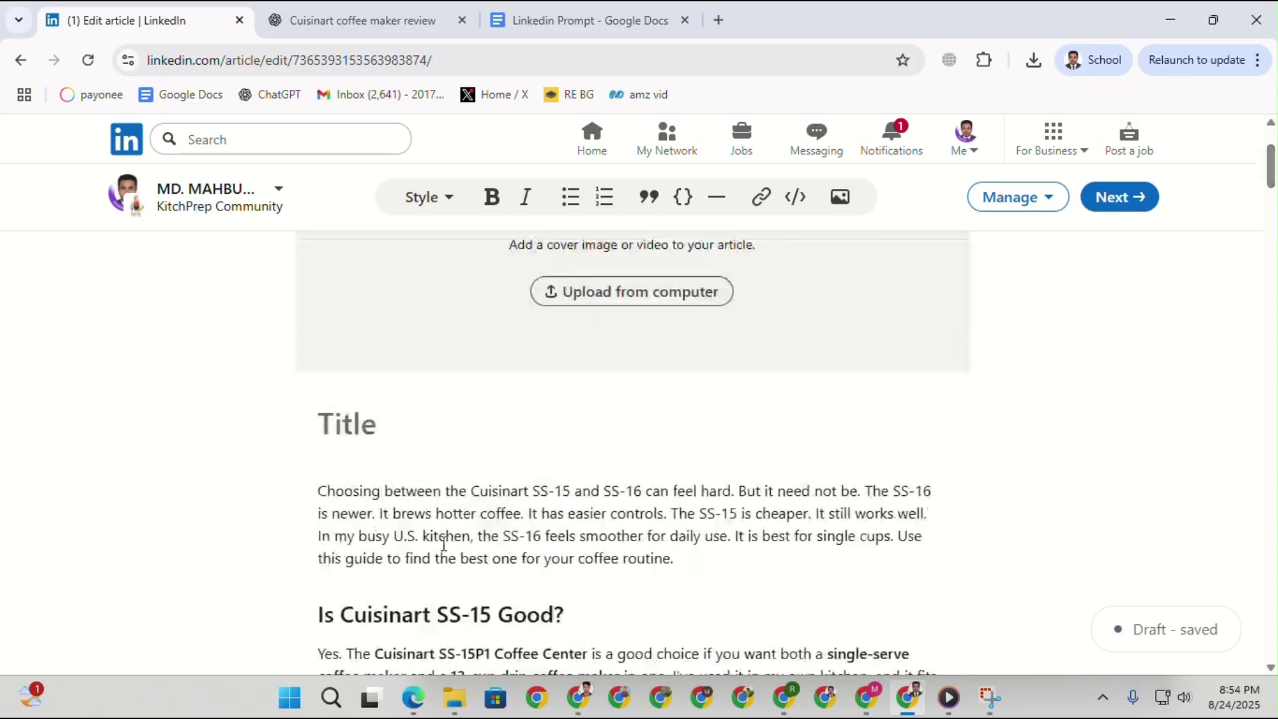
left_click(594, 701)
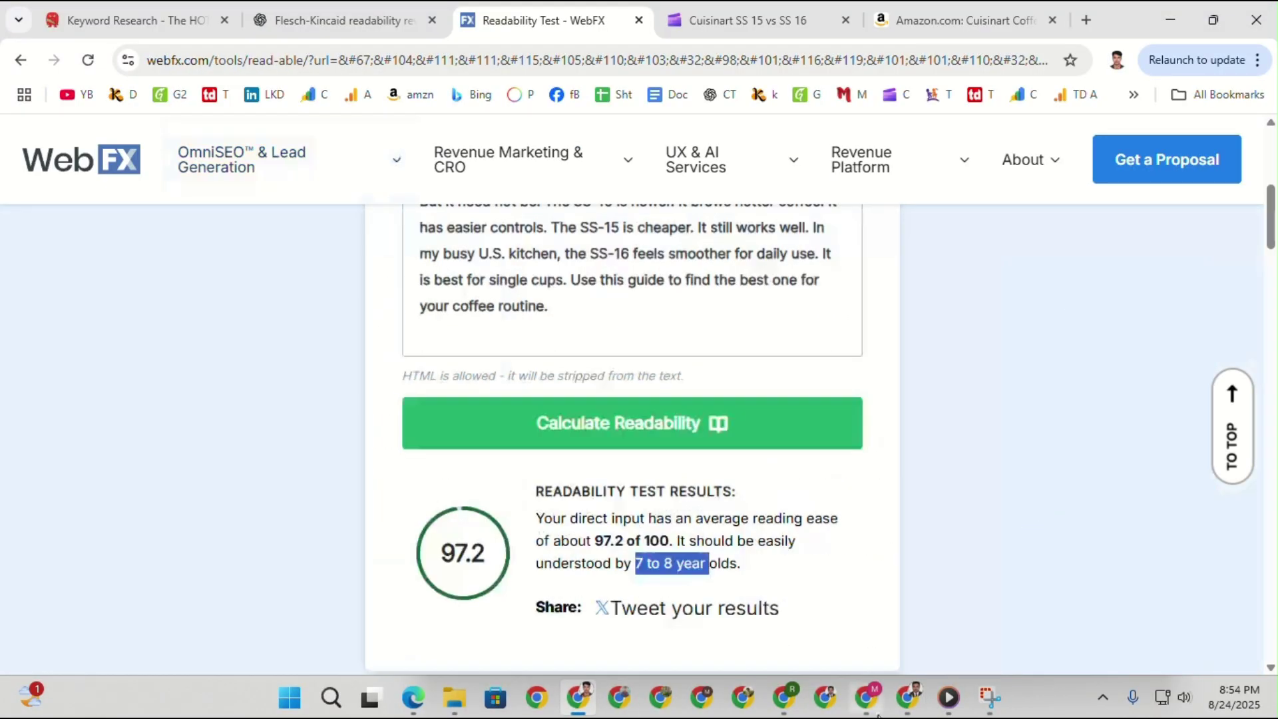
left_click(911, 704)
scroll(550, 502, "down", 3)
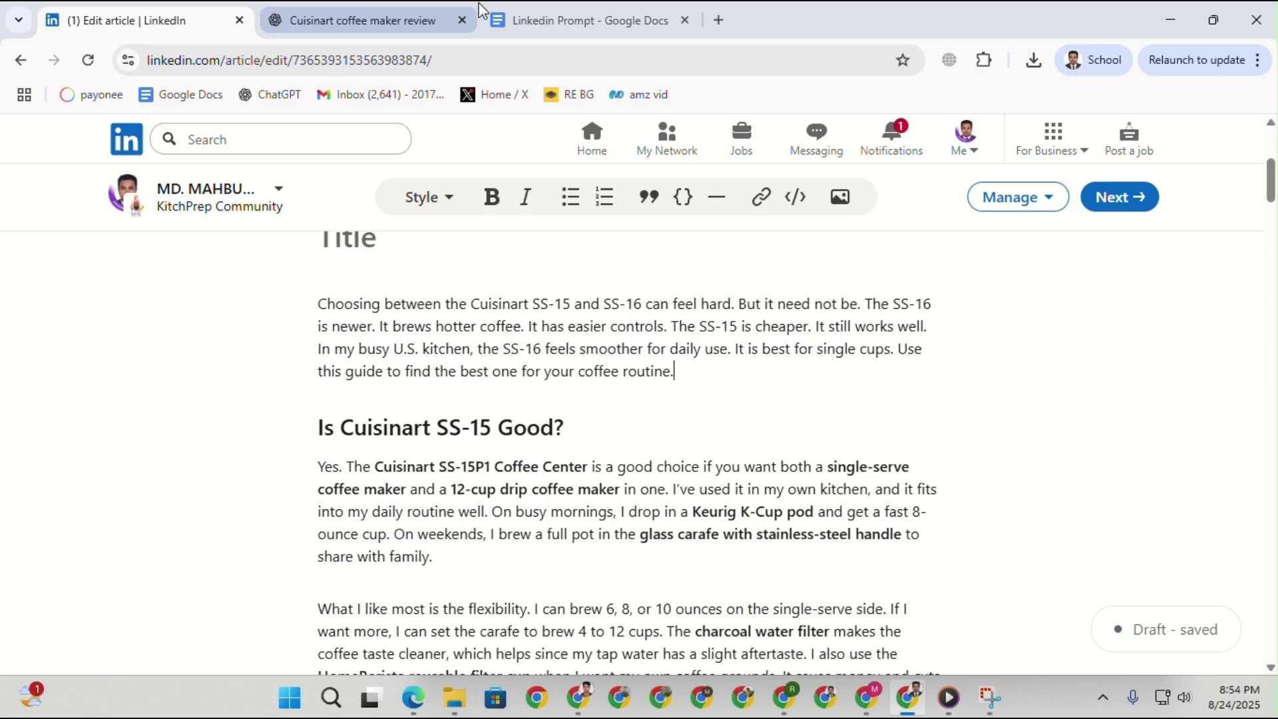
In the Linkedin Prompt Google Doc, copy the title prompt, from its focus keyword through the request for 5-10 unique title suggestions.
left_click(526, 20)
scroll(492, 460, "down", 8)
scroll(498, 457, "up", 8)
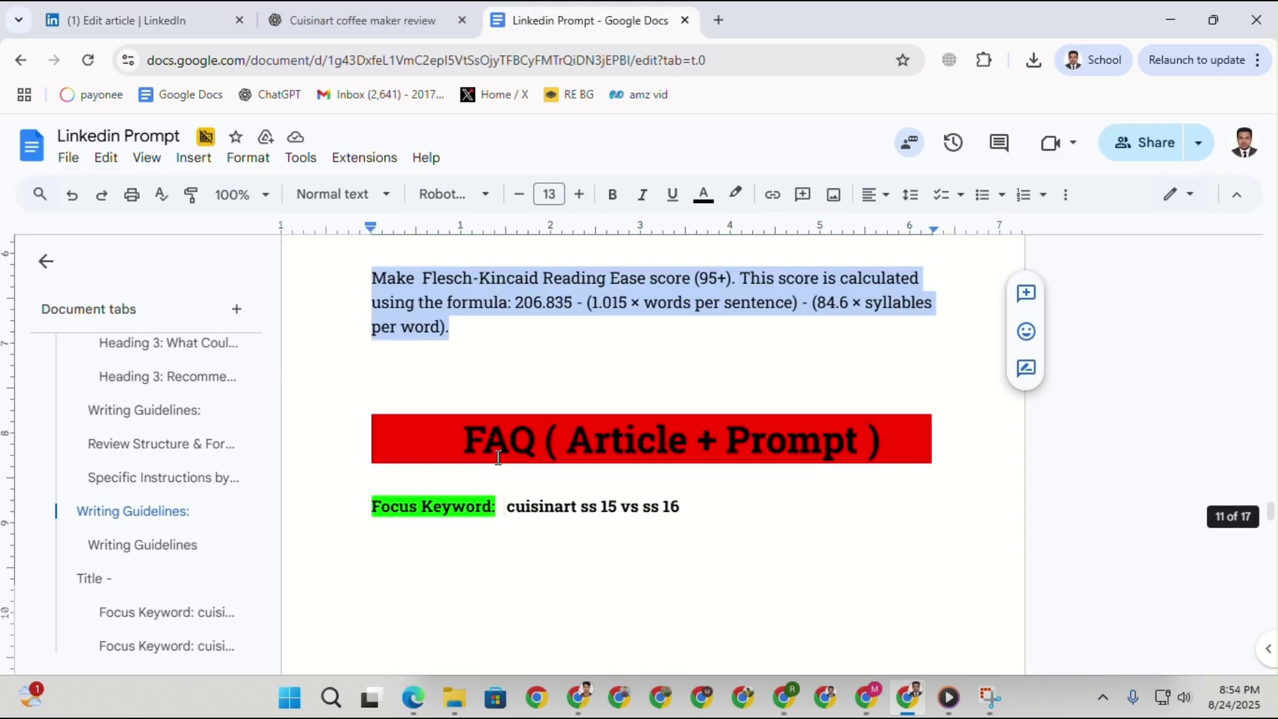
scroll(492, 563, "down", 15)
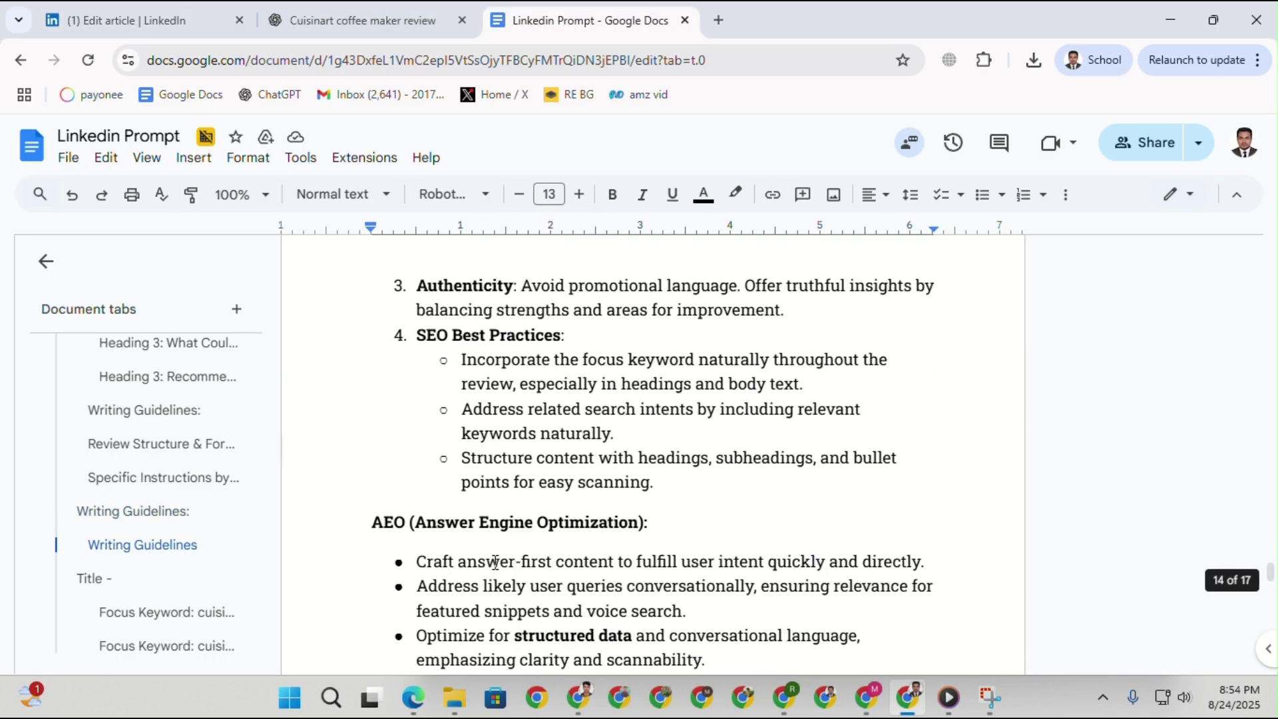
scroll(492, 561, "down", 8)
left_click_drag(368, 357, 601, 521)
scroll(613, 481, "down", 4)
scroll(619, 485, "down", 8)
right_click(601, 521)
left_click(612, 241)
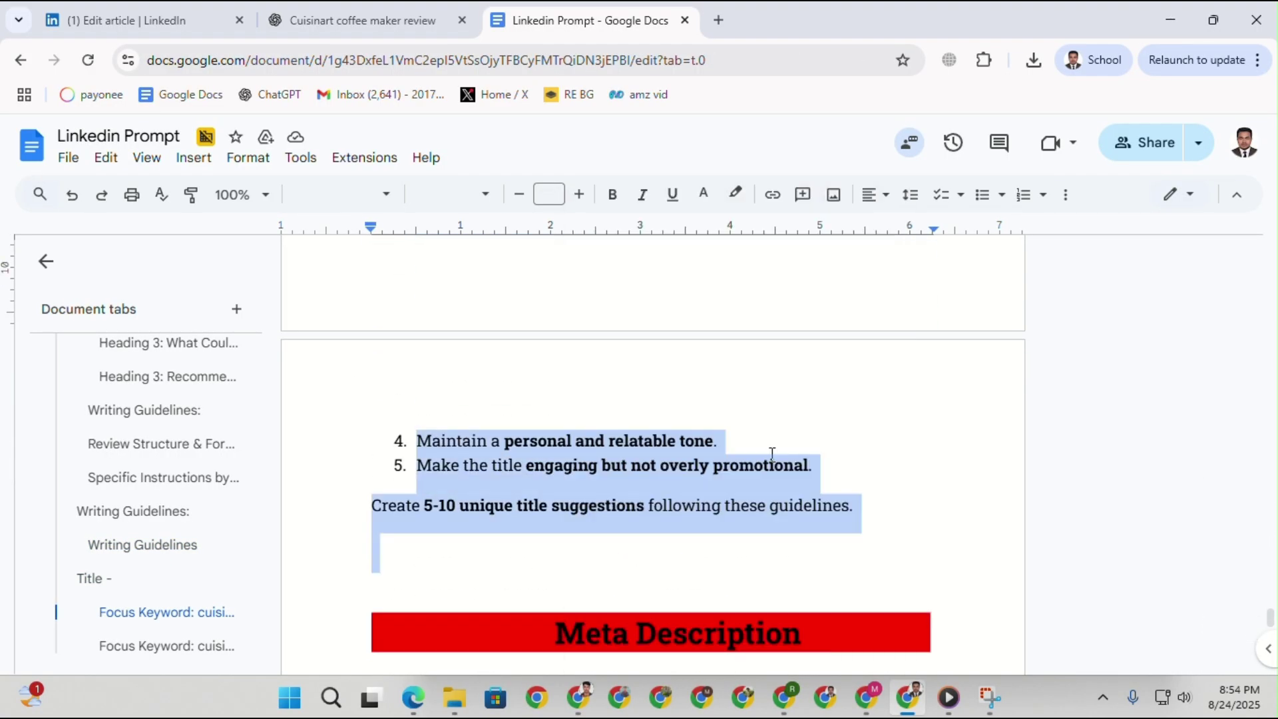
Switch to the ChatGPT chat on the Cuisinart coffee maker comparison, paste the title prompt and submit it.
left_click(785, 698)
left_click(565, 627)
right_click(565, 627)
left_click(608, 422)
key("Return")
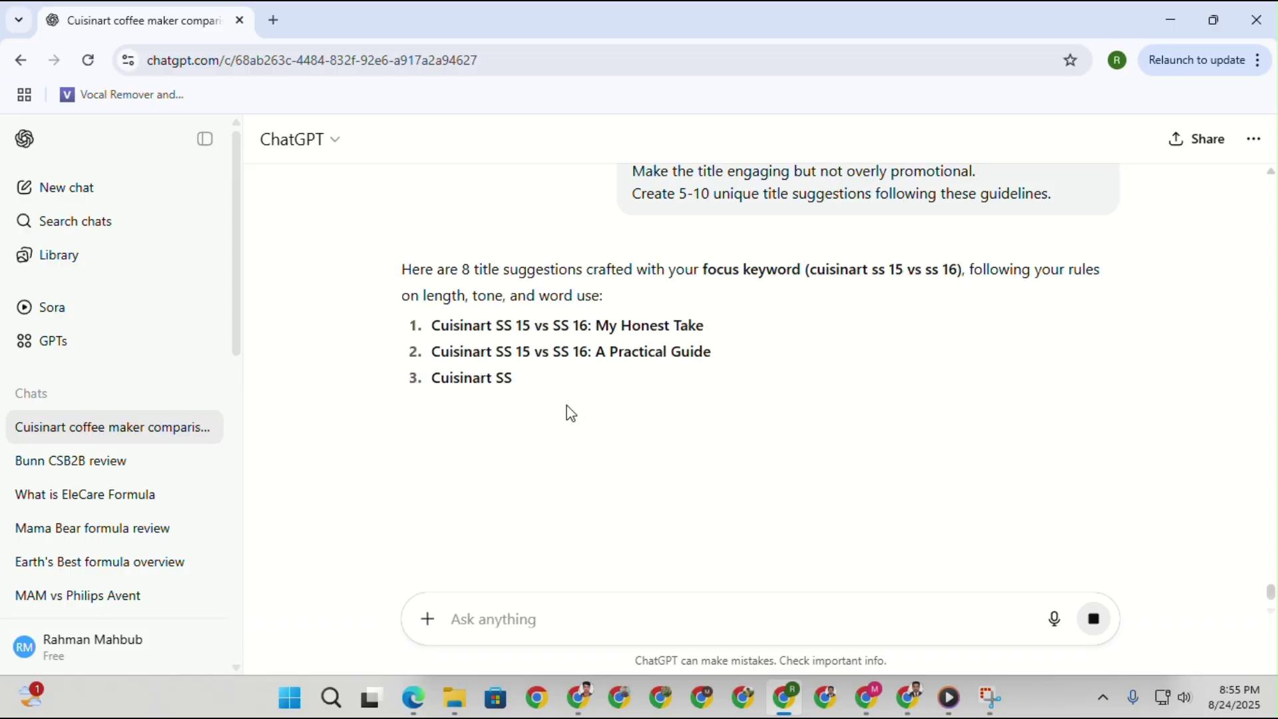
Copy the suggested title "Cuisinart SS 15 vs SS 16: My Honest Take" and paste it as the LinkedIn article's title.
left_click_drag(432, 326, 711, 321)
triple_click(688, 319)
right_click(550, 331)
left_click(562, 347)
left_click(912, 699)
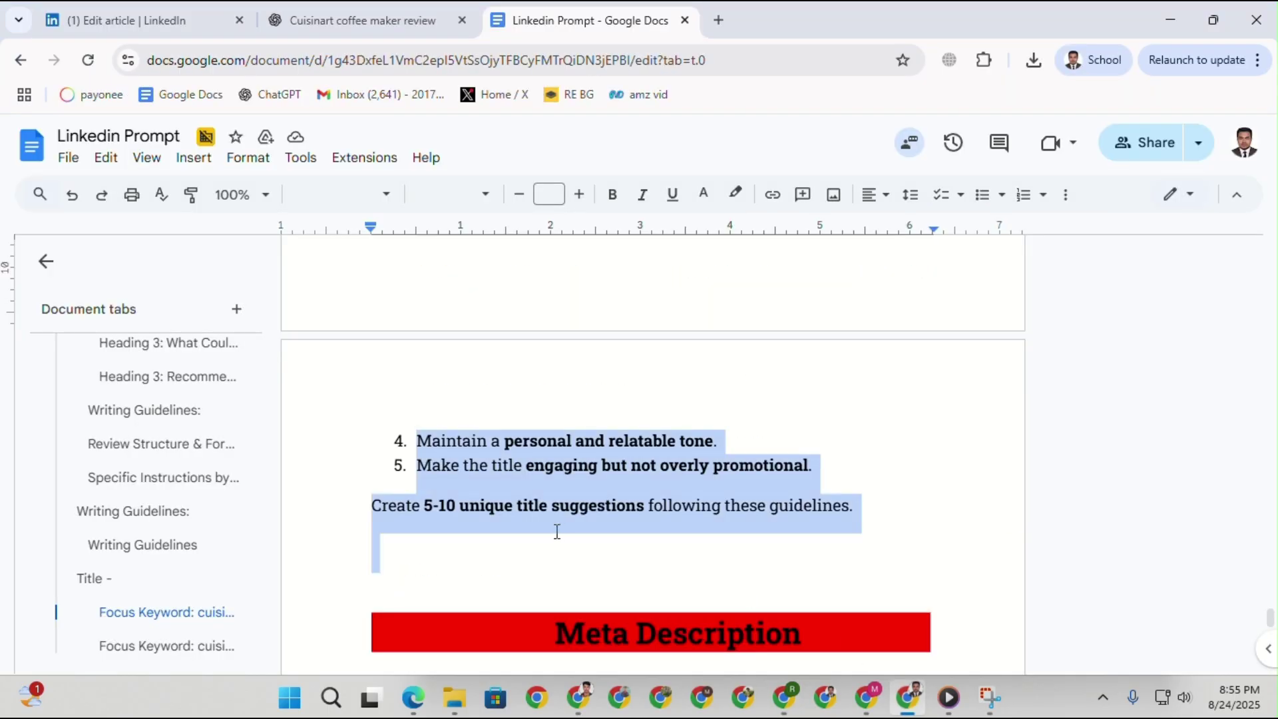
left_click(203, 14)
right_click(363, 256)
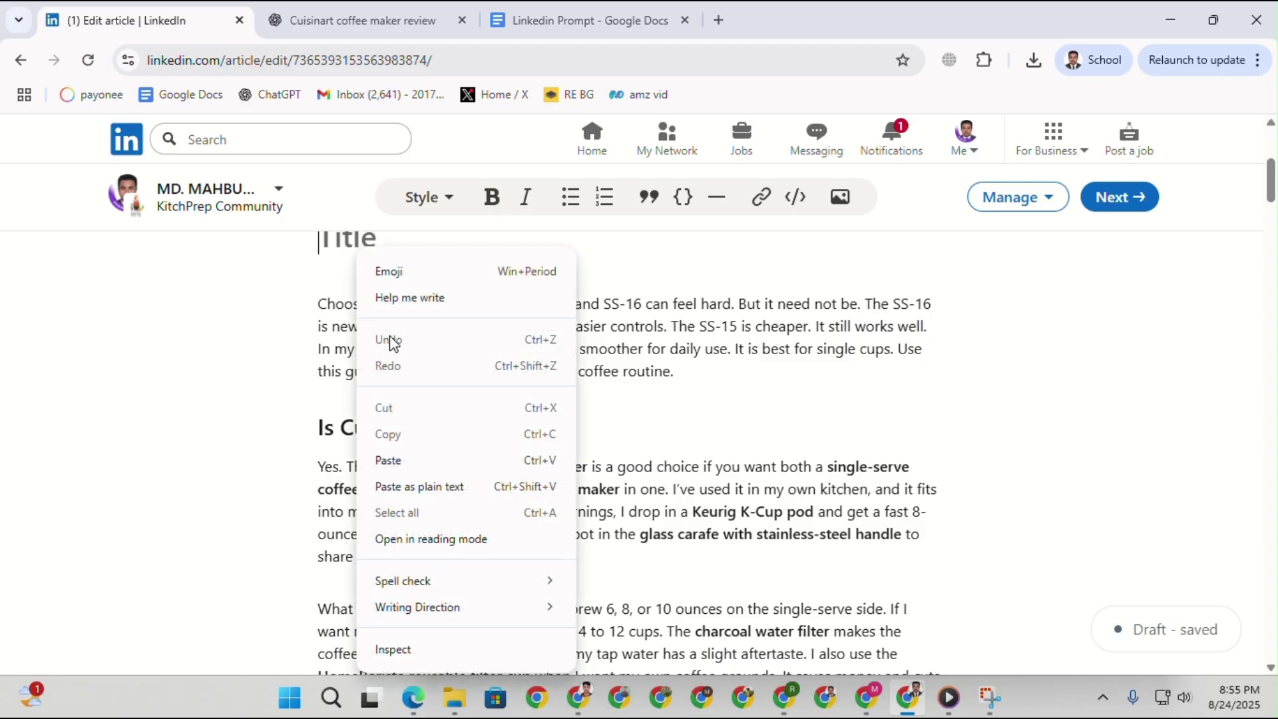
left_click(391, 458)
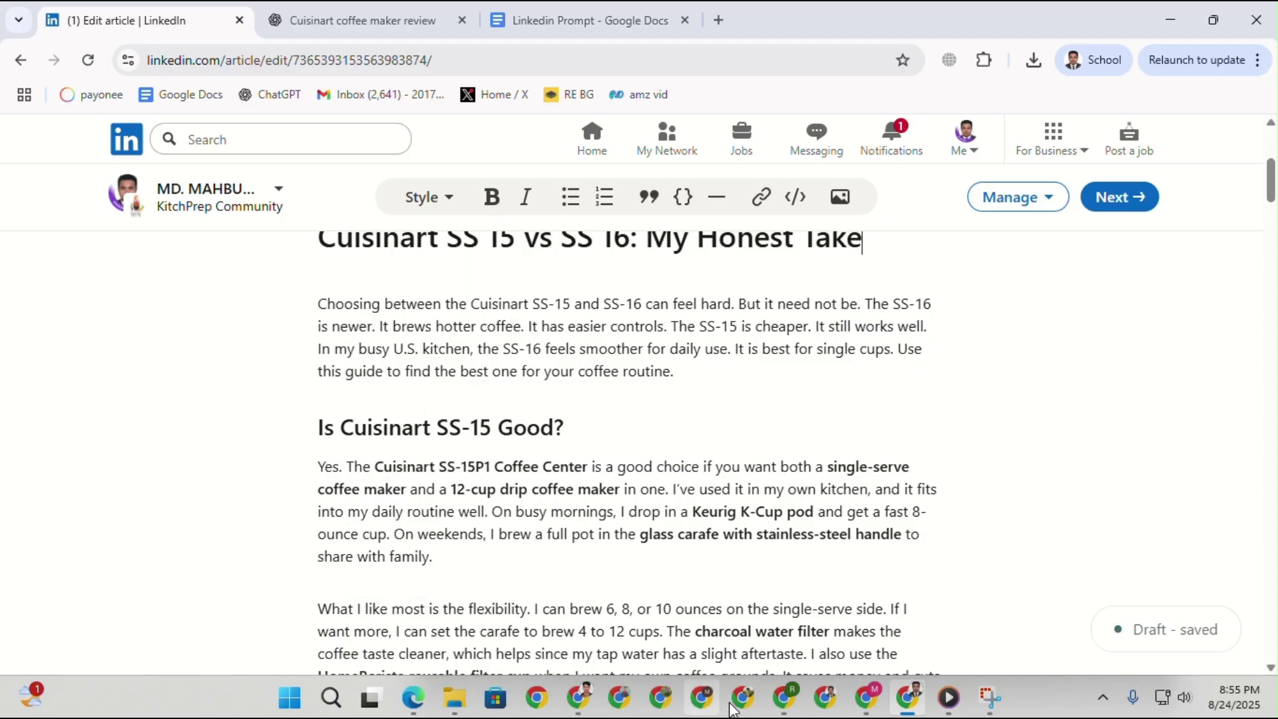
Look over the remaining title suggestions in the ChatGPT reply.
left_click(786, 699)
scroll(689, 557, "down", 1)
scroll(631, 582, "down", 2)
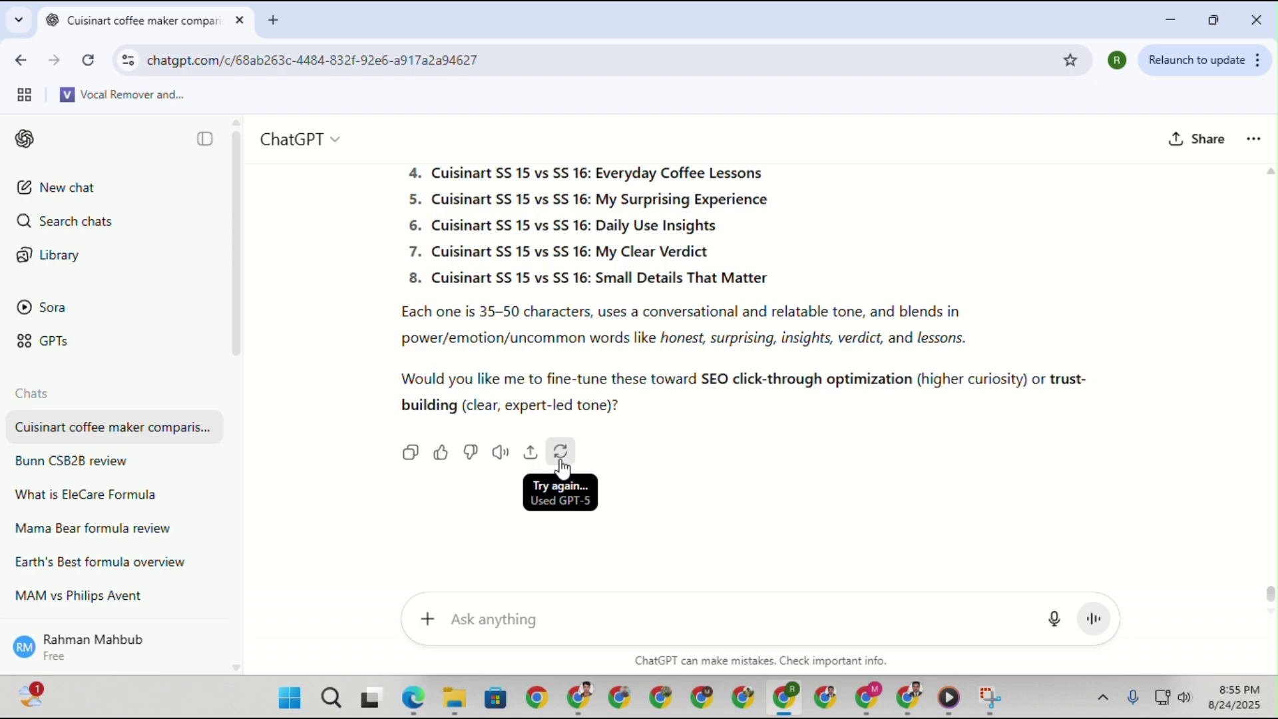
Back in the LinkedIn draft, open the article settings and paste "Cuisinart SS 15 vs SS 16: My Honest Take" as the SEO title.
left_click(909, 699)
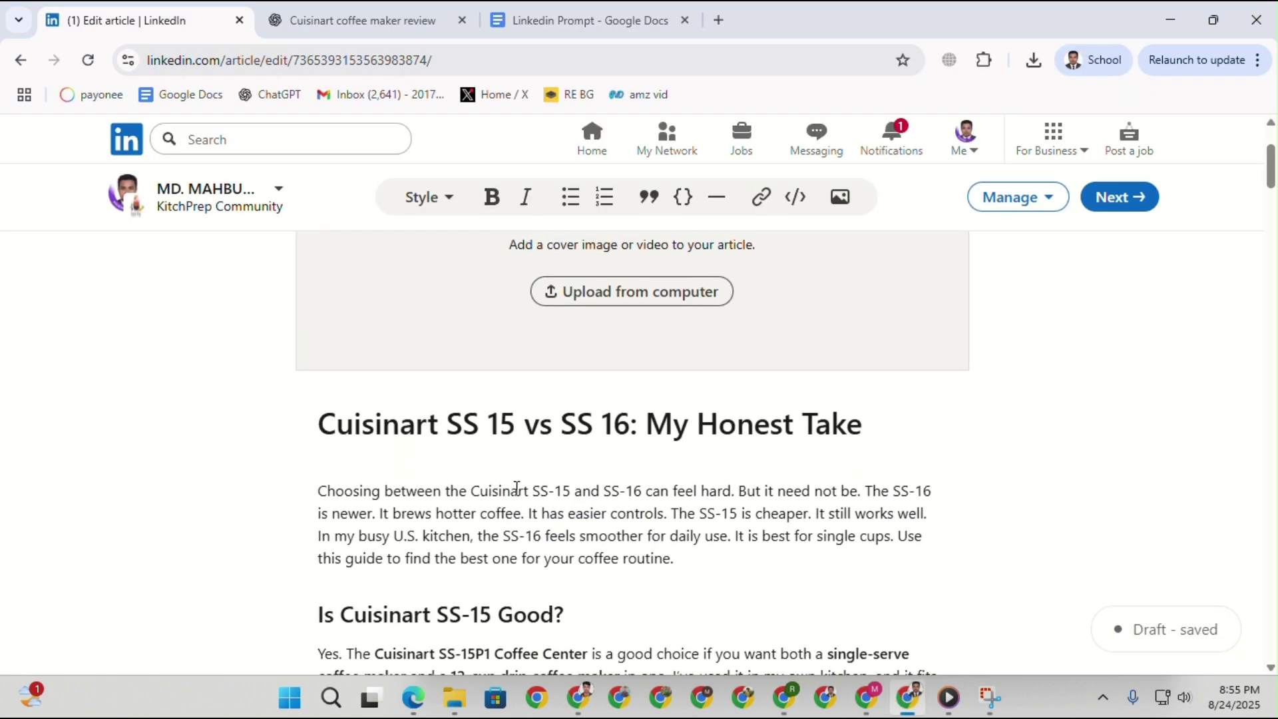
left_click(1000, 211)
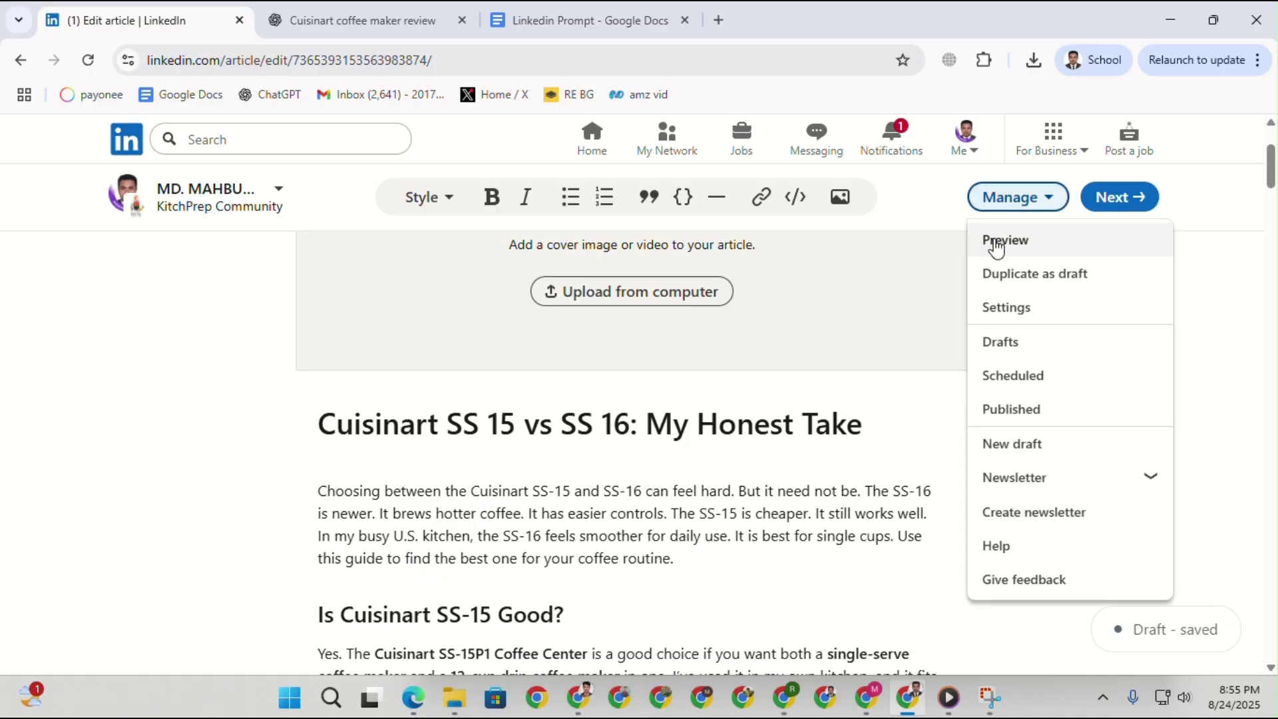
left_click(1009, 306)
scroll(678, 341, "down", 1)
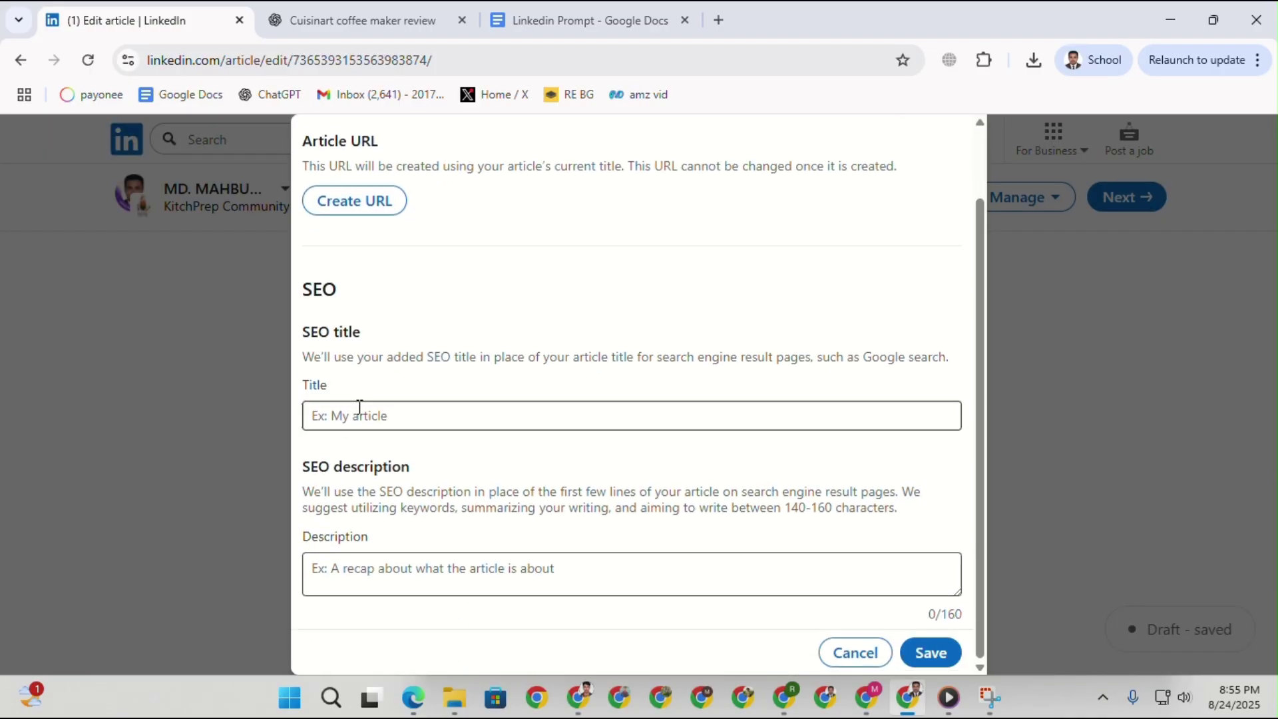
right_click(357, 406)
left_click(397, 461)
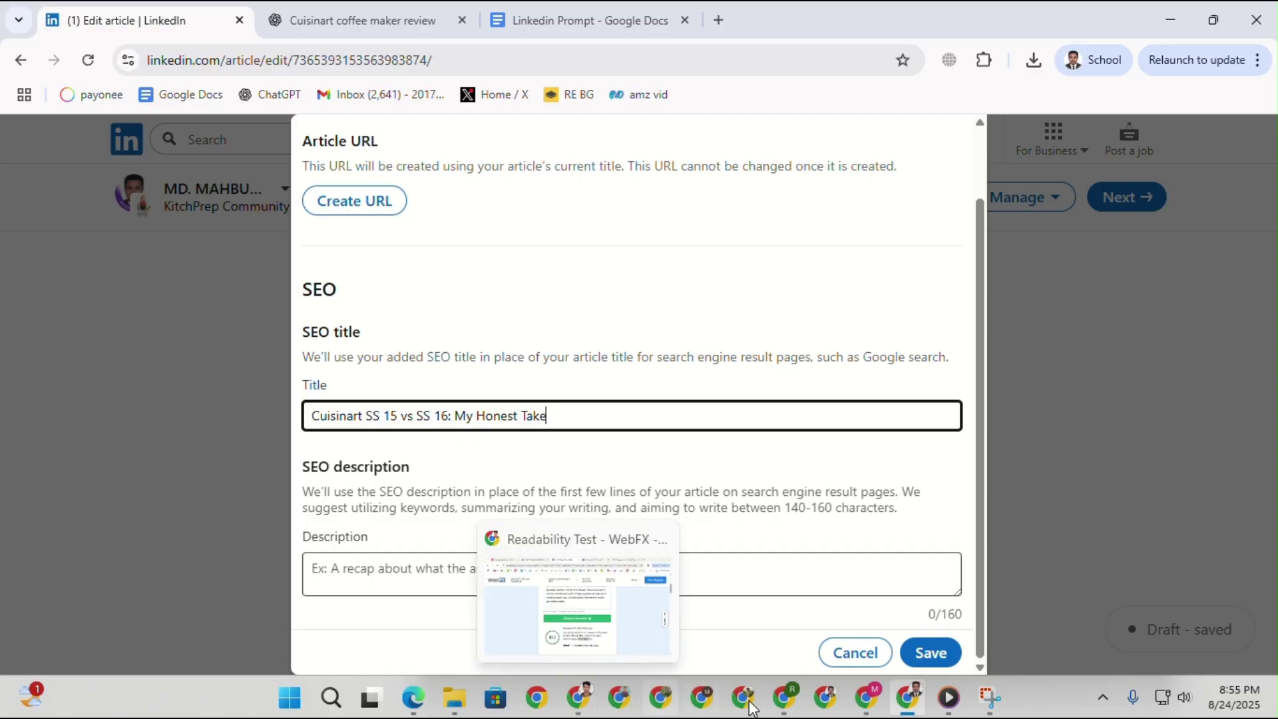
Copy the Meta Description prompt from the Linkedin Prompt Google Doc, from its focus keyword through the Flesch-Kincaid reading ease requirement.
left_click(580, 20)
scroll(485, 528, "down", 5)
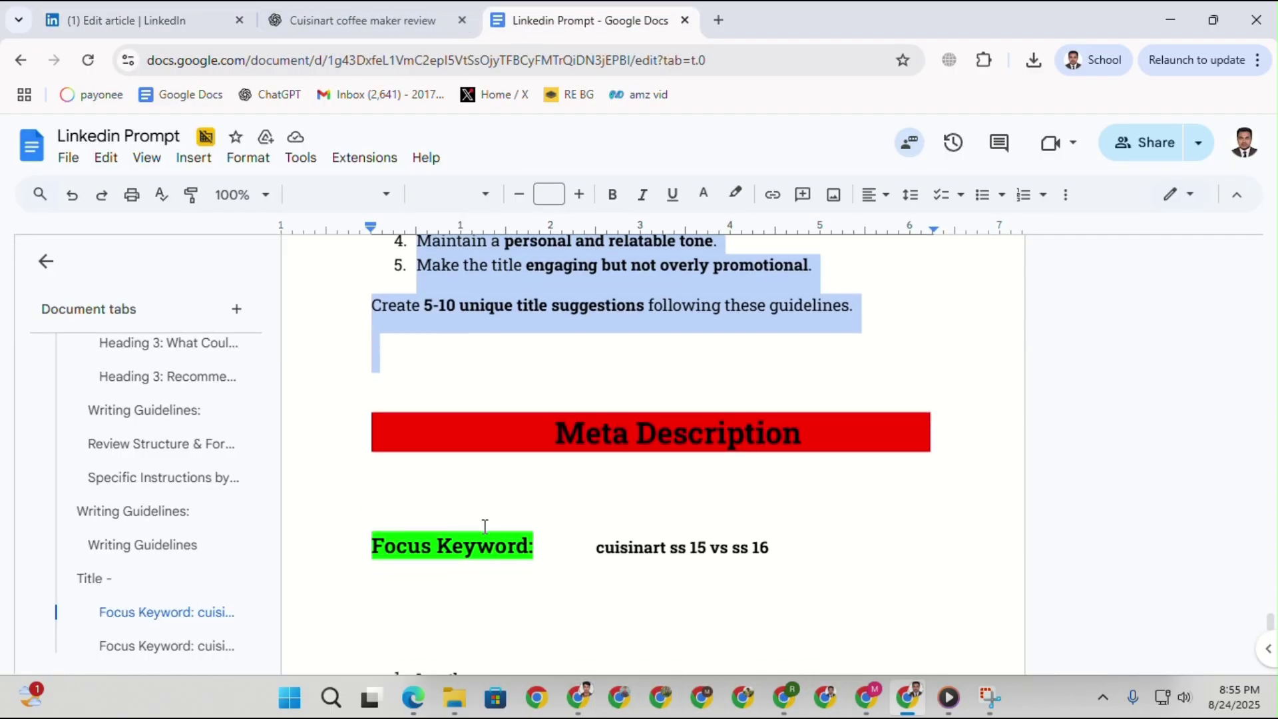
left_click_drag(368, 311, 543, 476)
scroll(544, 474, "up", 2)
right_click(498, 301)
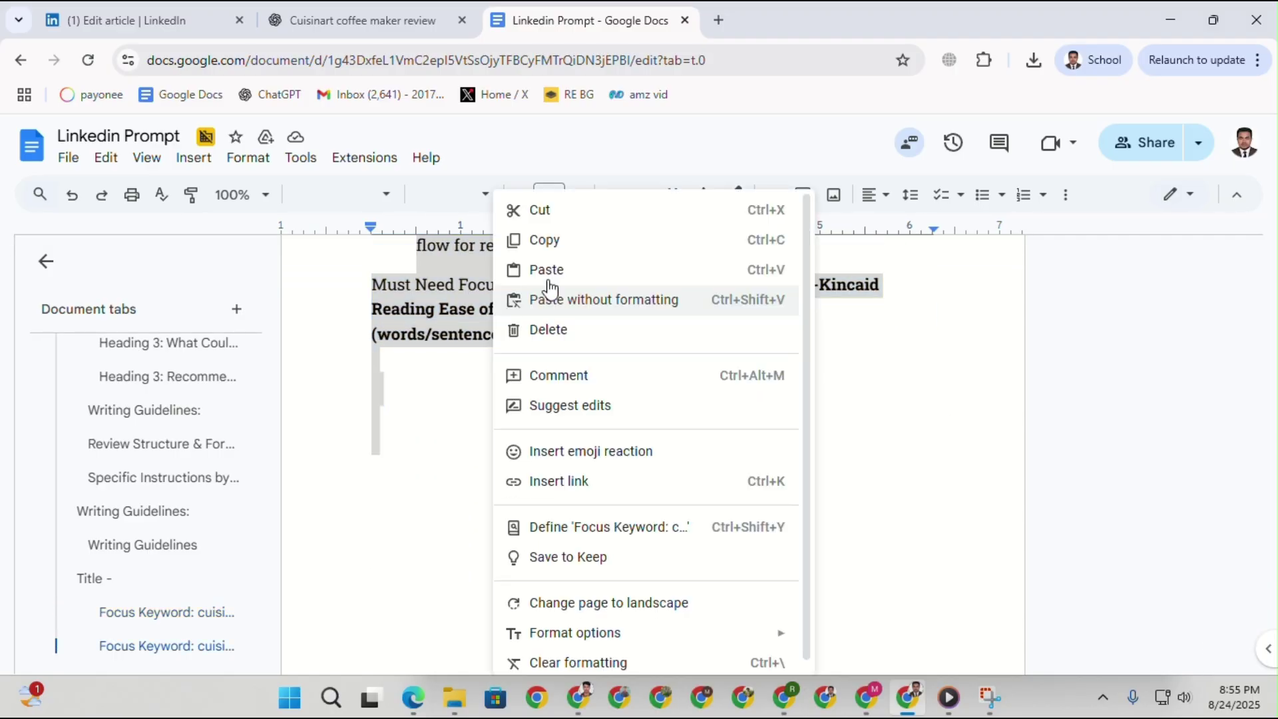
left_click(551, 245)
Go to the ChatGPT chat with the title suggestions, paste the meta description prompt and submit it.
left_click(402, 18)
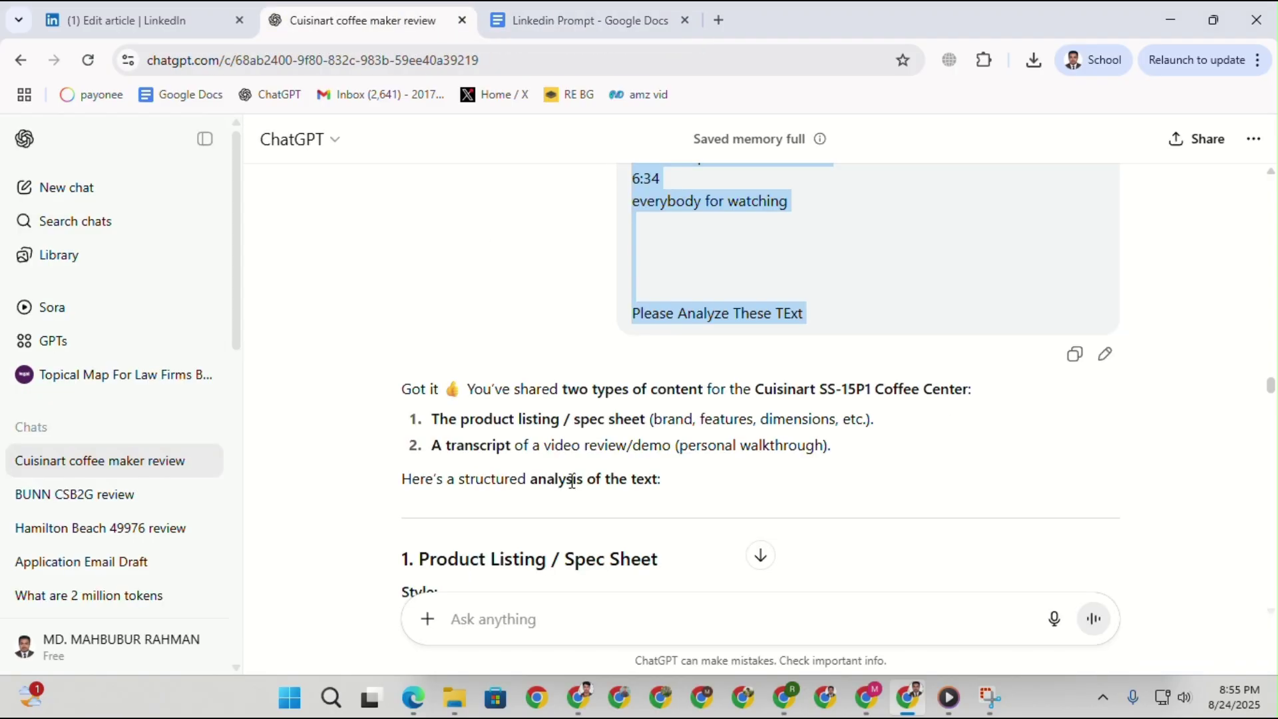
left_click(783, 696)
right_click(541, 622)
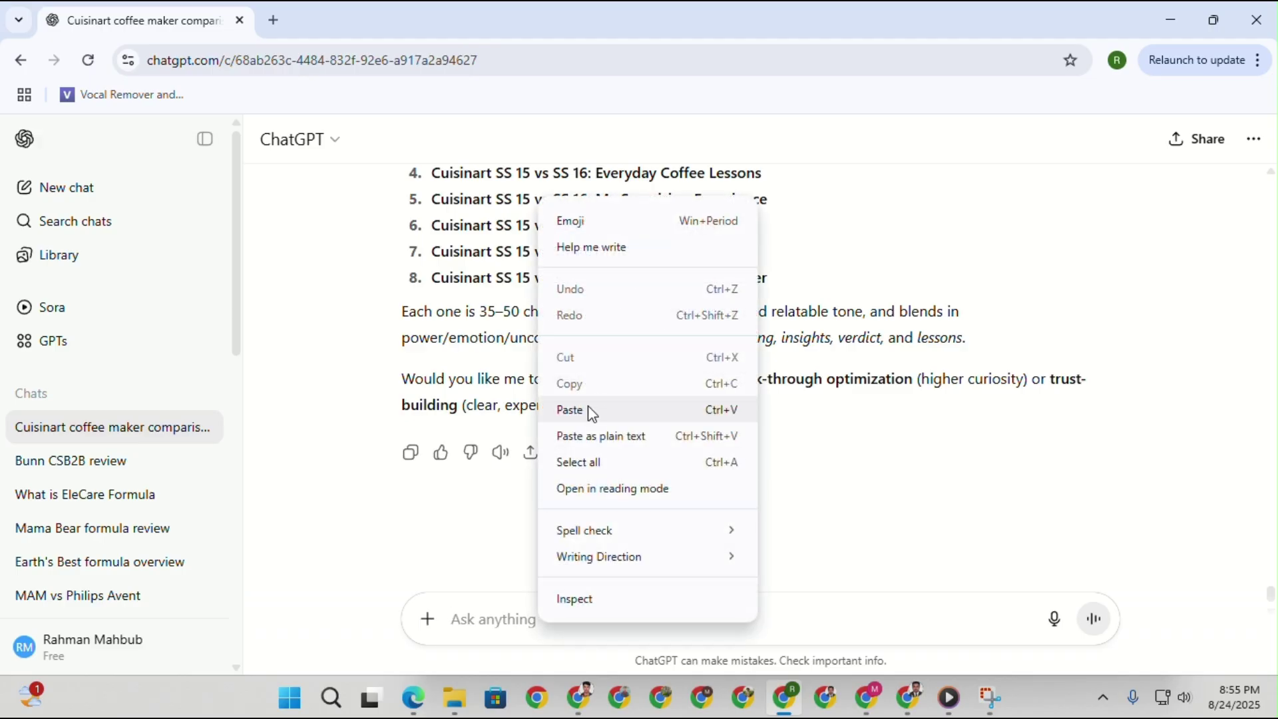
left_click(589, 406)
scroll(515, 326, "up", 4)
key("Return")
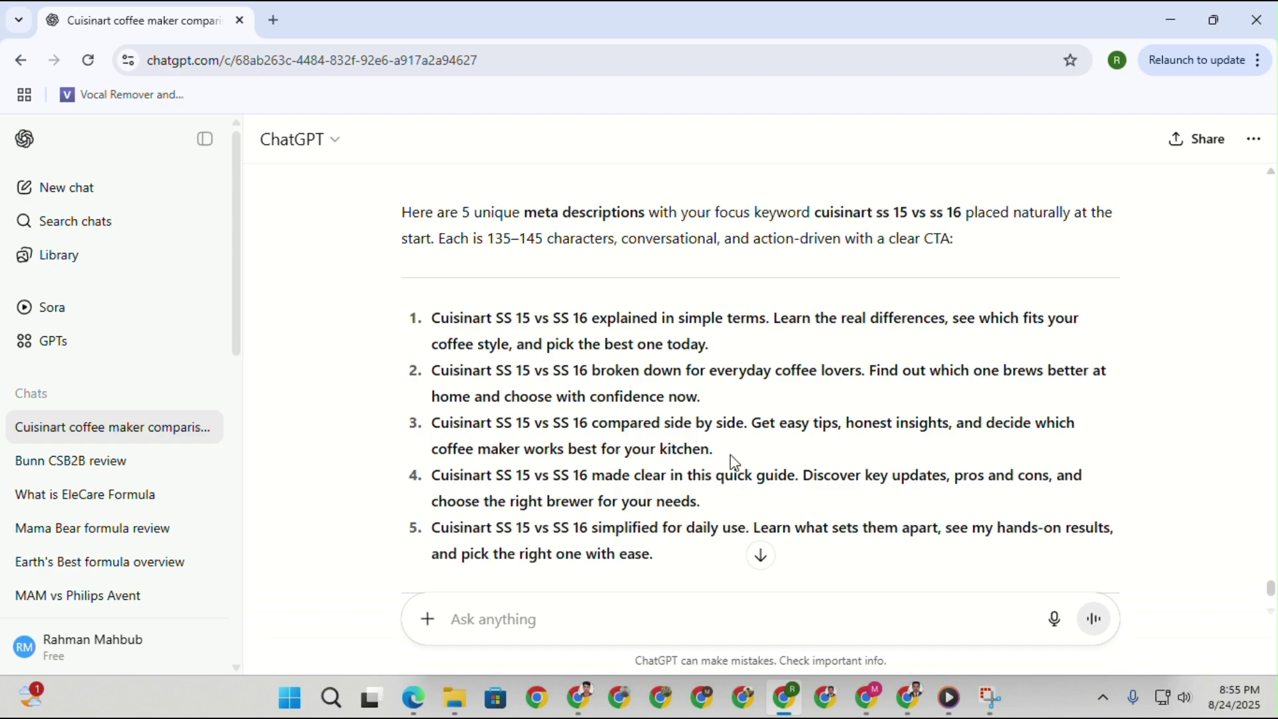
Copy the third suggested meta description, which begins "Cuisinart SS 15 vs SS 16 compared side by side".
left_click_drag(733, 461, 468, 417)
right_click(440, 430)
left_click(471, 449)
Return to the LinkedIn article settings, paste the copied meta description as the SEO description and save the settings.
left_click(900, 699)
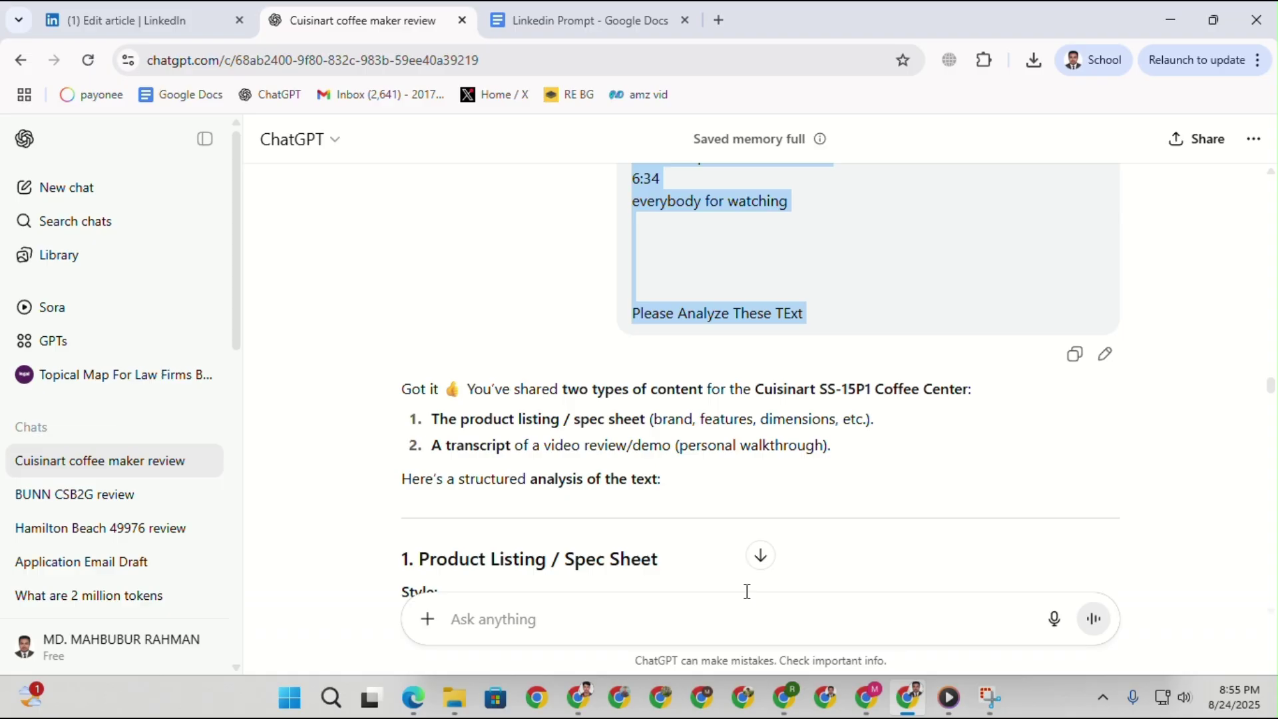
left_click(93, 18)
right_click(363, 571)
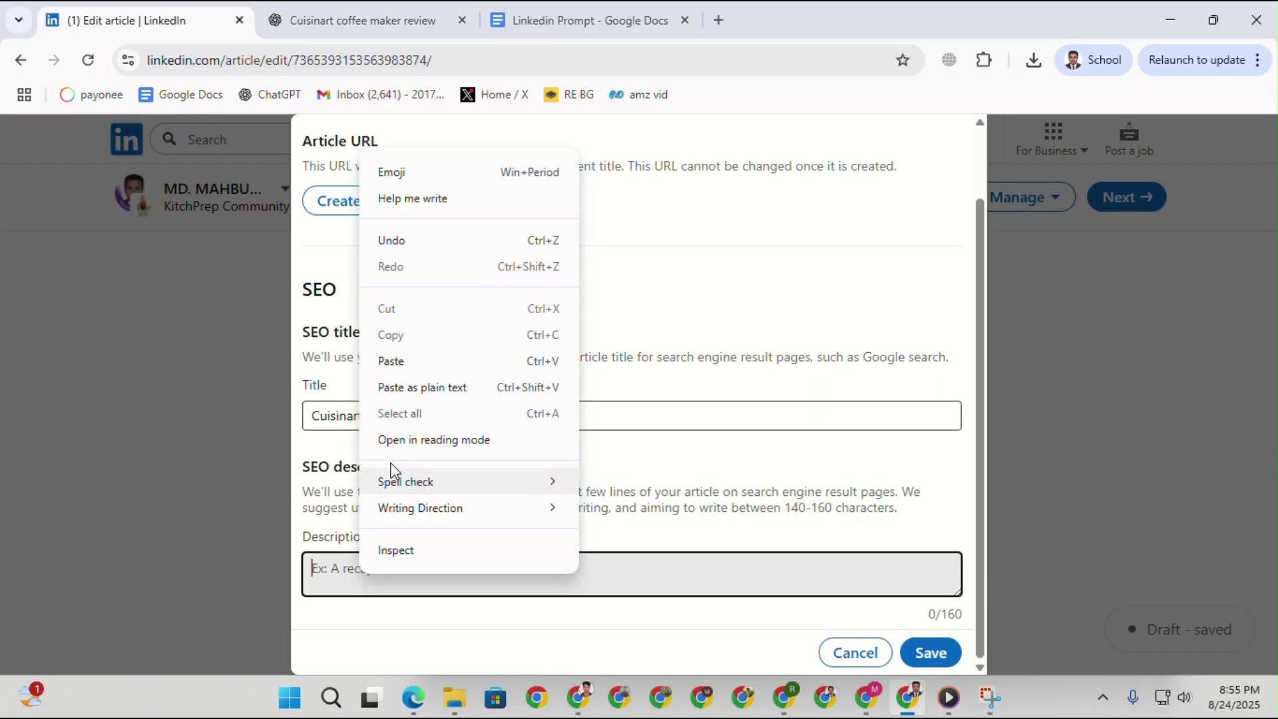
left_click(410, 370)
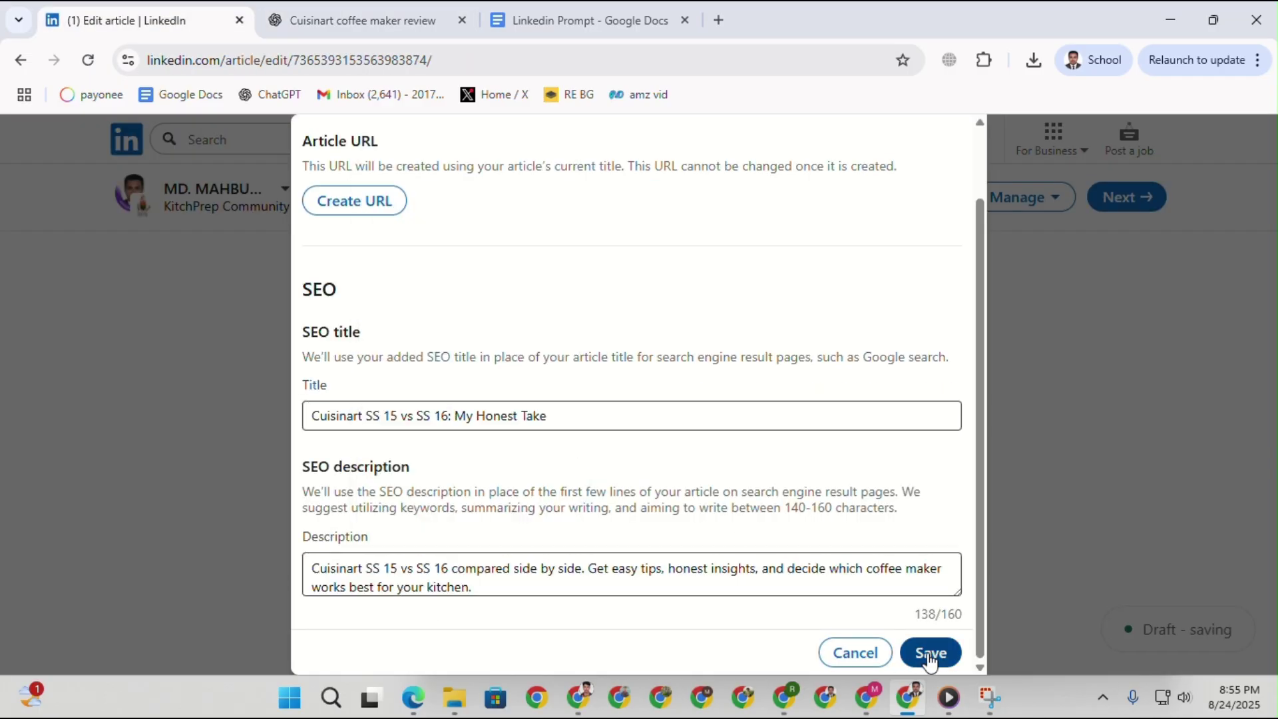
left_click(931, 653)
Review the article draft's sections up to the title and cover area, and dismiss the settings notification.
scroll(589, 513, "down", 15)
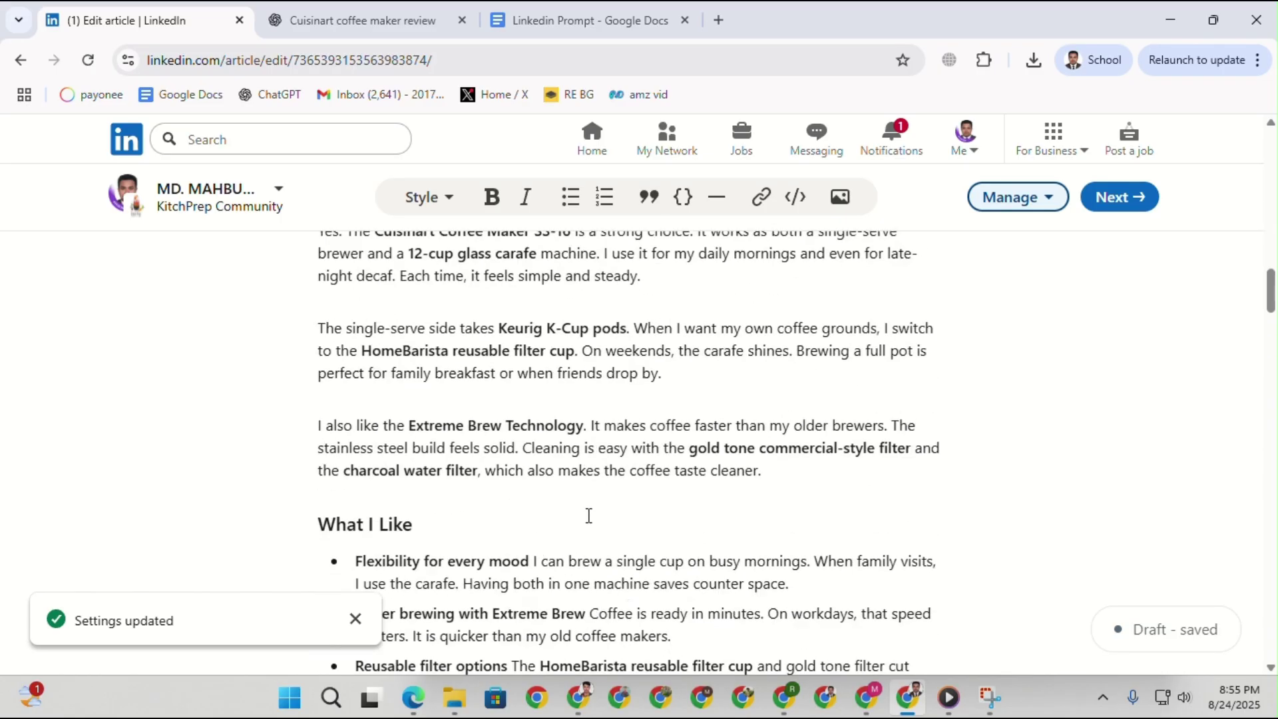
scroll(586, 526, "down", 15)
scroll(573, 499, "up", 5)
scroll(561, 463, "up", 20)
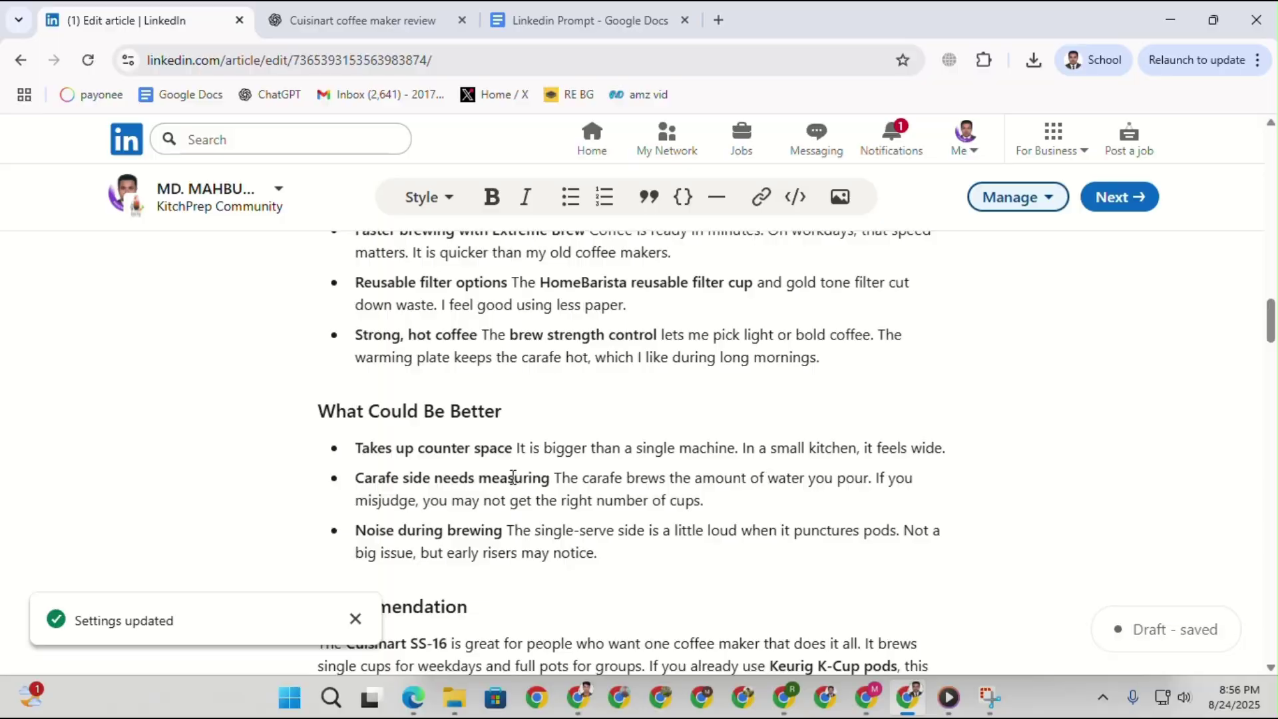
scroll(503, 467, "up", 15)
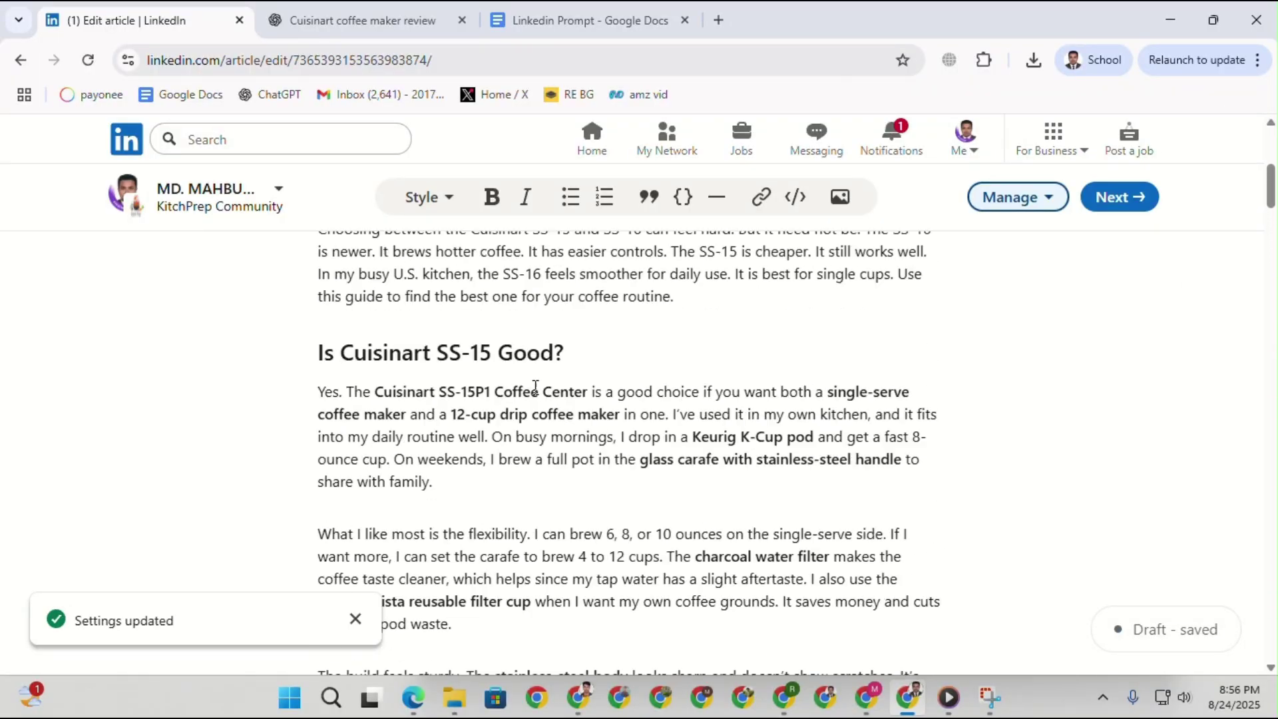
scroll(613, 469, "up", 4)
scroll(573, 472, "down", 4)
scroll(533, 478, "up", 3)
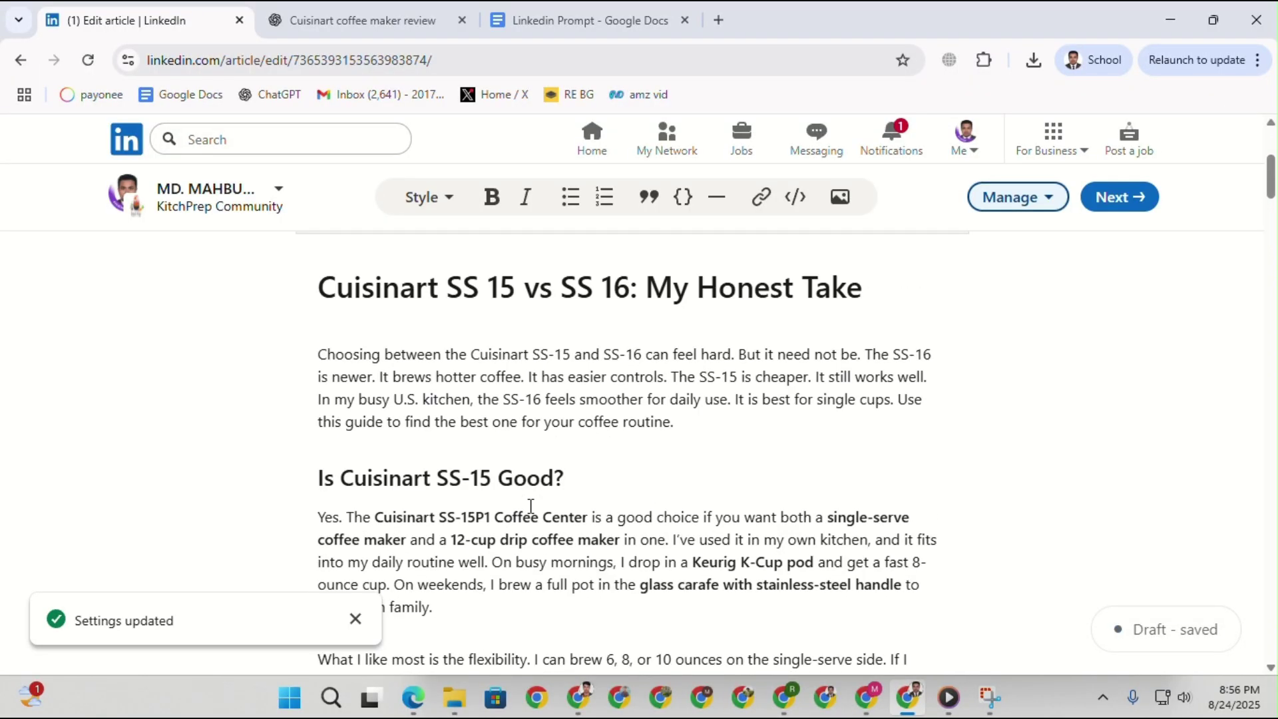
scroll(526, 478, "up", 3)
scroll(500, 484, "down", 3)
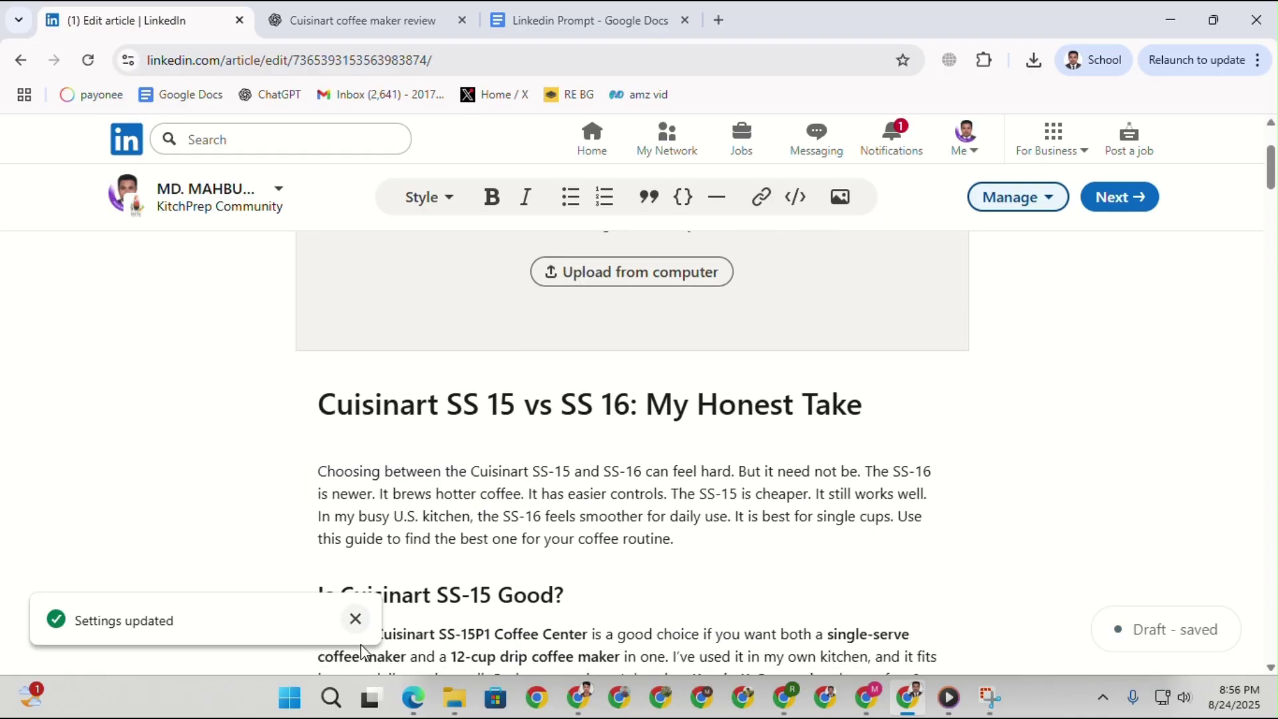
left_click(355, 619)
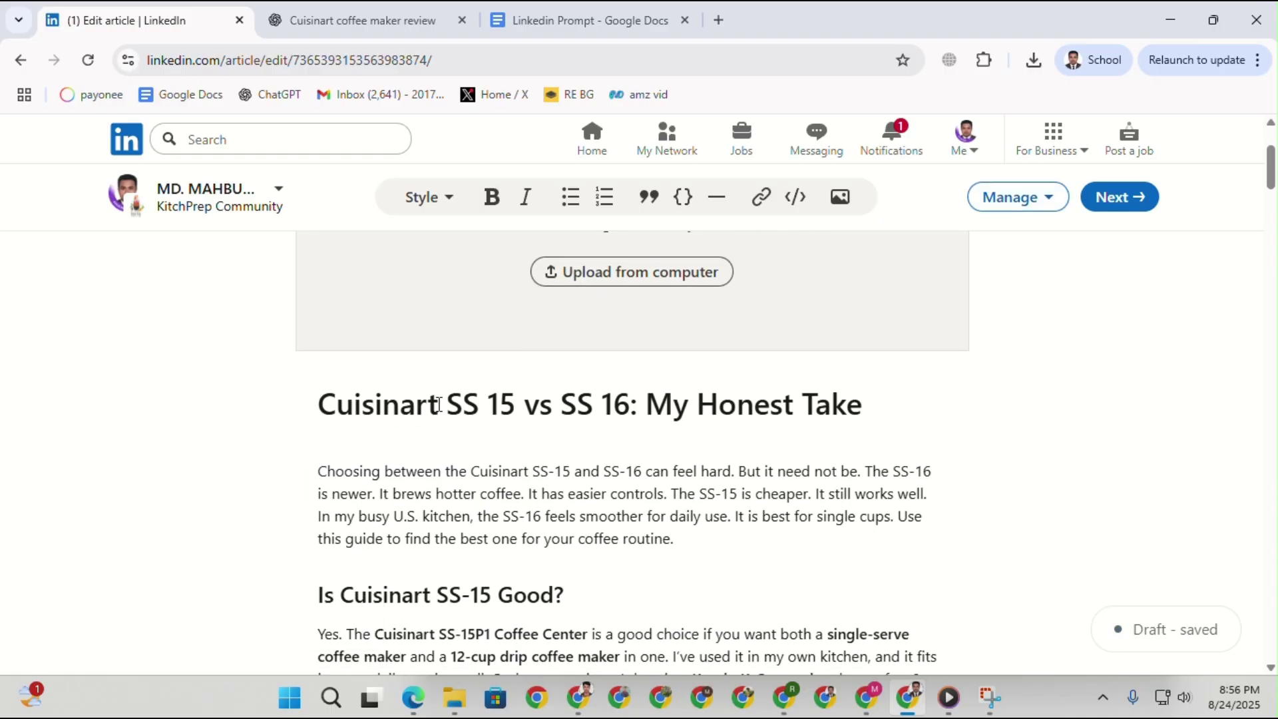
Search Google for the word "Cuisinart" from the article title, then refine the search to "cuisinart linkedin".
left_click_drag(438, 405, 353, 405)
right_click(346, 411)
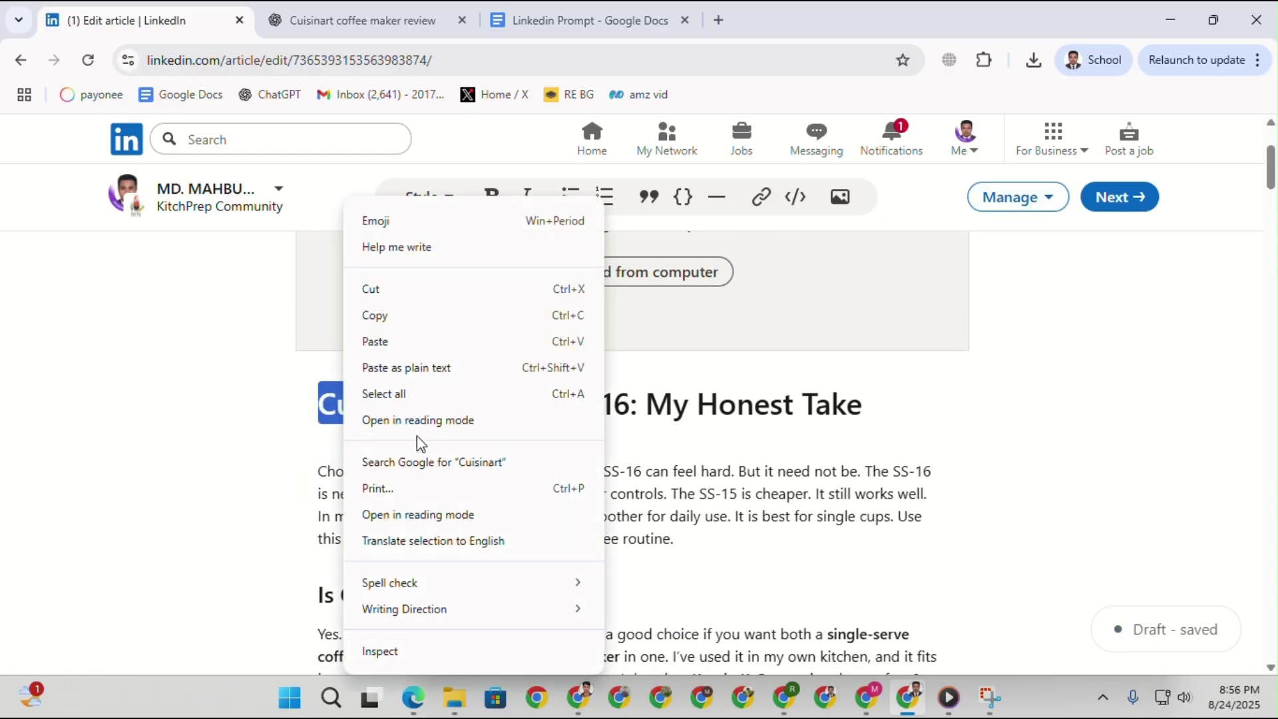
left_click(422, 461)
left_click(269, 148)
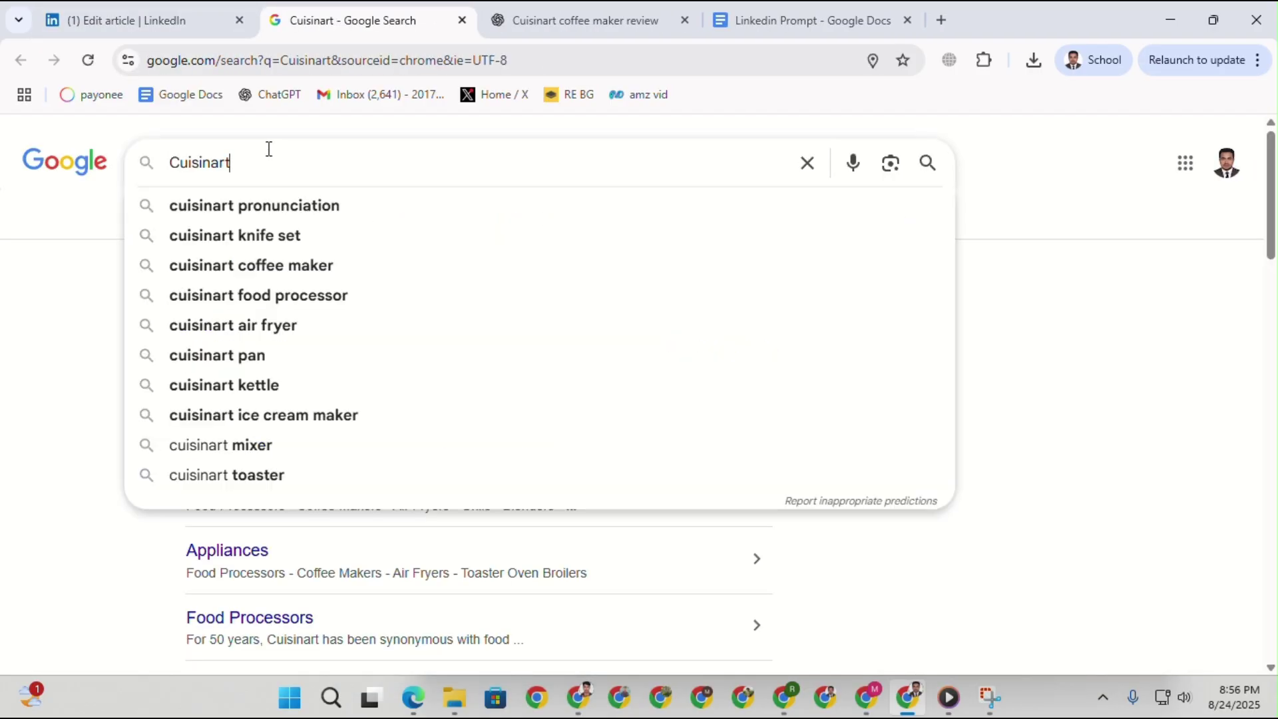
type("link")
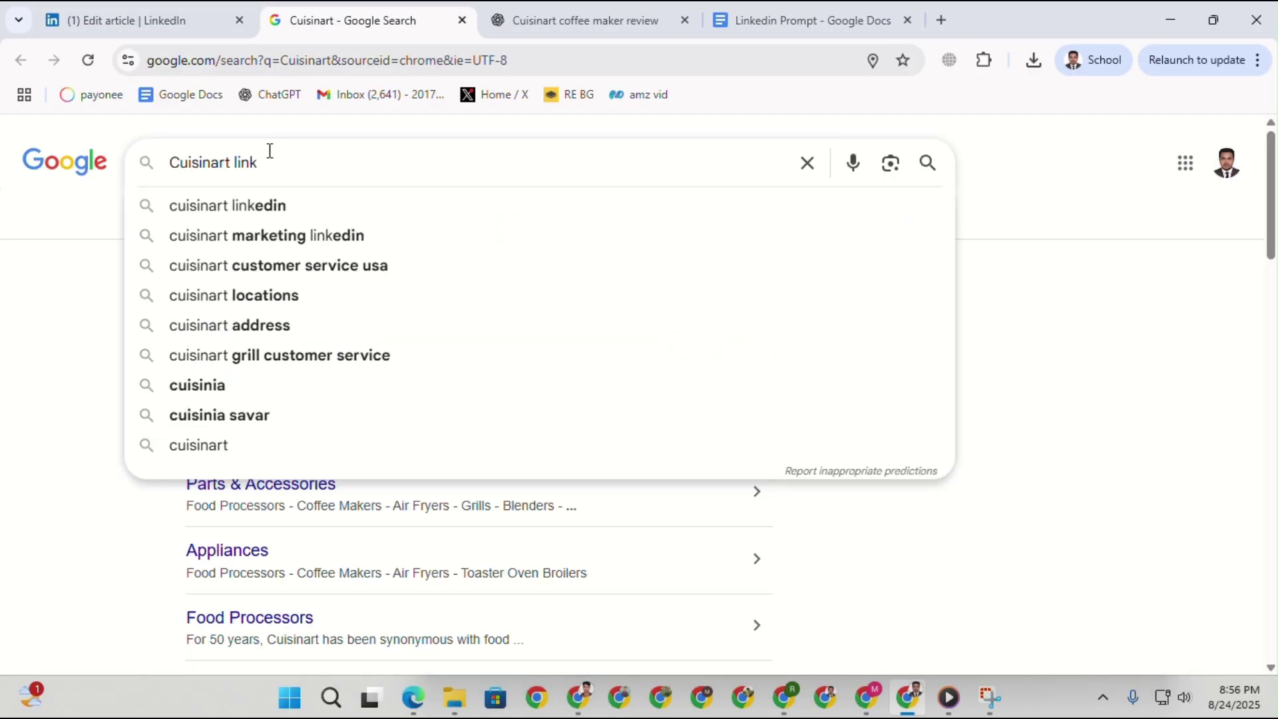
left_click(277, 208)
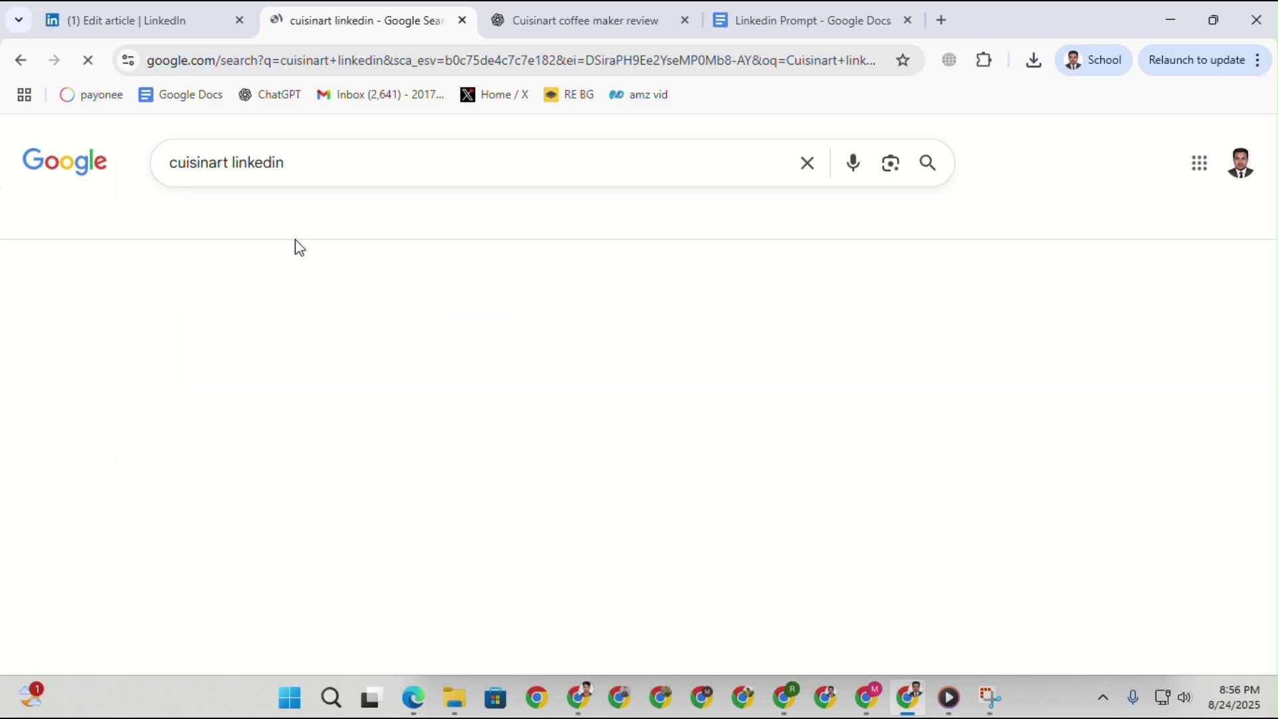
Open Cuisinart's LinkedIn company page from the search results and copy its web address.
left_click(233, 321)
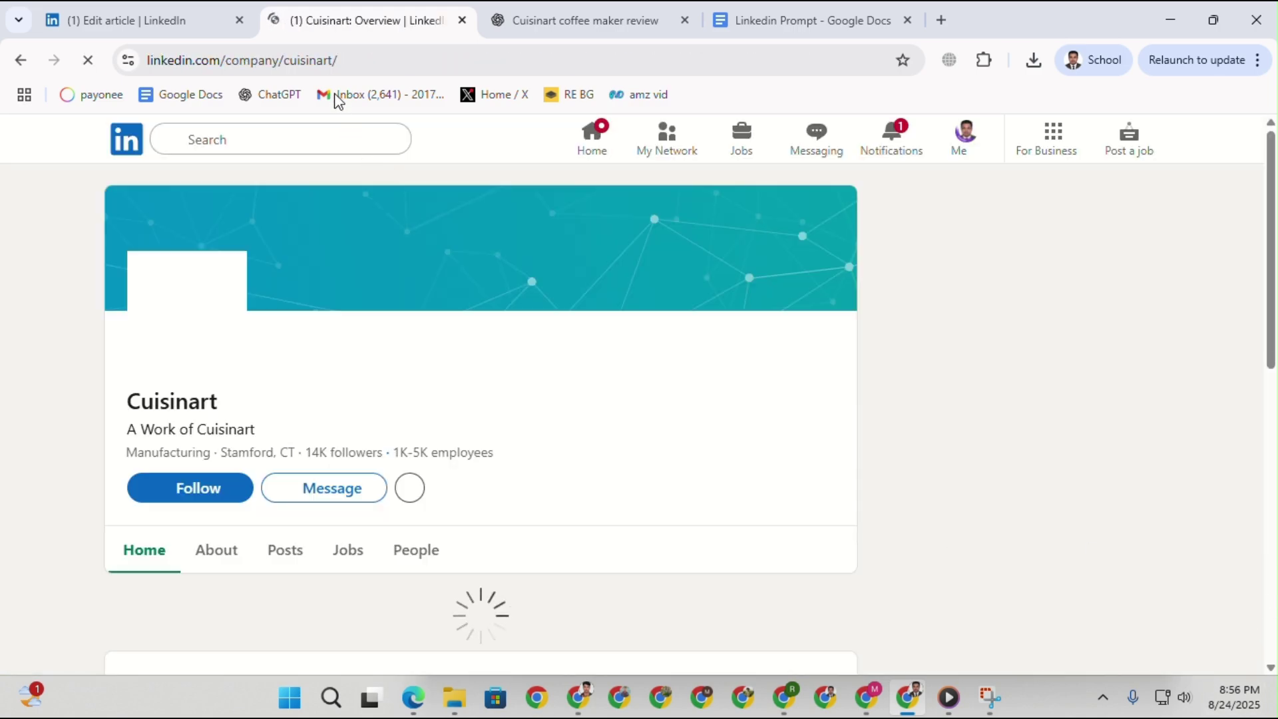
left_click(293, 60)
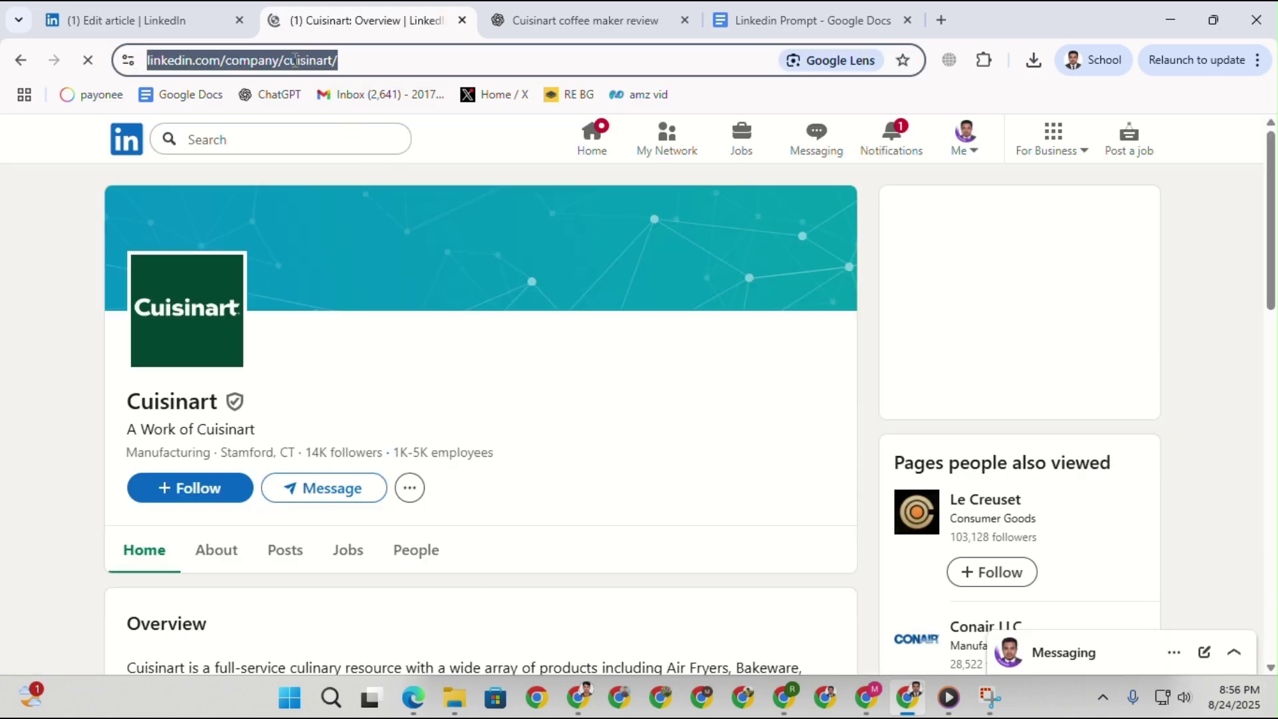
right_click(295, 61)
left_click(346, 238)
Return to the article draft and look through the SS-16 recommendation and comparison sections for a place to link Cuisinart.
left_click(133, 20)
scroll(592, 561, "down", 10)
scroll(593, 561, "down", 8)
scroll(492, 507, "down", 4)
scroll(526, 506, "up", 1)
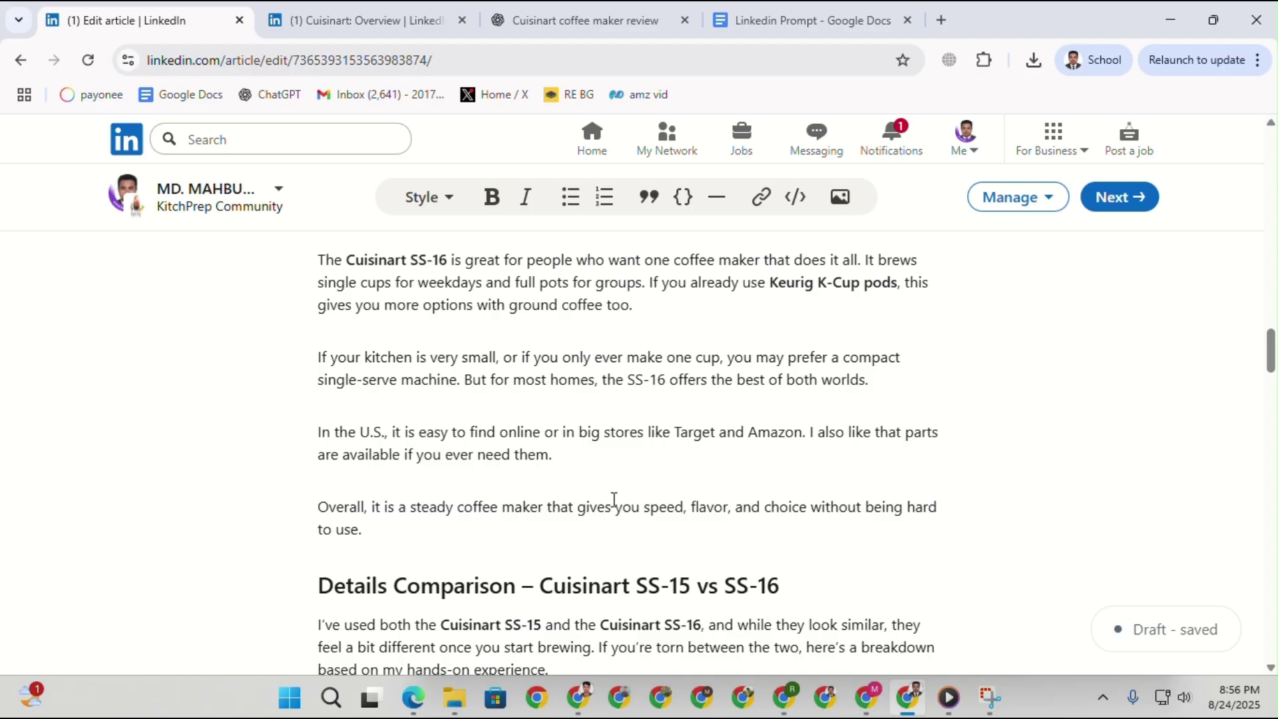
scroll(614, 500, "up", 1)
scroll(573, 507, "up", 1)
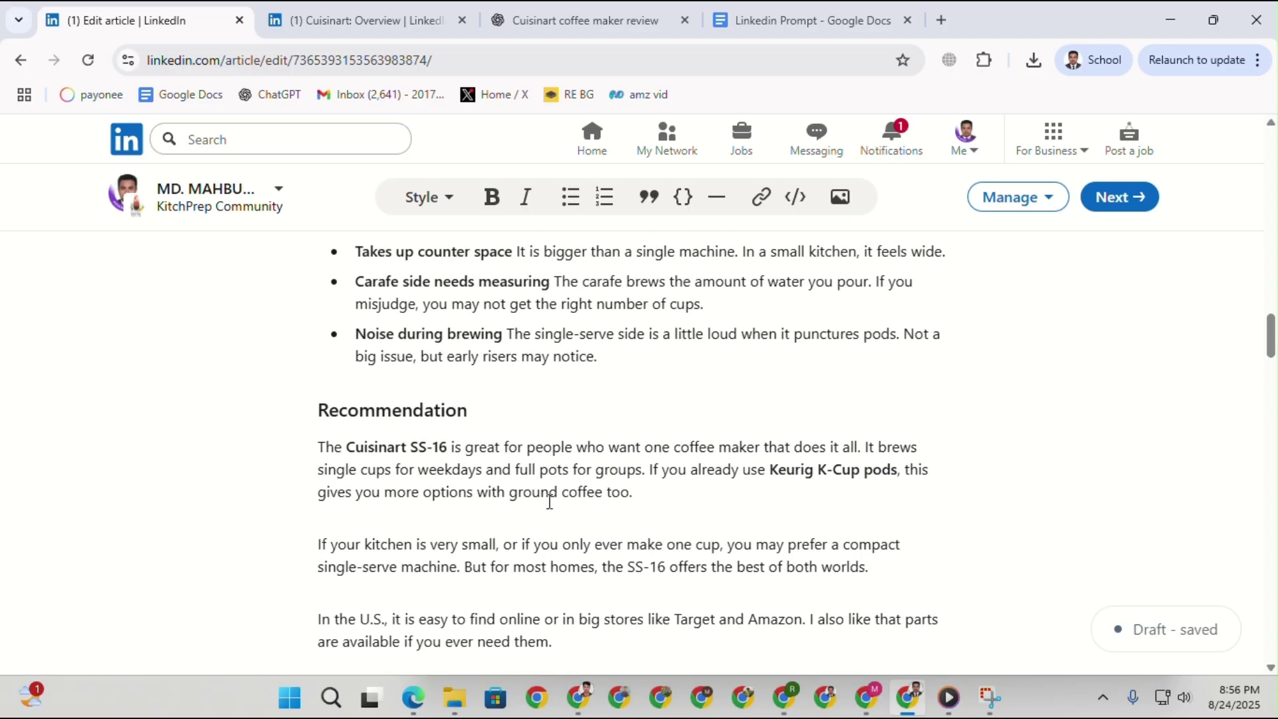
scroll(550, 503, "down", 4)
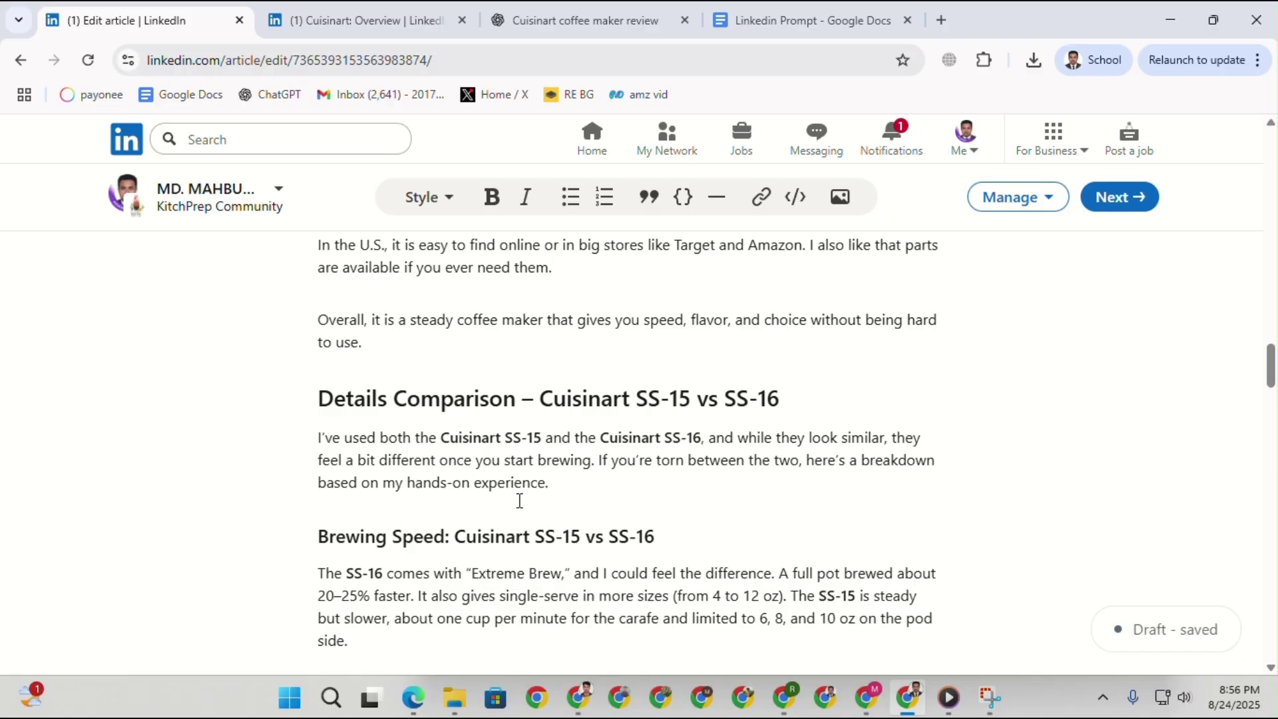
Search the article page for "cuisina" and go backwards through the matches to the Overall comparison section.
key("ctrl+f")
type("cui")
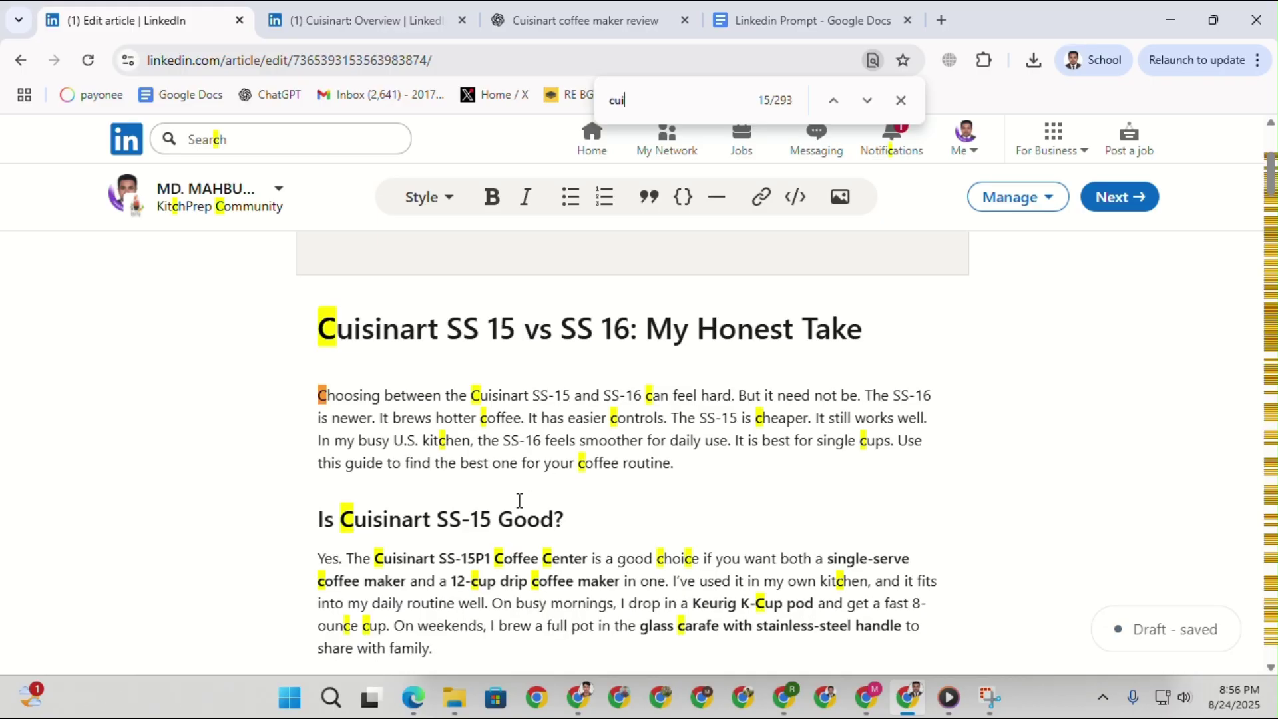
type("sin")
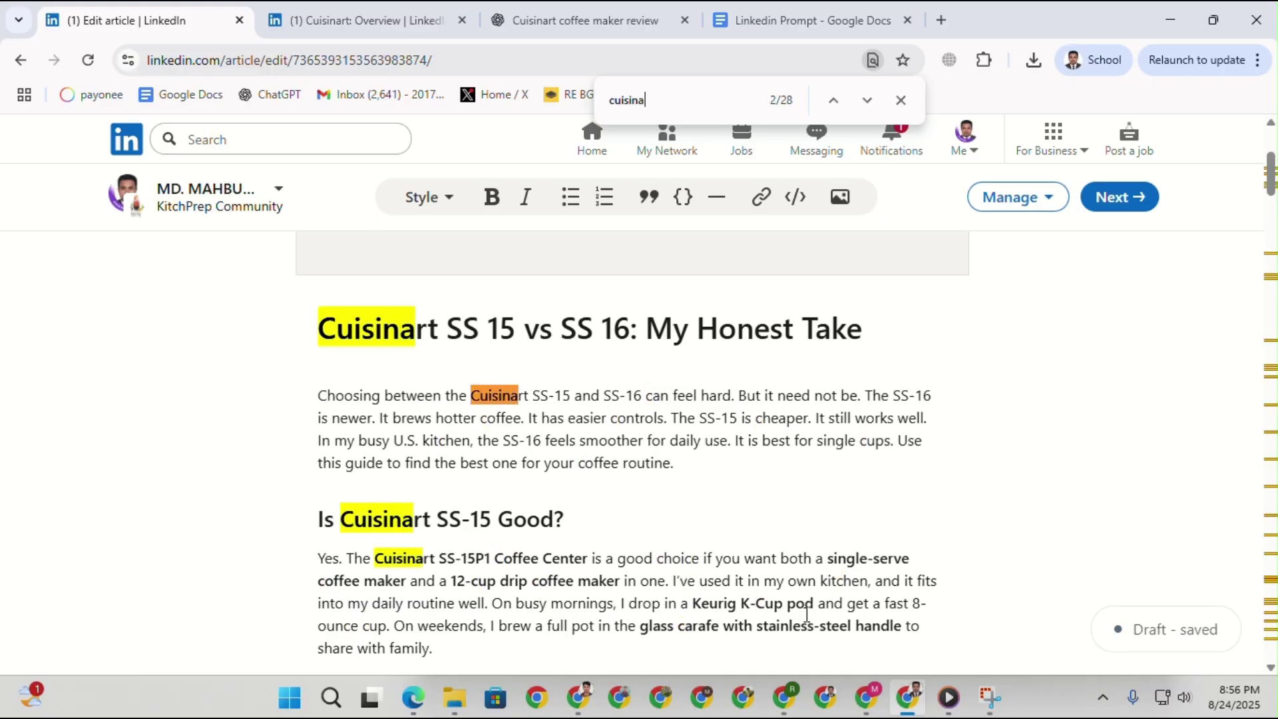
type("a")
left_click(834, 101)
left_click(835, 101)
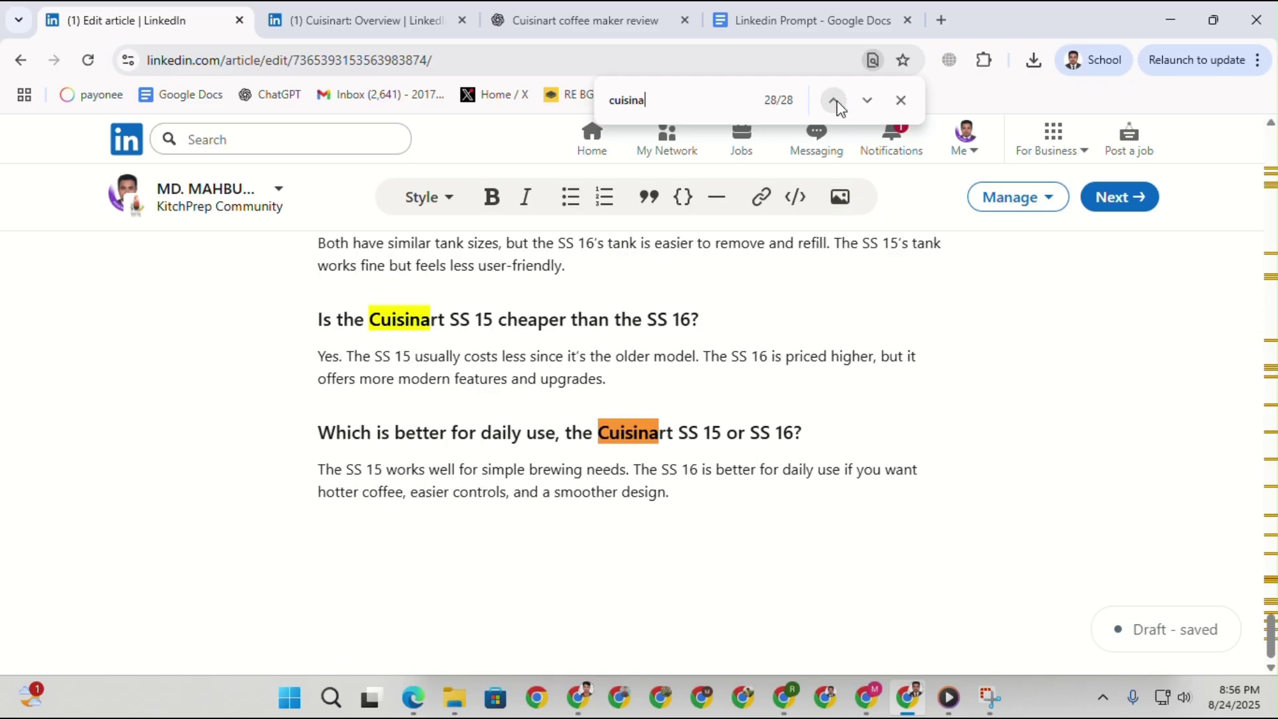
left_click(835, 101)
left_click(836, 101)
left_click(835, 101)
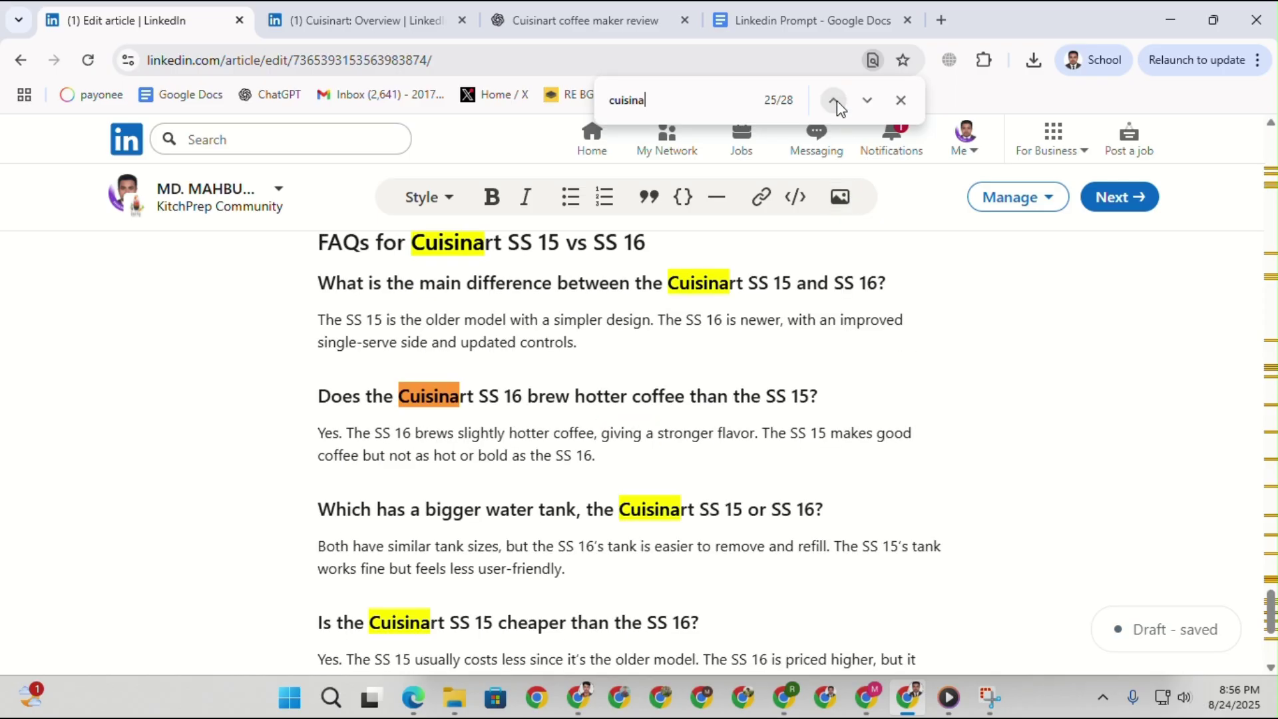
left_click(835, 101)
left_click(836, 101)
left_click(835, 101)
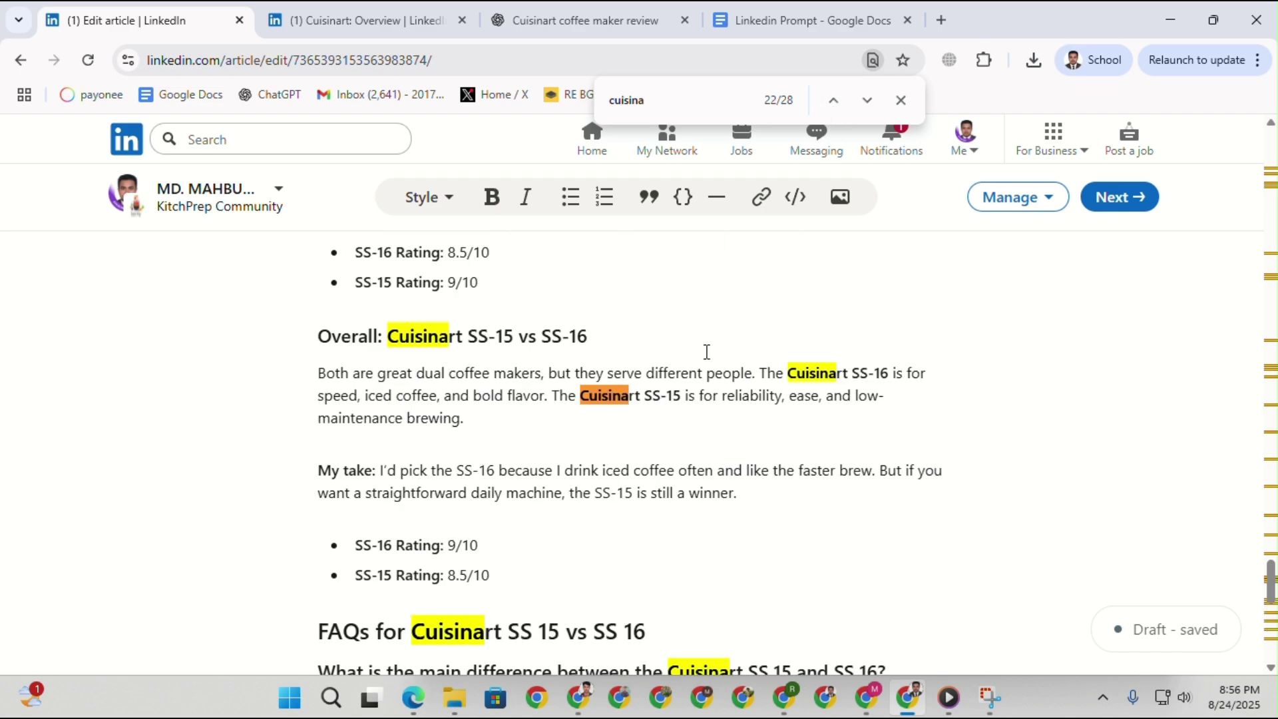
left_click_drag(790, 374, 837, 374)
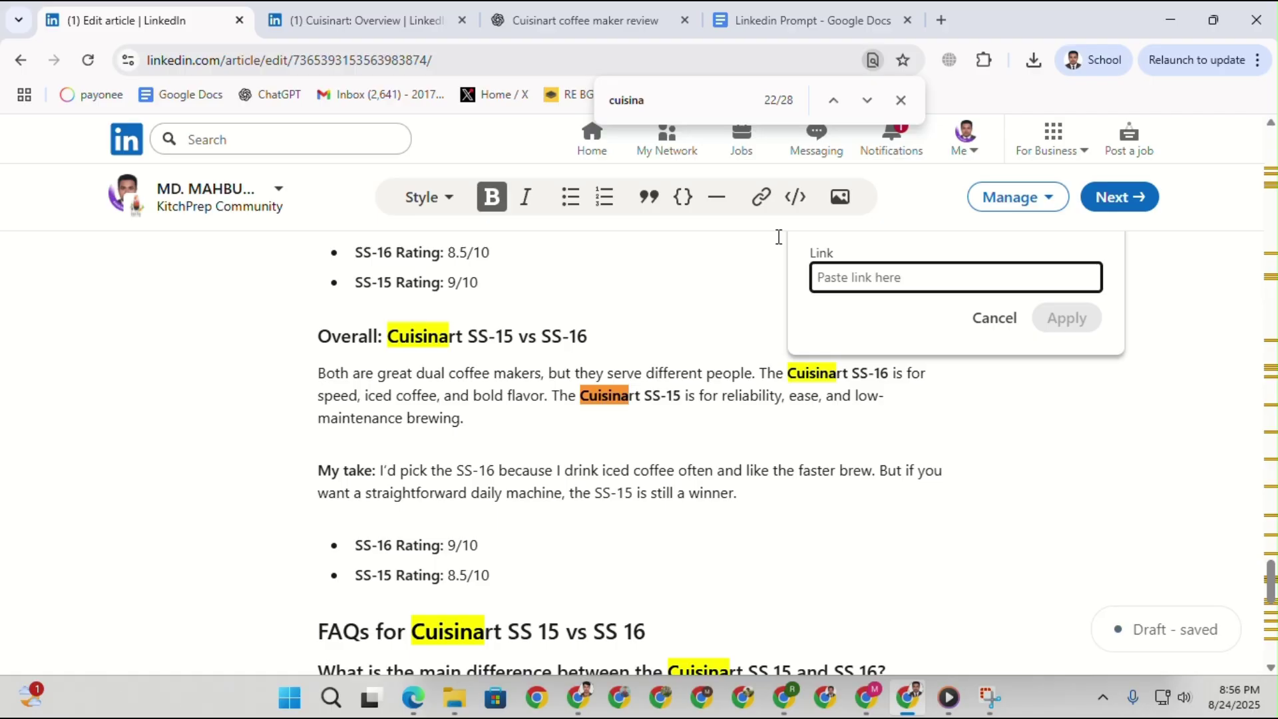
key("ctrl+v")
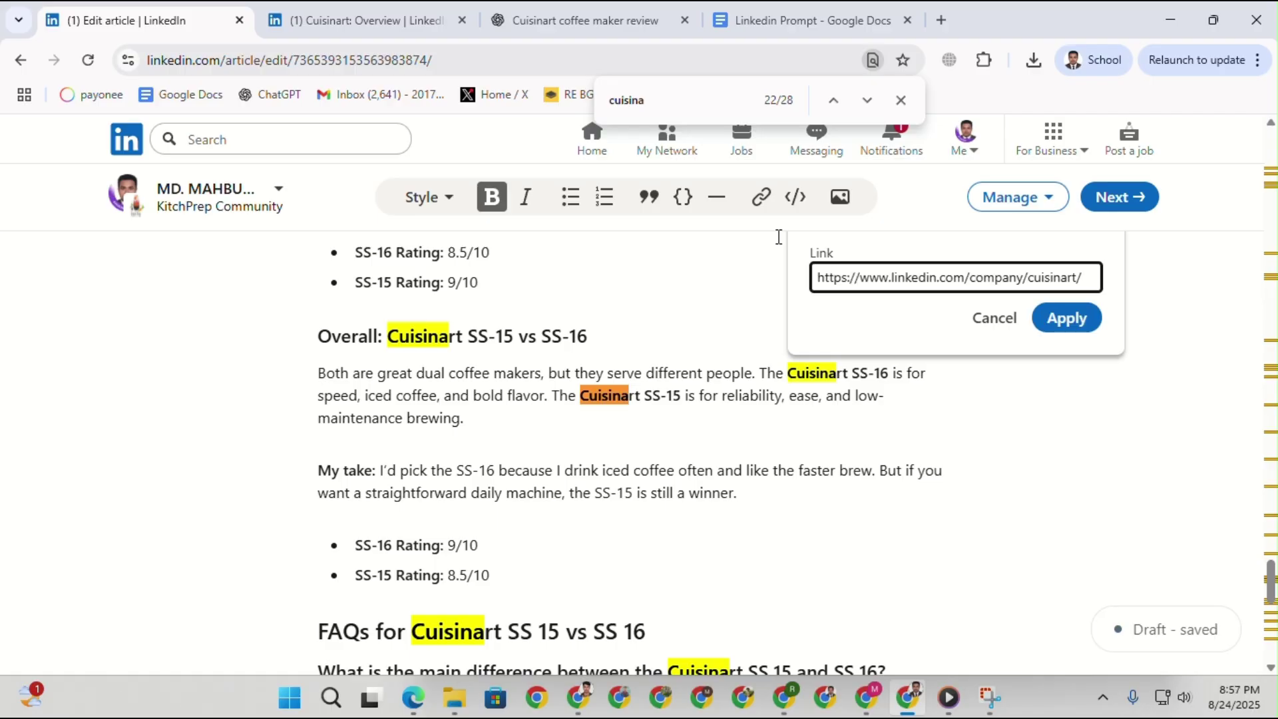
left_click(1067, 319)
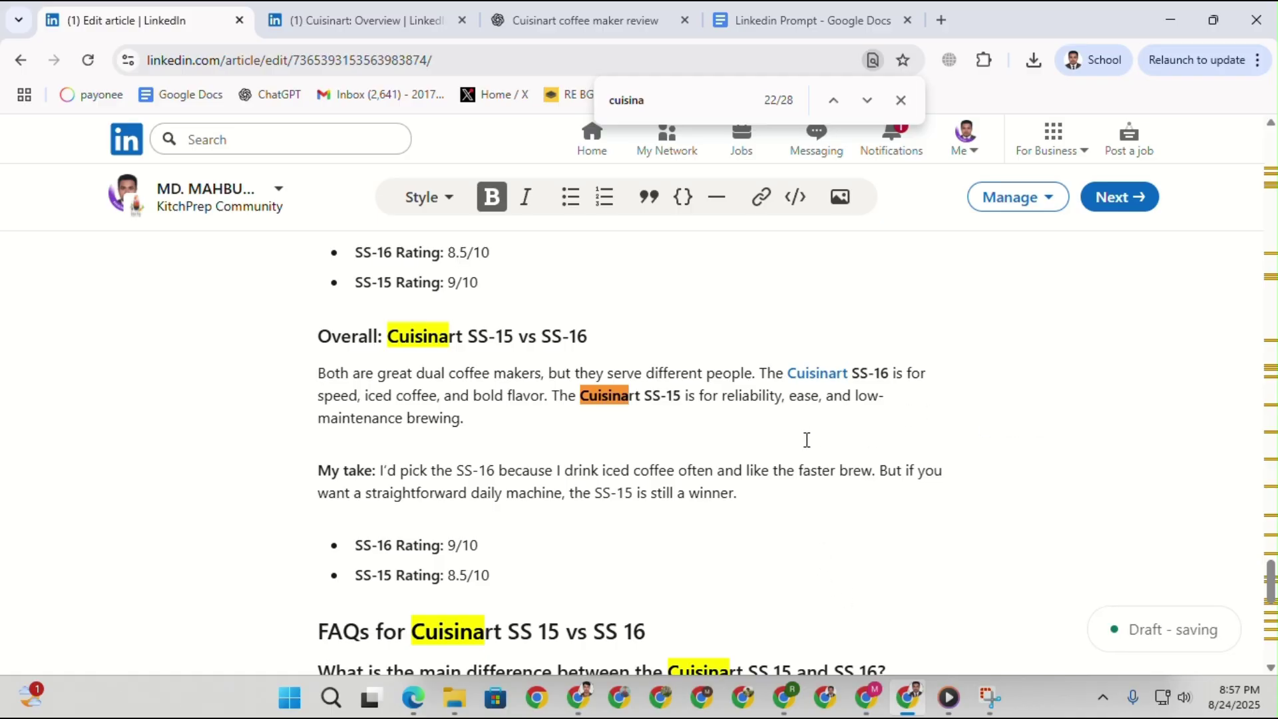
Look through the article from the introduction to the Filter Quality section for another phrase worth linking.
scroll(812, 402, "up", 5)
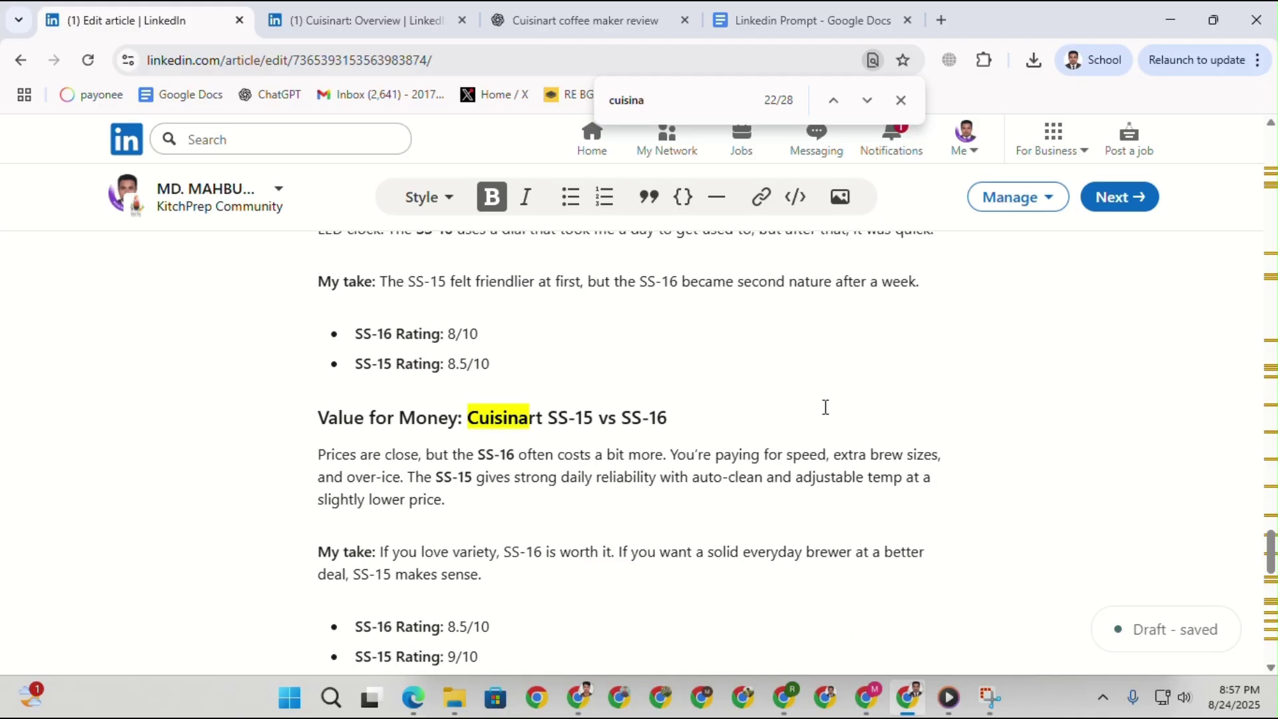
scroll(829, 407, "up", 13)
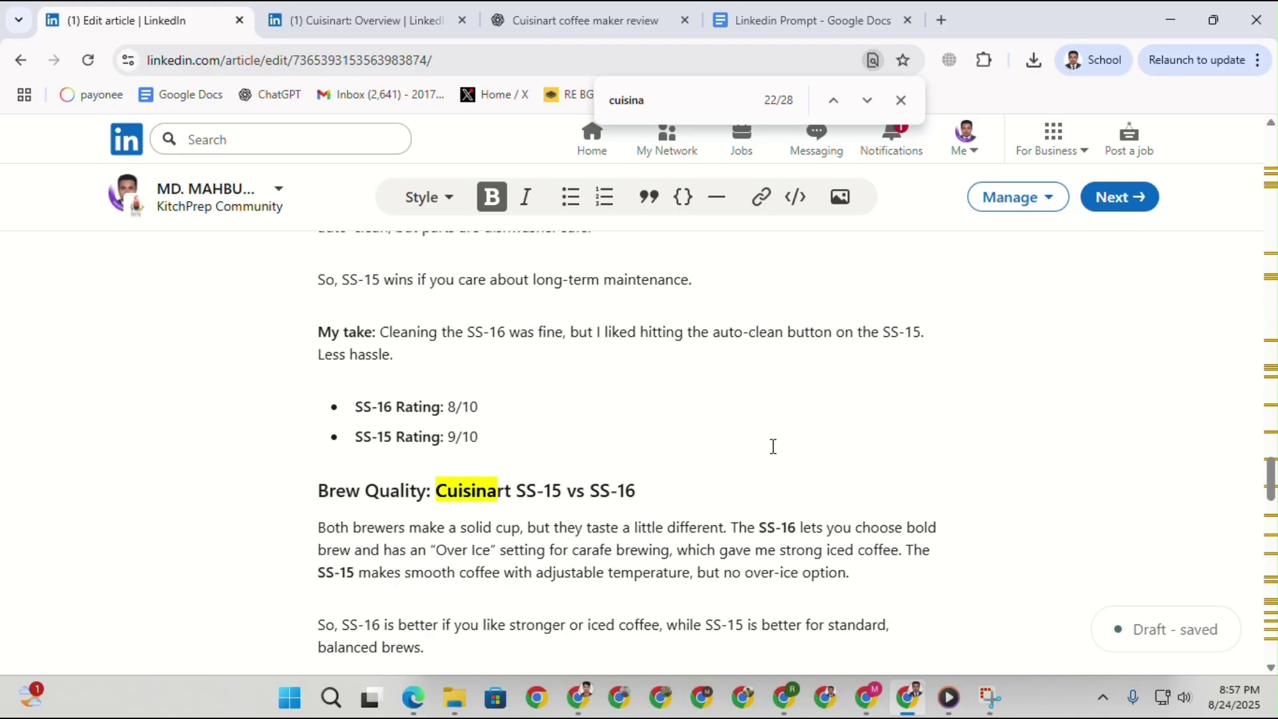
scroll(745, 485, "up", 20)
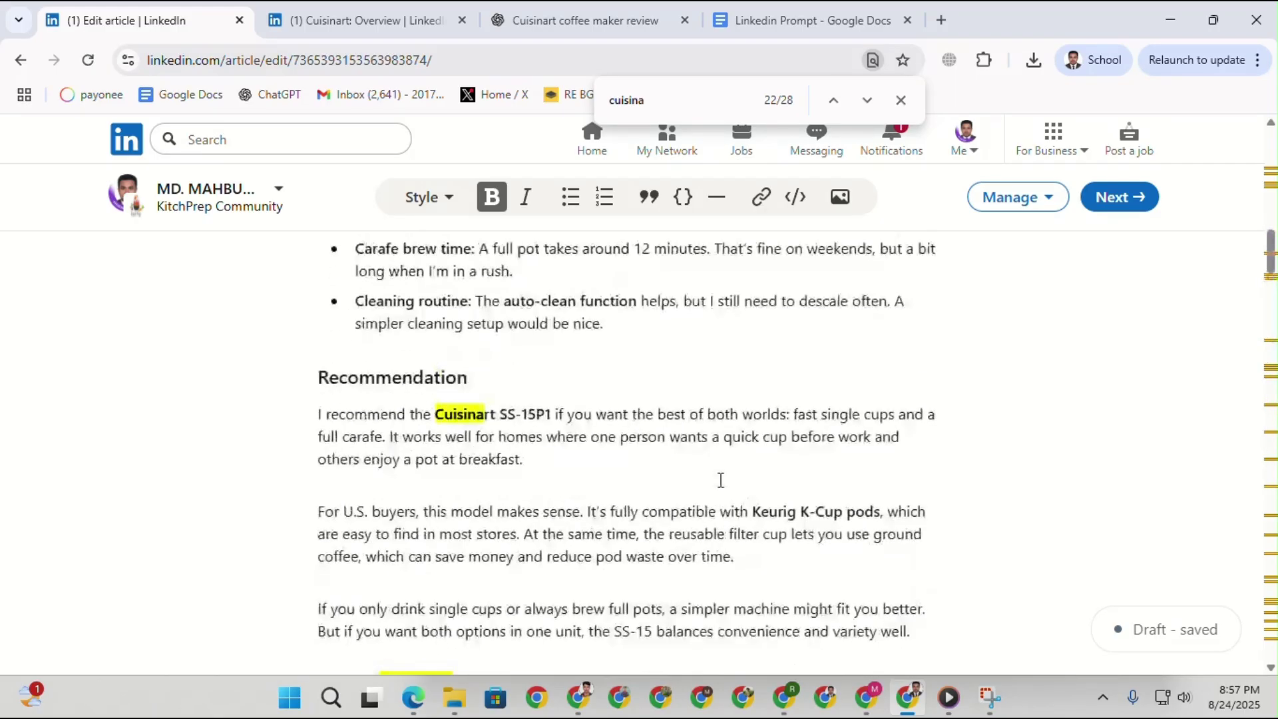
scroll(732, 493, "up", 6)
scroll(732, 466, "down", 5)
scroll(719, 333, "up", 3)
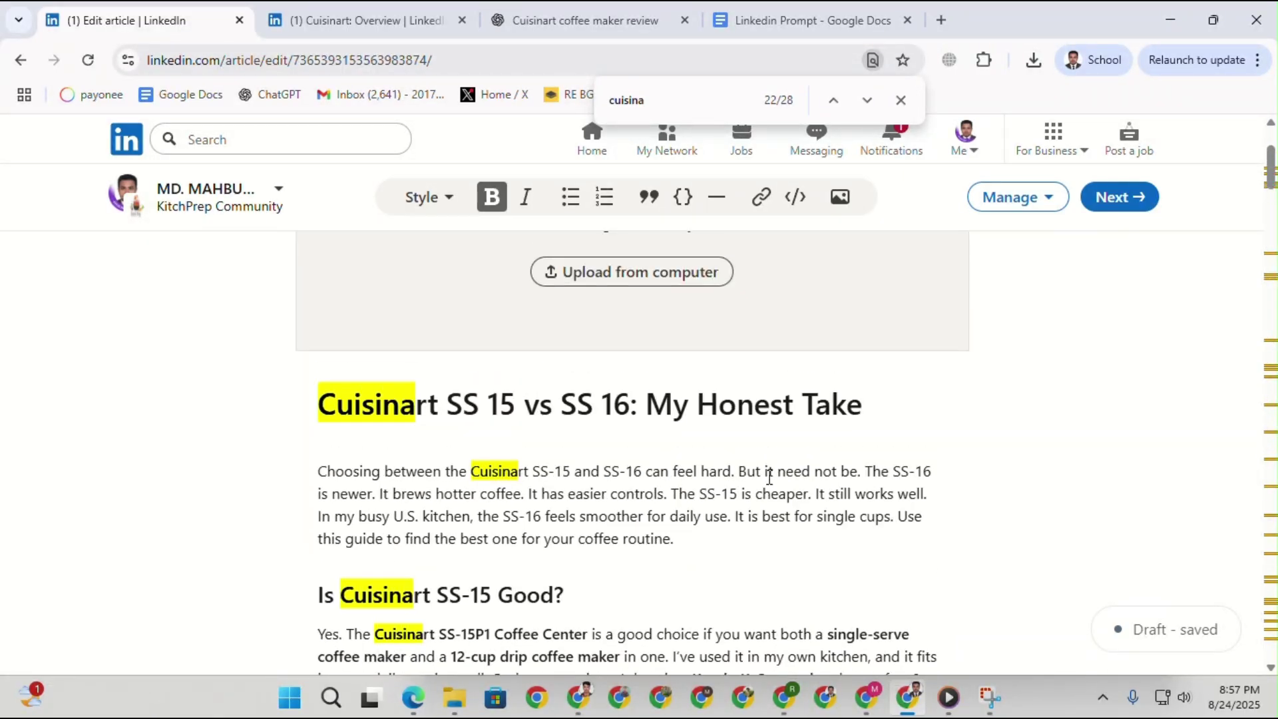
scroll(591, 428, "down", 20)
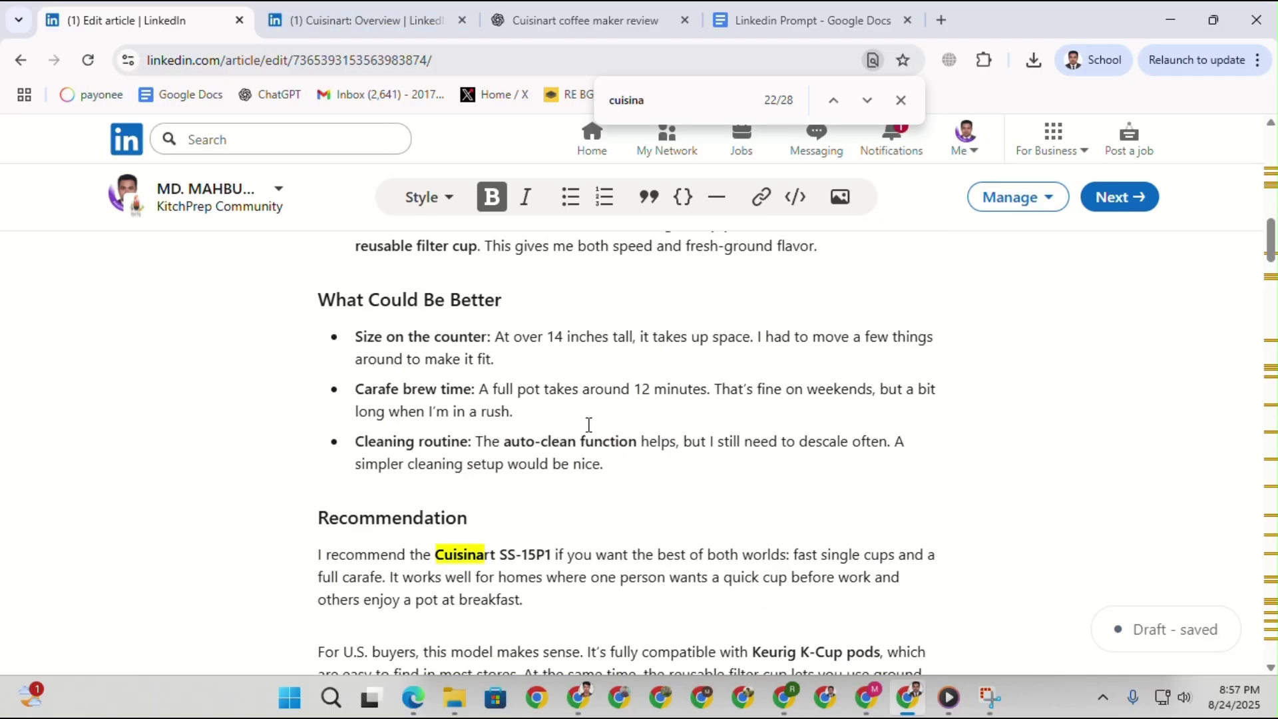
scroll(578, 486, "down", 15)
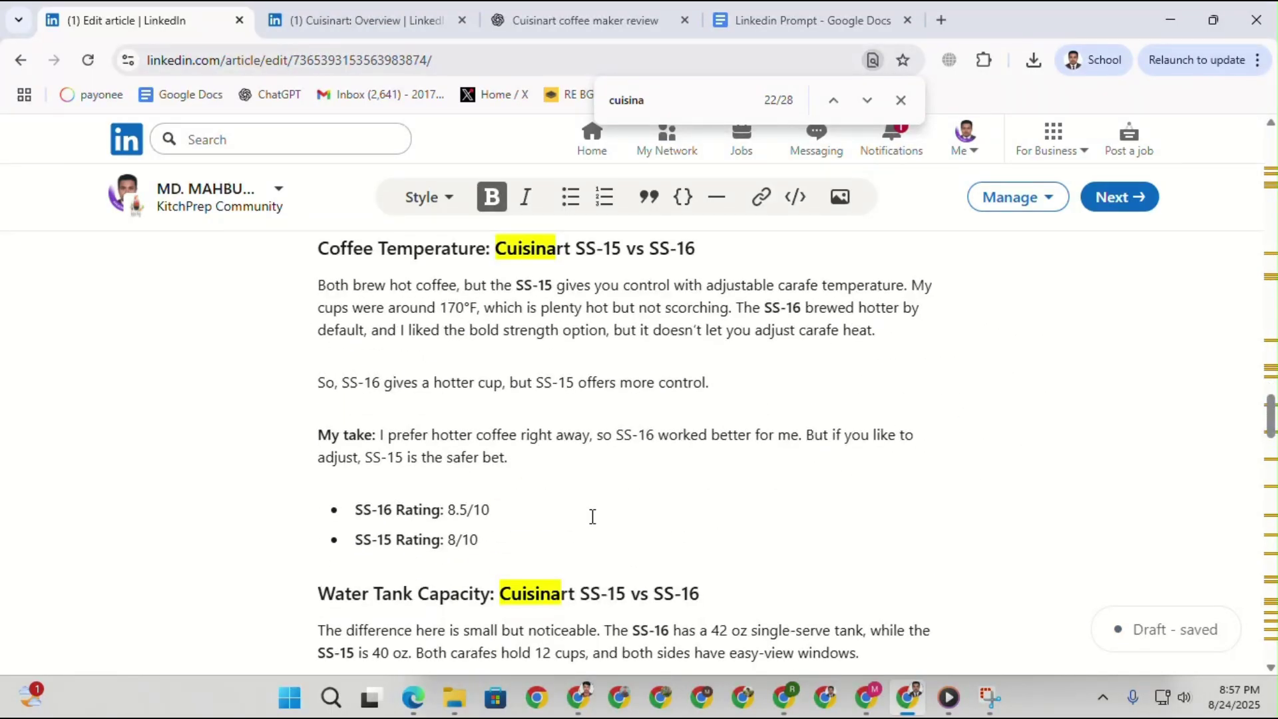
scroll(593, 517, "down", 4)
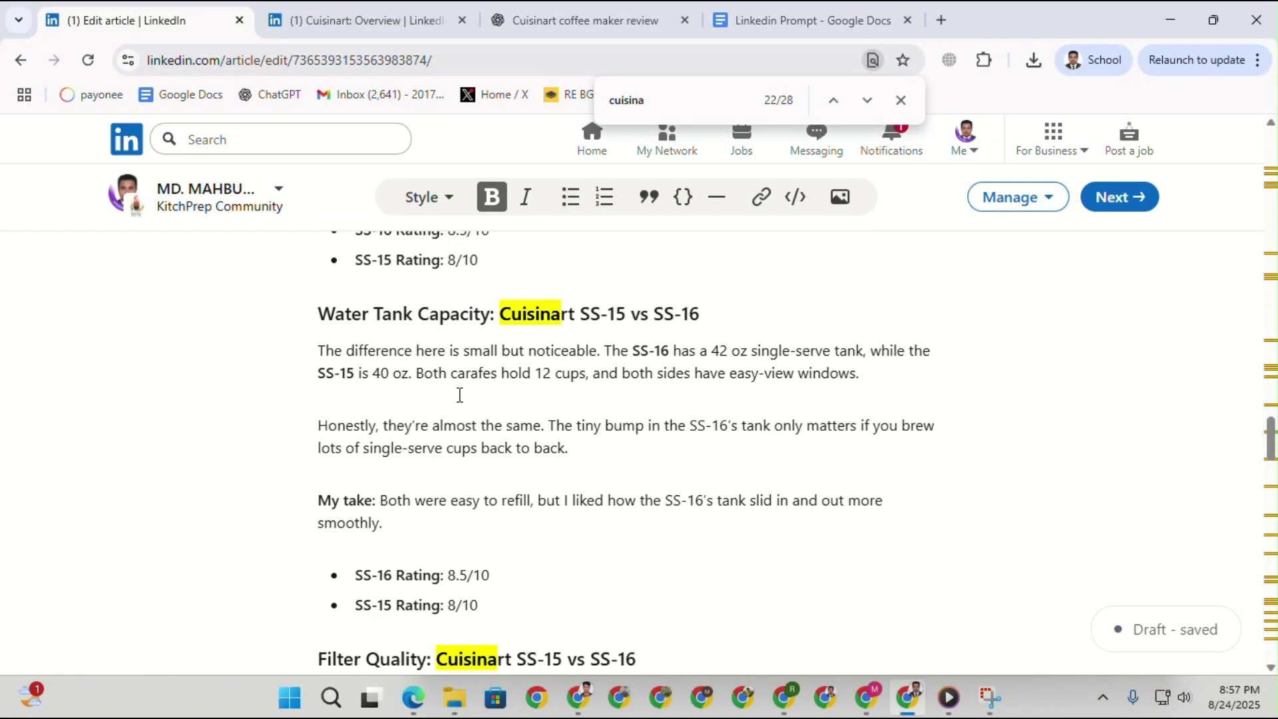
scroll(461, 393, "down", 4)
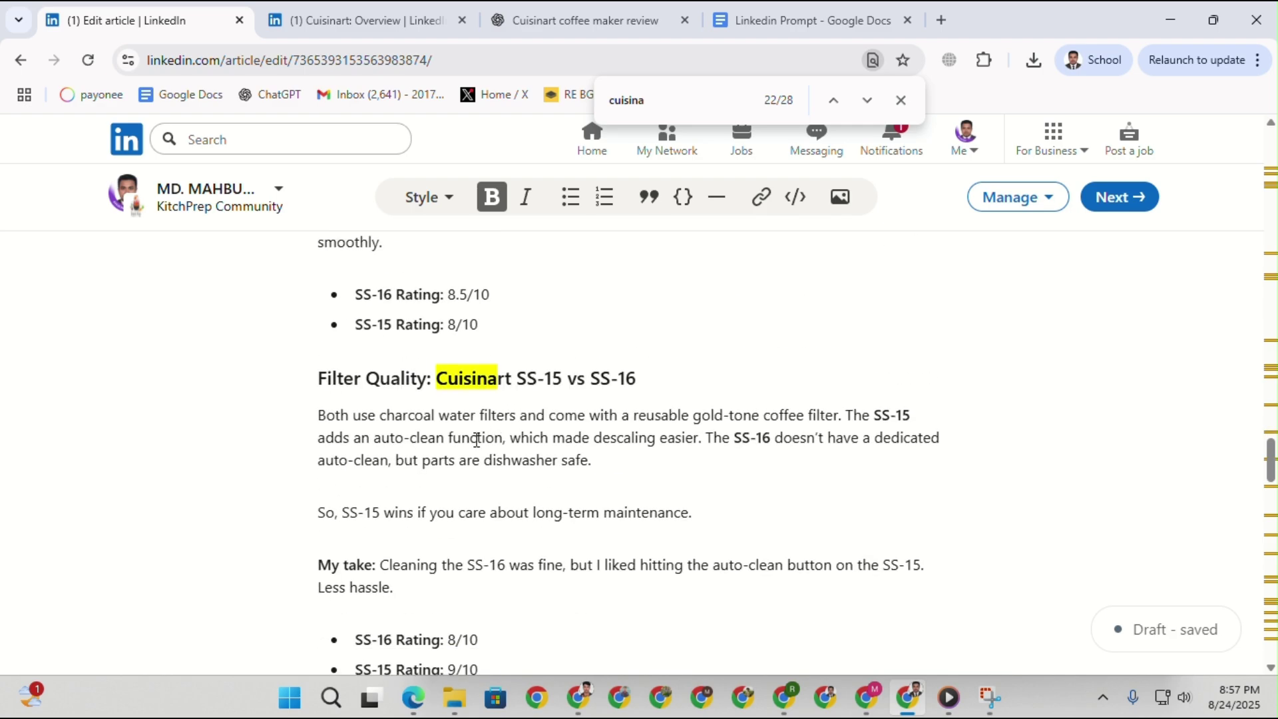
Search Google for "charcoal water filters" from the Filter Quality paragraph, then refine the search to "charcoal water filters linkedin".
left_click_drag(382, 417, 518, 421)
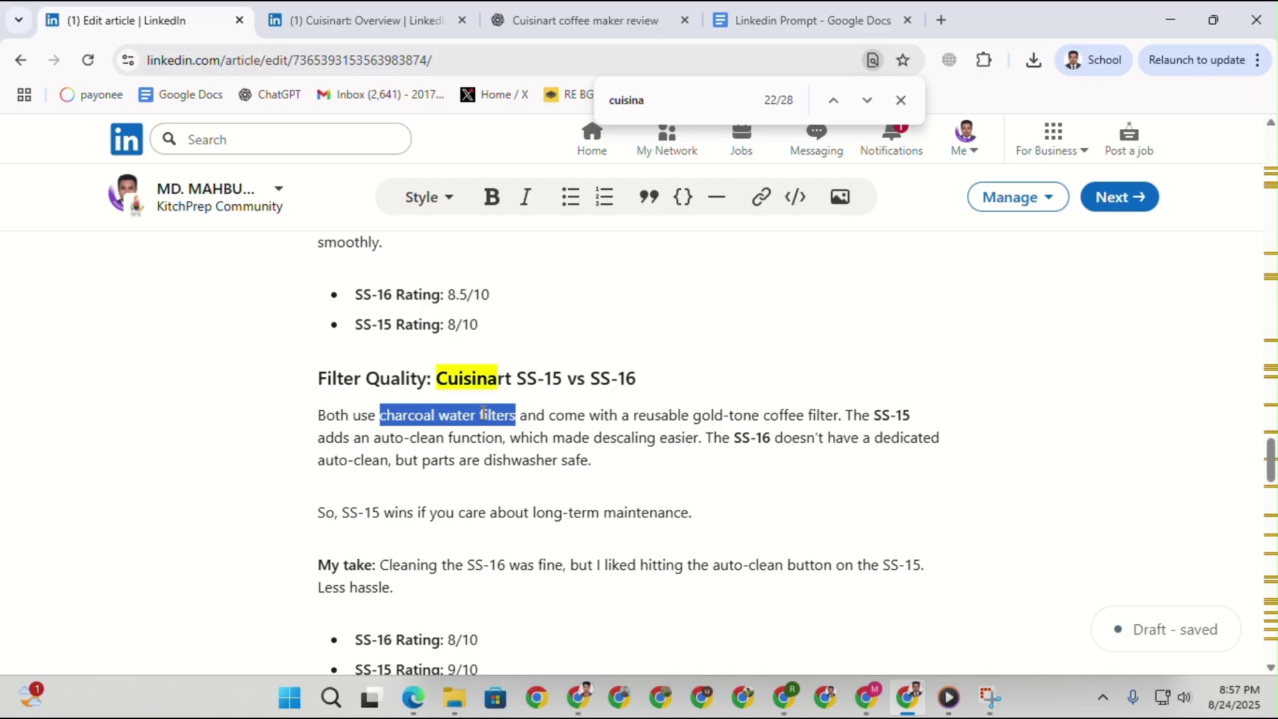
right_click(484, 414)
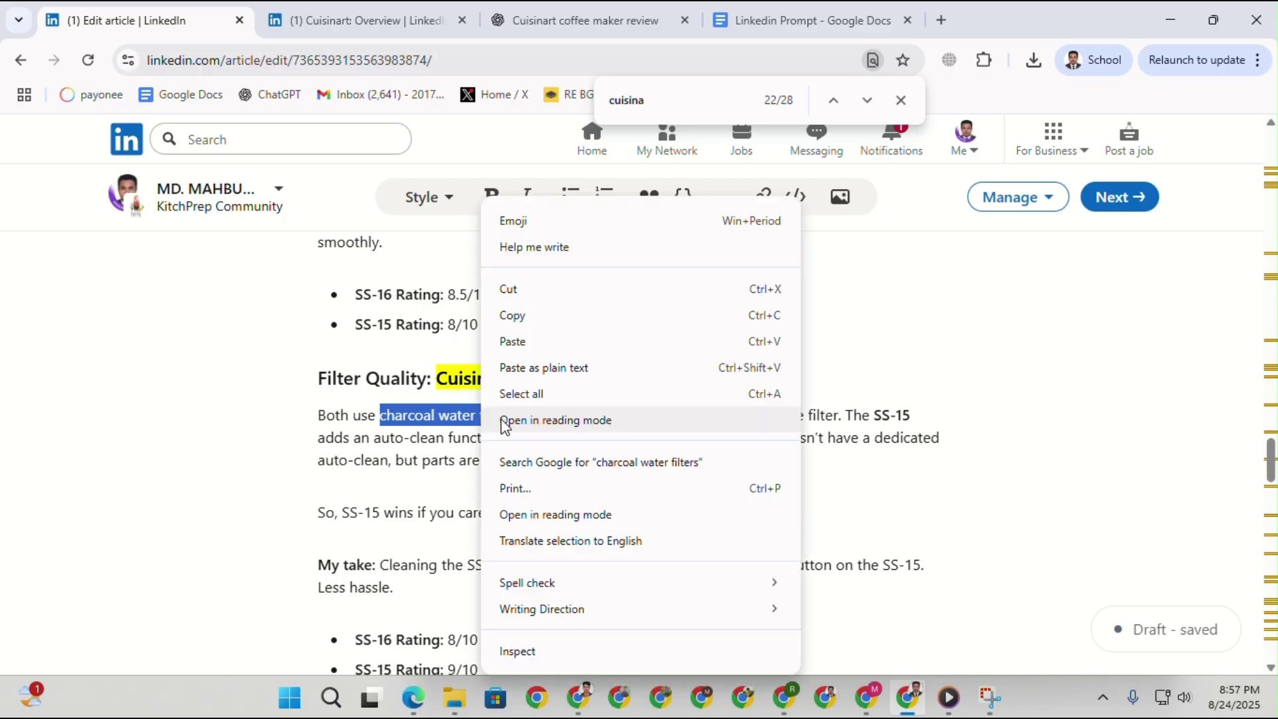
left_click(558, 462)
left_click(363, 166)
type("linked")
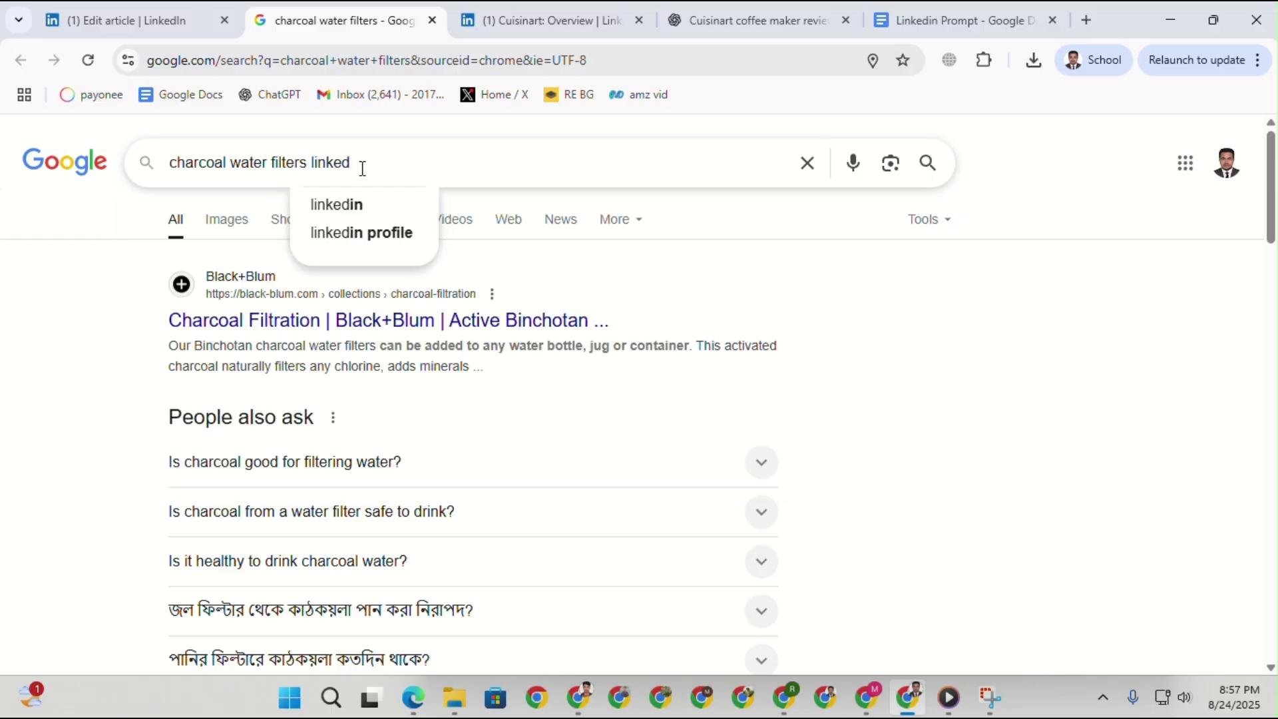
left_click(353, 205)
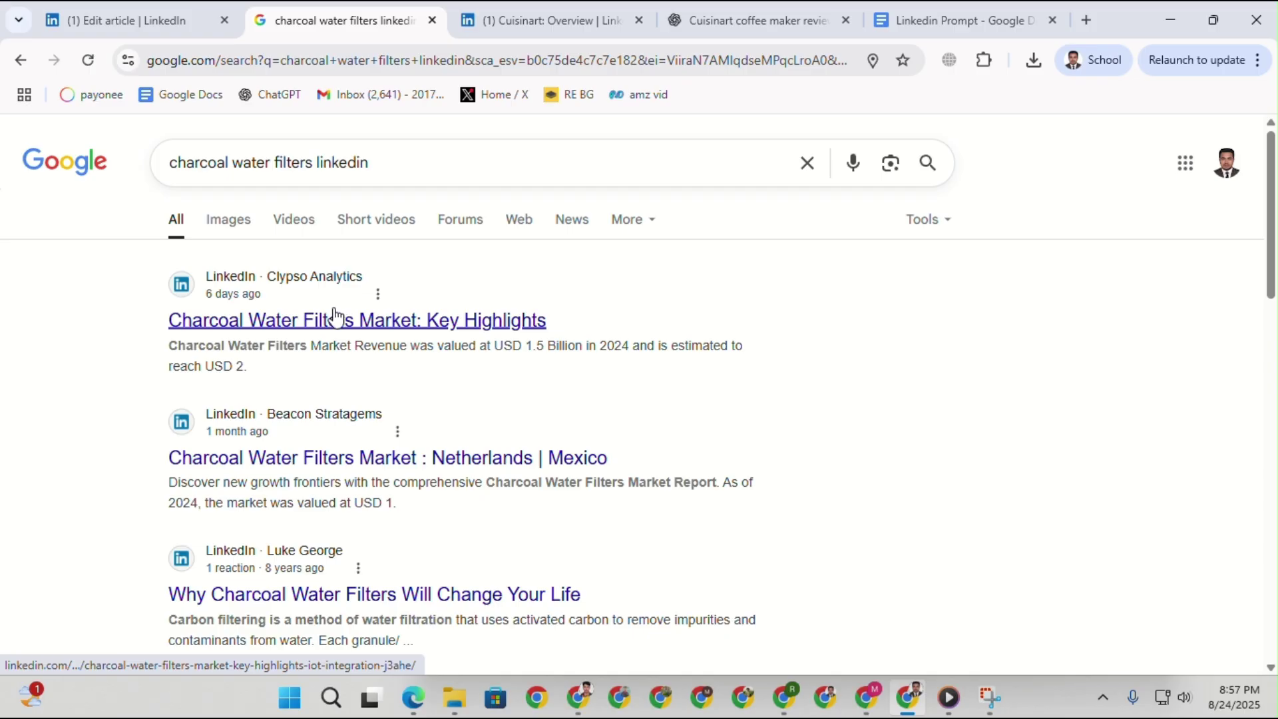
Open the LinkedIn article "Charcoal Water Filters Market: Key Highlights" and copy its web address.
left_click(335, 318)
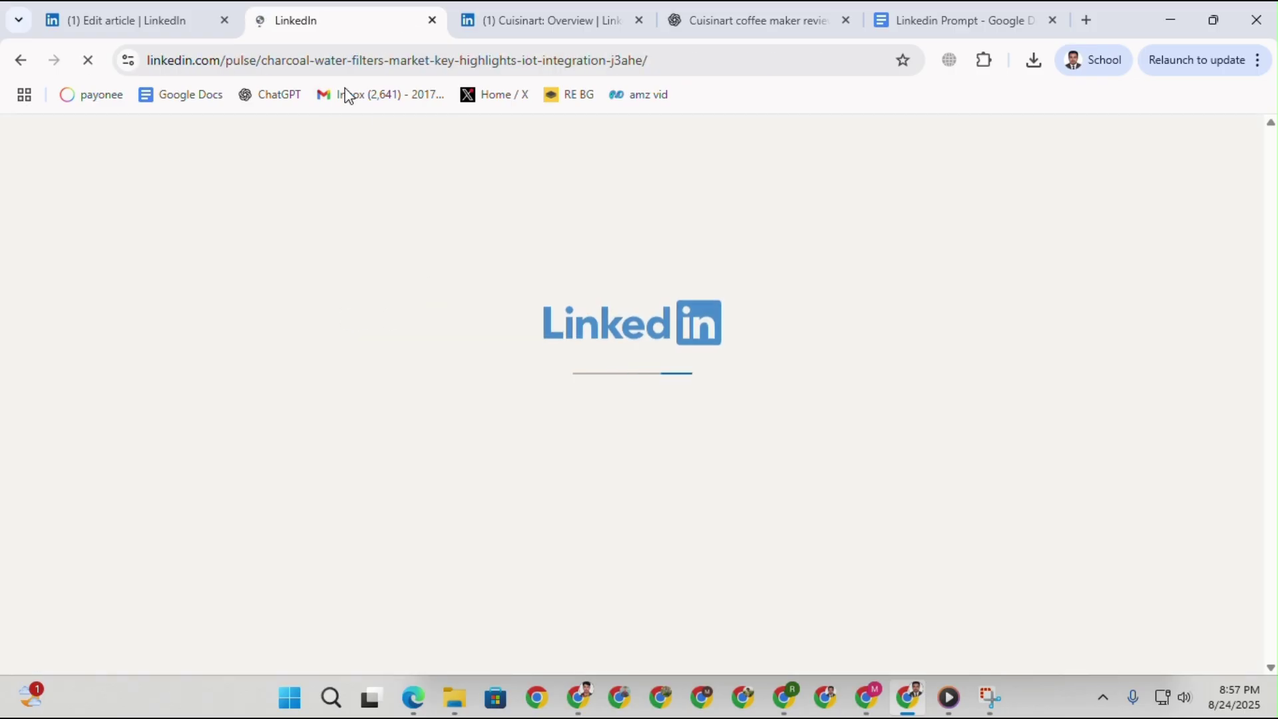
right_click(330, 54)
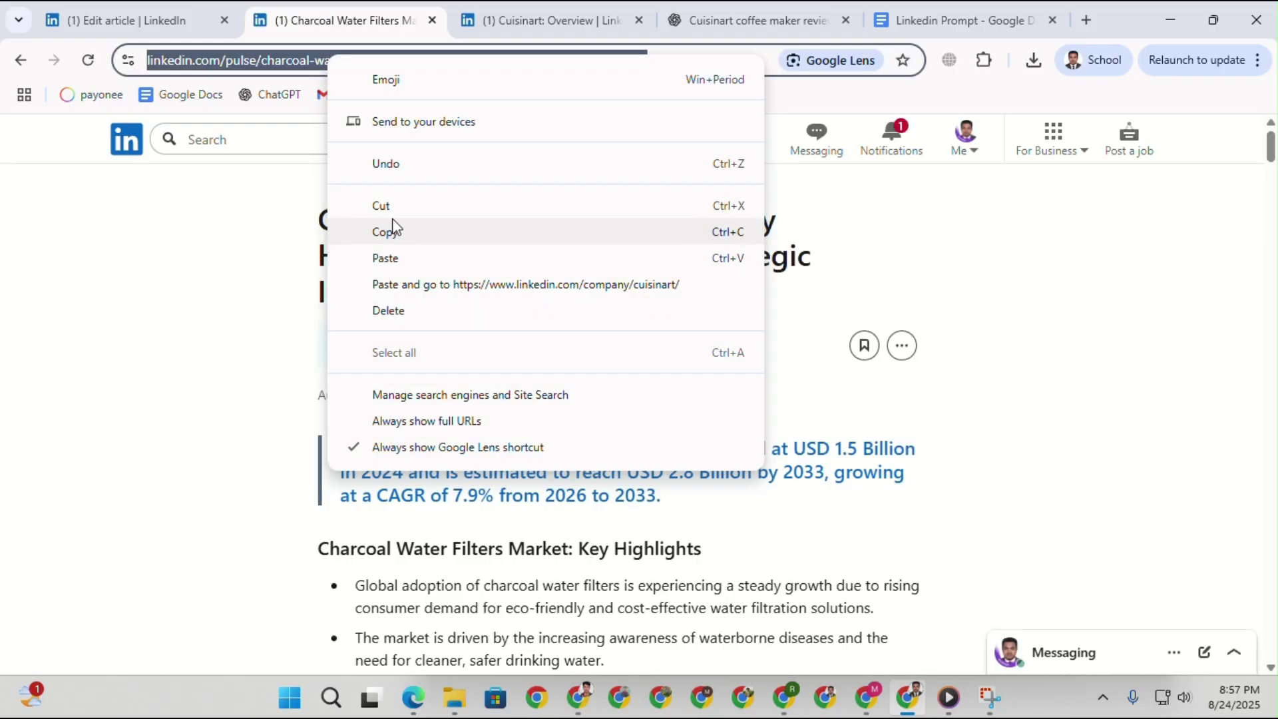
left_click(414, 232)
Return to the article draft and link "charcoal water filters" in the Filter Quality paragraph to the copied LinkedIn article address.
left_click(118, 9)
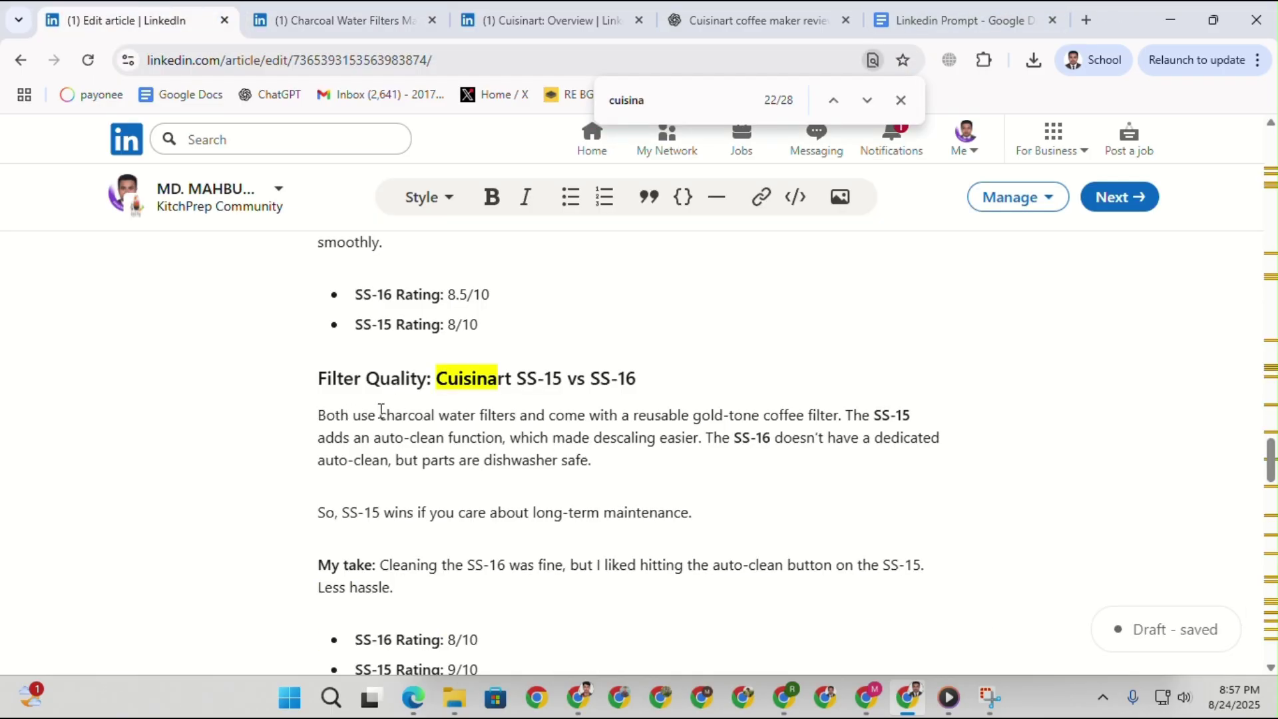
left_click_drag(382, 413, 528, 415)
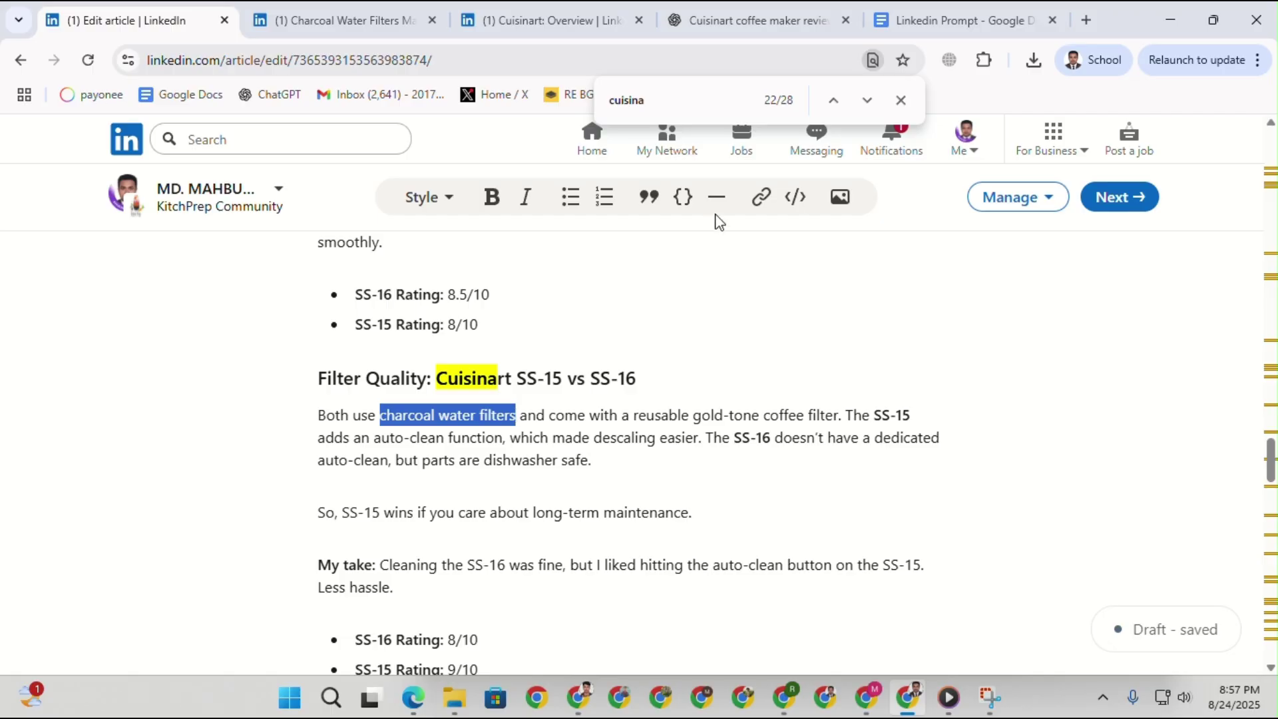
left_click(759, 200)
key("ctrl+v")
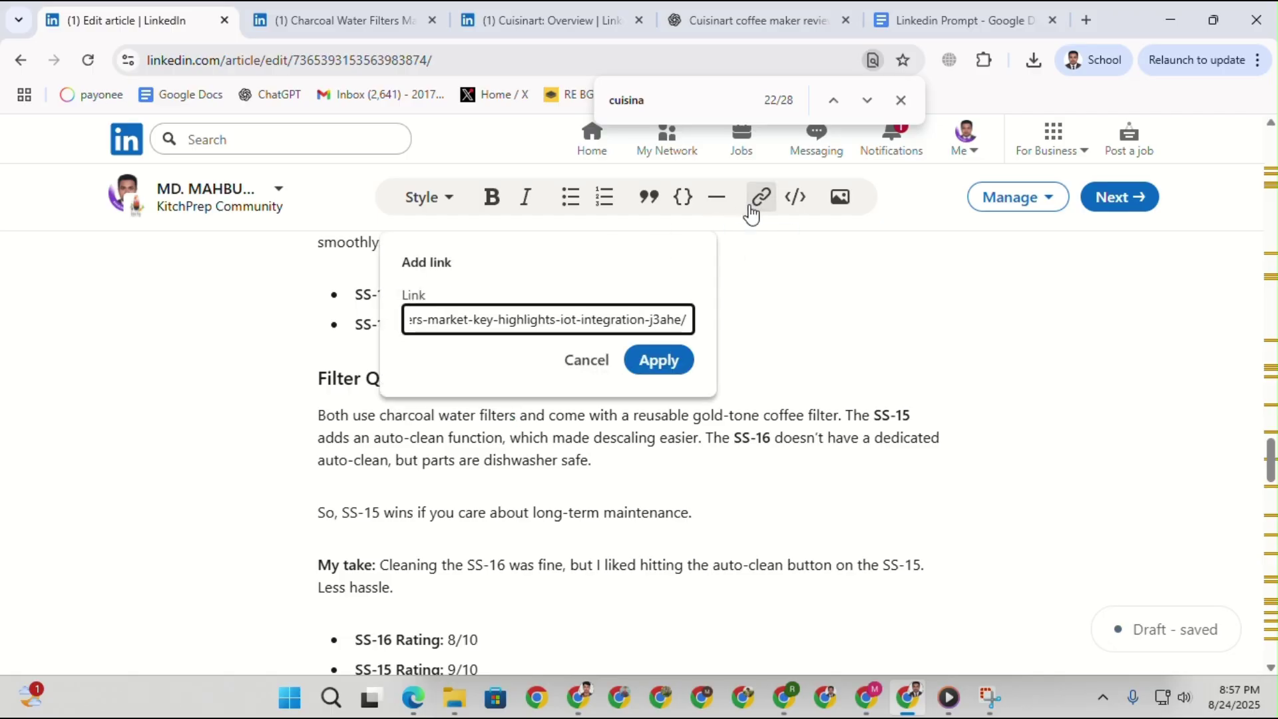
left_click(663, 361)
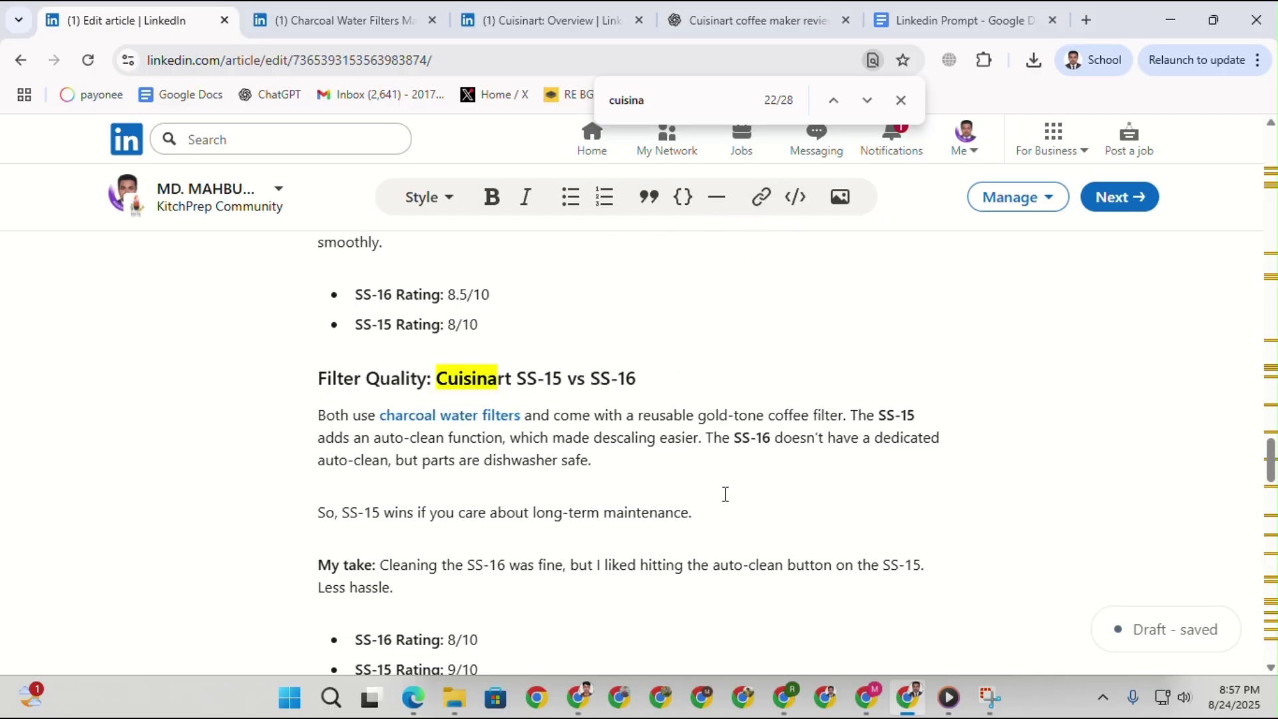
Review the article draft's sections from beginning to end and return to the title and introduction.
scroll(726, 494, "up", 20)
scroll(676, 379, "up", 3)
scroll(648, 409, "down", 8)
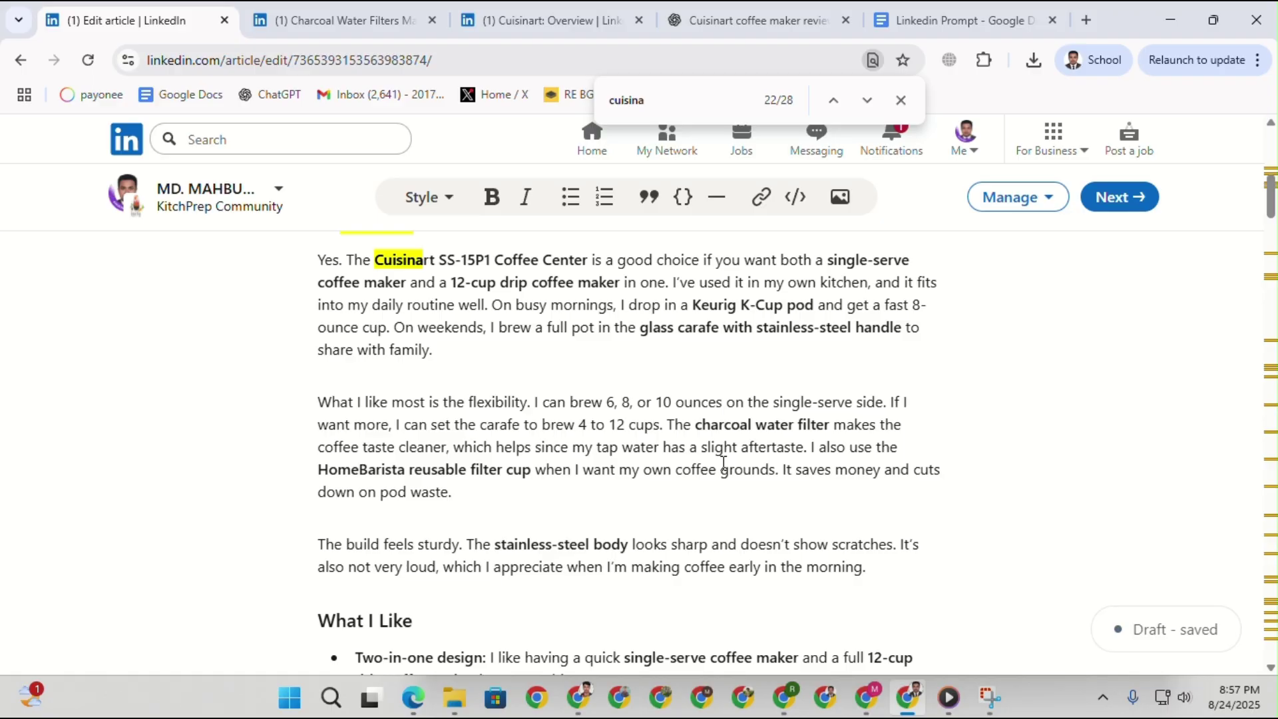
scroll(534, 422, "up", 7)
scroll(448, 486, "down", 20)
scroll(450, 545, "down", 20)
scroll(544, 522, "up", 12)
scroll(544, 522, "up", 20)
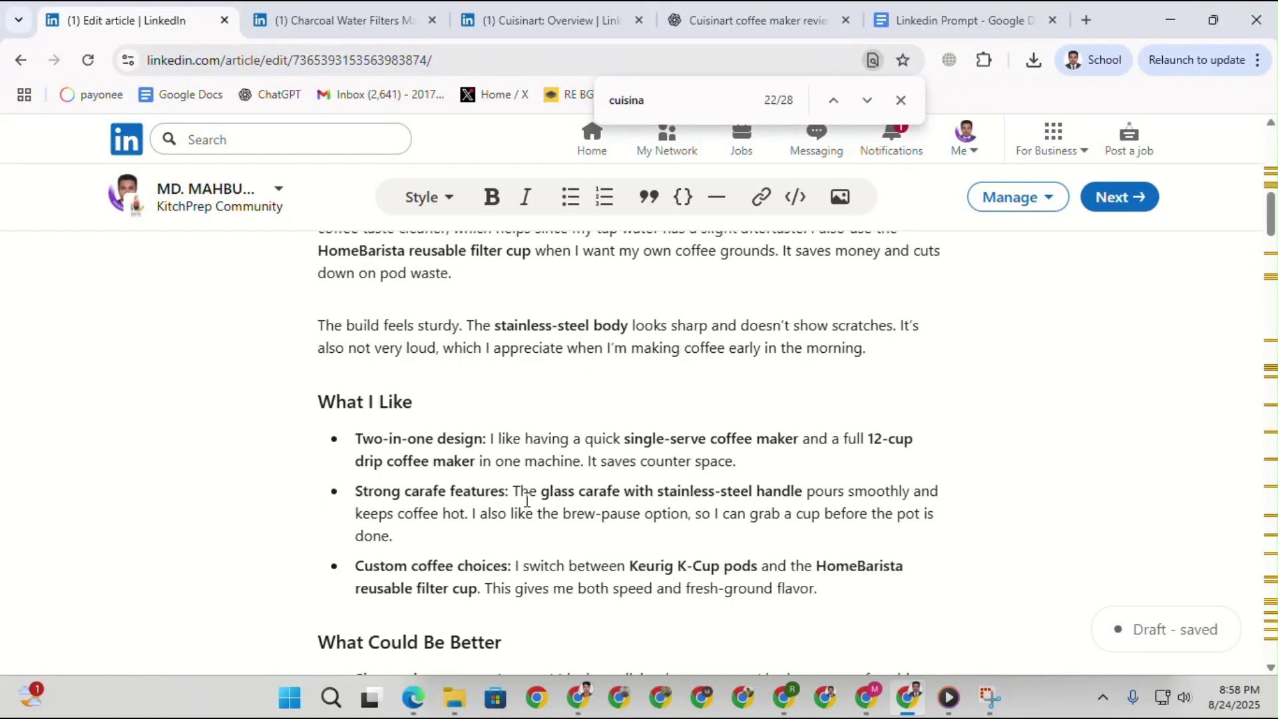
scroll(527, 502, "up", 10)
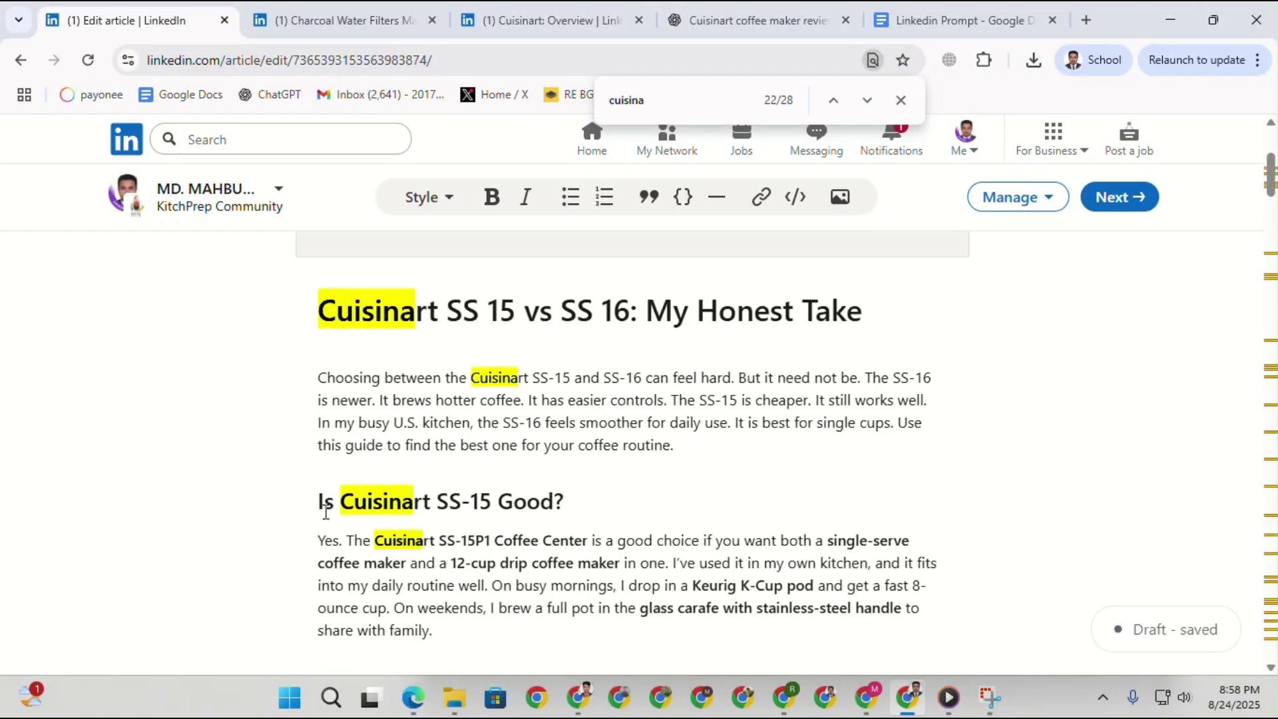
Copy the article draft's "Is Cuisinart SS-15 Good?" section, from its heading to the end of its Recommendation.
scroll(442, 533, "down", 15)
left_click_drag(320, 501, 969, 490)
scroll(515, 469, "down", 3)
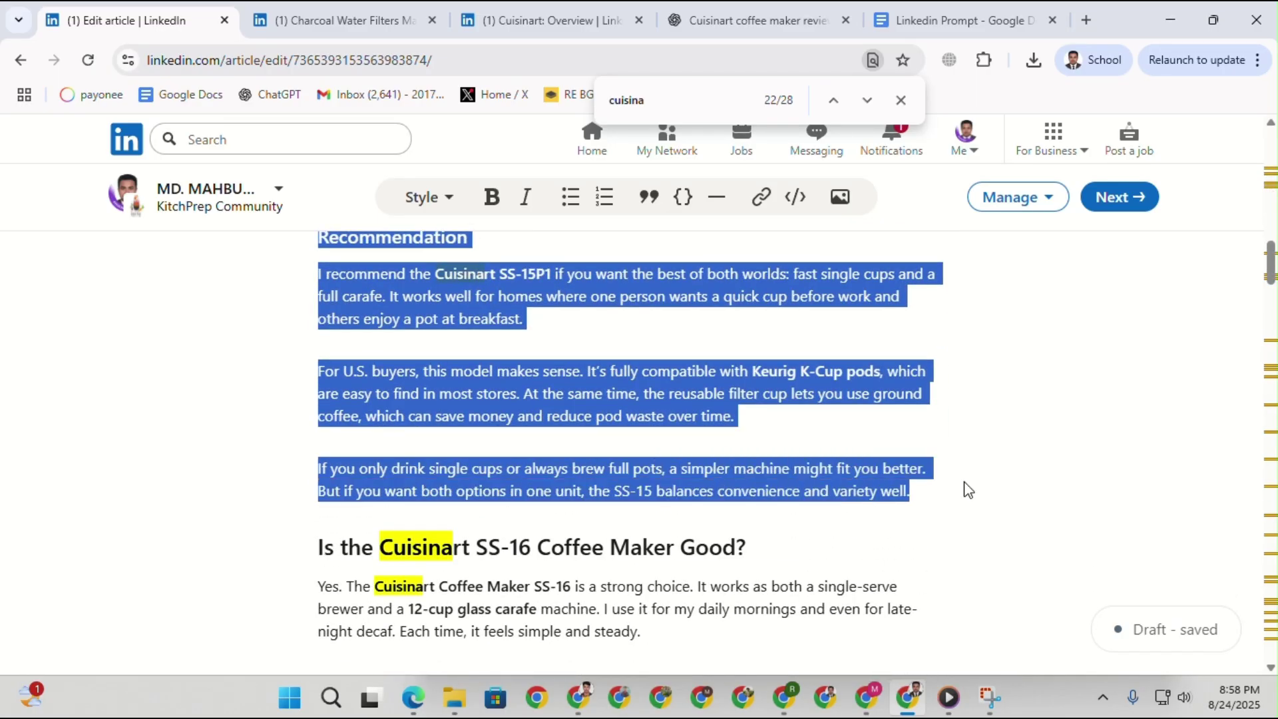
right_click(721, 397)
left_click(765, 313)
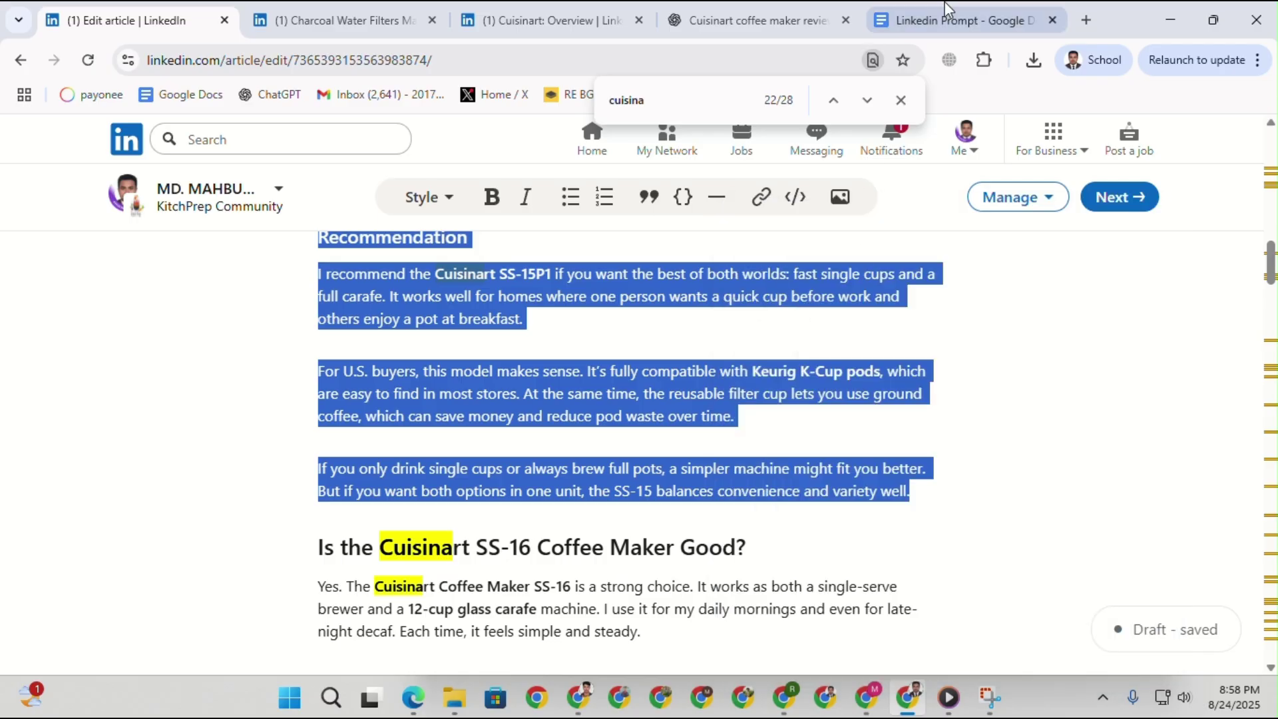
Start a new ChatGPT chat, paste the copied SS-15 section, and add the request "make a veo3 promt for these description" below it.
left_click(794, 15)
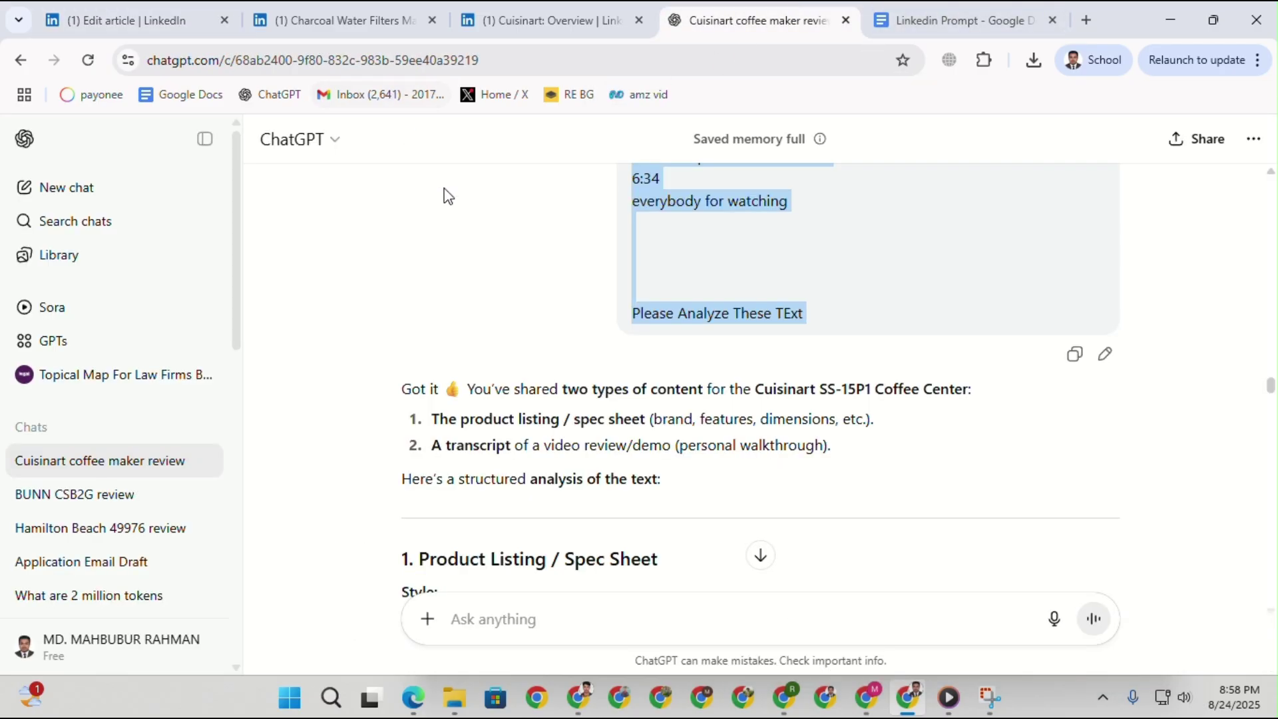
scroll(618, 345, "down", 4)
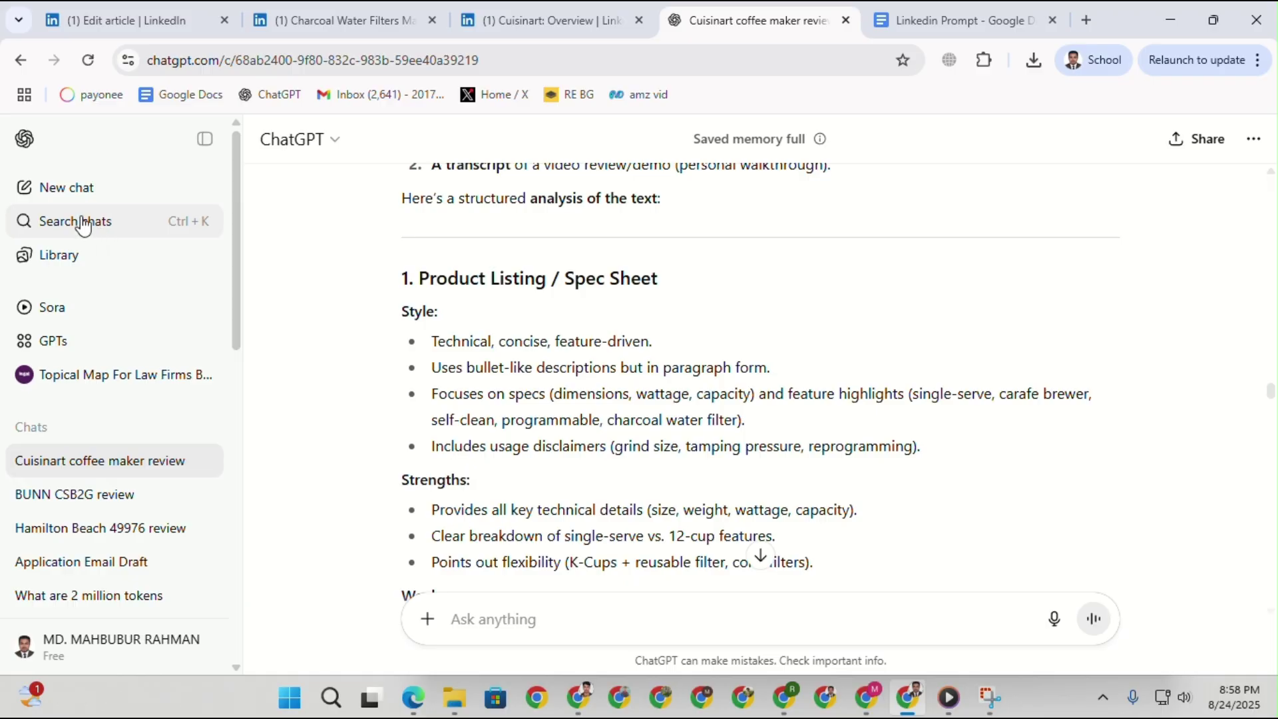
left_click(66, 189)
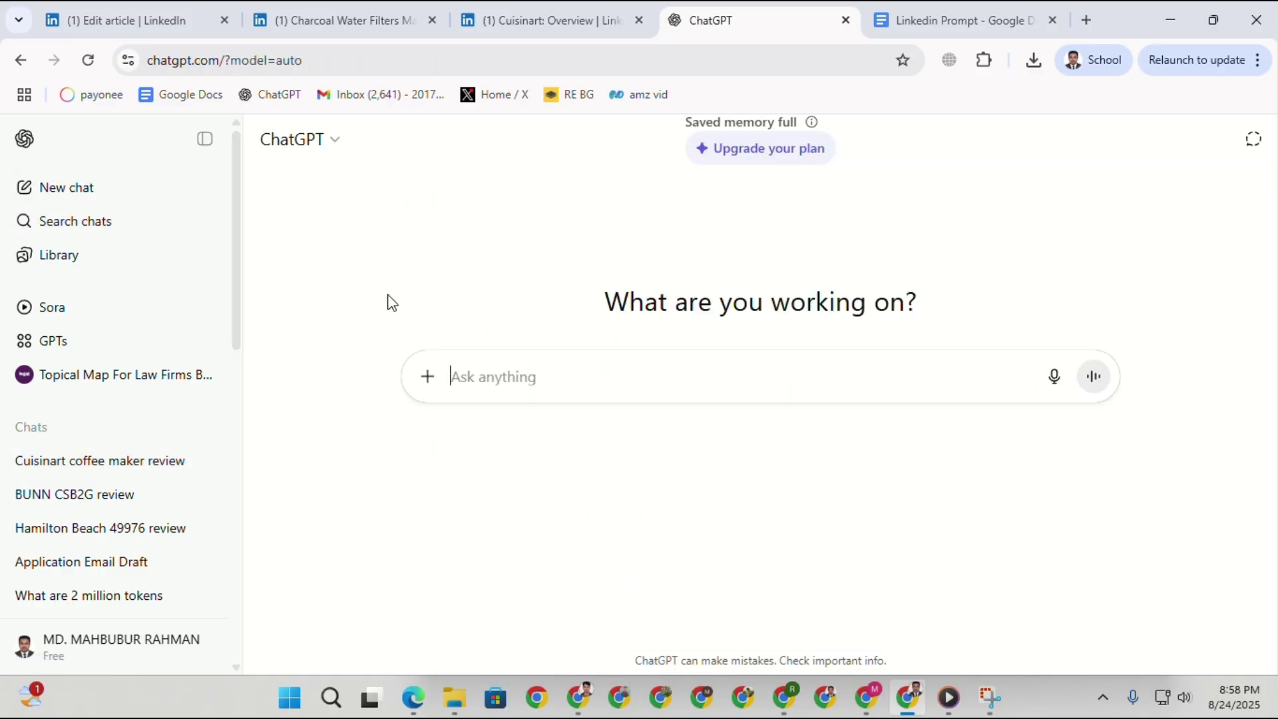
key("ctrl+v")
key("shift+Return")
key("shift+Return")
key("shift+Return")
key("shift+Return")
key("shift+Return")
key("shift+Return")
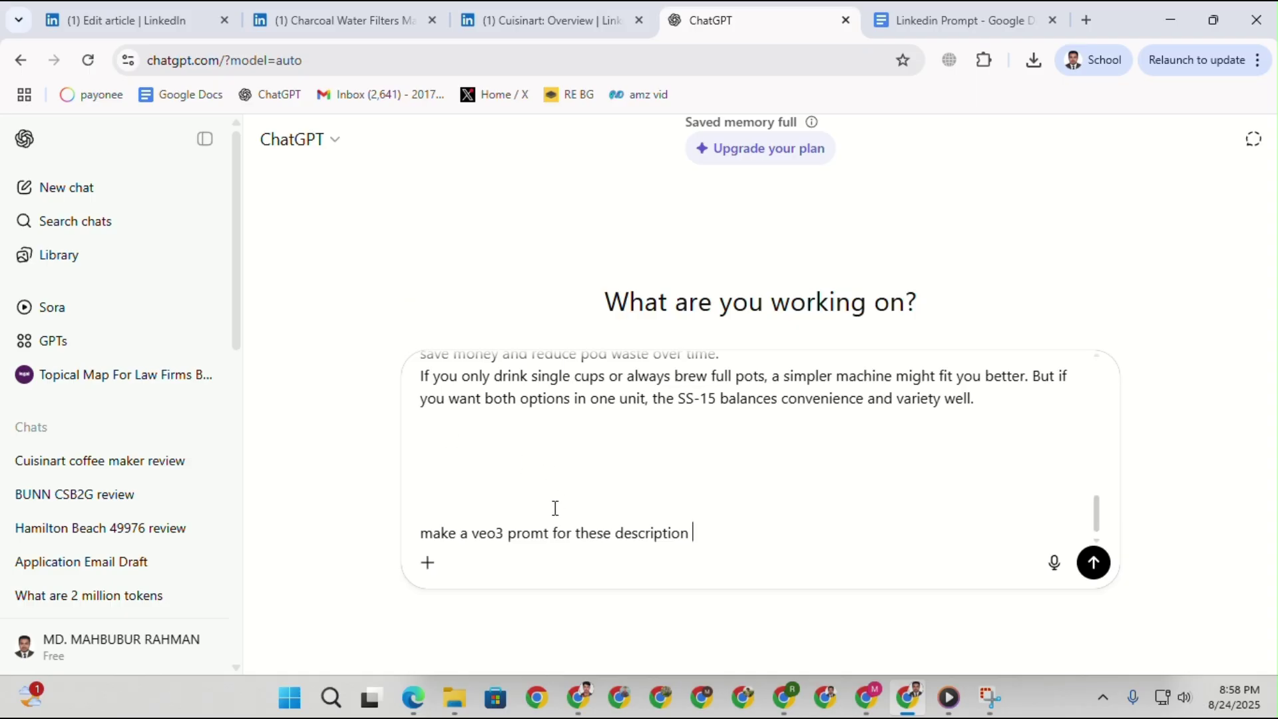
Revise the request to read "make a veo3 propmt (8Seconds) for these description" and send it.
left_click(533, 533)
type("pmt")
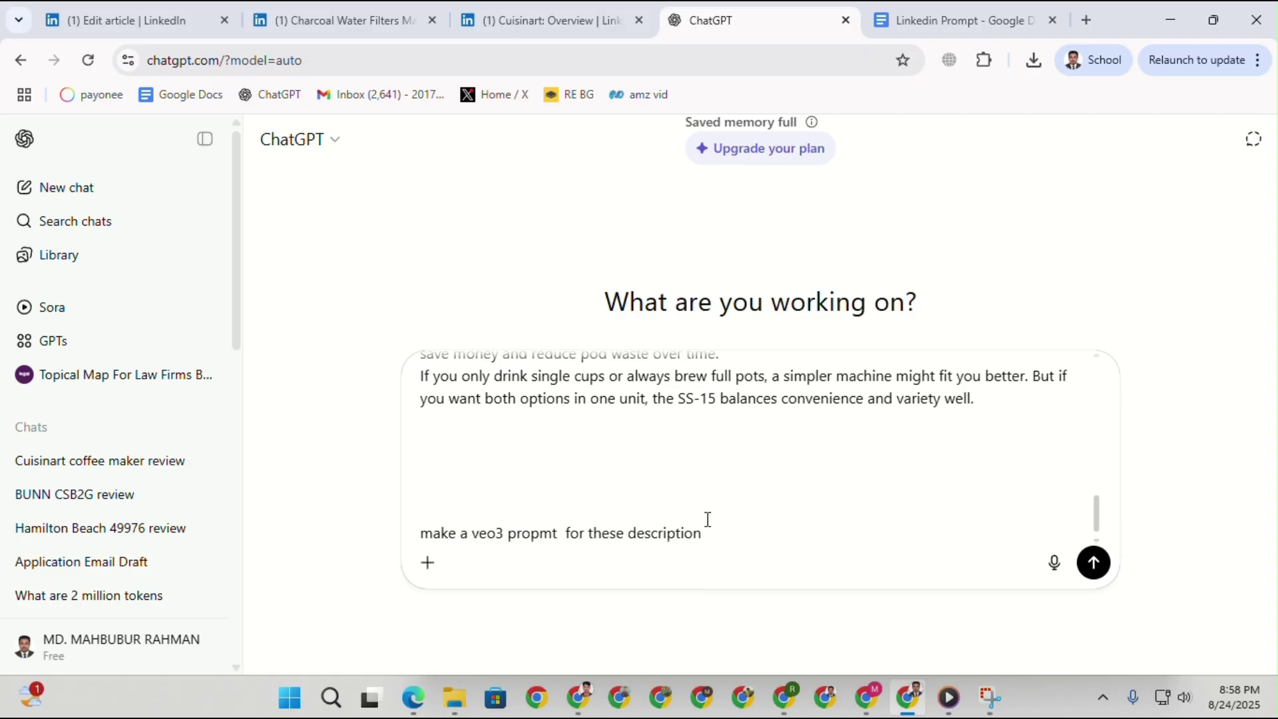
type(" (8S")
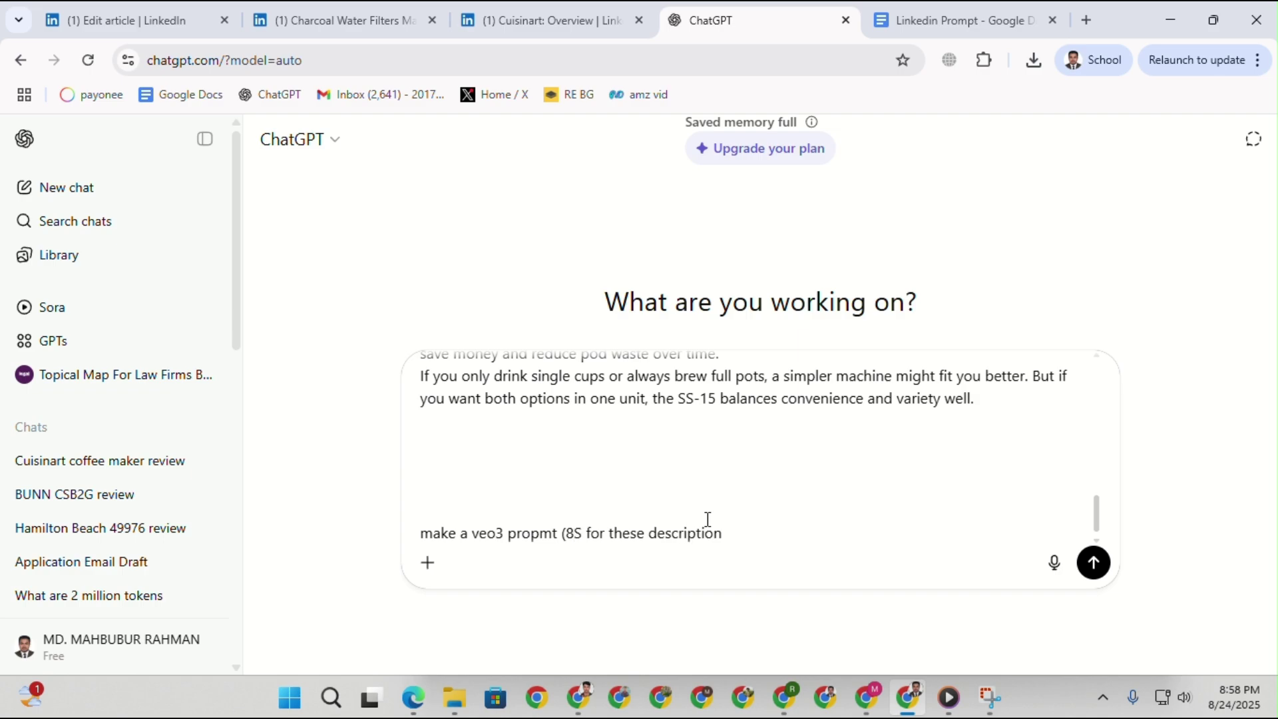
type("econds")
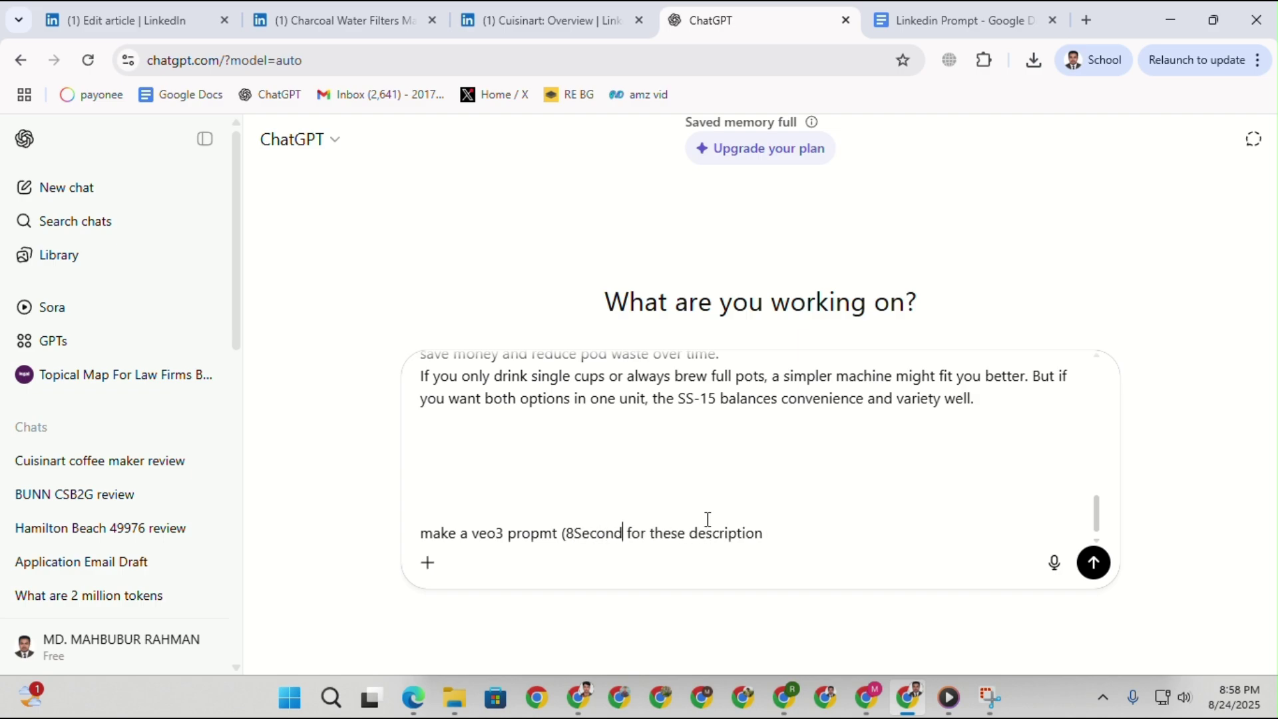
type(")")
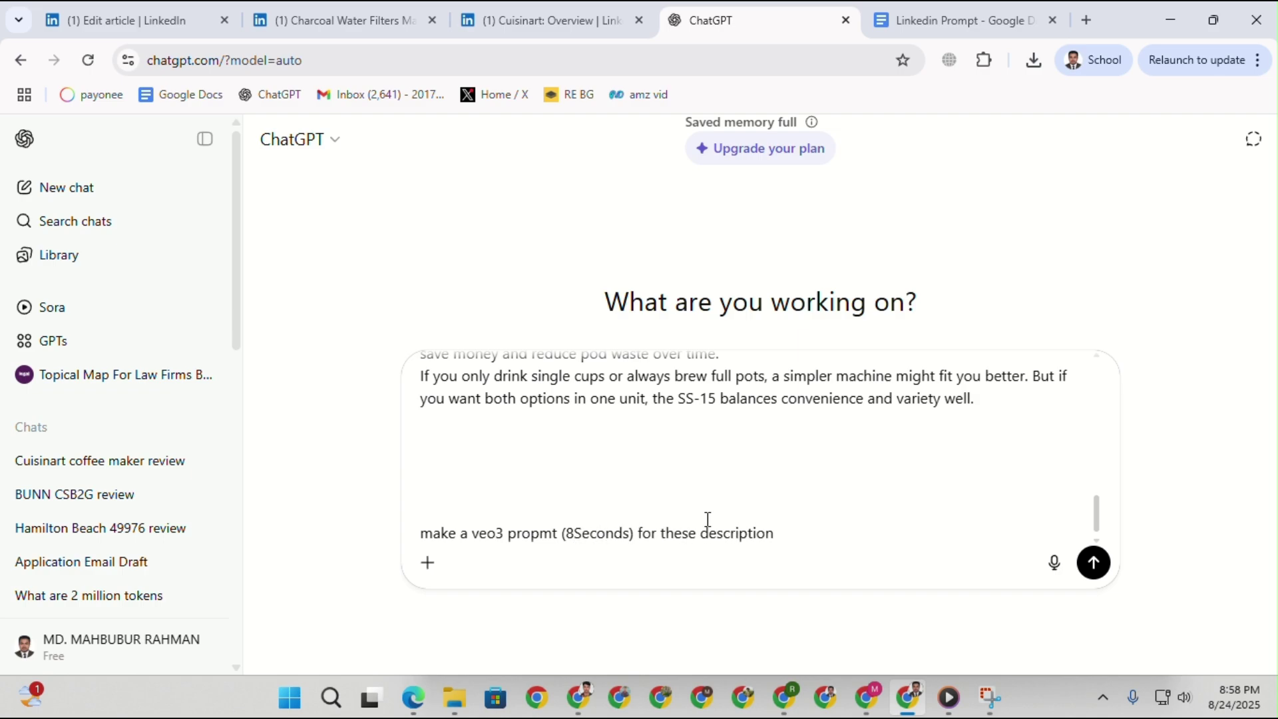
key("Return")
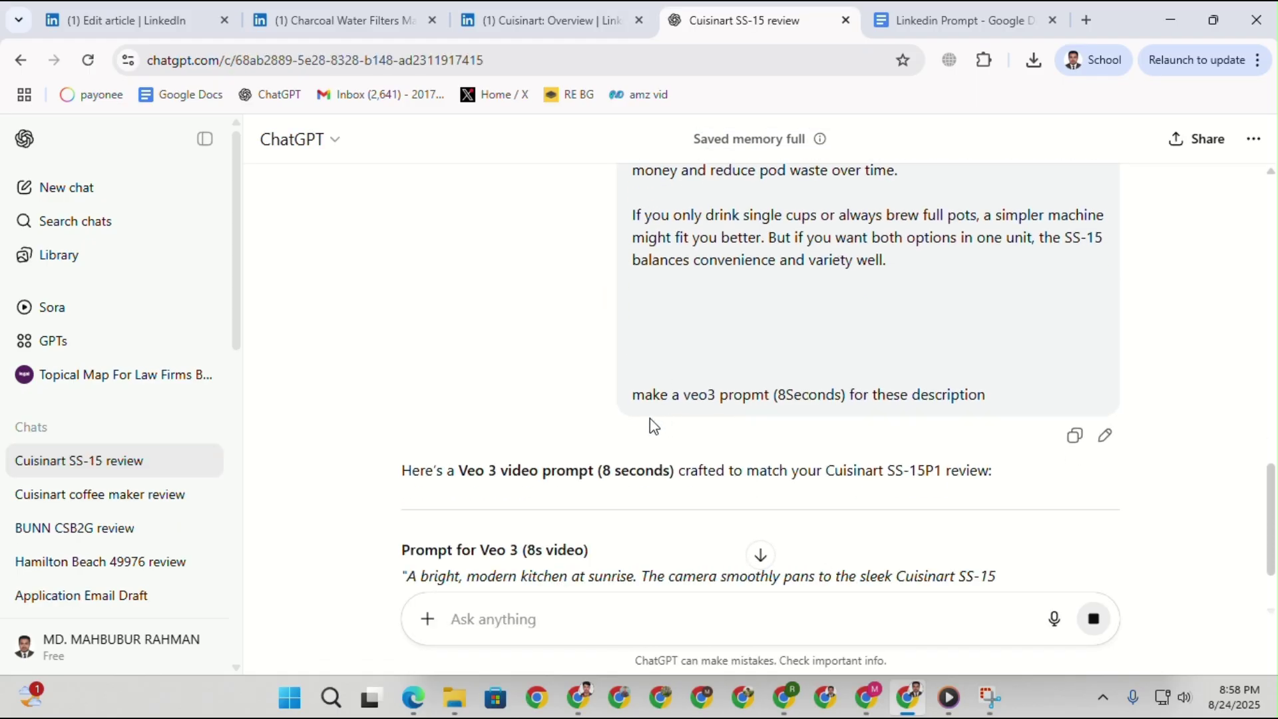
Copy the quoted text under "Prompt for Veo 3 (8s video)" from ChatGPT's reply.
left_click_drag(411, 445, 1085, 363)
right_click(746, 341)
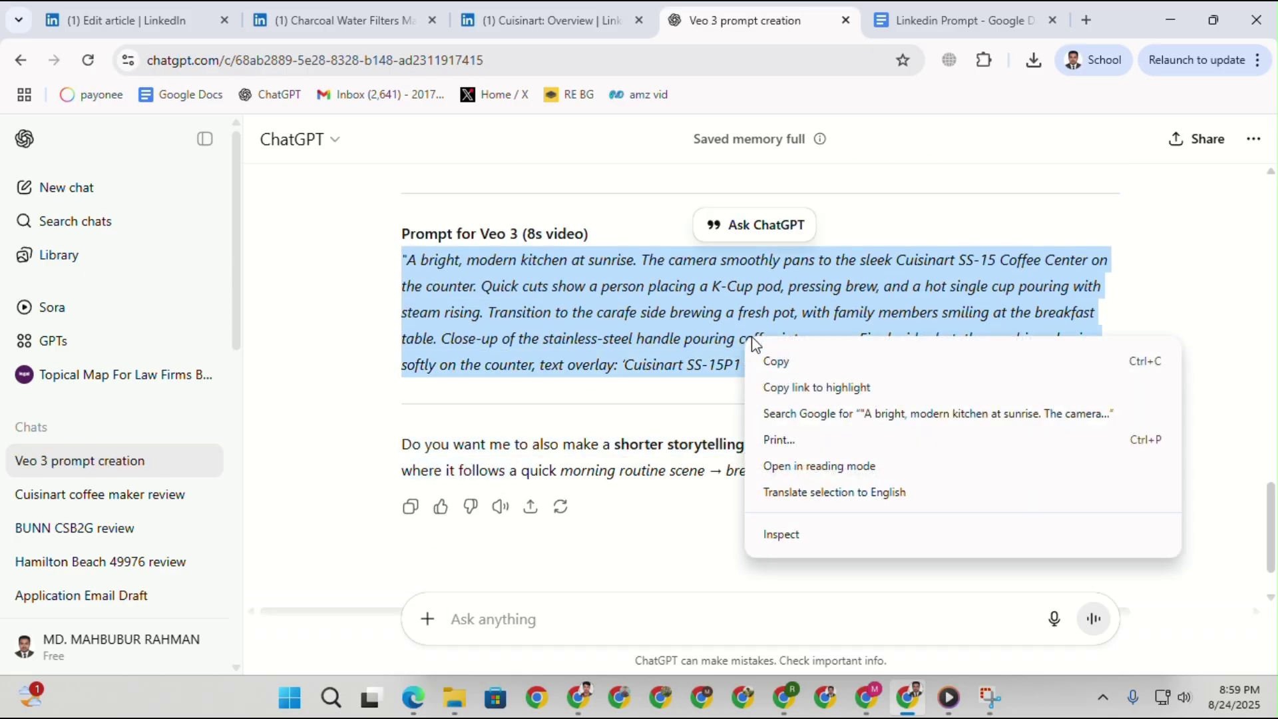
left_click(770, 361)
Switch to the browser profile signed in to Google Flow, open Flow, and create a new project.
left_click(867, 705)
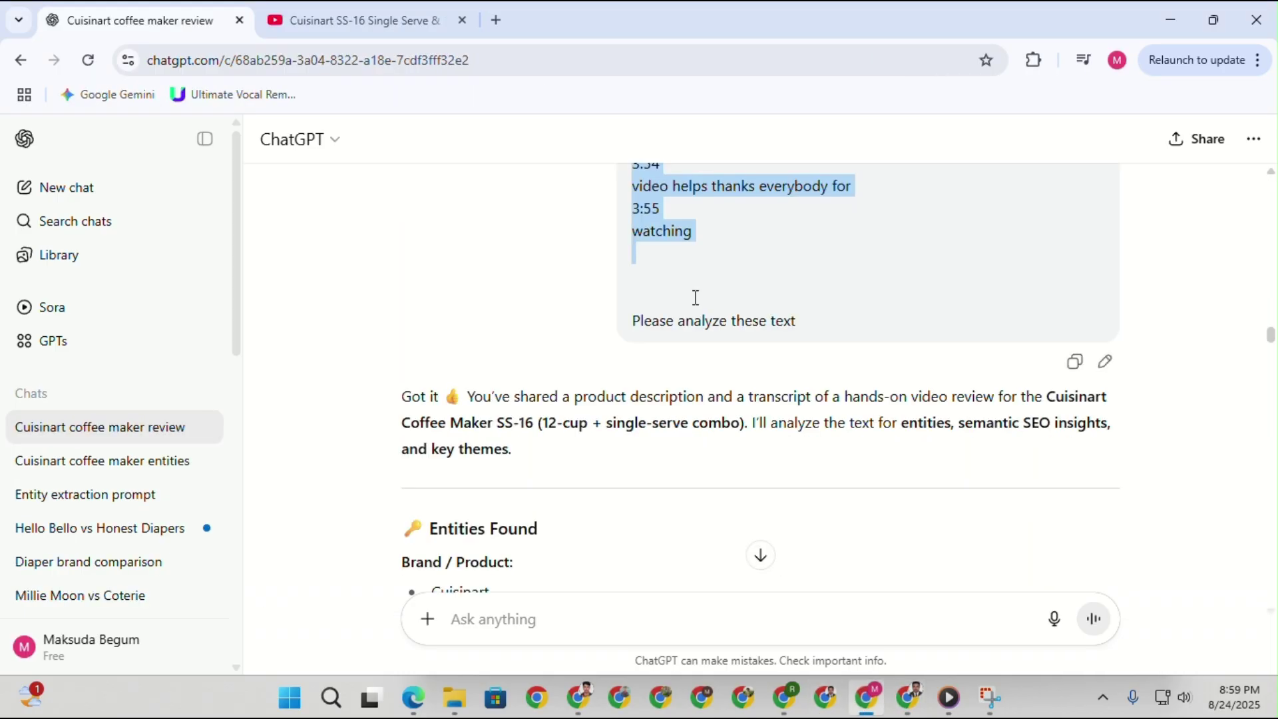
left_click(496, 20)
left_click(391, 503)
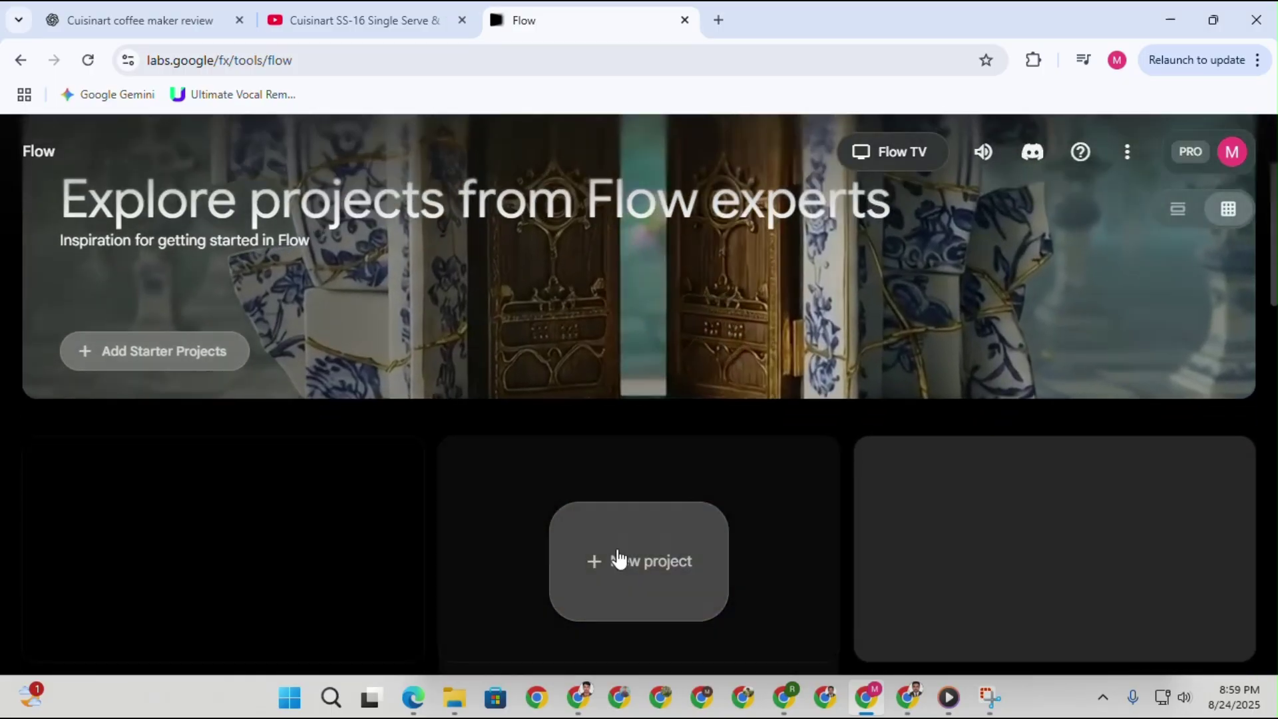
left_click(622, 558)
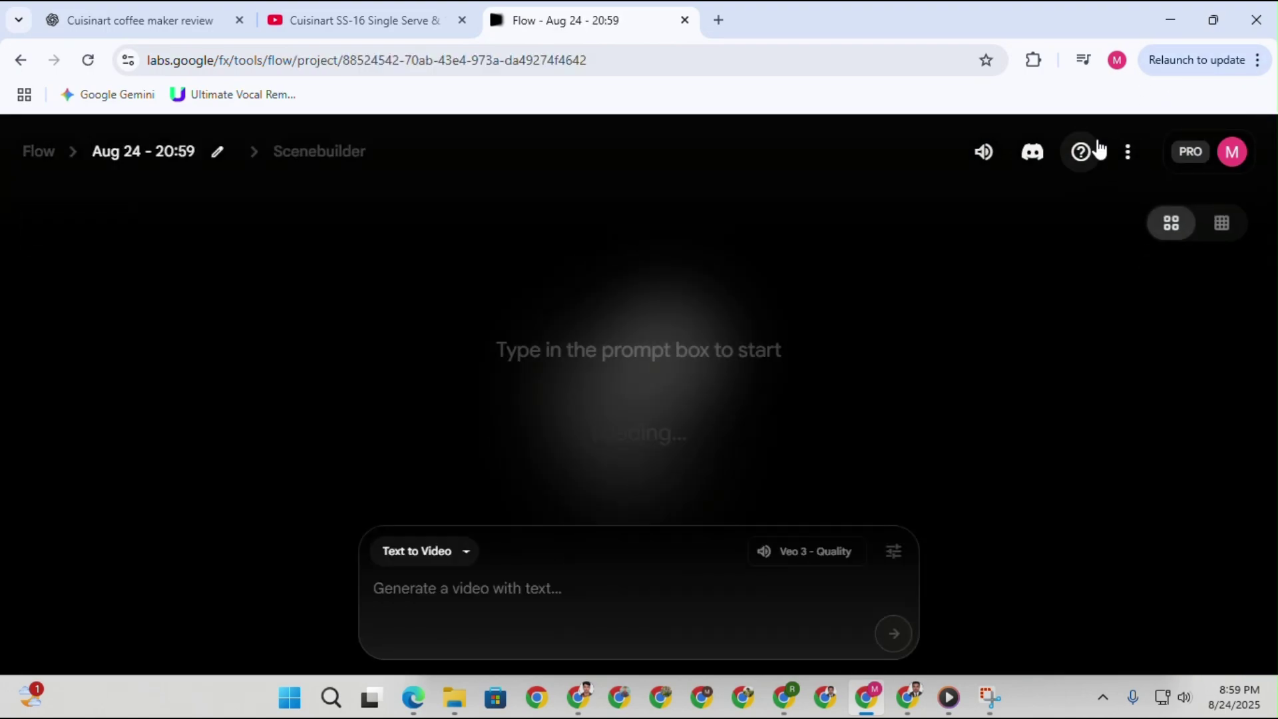
left_click(1033, 63)
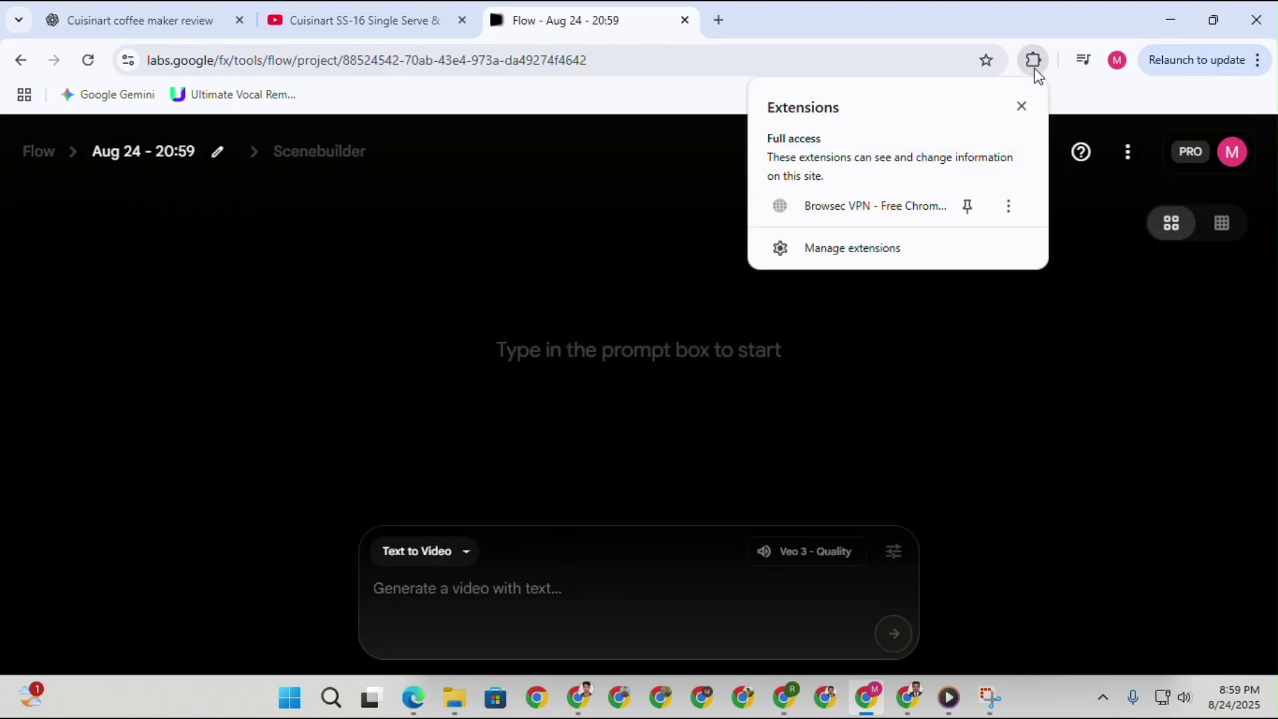
Paste the kitchen coffee maker prompt as Text to Video with Veo 3 - Quality and generate the video.
right_click(382, 590)
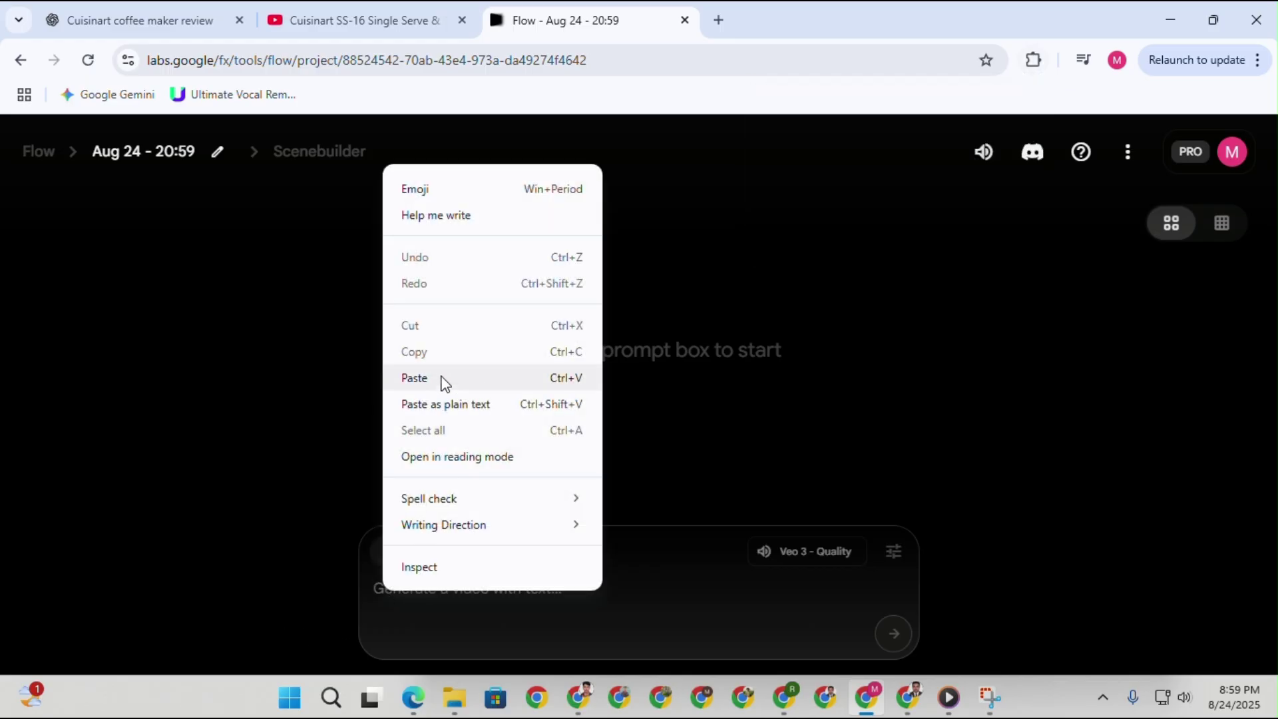
left_click(445, 381)
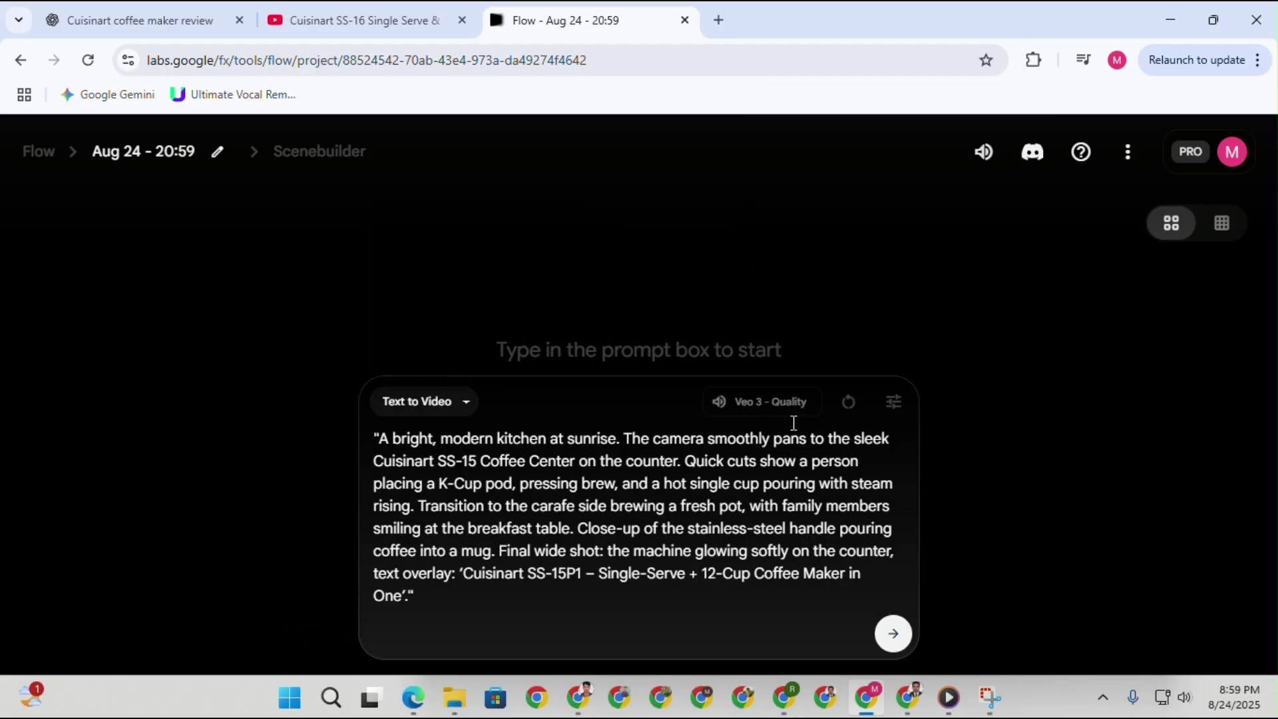
left_click(892, 633)
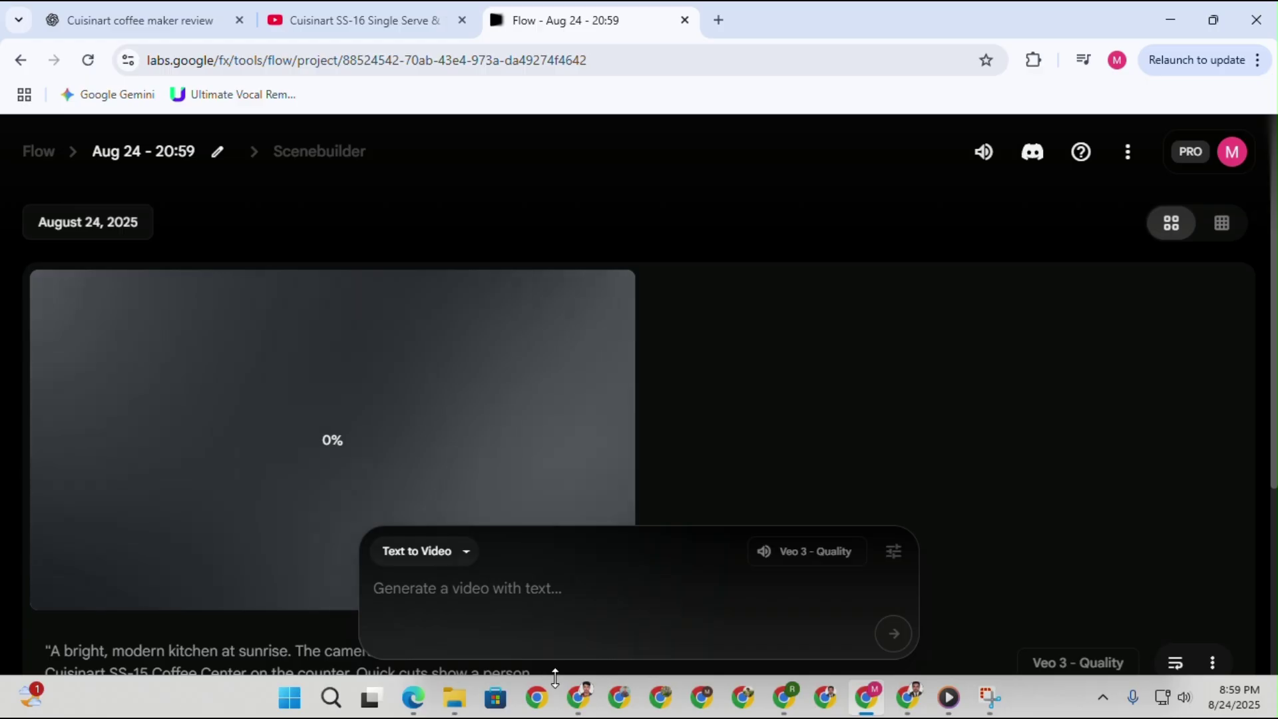
Return to the LinkedIn article draft and copy the heading "Is Cuisinart SS-15 Good?".
left_click(576, 697)
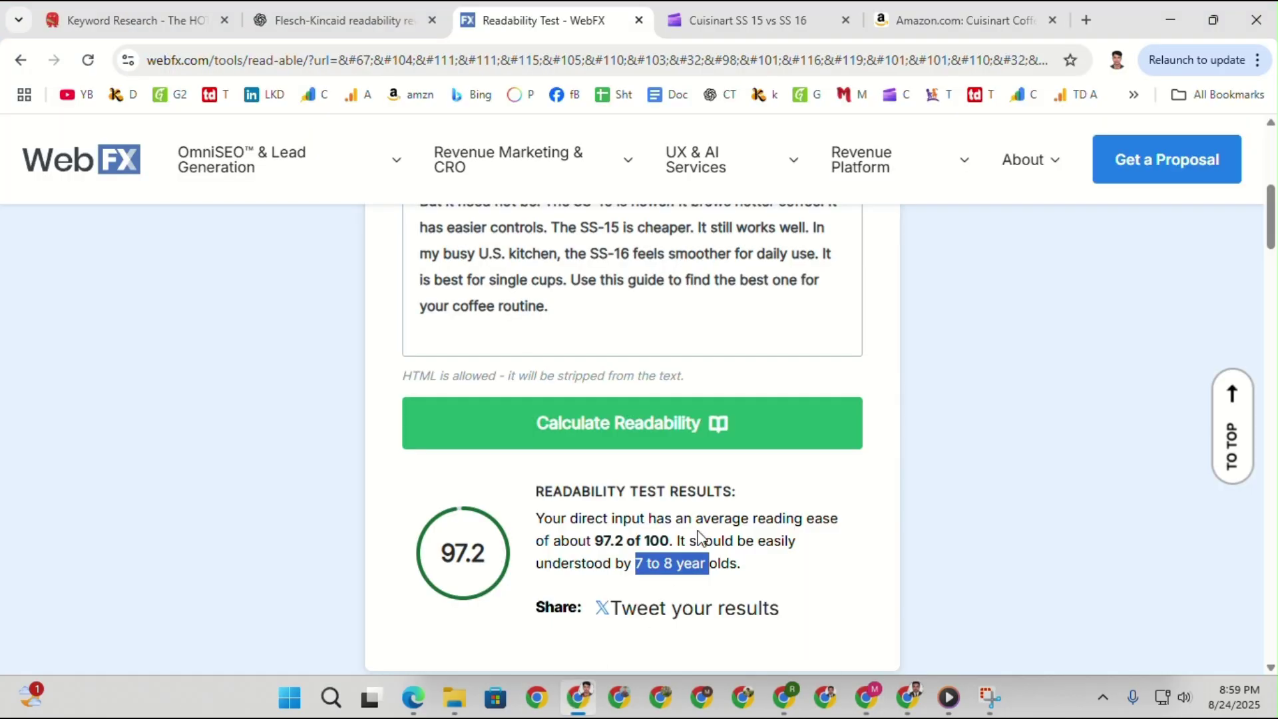
left_click(909, 697)
scroll(759, 373, "up", 3)
left_click(124, 14)
scroll(434, 385, "up", 10)
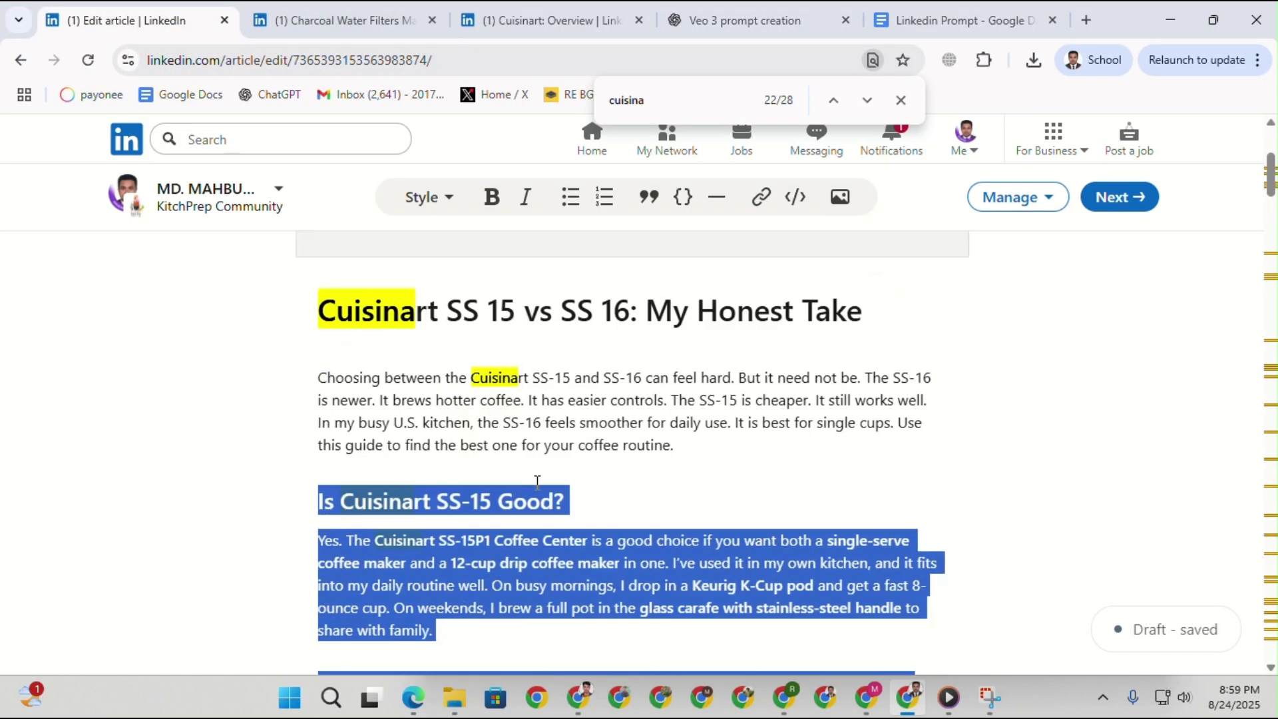
triple_click(385, 407)
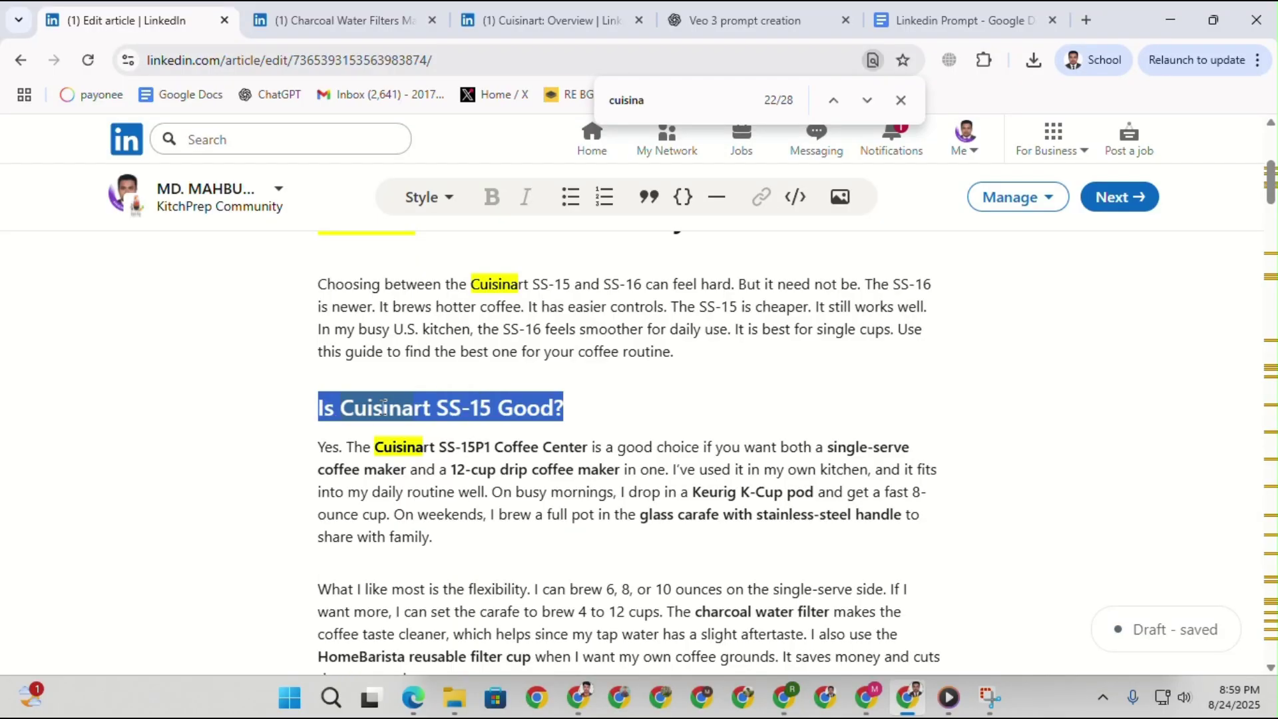
right_click(384, 407)
left_click(421, 320)
Search Google for "Is Cuisinart SS-15 Good?" in place of the charcoal water filters article and look through the results.
left_click(373, 20)
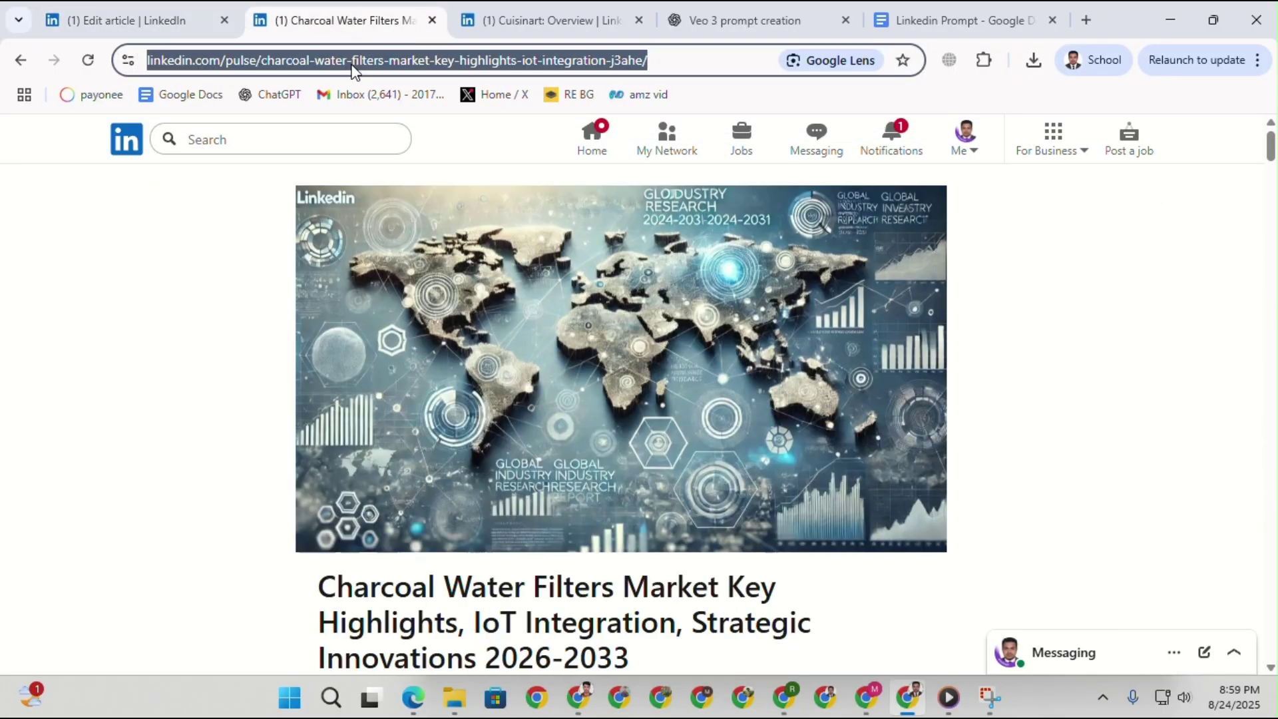
right_click(333, 69)
left_click(384, 287)
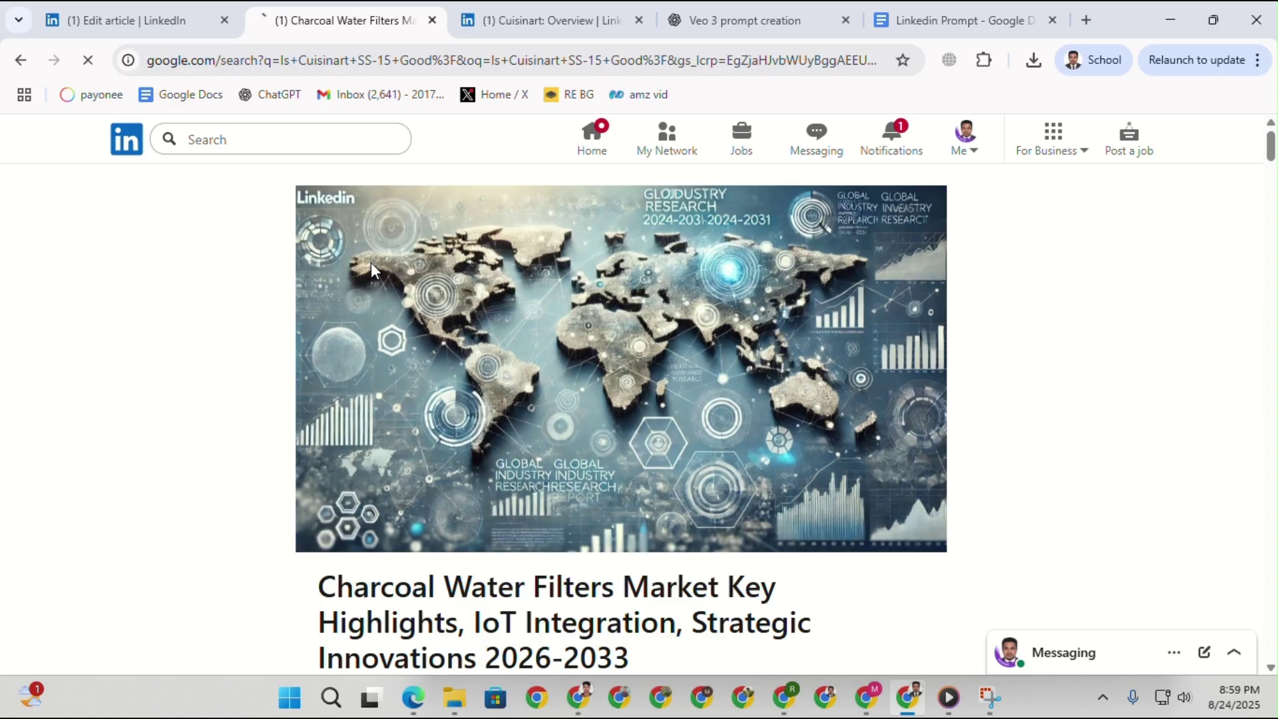
left_click(478, 17)
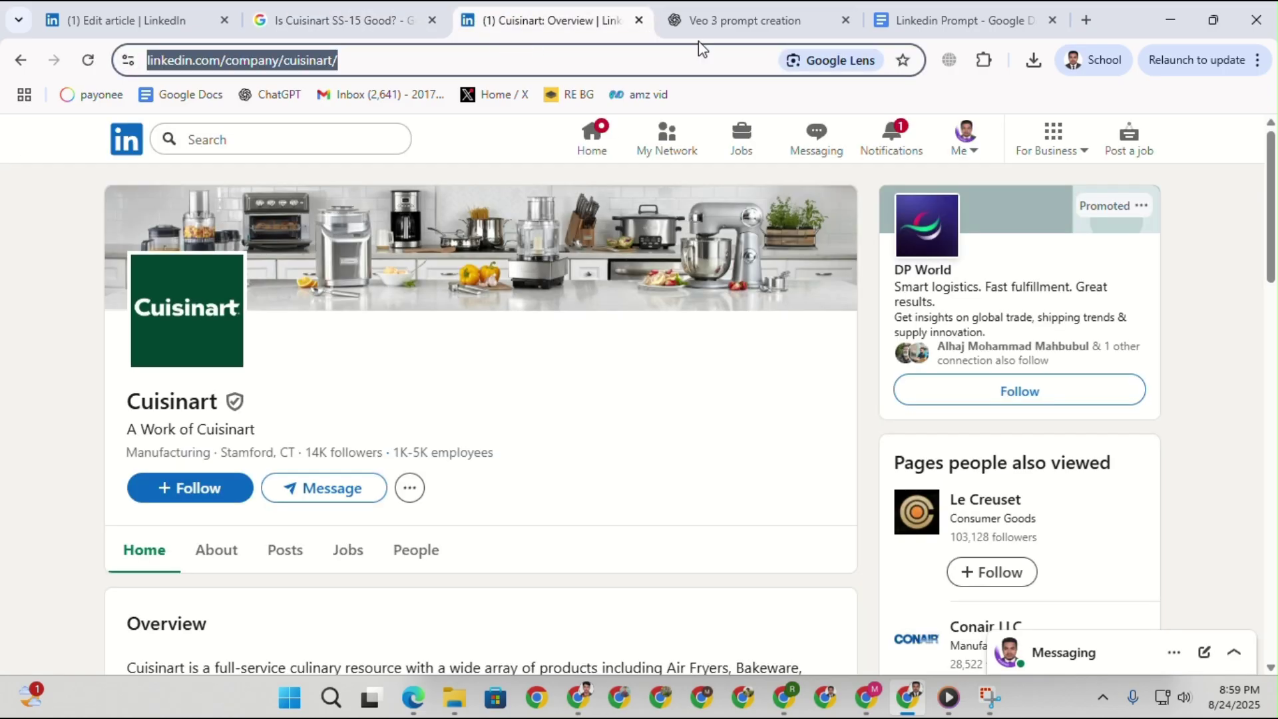
scroll(342, 403, "down", 4)
left_click(333, 18)
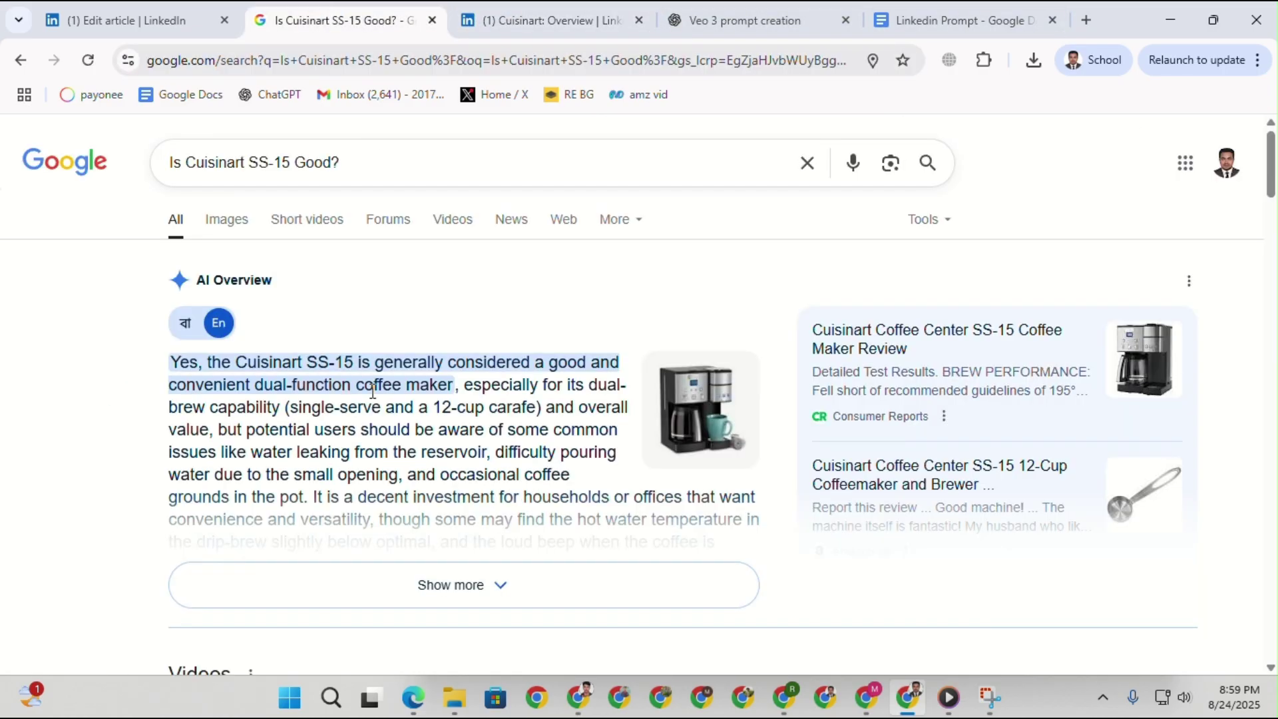
scroll(323, 455, "down", 5)
scroll(323, 454, "down", 12)
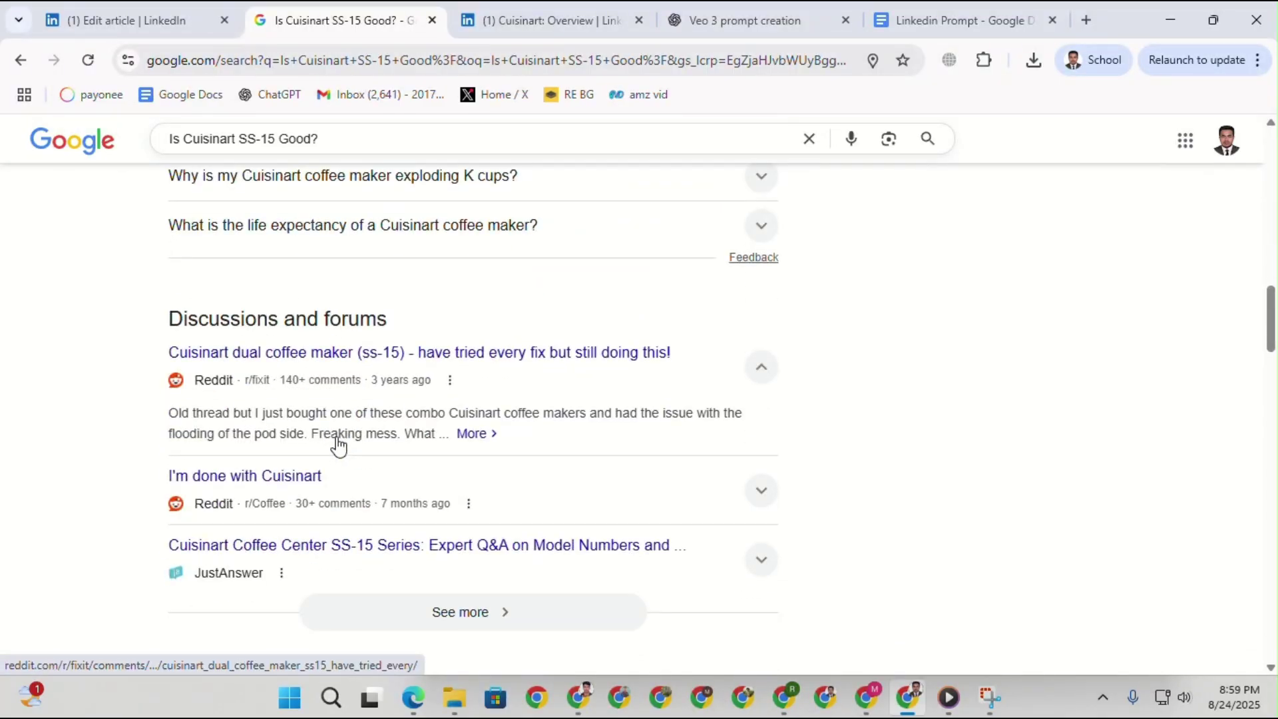
Shorten the Google search to "Cuisinart SS-15" and run it.
scroll(337, 442, "up", 3)
left_click_drag(184, 138, 139, 140)
key("BackSpace")
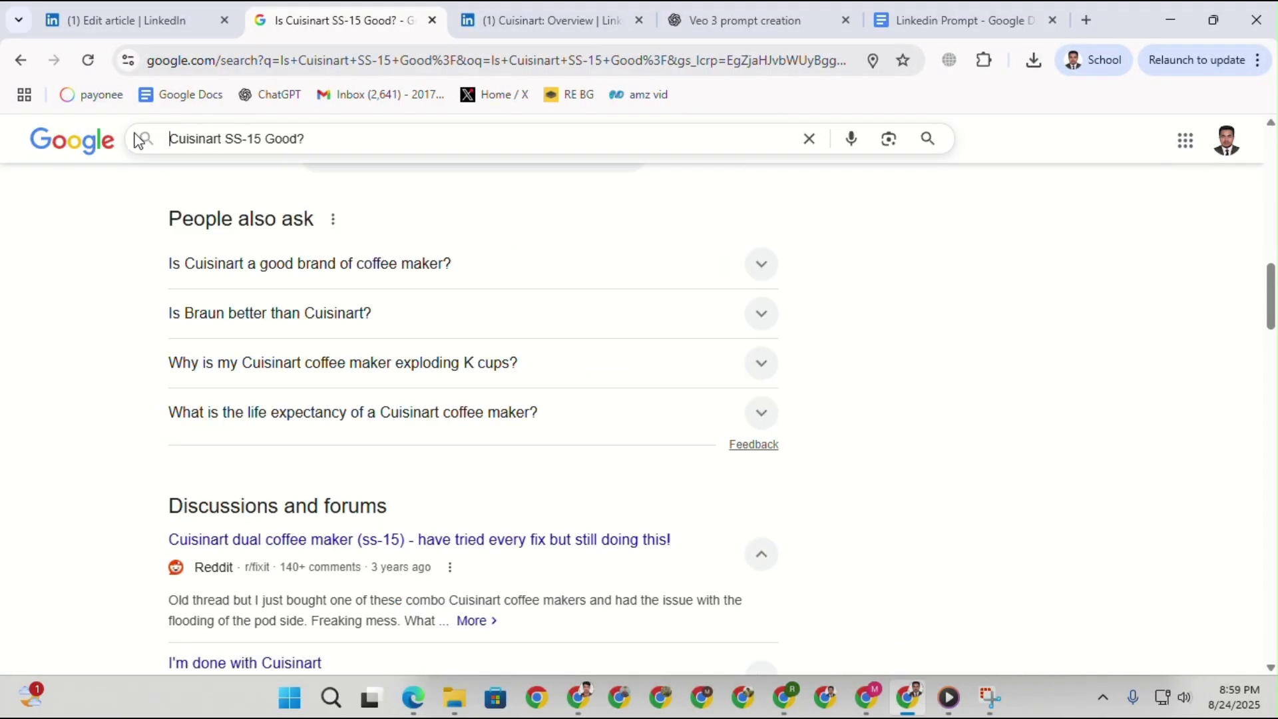
left_click(325, 138)
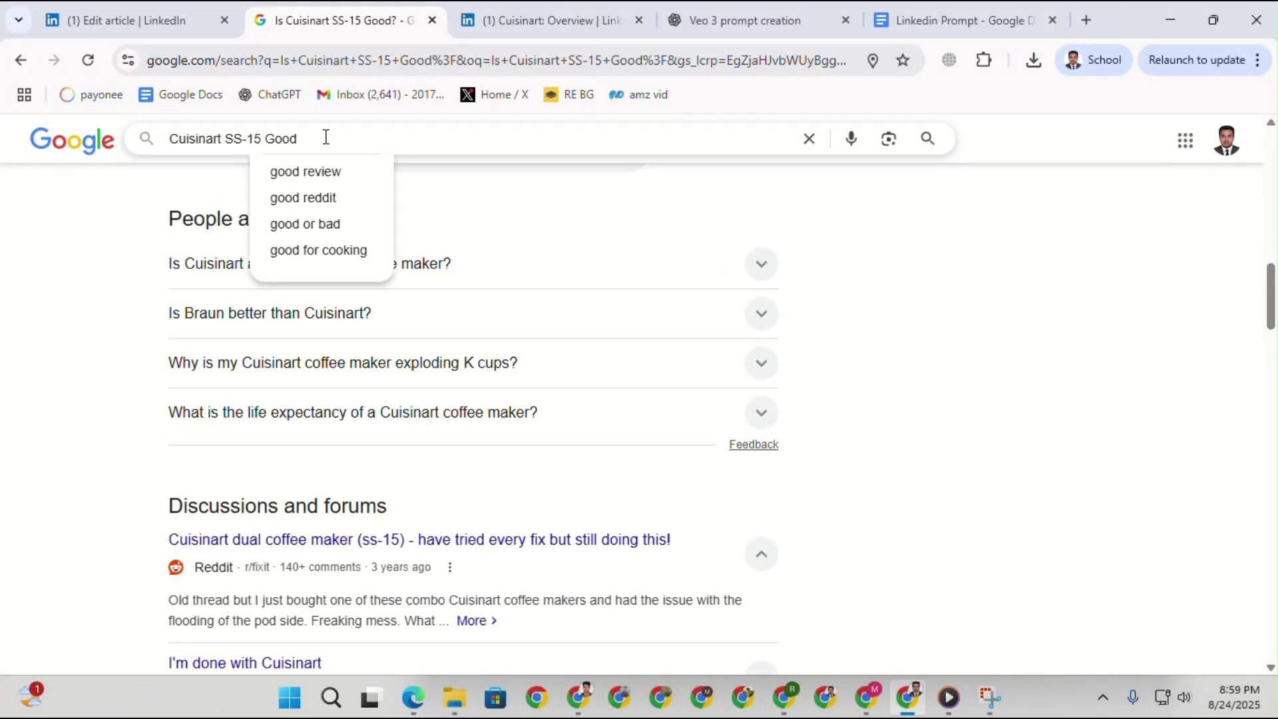
key("Return")
left_click_drag(277, 162, 522, 199)
key("BackSpace")
key("Return")
scroll(434, 380, "down", 2)
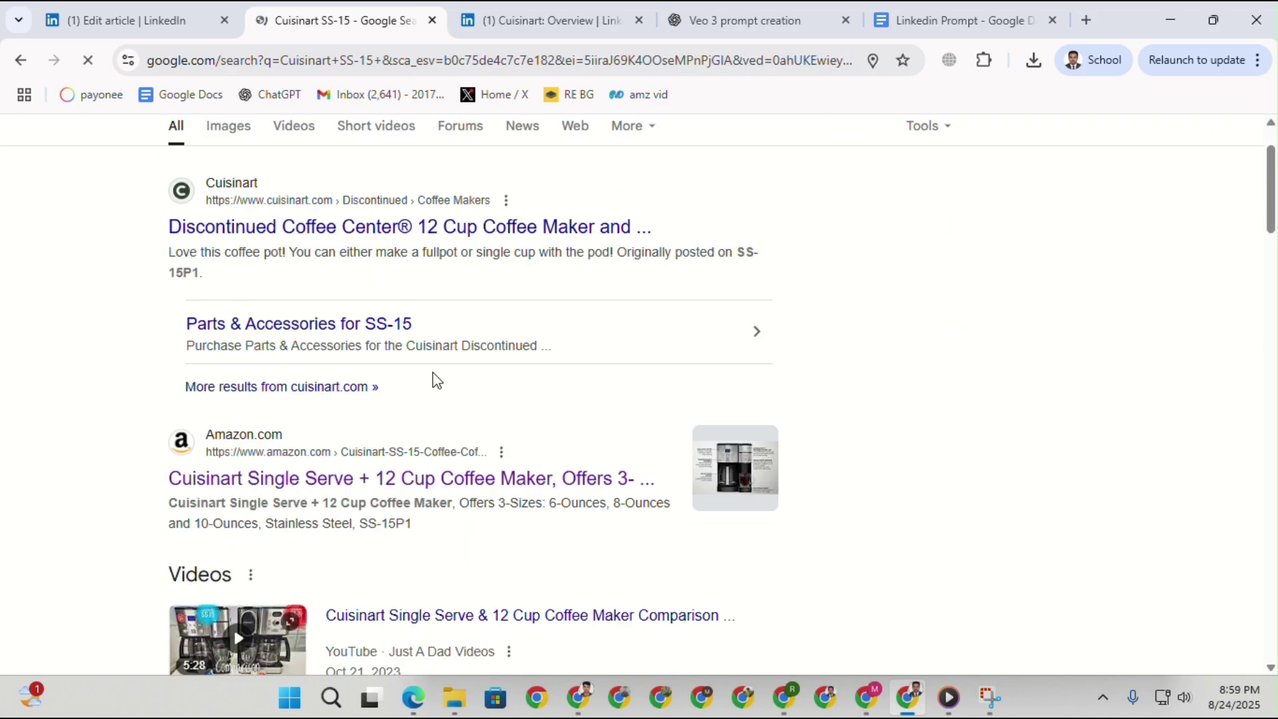
Open the Amazon listing for the Cuisinart Single Serve + 12 Cup Coffee Maker and look over its product images and colour options.
left_click(297, 490)
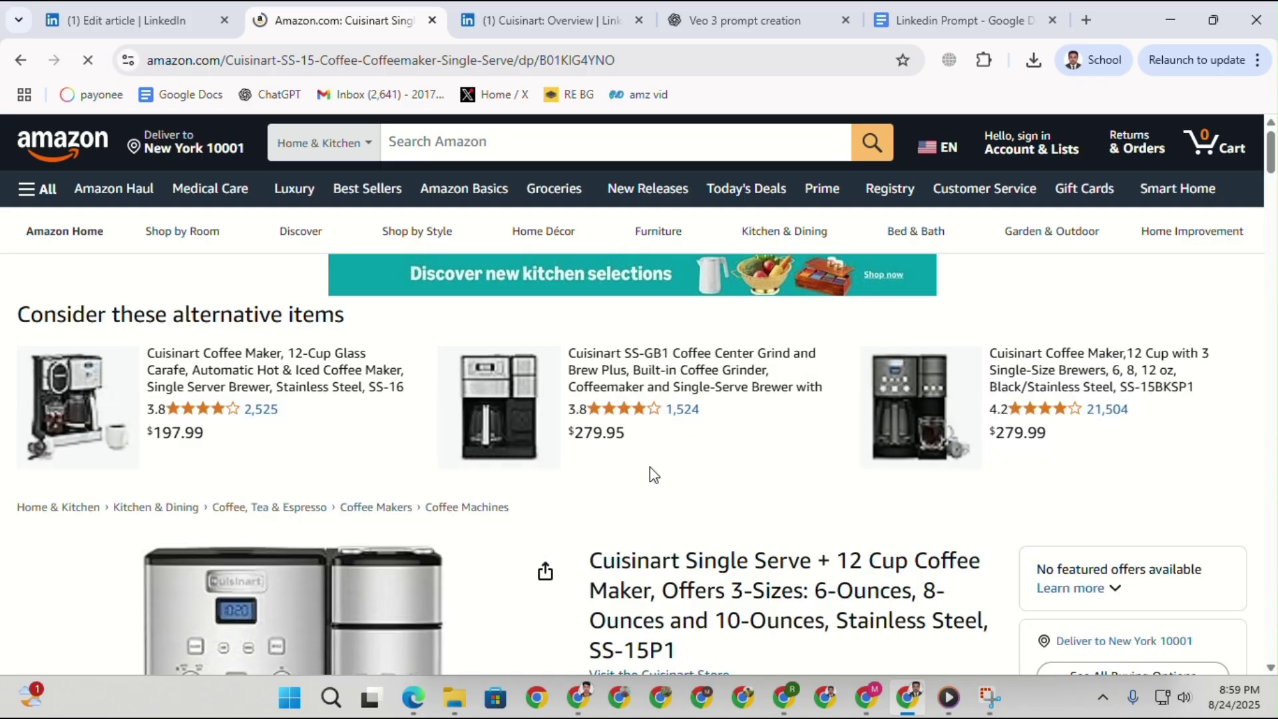
scroll(655, 474, "down", 5)
scroll(1152, 482, "up", 3)
scroll(889, 399, "down", 1)
scroll(832, 407, "up", 4)
scroll(912, 447, "down", 5)
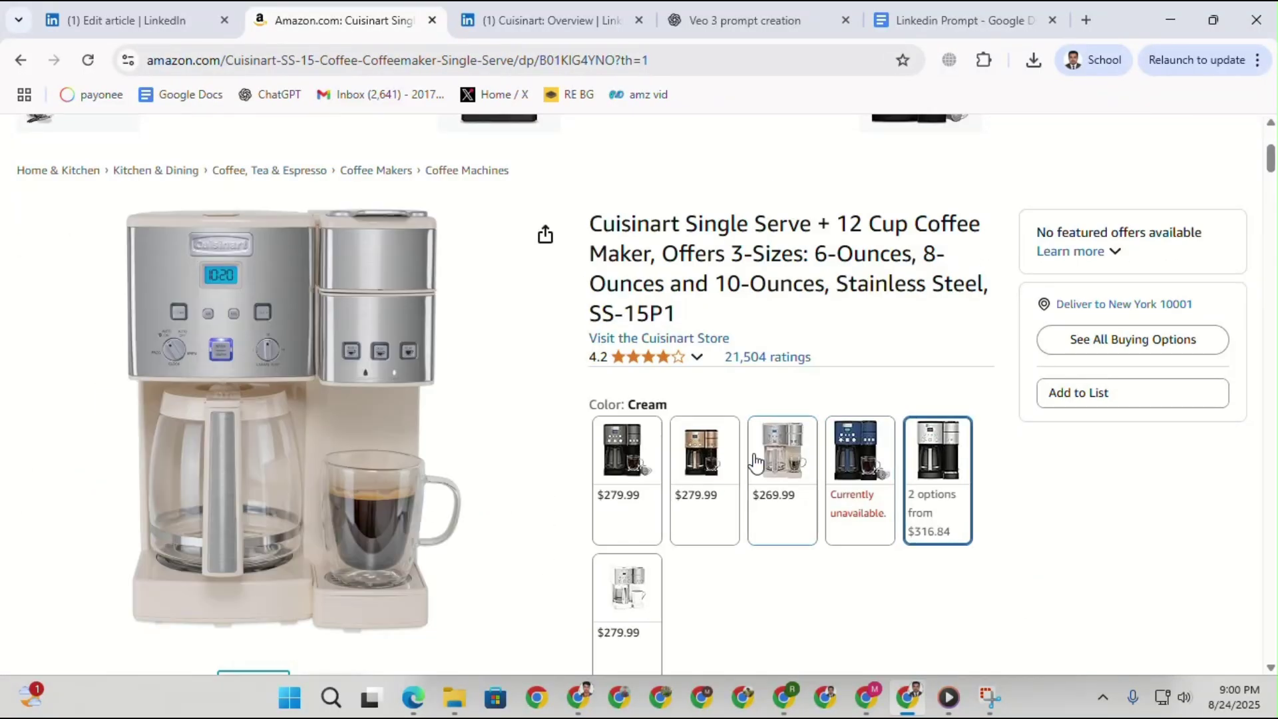
Try the Copper colour option, choose the Black/Stainless version instead, and view its main product image.
left_click(698, 456)
scroll(749, 466, "down", 3)
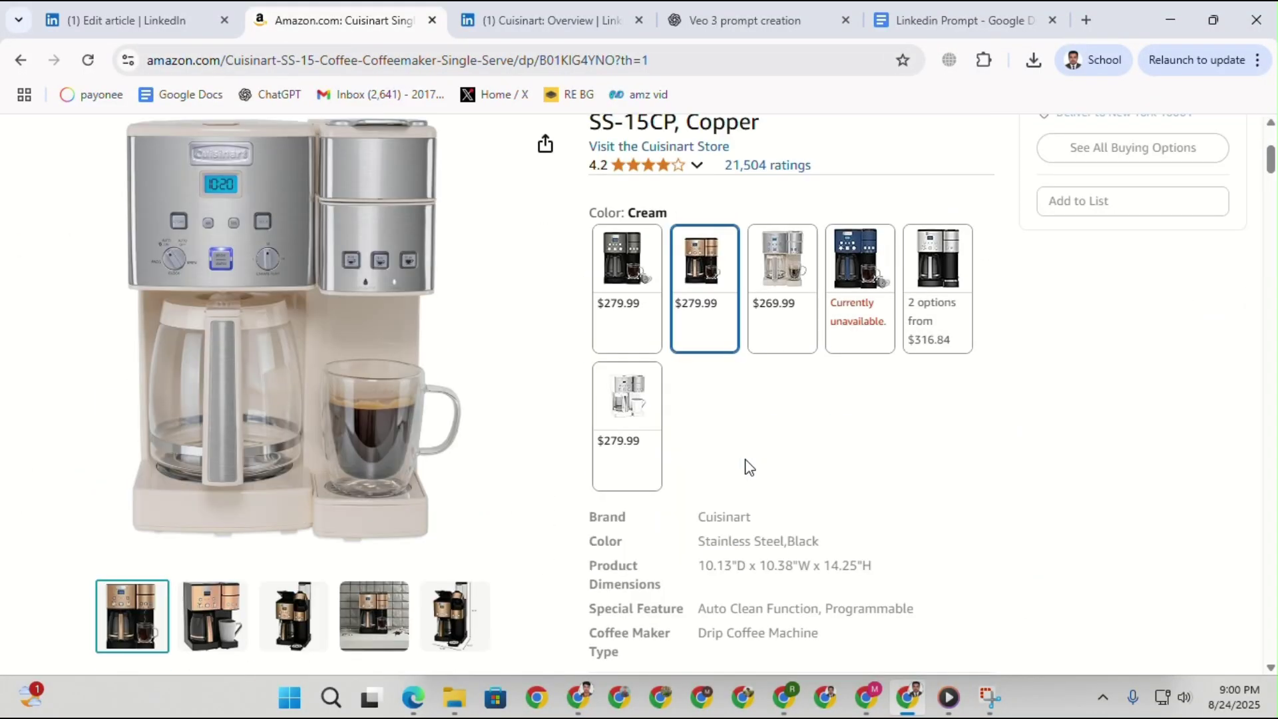
scroll(748, 466, "up", 4)
left_click(661, 535)
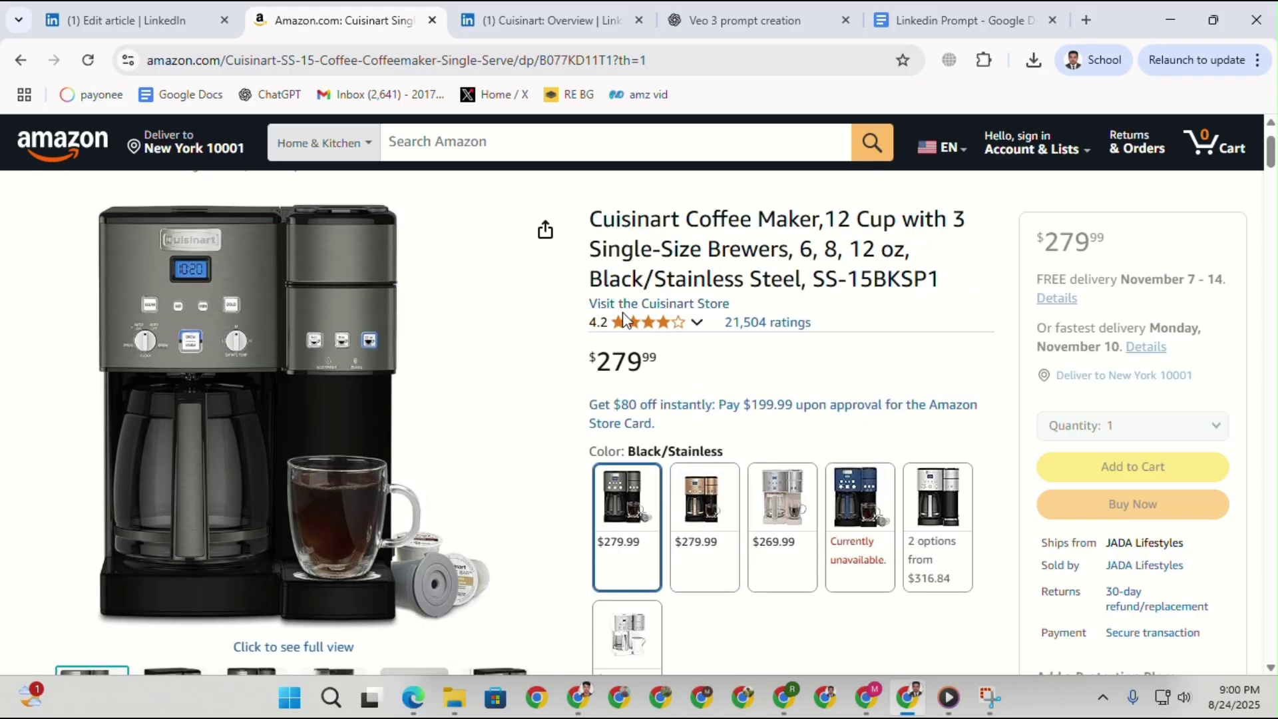
mouse_move(664, 331)
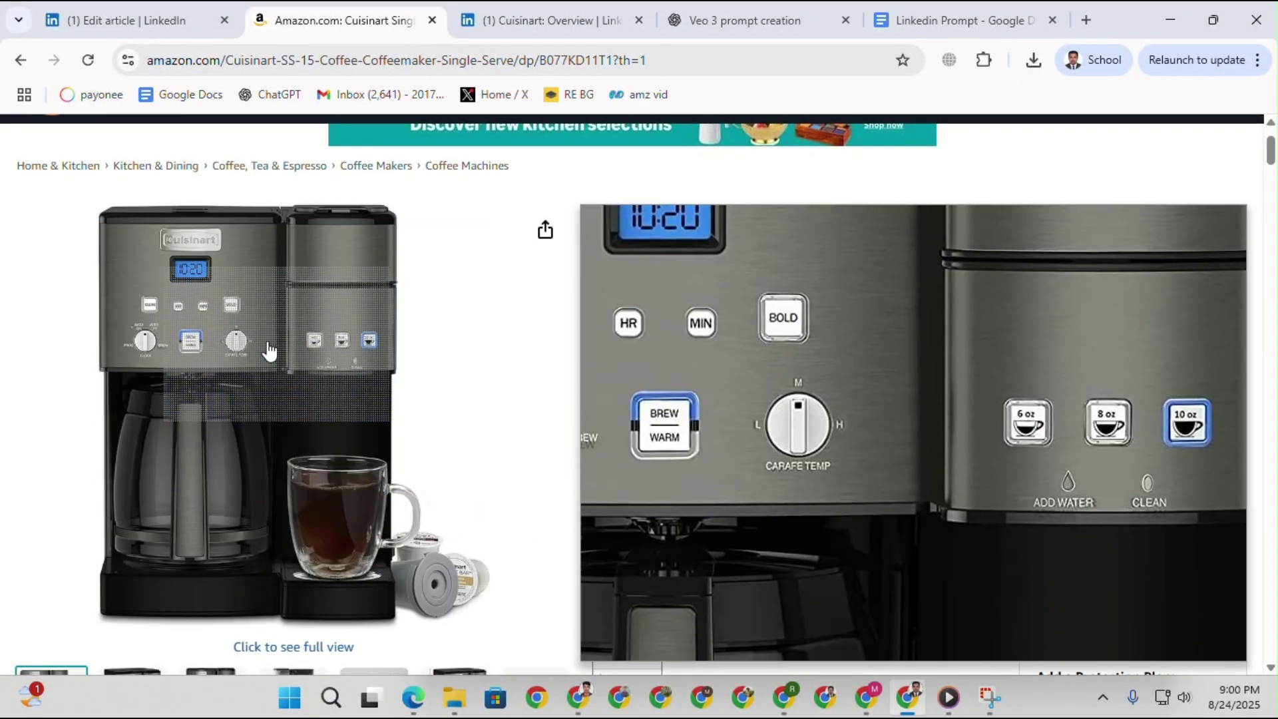
Open the Black/Stainless product gallery in full view and open the front-view and angled-view images in new tabs.
left_click(270, 347)
right_click(448, 386)
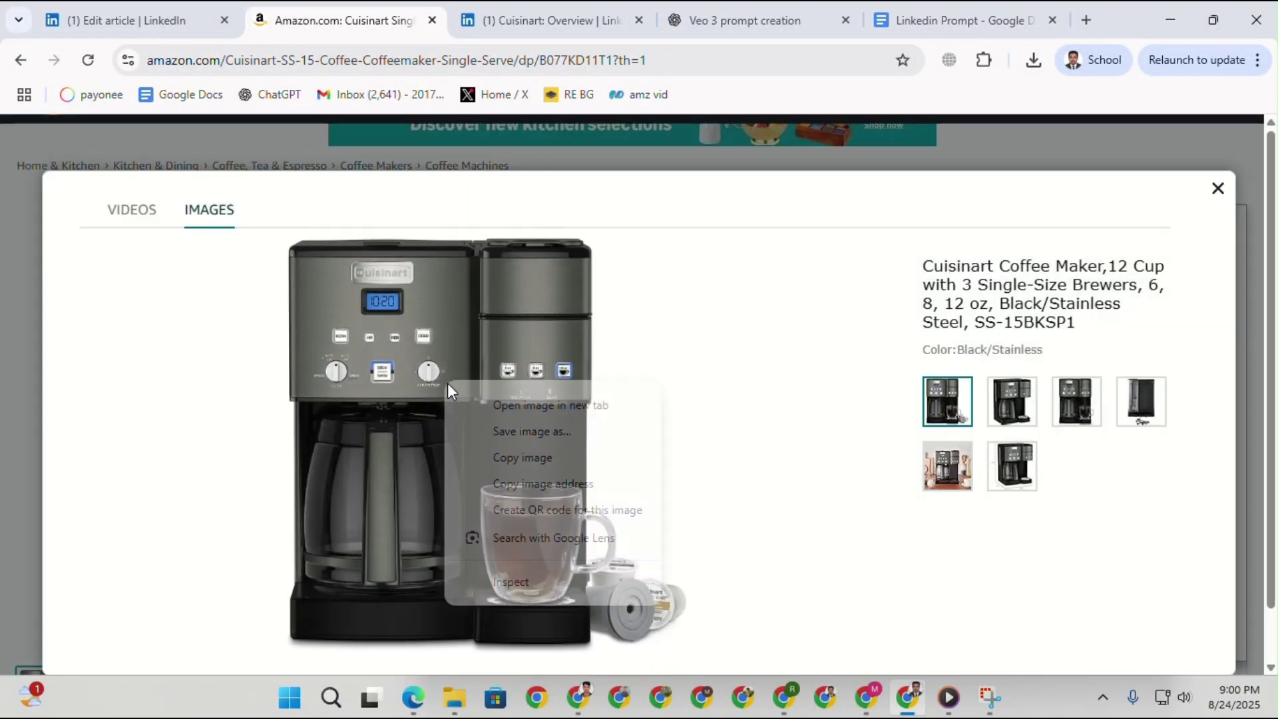
left_click(477, 404)
left_click(1012, 401)
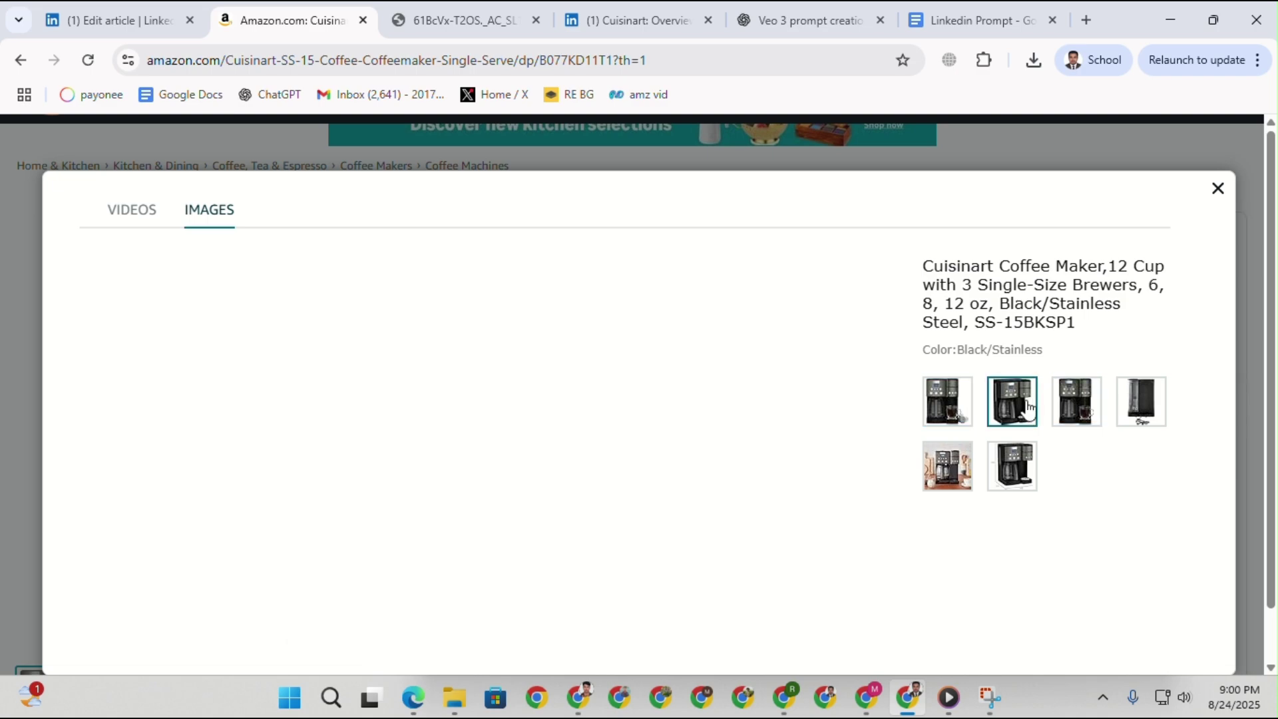
right_click(442, 392)
left_click(483, 415)
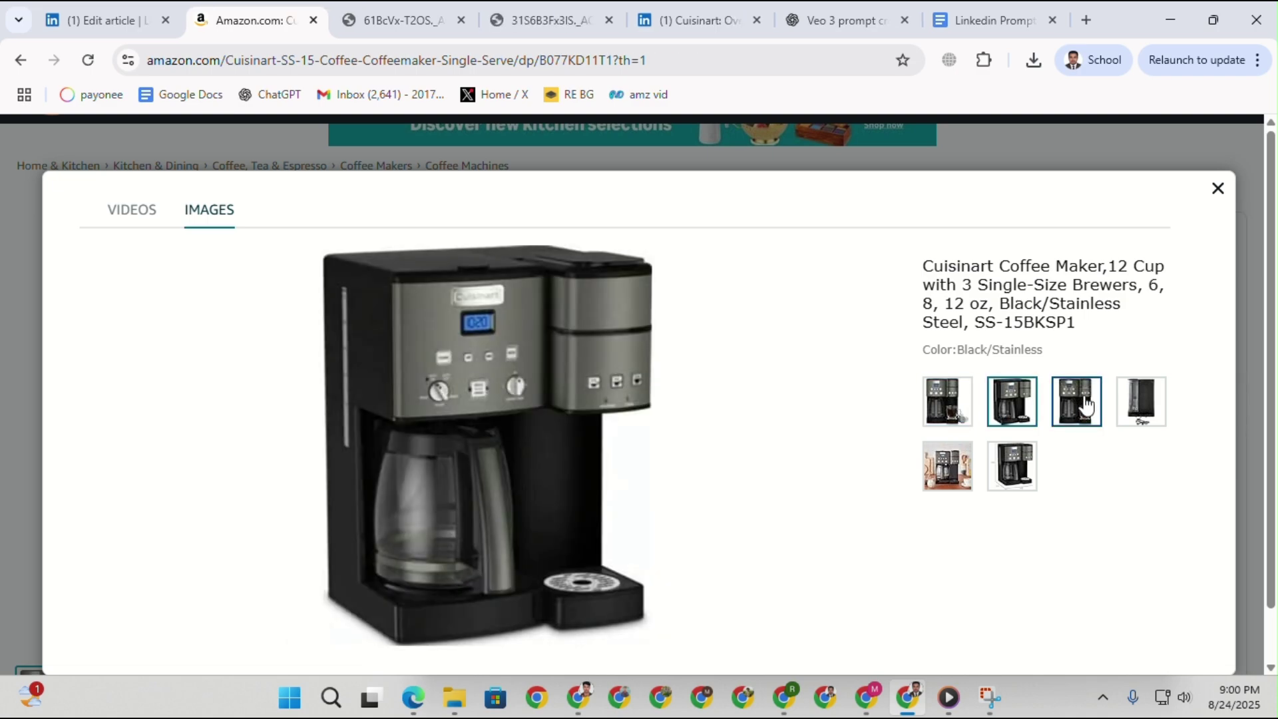
Browse the other gallery images and open the back-view image in a new tab.
left_click(944, 468)
left_click(1012, 468)
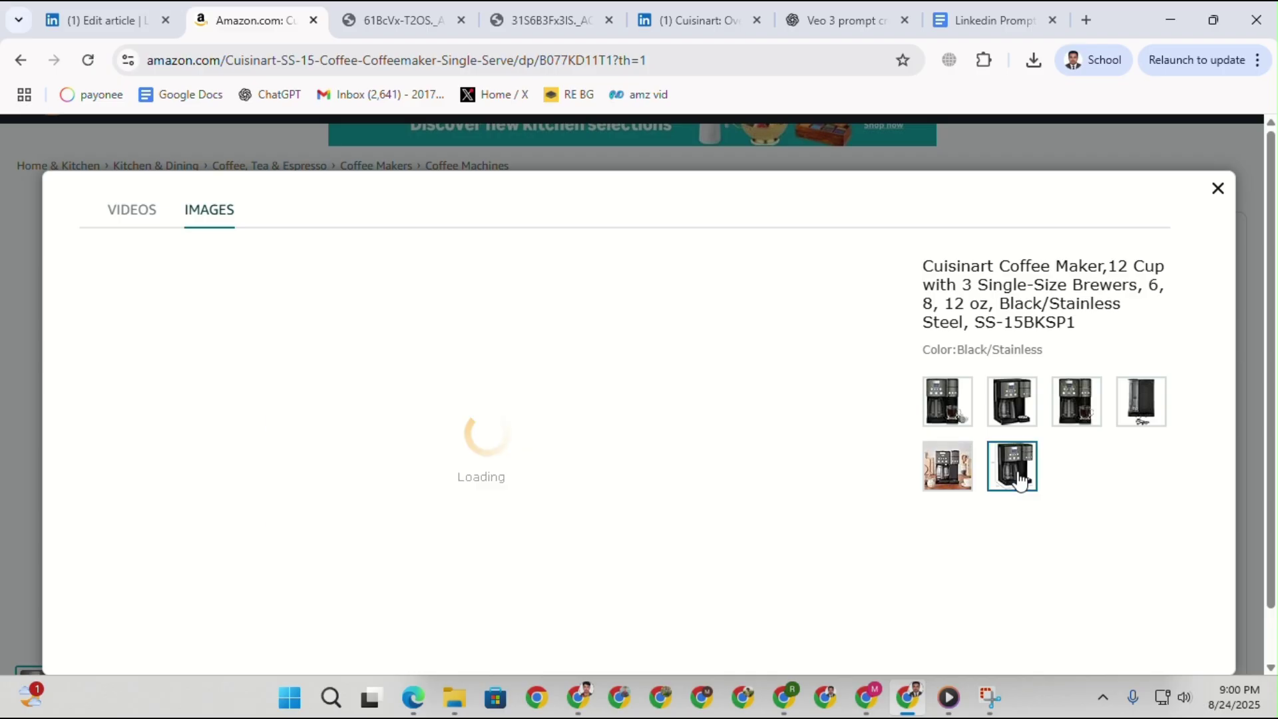
left_click(1080, 414)
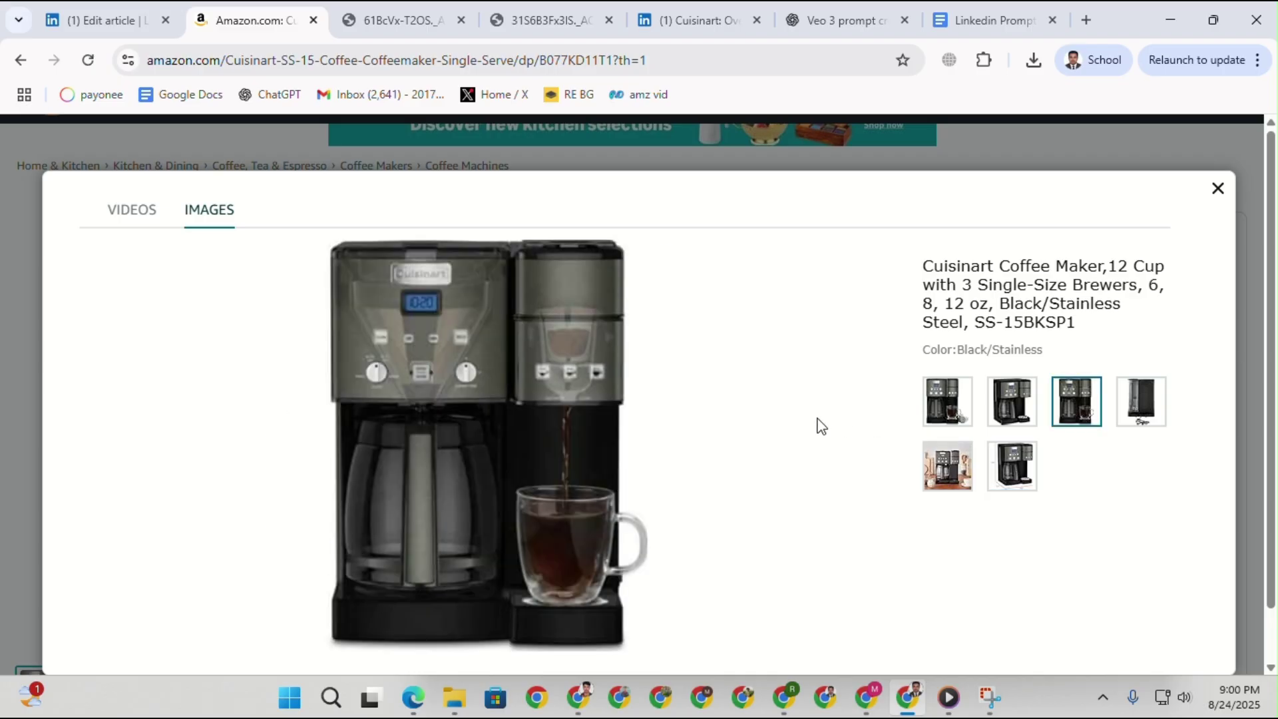
left_click(961, 404)
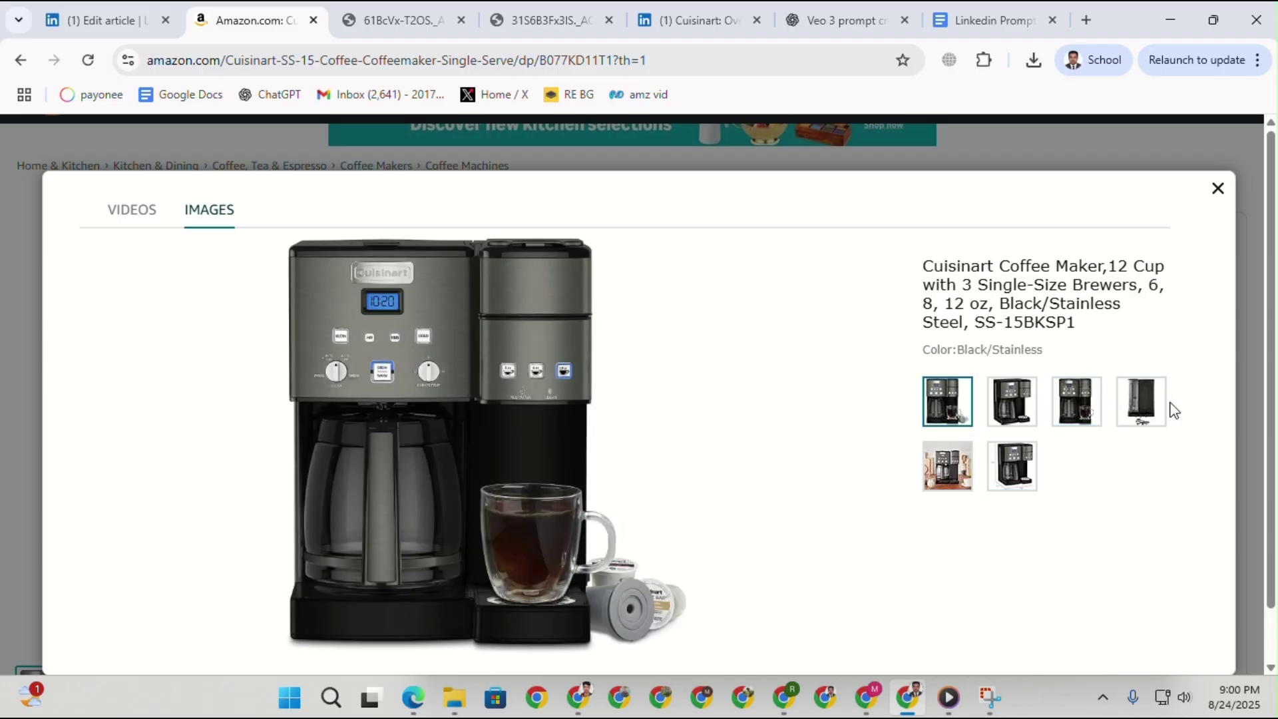
left_click(1138, 413)
right_click(509, 433)
left_click(549, 447)
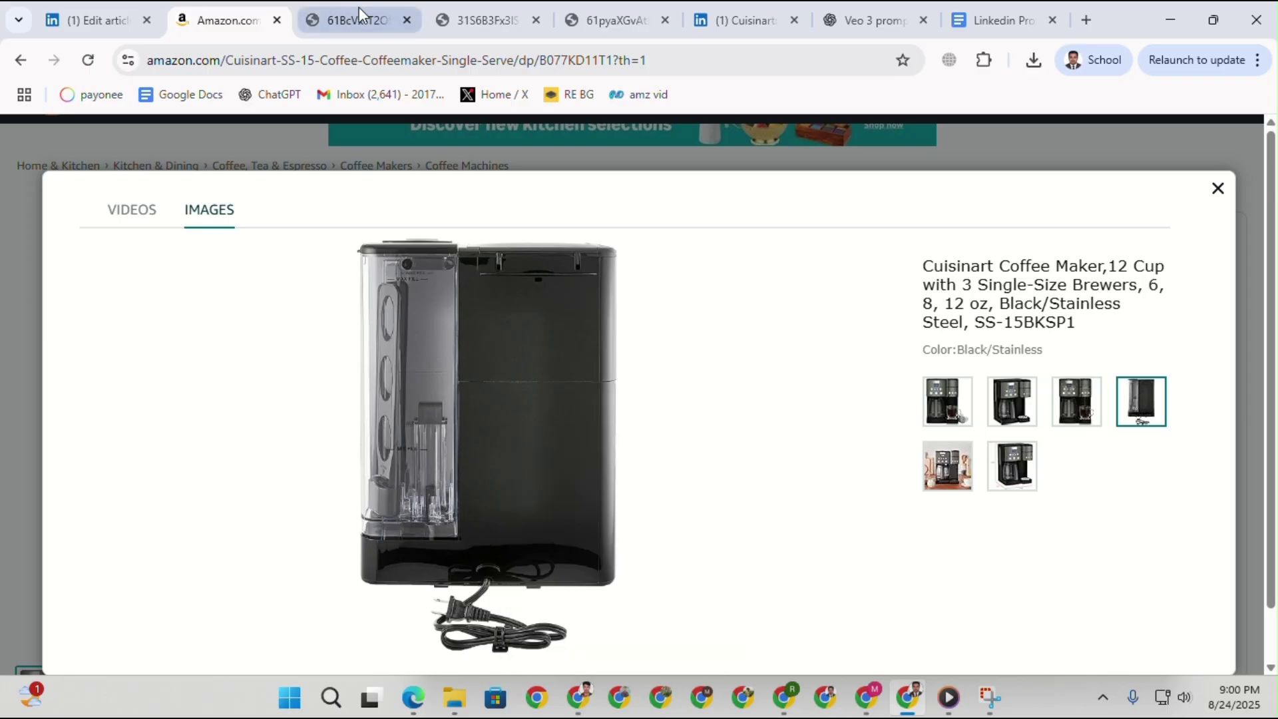
Close the Amazon image gallery and save the front-view image 61BcVx-T2OS._AC_SL1500_ to the Downloads folder.
left_click(1217, 189)
left_click(350, 14)
right_click(533, 317)
left_click(578, 369)
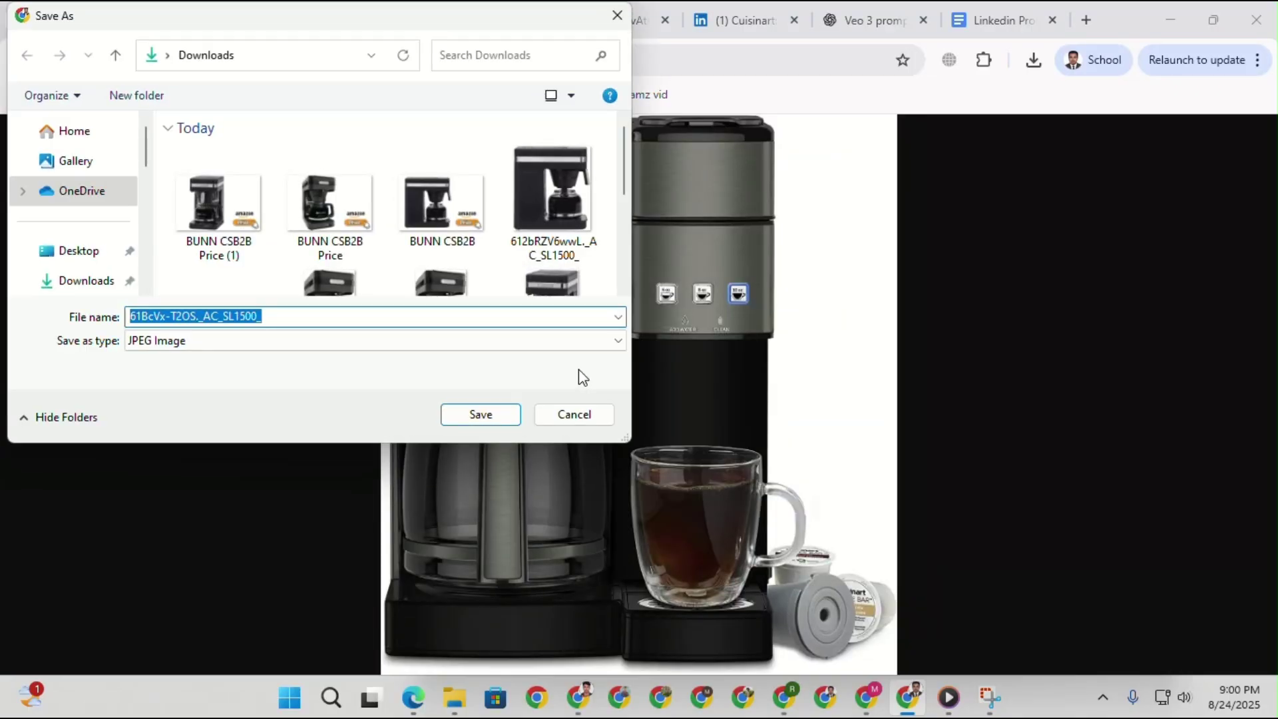
left_click(109, 283)
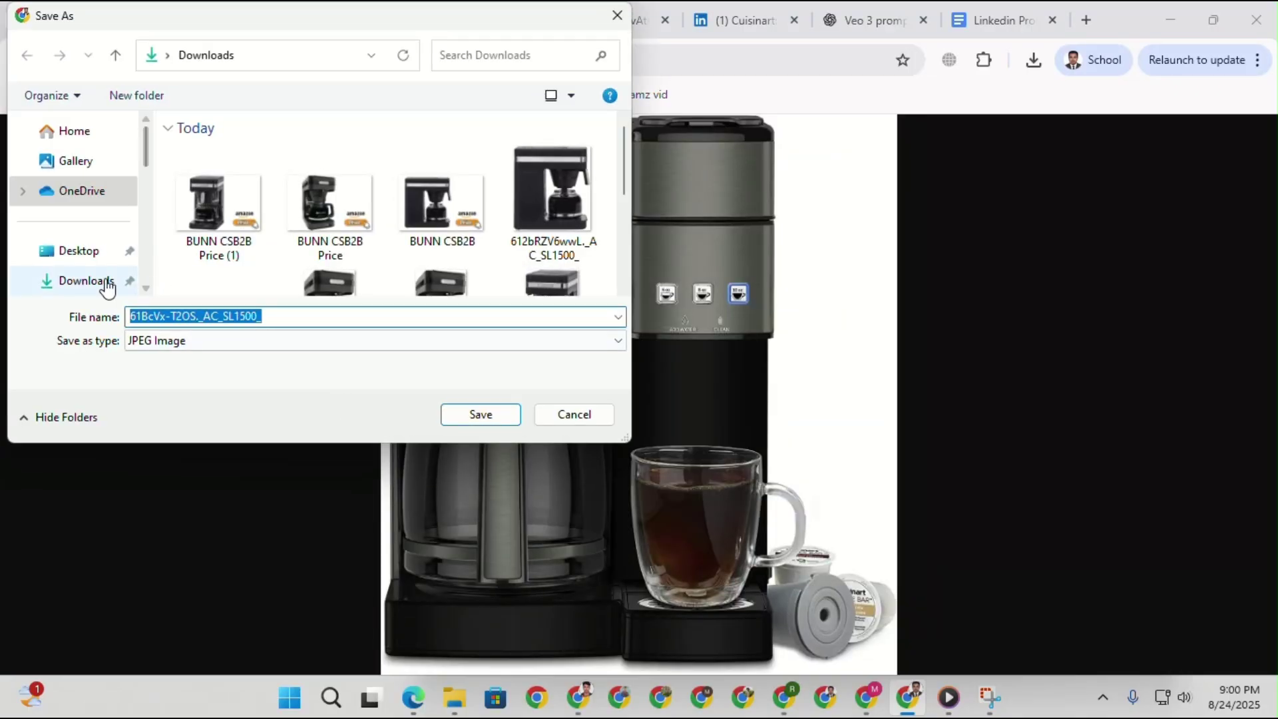
left_click(480, 414)
Save the angled-view image 31S6B3Fx3IS._AC_ and the back-view image 61pyaXGvAtL._AC_SL1500_ to the Downloads folder.
left_click(460, 20)
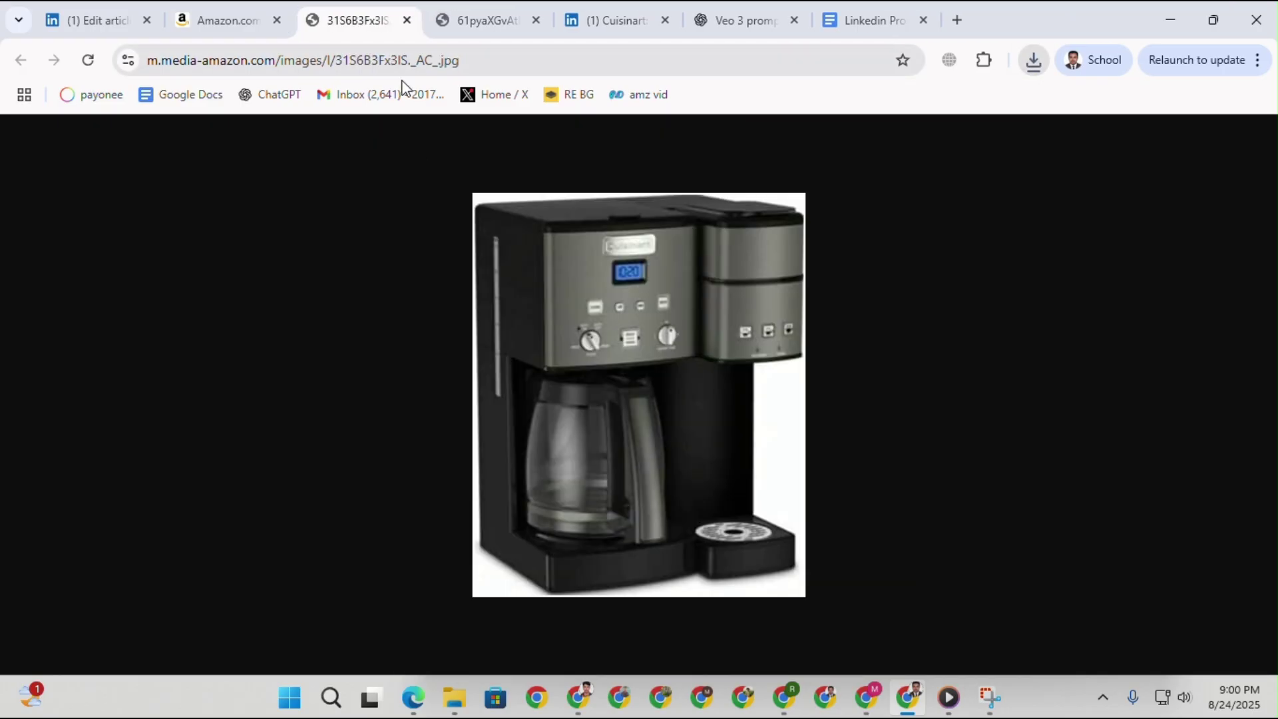
right_click(614, 341)
left_click(648, 336)
key("Return")
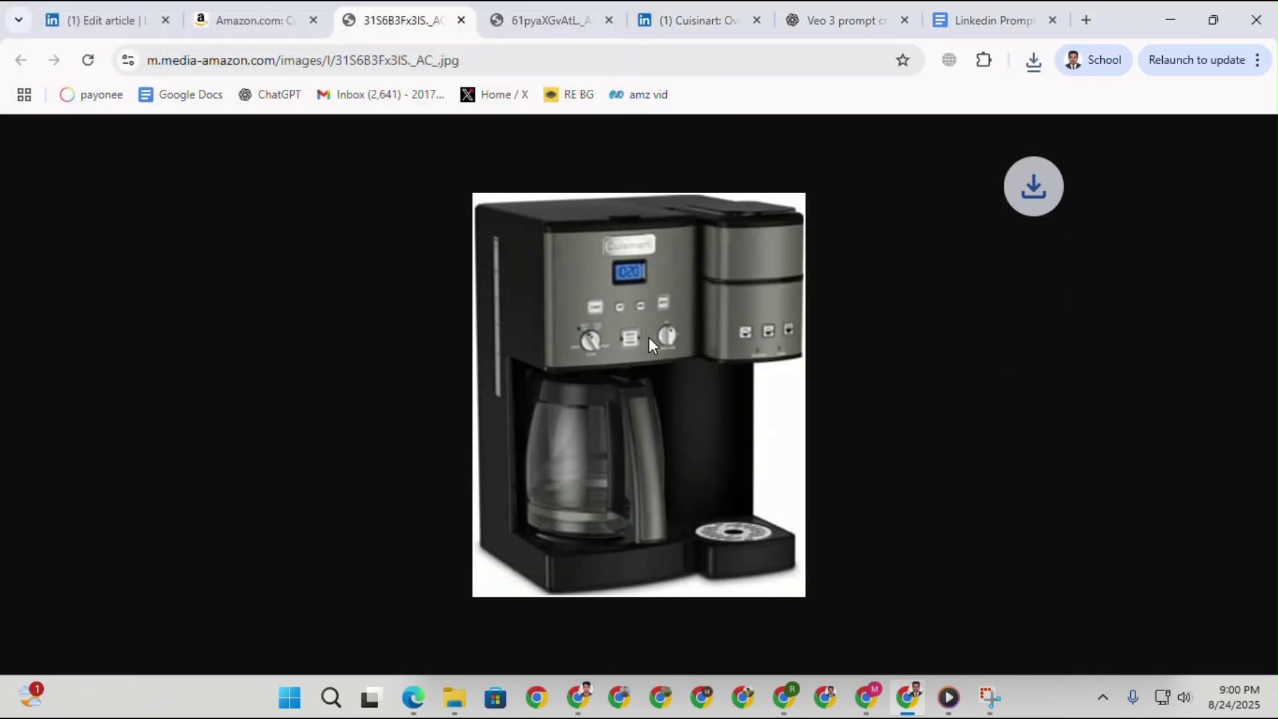
left_click(461, 20)
right_click(669, 390)
left_click(721, 436)
key("Return")
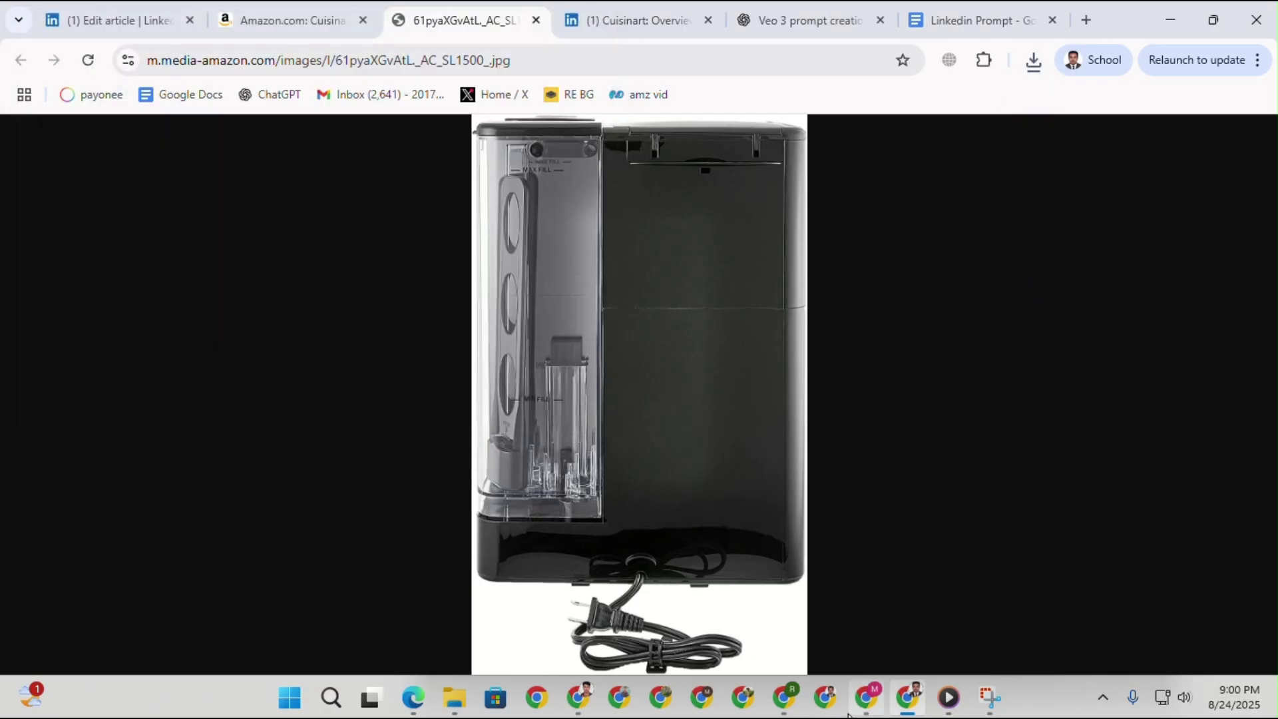
Switch to Flow to check the progress of the Veo 3 video generation, and return to the saved product image.
left_click(869, 699)
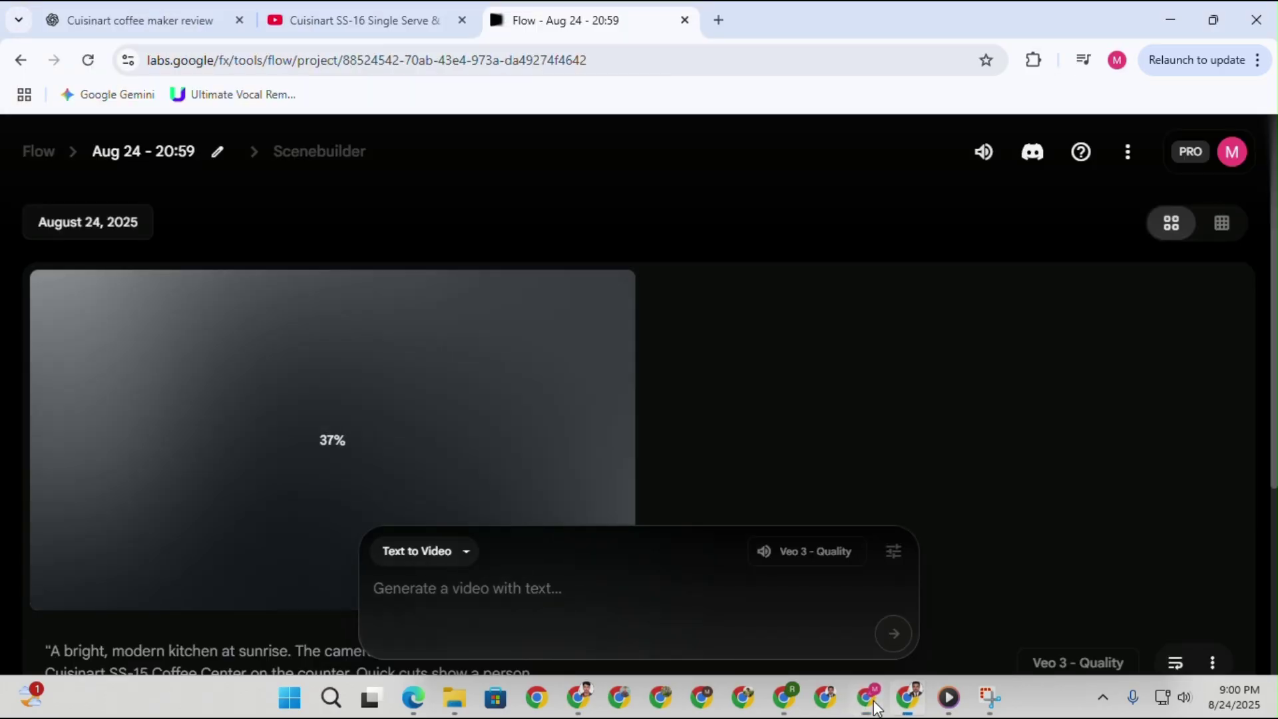
left_click(873, 708)
right_click(872, 710)
left_click(916, 696)
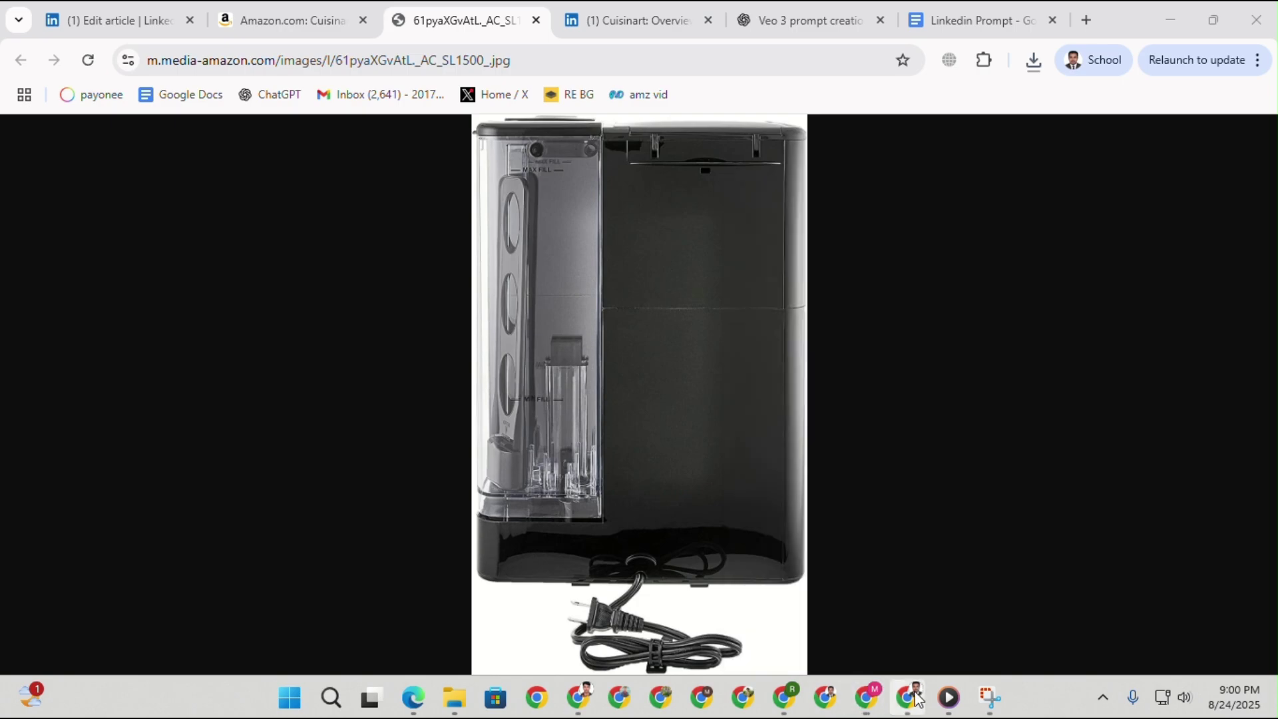
Switch to the other Chrome profile, go to Canva and open the recent BUNN CSB2B Price design.
left_click(636, 703)
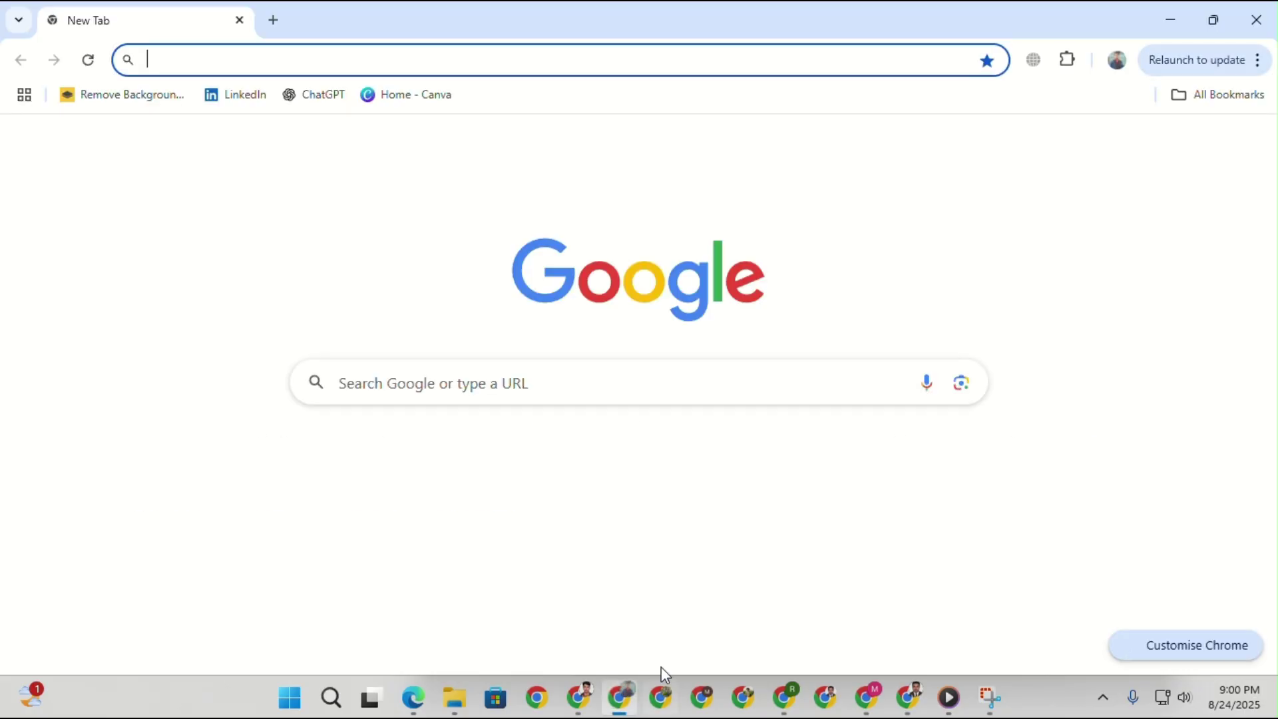
left_click(298, 470)
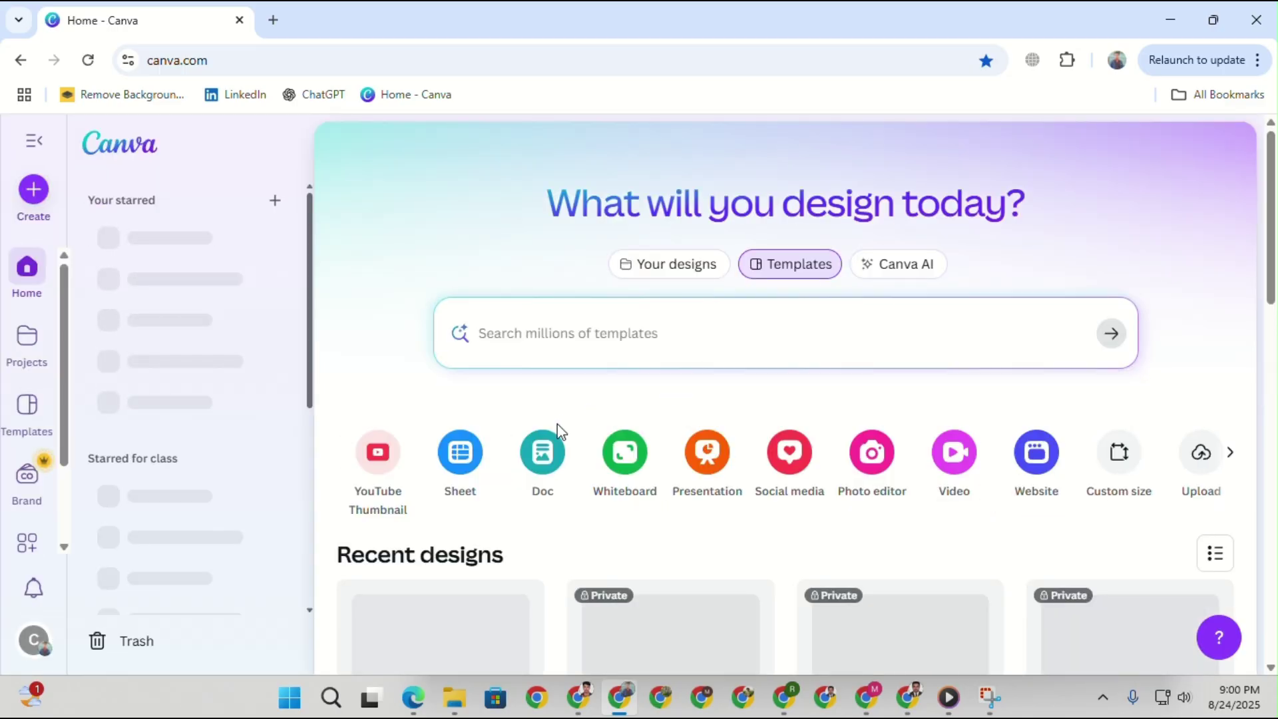
scroll(559, 431, "down", 3)
left_click(453, 461)
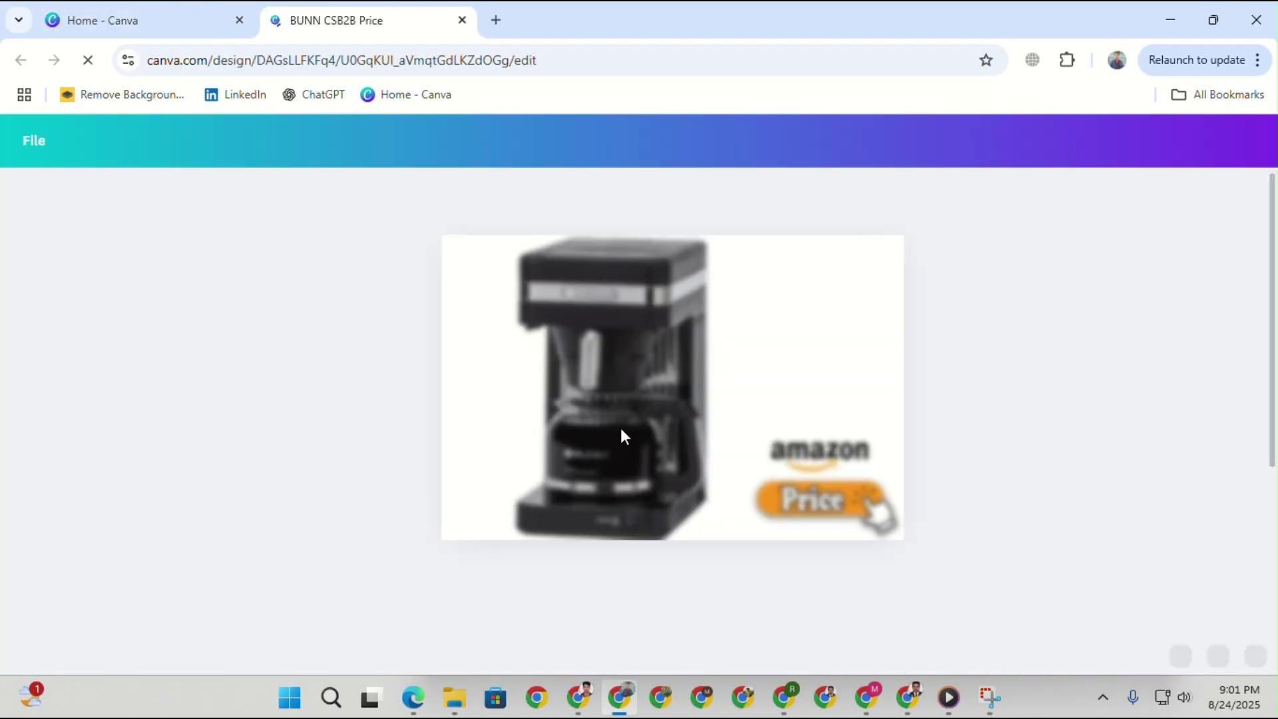
Delete the BUNN coffee maker image from the design and rename the design "Is Cuisinart SS-15 Good?".
left_click(622, 401)
key("Delete")
right_click(732, 141)
left_click(761, 290)
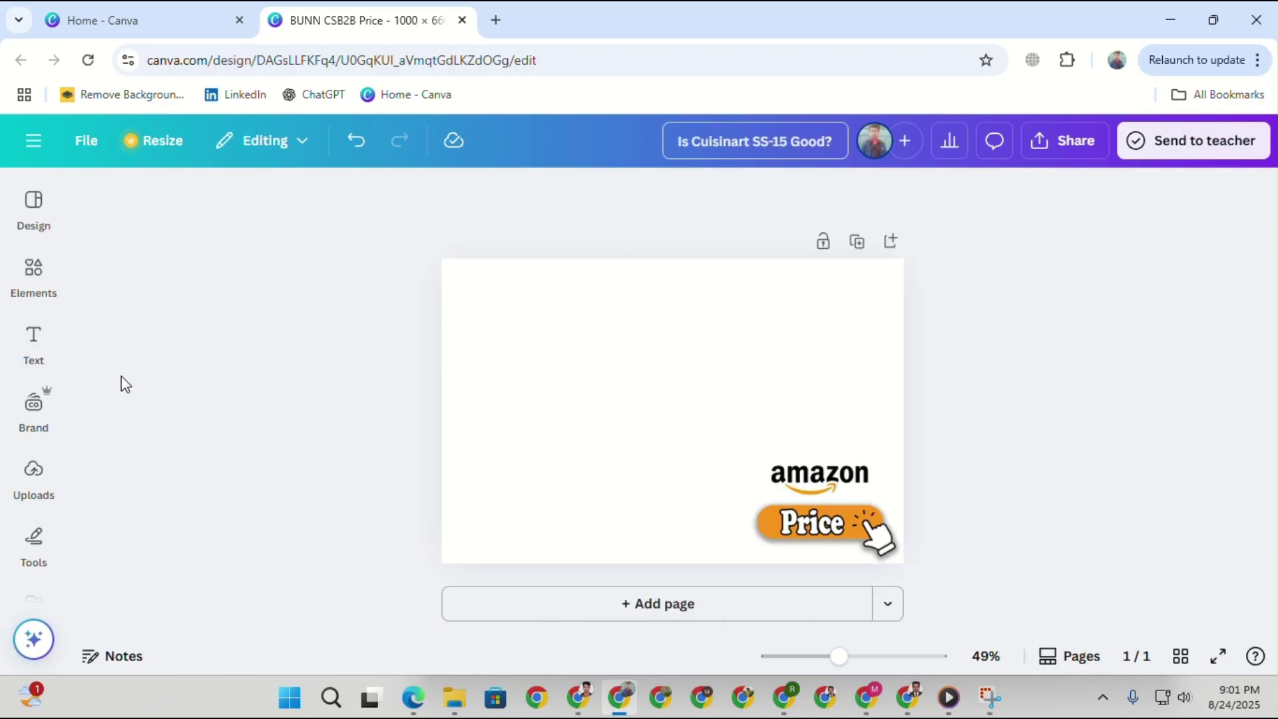
Upload 61BcVx-T2OS._AC_SL1500_ from Downloads and add it to the design.
left_click(33, 469)
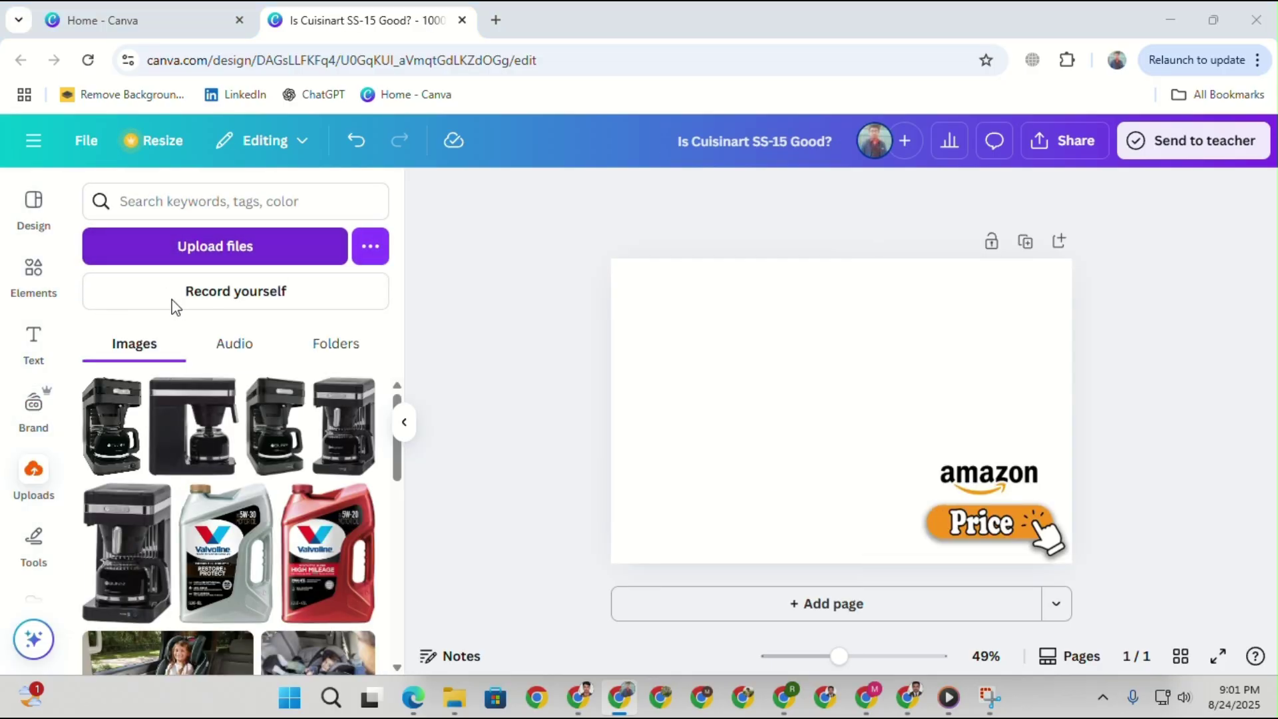
left_click(174, 246)
left_click(413, 201)
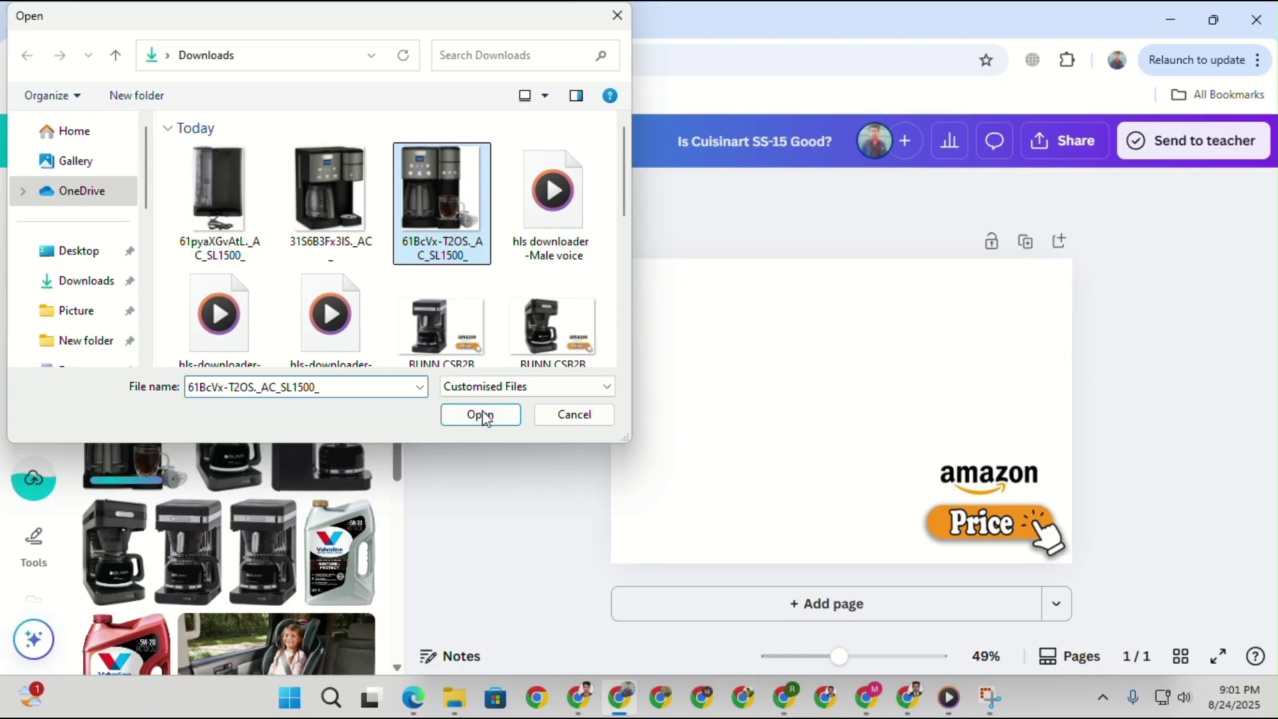
left_click(581, 420)
left_click(147, 422)
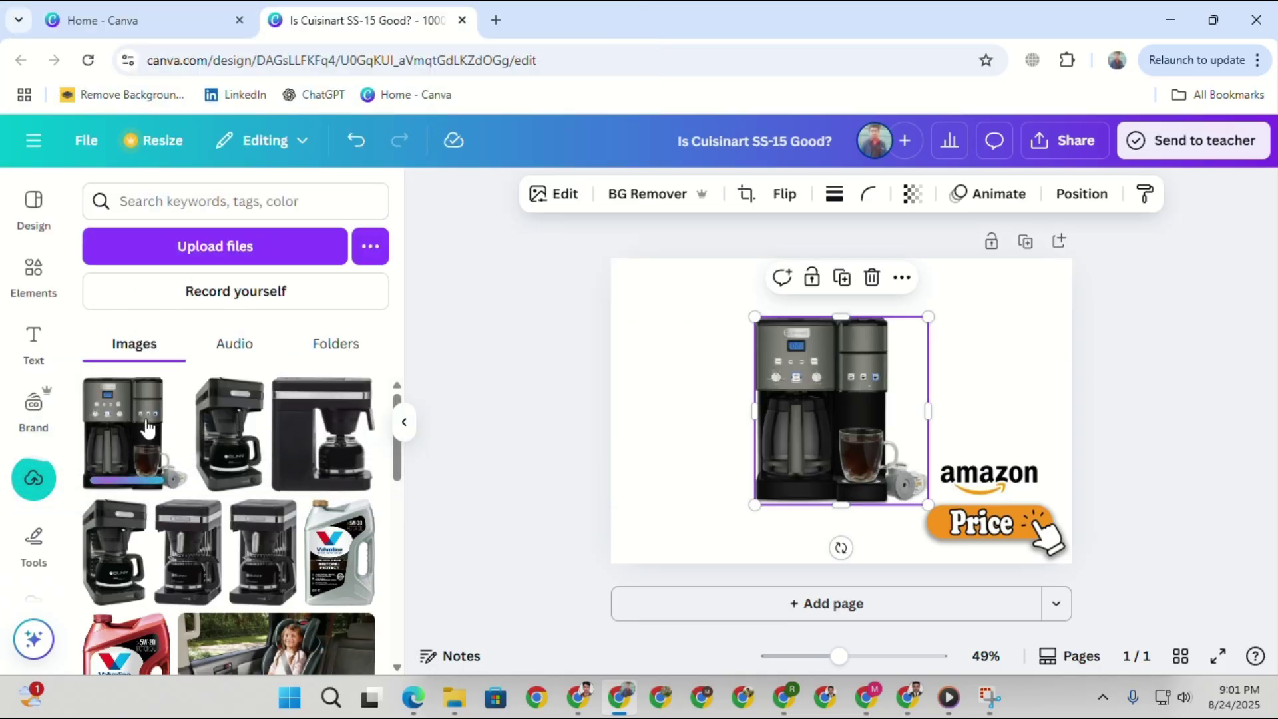
Remove the coffee maker image's background and enlarge it to fill the canvas height beside the Amazon Price badge.
left_click(598, 204)
left_click_drag(874, 435, 736, 378)
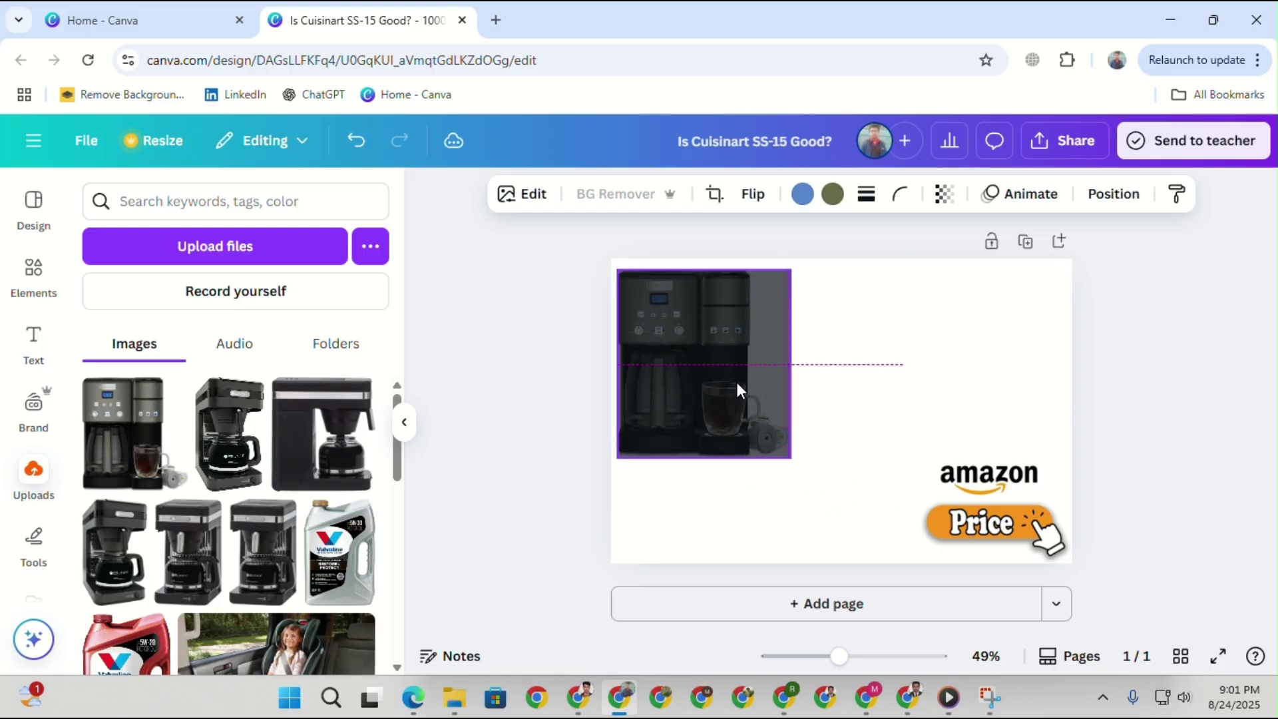
left_click_drag(792, 458, 919, 542)
left_click_drag(745, 437, 773, 437)
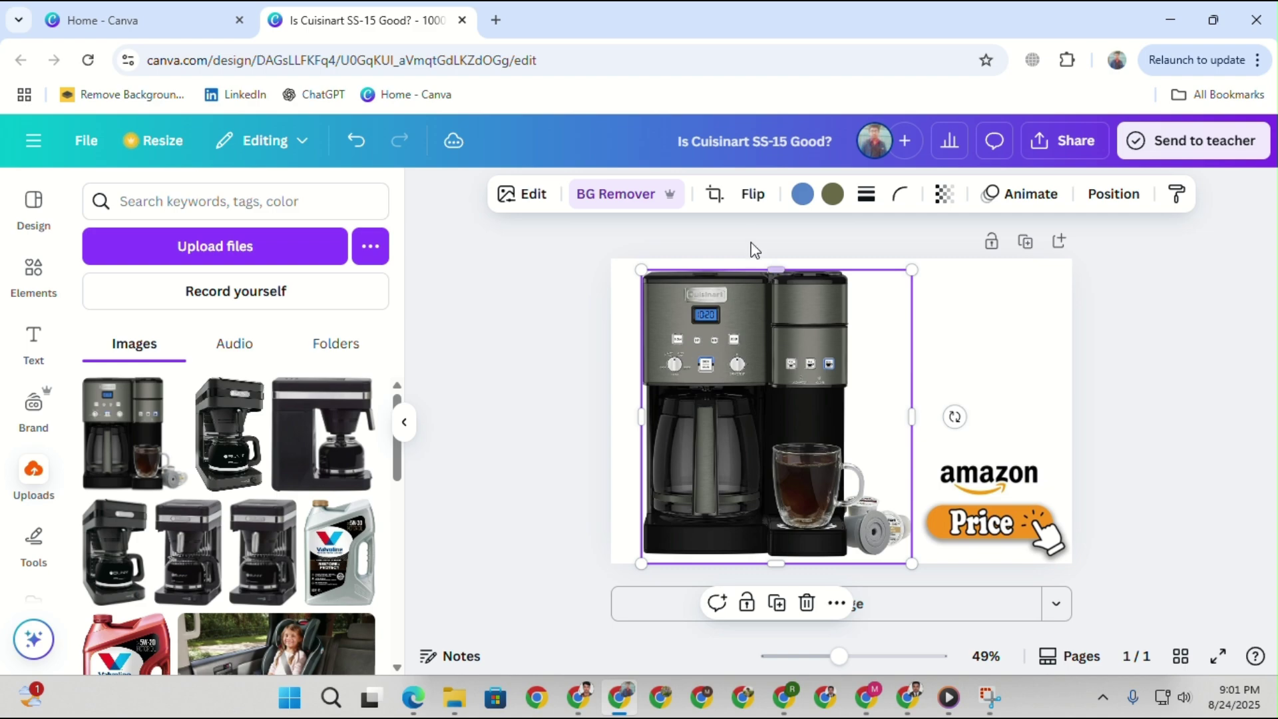
Download the "Is Cuisinart SS-15 Good?" design as a JPG with the file size limited to 60 KB.
right_click(753, 152)
left_click(788, 291)
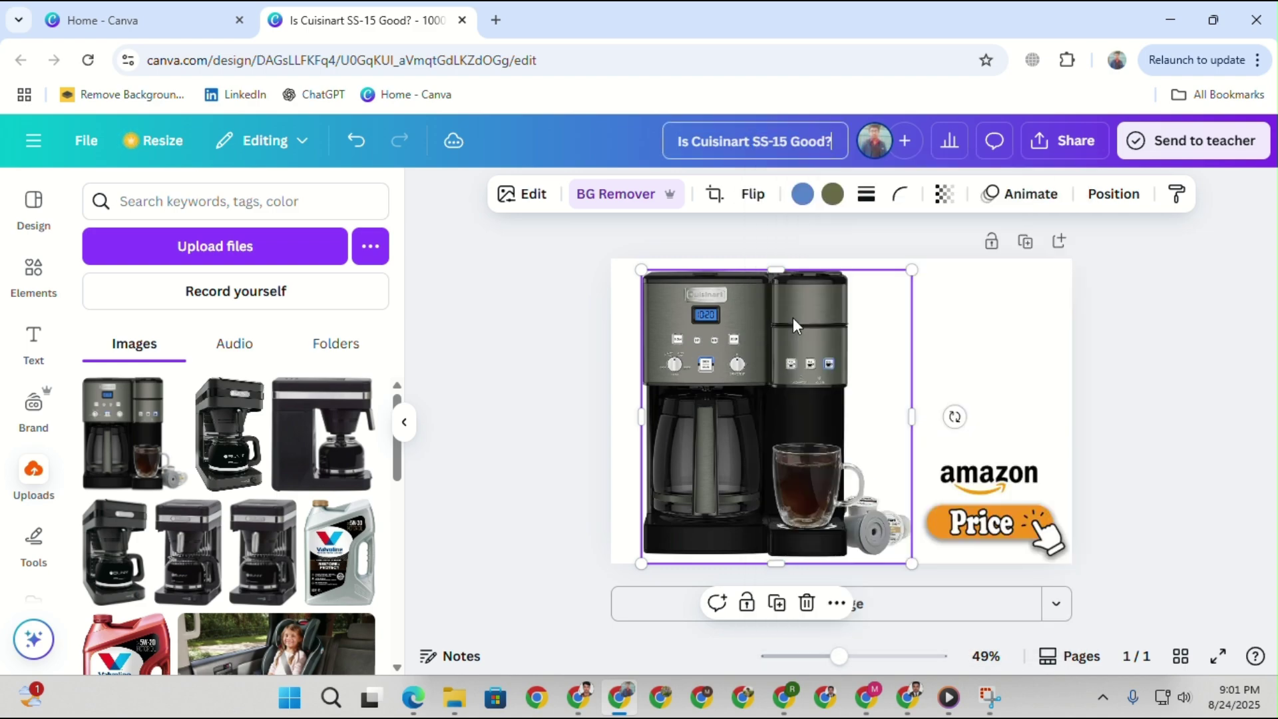
left_click(1092, 154)
left_click(936, 531)
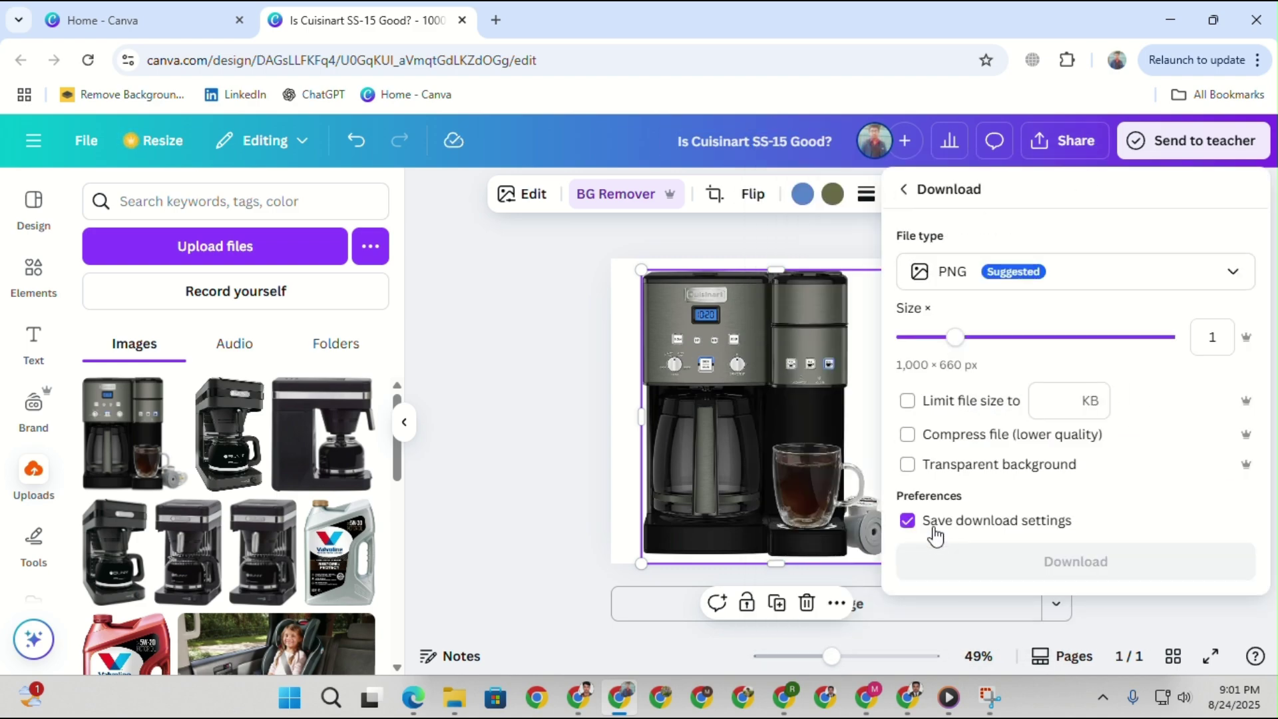
left_click(951, 288)
left_click(948, 330)
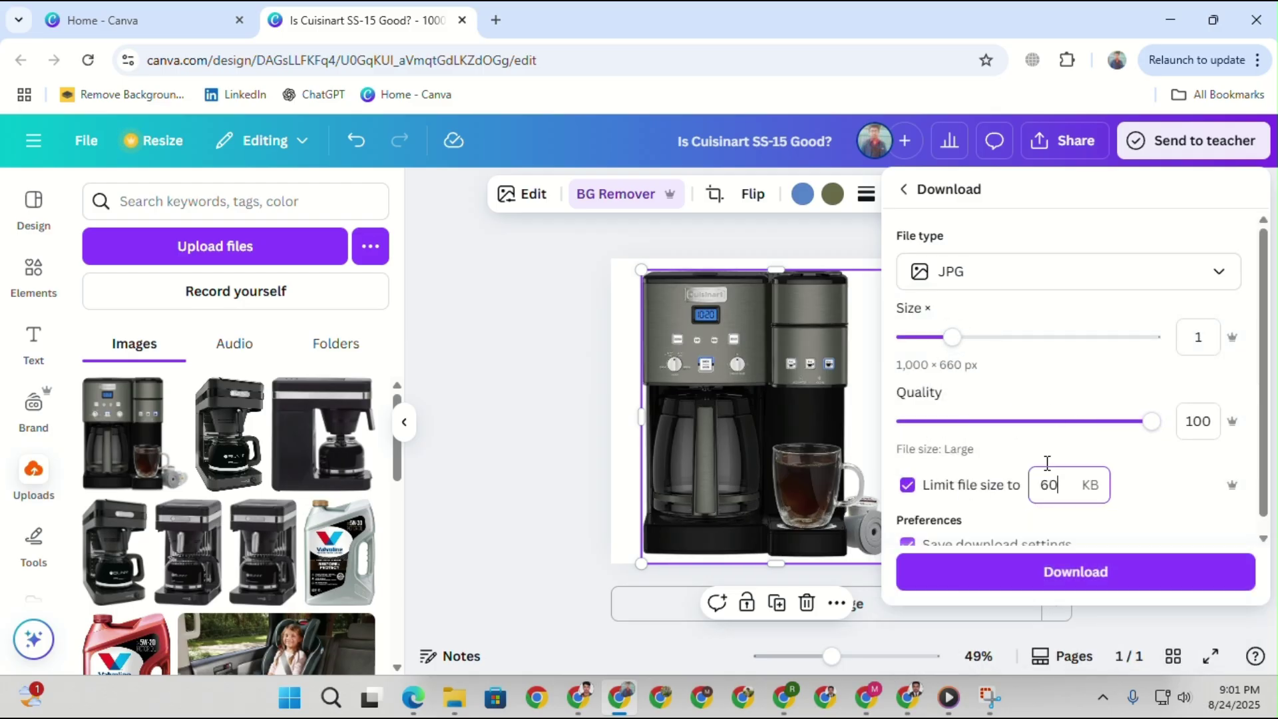
left_click(1034, 570)
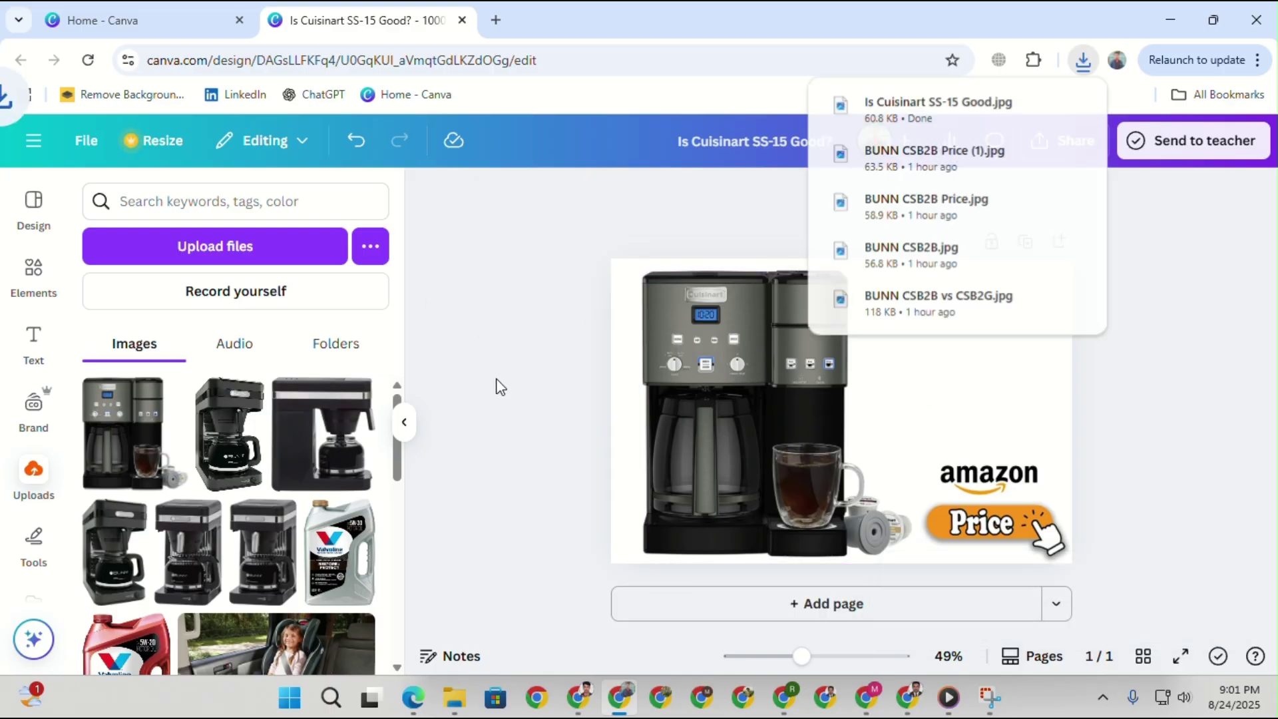
Delete the front-view coffee maker from the design and upload 31S6B3Fx3IS._AC_ from Downloads.
key("Delete")
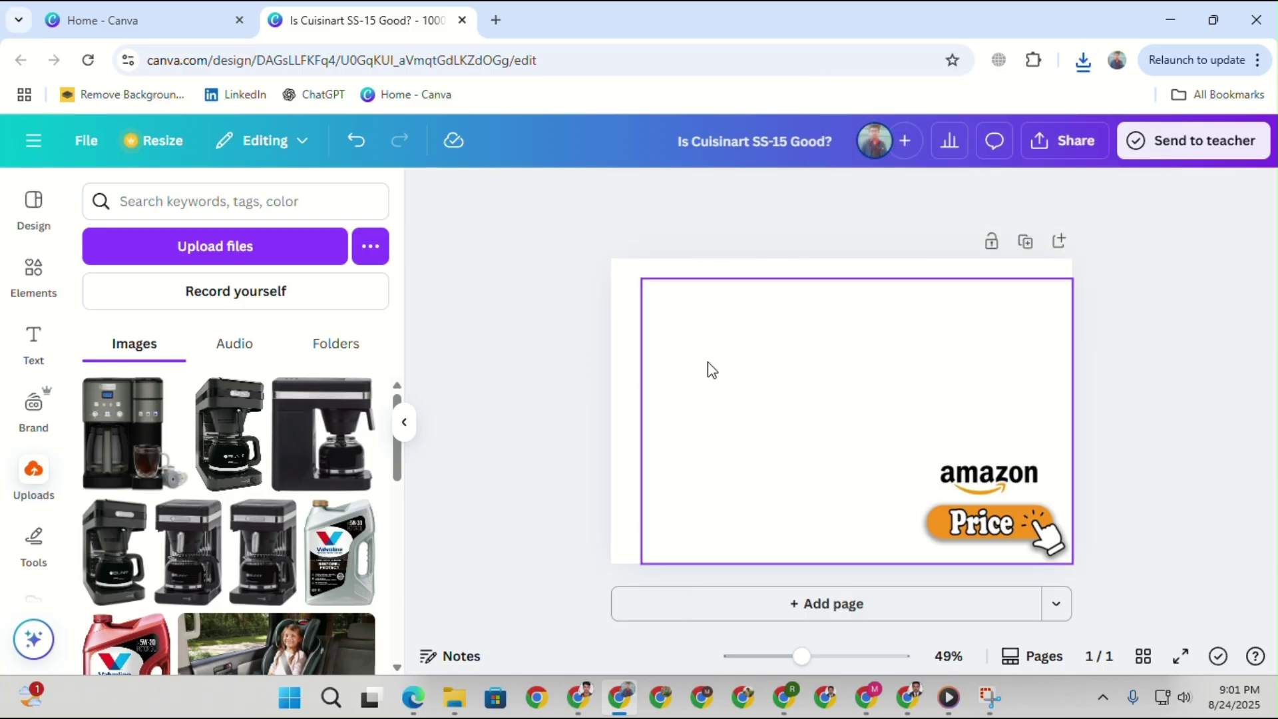
left_click(265, 246)
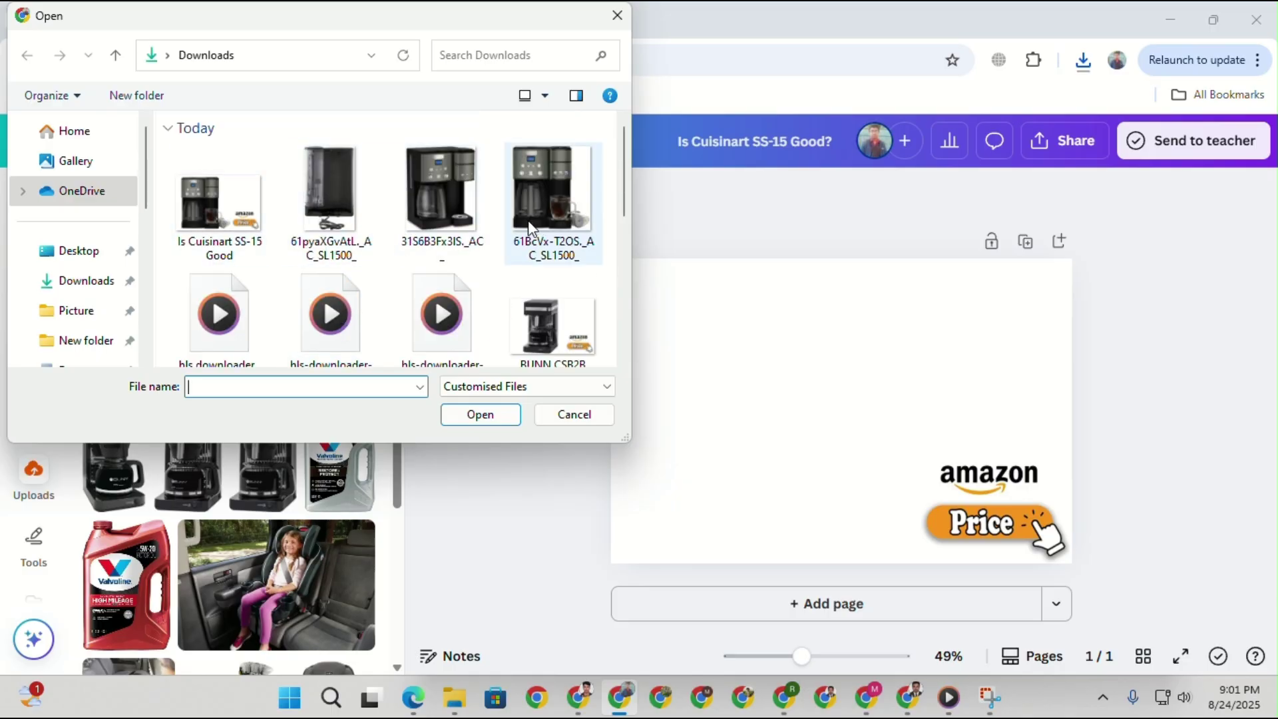
double_click(439, 200)
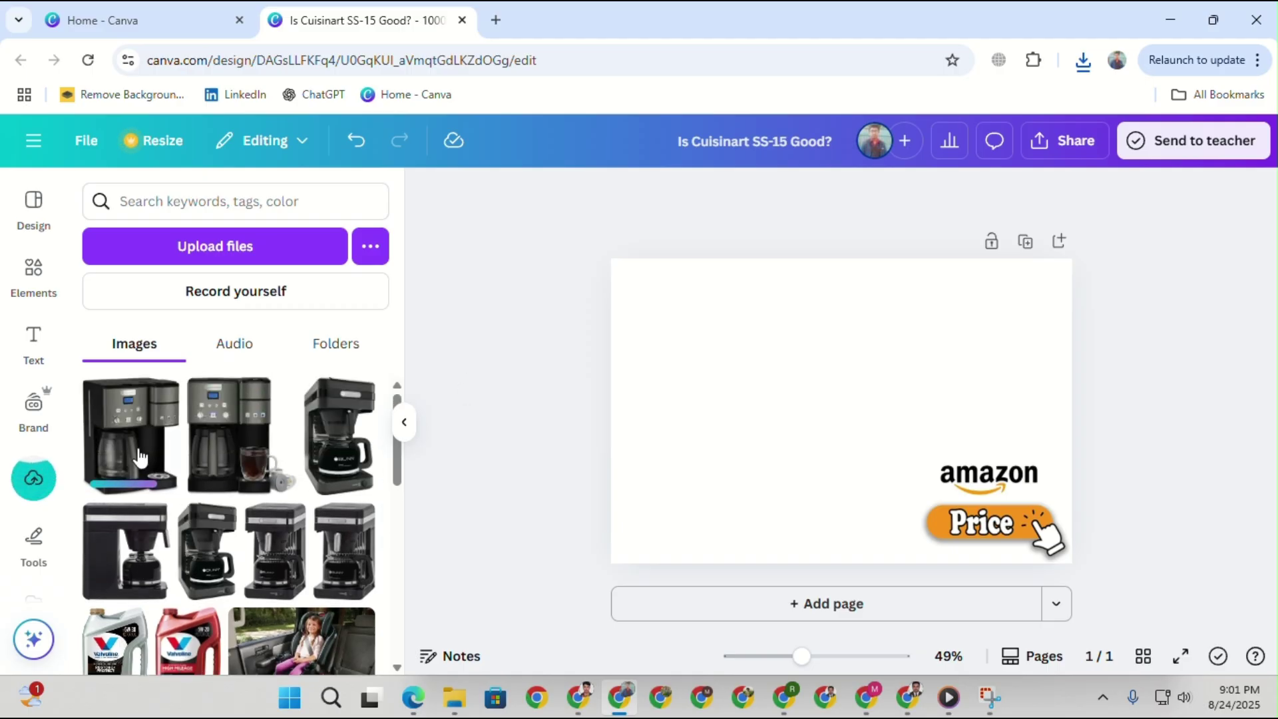
Place the angled-view coffee maker, with its background removed, beside the Amazon Price badge and enlarge it to the canvas height.
left_click_drag(814, 418, 696, 365)
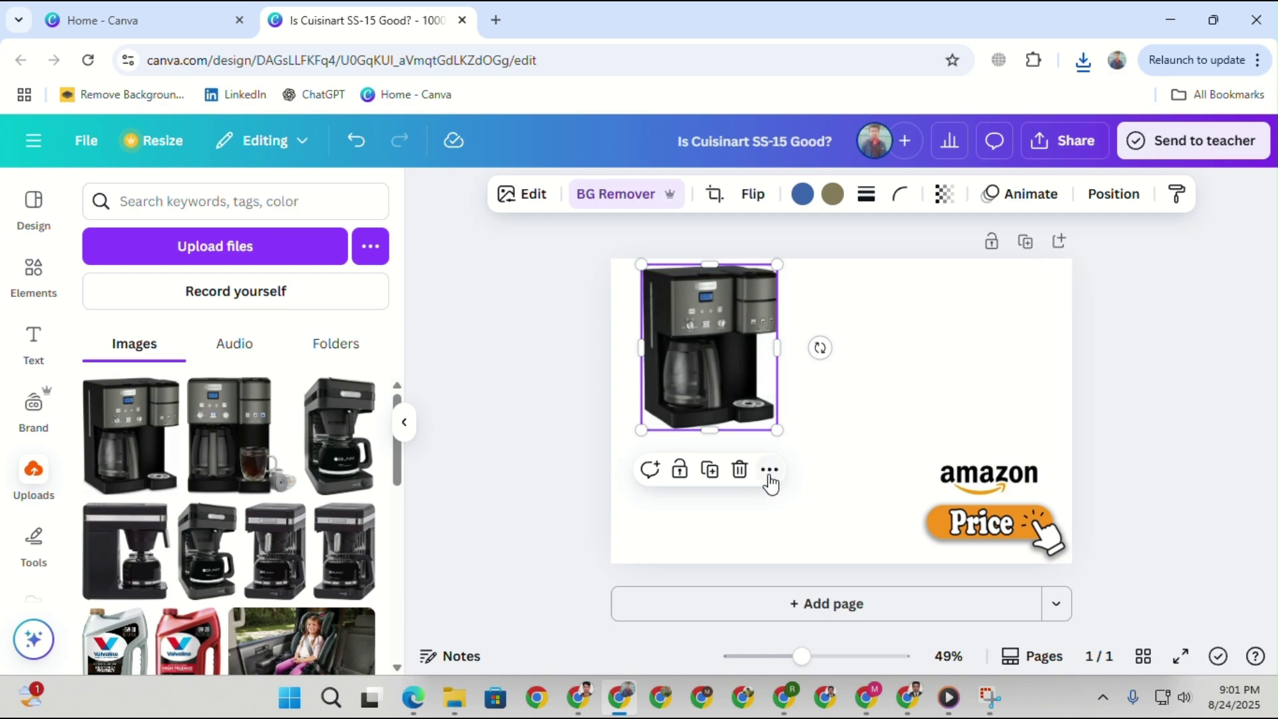
left_click_drag(776, 431, 895, 565)
left_click(992, 359)
left_click(609, 339)
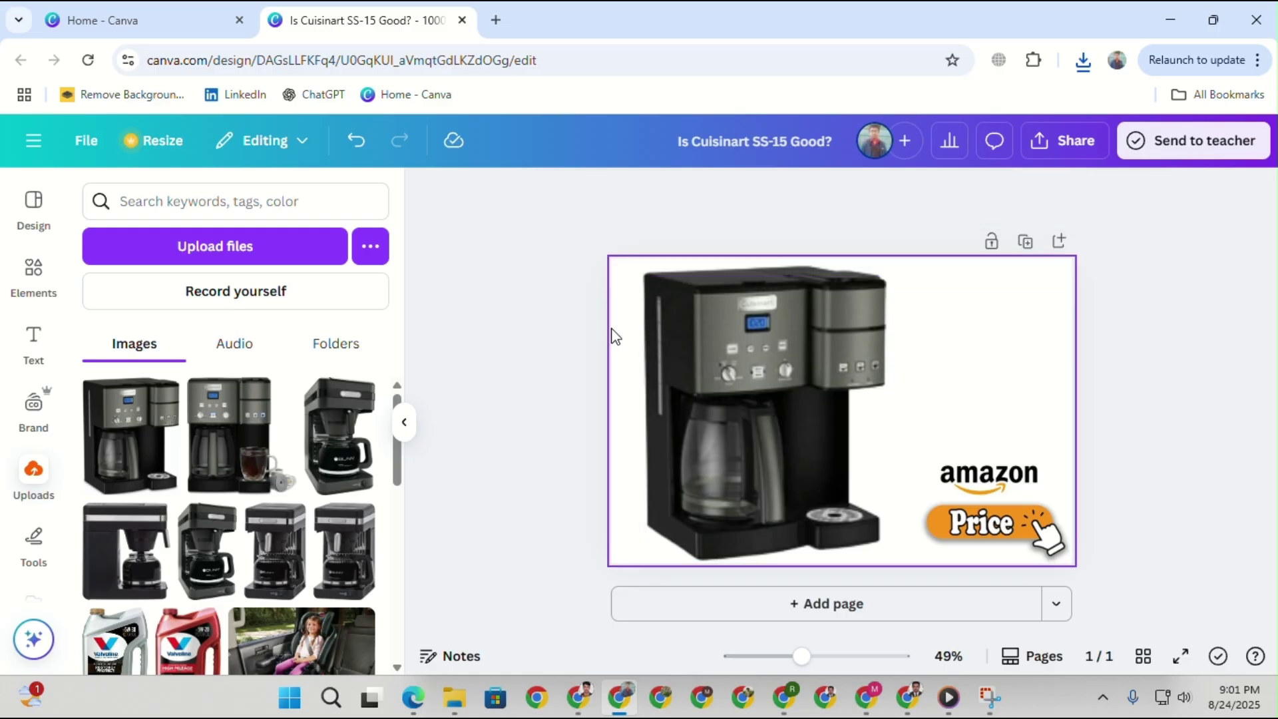
Download the angled-view version of the design as a JPG.
left_click(1075, 149)
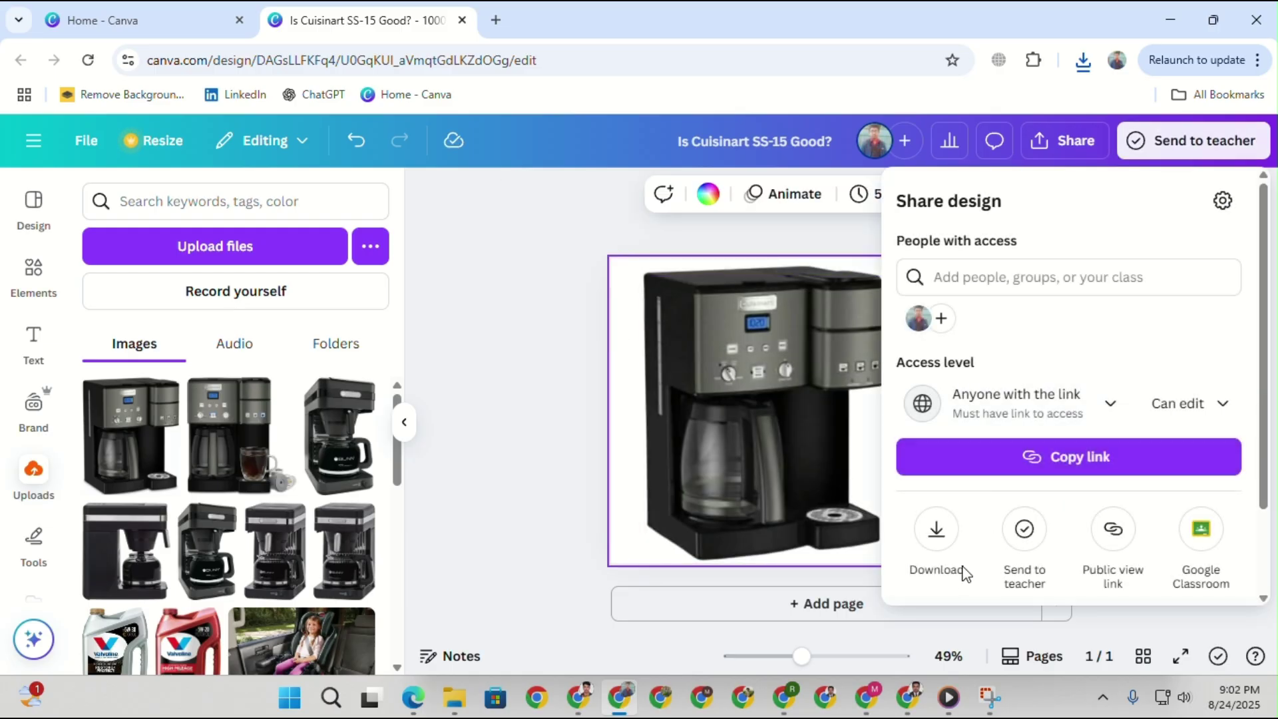
left_click(942, 529)
left_click(1062, 577)
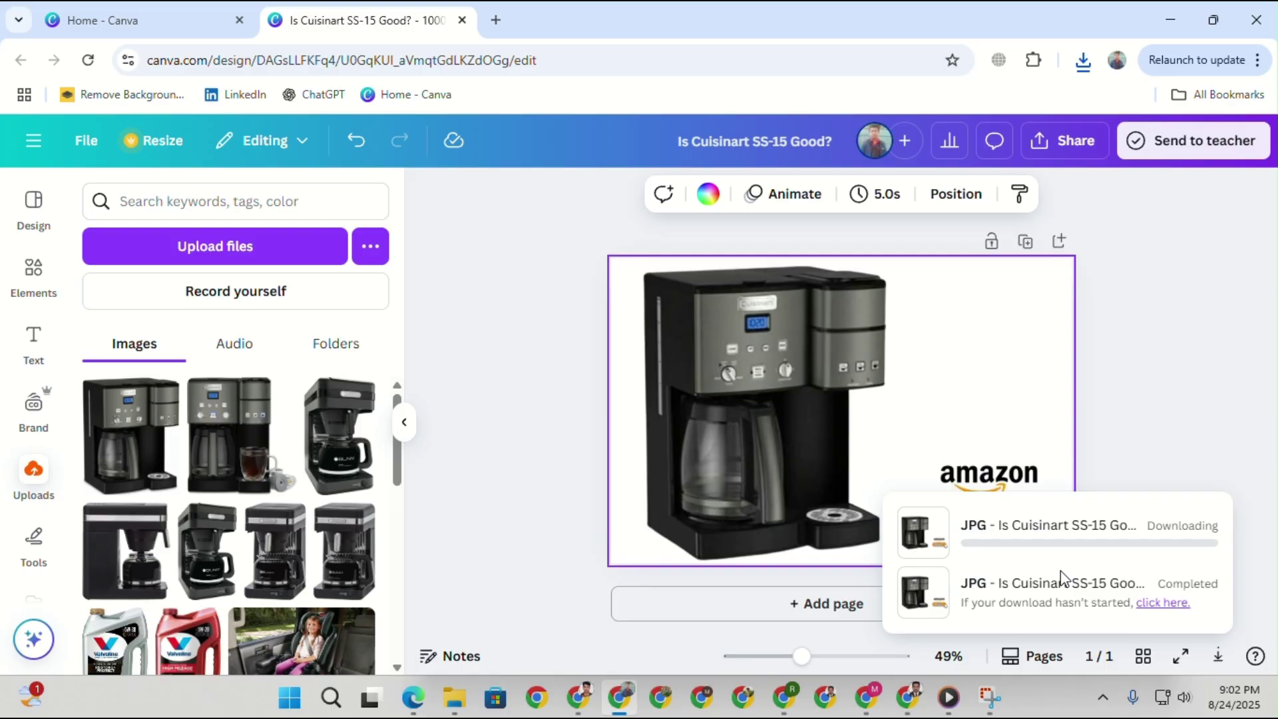
Upload 61pyaXGvAtL._AC_SL1500_ from Downloads and replace the angled-view coffee maker in the design with this rear-view image.
left_click(246, 245)
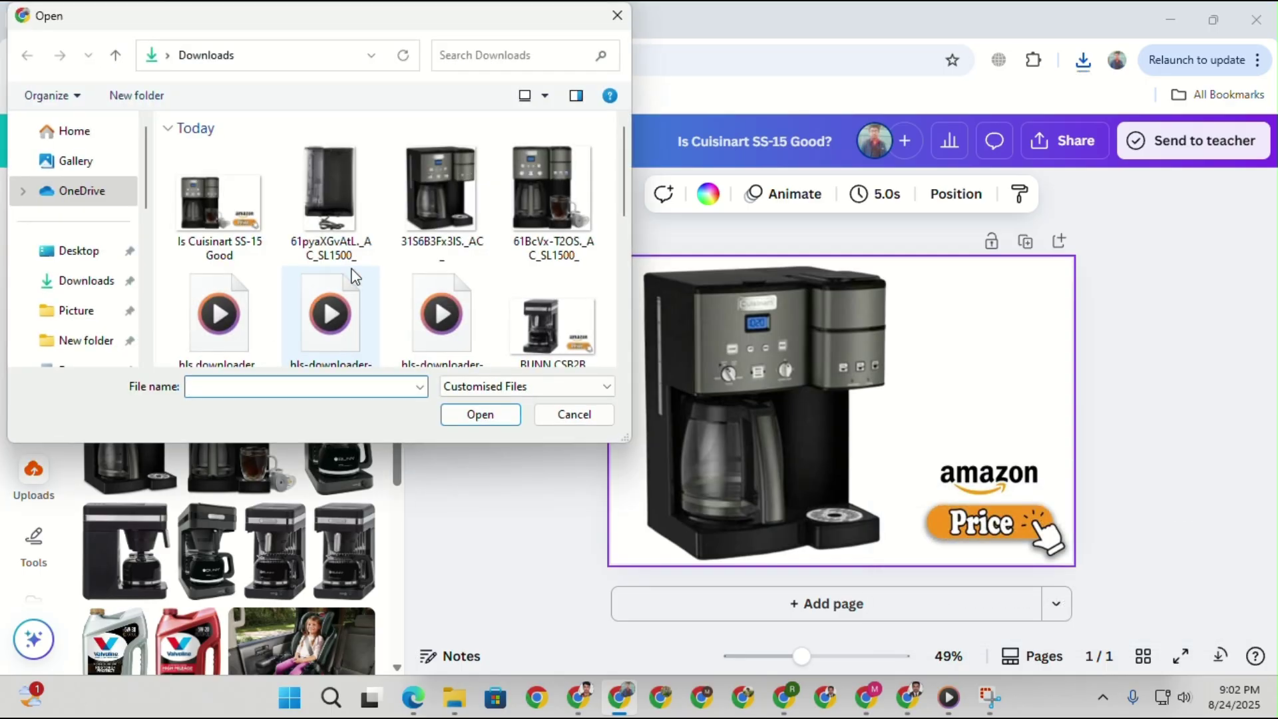
double_click(337, 189)
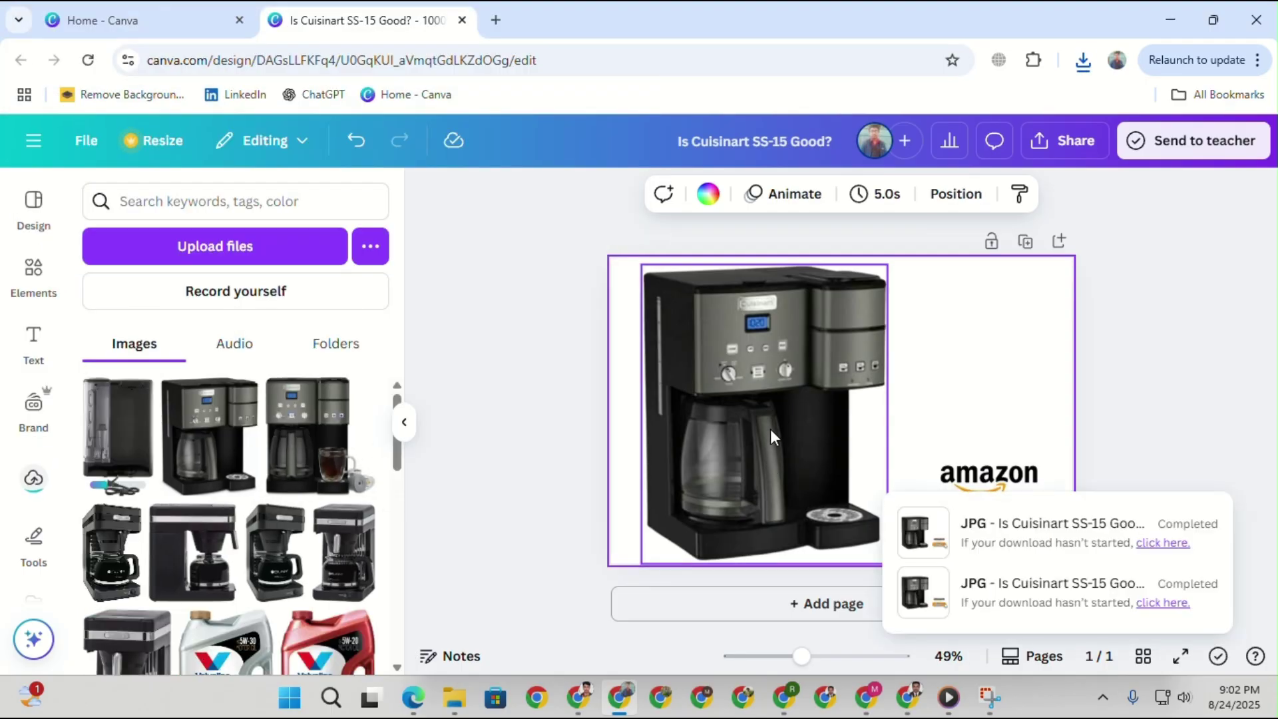
left_click(769, 429)
key("Delete")
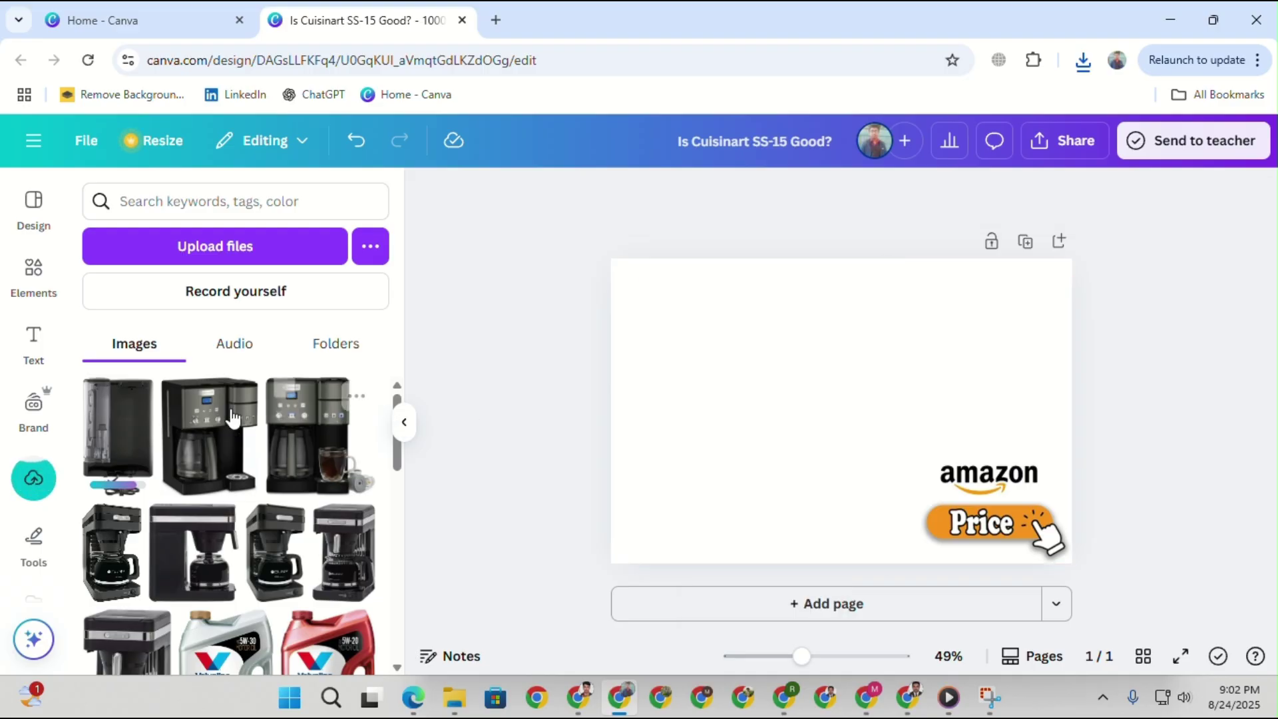
left_click(111, 421)
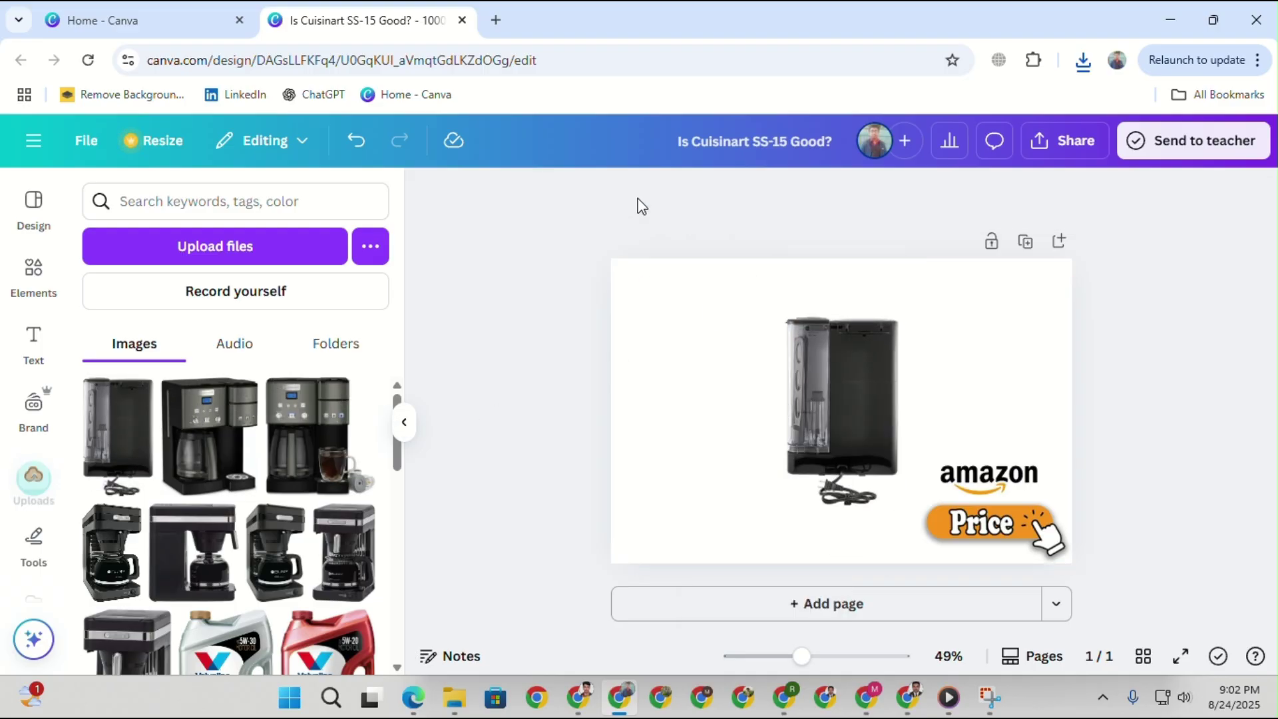
Remove the rear-view coffee maker's background and enlarge it beside the Amazon Price badge to nearly the canvas height.
left_click(912, 422)
left_click(856, 402)
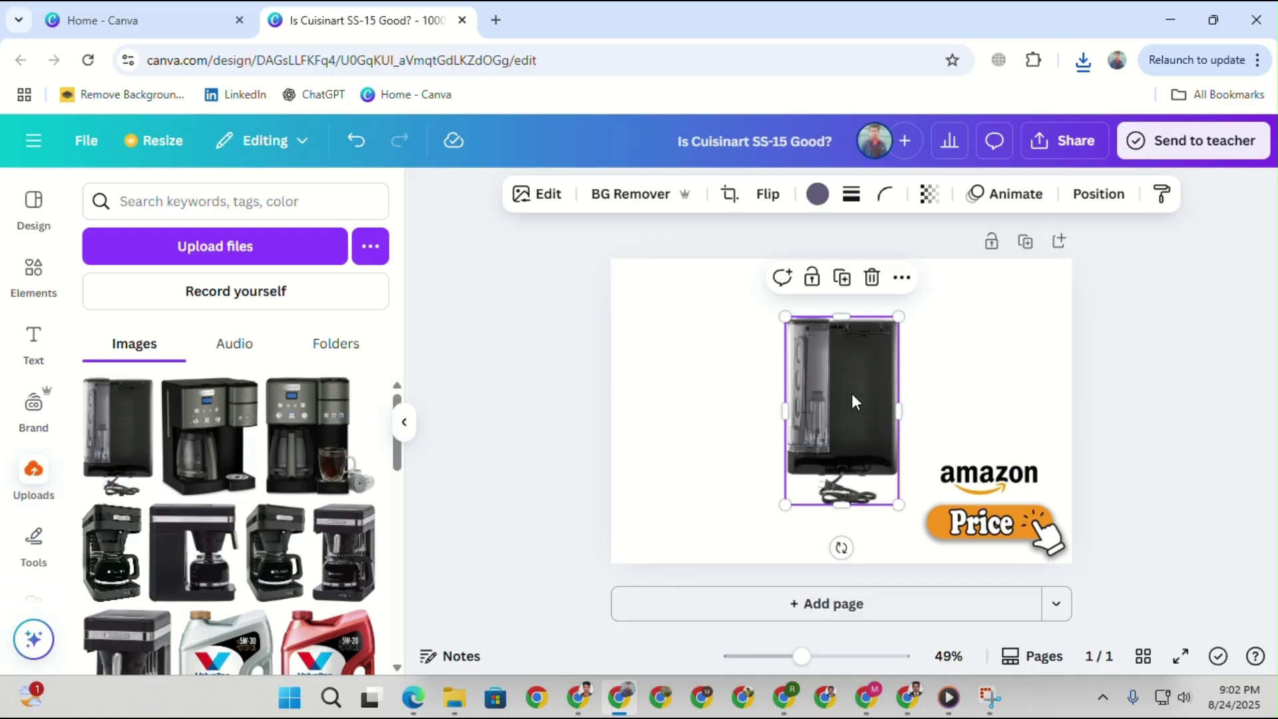
left_click(609, 193)
left_click_drag(877, 423, 727, 361)
left_click_drag(751, 461, 918, 504)
Rename the design Cuisinart SS-15 and download it as a JPG.
left_click(895, 347)
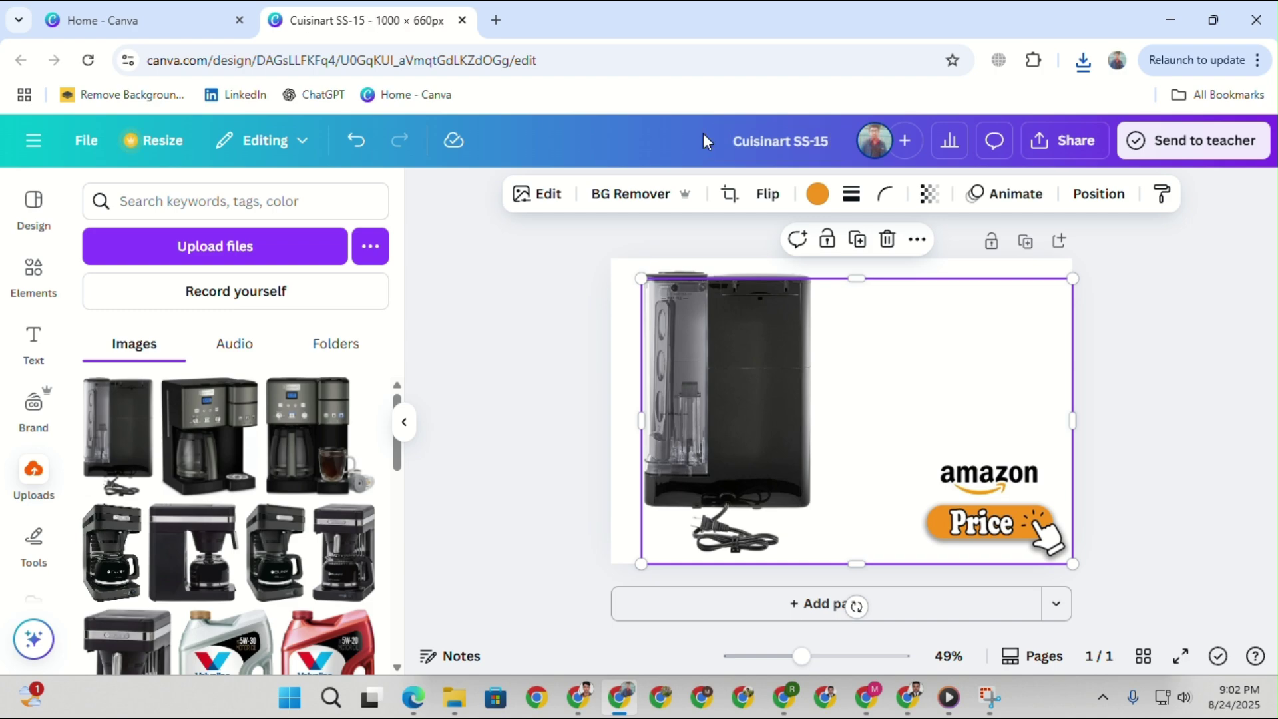
left_click(1064, 140)
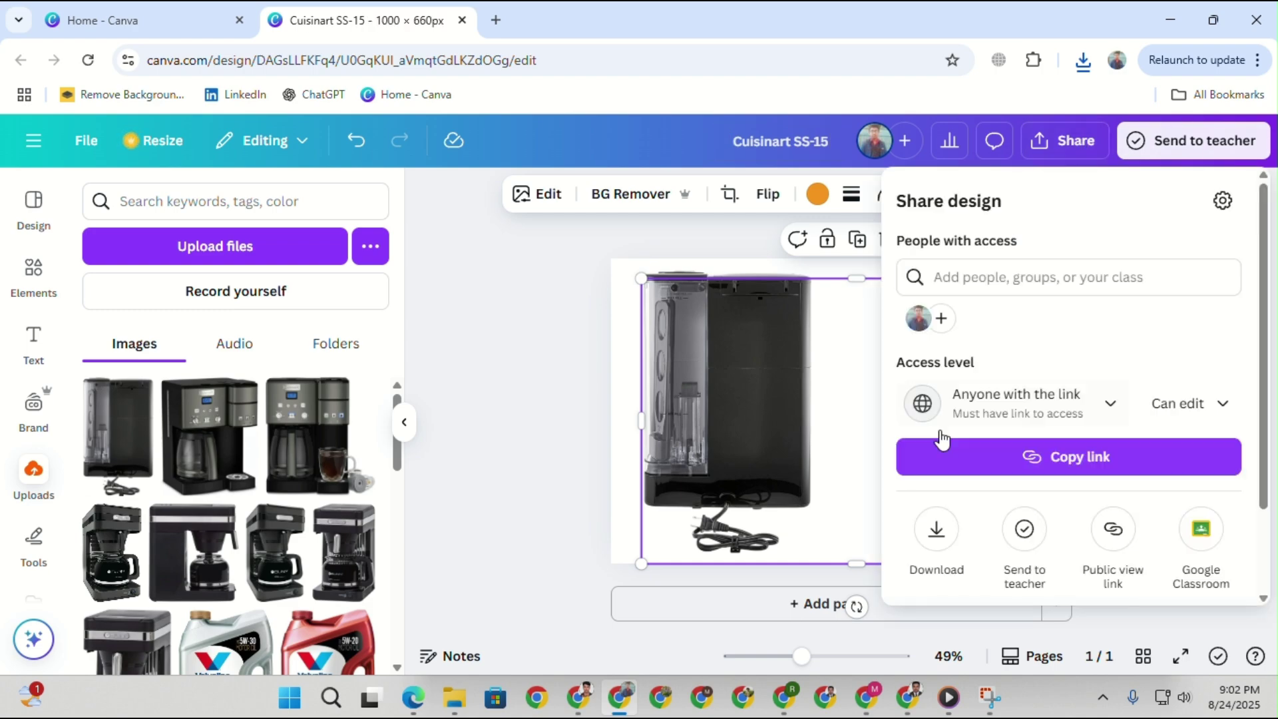
left_click(936, 530)
left_click(1040, 581)
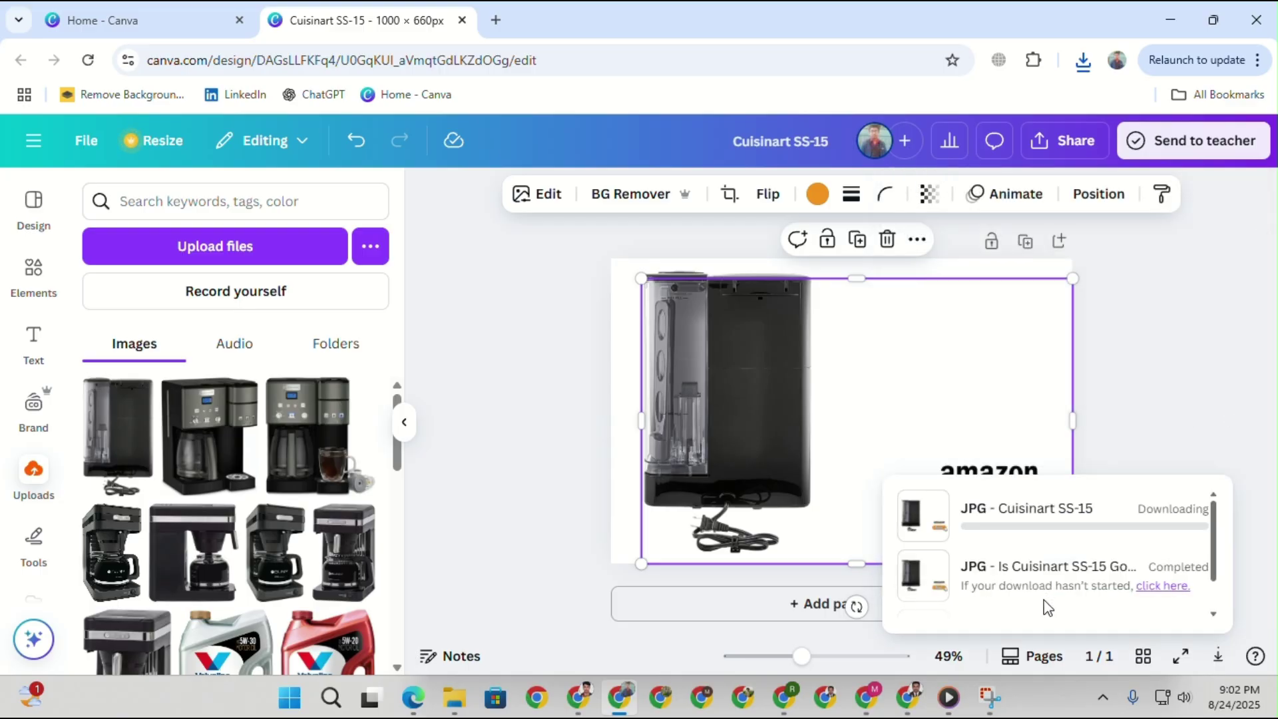
Switch to Flow, preview the generated coffee maker video and download it in original size (720p).
left_click(866, 697)
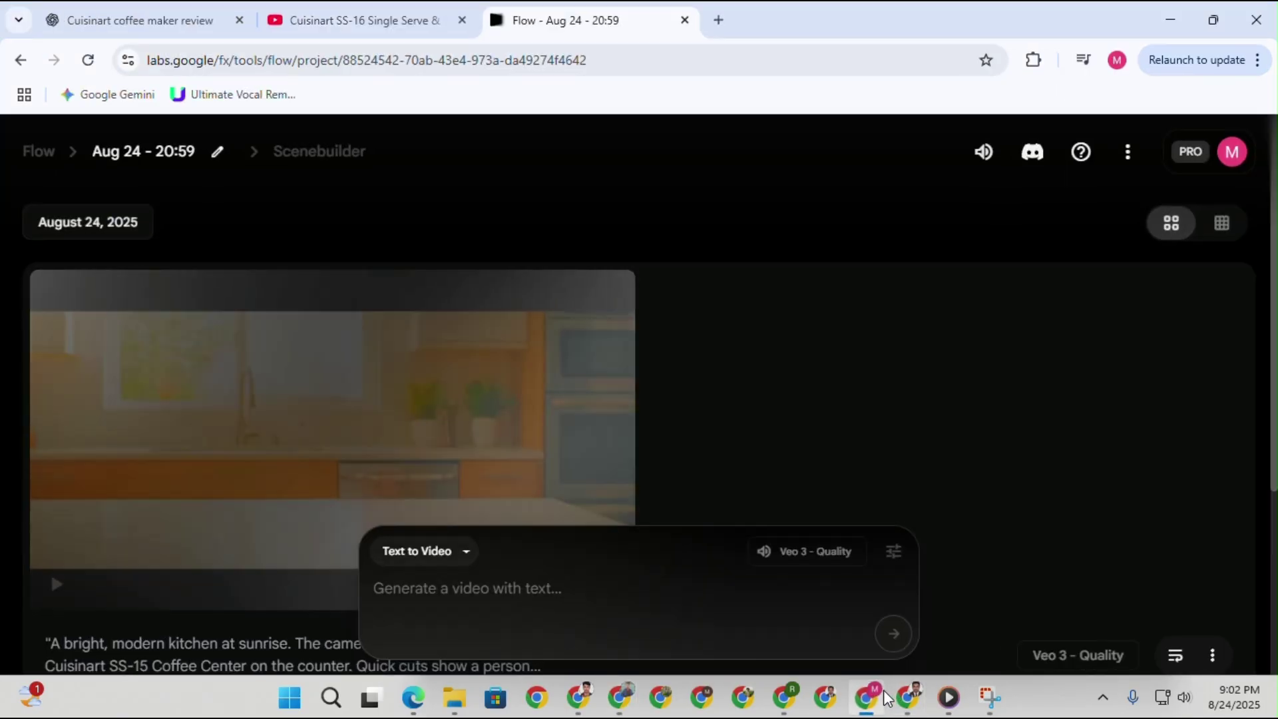
scroll(748, 283, "down", 3)
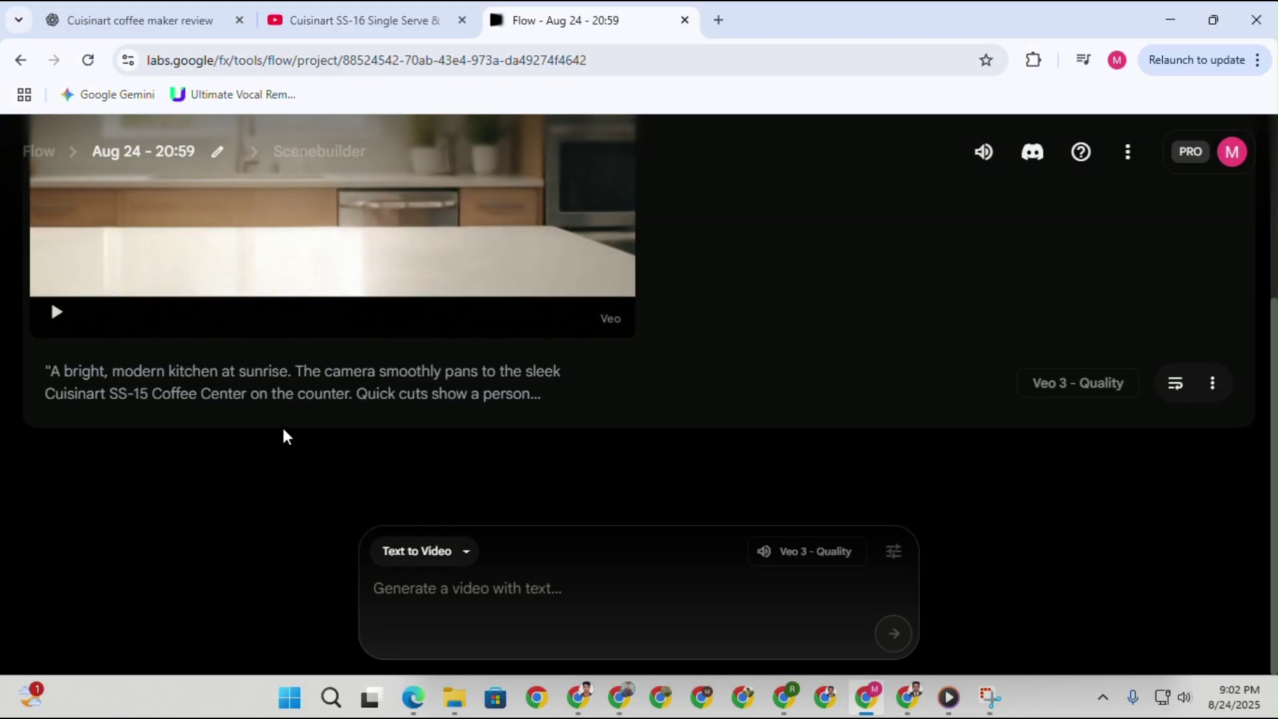
left_click(50, 316)
scroll(168, 370, "up", 3)
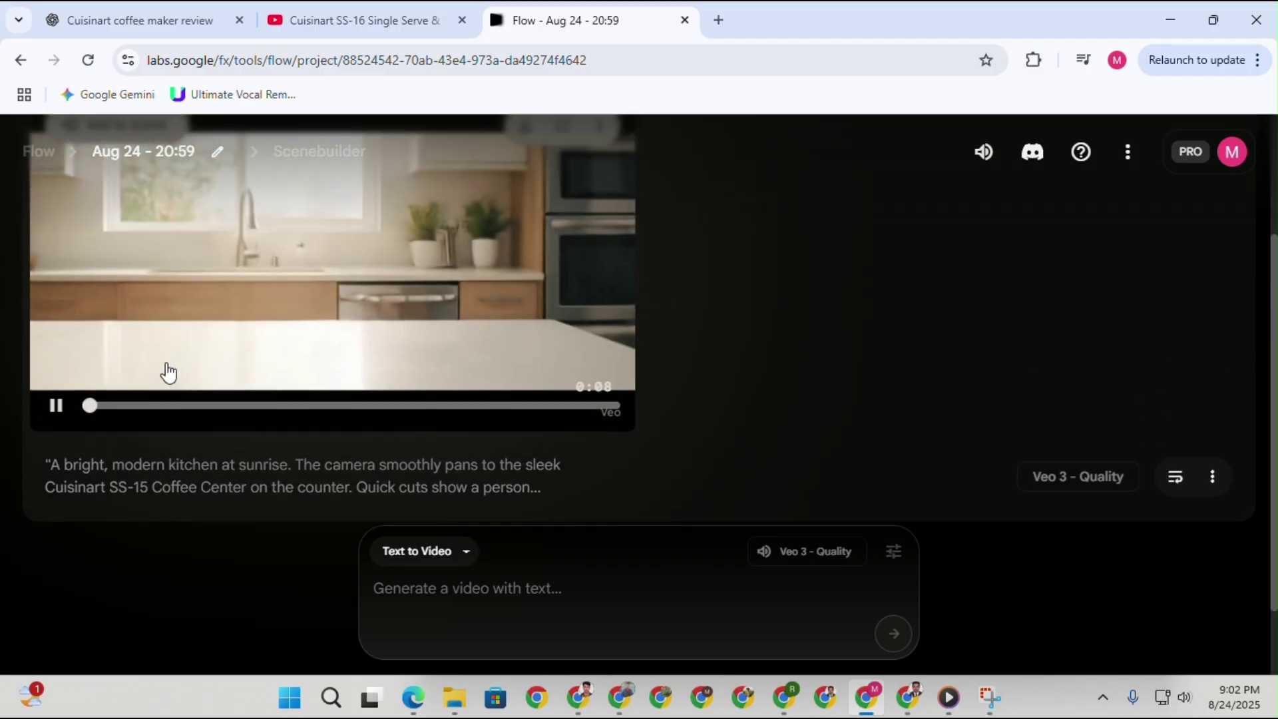
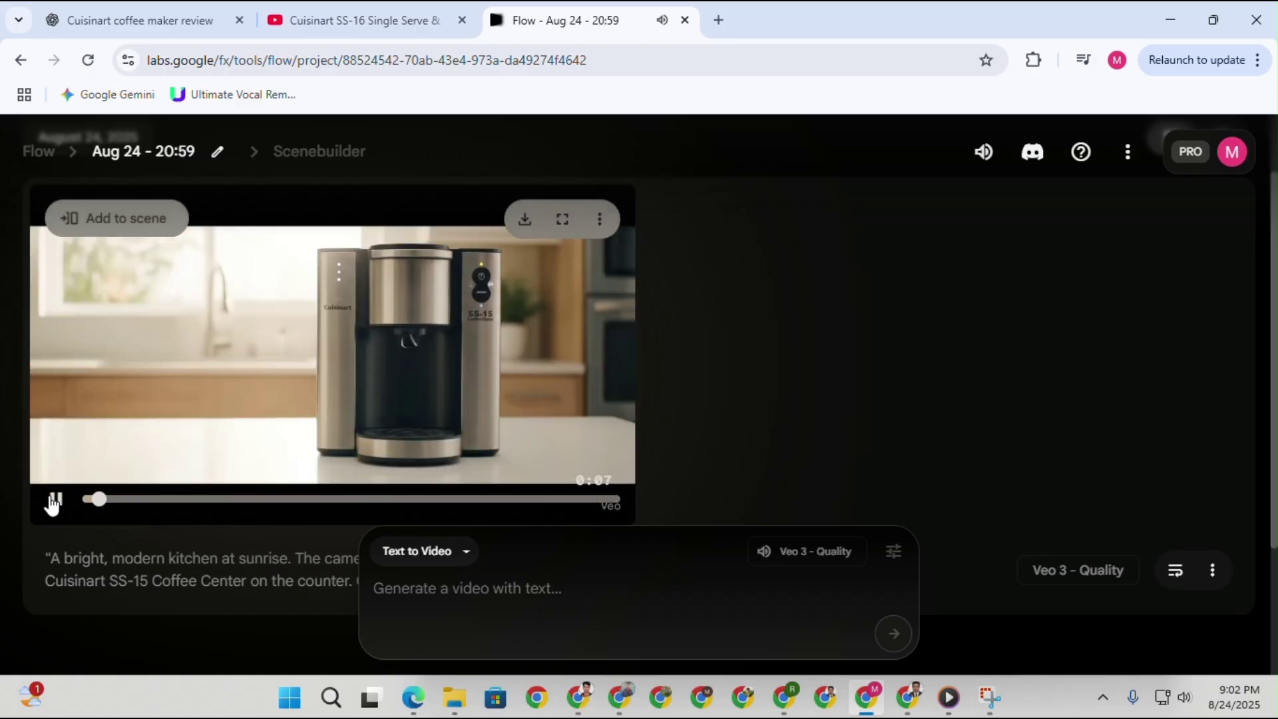
left_click(525, 222)
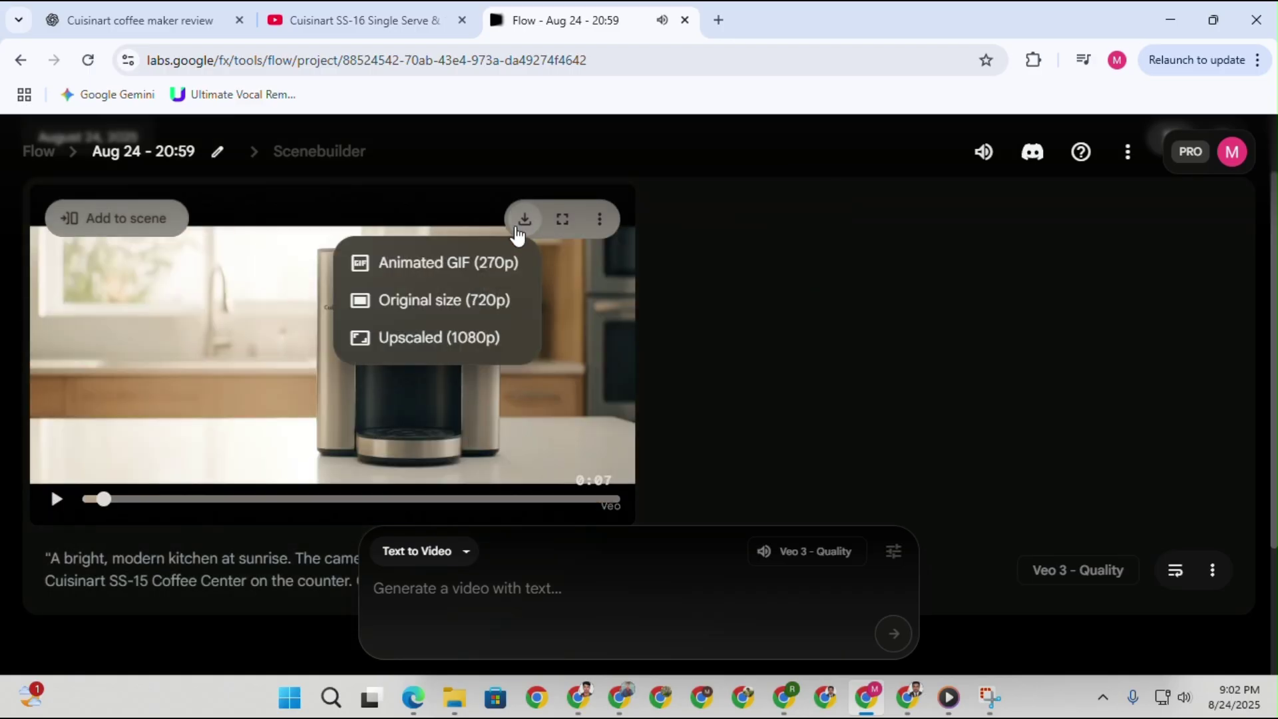
left_click(471, 300)
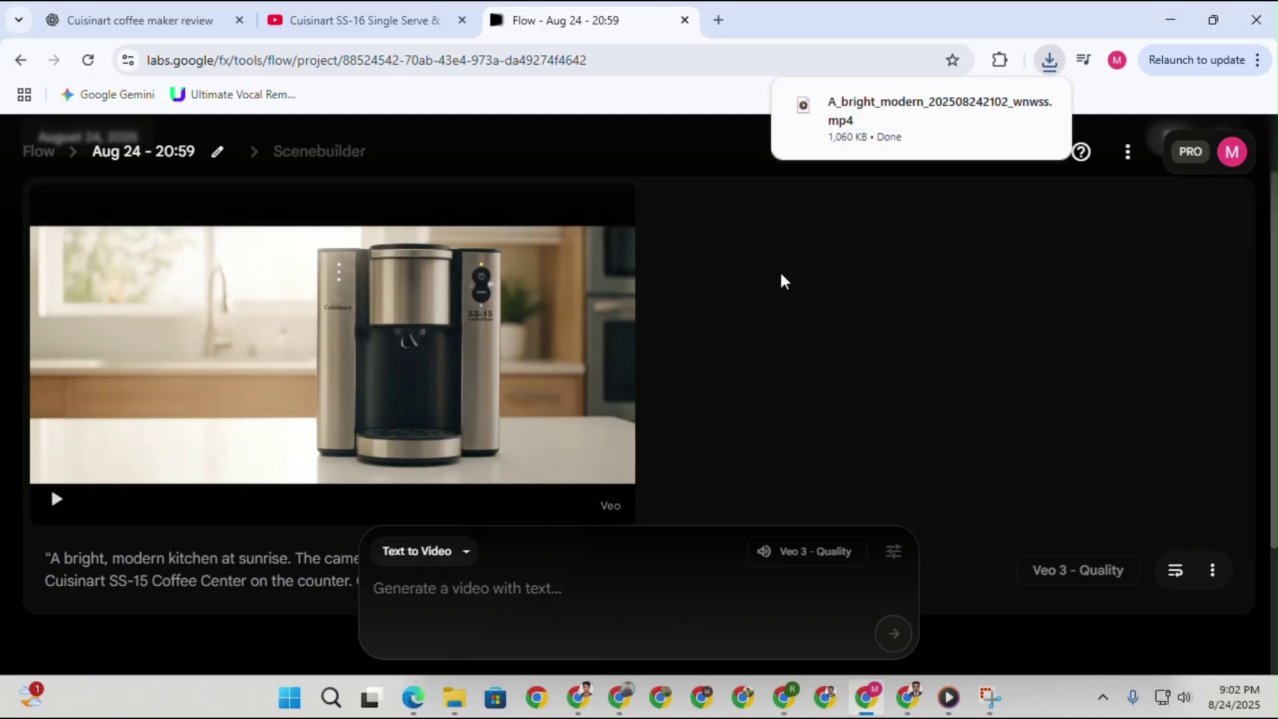
Rename the downloaded video in the Downloads folder as "Is Cuisinart SS-15 Good".
left_click(455, 698)
right_click(503, 513)
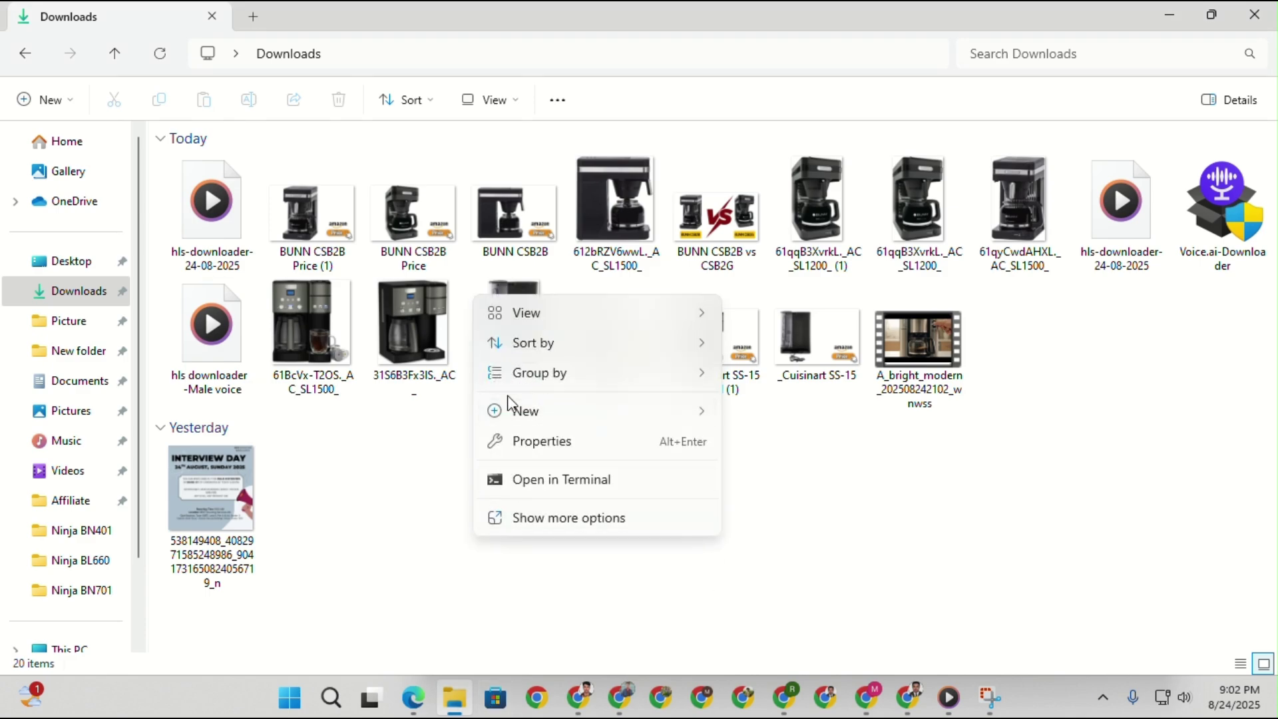
left_click(365, 477)
left_click(922, 381)
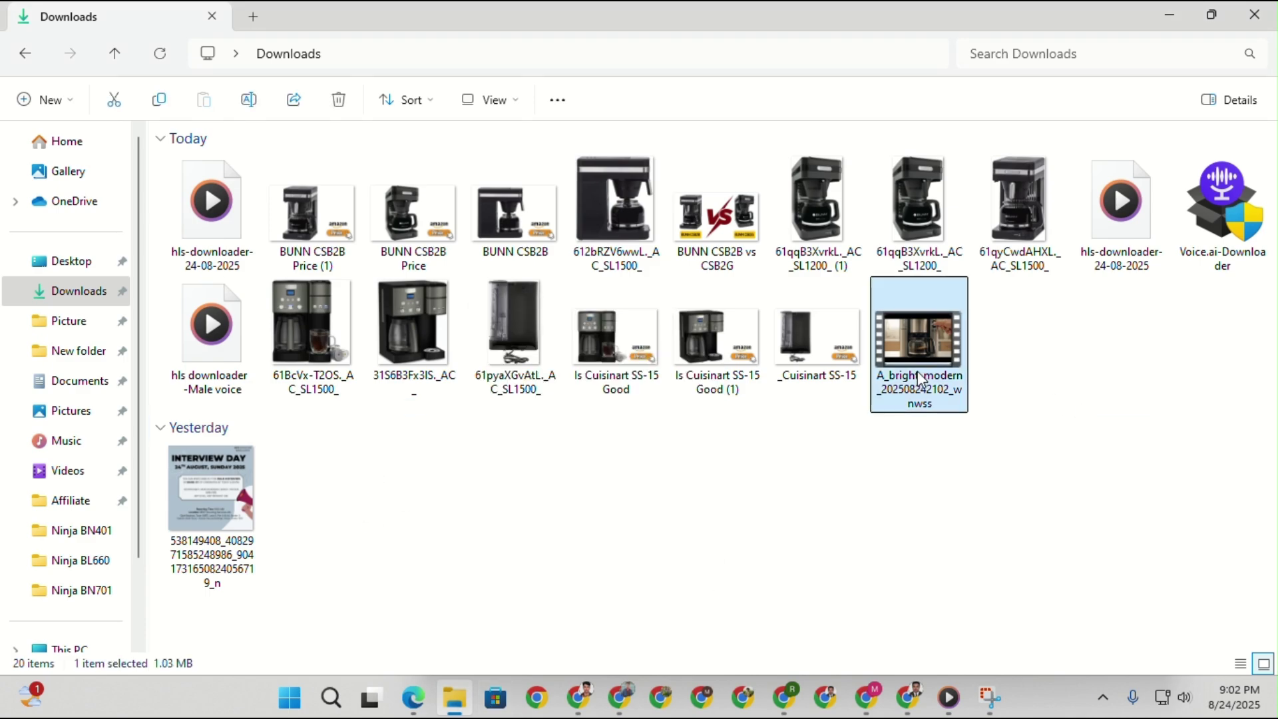
left_click(920, 377)
type("Is Cuisinart SS-15 Good")
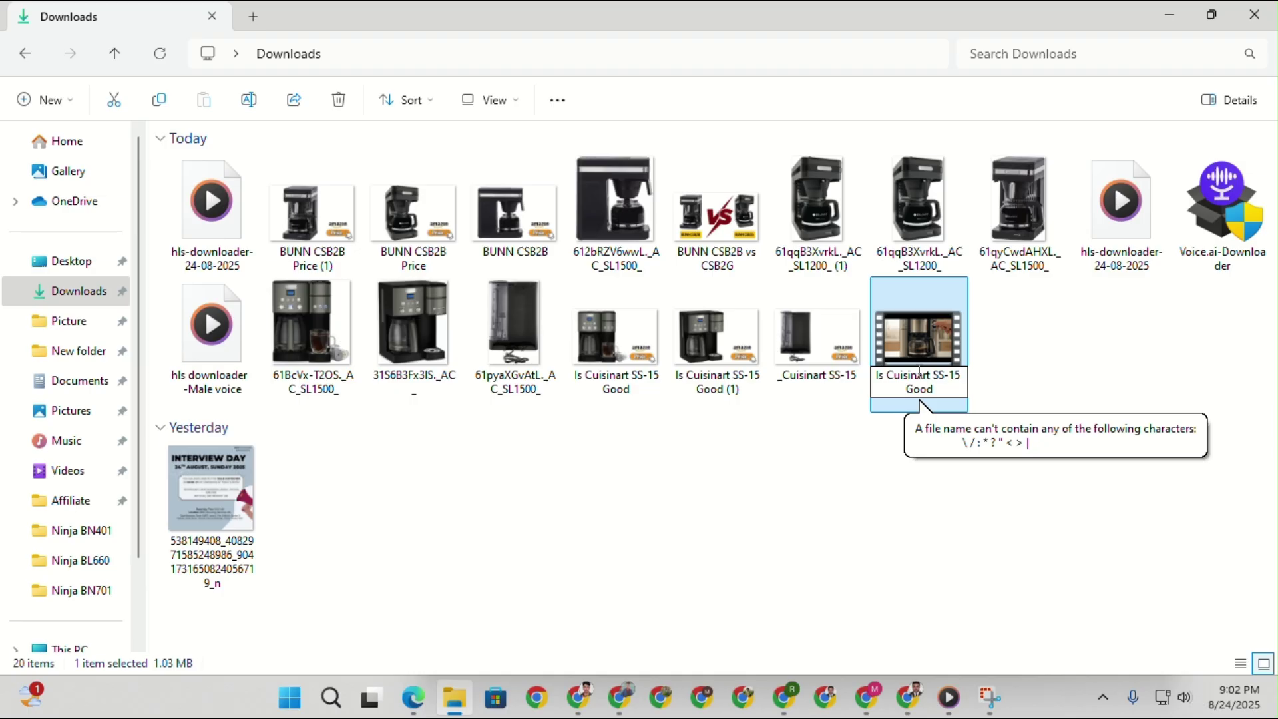
key("Return")
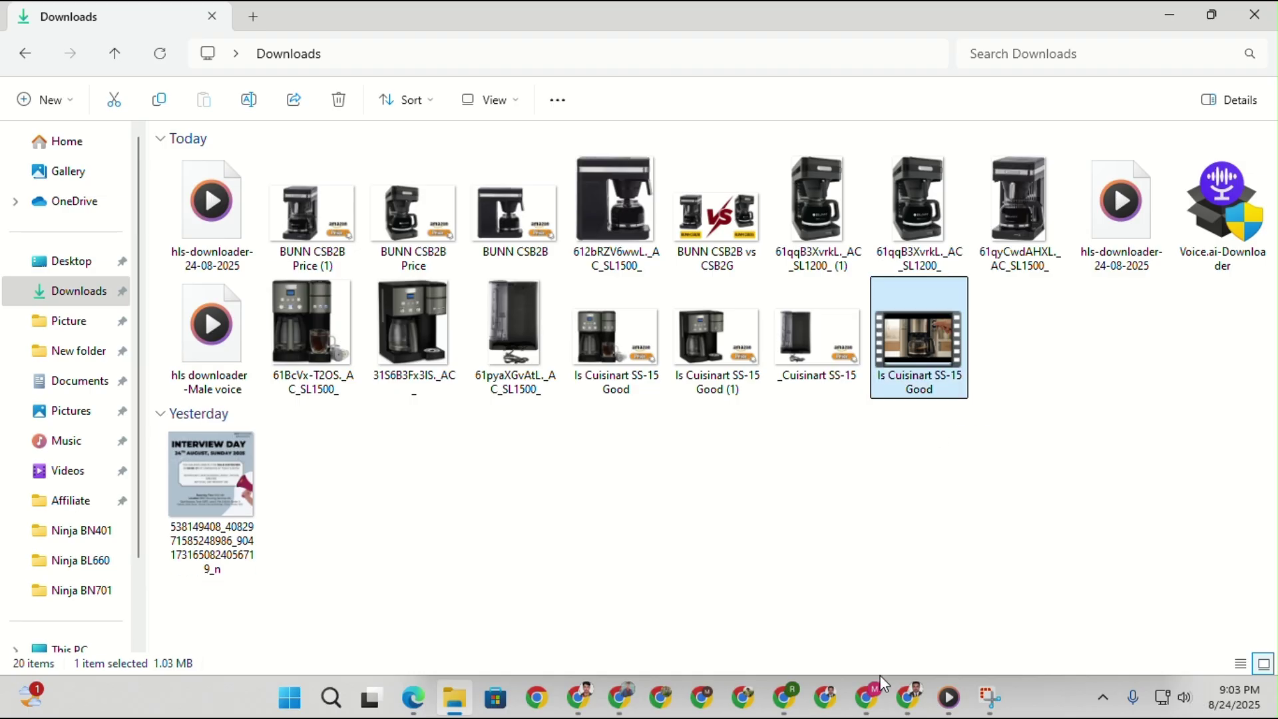
Insert the "Is Cuisinart SS-15 Good" video below the "Is Cuisinart SS-15 Good?" heading in the LinkedIn article.
left_click(905, 700)
left_click(170, 19)
scroll(492, 533, "up", 5)
scroll(522, 515, "down", 5)
left_click(581, 411)
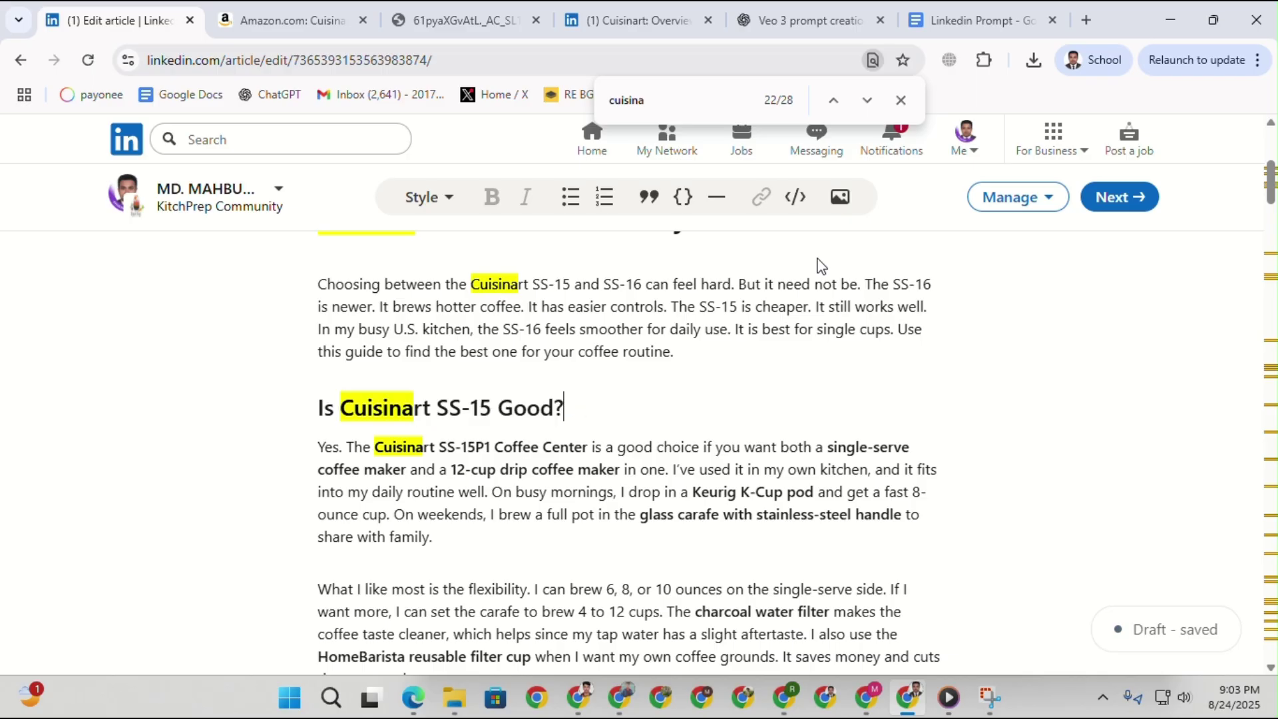
left_click(841, 196)
left_click(639, 501)
left_click(220, 211)
double_click(222, 218)
left_click(1132, 647)
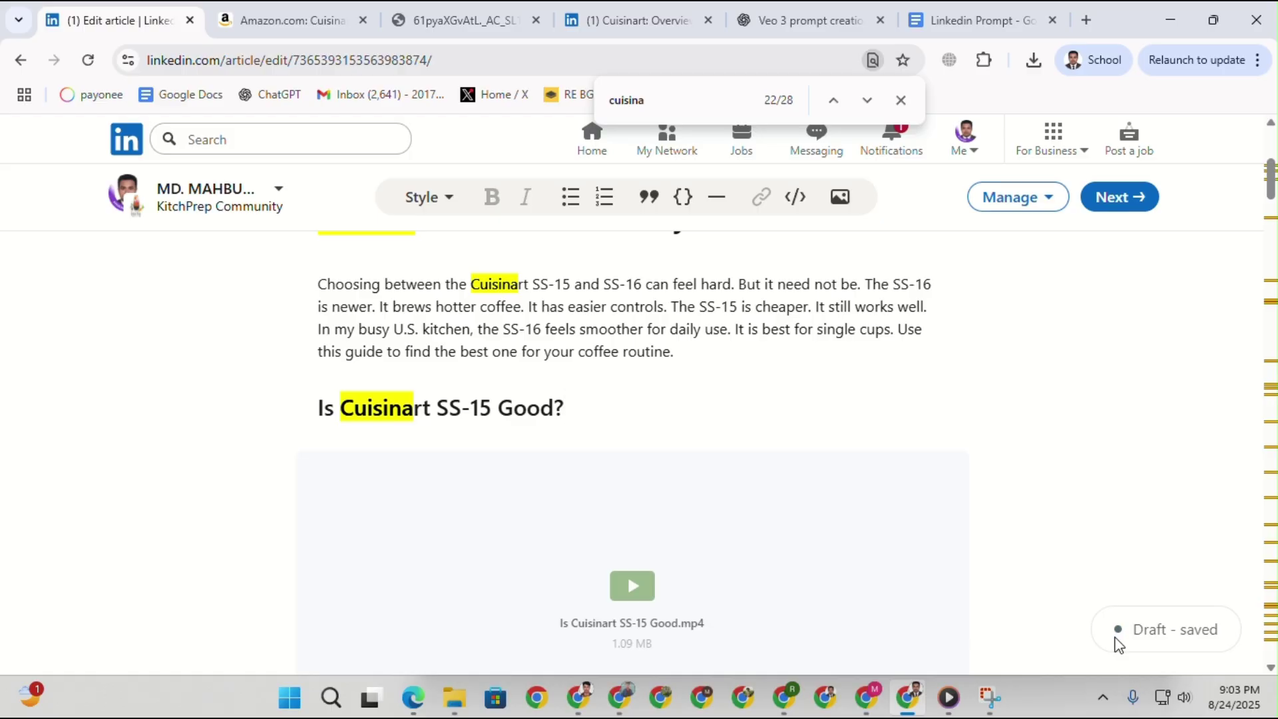
Preview the inserted video in the article with its sound muted, and pause it.
scroll(666, 506, "down", 3)
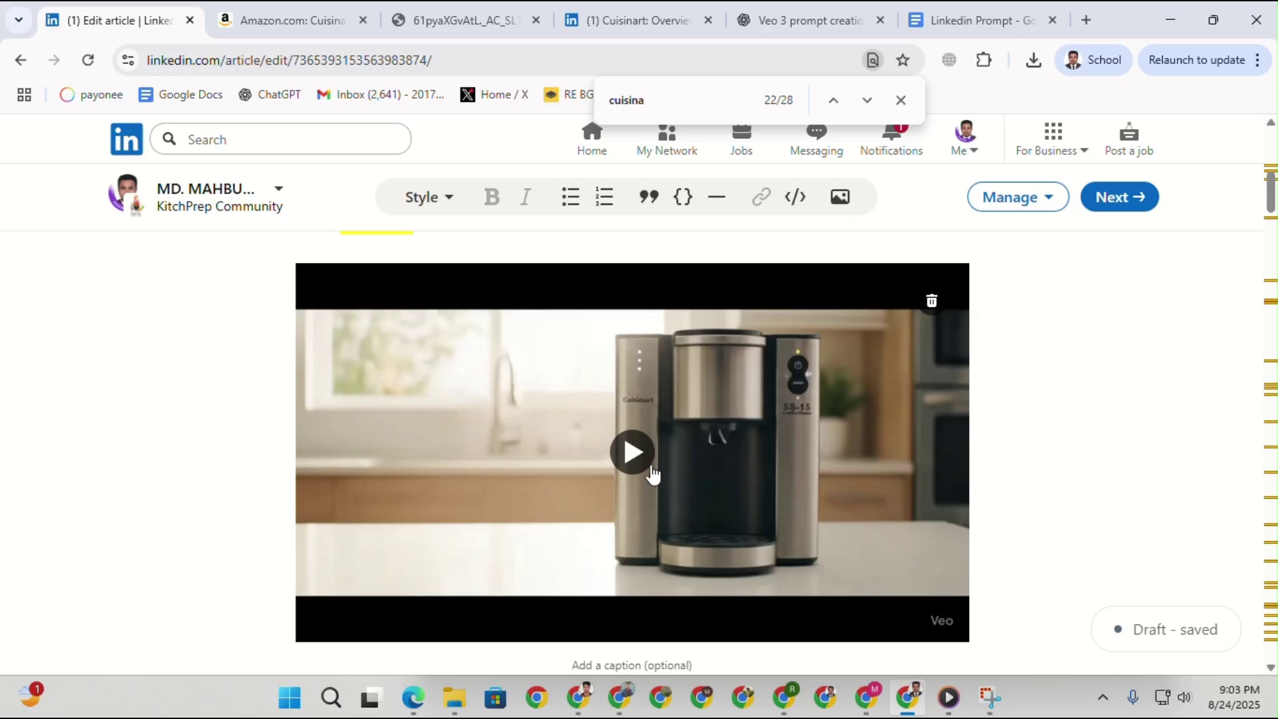
left_click(650, 476)
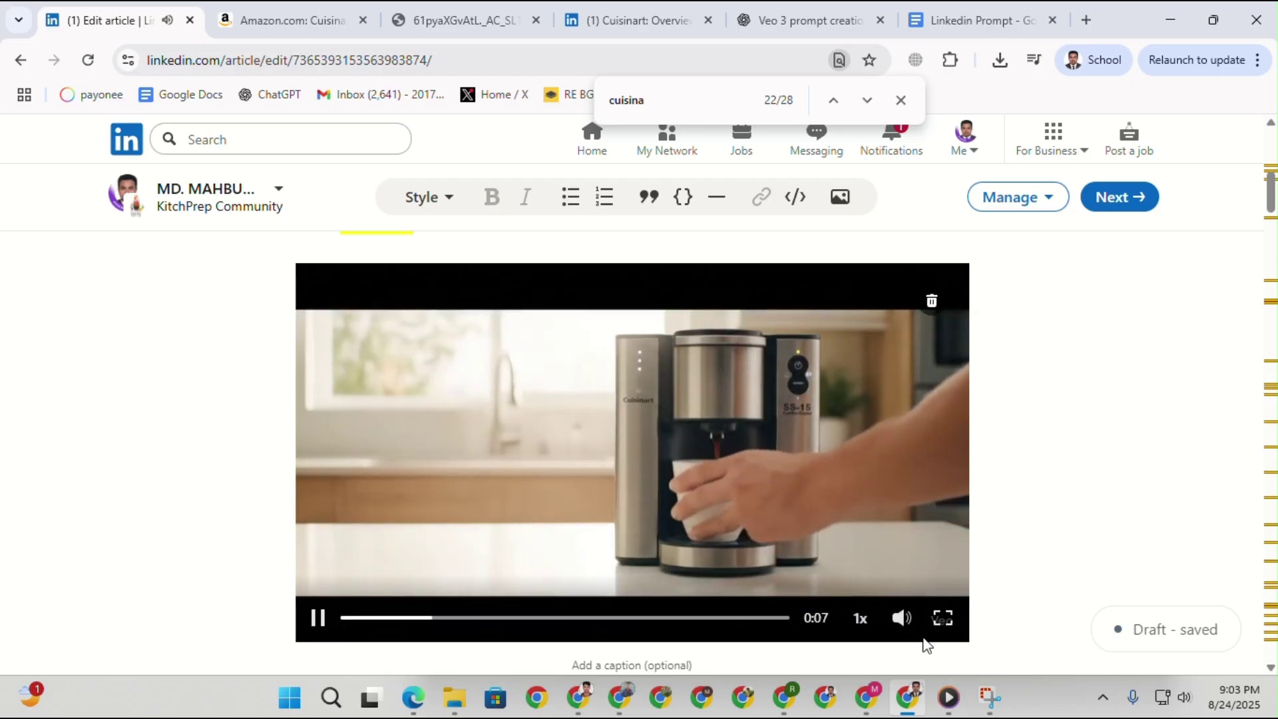
left_click(903, 618)
left_click(317, 619)
scroll(550, 556, "down", 3)
scroll(456, 481, "down", 5)
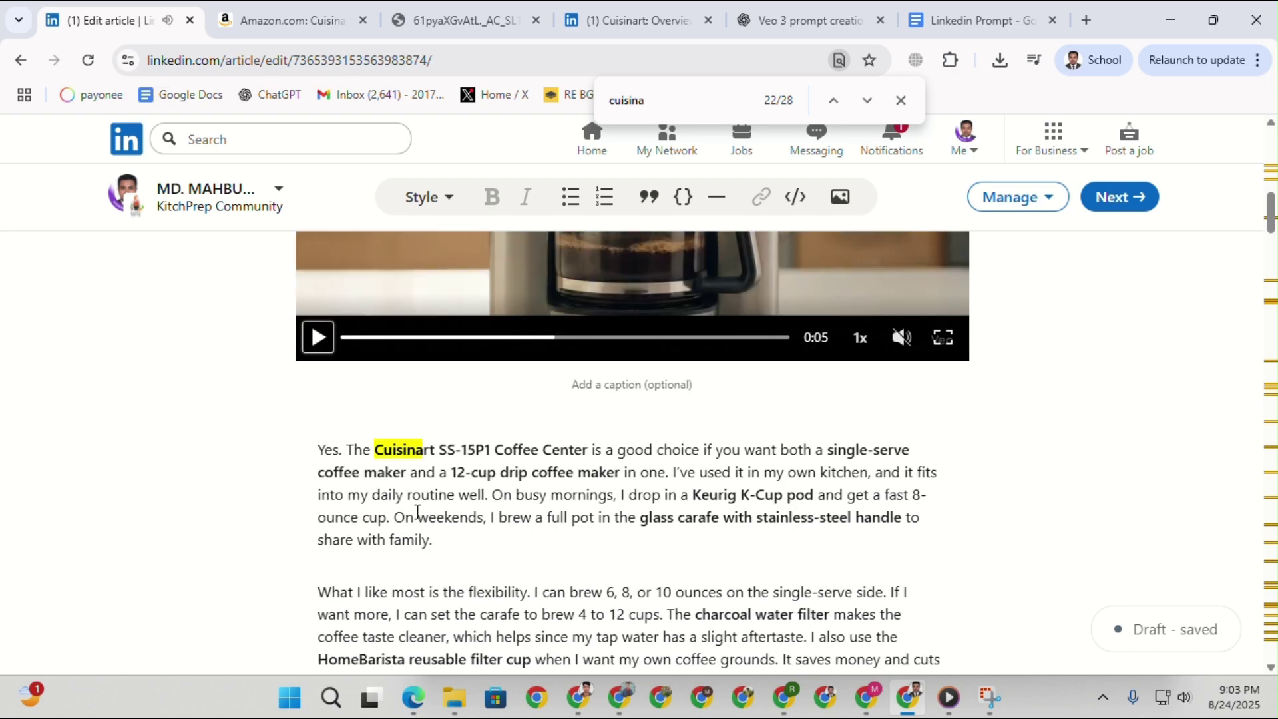
Switch to the other browser window and check the open Amazon page of the Cuisinart SS-16.
left_click(588, 708)
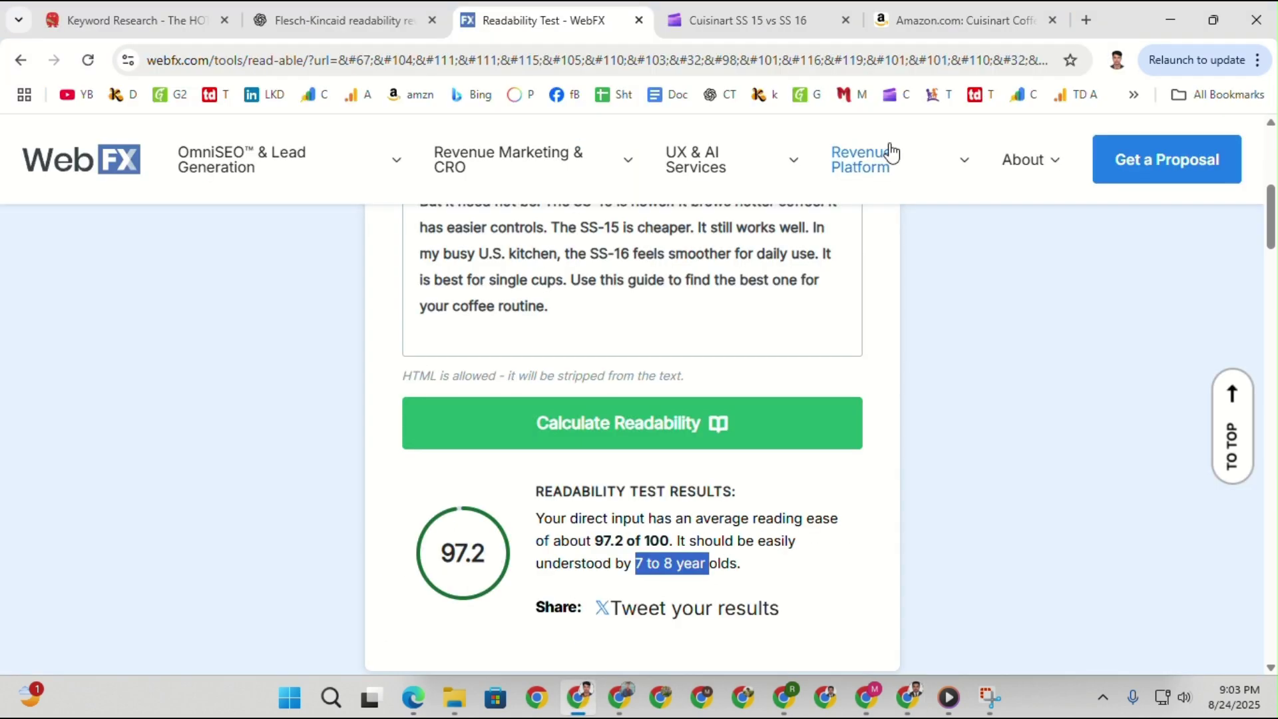
left_click(926, 8)
scroll(742, 283, "up", 10)
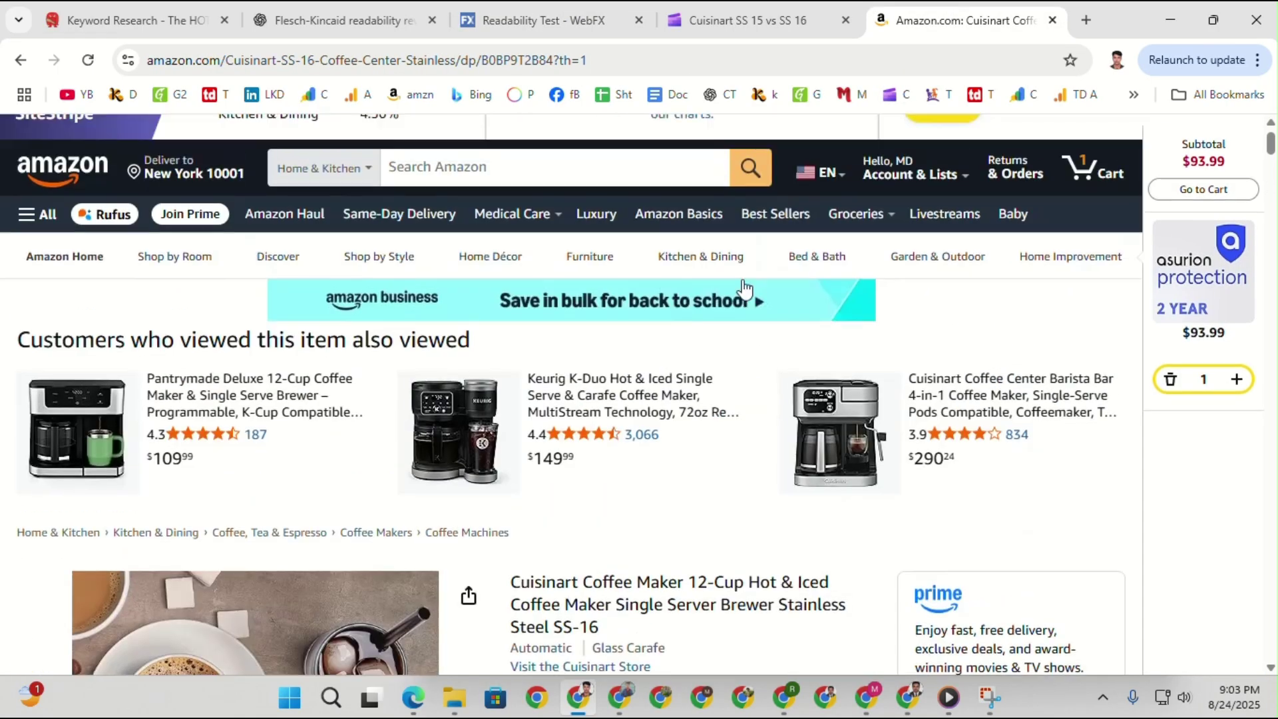
scroll(722, 300, "down", 3)
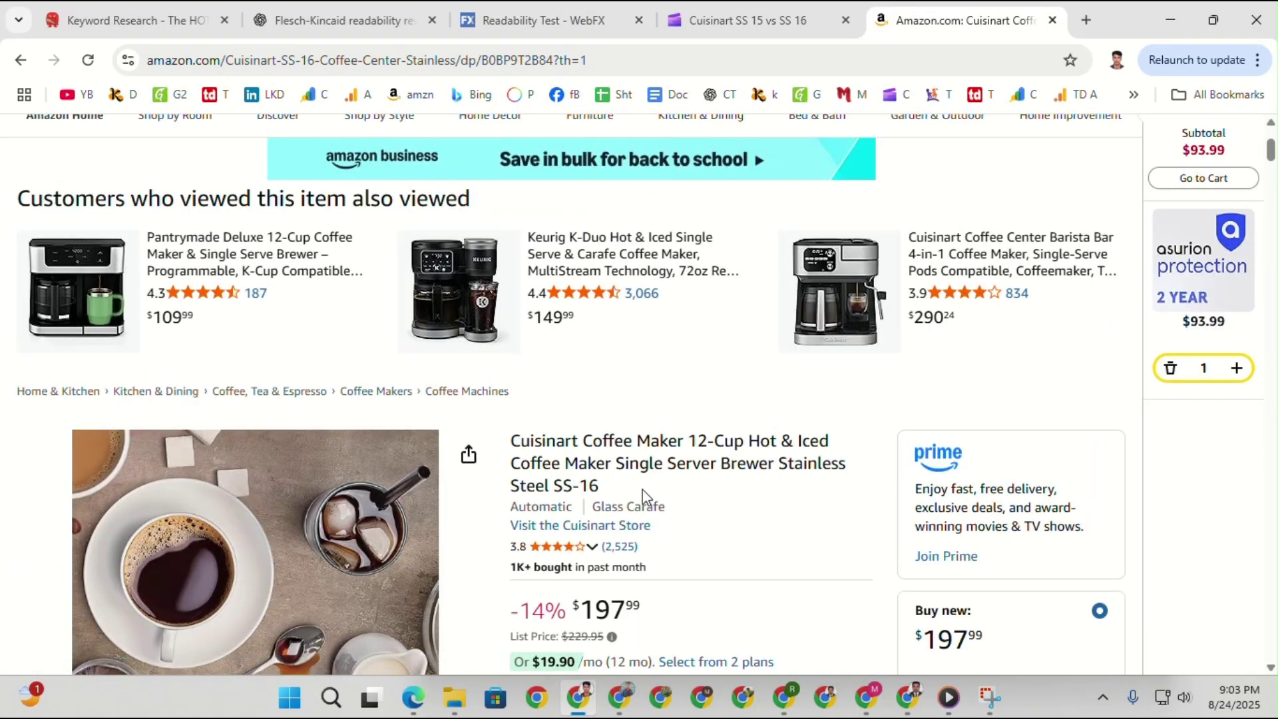
left_click(836, 4)
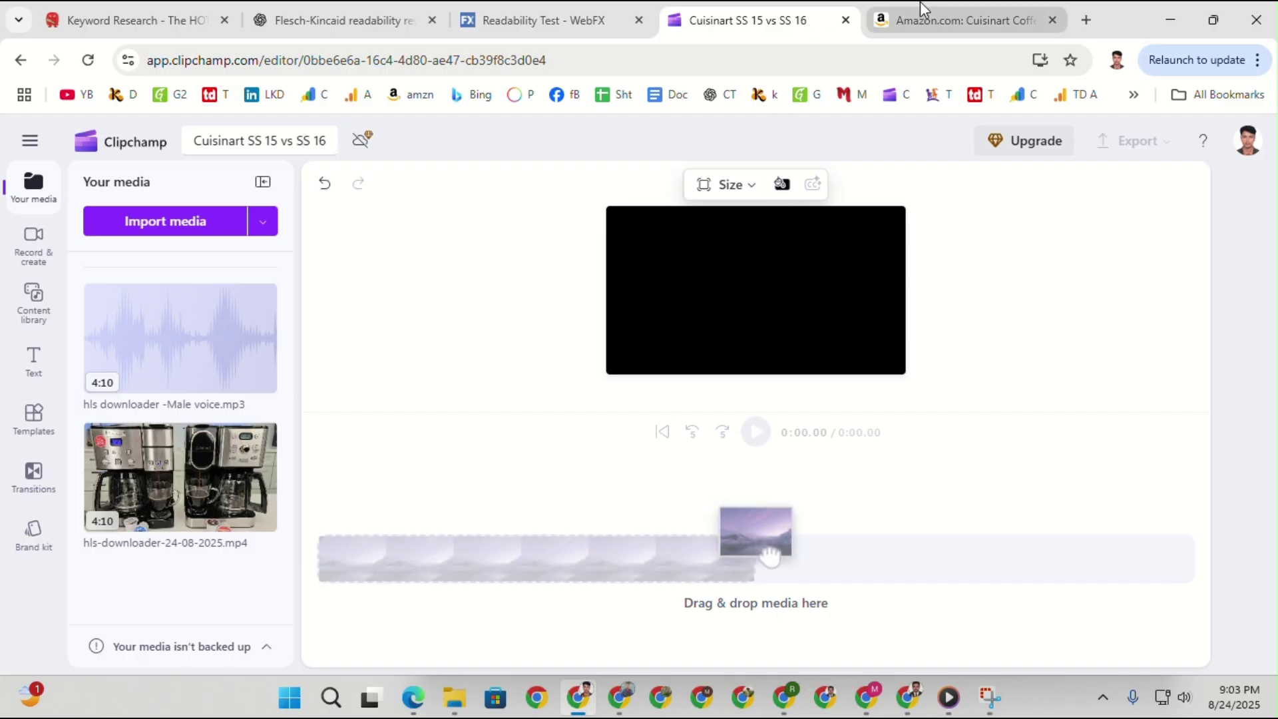
left_click(937, 3)
left_click(829, 8)
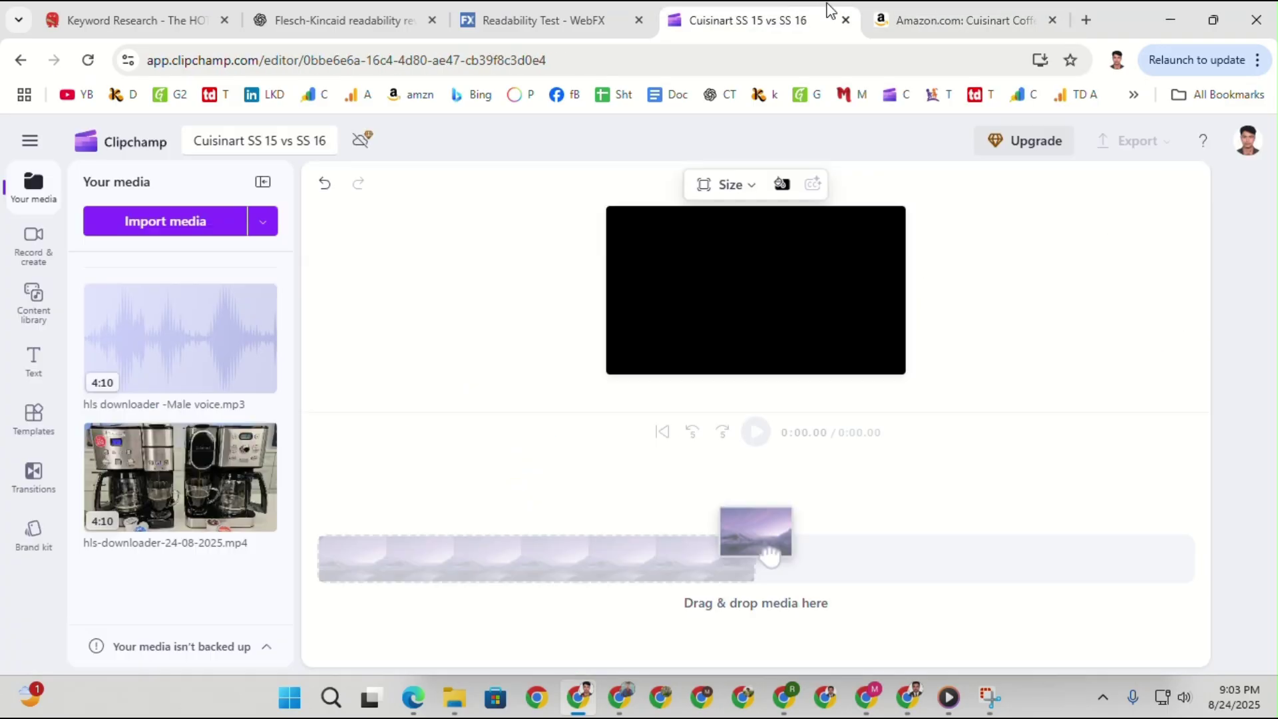
Search Google for "Is Cuisinart SS-15 Good" in place of the ChatGPT page and open the Amazon listing of the SS-15P1.
left_click(390, 20)
left_click(363, 60)
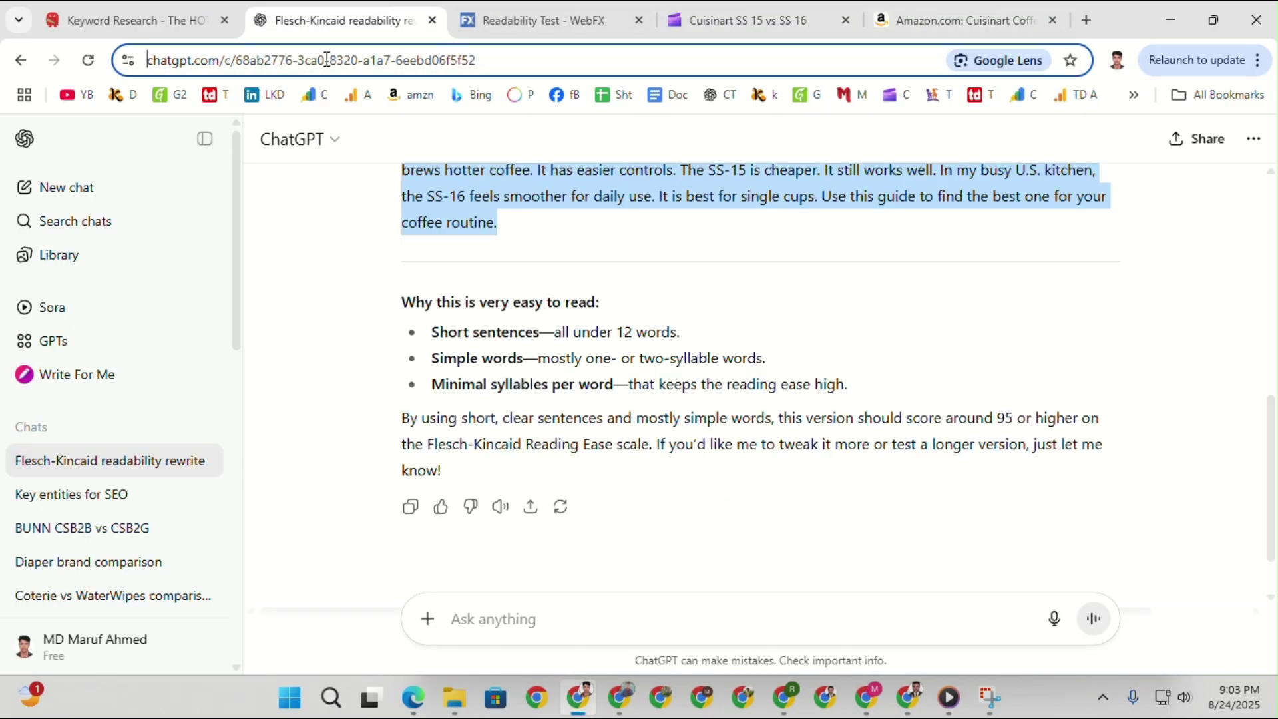
right_click(329, 63)
left_click(361, 285)
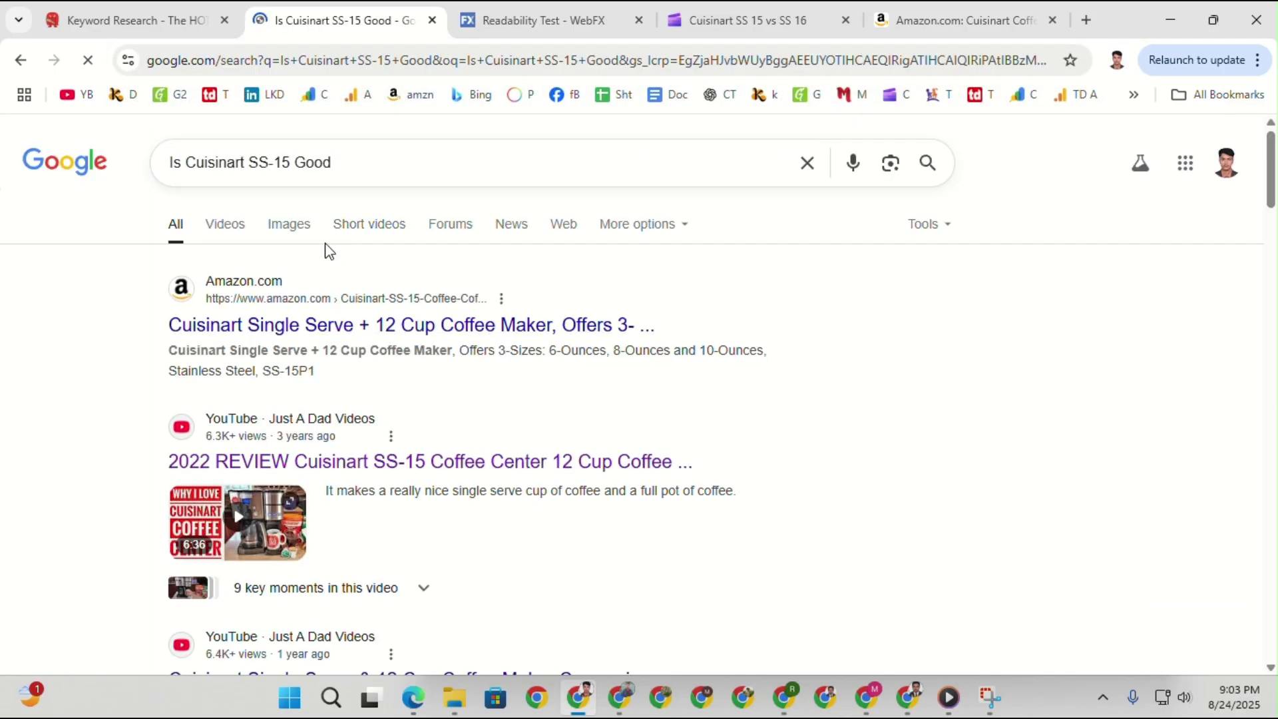
left_click(301, 326)
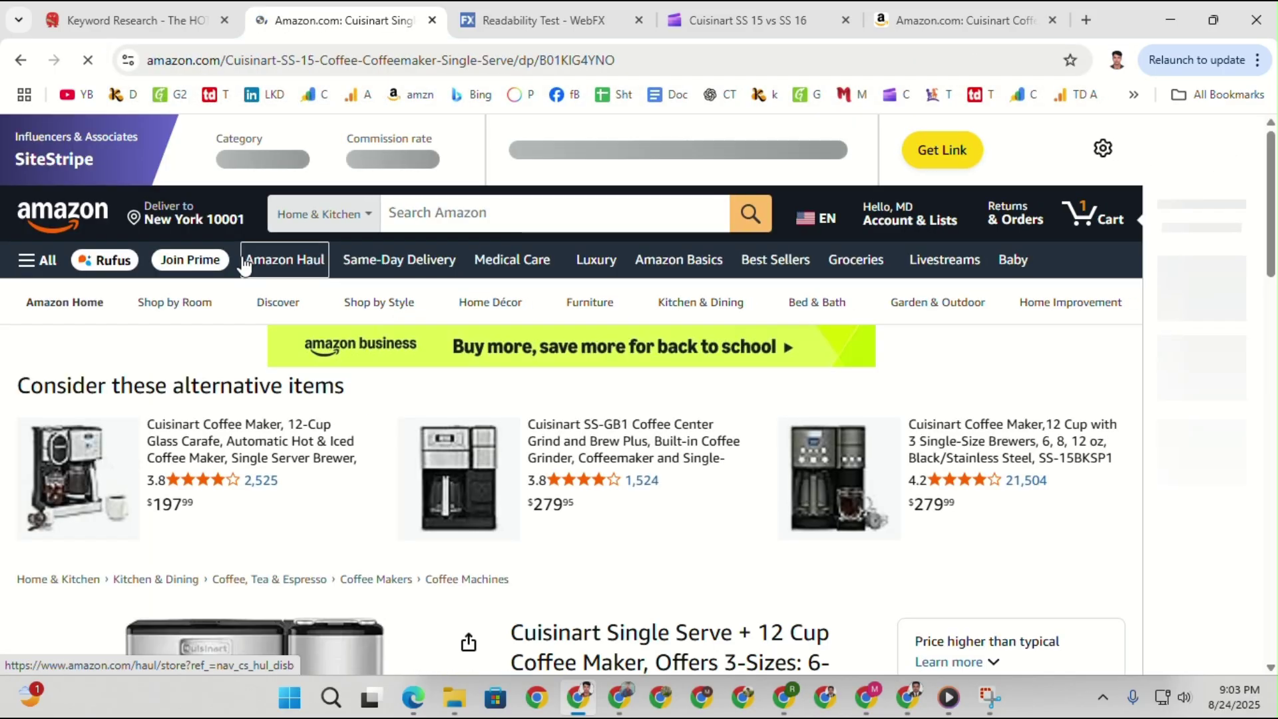
Generate a full-length SiteStripe affiliate link for the Cuisinart SS-15P1 product page.
scroll(936, 331, "down", 4)
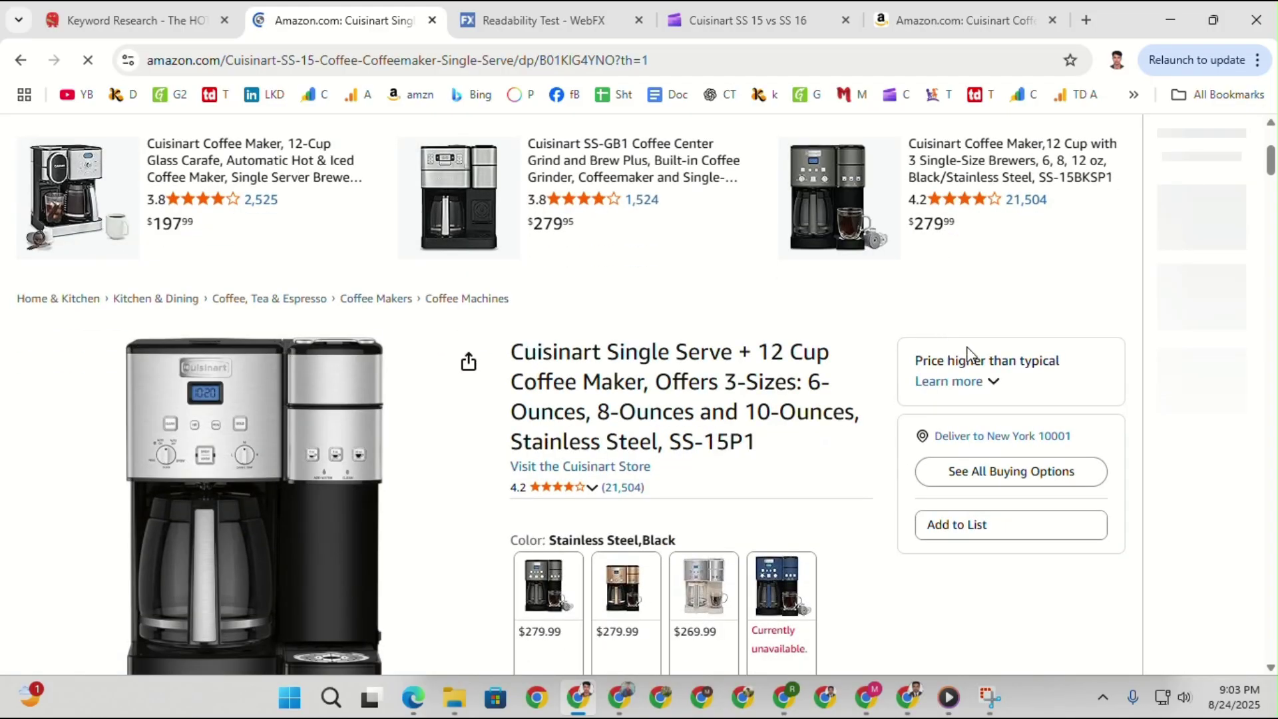
scroll(1027, 400, "down", 5)
scroll(999, 420, "up", 7)
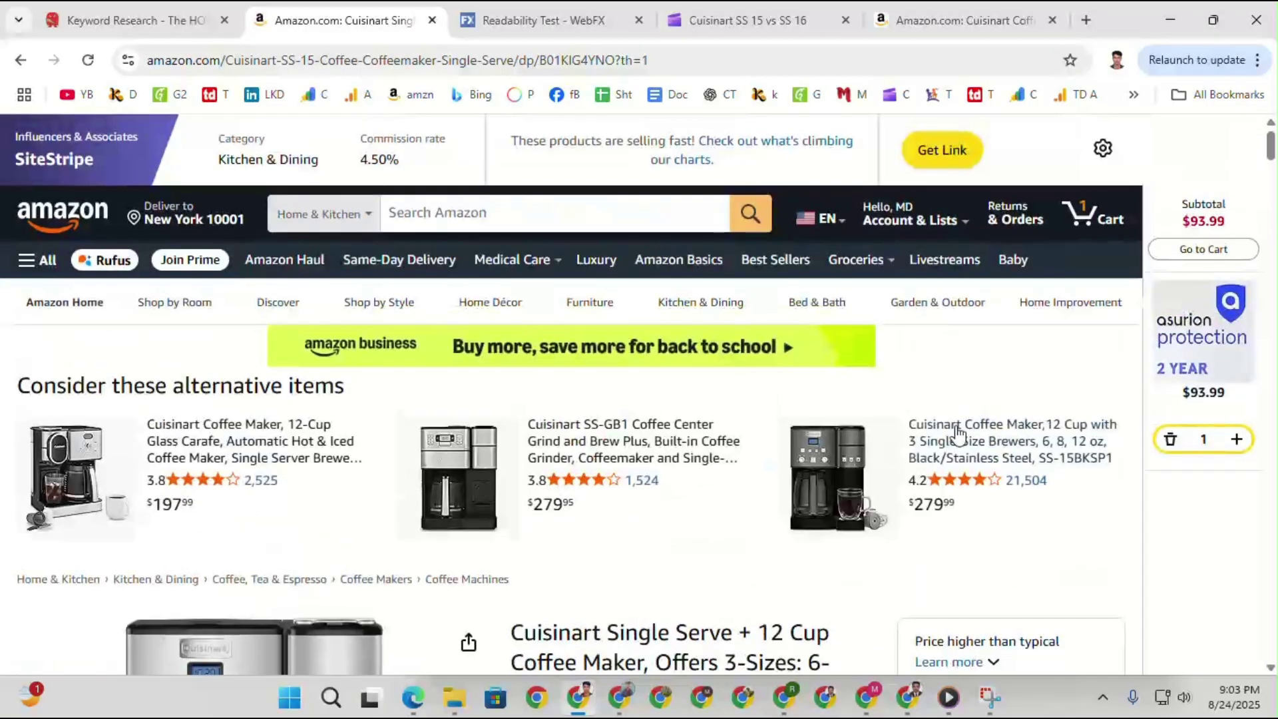
scroll(950, 428, "down", 4)
scroll(893, 412, "up", 4)
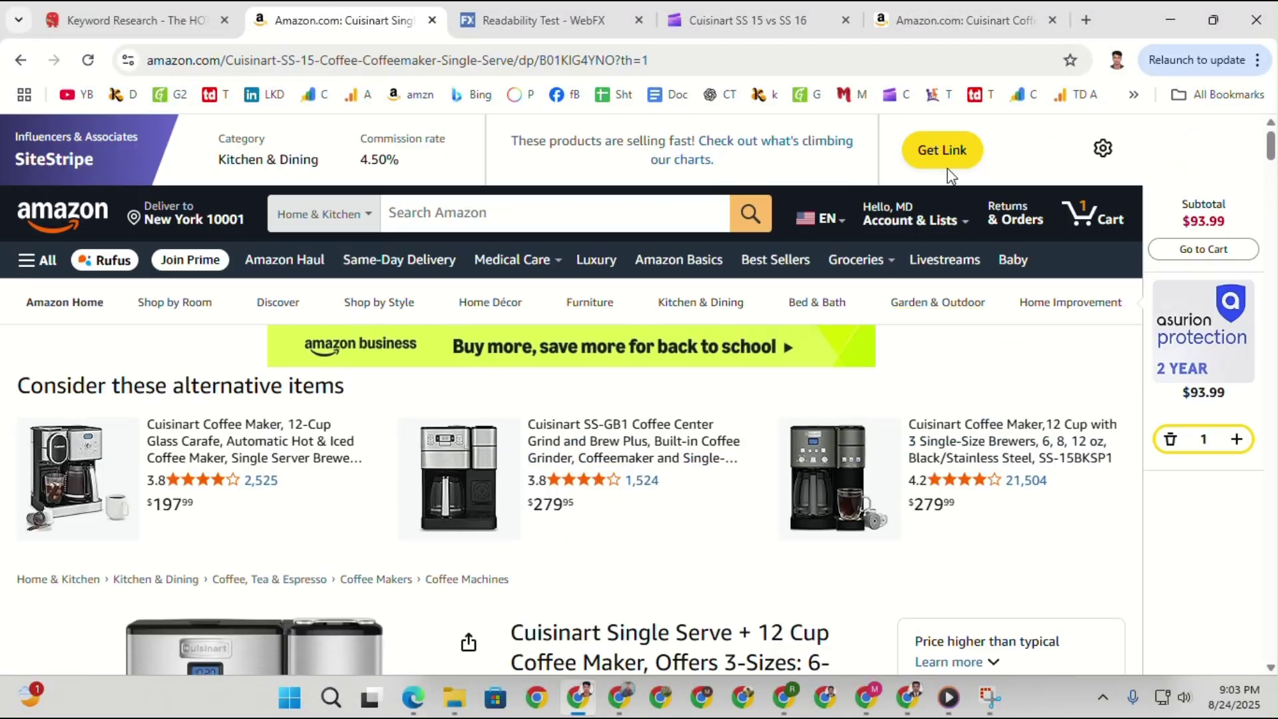
left_click(948, 167)
left_click(855, 393)
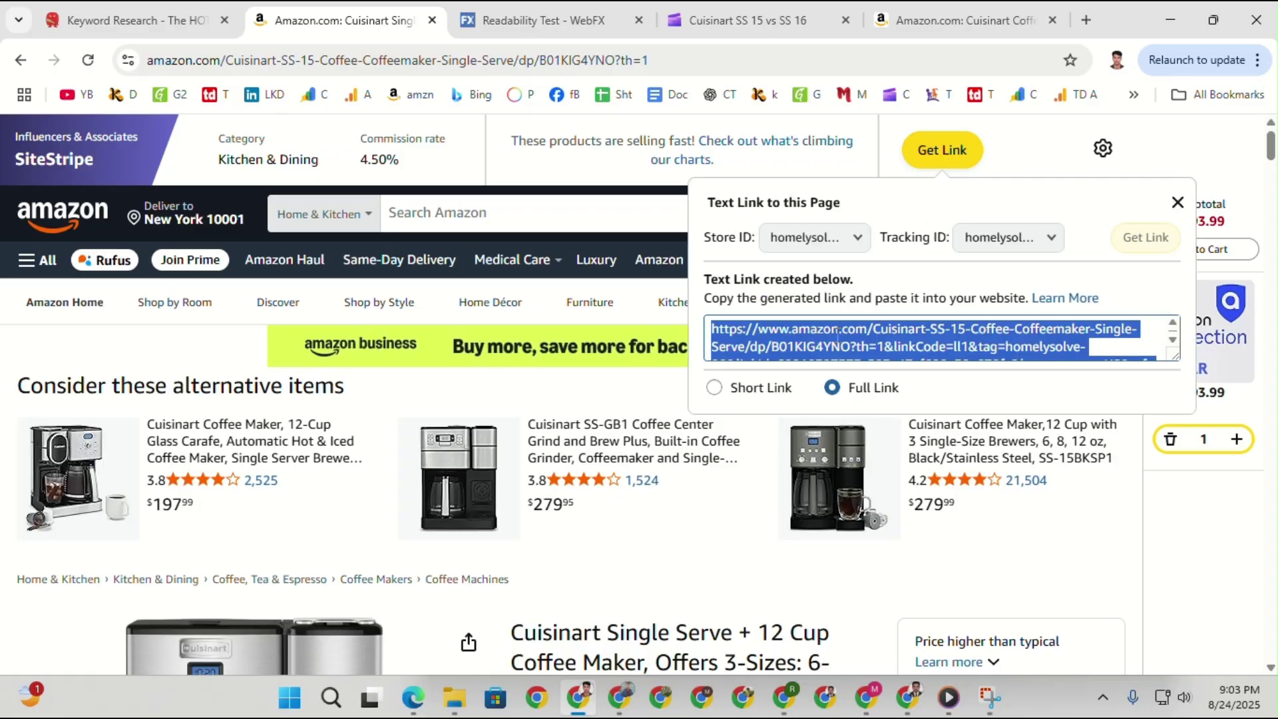
Copy the generated SS-15P1 affiliate link and switch to the browser window with the LinkedIn article editor.
right_click(857, 361)
left_click(865, 359)
left_click(909, 697)
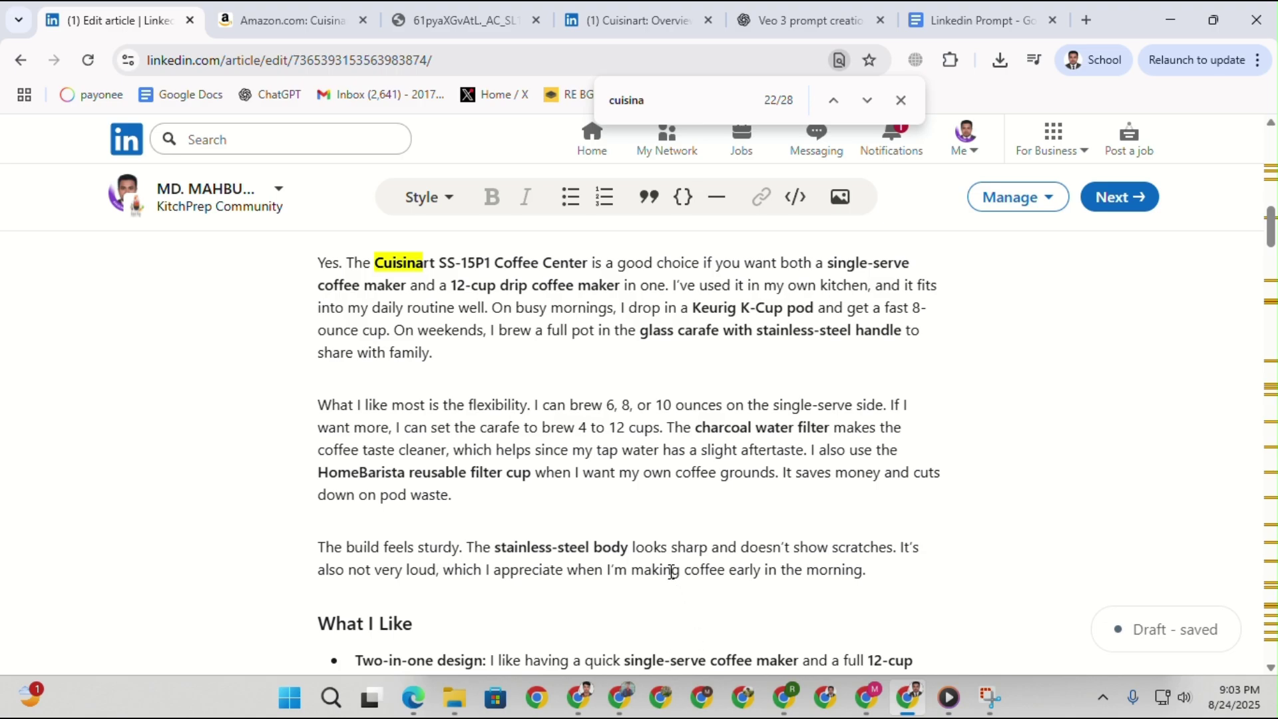
Upload the image "Is Cuisinart SS-15 Good" for placement below the section's opening paragraph that ends with "share with family".
scroll(674, 579, "up", 2)
scroll(466, 426, "down", 4)
scroll(511, 405, "up", 1)
scroll(512, 405, "up", 8)
scroll(525, 388, "down", 6)
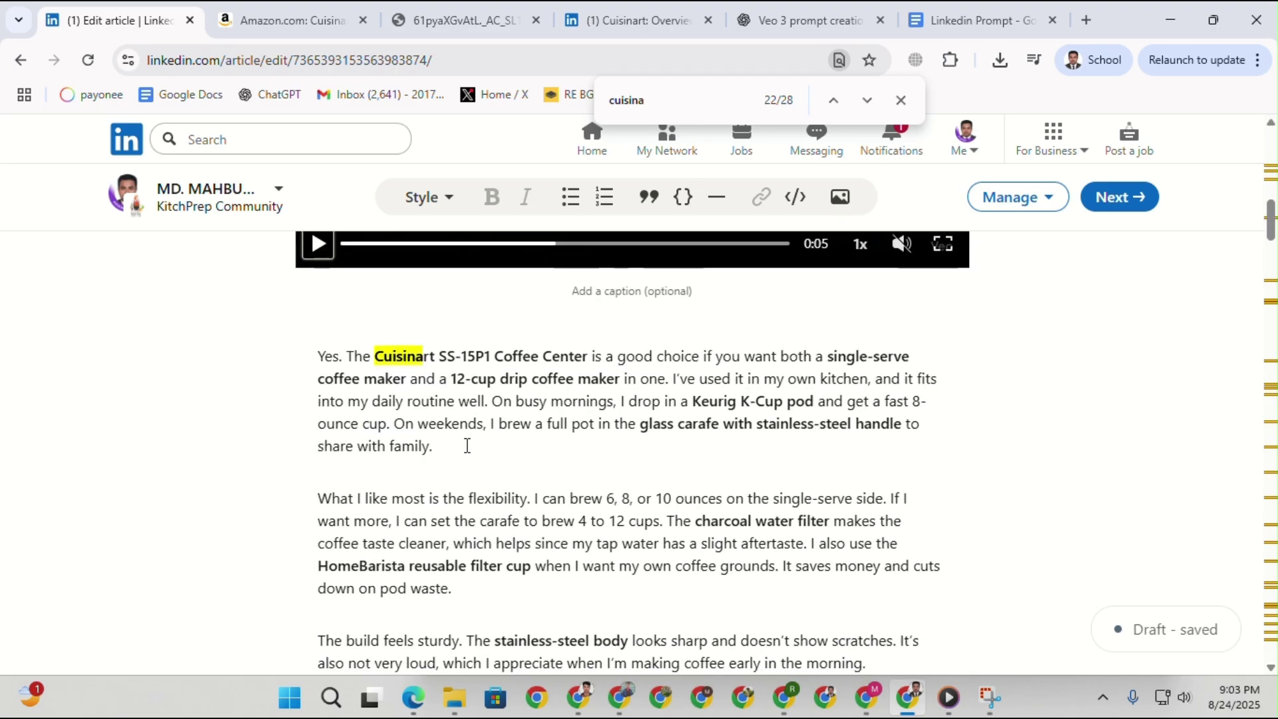
left_click(837, 211)
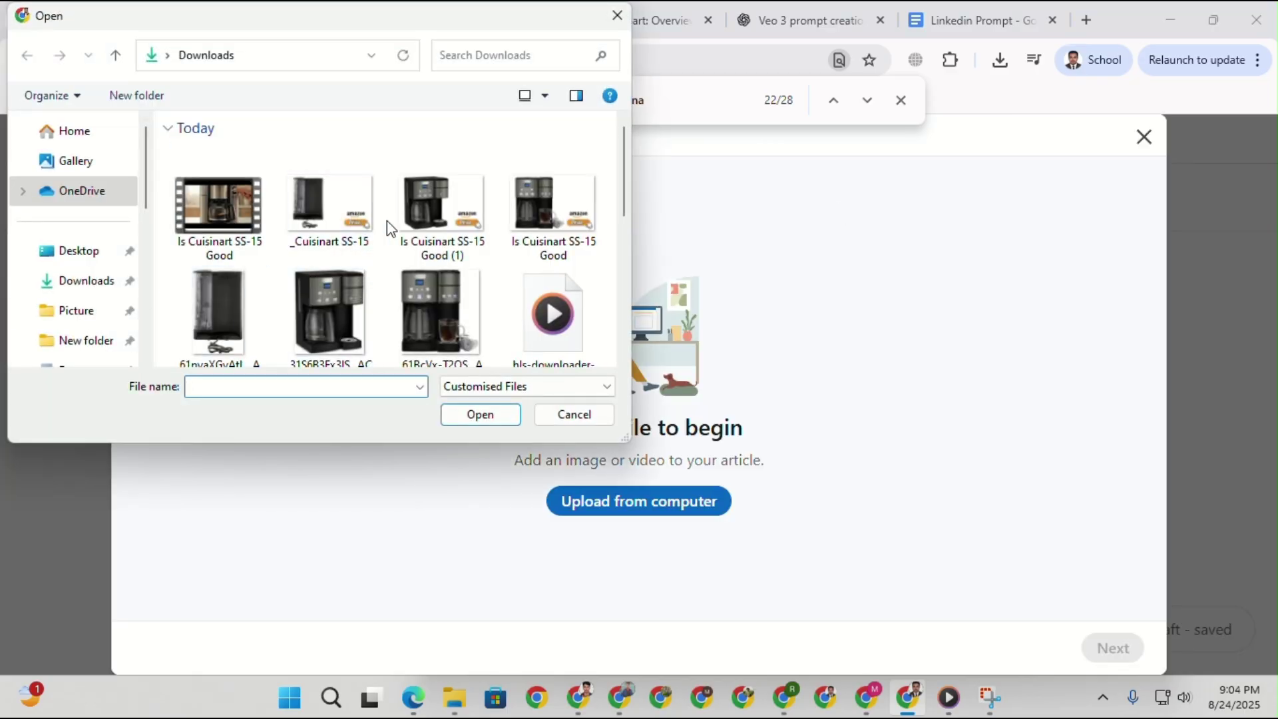
double_click(555, 212)
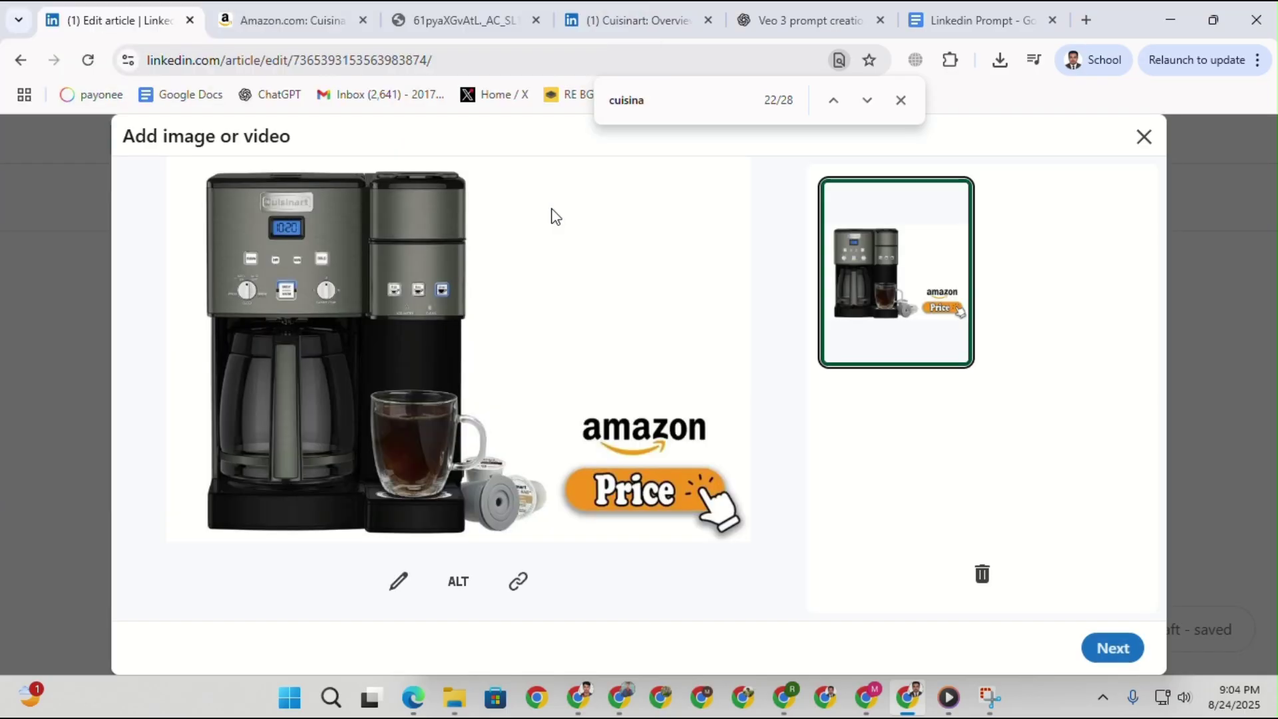
Hyperlink the uploaded image to the copied Amazon affiliate URL, insert it into the article and minimize it.
left_click(518, 581)
key("ctrl+v")
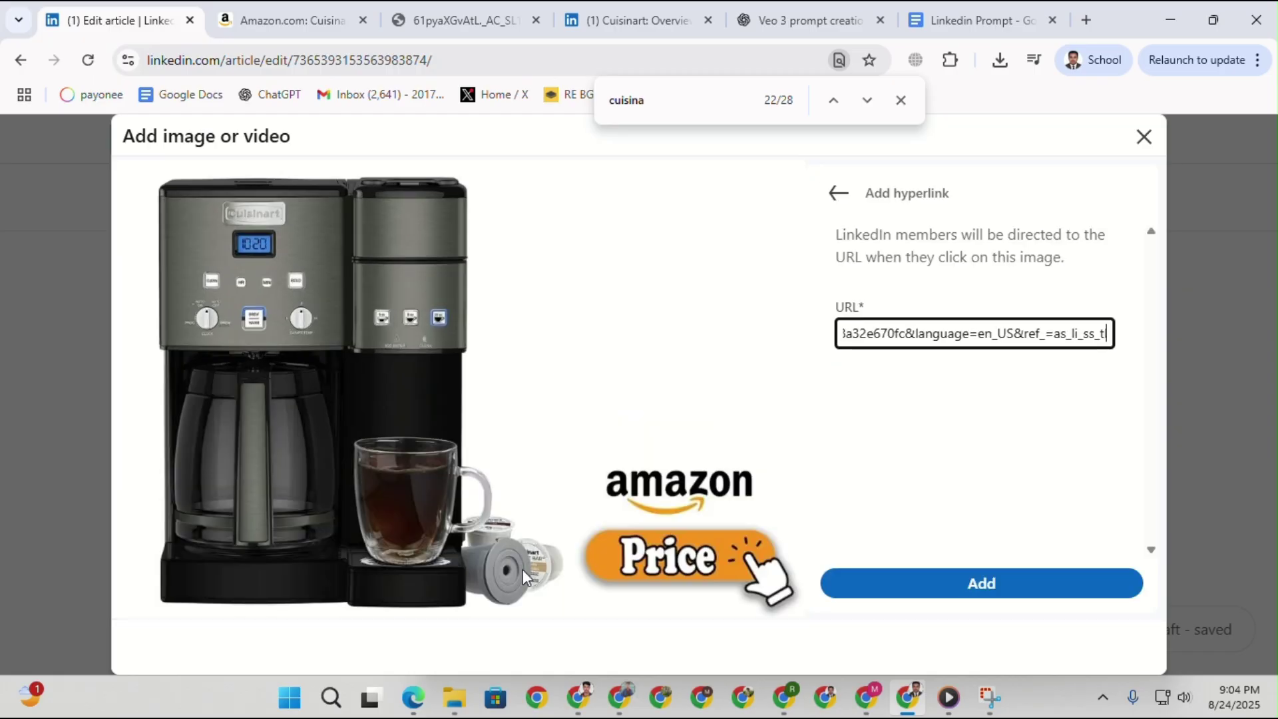
left_click(1012, 592)
left_click(1113, 648)
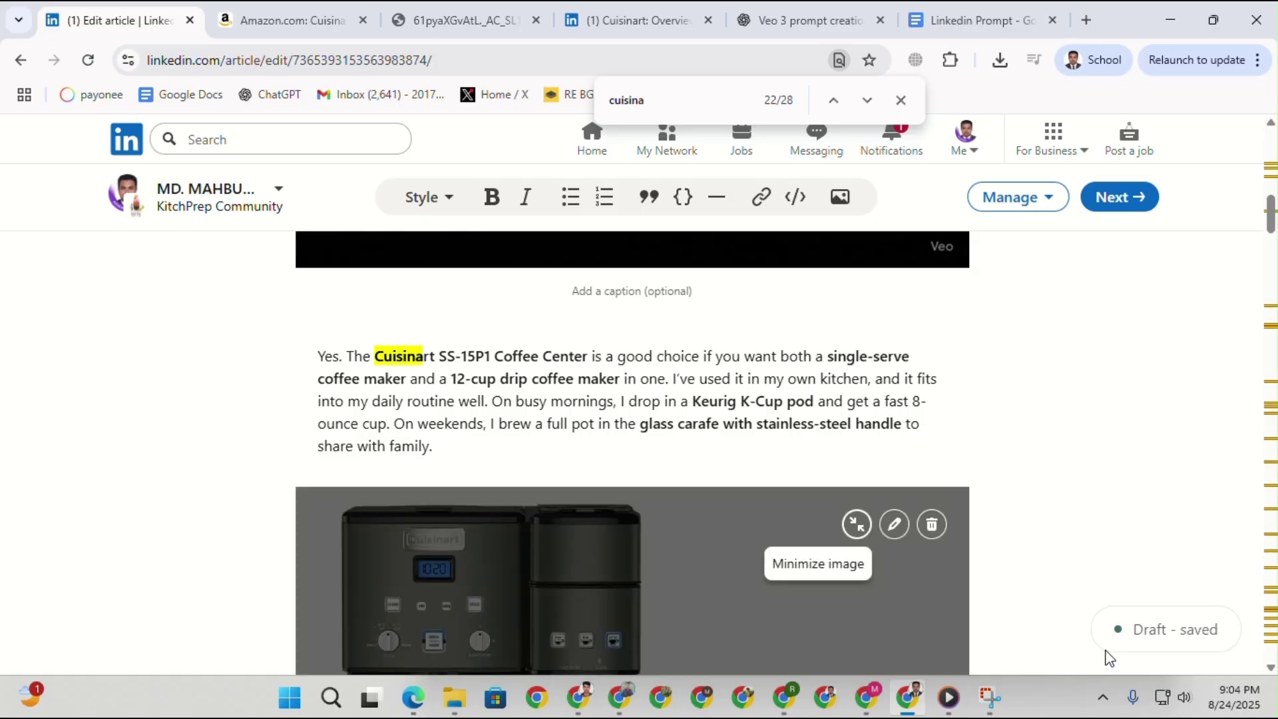
left_click(857, 530)
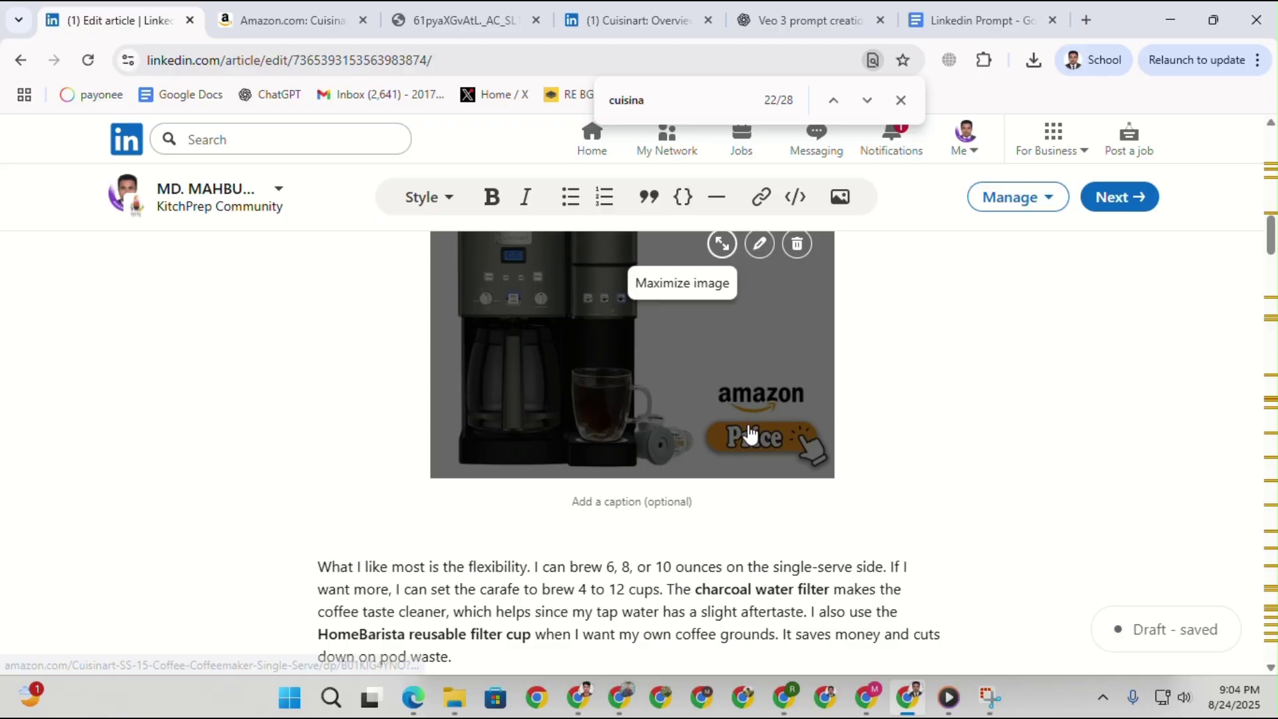
Insert the image "Is Cuisinart SS-15 Good (1)", hyperlinked to the copied affiliate URL, below the paragraph about the sturdy build.
scroll(902, 485, "up", 7)
scroll(795, 403, "up", 10)
scroll(522, 451, "down", 12)
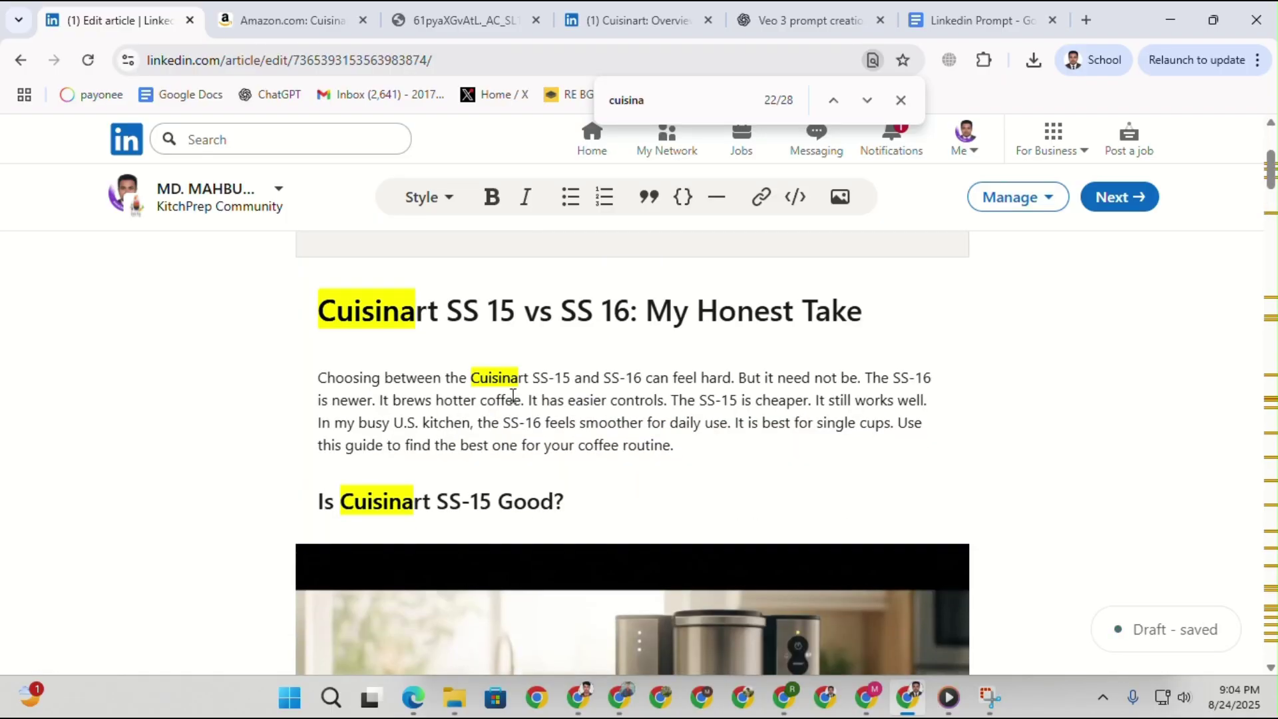
scroll(680, 459, "down", 14)
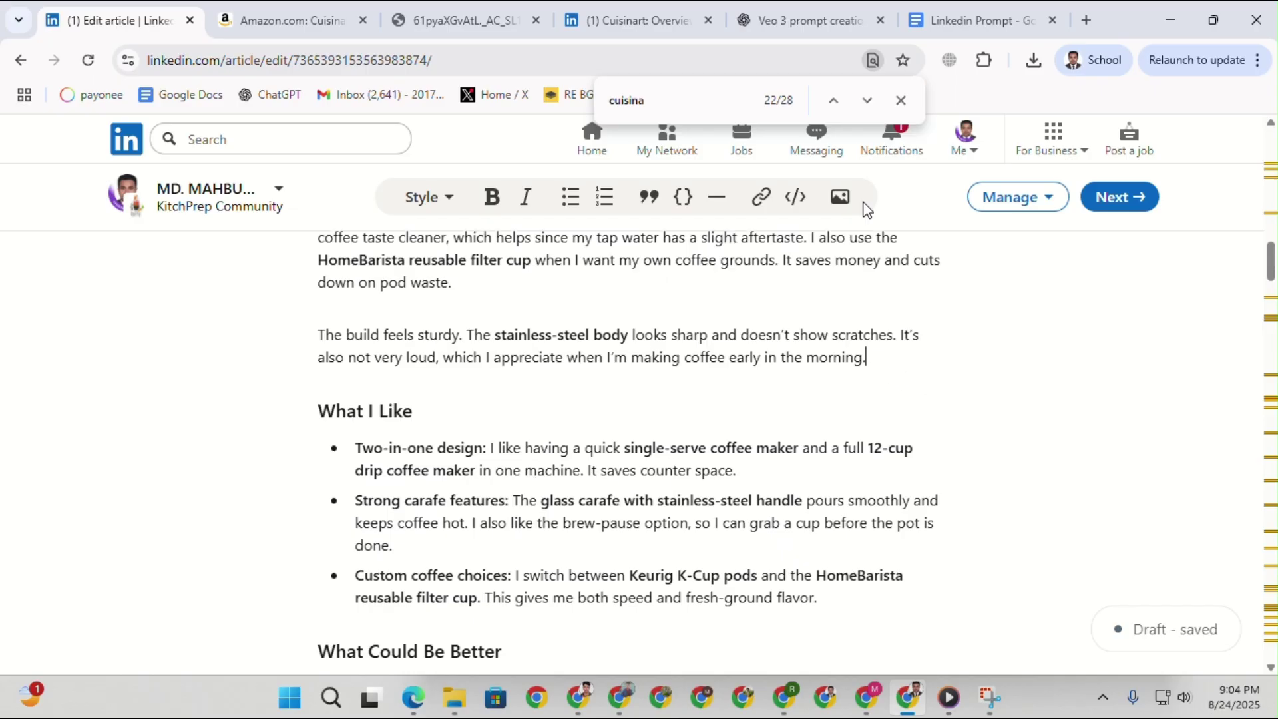
left_click(841, 197)
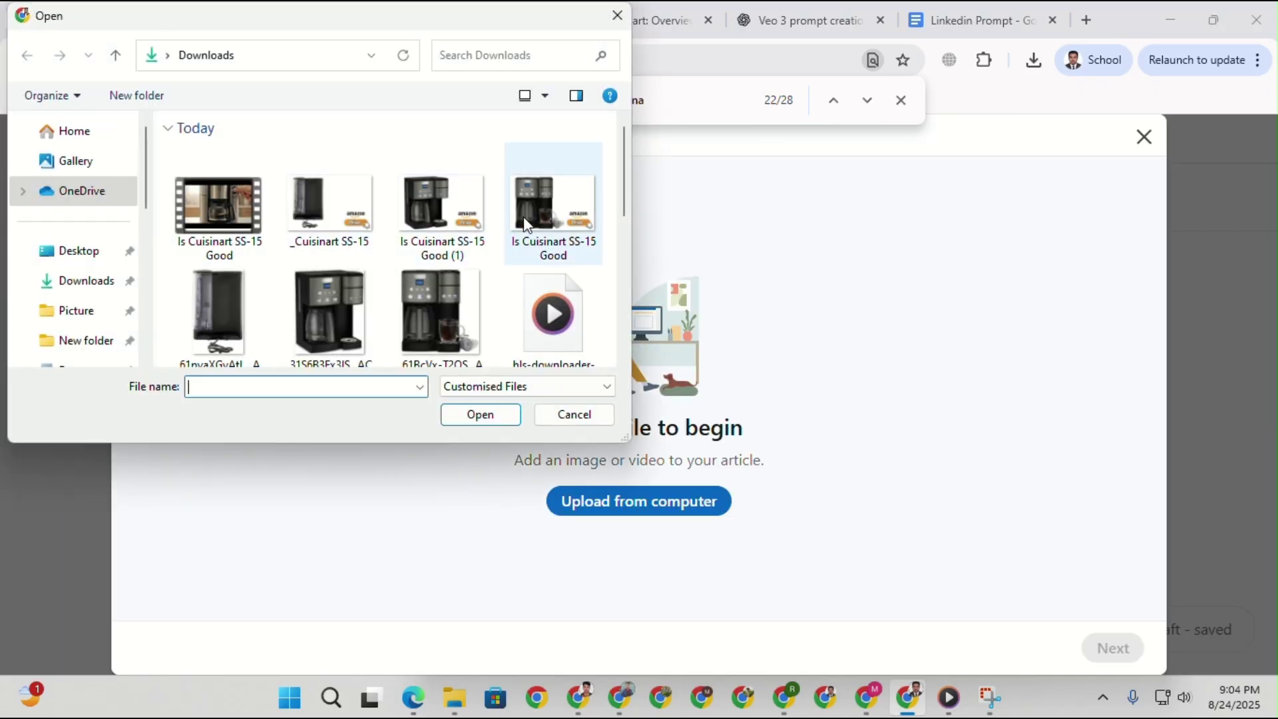
double_click(441, 209)
left_click(519, 582)
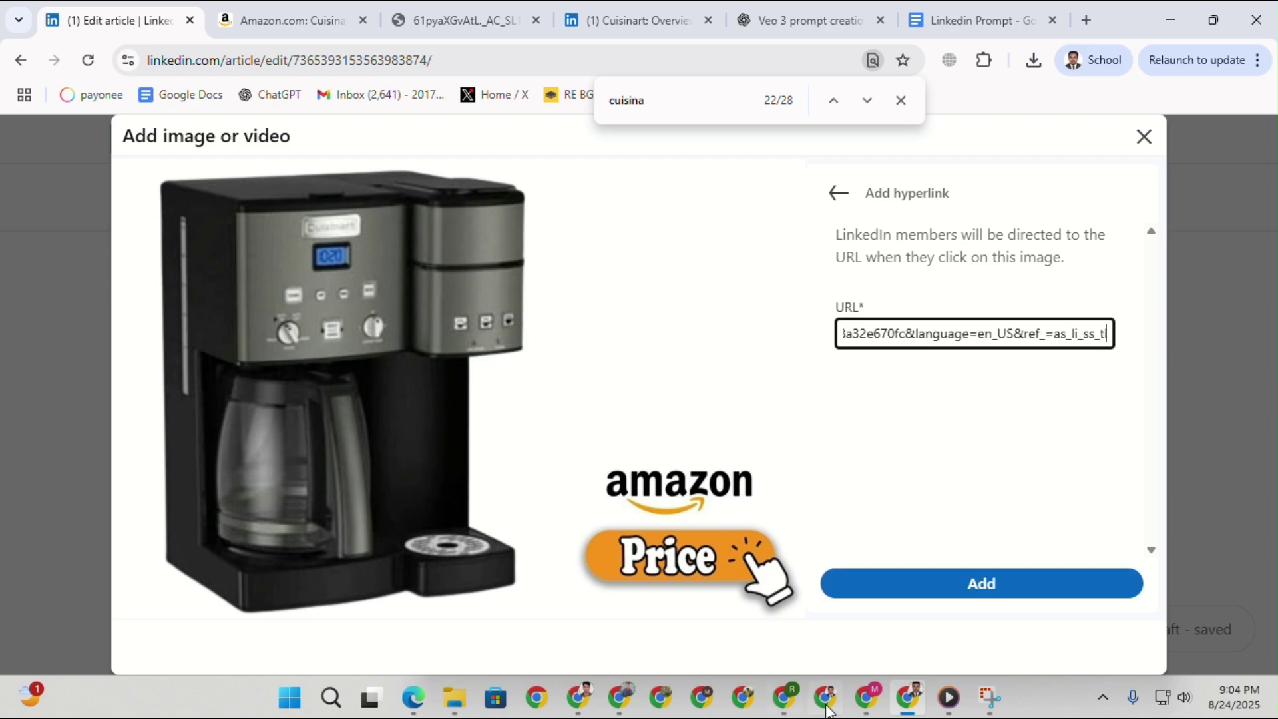
left_click(1058, 596)
left_click(1111, 648)
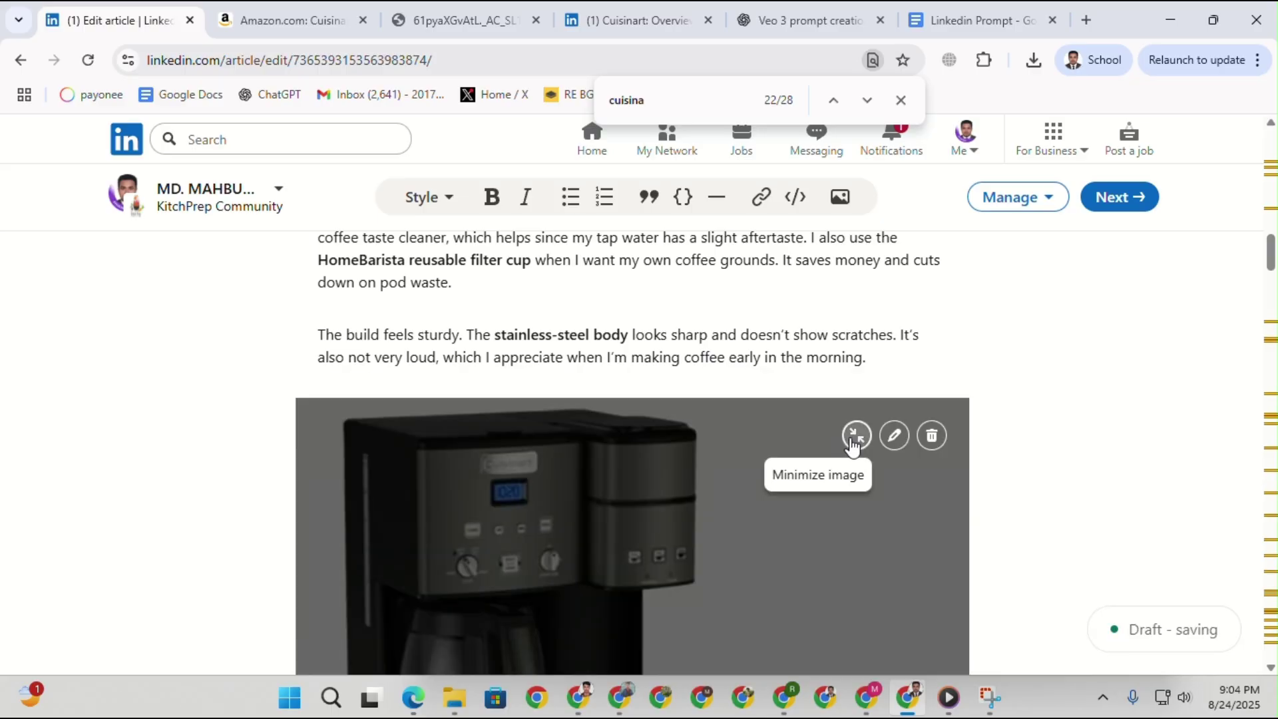
Insert the image "_Cuisinart SS-15", hyperlinked to the affiliate URL, after the "What I Like" list and show it minimized.
scroll(856, 442, "down", 15)
scroll(842, 418, "up", 1)
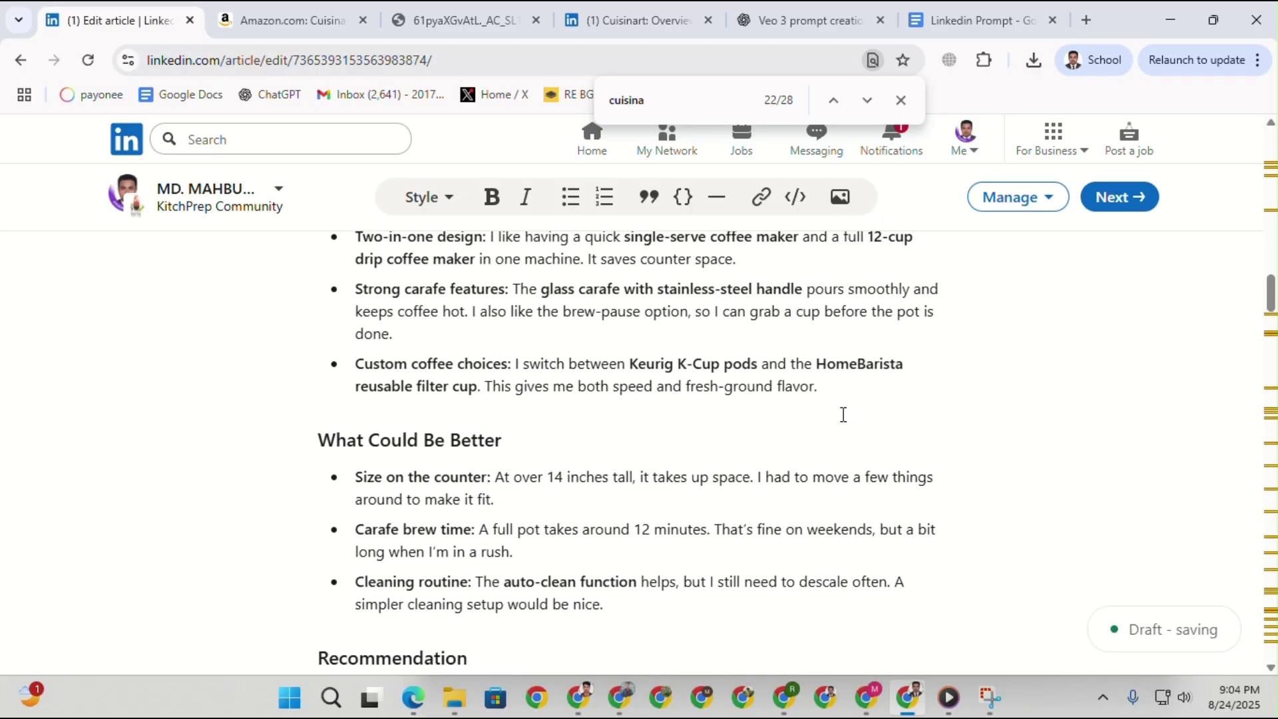
left_click(840, 197)
double_click(329, 197)
left_click(519, 582)
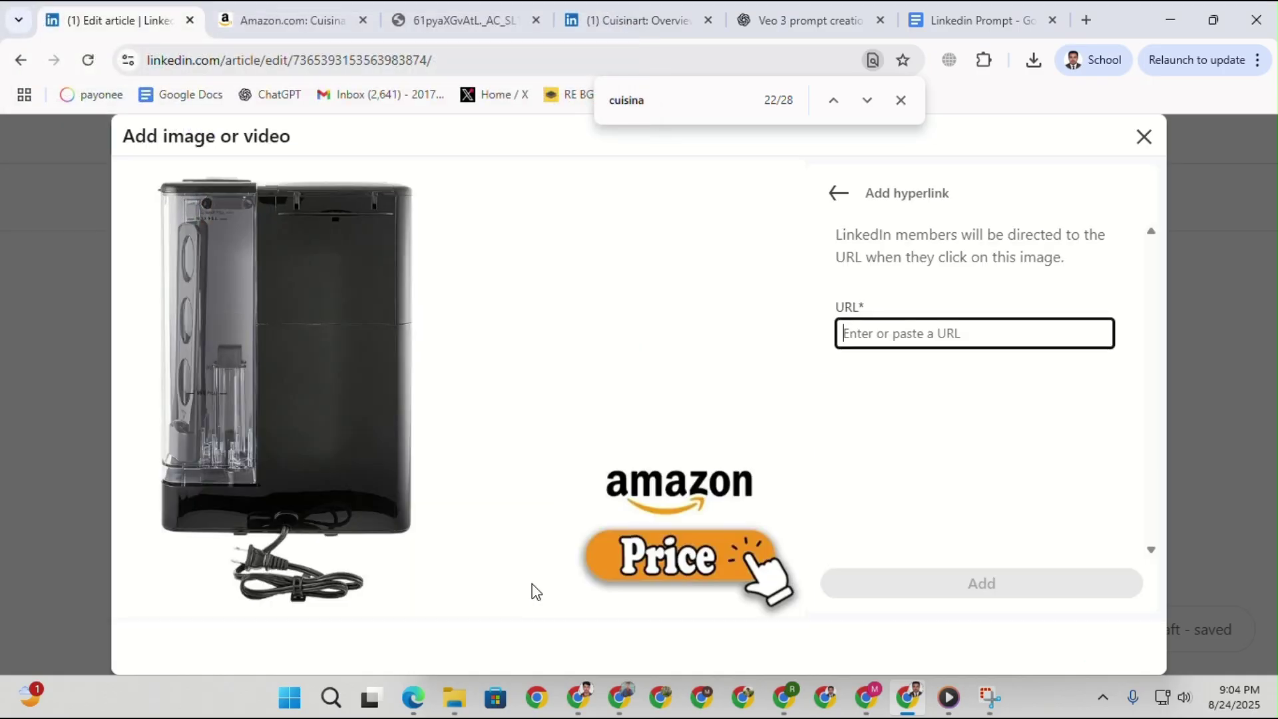
right_click(871, 331)
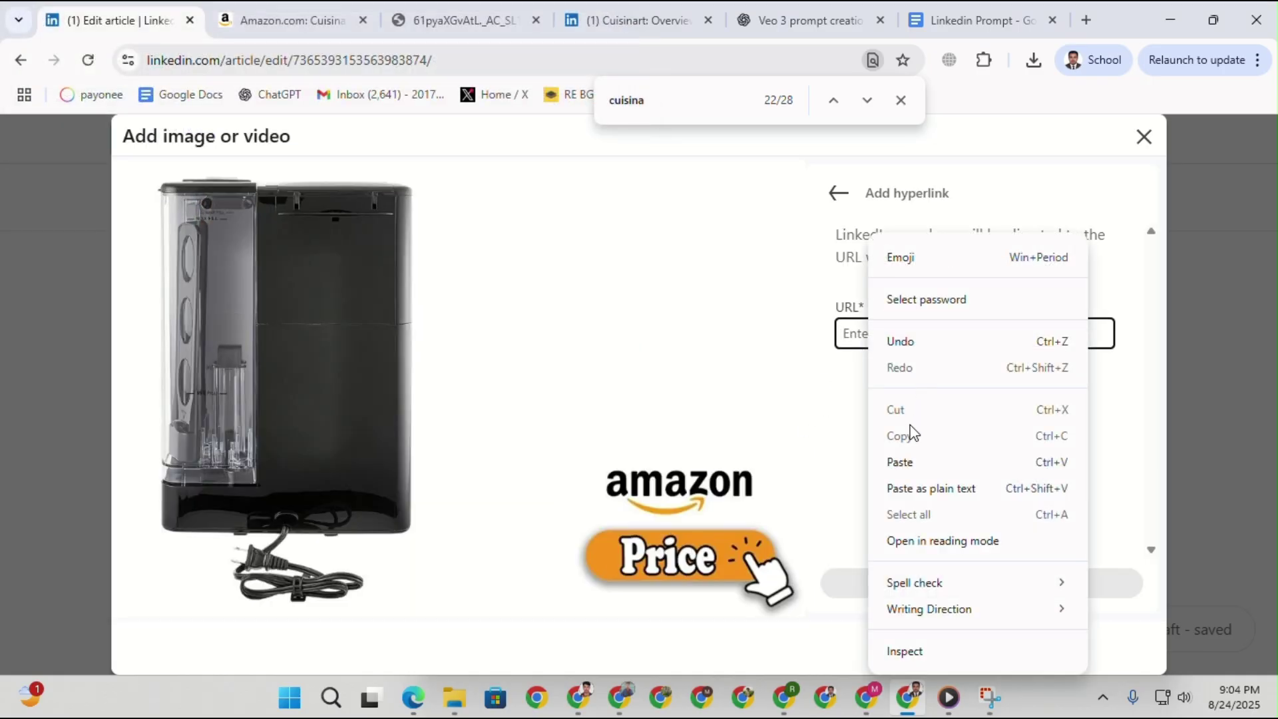
left_click(901, 466)
left_click(933, 583)
left_click(1112, 649)
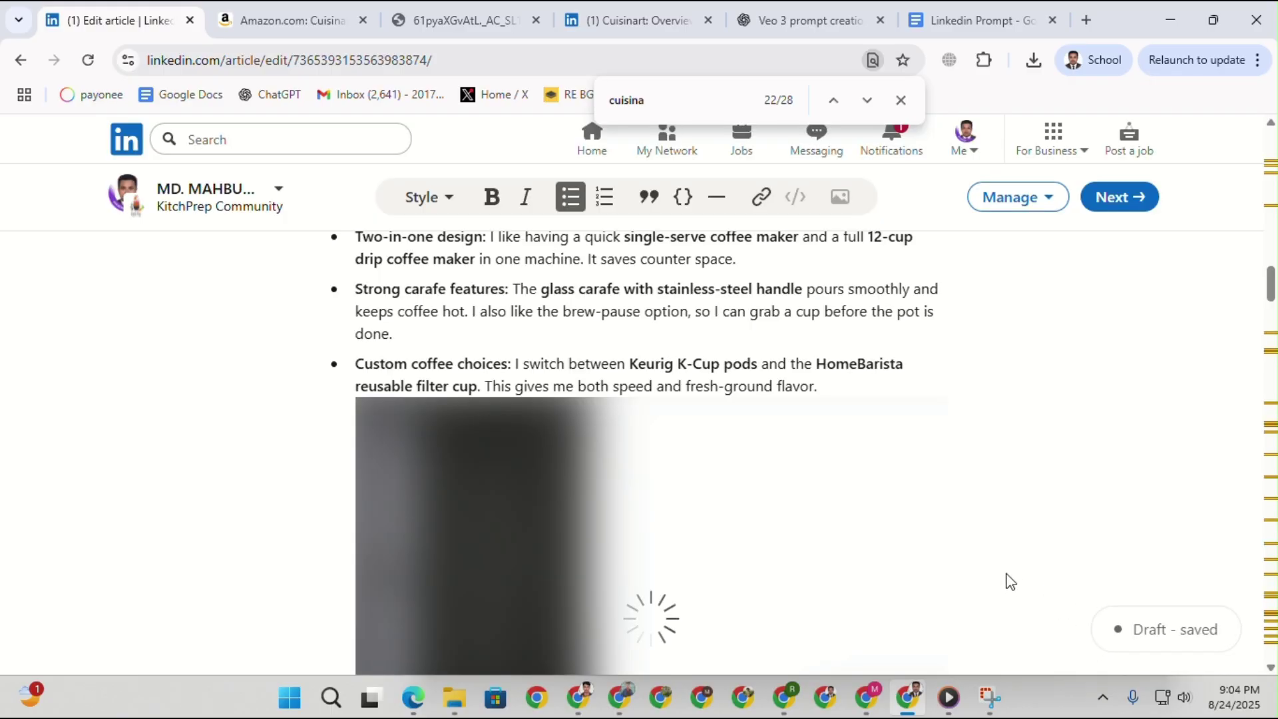
Insert the image "Is Cuisinart SS-15 Good", hyperlinked to the affiliate URL, after the first "Recommendation" paragraph and minimize it.
scroll(766, 492, "down", 10)
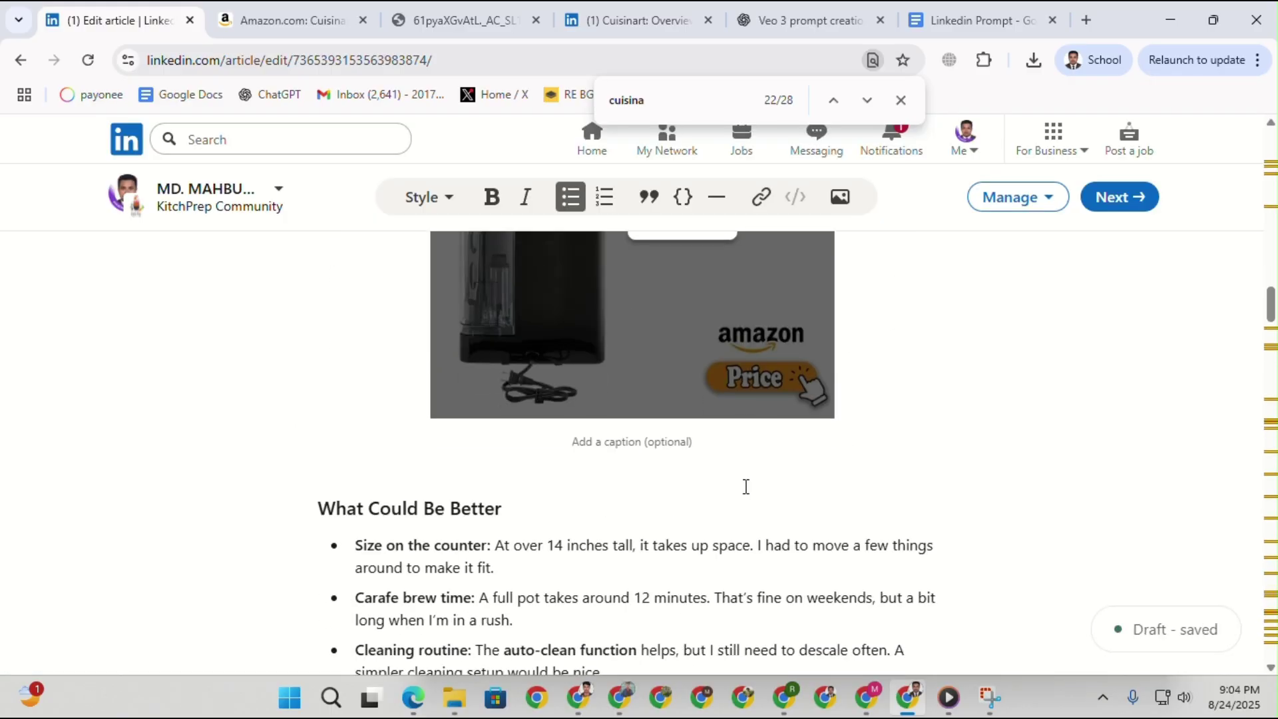
scroll(646, 511, "down", 2)
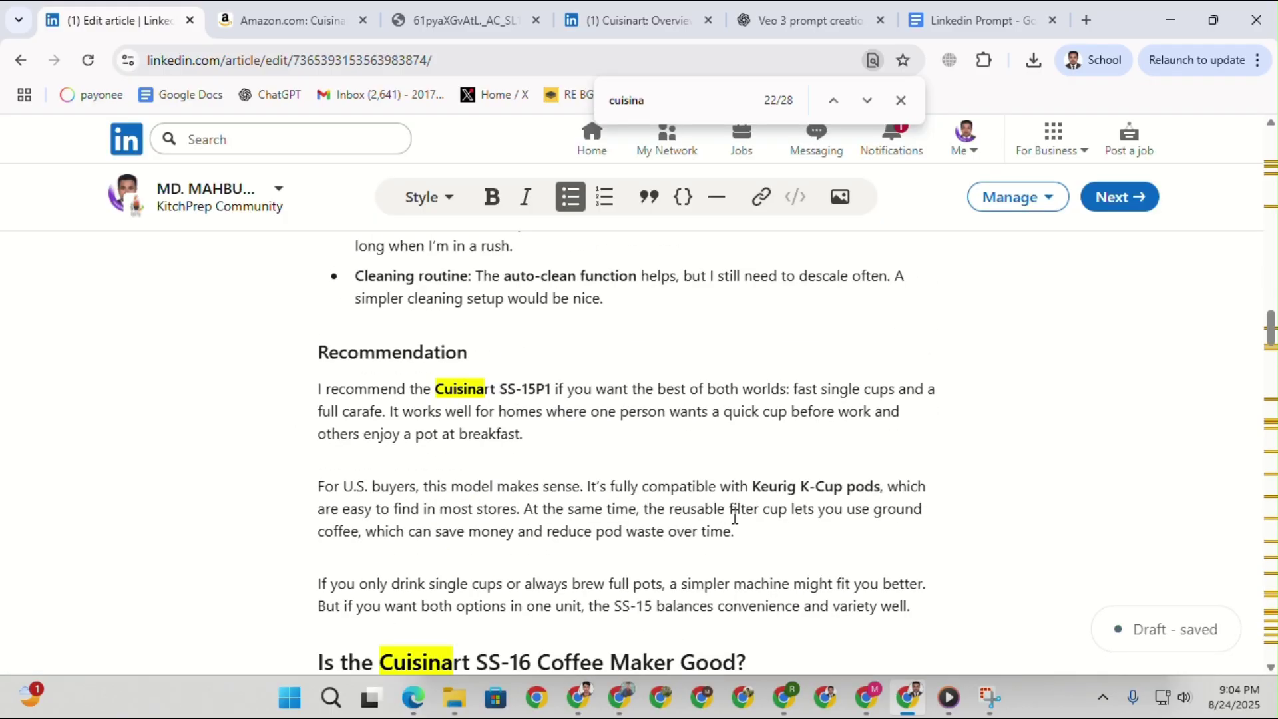
left_click(839, 197)
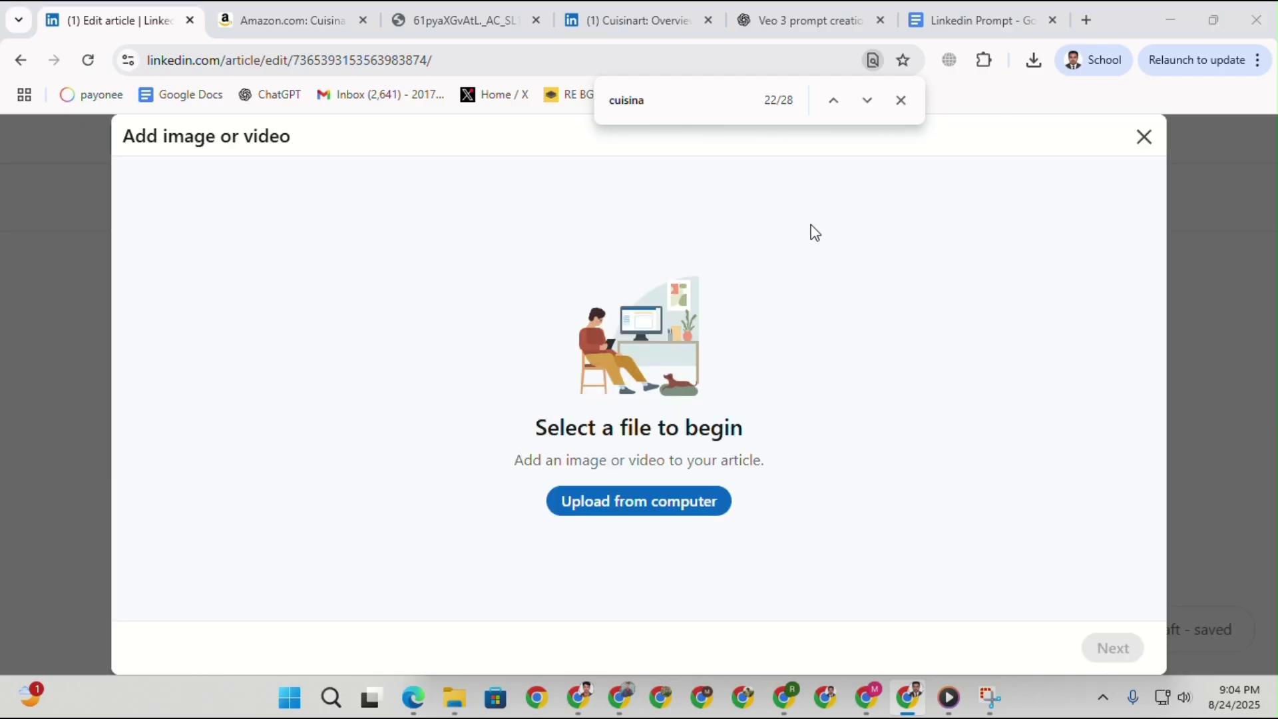
double_click(557, 215)
left_click(518, 581)
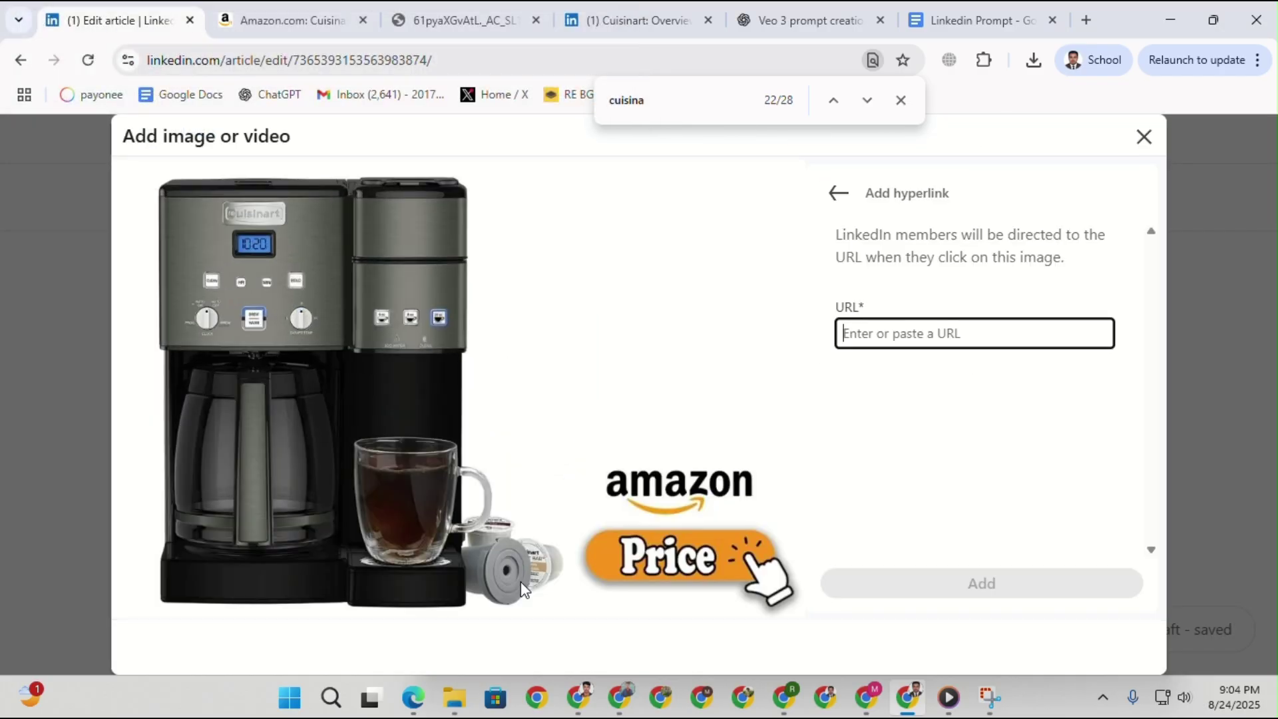
key("ctrl+v")
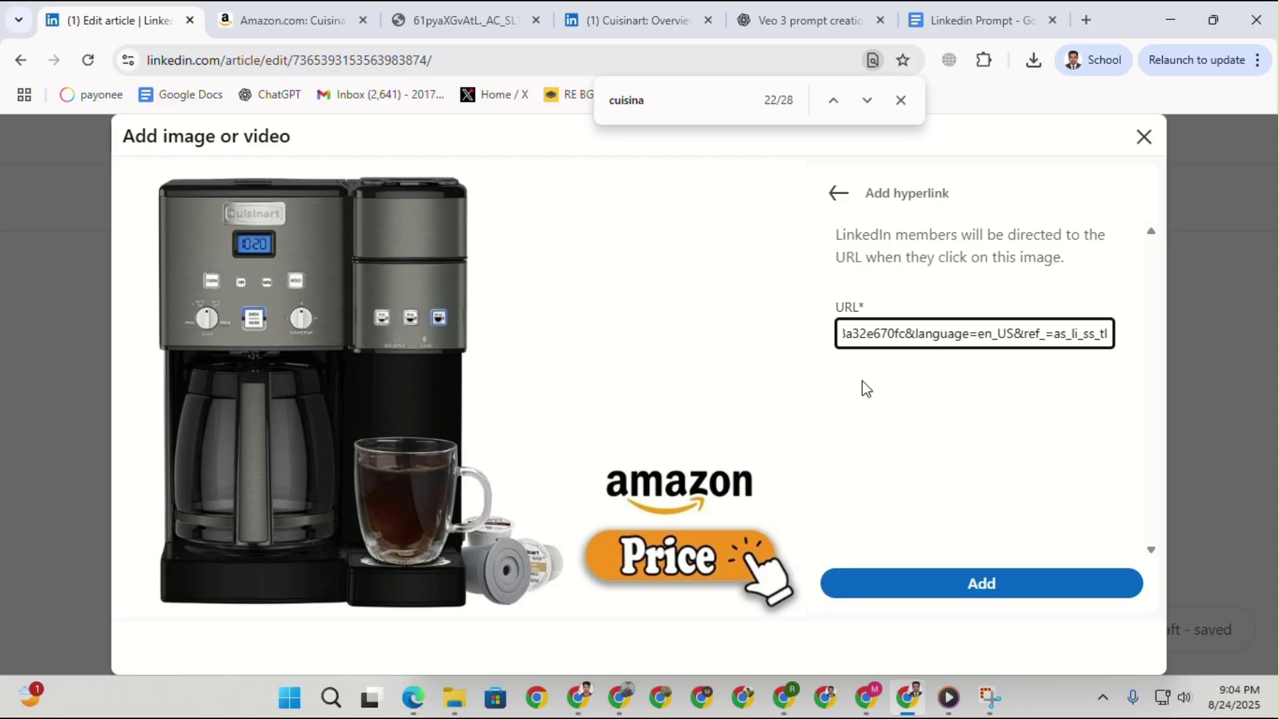
left_click(927, 582)
left_click(1132, 649)
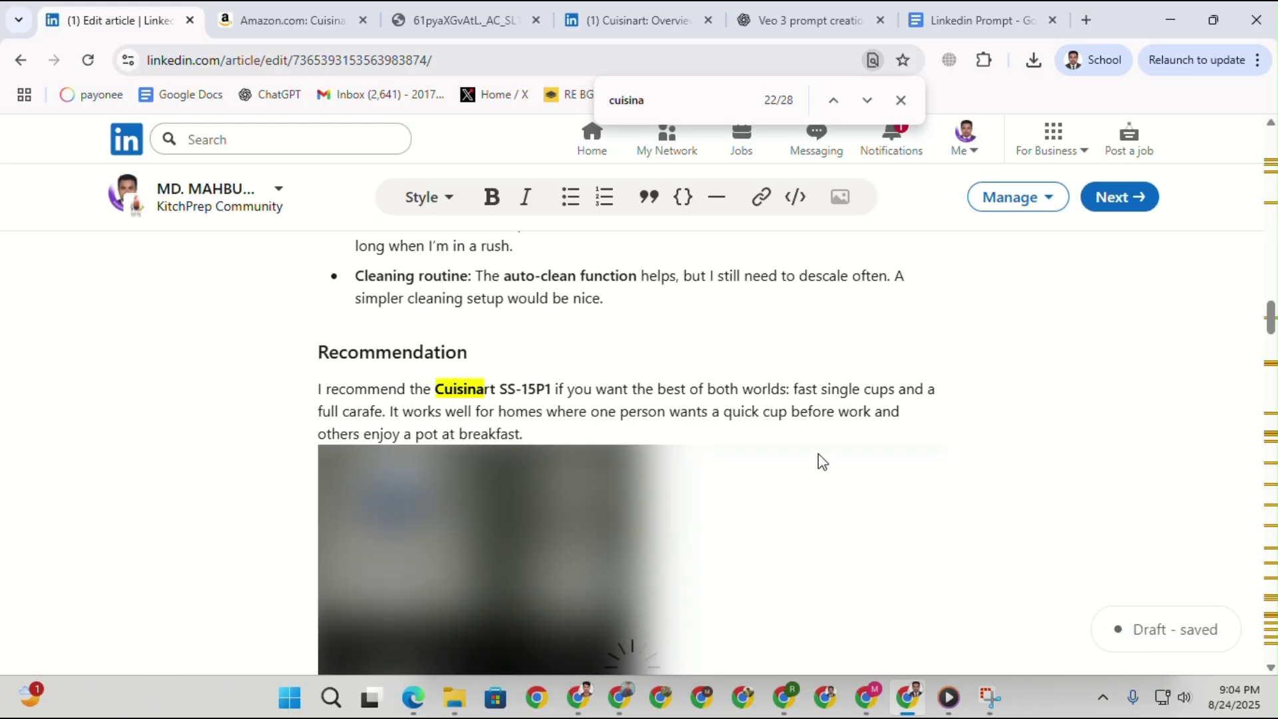
left_click(853, 513)
Add the image "Is Cuisinart SS-15 Good (1)" with the affiliate hyperlink after the first paragraph of "Brewing Speed: Cuisinart SS-15 vs SS-16".
scroll(696, 476, "down", 10)
scroll(696, 476, "down", 3)
scroll(533, 414, "up", 5)
scroll(603, 509, "down", 7)
scroll(603, 510, "down", 10)
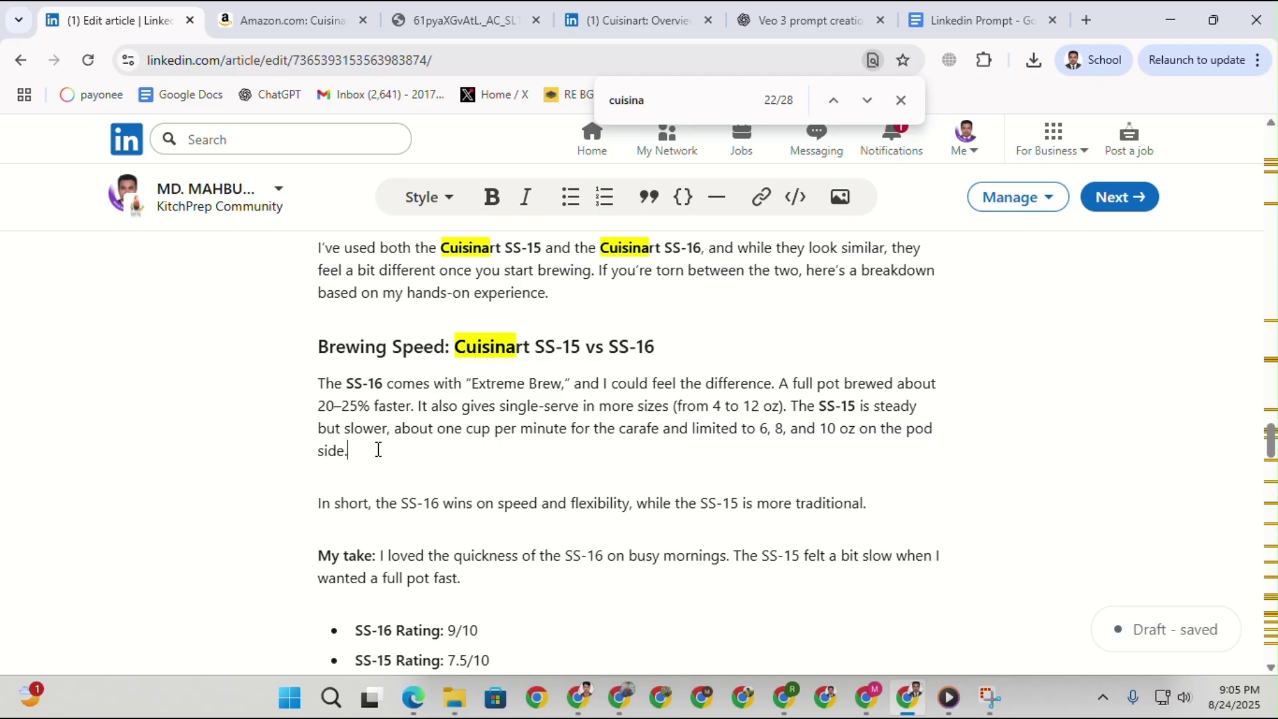
right_click(378, 450)
left_click(357, 466)
left_click(841, 198)
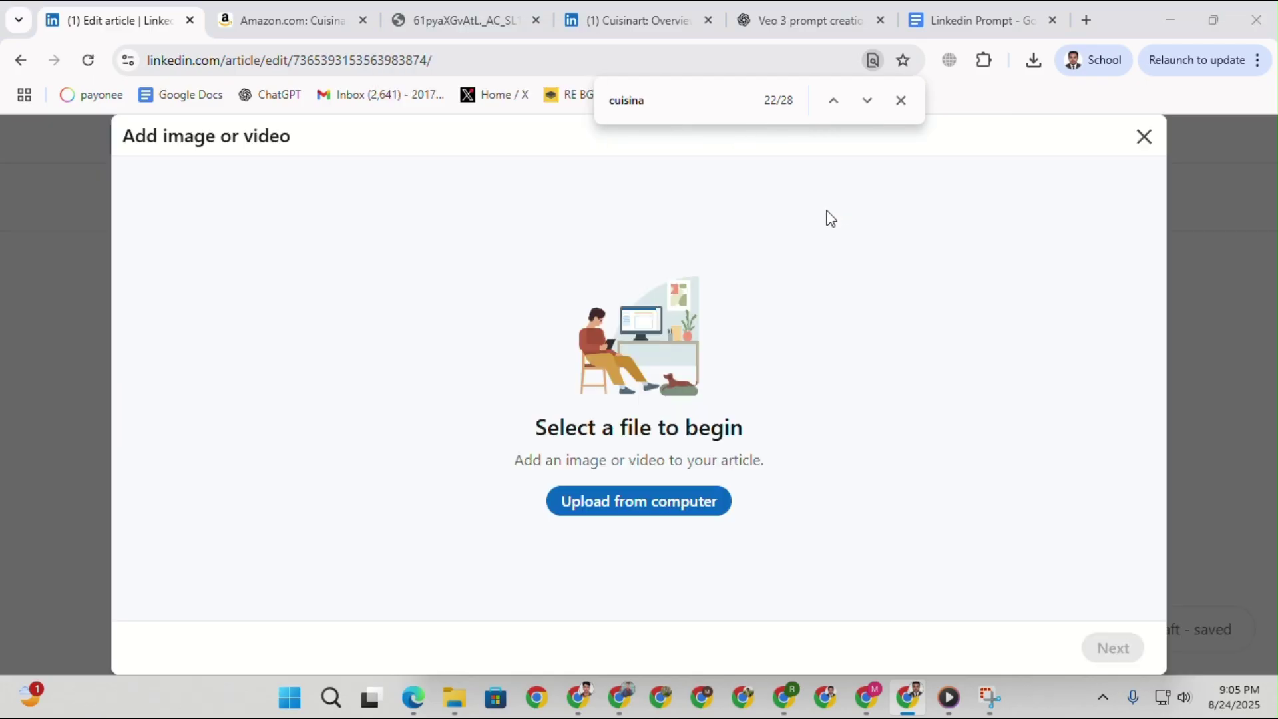
double_click(458, 230)
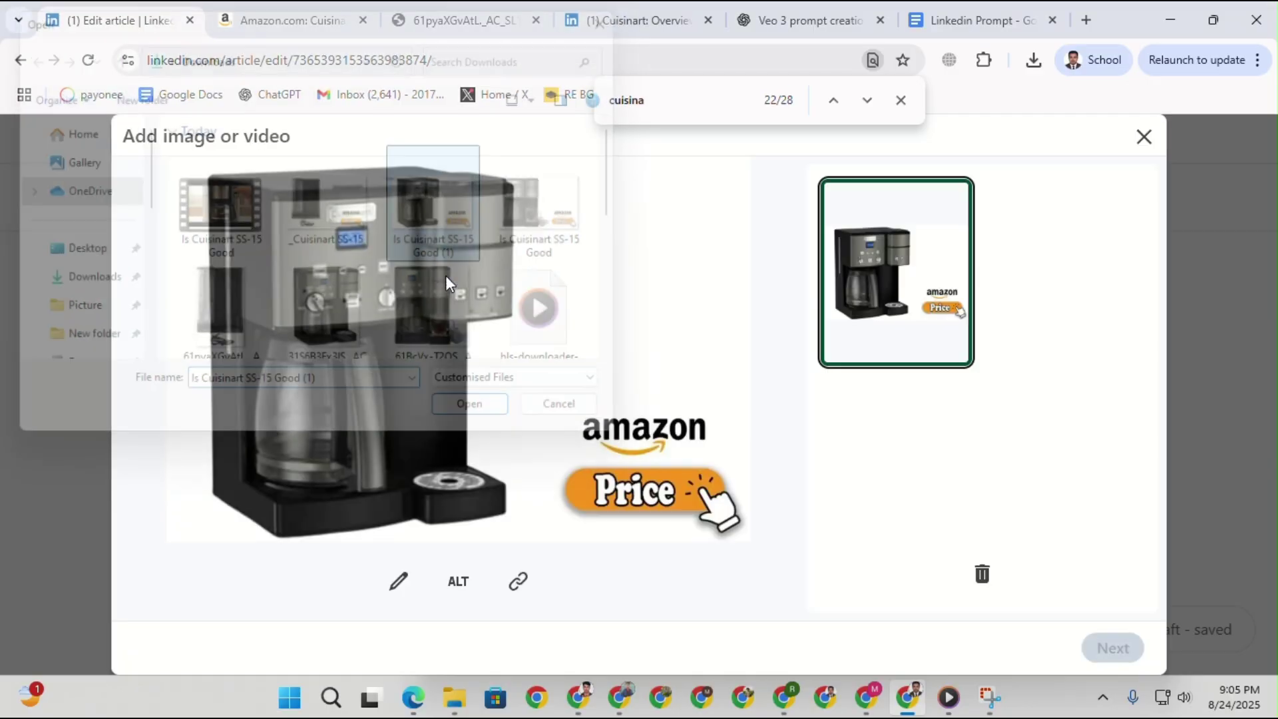
left_click(521, 583)
key("ctrl+v")
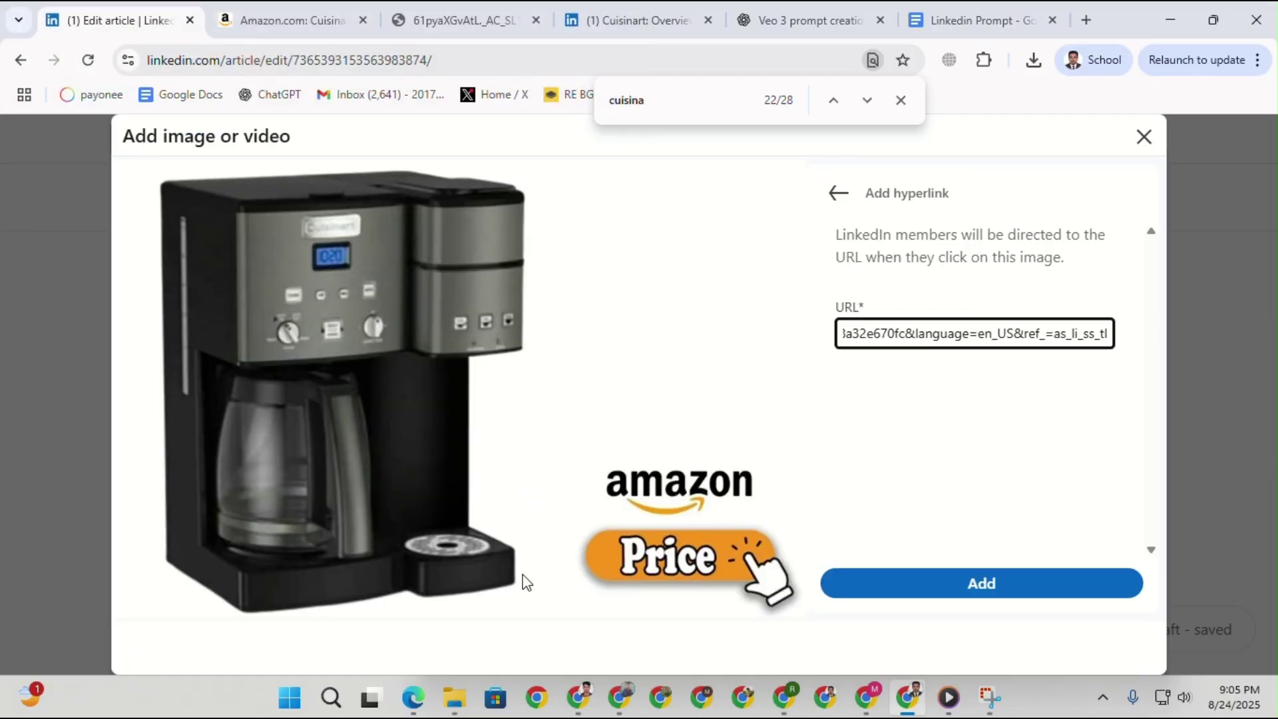
left_click(999, 585)
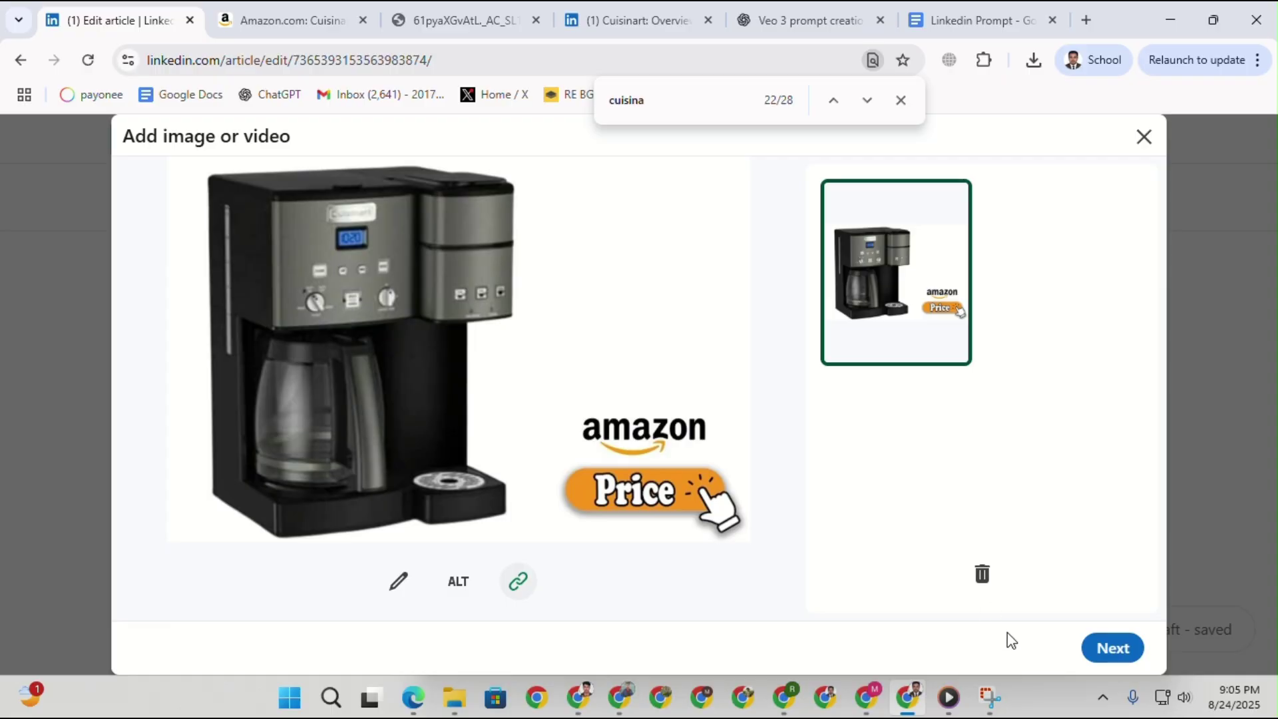
Insert the prepared, linked coffee maker image below the Brewing Speed paragraph and reduce its display size.
left_click(1084, 645)
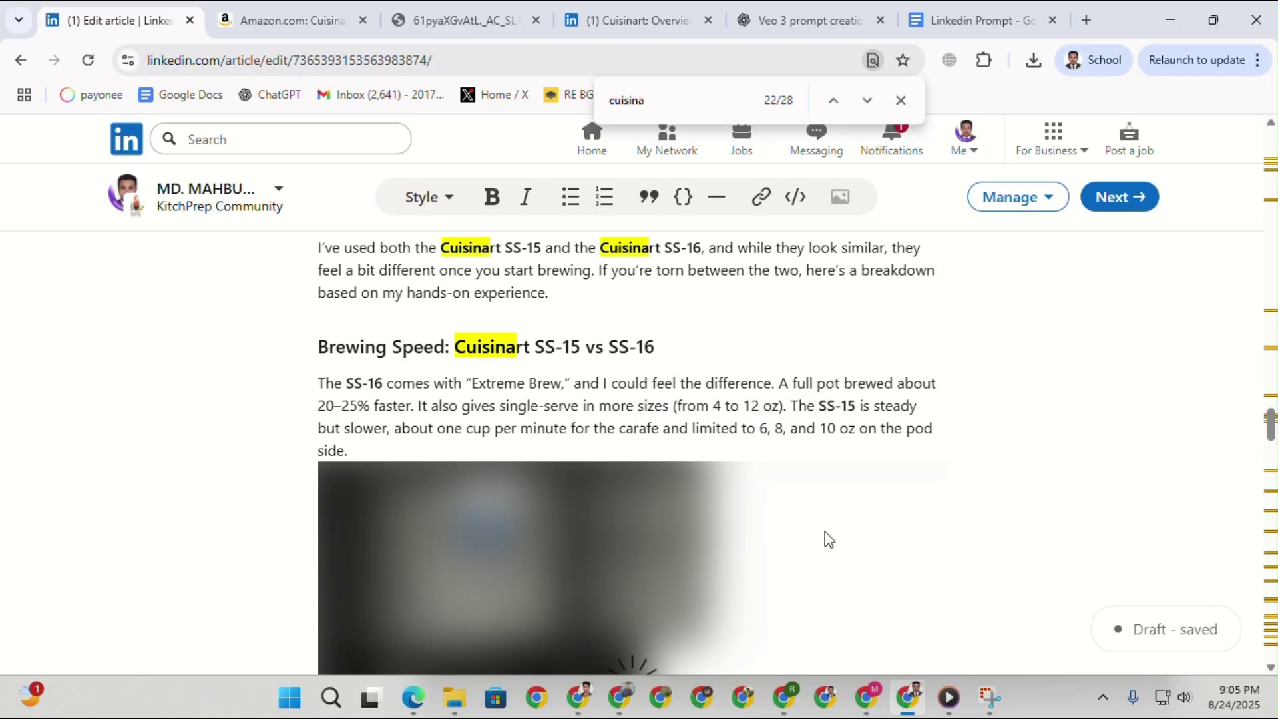
scroll(579, 451, "down", 15)
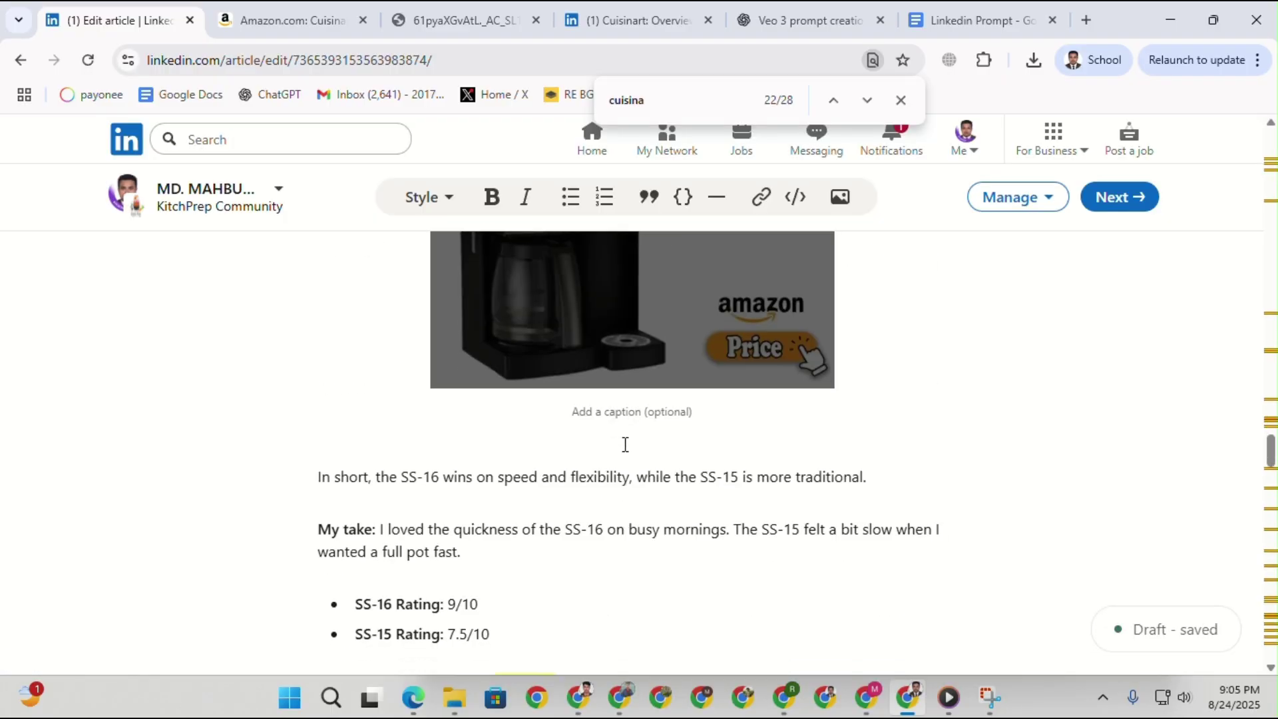
Upload the front-view "Is Cuisinart SS-15 Good" image from Downloads for the Brew Quality section of the article.
scroll(578, 451, "down", 6)
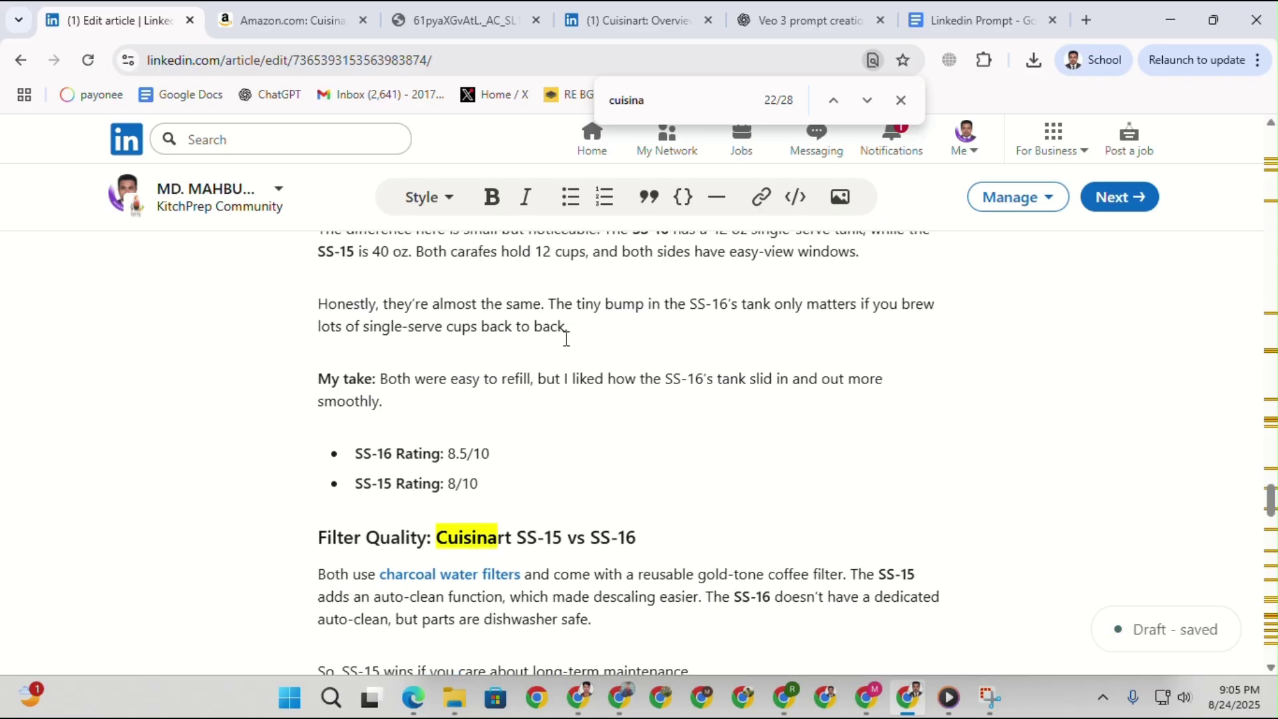
scroll(588, 333, "down", 3)
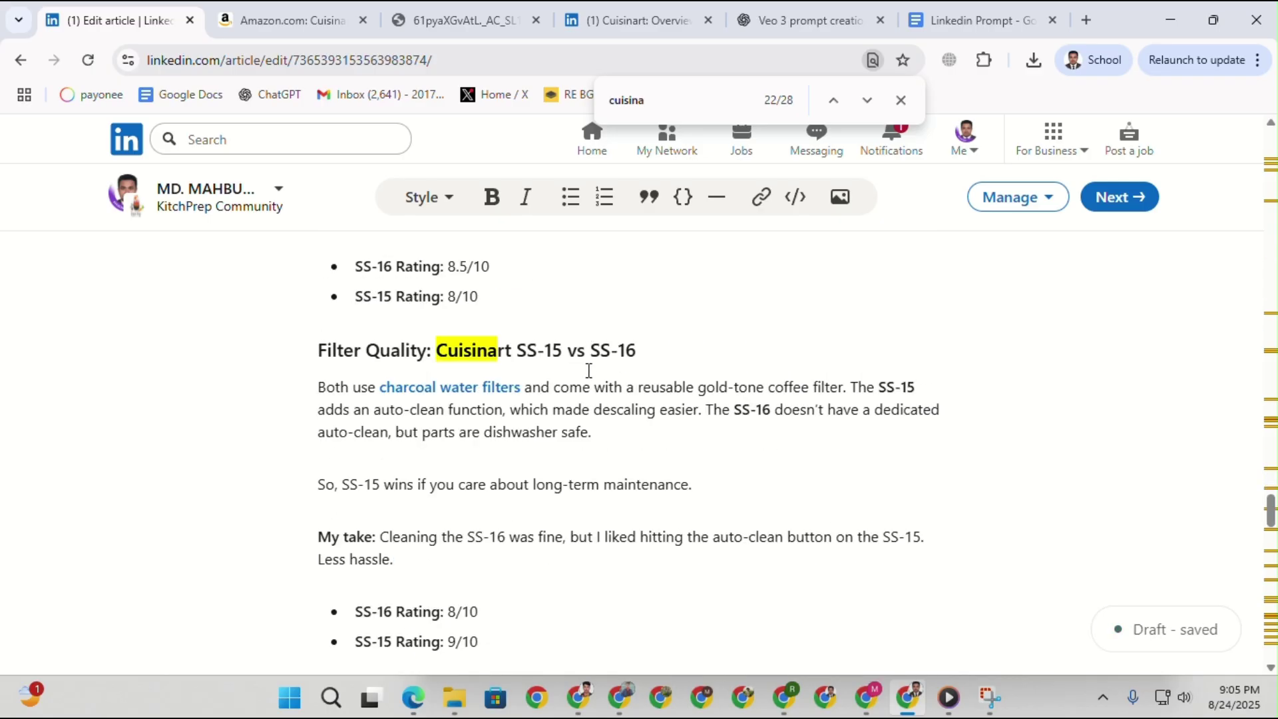
scroll(578, 363, "down", 9)
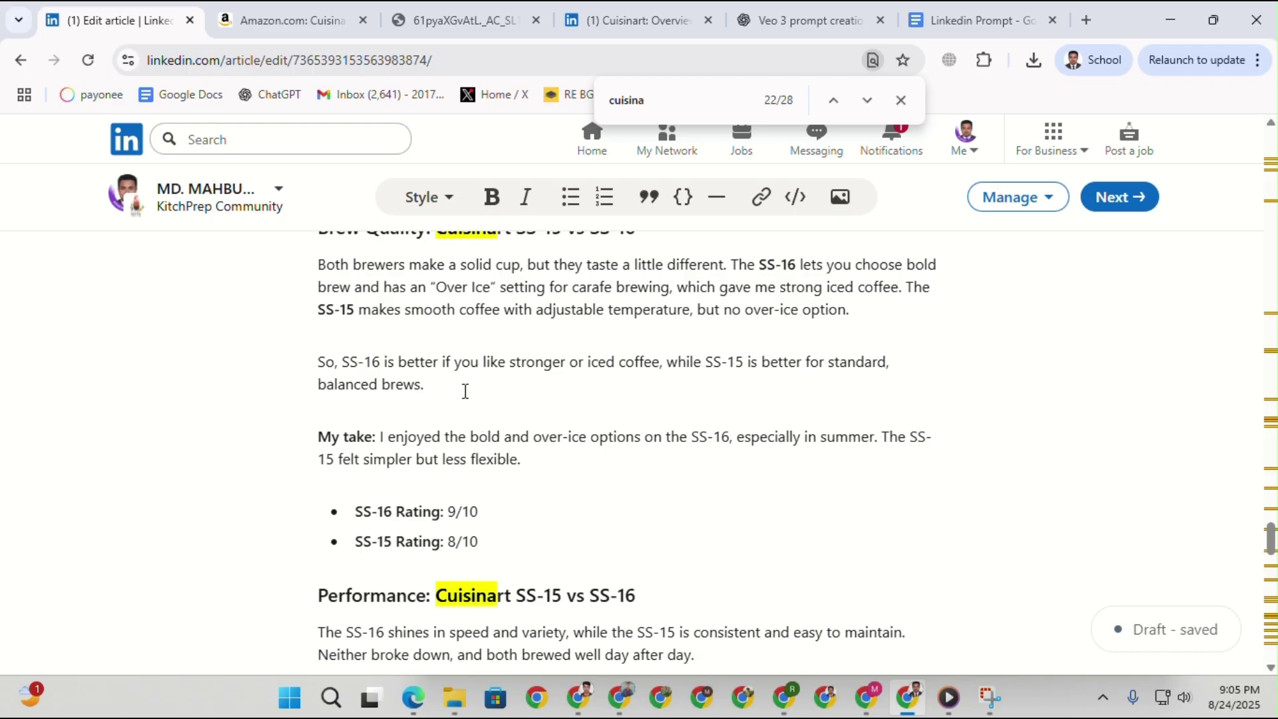
left_click(840, 196)
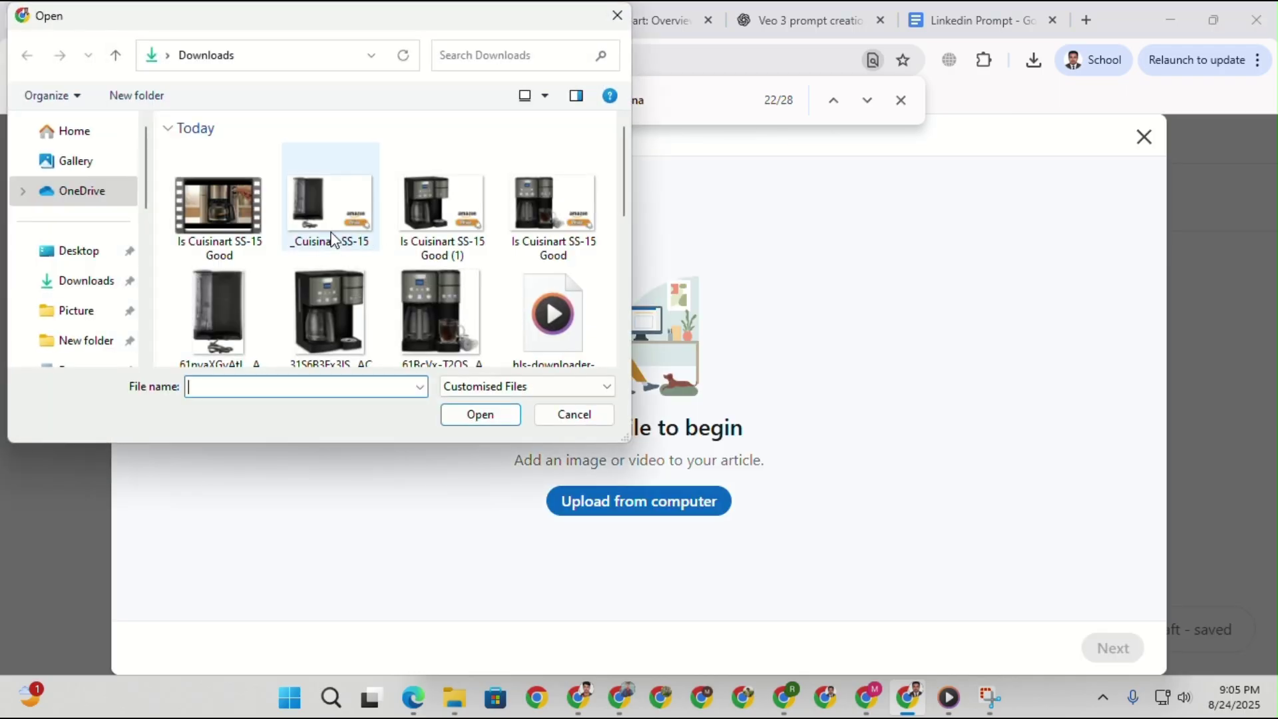
double_click(553, 206)
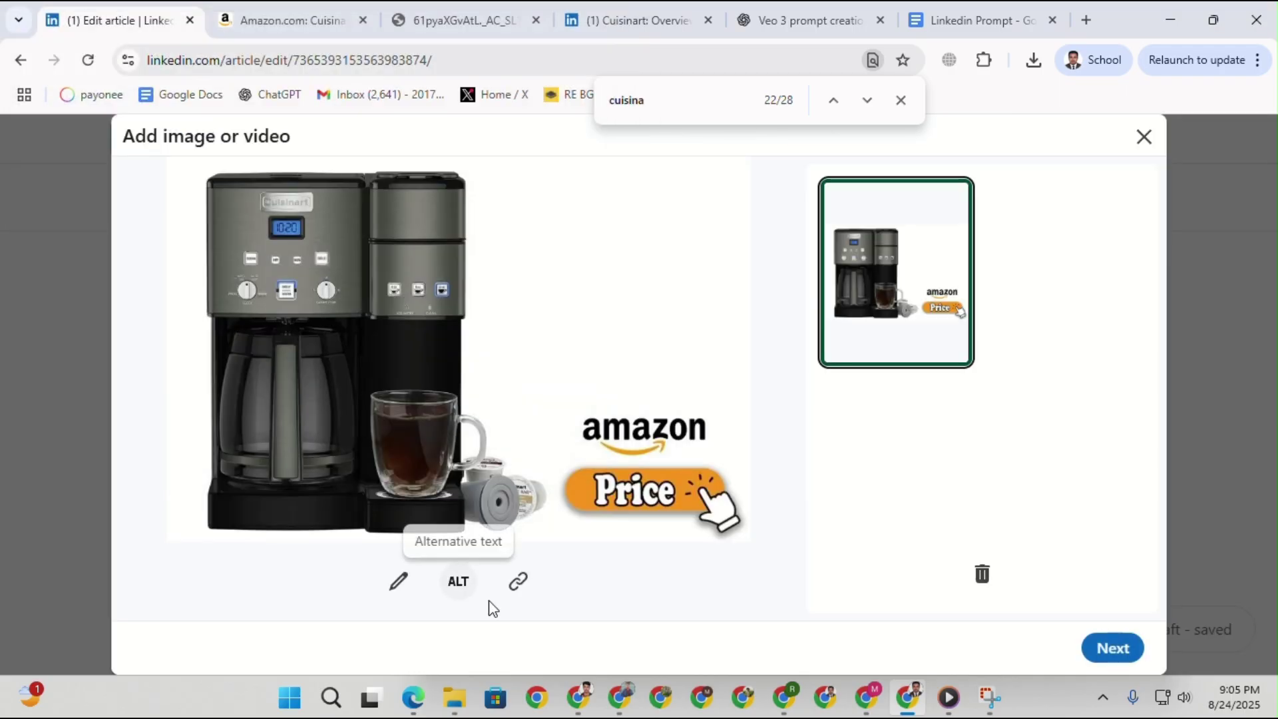
Link the uploaded image to the copied Amazon URL, insert it under Brew Quality, and reduce its display size.
left_click(526, 581)
key("ctrl+v")
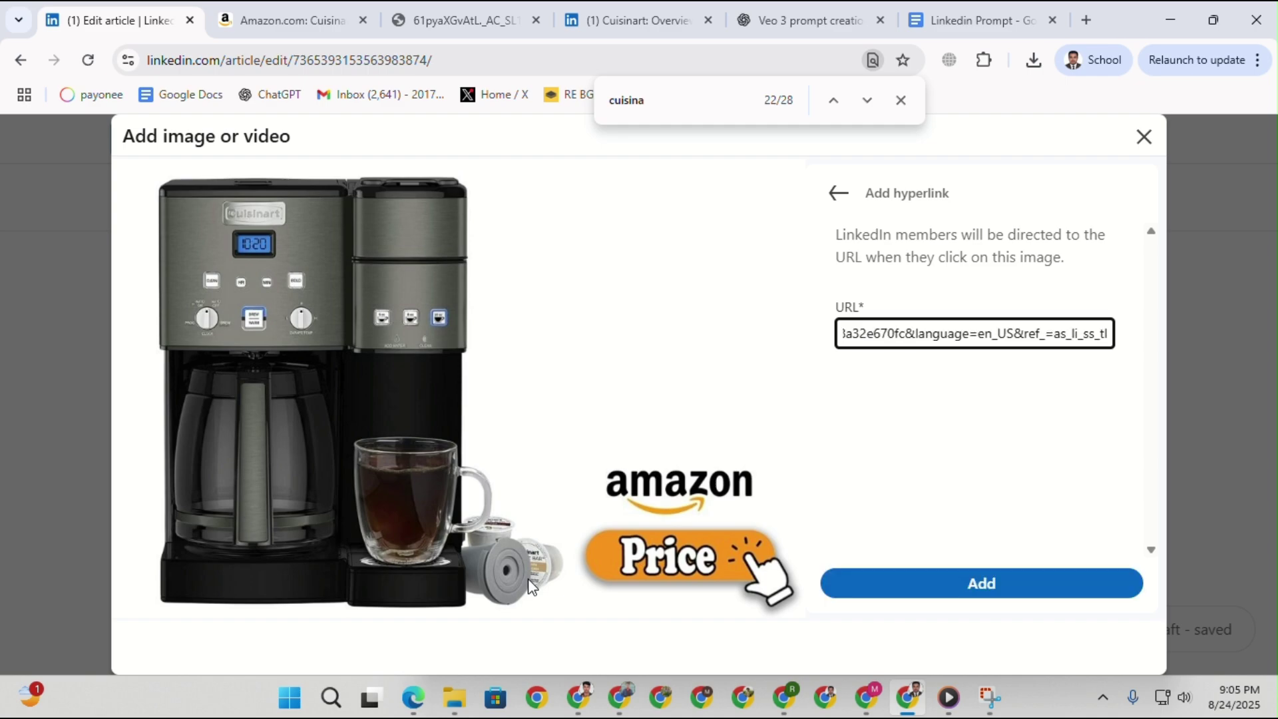
left_click(940, 586)
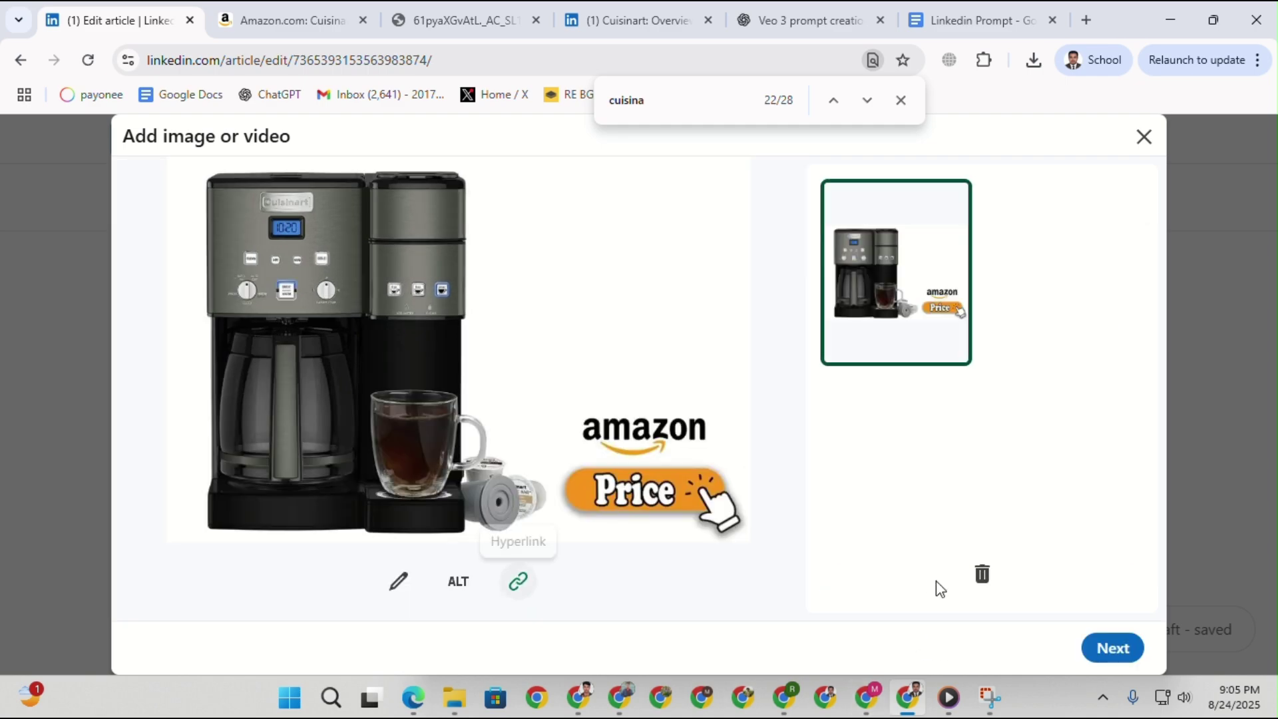
left_click(1113, 648)
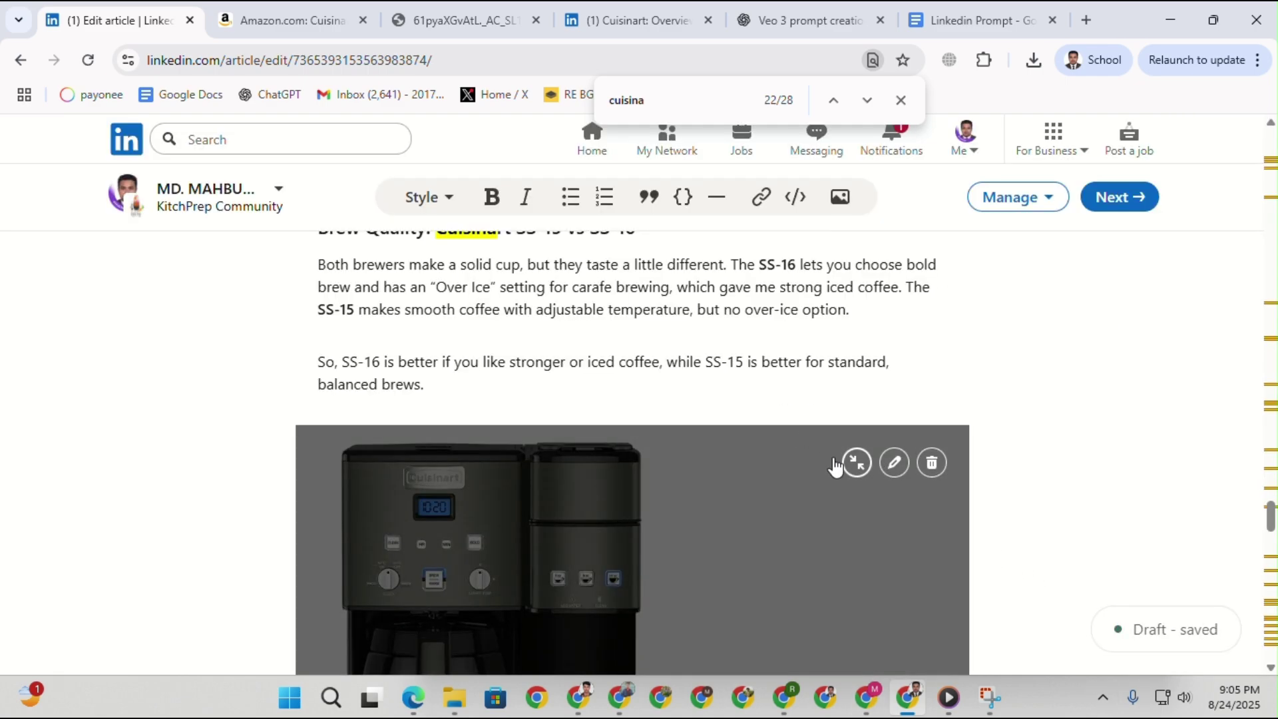
left_click(857, 462)
Copy the article's entire "Is the Cuisinart SS-16 Coffee Maker Good?" section, from its heading through the closing "Overall" paragraph.
scroll(799, 479, "down", 10)
scroll(723, 446, "down", 20)
scroll(655, 488, "up", 20)
scroll(600, 436, "up", 1)
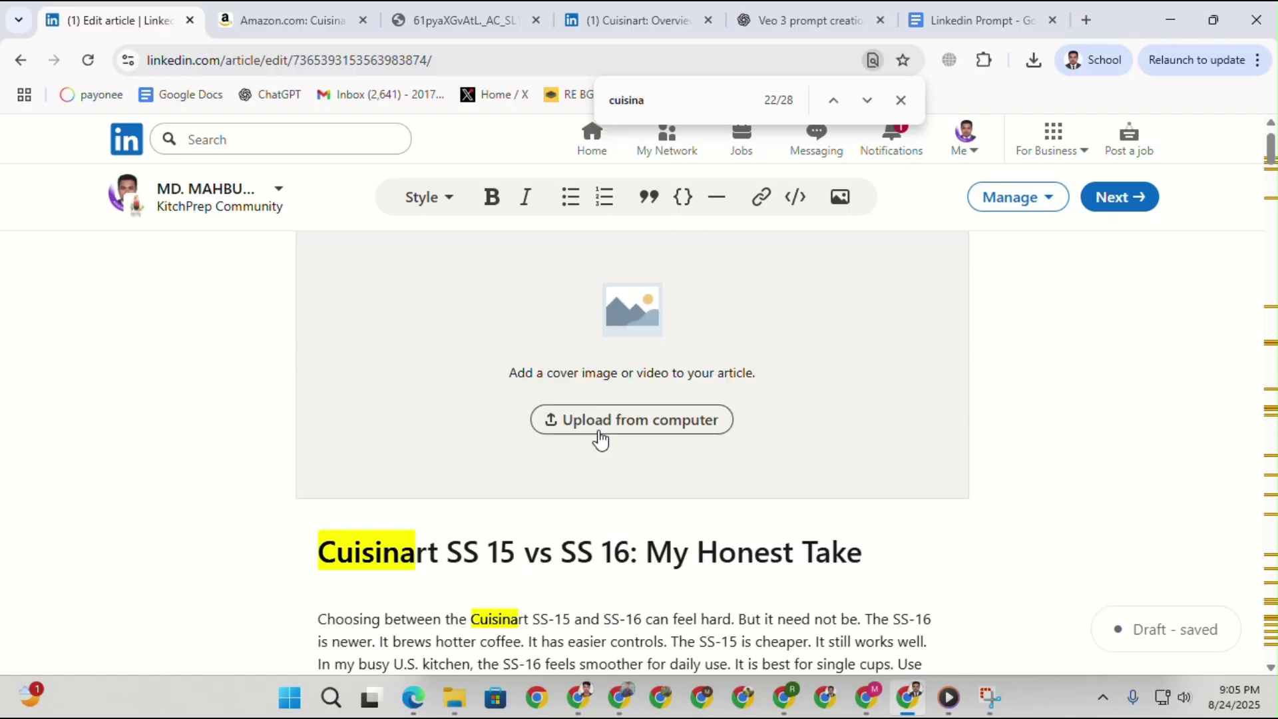
scroll(533, 466, "down", 12)
scroll(470, 513, "down", 12)
scroll(544, 485, "down", 12)
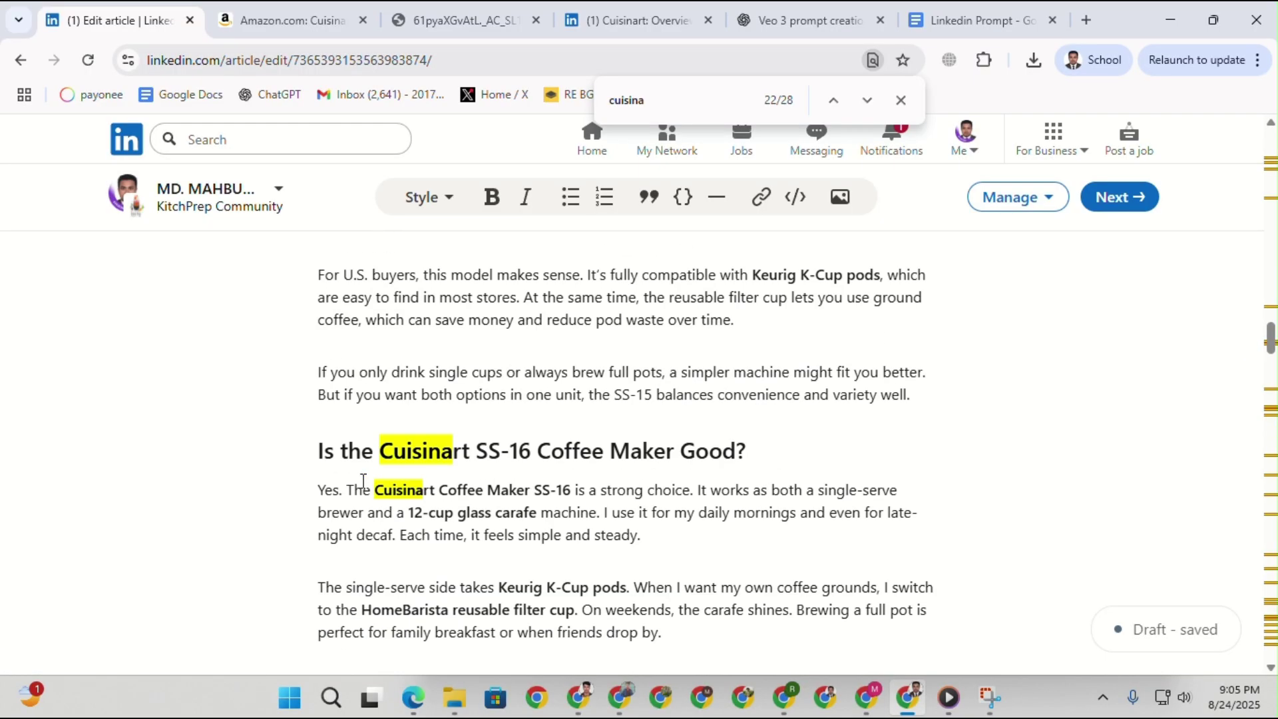
left_click_drag(320, 451, 590, 519)
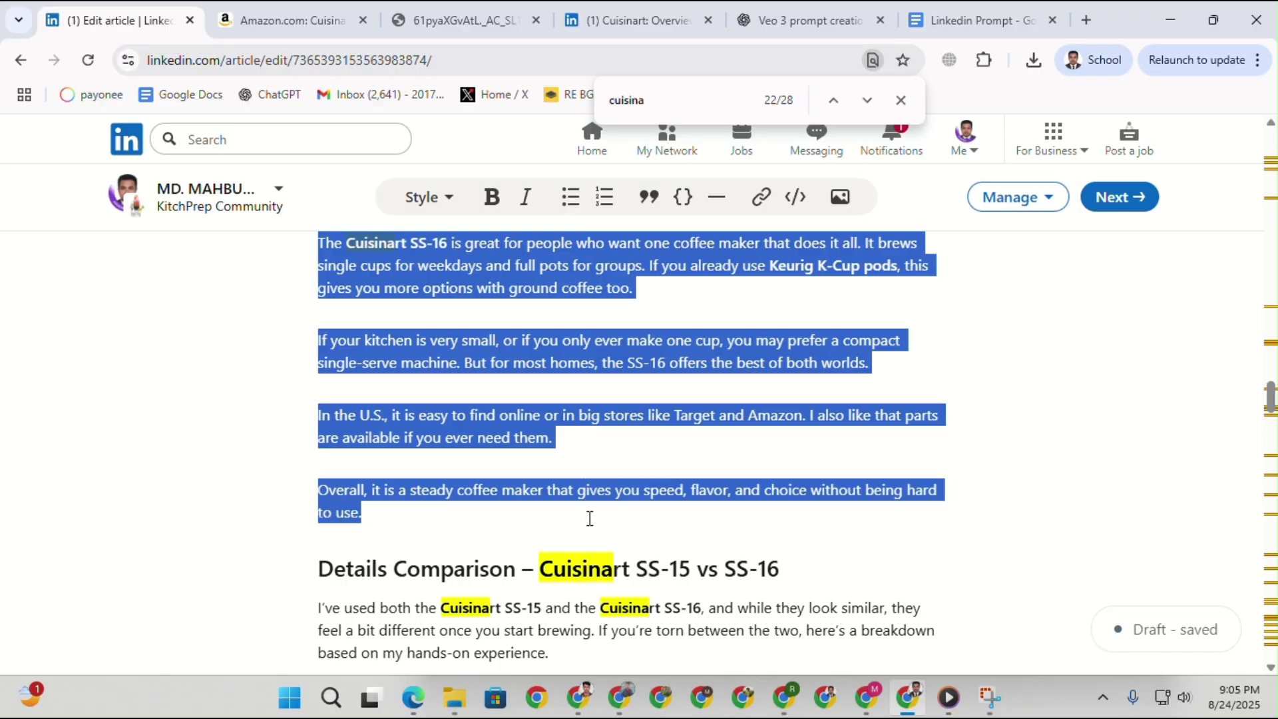
right_click(458, 353)
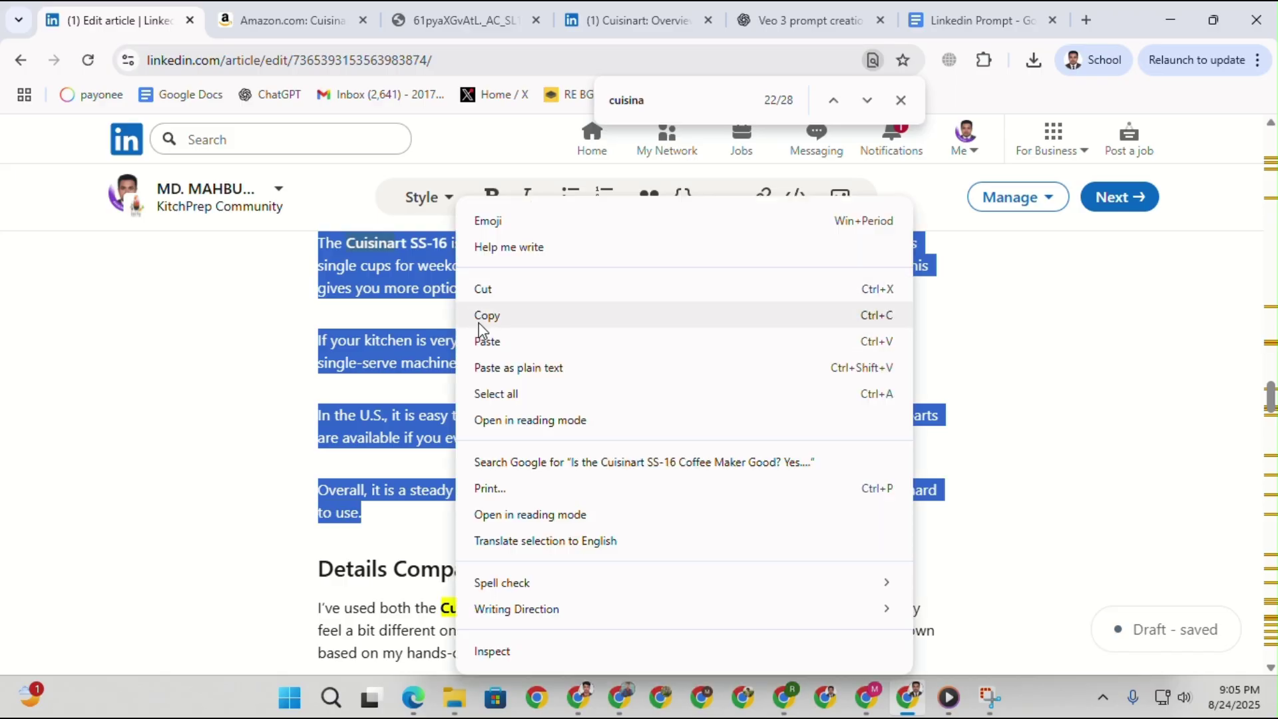
left_click(479, 320)
Paste the copied SS-16 section into a new message in the ChatGPT "Veo 3 prompt creation" chat.
left_click(813, 22)
scroll(756, 542, "down", 5)
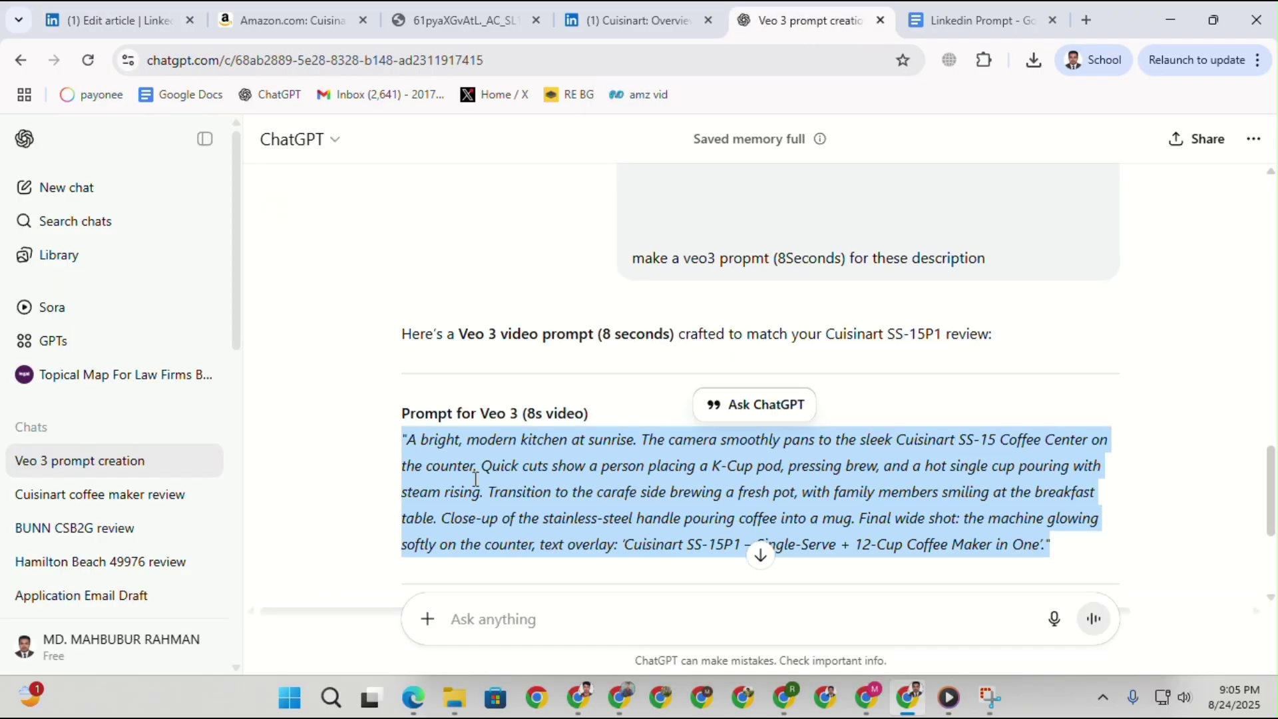
right_click(457, 619)
left_click(512, 409)
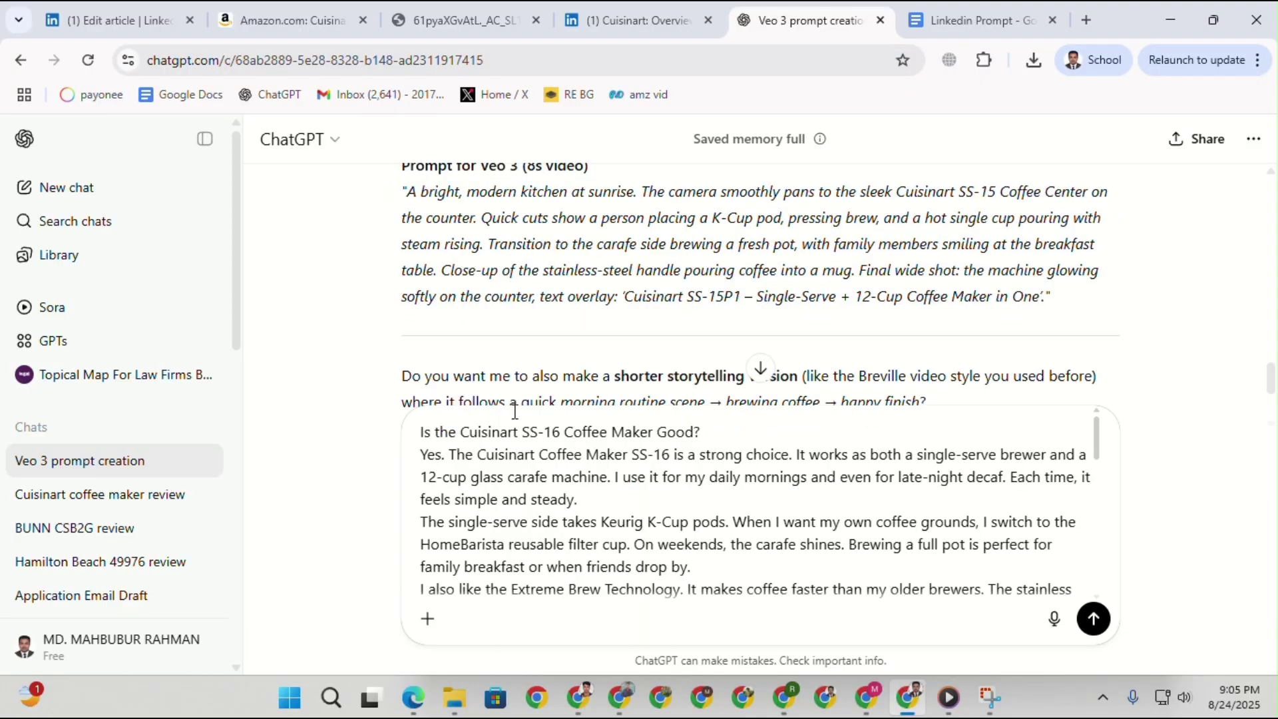
Append the earlier request "make a veo3 propmt (8Seconds) for these description" to the pasted SS-16 text and send the message.
scroll(731, 291, "up", 5)
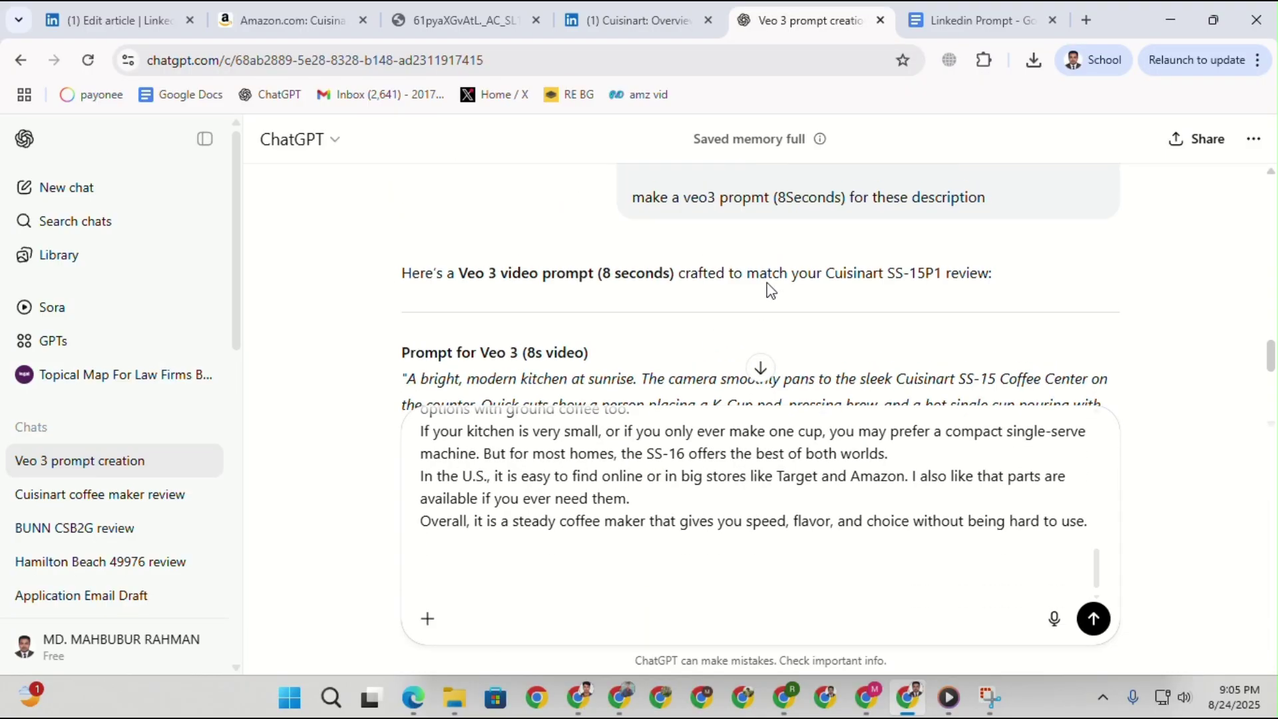
scroll(729, 266, "down", 3)
triple_click(732, 193)
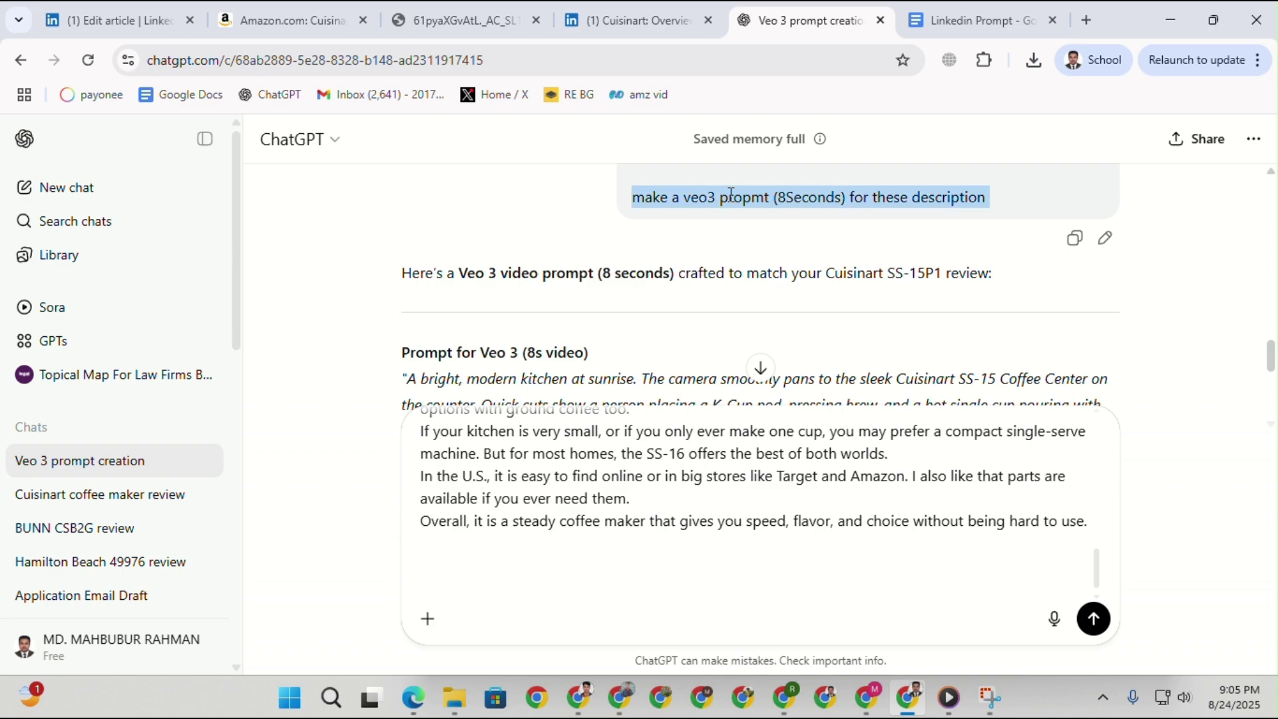
right_click(731, 194)
left_click(802, 229)
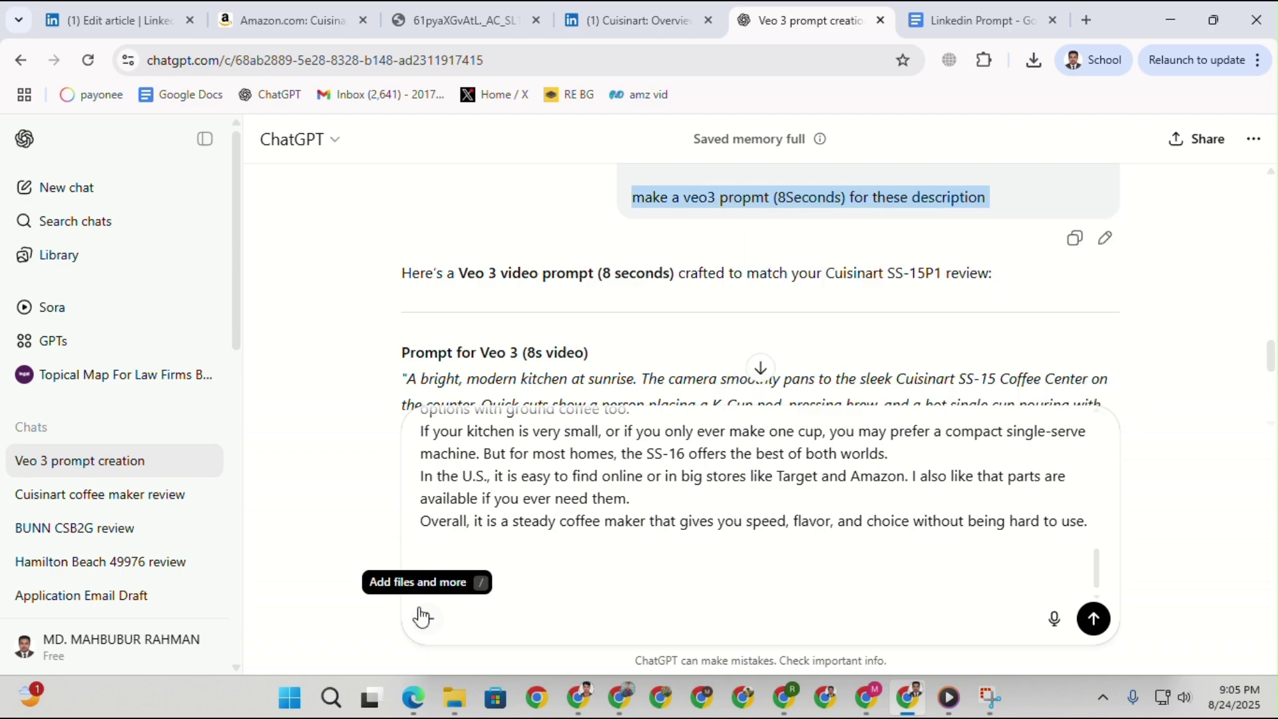
right_click(484, 559)
left_click(518, 361)
key("Return")
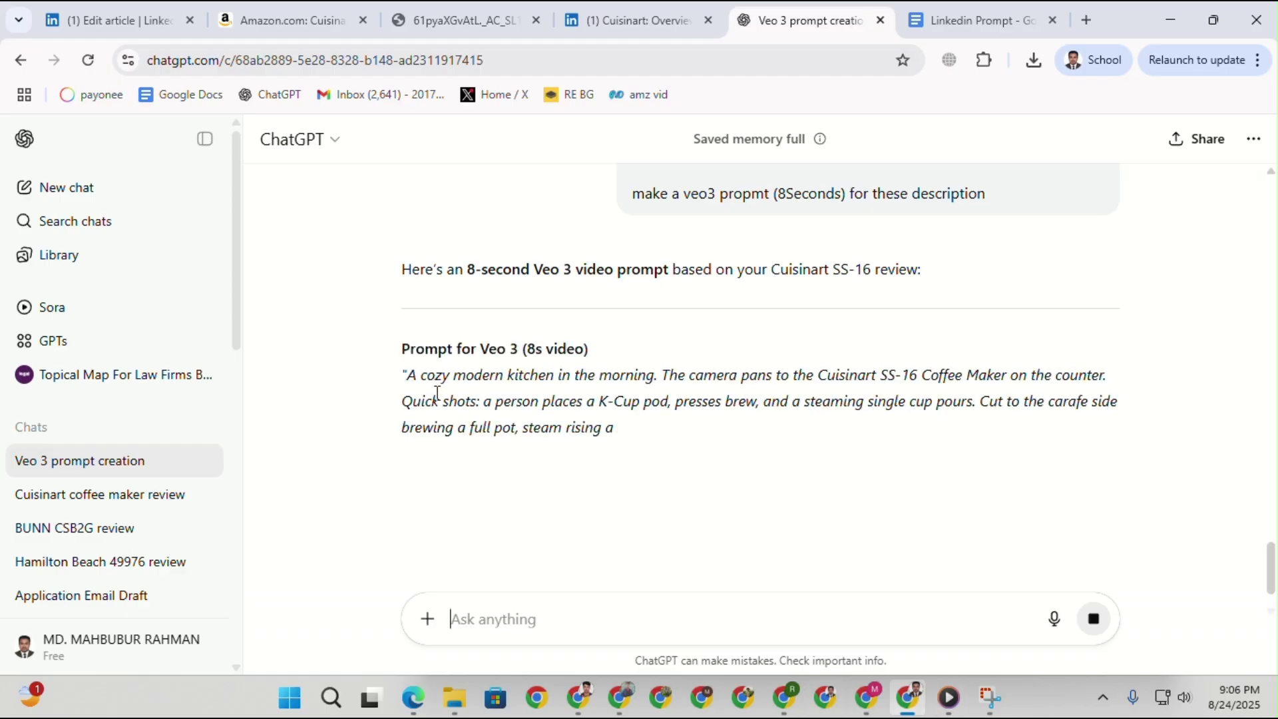
Copy the full 8-second SS-16 Veo 3 prompt from ChatGPT's reply.
left_click_drag(408, 383, 646, 396)
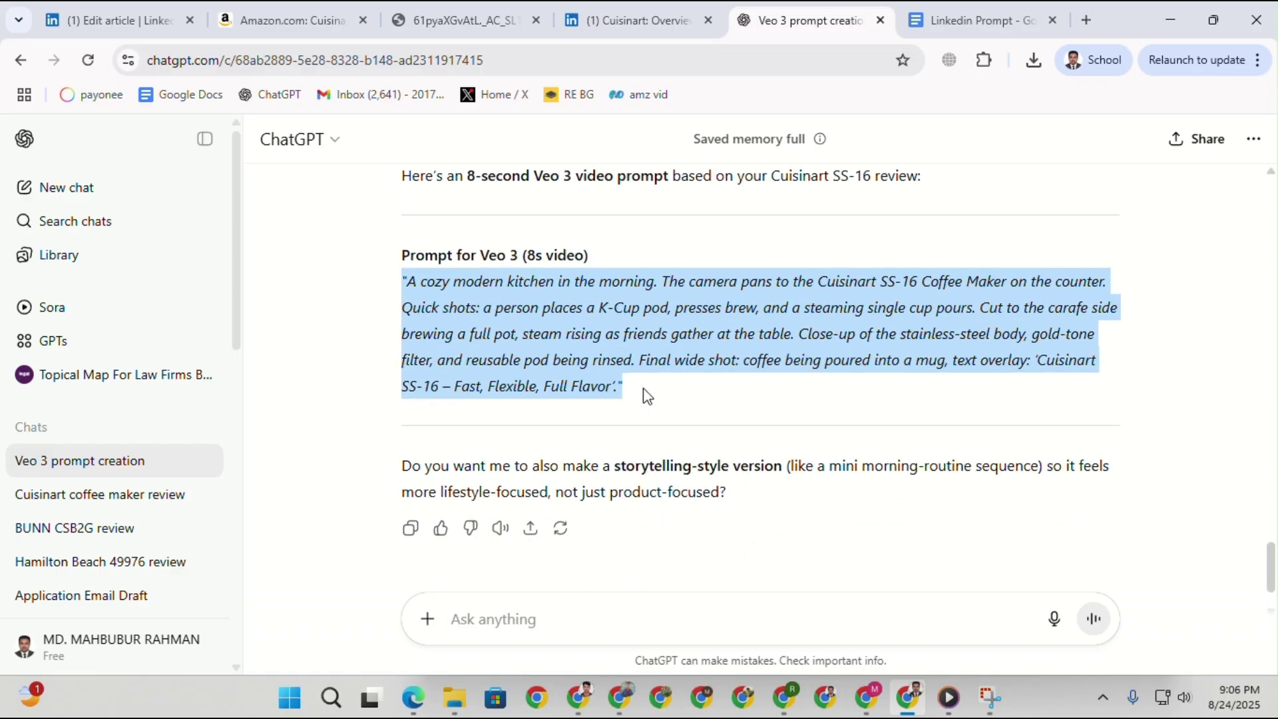
right_click(546, 346)
left_click(569, 360)
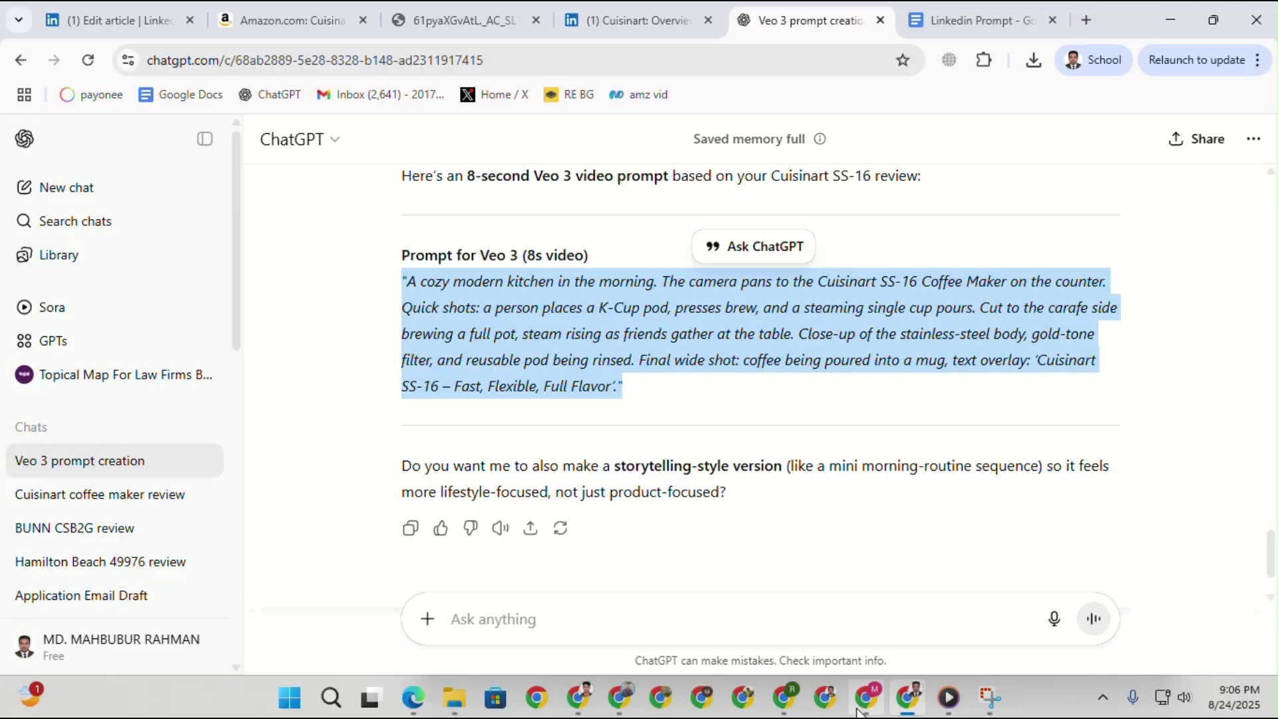
Switch to the Flow project and generate a Text to Video clip with Veo 3 - Quality from the copied SS-16 prompt.
left_click(866, 697)
scroll(418, 639, "down", 3)
right_click(450, 594)
left_click(489, 380)
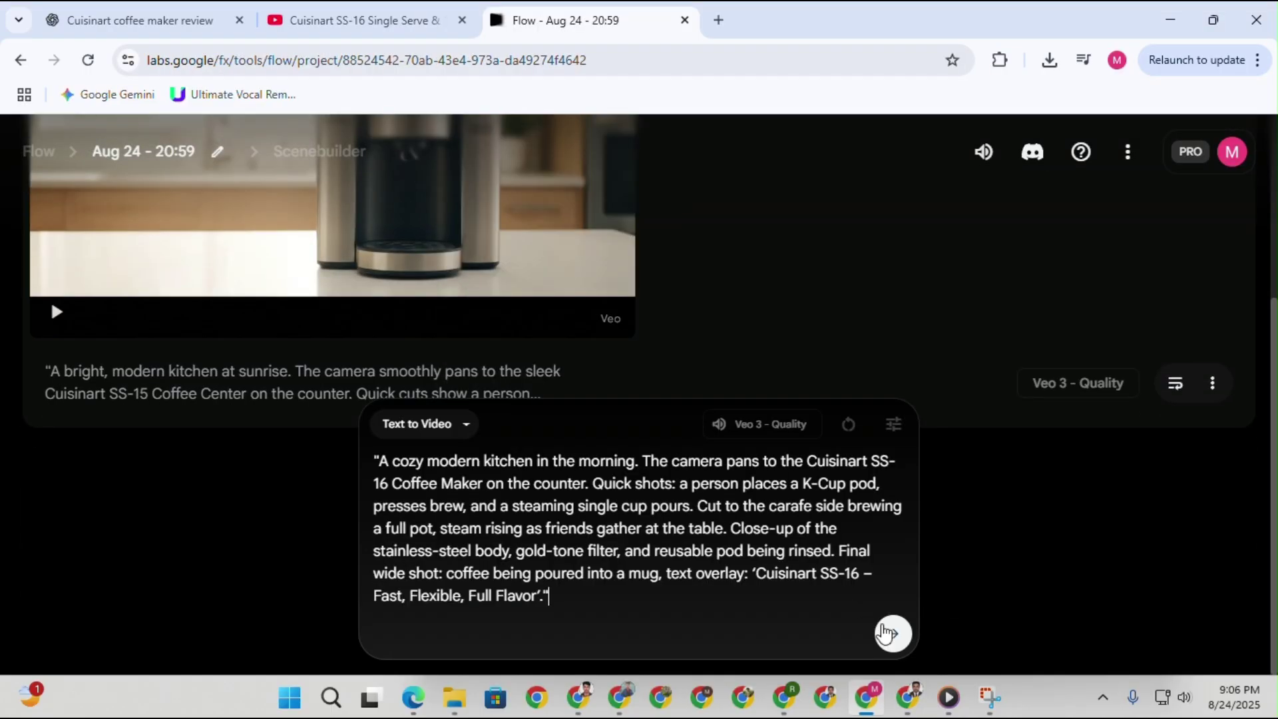
left_click(892, 633)
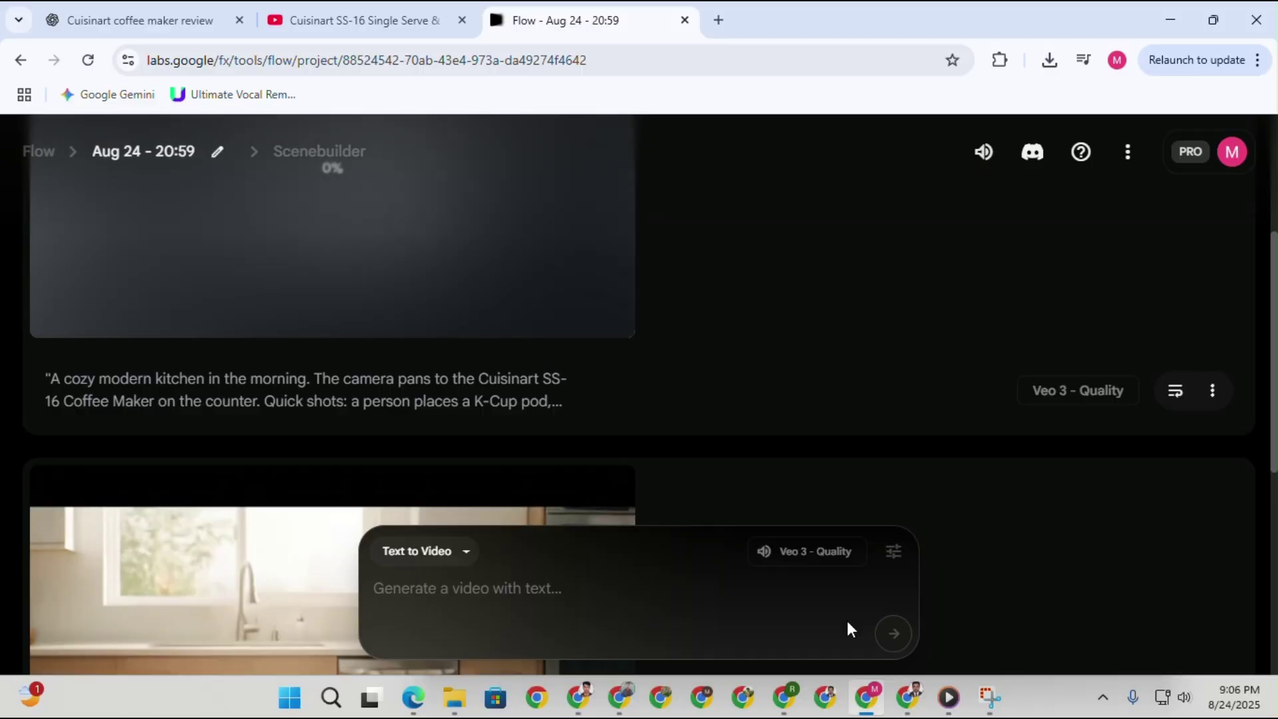
scroll(499, 368, "up", 3)
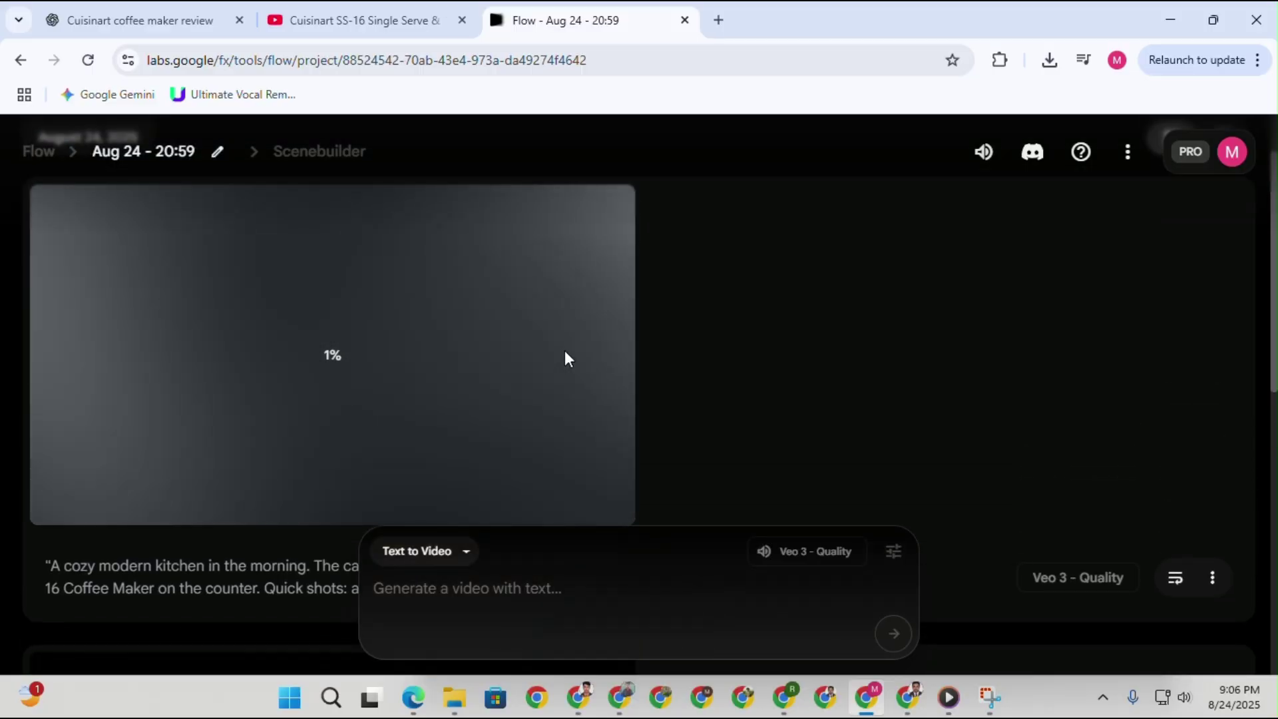
Return from the Amazon SS-15 listing to its Google results and search for "Cuisinart SS-16" instead.
left_click(908, 697)
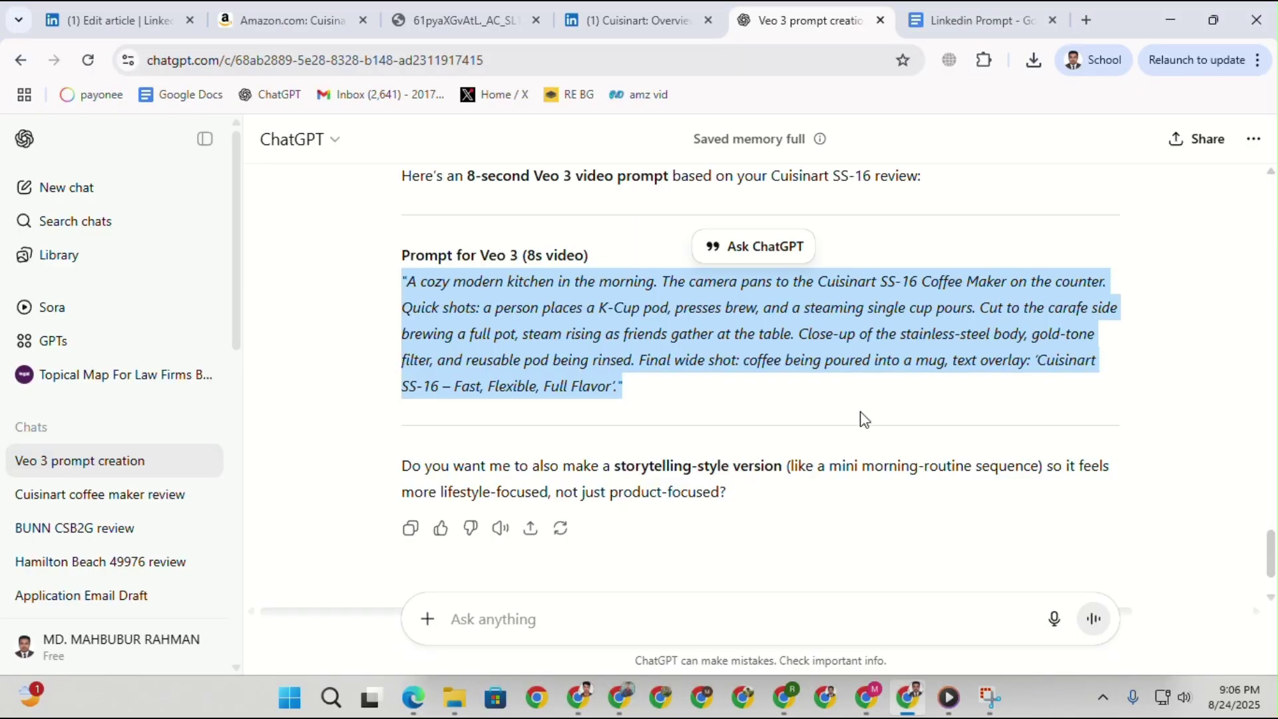
left_click(266, 15)
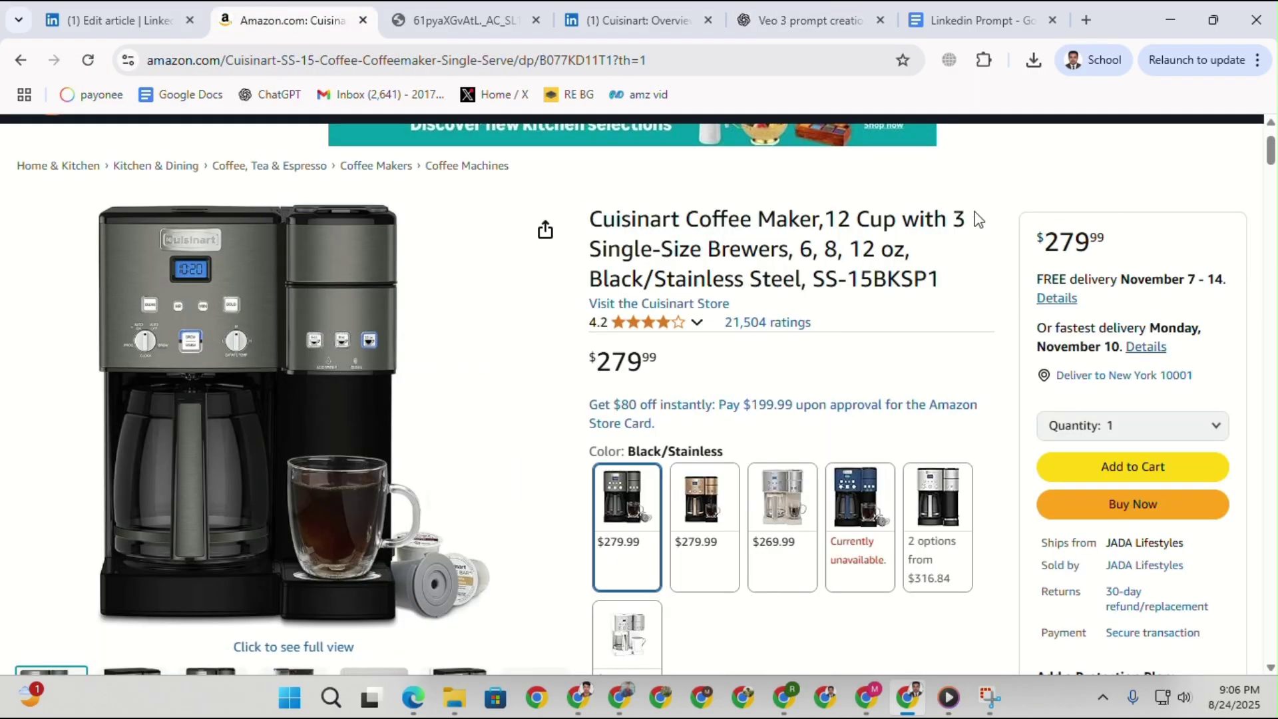
left_click(34, 54)
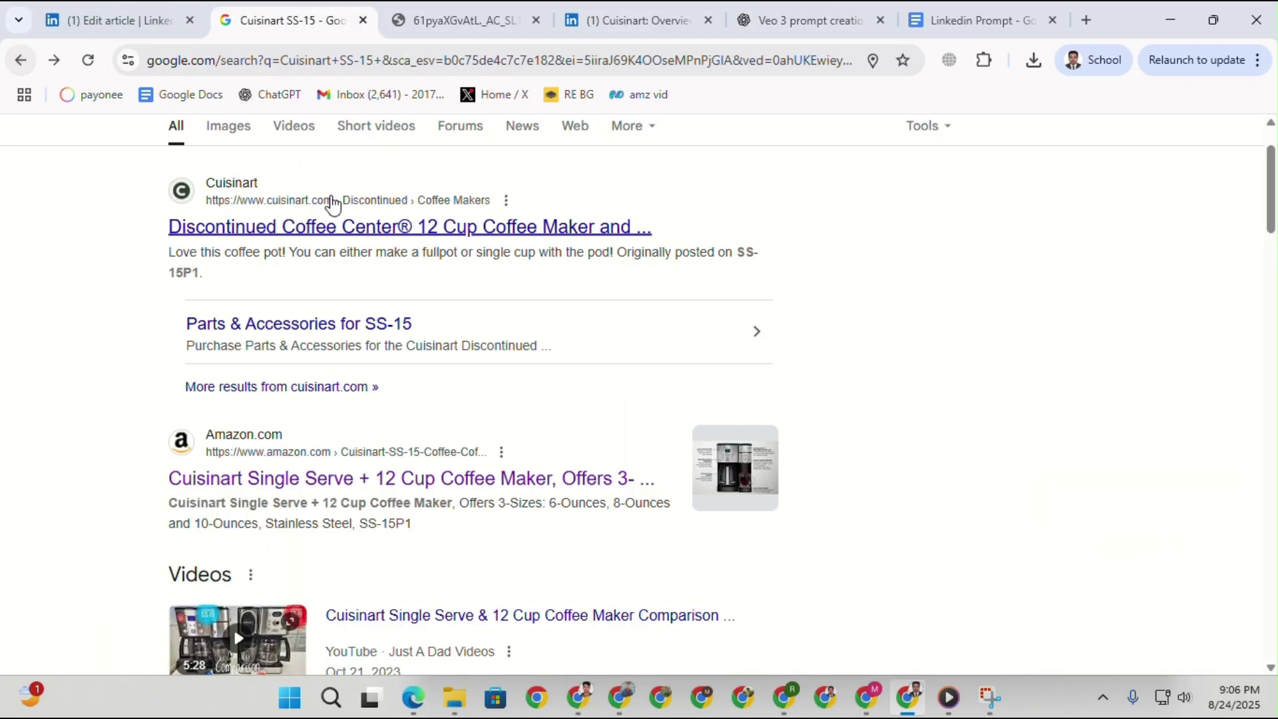
scroll(270, 152, "up", 2)
left_click(380, 159)
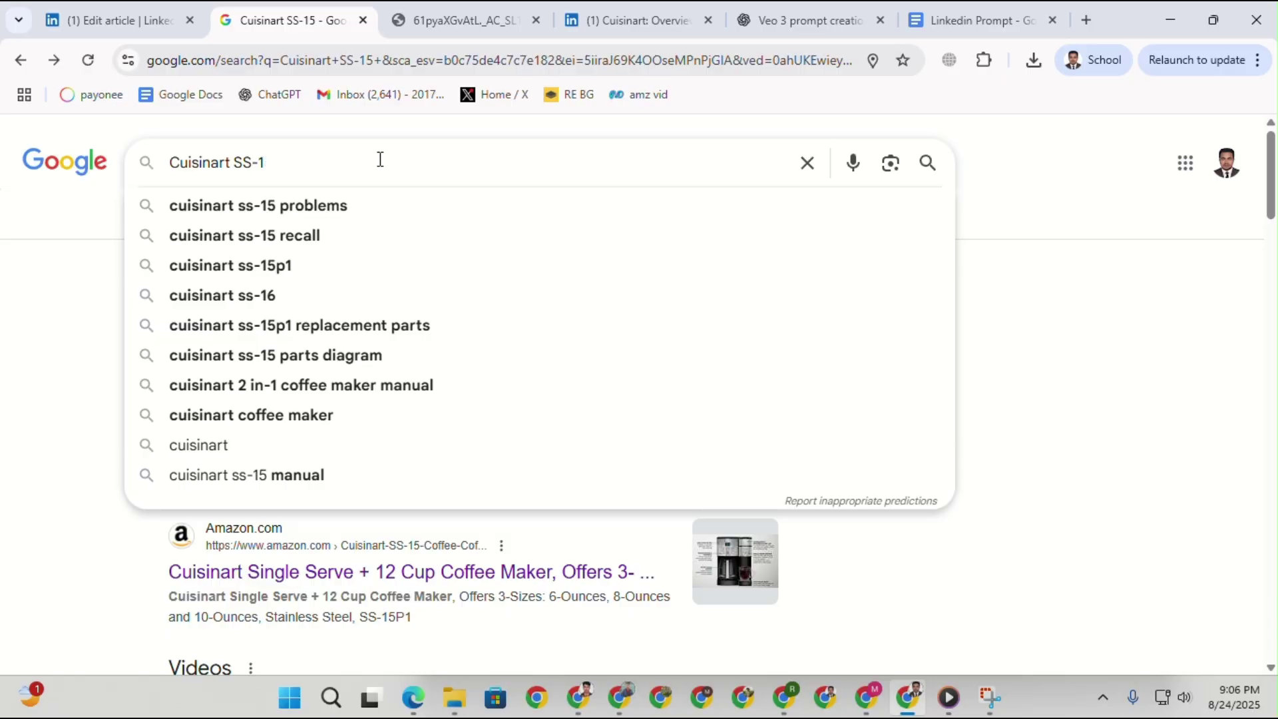
type("6")
key("Return")
Open the Amazon listing for the Cuisinart SS-16 coffee maker from the Google results.
left_click(509, 27)
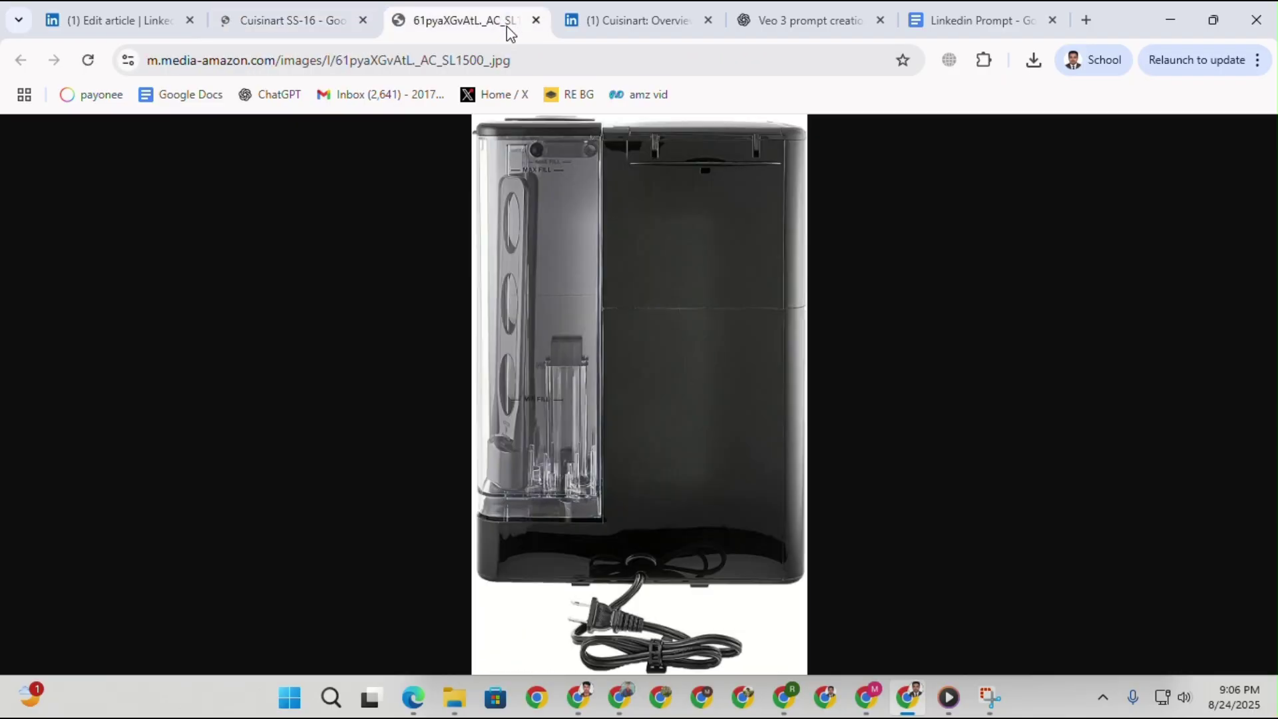
left_click(299, 22)
scroll(274, 345, "down", 4)
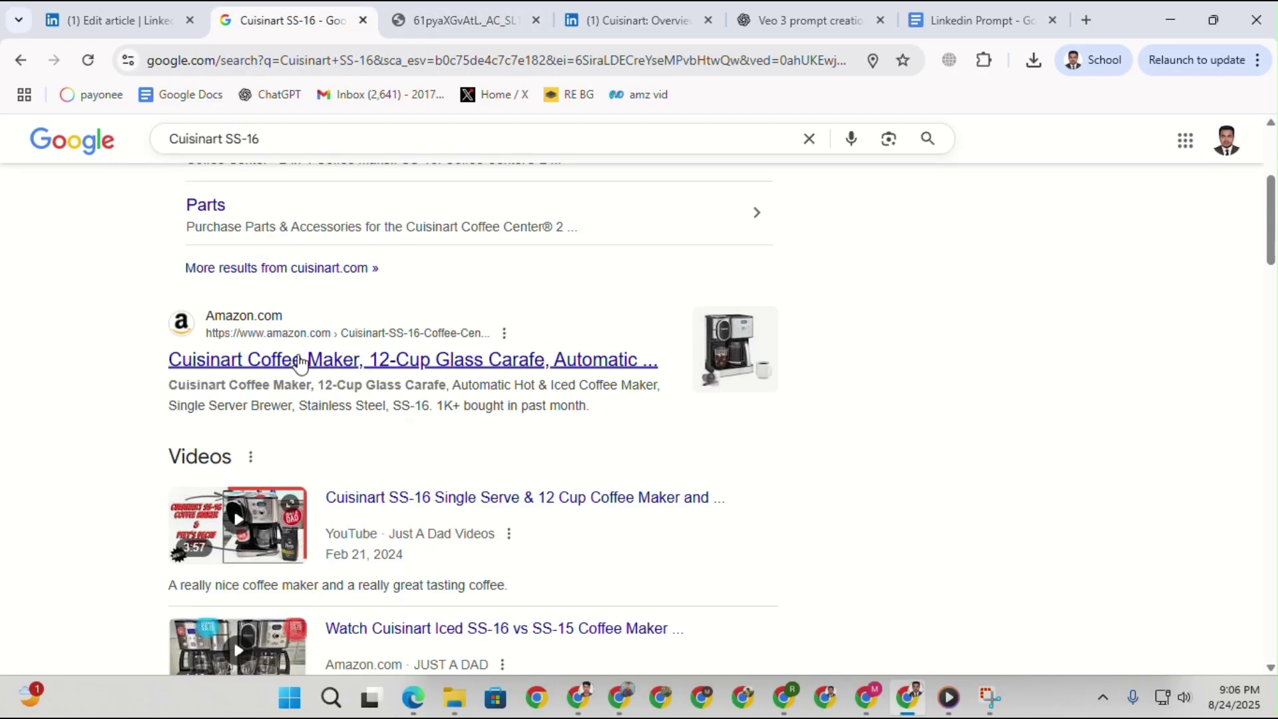
left_click(306, 360)
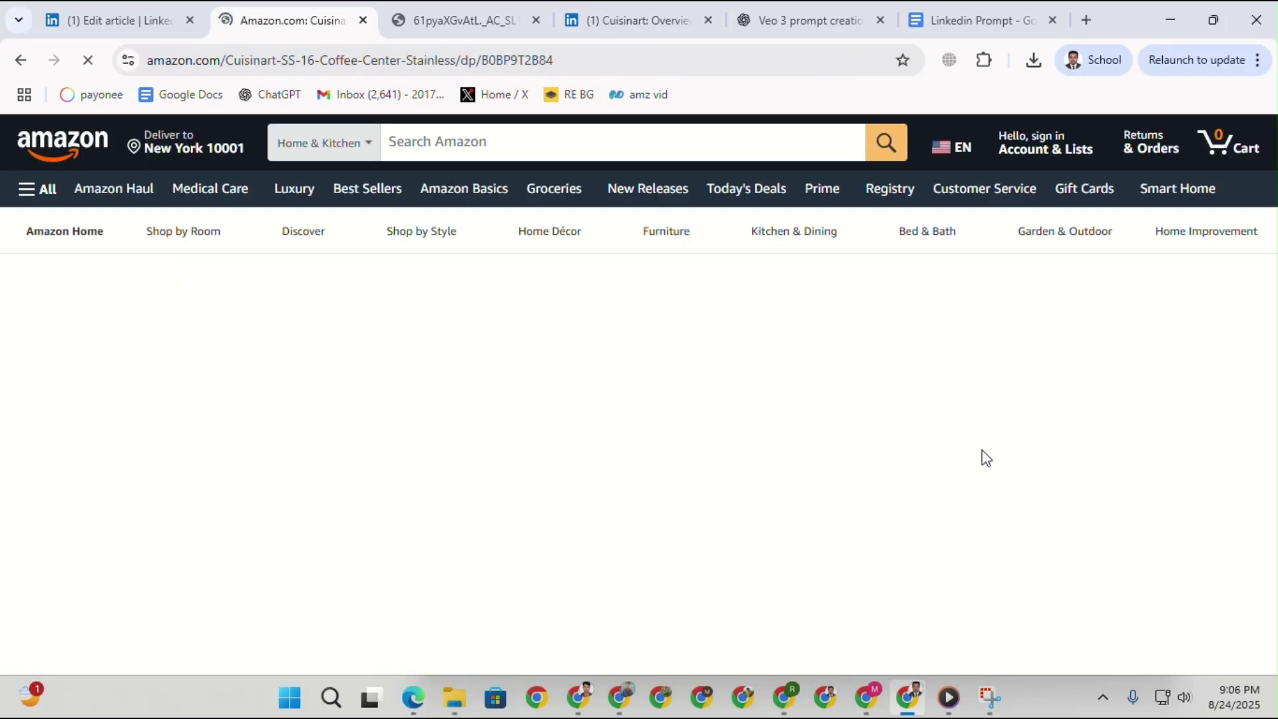
Open the first two gallery images of the Amazon SS-16 listing in separate new tabs.
scroll(866, 446, "down", 3)
left_click(413, 378)
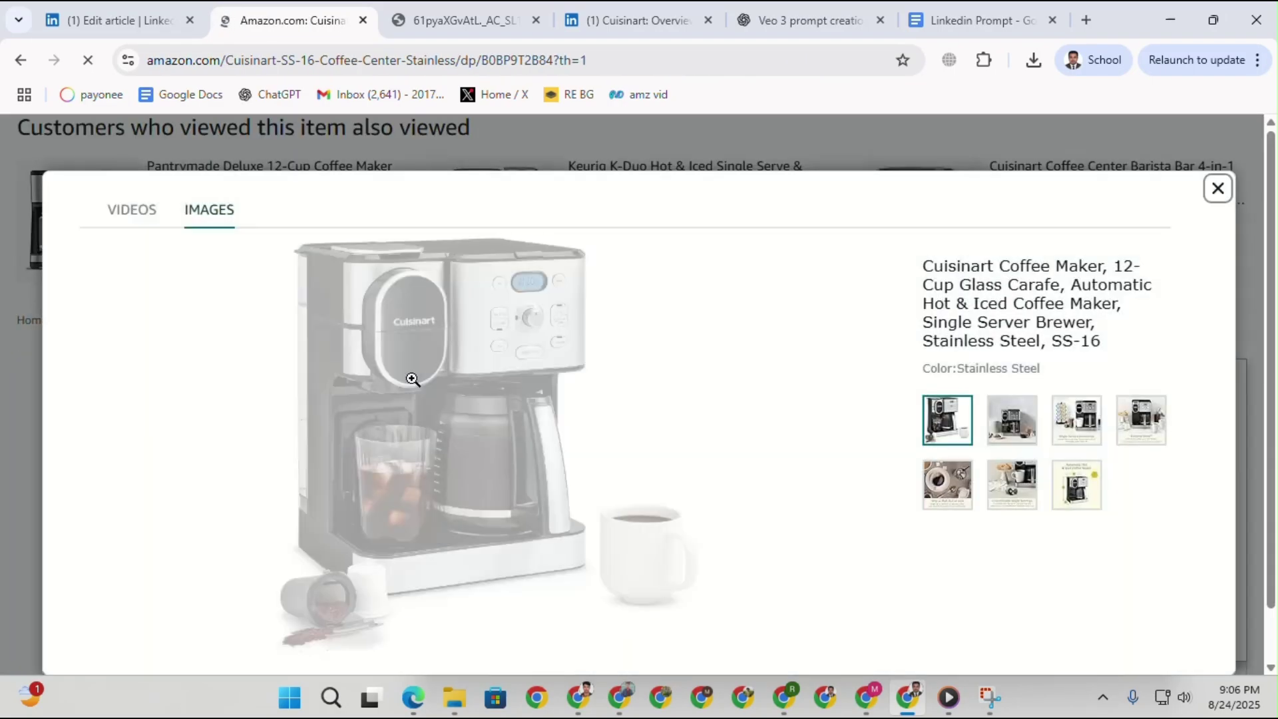
right_click(413, 379)
left_click(444, 398)
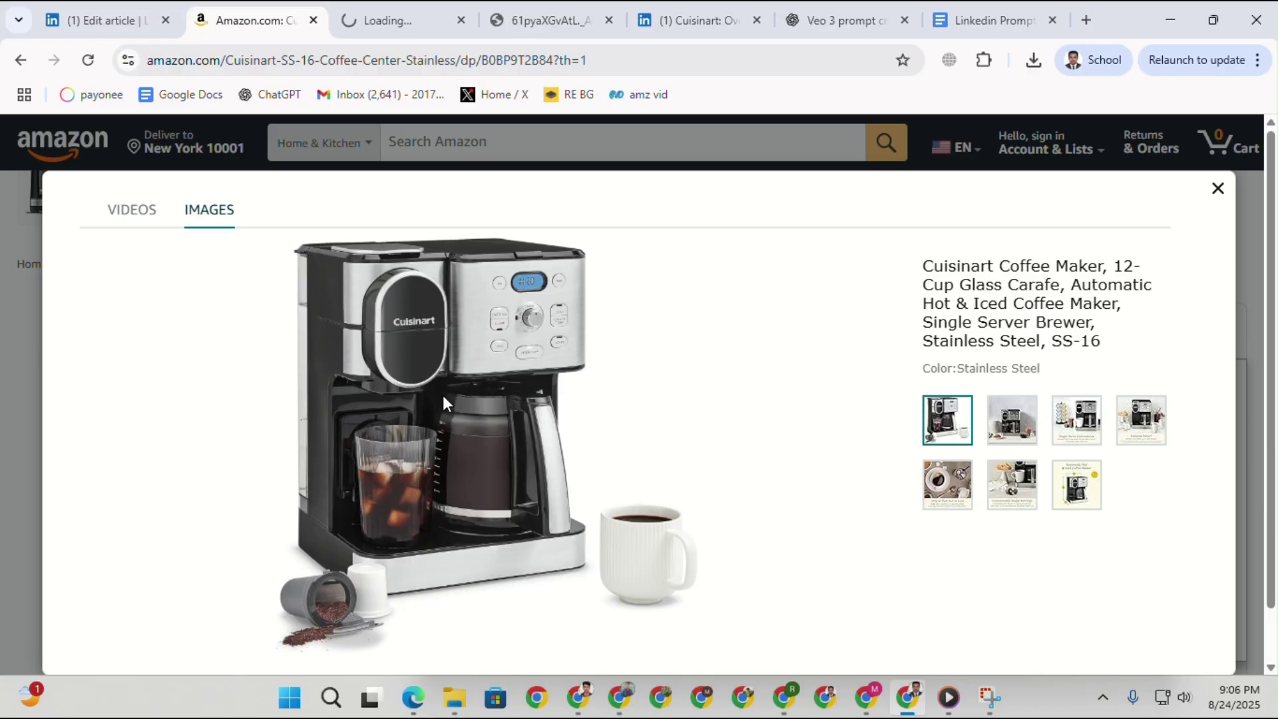
left_click(1012, 430)
right_click(501, 437)
left_click(533, 454)
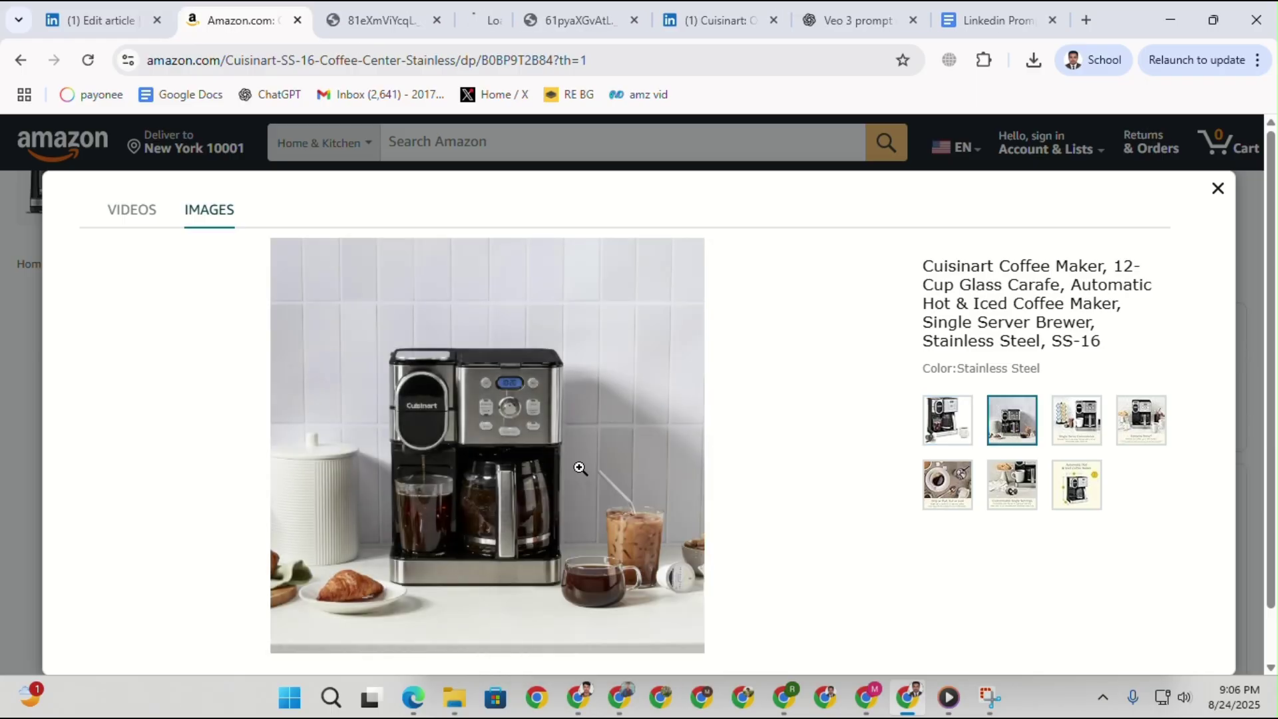
Browse the remaining Amazon SS-16 gallery images and open the "Customizable Single Servings" one in a new tab.
left_click(1142, 420)
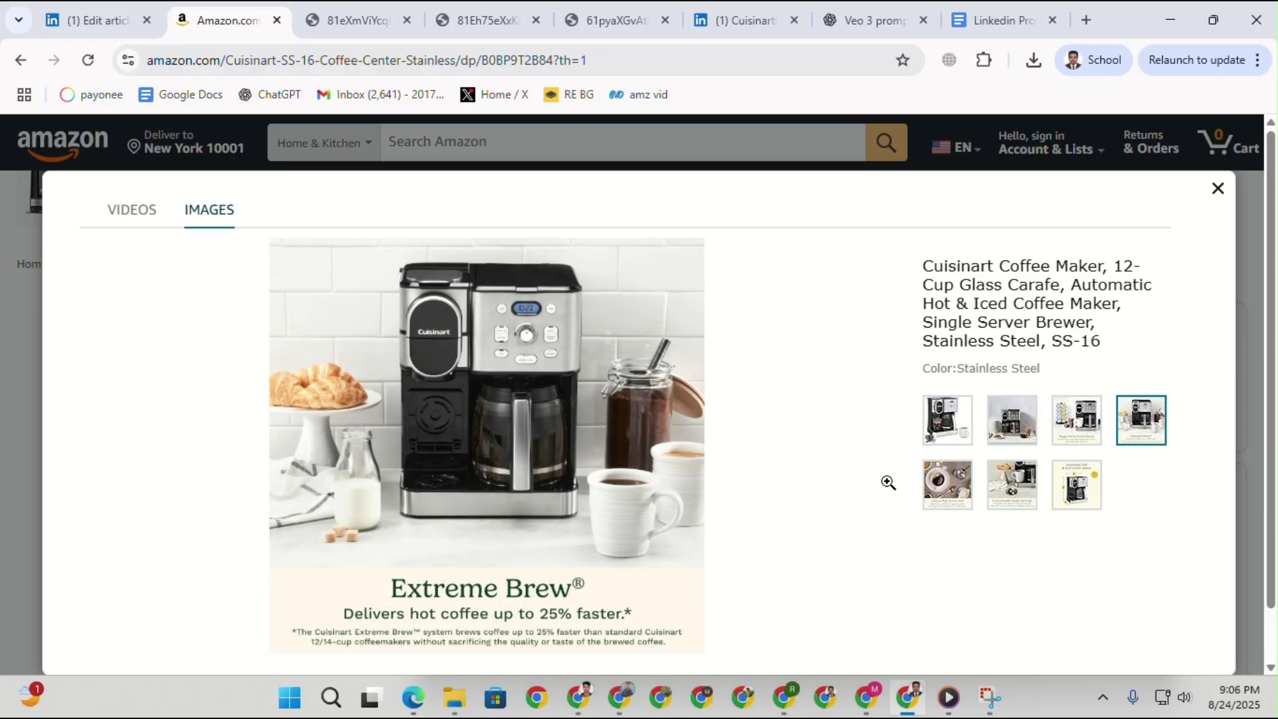
left_click(1012, 493)
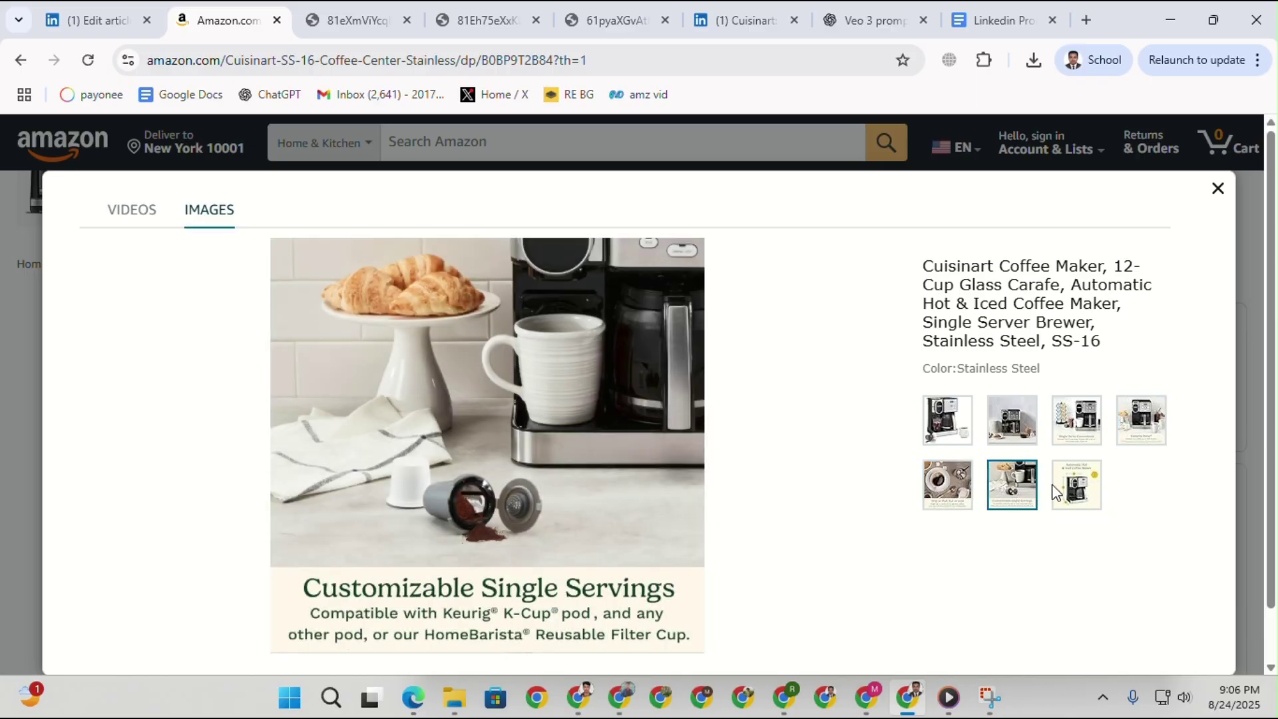
left_click(1076, 486)
left_click(1012, 486)
right_click(558, 422)
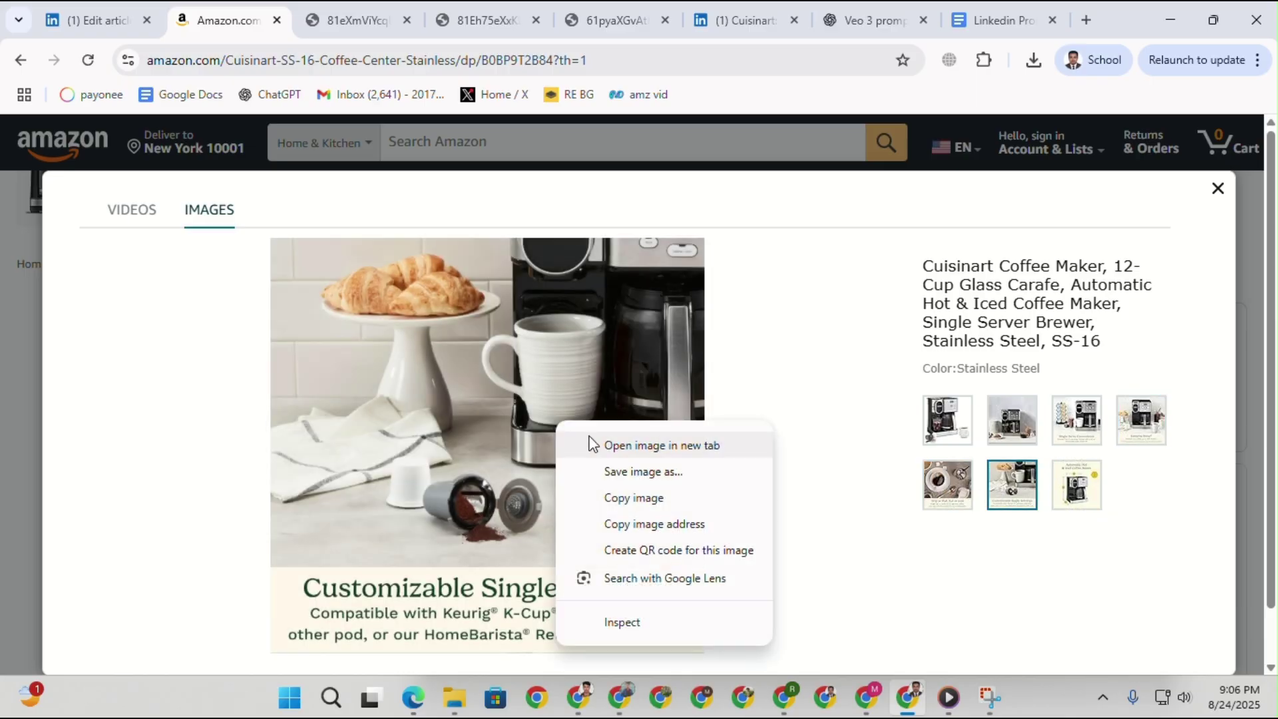
left_click(596, 442)
Save the three opened SS-16 product images to the Downloads folder under their default file names.
left_click(323, 12)
right_click(494, 397)
left_click(572, 441)
left_click(432, 20)
right_click(485, 333)
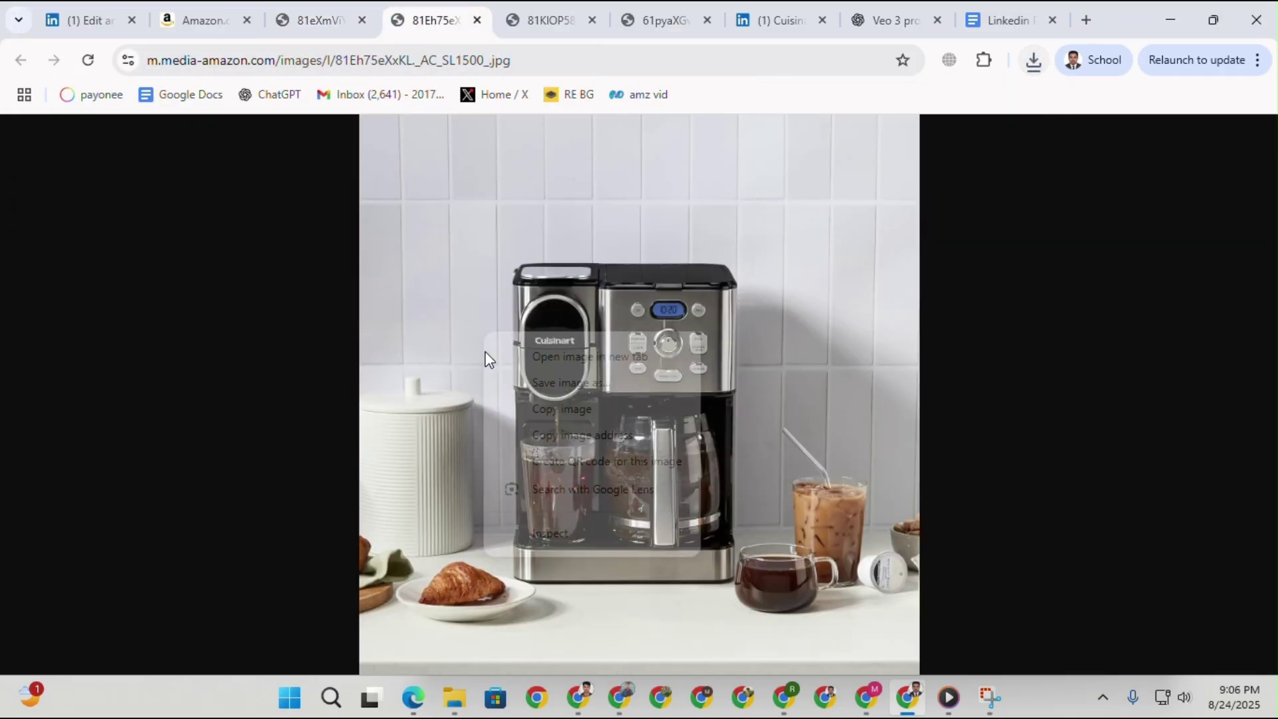
left_click(523, 385)
key("Return")
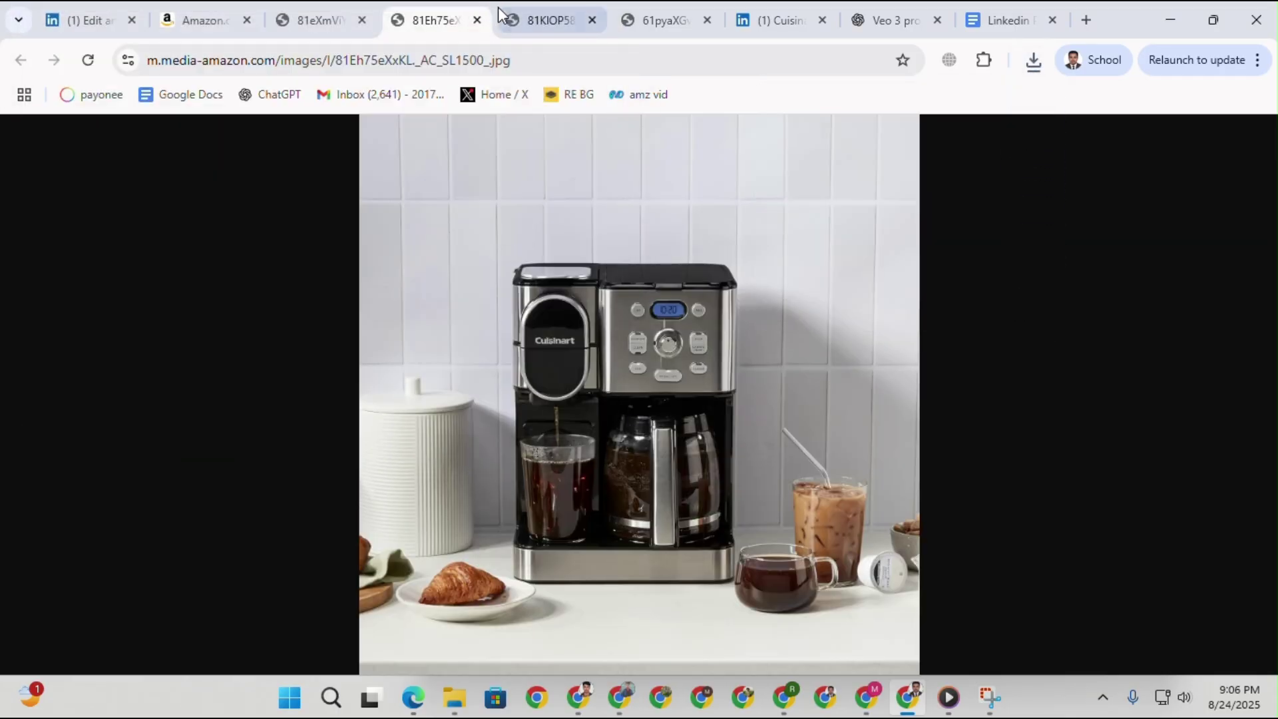
left_click(505, 16)
right_click(503, 333)
left_click(541, 368)
key("Return")
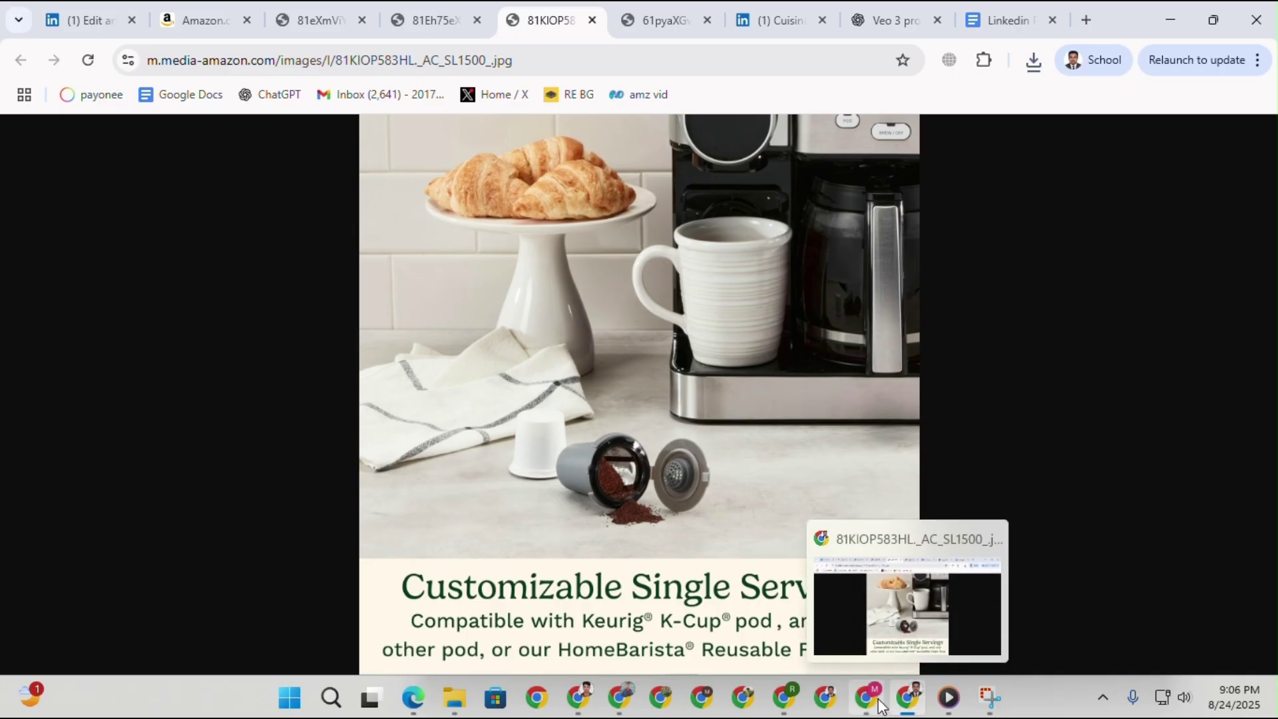
Return to the LinkedIn article draft and copy the heading "Is the Cuisinart SS-16 Coffee Maker Good?".
mouse_move(887, 704)
left_click(110, 8)
scroll(537, 217, "up", 15)
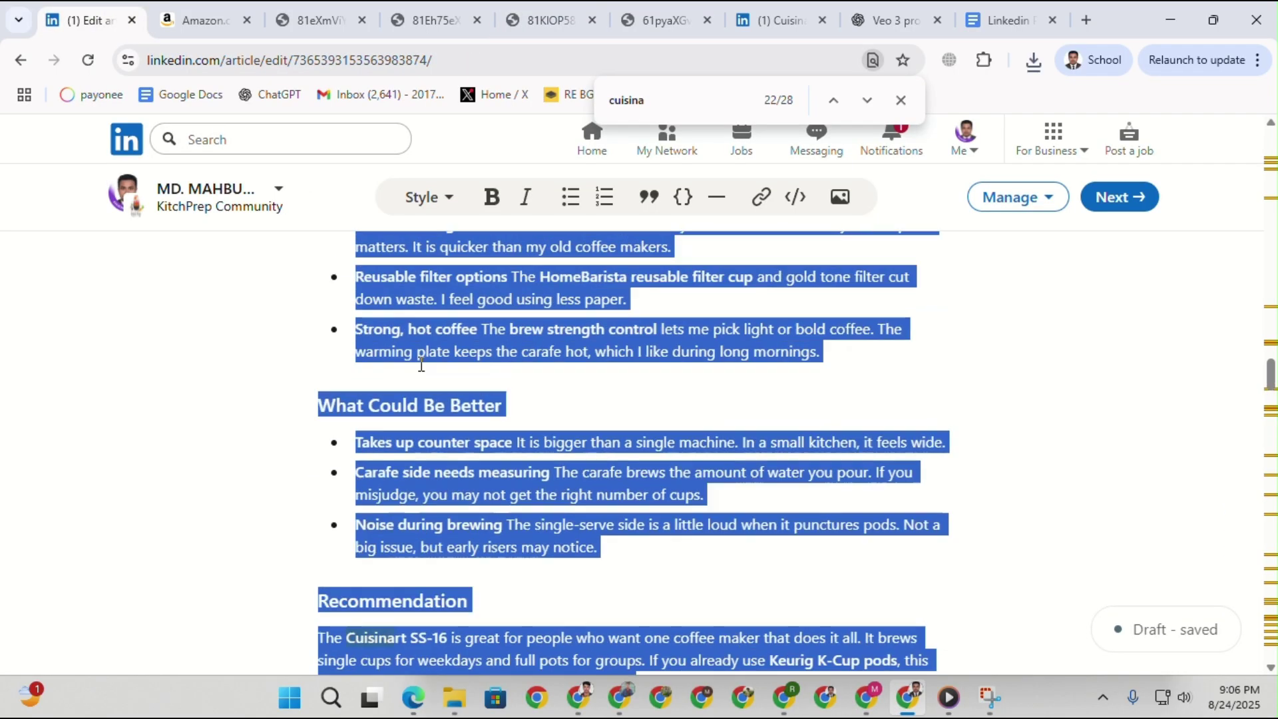
left_click(481, 464)
triple_click(482, 436)
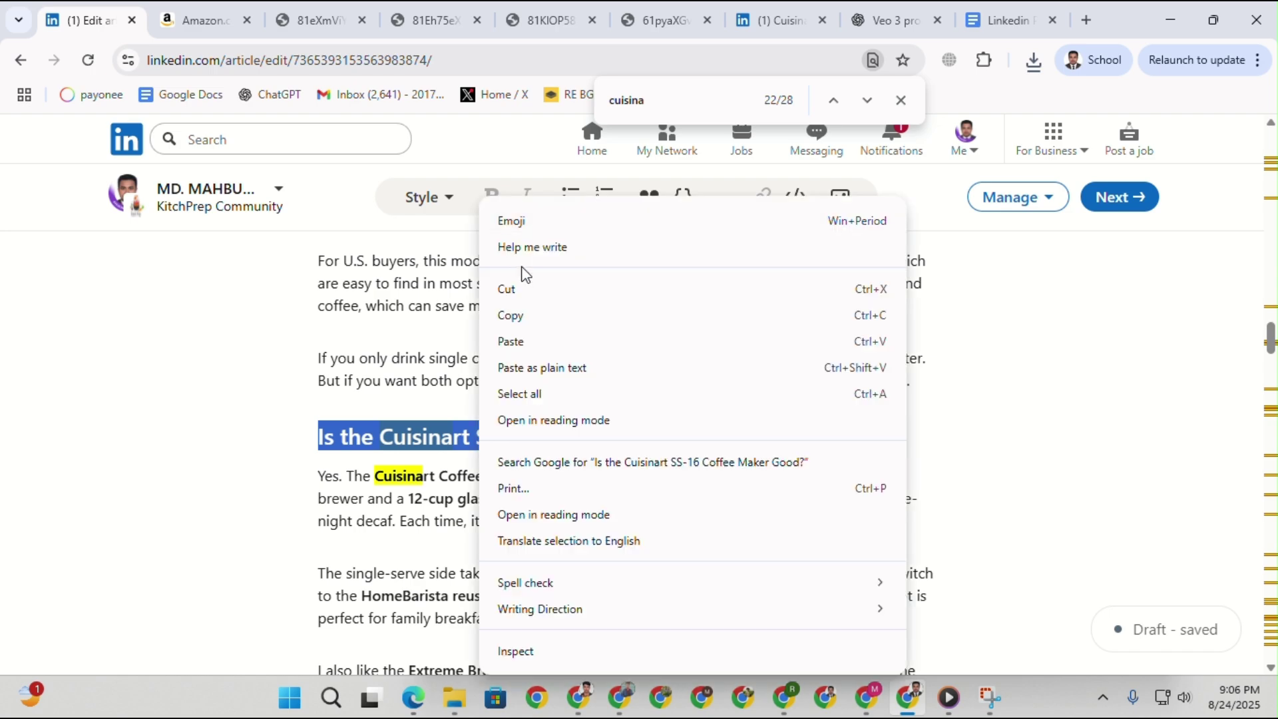
left_click(516, 316)
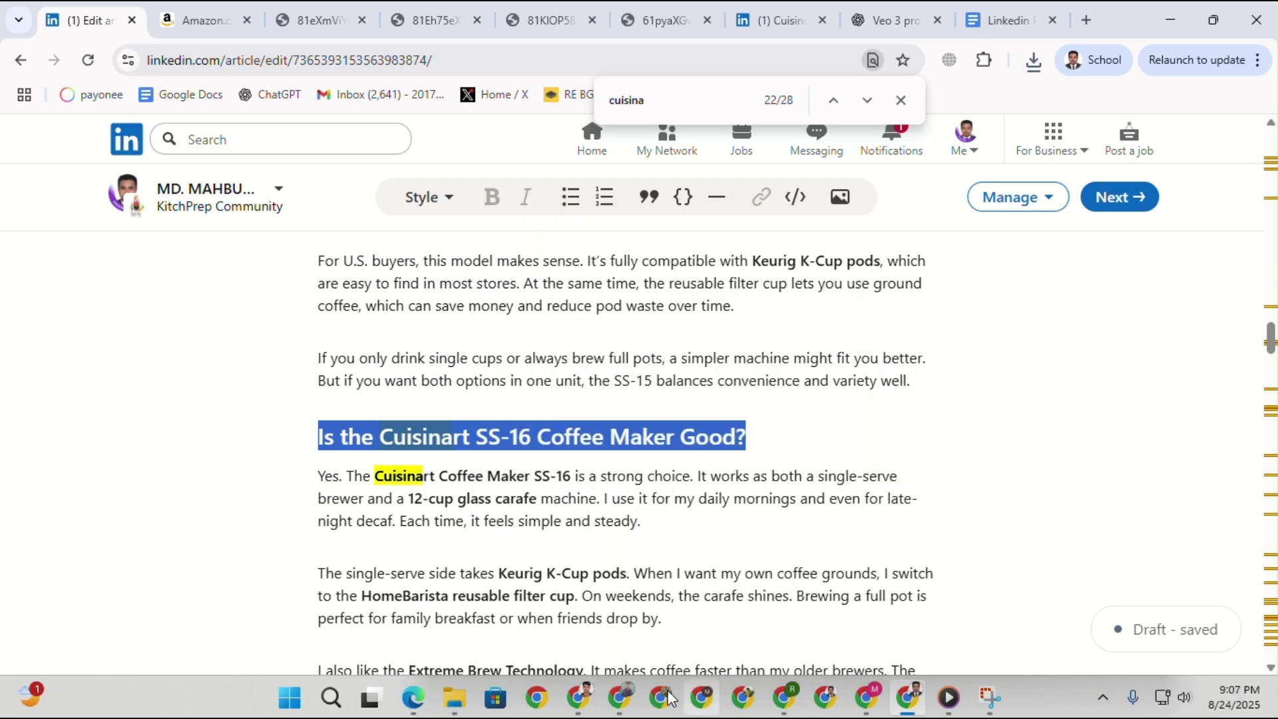
Switch to the Canva design and replace its title with the copied heading "Is the Cuisinart SS-16 Coffee Maker Good?".
left_click(620, 698)
left_click(782, 144)
right_click(782, 143)
left_click(866, 228)
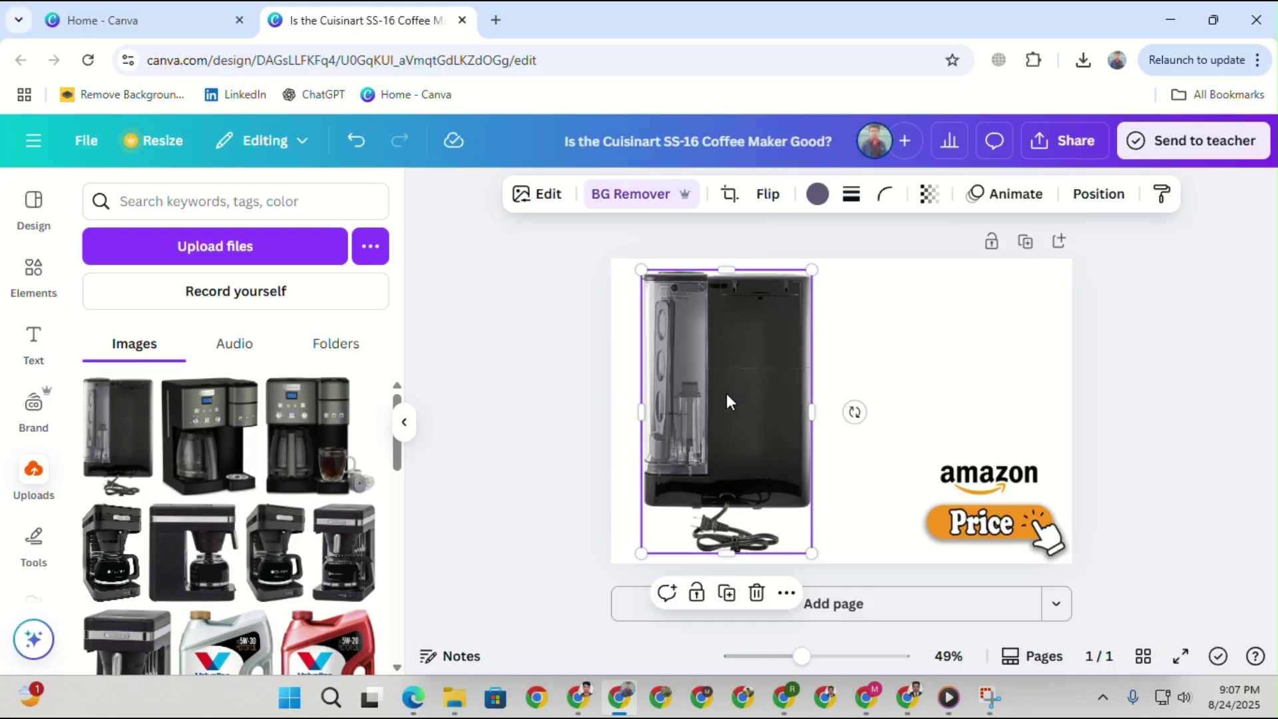
Delete the old coffee maker image, then upload 81eXmViYcqL._AC_SL1500_ and add it to the page.
key("Delete")
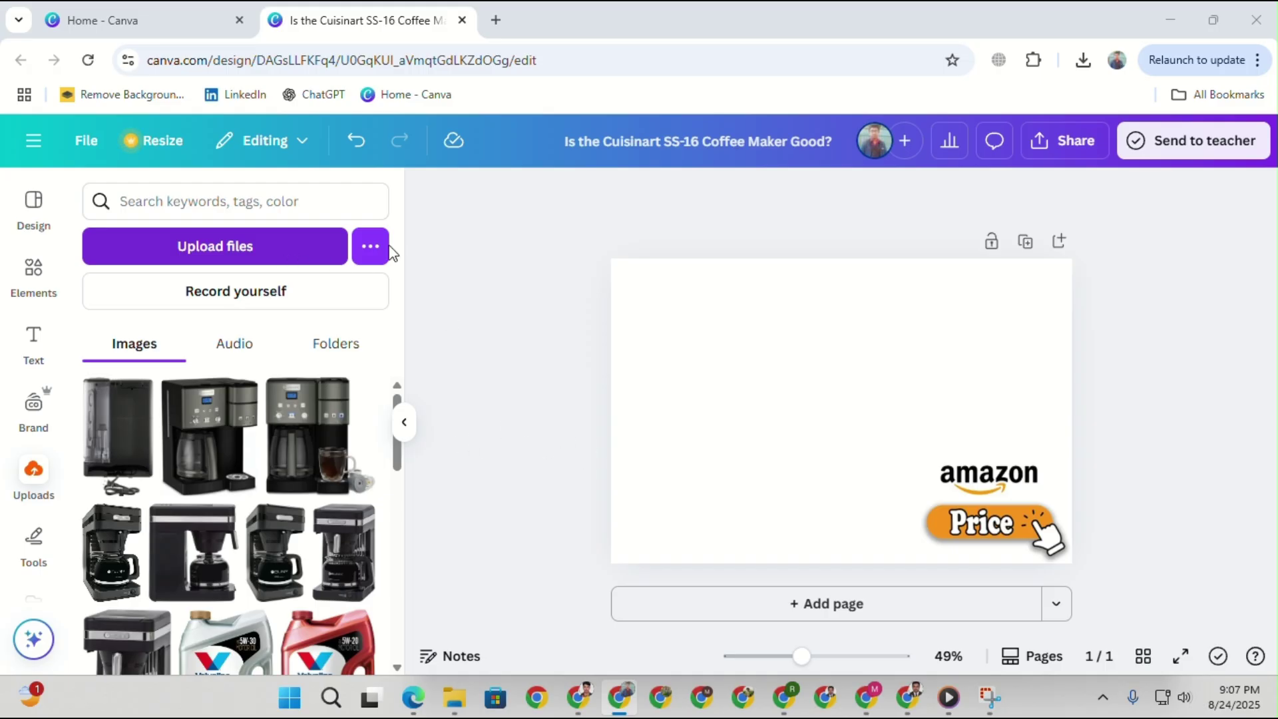
left_click(215, 246)
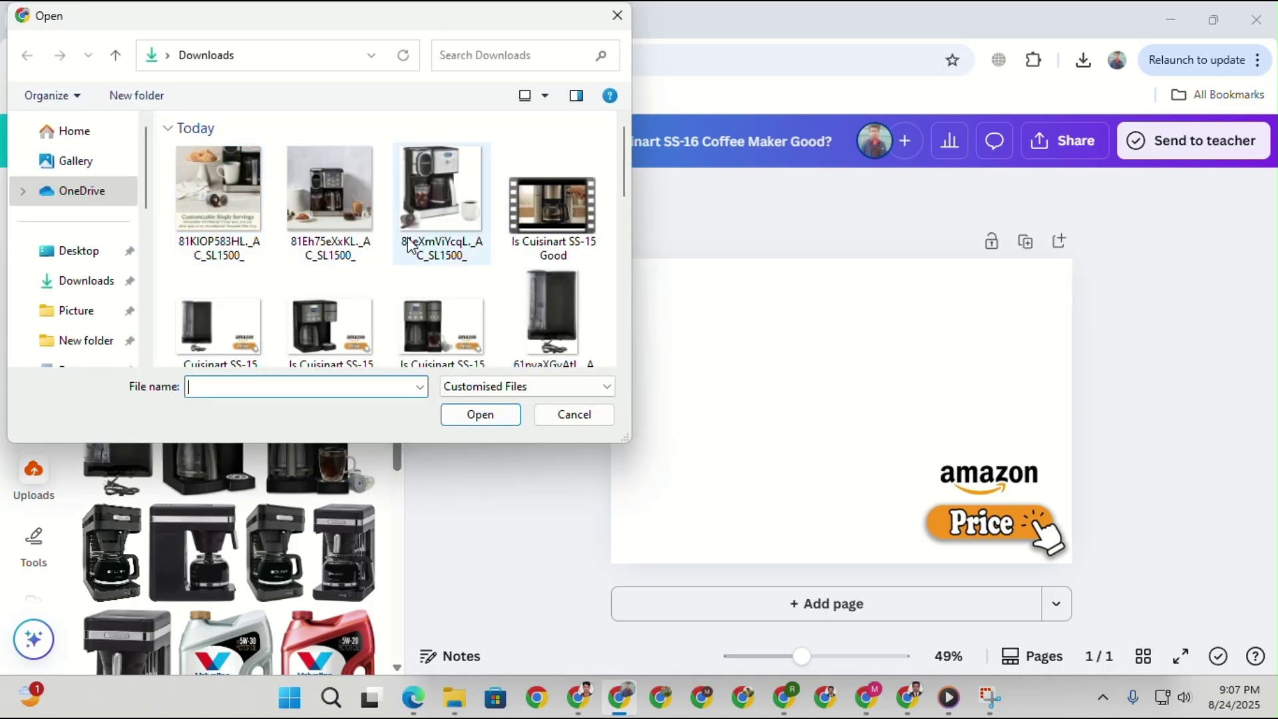
left_click(434, 208)
double_click(443, 264)
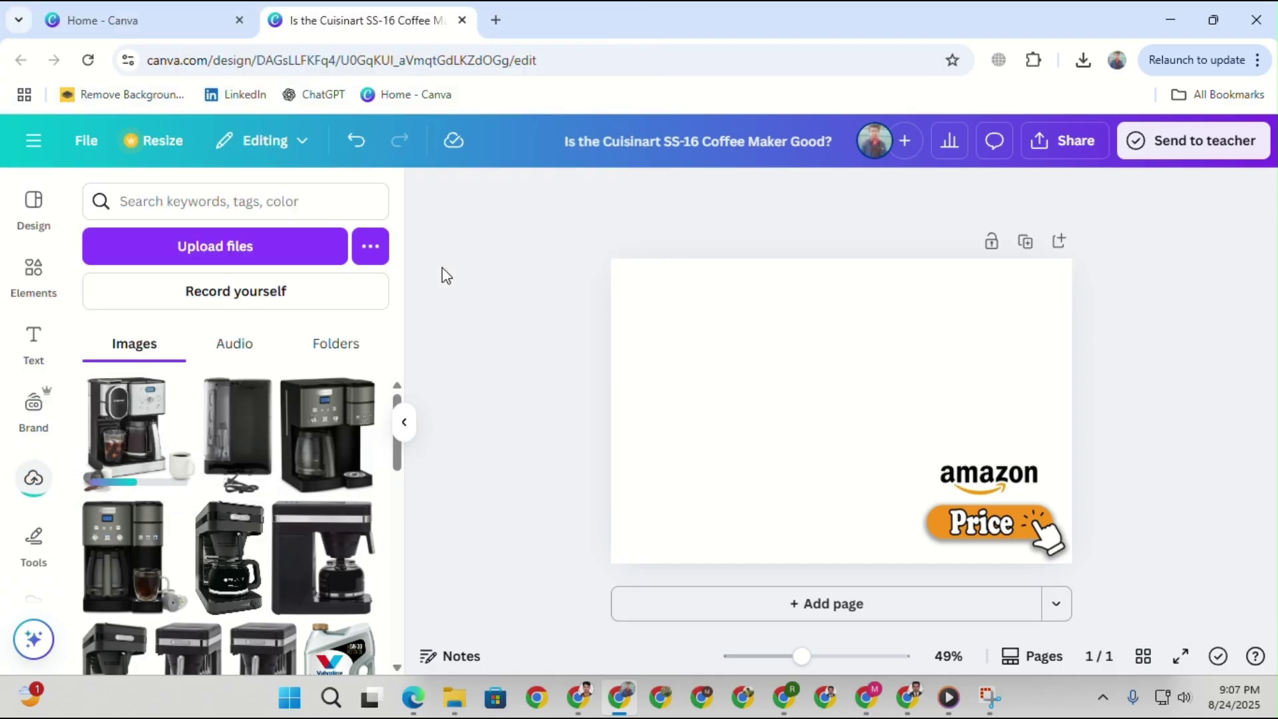
left_click(130, 426)
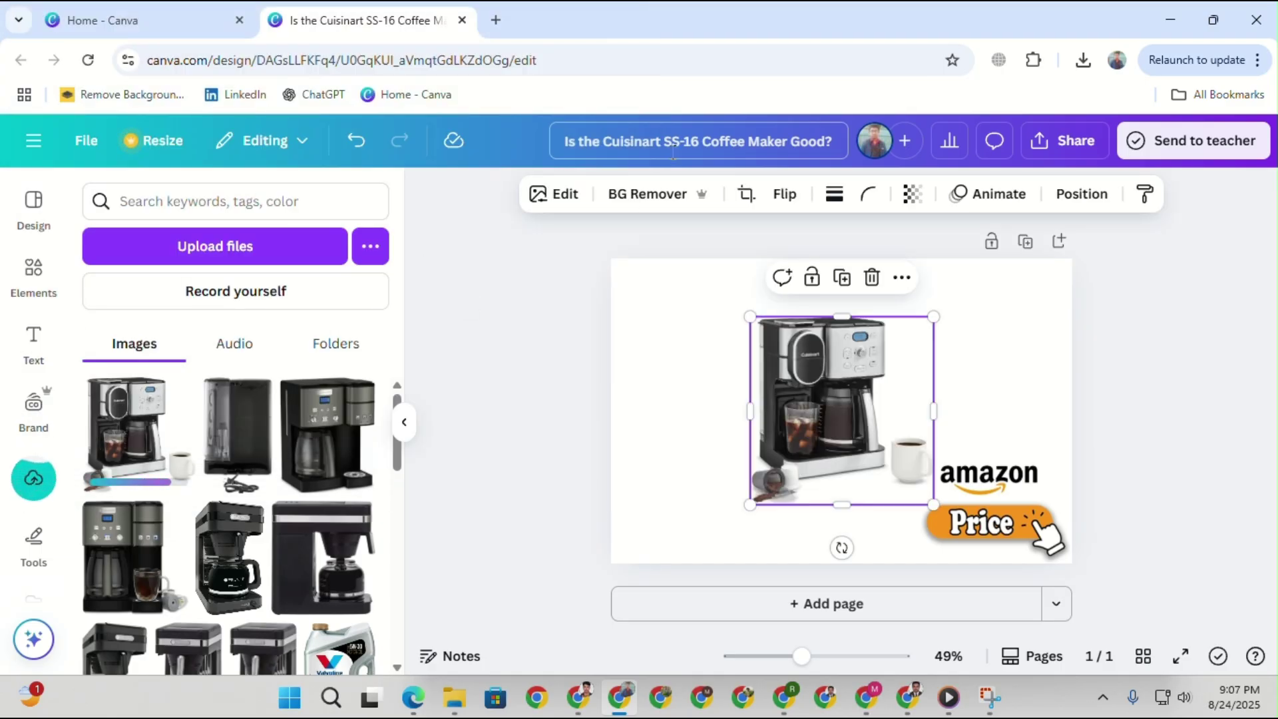
Remove the new coffee maker image's background and enlarge it to about 628 by 645 beside the Amazon price badge.
left_click_drag(806, 394, 674, 345)
left_click_drag(802, 459, 913, 562)
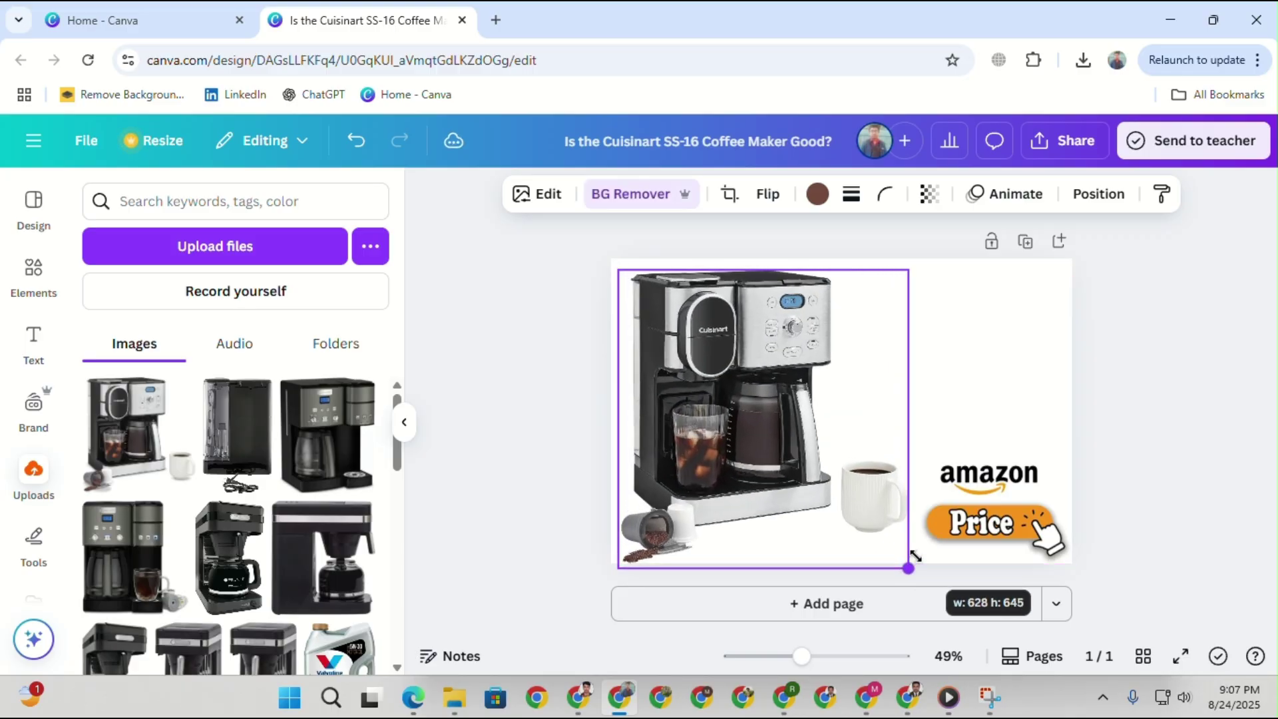
left_click(996, 345)
Download the design as a JPG at size 1 with the file size limited to 60 KB.
left_click(1064, 141)
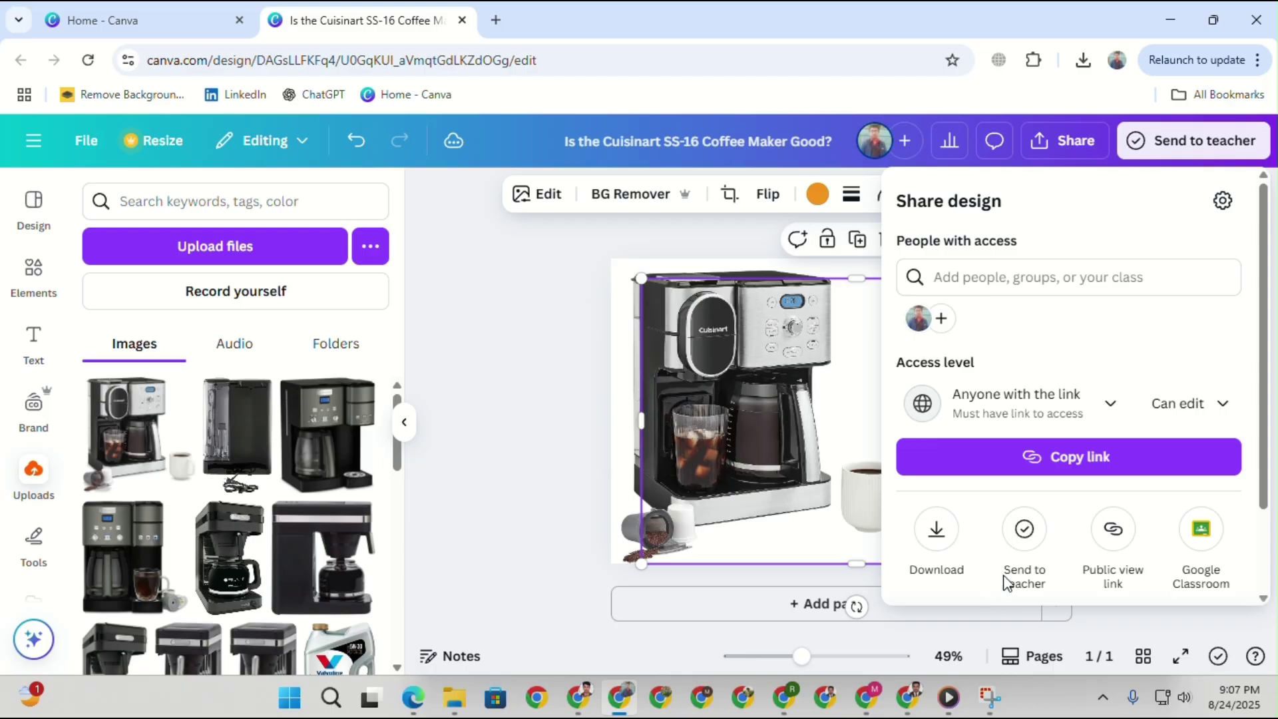
left_click(938, 530)
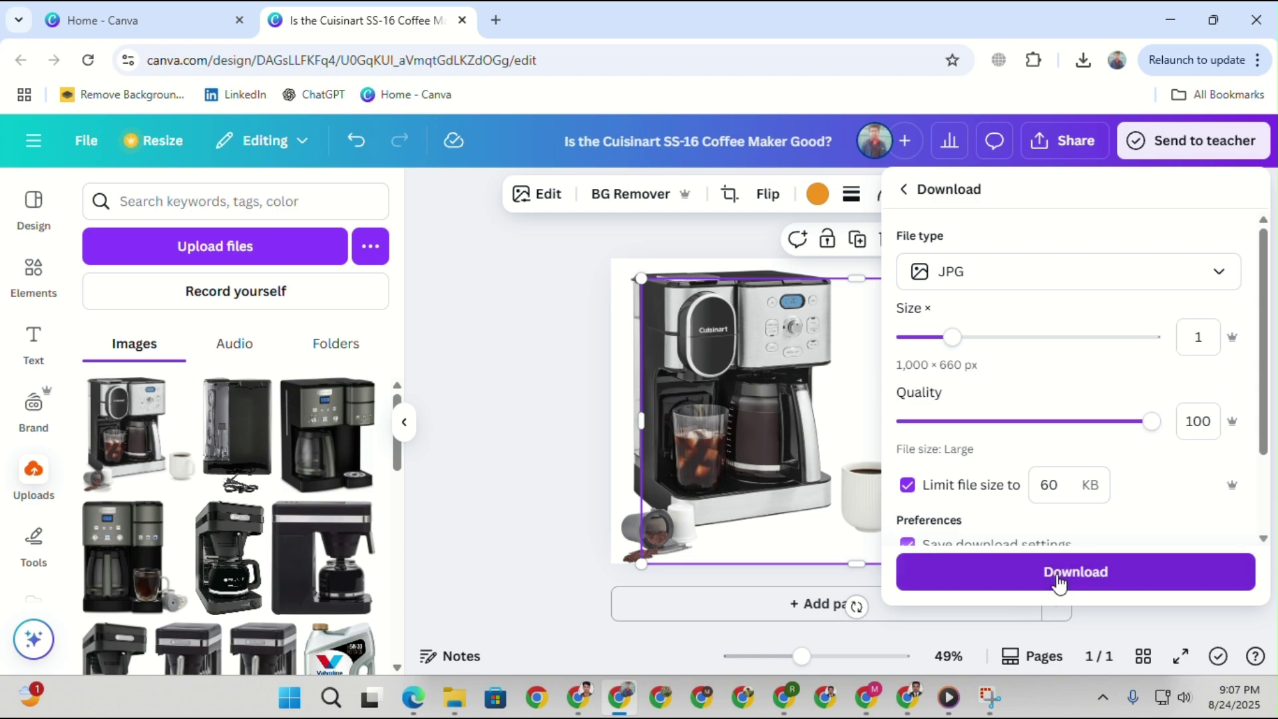
left_click(1039, 572)
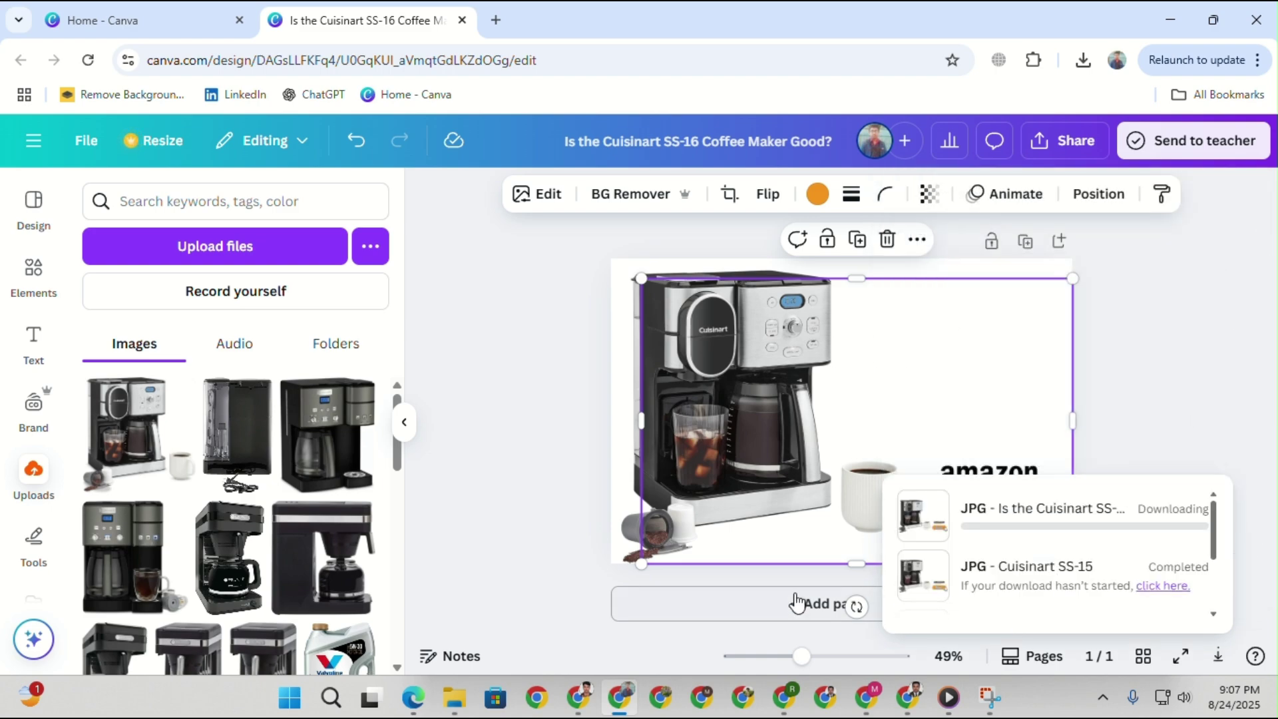
Delete the current coffee maker image, then upload 81Eh75eXxKL._AC_SL1500_ and add it to the page.
left_click(735, 406)
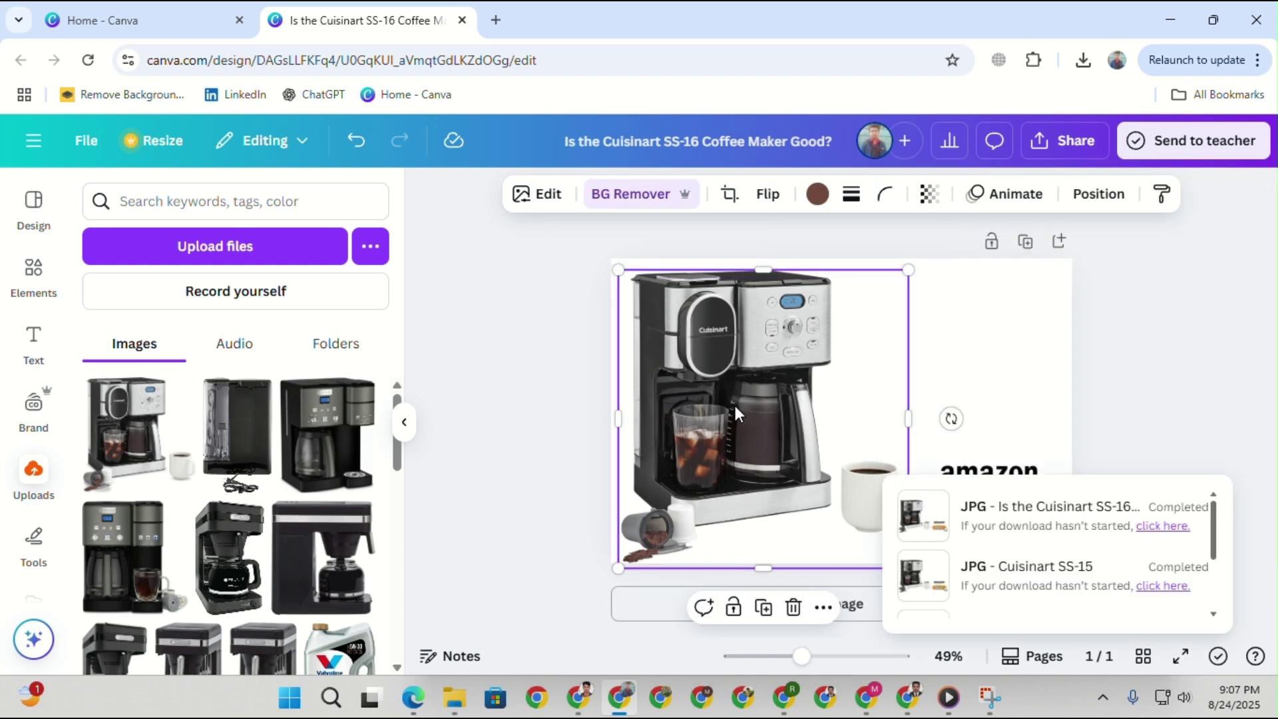
left_click(692, 389)
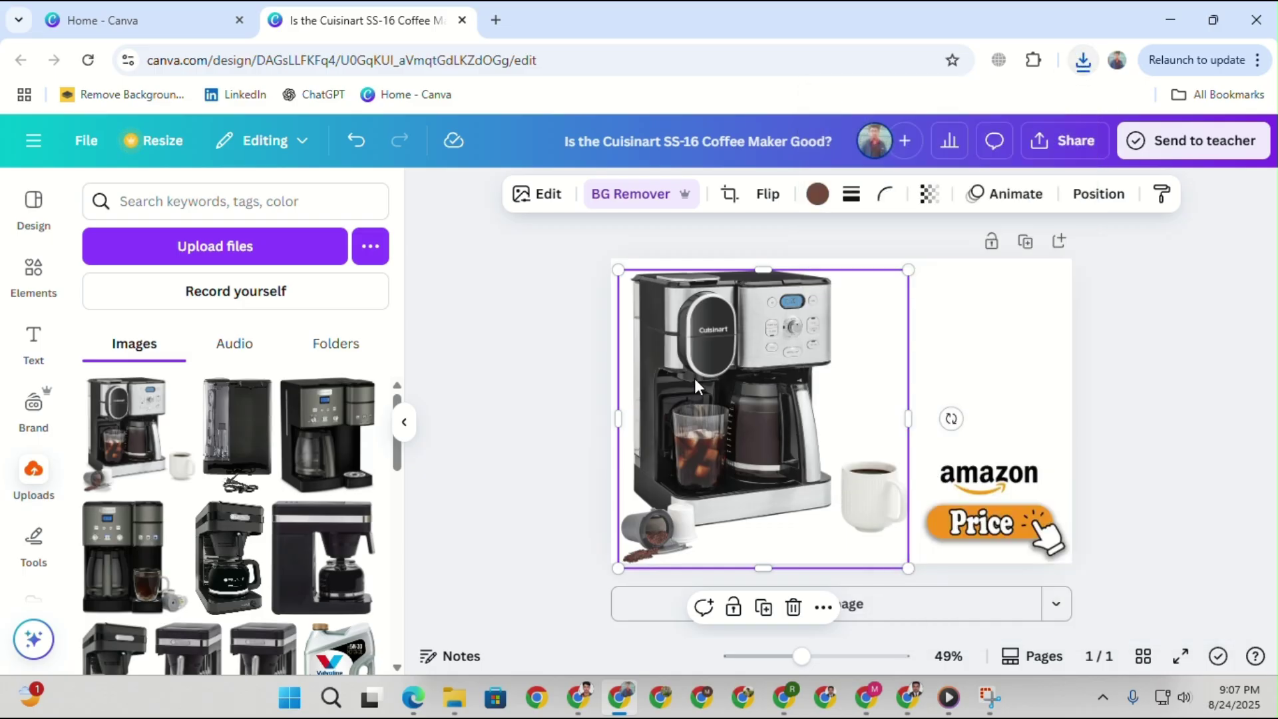
key("Delete")
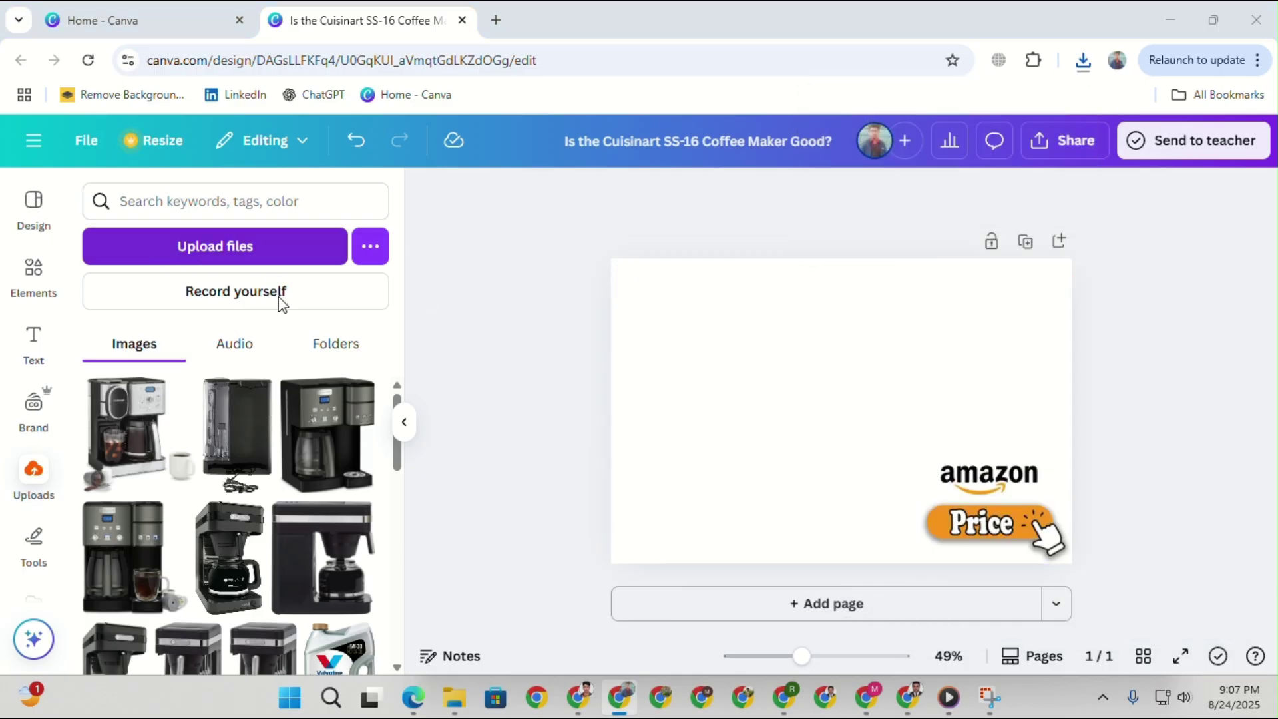
left_click(266, 234)
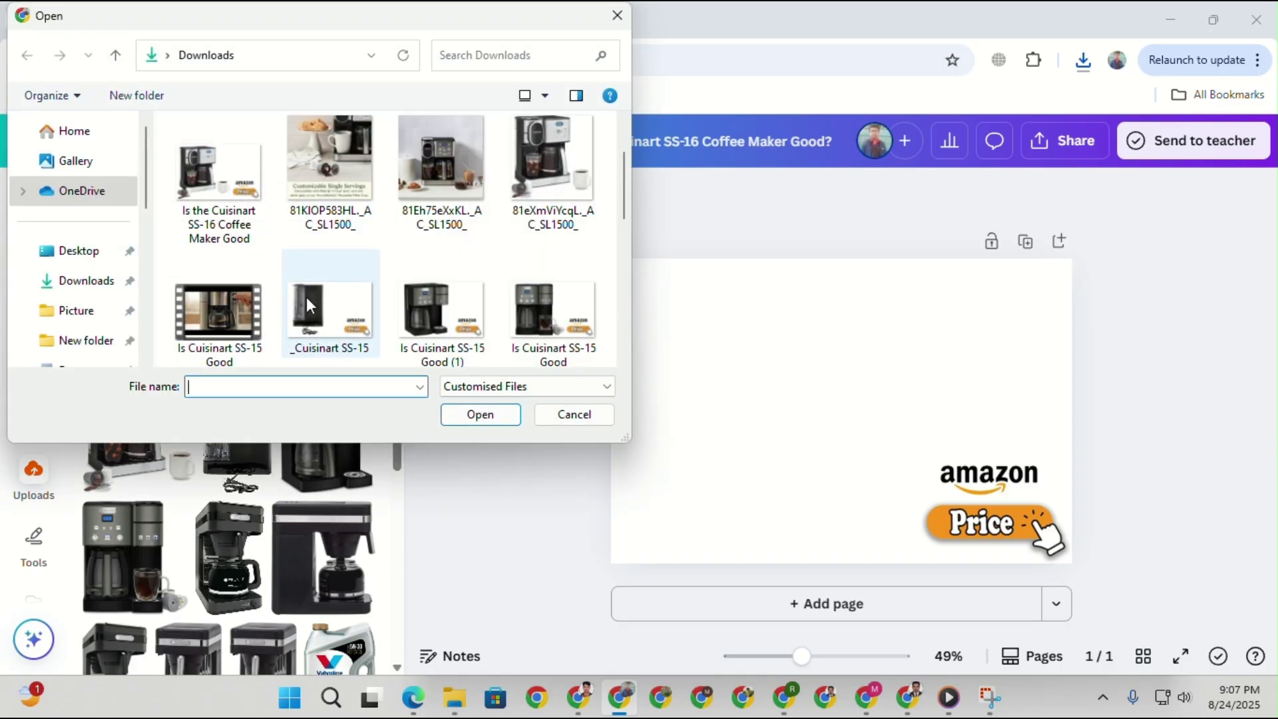
double_click(439, 188)
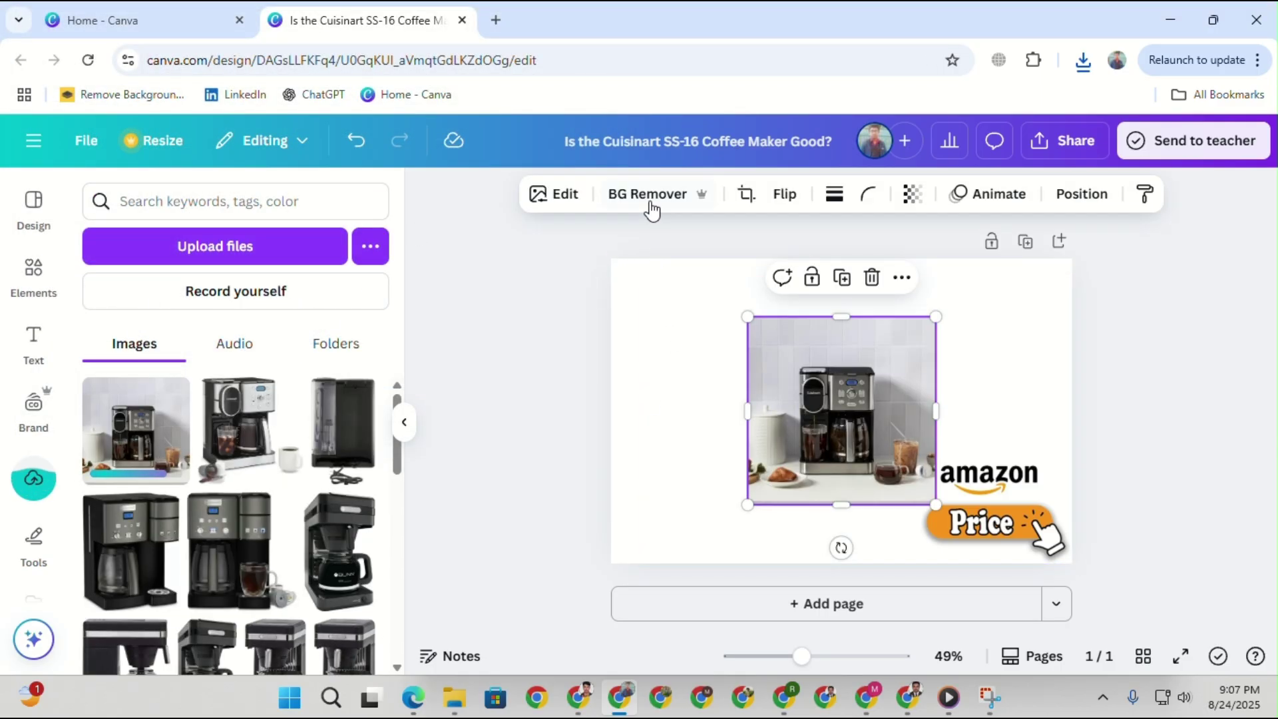
Remove the kitchen background and enlarge and reposition the coffee maker until it fills the page height beside the Amazon badge.
left_click_drag(845, 413, 729, 366)
left_click_drag(813, 445, 918, 633)
left_click_drag(807, 377, 737, 307)
left_click_drag(885, 519, 1075, 587)
left_click_drag(816, 420, 820, 388)
left_click_drag(1008, 610, 1057, 645)
left_click_drag(781, 429, 782, 404)
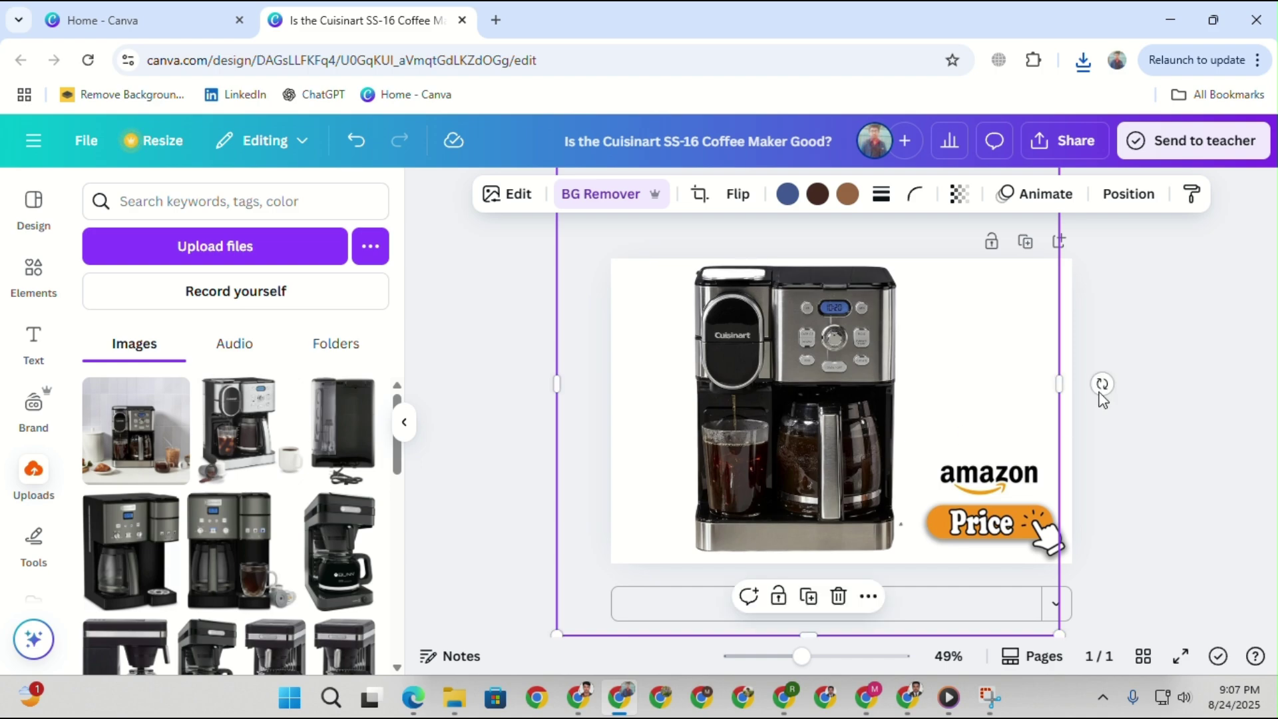
left_click(1263, 345)
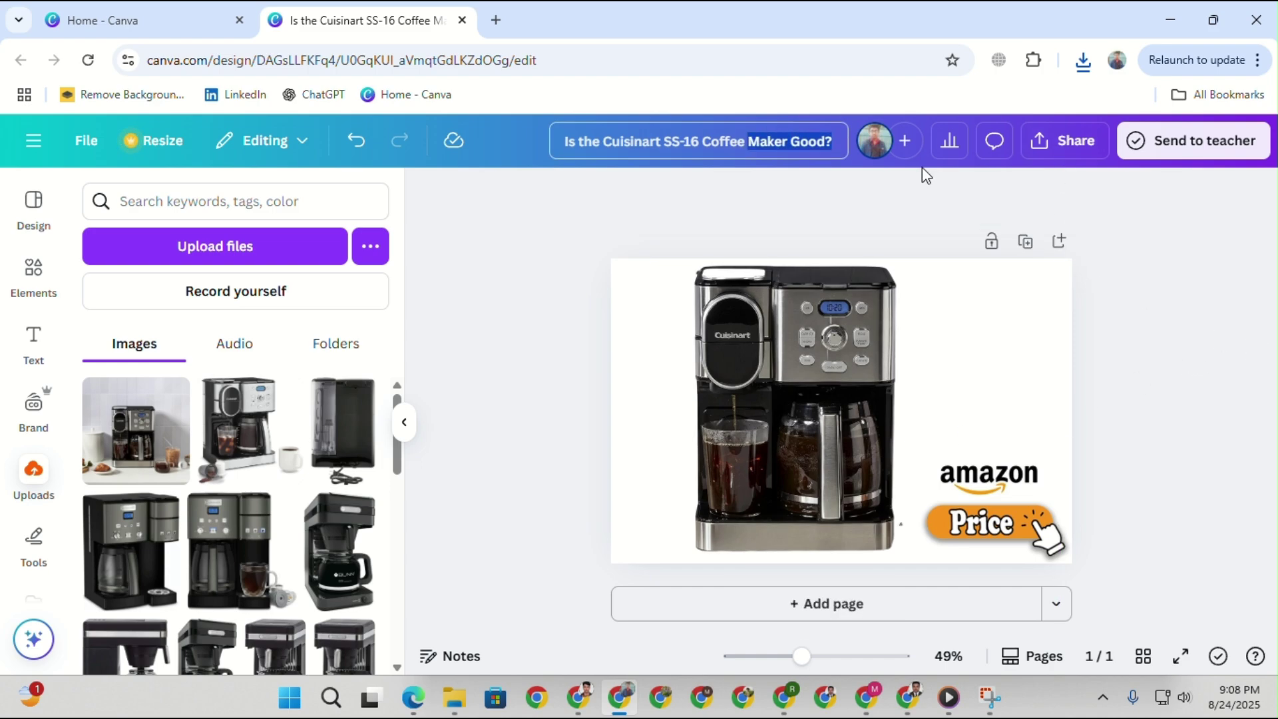
Shorten the design title to "Cuisinart SS-16 Coffee" and download the design as a JPG.
key("BackSpace")
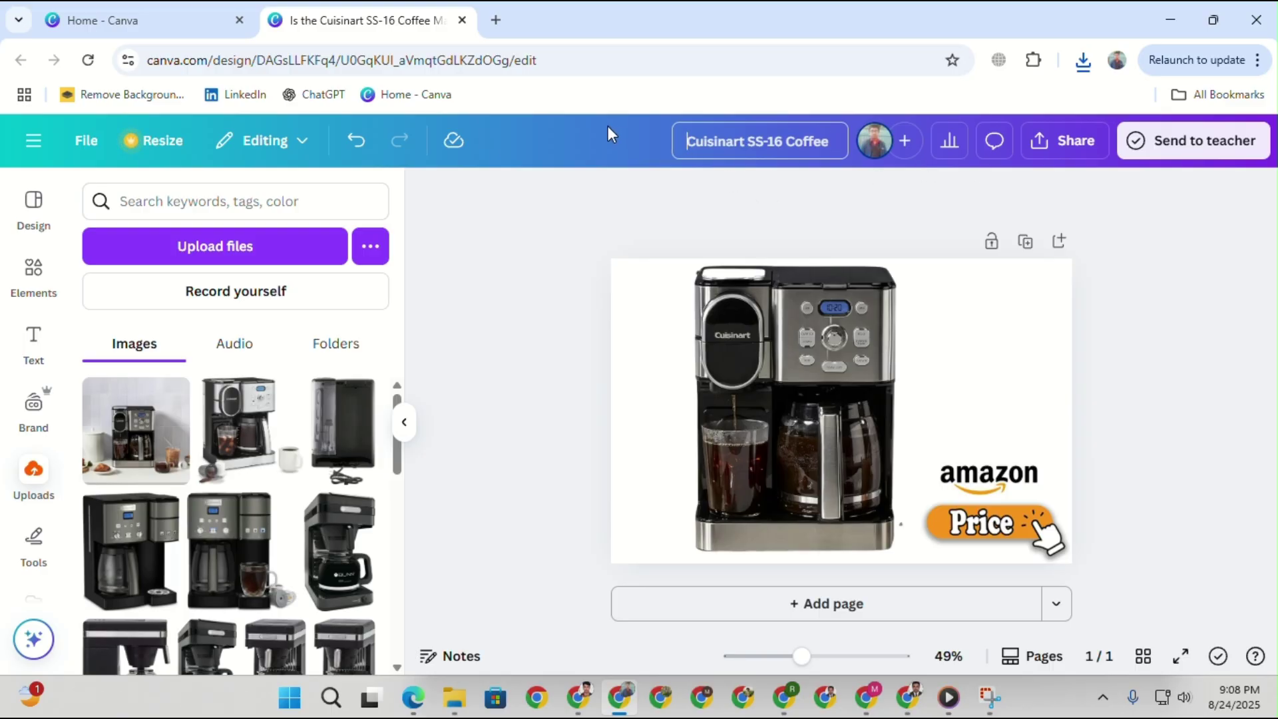
left_click(1072, 142)
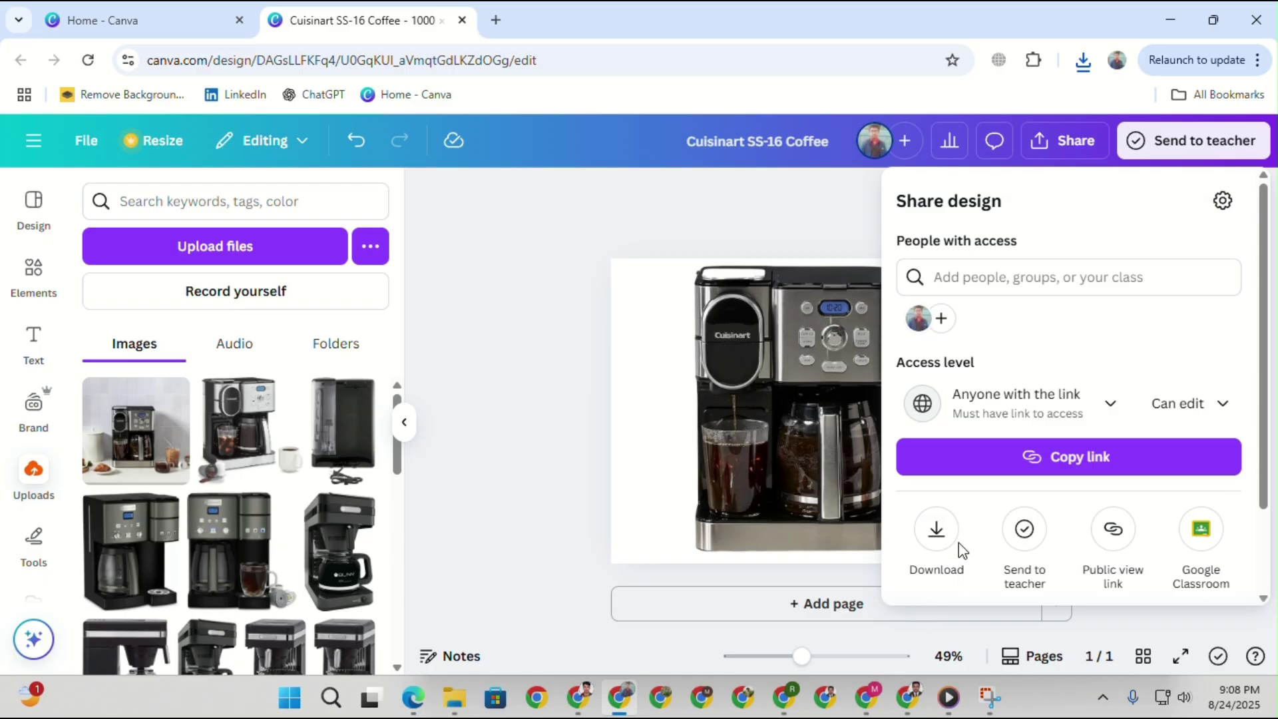
left_click(956, 536)
left_click(1040, 574)
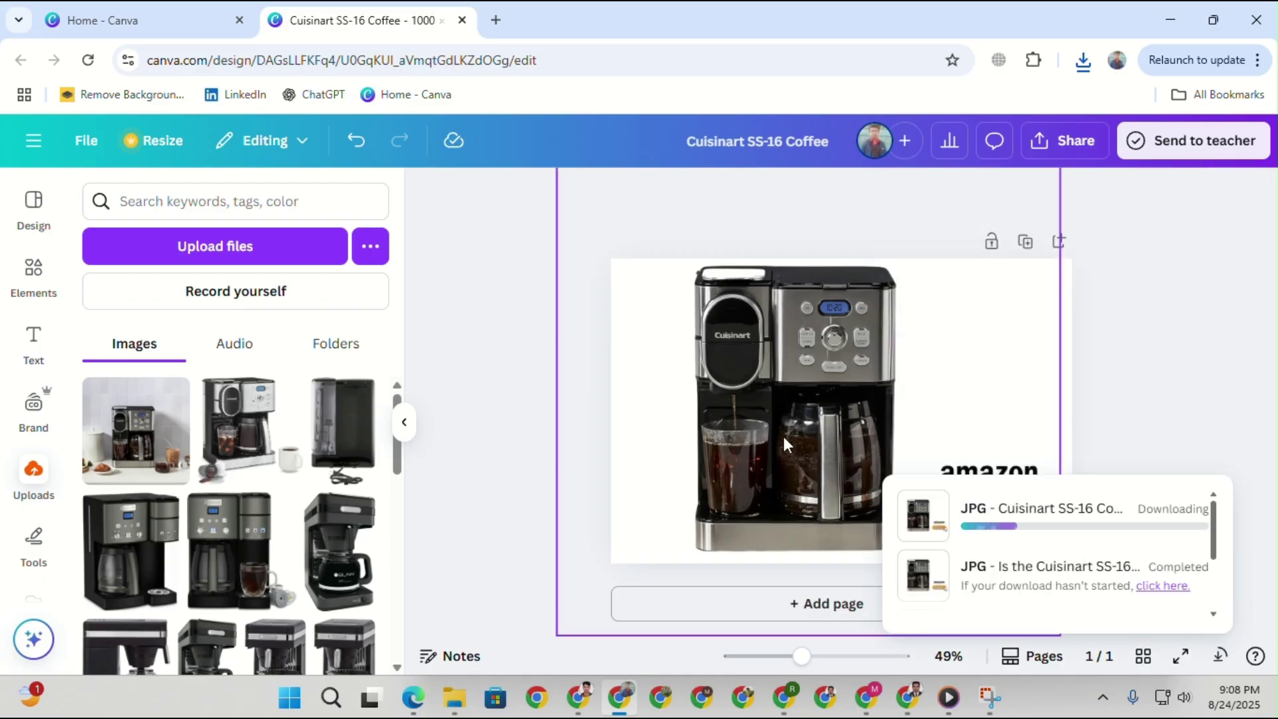
Switch to the Flow project, preview the generated SS-16 kitchen clip and download it at original size (720p).
left_click(866, 697)
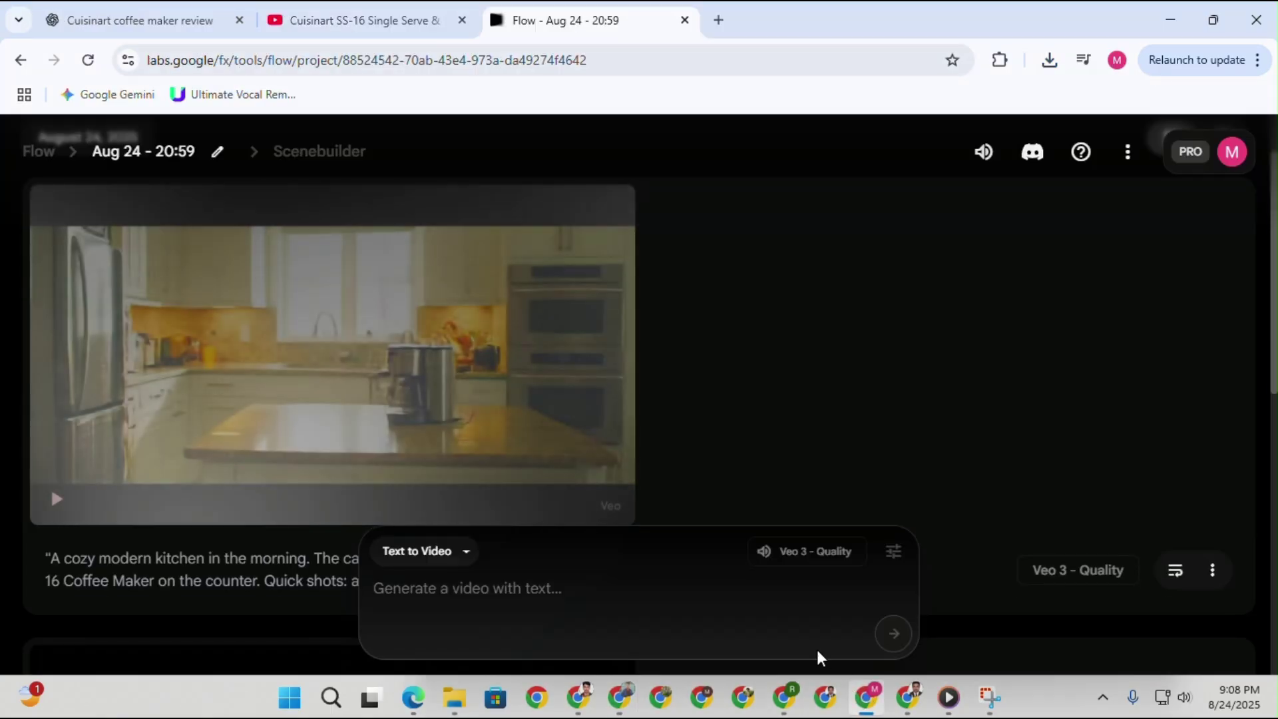
left_click(52, 506)
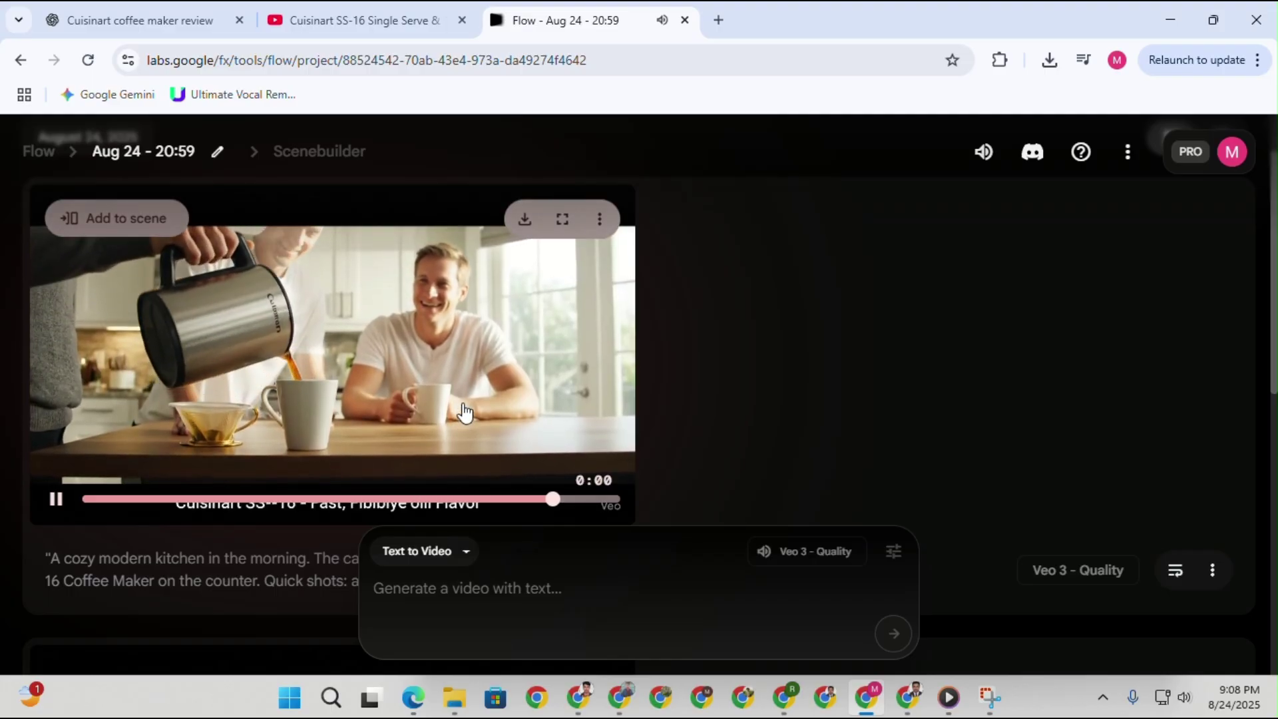
left_click(56, 499)
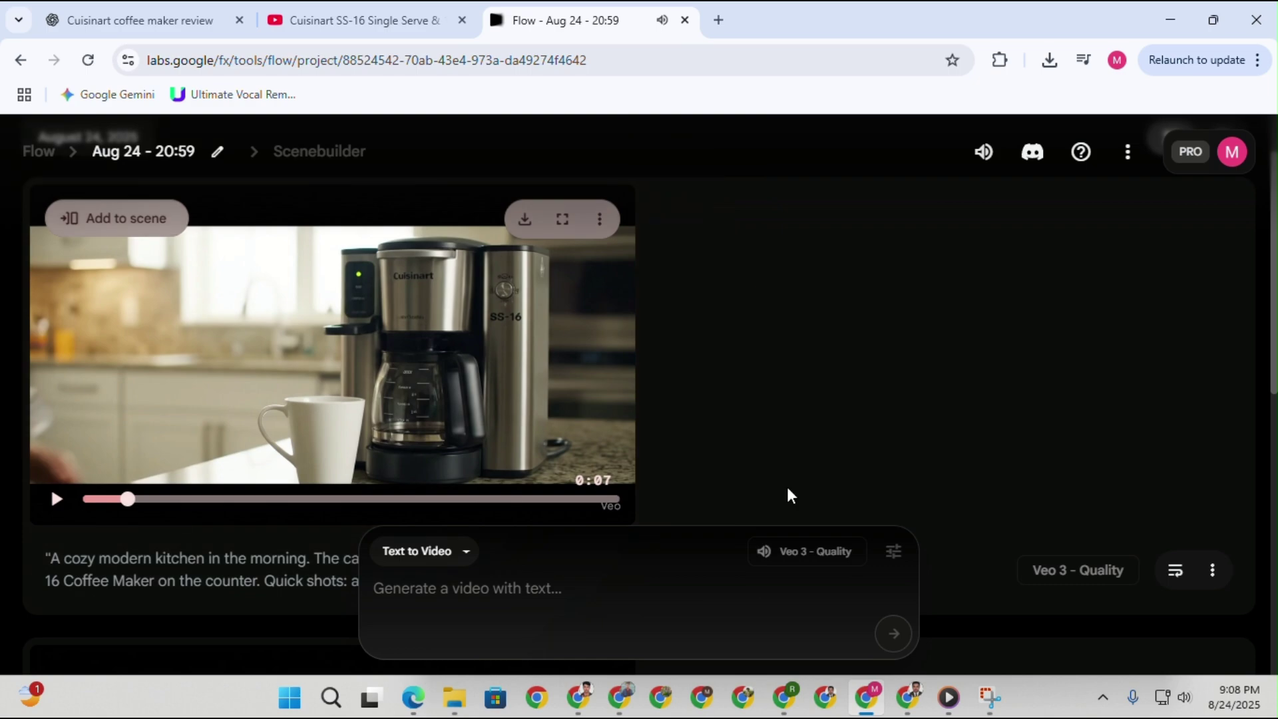
left_click(524, 223)
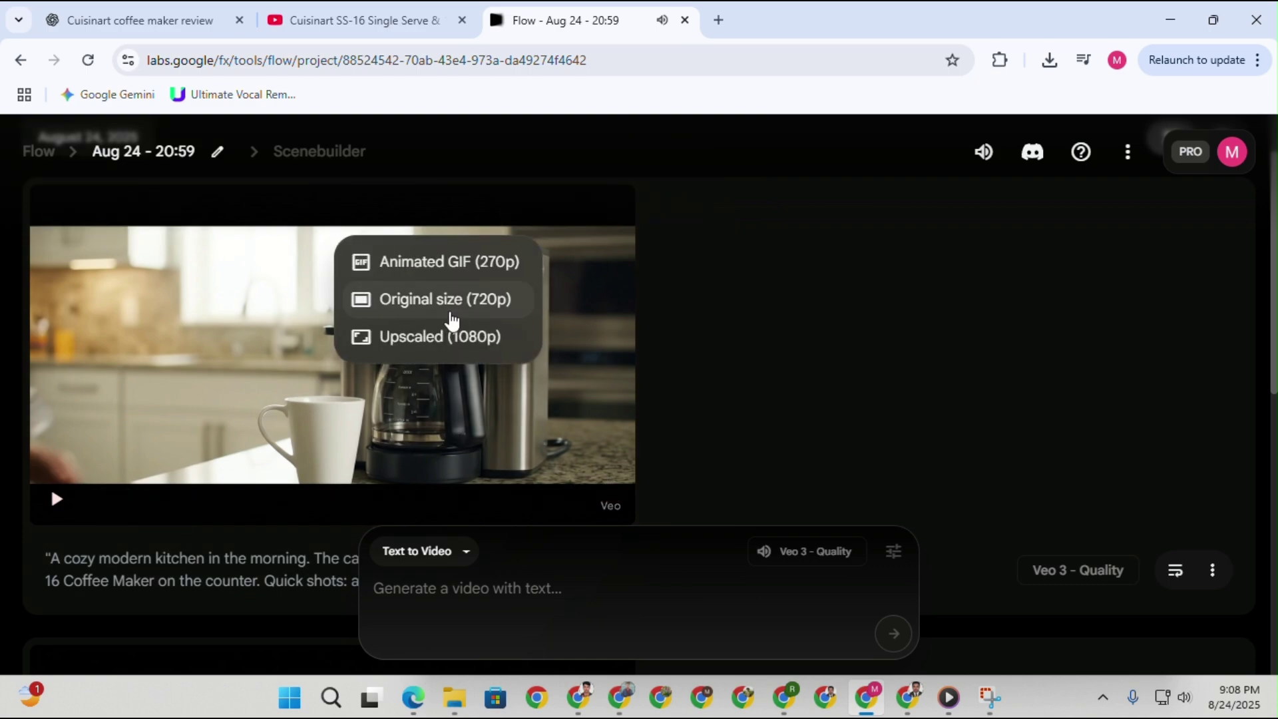
left_click(450, 313)
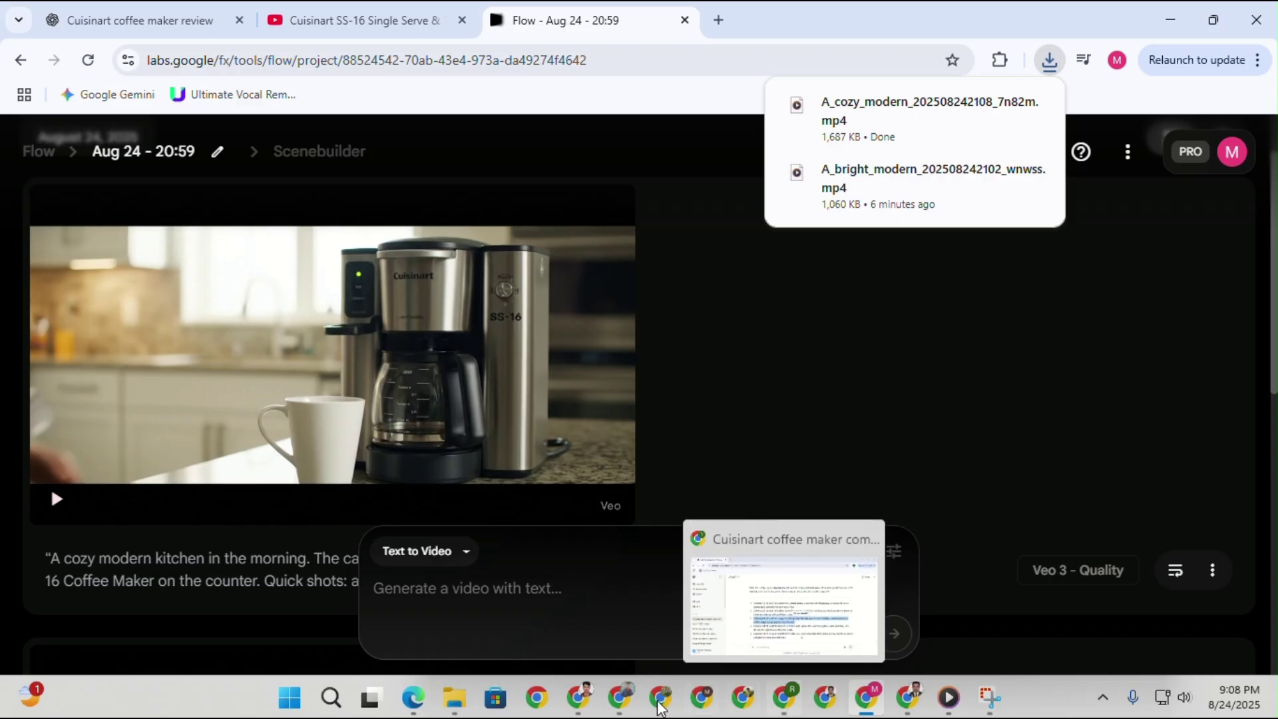
left_click(454, 698)
right_click(584, 488)
left_click(517, 479)
left_click(413, 472)
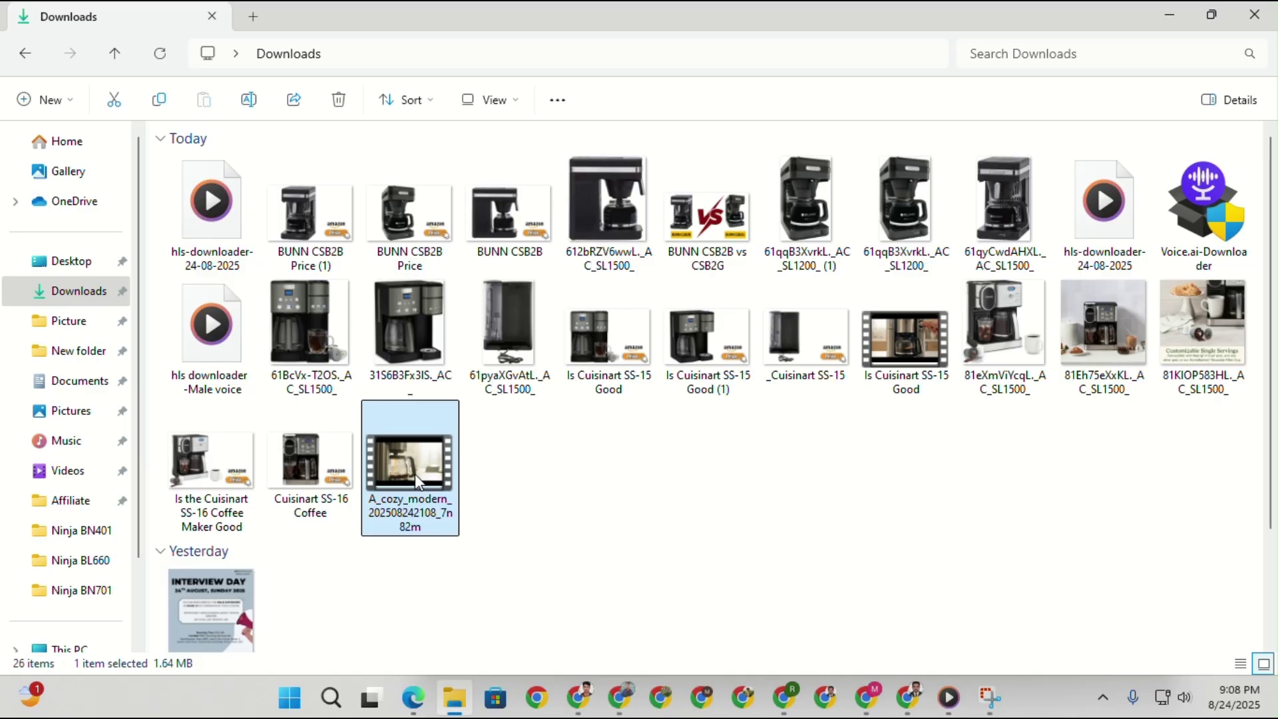
key("F2")
type("Is the Cuisinart SS-16 Coffee Maker Good")
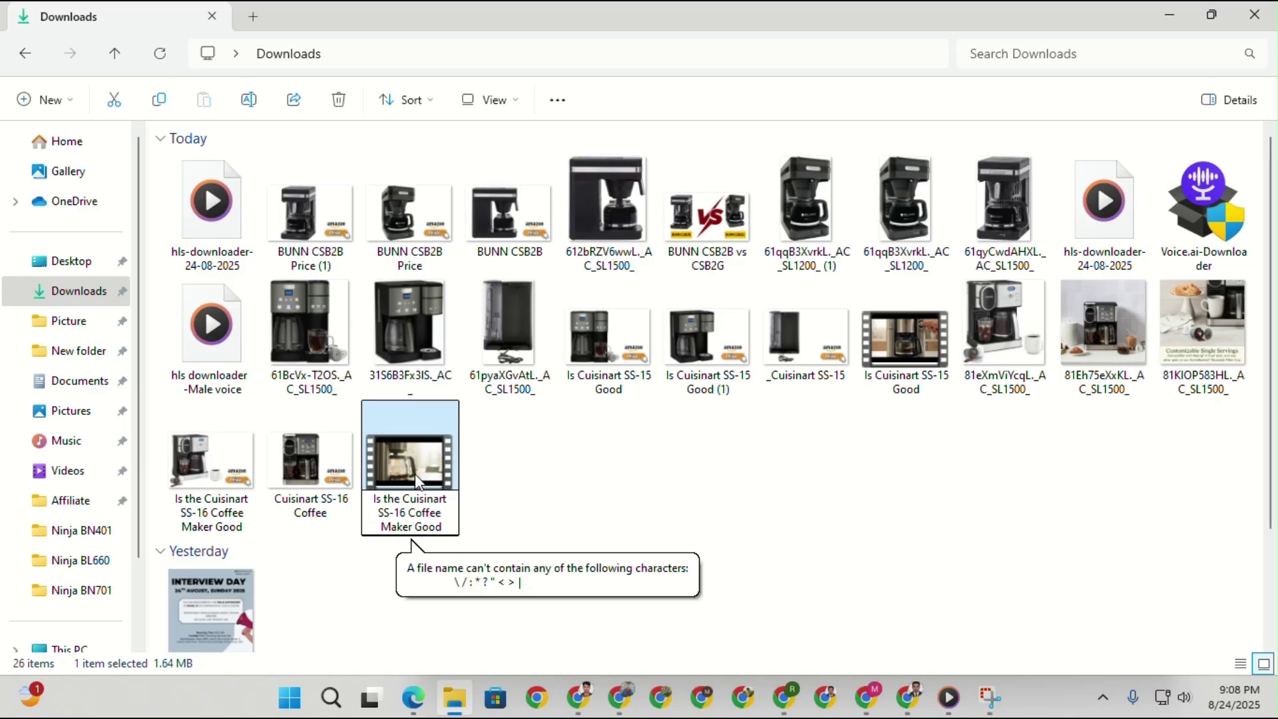
key("Return")
Switch to the LinkedIn article and insert the video "Is the Cuisinart SS-16 Coffee Maker Good" below the matching heading.
left_click(909, 698)
left_click(798, 435)
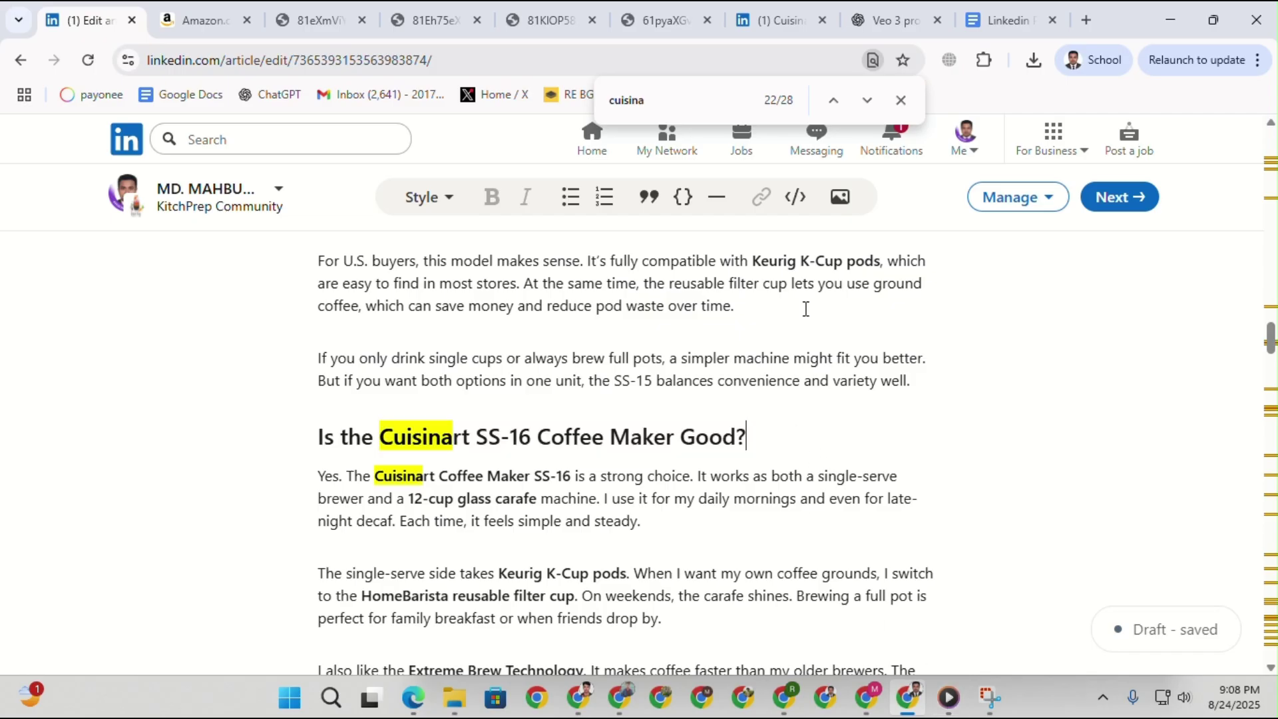
left_click(841, 196)
double_click(265, 224)
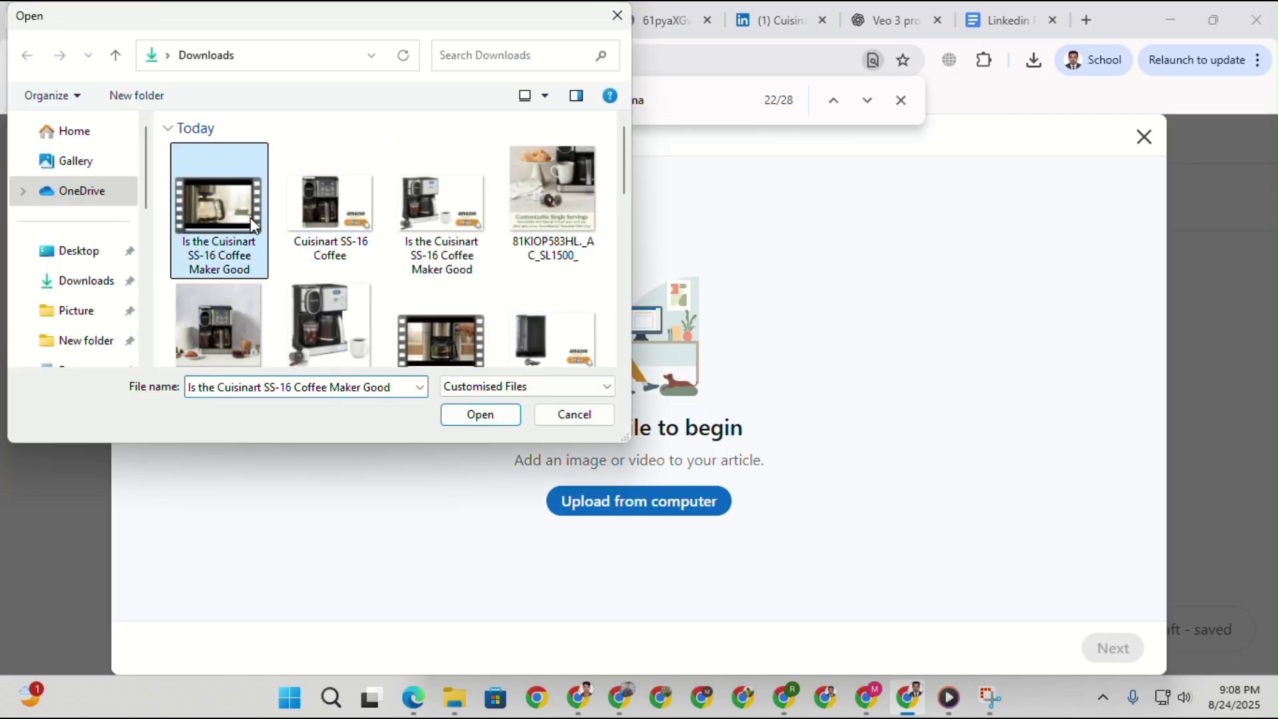
left_click(1108, 655)
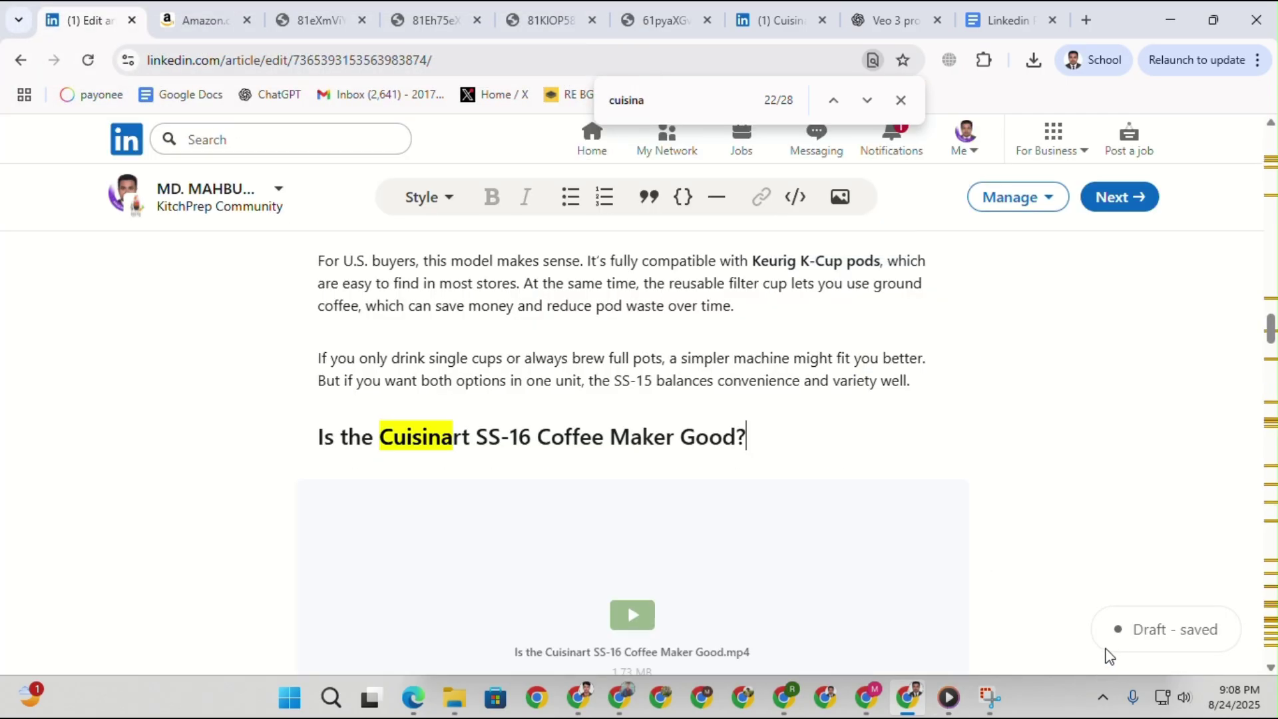
scroll(833, 409, "up", 15)
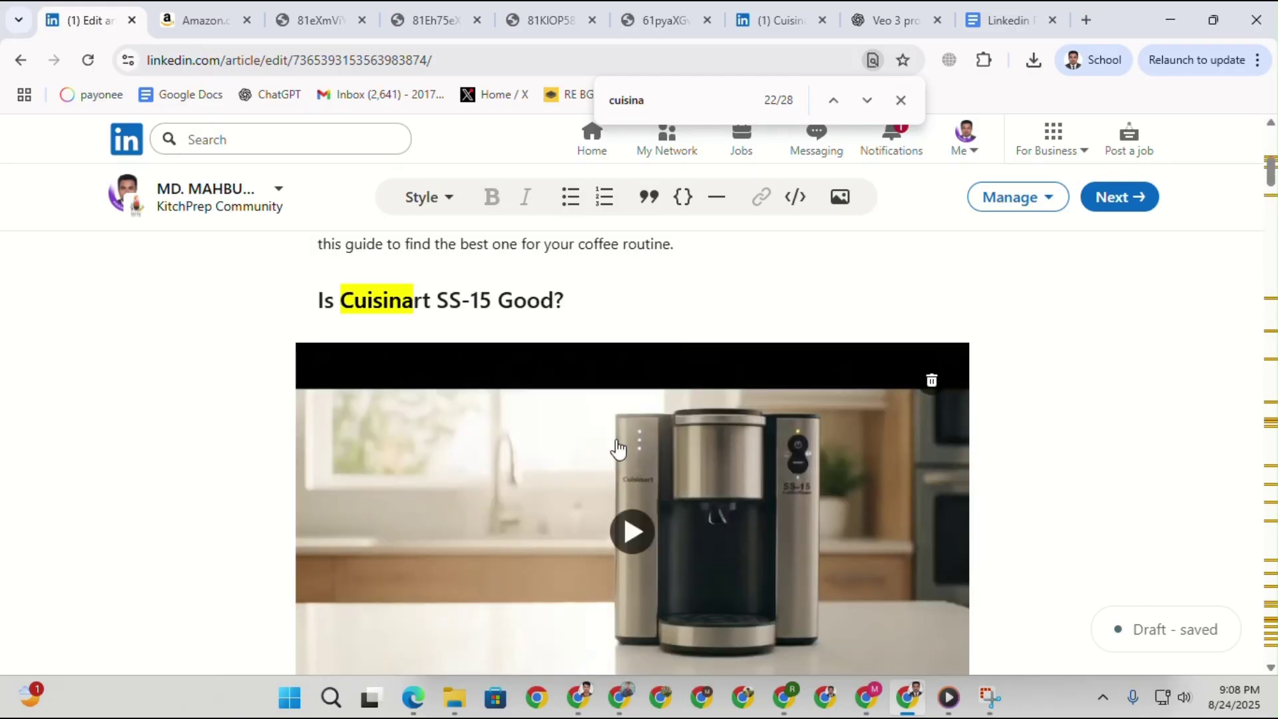
scroll(632, 446, "up", 5)
scroll(633, 457, "down", 15)
scroll(629, 473, "down", 20)
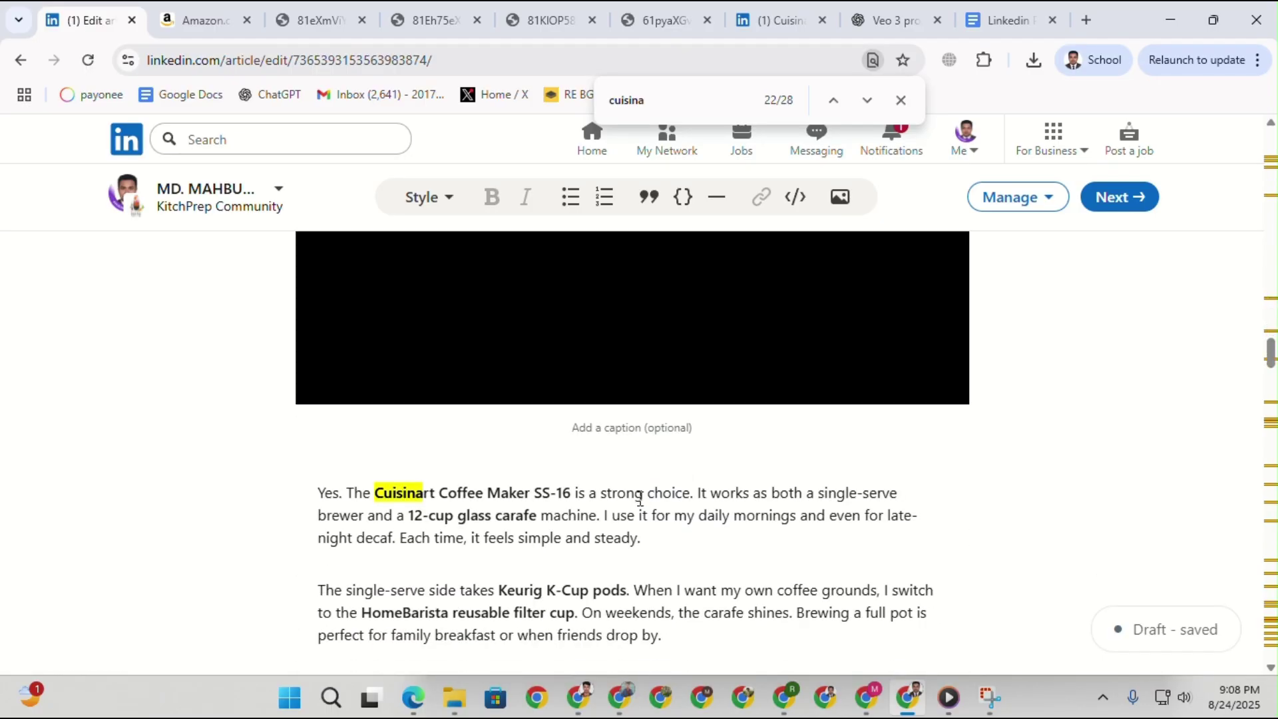
scroll(609, 503, "up", 3)
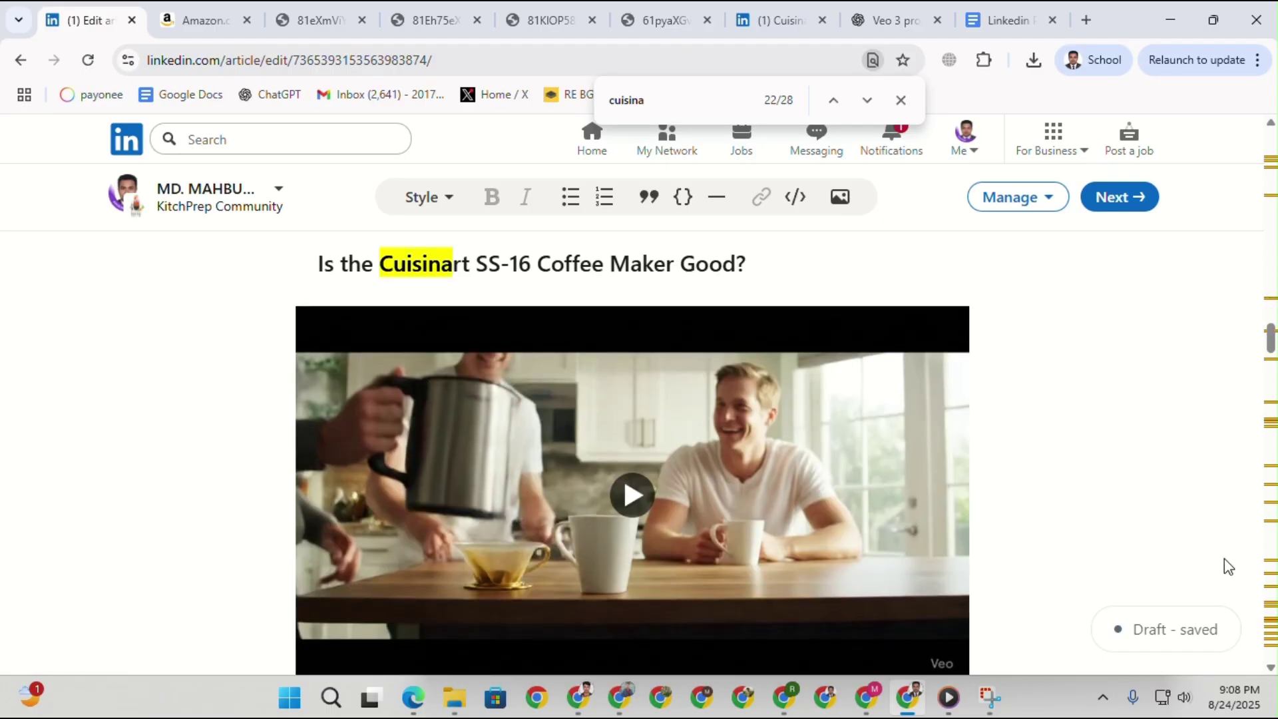
scroll(1100, 566, "down", 3)
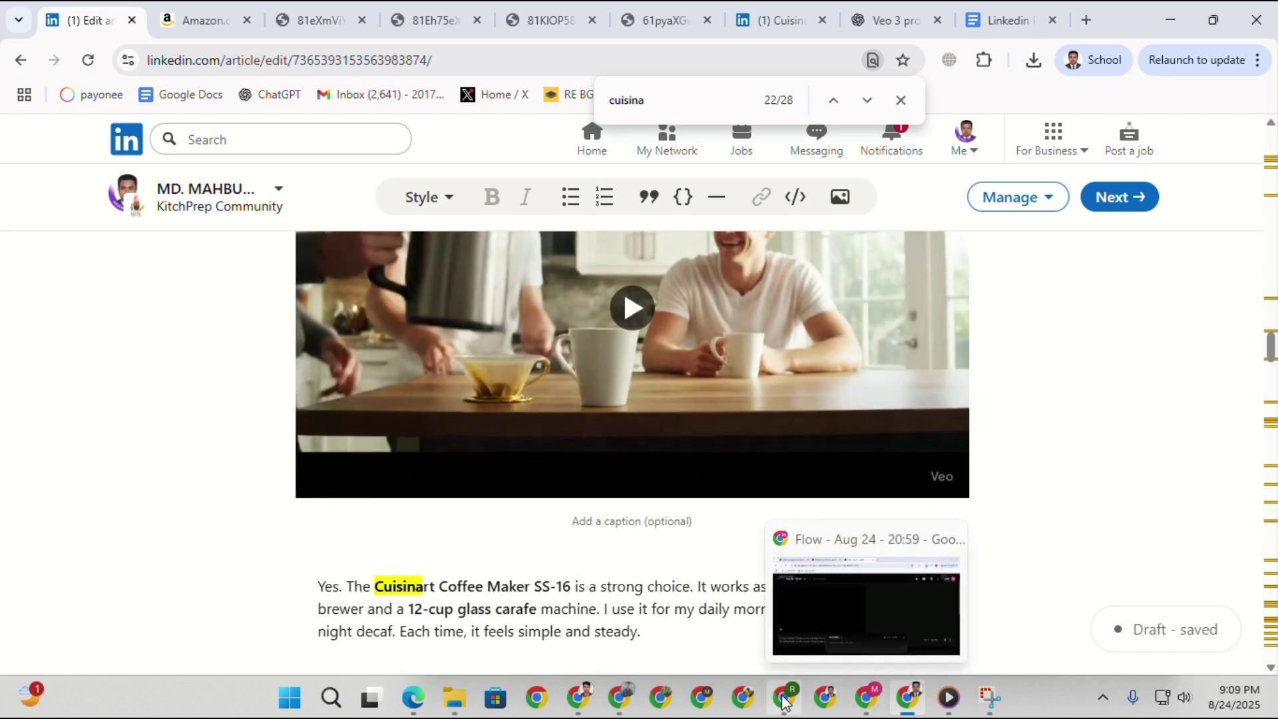
Switch to the Canva design, delete the coffee maker image, then upload 81KIOP583HL._AC_SL1500_ and add it to the page.
left_click(623, 698)
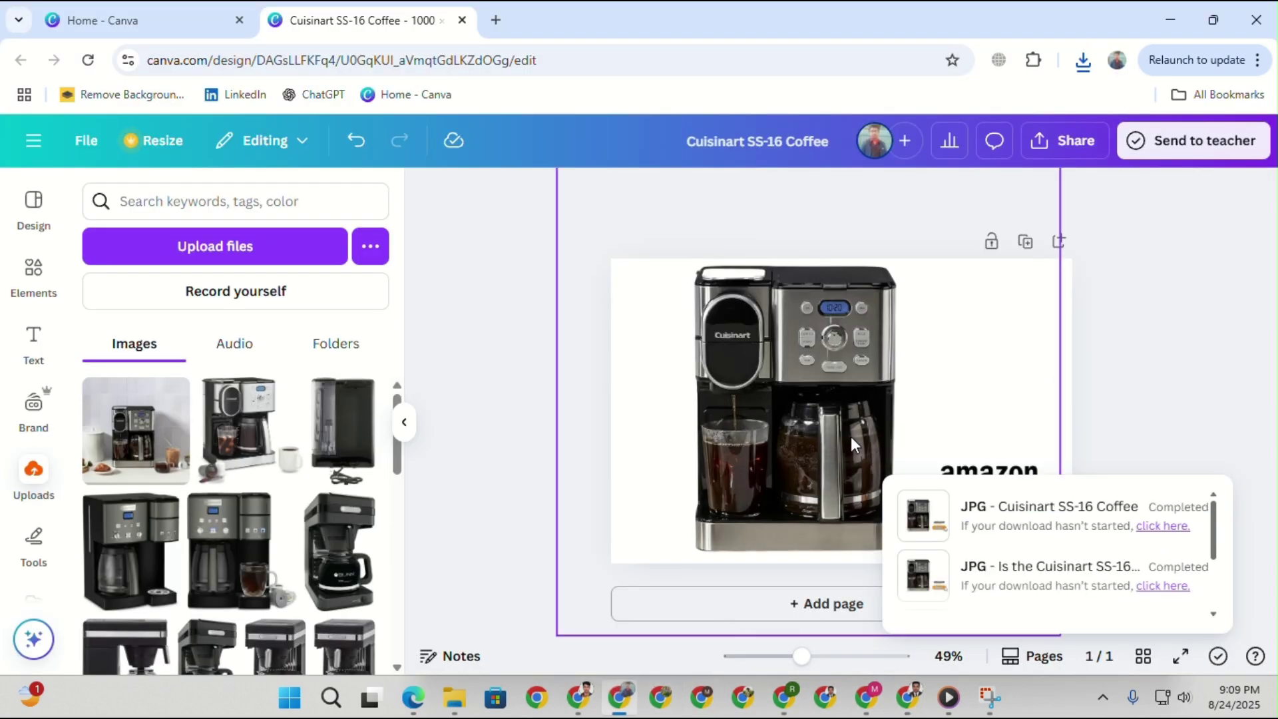
left_click(752, 349)
key("Delete")
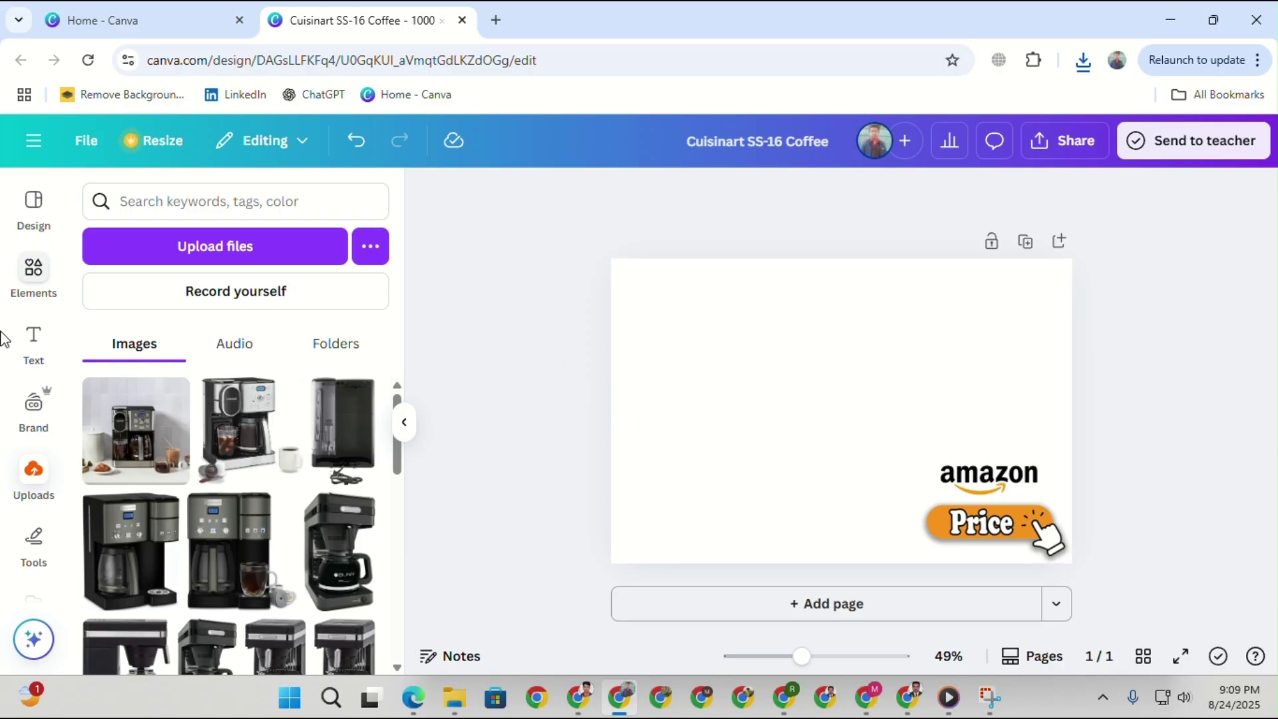
left_click(272, 260)
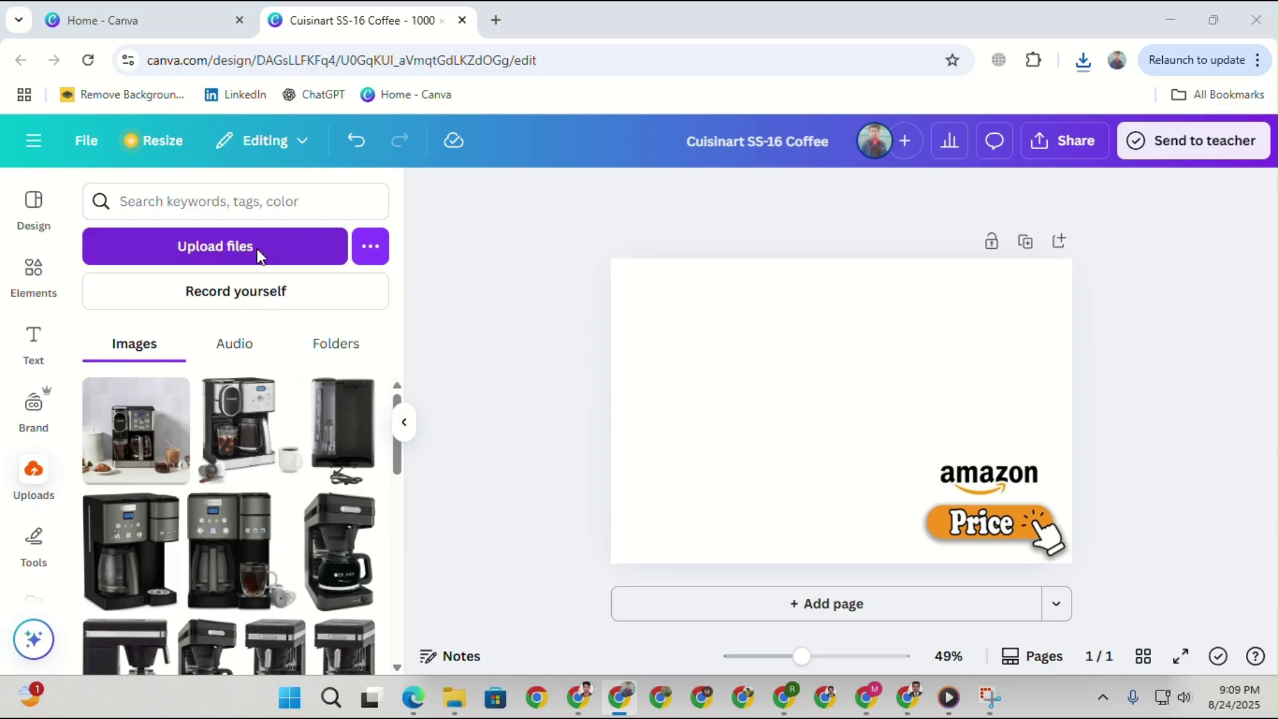
double_click(555, 200)
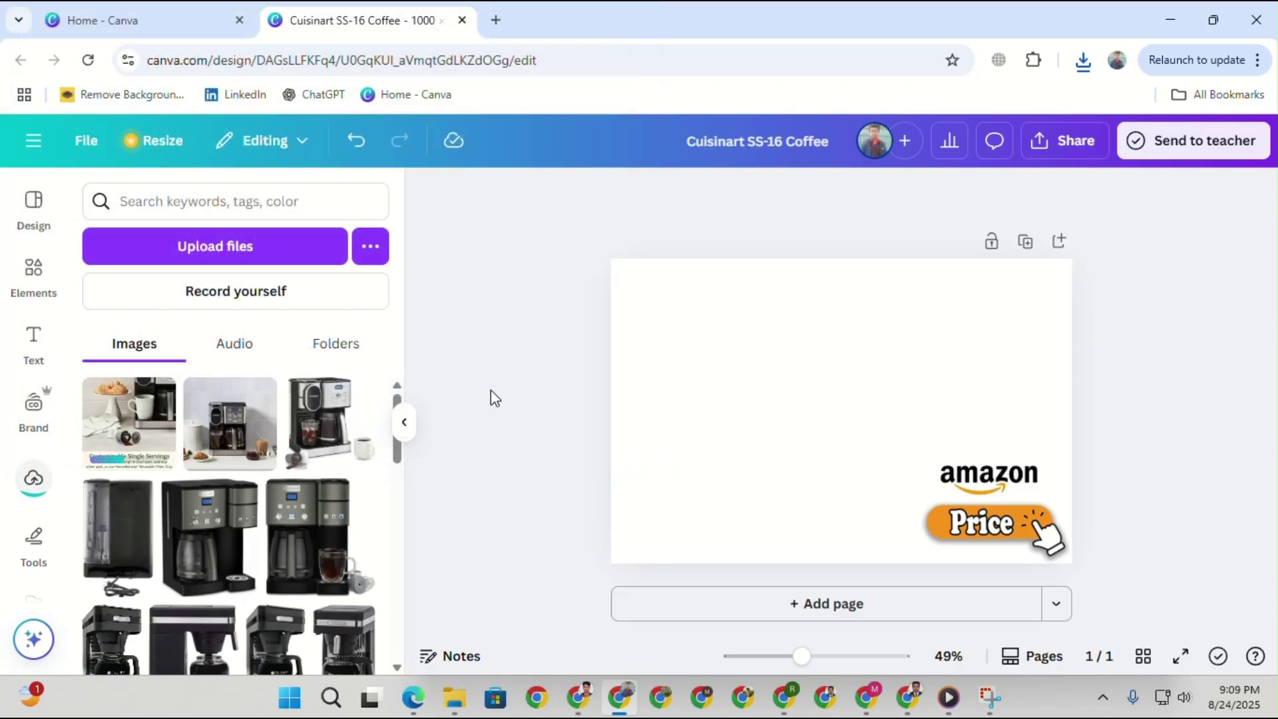
left_click(120, 403)
Remove the new image's background, move it to the page's upper-left corner and enlarge it to span most of the page.
left_click_drag(765, 359, 678, 317)
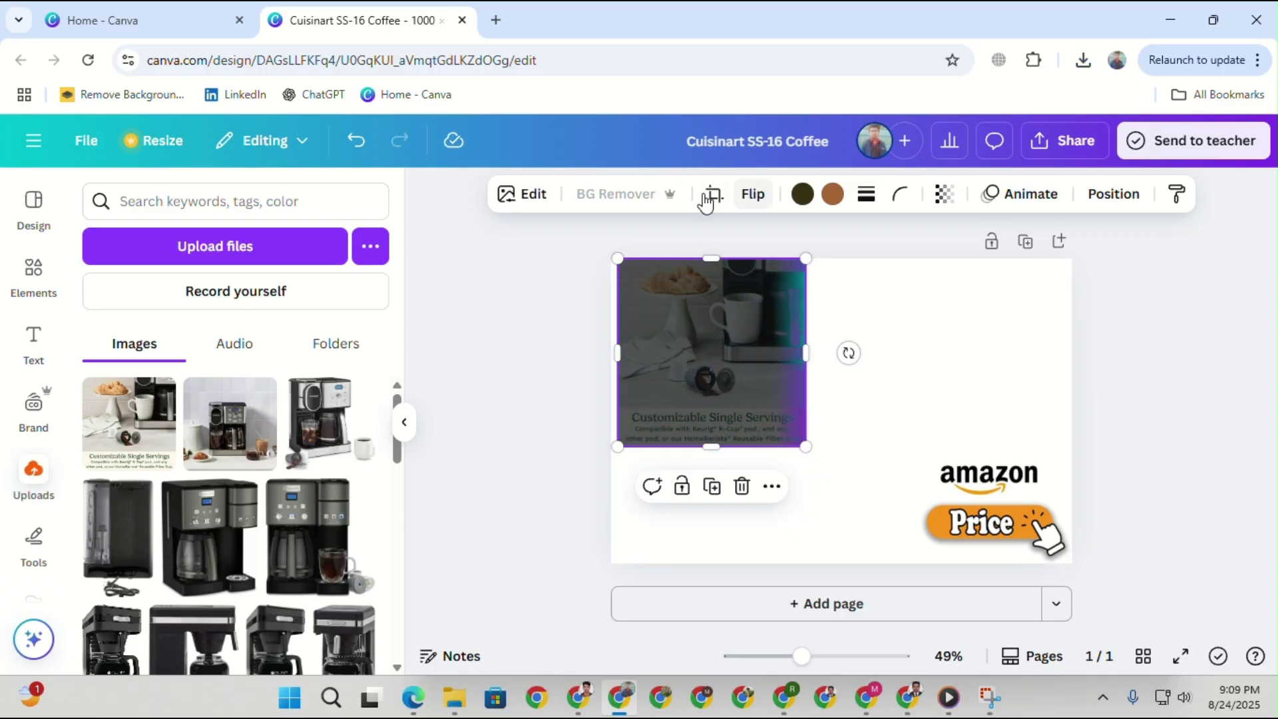
left_click_drag(805, 447, 936, 657)
left_click(1021, 363)
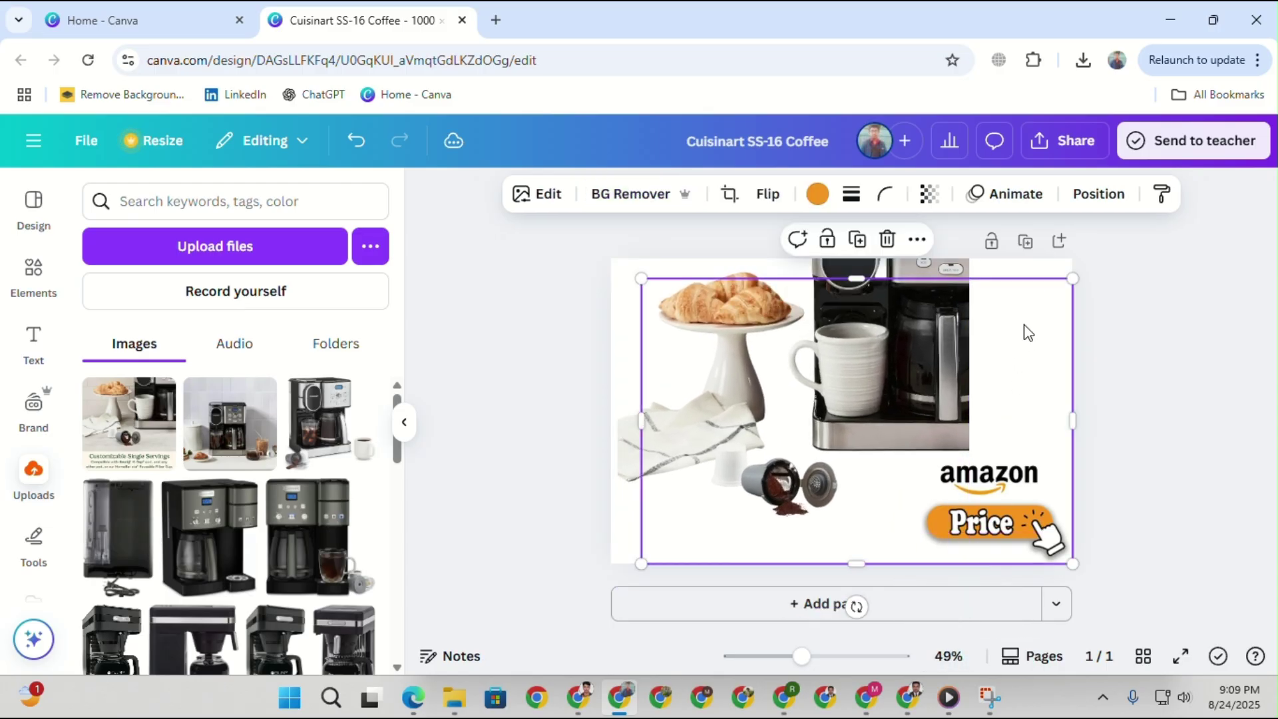
left_click(1275, 303)
Rename the design "Cuisinart SS-16 Coffee Price" and download it as a JPG.
left_click(1059, 141)
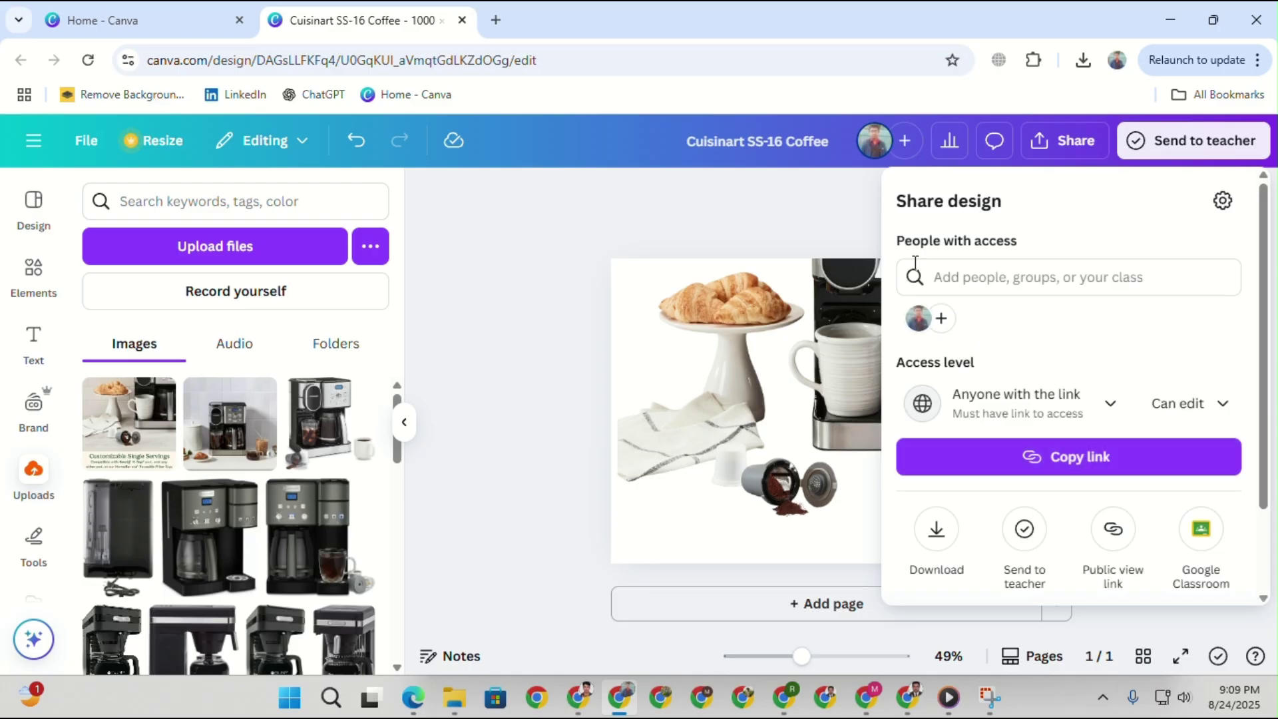
left_click(842, 143)
type("Proice")
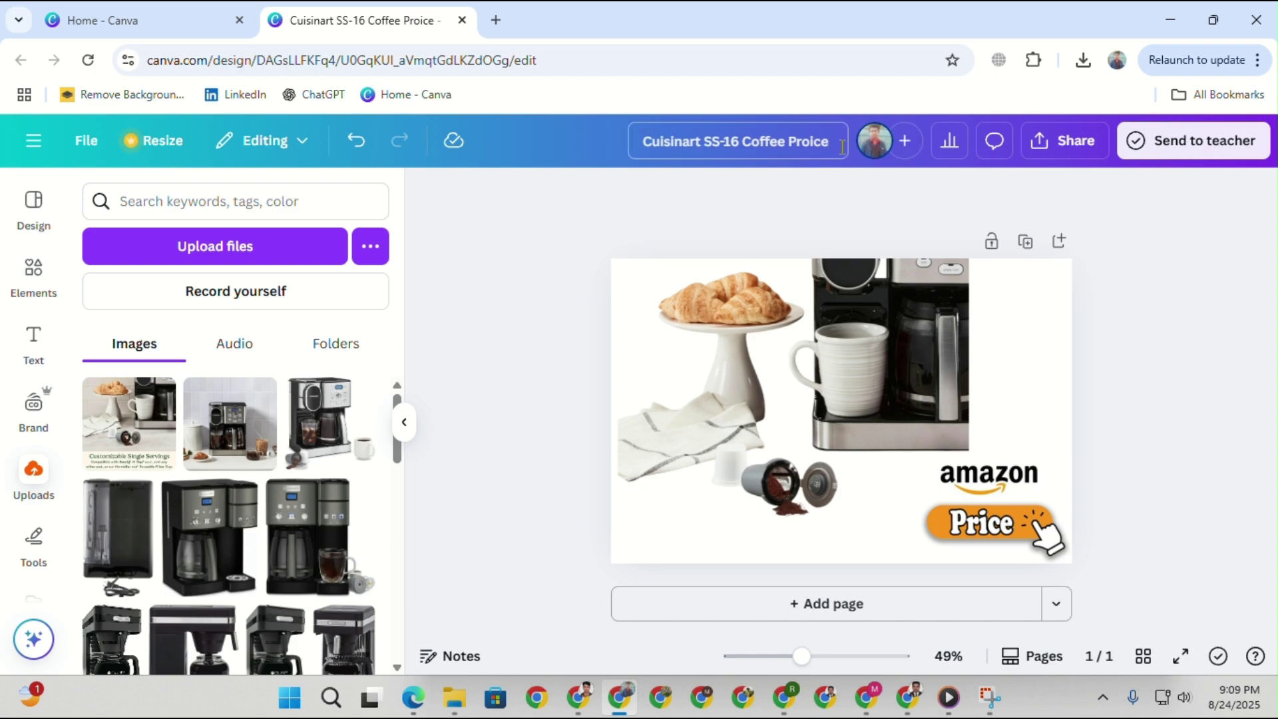
key("BackSpace")
left_click(1060, 142)
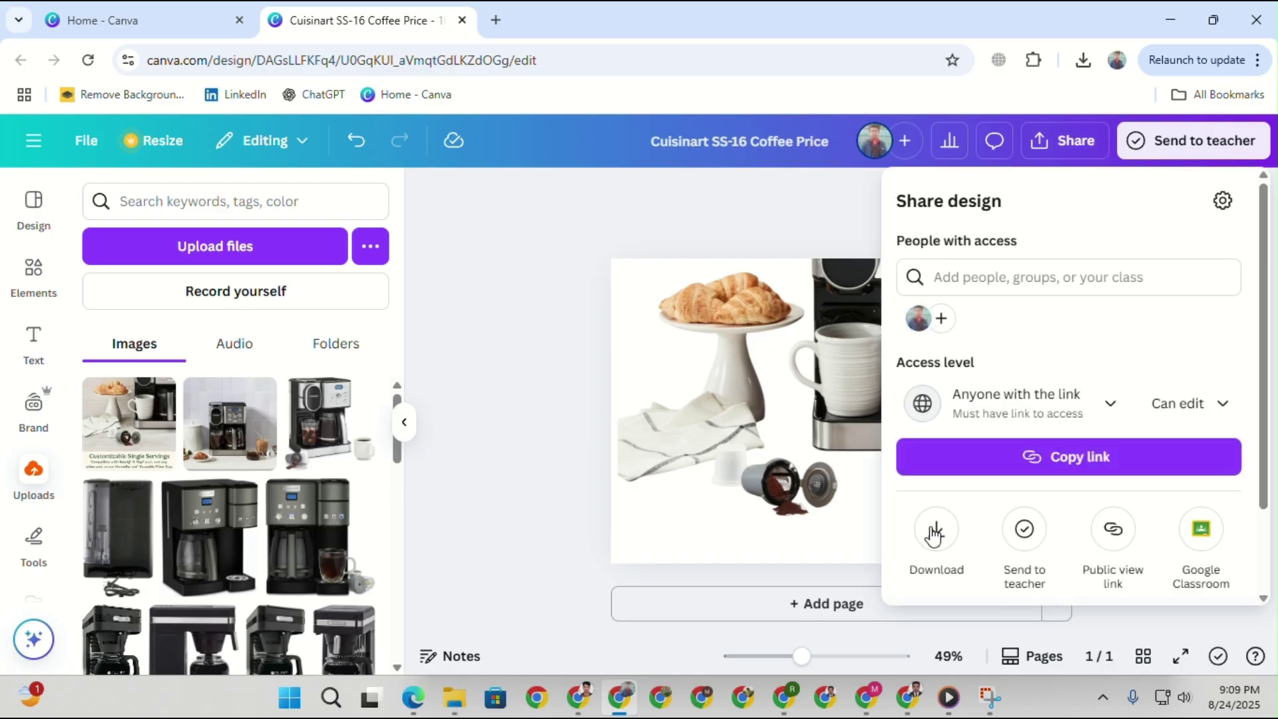
left_click(939, 524)
left_click(987, 581)
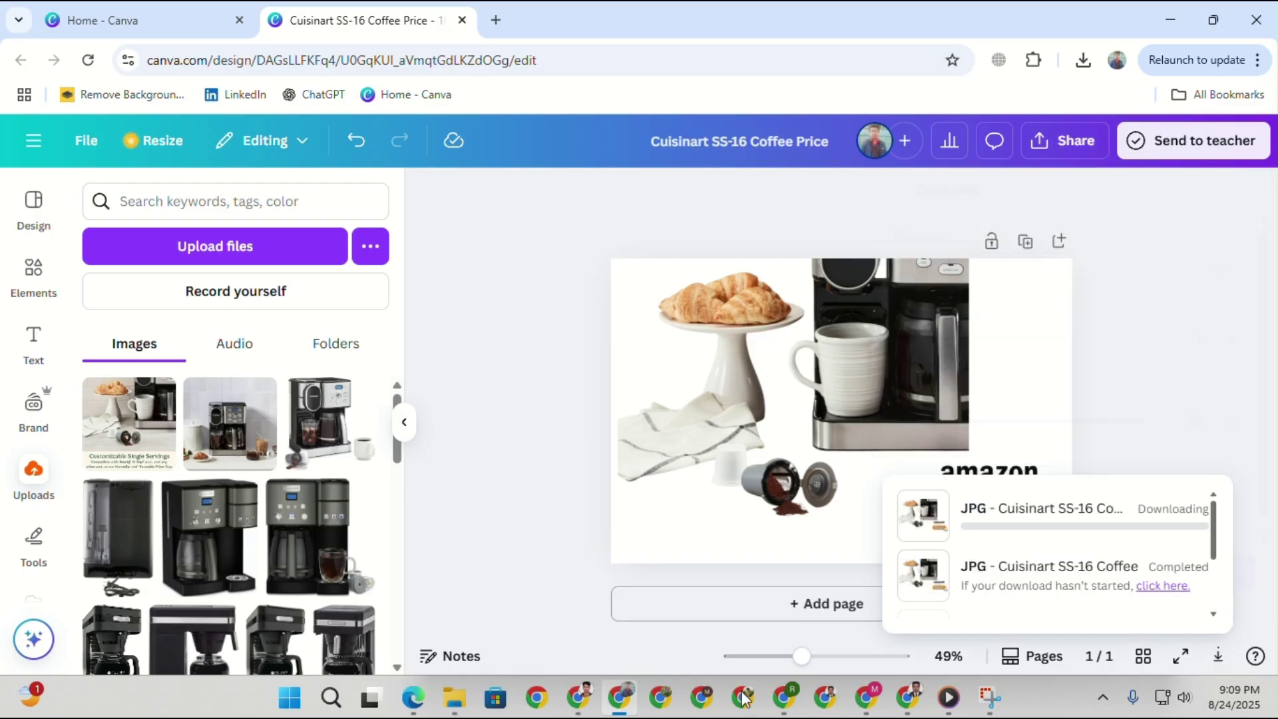
Switch to the browser window with the Google results and search for "Cuisinart SS-16".
left_click(578, 699)
left_click(18, 61)
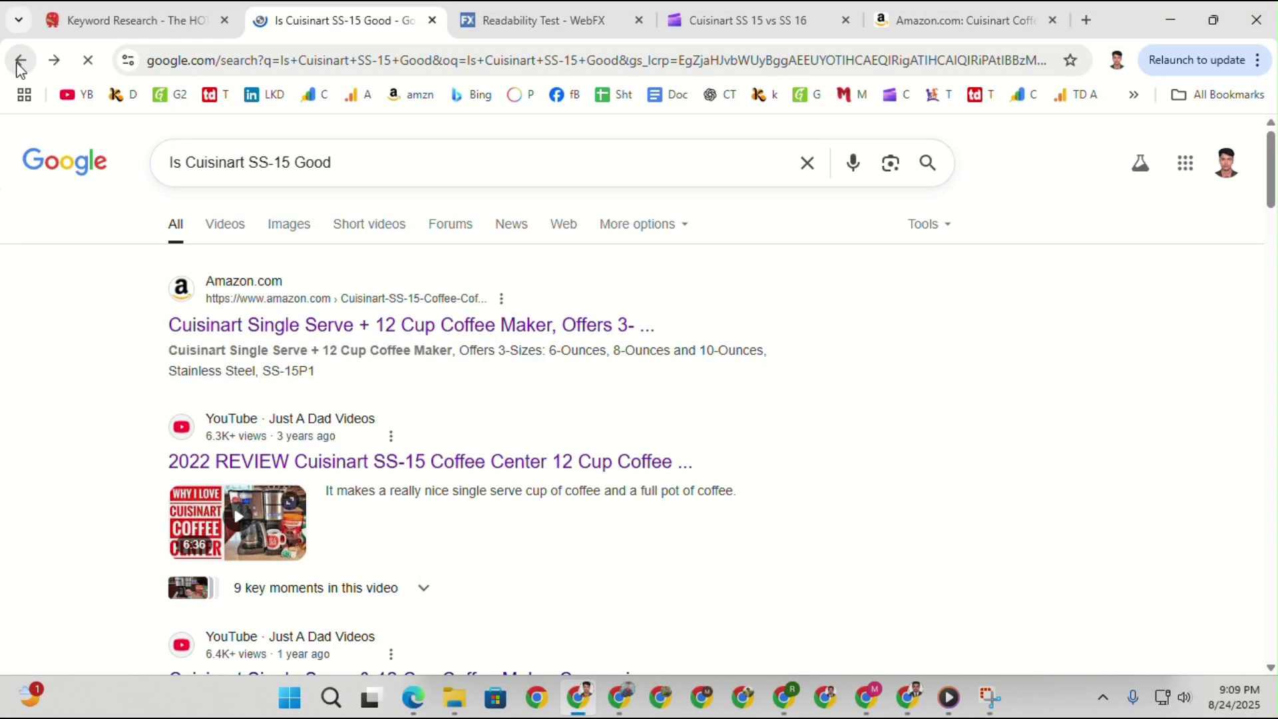
type("6")
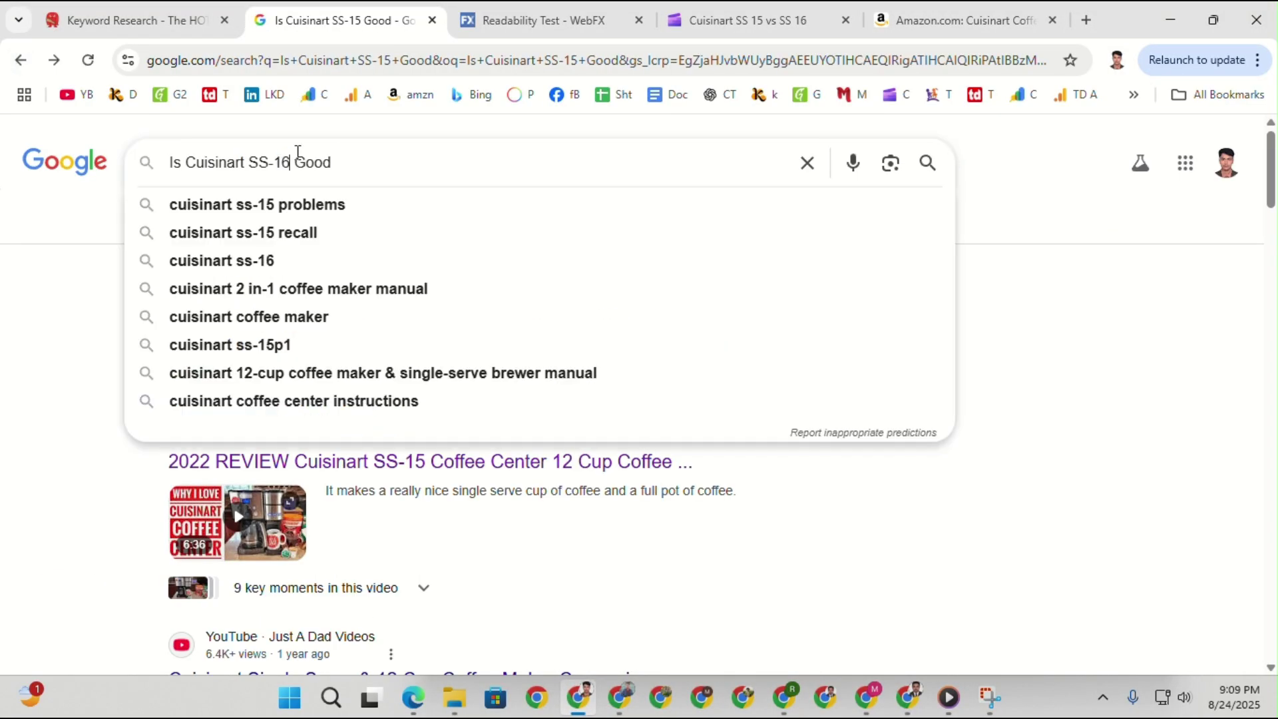
key("Escape")
left_click_drag(187, 166, 142, 171)
key("BackSpace")
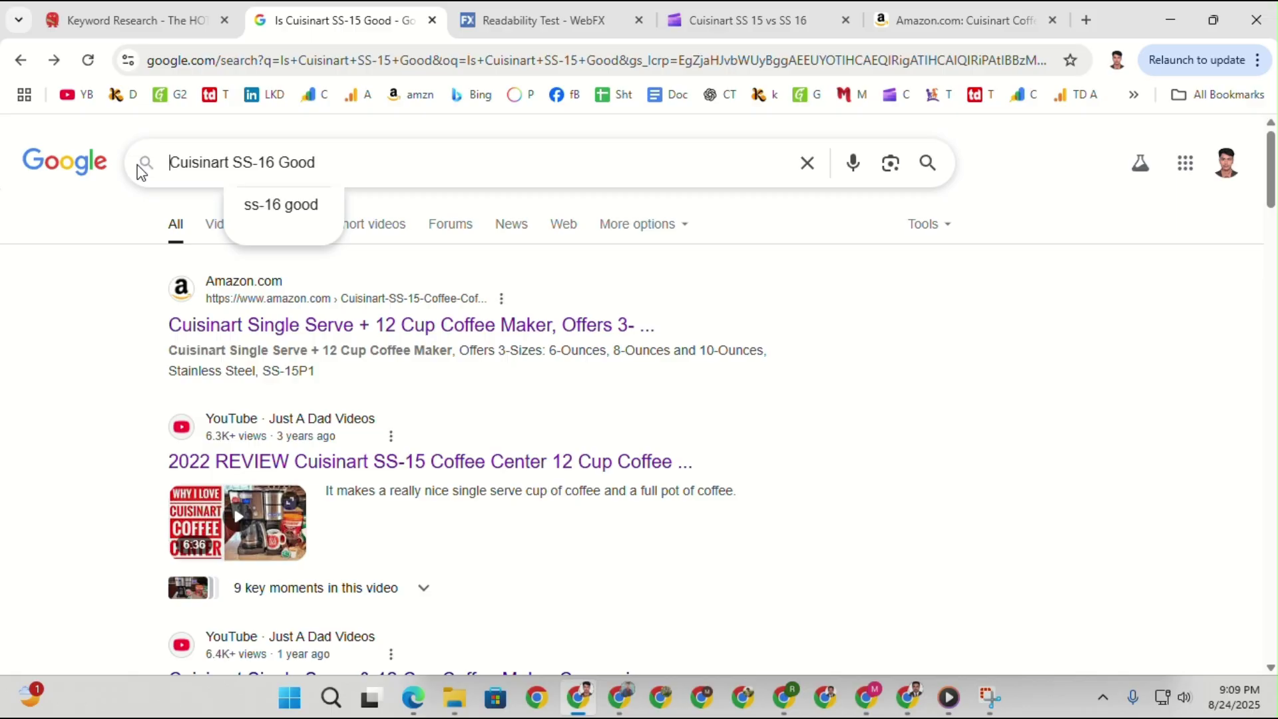
right_click(220, 174)
left_click(379, 154)
key("BackSpace")
key("BackSpace")
key("BackSpace")
key("BackSpace")
key("BackSpace")
key("Return")
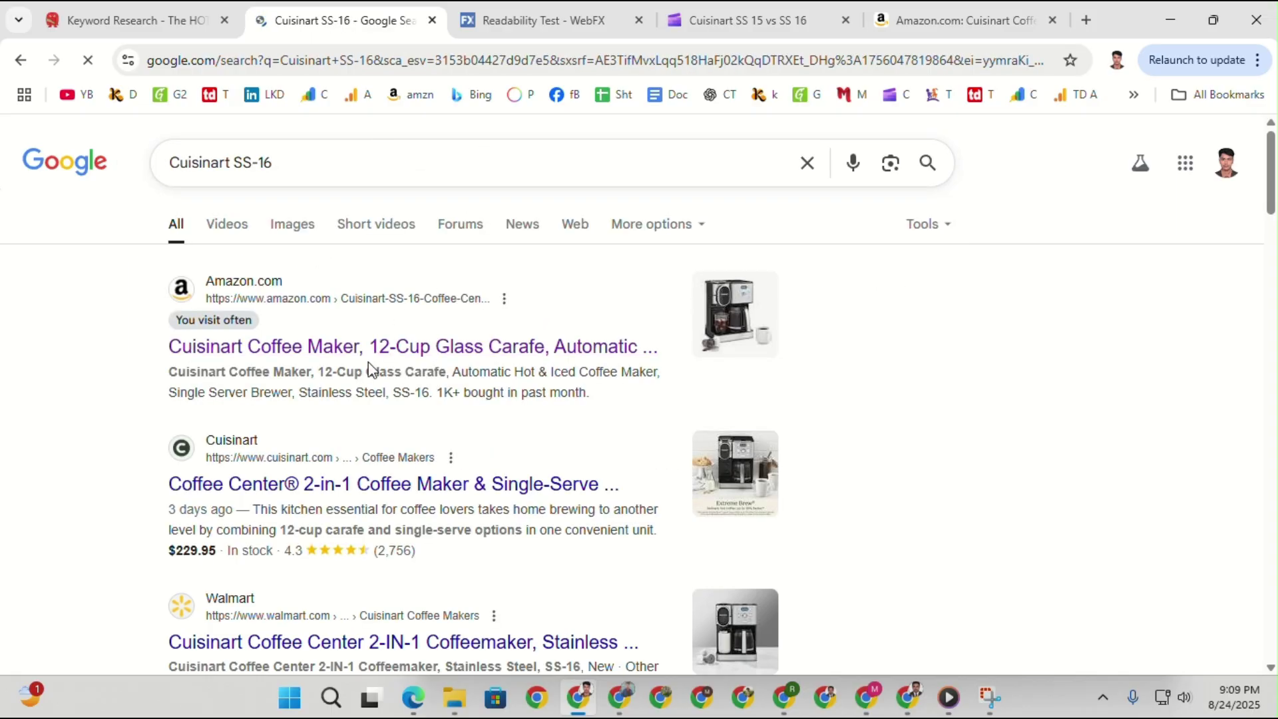
Open the Amazon listing for the Cuisinart SS-16, generate a full-length affiliate text link and copy it.
left_click(431, 352)
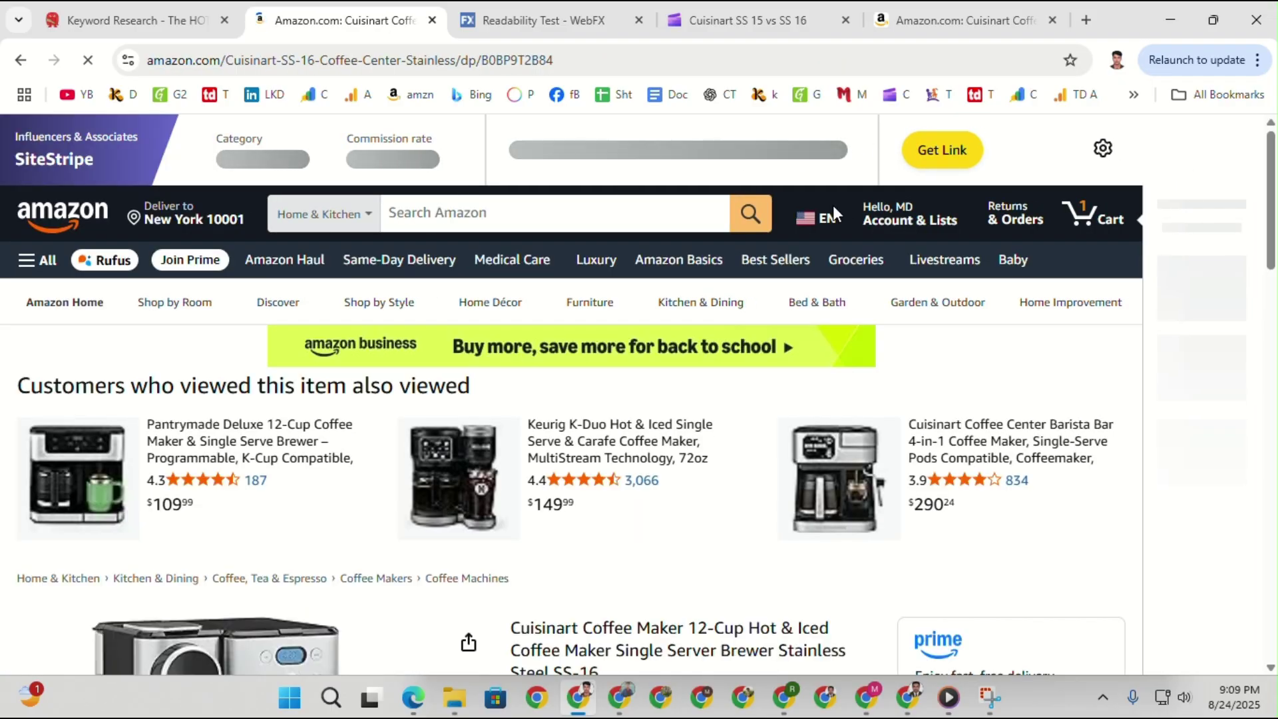
scroll(783, 476, "down", 3)
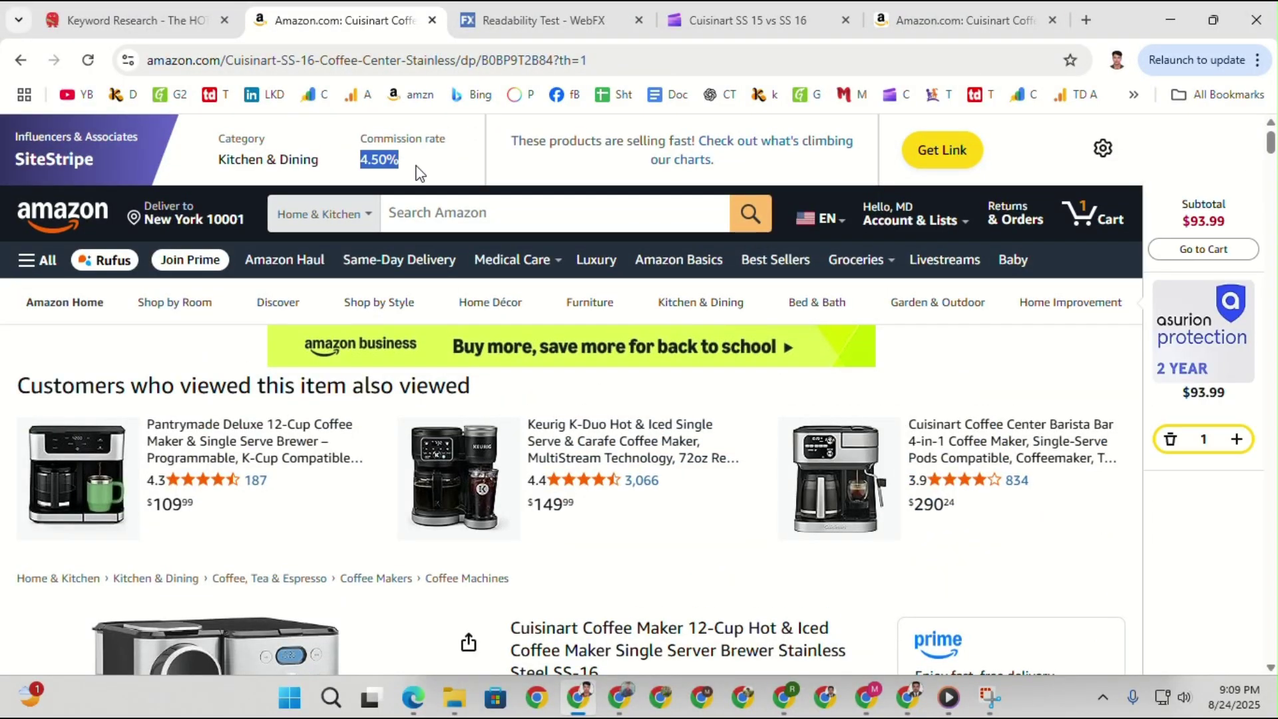
scroll(419, 173, "down", 4)
scroll(665, 286, "up", 4)
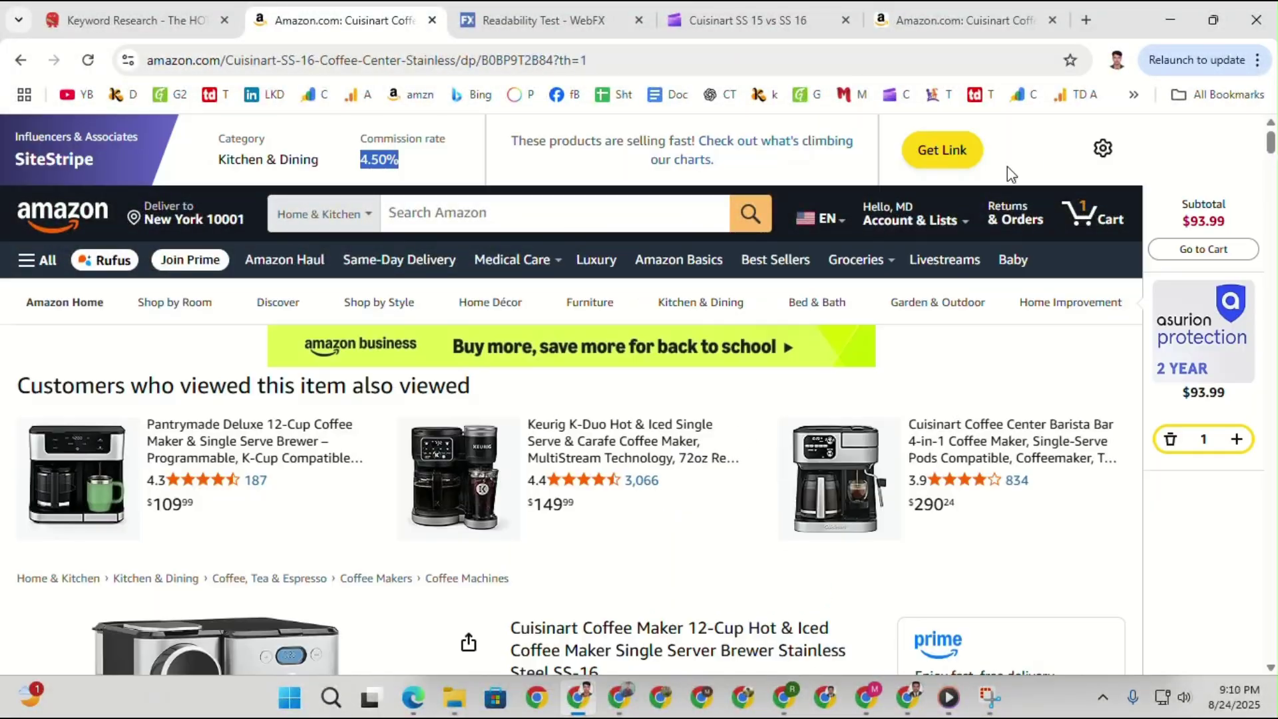
left_click(939, 163)
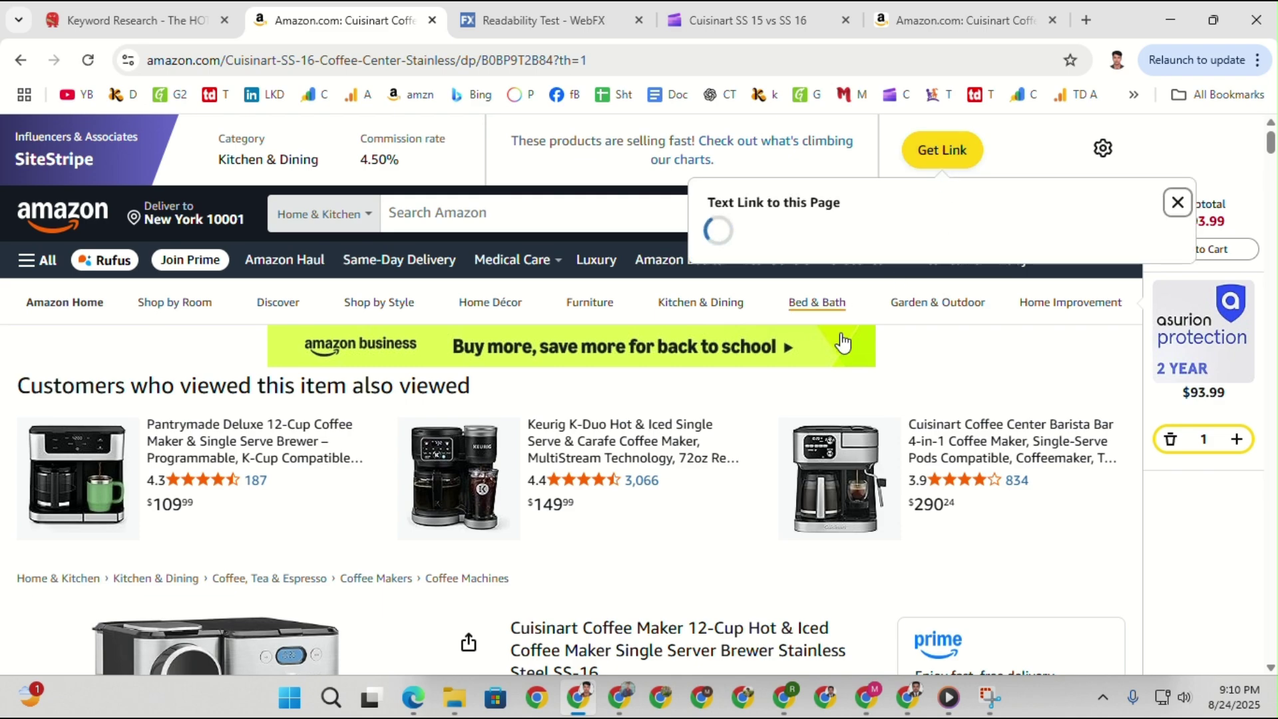
left_click(834, 387)
right_click(827, 346)
left_click(859, 368)
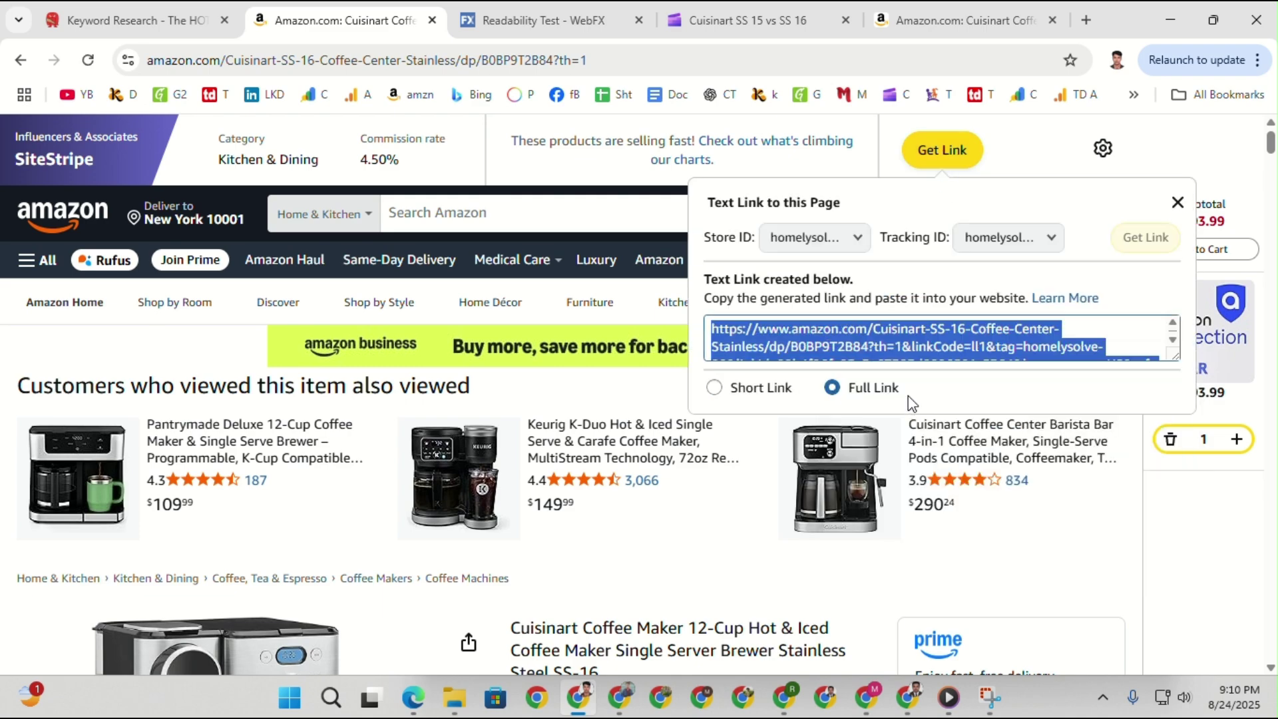
Return to the LinkedIn article and upload the image "Is the Cuisinart SS-16 Coffee Maker Good" for the spot after the Keurig K-Cup pods paragraph.
left_click(912, 695)
scroll(875, 591, "down", 4)
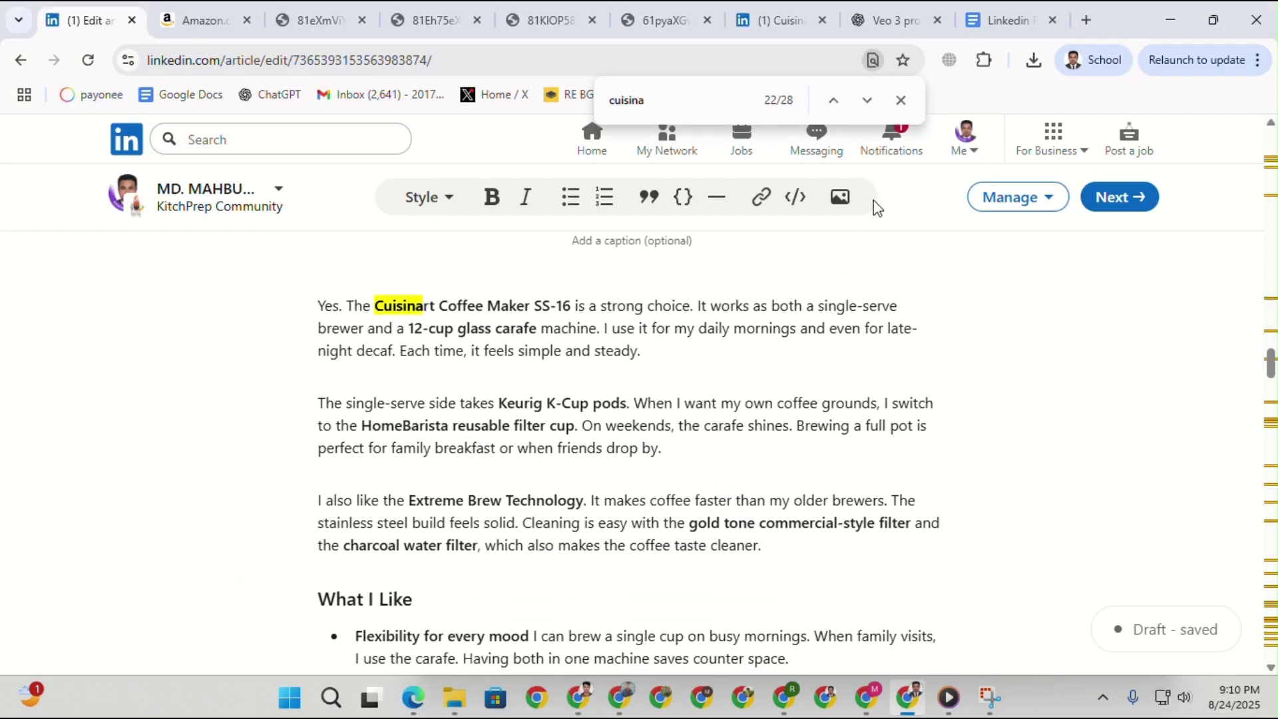
left_click(846, 200)
left_click(640, 501)
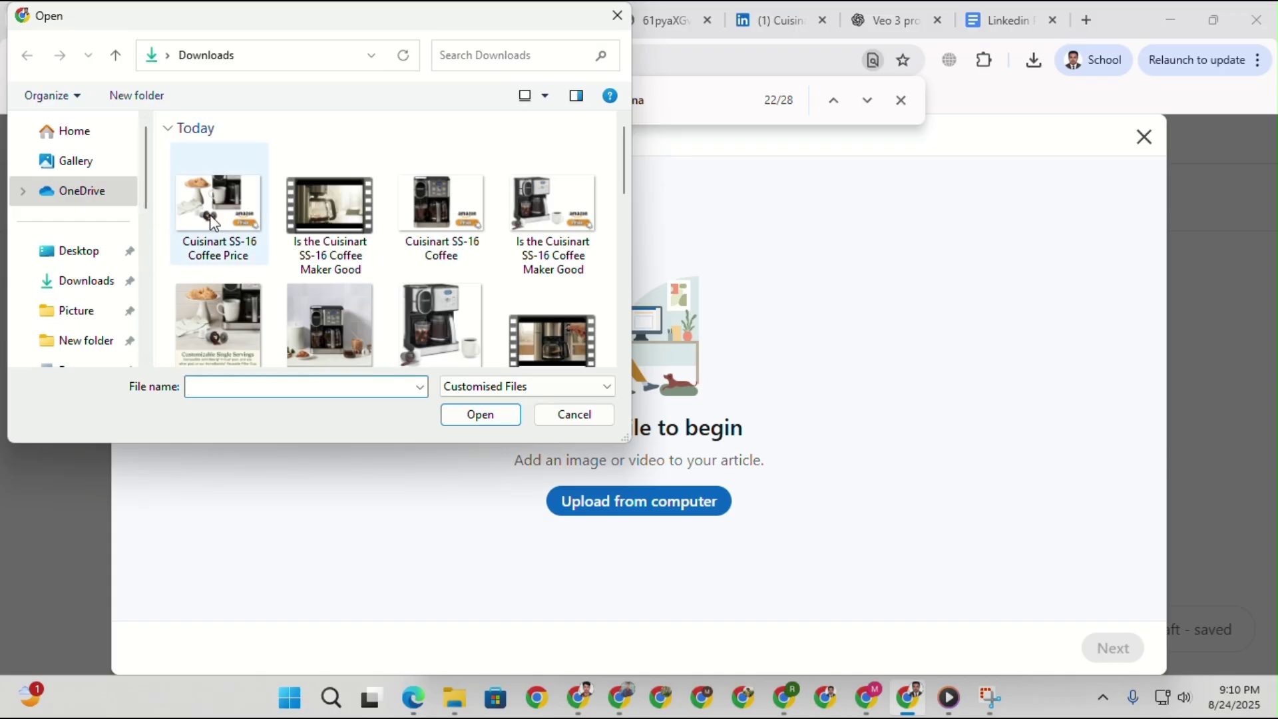
double_click(567, 202)
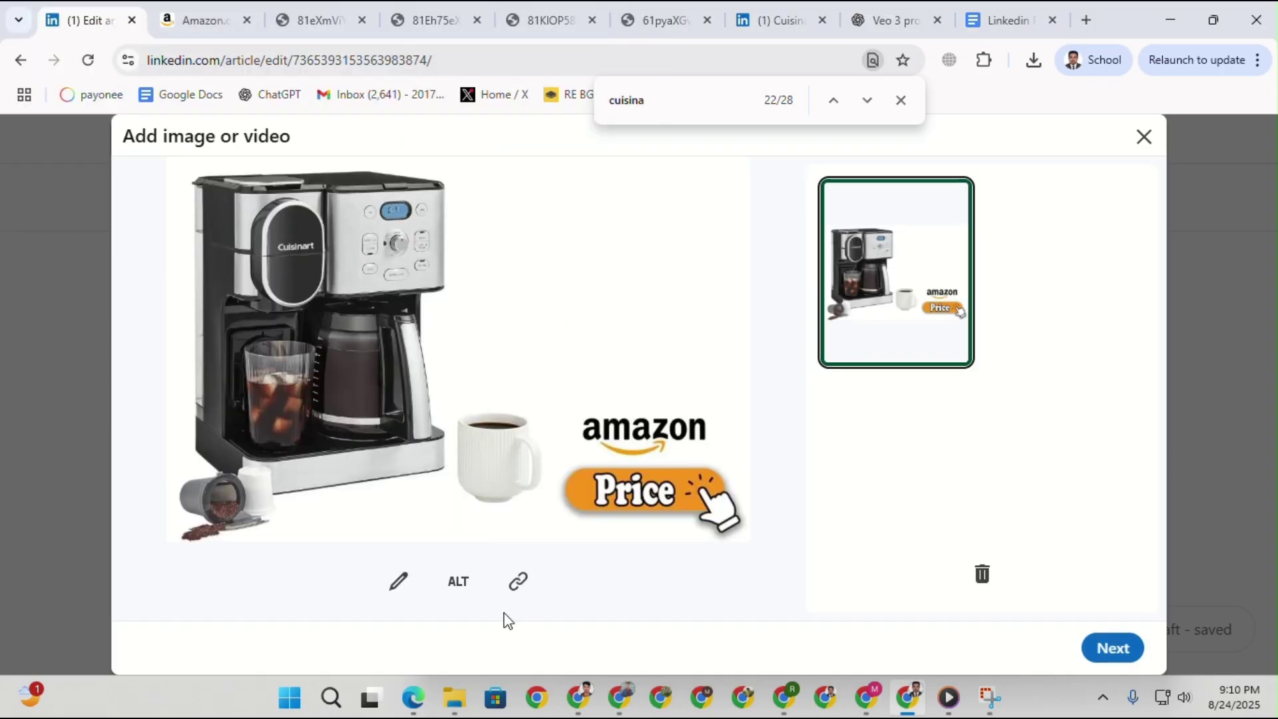
Hyperlink the uploaded SS-16 image to the copied Amazon affiliate URL and insert it into the article.
left_click(518, 581)
key("super")
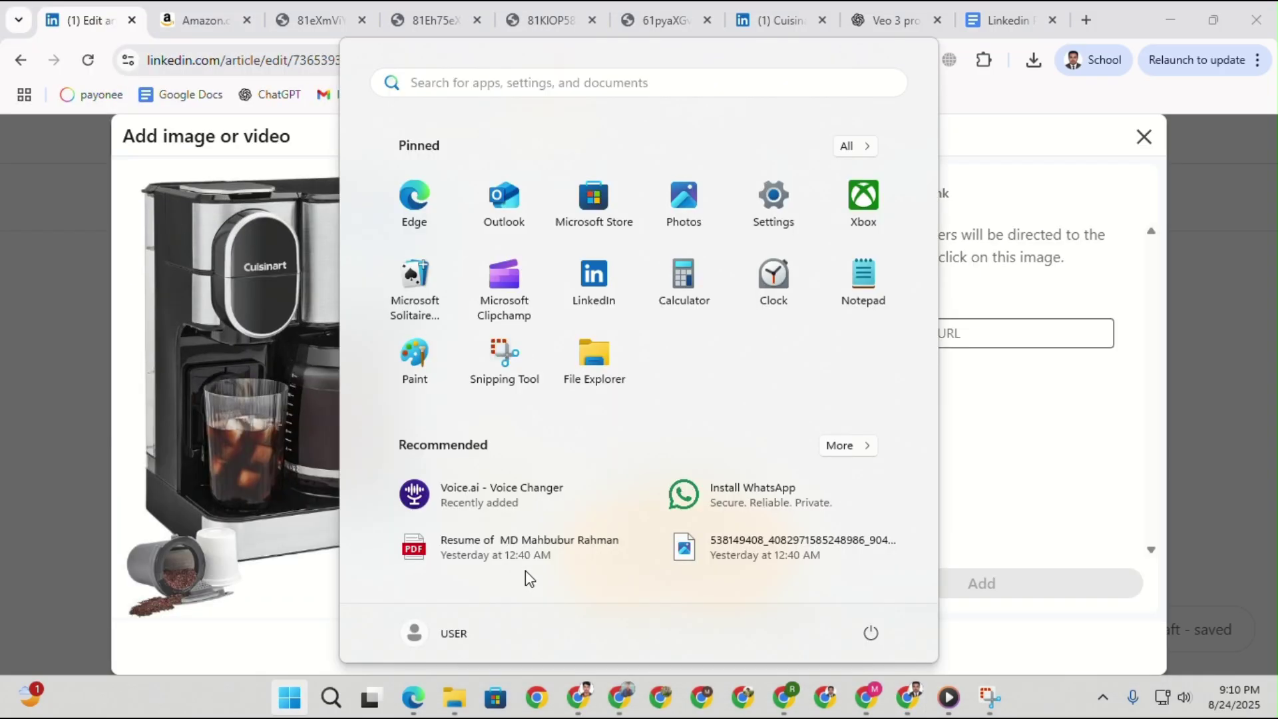
key("Escape")
left_click(1008, 344)
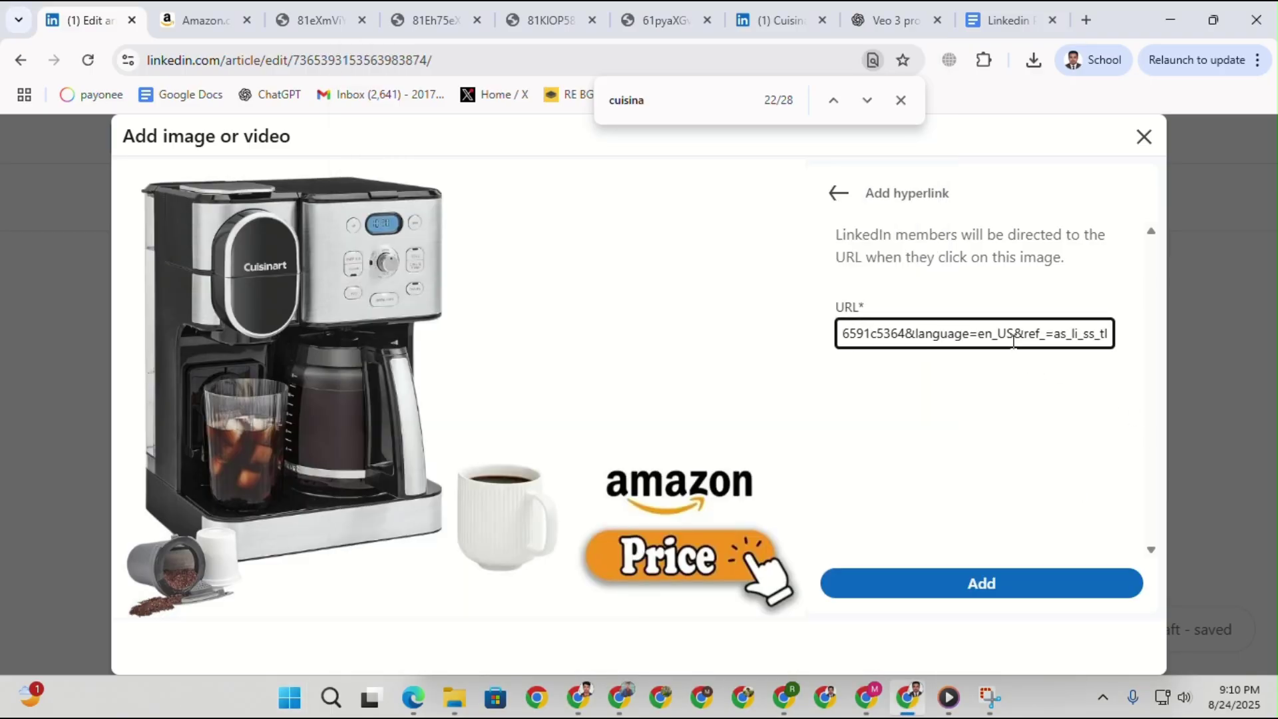
left_click(998, 587)
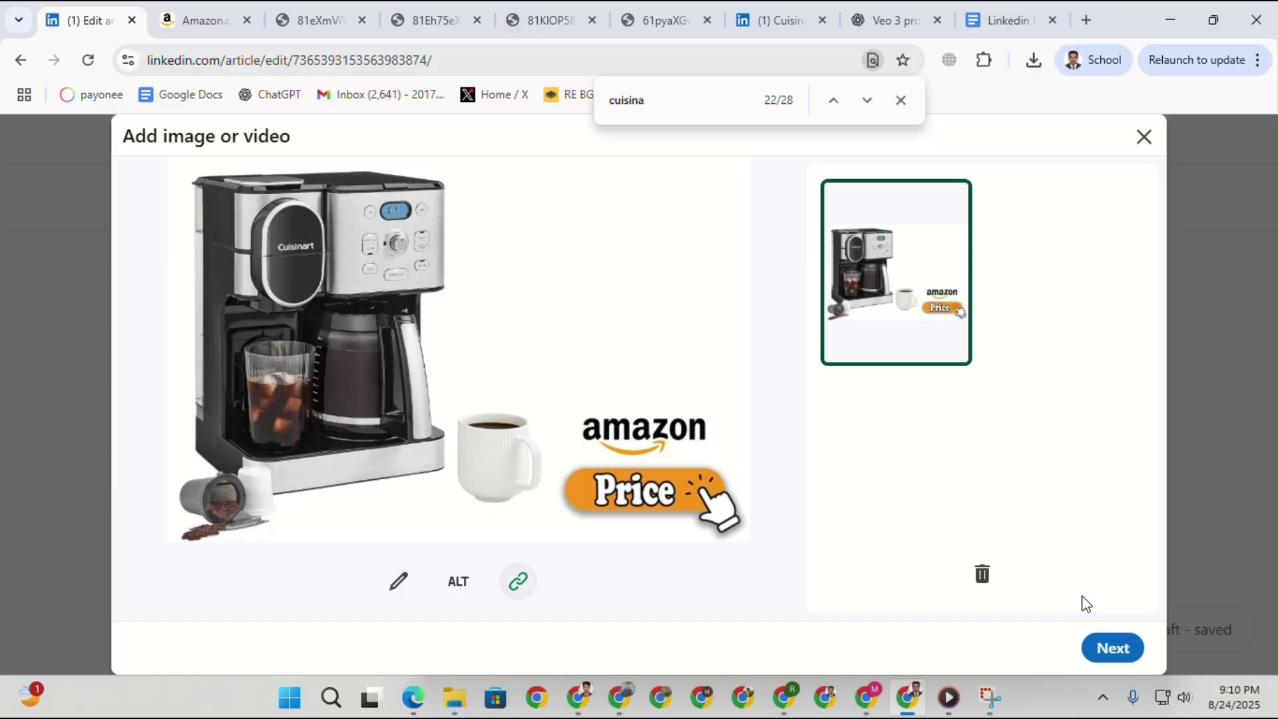
left_click(1113, 648)
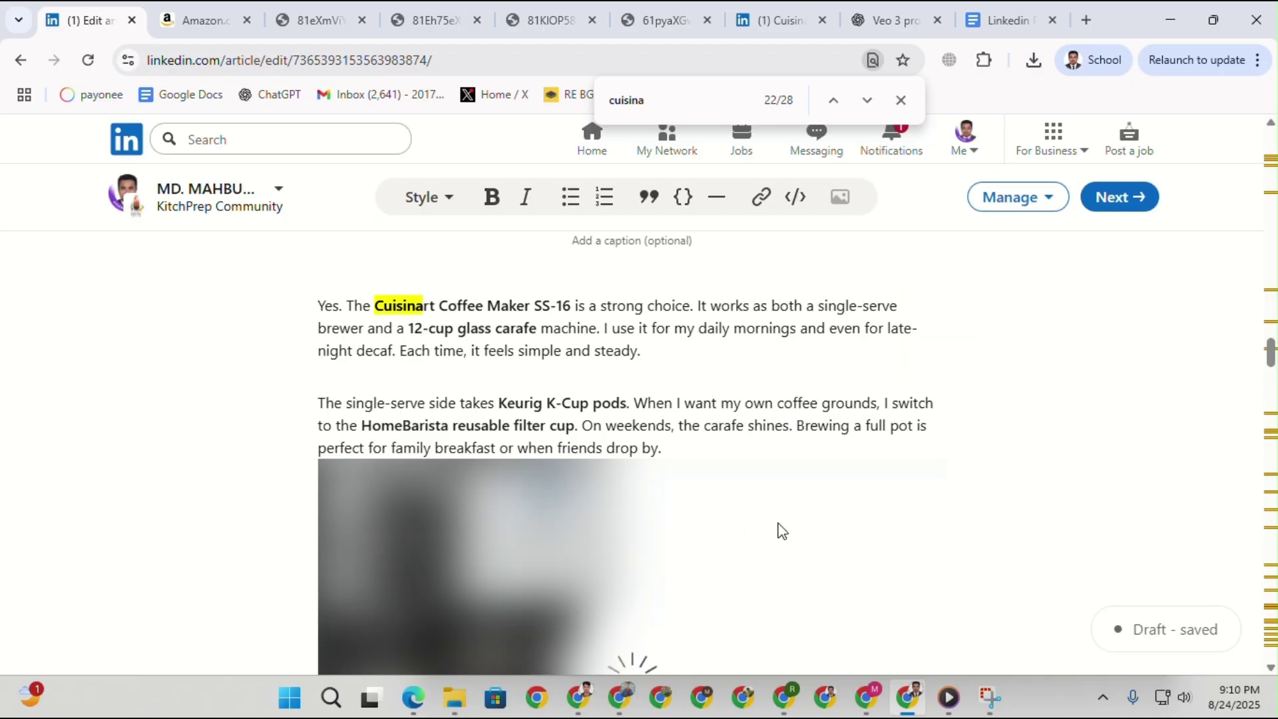
Minimize the SS-16 image placed below the Keurig K-Cup pods paragraph.
left_click(853, 531)
scroll(717, 493, "down", 3)
scroll(651, 491, "up", 7)
scroll(651, 491, "down", 12)
scroll(537, 472, "up", 13)
Upload the image "Cuisinart SS-16 Coffee" for the spot after the "Strong, hot coffee" bullet.
scroll(627, 440, "down", 4)
scroll(627, 439, "down", 10)
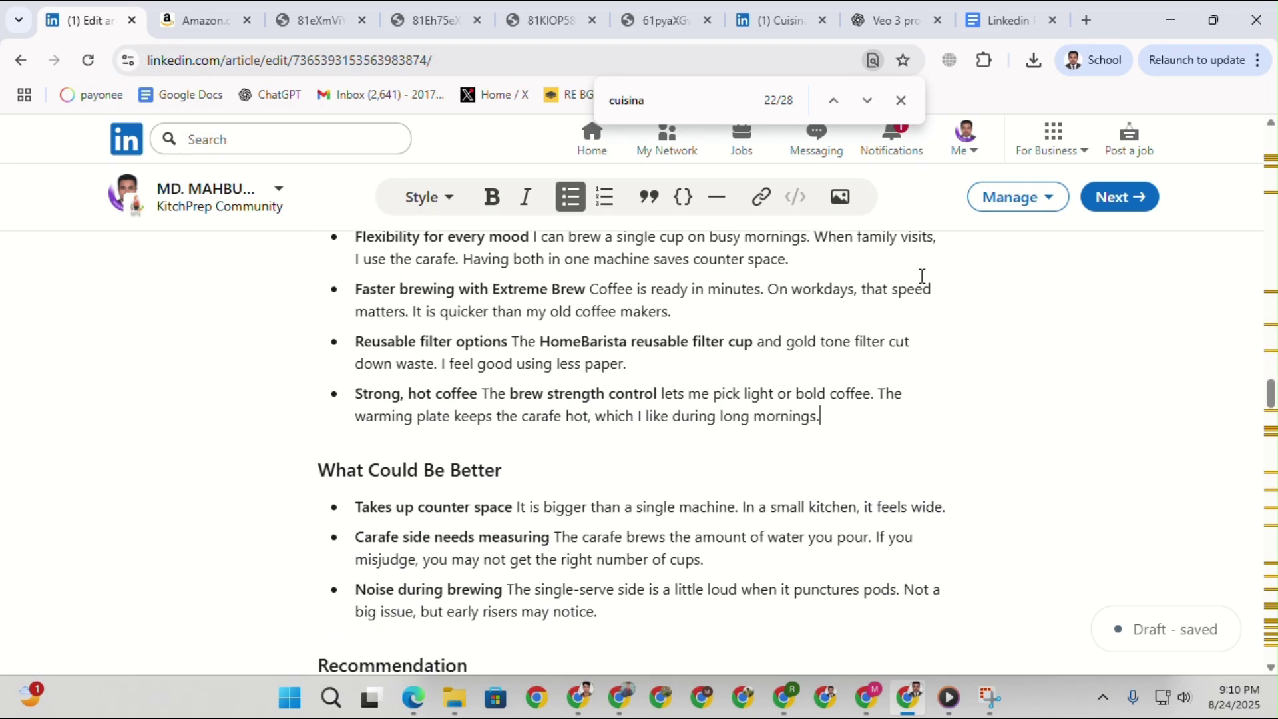
left_click(840, 197)
left_click(454, 217)
double_click(454, 217)
Hyperlink the uploaded image to the copied Amazon affiliate URL, insert it below the "Strong, hot coffee" bullet and minimize it.
left_click(521, 580)
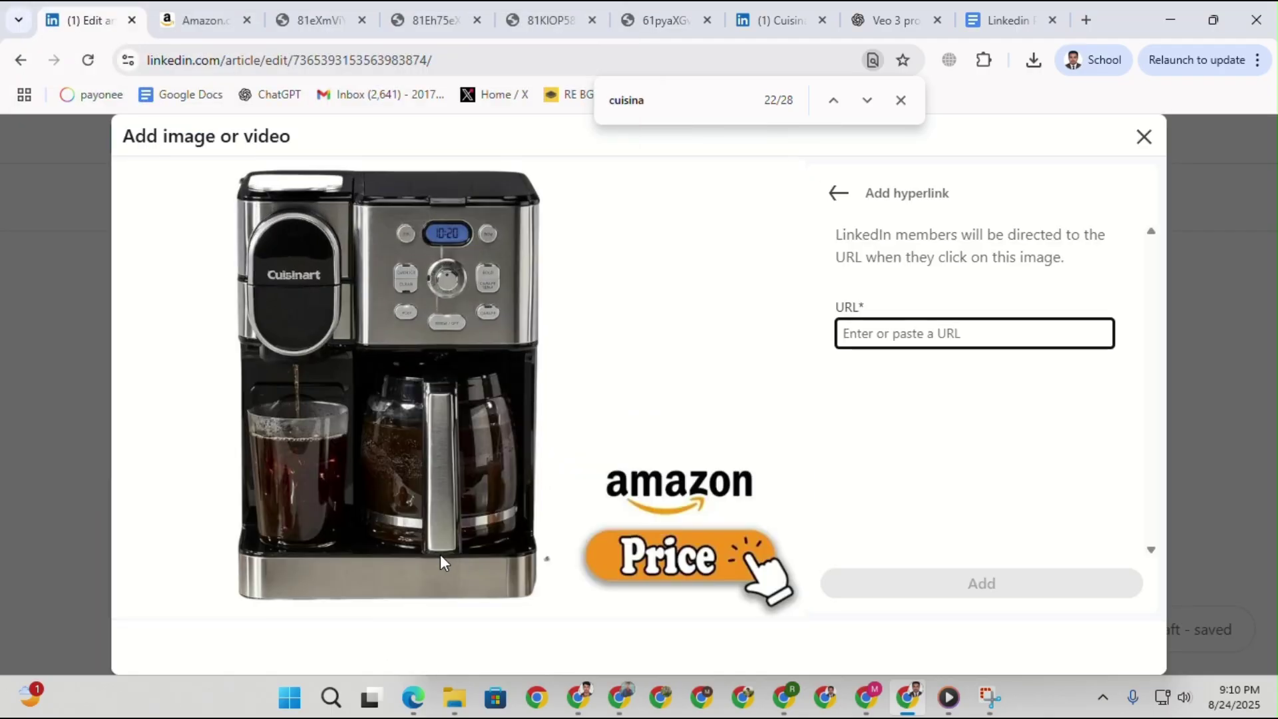
key("ctrl+v")
left_click(879, 593)
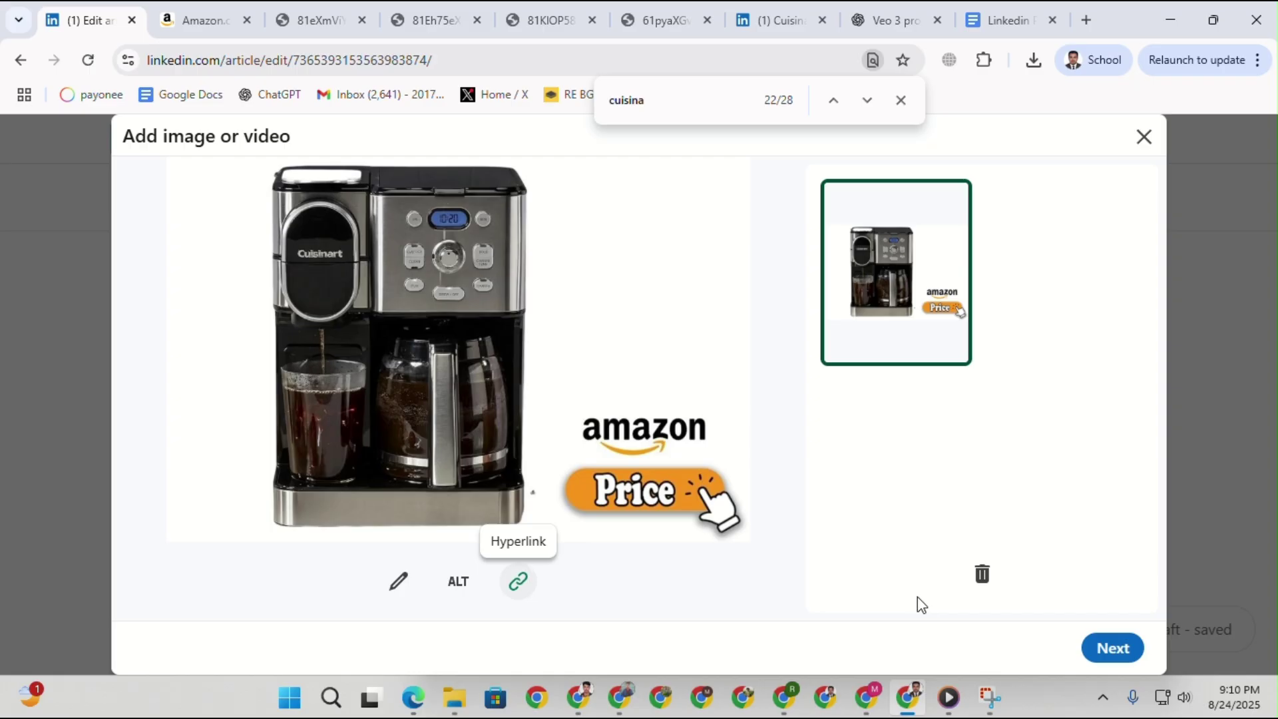
left_click(1092, 646)
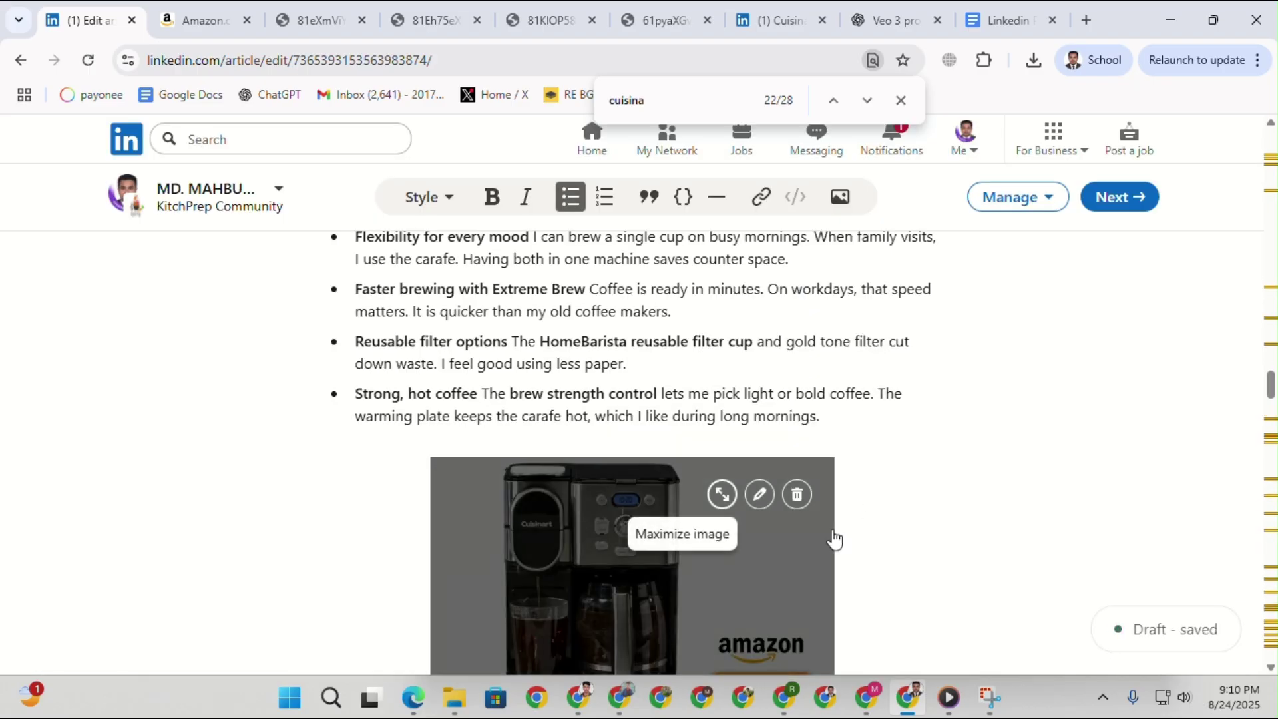
Upload the image "Cuisinart SS-16 Coffee Price" for the spot after the first paragraph of the Recommendation section.
scroll(839, 528, "down", 10)
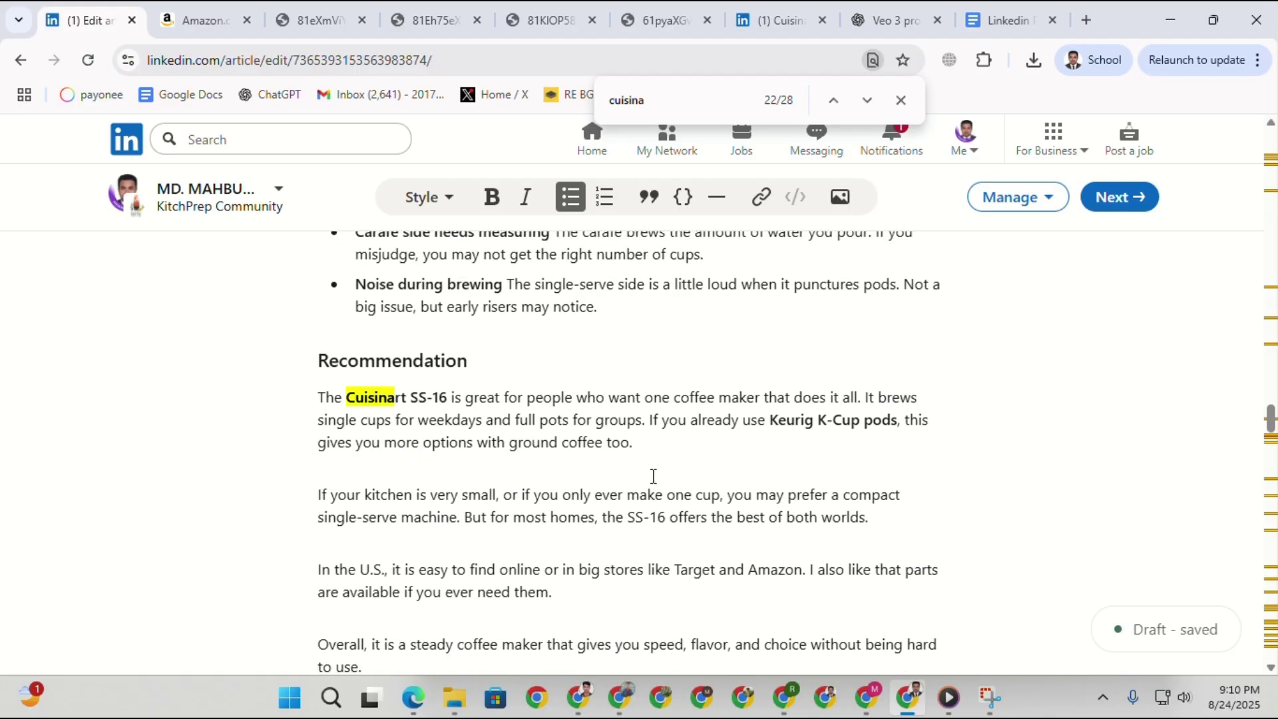
left_click(840, 197)
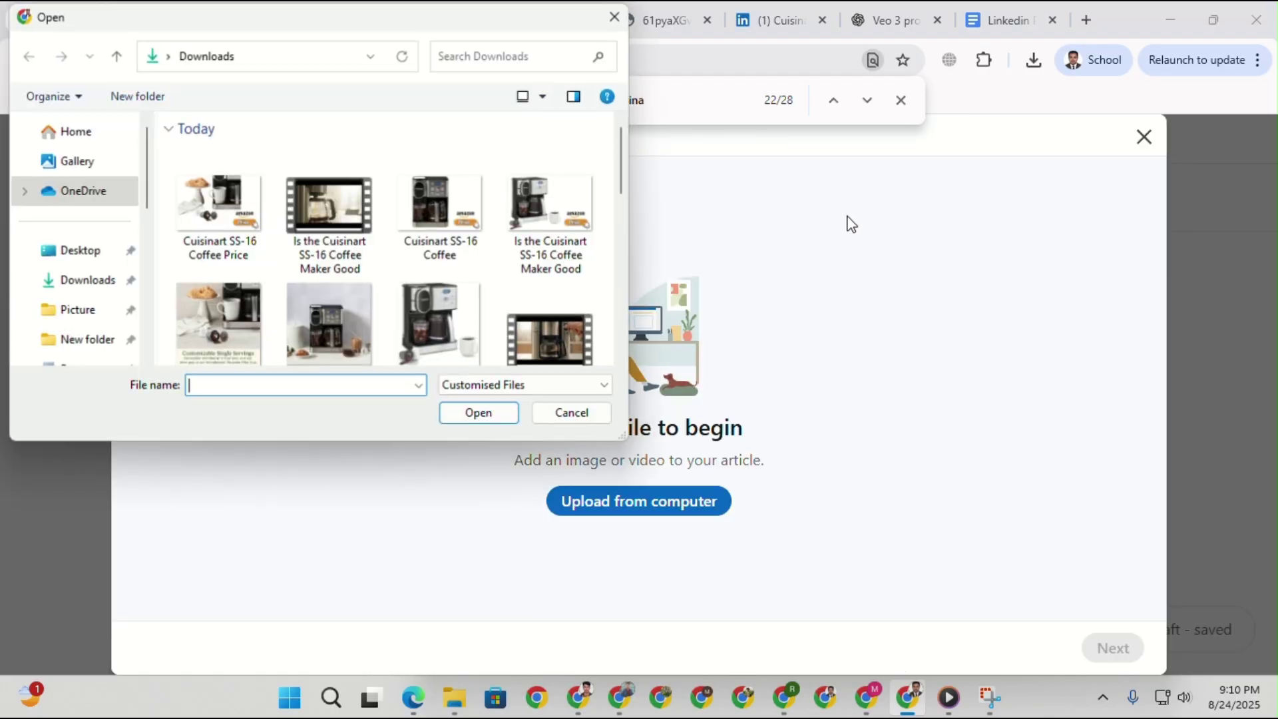
left_click(218, 203)
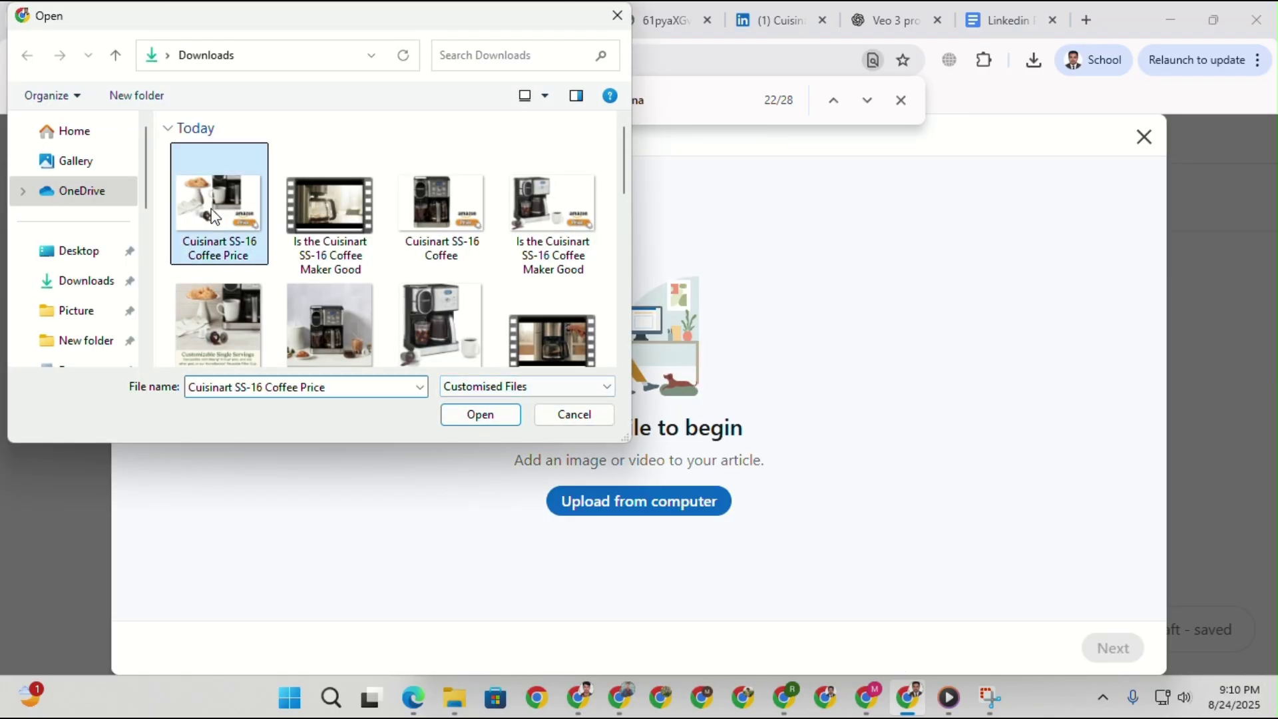
left_click(481, 415)
Hyperlink the "Cuisinart SS-16 Coffee Price" image to the copied Amazon affiliate URL, insert it into the Recommendation section and minimize it.
left_click(519, 581)
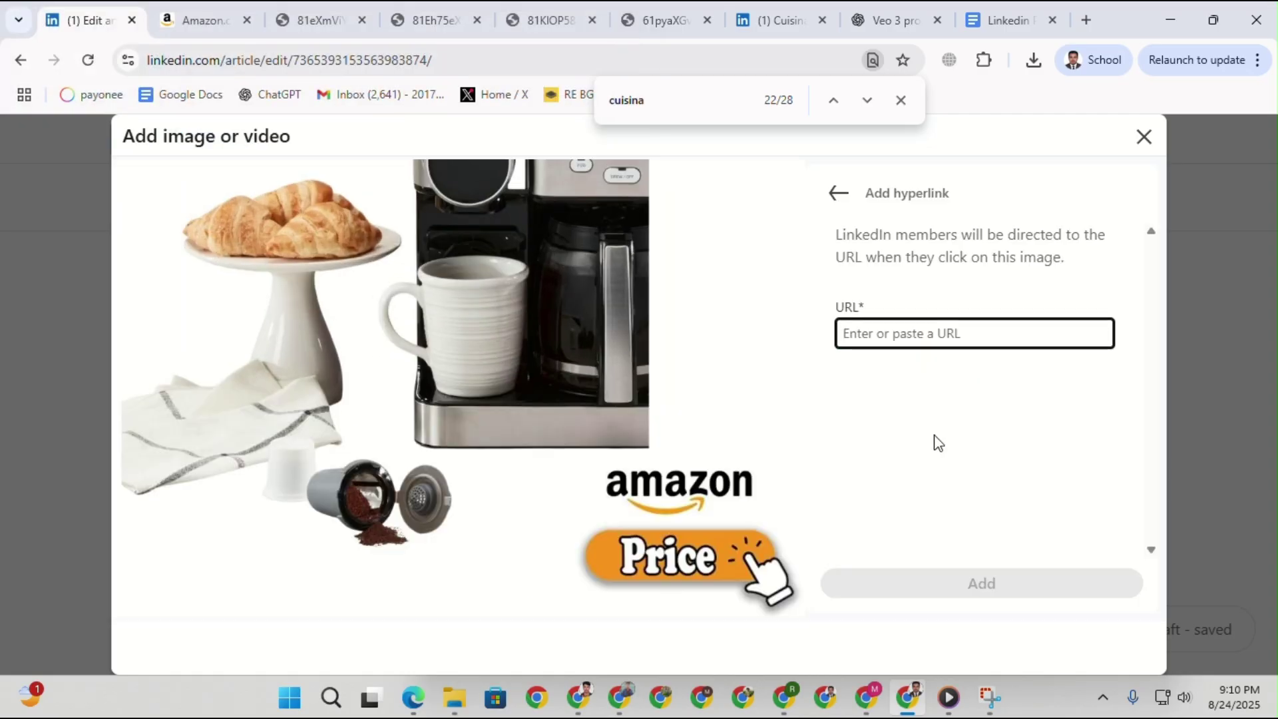
left_click(941, 581)
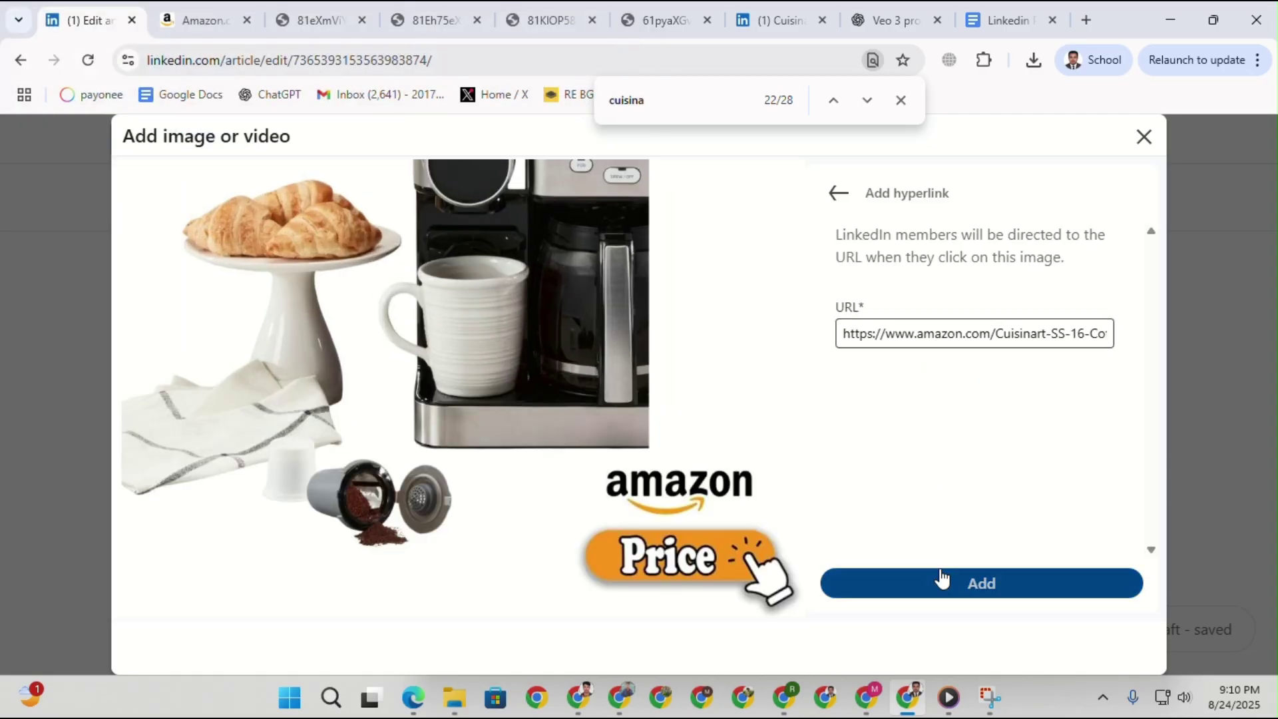
left_click(1125, 645)
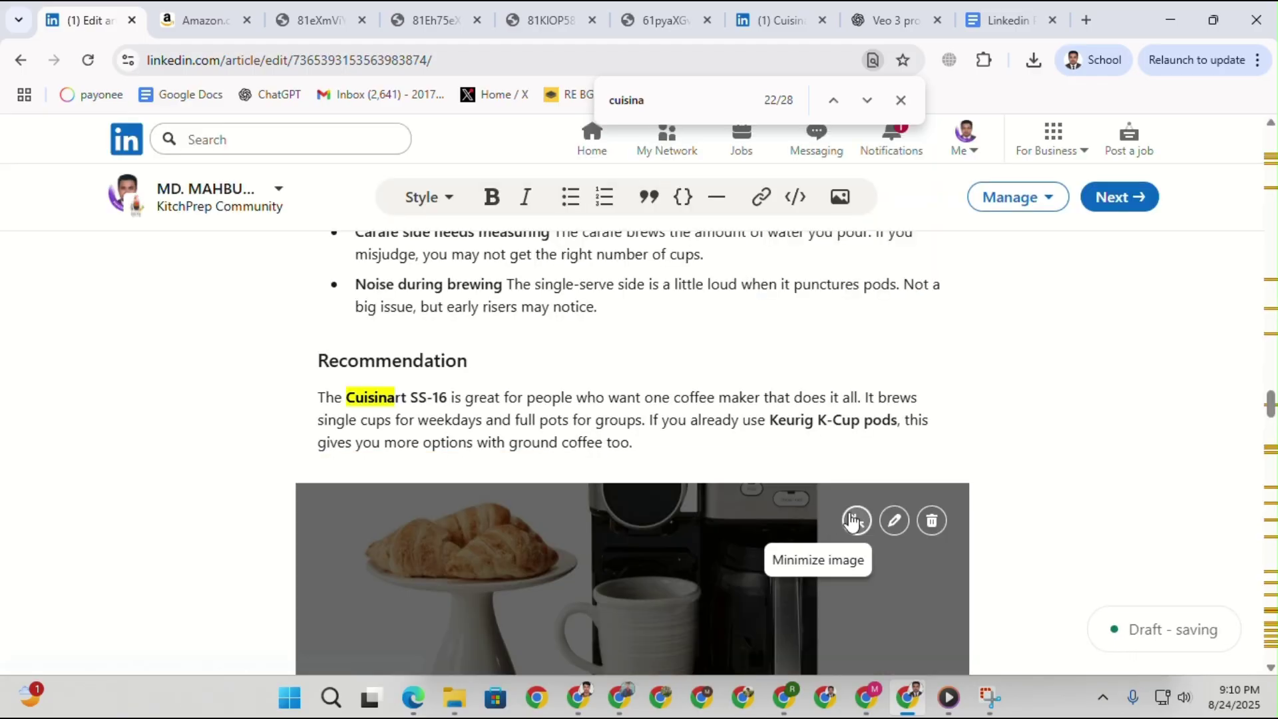
left_click(852, 522)
Upload the image "Cuisinart SS-16 Coffee" for the spot after the first paragraph of the Water Tank Capacity section.
scroll(716, 451, "up", 16)
scroll(679, 516, "down", 7)
scroll(665, 539, "down", 15)
scroll(649, 536, "up", 3)
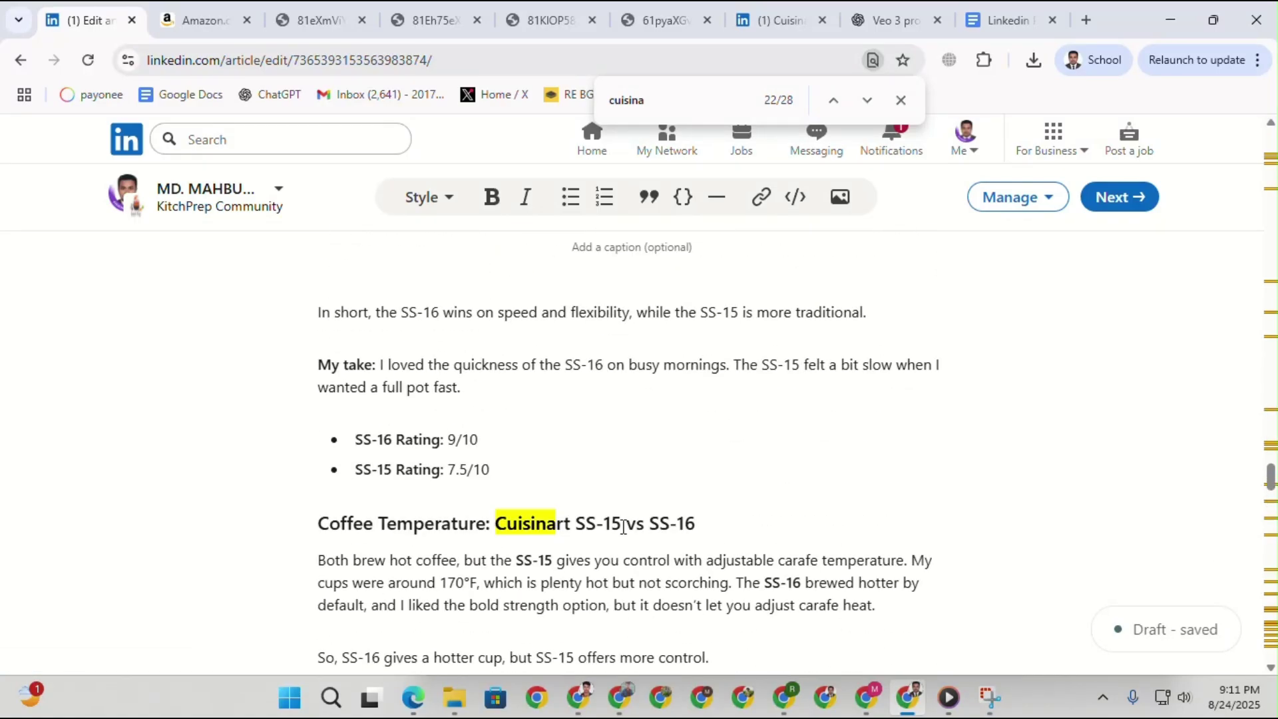
scroll(613, 462, "up", 7)
scroll(660, 488, "down", 12)
scroll(569, 397, "down", 3)
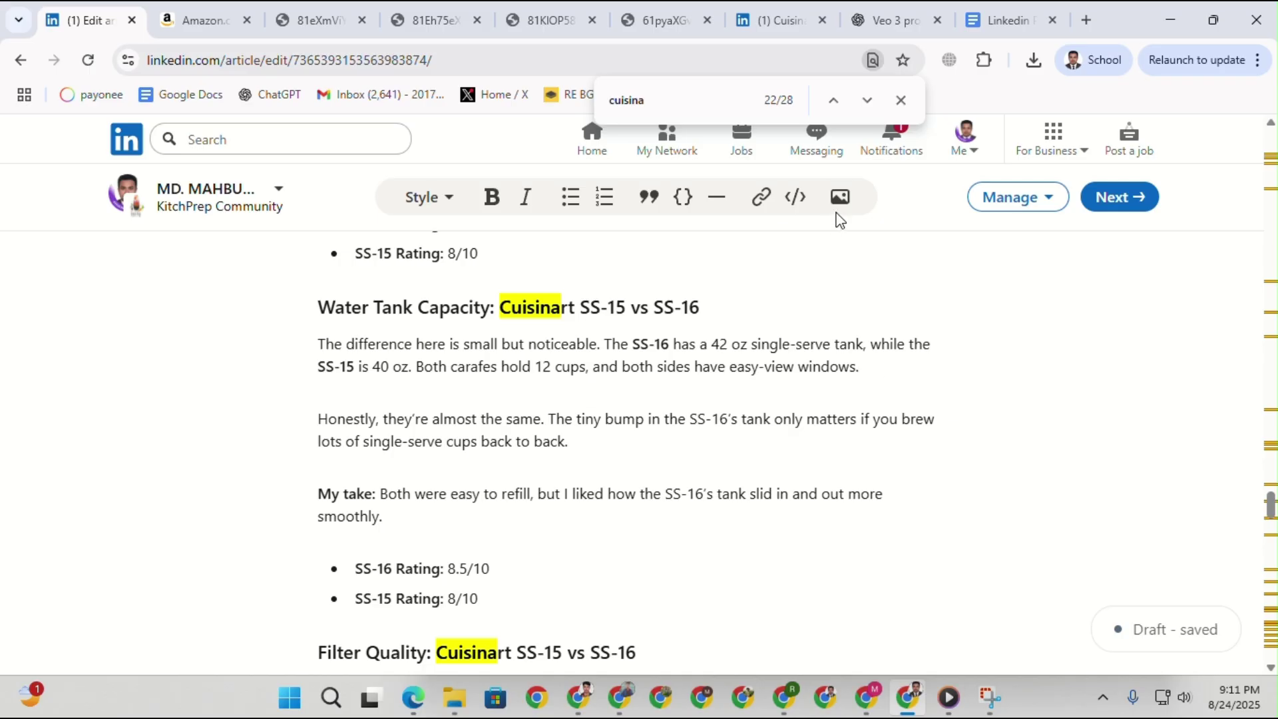
left_click(840, 197)
left_click(640, 500)
double_click(438, 210)
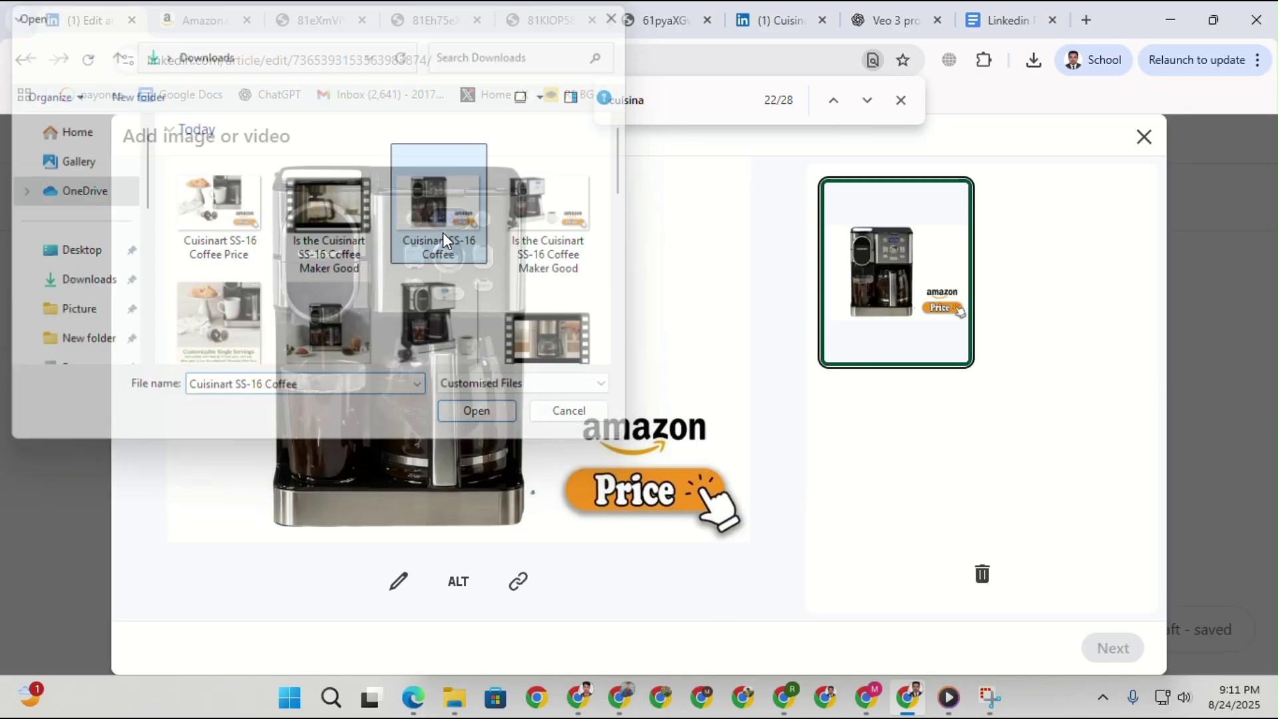
Hyperlink the uploaded image to the copied Amazon affiliate URL, insert it into the Water Tank Capacity section and minimize it.
left_click(521, 581)
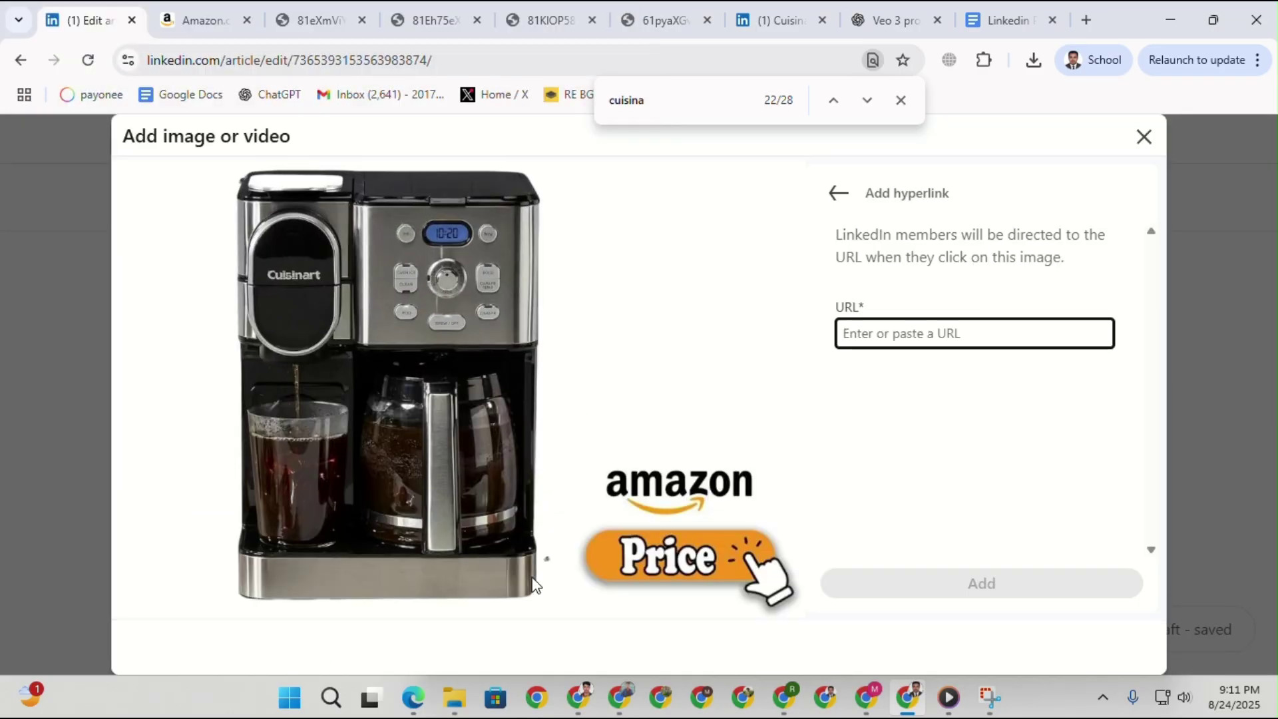
key("ctrl+v")
left_click(993, 583)
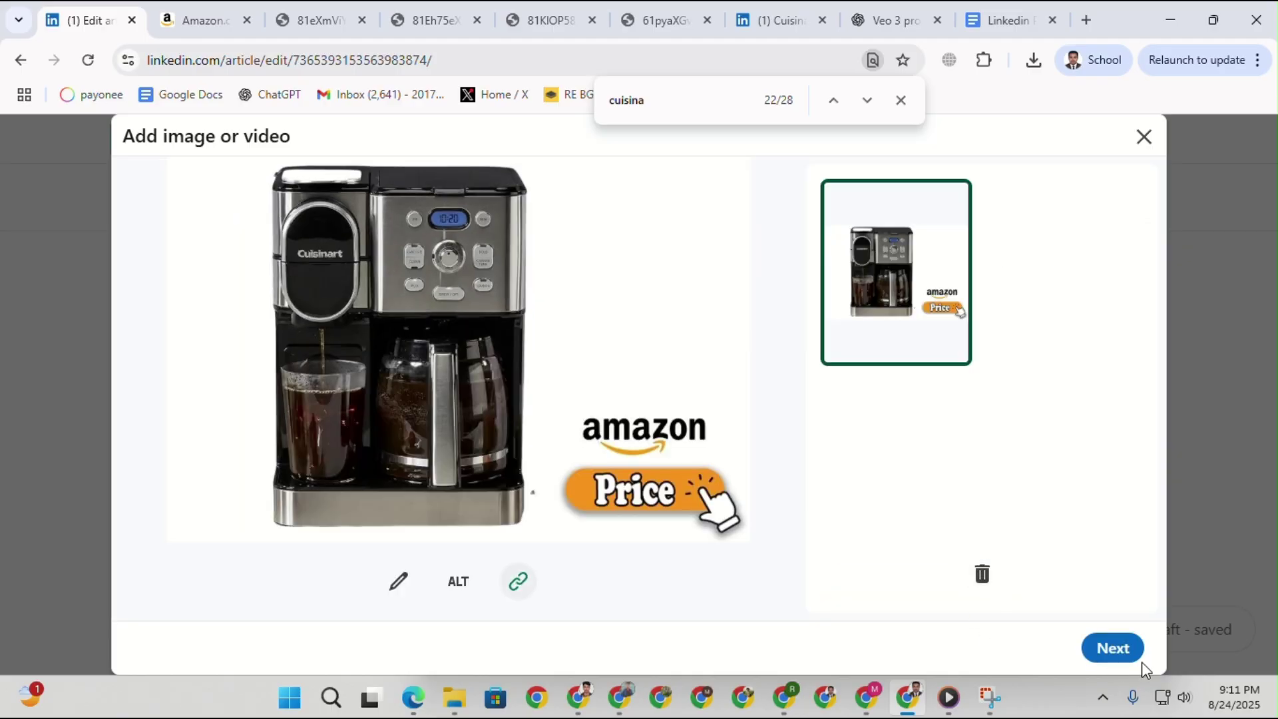
left_click(1140, 660)
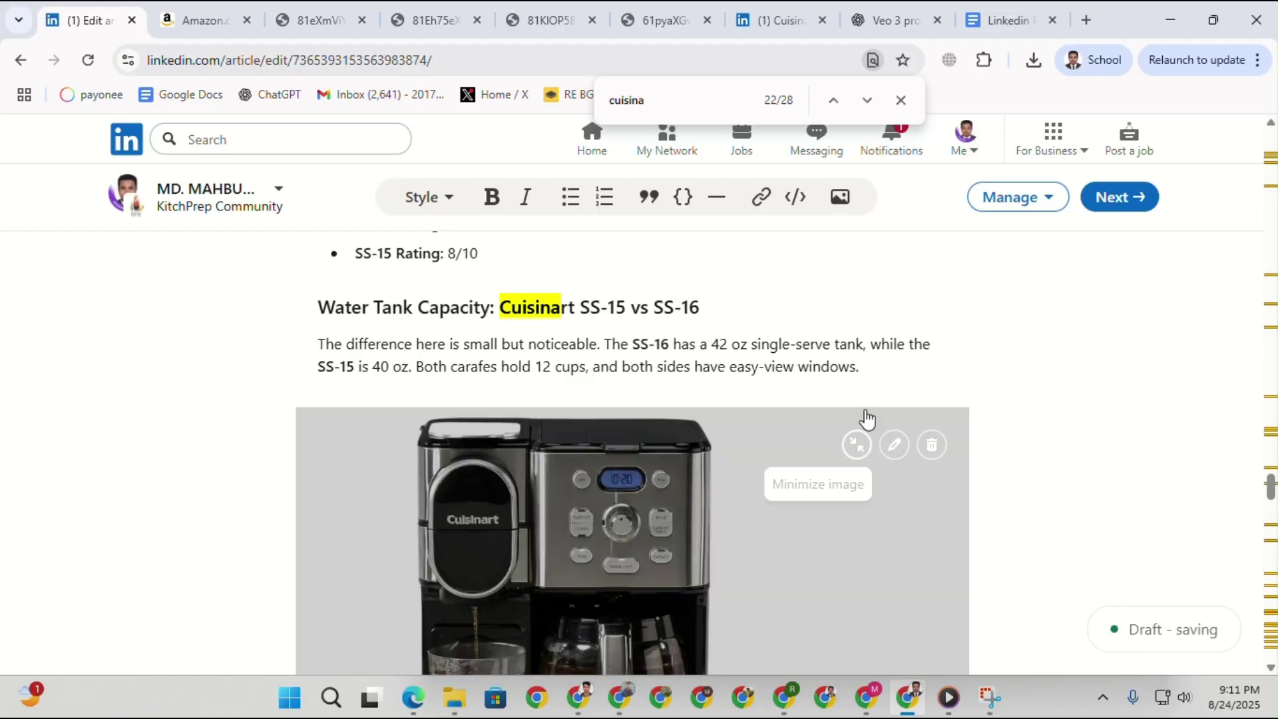
left_click(856, 441)
Upload the image "Is the Cuisinart SS-16 Coffee Maker Good" for the spot after the first paragraph of the Value for Money section.
scroll(769, 467, "down", 5)
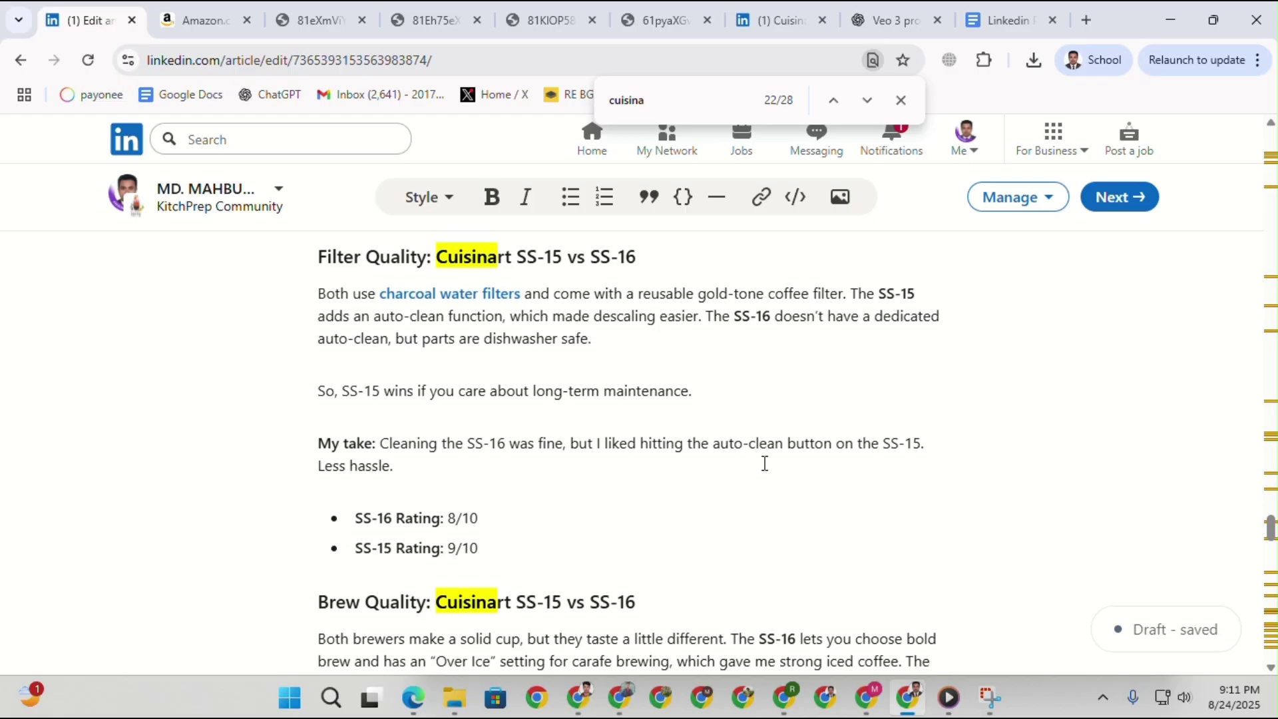
scroll(770, 467, "up", 5)
scroll(762, 470, "down", 2)
scroll(762, 466, "down", 4)
scroll(761, 463, "up", 10)
scroll(686, 448, "down", 4)
scroll(691, 480, "down", 18)
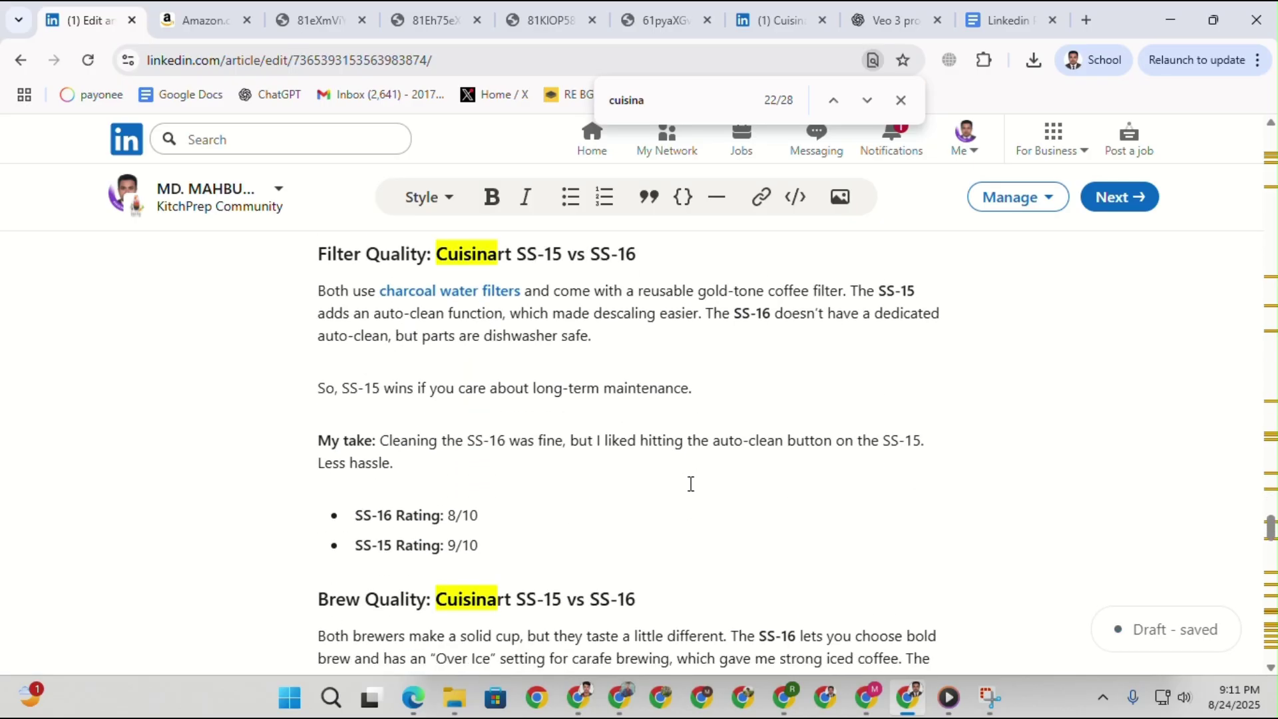
scroll(550, 475, "down", 3)
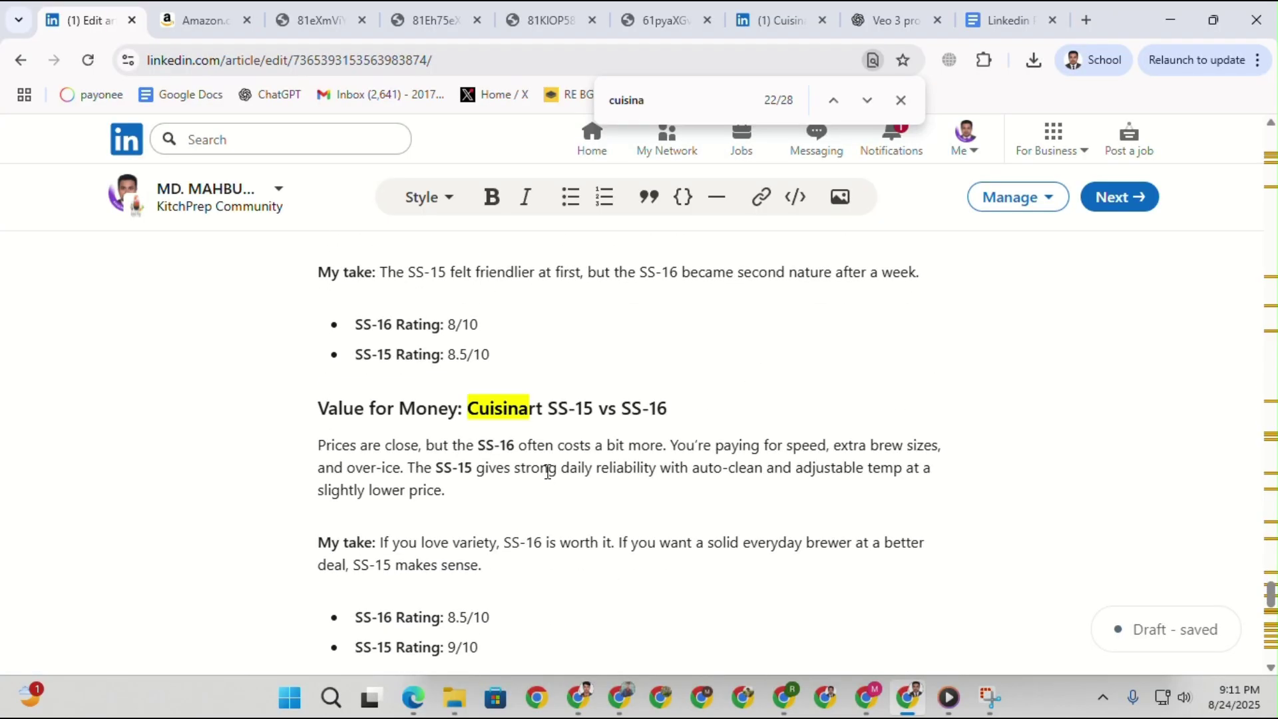
left_click(840, 197)
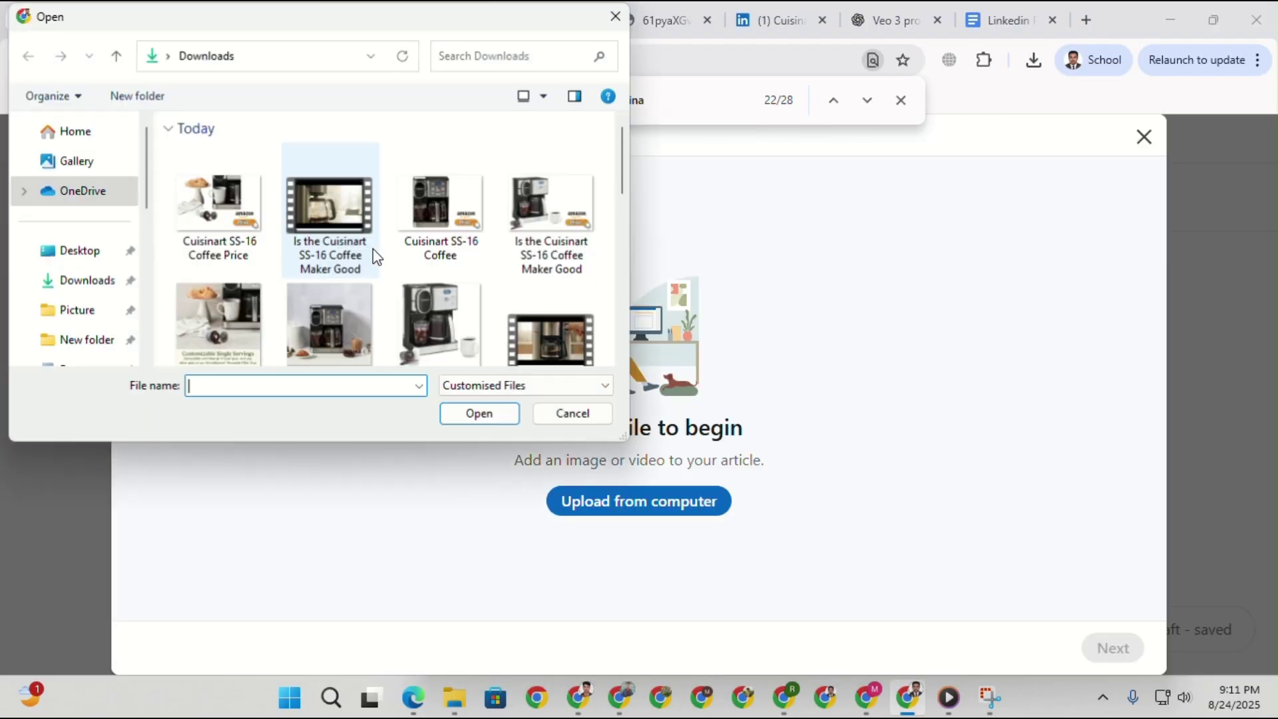
double_click(527, 215)
Hyperlink the uploaded image to the copied Amazon affiliate URL, insert it into the Value for Money section and minimize it.
left_click(517, 586)
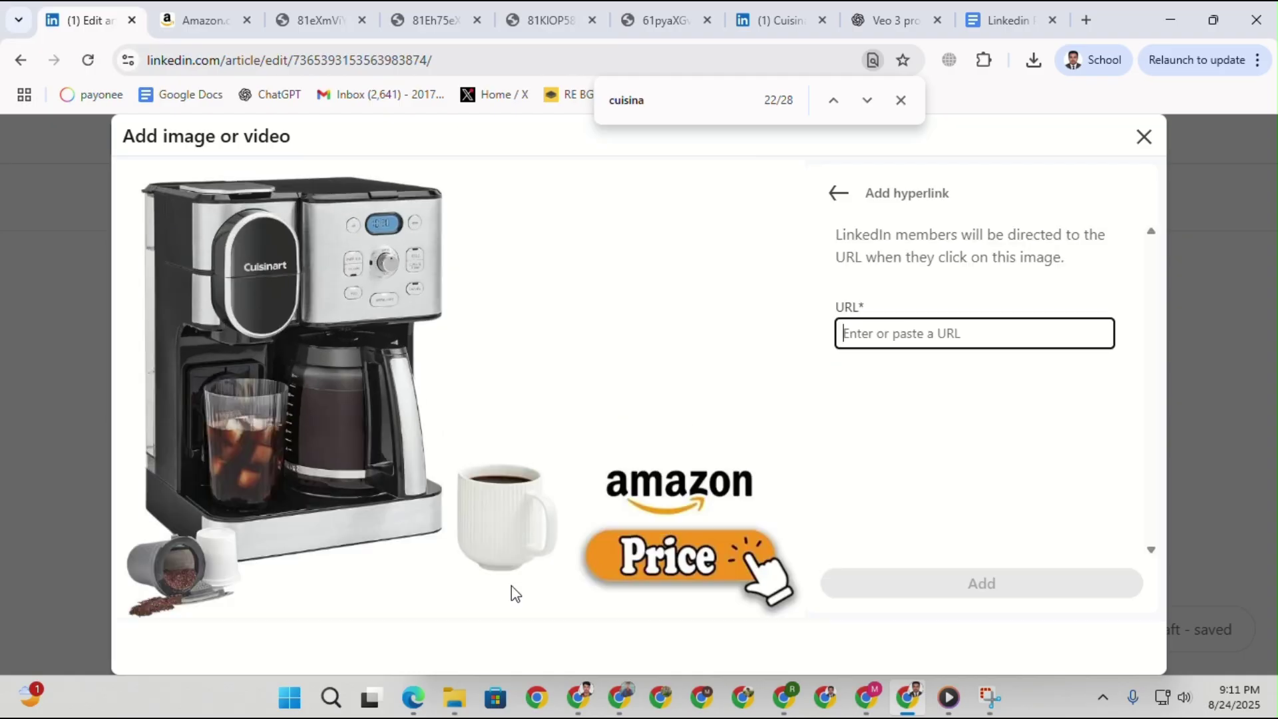
key("ctrl+v")
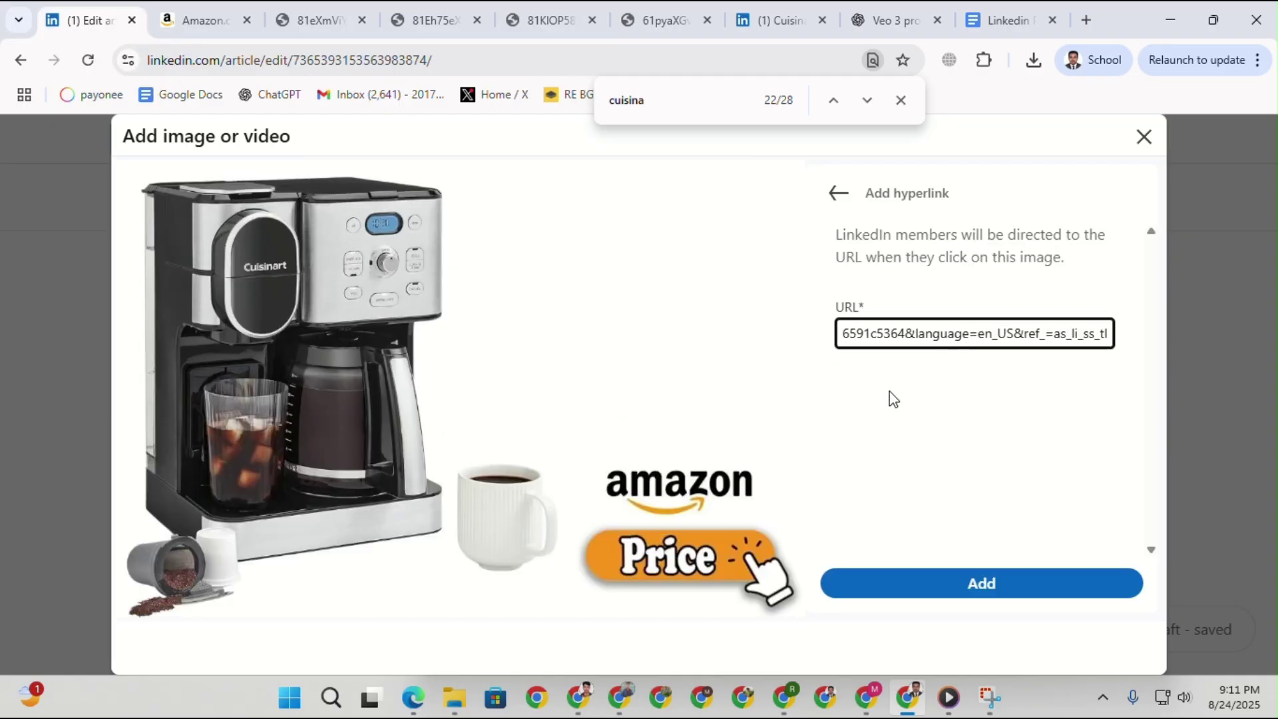
left_click(930, 589)
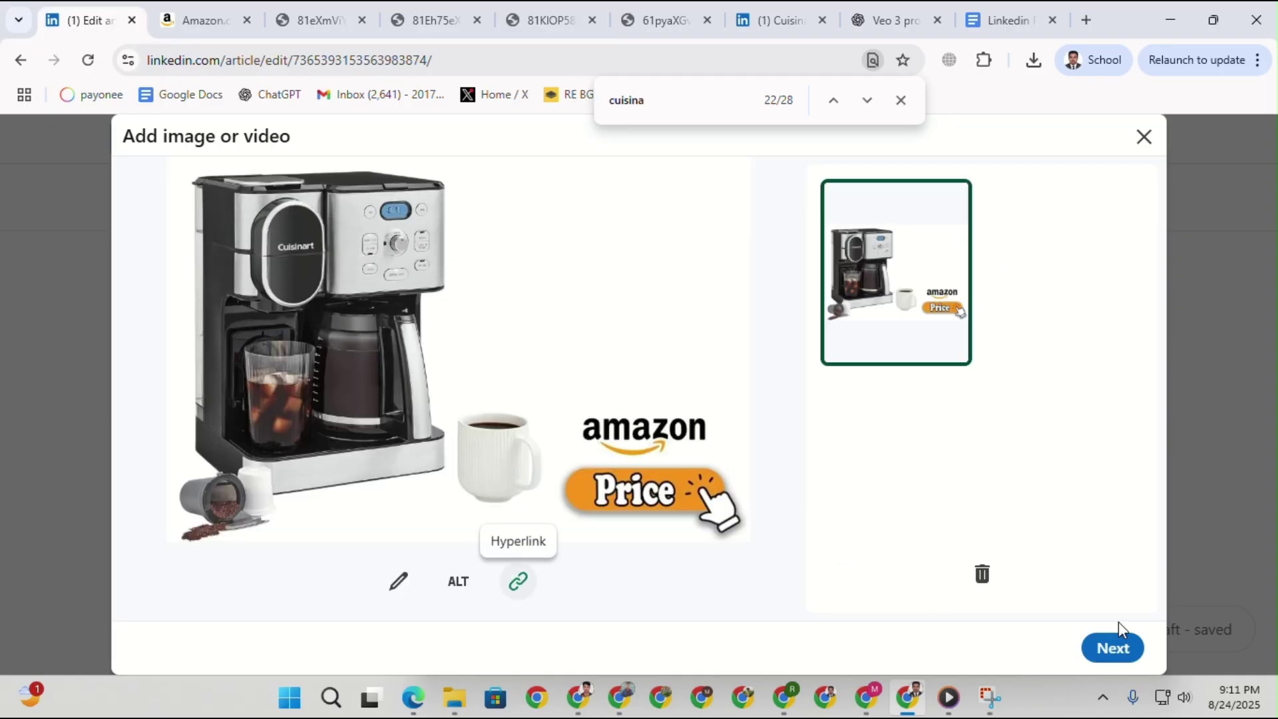
left_click(1140, 653)
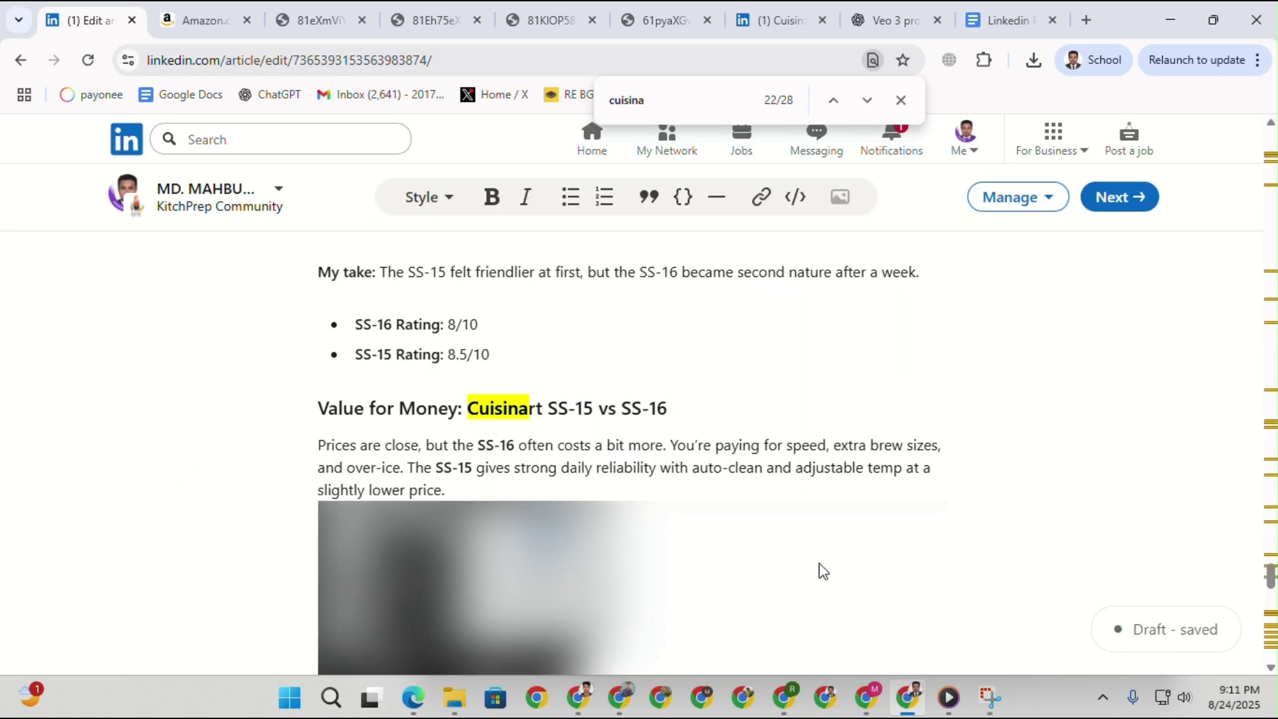
scroll(866, 519, "down", 1)
left_click(866, 478)
Copy the phrase "Cuisinart SS 15 vs SS 16" from the article's title.
scroll(732, 539, "up", 12)
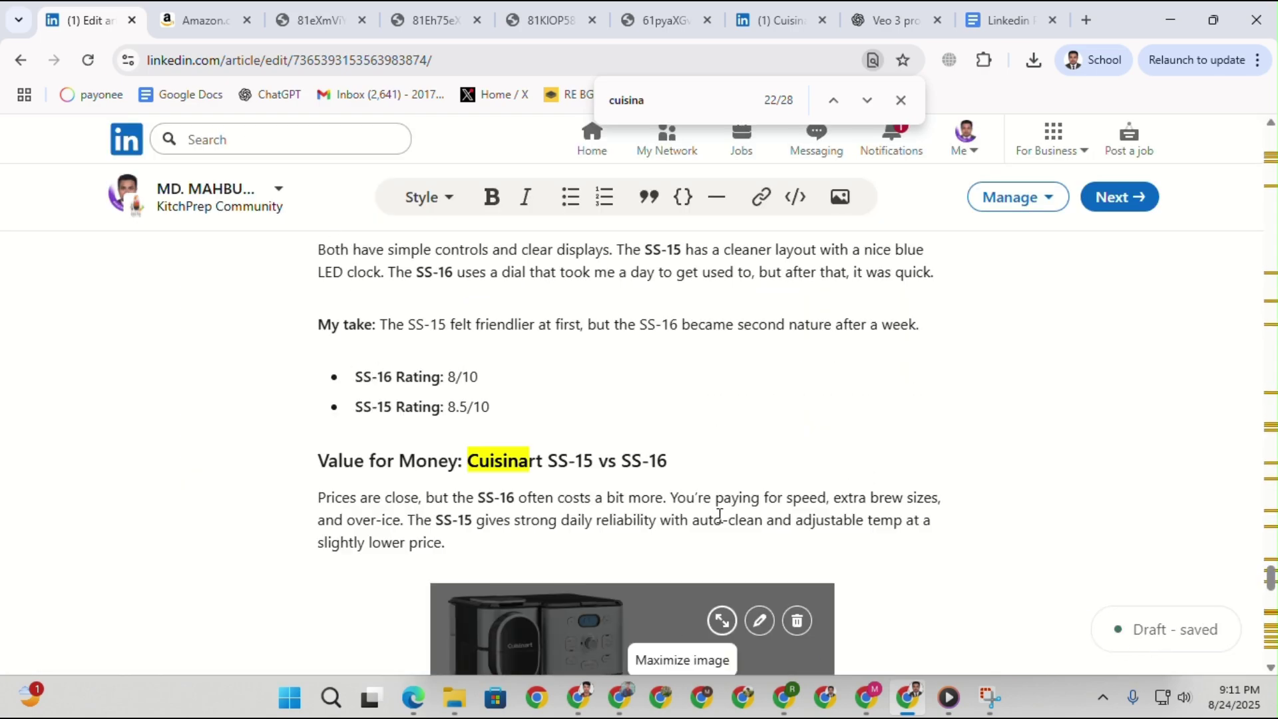
scroll(639, 413, "down", 10)
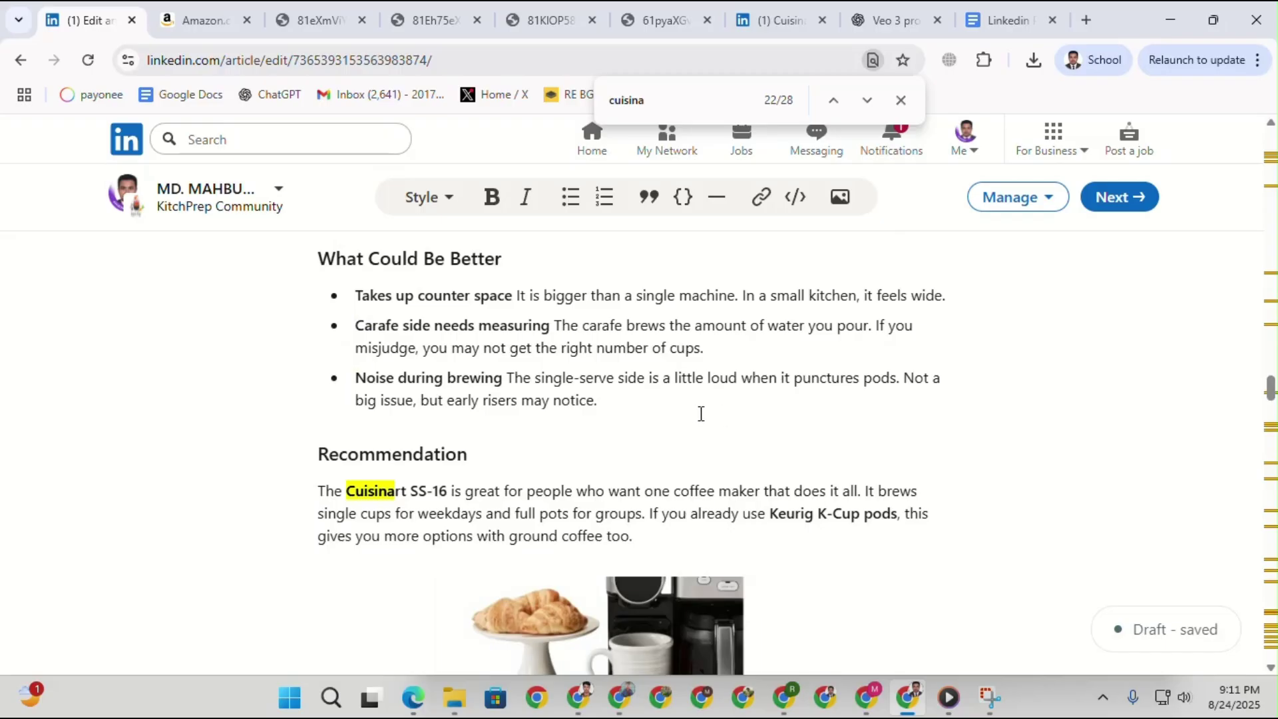
scroll(636, 524, "up", 15)
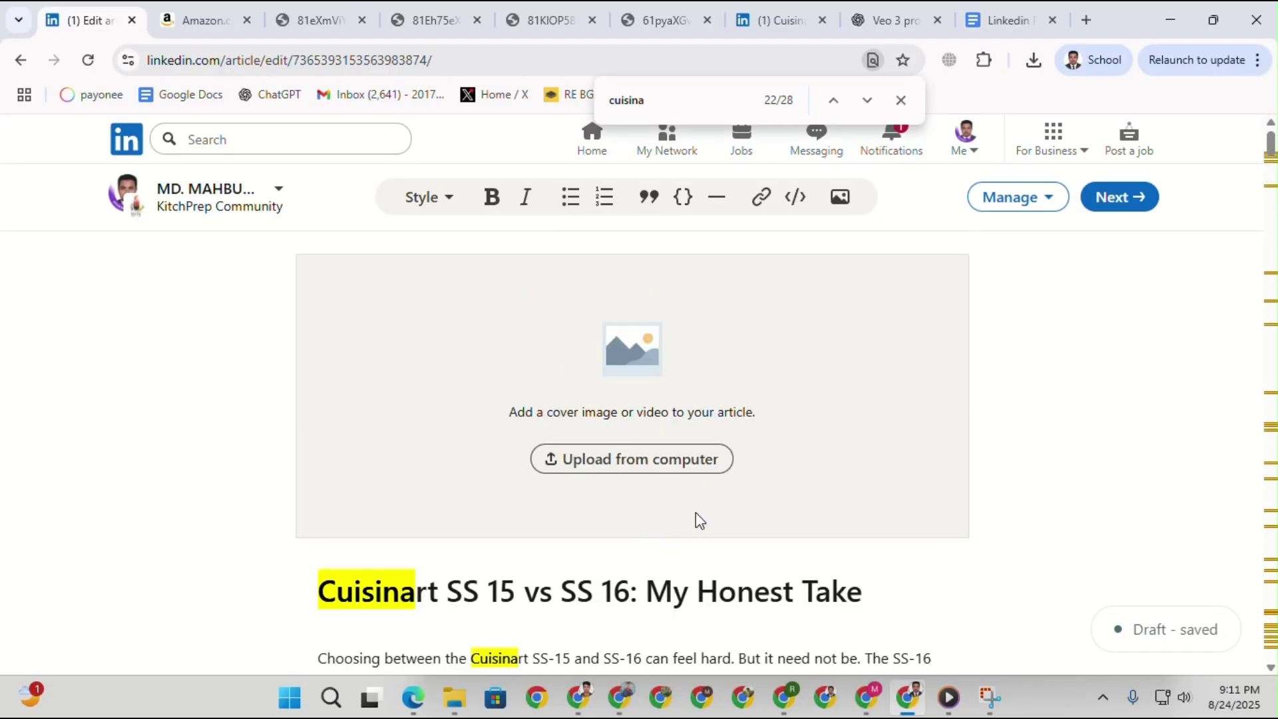
scroll(681, 520, "down", 12)
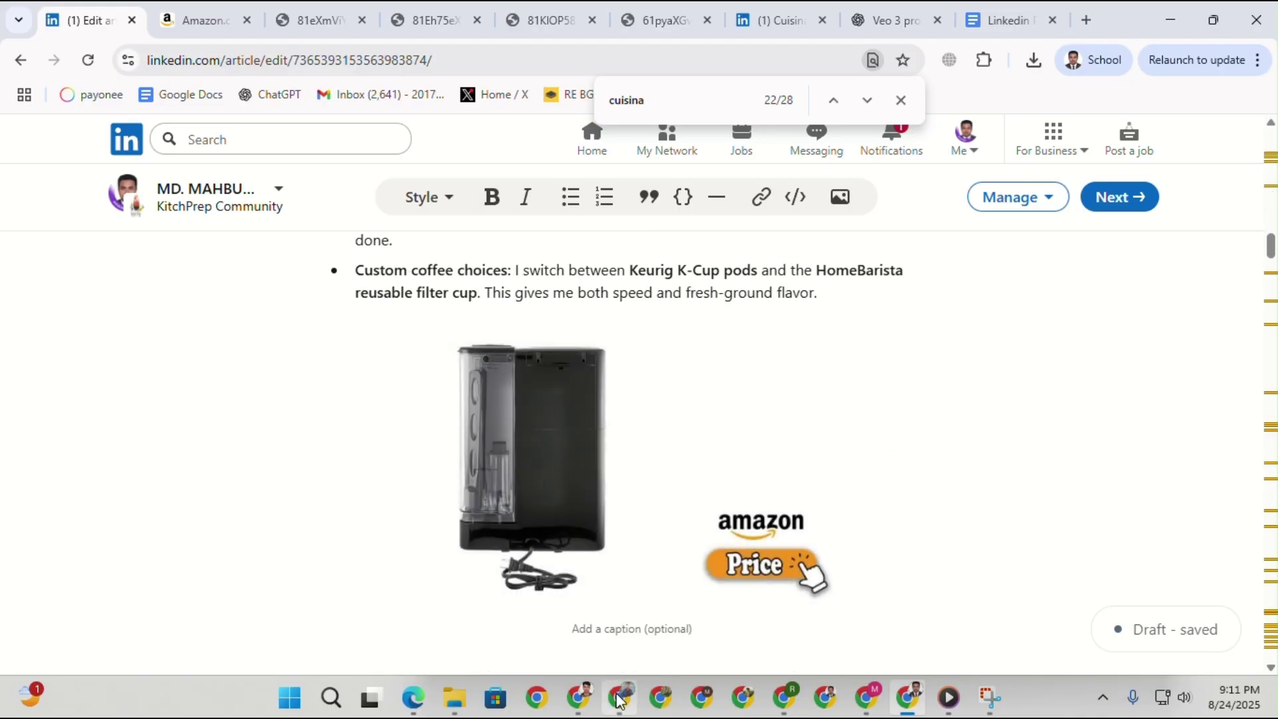
scroll(599, 566, "up", 8)
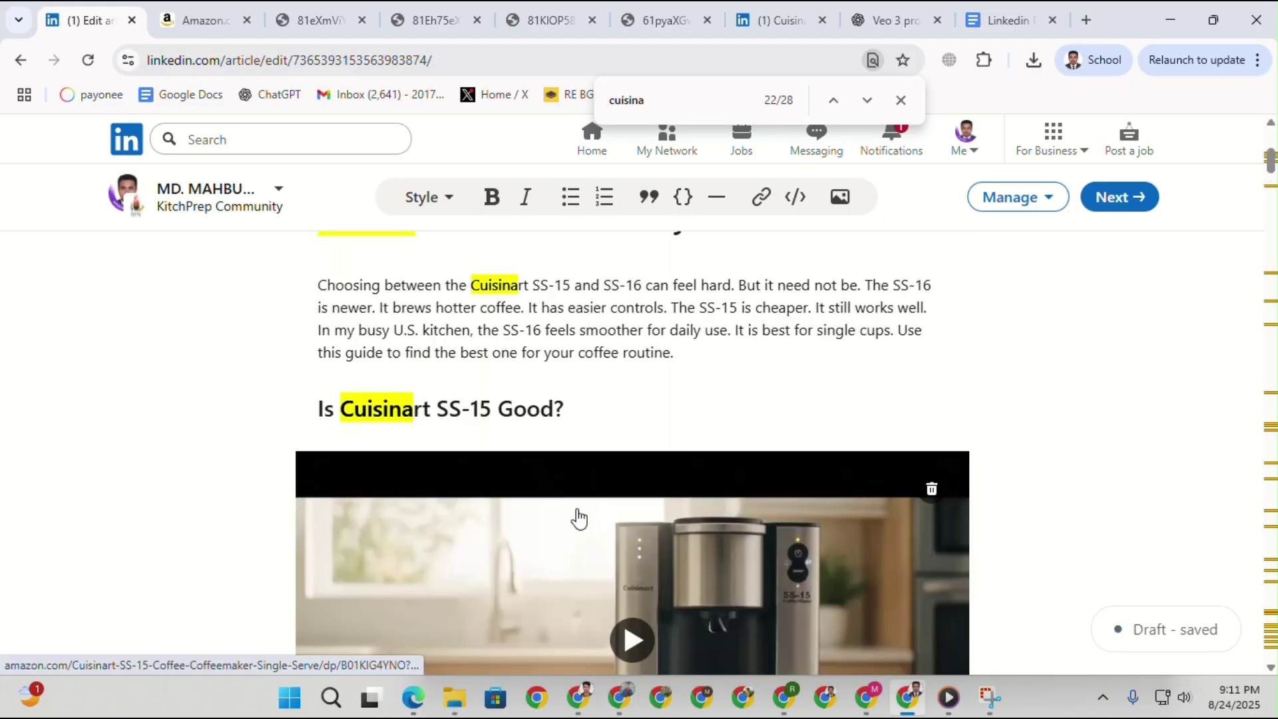
scroll(579, 519, "up", 5)
left_click_drag(628, 592, 327, 591)
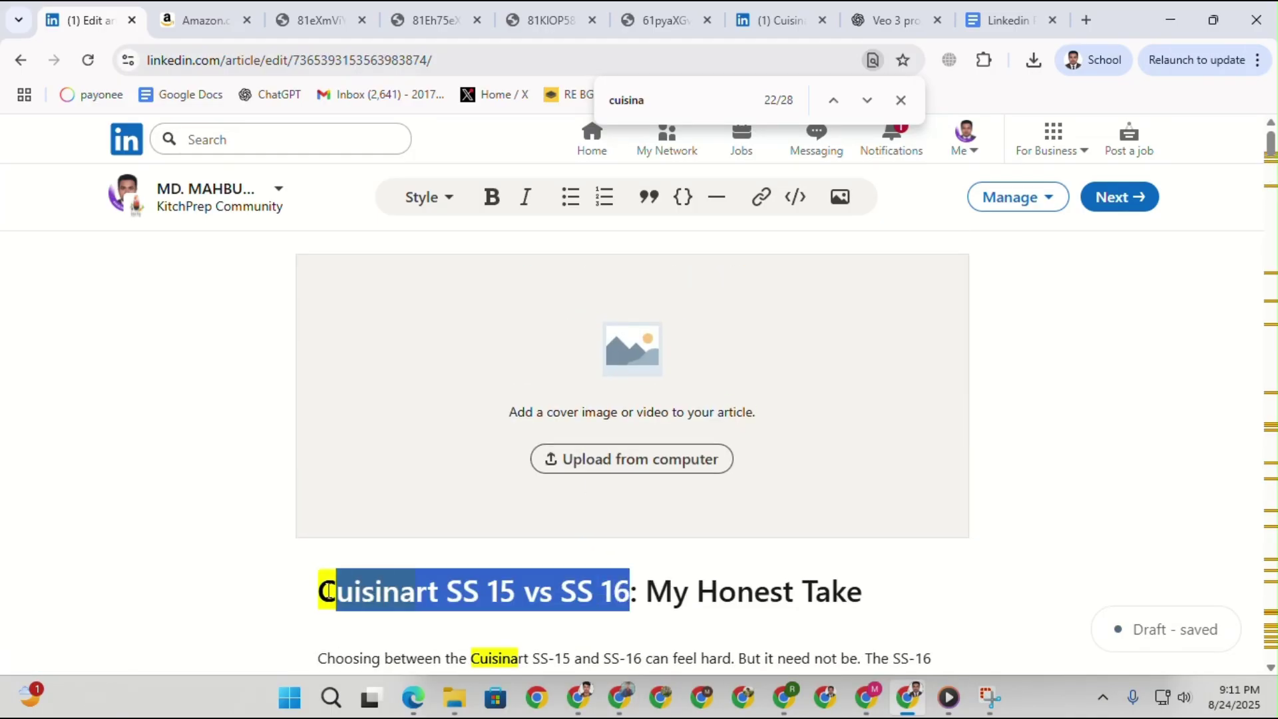
right_click(398, 592)
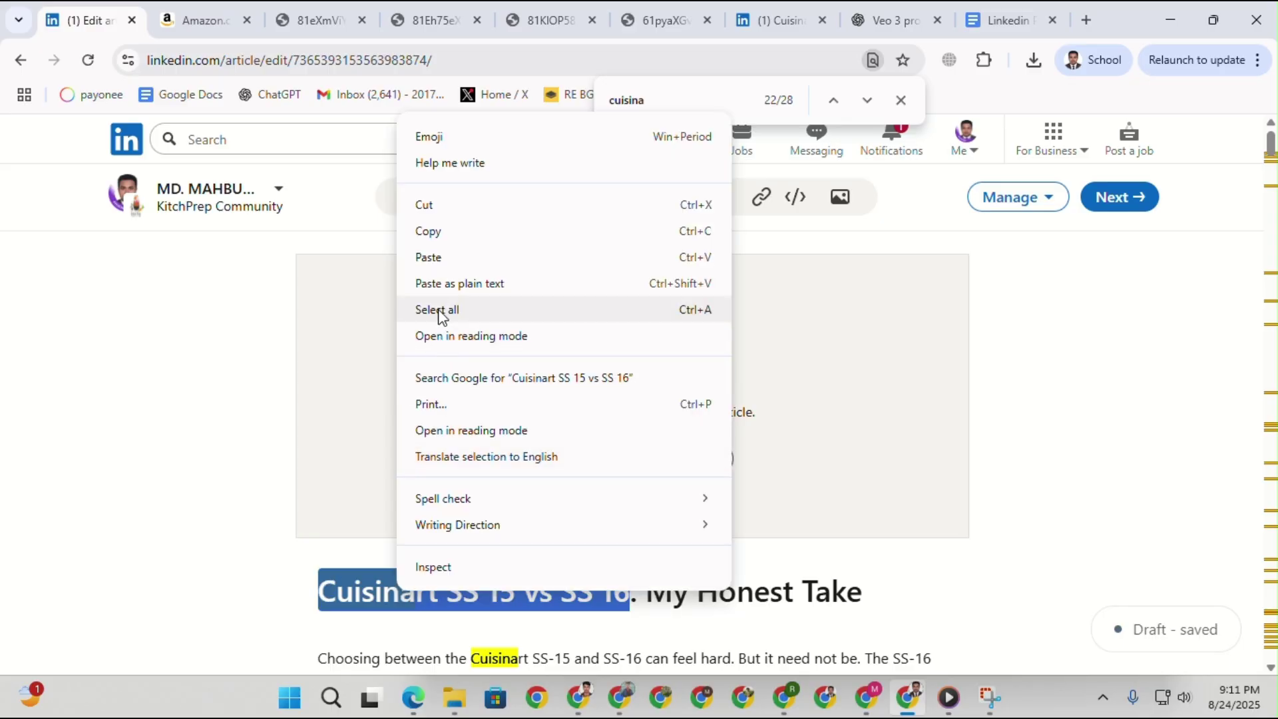
left_click(426, 231)
Switch to Canva and open the recent design "BUNN CSB2B vs CSB2G".
left_click(620, 699)
left_click(154, 20)
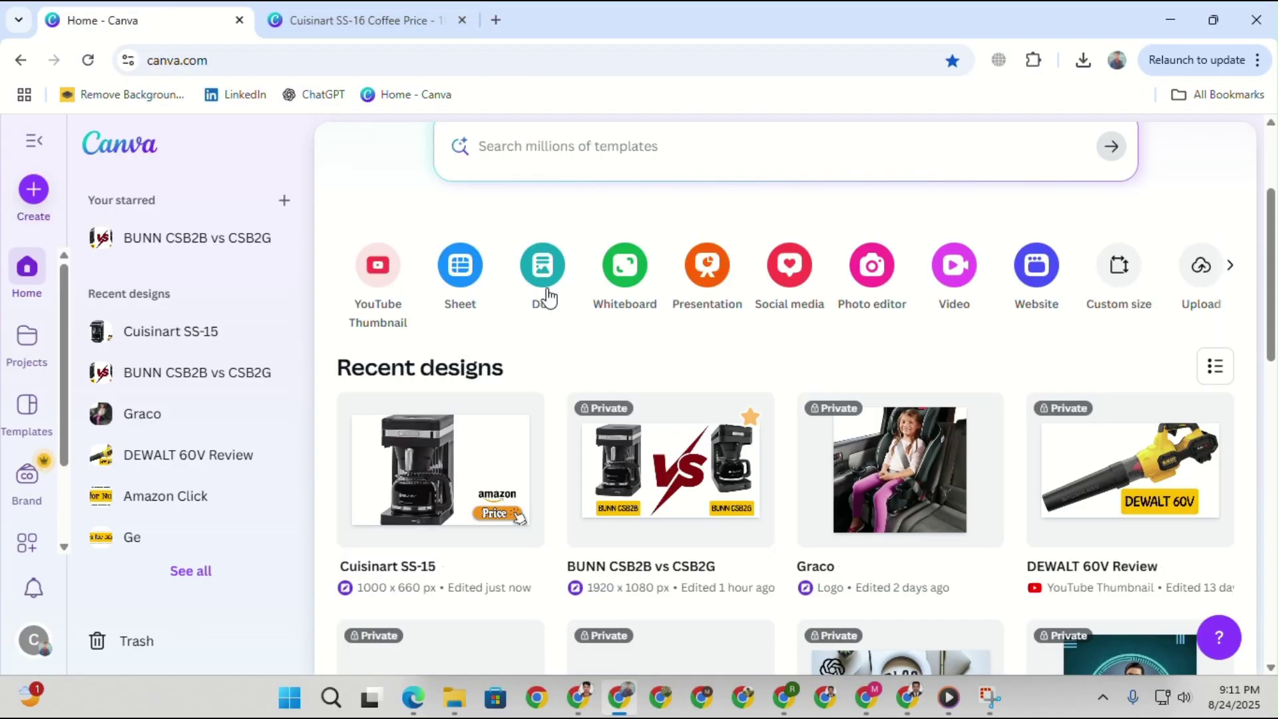
left_click(704, 452)
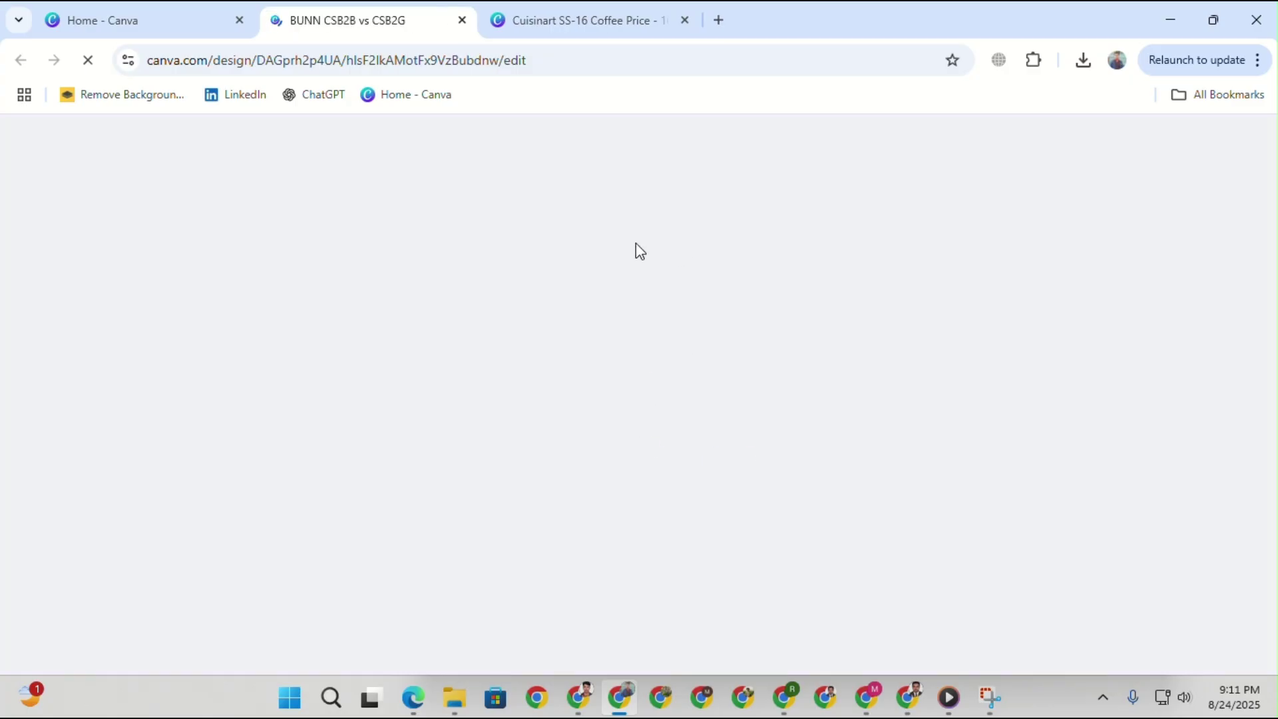
Rename the design with the copied phrase "Cuisinart SS 15 vs SS 16".
left_click(1006, 153)
left_click(809, 143)
right_click(809, 145)
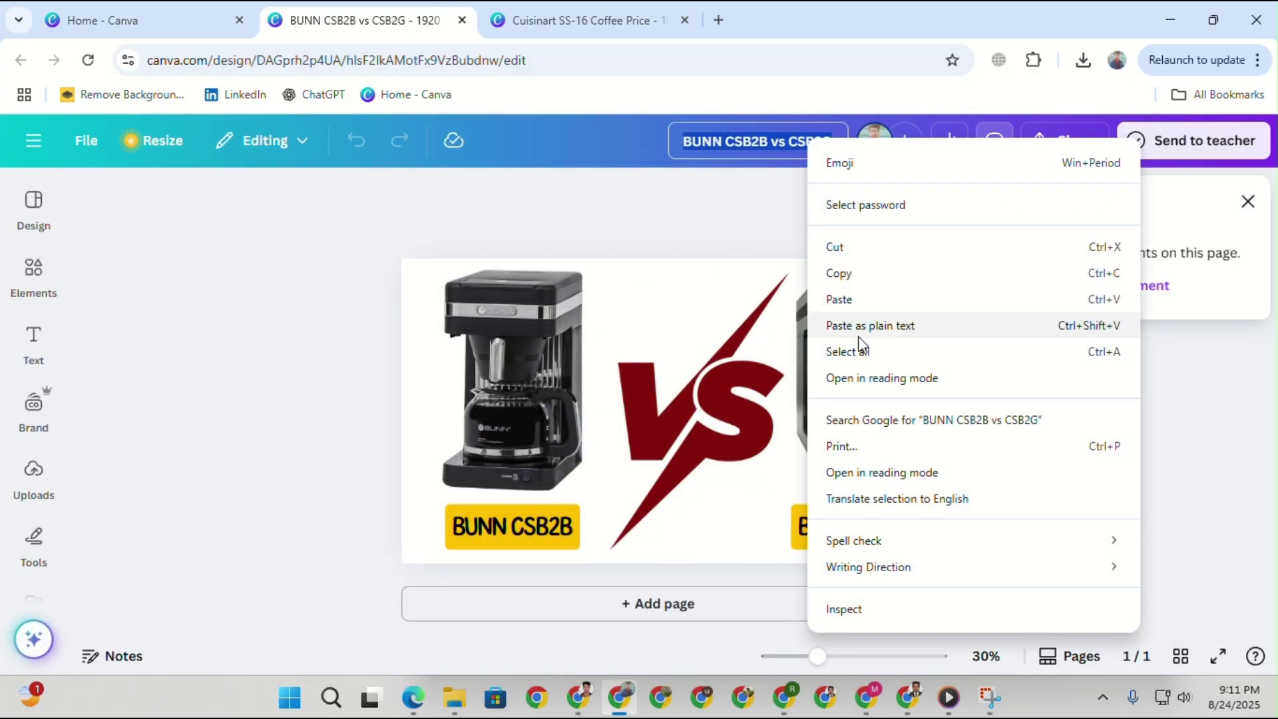
left_click(839, 299)
left_click(542, 385)
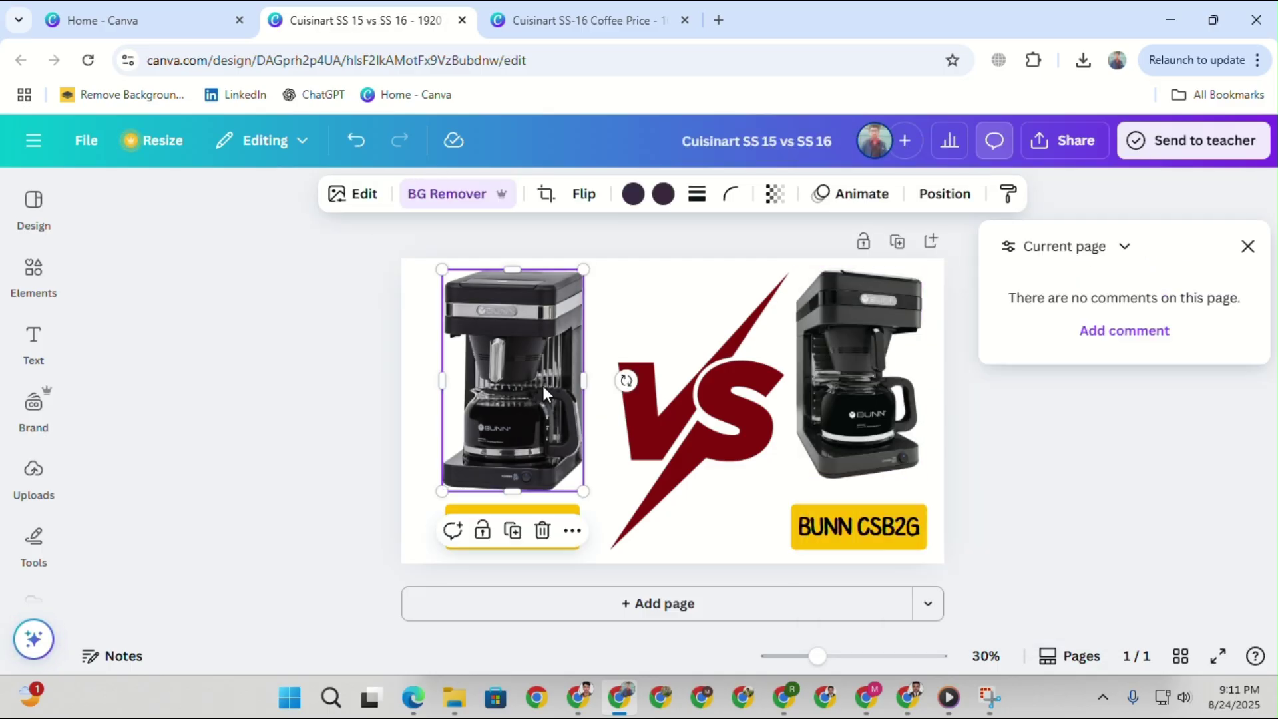
Delete all the existing elements from the page and bring up the uploaded files.
key("ctrl+a")
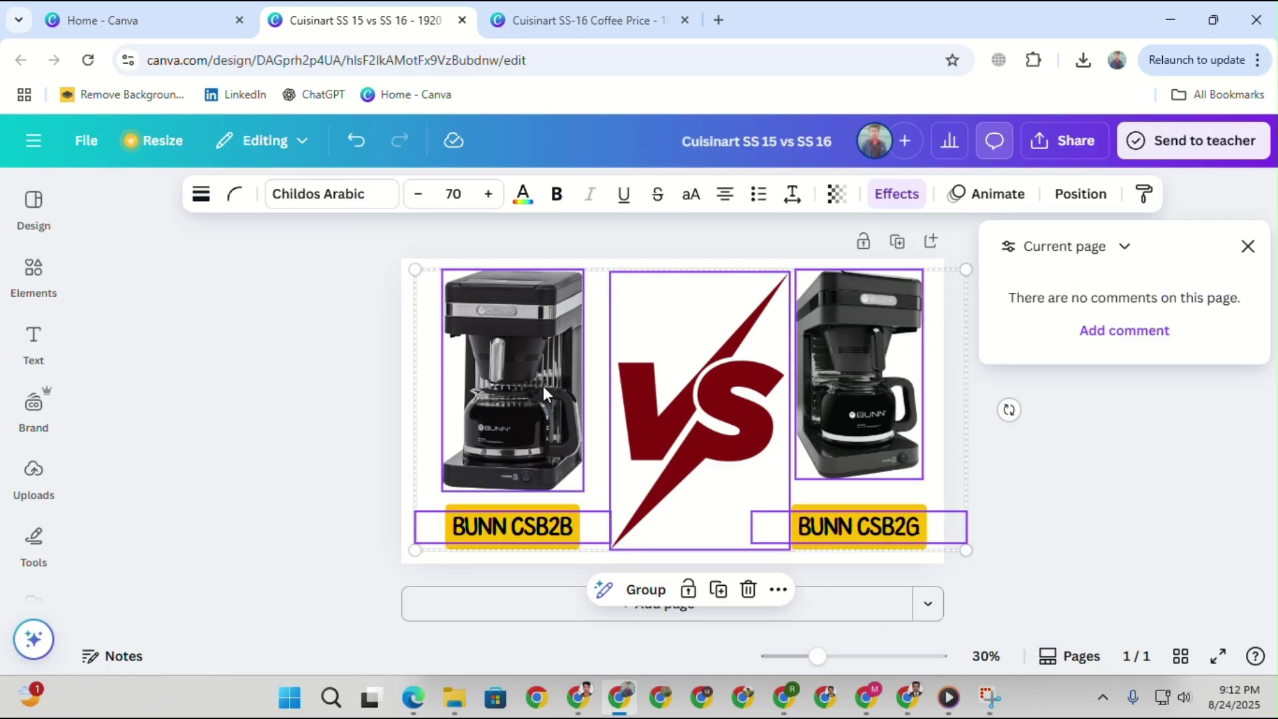
key("Delete")
left_click(32, 474)
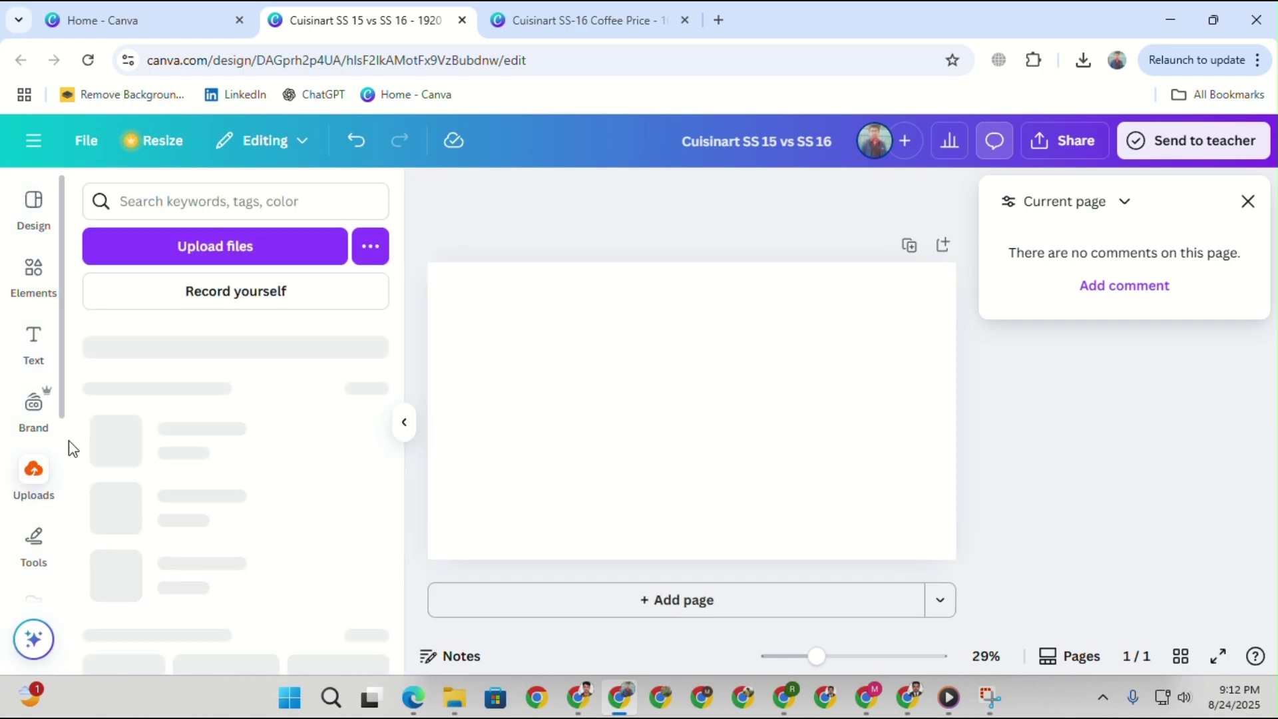
left_click(293, 246)
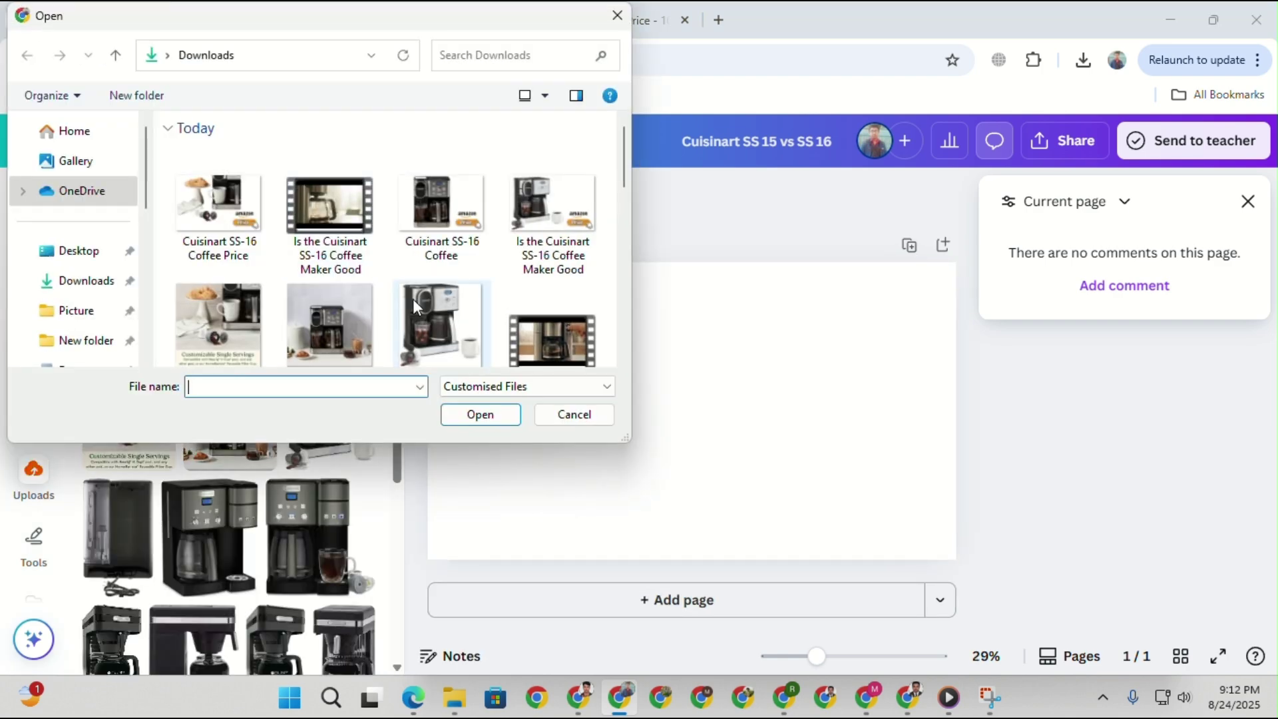
left_click(591, 417)
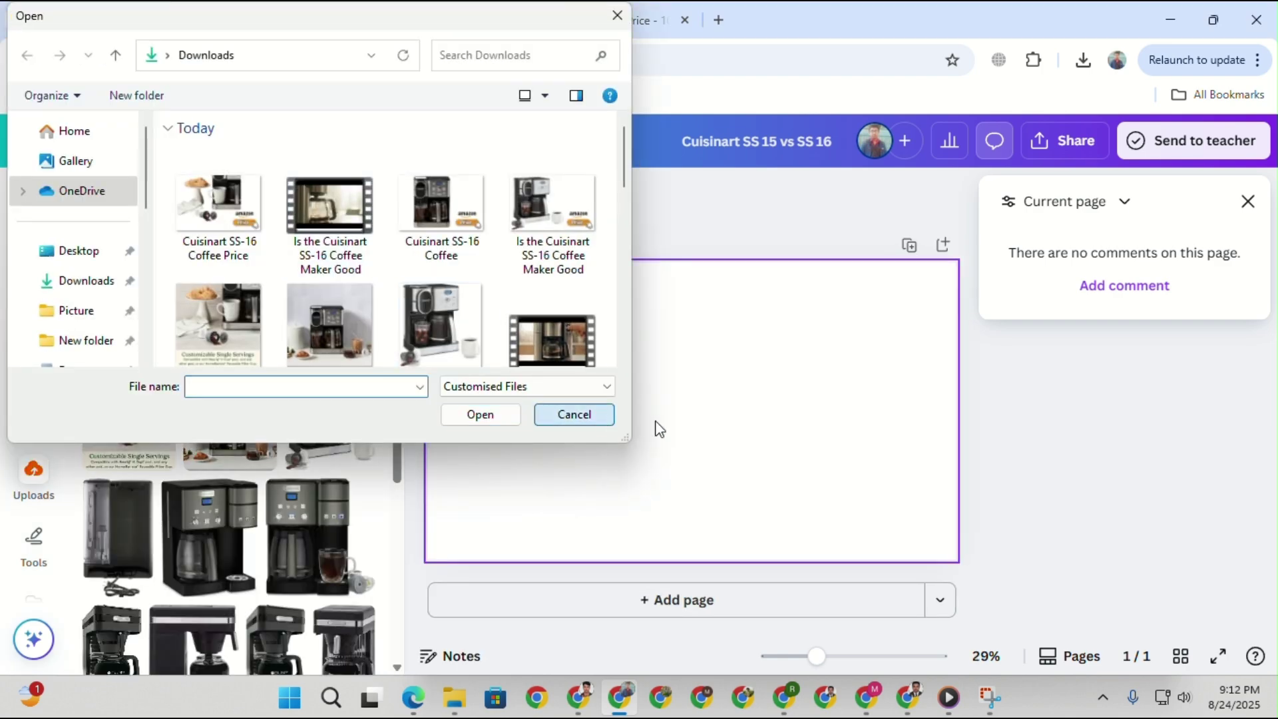
left_click(546, 418)
Add the uploaded black Cuisinart coffee maker image, move it to the left part of the page and enlarge it.
scroll(298, 506, "down", 1)
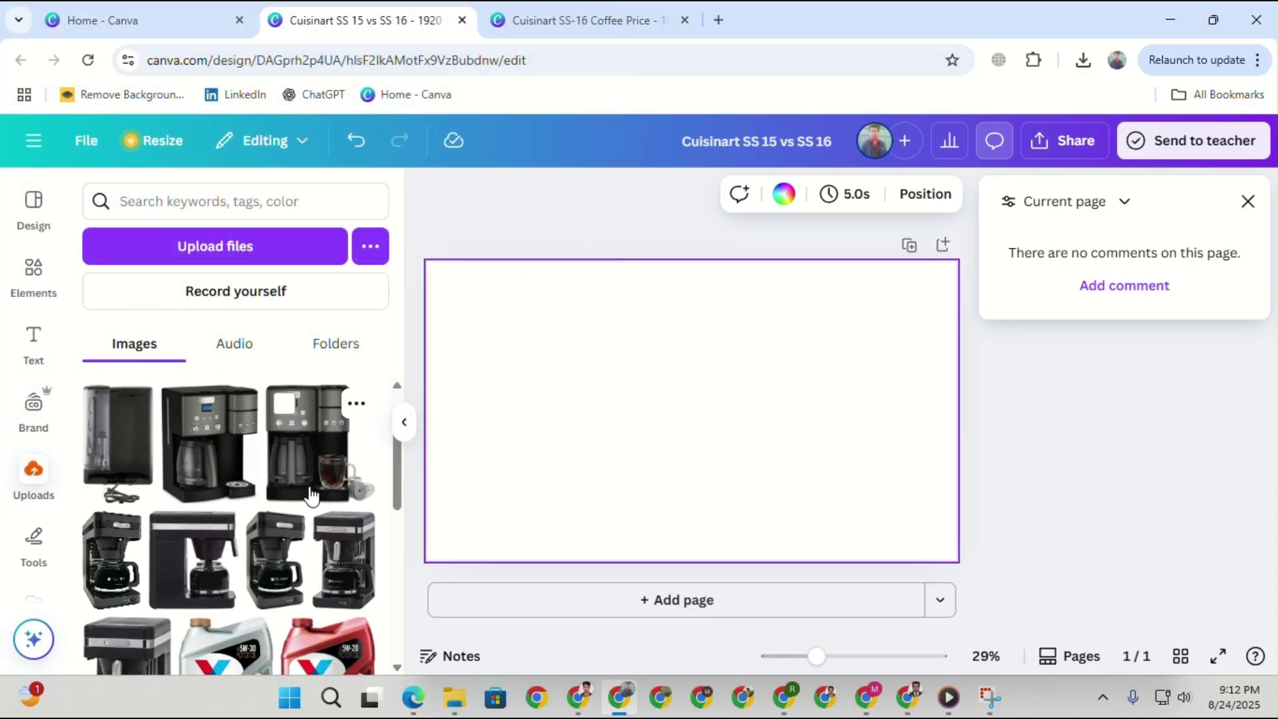
scroll(298, 516, "up", 1)
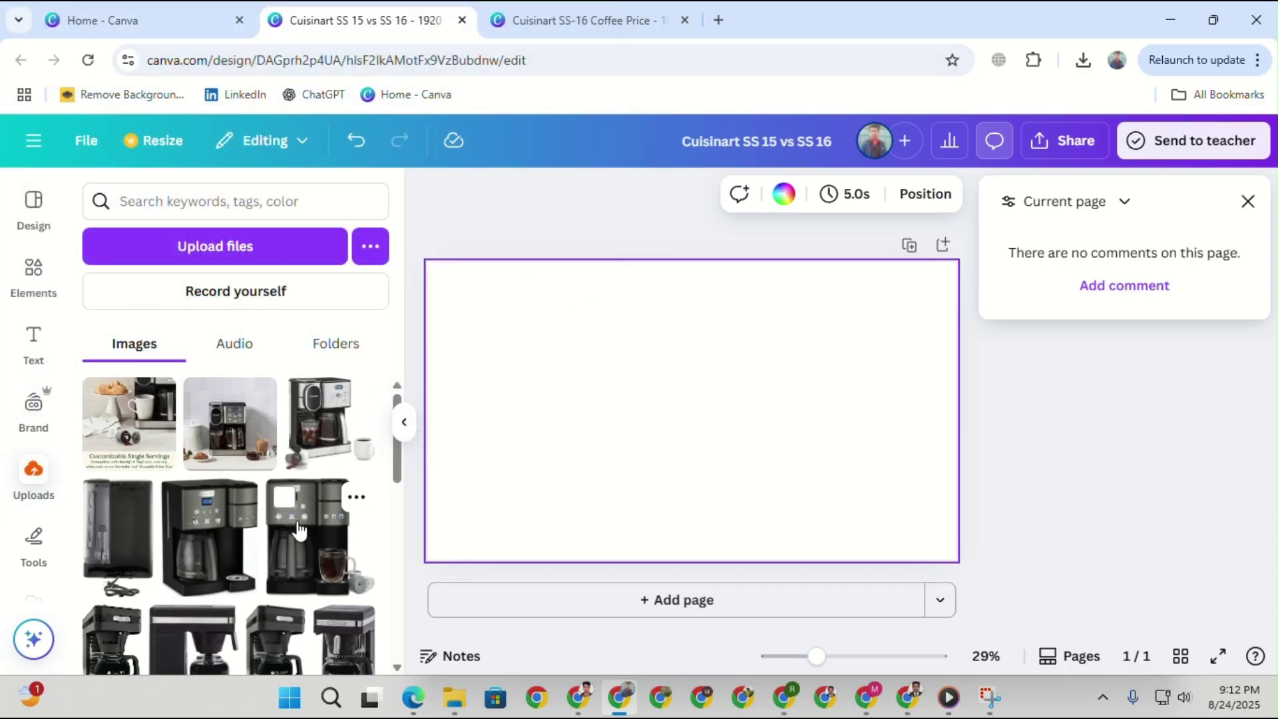
left_click(230, 544)
left_click_drag(639, 400, 462, 354)
left_click_drag(580, 442, 608, 517)
left_click(599, 526)
Add the uploaded silver Cuisinart coffee maker image, remove its background, and enlarge it on the right side of the page.
left_click(319, 418)
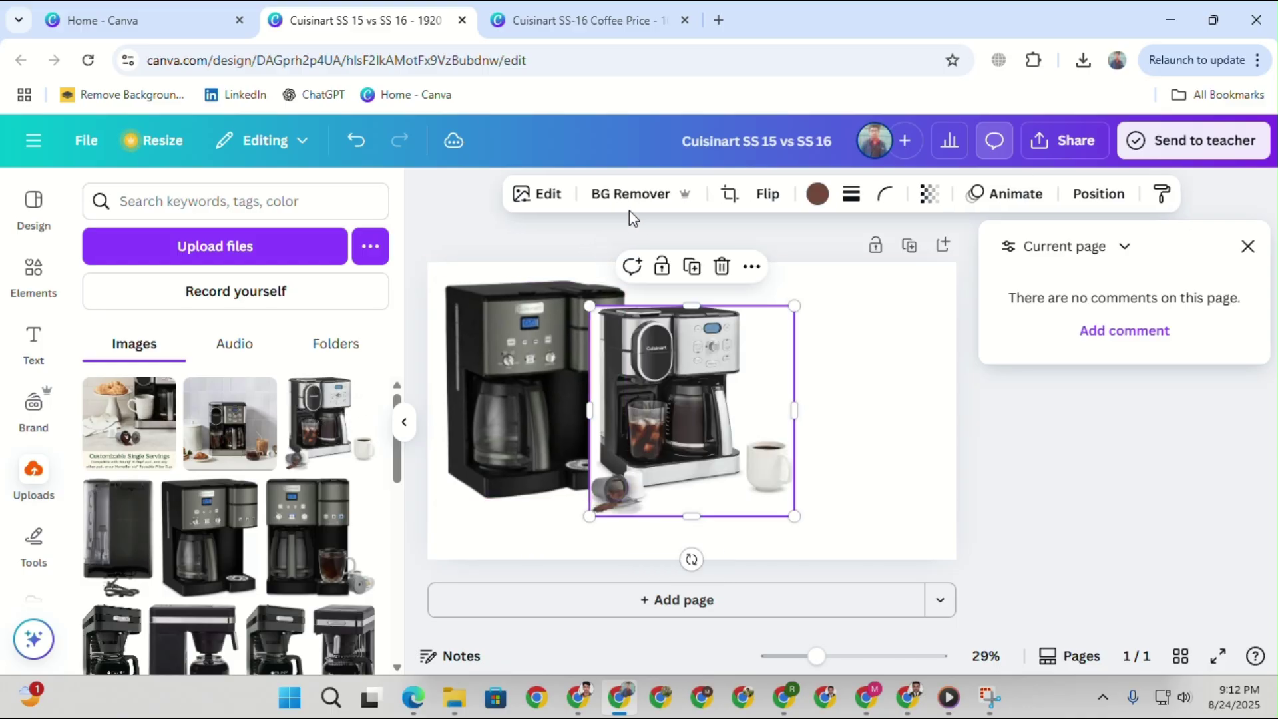
left_click_drag(690, 448, 852, 404)
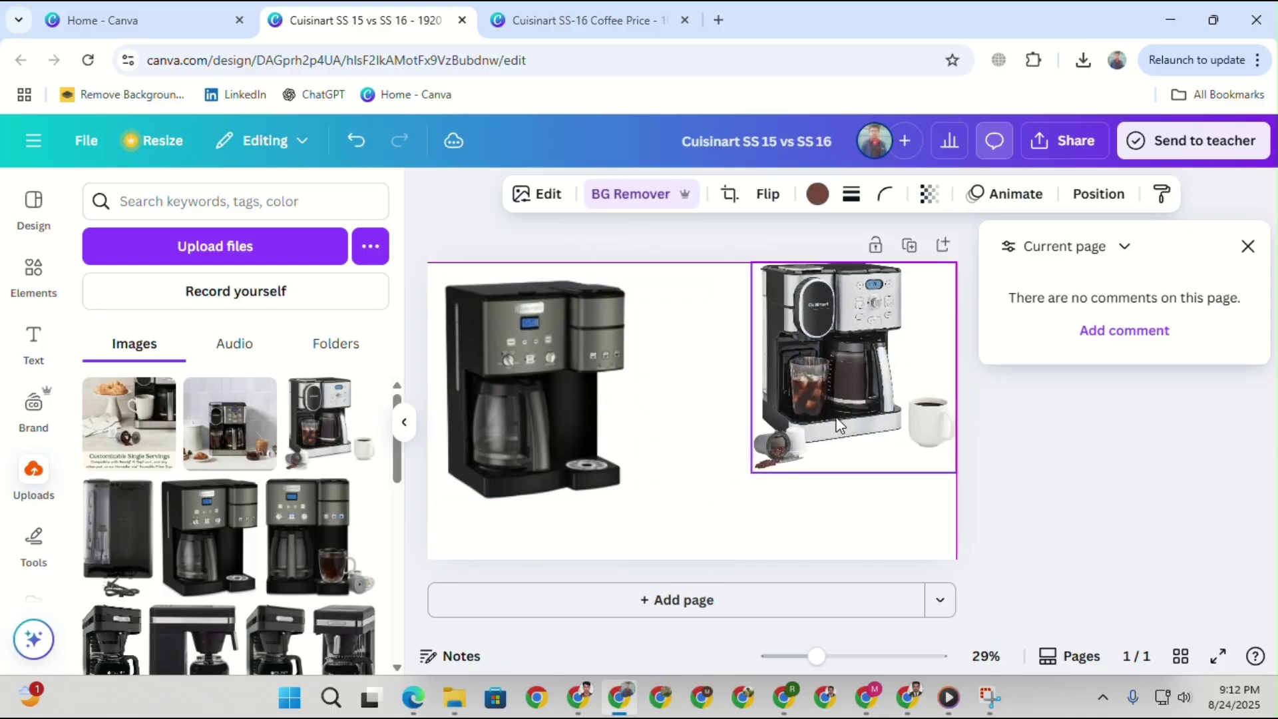
left_click_drag(751, 473, 736, 493)
left_click_drag(853, 377, 855, 395)
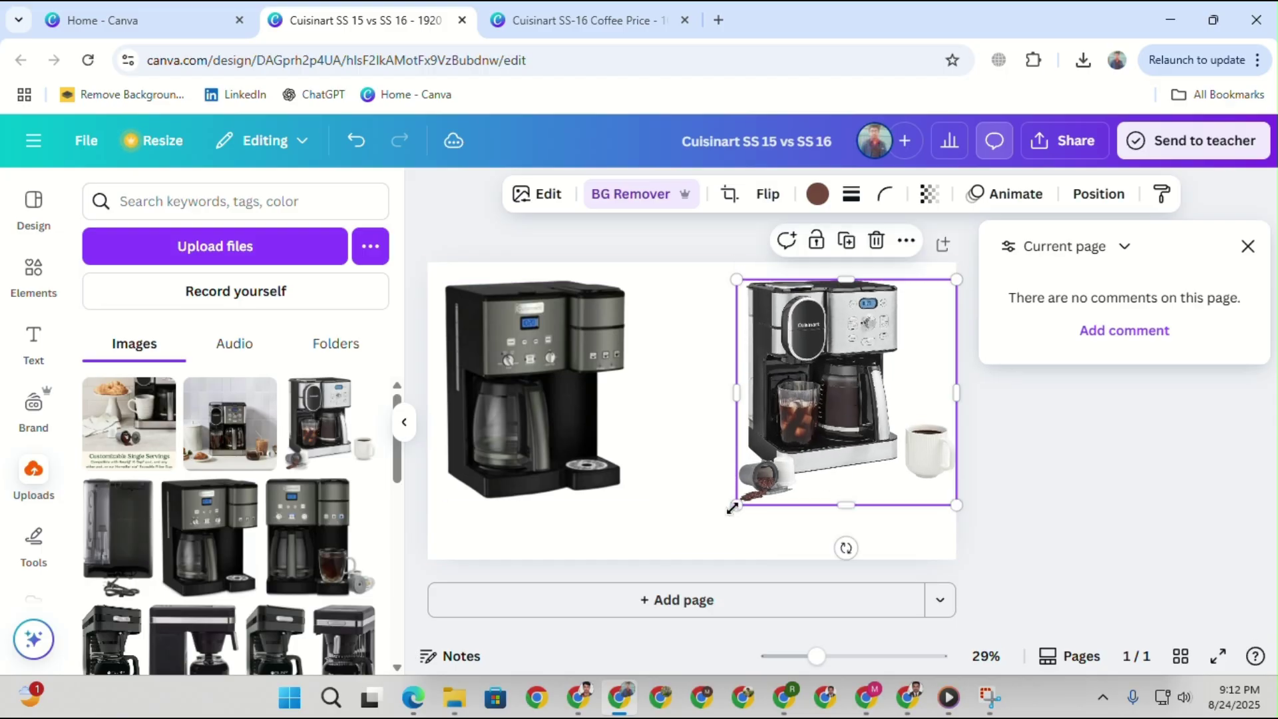
left_click_drag(733, 506, 731, 508)
left_click(686, 412)
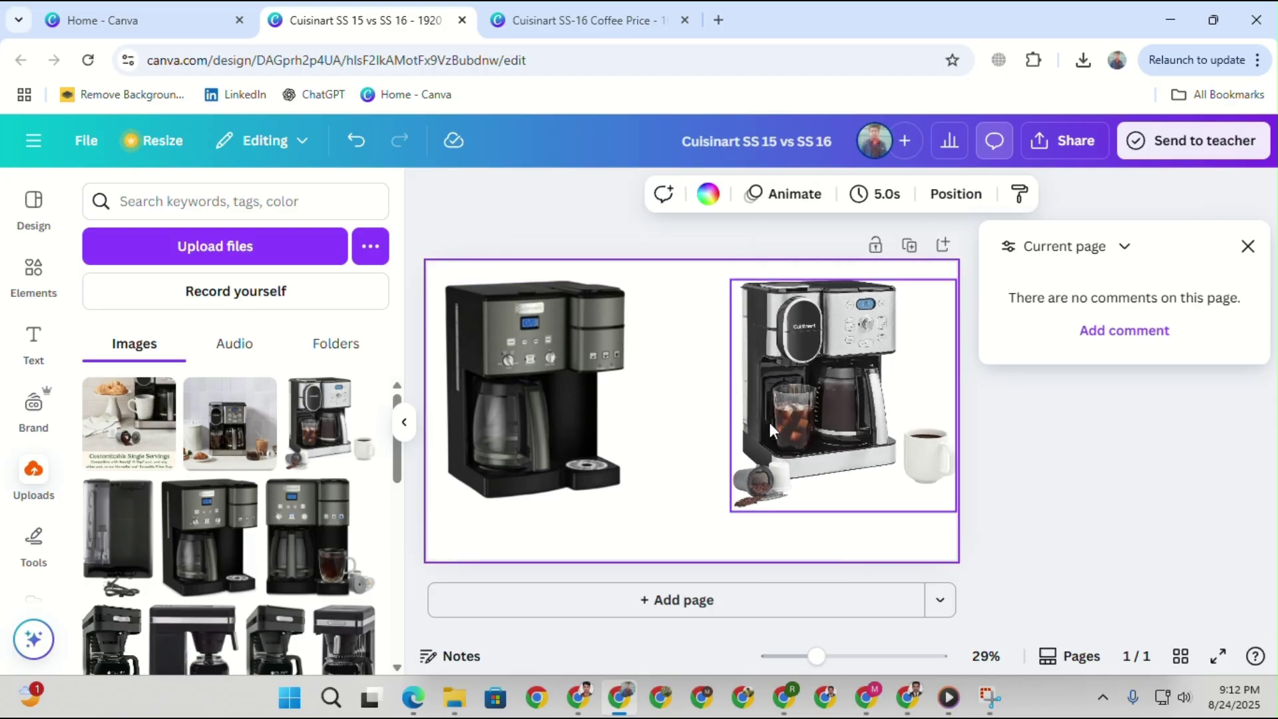
Search the design elements for "vs" and show all matching graphics.
left_click(56, 293)
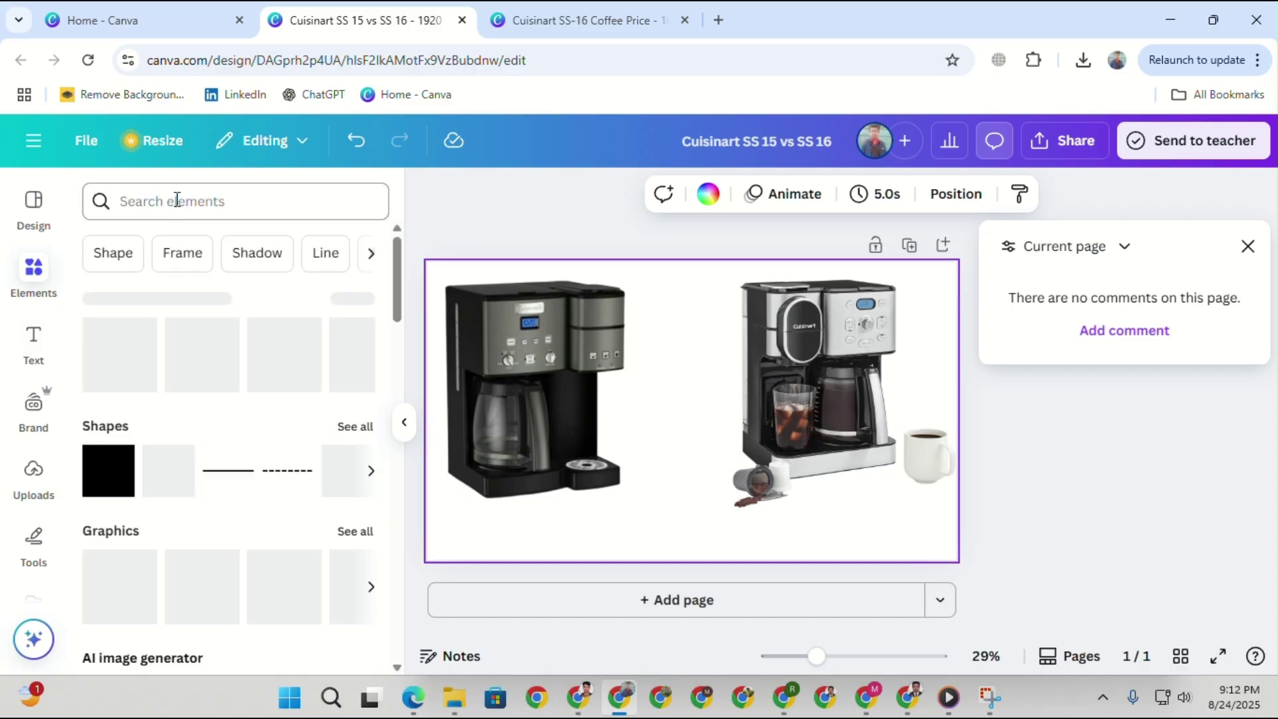
left_click(180, 201)
left_click(120, 283)
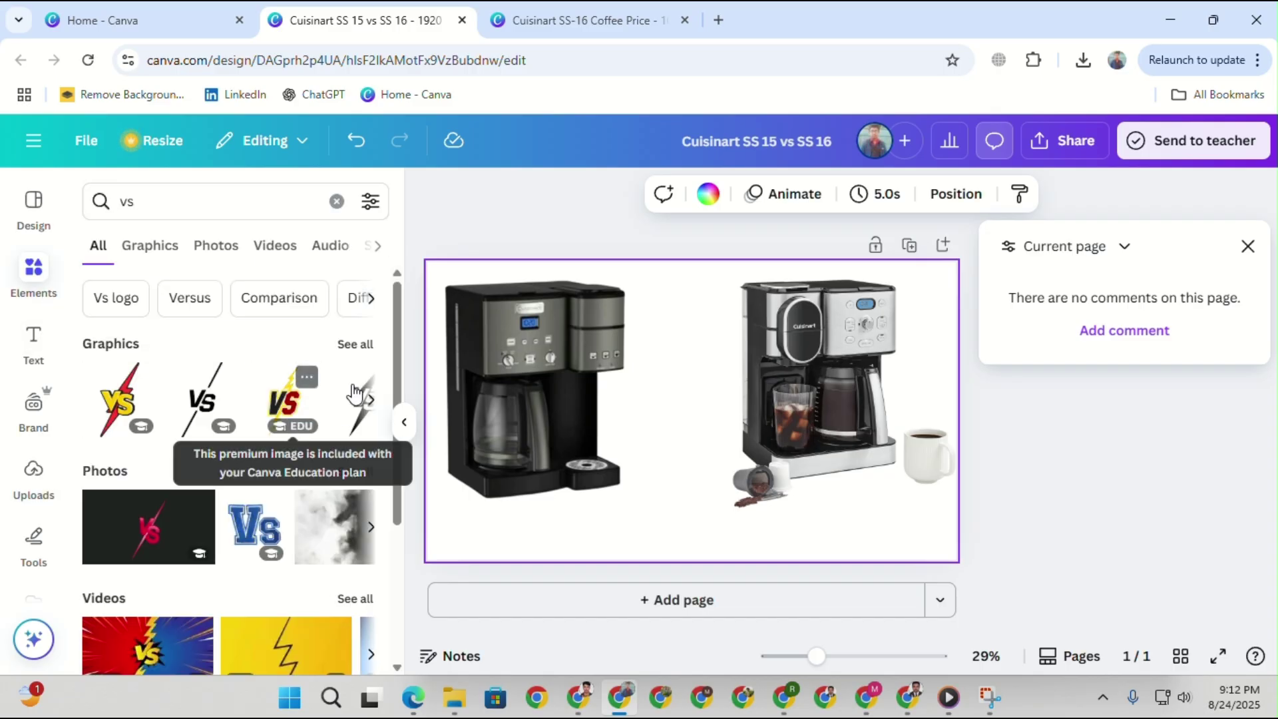
left_click(354, 342)
Insert the yellow lightning-bolt VS graphic, size it to about 351 × 648 and center it between the two coffee makers.
scroll(303, 466, "down", 3)
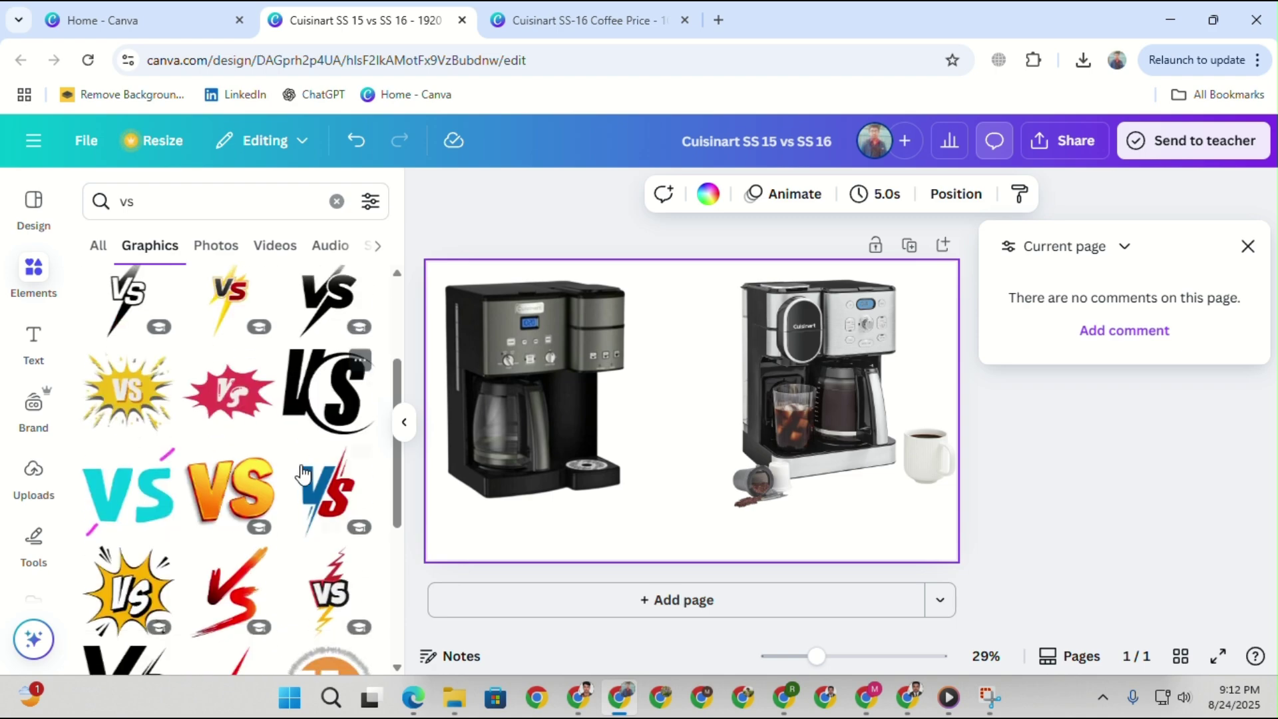
scroll(297, 501, "down", 3)
scroll(293, 490, "down", 3)
scroll(278, 526, "down", 5)
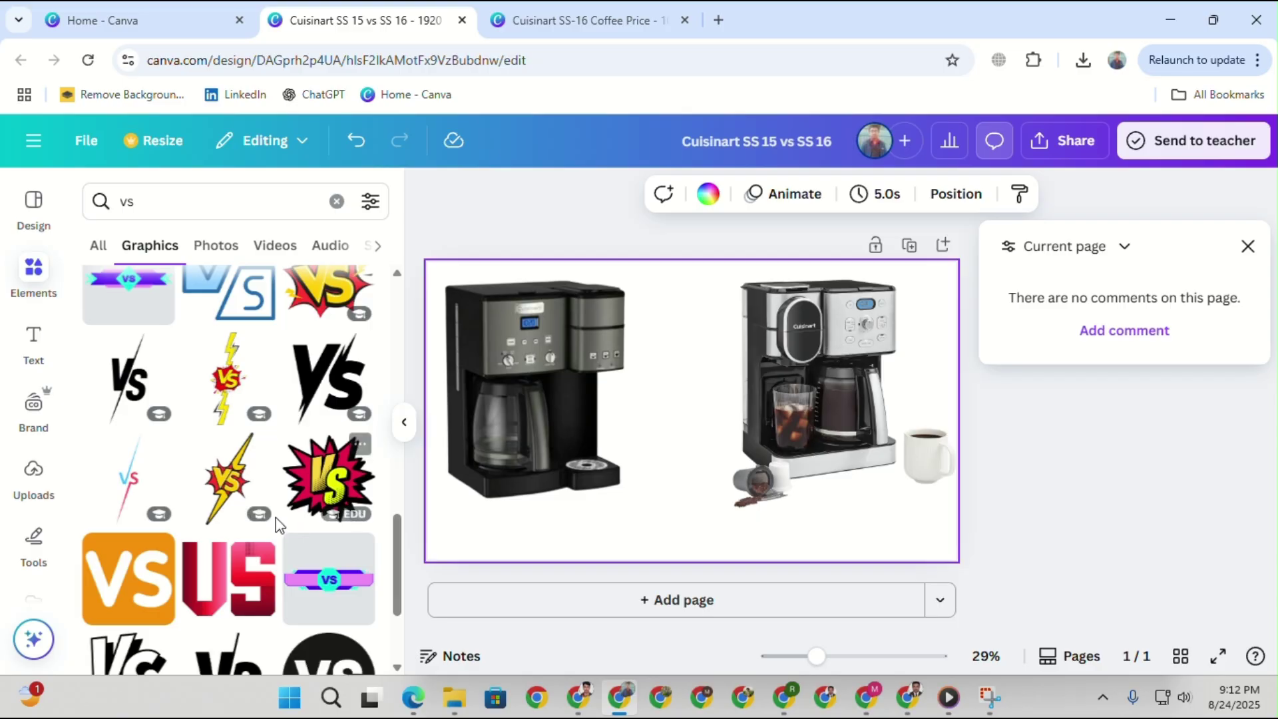
left_click(226, 481)
left_click_drag(659, 471, 628, 533)
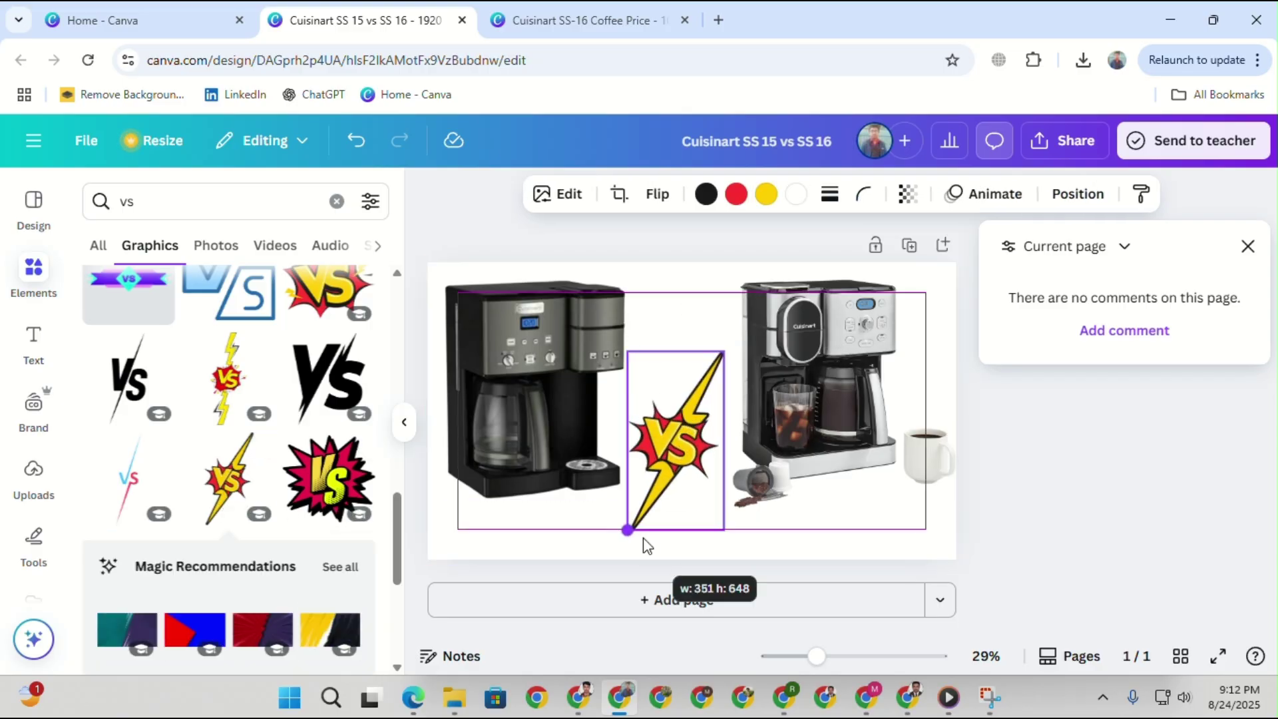
left_click_drag(707, 438, 709, 390)
left_click(868, 533)
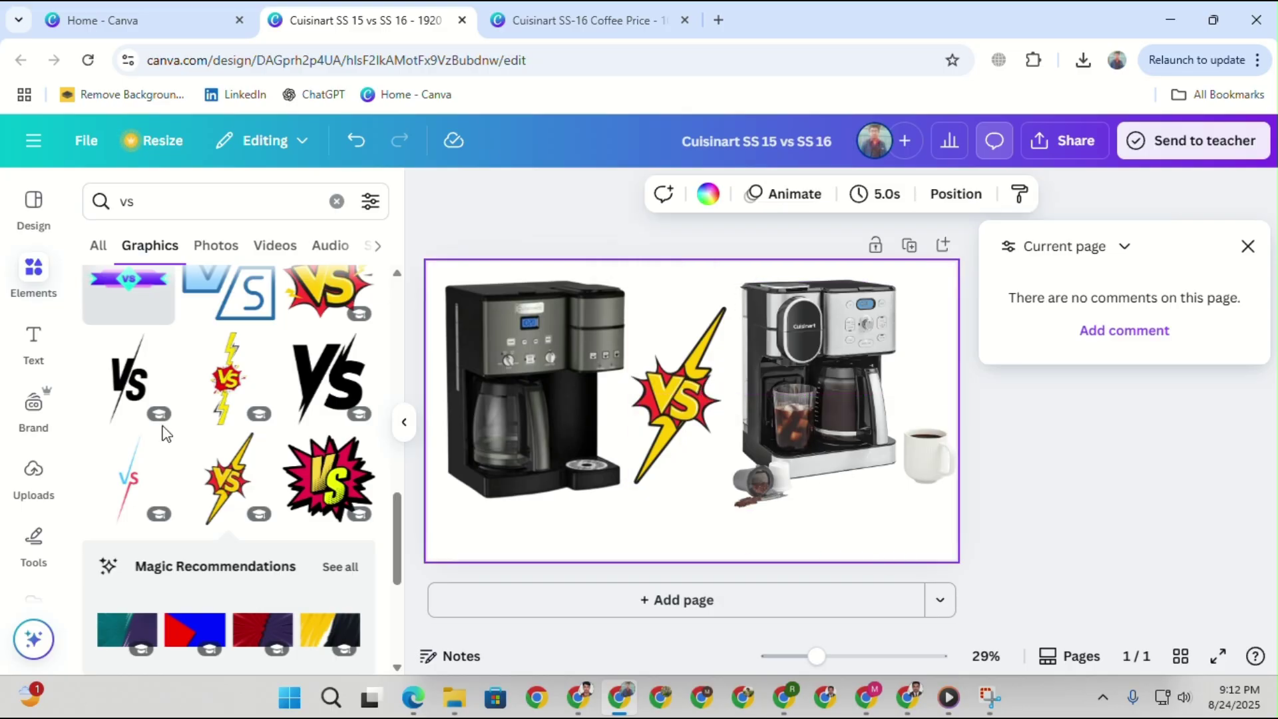
Insert the "Enroll Now!" text combination, ungroup it and delete its yellow "Enroll" part.
left_click(33, 343)
scroll(197, 464, "down", 5)
left_click(198, 462)
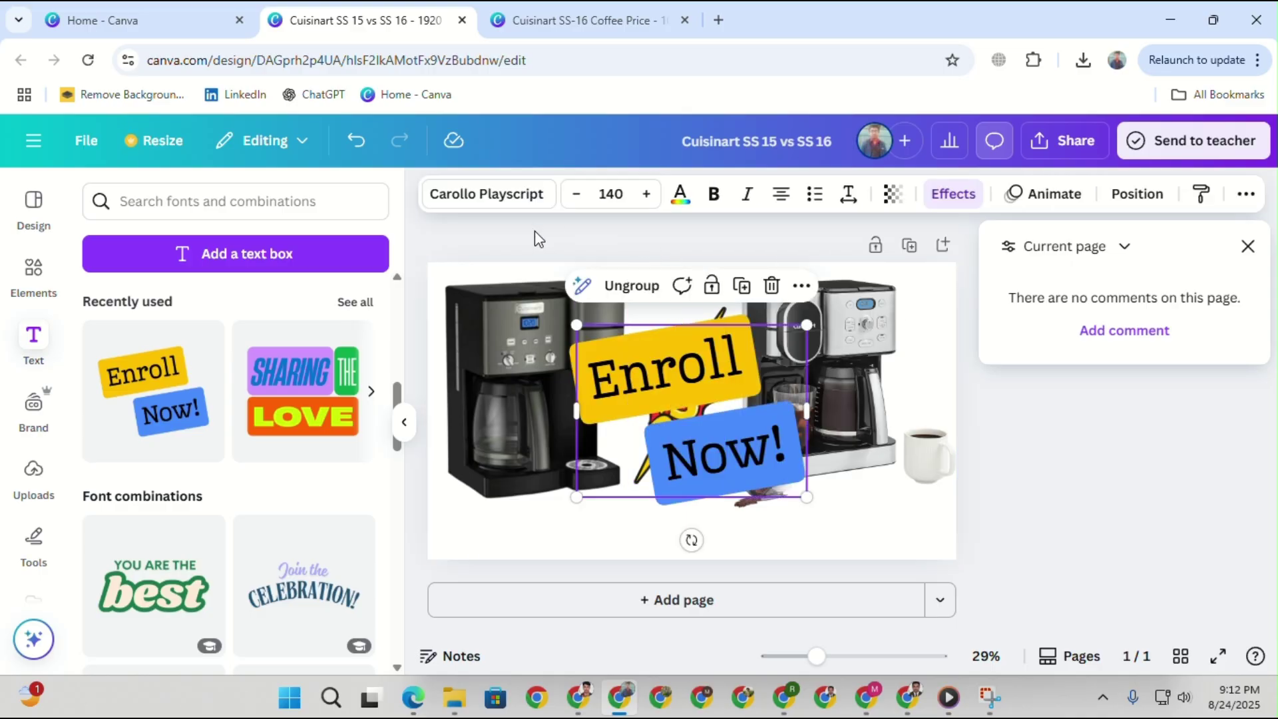
left_click(632, 286)
left_click(649, 352)
key("Delete")
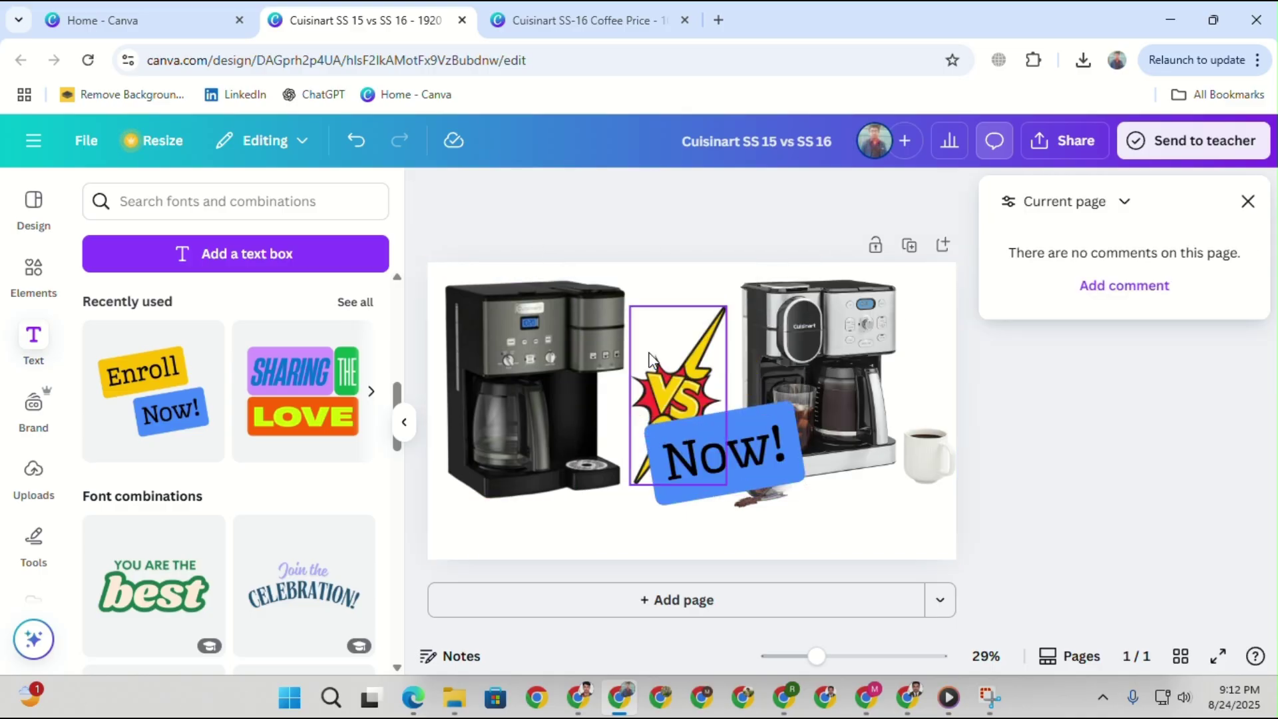
Straighten the blue "Now!" label and replace its text with "Cuisinart SS 15" copied from the design title.
left_click(754, 466)
left_click_drag(737, 527, 727, 531)
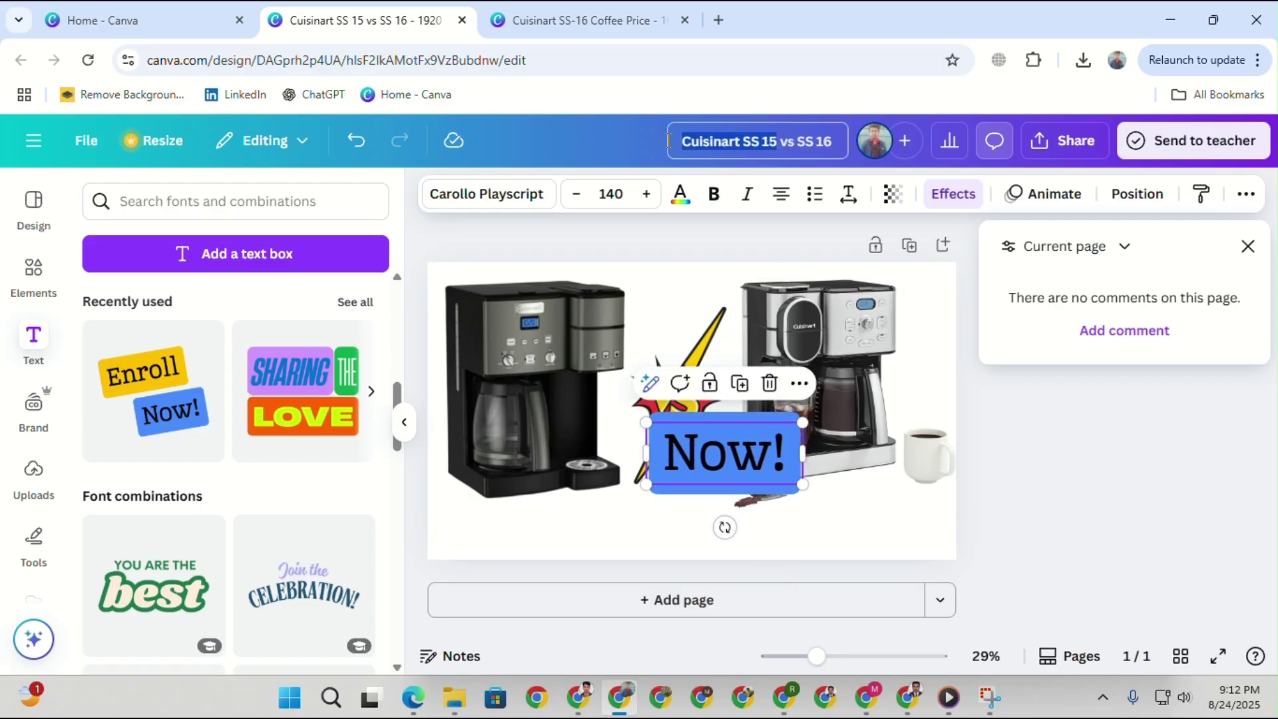
right_click(699, 146)
left_click(736, 198)
double_click(705, 455)
right_click(706, 454)
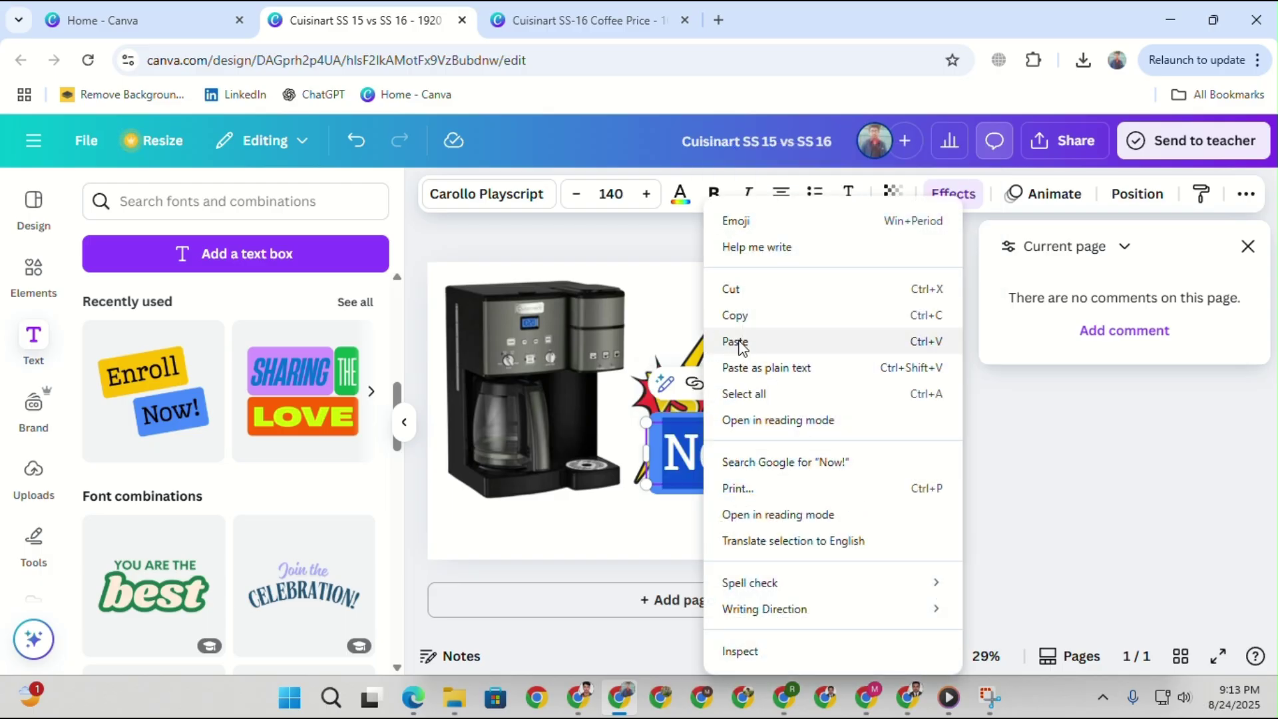
left_click(739, 340)
Set the blue label's font size to 70 and its font to Childos Arabic.
left_click(604, 193)
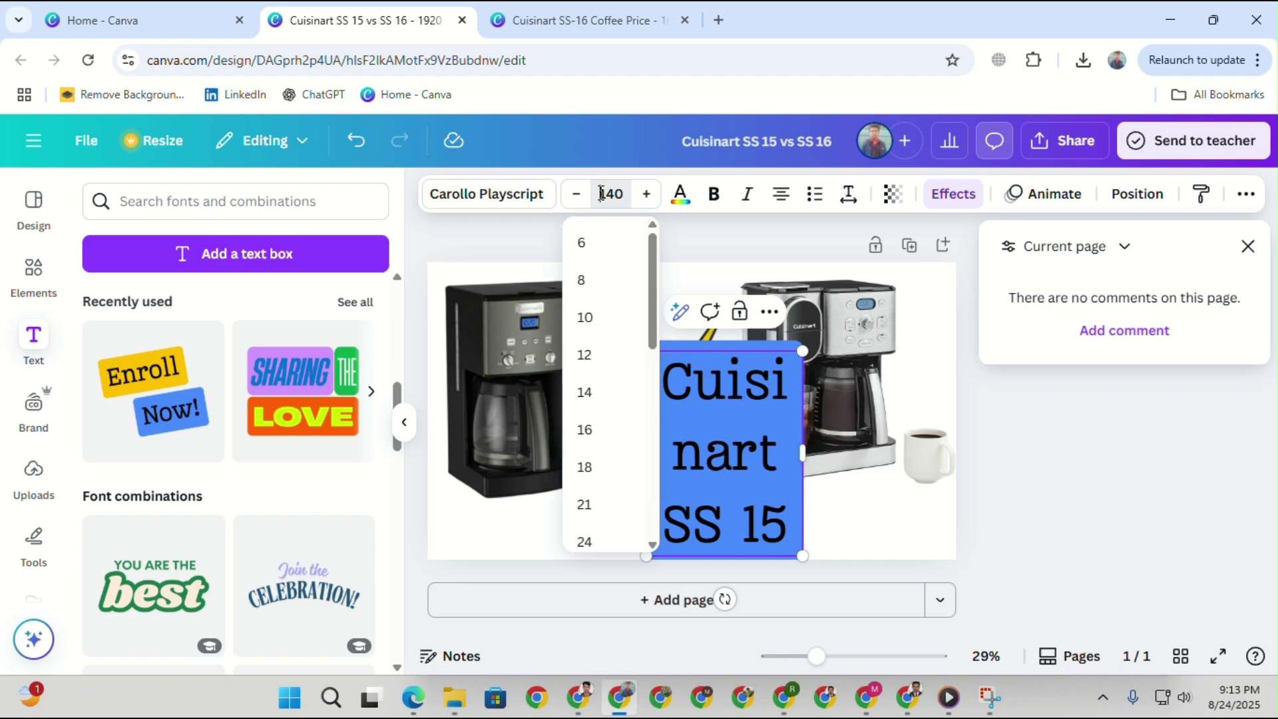
key("Return")
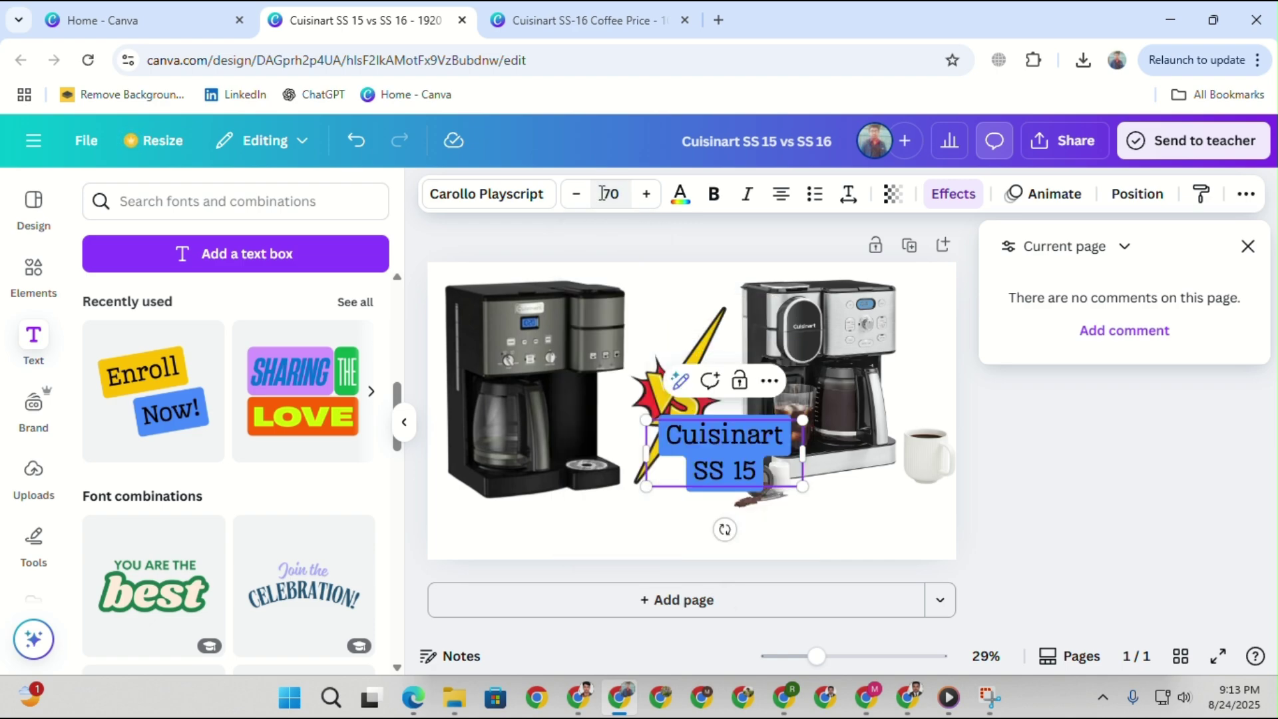
left_click(540, 209)
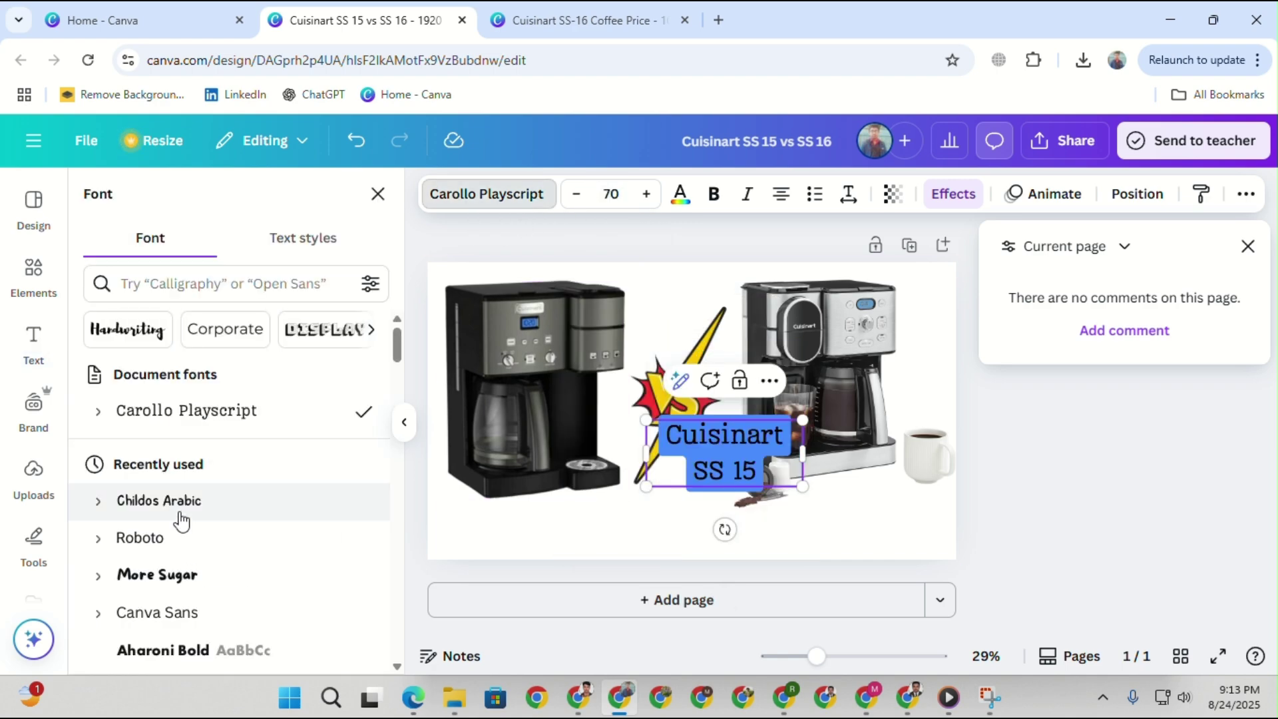
left_click(180, 517)
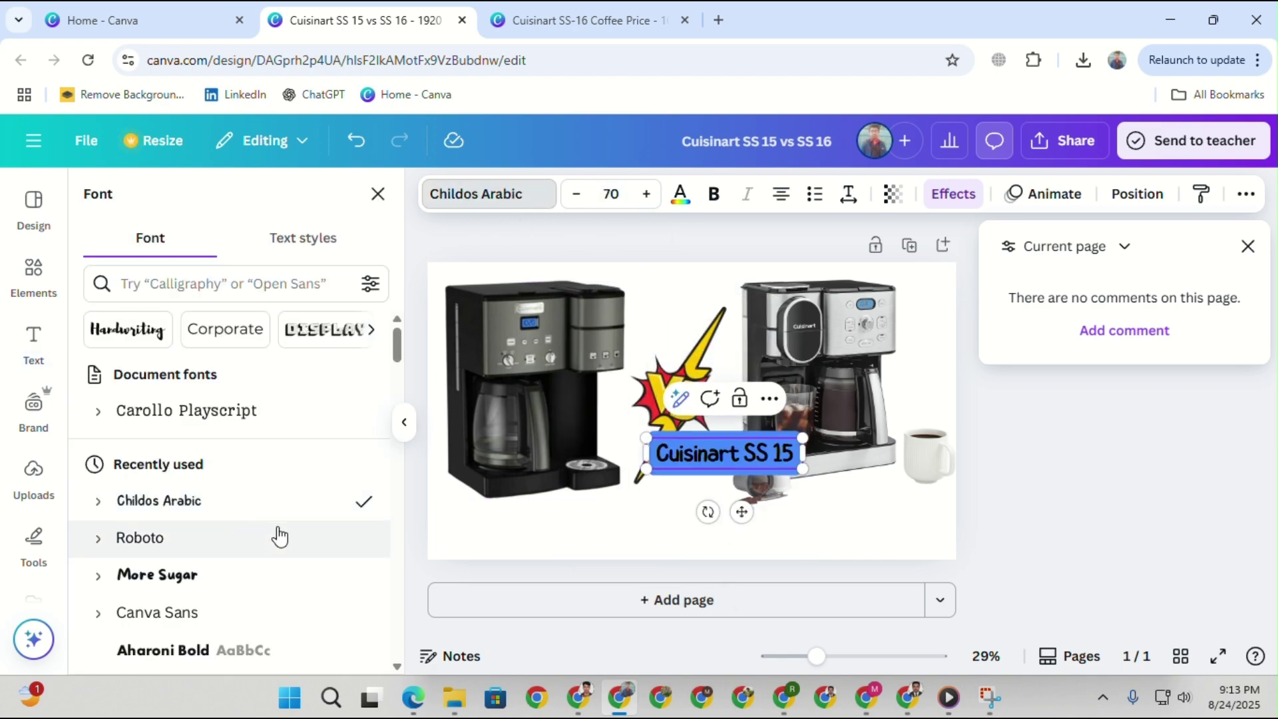
left_click(682, 535)
Duplicate the blue "Cuisinart SS 15" label and place one copy beneath each coffee maker.
left_click_drag(717, 449, 842, 538)
right_click(522, 536)
key("Escape")
Change the label under the silver coffee maker to "Cuisinart SS 16" and shift it slightly to the right.
double_click(843, 533)
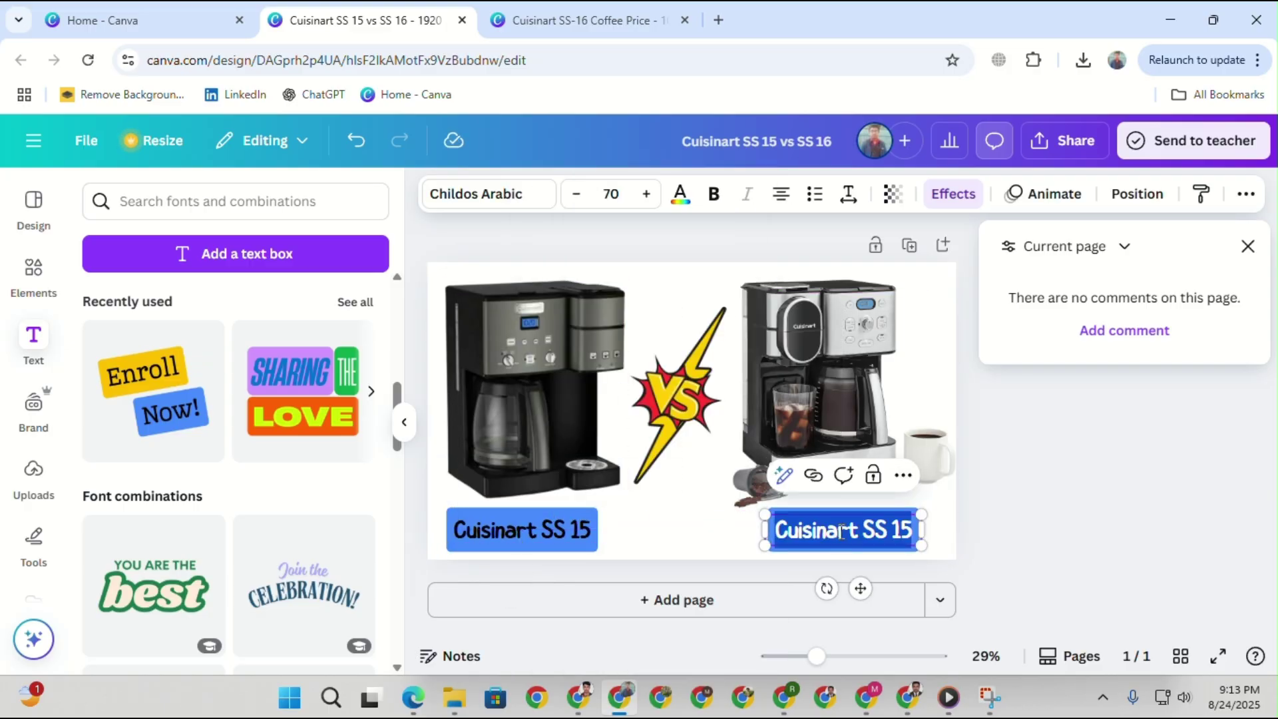
left_click(919, 529)
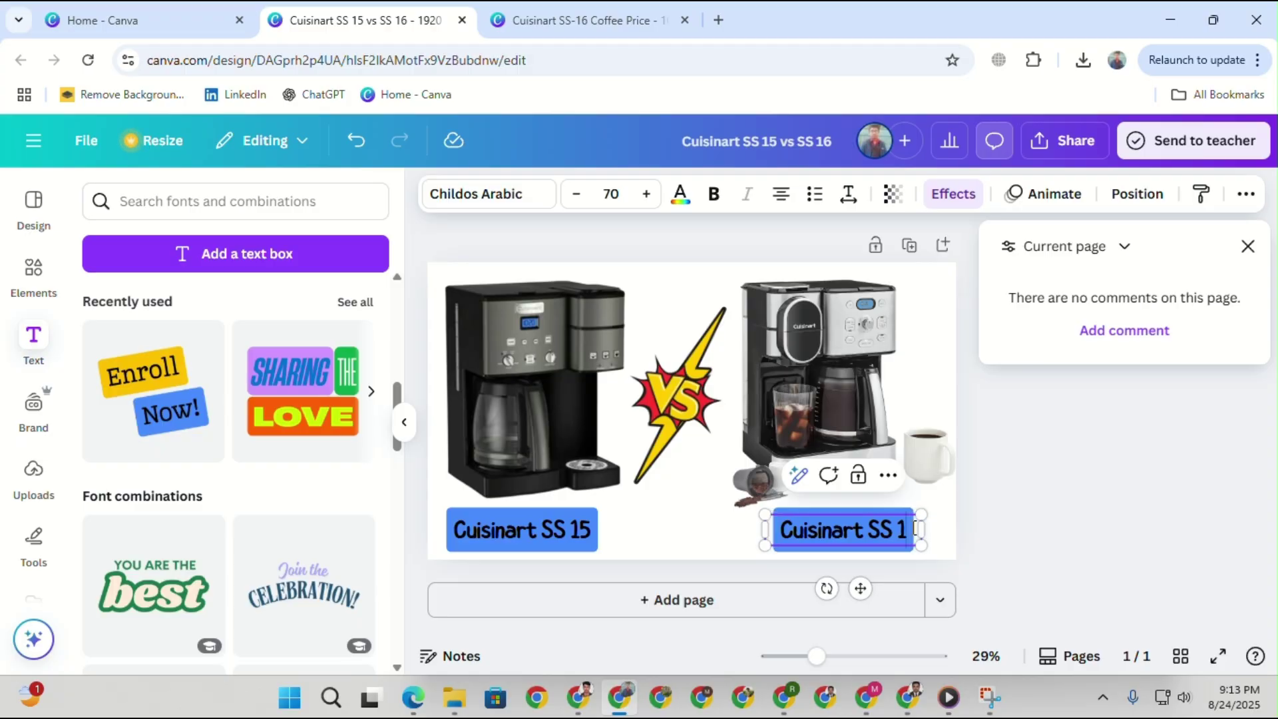
left_click(736, 513)
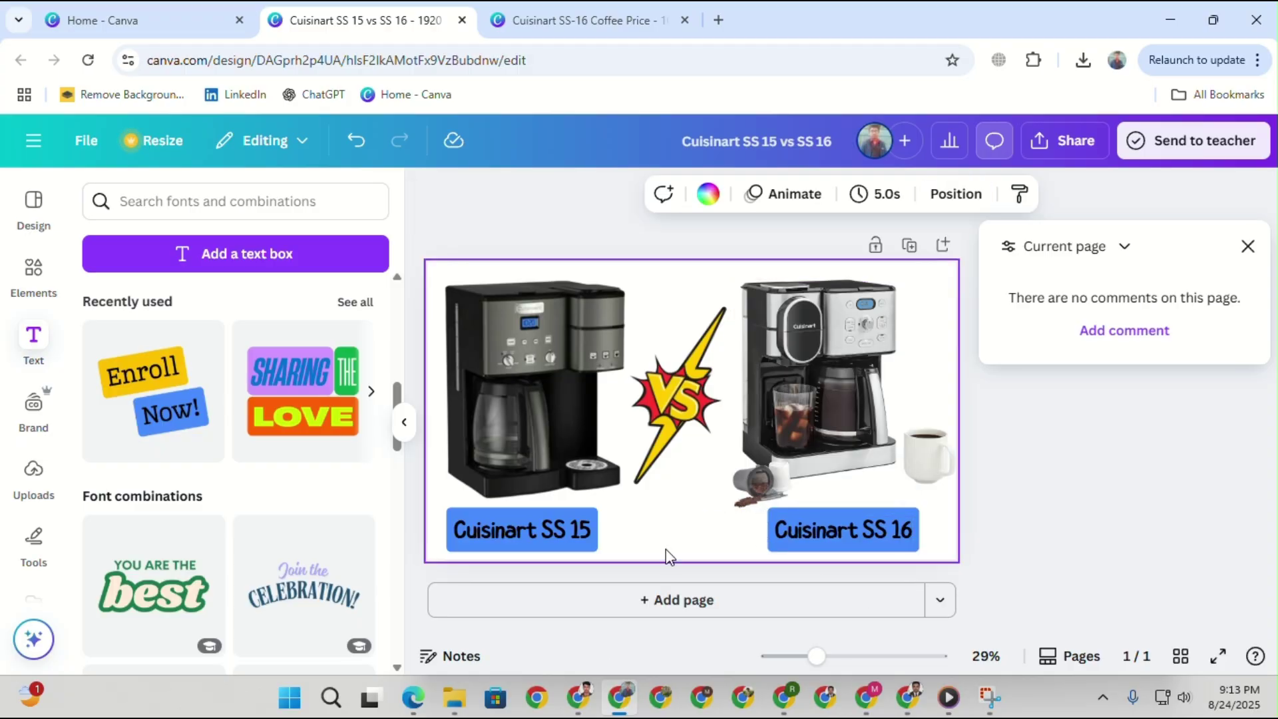
left_click_drag(868, 548, 881, 532)
left_click(706, 531)
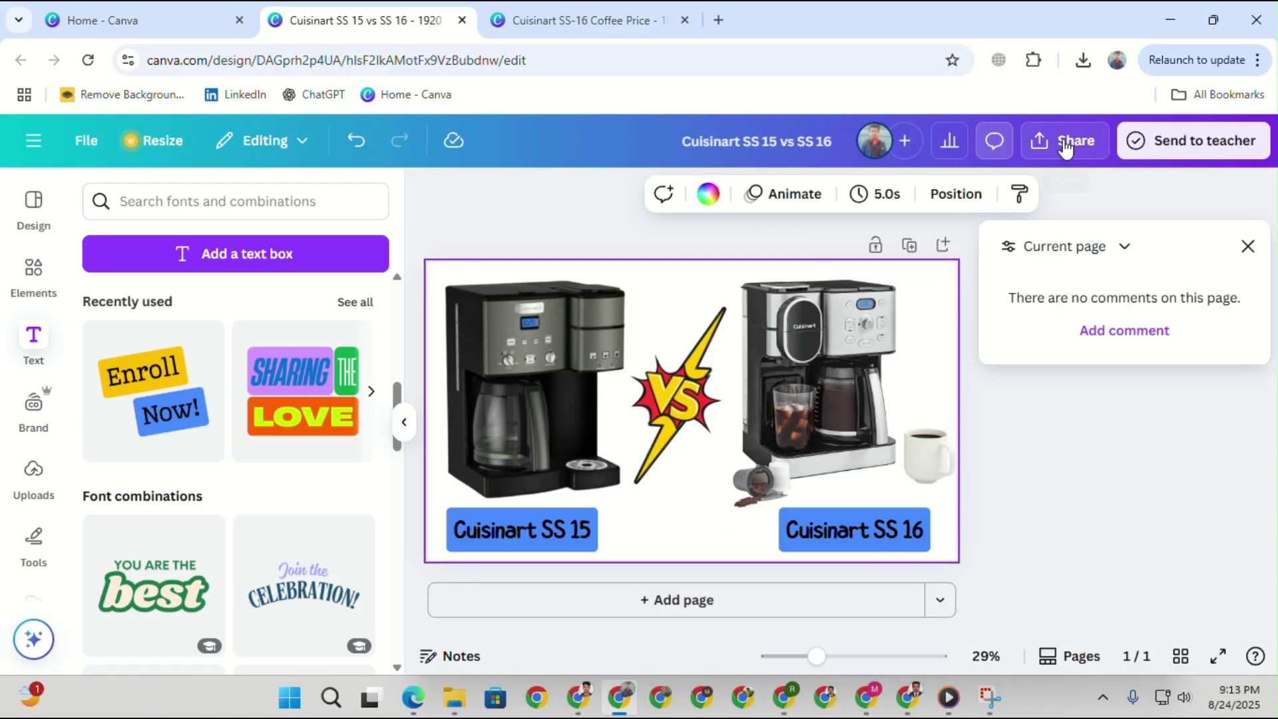
Download the design as a JPG with the file size limited to 120 KB.
left_click(1066, 146)
left_click(938, 529)
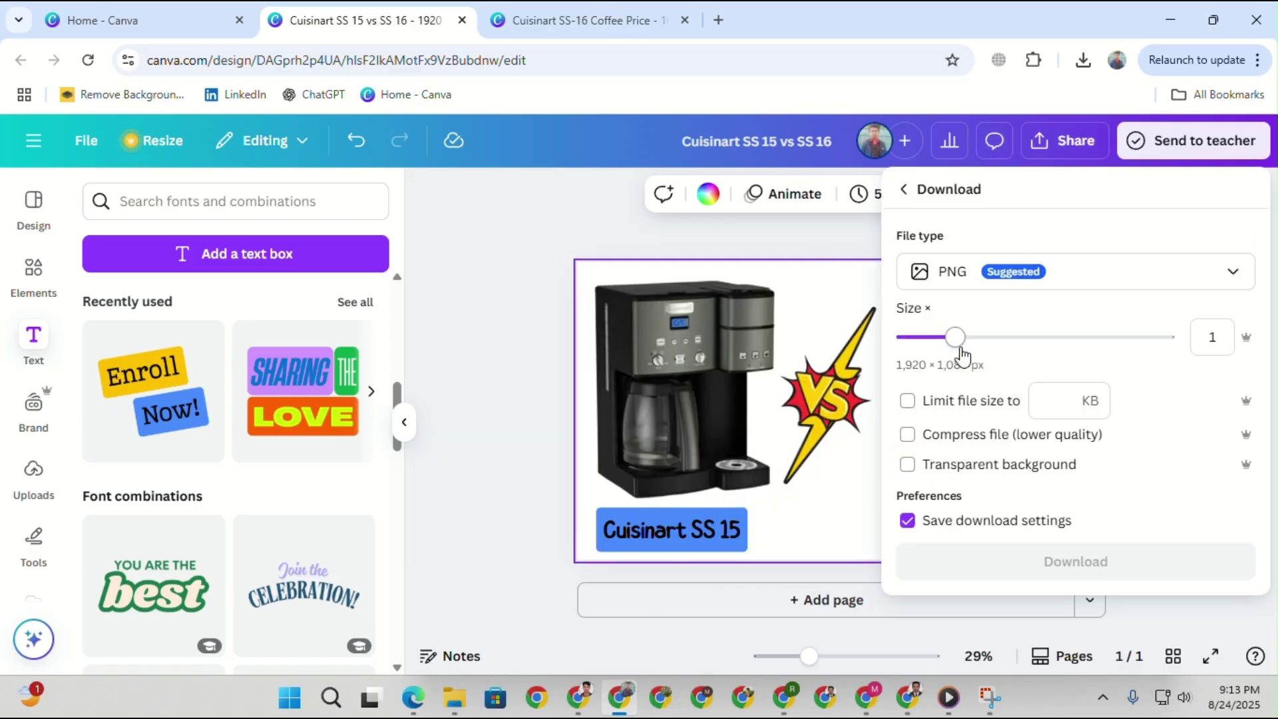
left_click(964, 280)
left_click(959, 330)
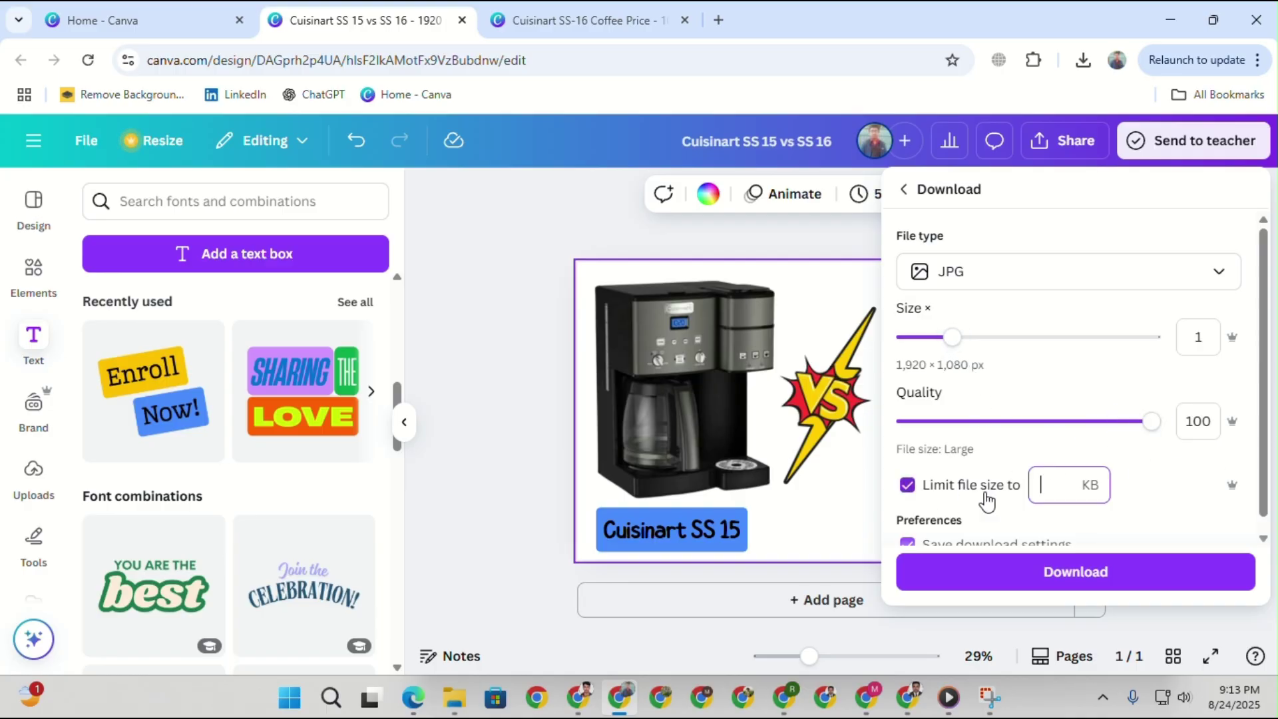
type("120")
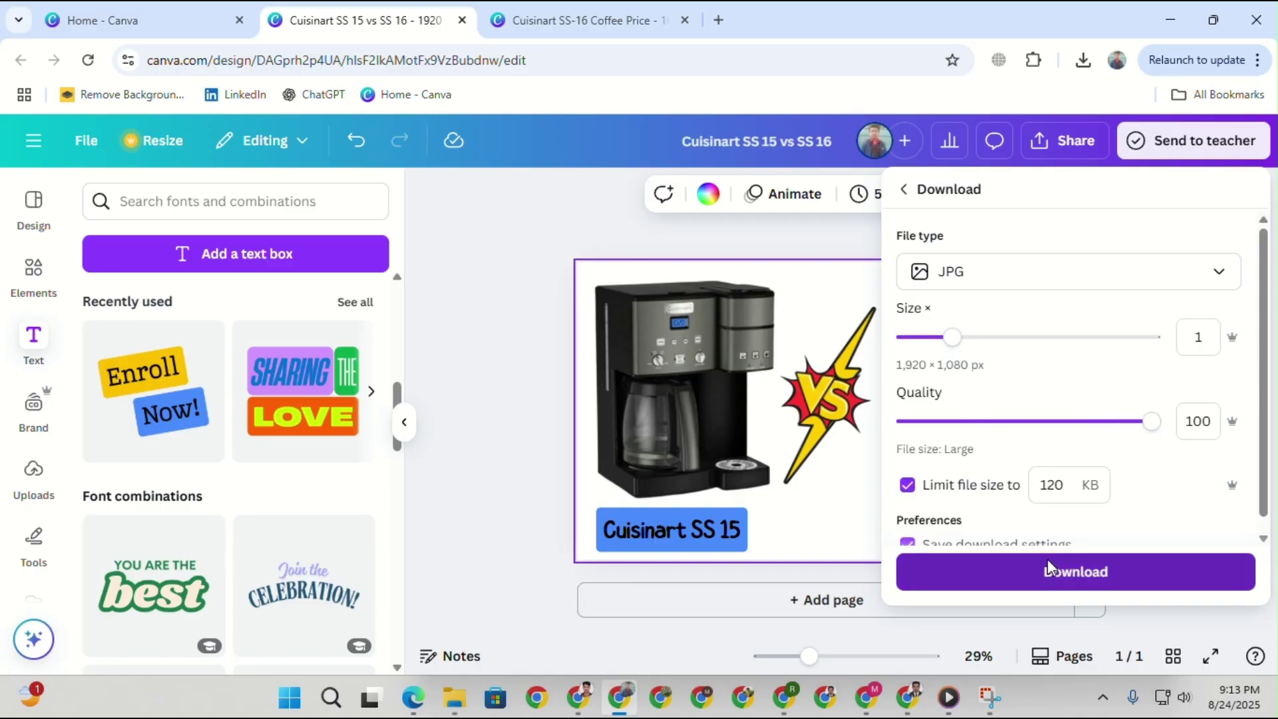
left_click(1056, 572)
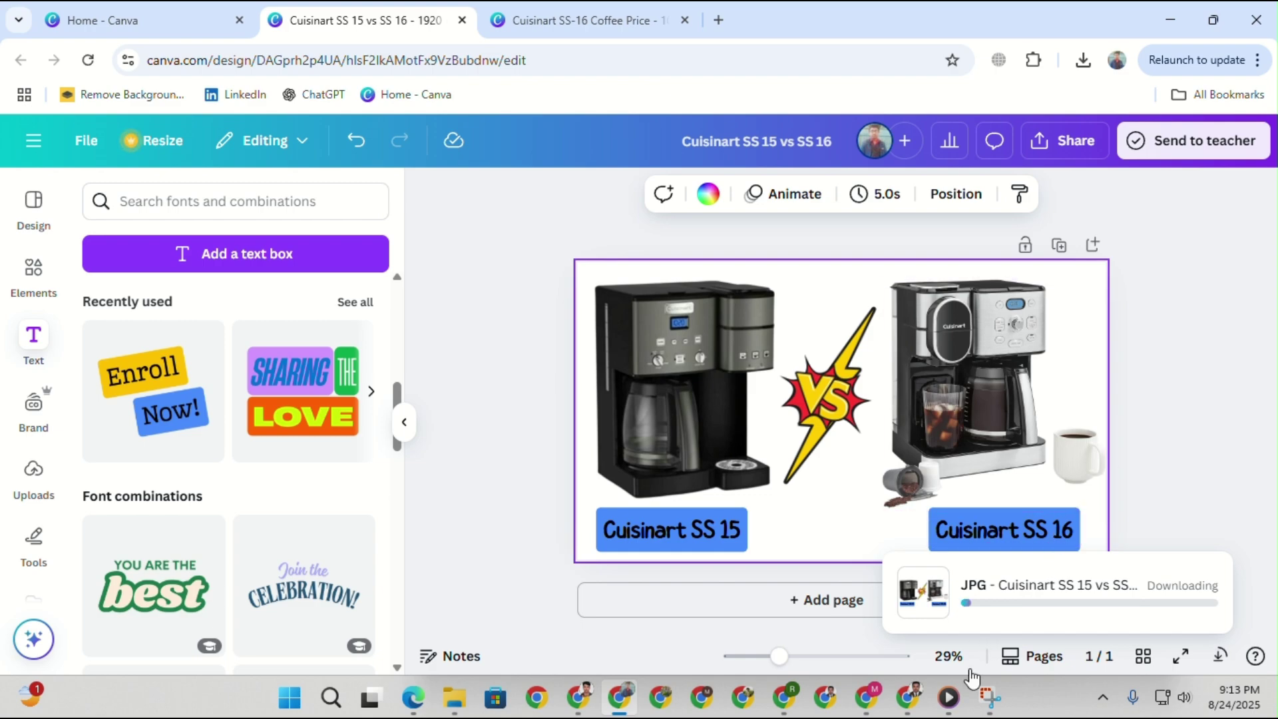
left_click(540, 393)
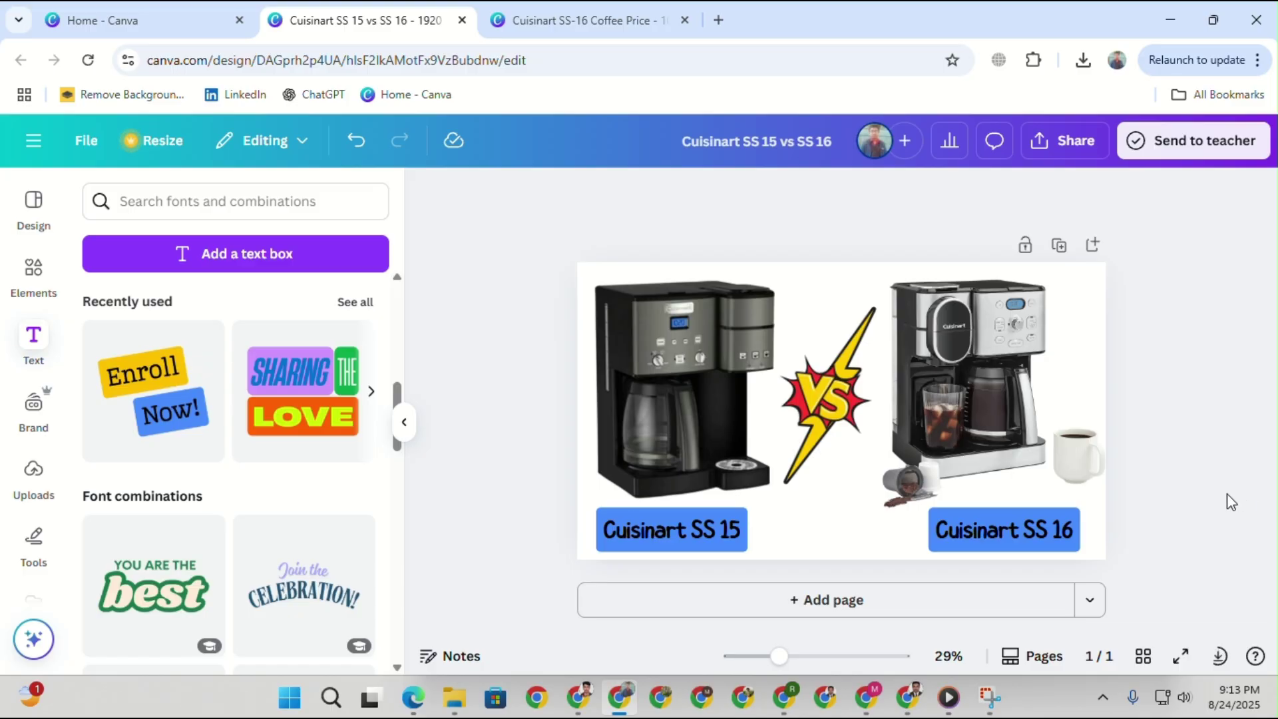
Switch to the LinkedIn article and upload the downloaded image "Cuisinart SS 15 vs SS 16" as its cover.
left_click(915, 699)
left_click(590, 462)
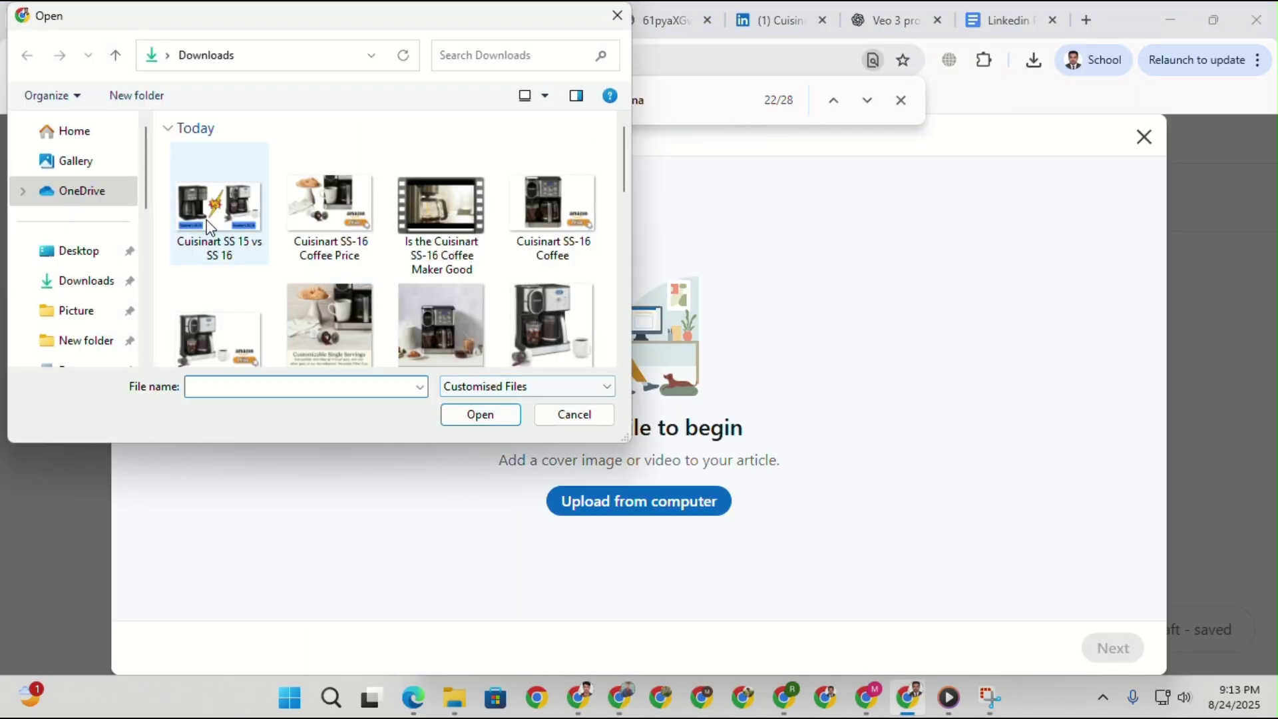
double_click(210, 220)
left_click(1100, 647)
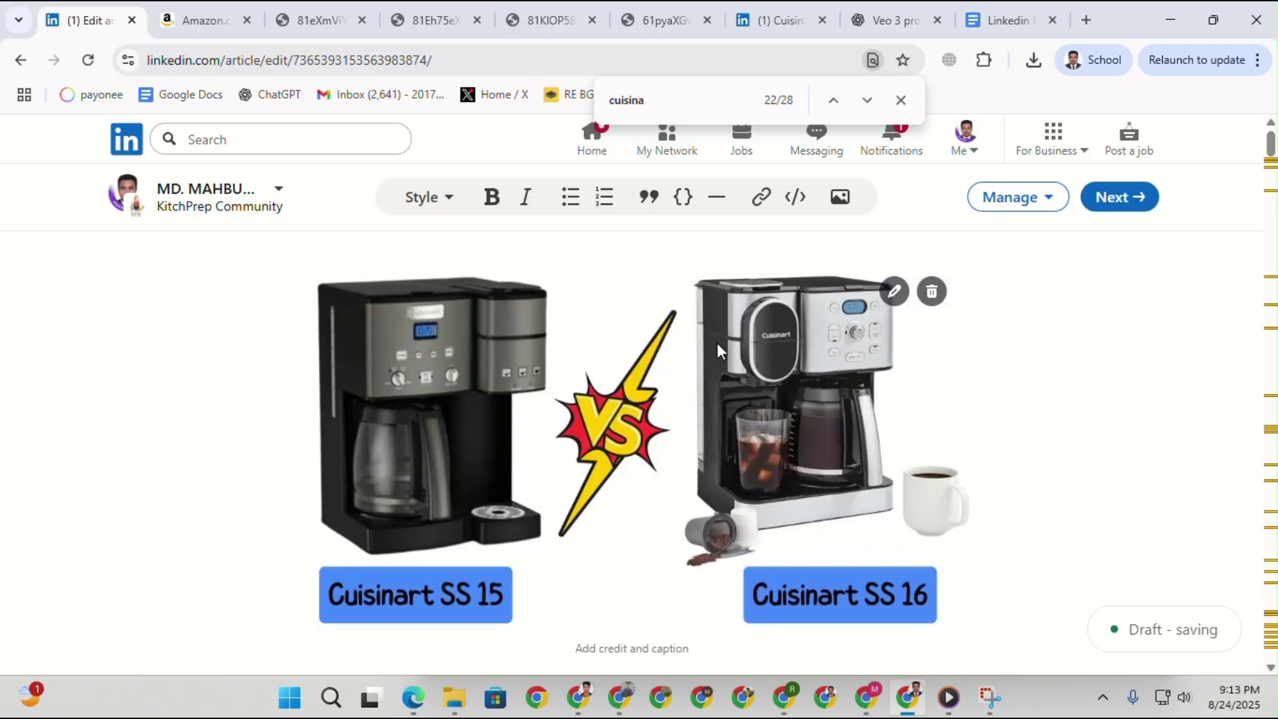
Review the article's cover image and introduction, and briefly play the embedded video under the "Is Cuisinart SS-15 Good?" heading.
scroll(213, 422, "down", 1)
scroll(499, 421, "down", 5)
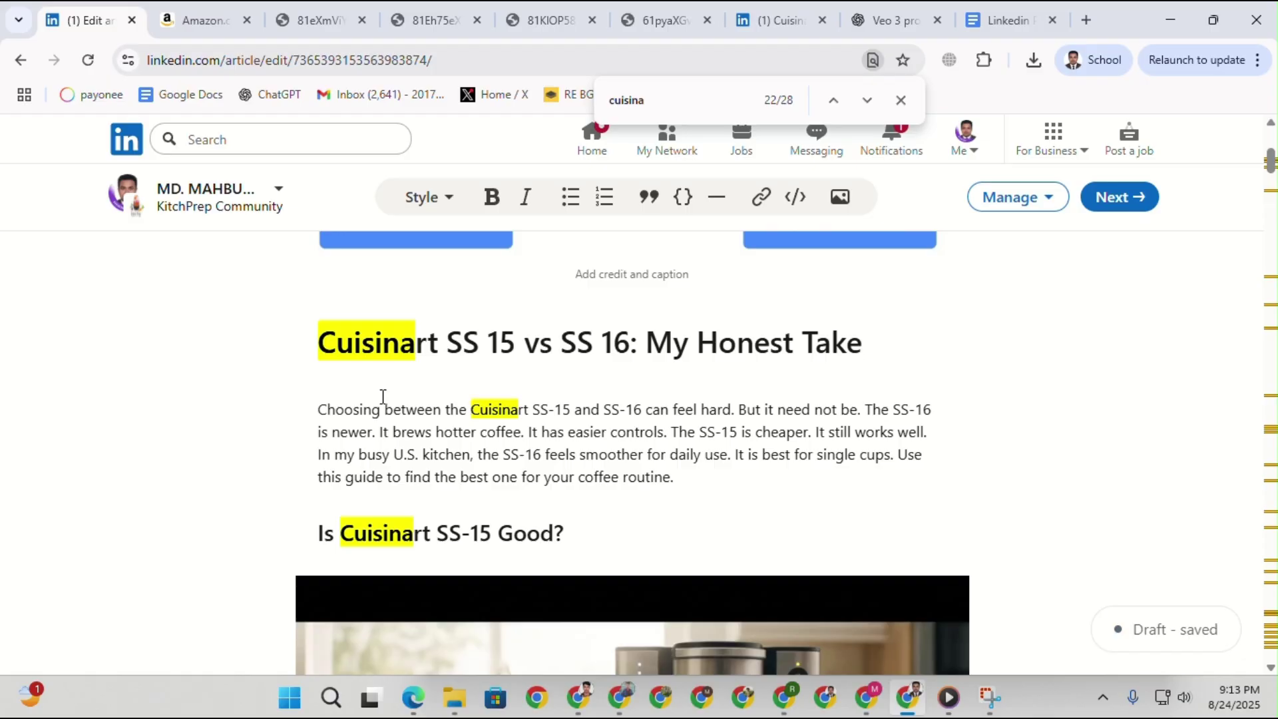
scroll(484, 393, "up", 5)
scroll(612, 372, "down", 3)
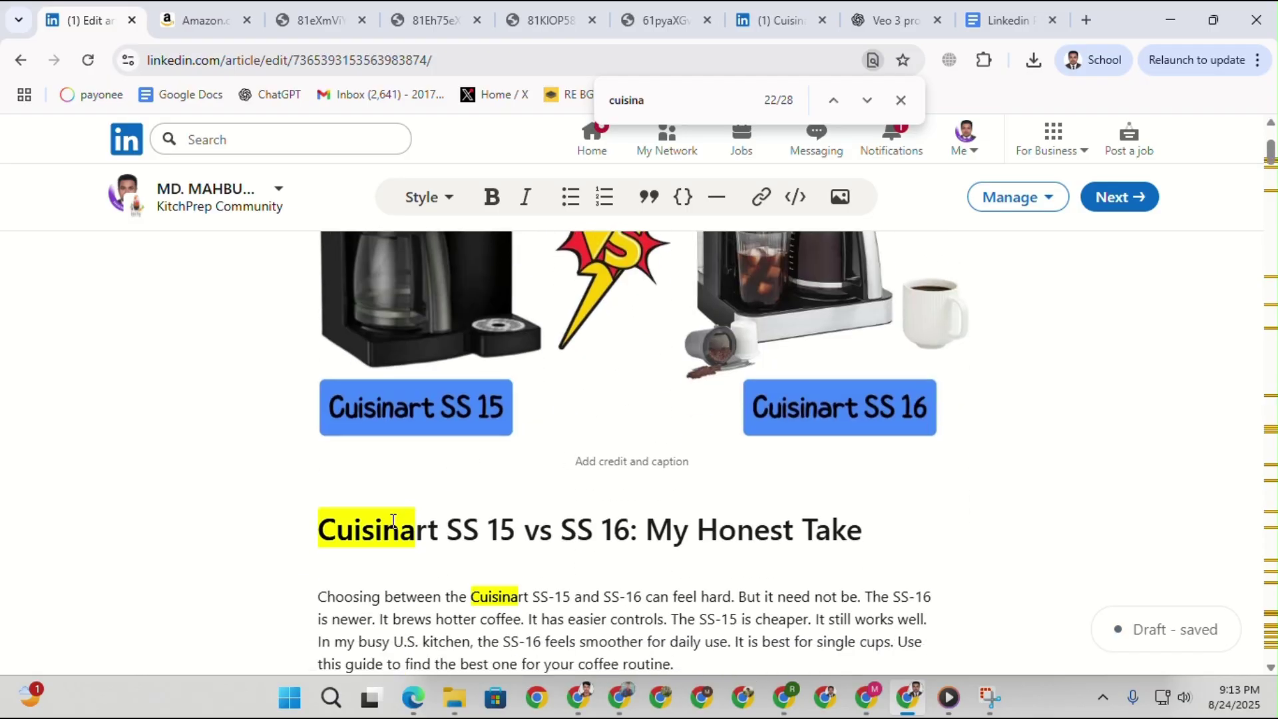
scroll(392, 522, "down", 7)
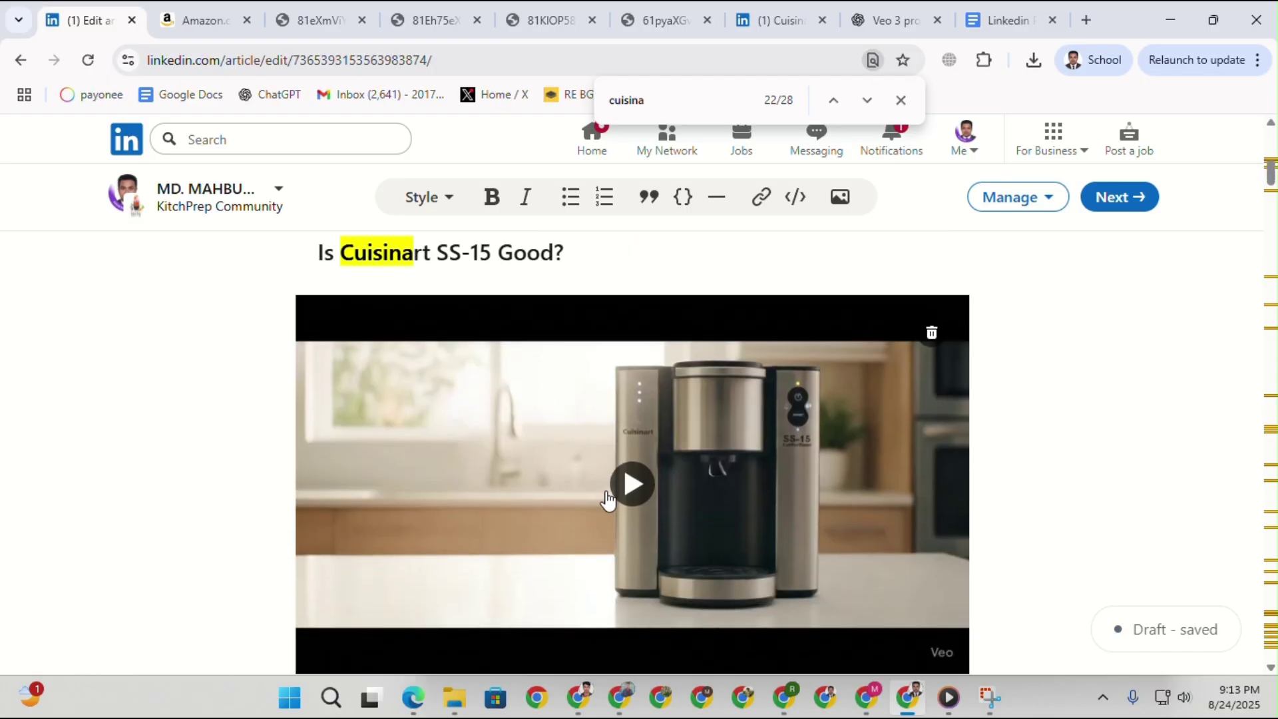
scroll(607, 499, "down", 3)
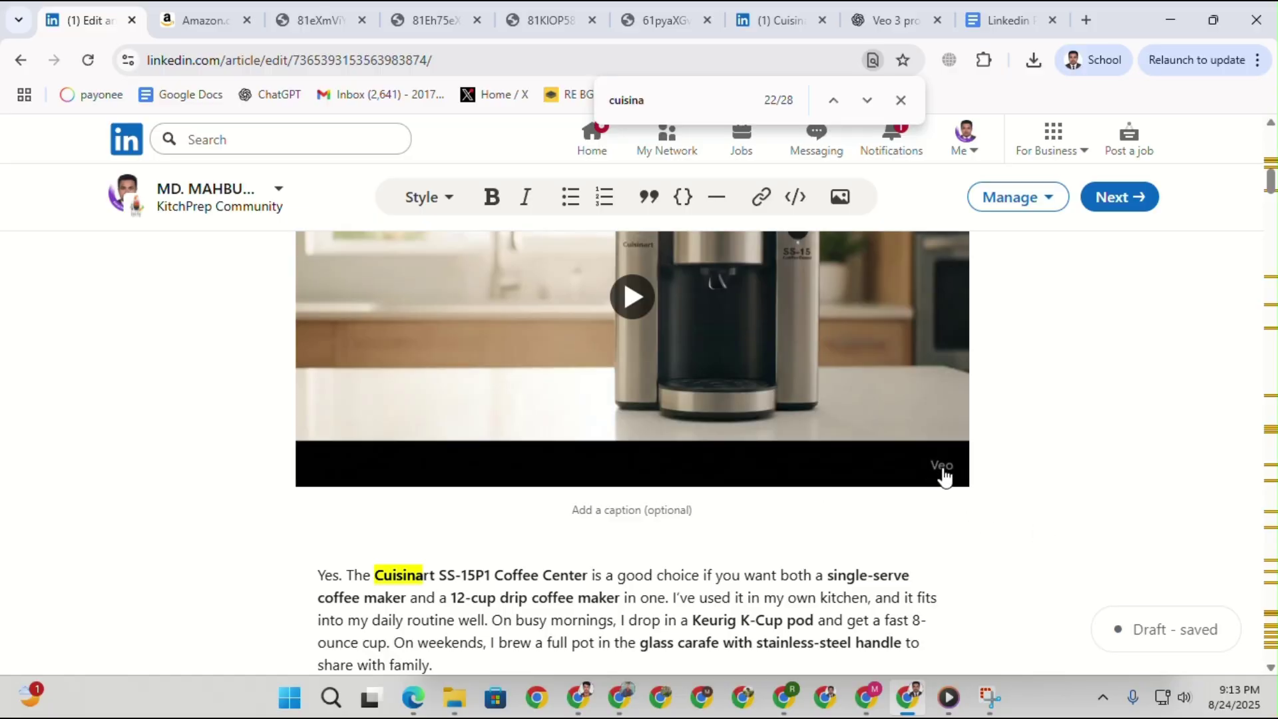
scroll(737, 451, "up", 2)
left_click(636, 386)
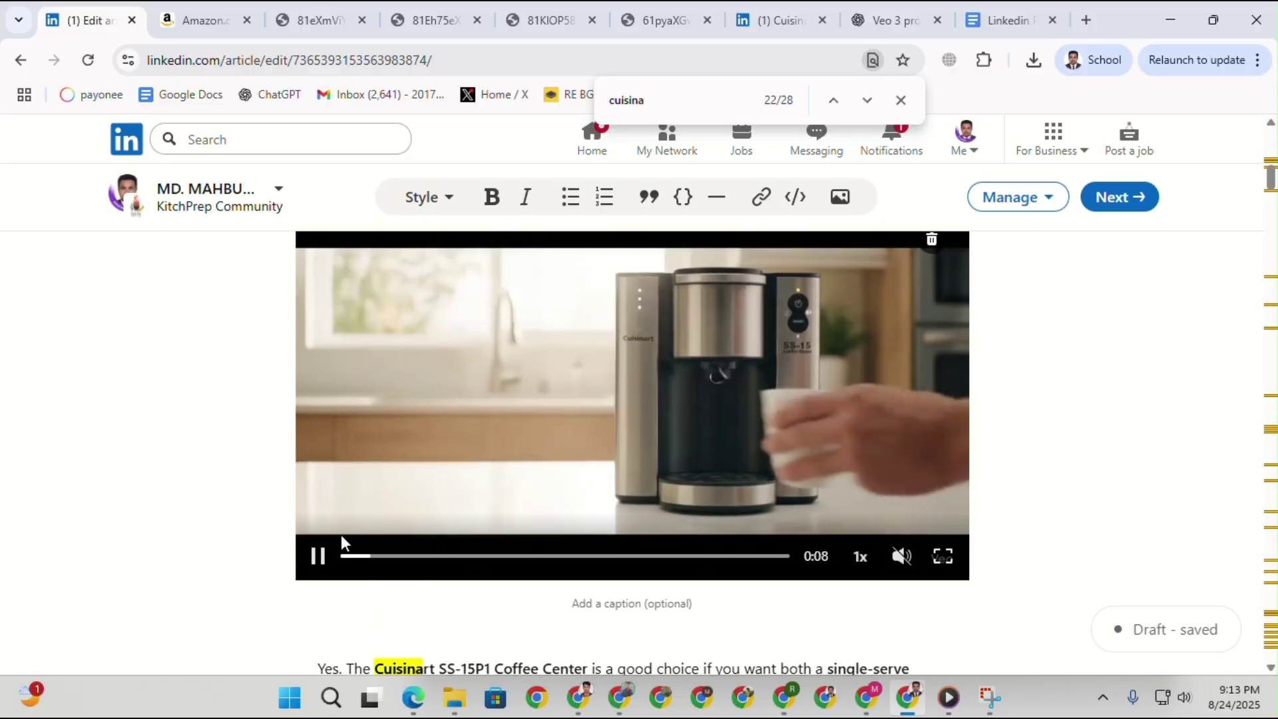
left_click(319, 559)
Review the rest of the article from the SS-15 product image through to the closing questions.
scroll(500, 496, "down", 4)
scroll(504, 425, "down", 1)
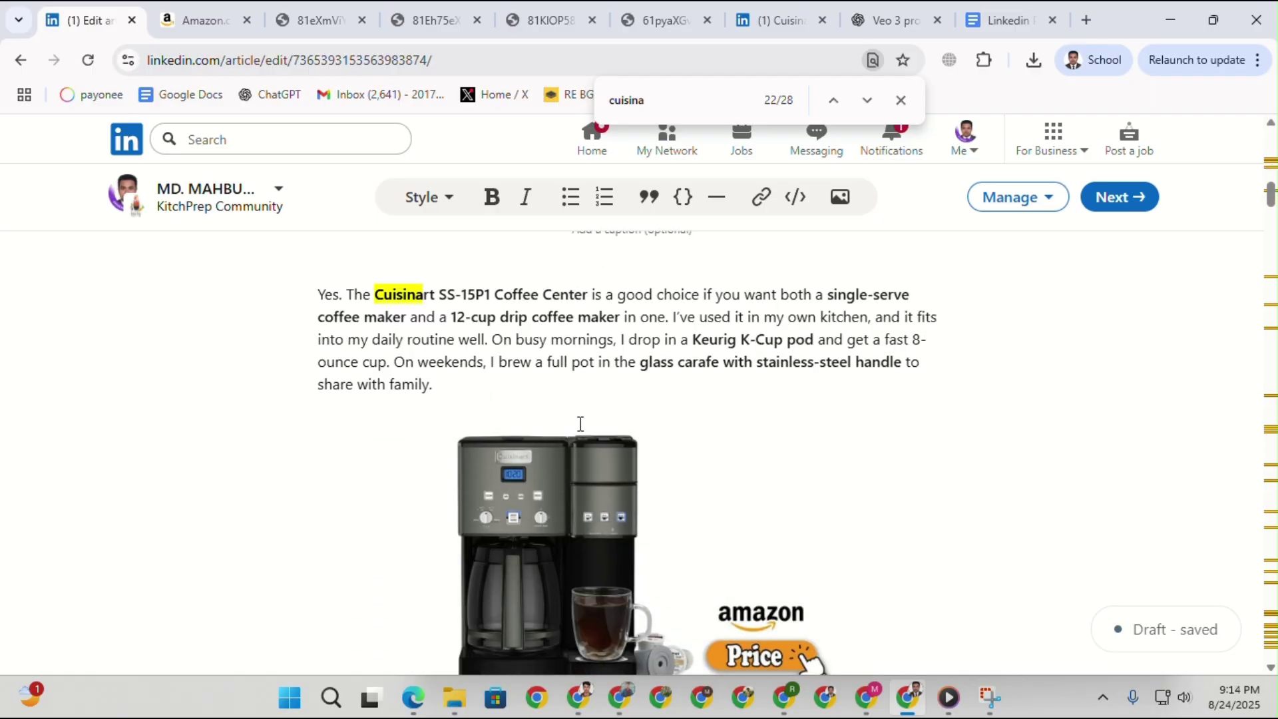
scroll(573, 466, "down", 3)
scroll(526, 507, "up", 5)
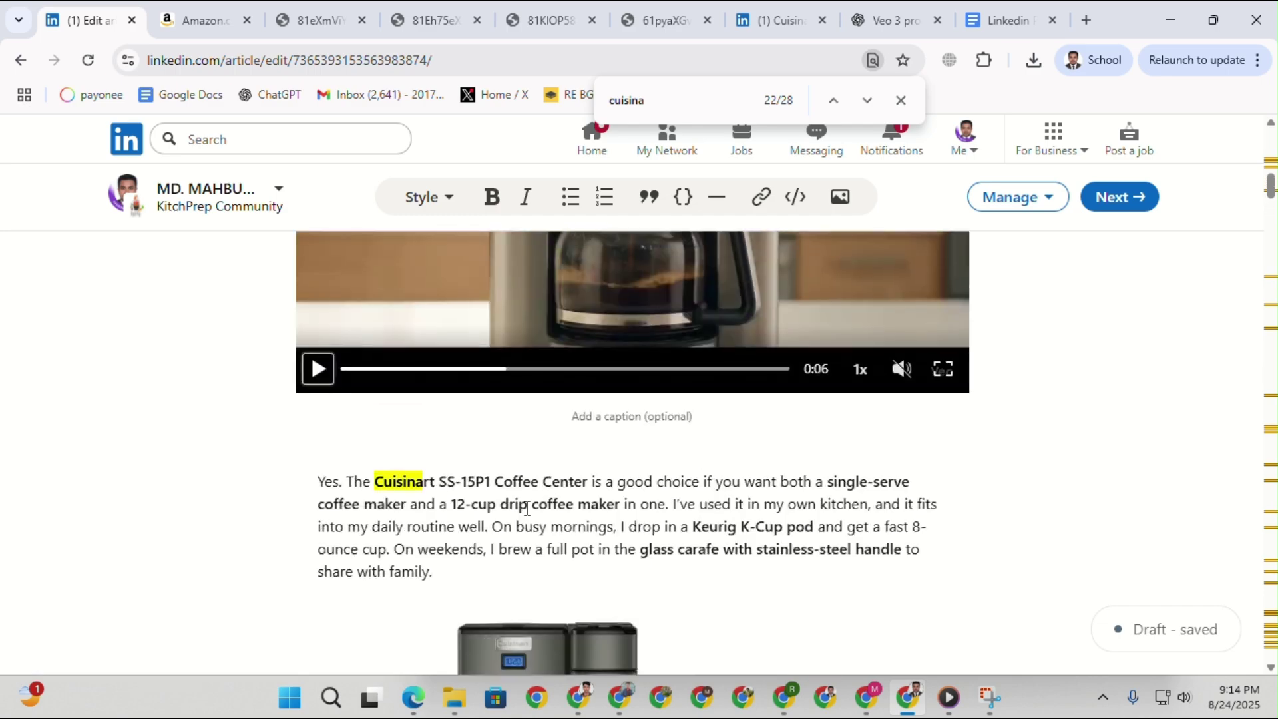
scroll(527, 507, "down", 8)
scroll(604, 442, "up", 3)
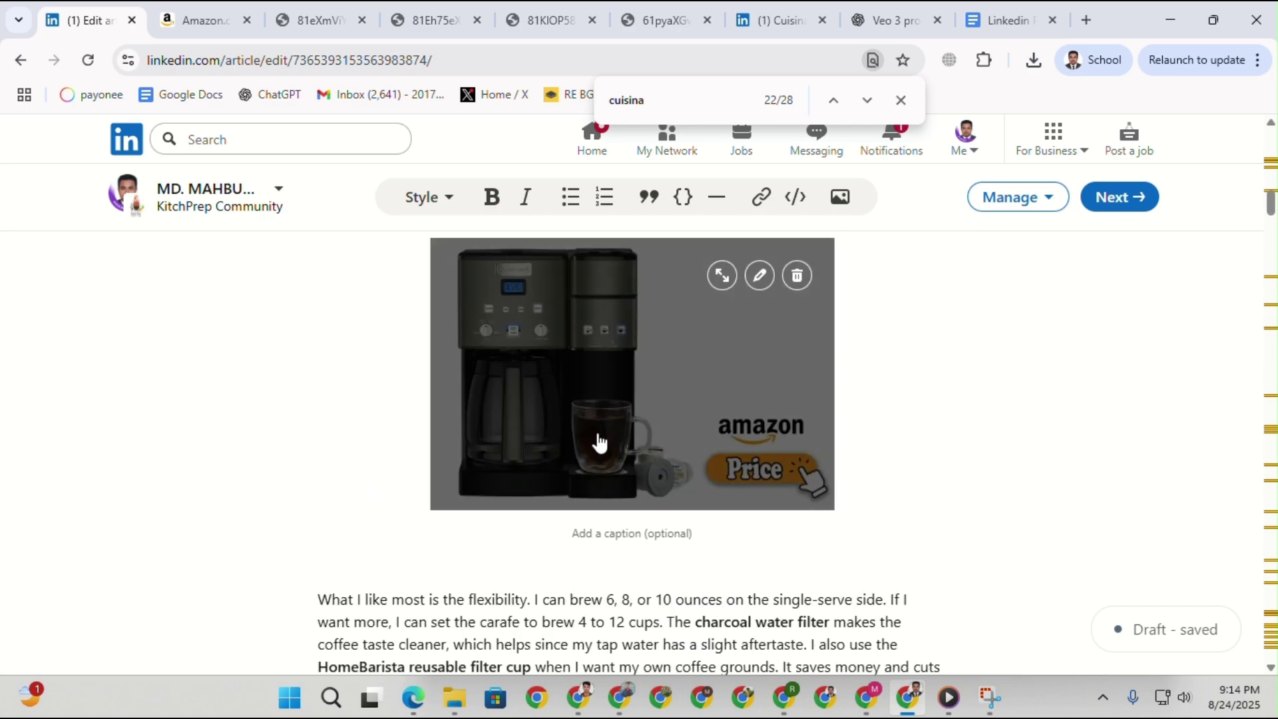
scroll(609, 443, "down", 10)
scroll(668, 484, "down", 20)
scroll(637, 556, "down", 20)
scroll(672, 556, "down", 15)
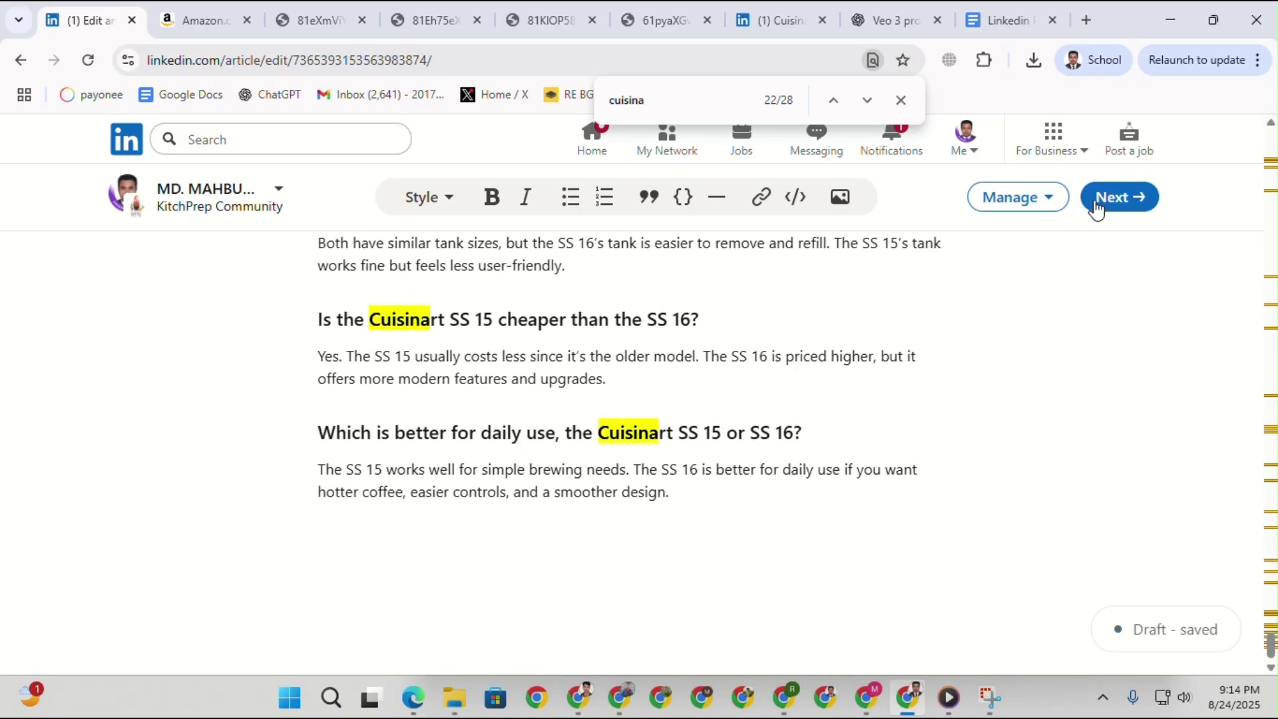
Proceed to the article's publishing dialog, switch to the ChatGPT conversation and ask it for a "short linkedin post".
left_click(1105, 197)
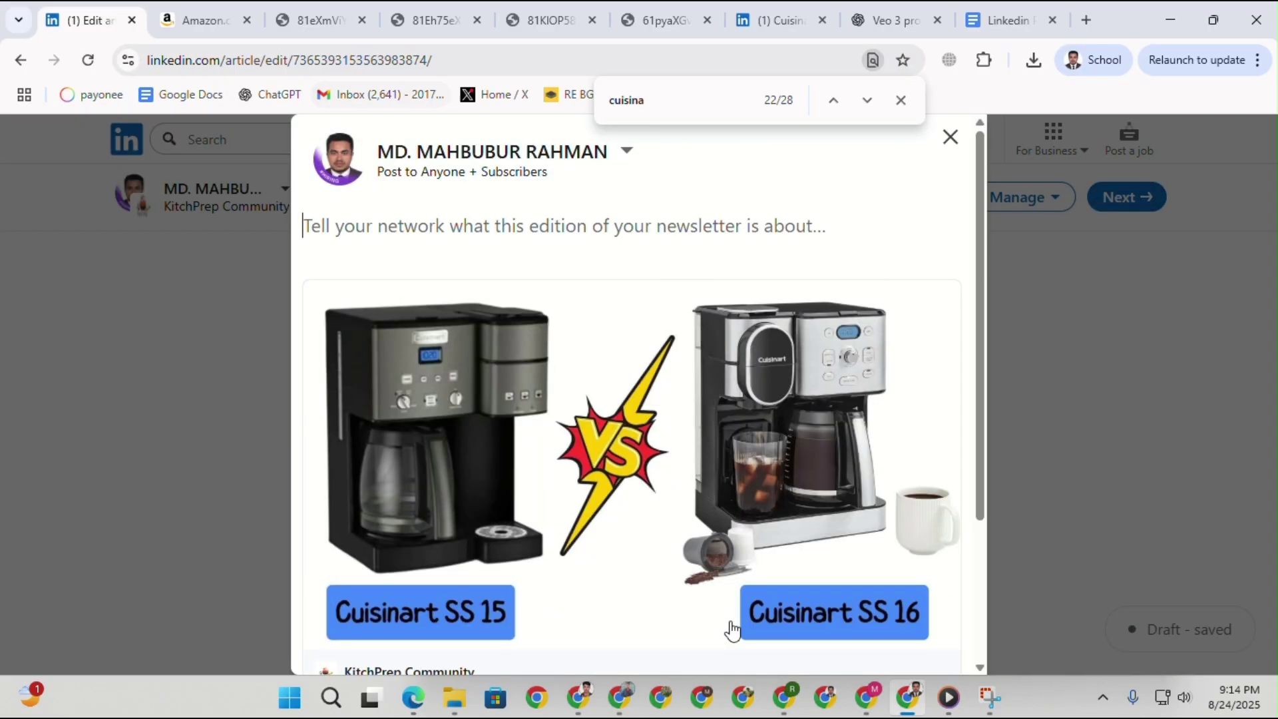
left_click(786, 698)
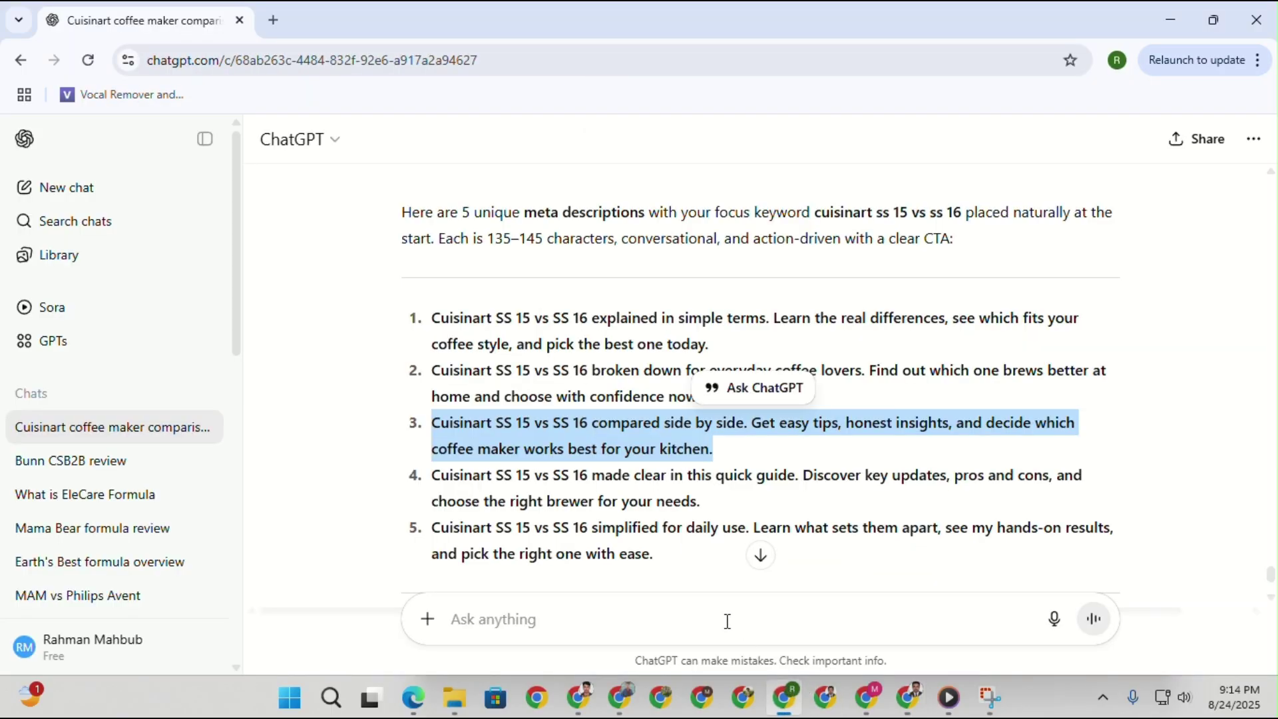
left_click(604, 619)
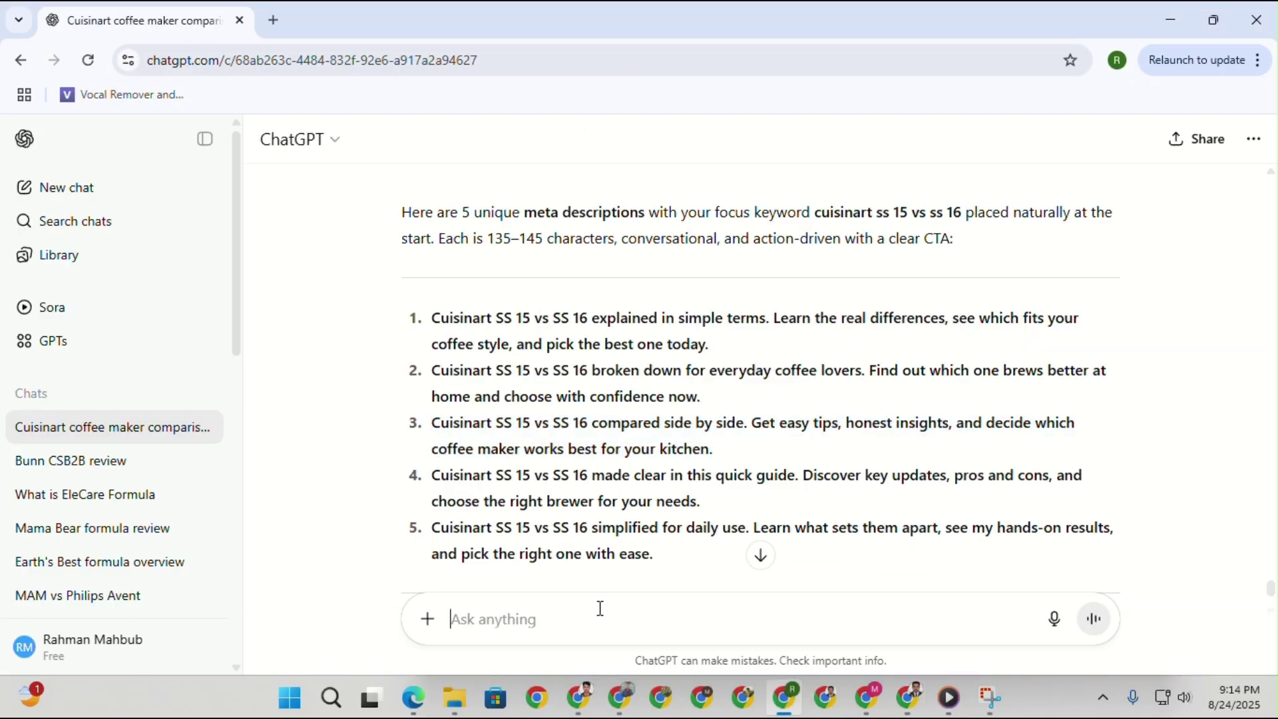
type("short linkedin post")
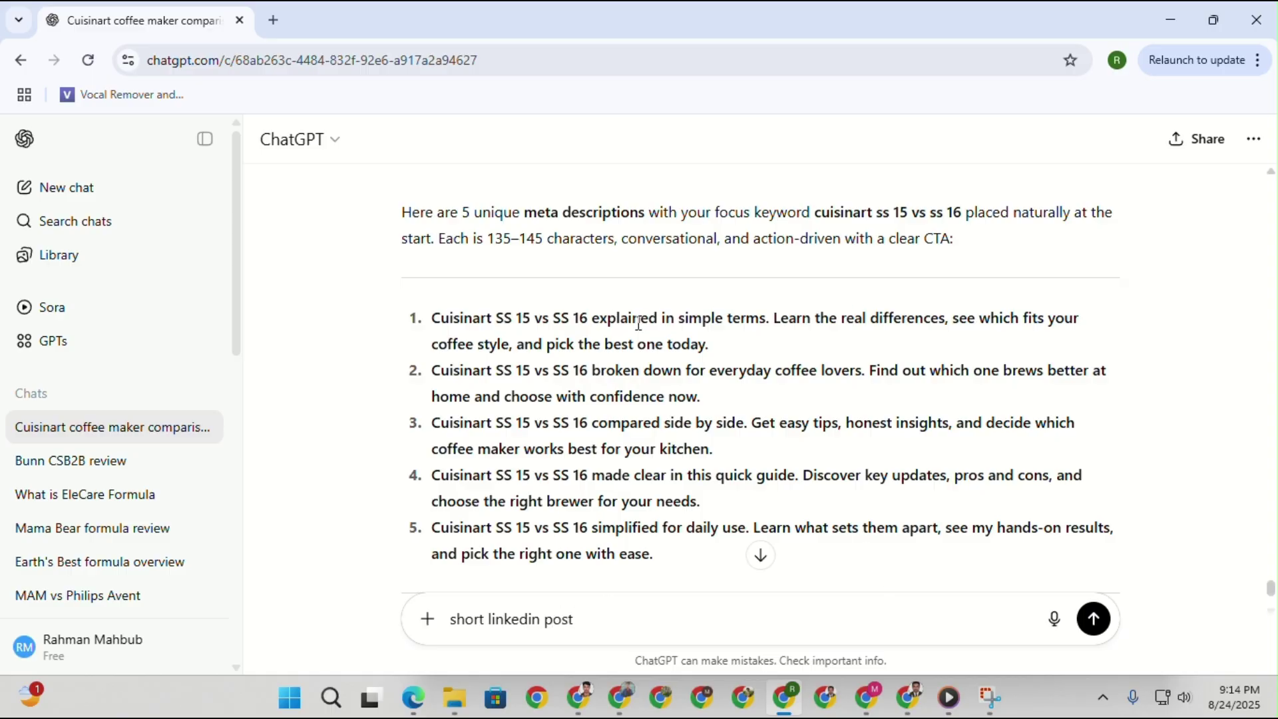
left_click_drag(432, 318, 607, 318)
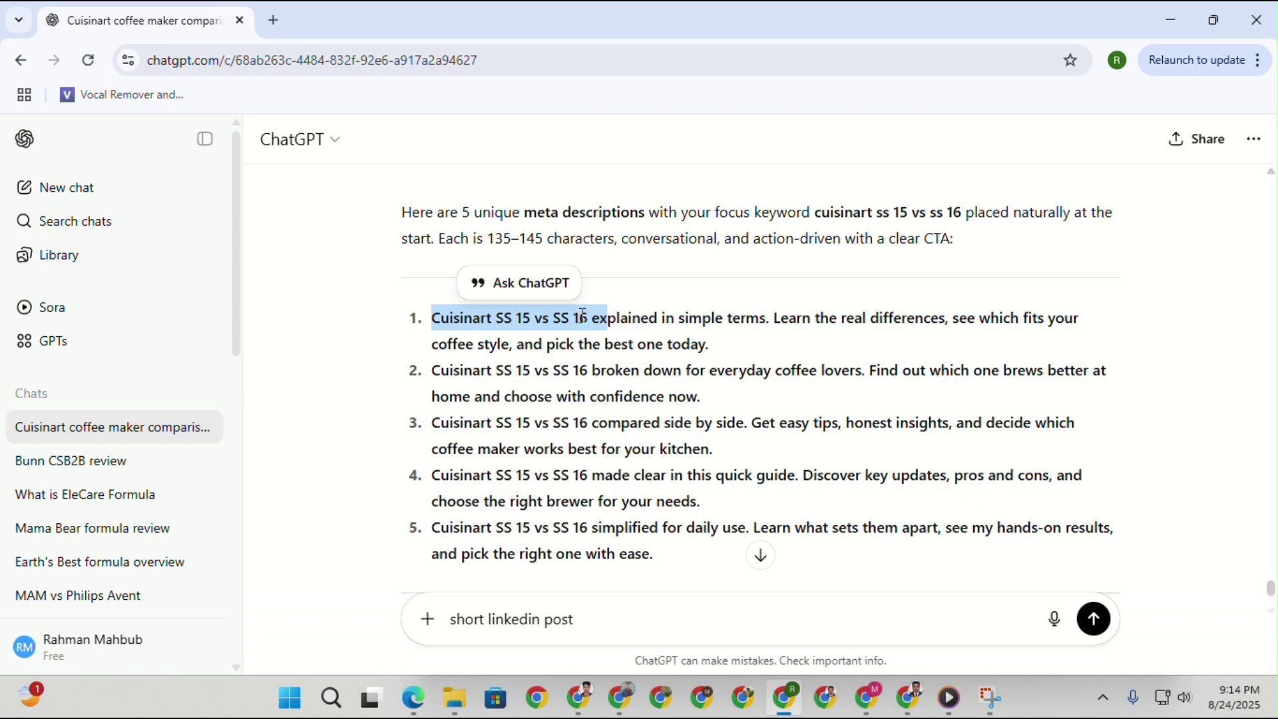
left_click(1088, 629)
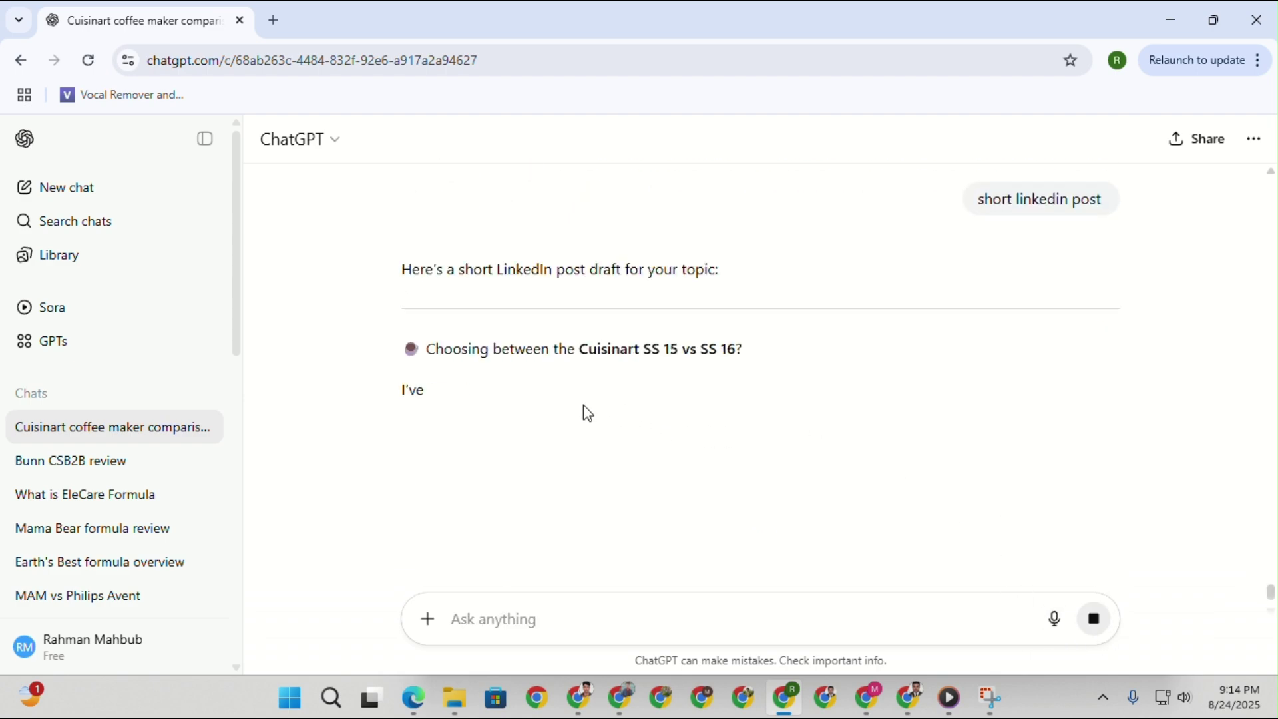
Copy the generated post text from "Choosing between" to "morning brew?" and send ChatGPT the prompt "hashtag".
left_click_drag(425, 348, 791, 445)
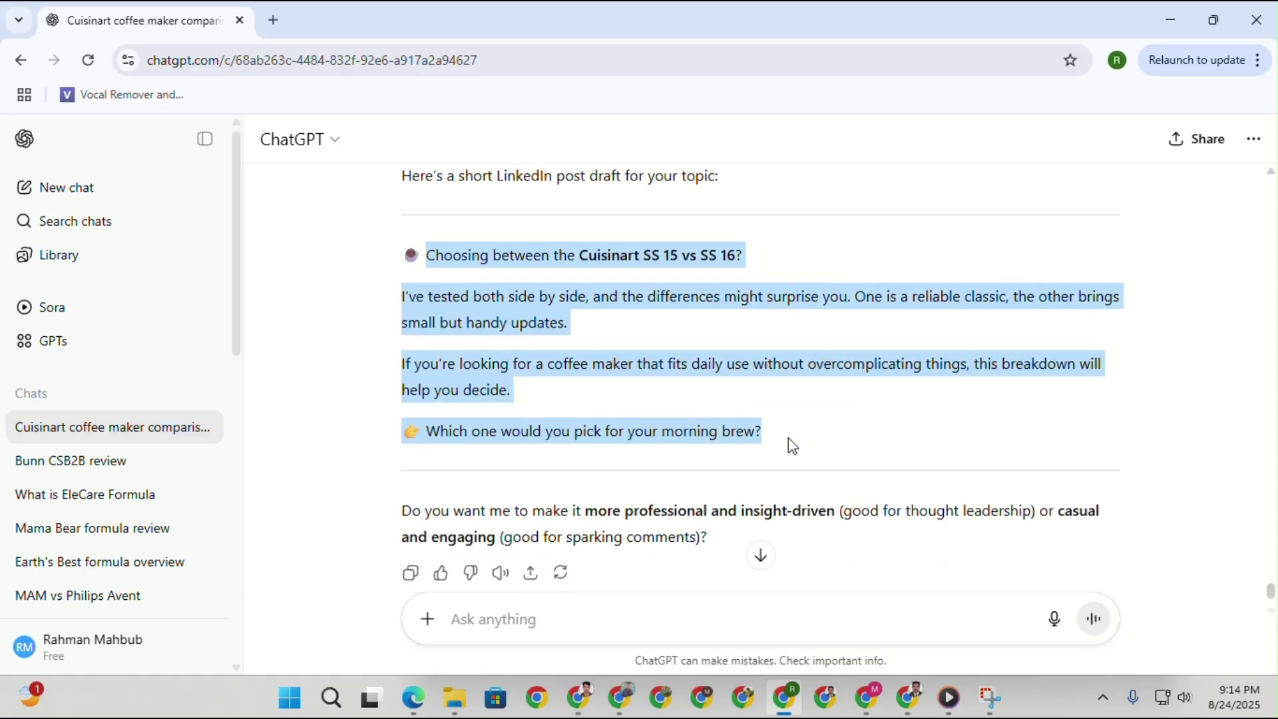
right_click(487, 367)
left_click(512, 389)
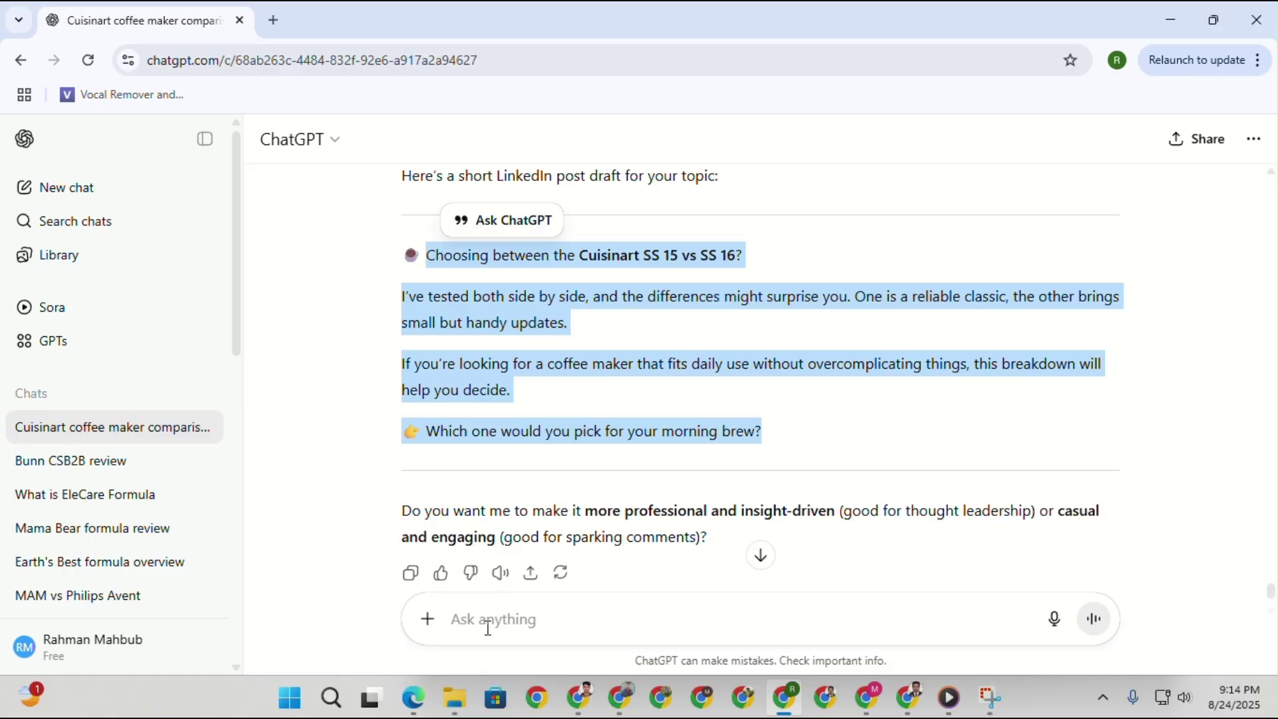
left_click(491, 618)
type("hashtag")
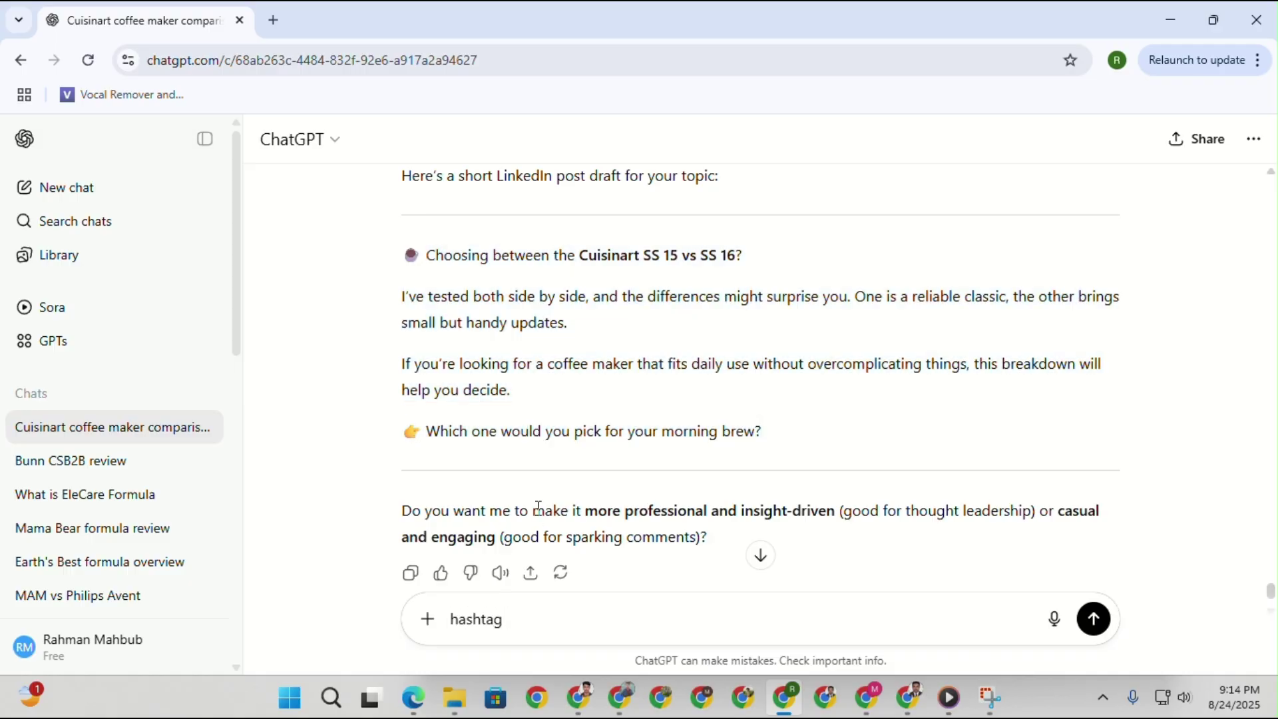
key("Return")
Paste the copied text as the newsletter introduction in LinkedIn, separating its paragraphs with blank lines and leaving an empty line at the end.
key("alt+Tab")
key("ctrl+v")
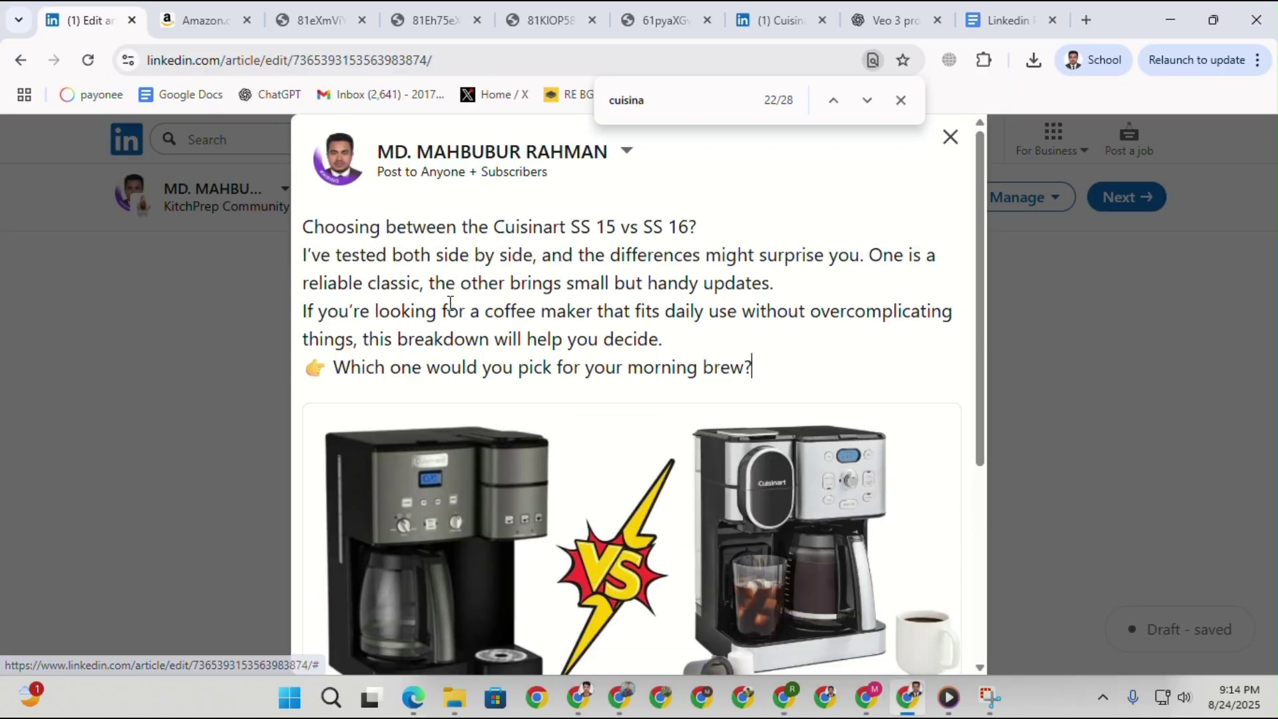
key("Return")
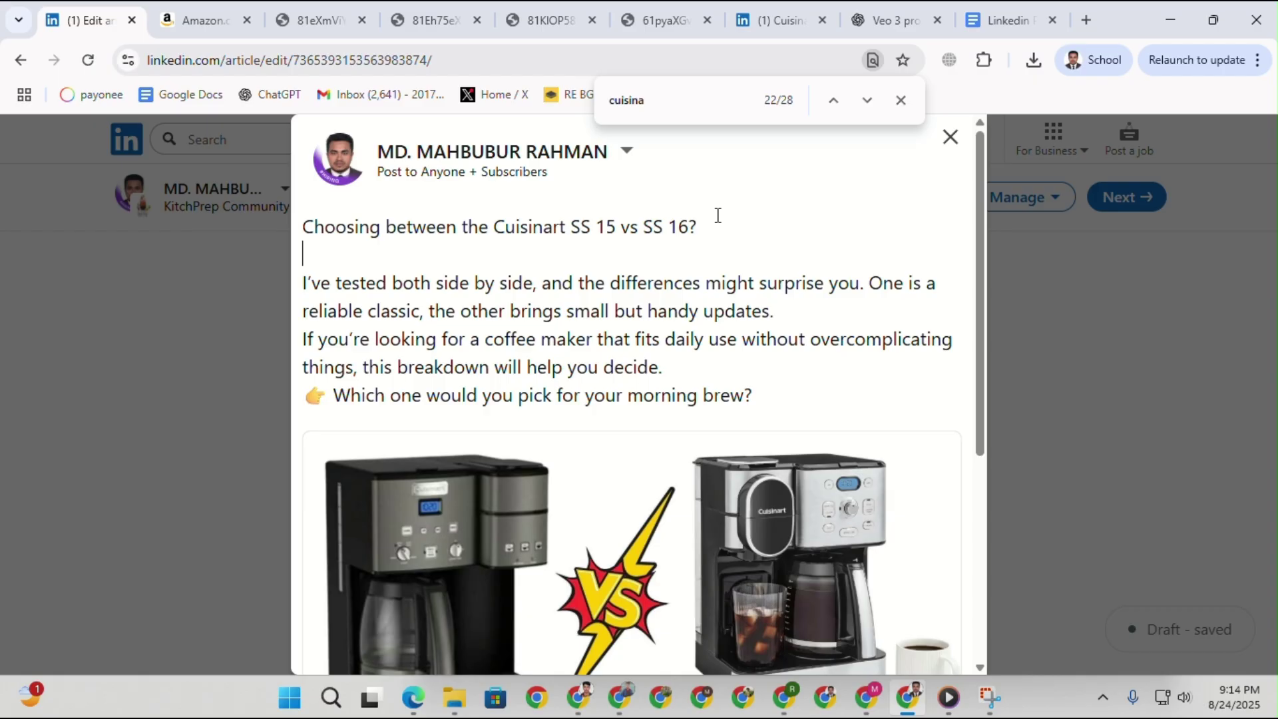
left_click(790, 323)
key("Return")
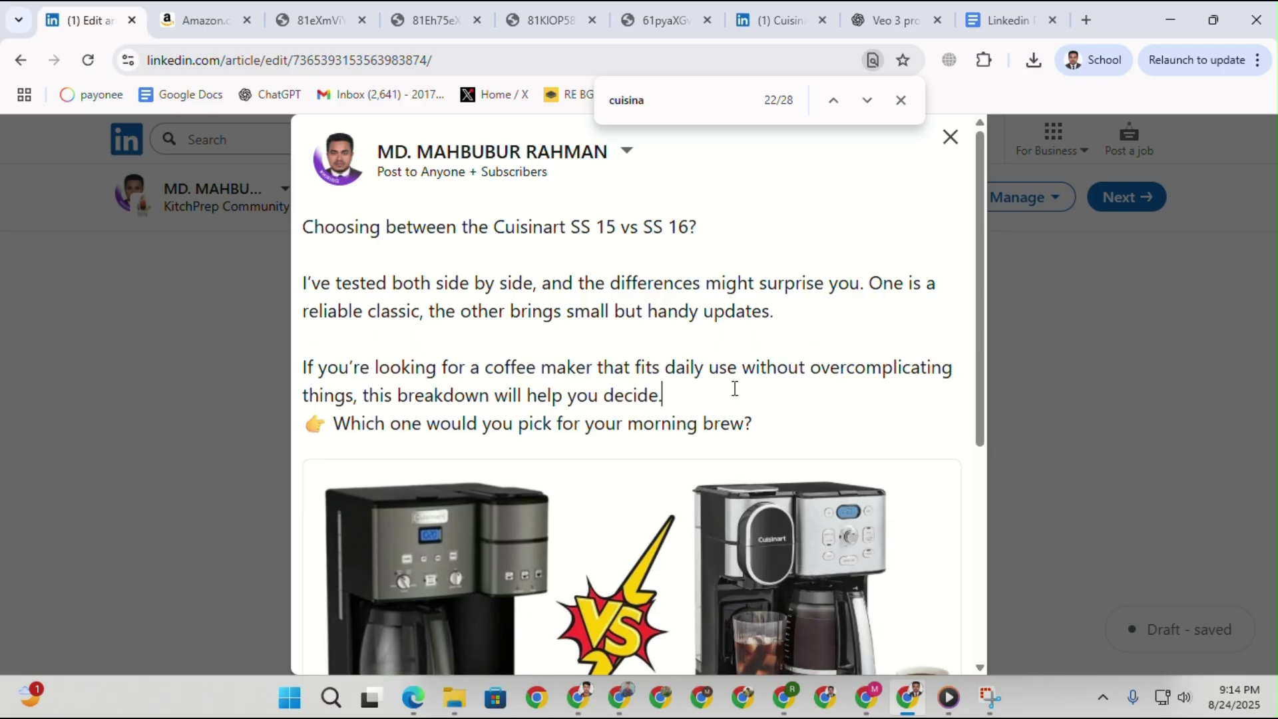
key("Return")
left_click(793, 455)
key("Return")
key("Return")
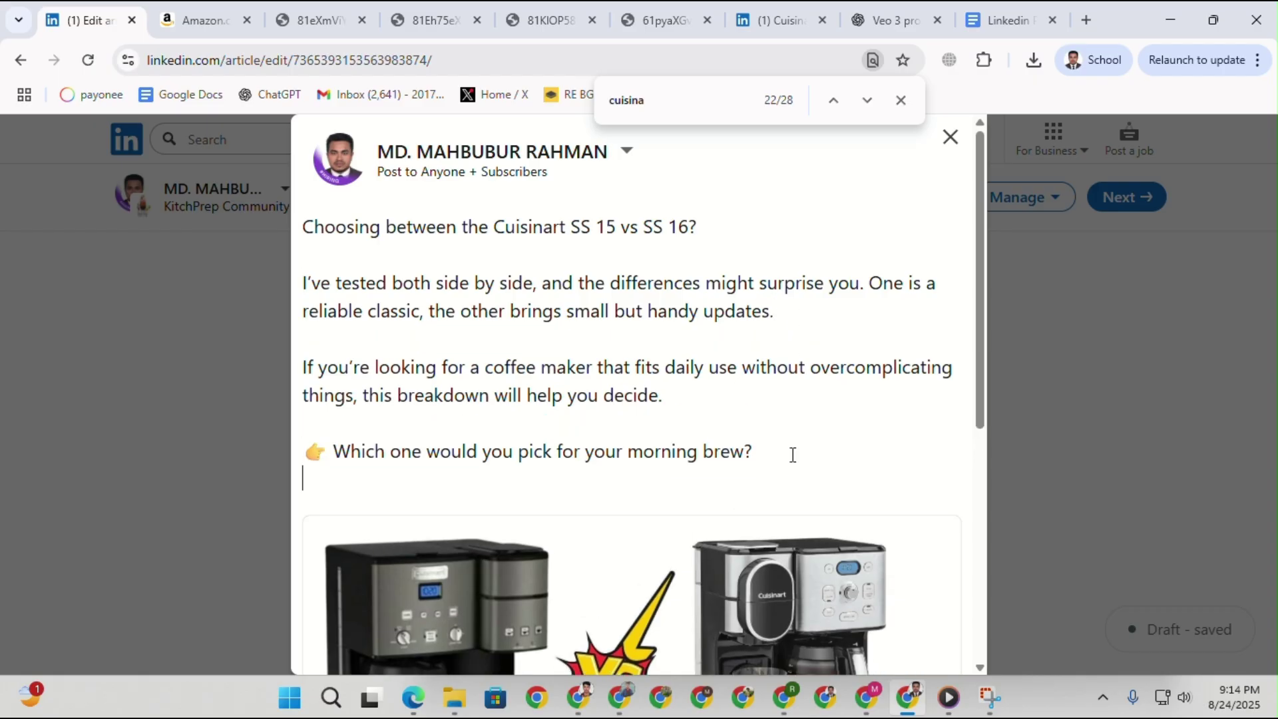
Copy the "General + Coffee Niche" hashtags from ChatGPT and paste them at the end of the LinkedIn post text.
mouse_move(587, 708)
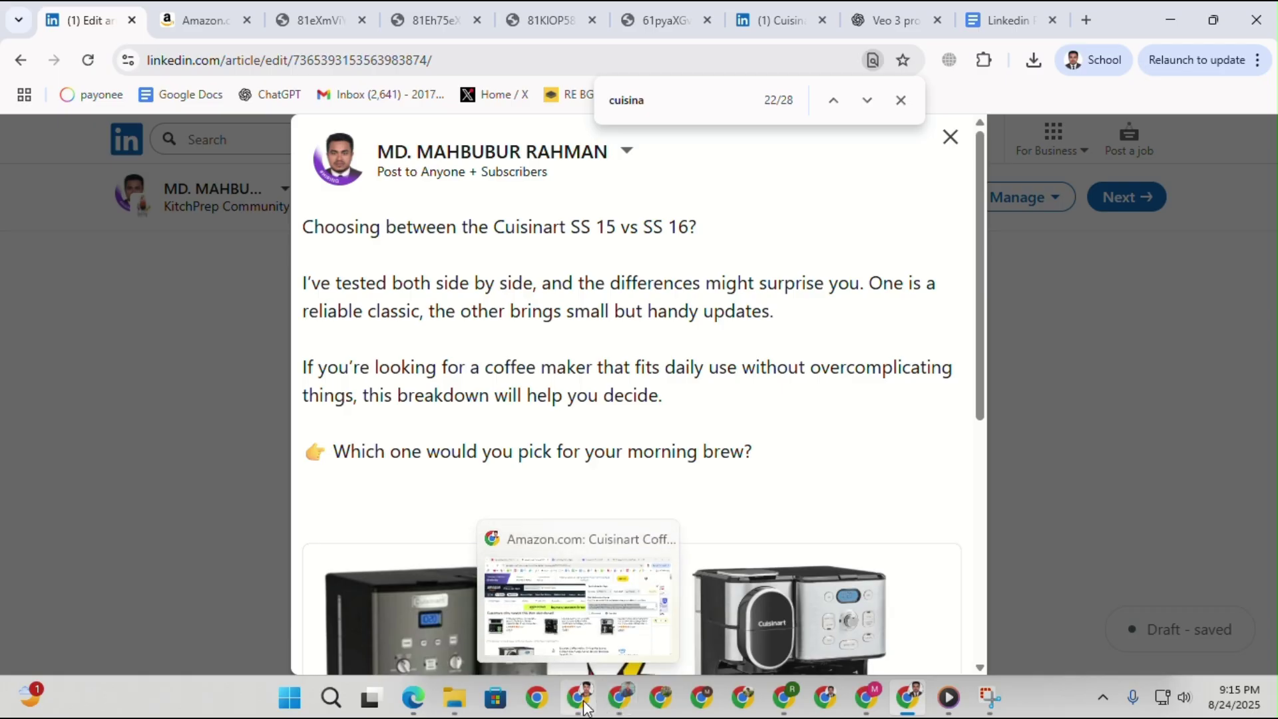
left_click(786, 698)
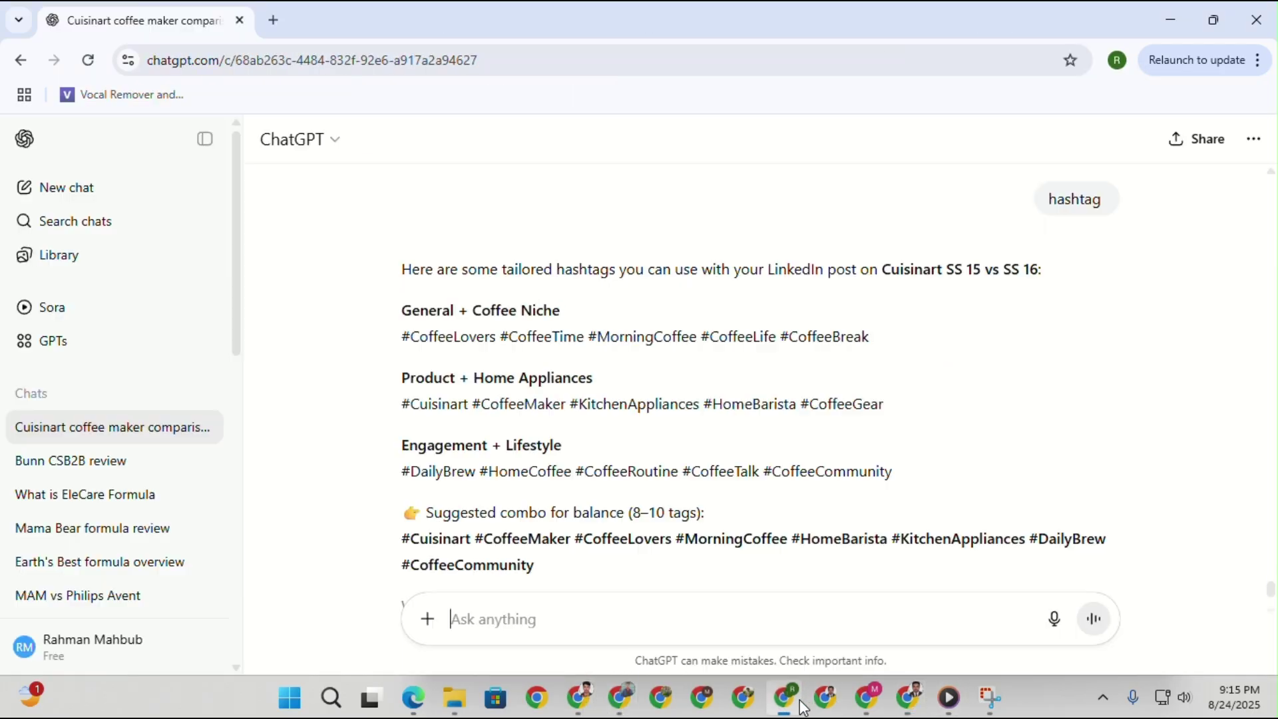
scroll(518, 528, "down", 2)
scroll(537, 505, "up", 3)
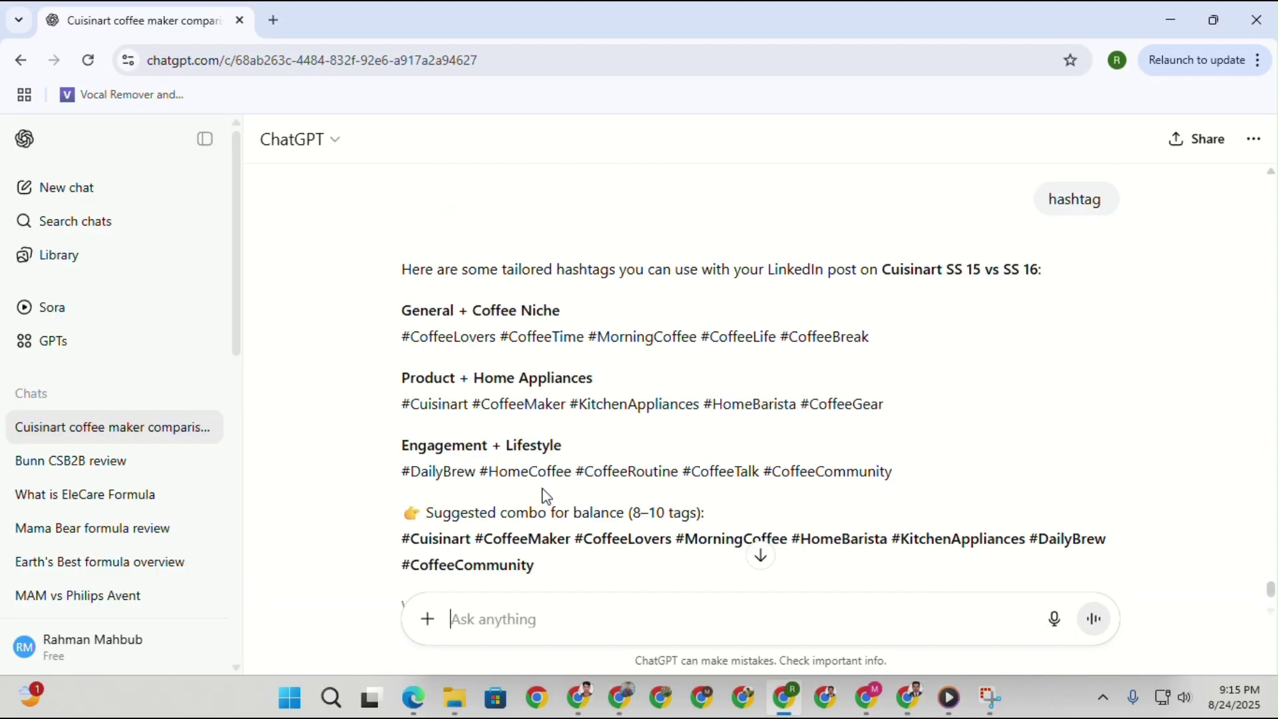
triple_click(464, 338)
right_click(468, 340)
left_click(539, 363)
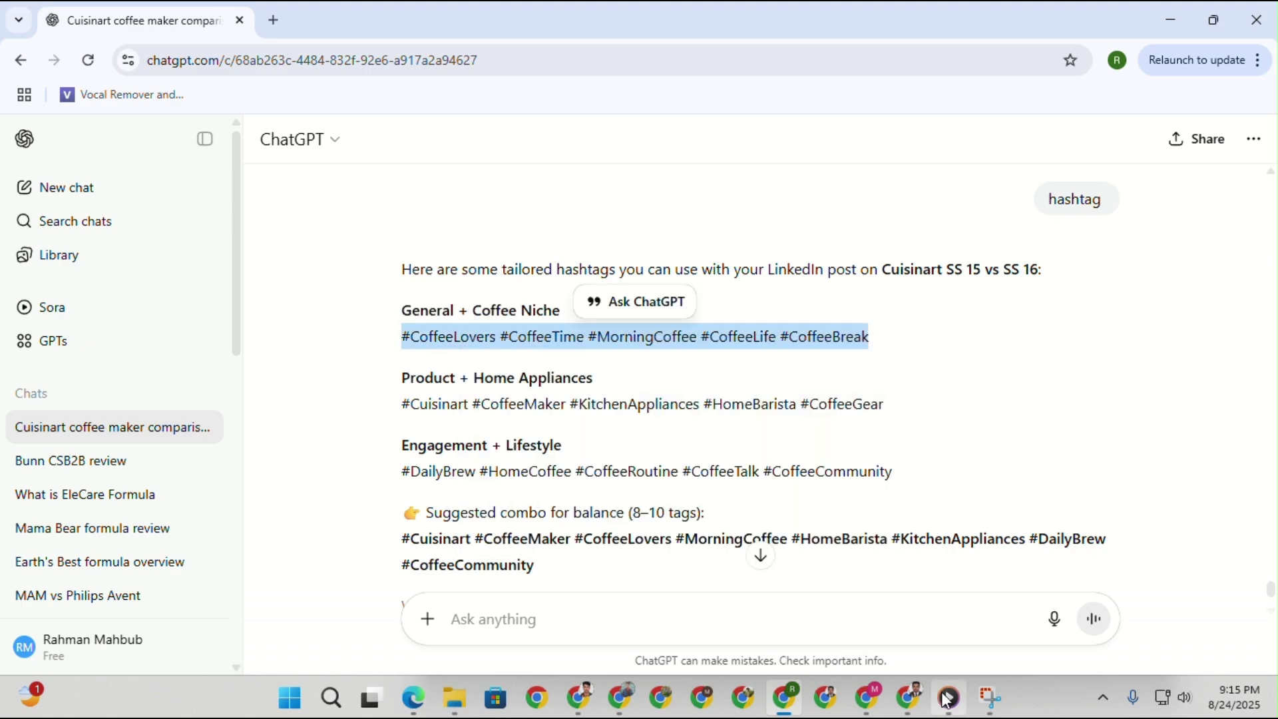
left_click(909, 698)
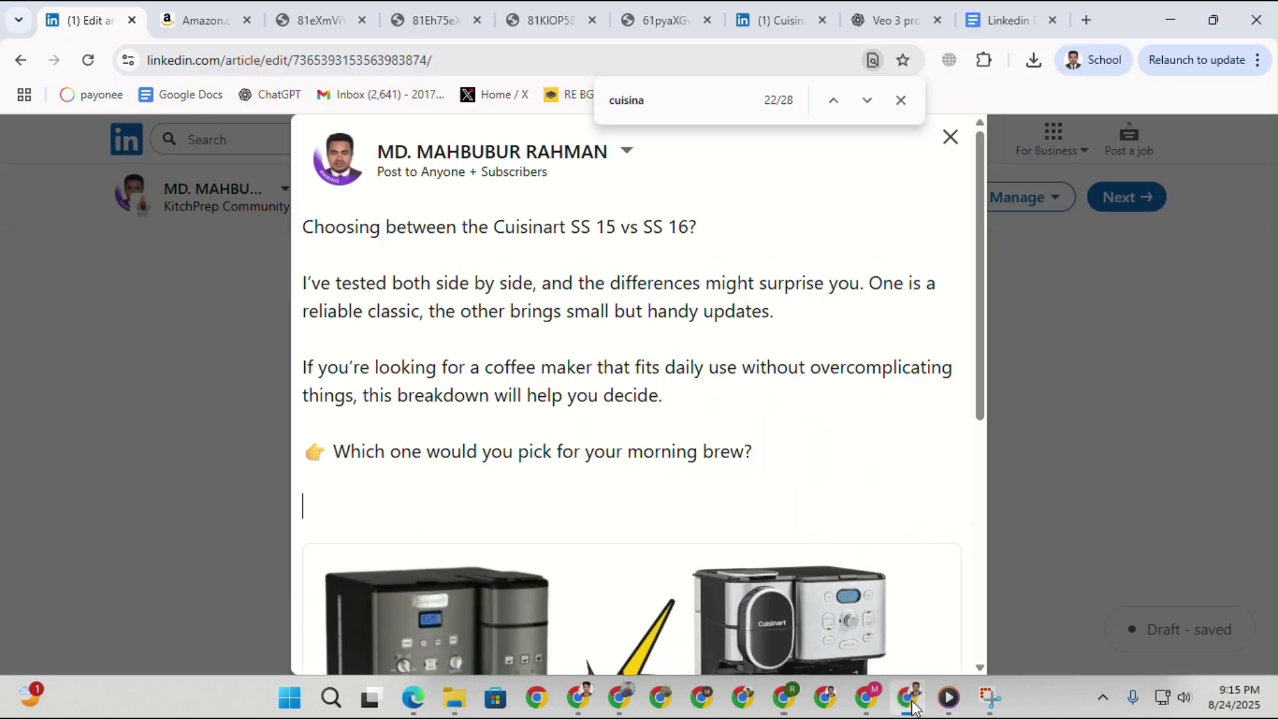
right_click(322, 502)
left_click(369, 295)
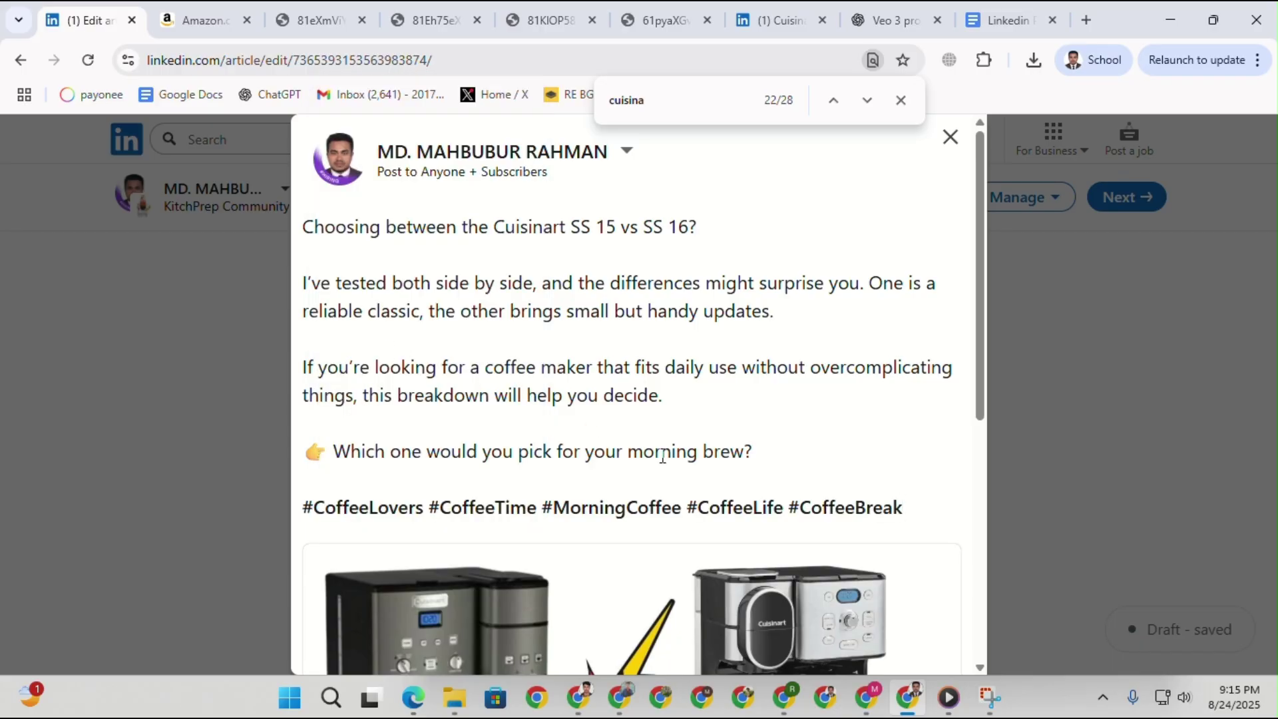
Publish the article with its post and copy the link to the published article.
scroll(679, 377, "down", 8)
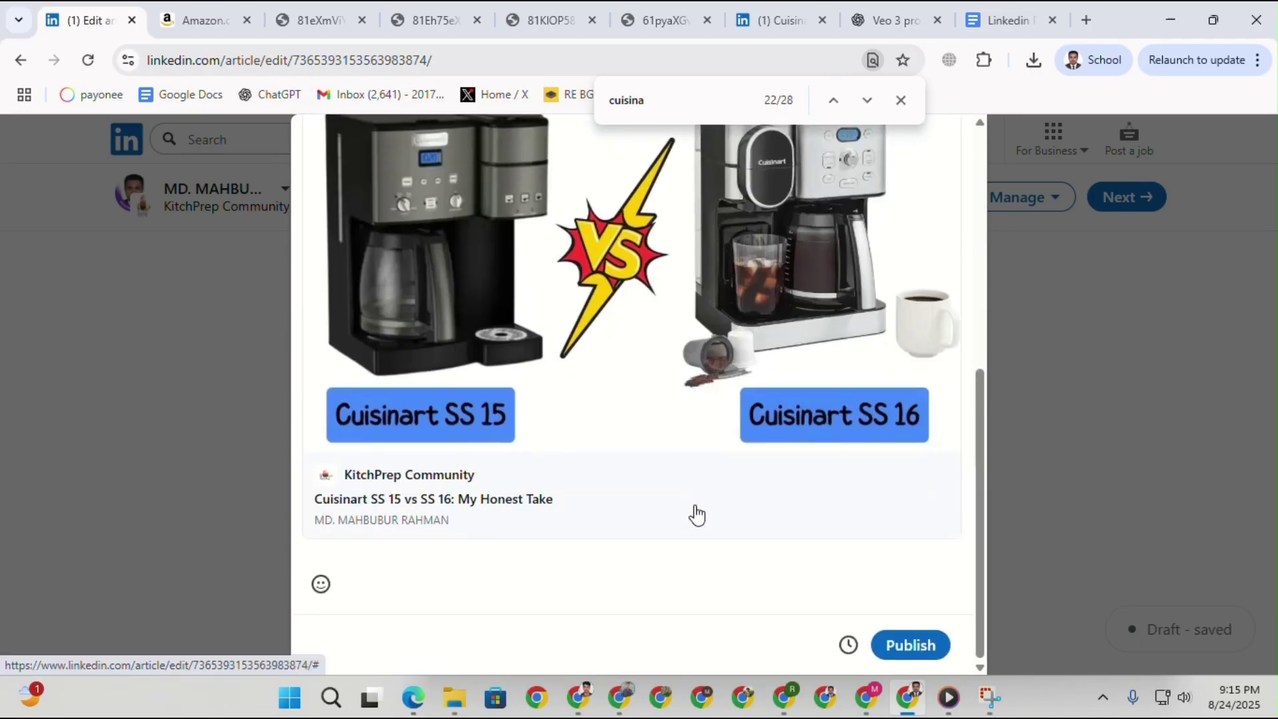
left_click(908, 644)
mouse_move(905, 674)
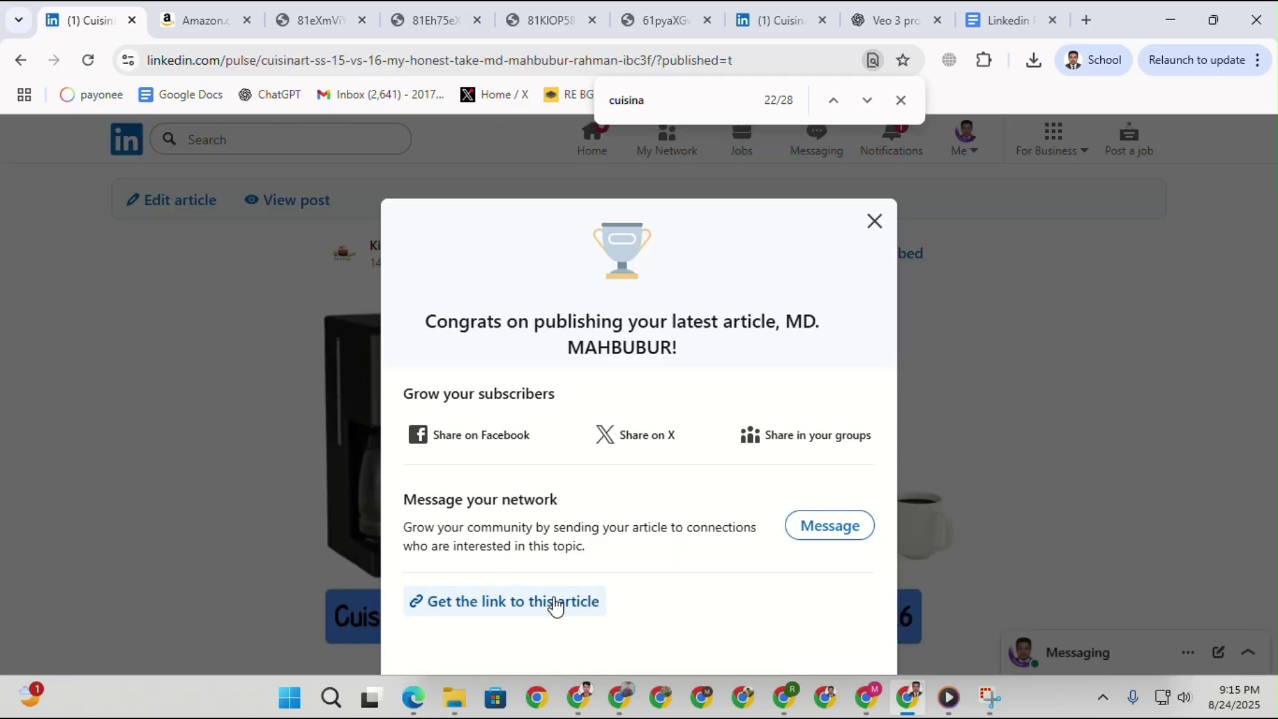
left_click(556, 606)
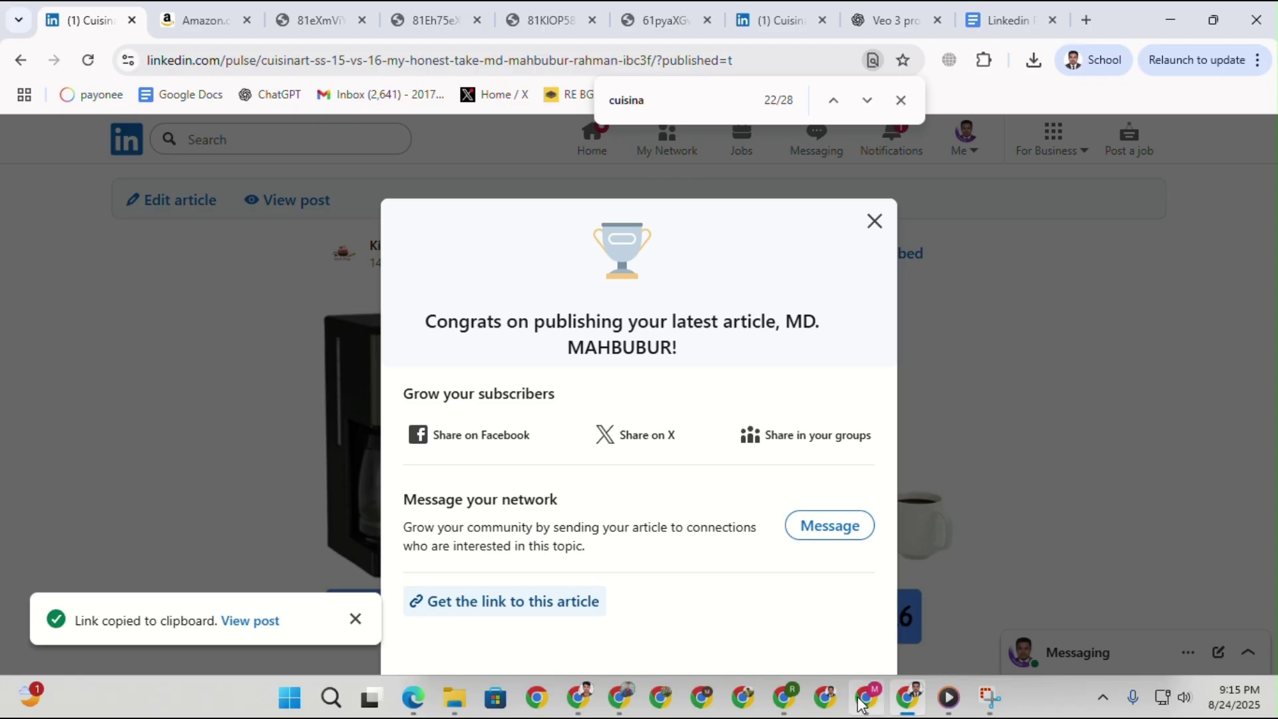
mouse_move(803, 704)
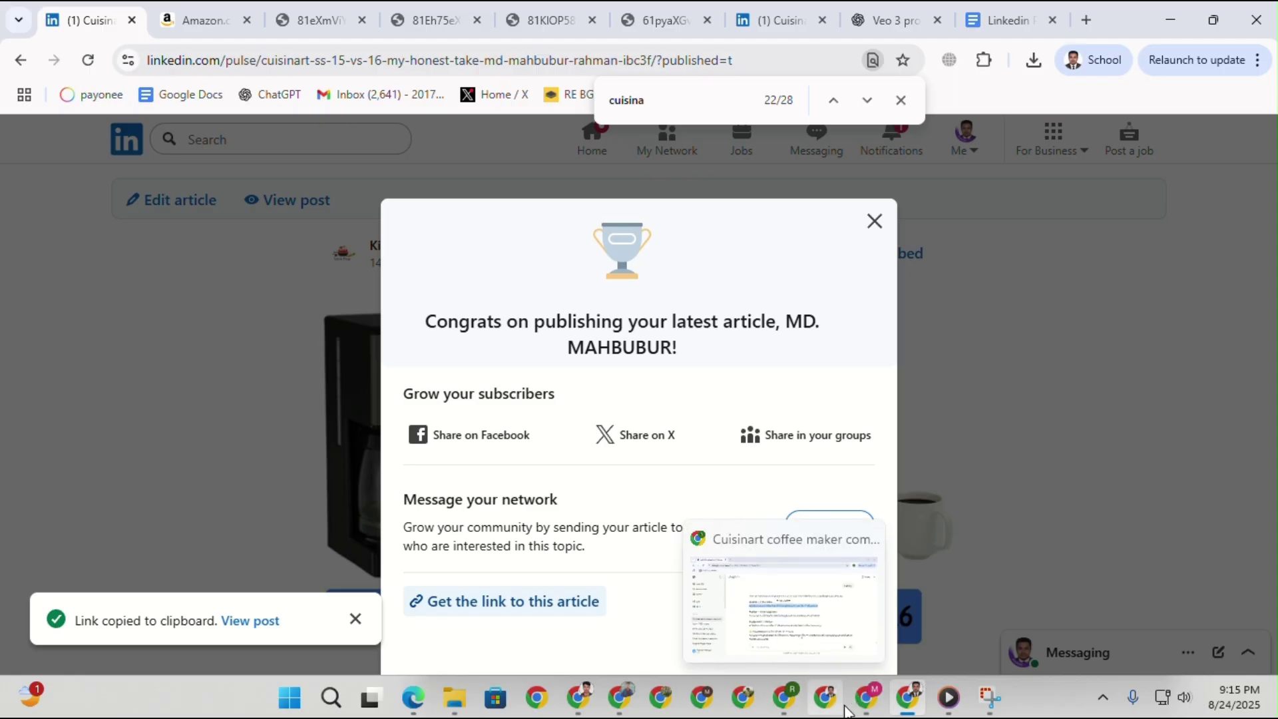
left_click(366, 4)
left_click(342, 66)
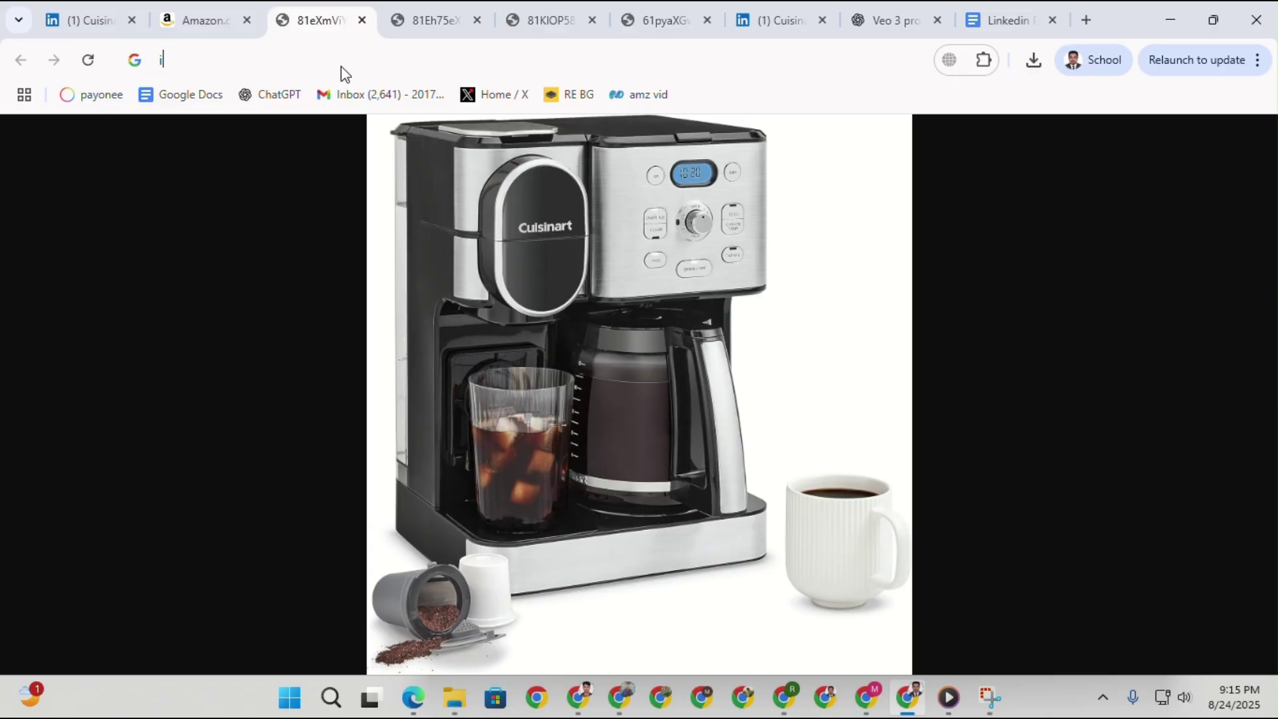
type("in")
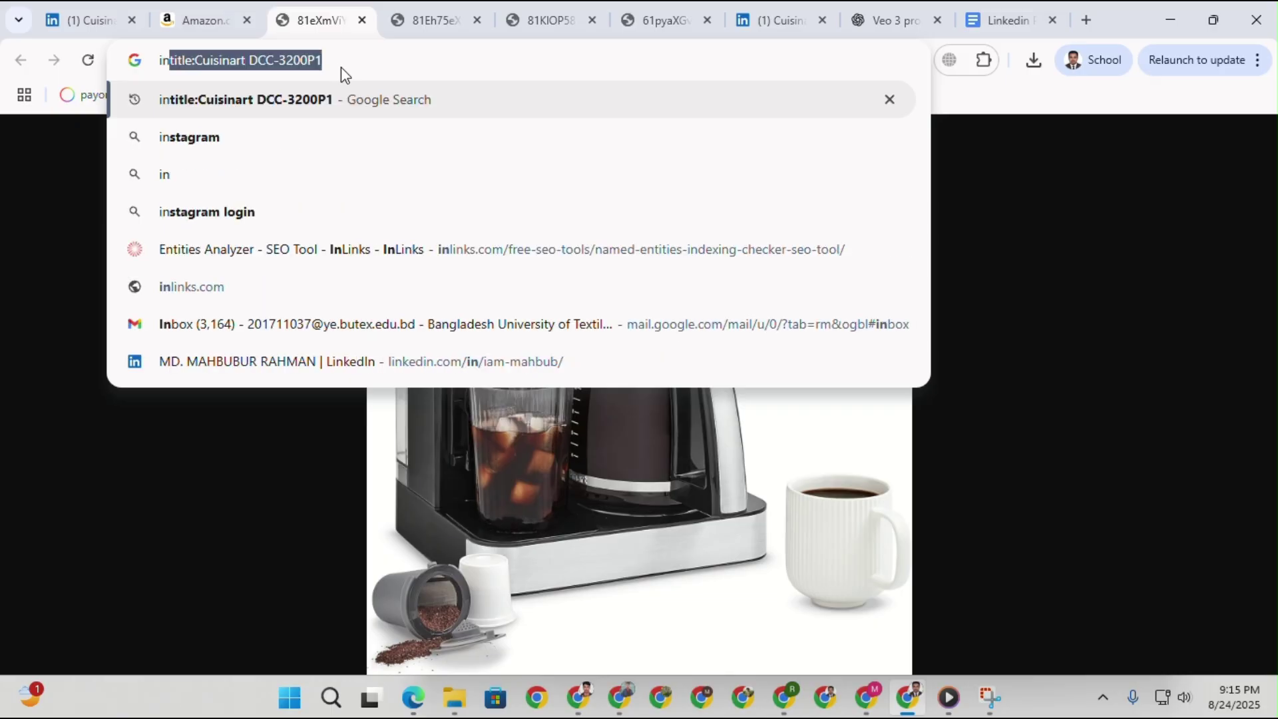
key("alt+Tab")
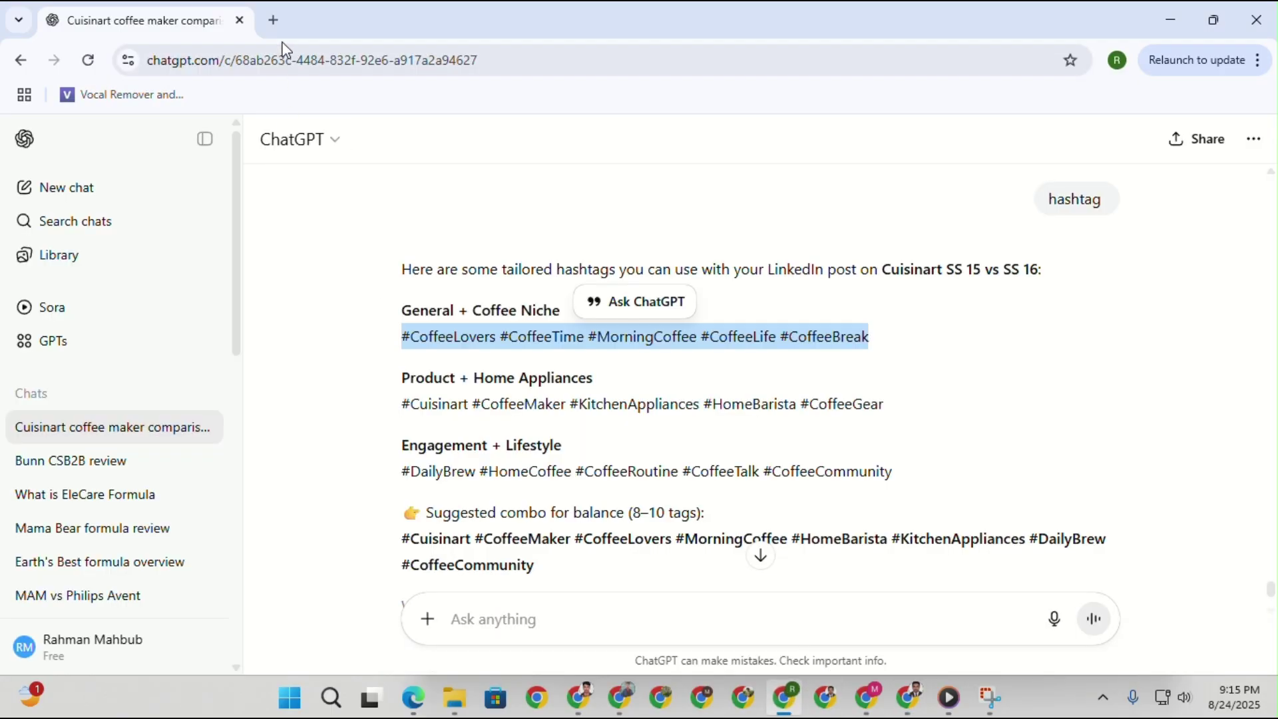
Open the IndexJump indexing panel in a new browser tab and submit the copied LinkedIn article link for GoogleBot indexing.
key("ctrl+t")
type("i")
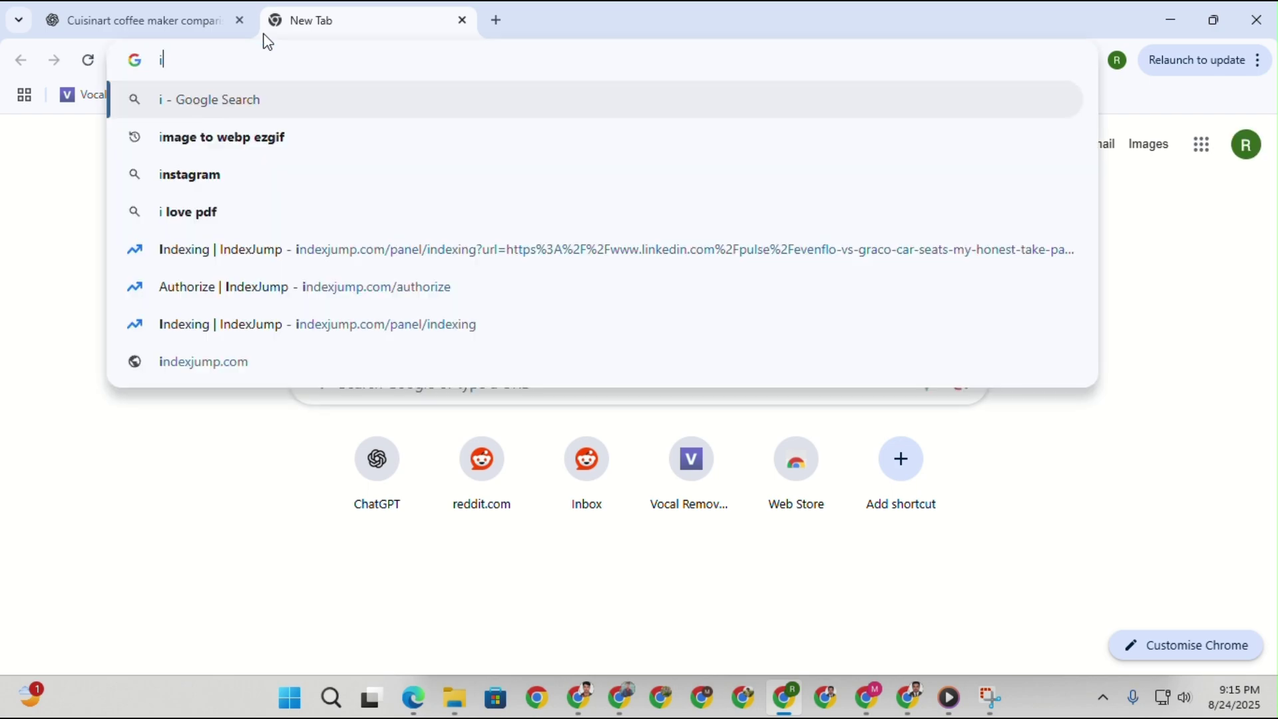
left_click(226, 264)
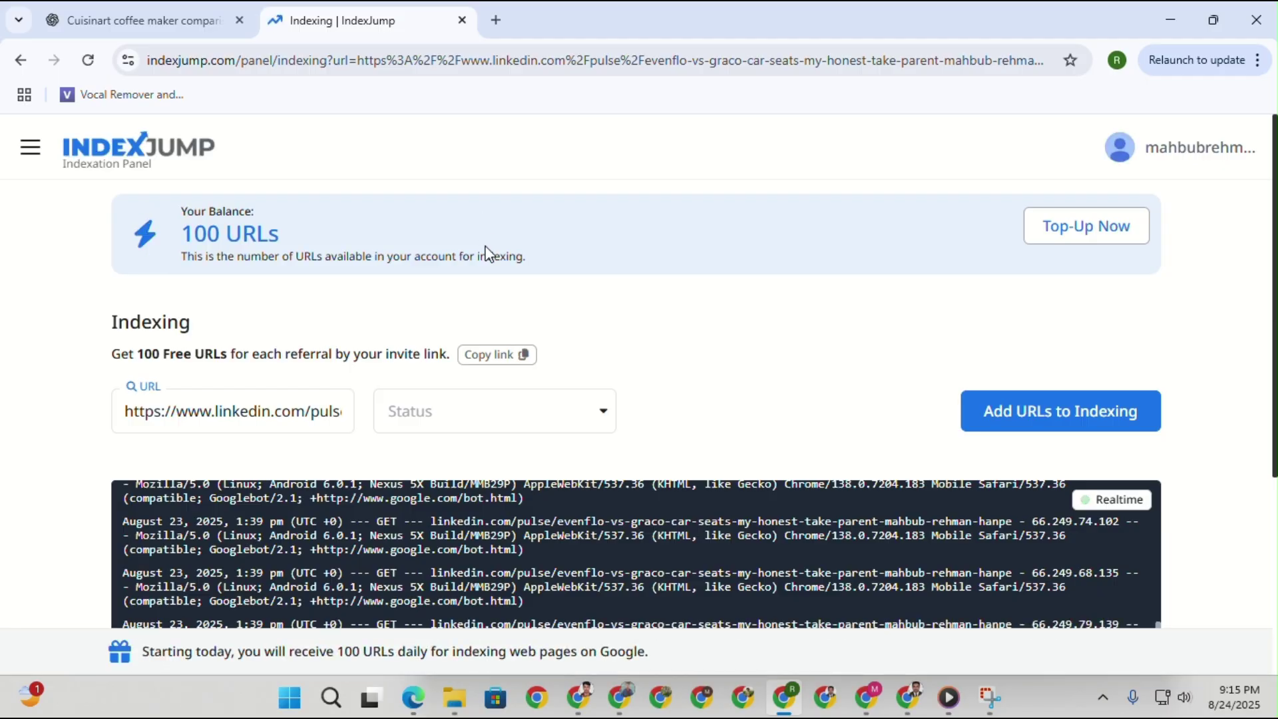
left_click(1097, 405)
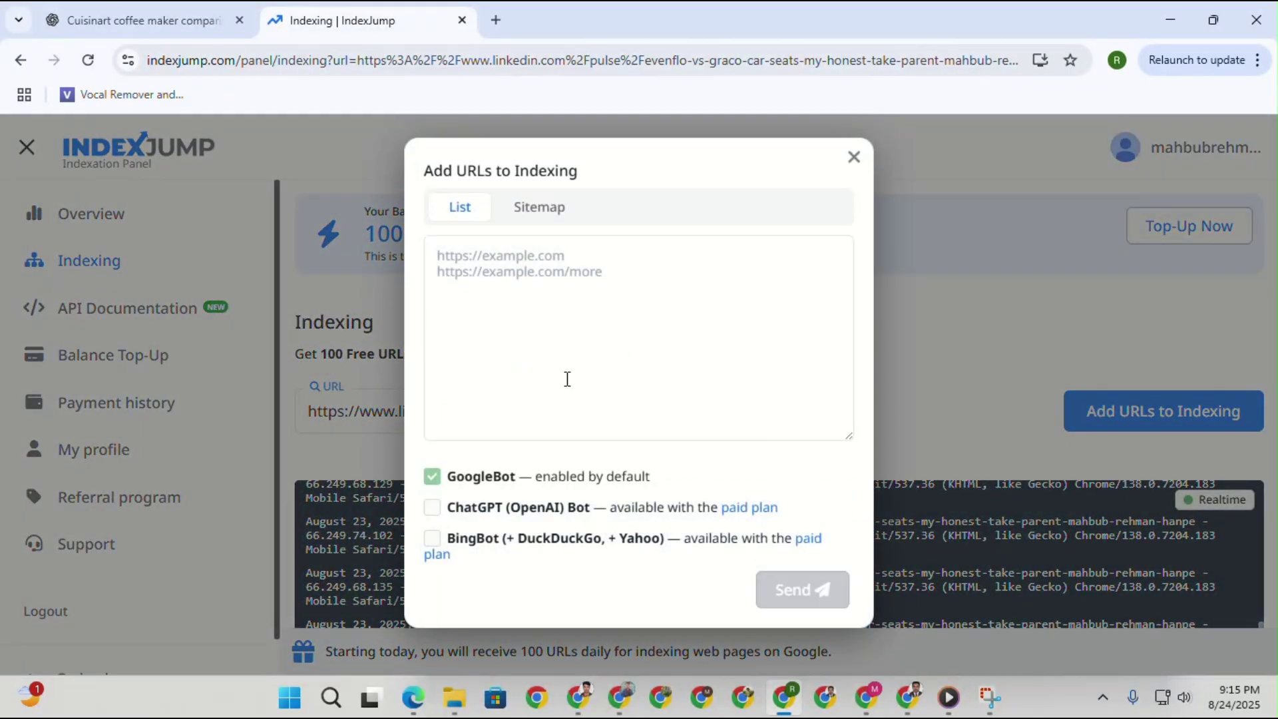
right_click(496, 271)
left_click(539, 459)
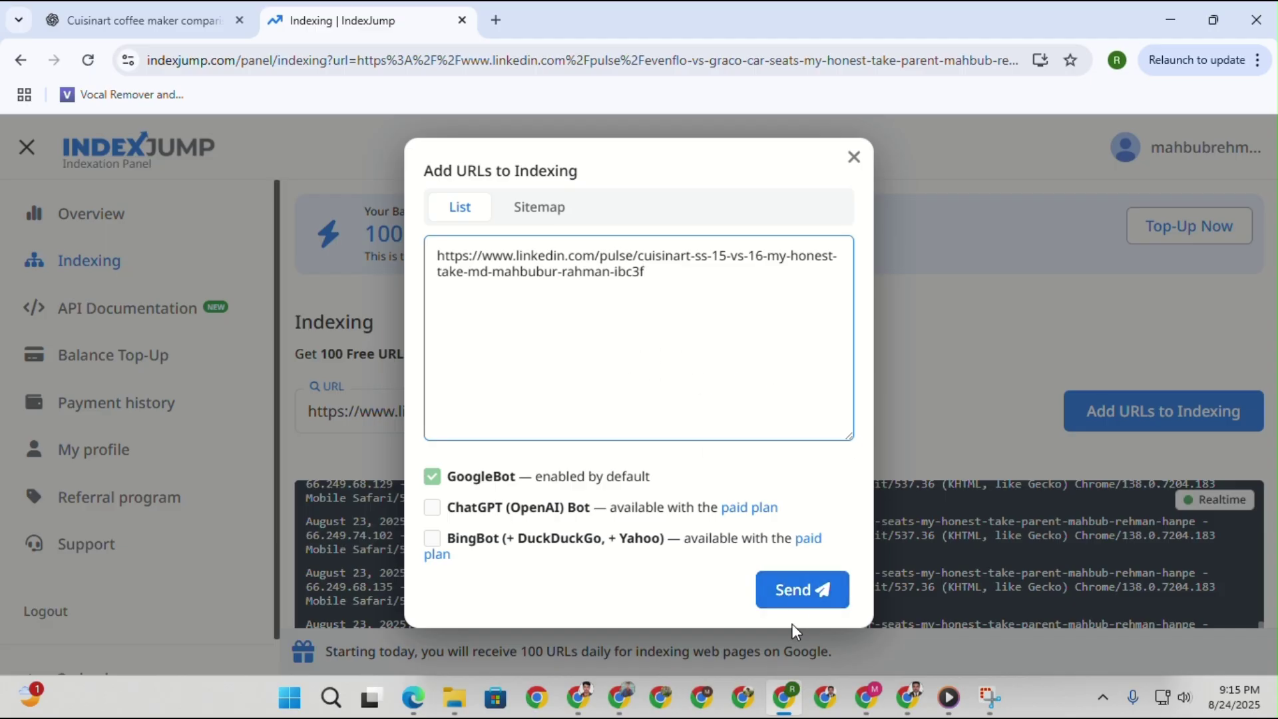
left_click(799, 606)
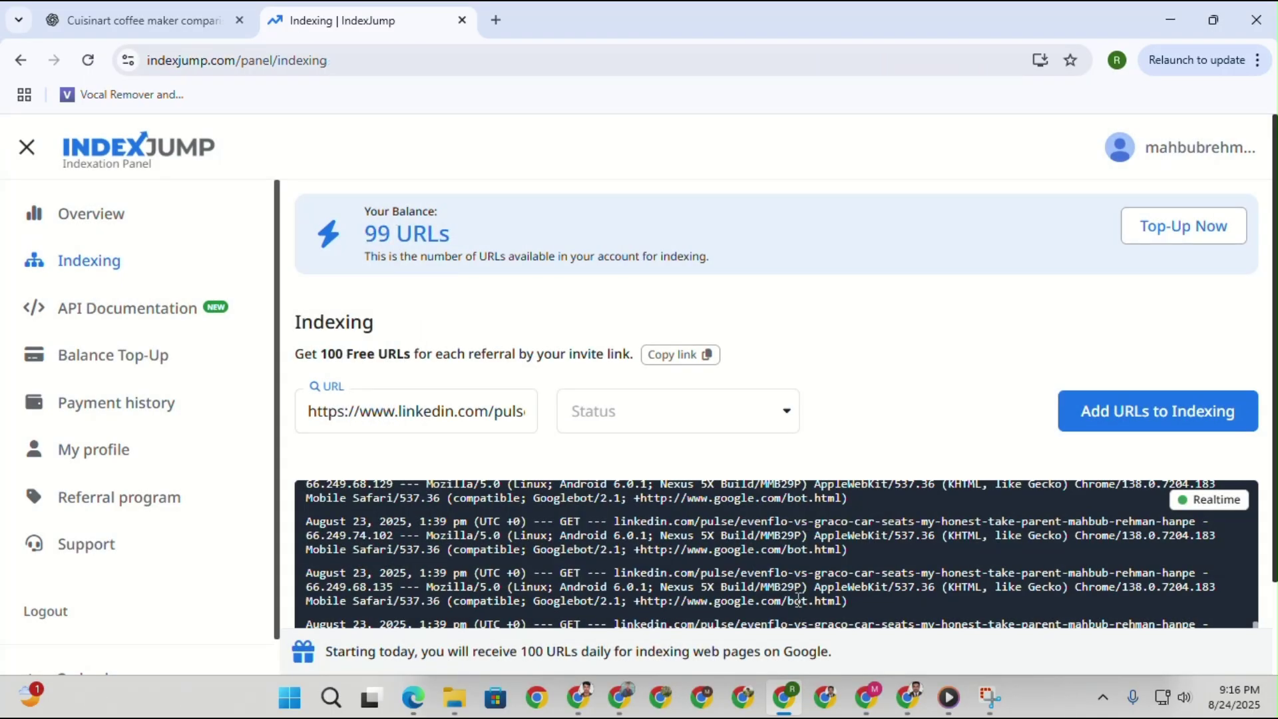
Examine the realtime Googlebot crawl log and the submitted article's status in the URL table.
scroll(791, 481, "down", 4)
scroll(680, 558, "up", 3)
scroll(582, 442, "down", 3)
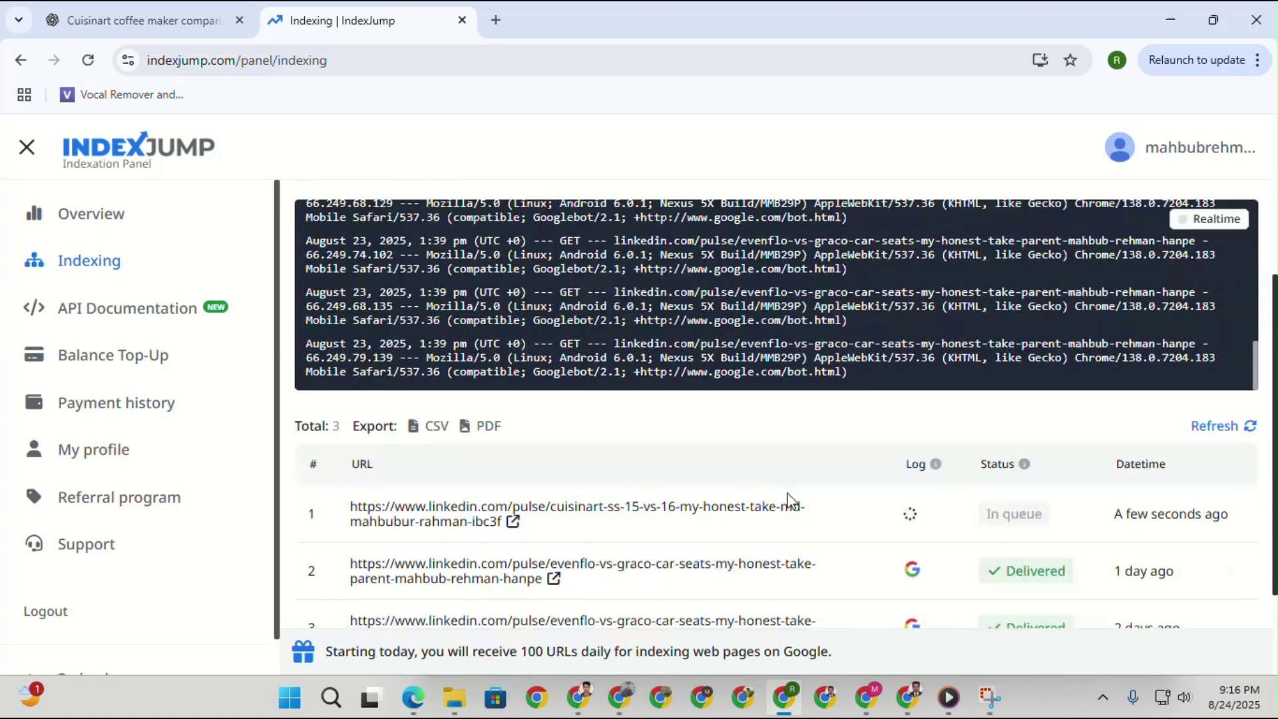
scroll(586, 300, "up", 10)
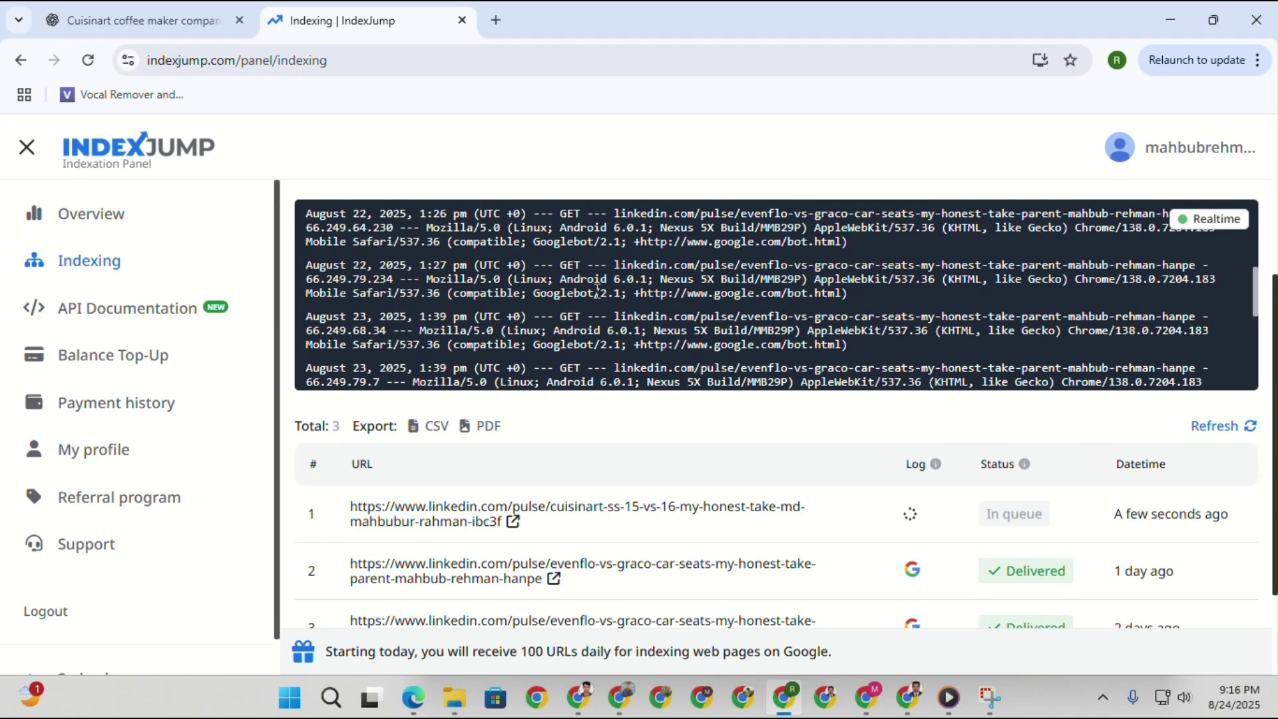
scroll(615, 286, "up", 1)
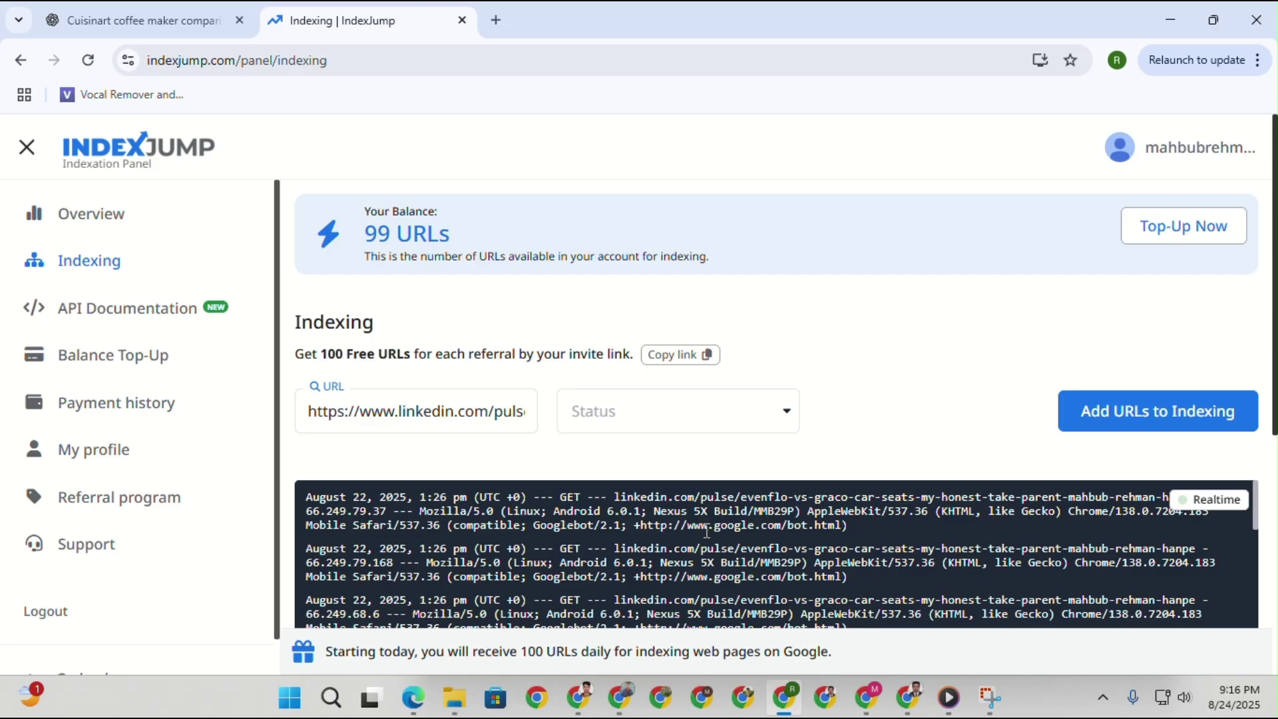
left_click_drag(715, 527, 835, 529)
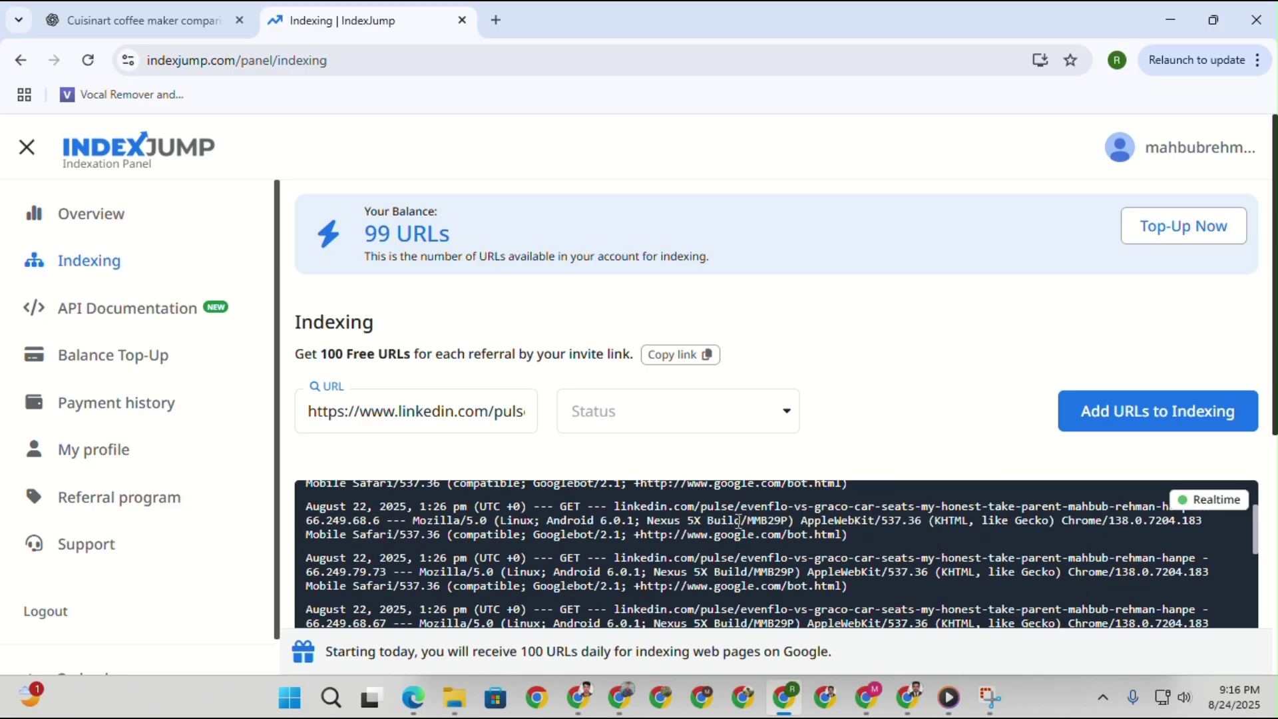
scroll(712, 581, "down", 10)
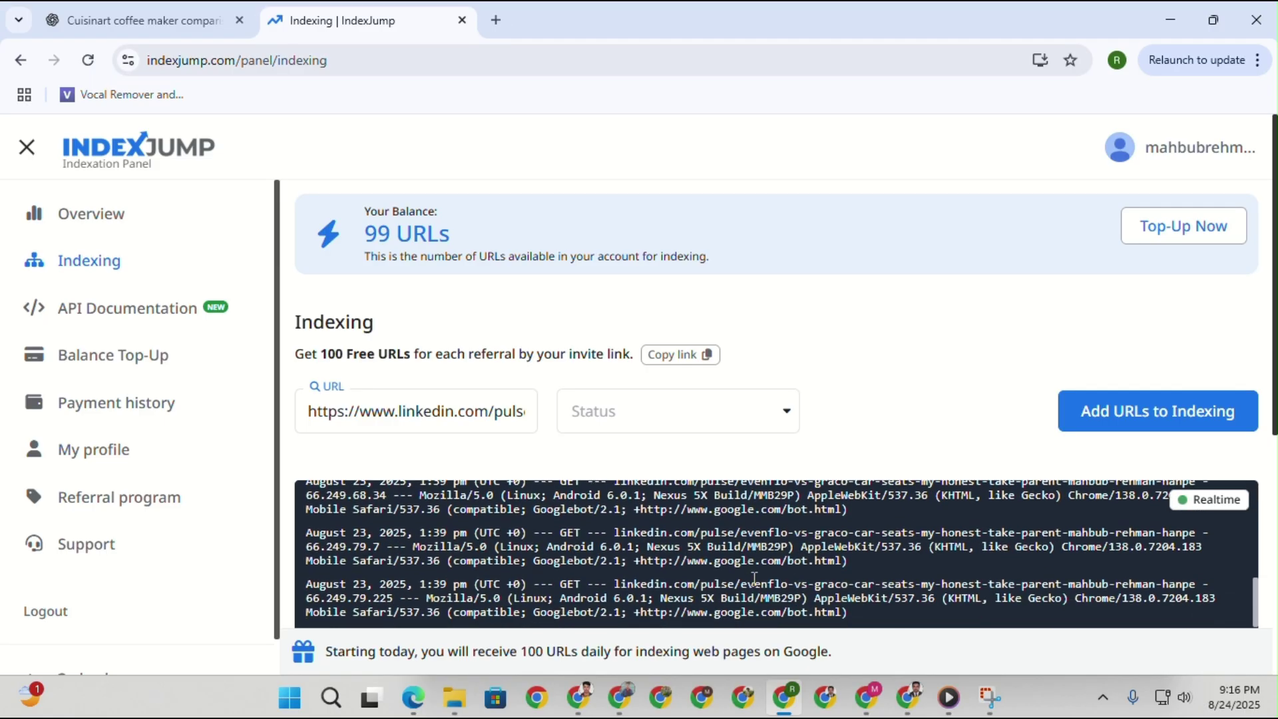
scroll(683, 545, "up", 4)
scroll(905, 463, "down", 5)
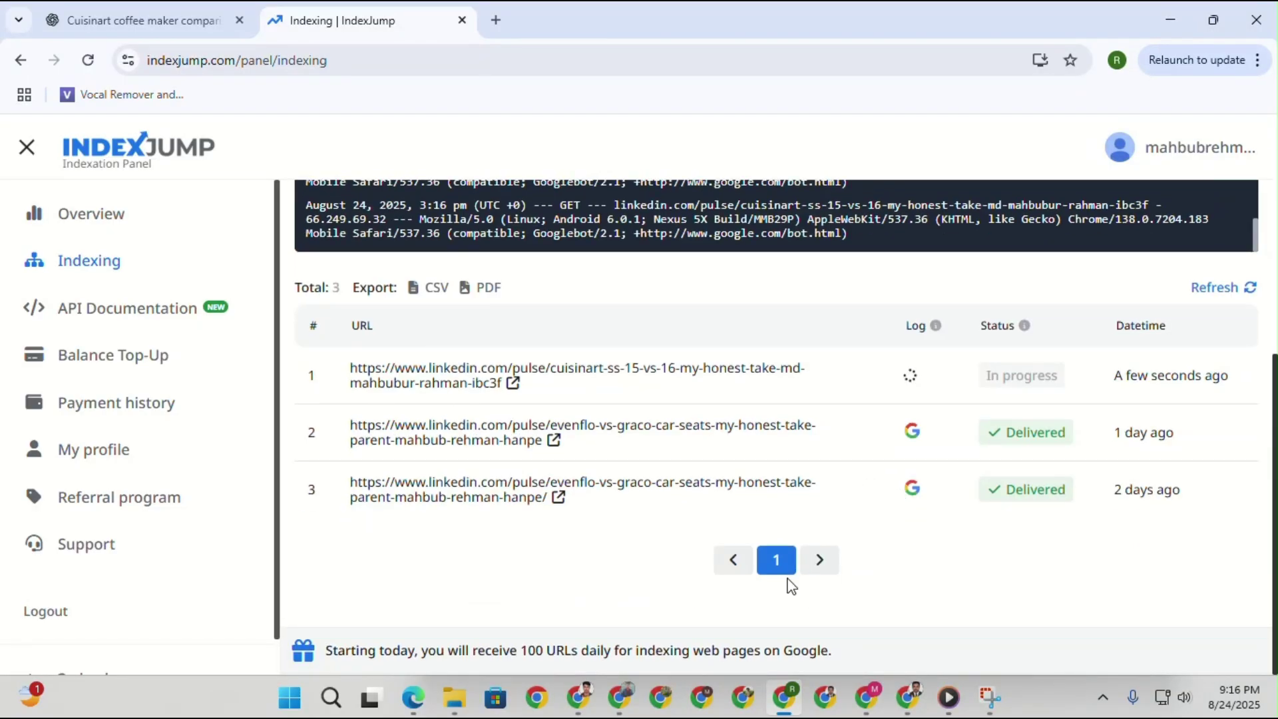
Check the remaining URL balance, then review the new Cuisinart article's crawl log entries and delivery status.
scroll(643, 515, "up", 8)
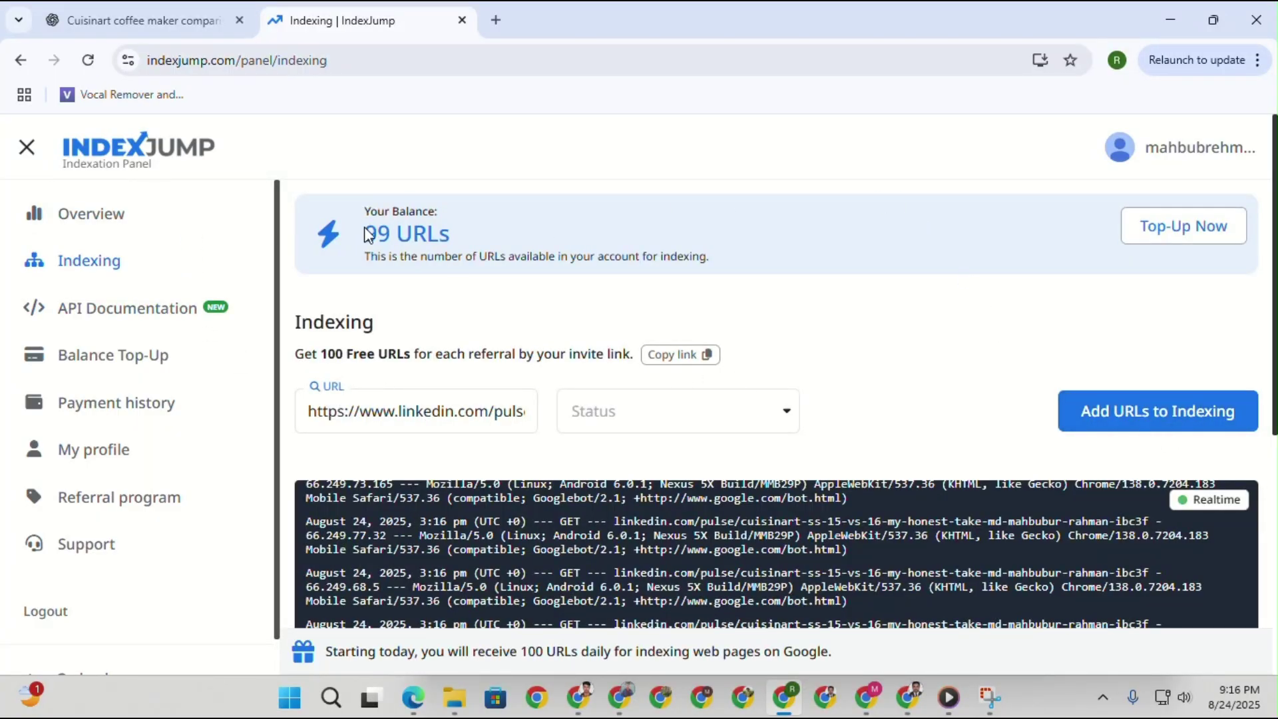
left_click_drag(367, 234, 513, 243)
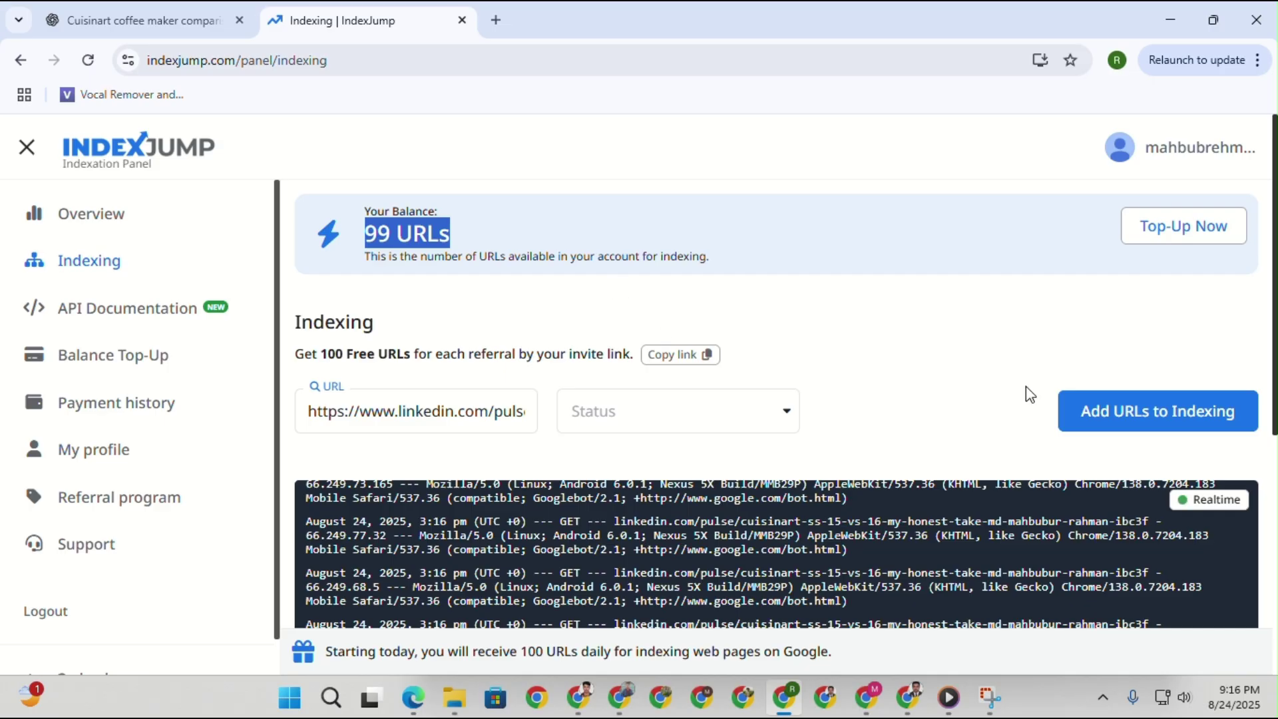
scroll(1037, 395, "down", 3)
scroll(955, 418, "down", 3)
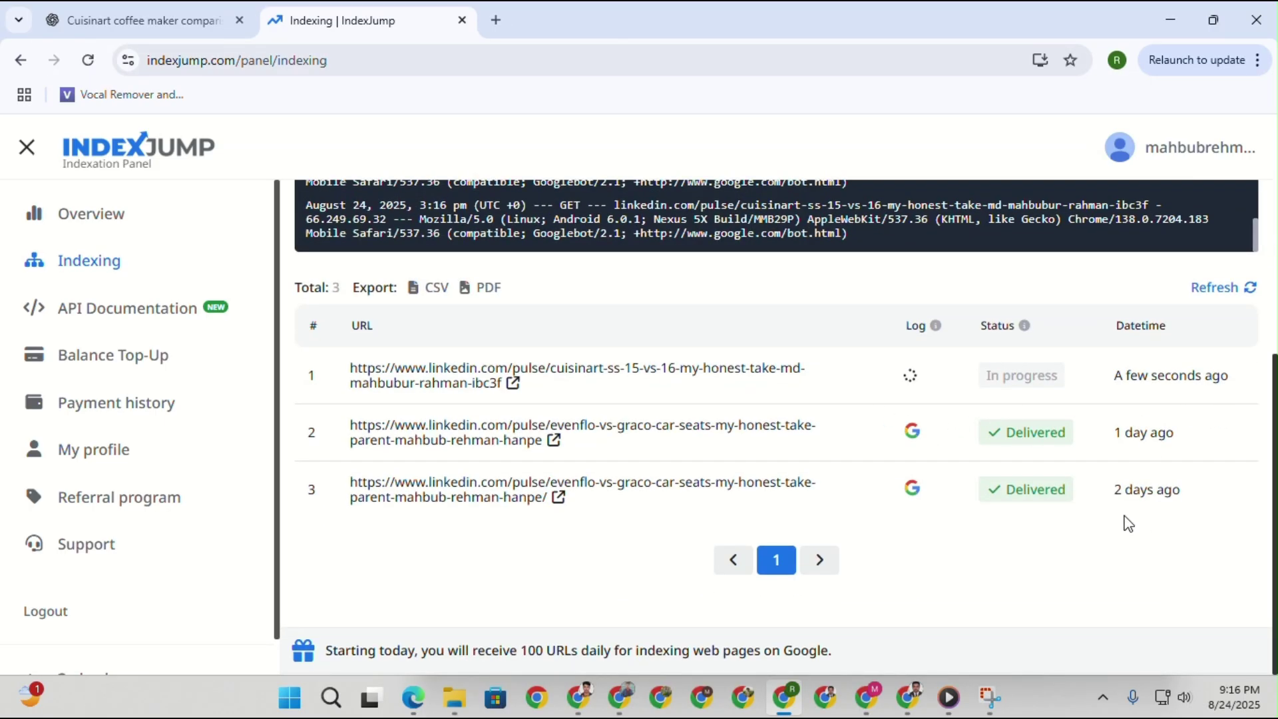
scroll(1116, 499, "up", 2)
scroll(1158, 510, "up", 3)
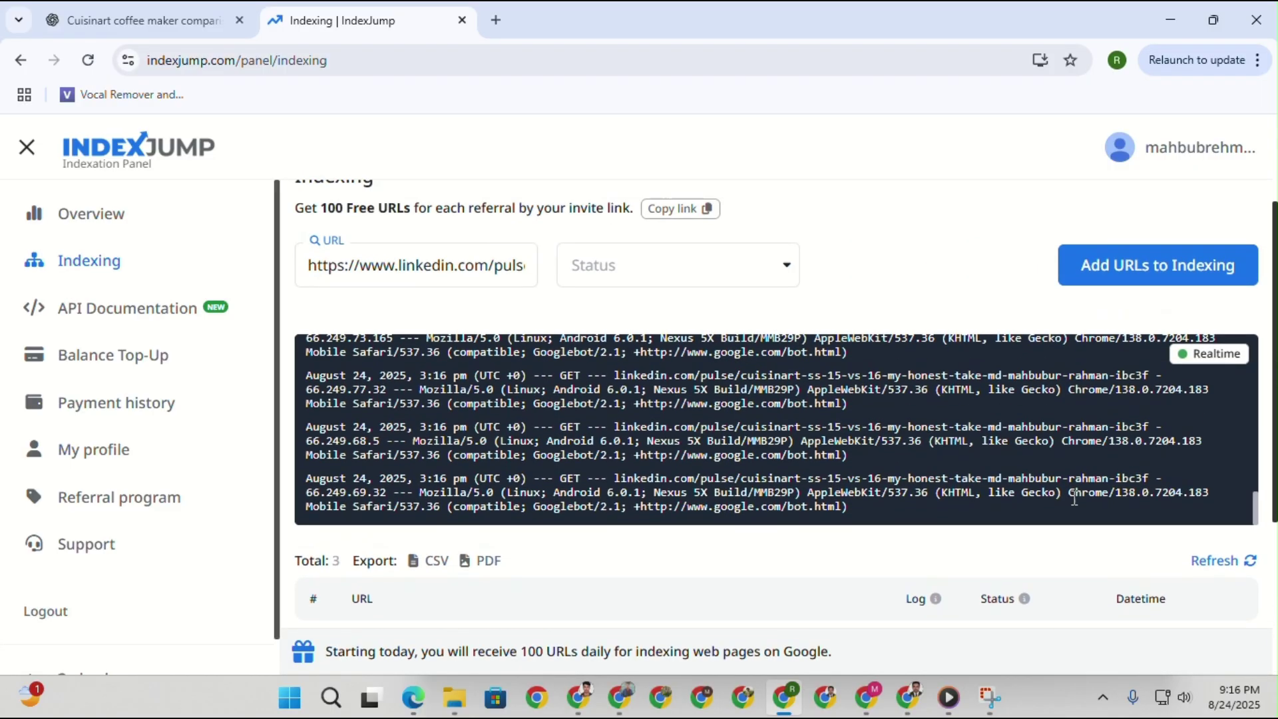
scroll(709, 410, "up", 10)
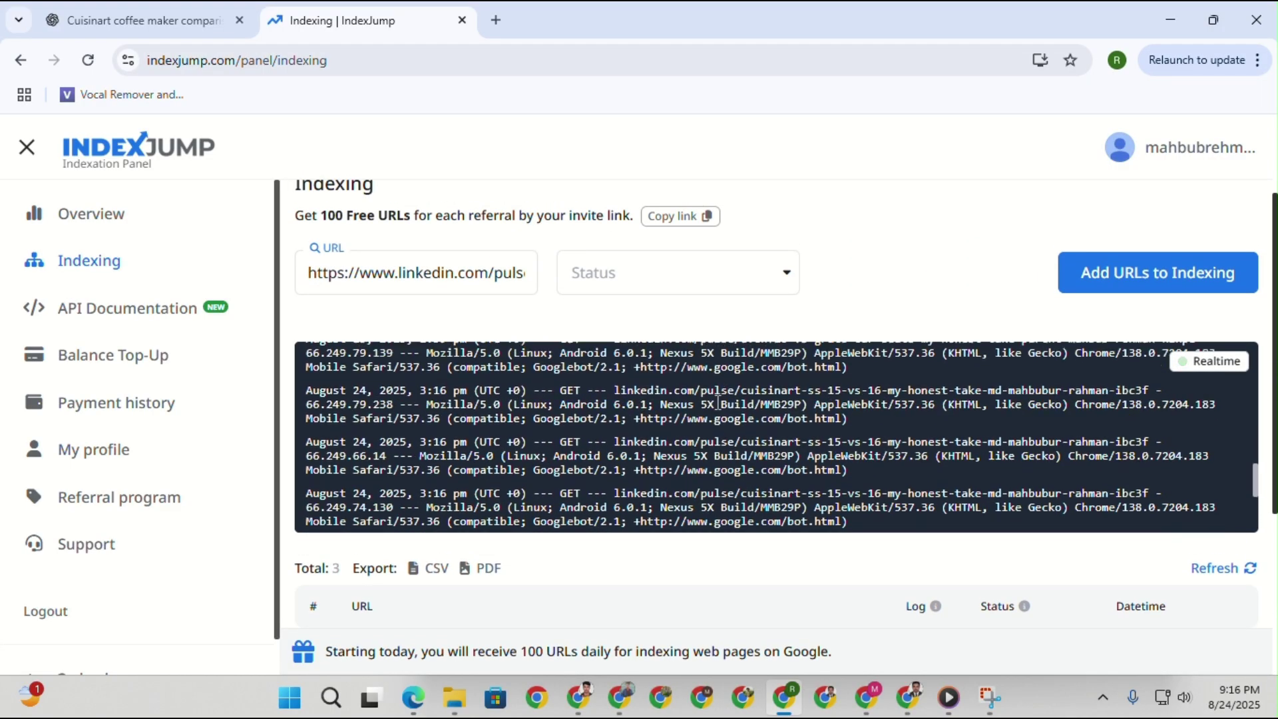
scroll(907, 322, "up", 2)
scroll(879, 400, "down", 5)
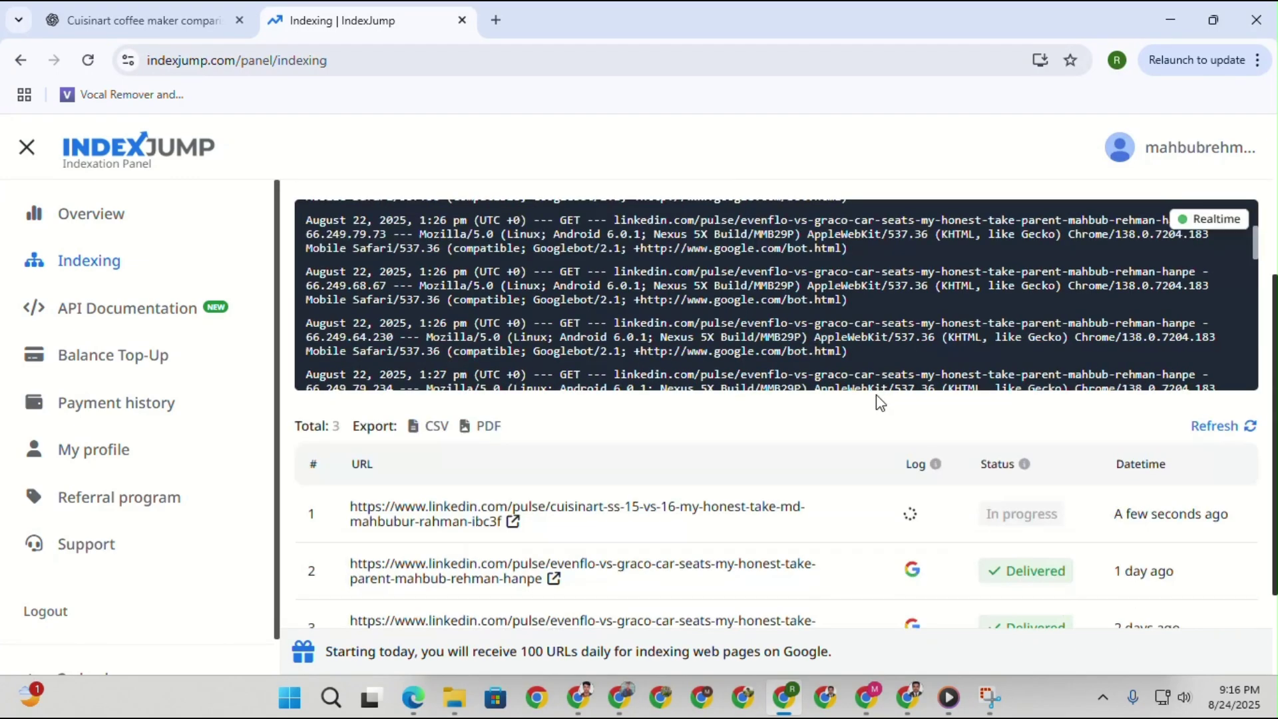
Open the Facebook group "Article Writing With ChatGPT" and start a post containing the Cuisinart LinkedIn article link.
left_click(917, 706)
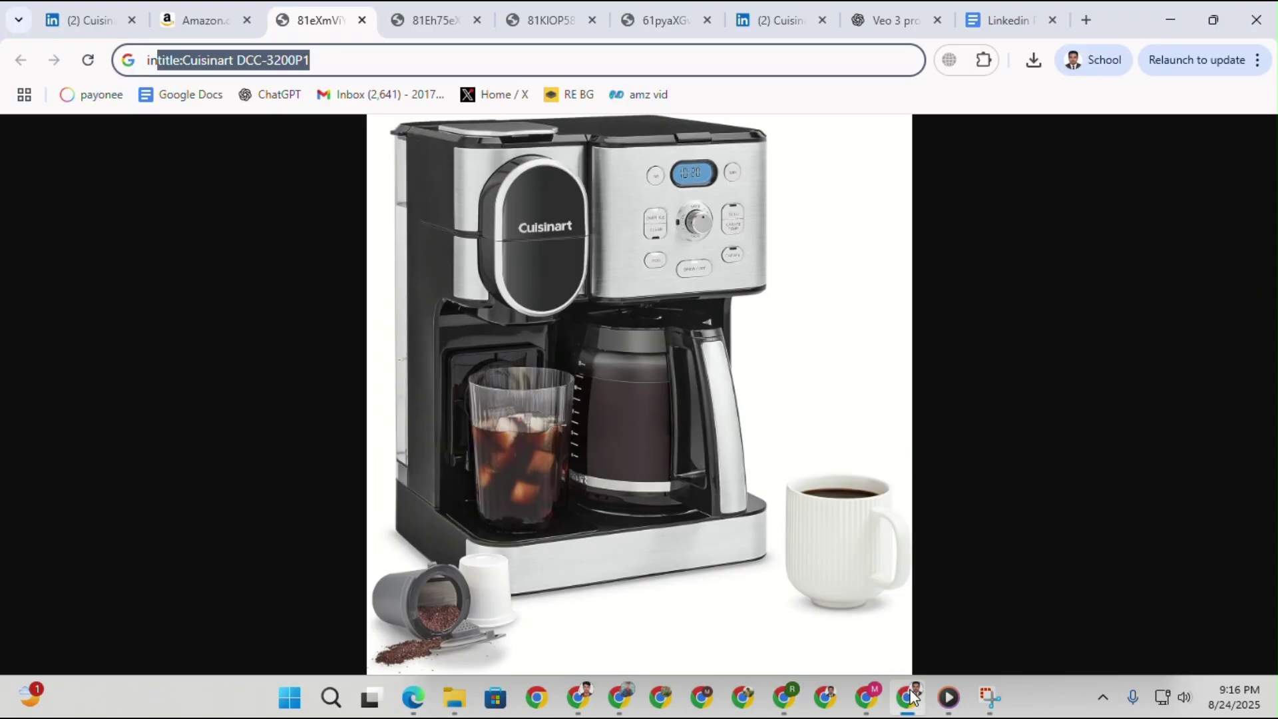
left_click(580, 698)
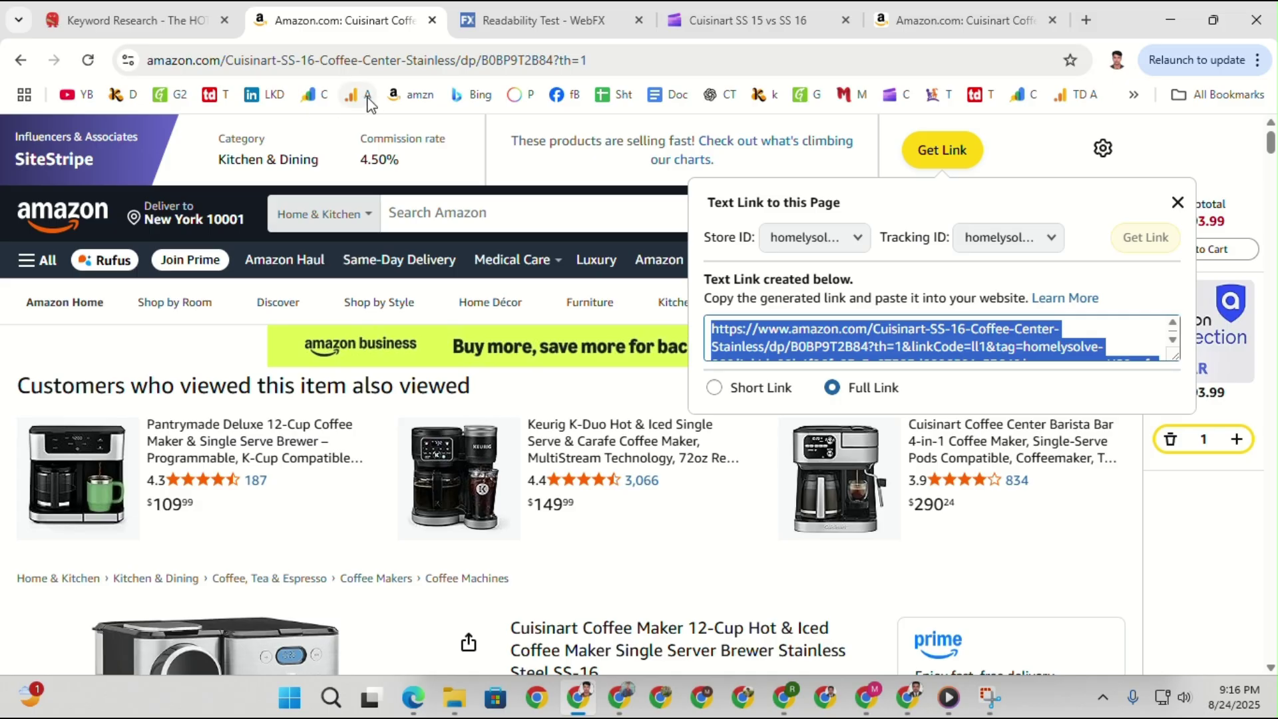
left_click(555, 99)
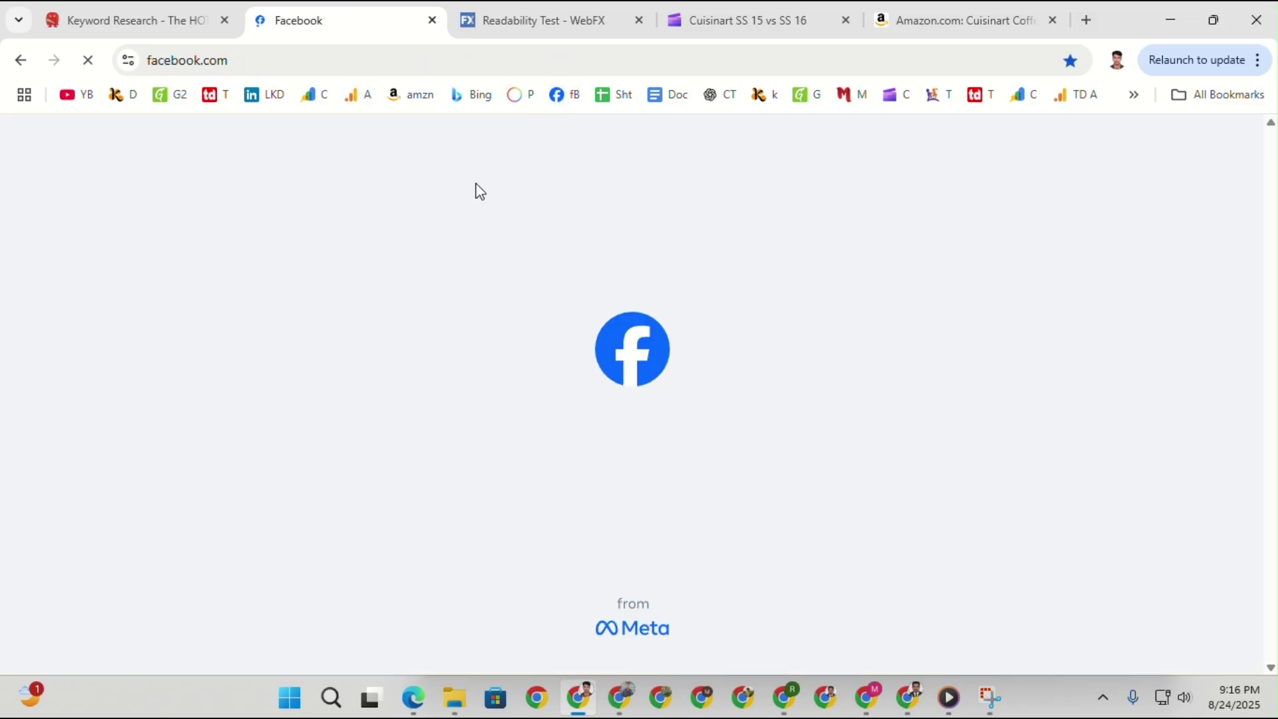
scroll(250, 573, "down", 2)
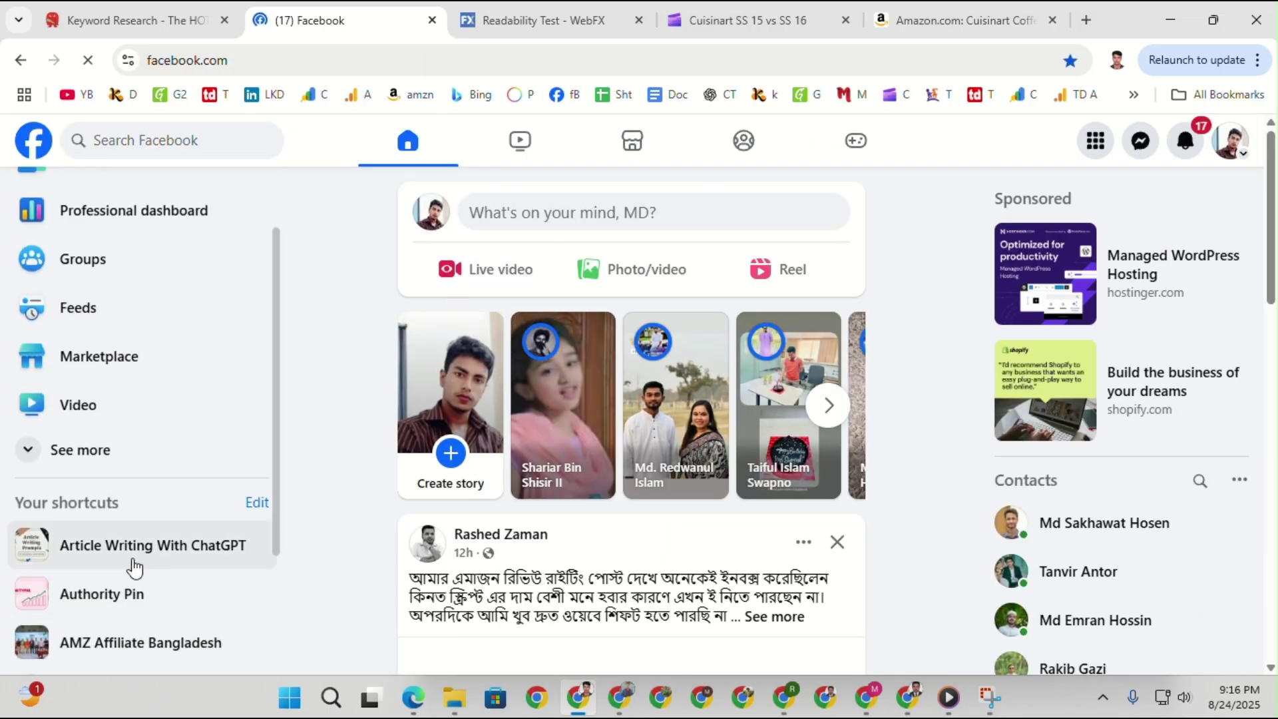
left_click(144, 559)
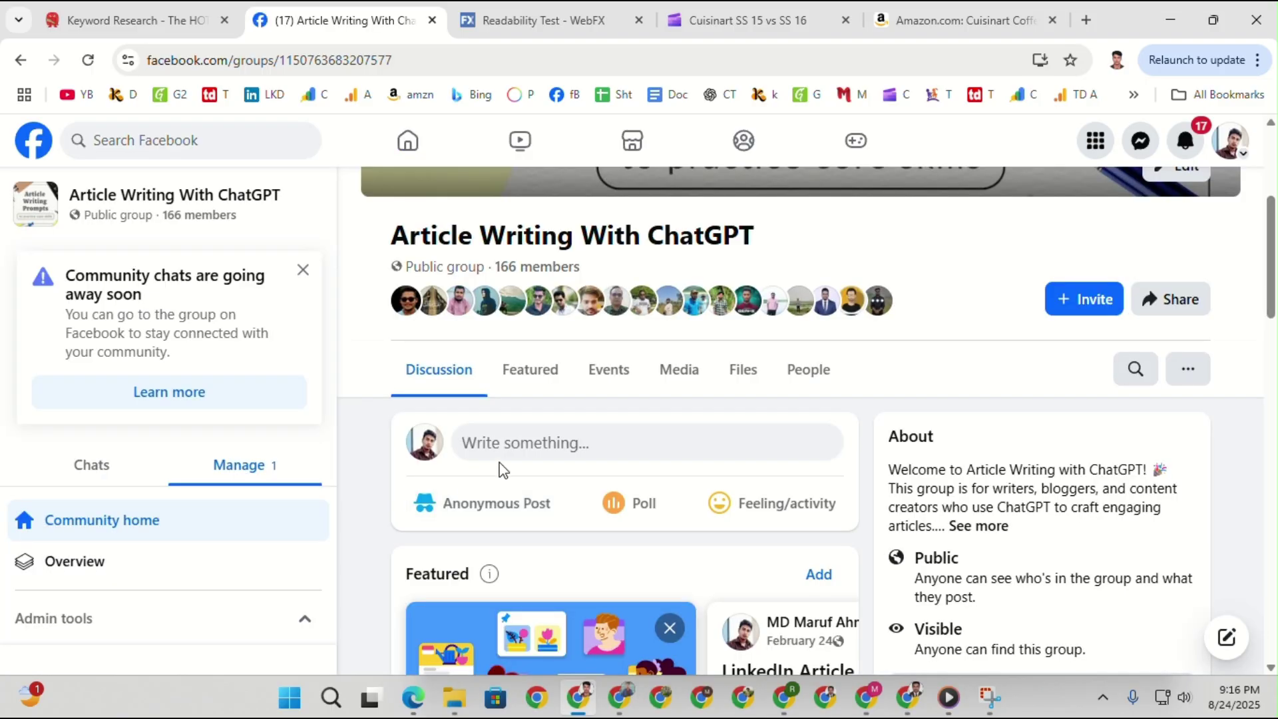
left_click(524, 458)
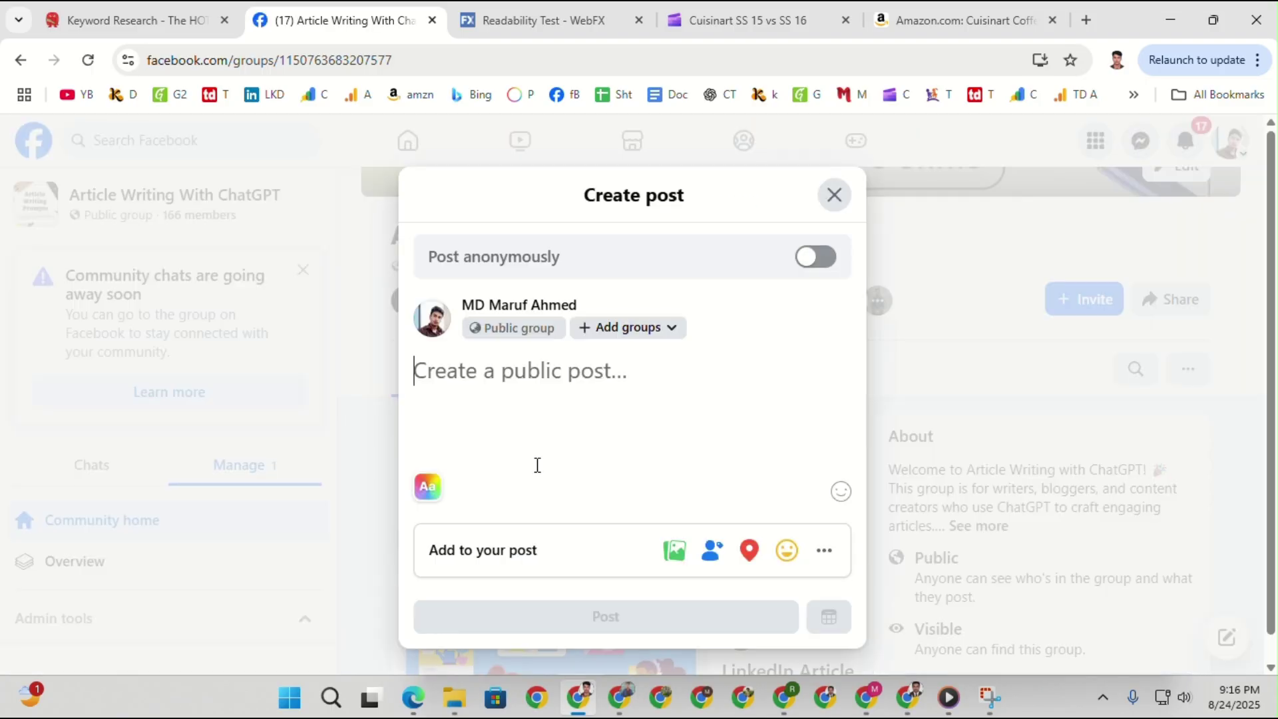
type("https://www.linkedin.com/pulse/cuisinart-ss-15-vs-16-my-honest-take-md-mahbubur-rahman-ibc3f")
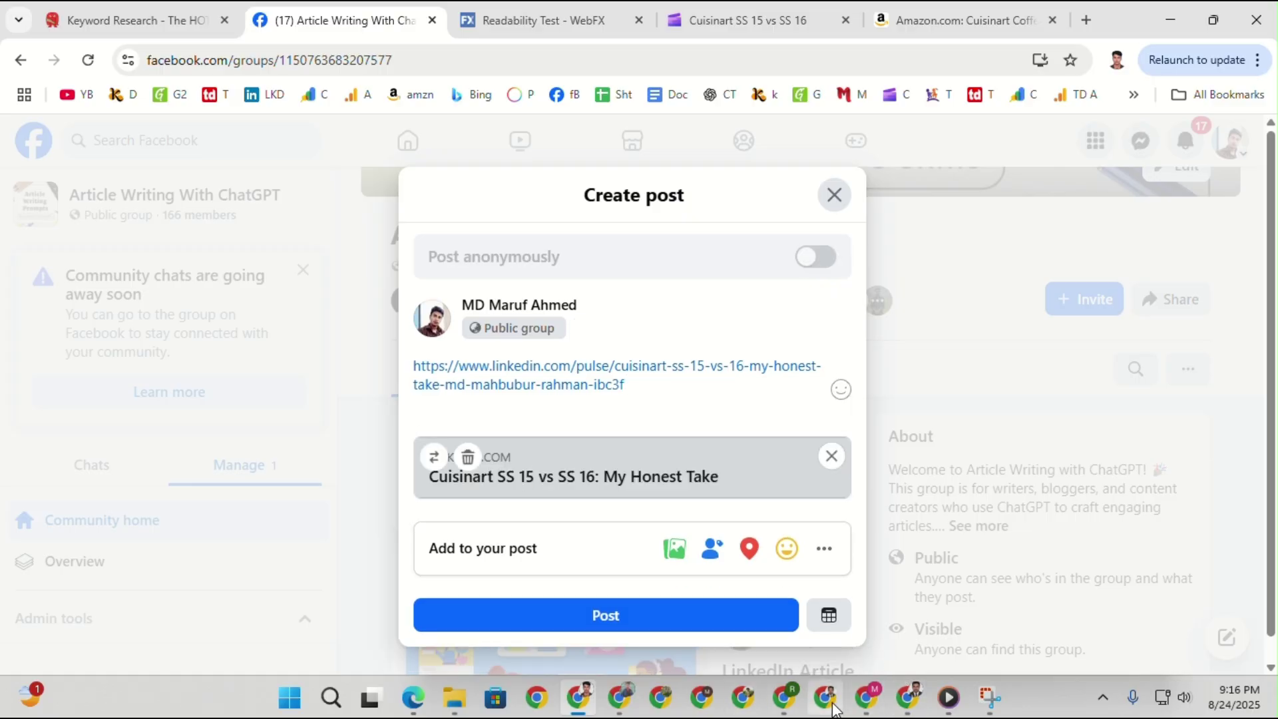
Return to the Cuisinart chat in ChatGPT and send the prompt "short fb pst with hashtag".
left_click(786, 697)
left_click(127, 9)
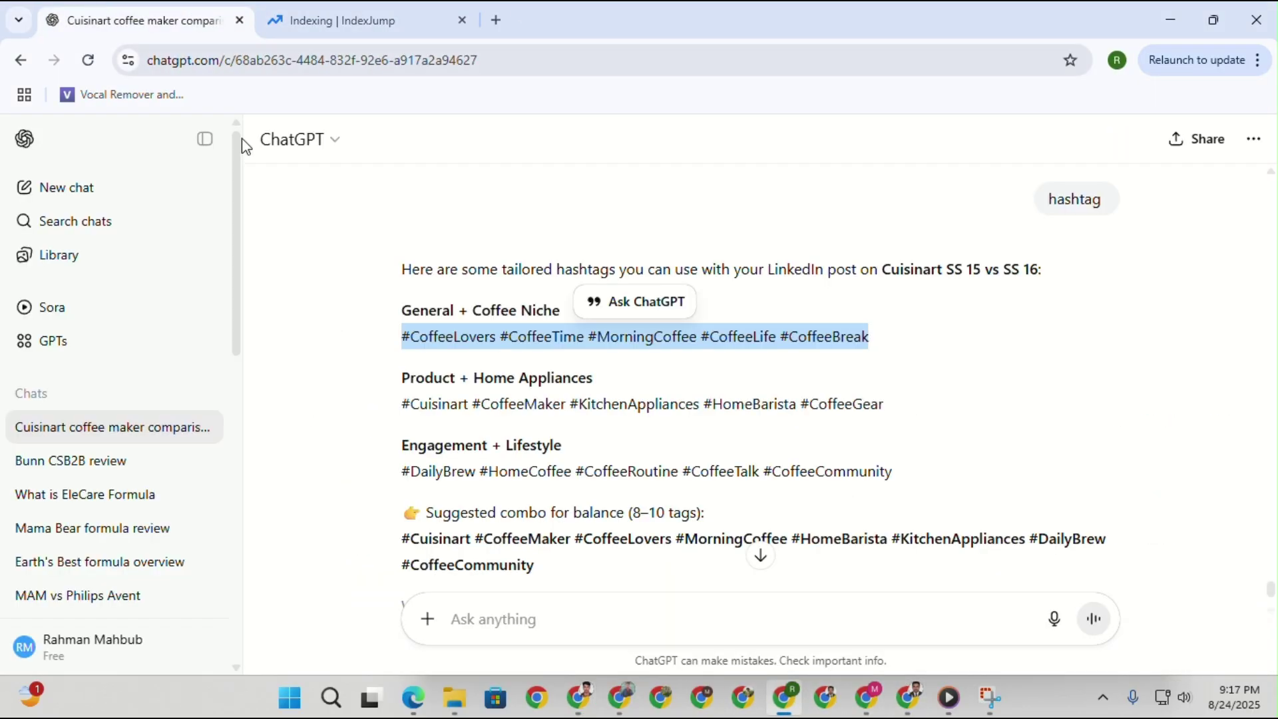
left_click(512, 622)
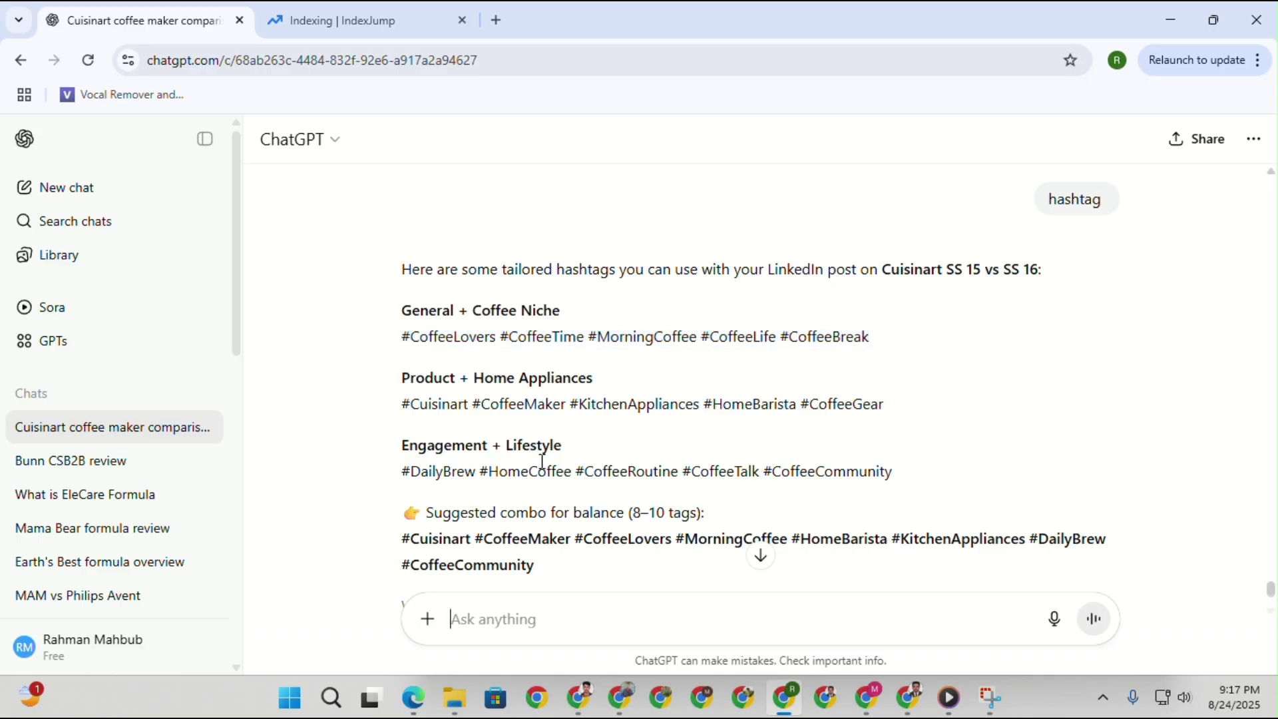
type("short fb pst with hashtag")
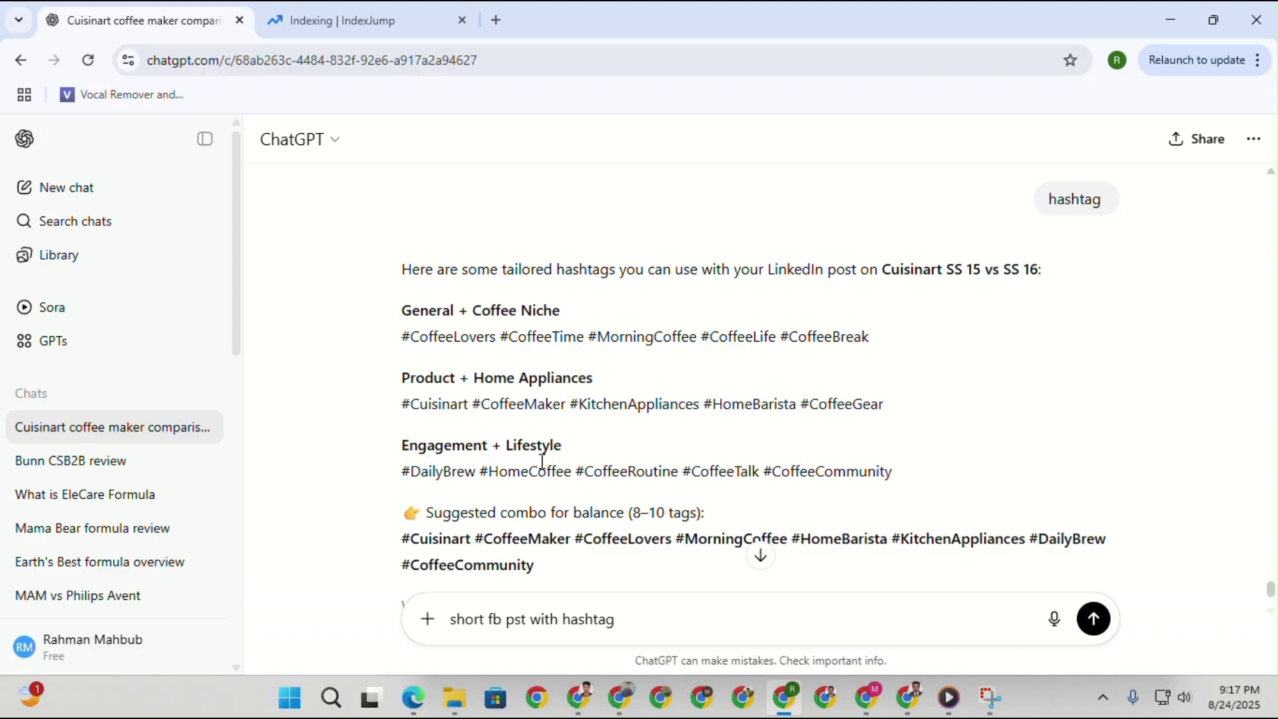
key("Return")
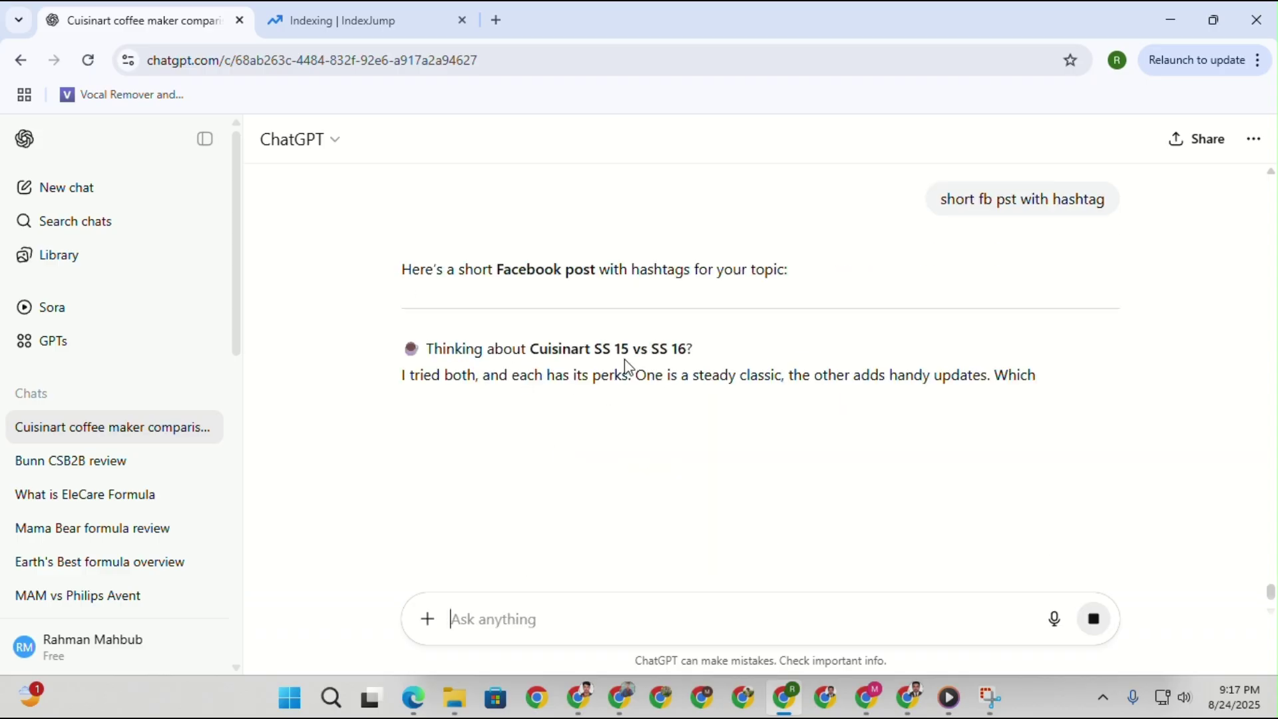
Copy the generated Facebook post from "Thinking about" through its hashtags and replace the link text in the group post with it, keeping the link preview.
left_click_drag(427, 349, 993, 442)
right_click(584, 353)
left_click(607, 374)
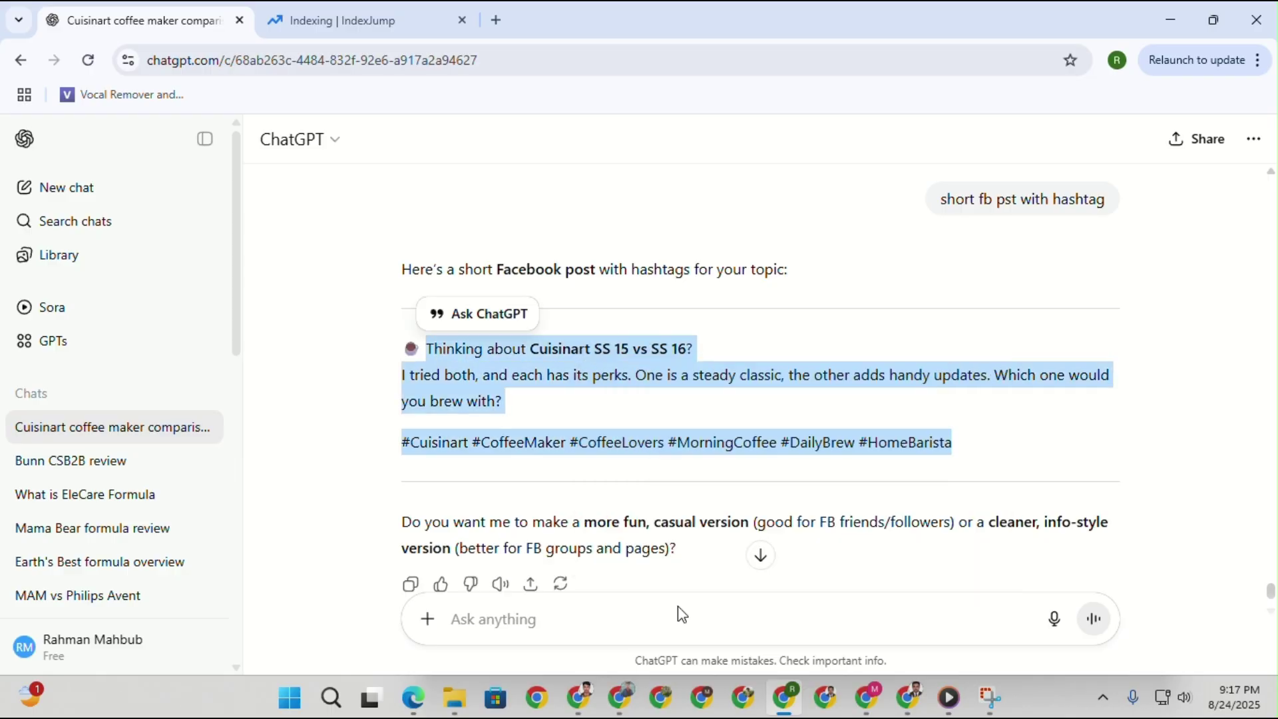
left_click(629, 695)
left_click(594, 696)
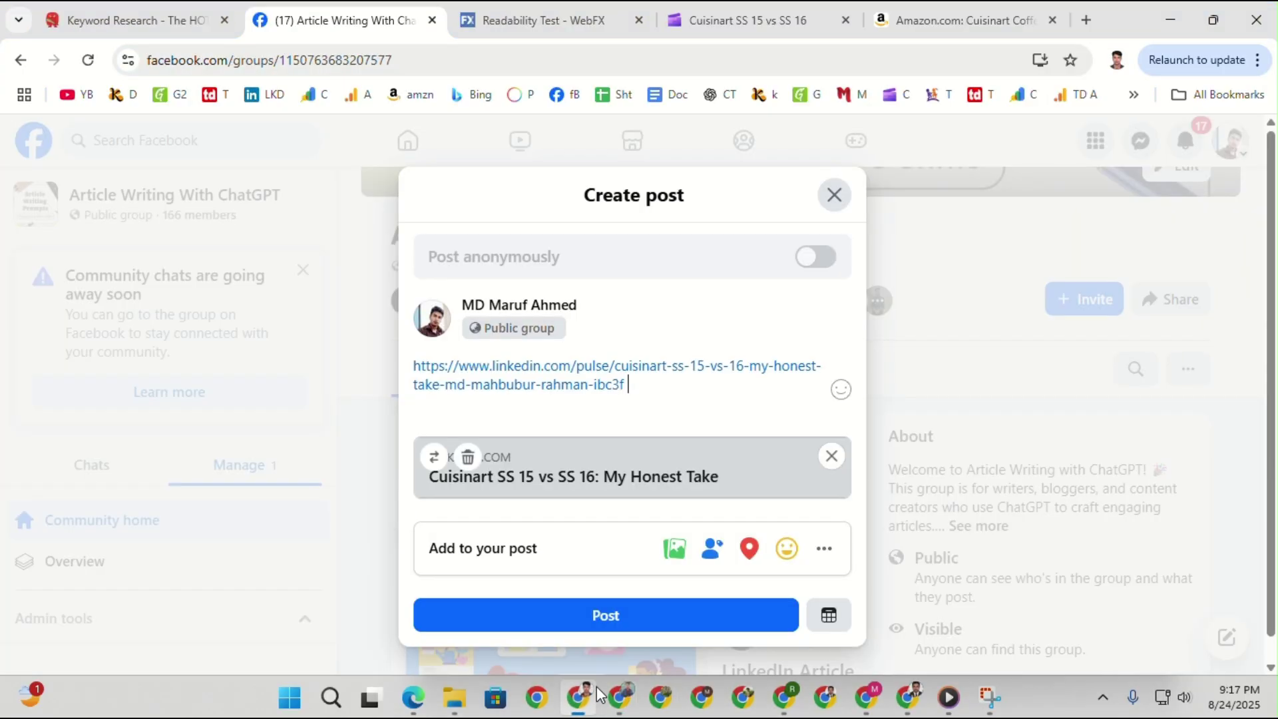
triple_click(543, 384)
right_click(548, 373)
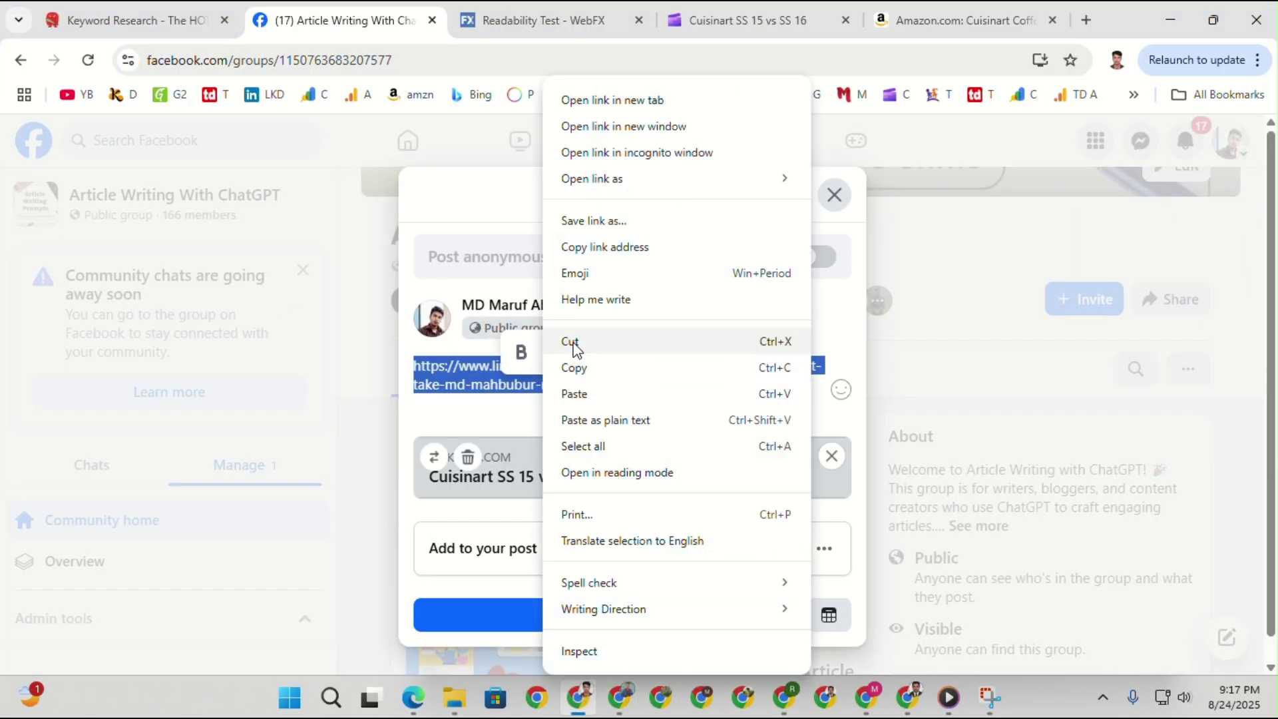
left_click(579, 393)
Separate the heading, body and hashtags of the Facebook post with blank lines and publish it to the group.
left_click(699, 354)
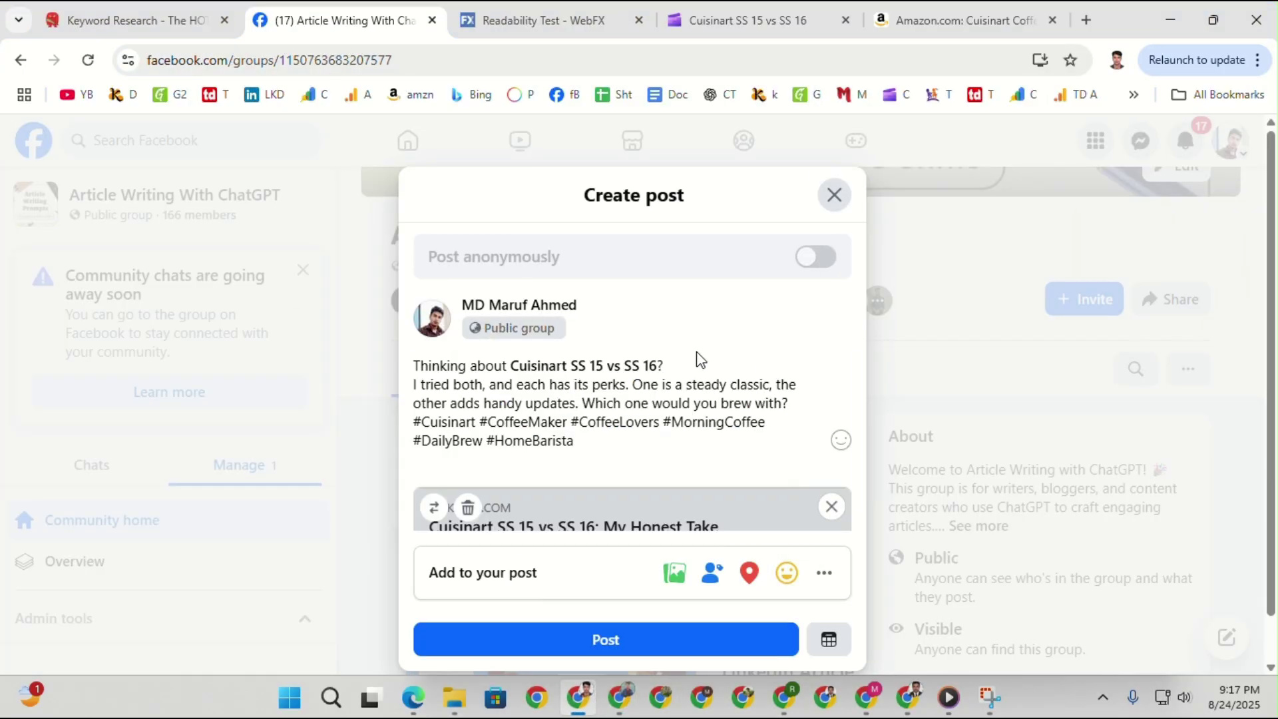
key("Return")
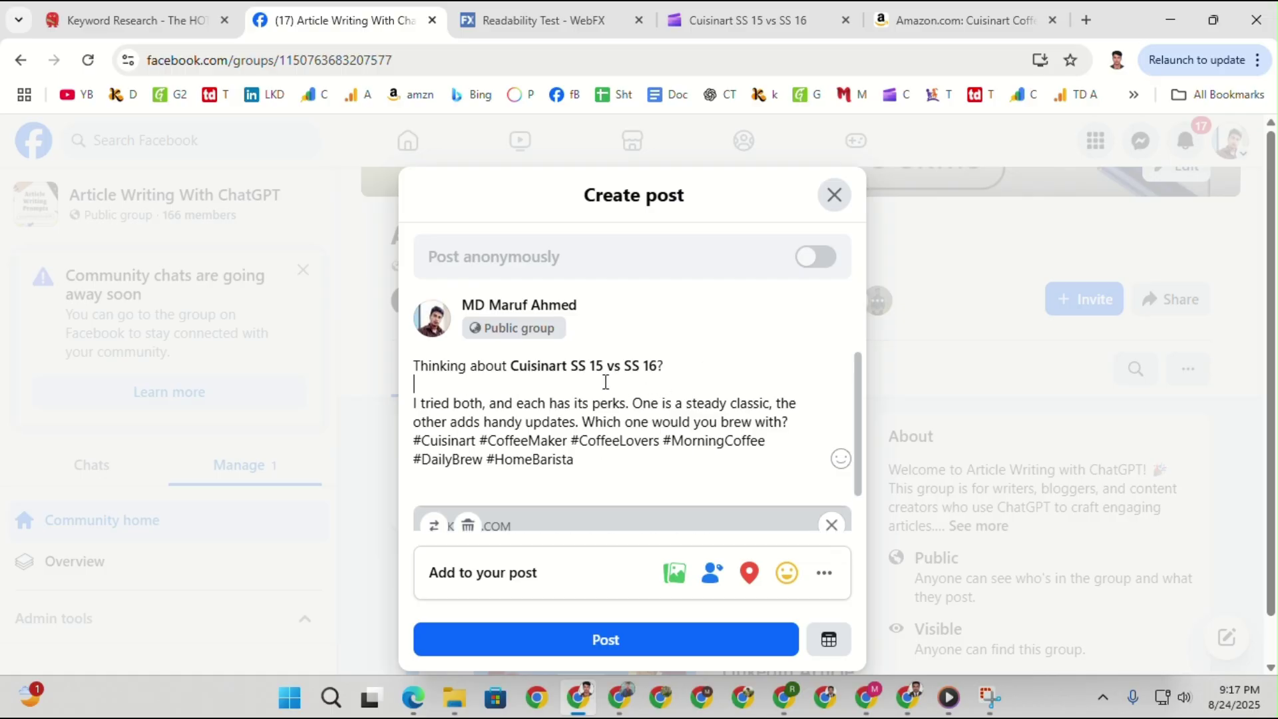
key("Return")
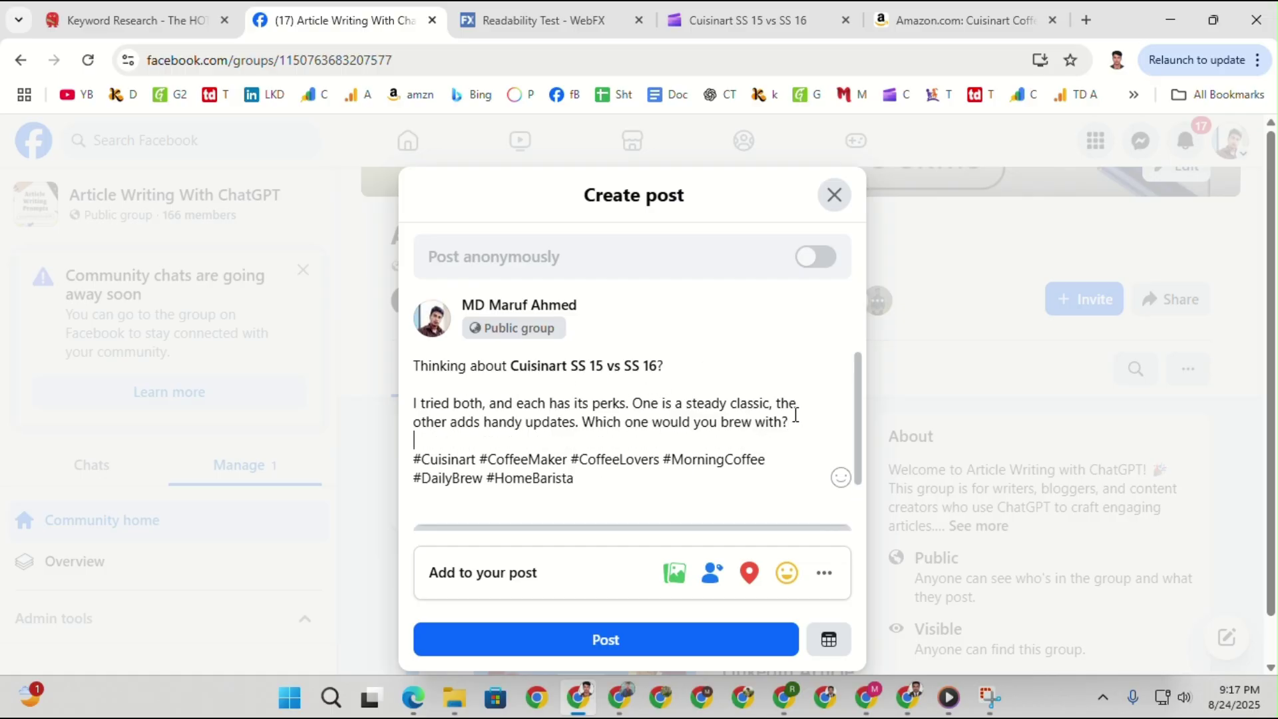
left_click(623, 655)
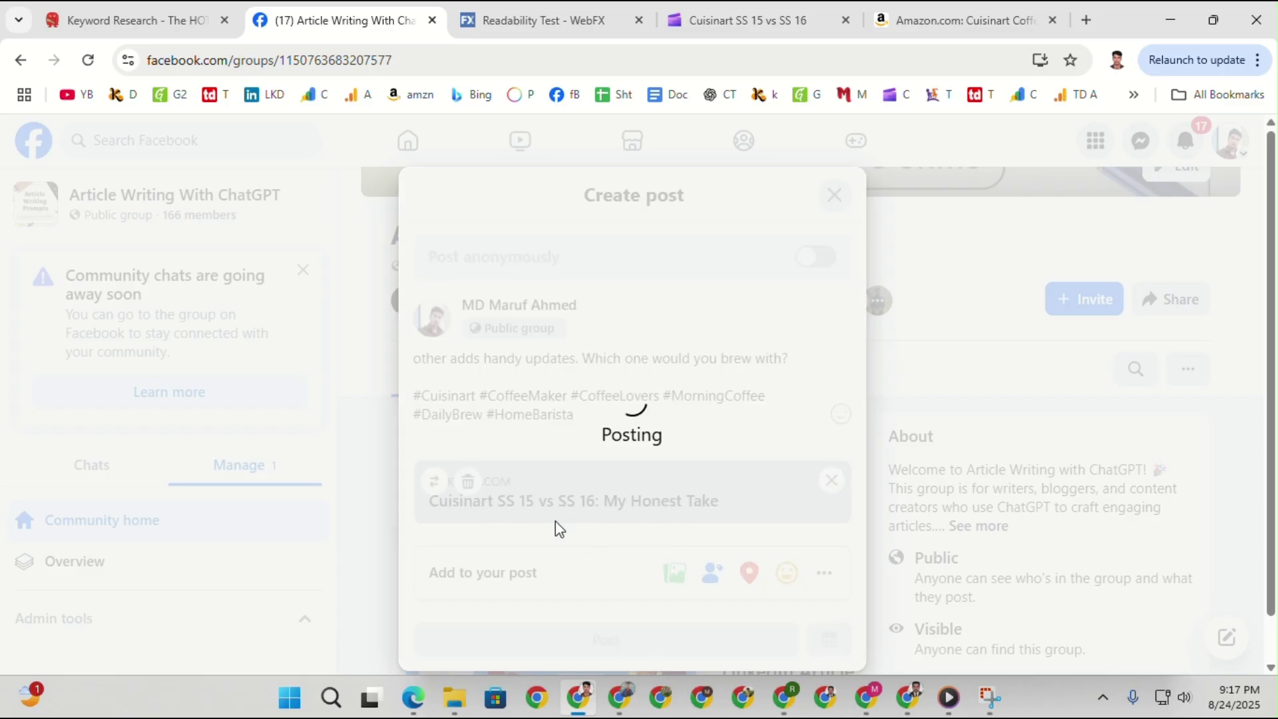
Examine the newly published Cuisinart post in the Facebook group, including its text, hashtags and link preview, and dismiss the community chats notice.
scroll(582, 486, "down", 8)
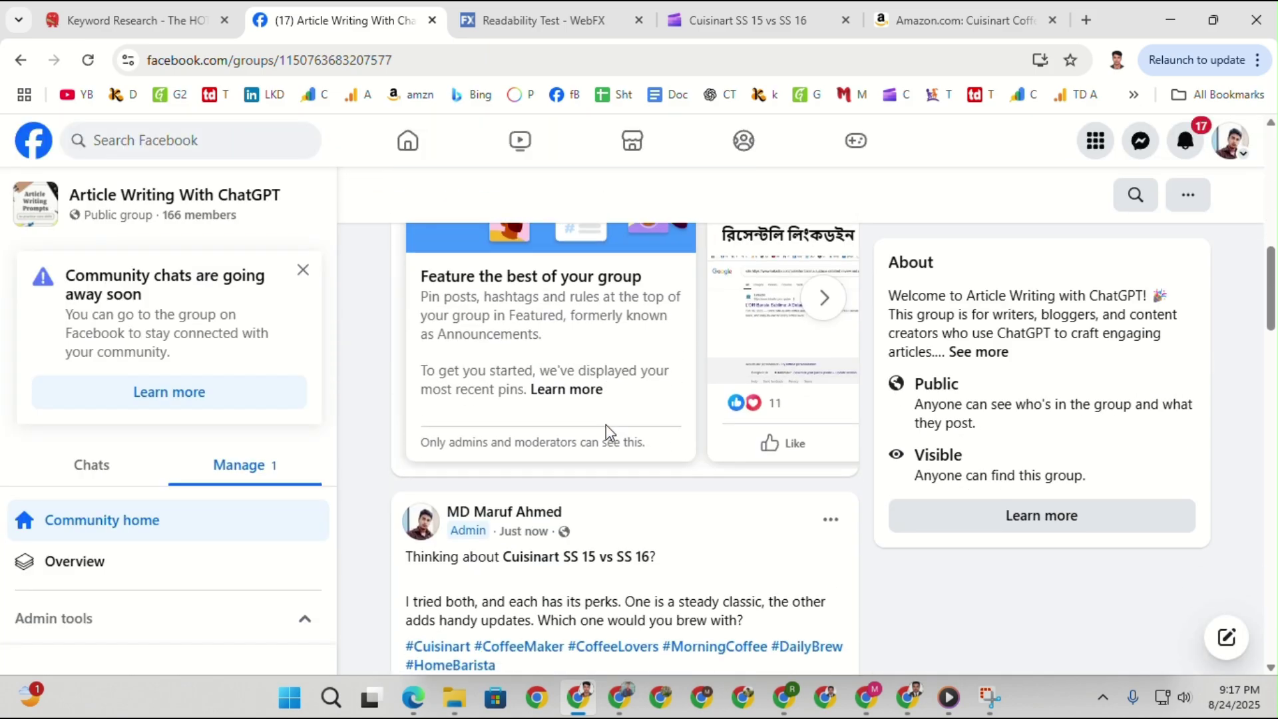
scroll(517, 530, "down", 2)
scroll(639, 480, "up", 1)
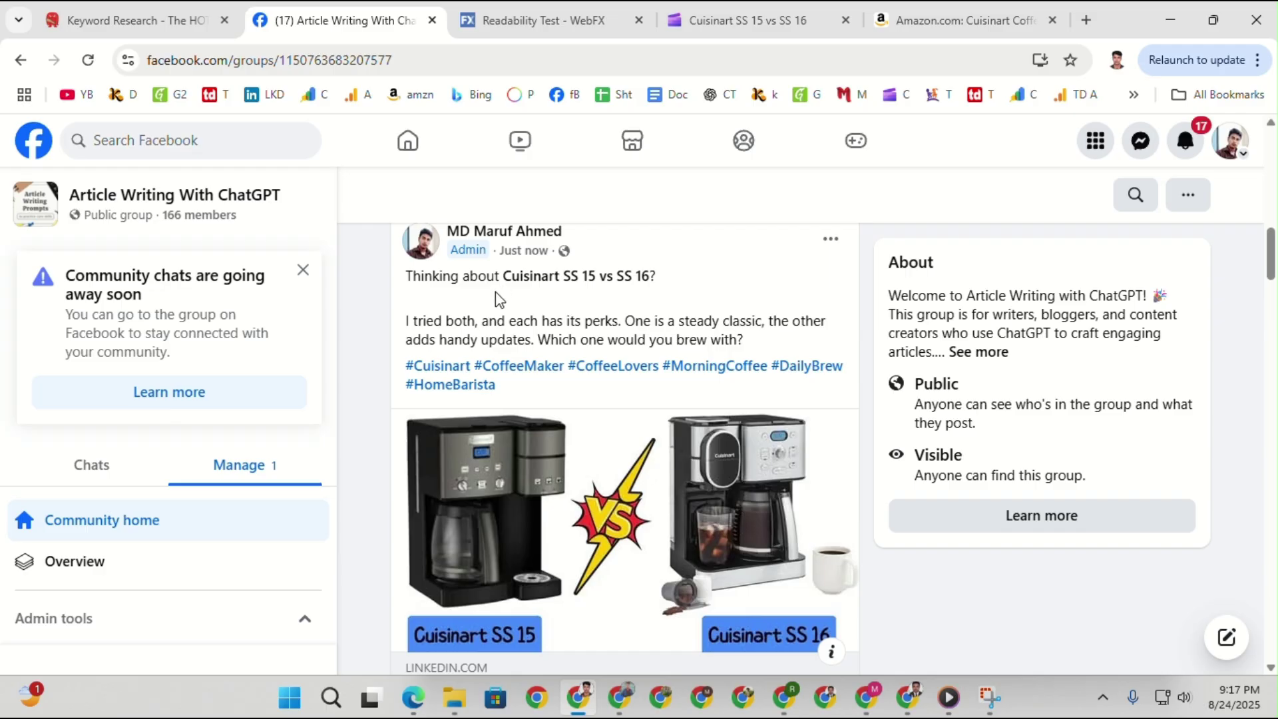
scroll(482, 301, "up", 3)
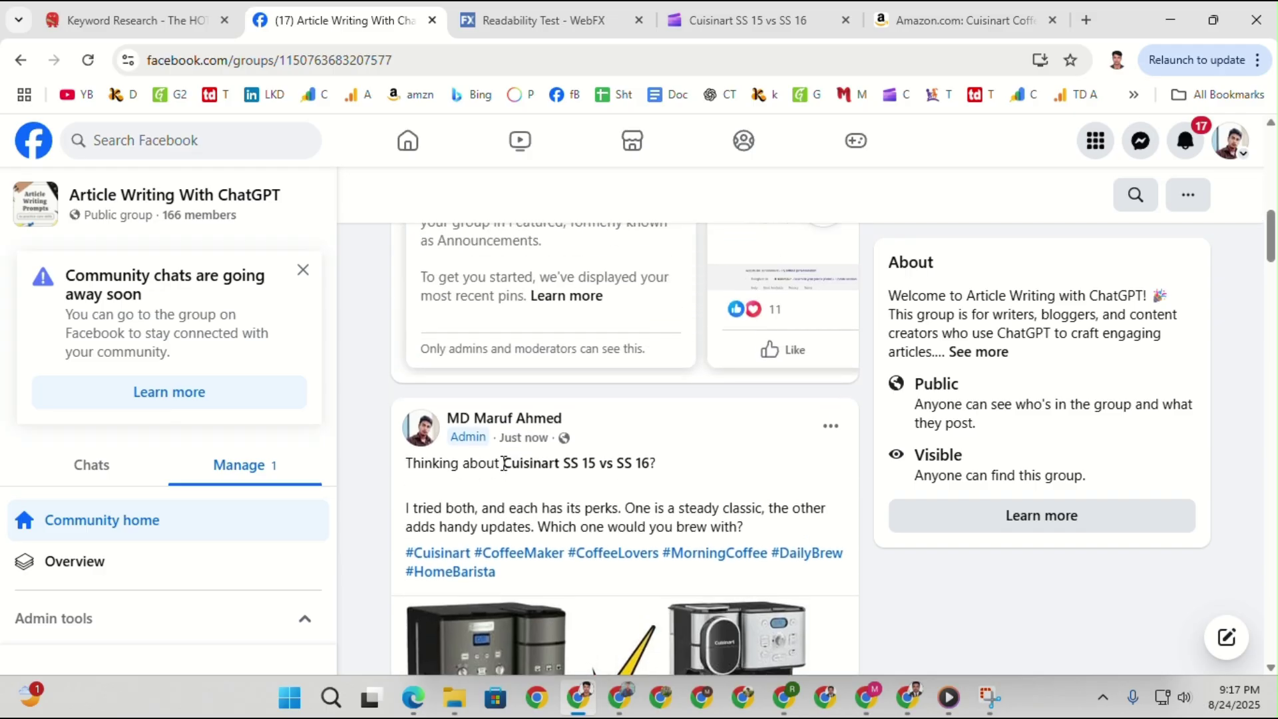
left_click_drag(527, 464, 647, 460)
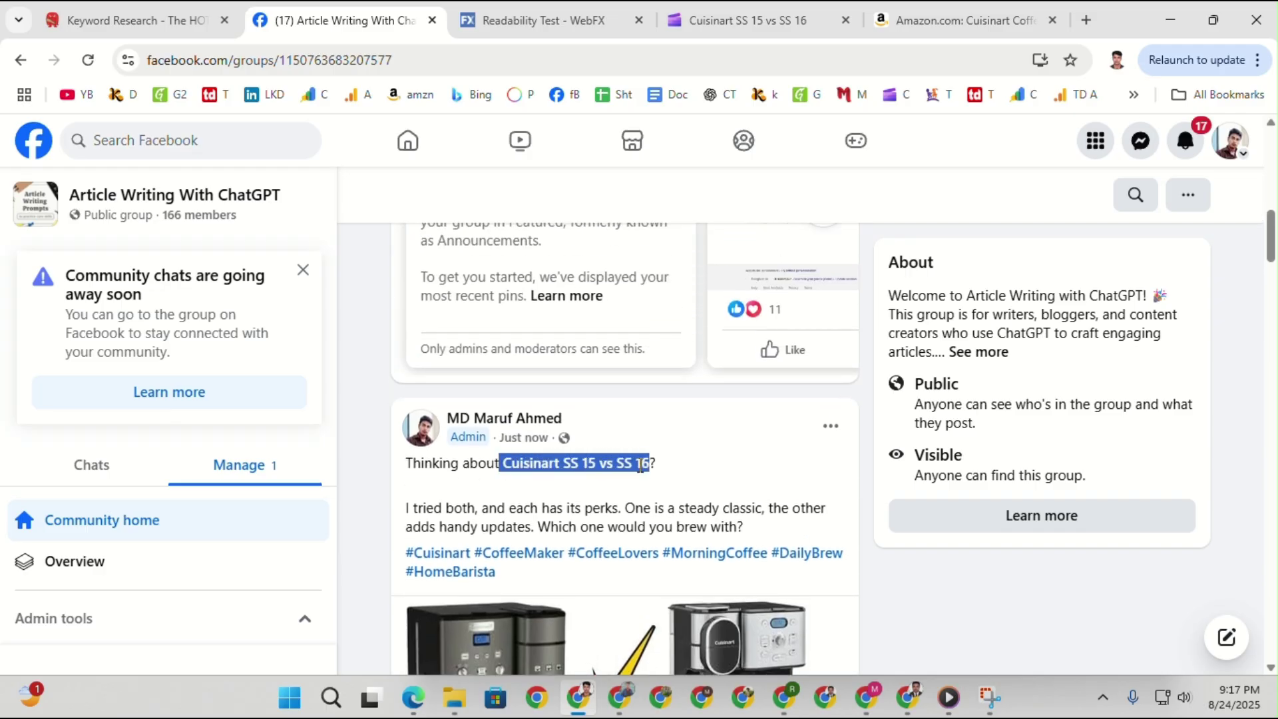
scroll(649, 458, "down", 4)
scroll(635, 470, "down", 1)
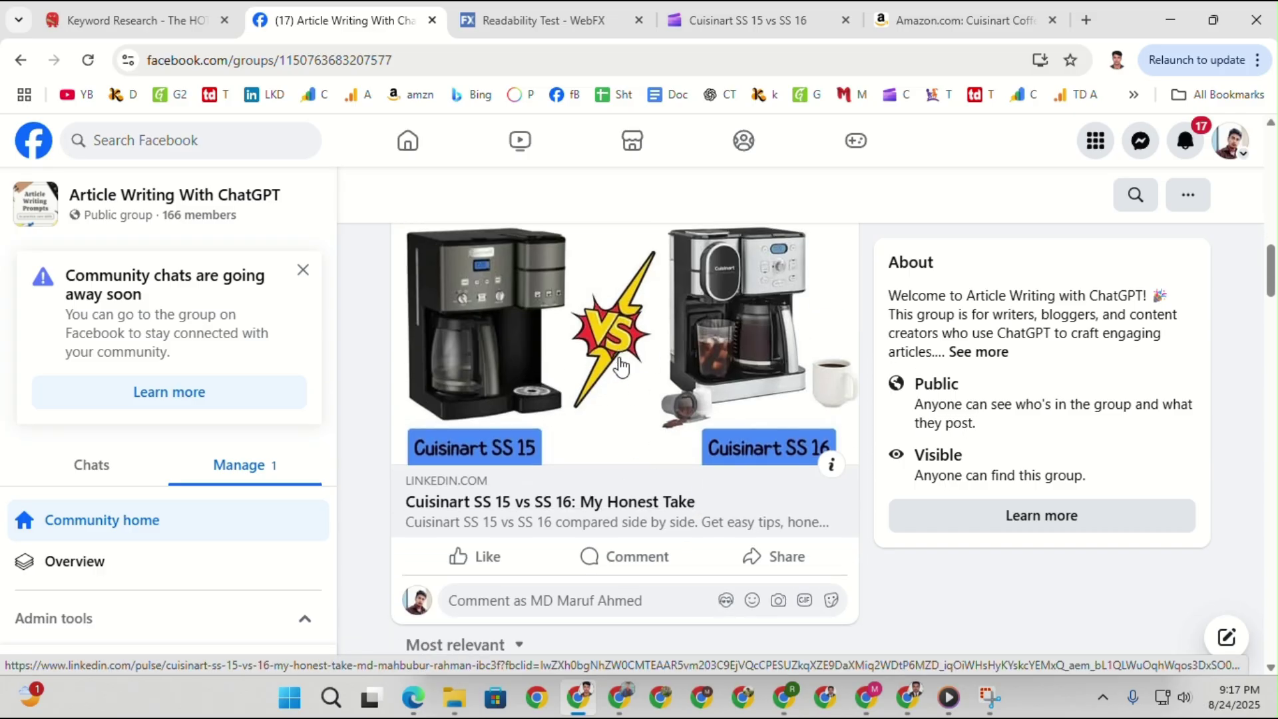
scroll(636, 431, "down", 1)
scroll(646, 442, "up", 1)
scroll(640, 433, "down", 3)
scroll(635, 421, "down", 3)
scroll(637, 423, "up", 6)
scroll(466, 447, "up", 4)
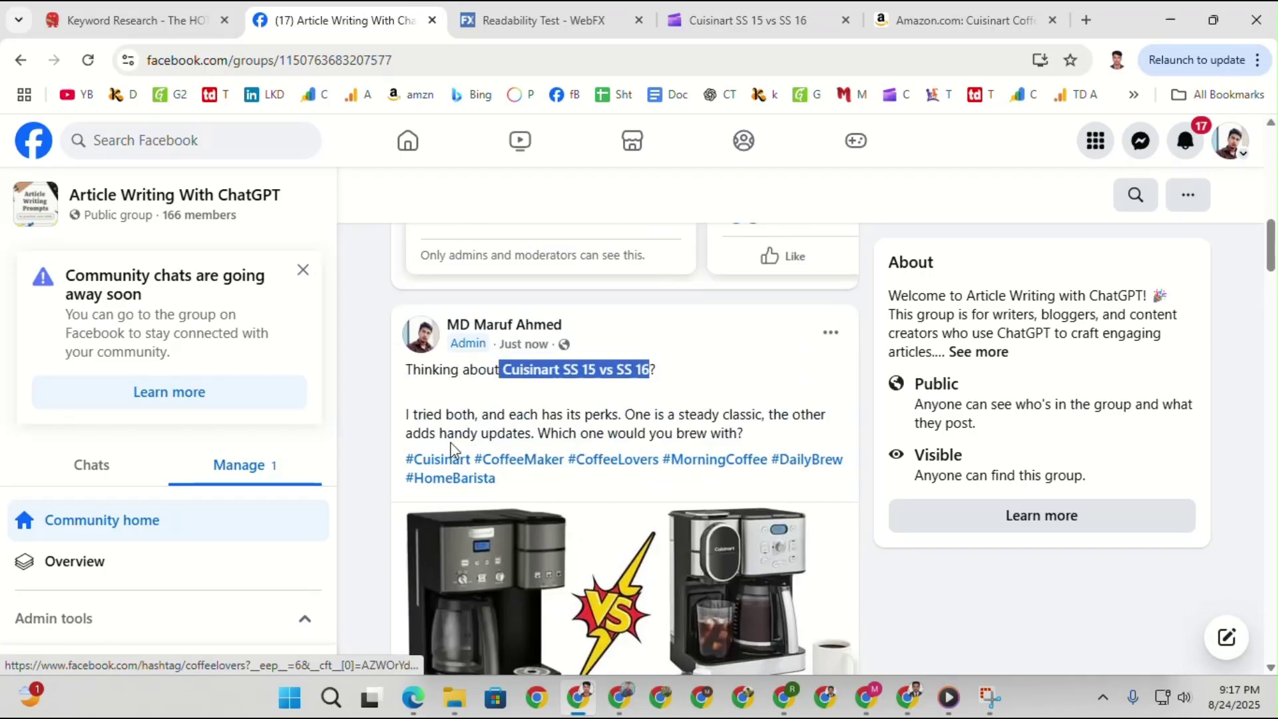
scroll(666, 466, "up", 10)
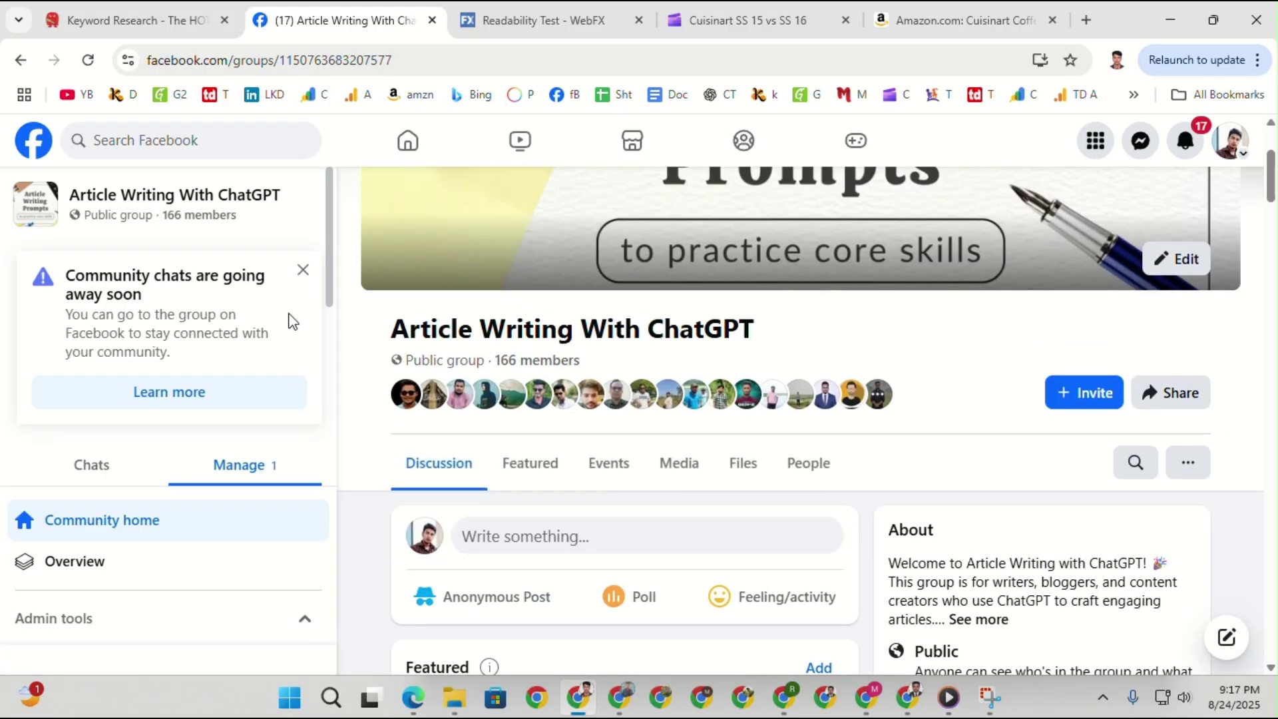
left_click(301, 276)
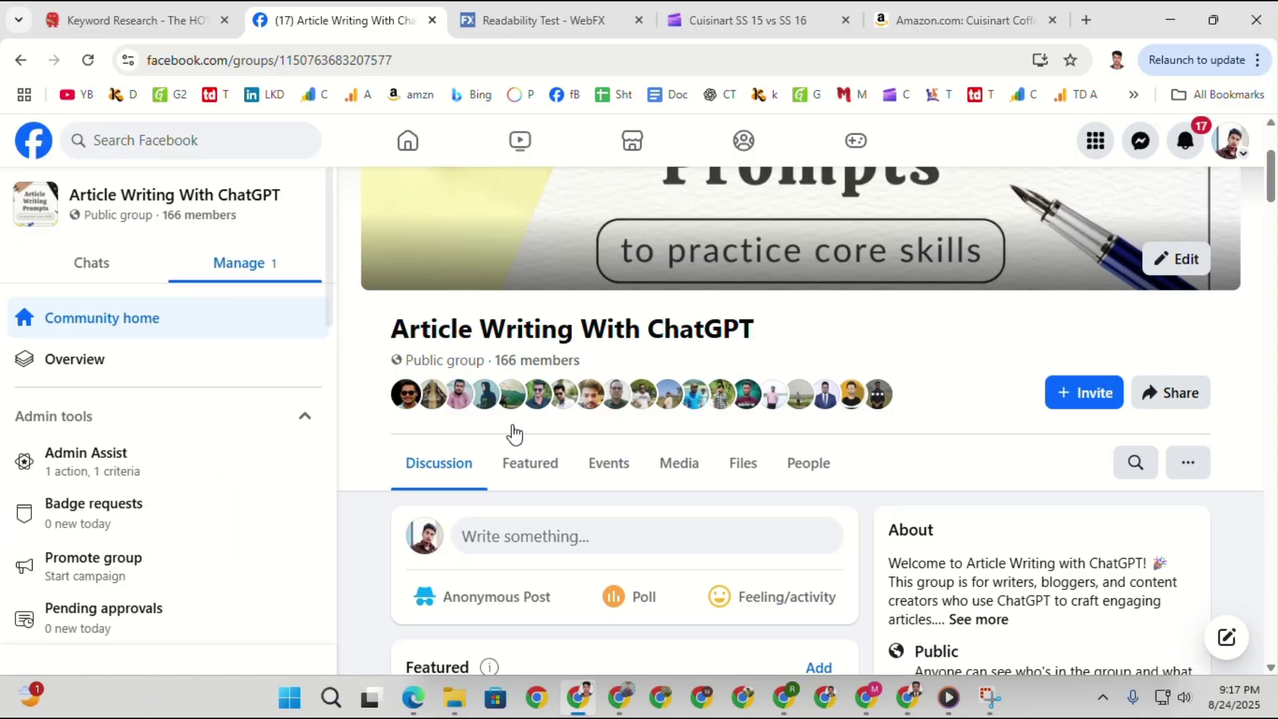
Return to the published LinkedIn article, dismiss the publishing congratulations dialog and examine the article through to its closing questions.
left_click(914, 692)
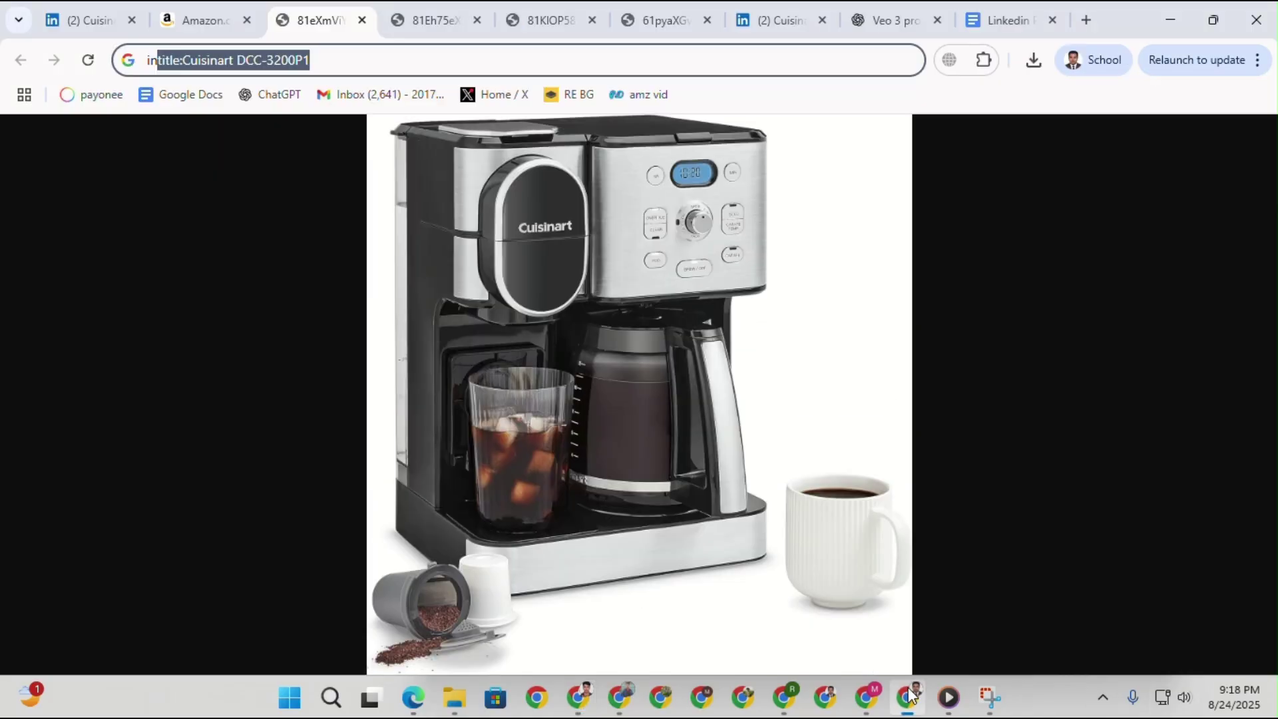
left_click(86, 20)
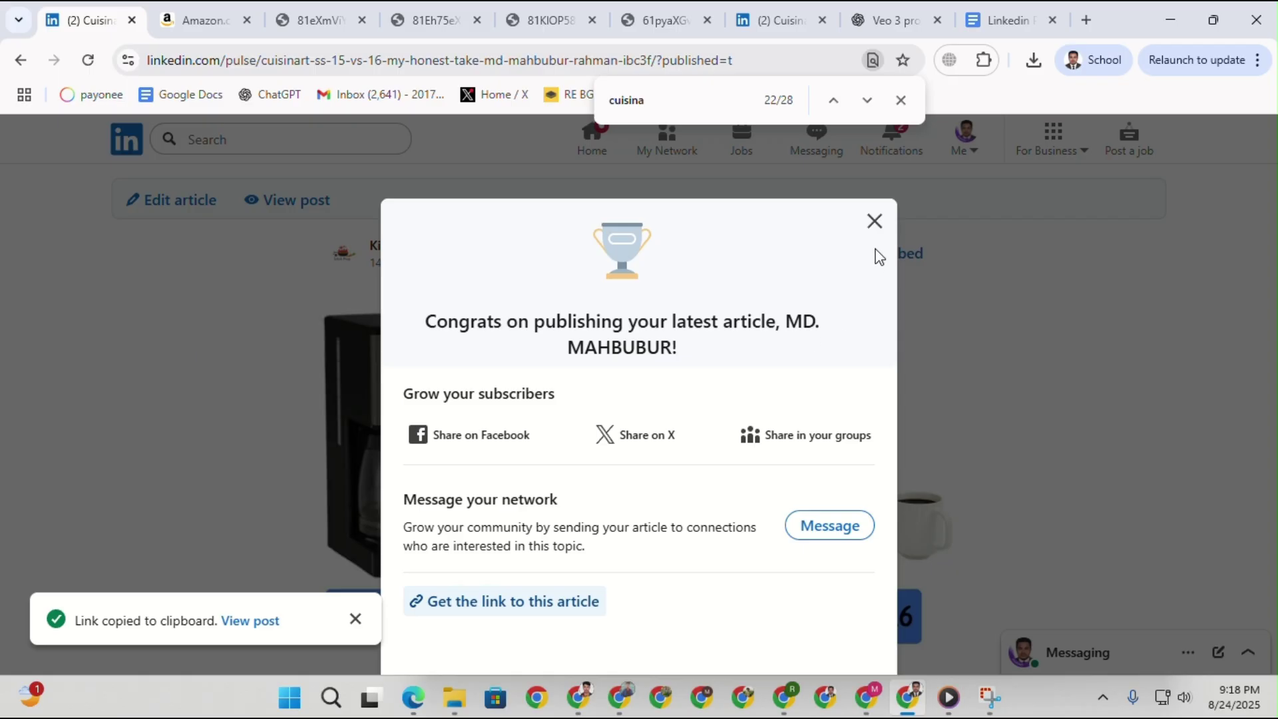
left_click(872, 222)
scroll(711, 457, "down", 15)
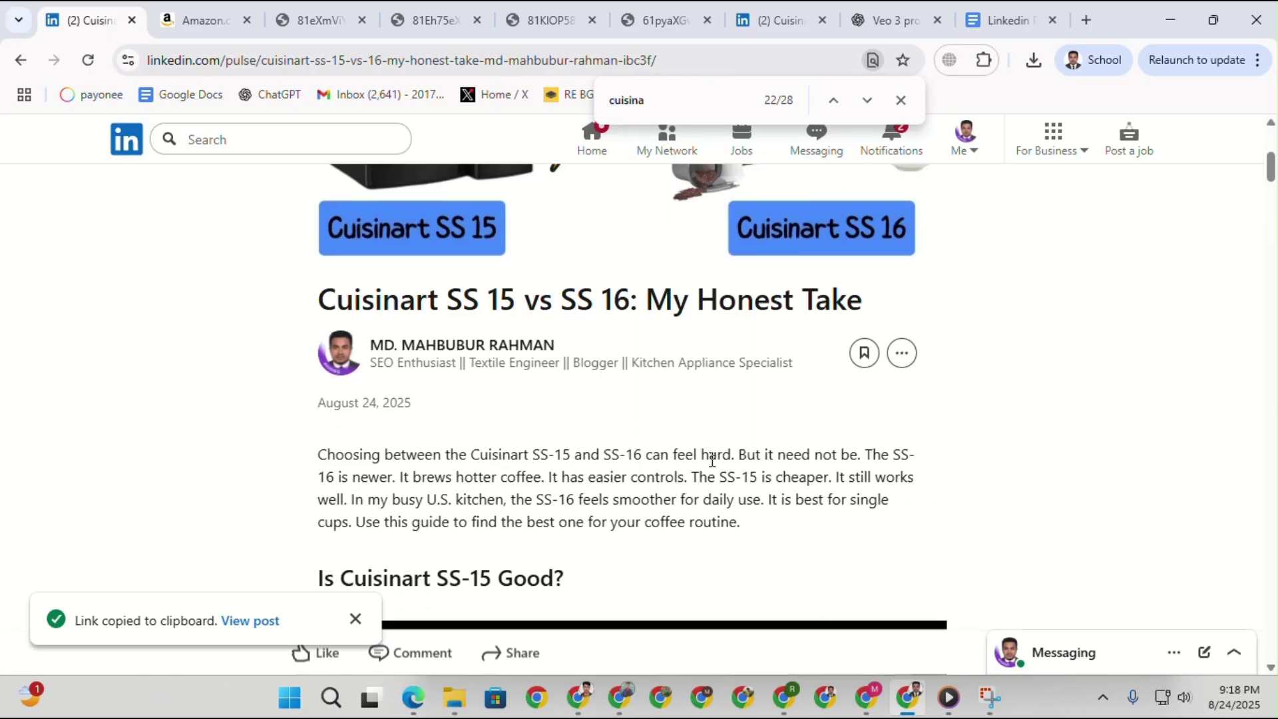
scroll(711, 457, "down", 15)
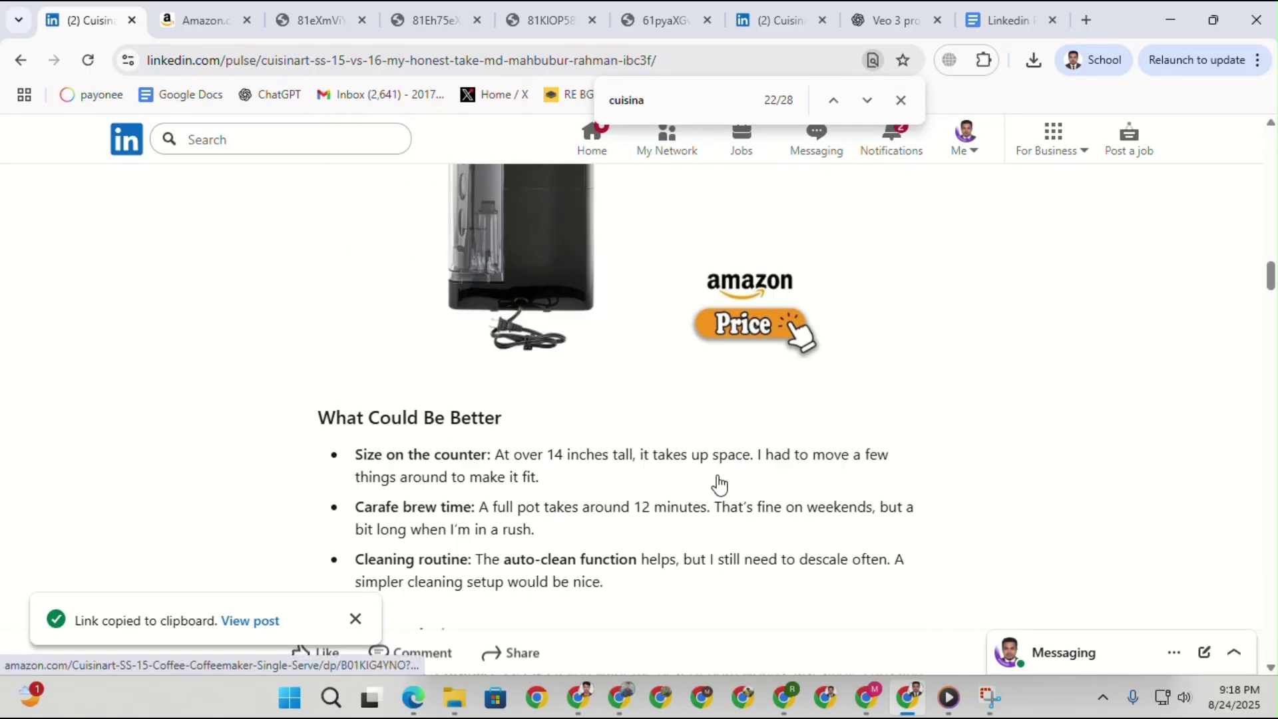
scroll(718, 482, "down", 15)
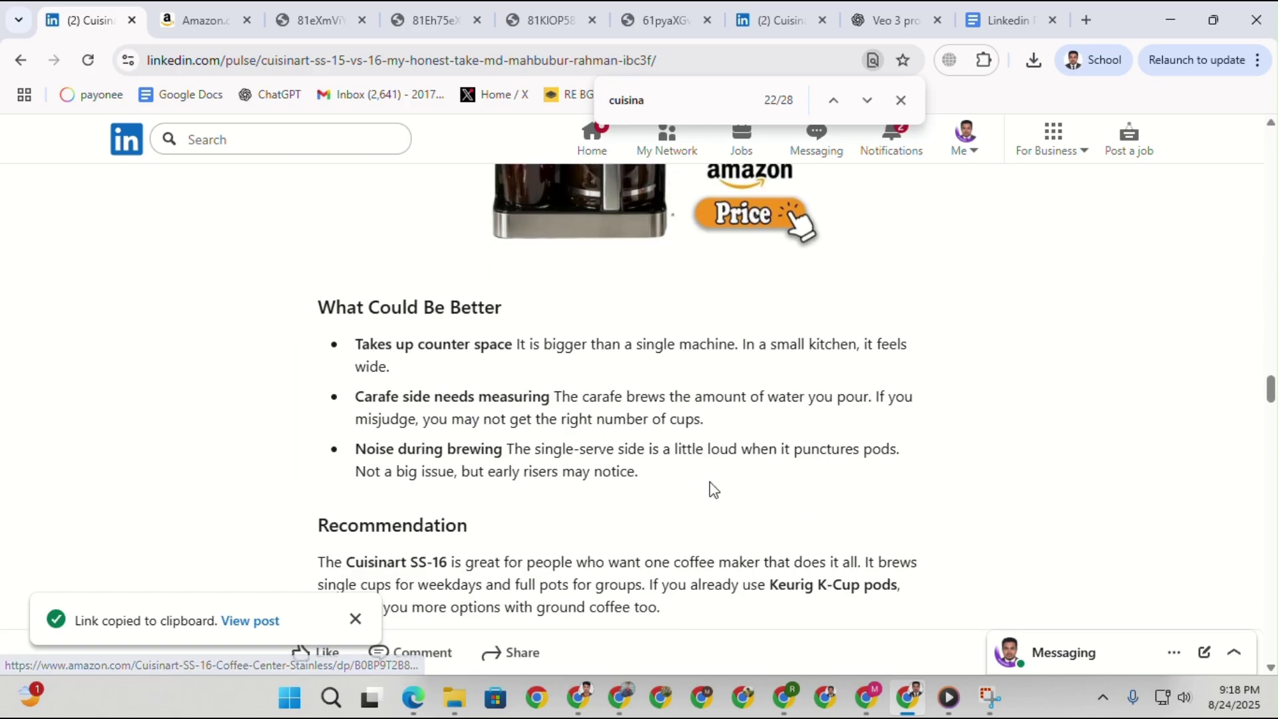
scroll(699, 482, "down", 15)
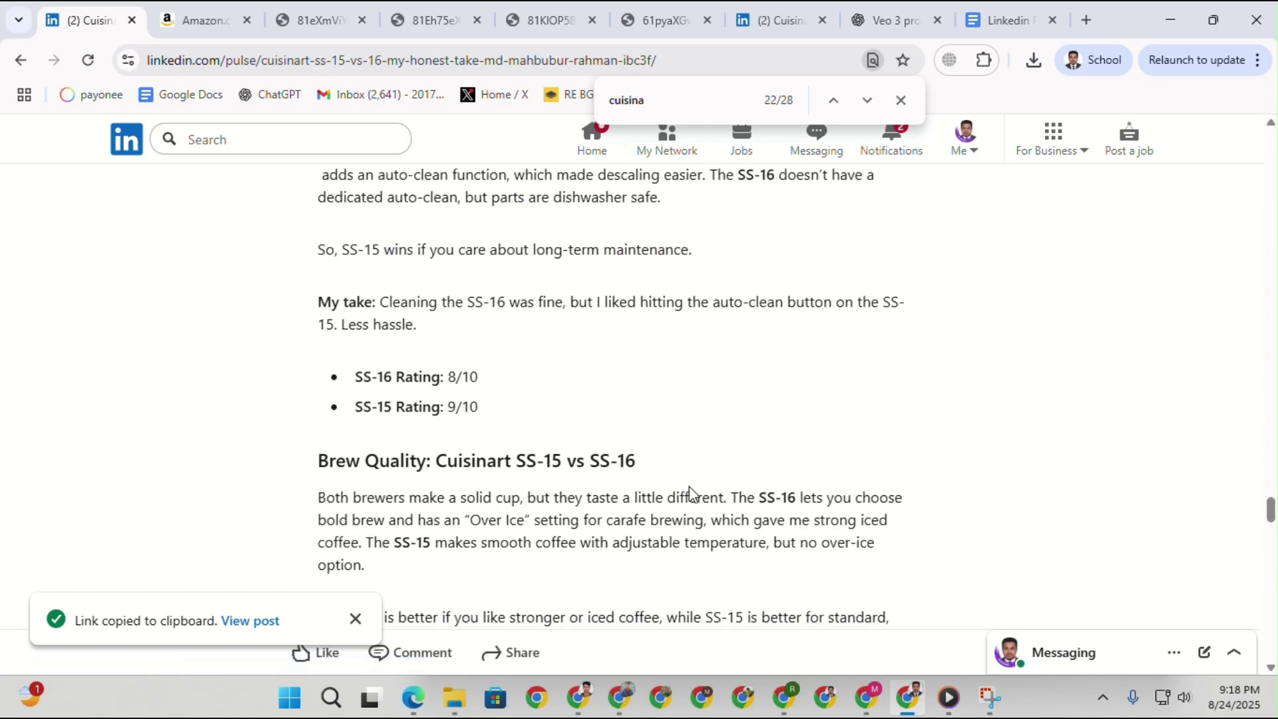
scroll(687, 493, "down", 5)
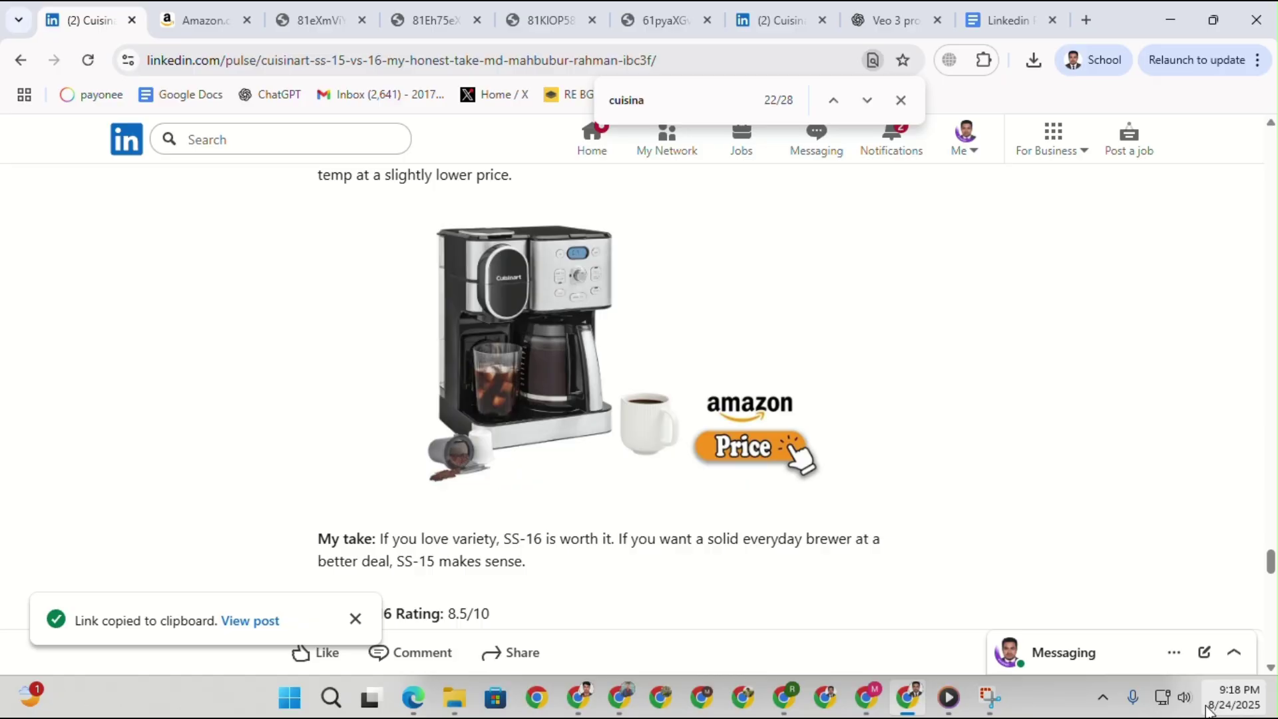
scroll(632, 433, "down", 3)
scroll(610, 444, "down", 14)
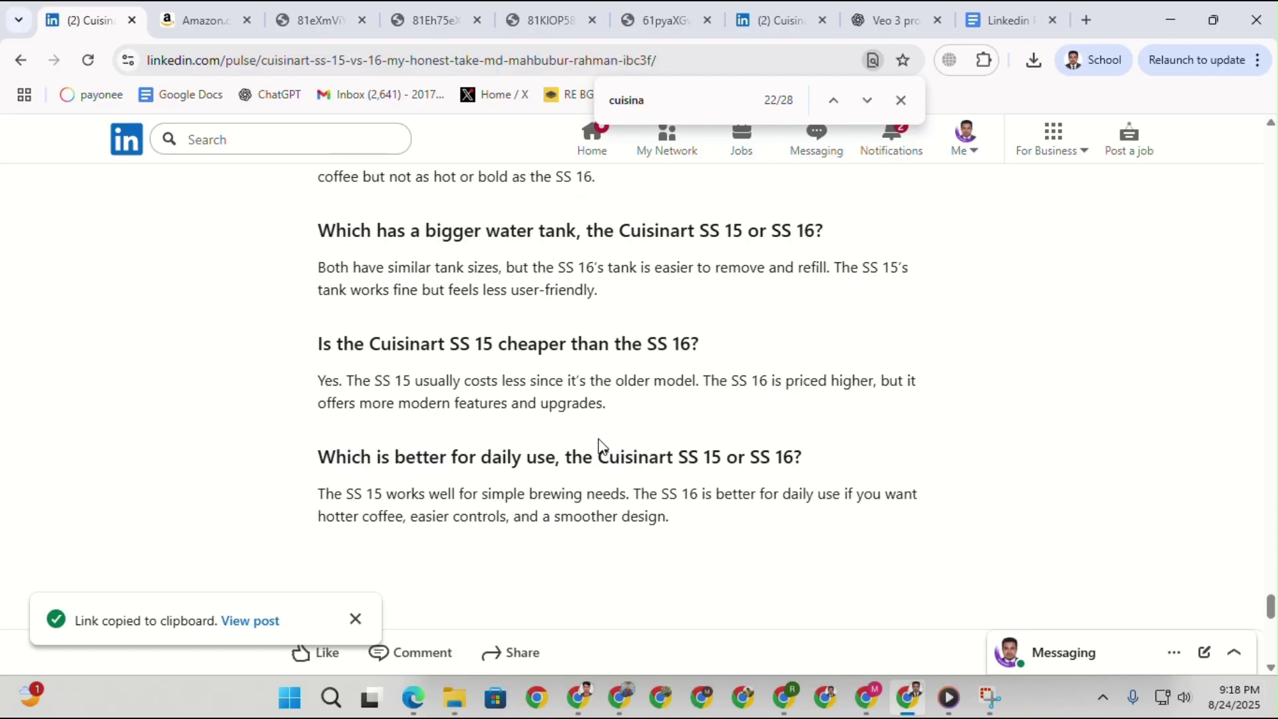
scroll(592, 466, "up", 13)
scroll(599, 462, "up", 20)
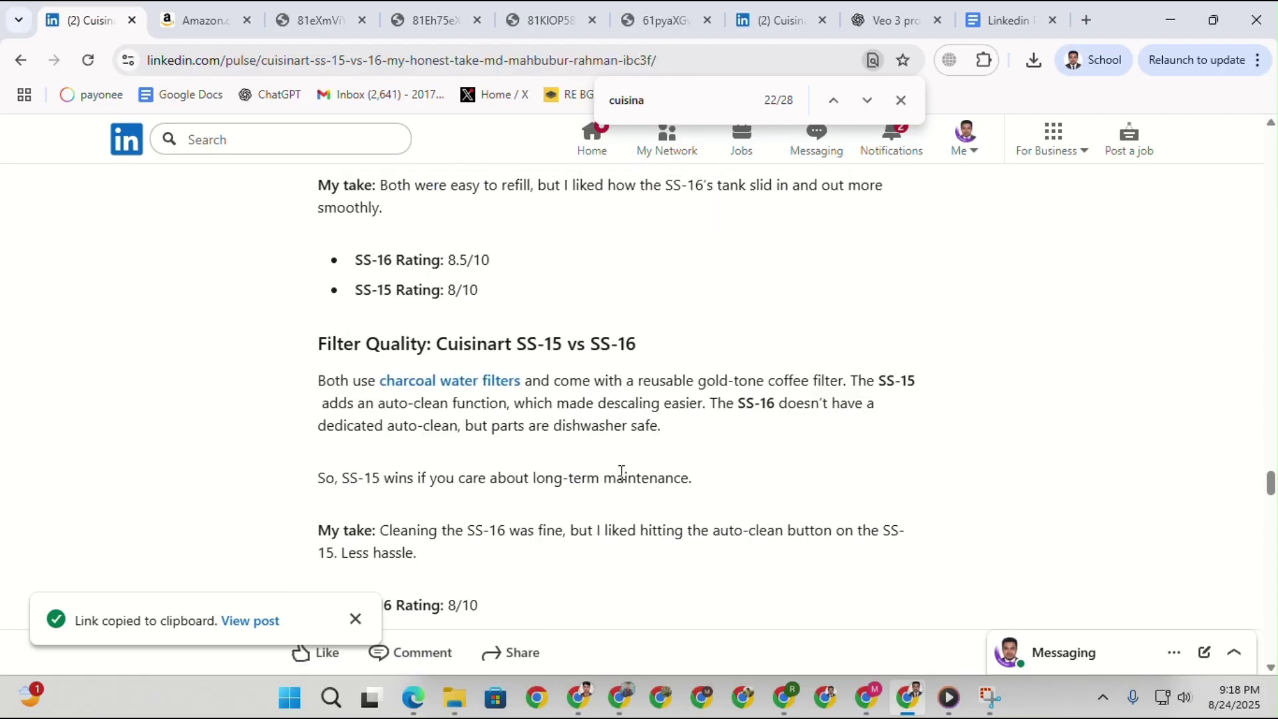
scroll(741, 427, "up", 15)
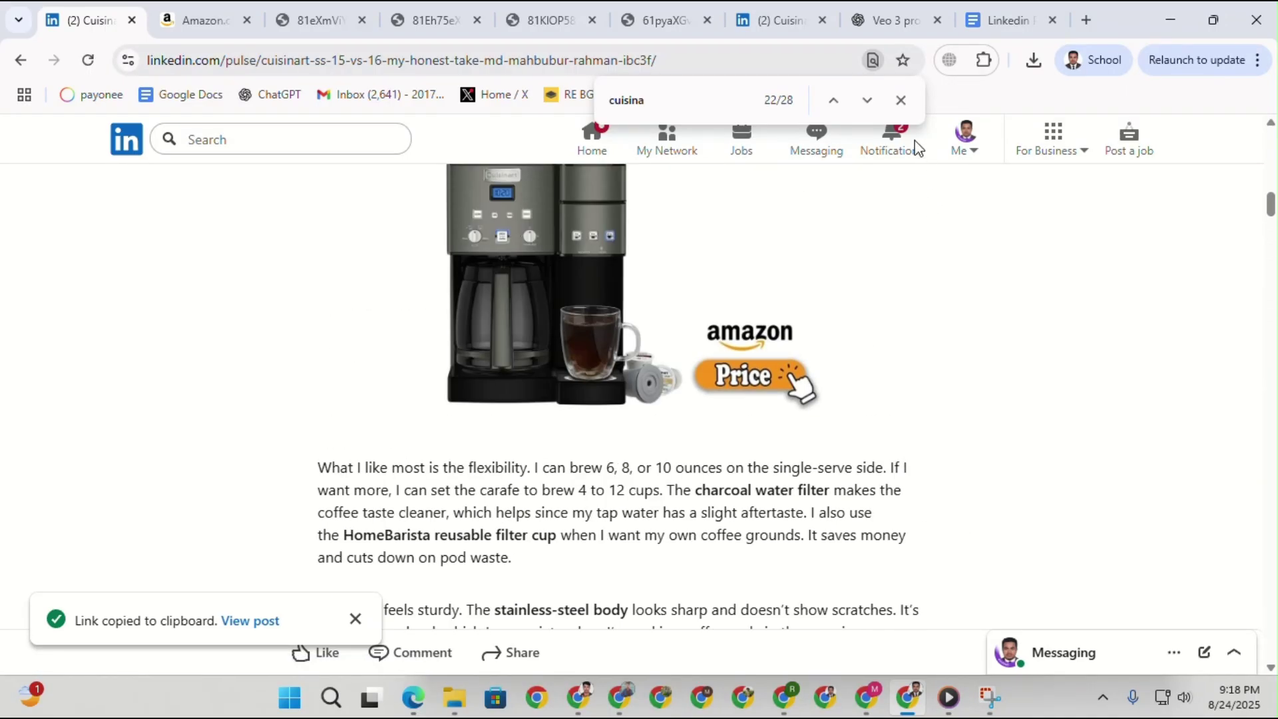
Close the in-page search and the copied-link notice, and re-examine the article's title, introduction, video and product sections.
left_click(901, 100)
scroll(593, 386, "up", 10)
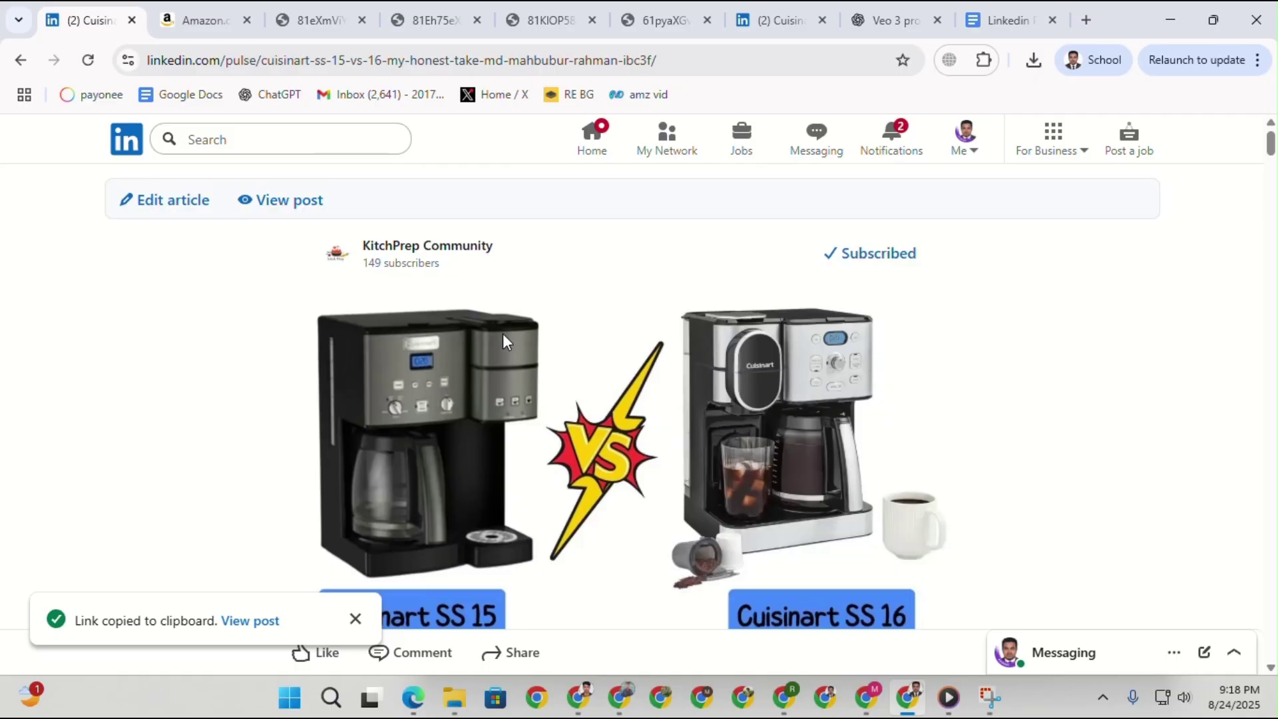
scroll(748, 349, "down", 20)
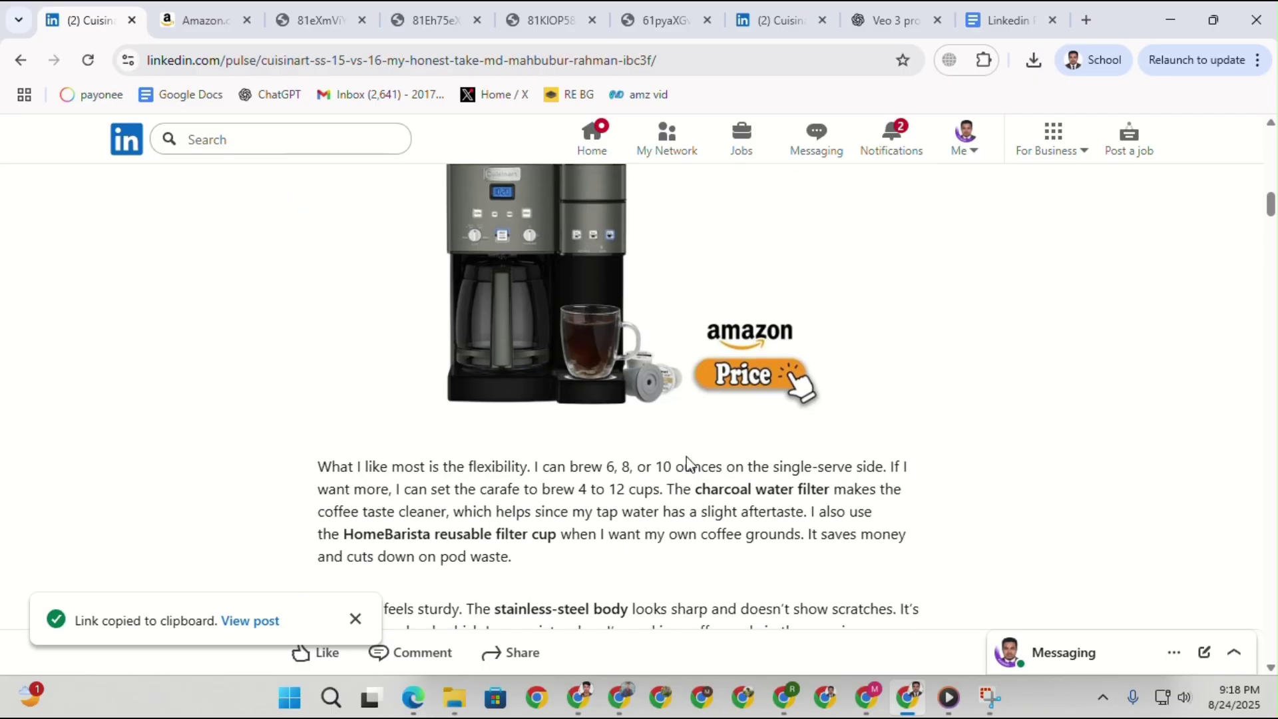
scroll(699, 476, "up", 10)
scroll(572, 526, "down", 5)
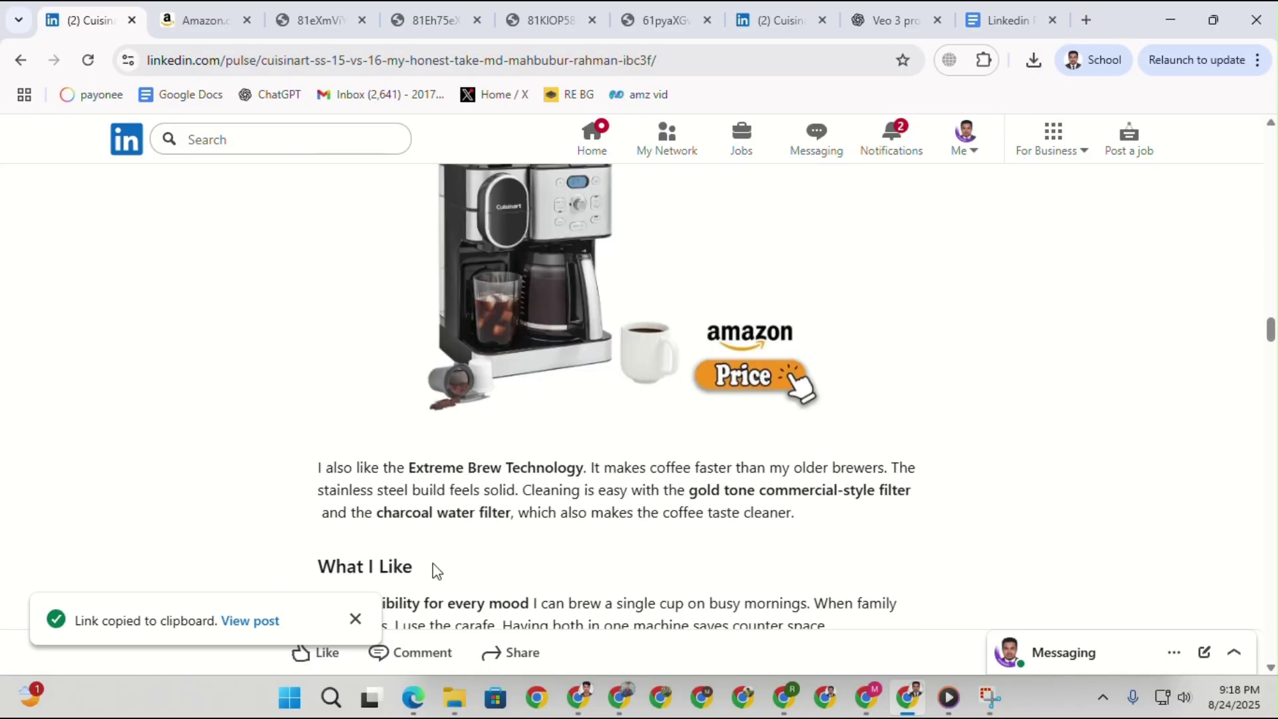
left_click(368, 625)
scroll(572, 460, "down", 10)
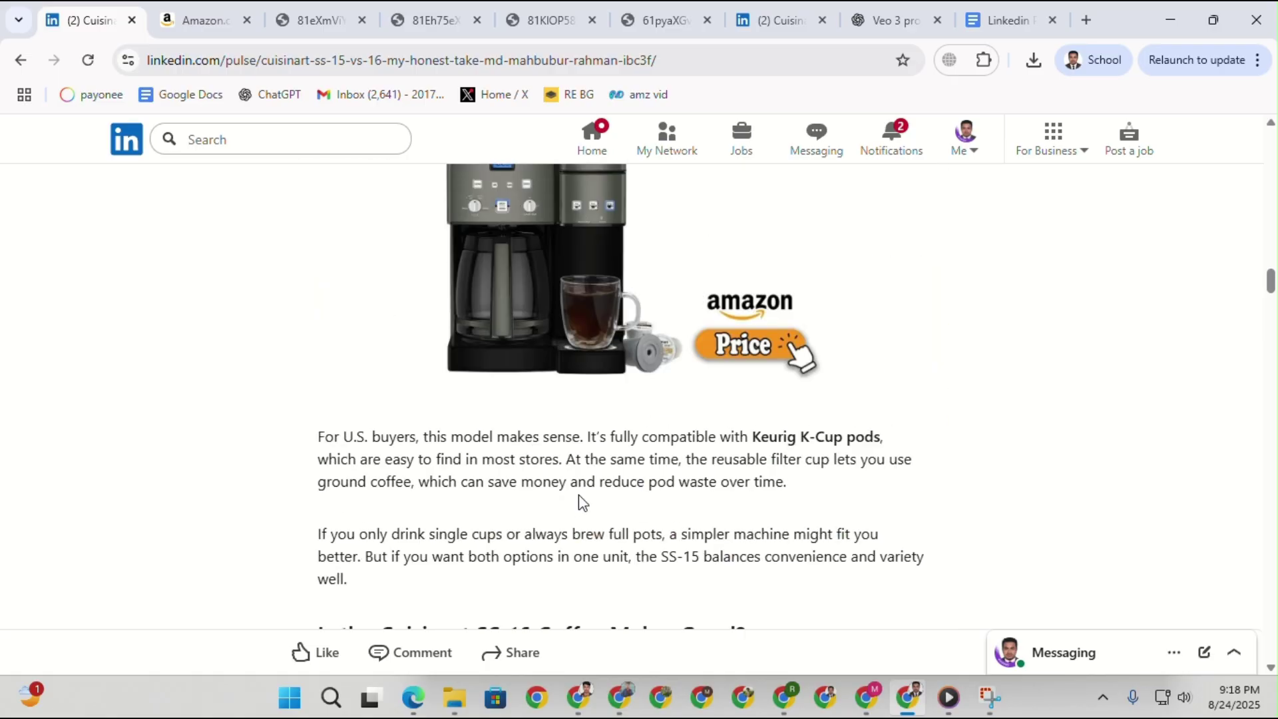
scroll(593, 482, "up", 15)
scroll(533, 466, "down", 5)
scroll(489, 453, "up", 3)
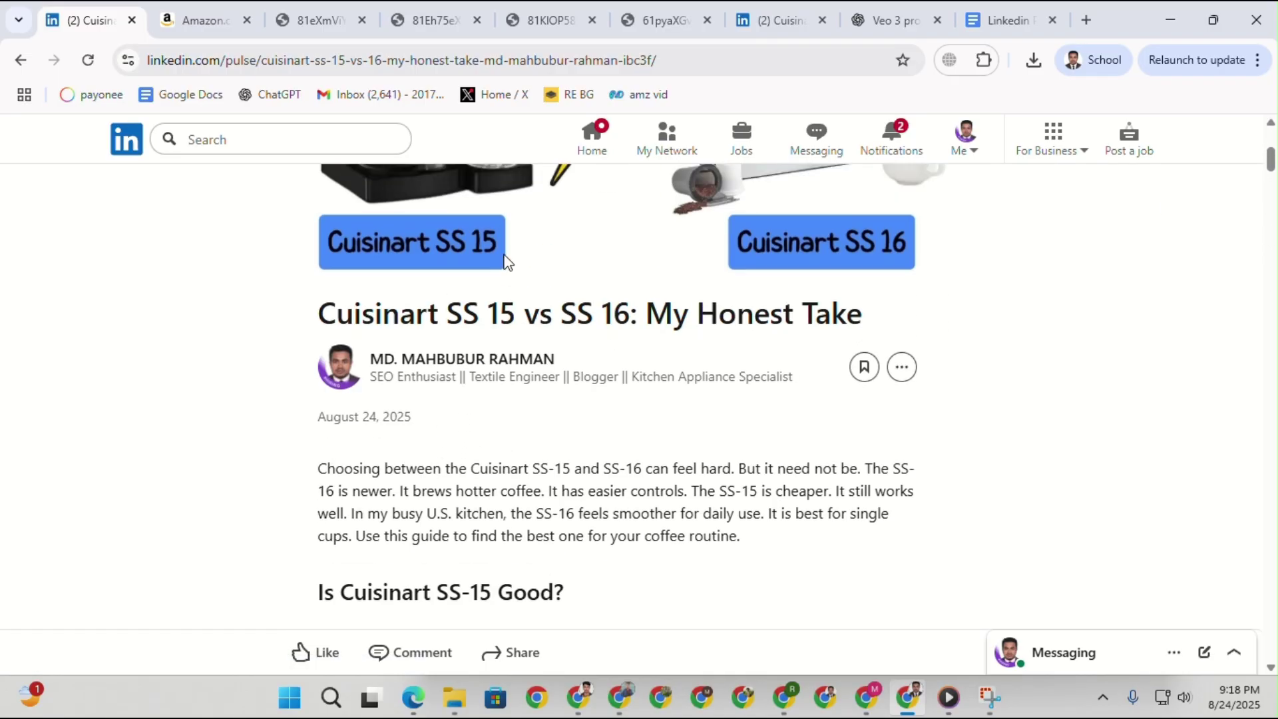
left_click_drag(633, 313, 286, 336)
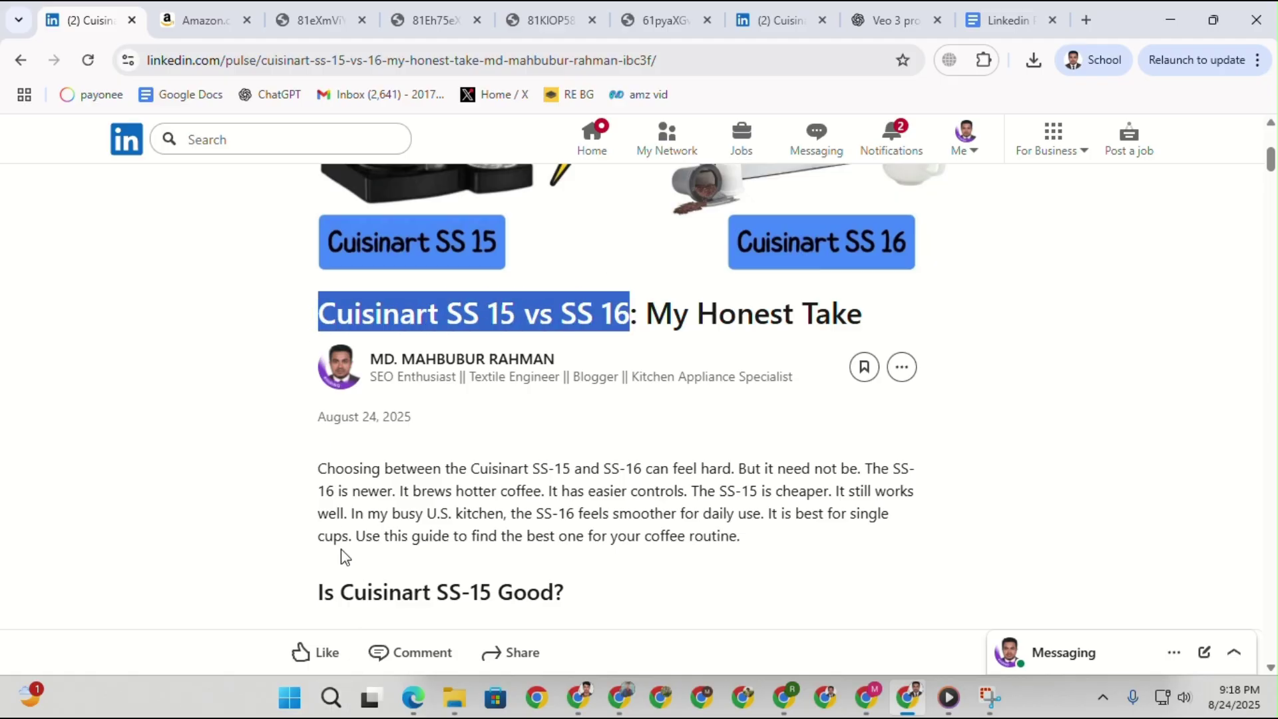
scroll(594, 565, "down", 15)
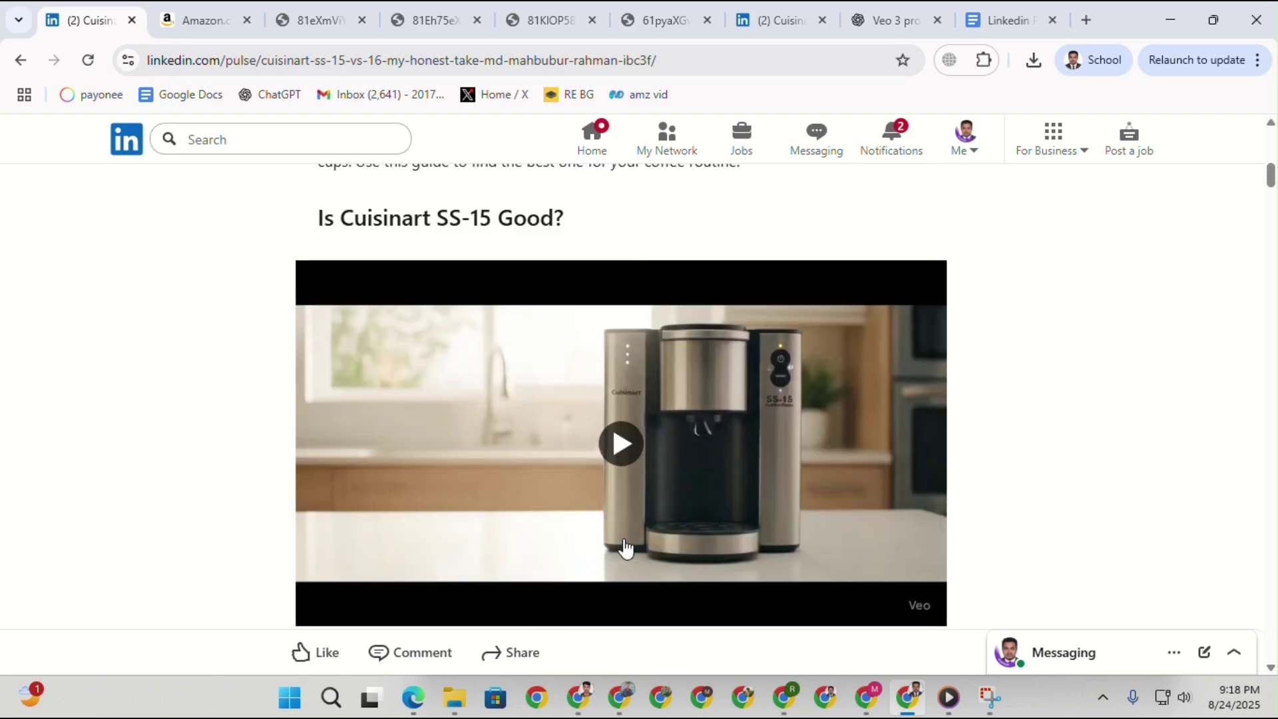
scroll(590, 559, "down", 8)
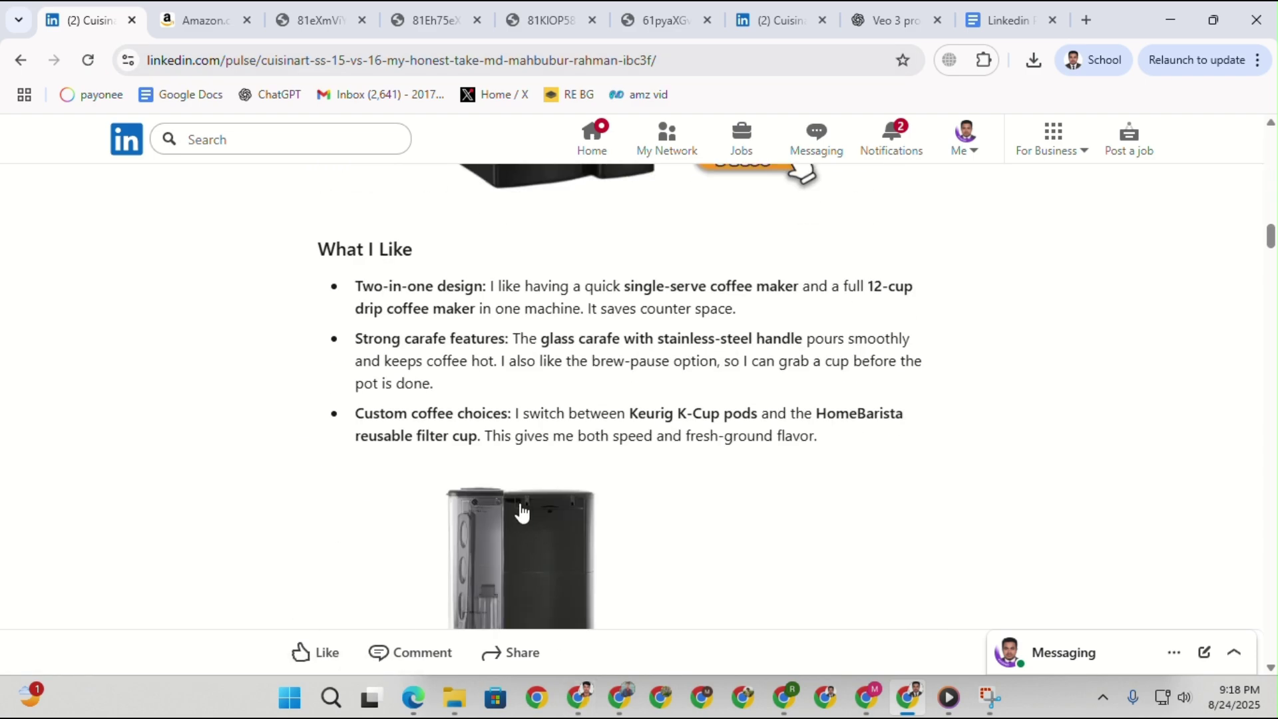
Switch to the "Linkedin Prompt" document in Google Docs and examine its prompts from "Entity Finding Prompt" to "After 1st Sms".
left_click(584, 697)
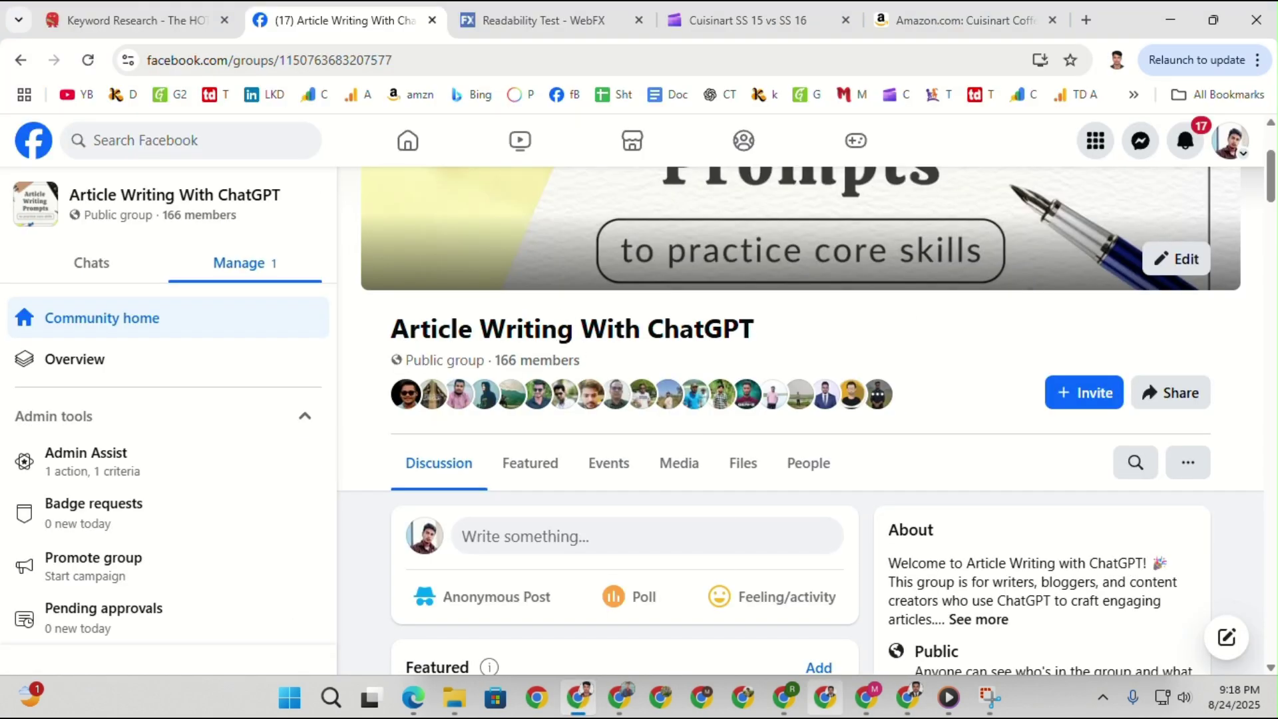
left_click(839, 588)
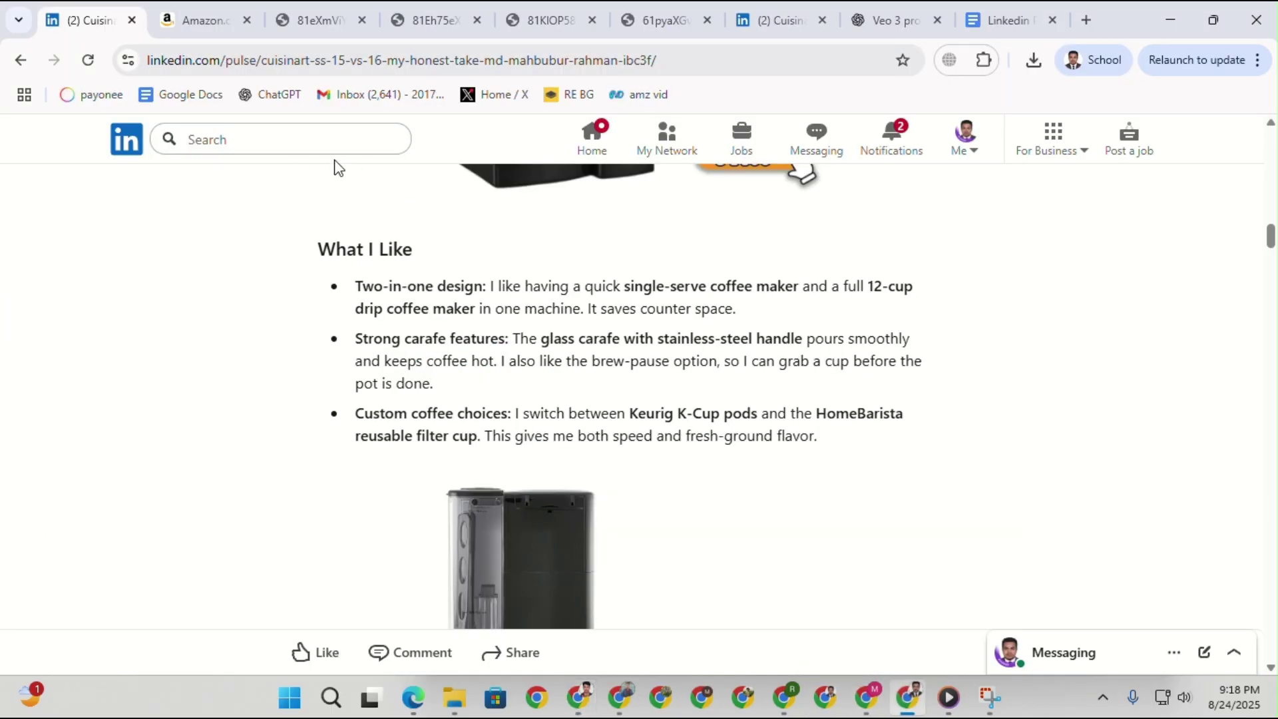
left_click(1008, 20)
scroll(553, 419, "up", 10)
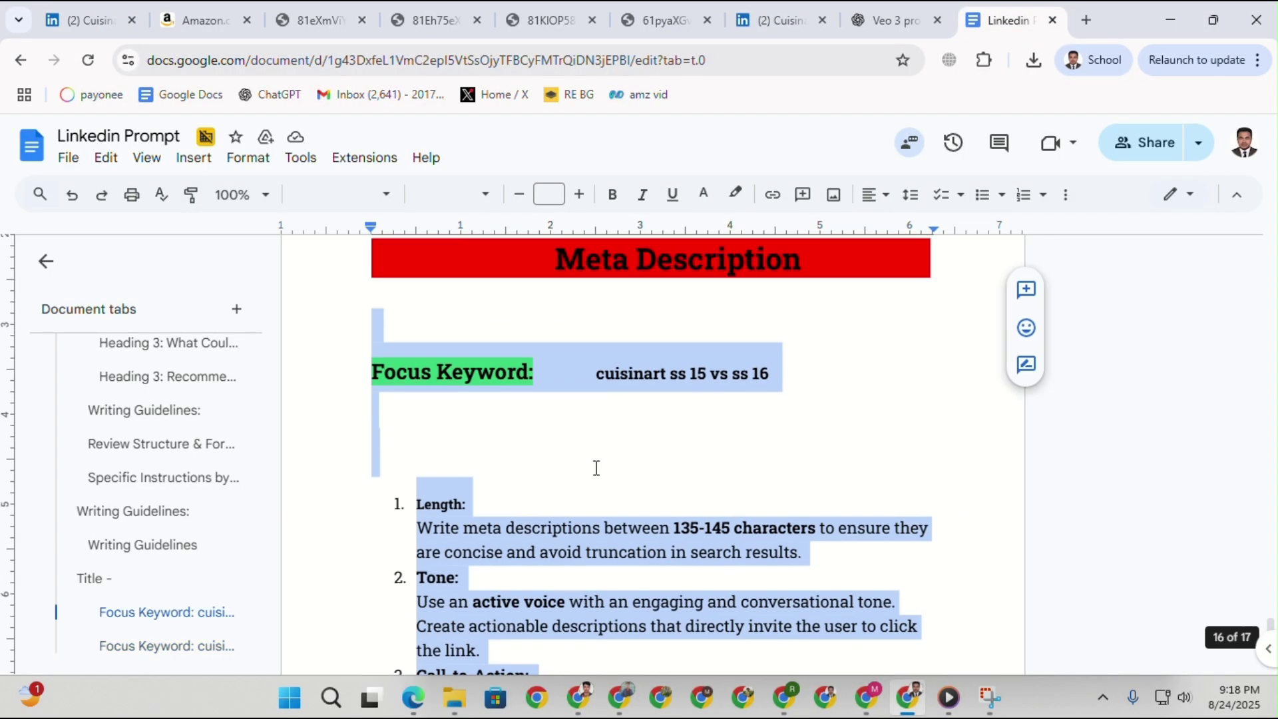
scroll(668, 464, "up", 20)
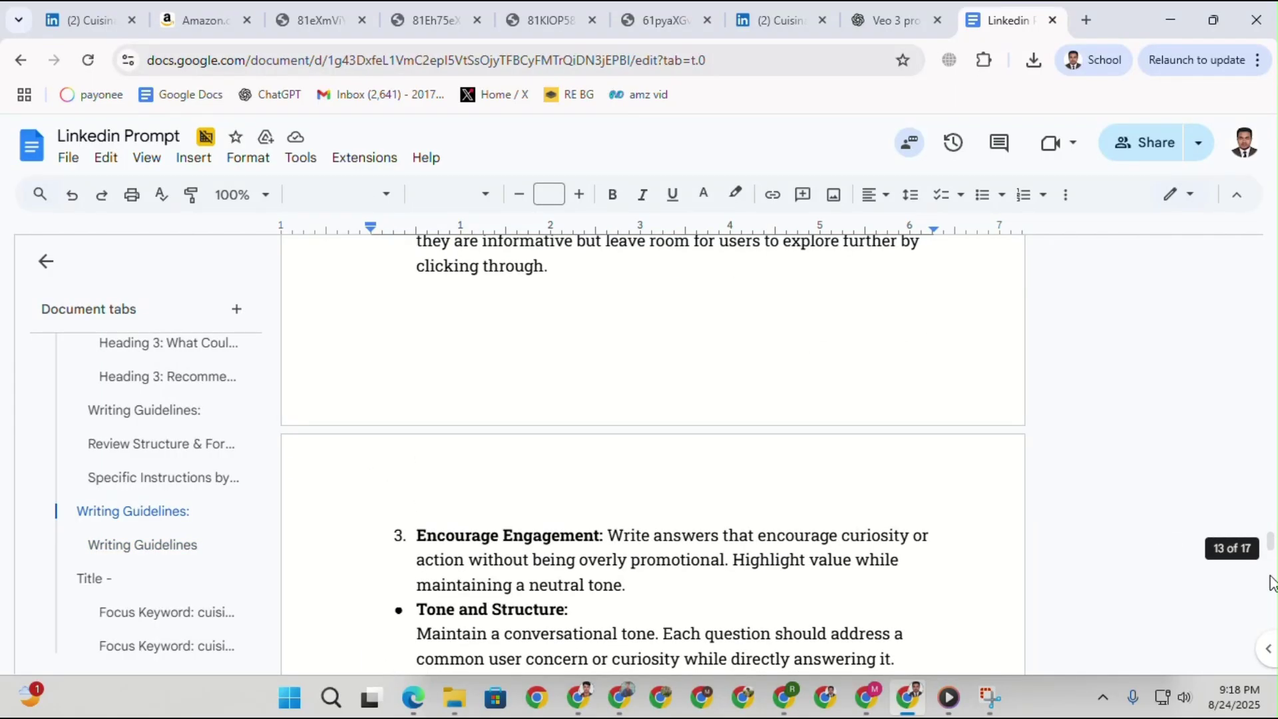
left_click_drag(1272, 546, 1275, 145)
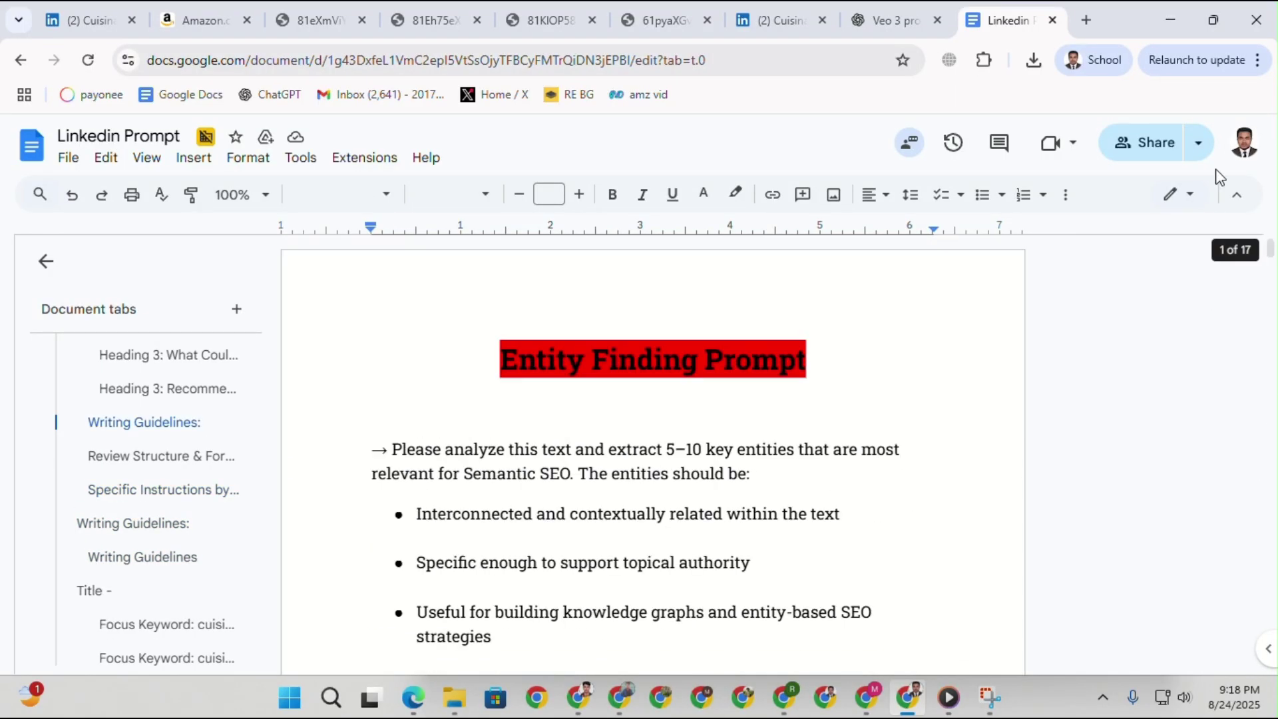
scroll(720, 380, "down", 3)
scroll(970, 300, "down", 10)
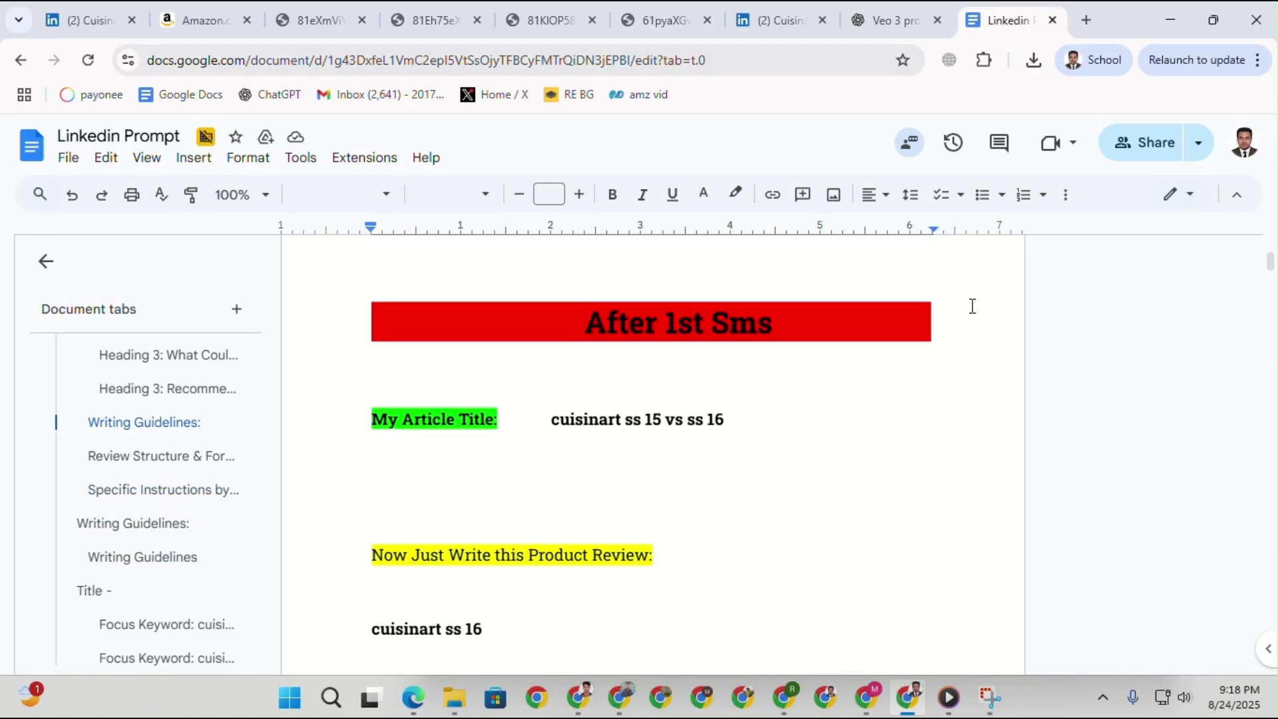
View the prompt document's quick sharing options, close them and return to the "Article Writing With ChatGPT" Facebook group.
left_click(1199, 143)
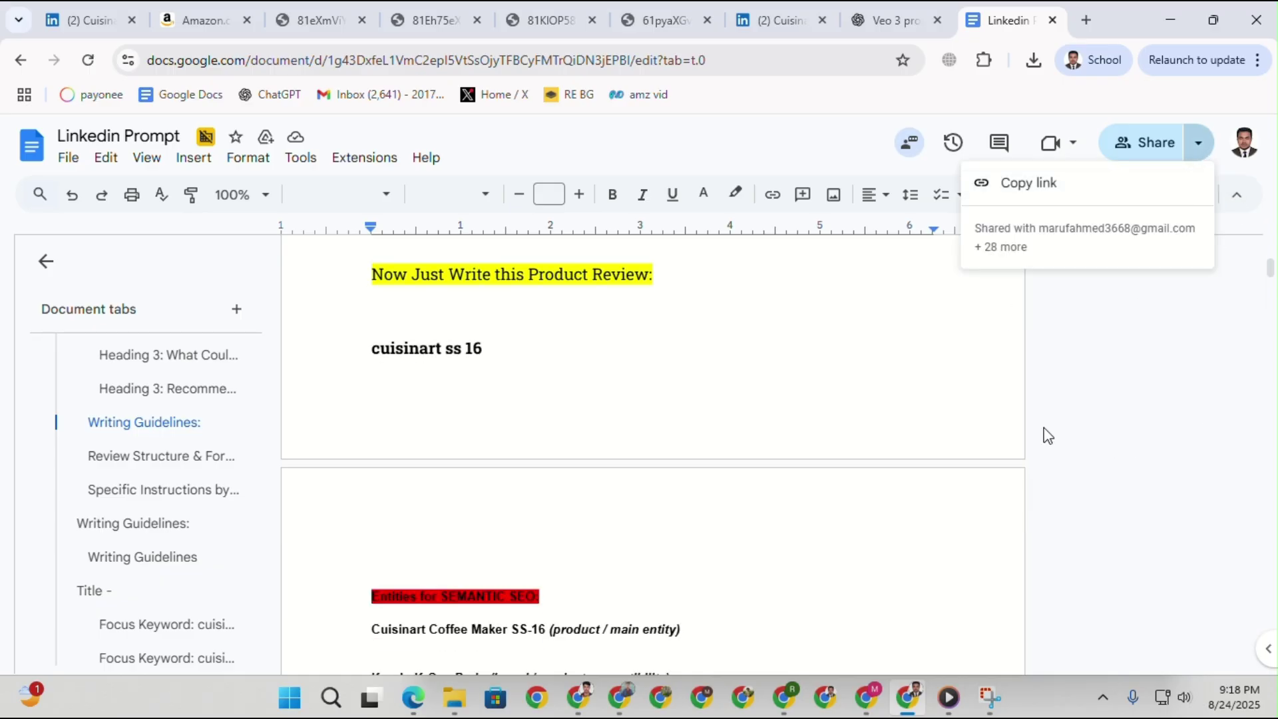
left_click(520, 358)
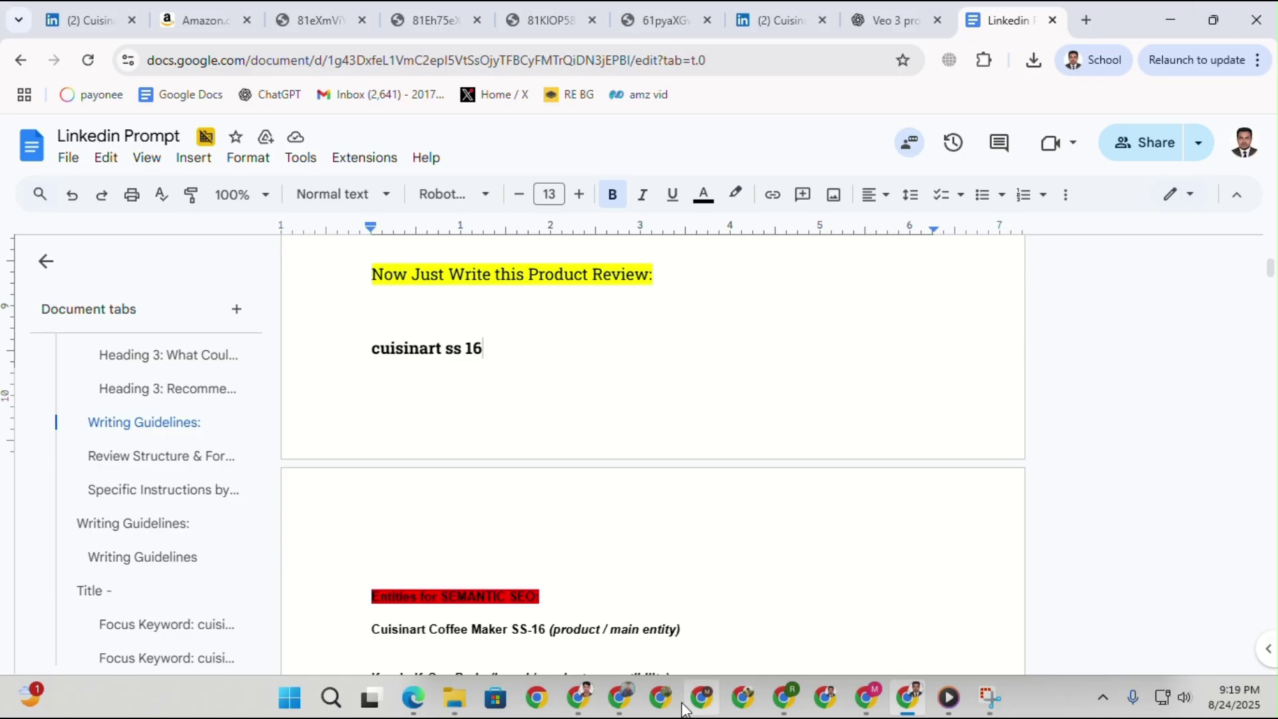
left_click(579, 697)
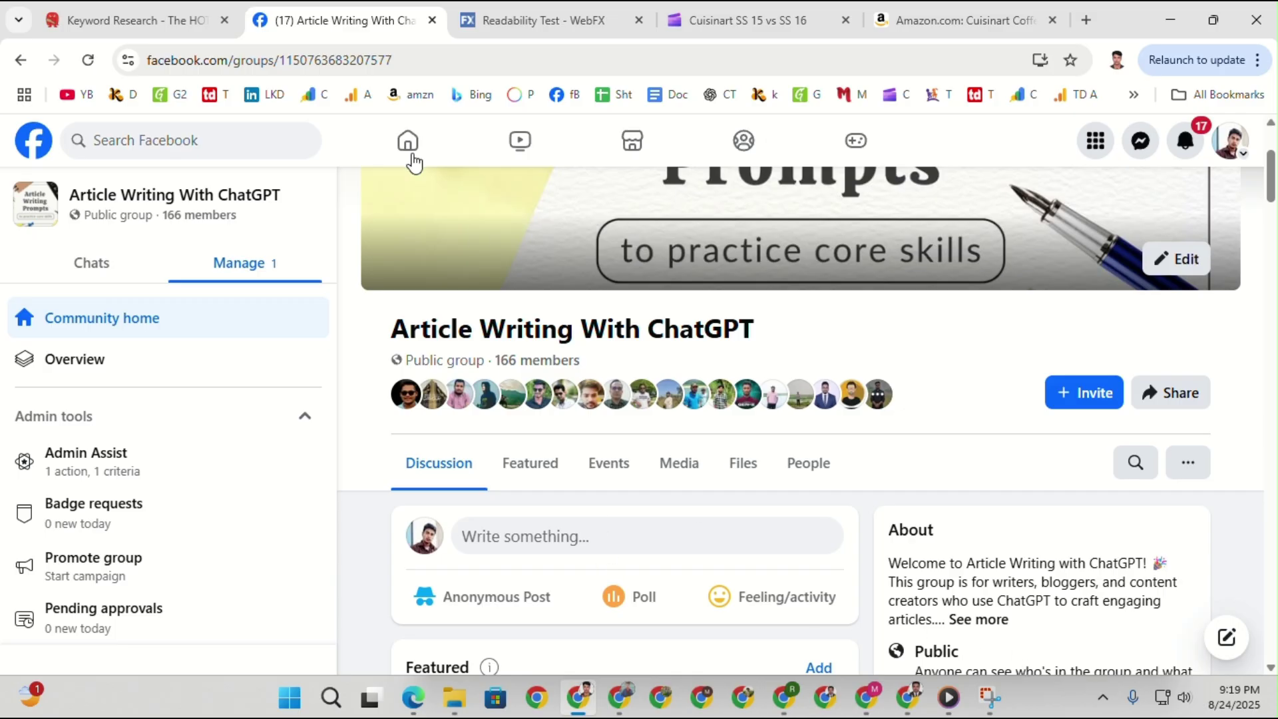
Switch to Google Docs, open the recent "Linkedin Affiliates" document and view its prompt, keyword, video and Canva template links.
left_click(682, 101)
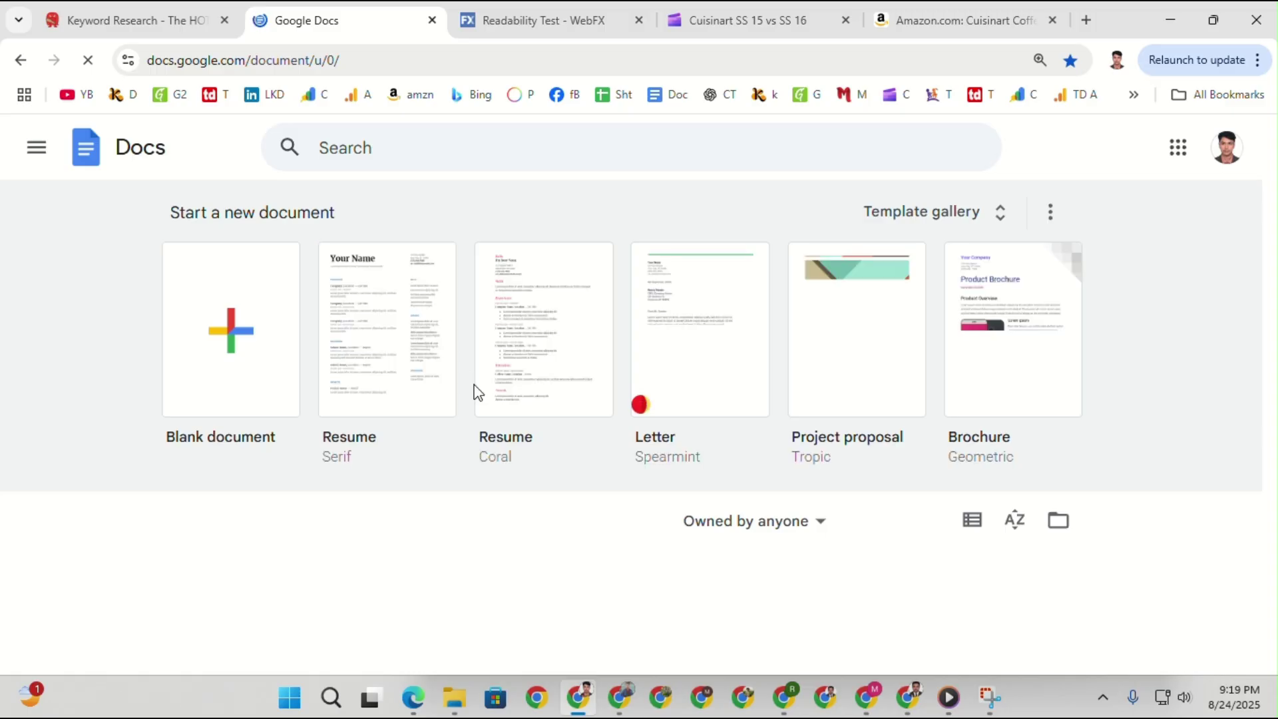
scroll(537, 426, "down", 3)
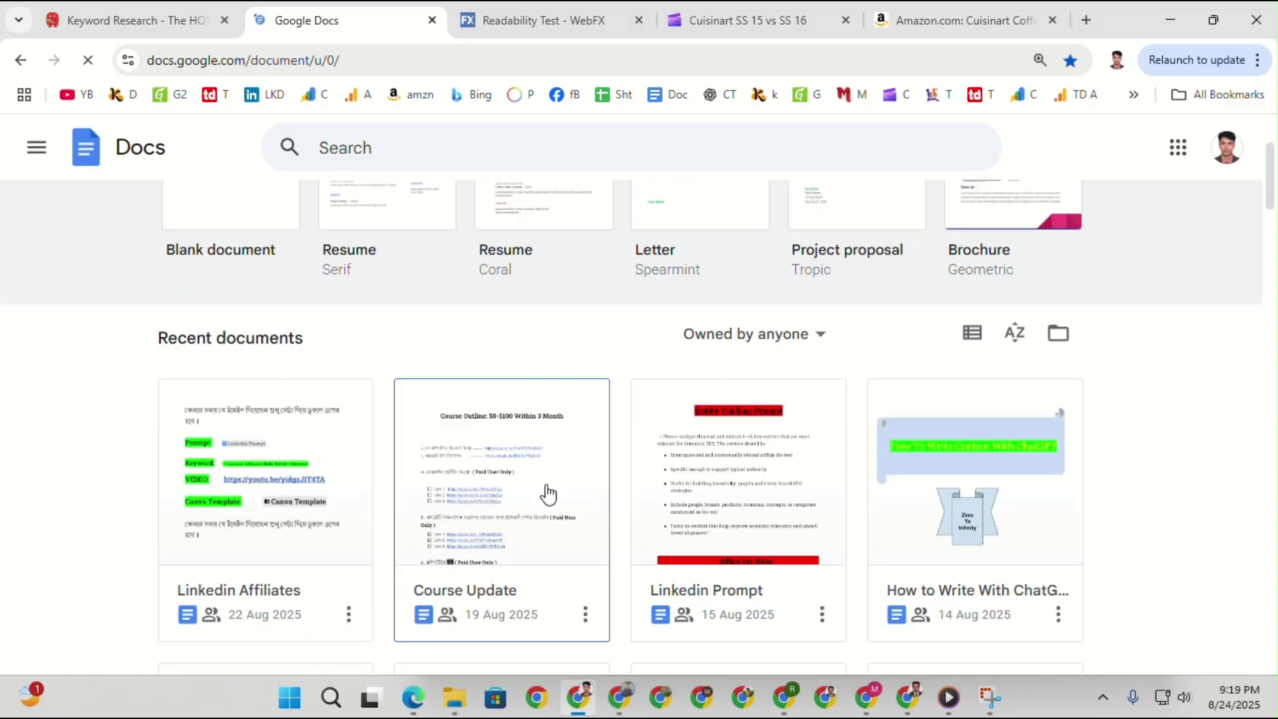
scroll(662, 522, "down", 3)
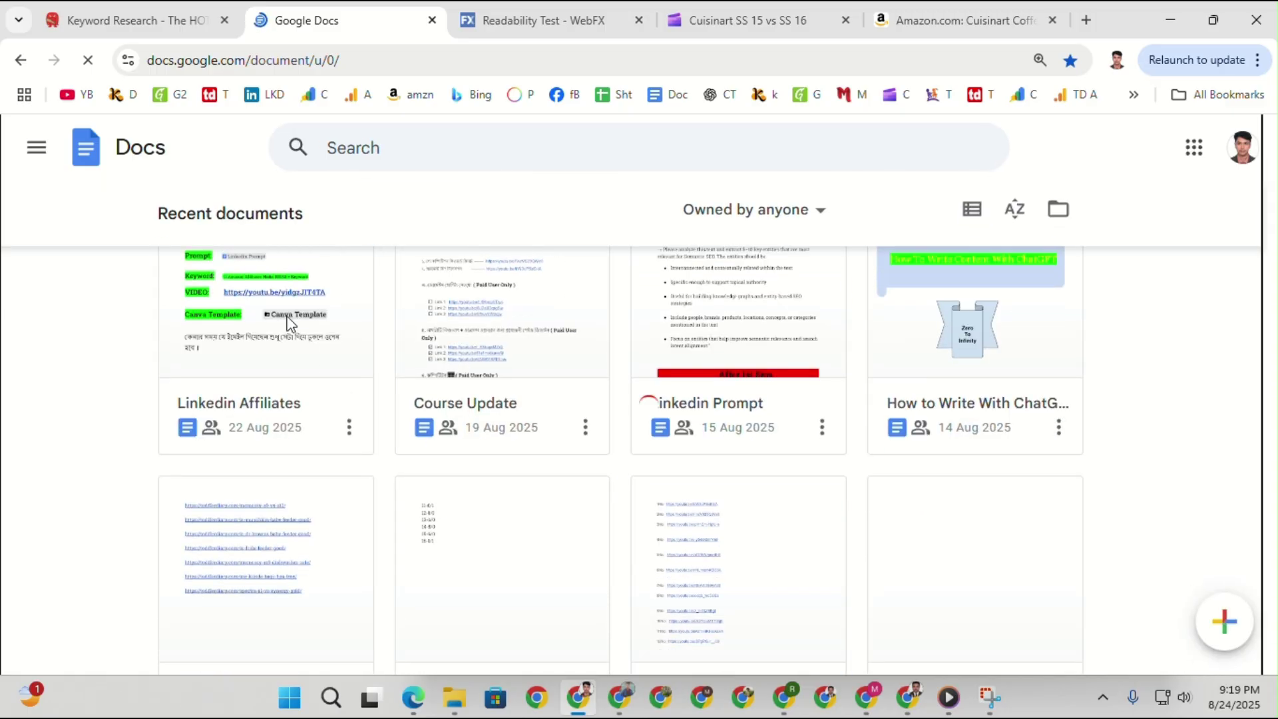
left_click(290, 323)
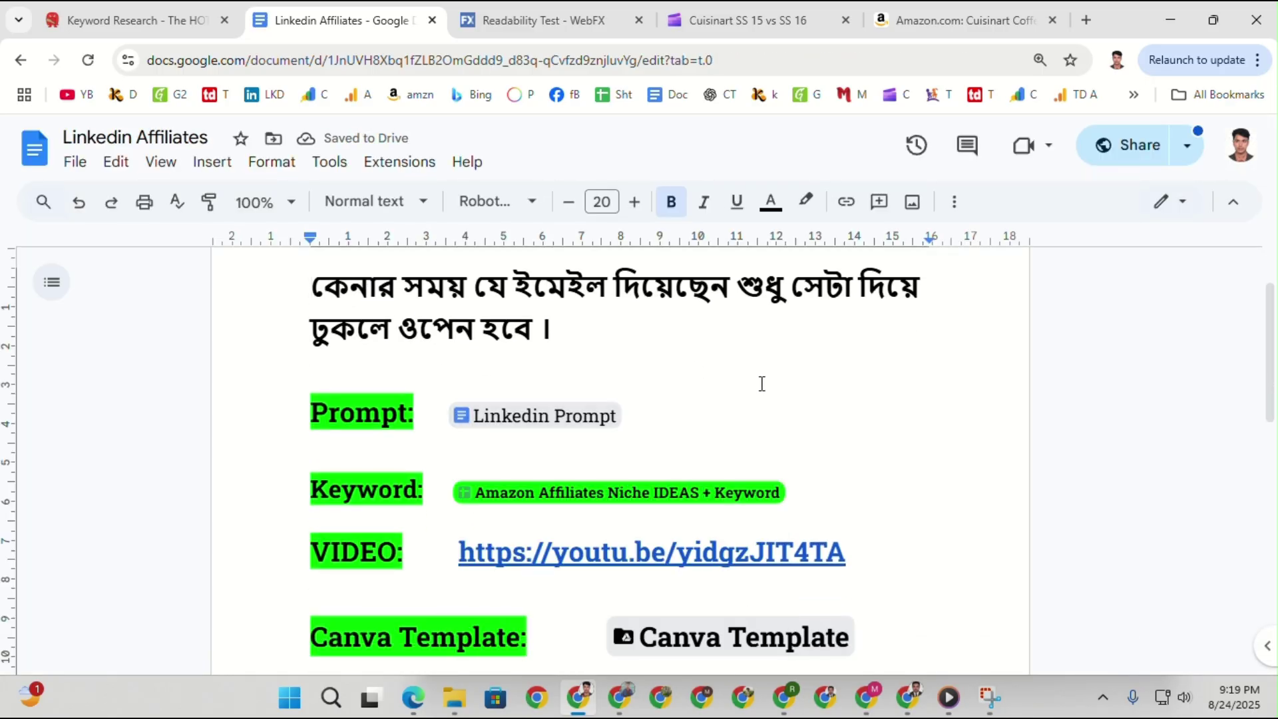
scroll(728, 381, "down", 2)
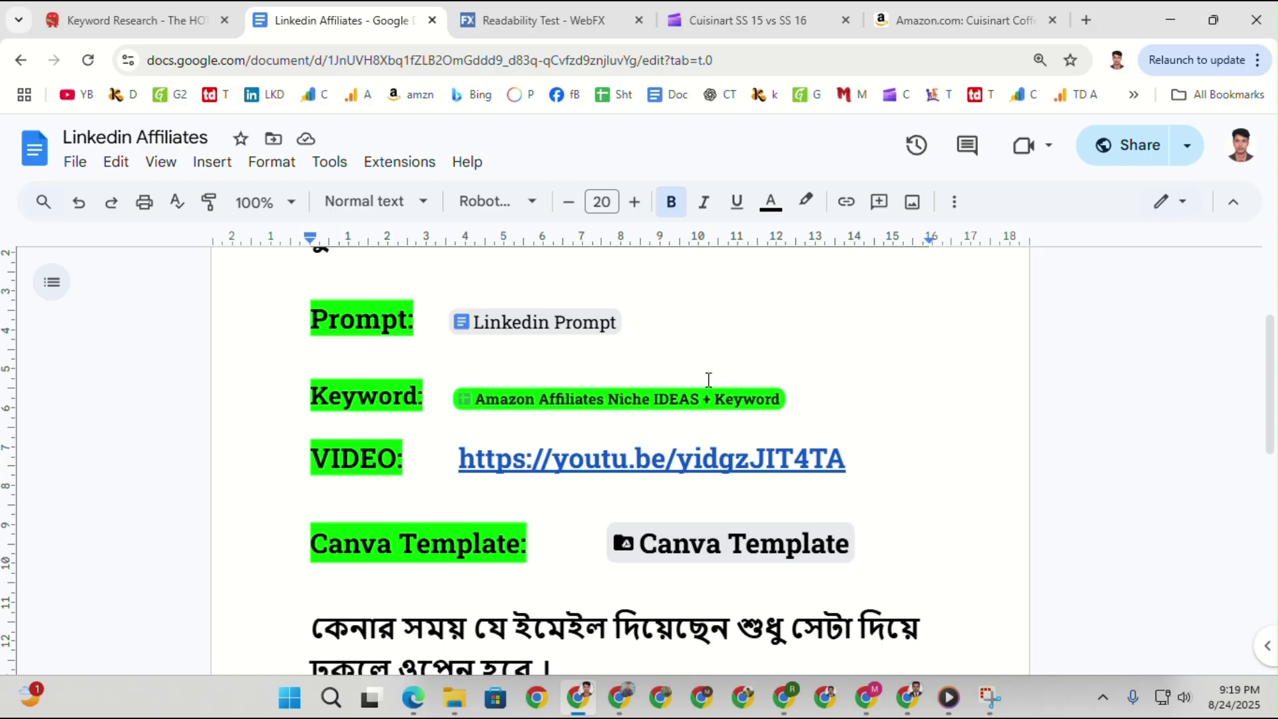
Open the linked "Amazon Affiliates Niche IDEAS + Keyword" spreadsheet and look through its keyword sheets from Automotive to Dishwasher.
mouse_move(575, 408)
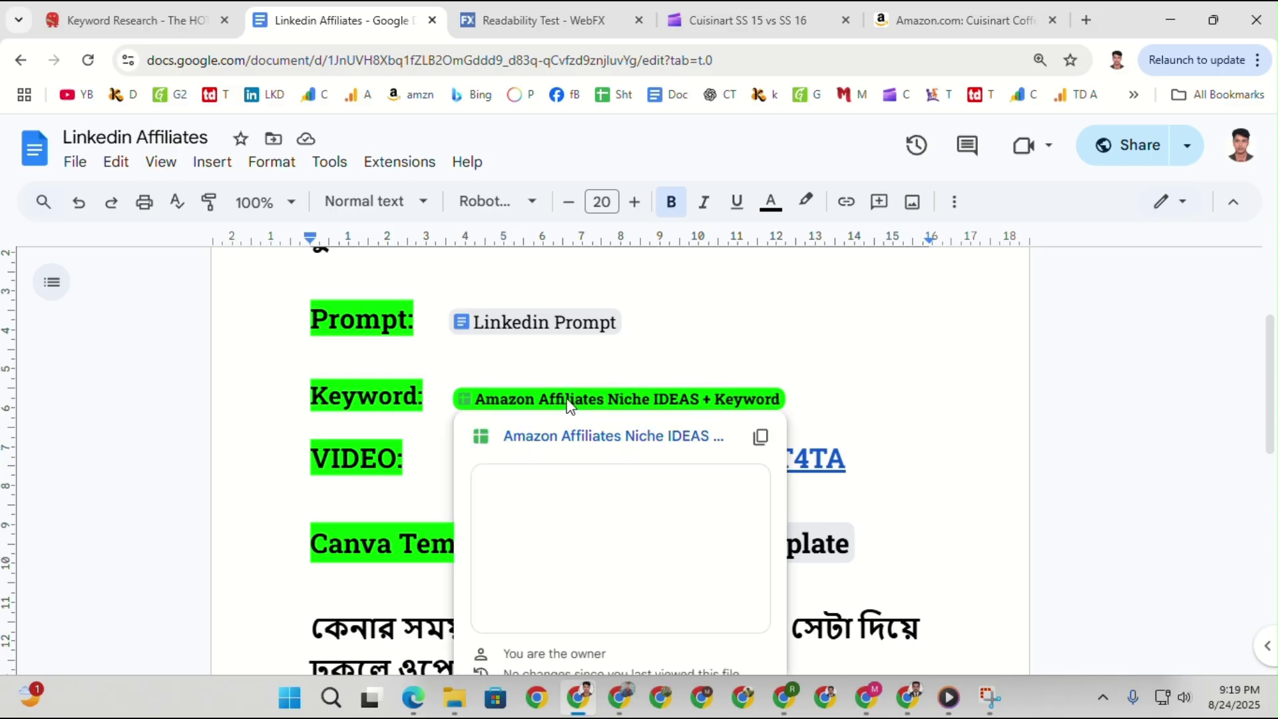
left_click(561, 437)
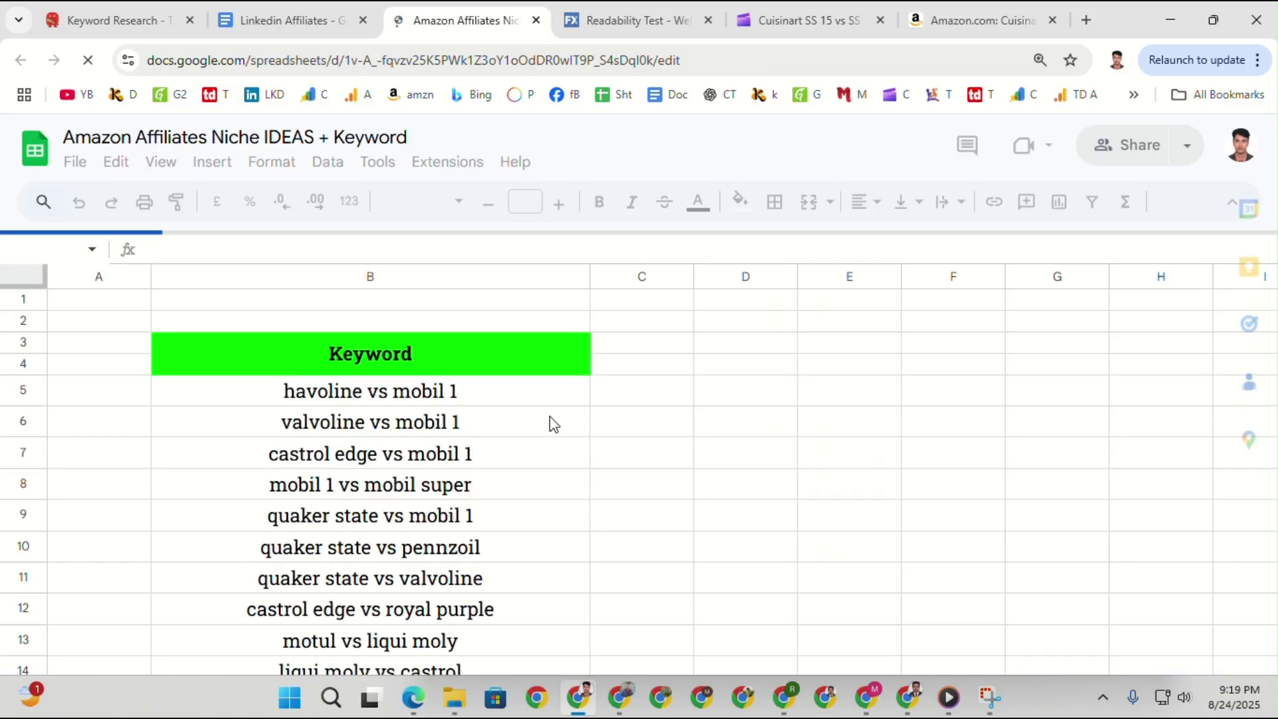
scroll(368, 491, "down", 20)
left_click(345, 664)
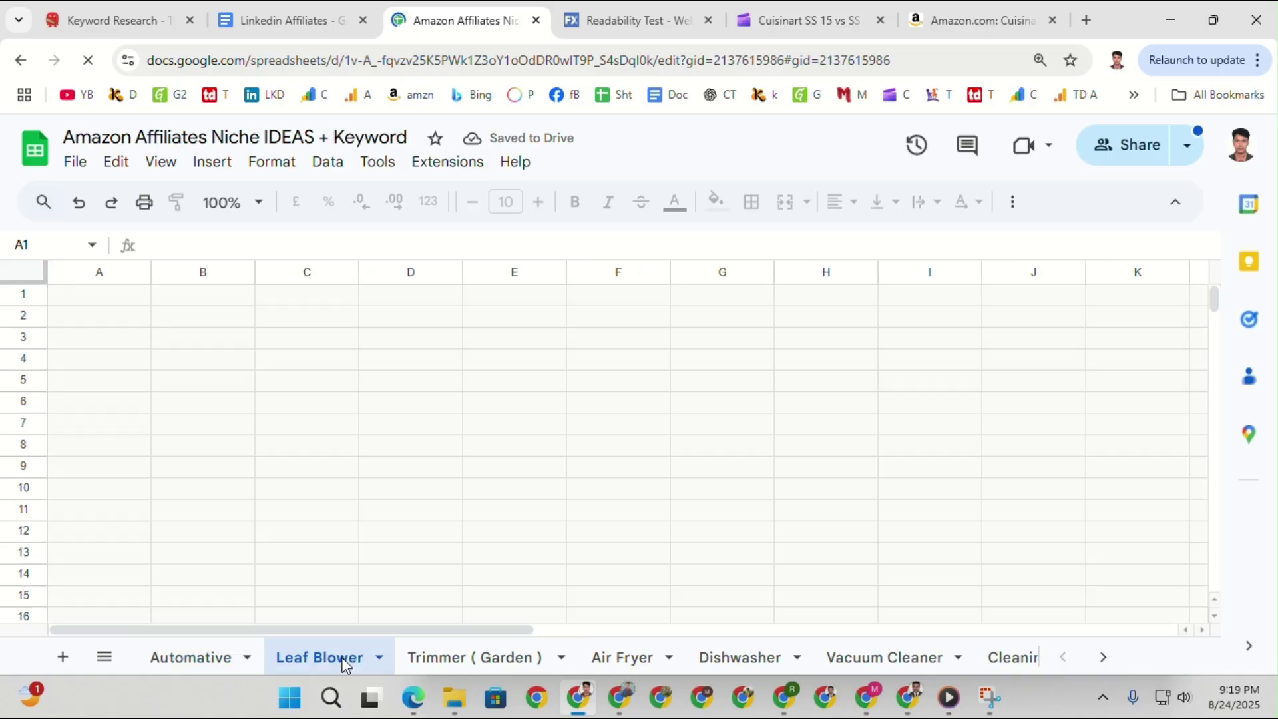
scroll(351, 542, "down", 3)
left_click(466, 665)
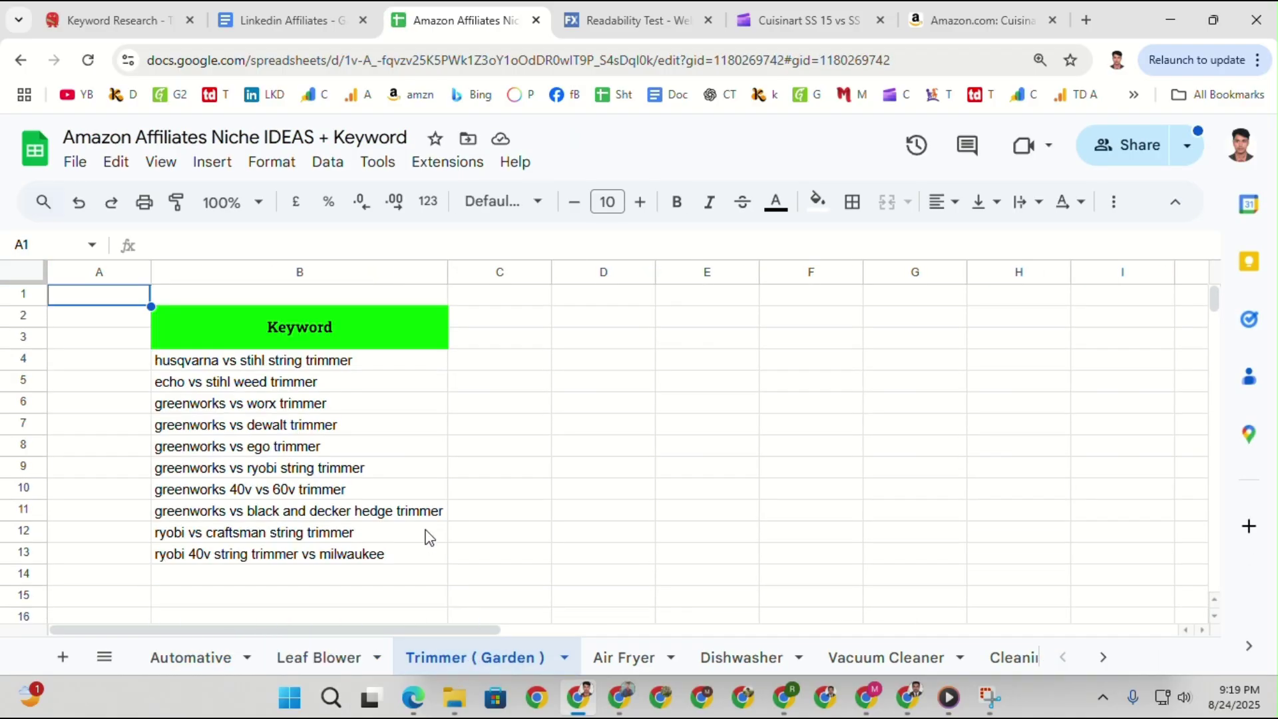
left_click(593, 656)
left_click(738, 662)
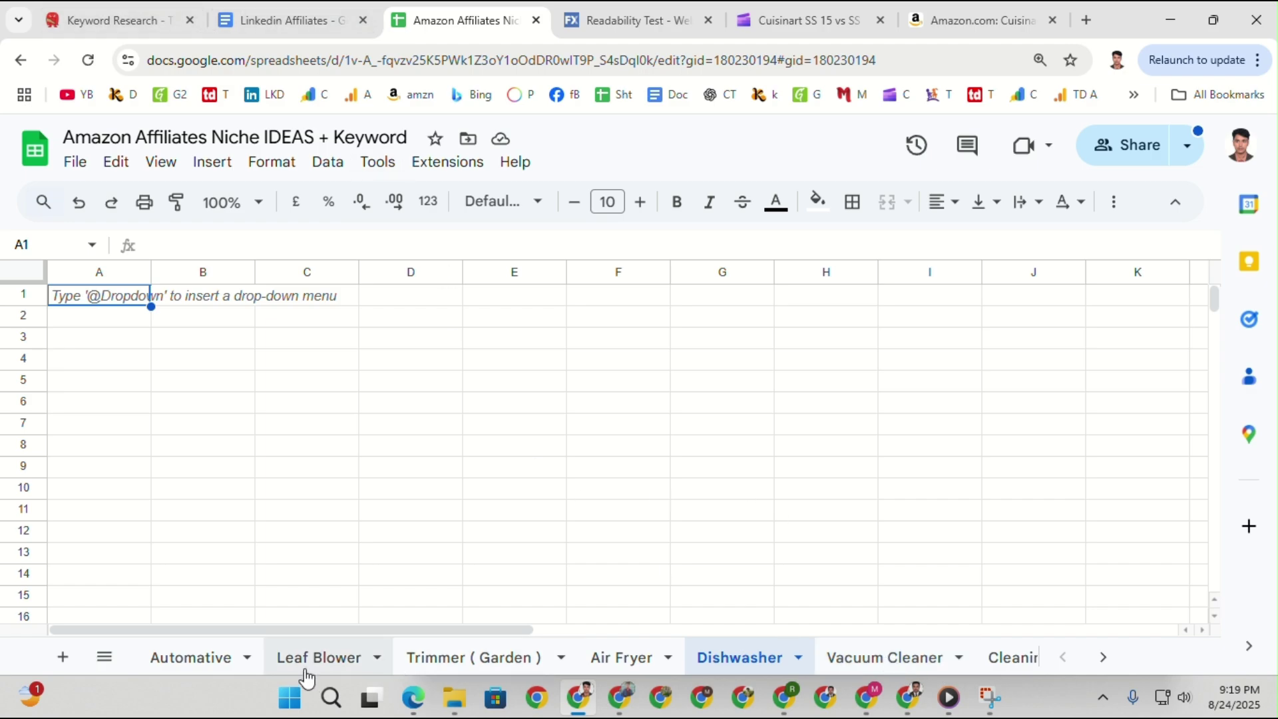
Open the "Canva Template" Drive folder linked in the "Linkedin Affiliates" document, dismiss the eSignatures promotion and view the feature and price images.
left_click(277, 17)
mouse_move(499, 400)
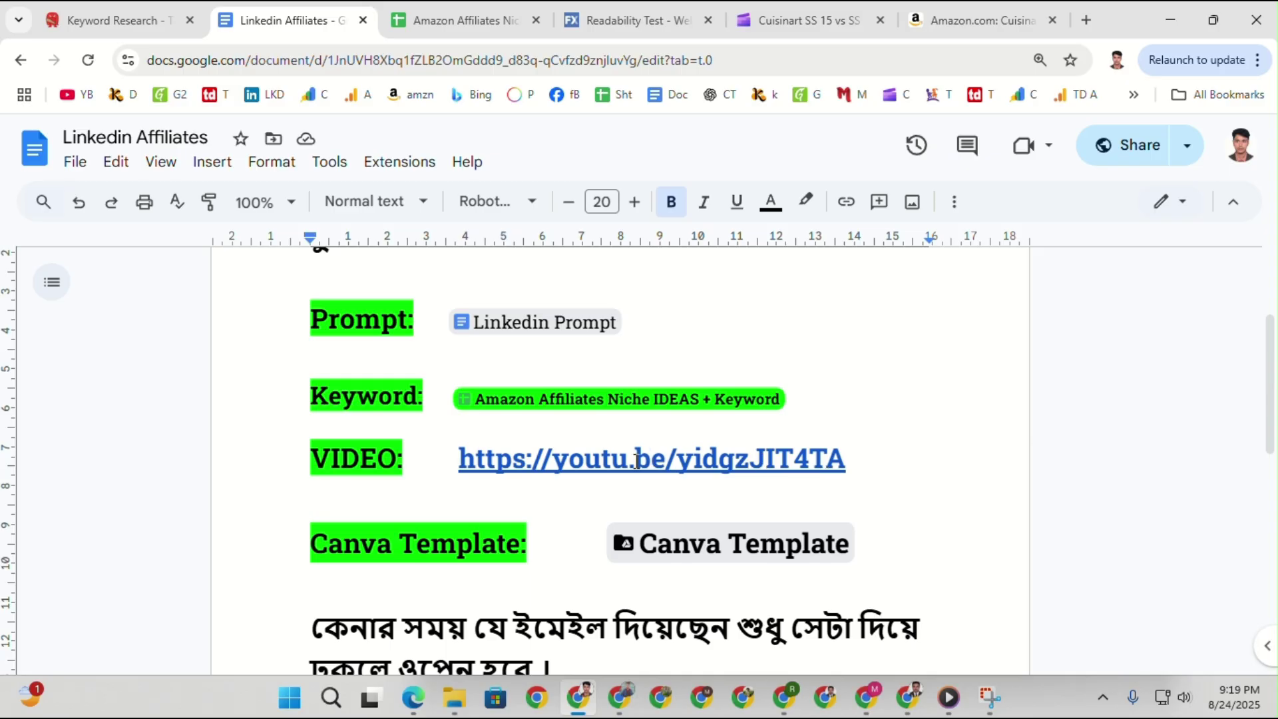
mouse_move(717, 556)
left_click(701, 591)
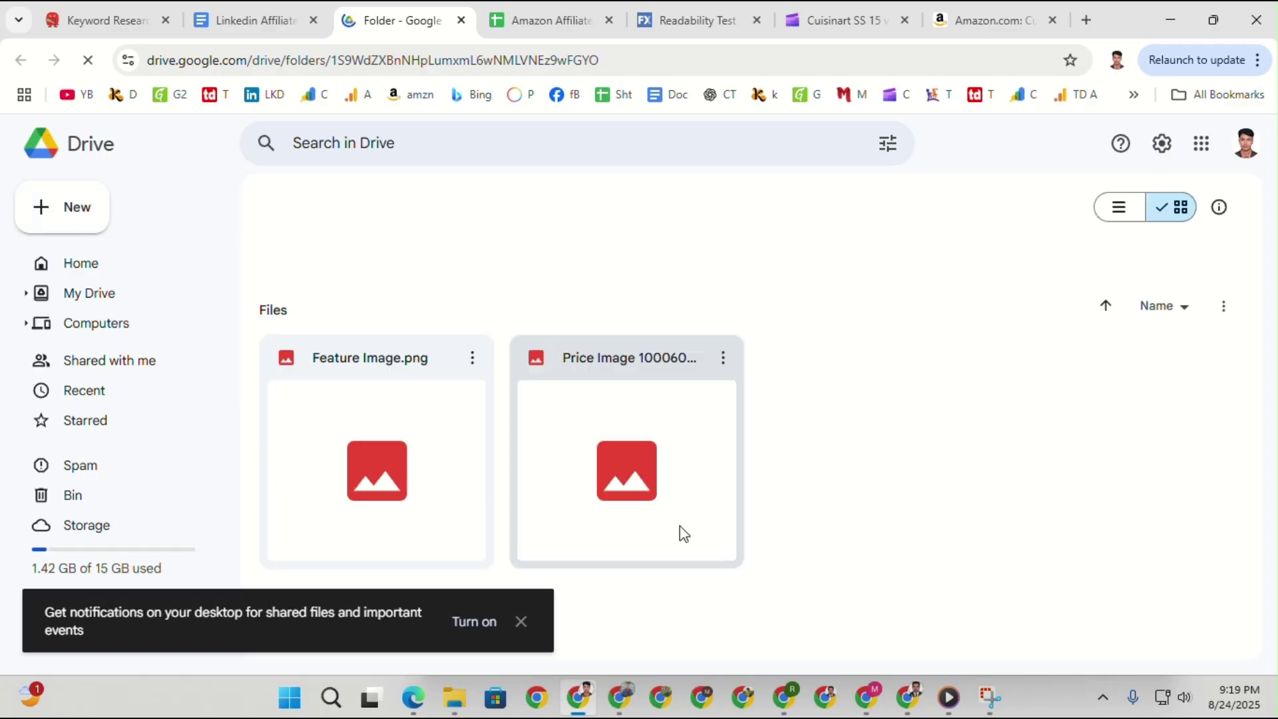
left_click(430, 466)
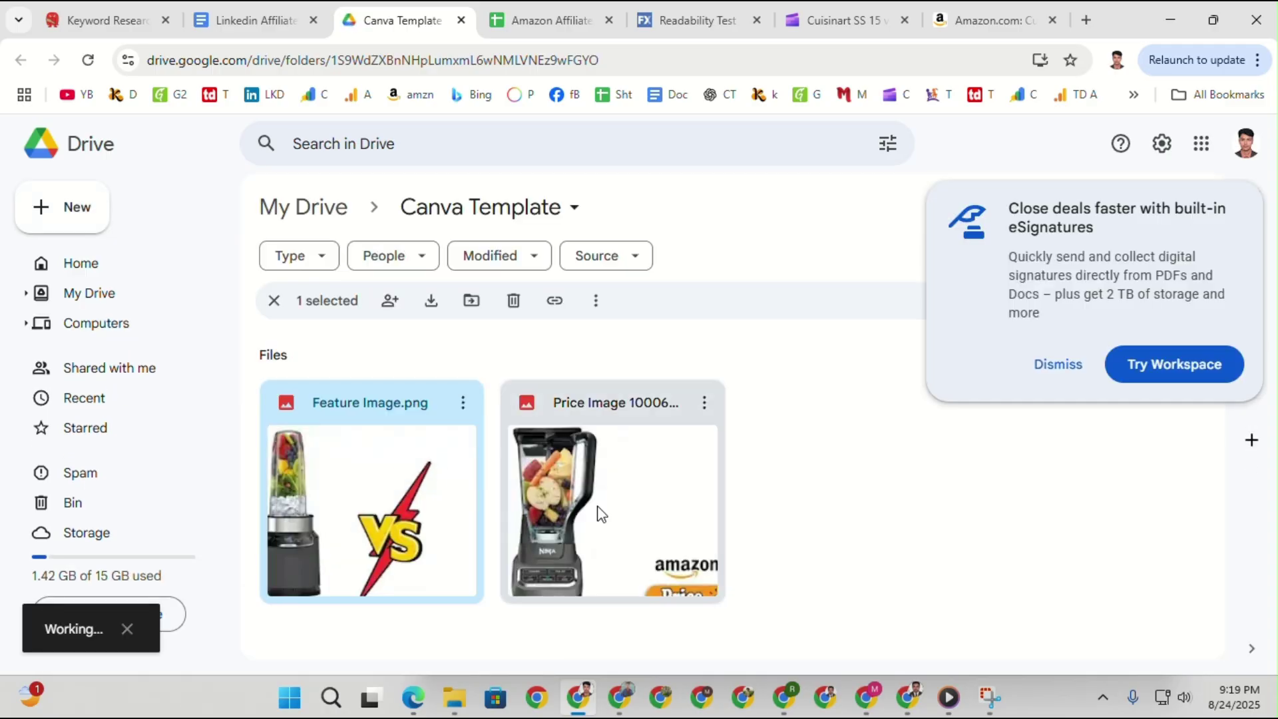
left_click(620, 505)
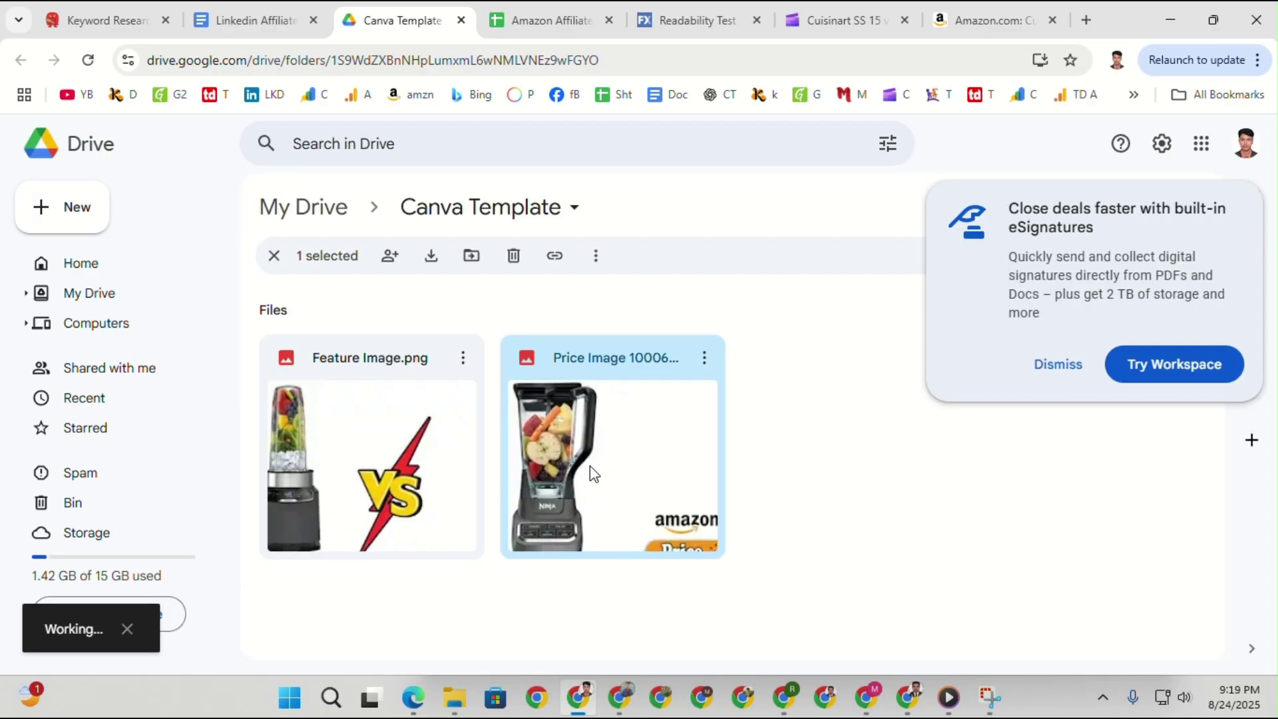
left_click(1058, 365)
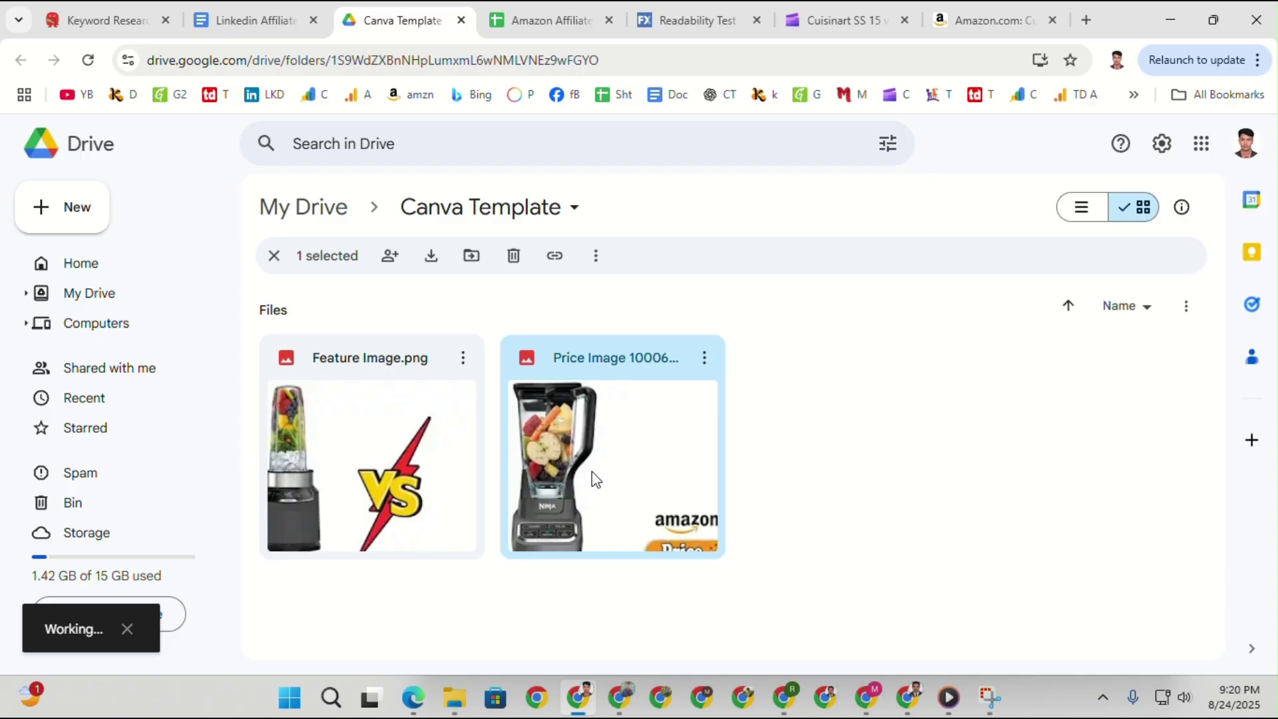
left_click(369, 490)
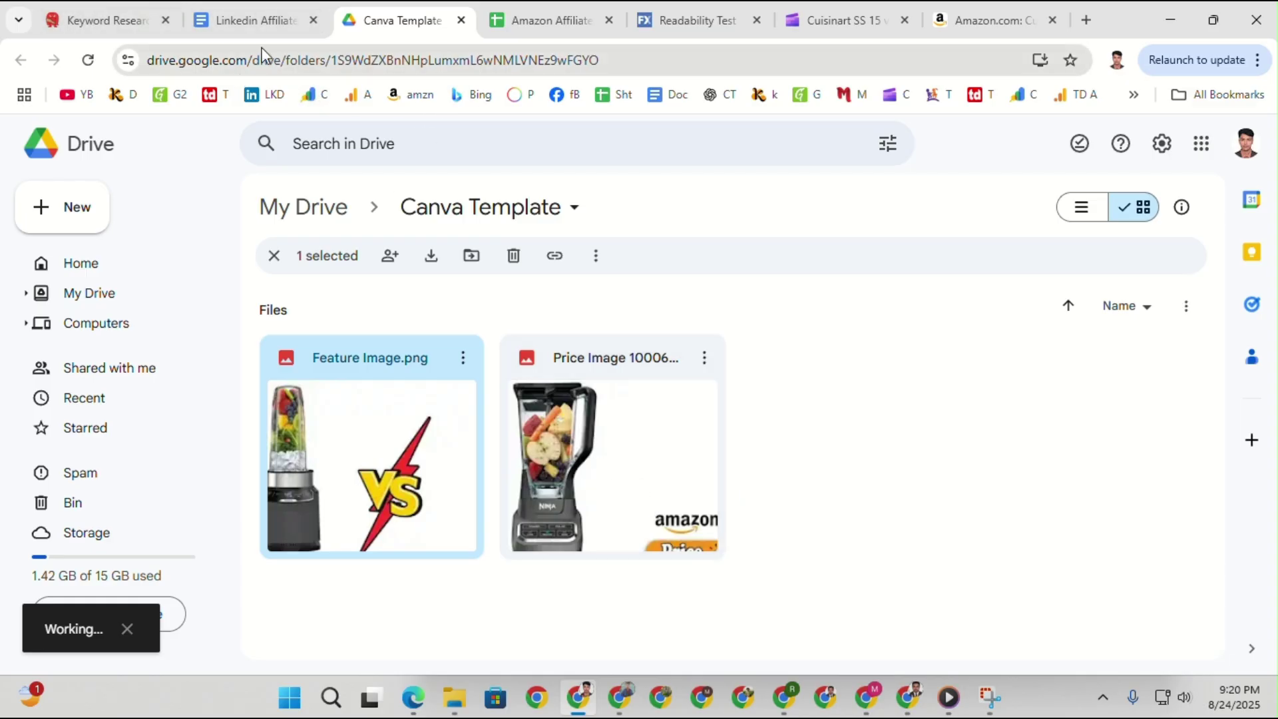
Return to the "Linkedin Affiliates" document and review it from the opening Bengali access note to the closing one.
left_click(247, 22)
scroll(573, 399, "up", 3)
scroll(576, 412, "down", 8)
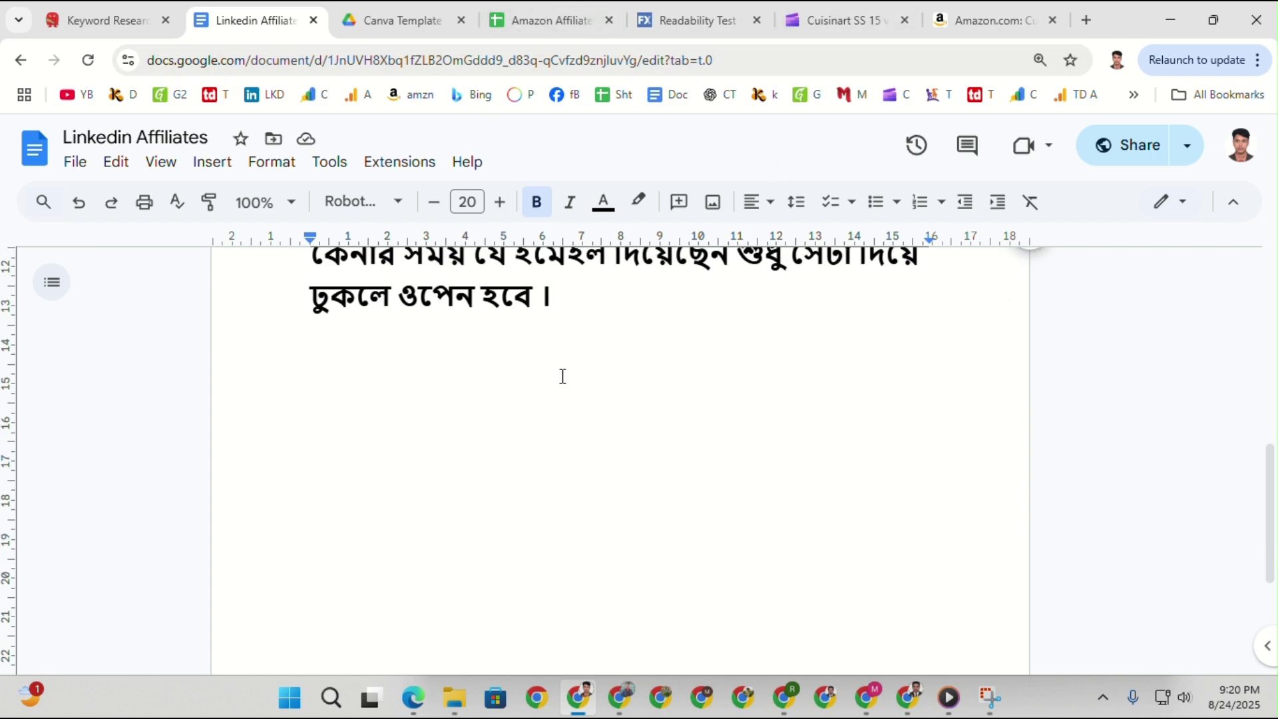
scroll(566, 400, "up", 7)
scroll(544, 469, "up", 2)
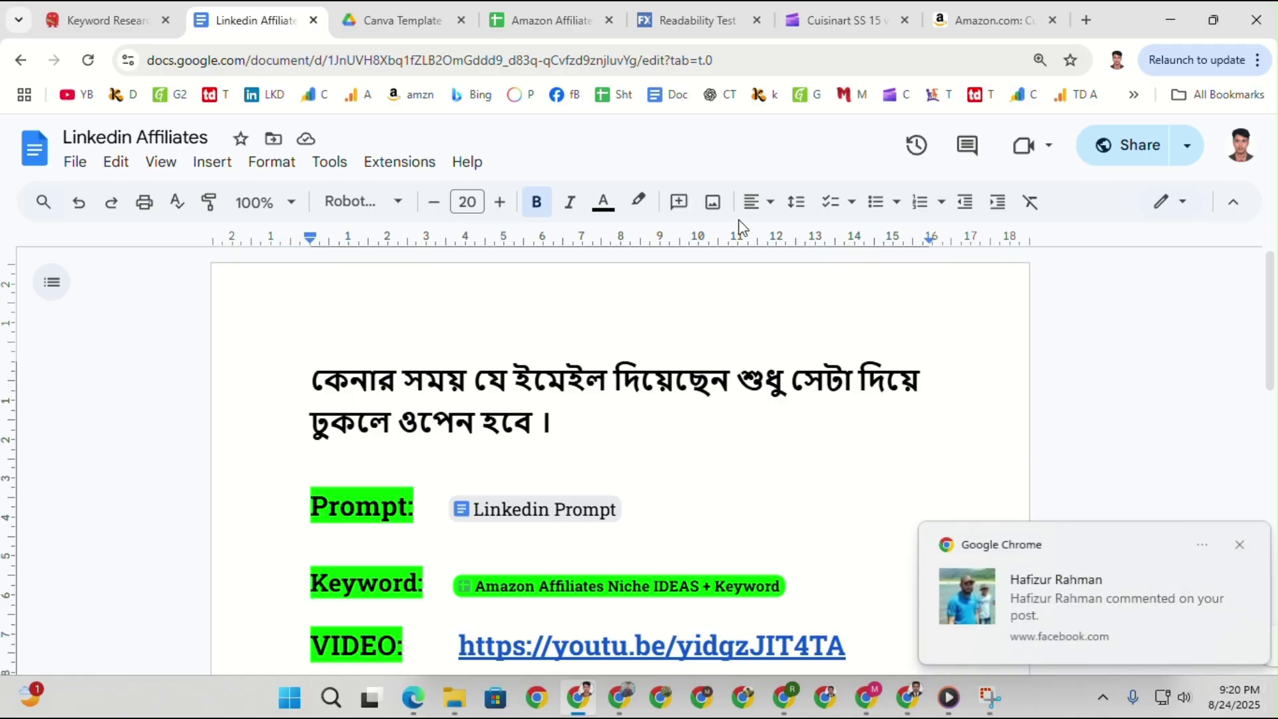
scroll(759, 473, "down", 9)
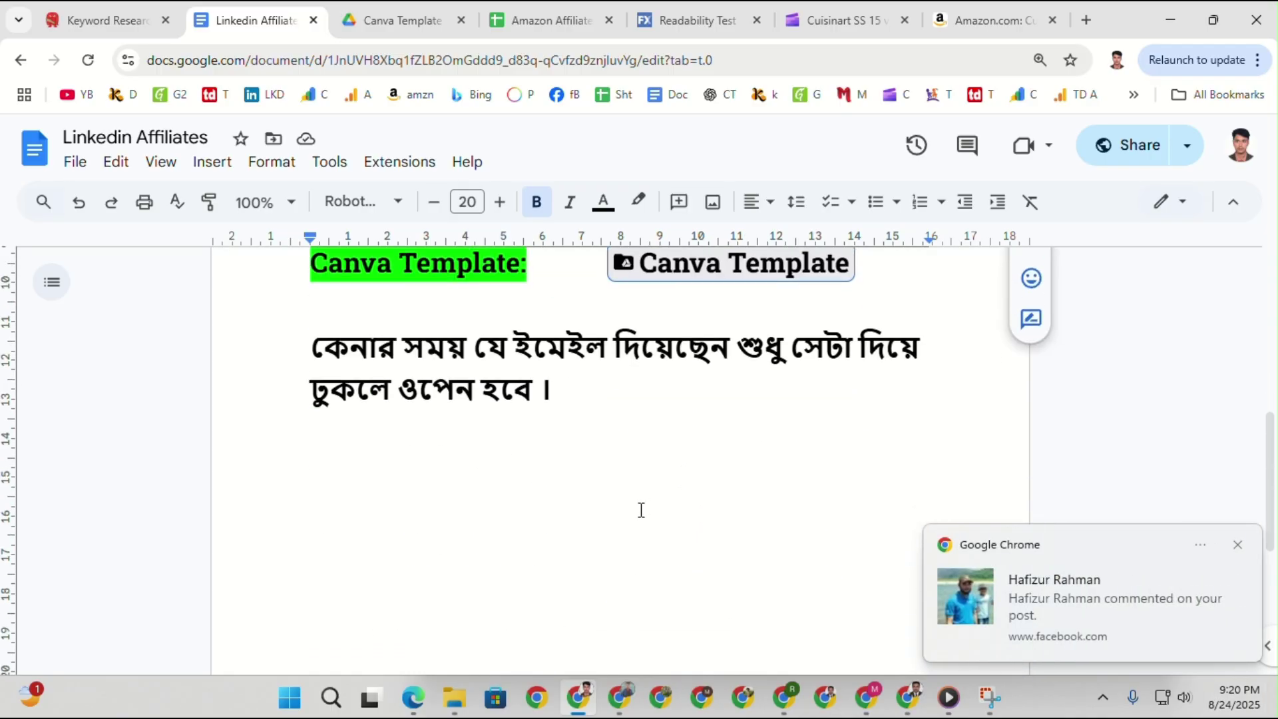
left_click(584, 398)
scroll(589, 423, "up", 2)
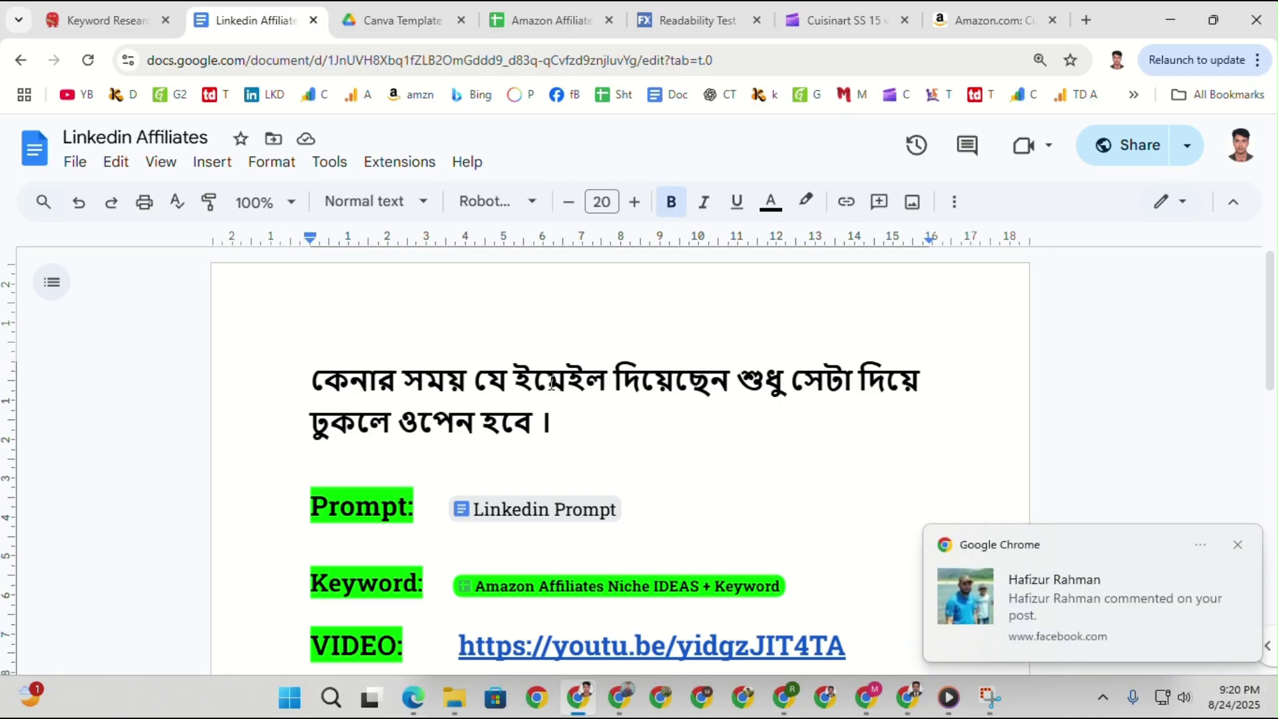